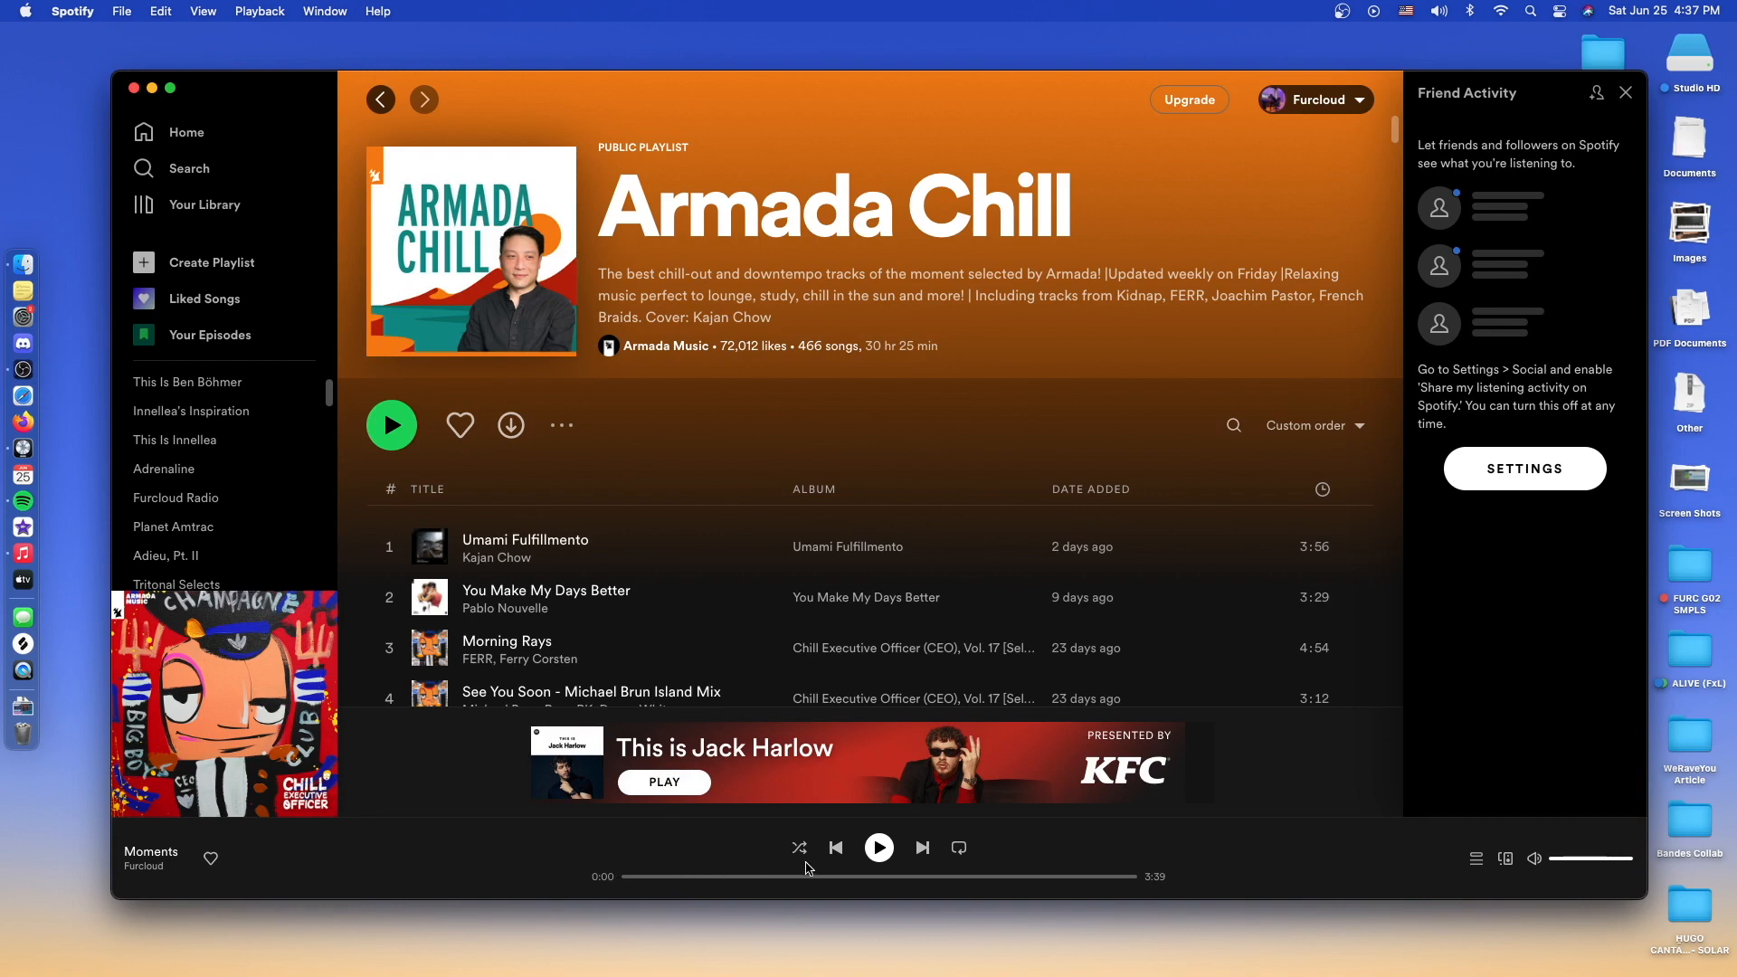
Start playback of the track Moments and look through the Armada Chill playlist
{"action": "left_click", "coordinate": [878, 848]}
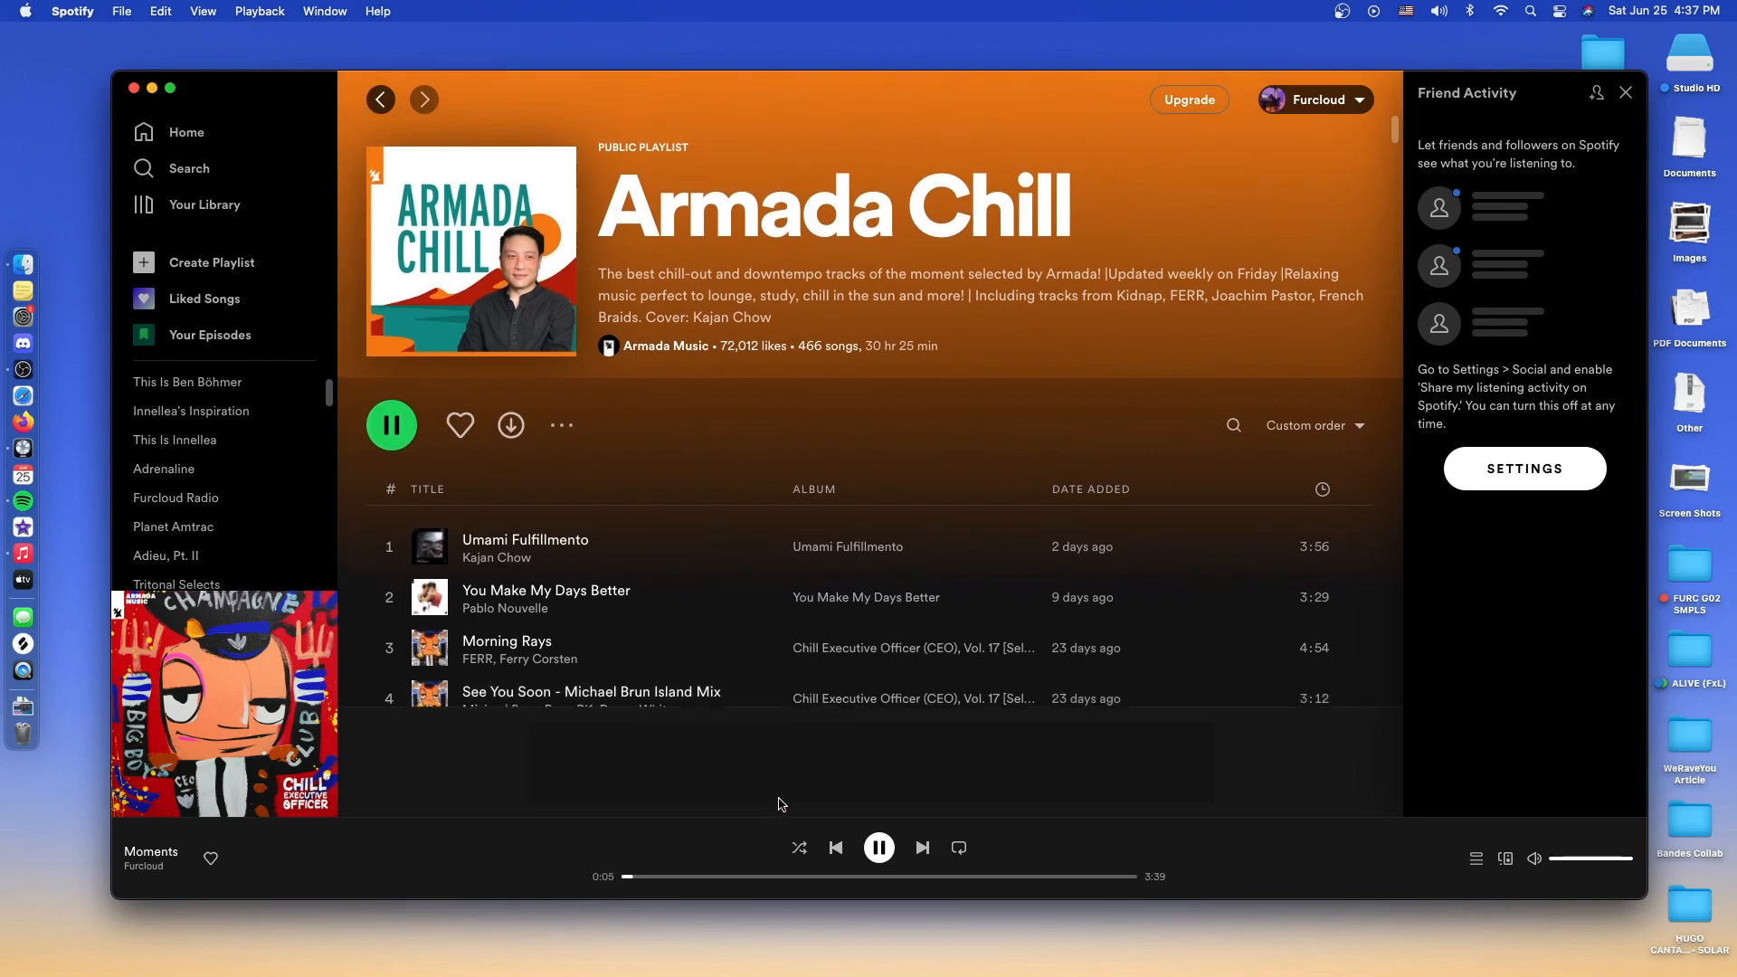
{"action": "scroll", "coordinate": [850, 626], "scroll_direction": "down", "scroll_amount": 20}
{"action": "scroll", "coordinate": [850, 626], "scroll_direction": "up", "scroll_amount": 20}
{"action": "scroll", "coordinate": [762, 575], "scroll_direction": "down", "scroll_amount": 2}
{"action": "scroll", "coordinate": [762, 575], "scroll_direction": "up", "scroll_amount": 2}
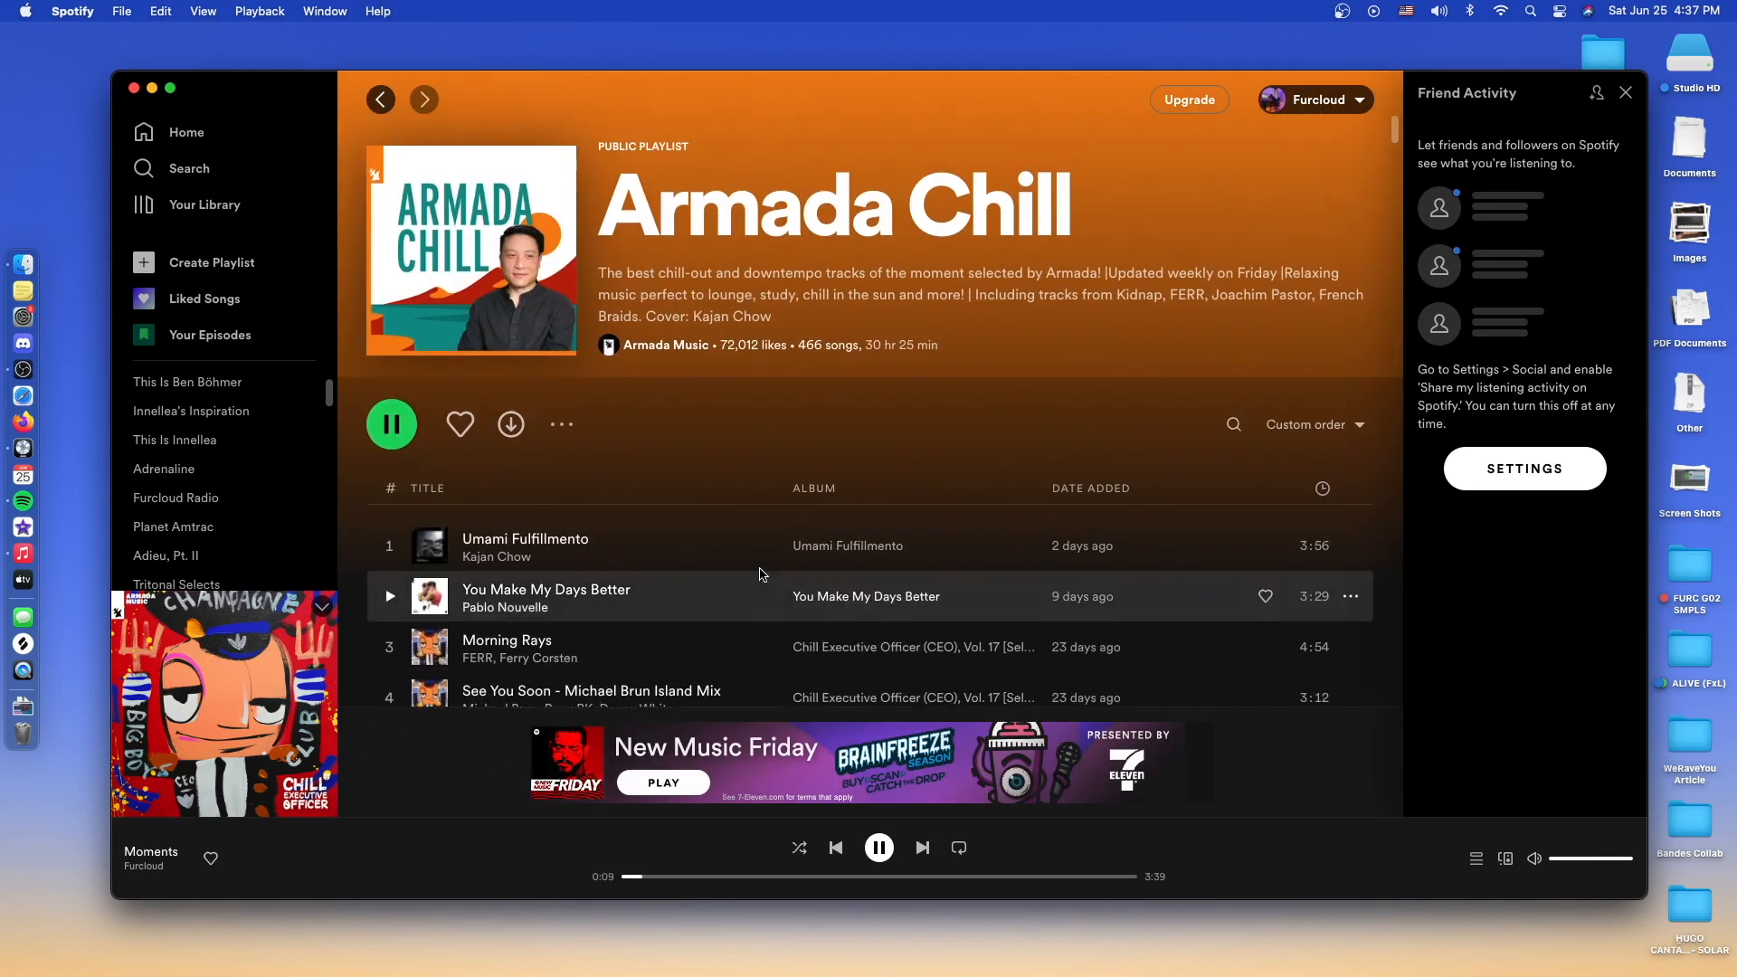
Open the Furcloud artist page from the playing track and show the full discography
{"action": "left_click", "coordinate": [143, 866]}
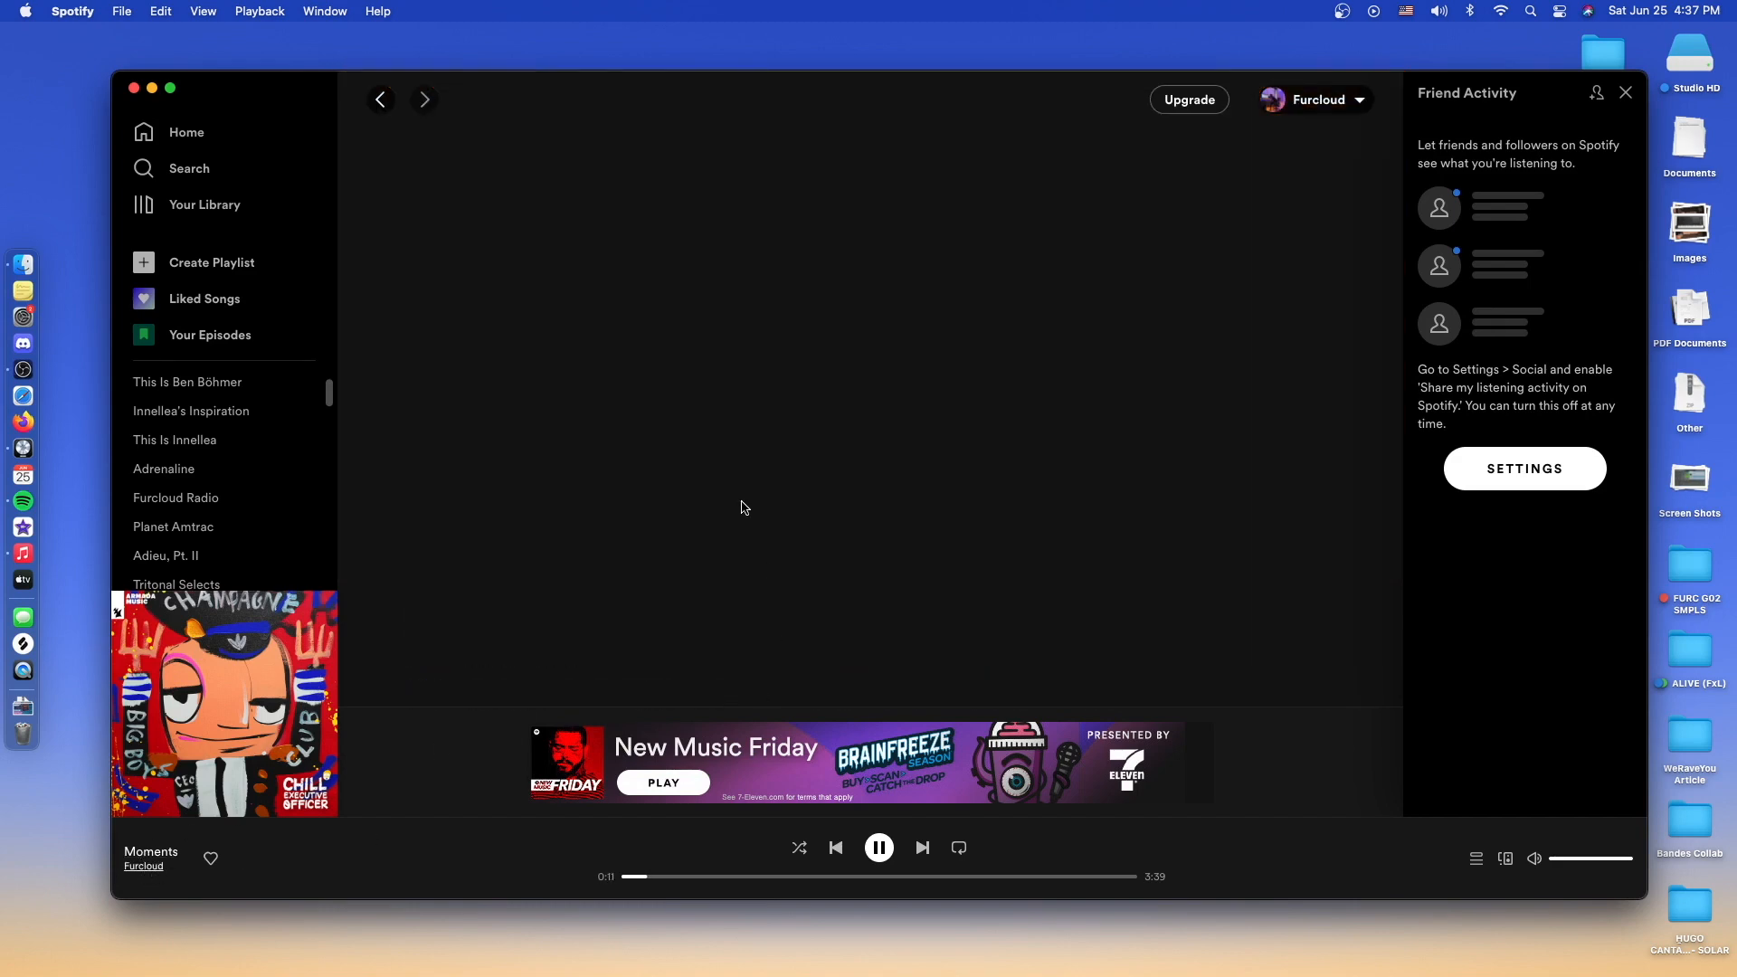
{"action": "scroll", "coordinate": [742, 508], "scroll_direction": "down", "scroll_amount": 8}
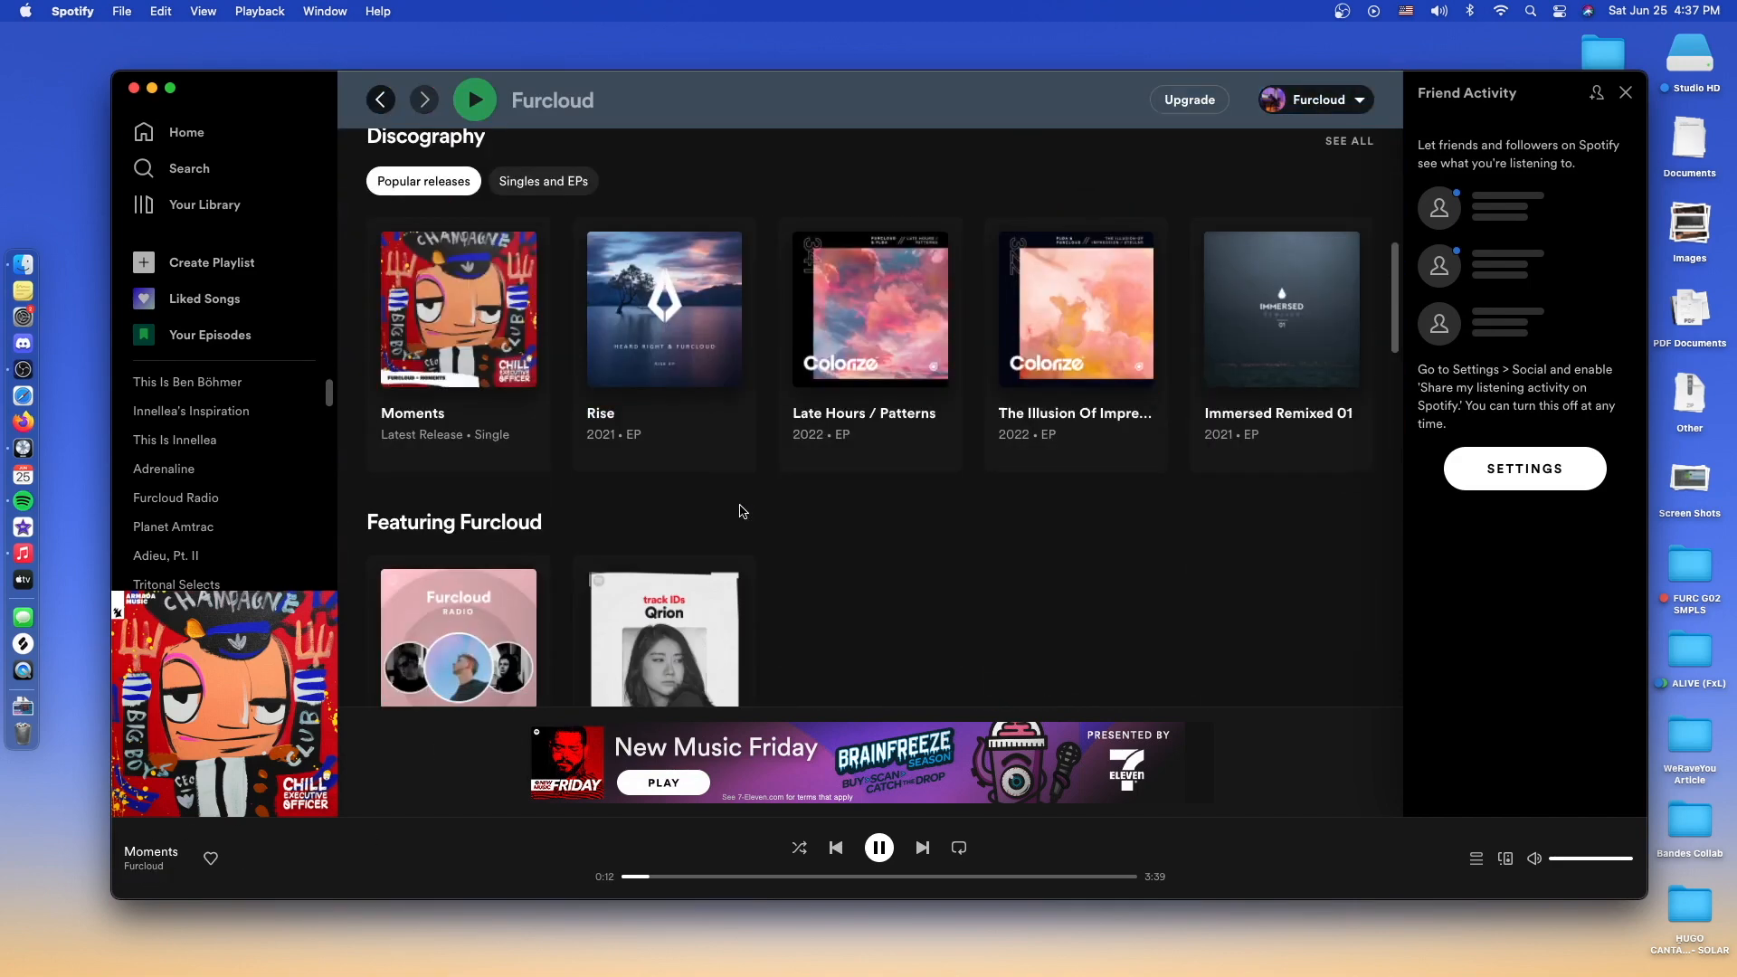
{"action": "left_click", "coordinate": [547, 440]}
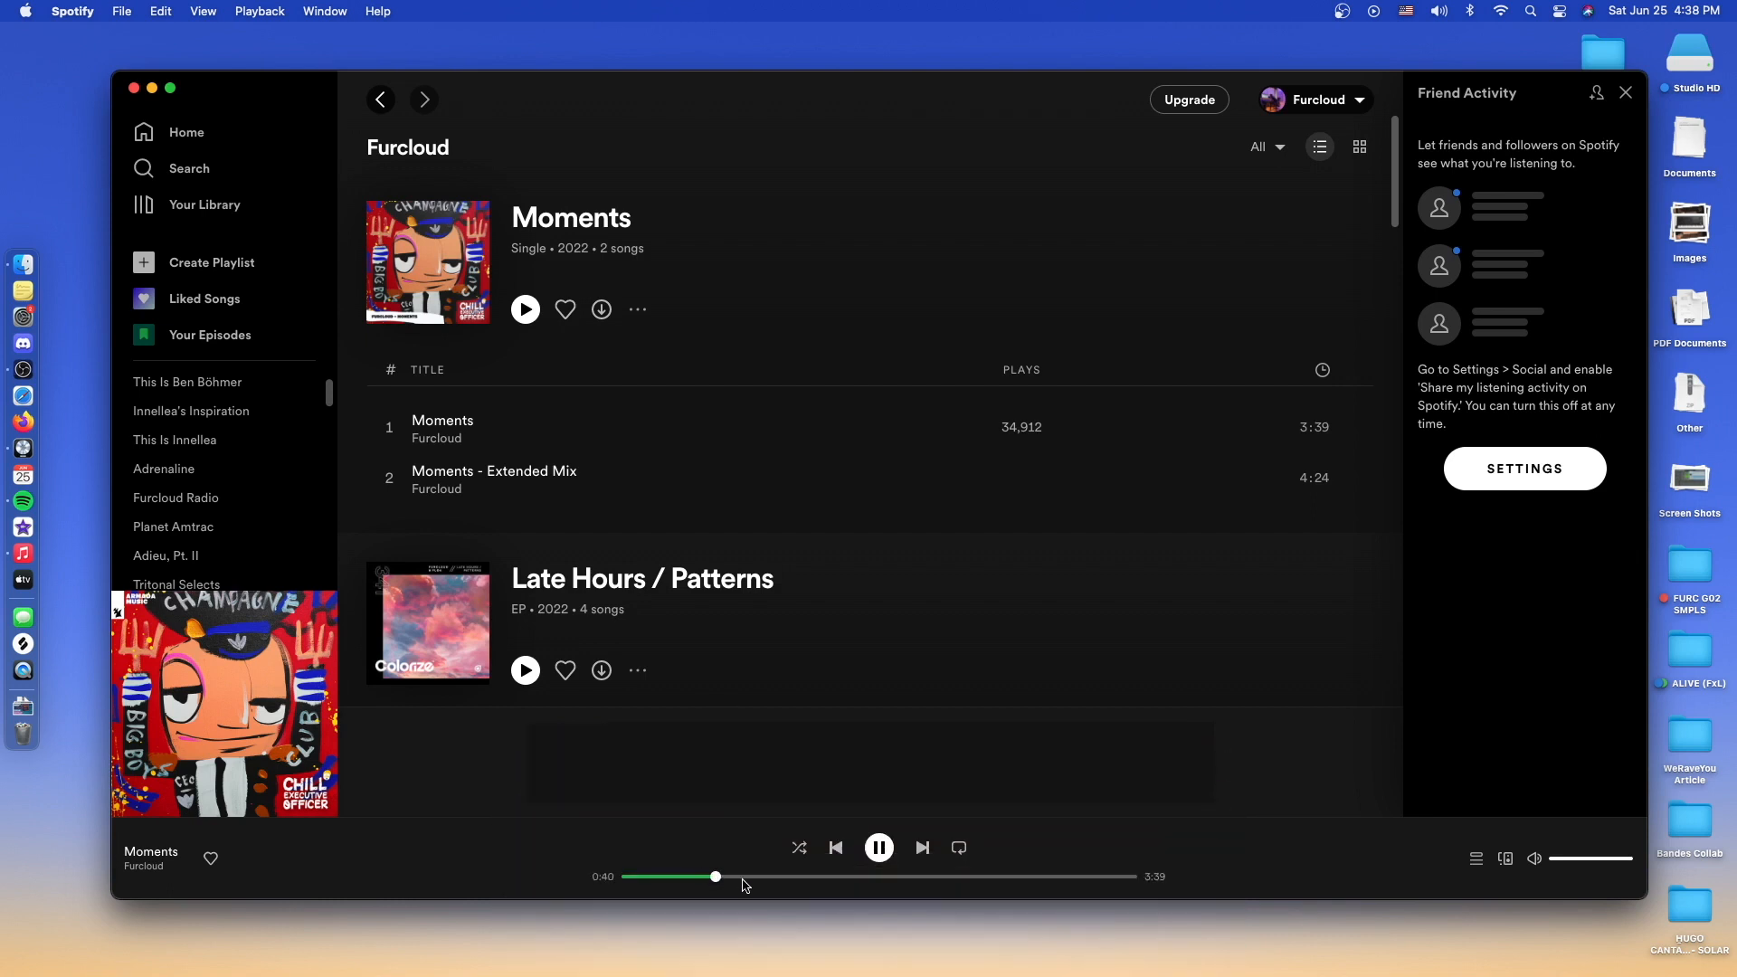
Skip Moments ahead to about 1:46, pause and resume it, and look through the releases while it plays
{"action": "left_click", "coordinate": [766, 878]}
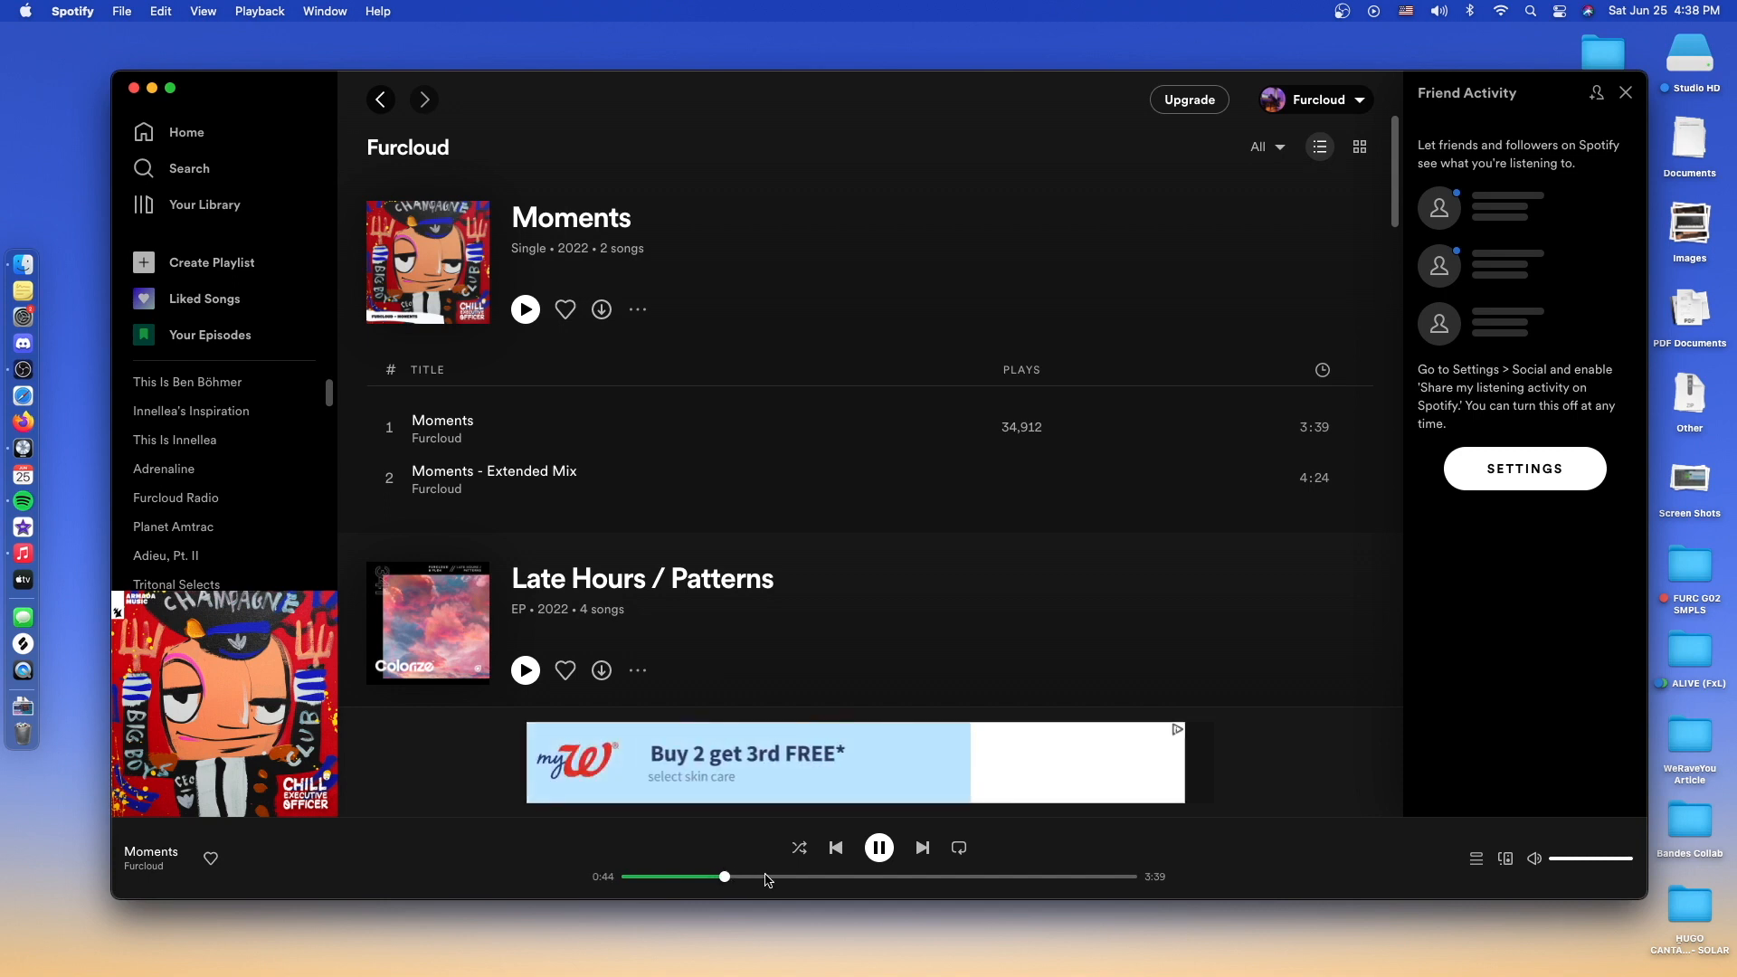
{"action": "left_click", "coordinate": [871, 877]}
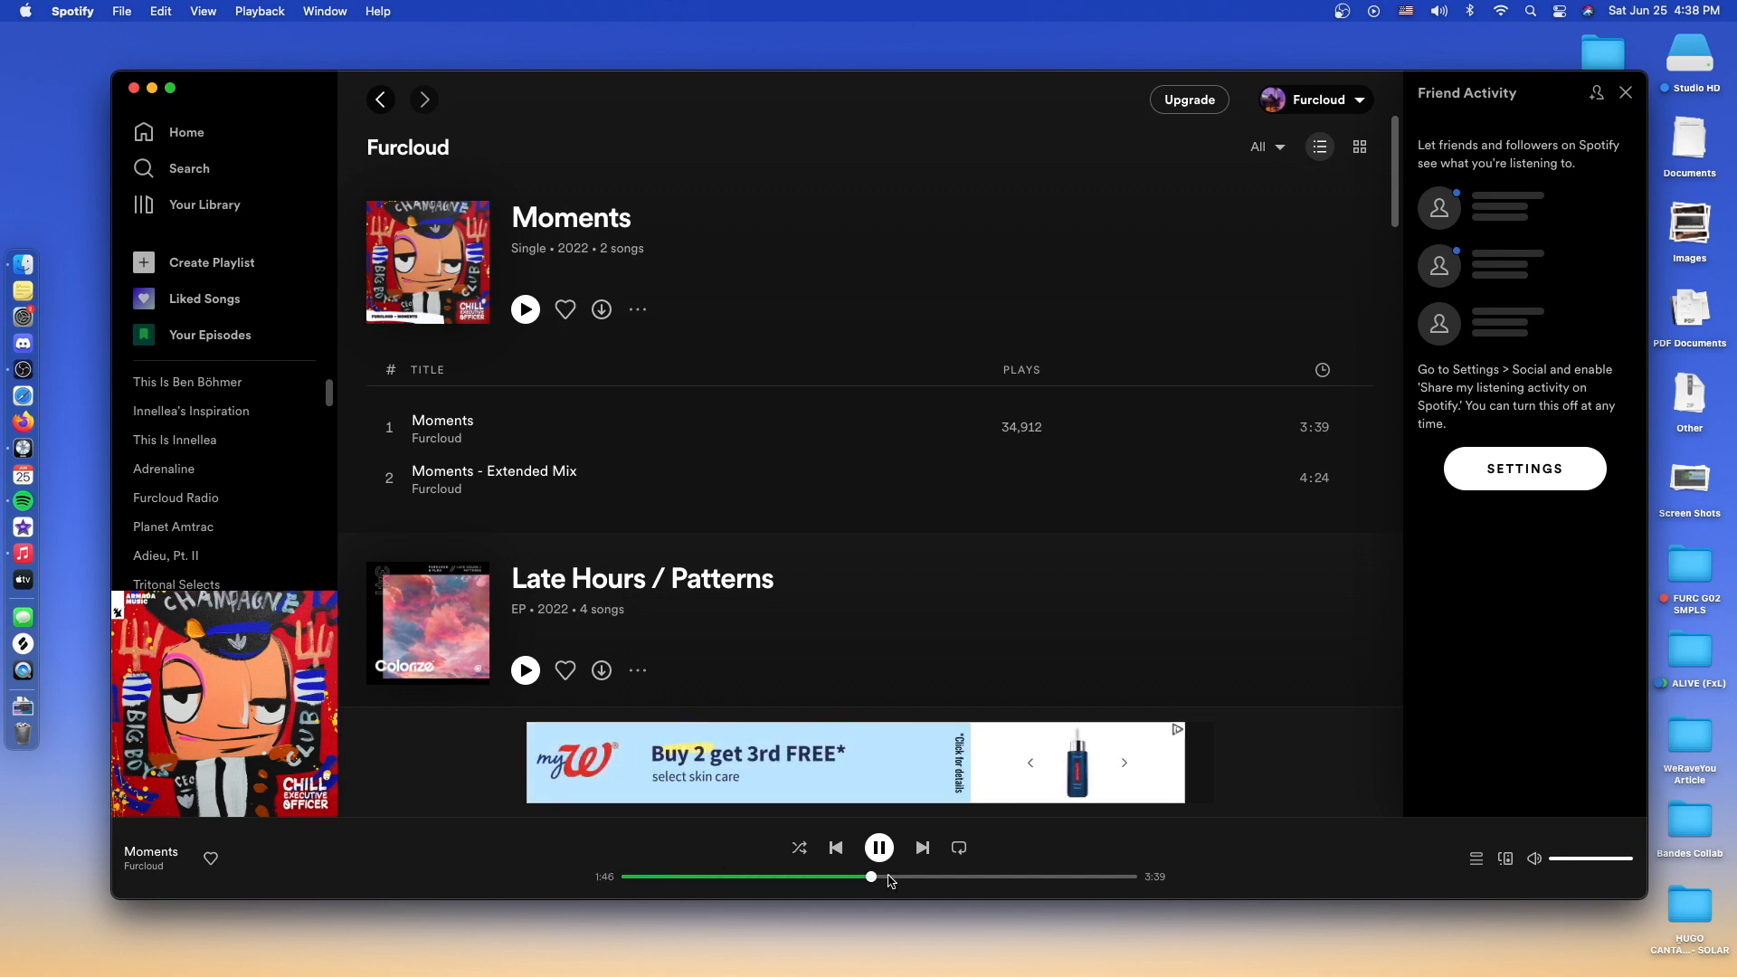
{"action": "key", "text": "space"}
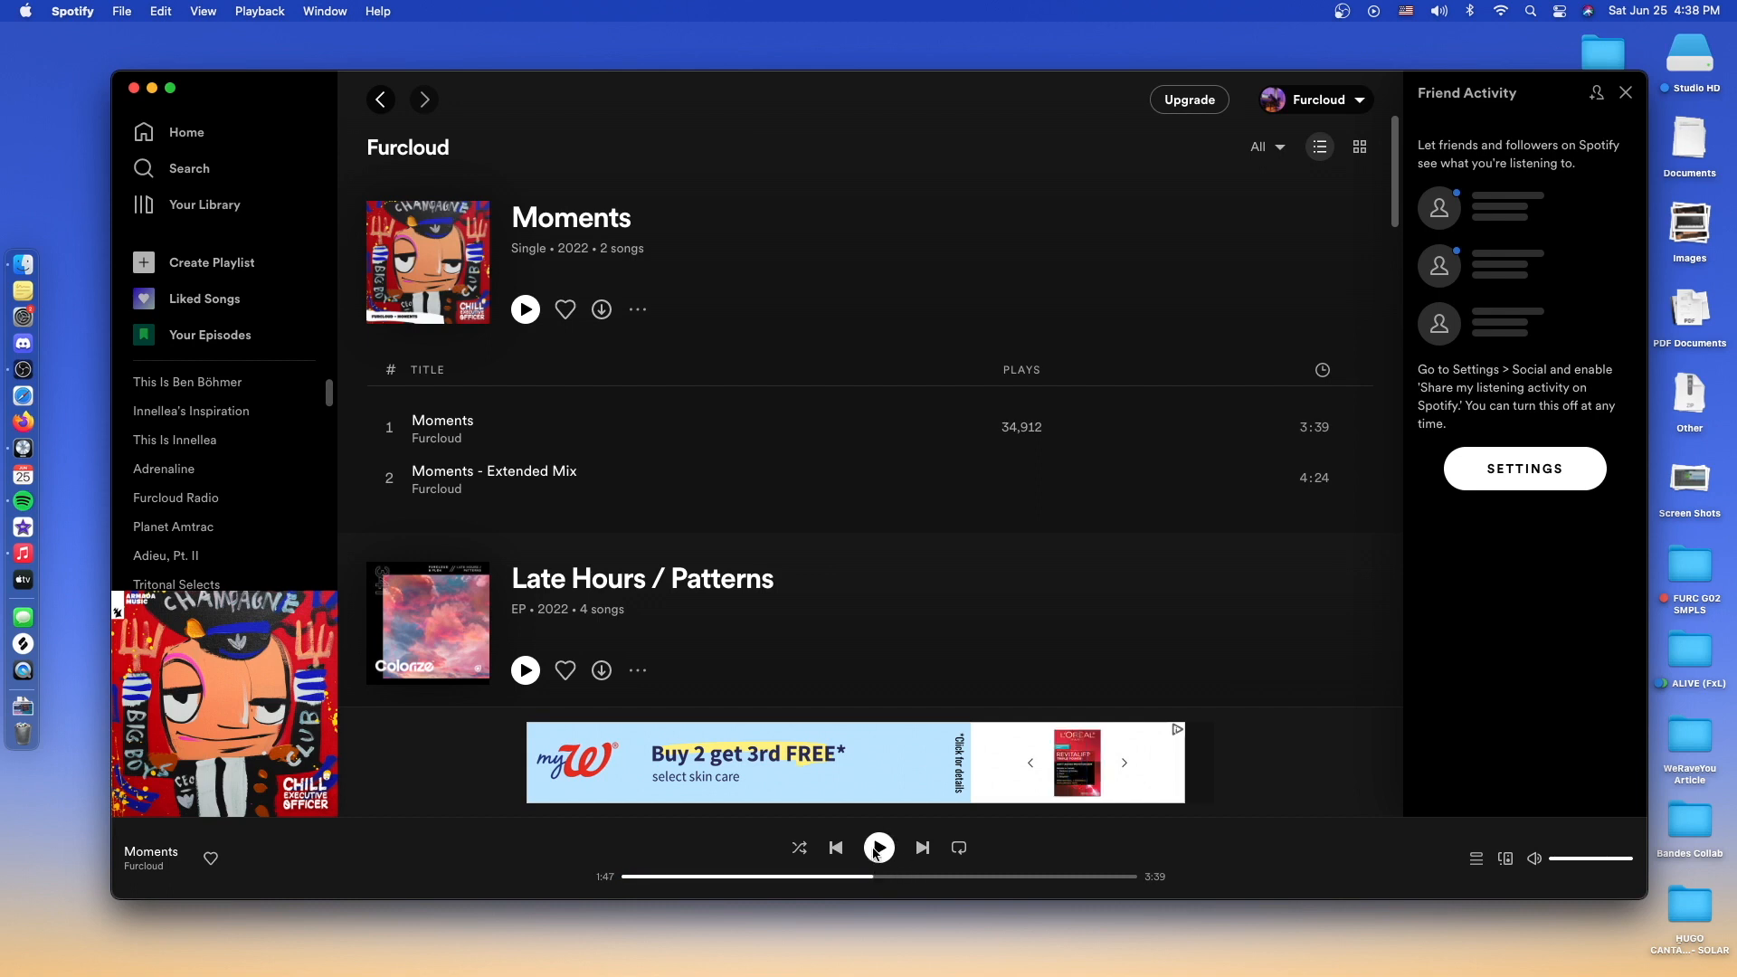
{"action": "left_click", "coordinate": [876, 847]}
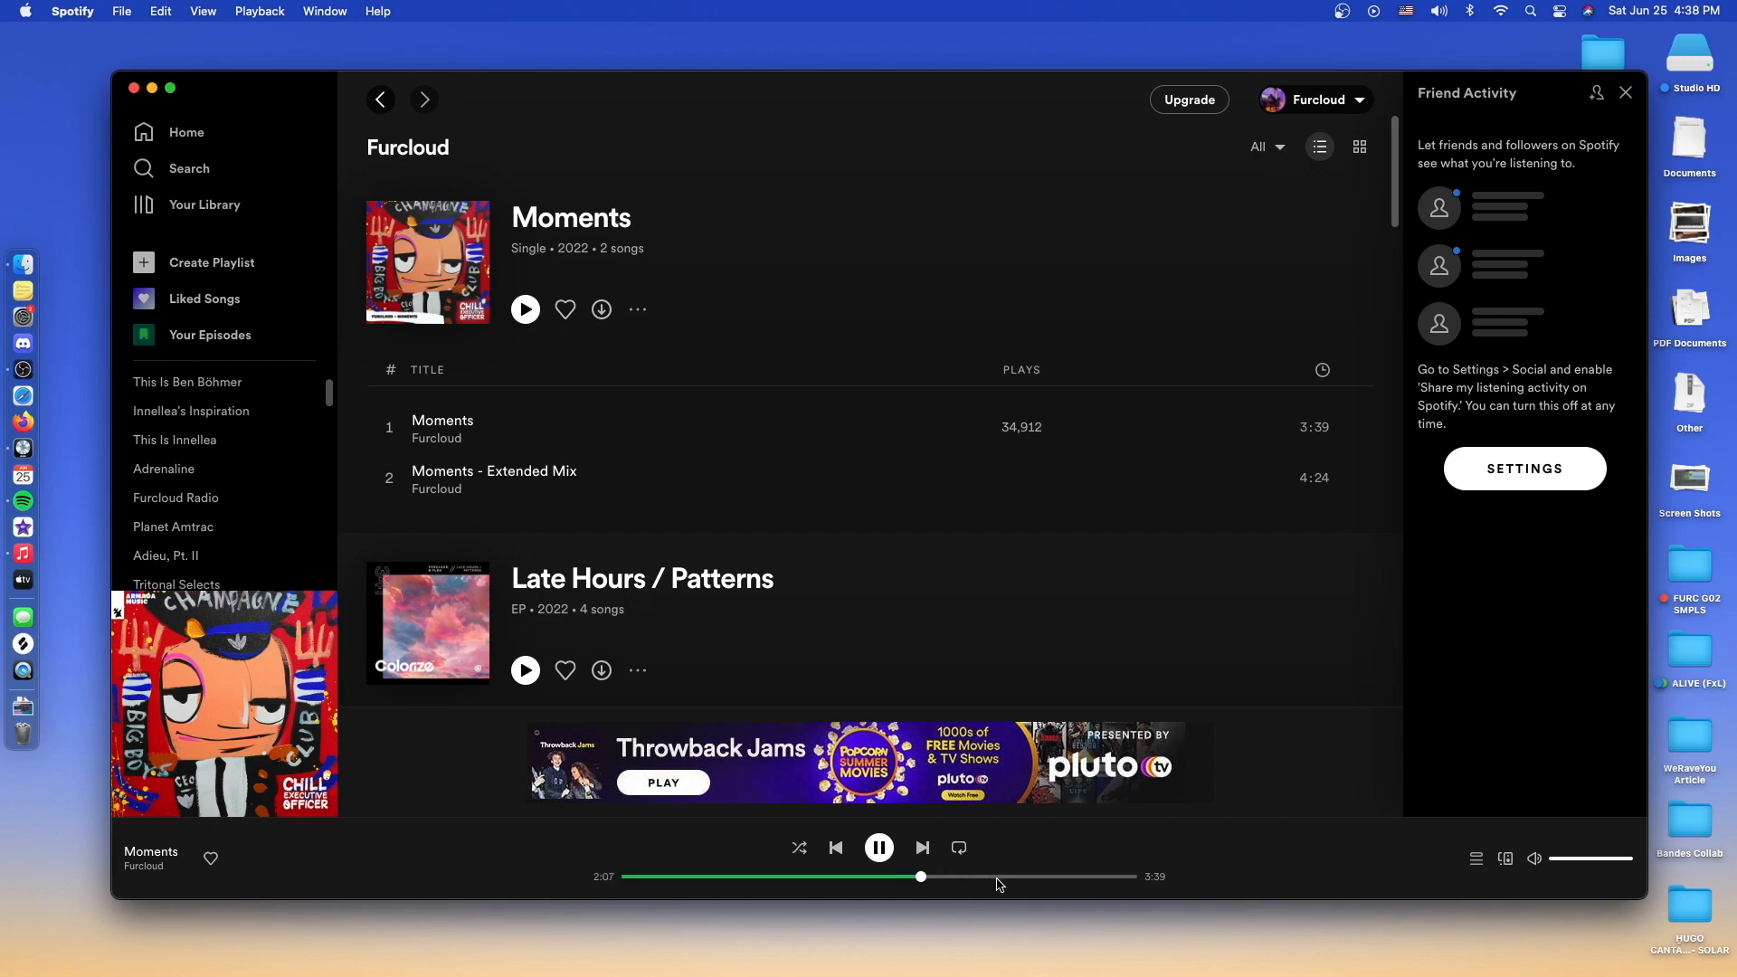
{"action": "scroll", "coordinate": [1097, 683], "scroll_direction": "down", "scroll_amount": 5}
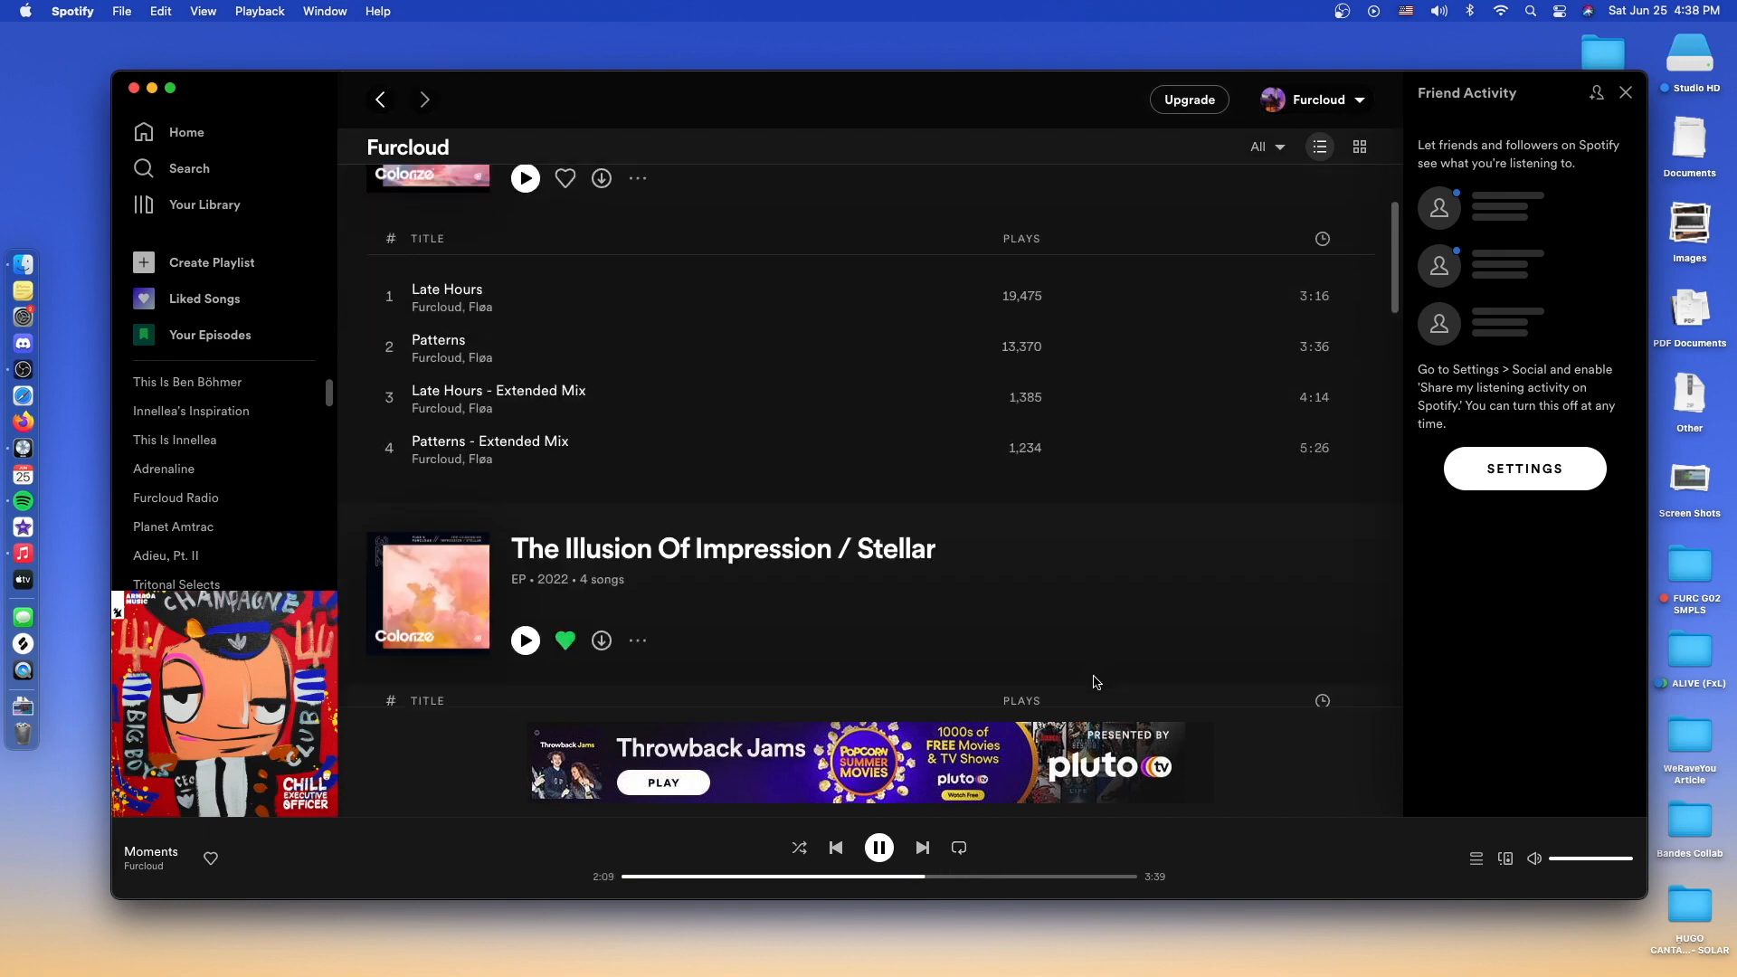
{"action": "scroll", "coordinate": [1097, 686], "scroll_direction": "up", "scroll_amount": 5}
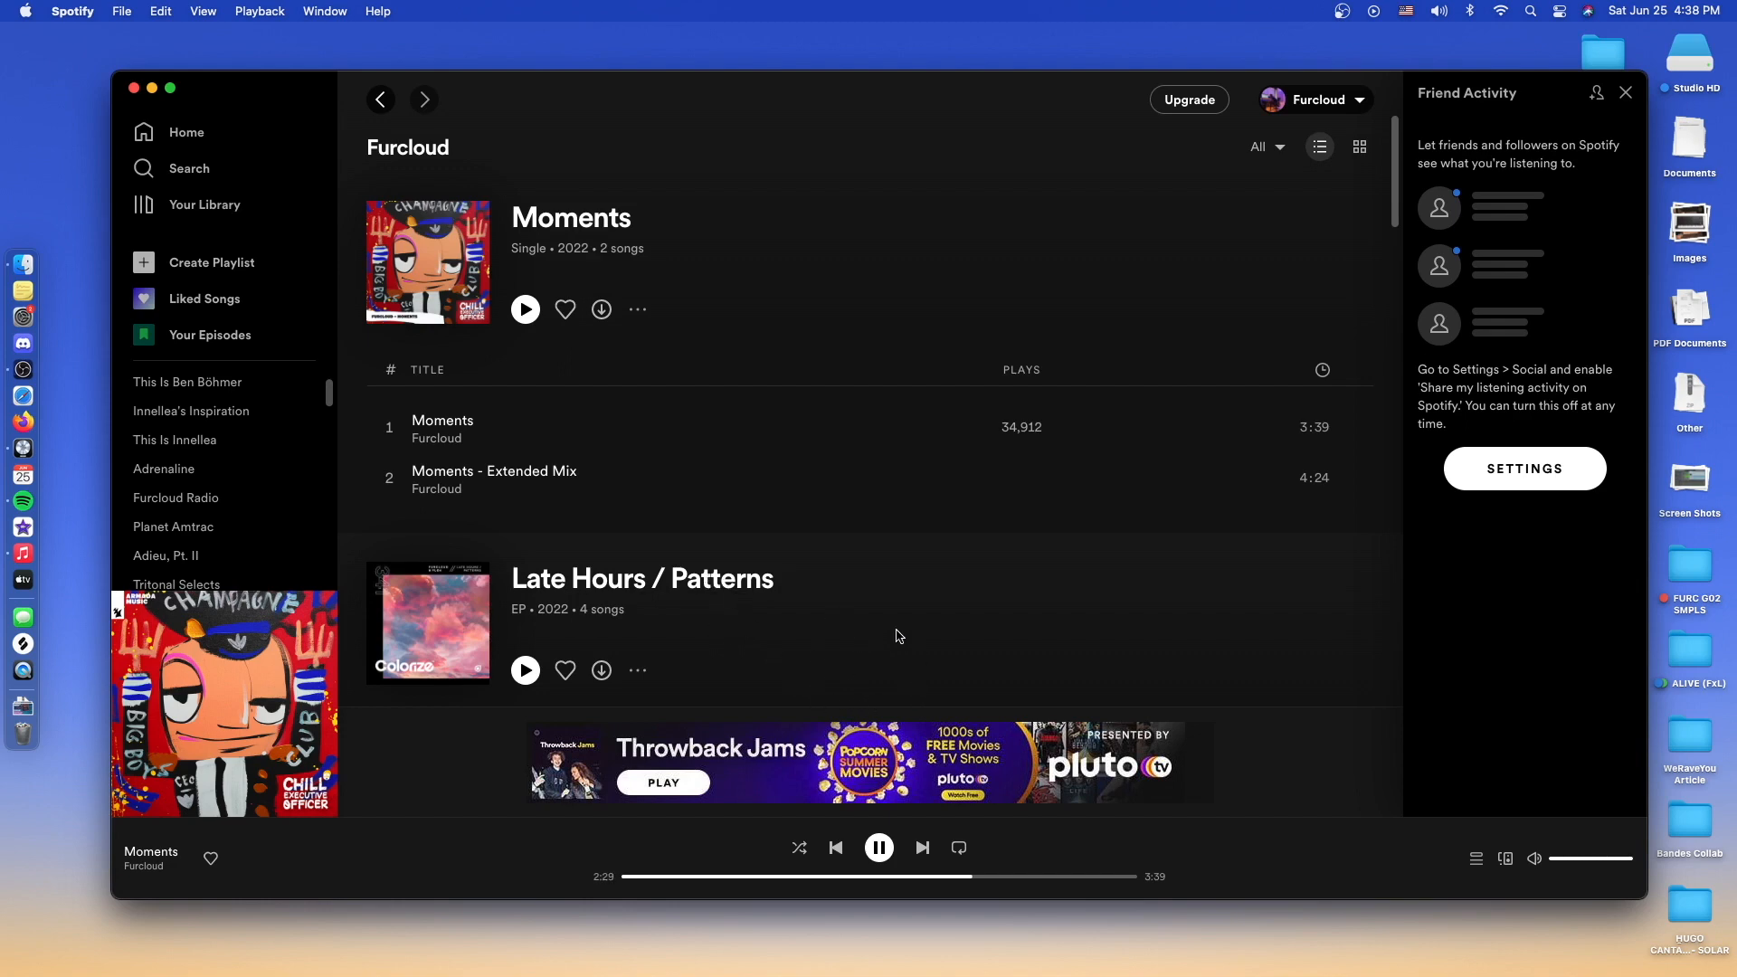
Skip through the last section of Moments to its end and pause playback
{"action": "left_click", "coordinate": [1028, 877]}
{"action": "left_click", "coordinate": [1051, 878]}
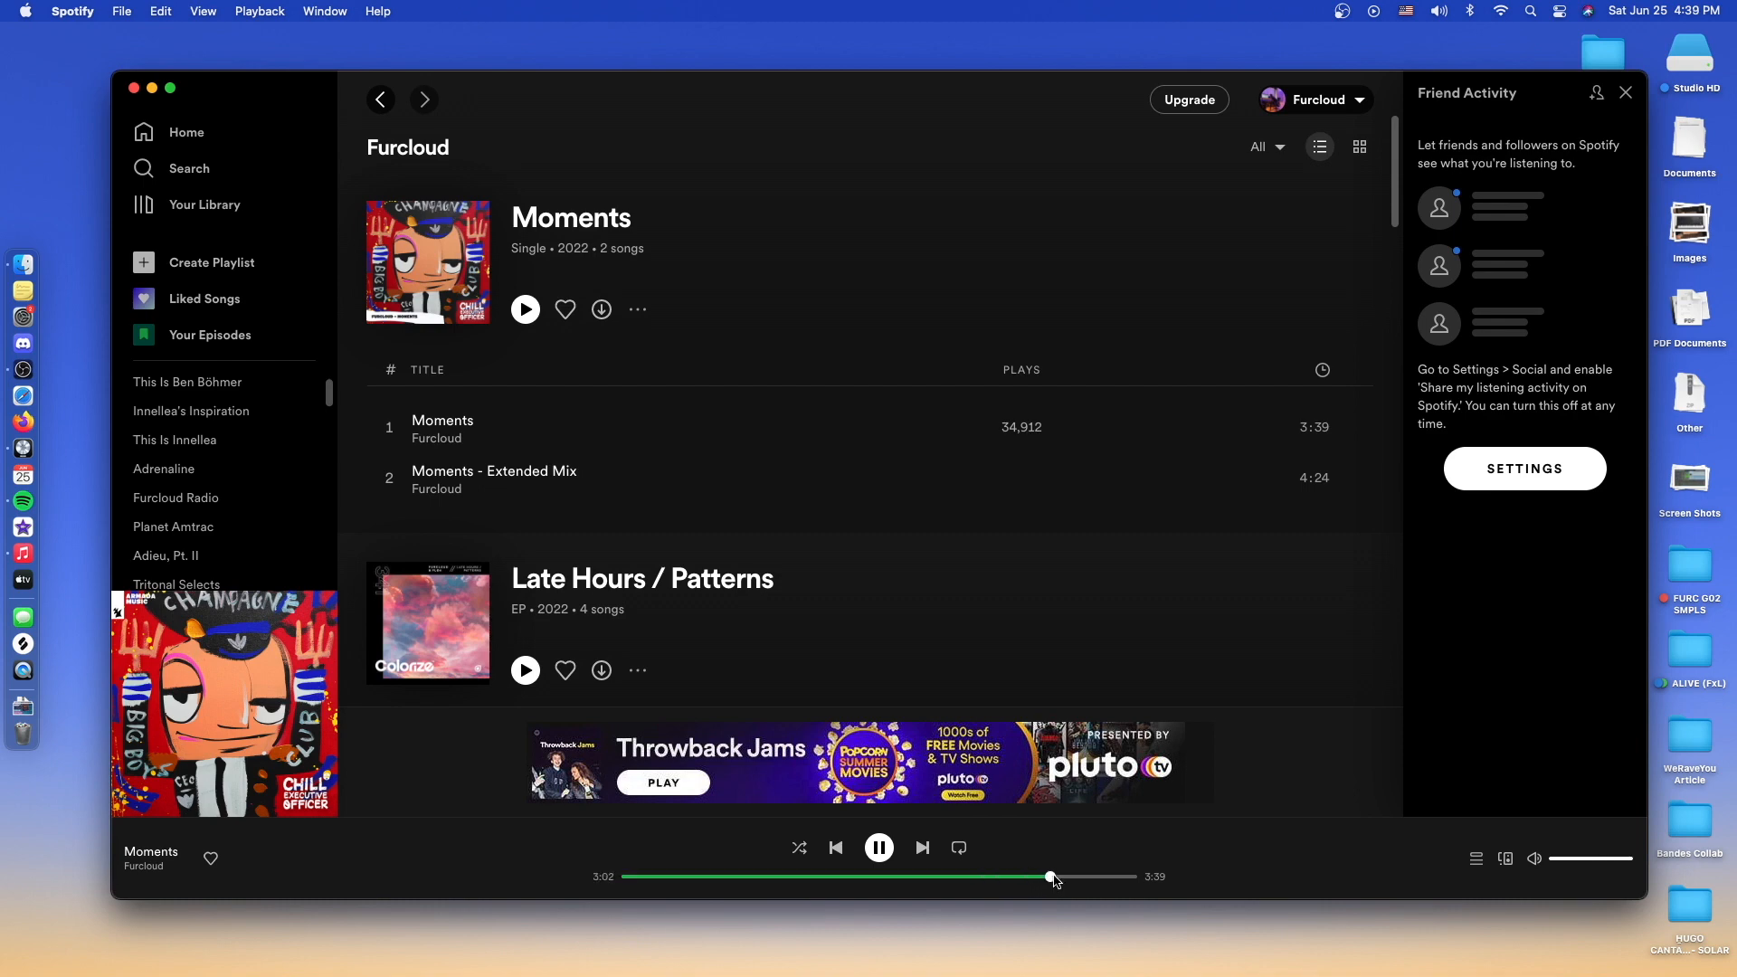
{"action": "left_click", "coordinate": [1069, 877]}
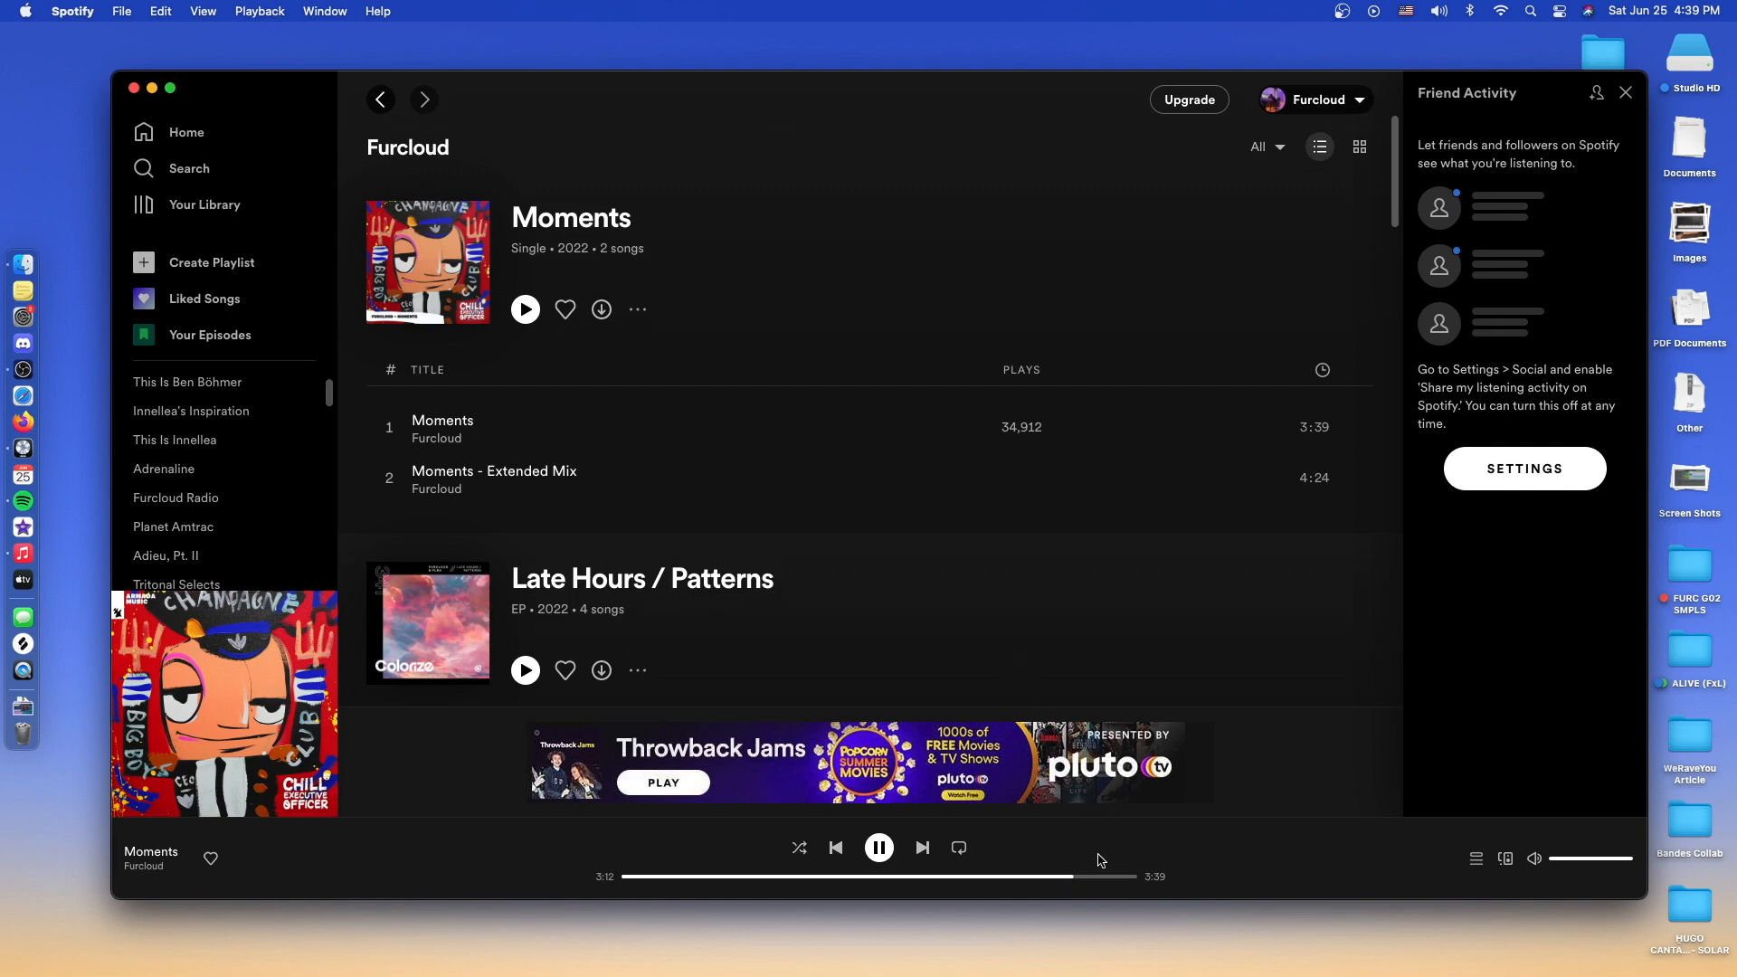
{"action": "left_click", "coordinate": [1099, 878]}
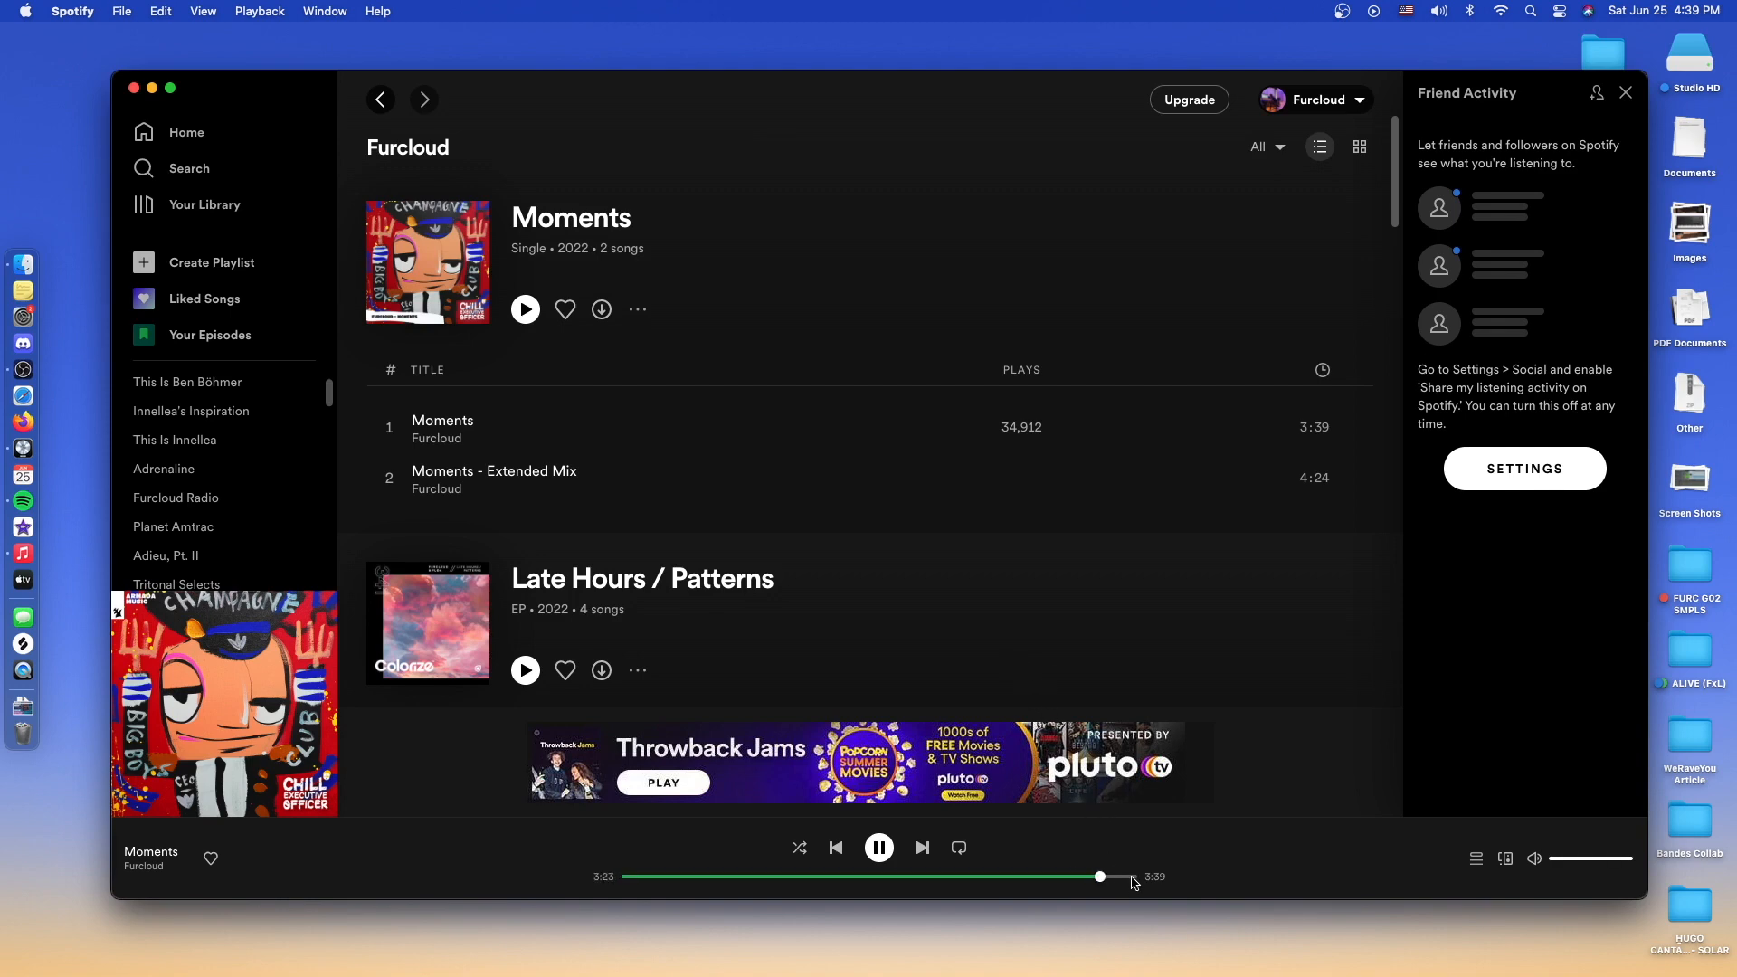
{"action": "left_click", "coordinate": [1131, 878]}
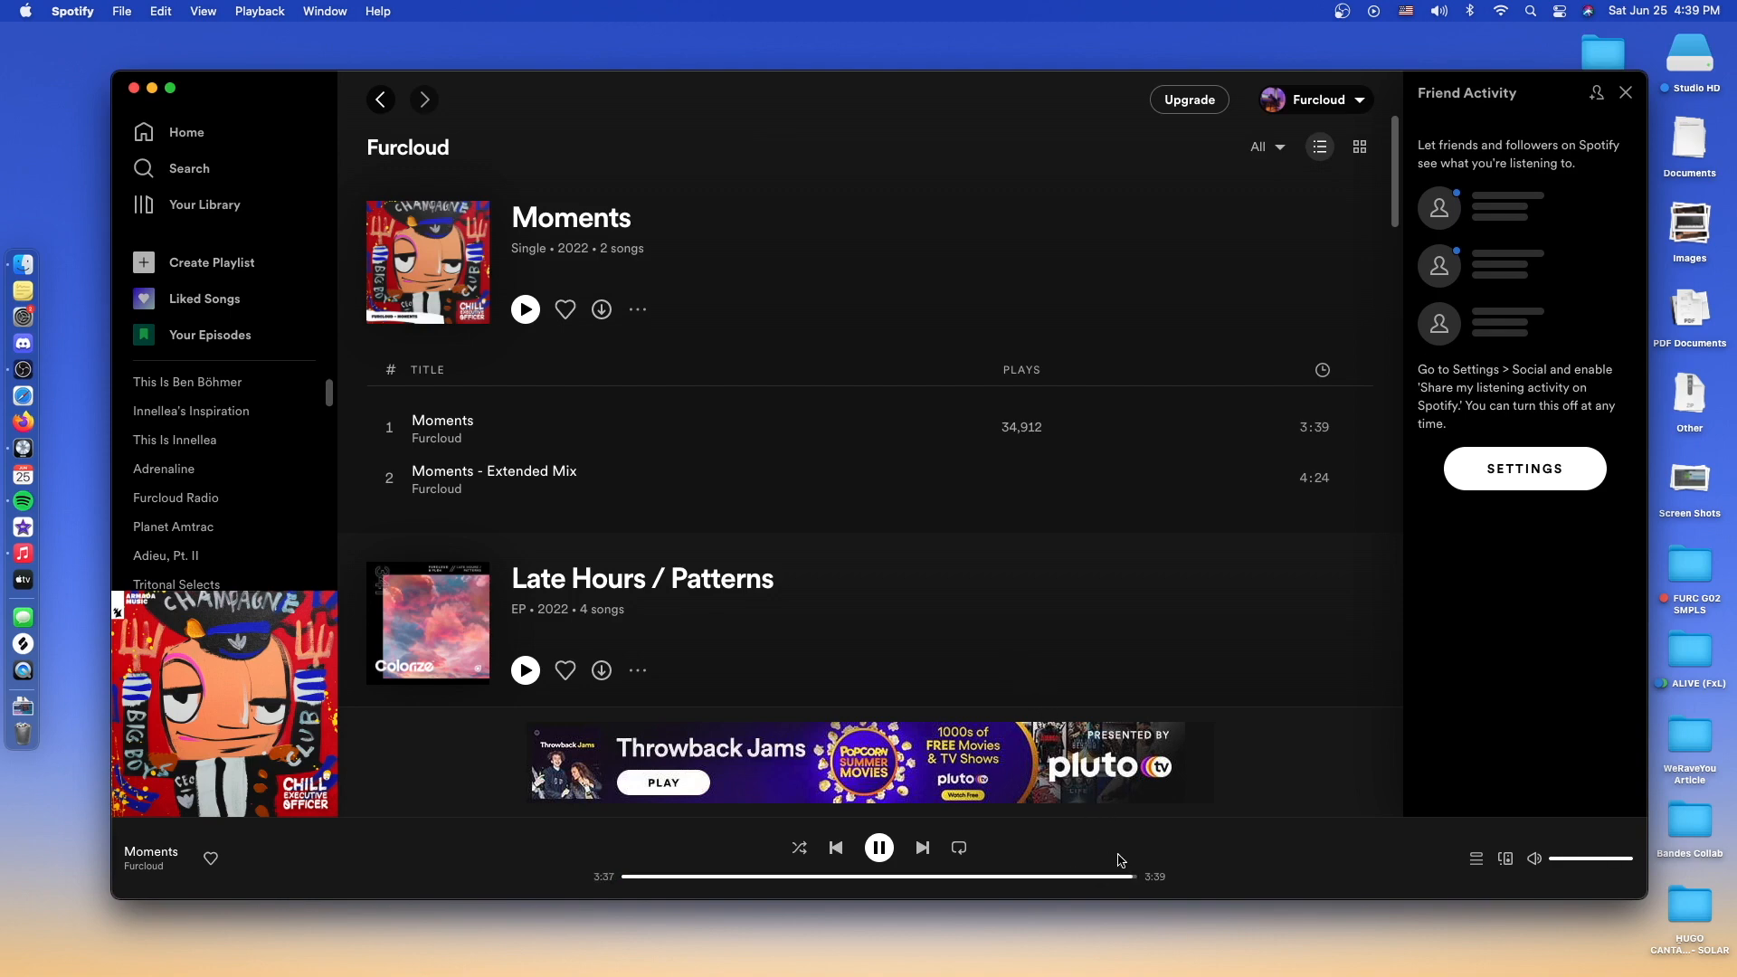
{"action": "left_click", "coordinate": [1121, 877]}
{"action": "key", "text": "space"}
Switch to Logic Pro and reduce the Kick track's height to an individual track zoom of -6
{"action": "left_click", "coordinate": [13, 452]}
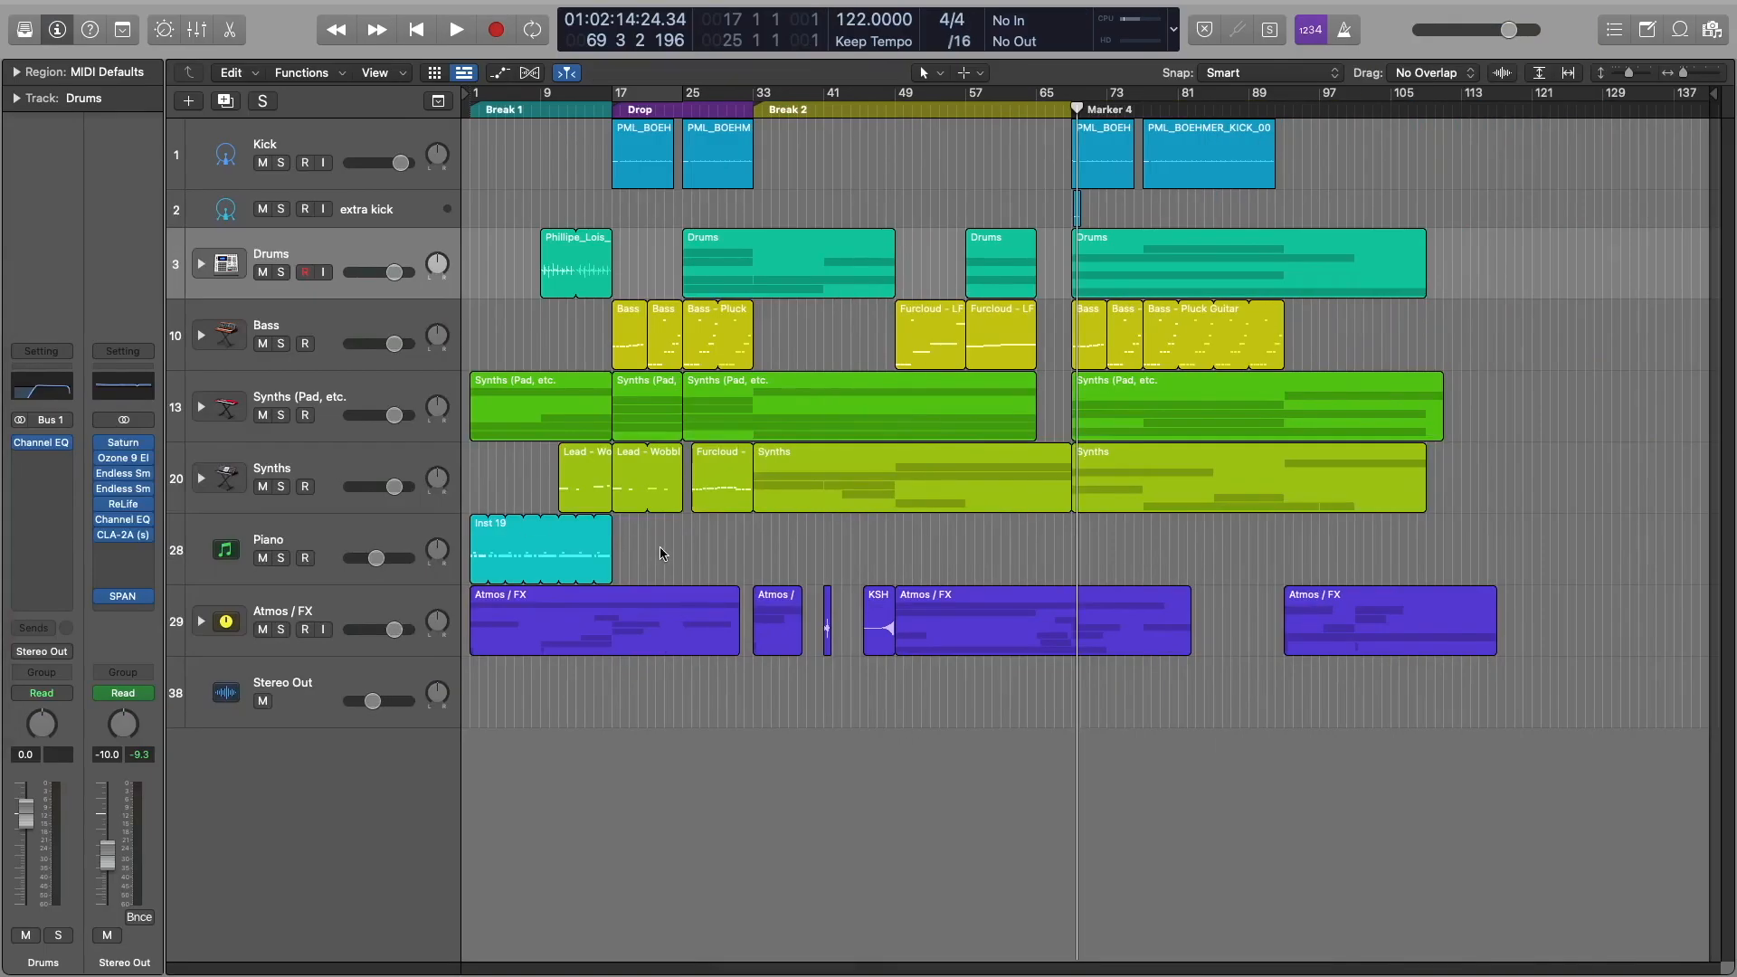
{"action": "left_click_drag", "start_coordinate": [1630, 71], "coordinate": [1629, 72]}
{"action": "left_click", "coordinate": [376, 134]}
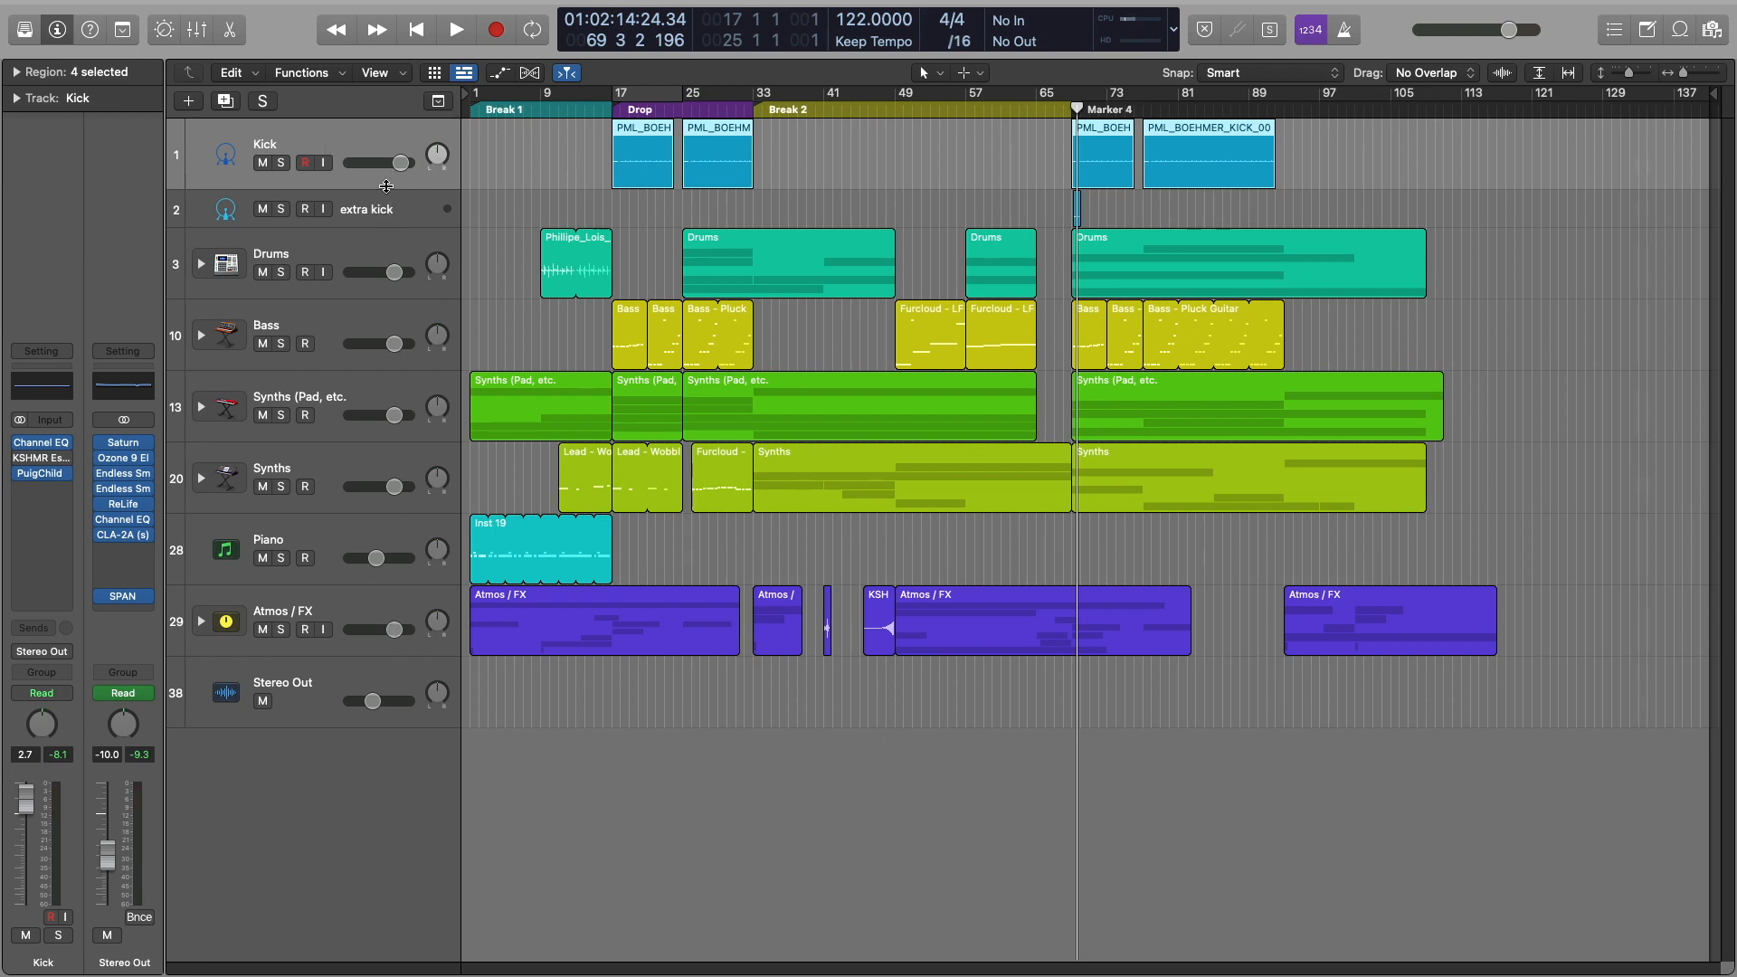
{"action": "left_click_drag", "start_coordinate": [386, 187], "coordinate": [385, 163]}
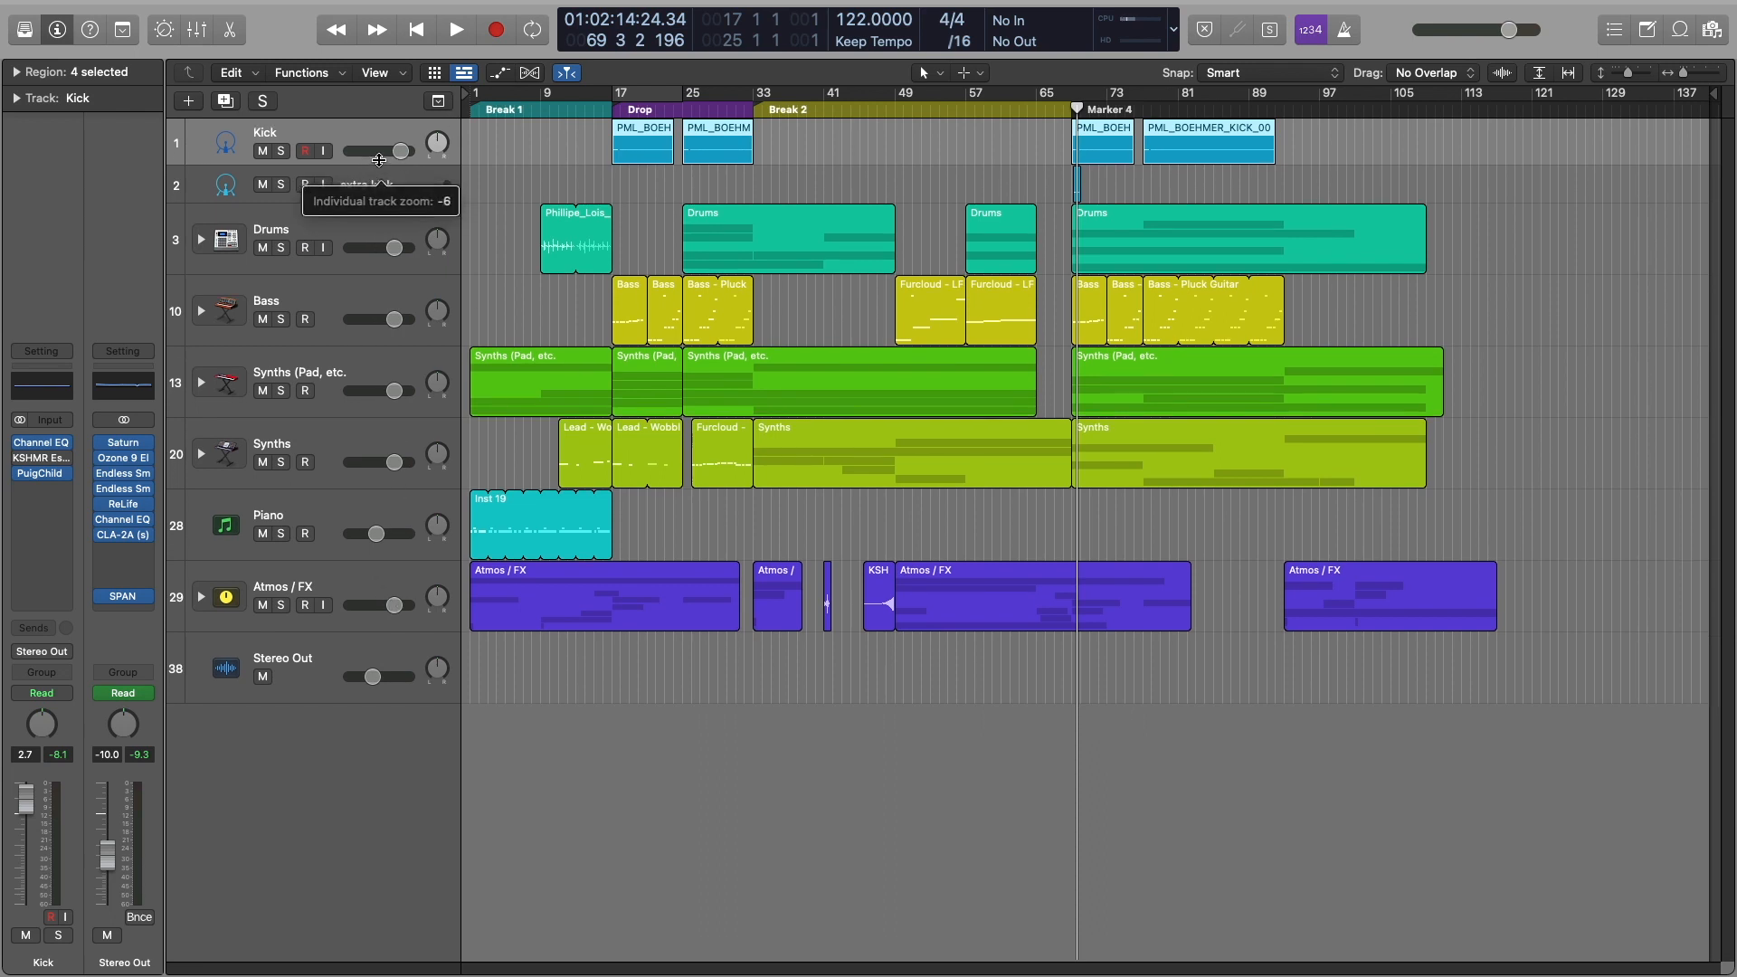
Solo the Kick and extra kick tracks and listen to them from the start of the Drop at bar 17
{"action": "left_click", "coordinate": [281, 151]}
{"action": "left_click", "coordinate": [608, 111]}
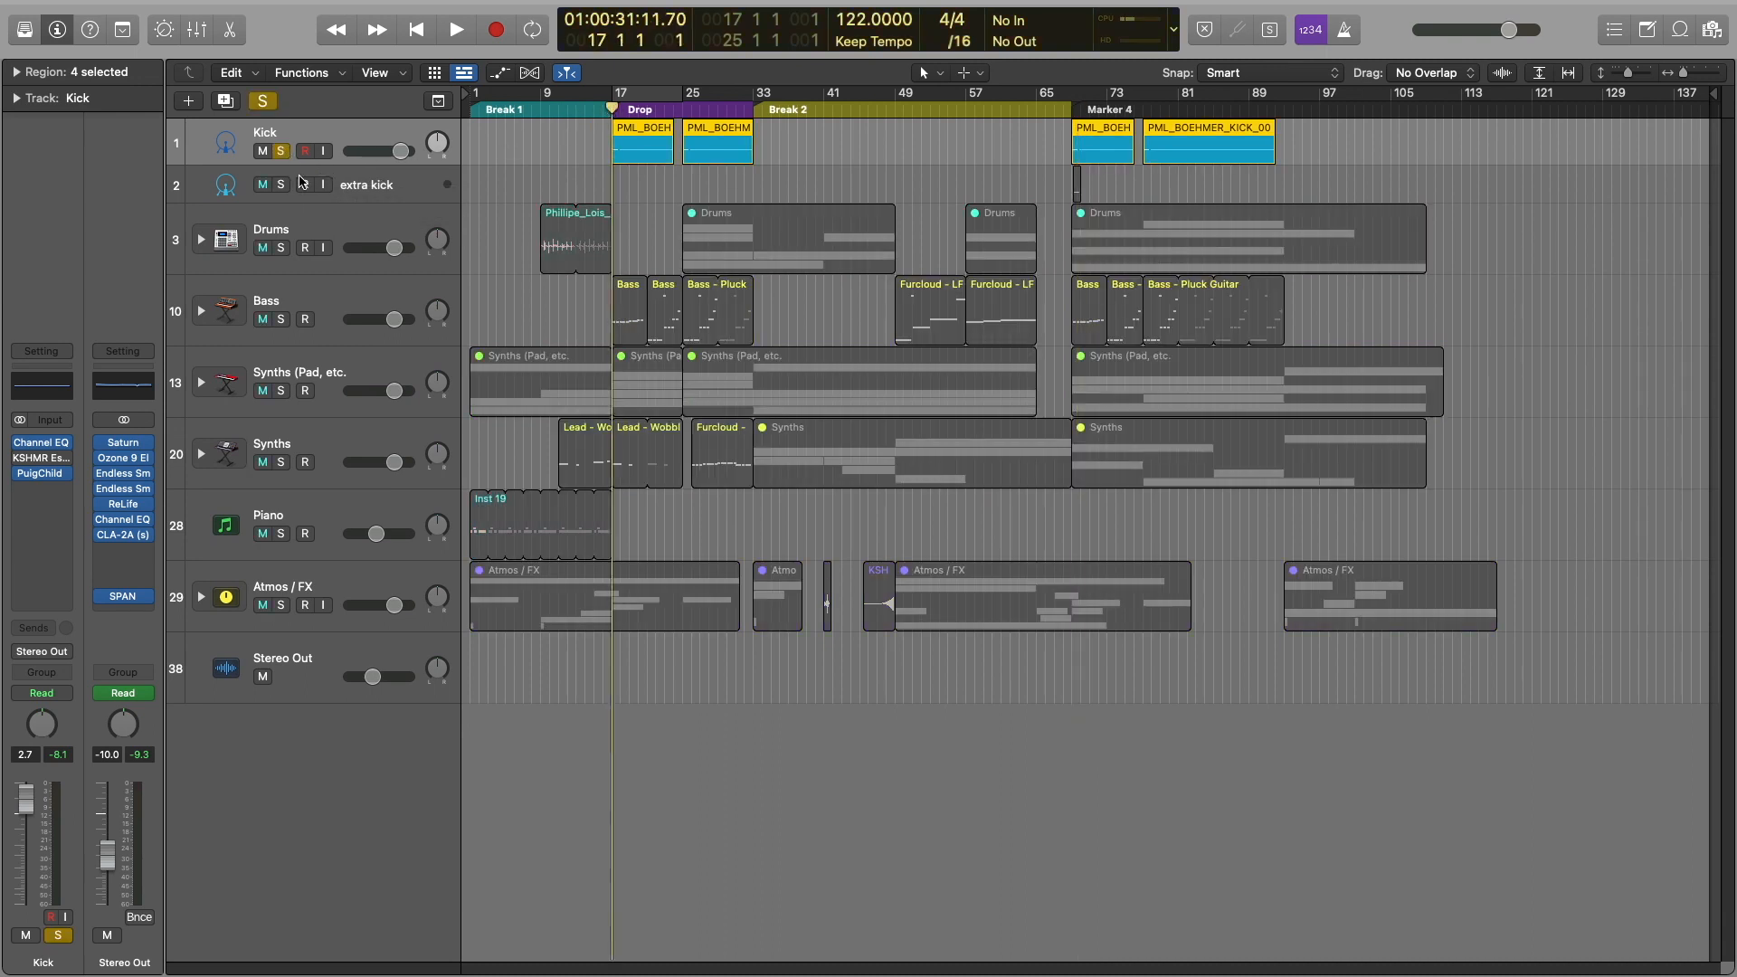
{"action": "left_click", "coordinate": [281, 188]}
{"action": "left_click", "coordinate": [369, 190]}
{"action": "key", "text": "space"}
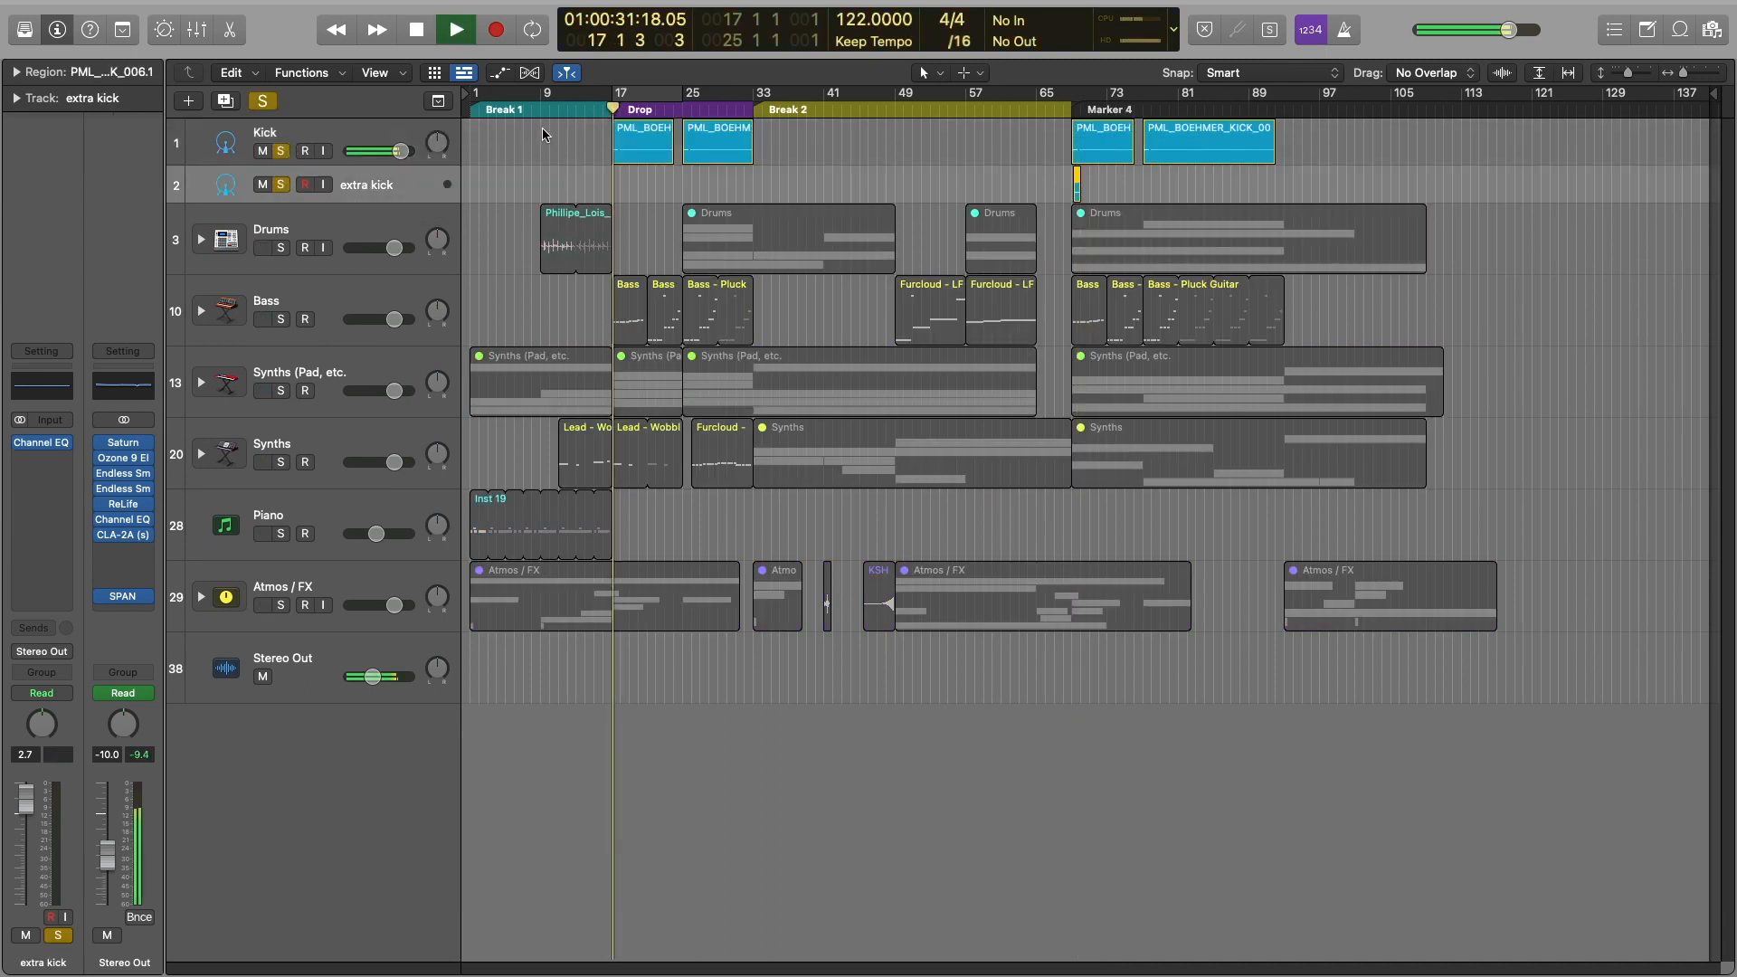
{"action": "left_click", "coordinate": [378, 138]}
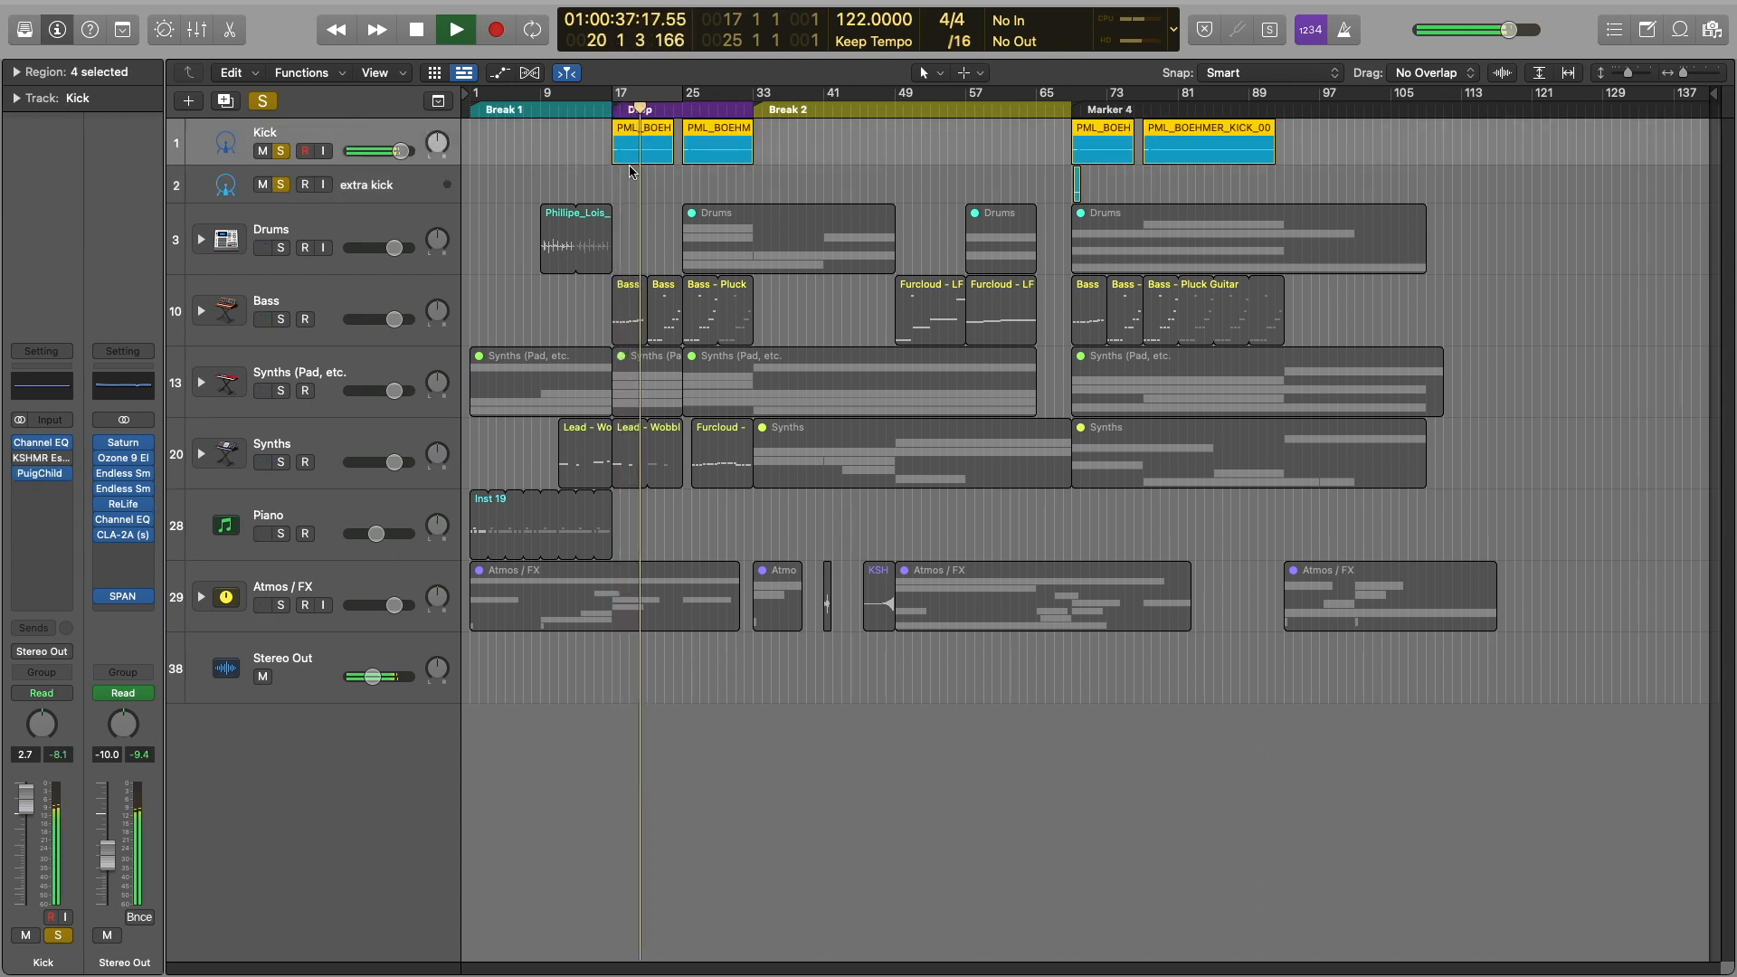
{"action": "key", "text": "space"}
Inspect the Kick track's Channel EQ and PuigChild 670 plug-in settings, leaving the plug-in windows closed
{"action": "mouse_move", "coordinate": [1684, 73]}
{"action": "left_mouse_down"}
{"action": "mouse_move", "coordinate": [1703, 73]}
{"action": "mouse_move", "coordinate": [1679, 83]}
{"action": "left_mouse_up"}
{"action": "mouse_move", "coordinate": [73, 445]}
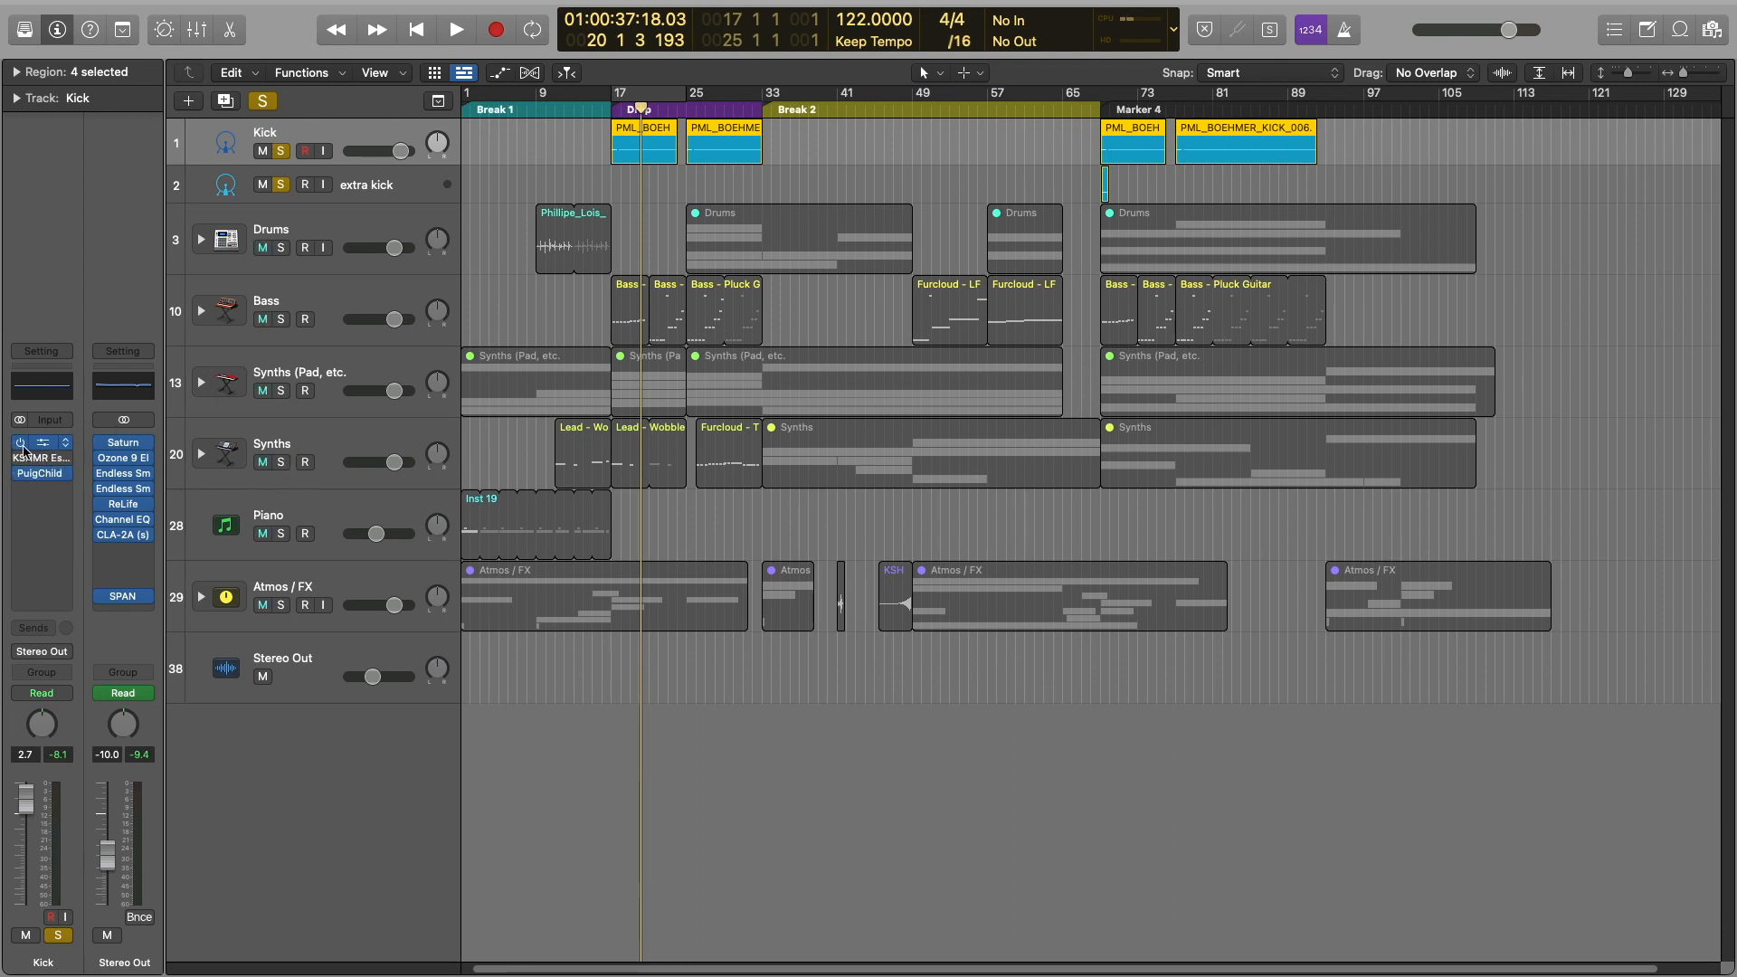
{"action": "left_click", "coordinate": [40, 442]}
{"action": "left_click", "coordinate": [36, 496]}
{"action": "left_click", "coordinate": [40, 472]}
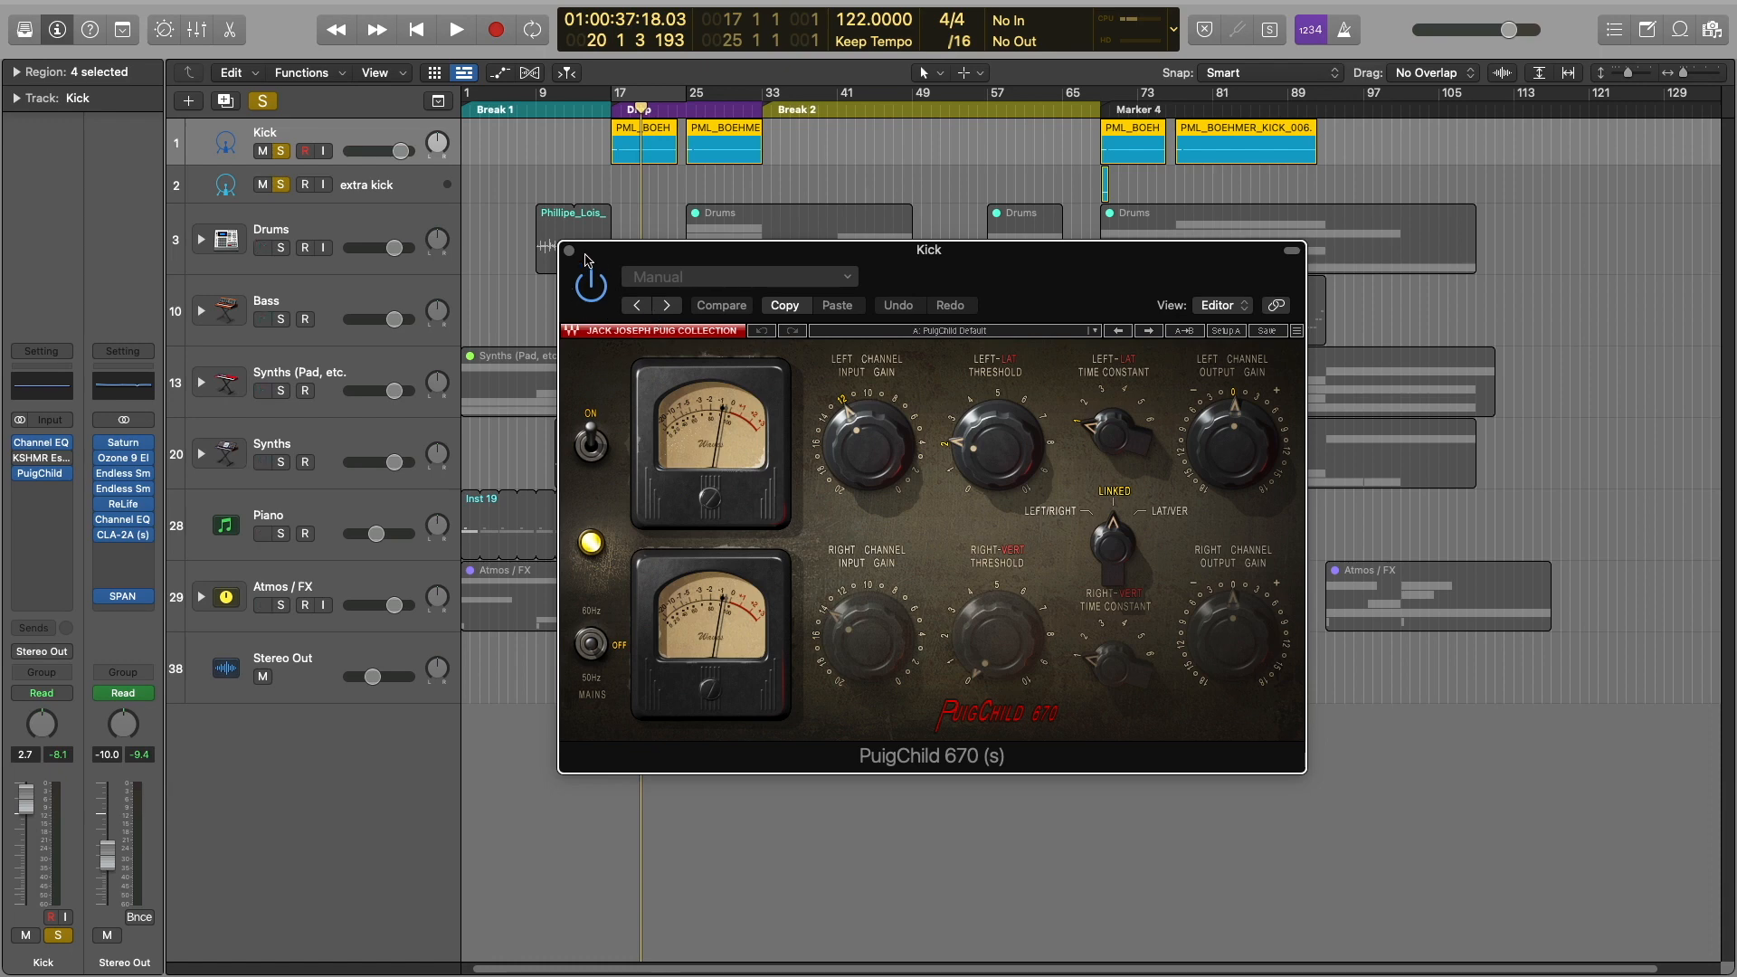
{"action": "left_click", "coordinate": [570, 250]}
Clear all track solos and expand the Drums stack to show its individual loop tracks
{"action": "left_click", "coordinate": [262, 101]}
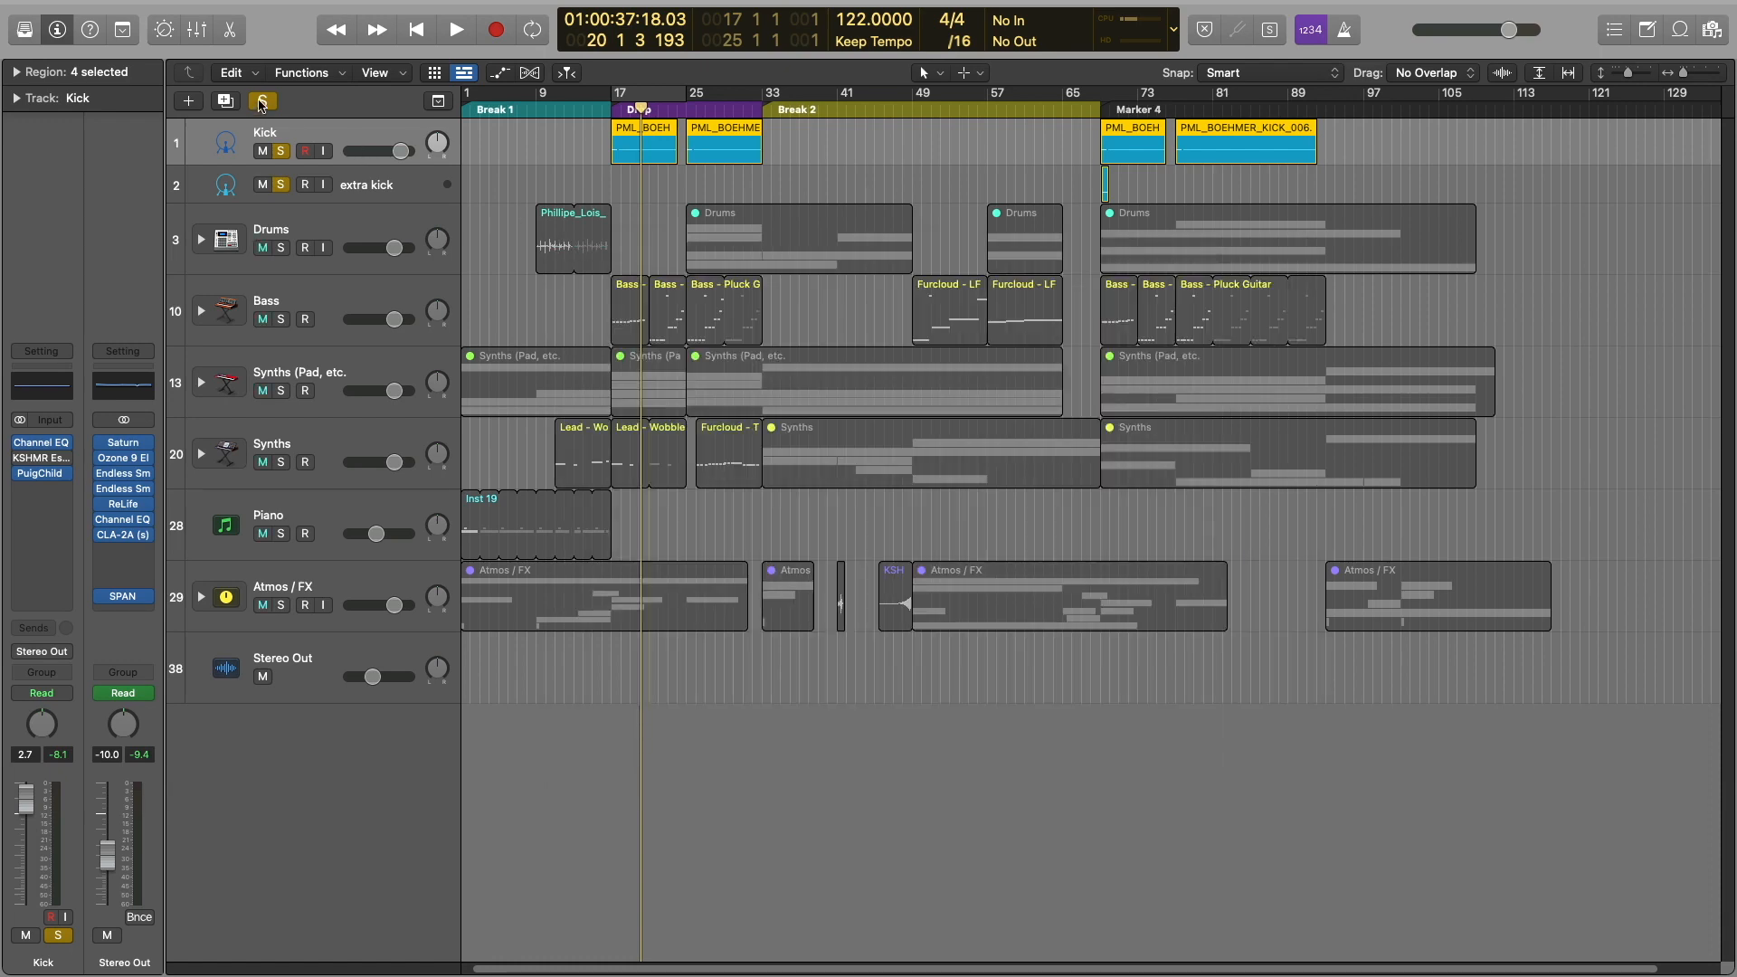
{"action": "left_click", "coordinate": [371, 184]}
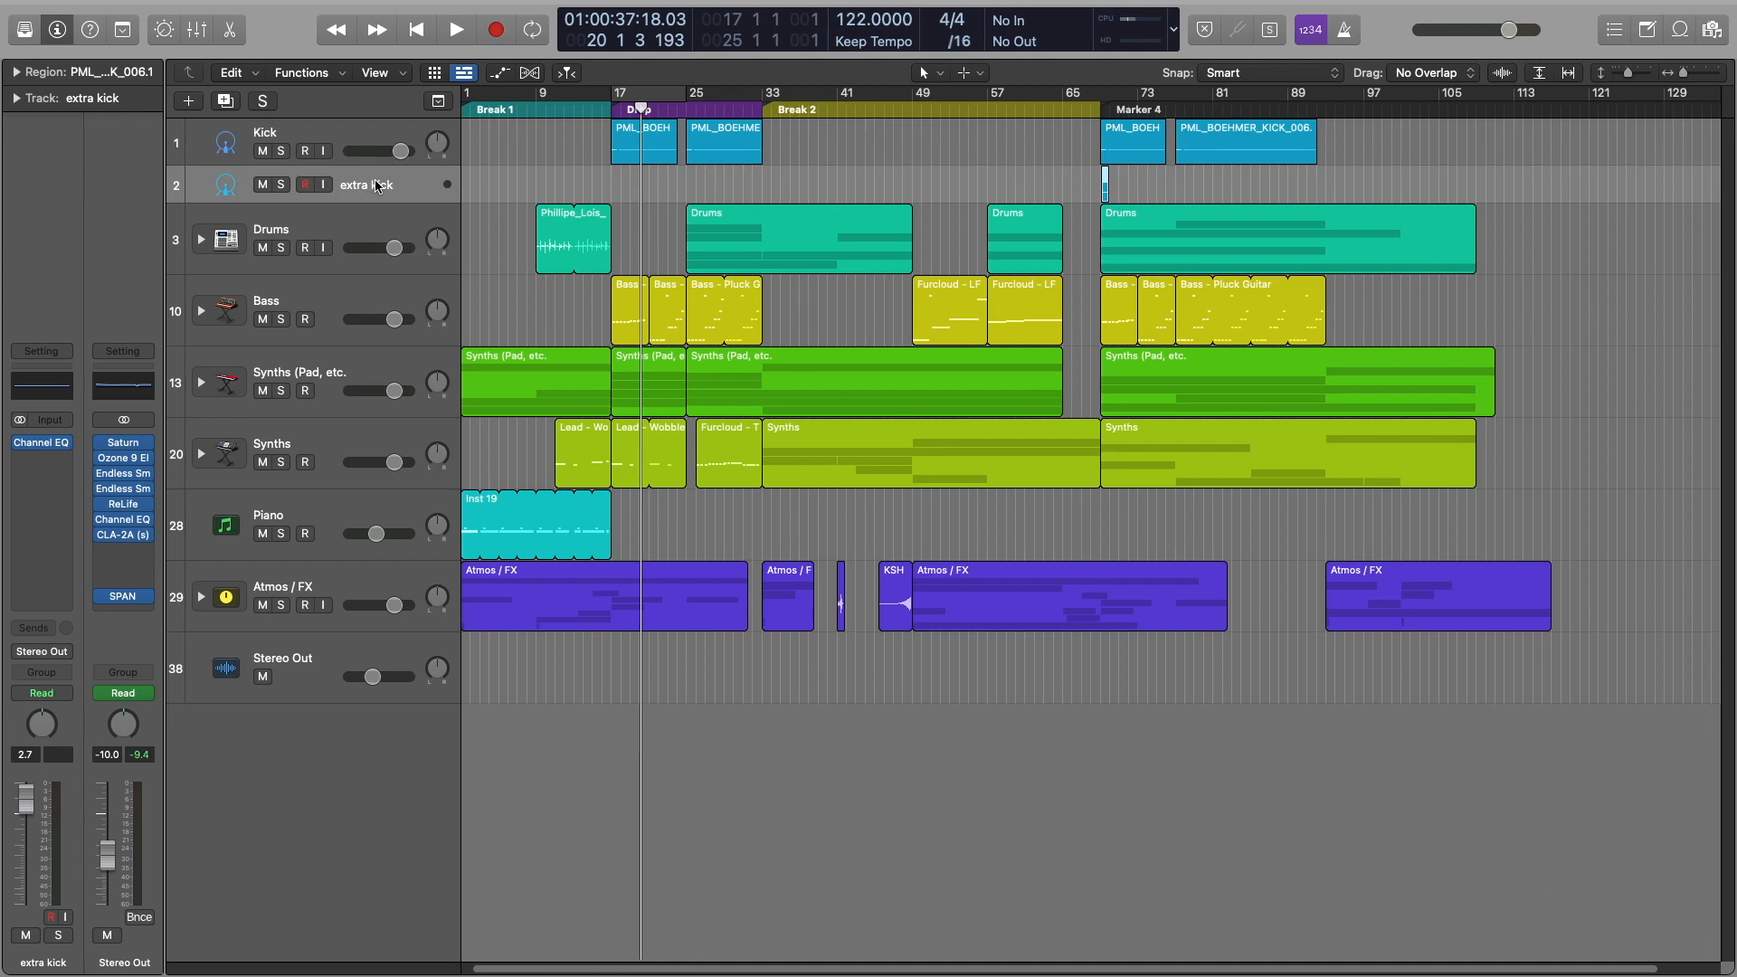
{"action": "left_click", "coordinate": [329, 222]}
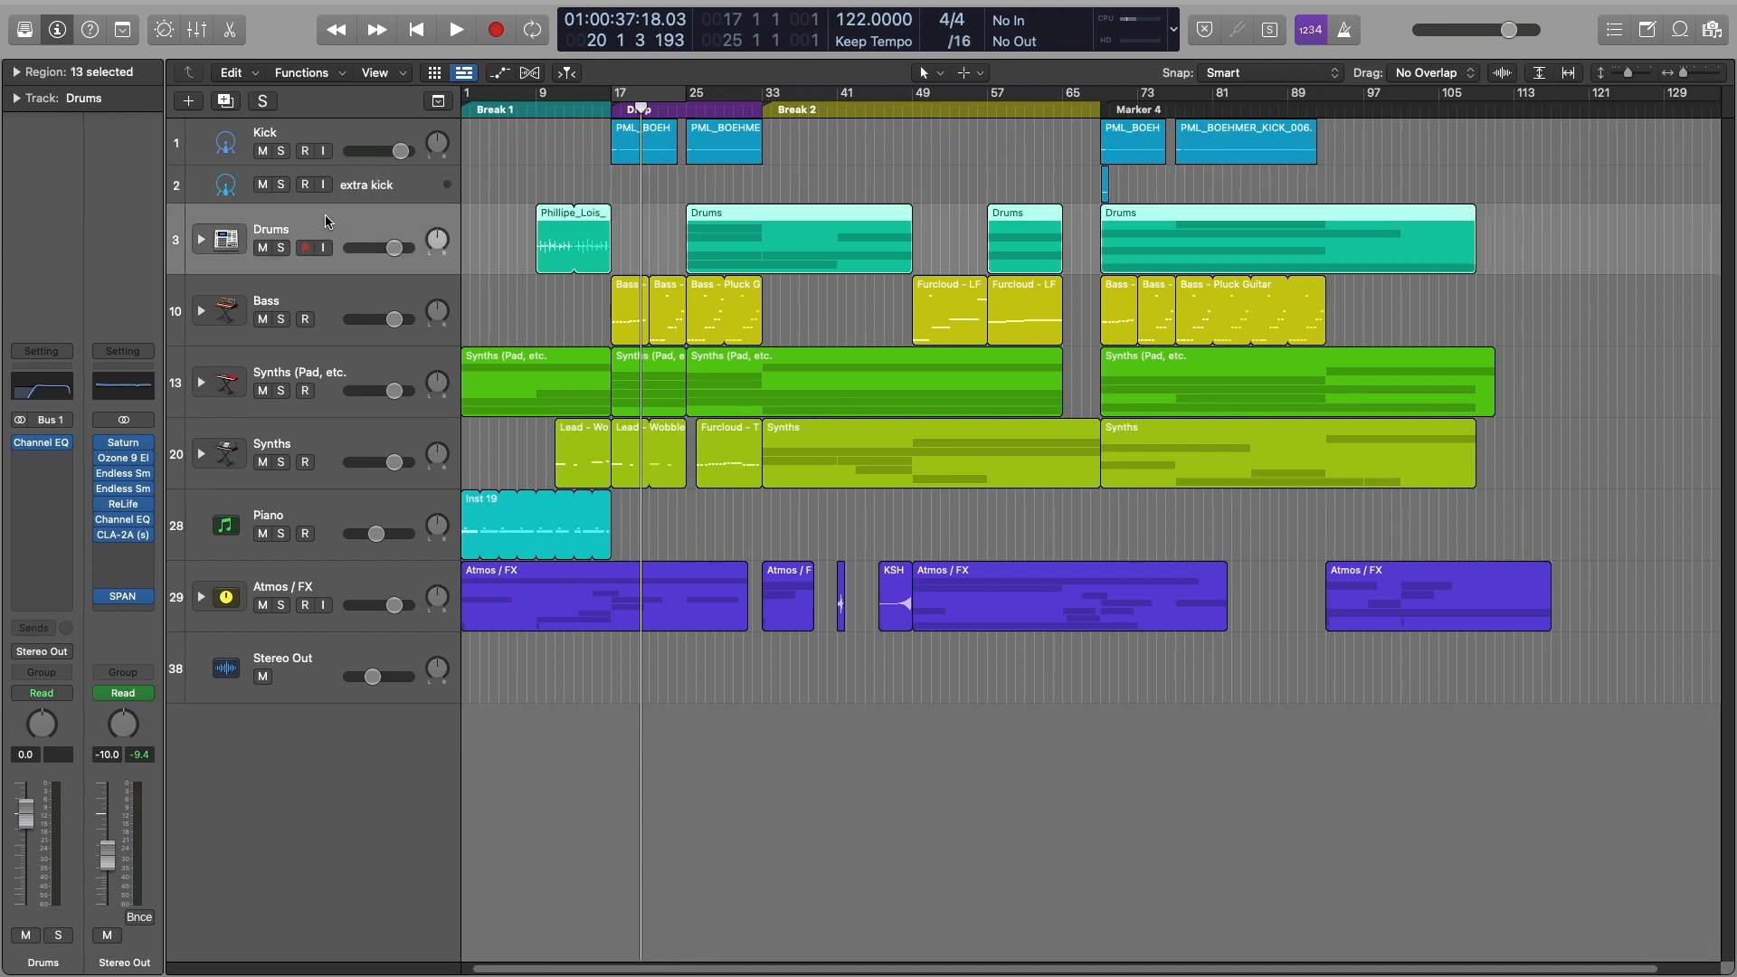
{"action": "left_click", "coordinate": [201, 240]}
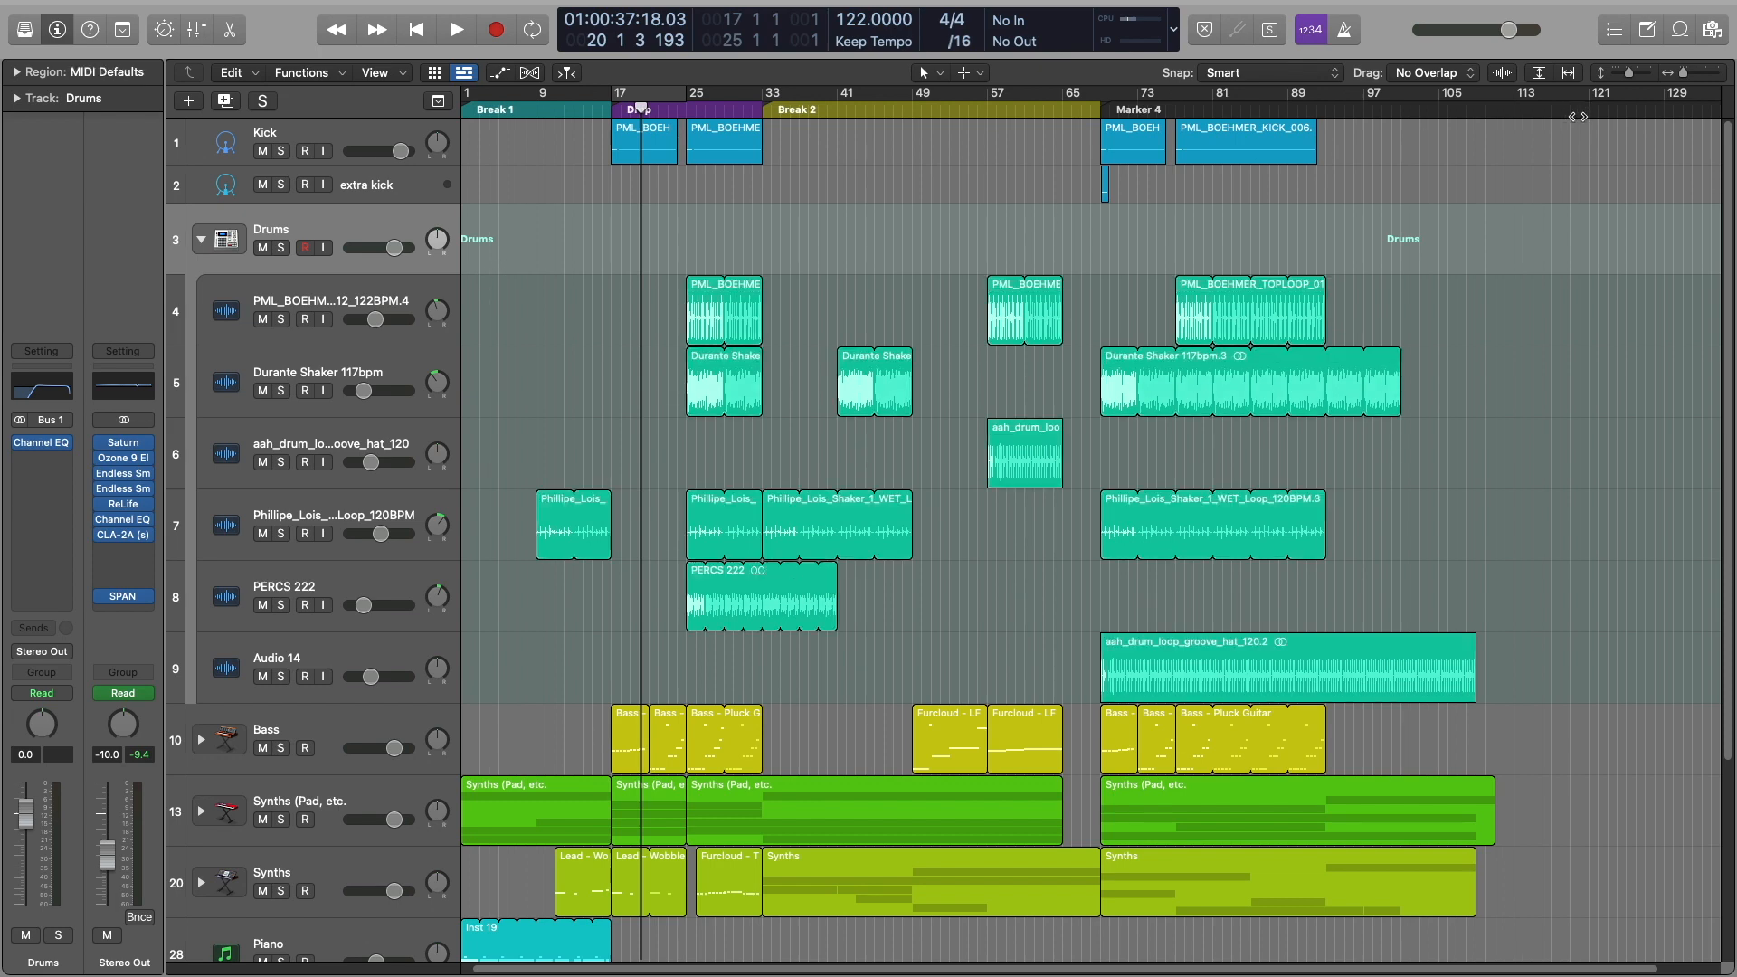
{"action": "left_click_drag", "start_coordinate": [1683, 73], "coordinate": [1687, 73]}
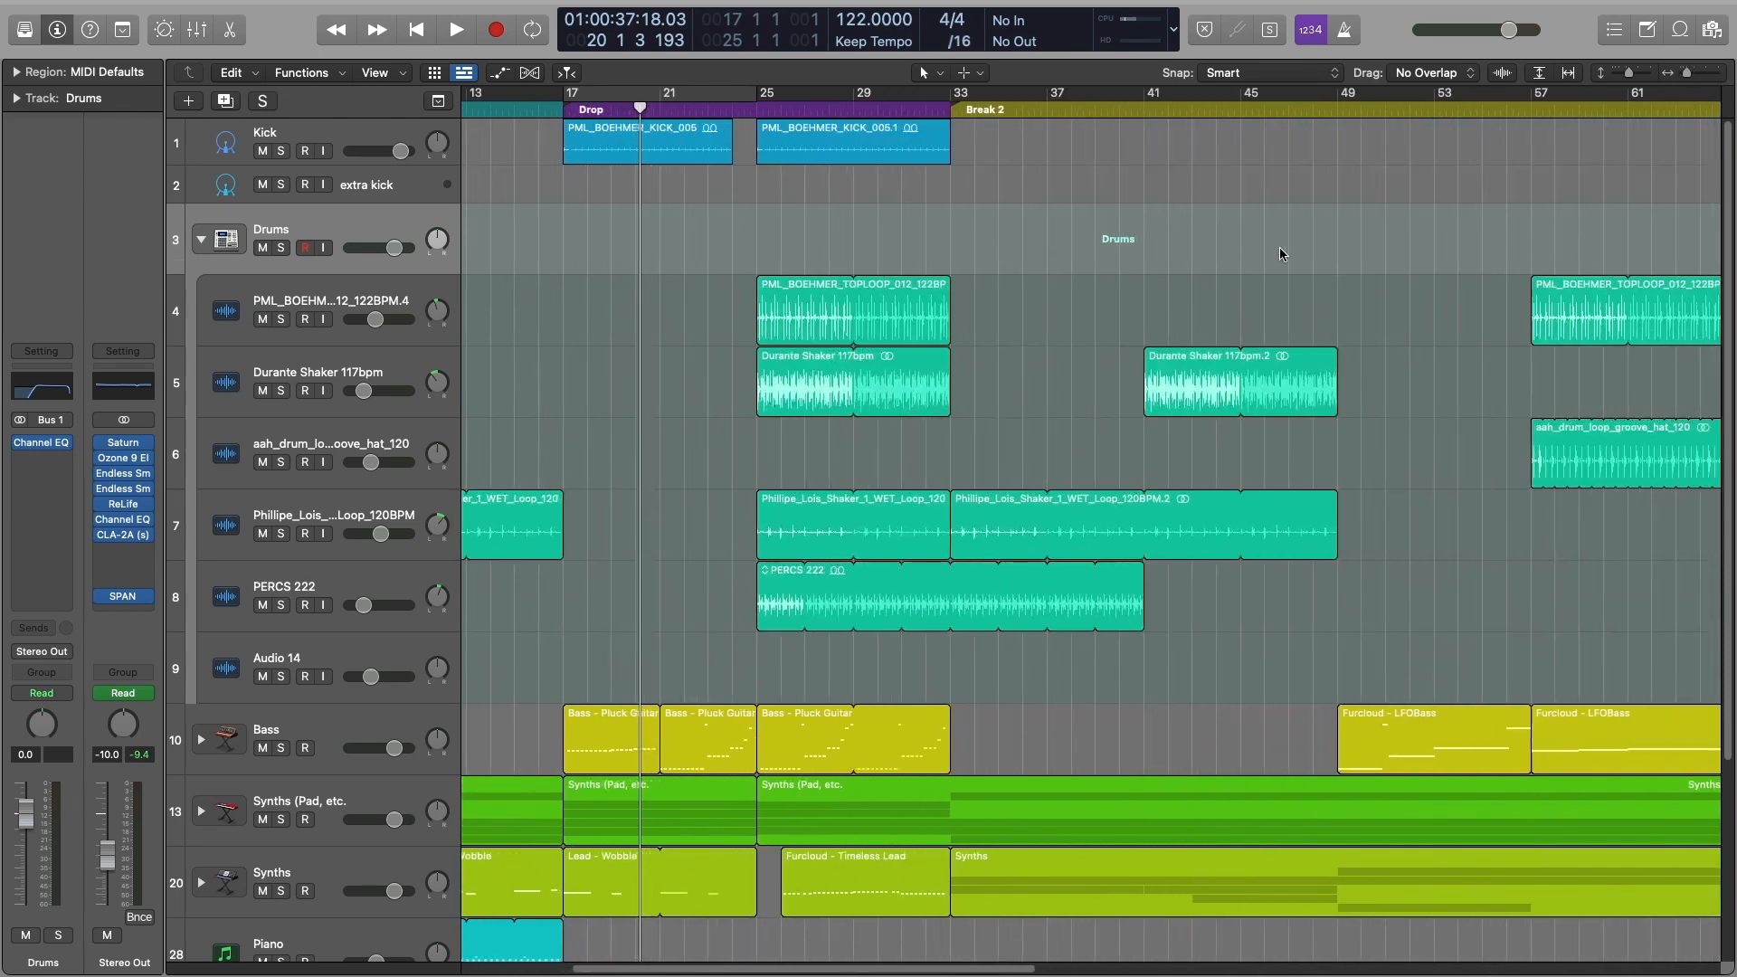
{"action": "scroll", "coordinate": [1268, 237], "scroll_direction": "left", "scroll_amount": 5}
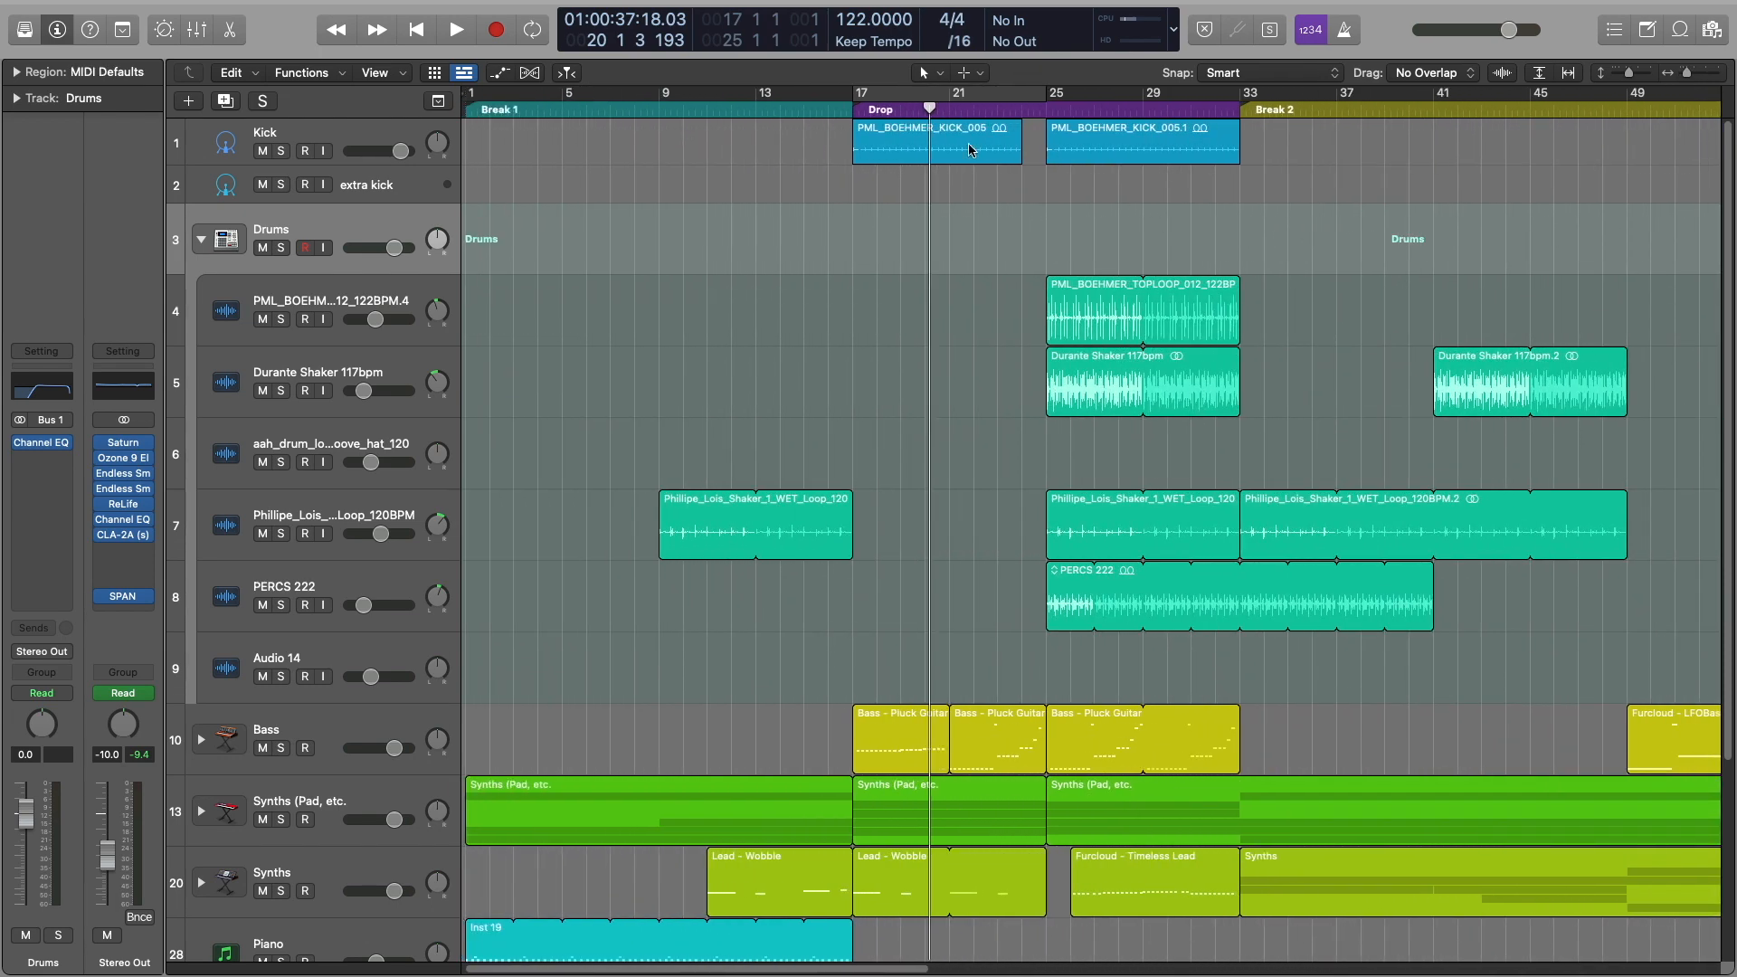
Solo the PML_BOEHMER_TOPLOOP_012 track and listen to it with a cycle range from bar 25 to bar 33
{"action": "left_click", "coordinate": [378, 298]}
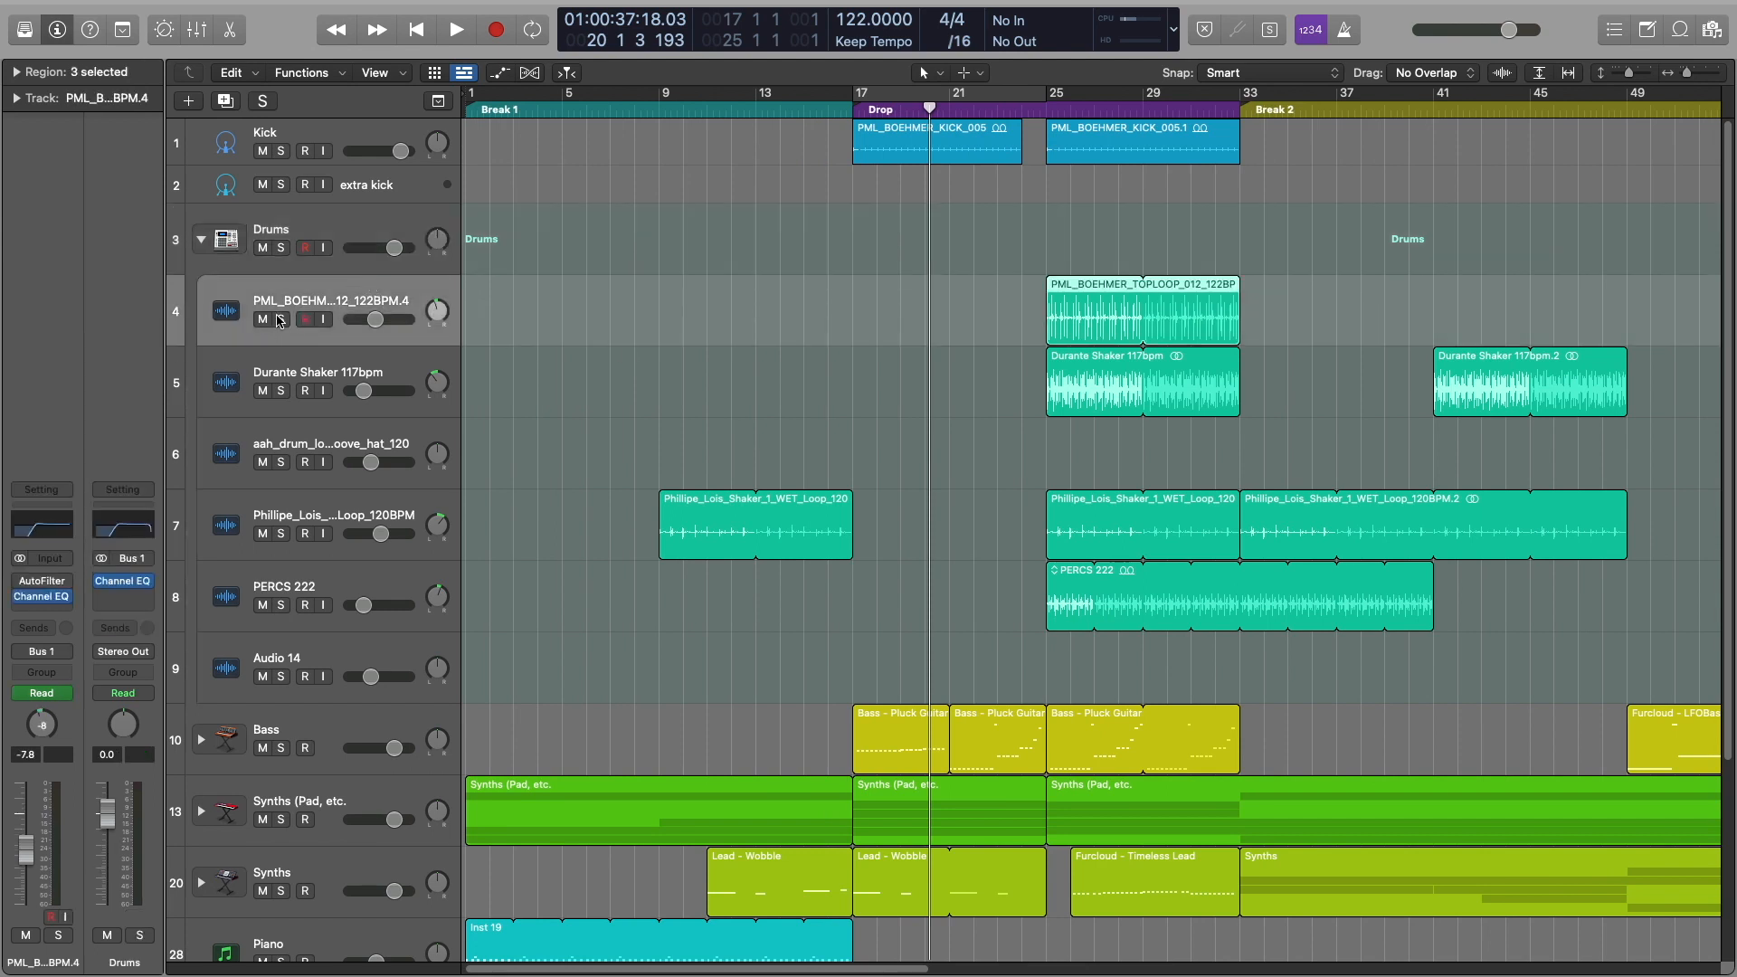
{"action": "left_click", "coordinate": [279, 319]}
{"action": "left_click", "coordinate": [1045, 109]}
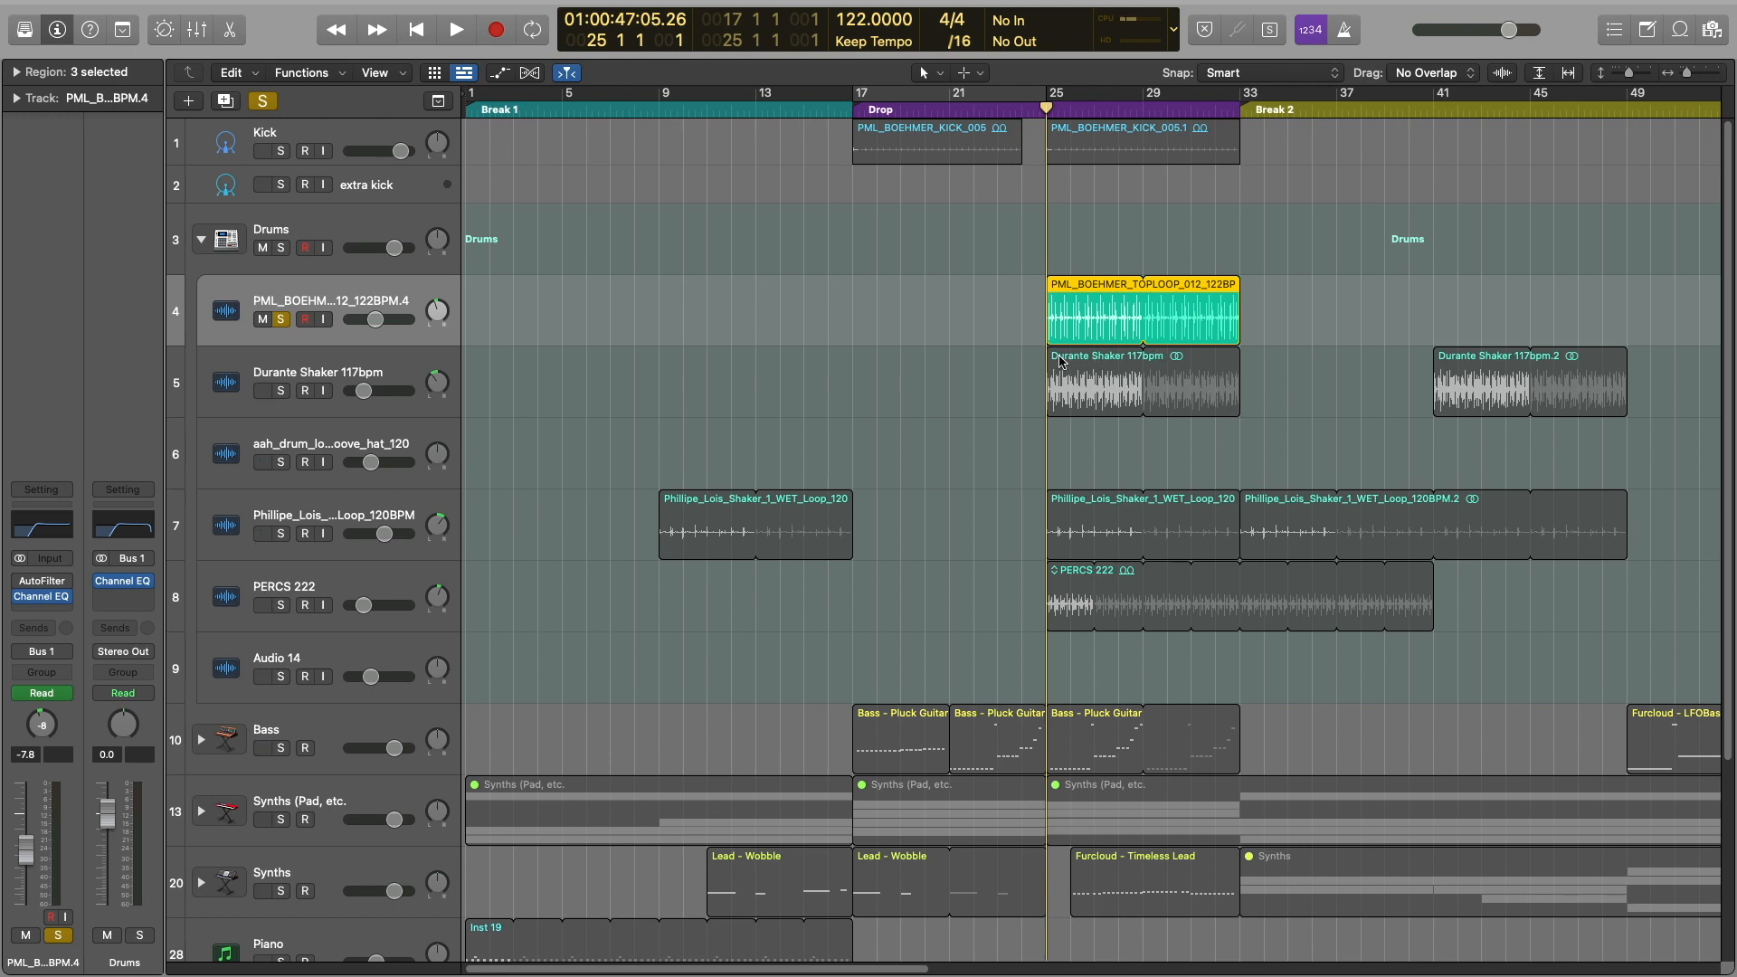
{"action": "key", "text": "space"}
{"action": "left_click_drag", "start_coordinate": [1050, 94], "coordinate": [1240, 99]}
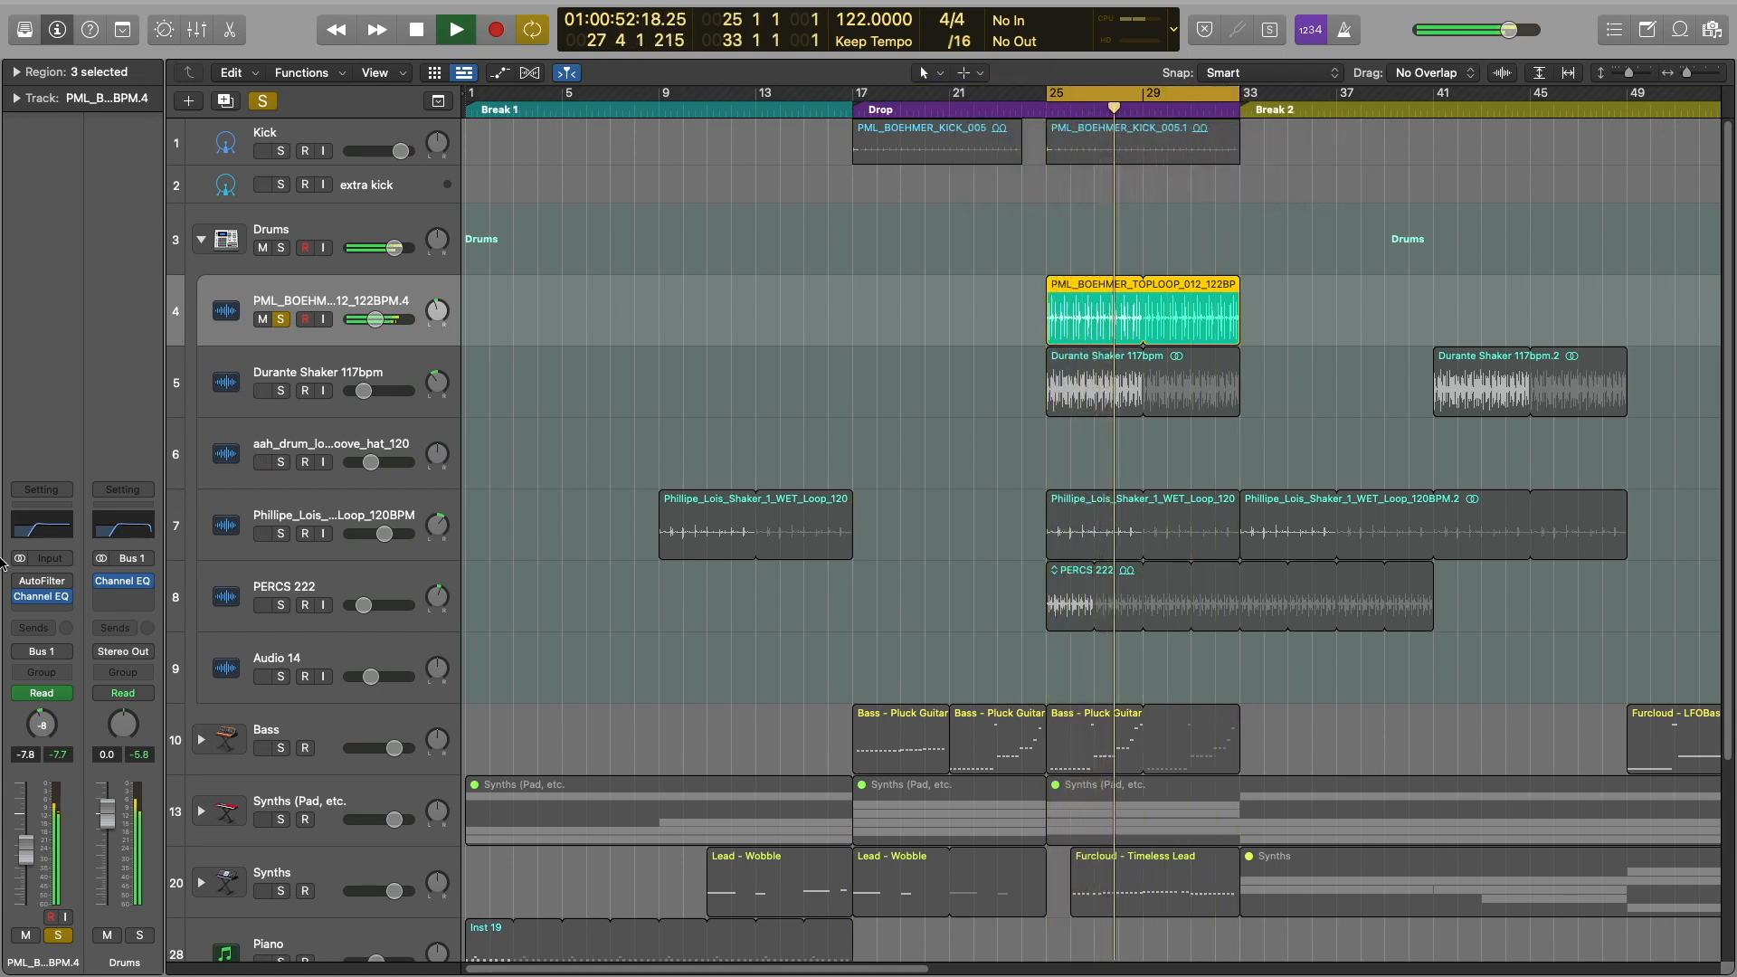
{"action": "mouse_move", "coordinate": [49, 597]}
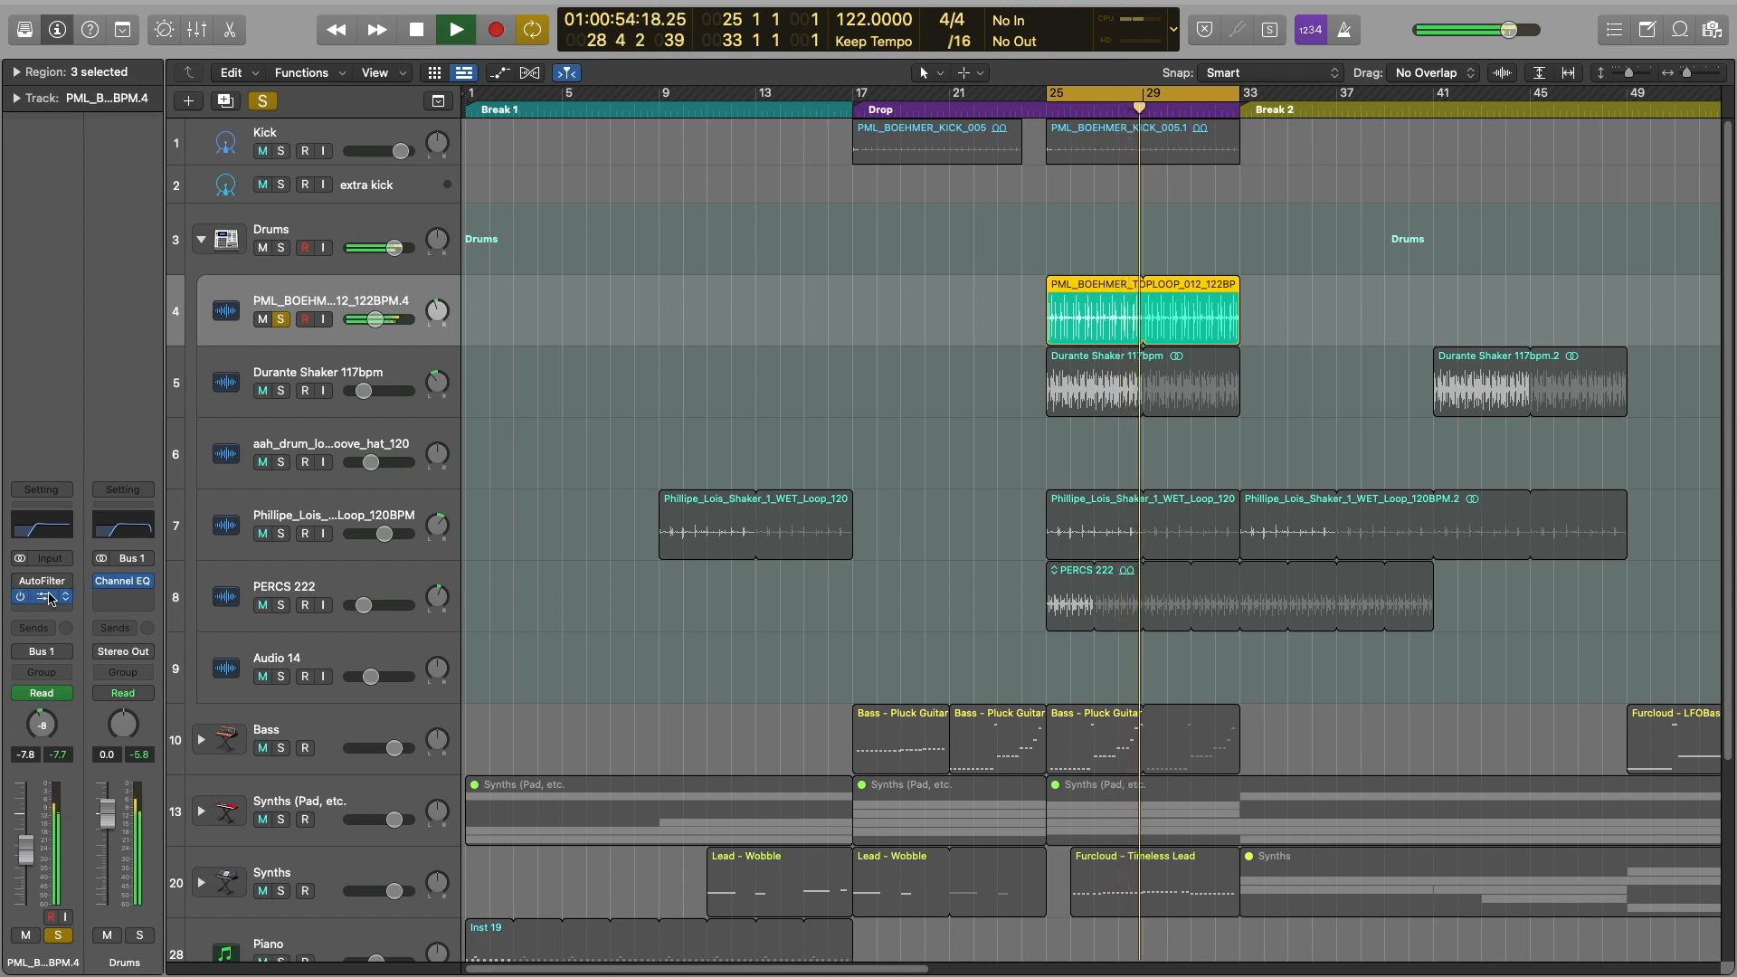
{"action": "key", "text": "space"}
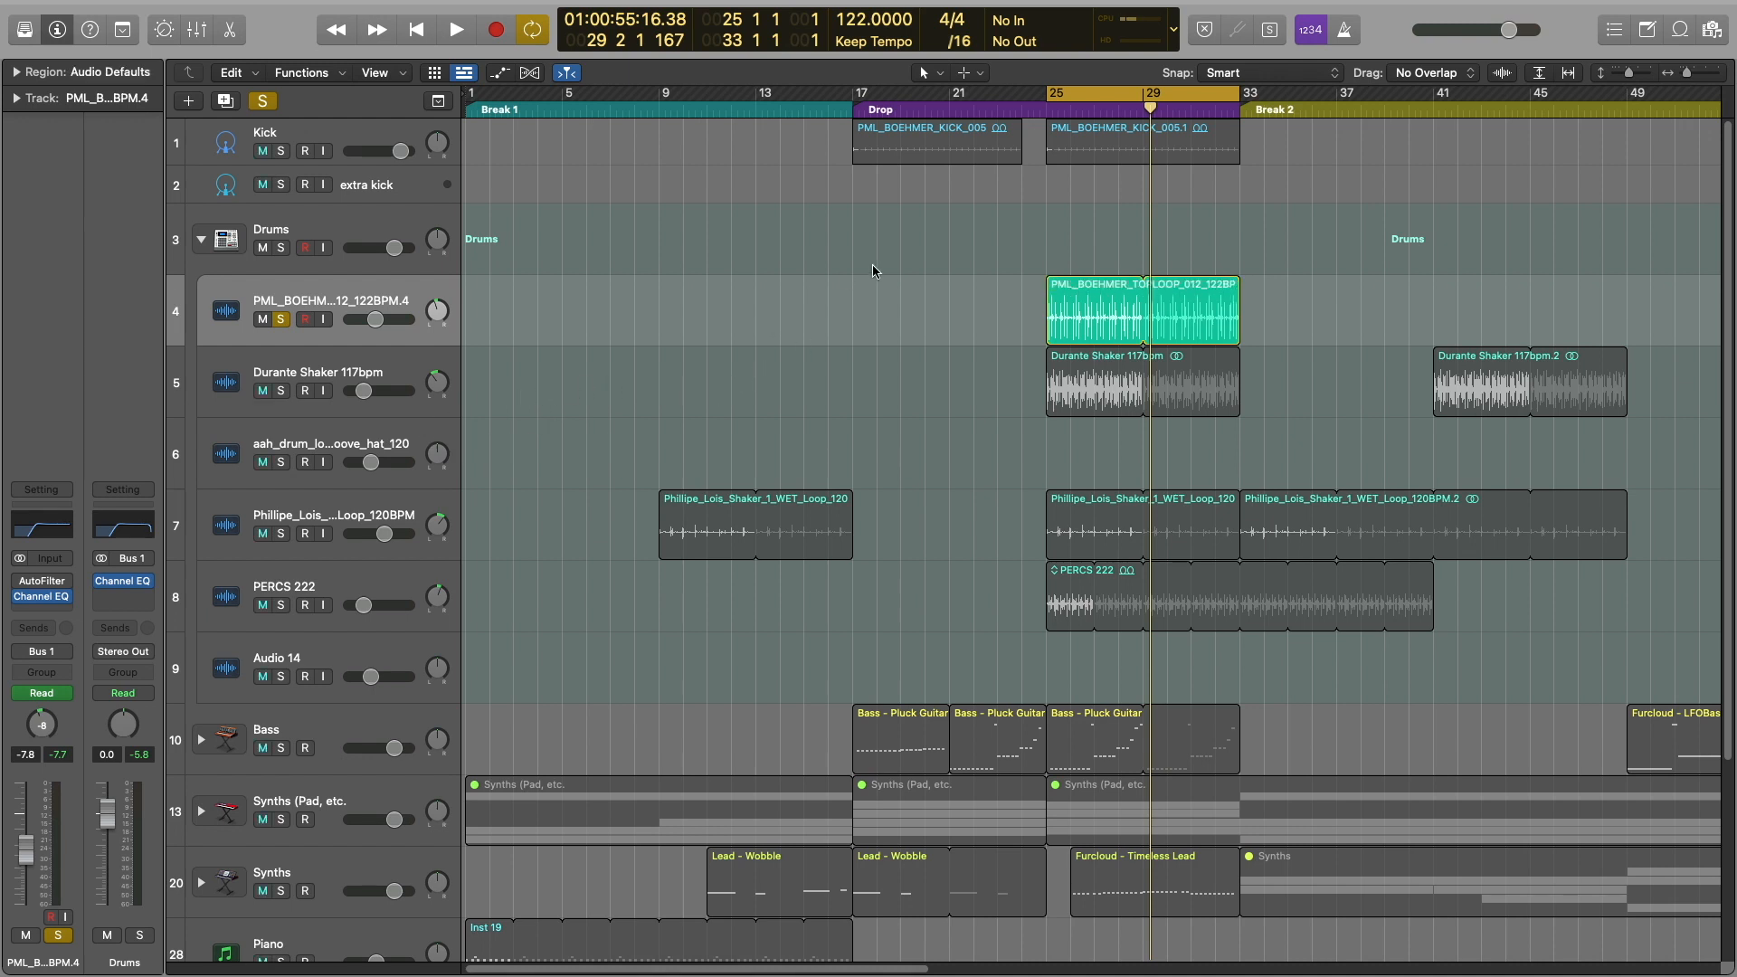
Open the Channel EQ on the PML_BOEHMER_TOPLOOP_012 track to examine its low-cut curve
{"action": "scroll", "coordinate": [1075, 264], "scroll_direction": "down", "scroll_amount": 5}
{"action": "scroll", "coordinate": [1041, 317], "scroll_direction": "up", "scroll_amount": 5}
{"action": "left_click", "coordinate": [70, 596]}
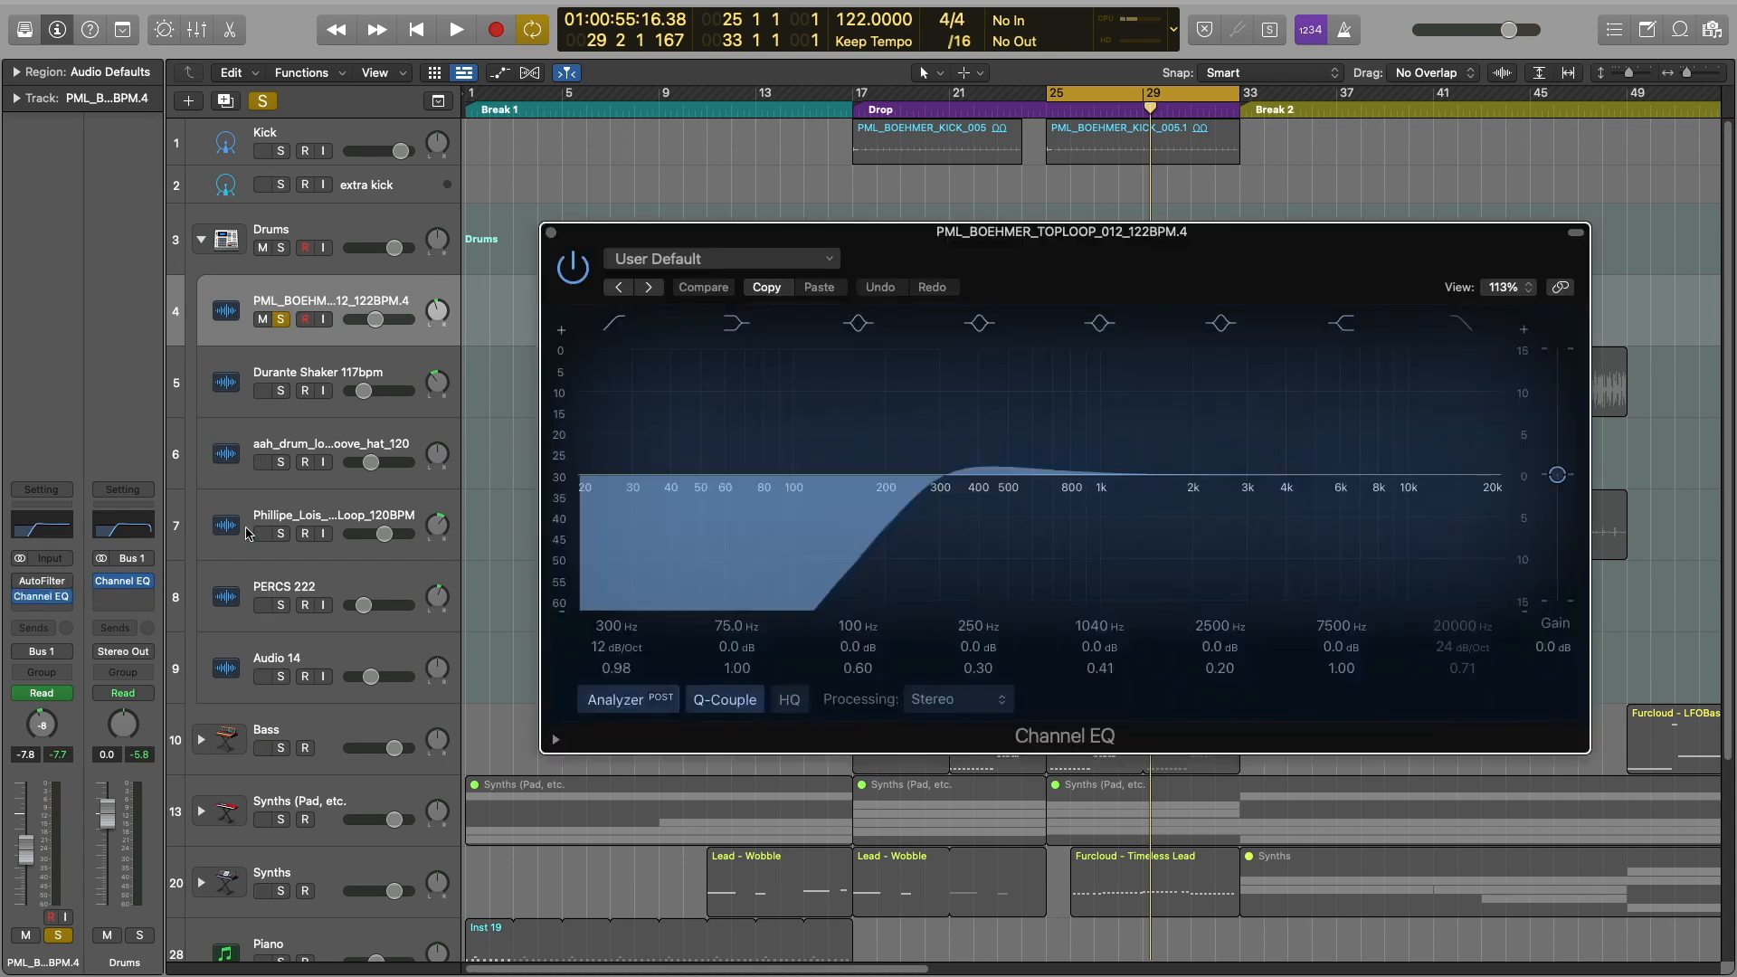
Switch the solo from the PML_BOEHMER_TOPLOOP_012 track to the Durante Shaker 117bpm track and play it briefly
{"action": "left_click", "coordinate": [550, 233]}
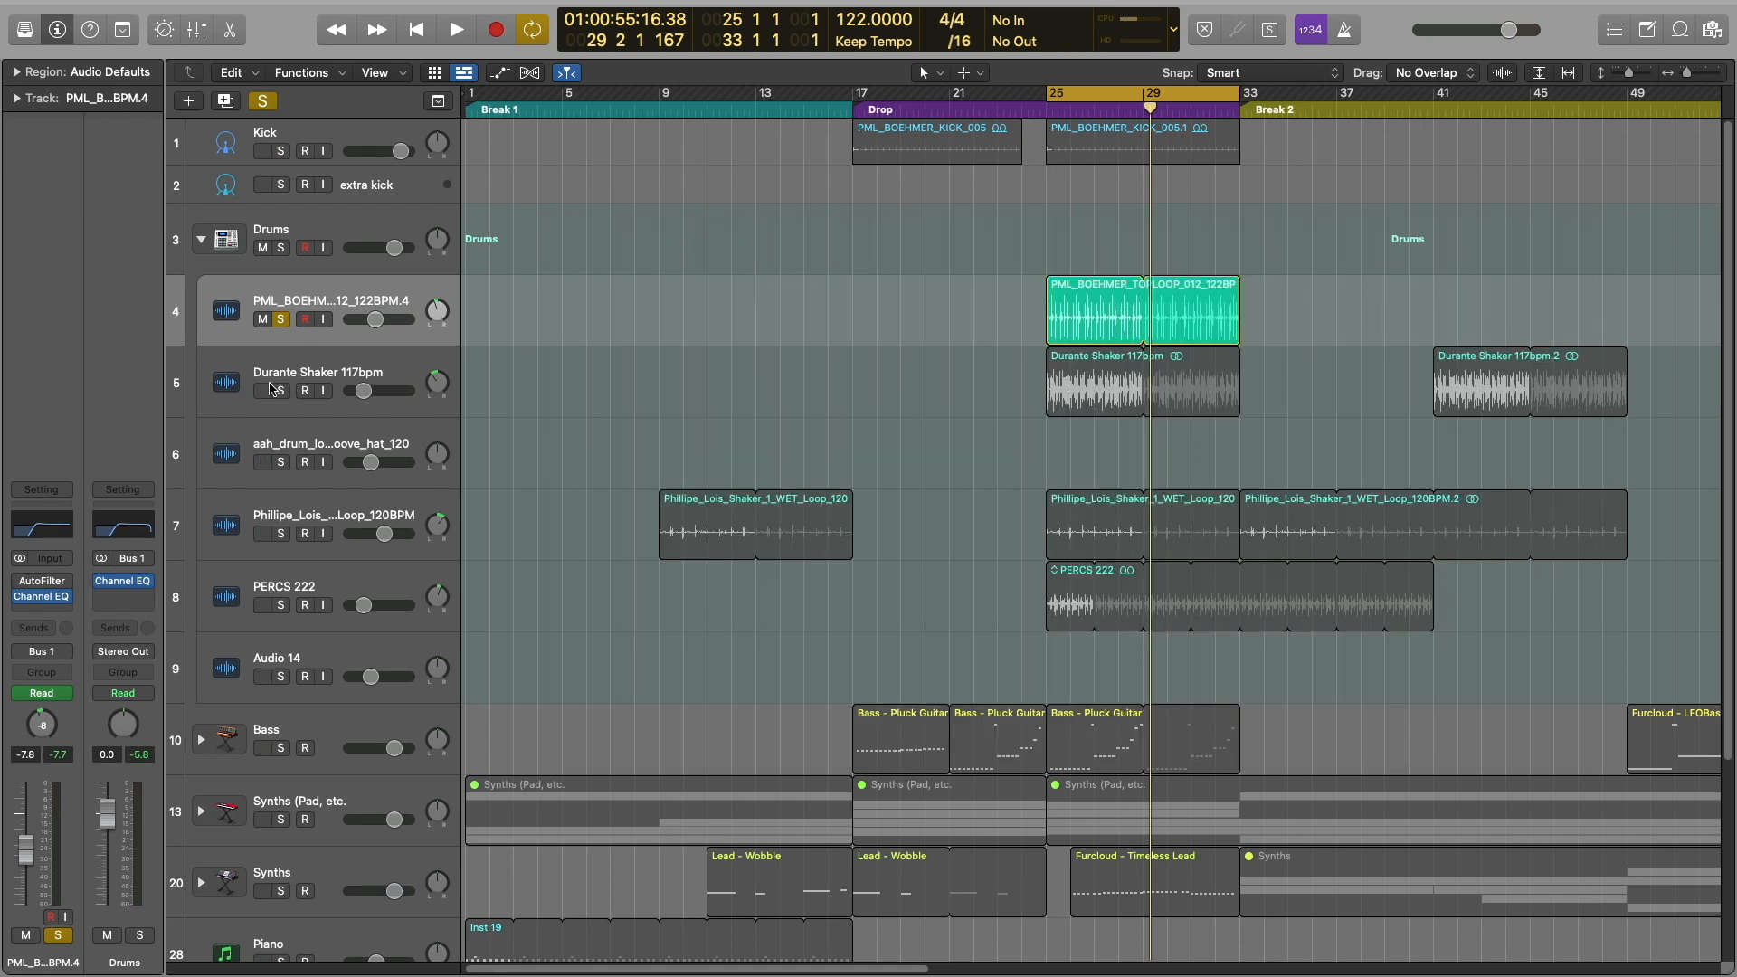
{"action": "left_click", "coordinate": [281, 320]}
{"action": "left_click", "coordinate": [304, 371]}
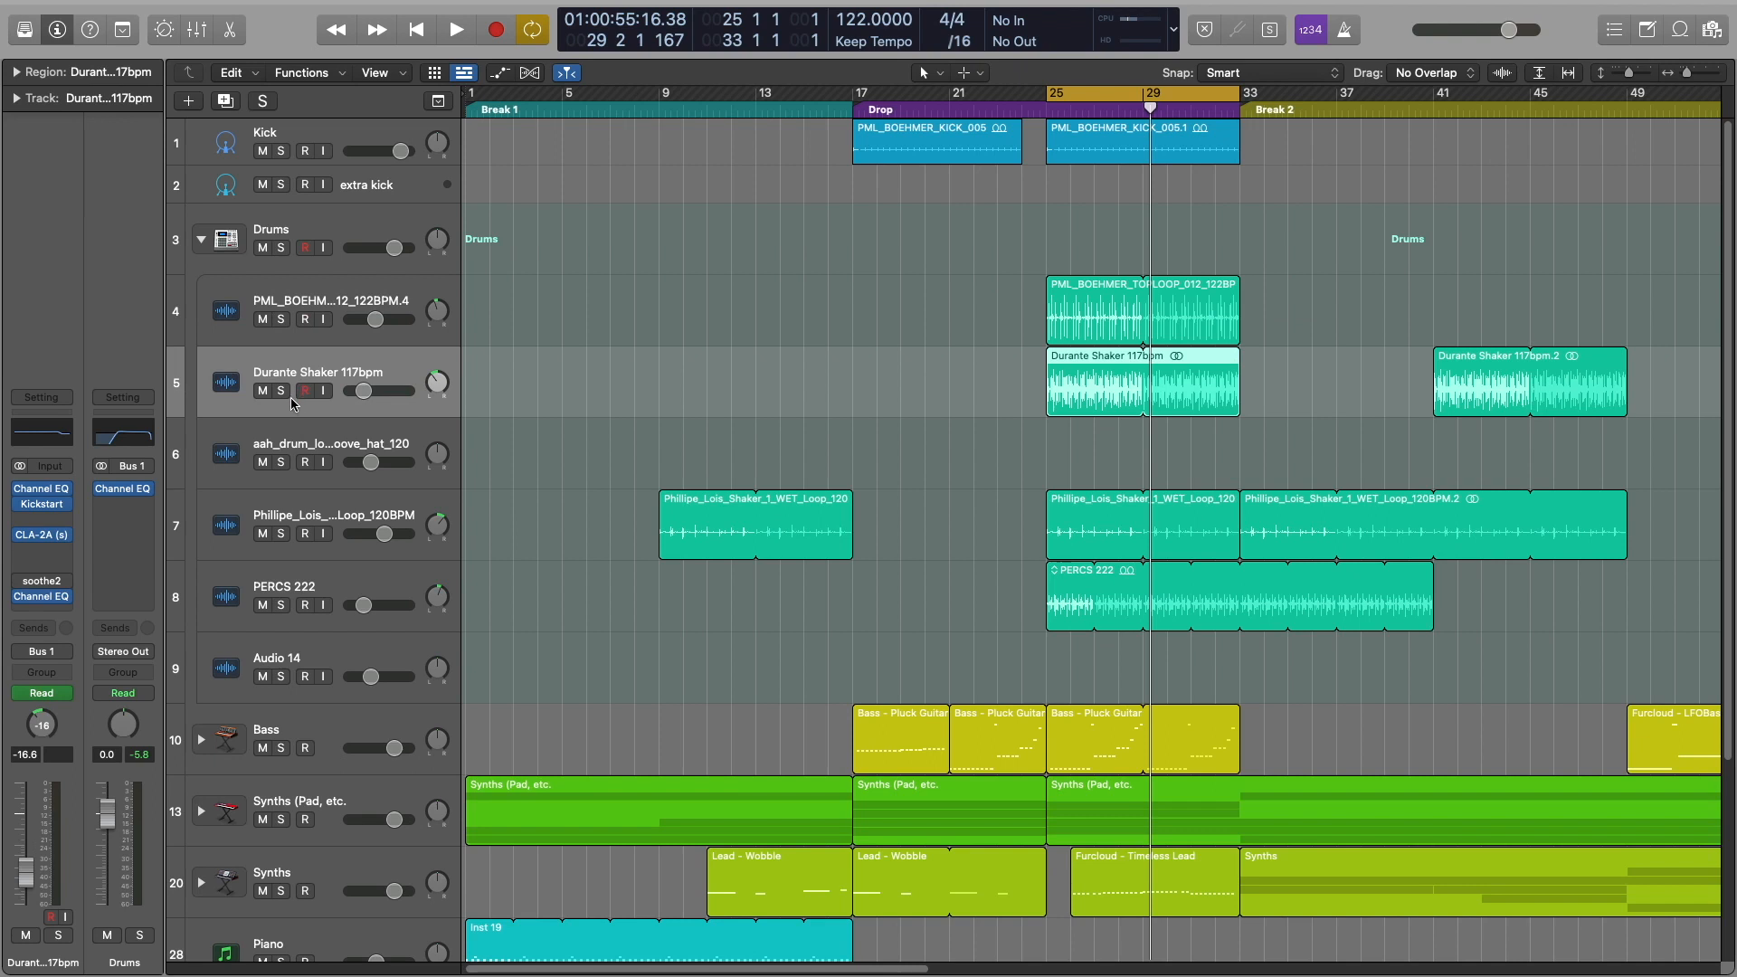
{"action": "left_click", "coordinate": [282, 391]}
{"action": "key", "text": "space"}
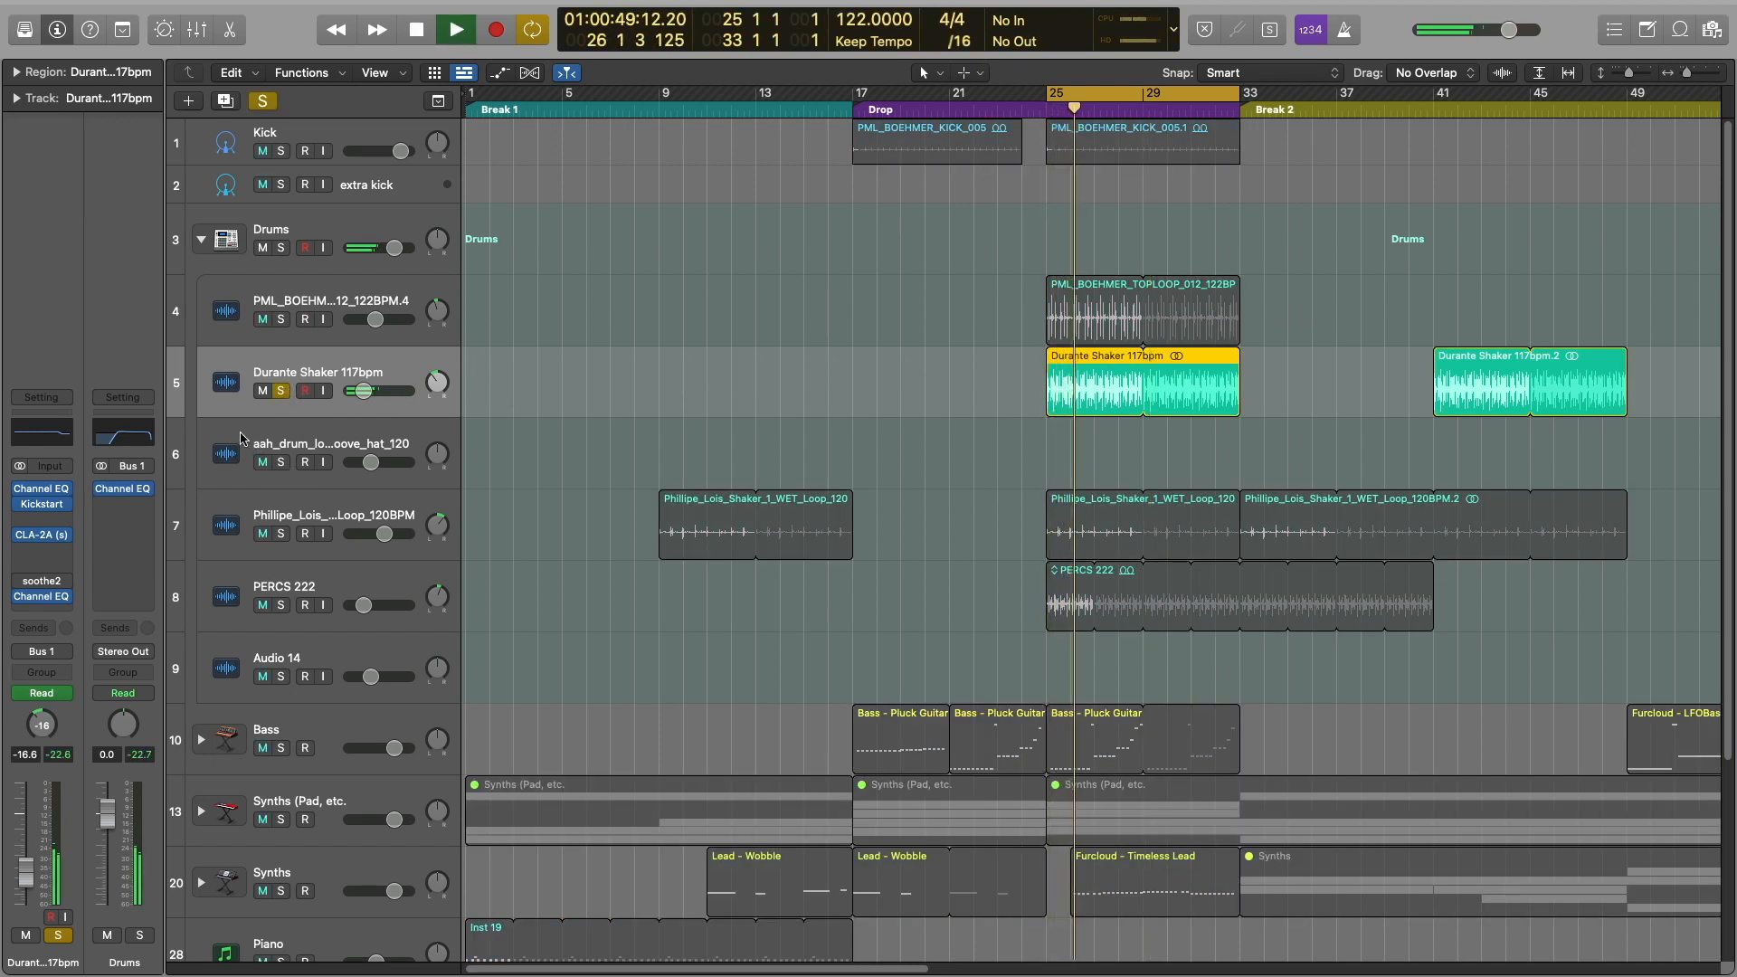
{"action": "key", "text": "space"}
Inspect the Durante Shaker track's two Channel EQs, Kickstart and CLA-2A plug-ins, leaving all plug-in windows closed
{"action": "left_click", "coordinate": [40, 496]}
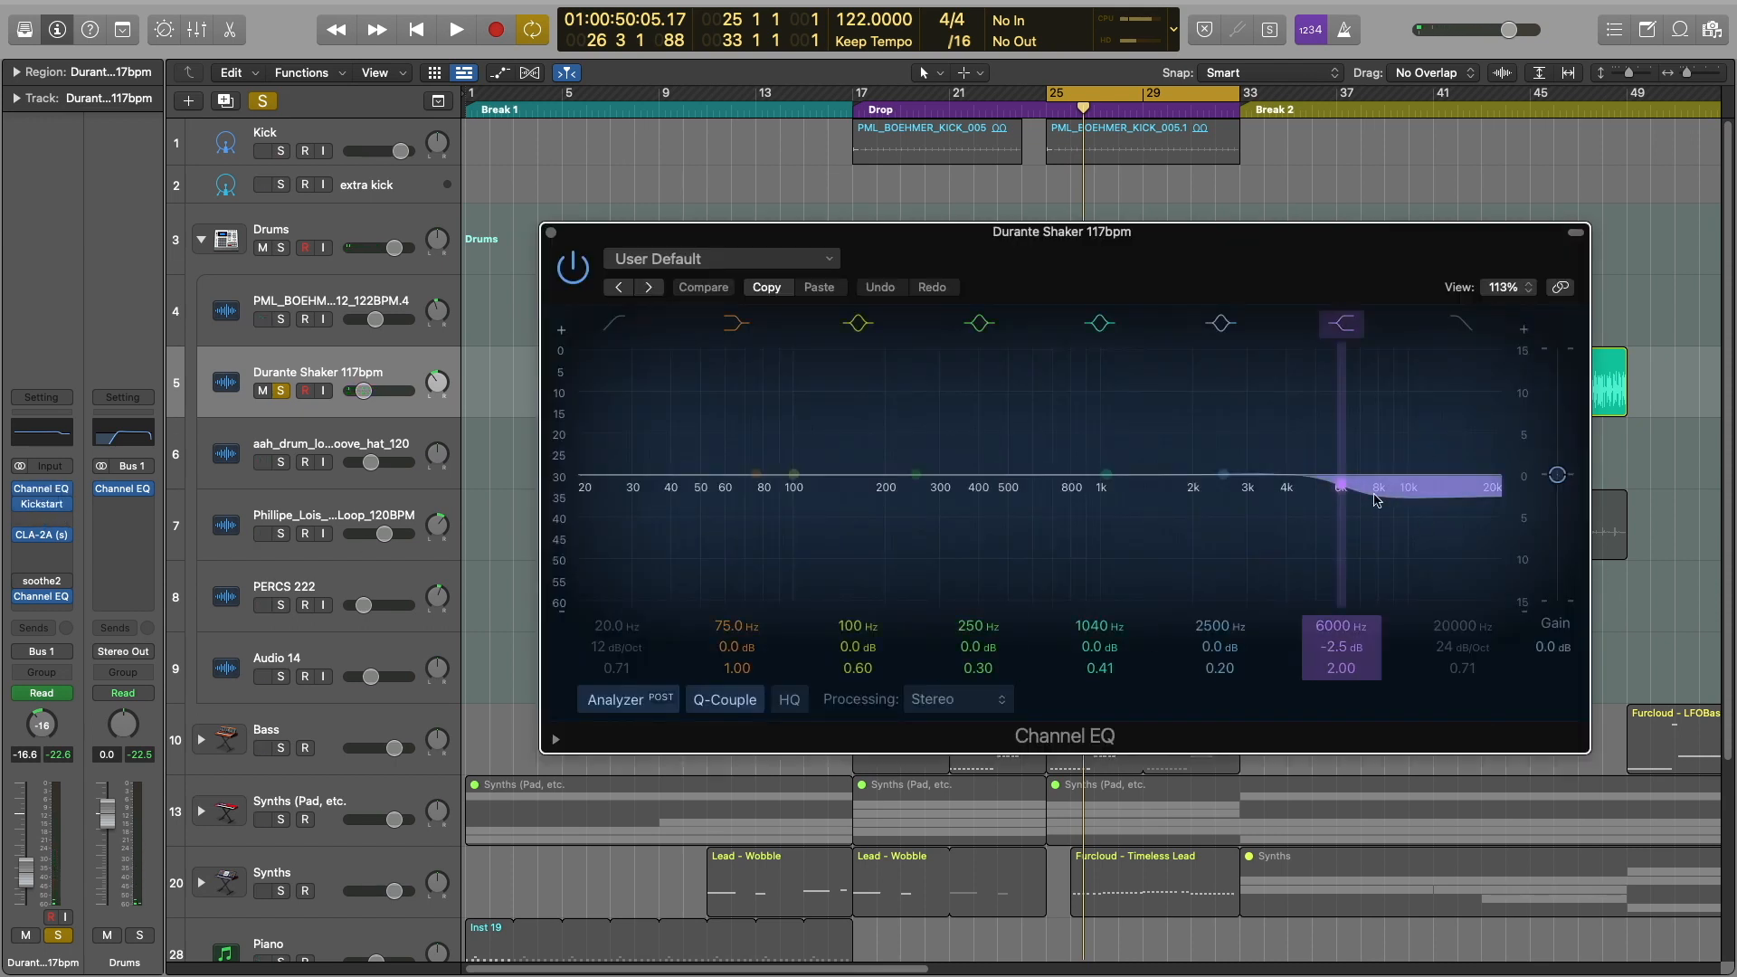
{"action": "left_click", "coordinate": [41, 504]}
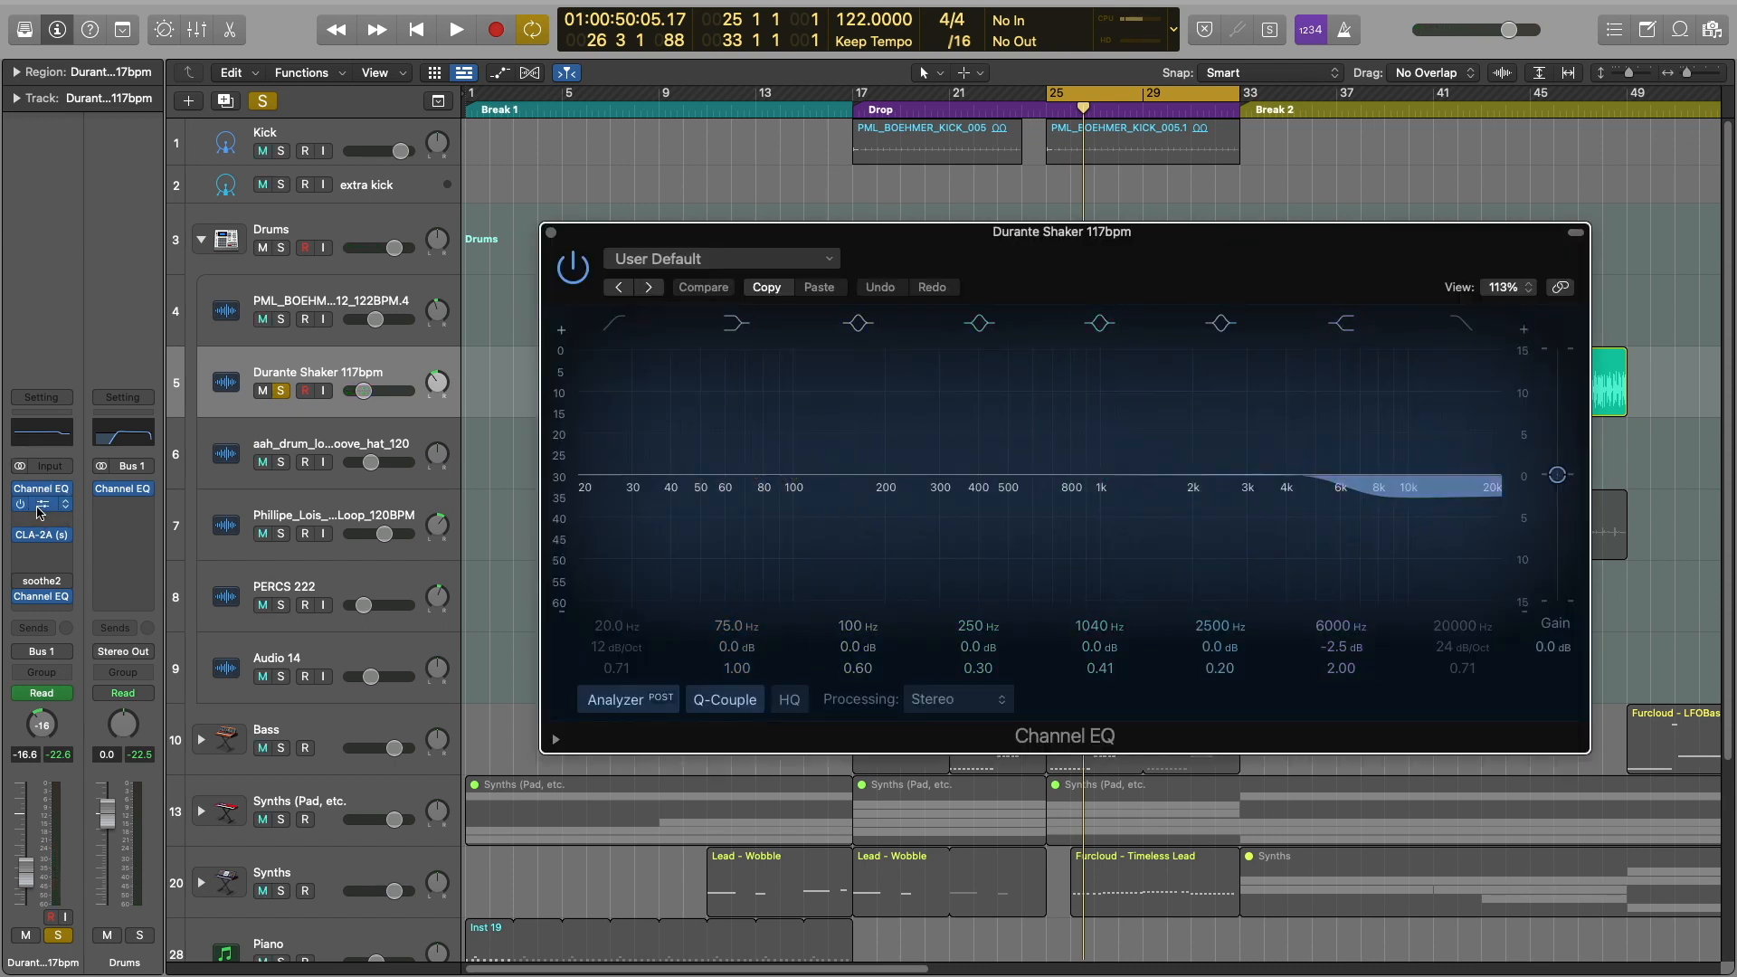
{"action": "left_click", "coordinate": [41, 534]}
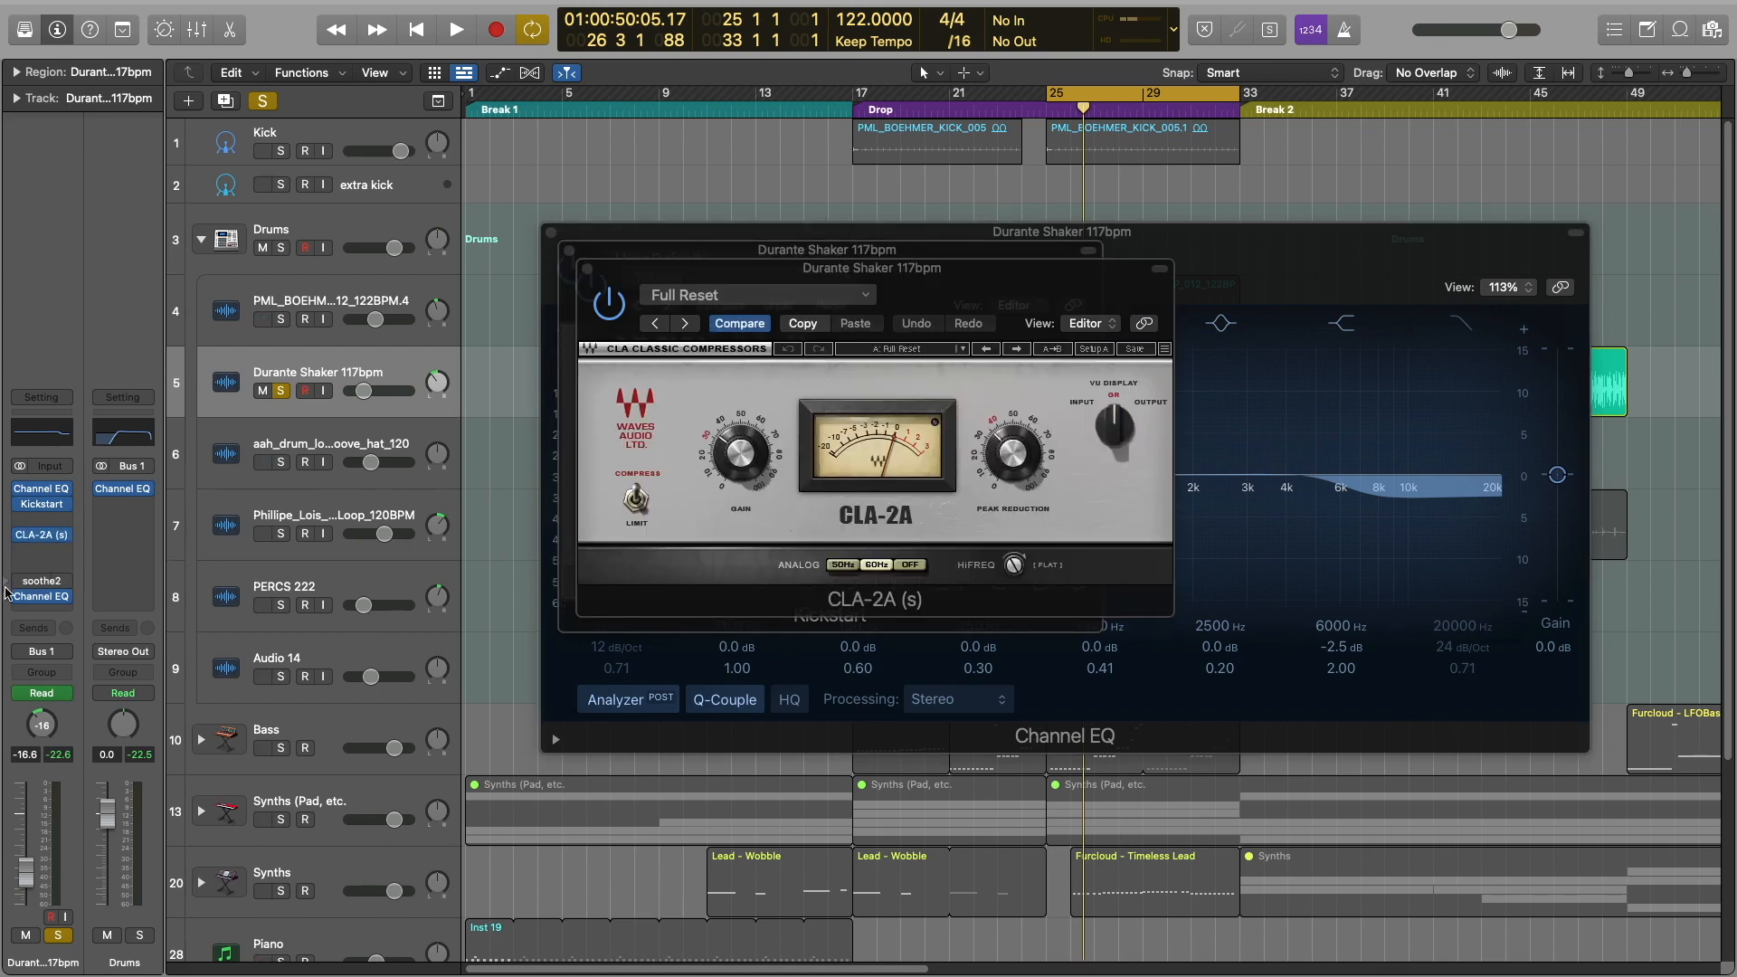
{"action": "left_click", "coordinate": [42, 596]}
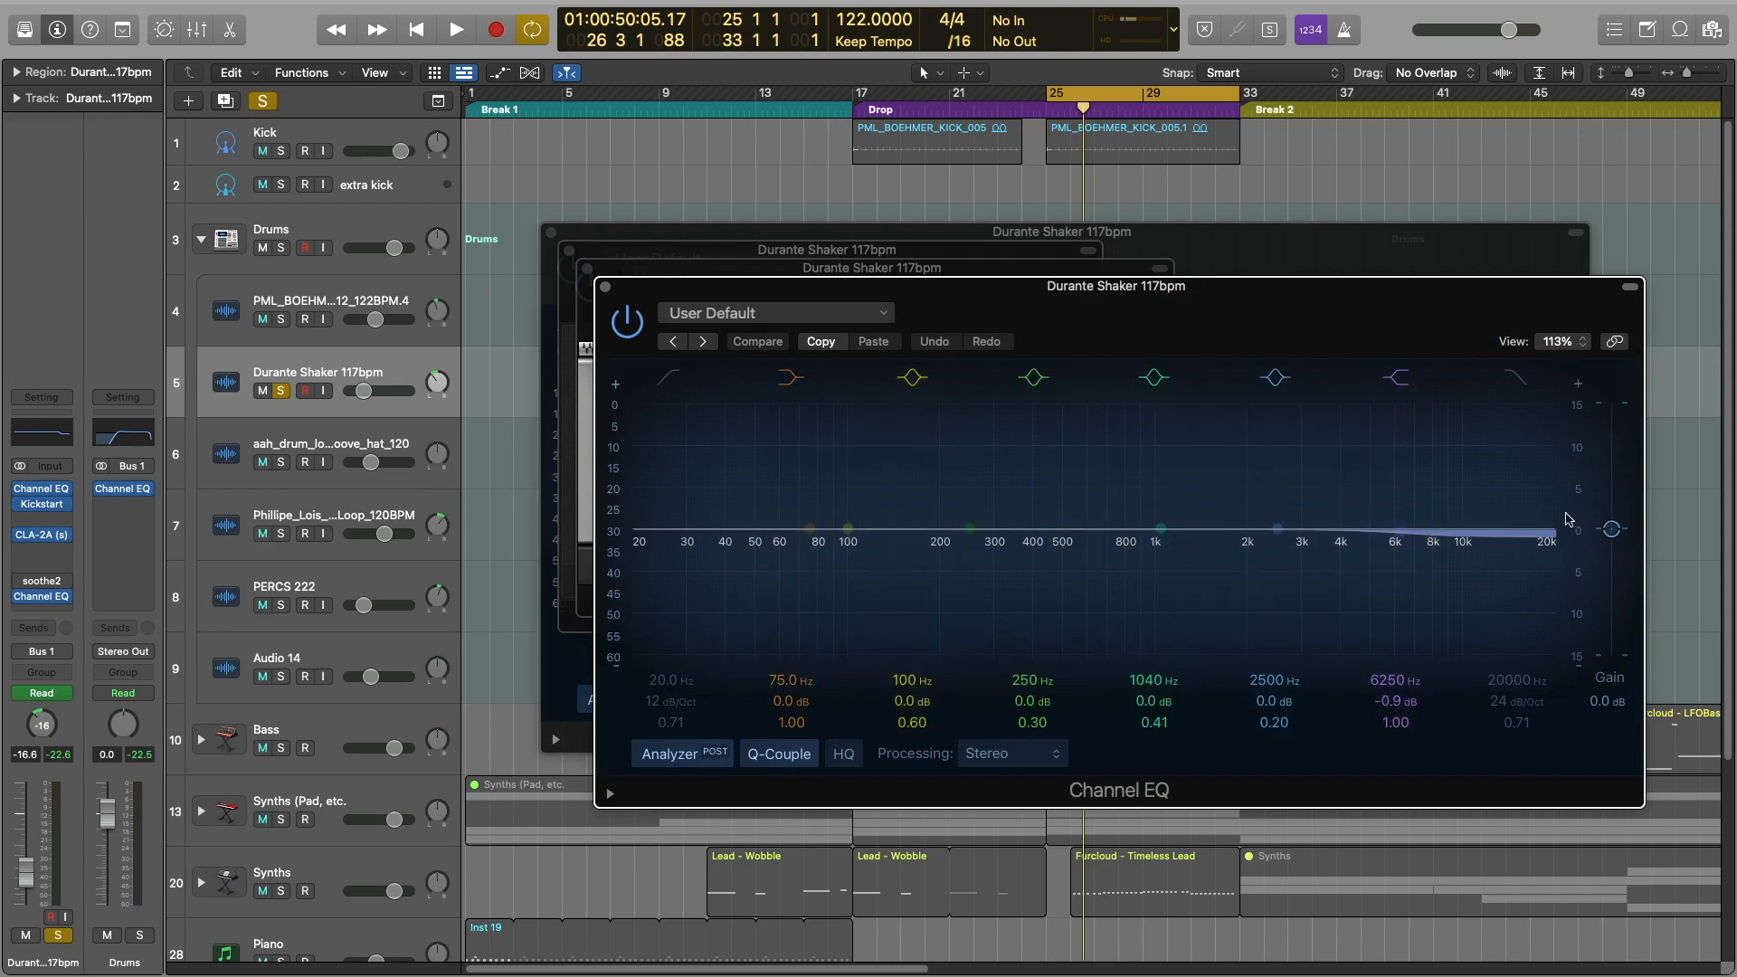
{"action": "left_click", "coordinate": [606, 287]}
{"action": "left_click", "coordinate": [587, 268]}
{"action": "left_click", "coordinate": [569, 251]}
{"action": "left_click", "coordinate": [550, 233]}
Listen to the soloed Durante Shaker track again, leaving playback stopped and the solo cleared
{"action": "left_click", "coordinate": [676, 280]}
{"action": "key", "text": "space"}
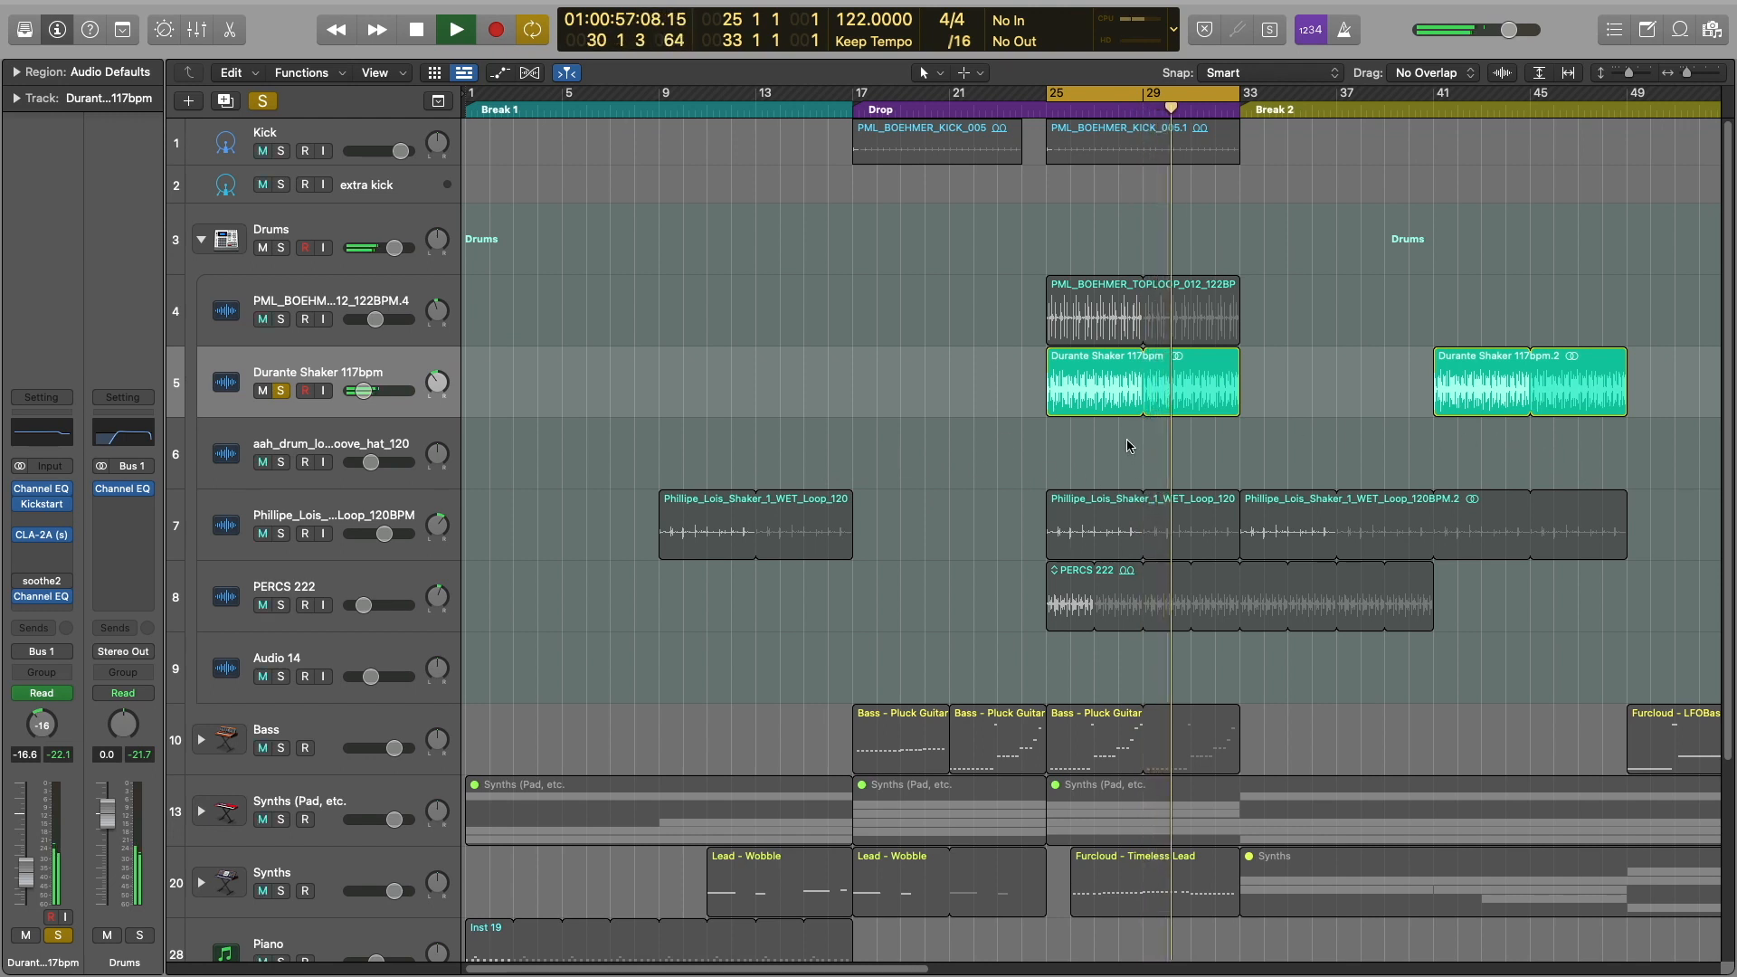
{"action": "key", "text": "space"}
{"action": "left_click", "coordinate": [281, 390]}
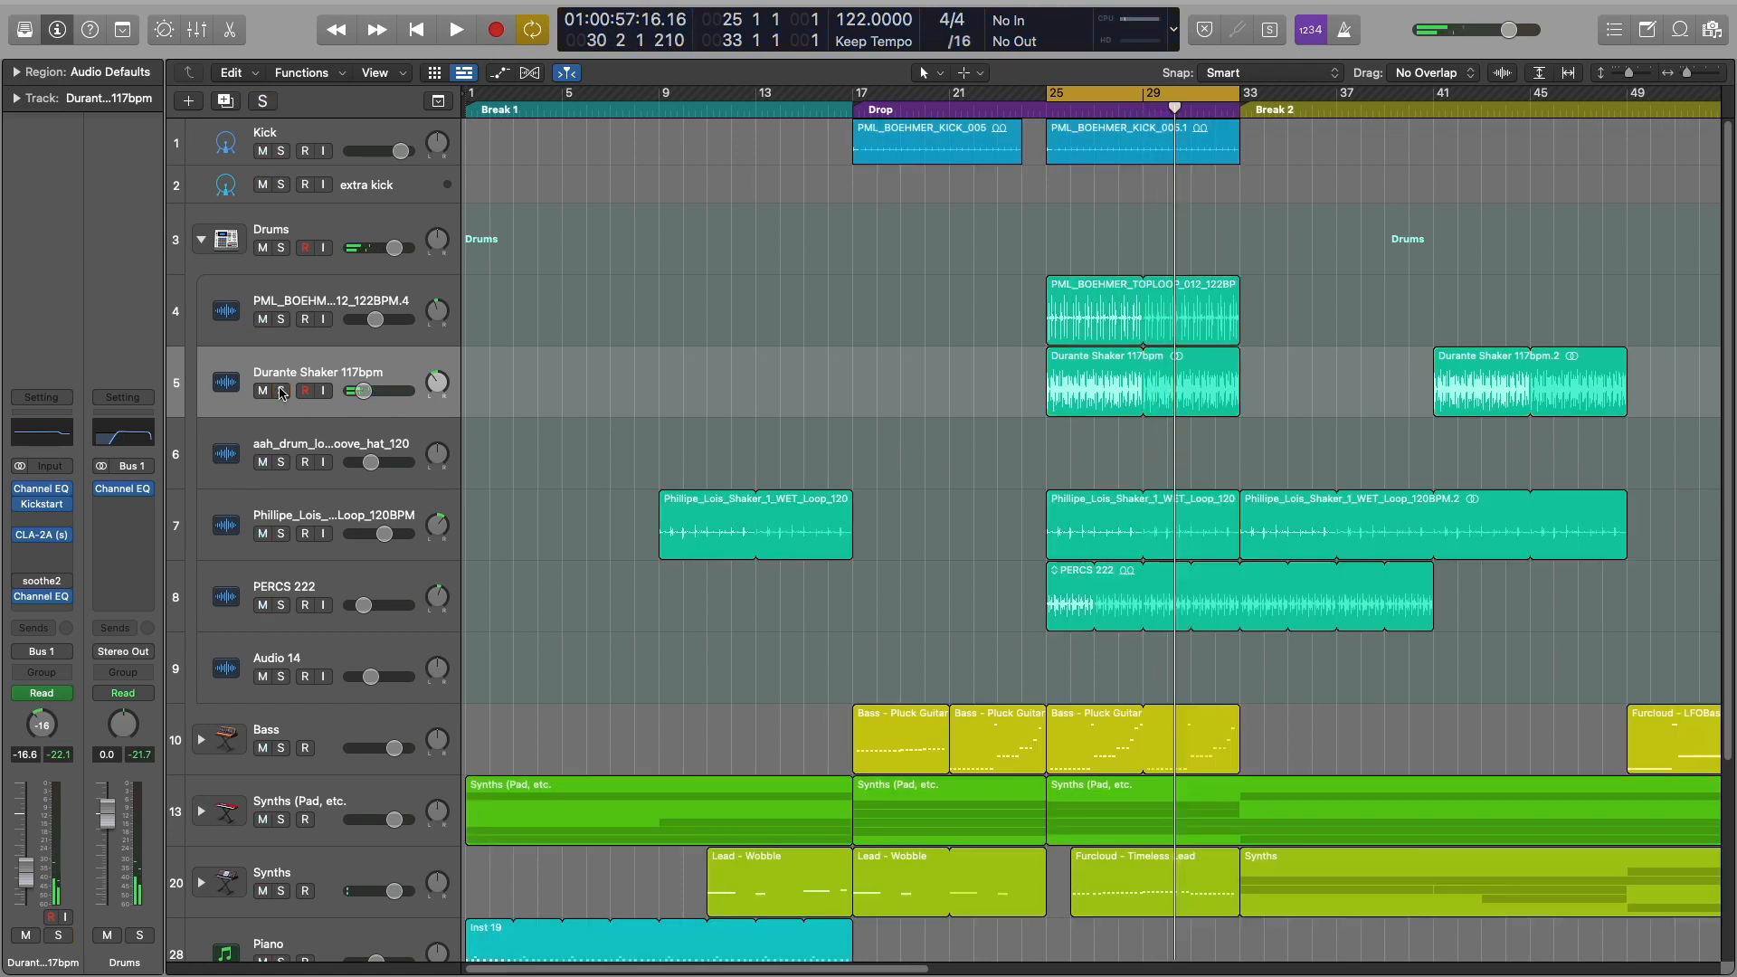
Solo the aah_drum_loop_groove_hat_120 track and play it from bar 57 with cycle mode off
{"action": "left_click", "coordinate": [333, 435]}
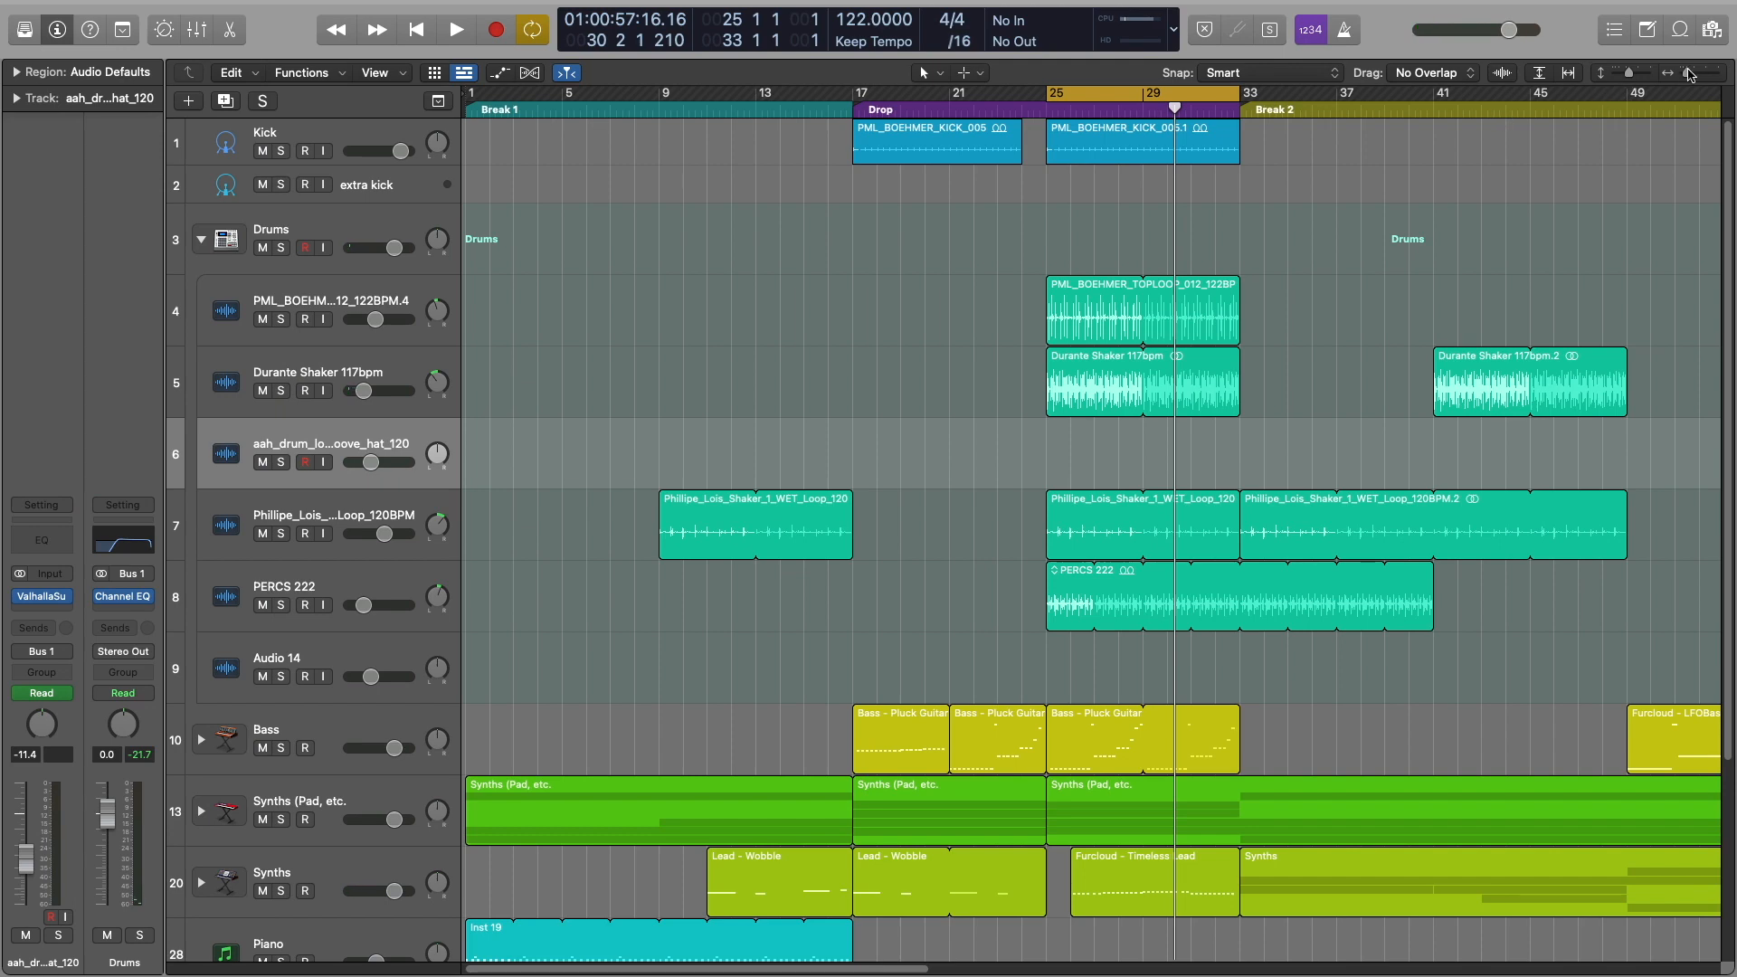
{"action": "left_click_drag", "start_coordinate": [1689, 75], "coordinate": [1680, 74]}
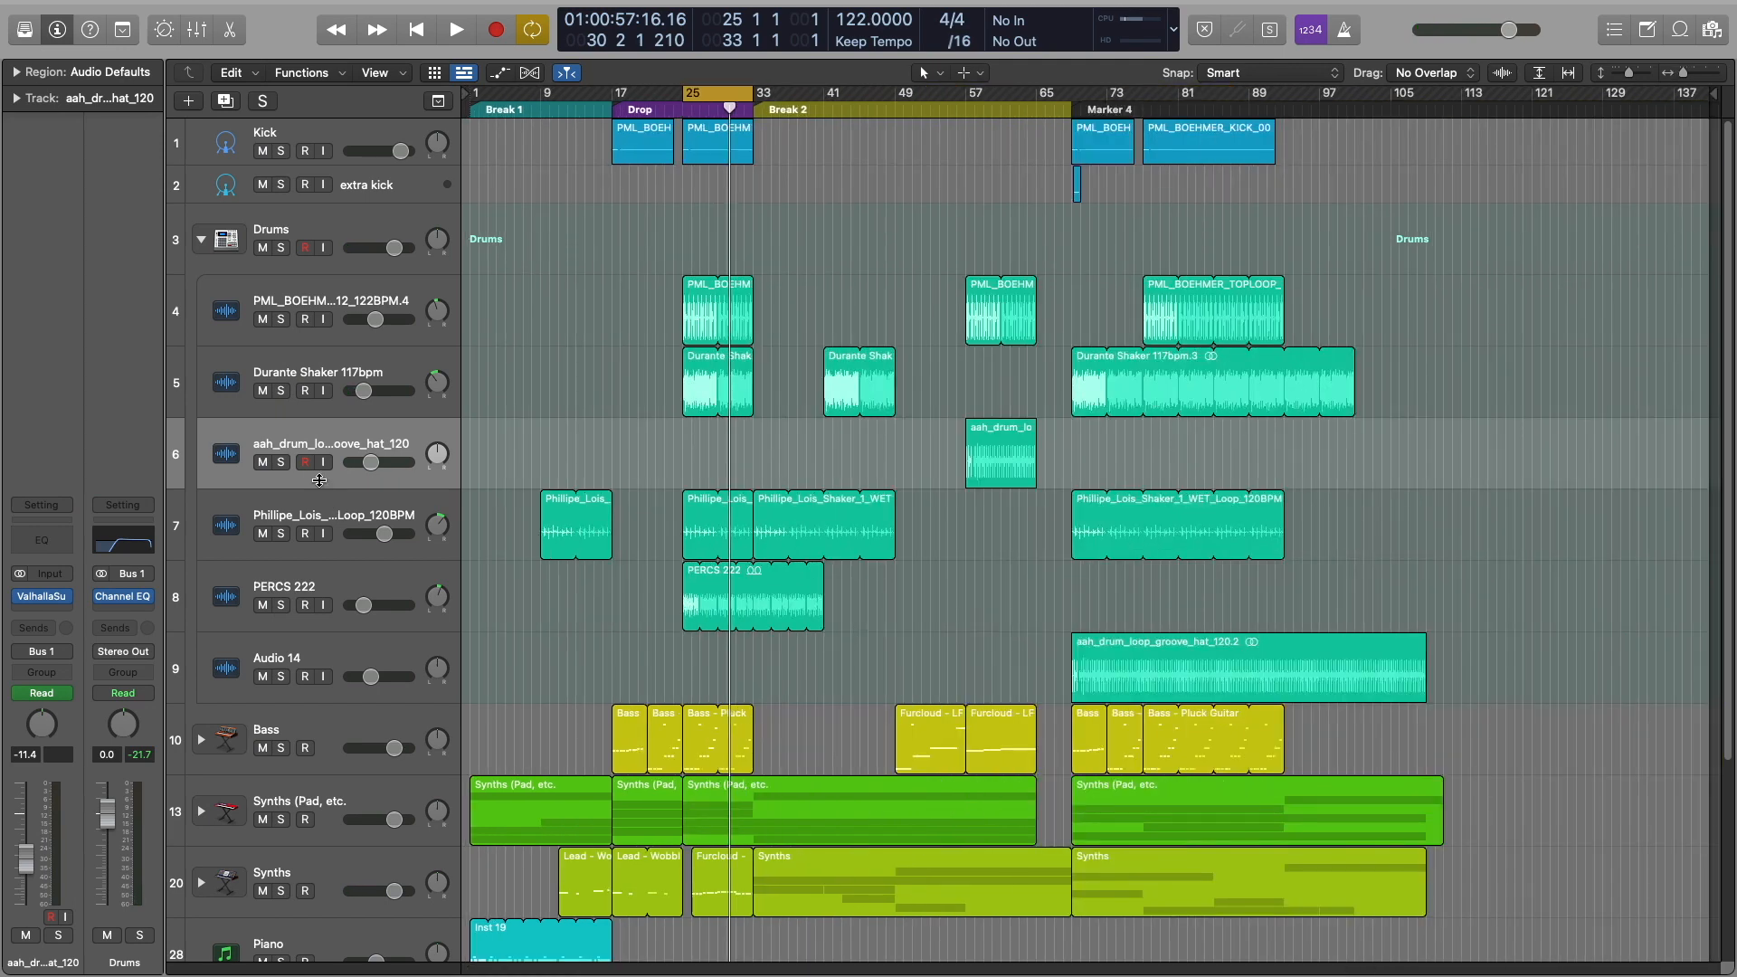
{"action": "left_click", "coordinate": [280, 463]}
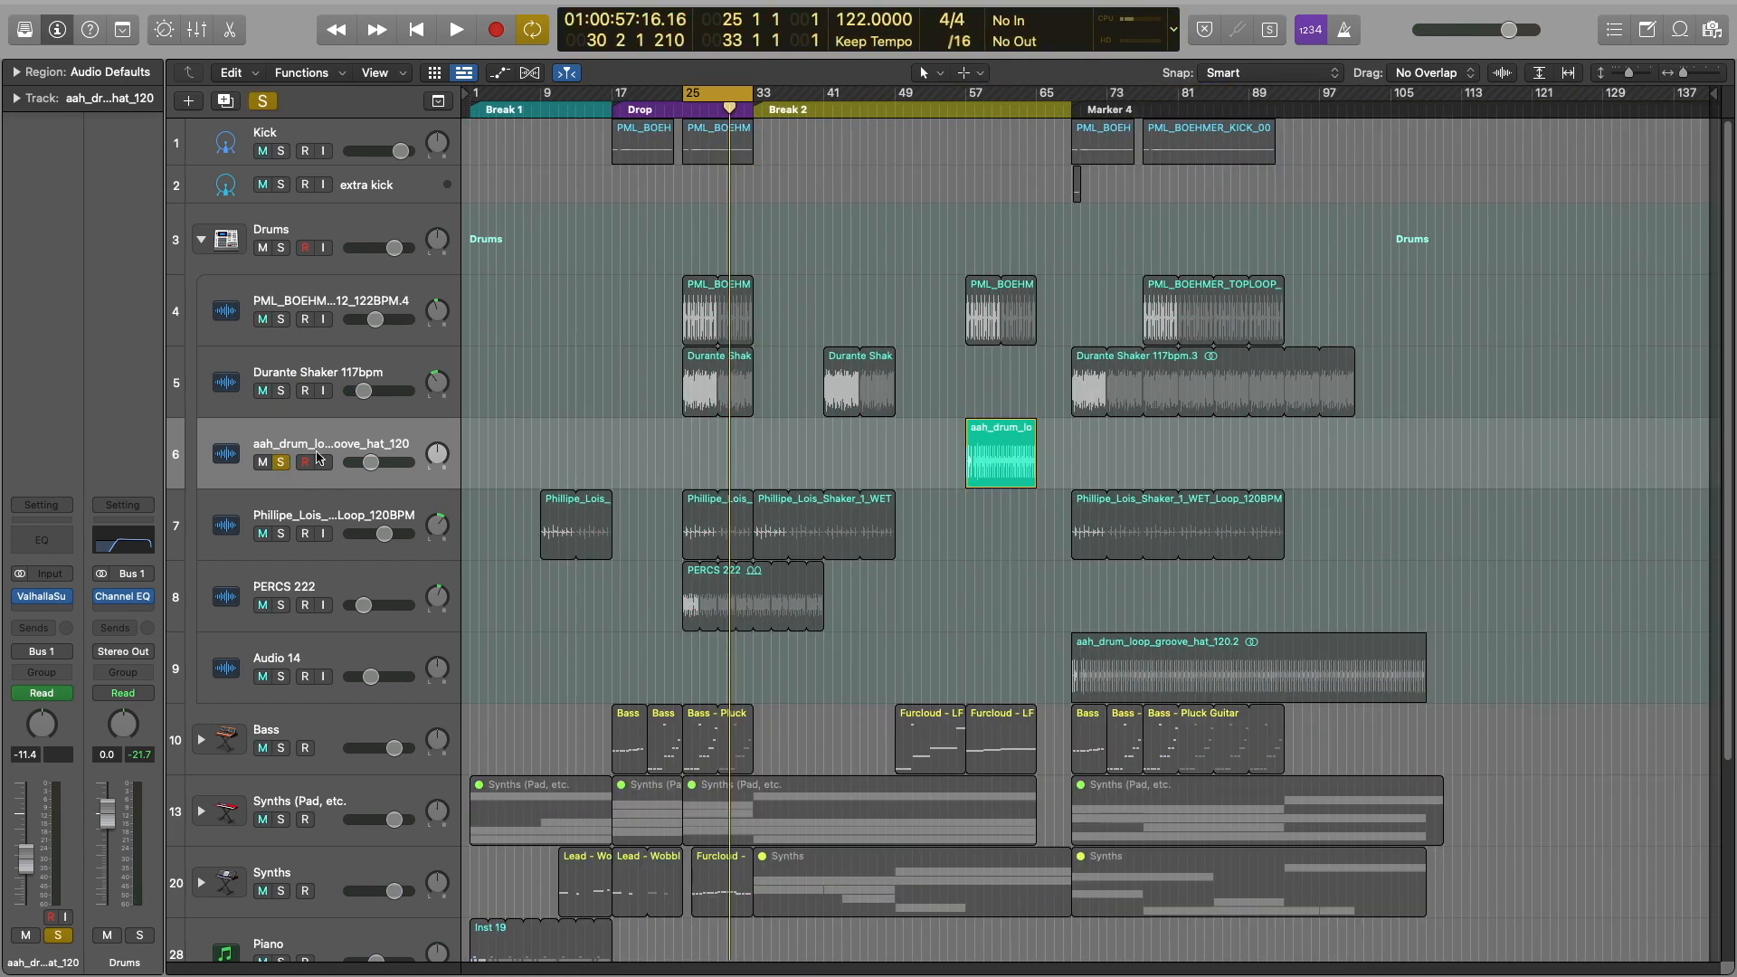
{"action": "left_click", "coordinate": [961, 111]}
{"action": "key", "text": "space"}
{"action": "left_click", "coordinate": [963, 112]}
{"action": "key", "text": "c"}
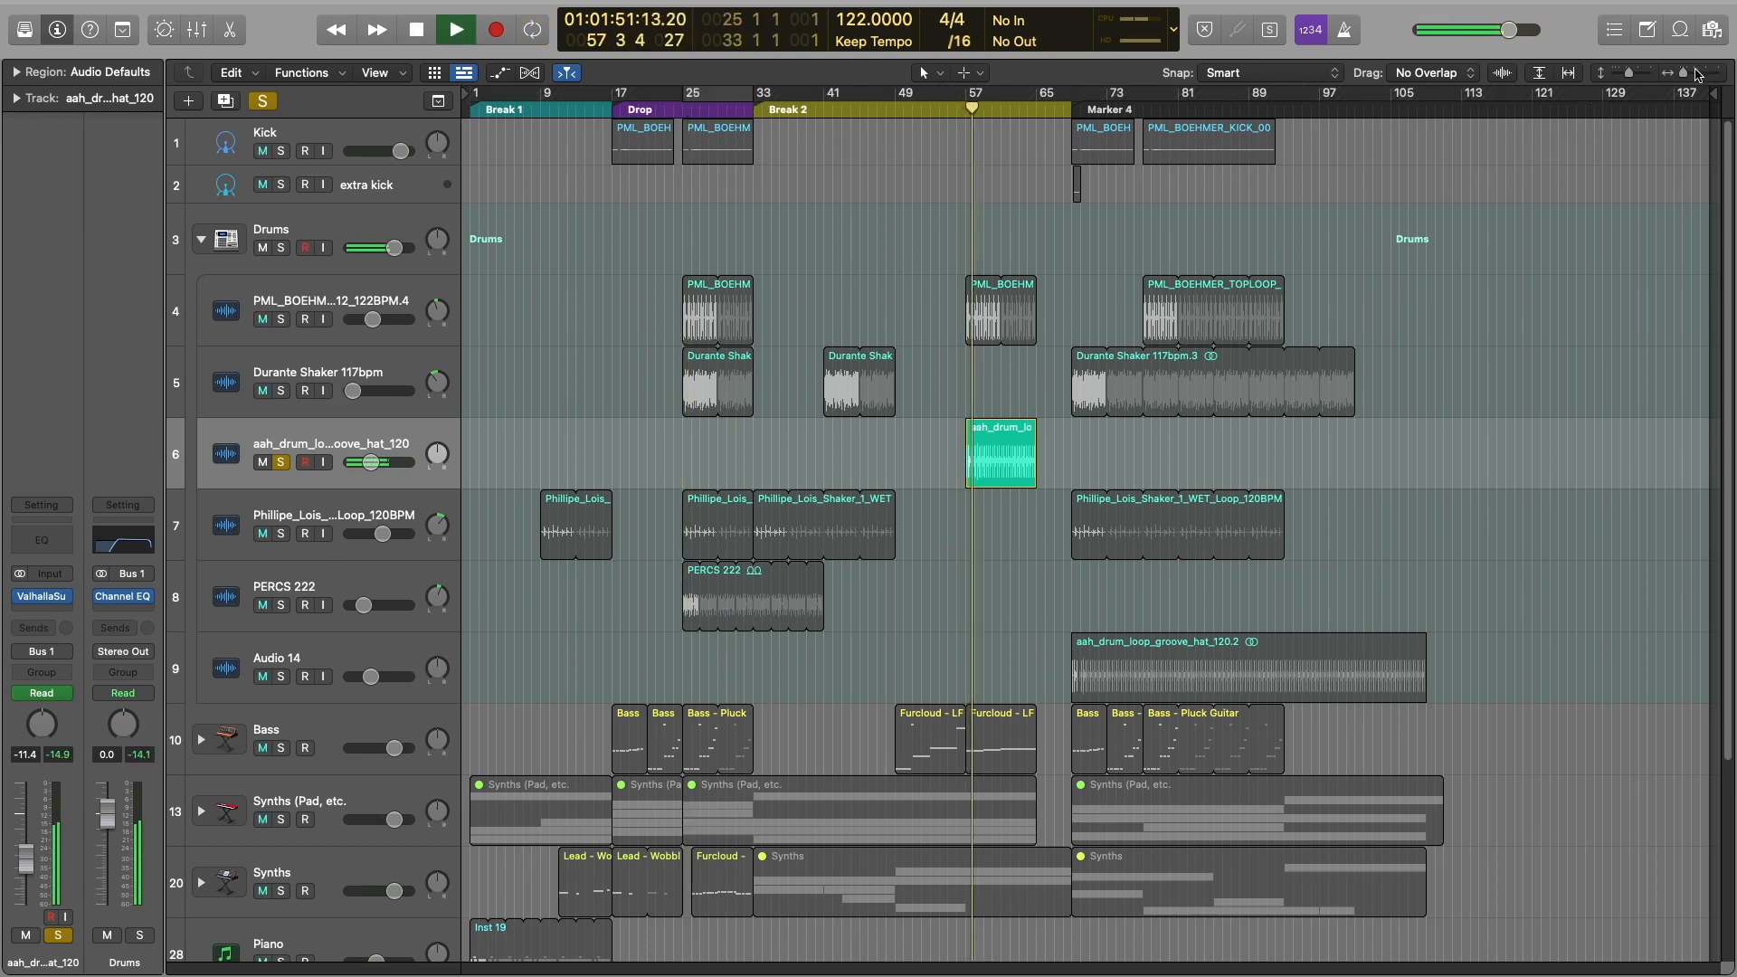
Stop the hat loop's playback and clear the solo on the aah_drum_loop_groove_hat_120 track
{"action": "left_click", "coordinate": [1703, 74]}
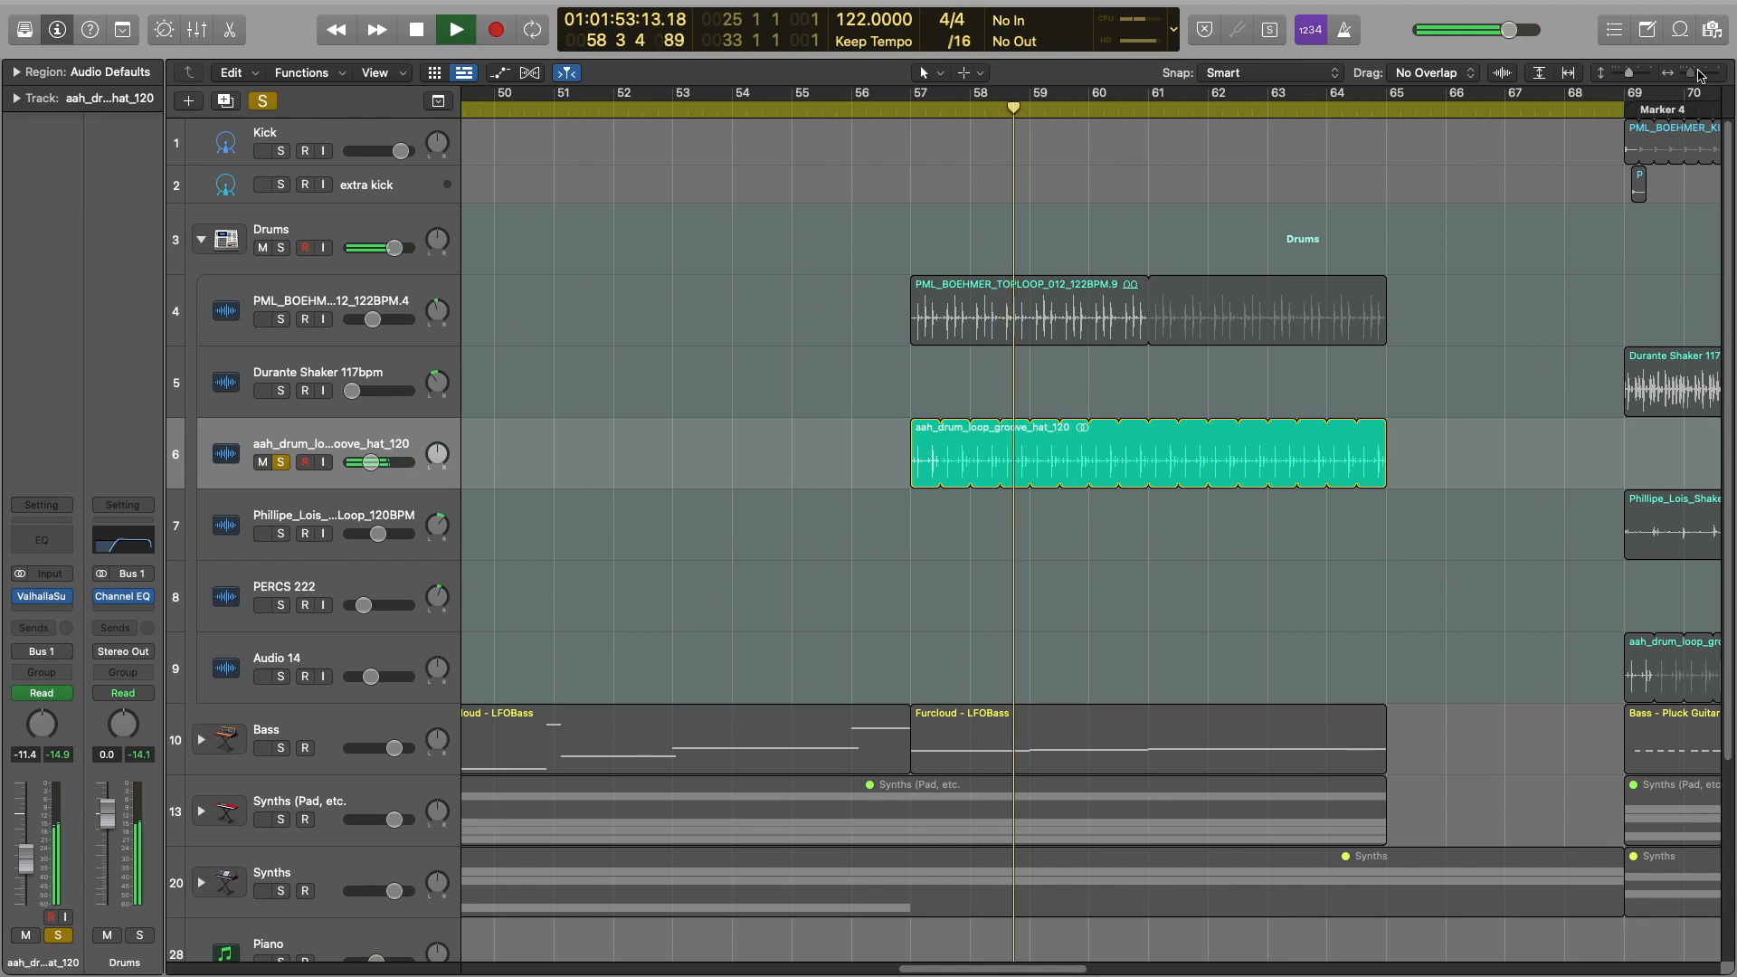
{"action": "left_click_drag", "start_coordinate": [1697, 72], "coordinate": [1691, 72]}
{"action": "key", "text": "space"}
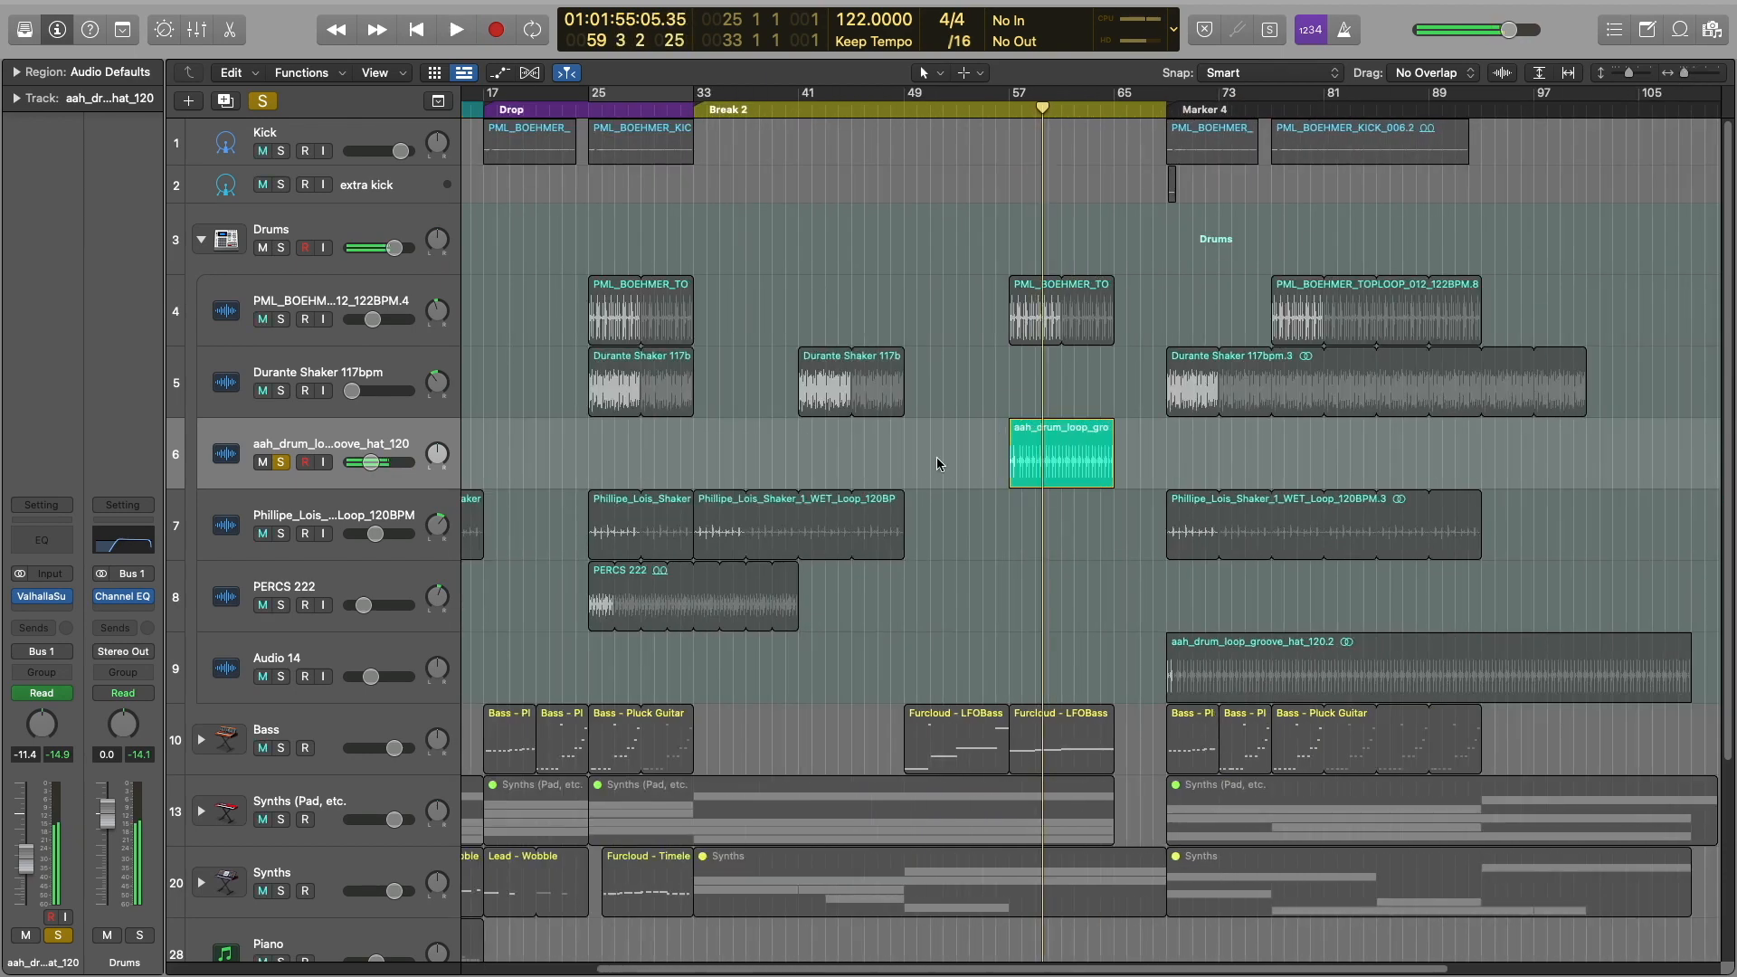
{"action": "scroll", "coordinate": [938, 451], "scroll_direction": "left", "scroll_amount": 5}
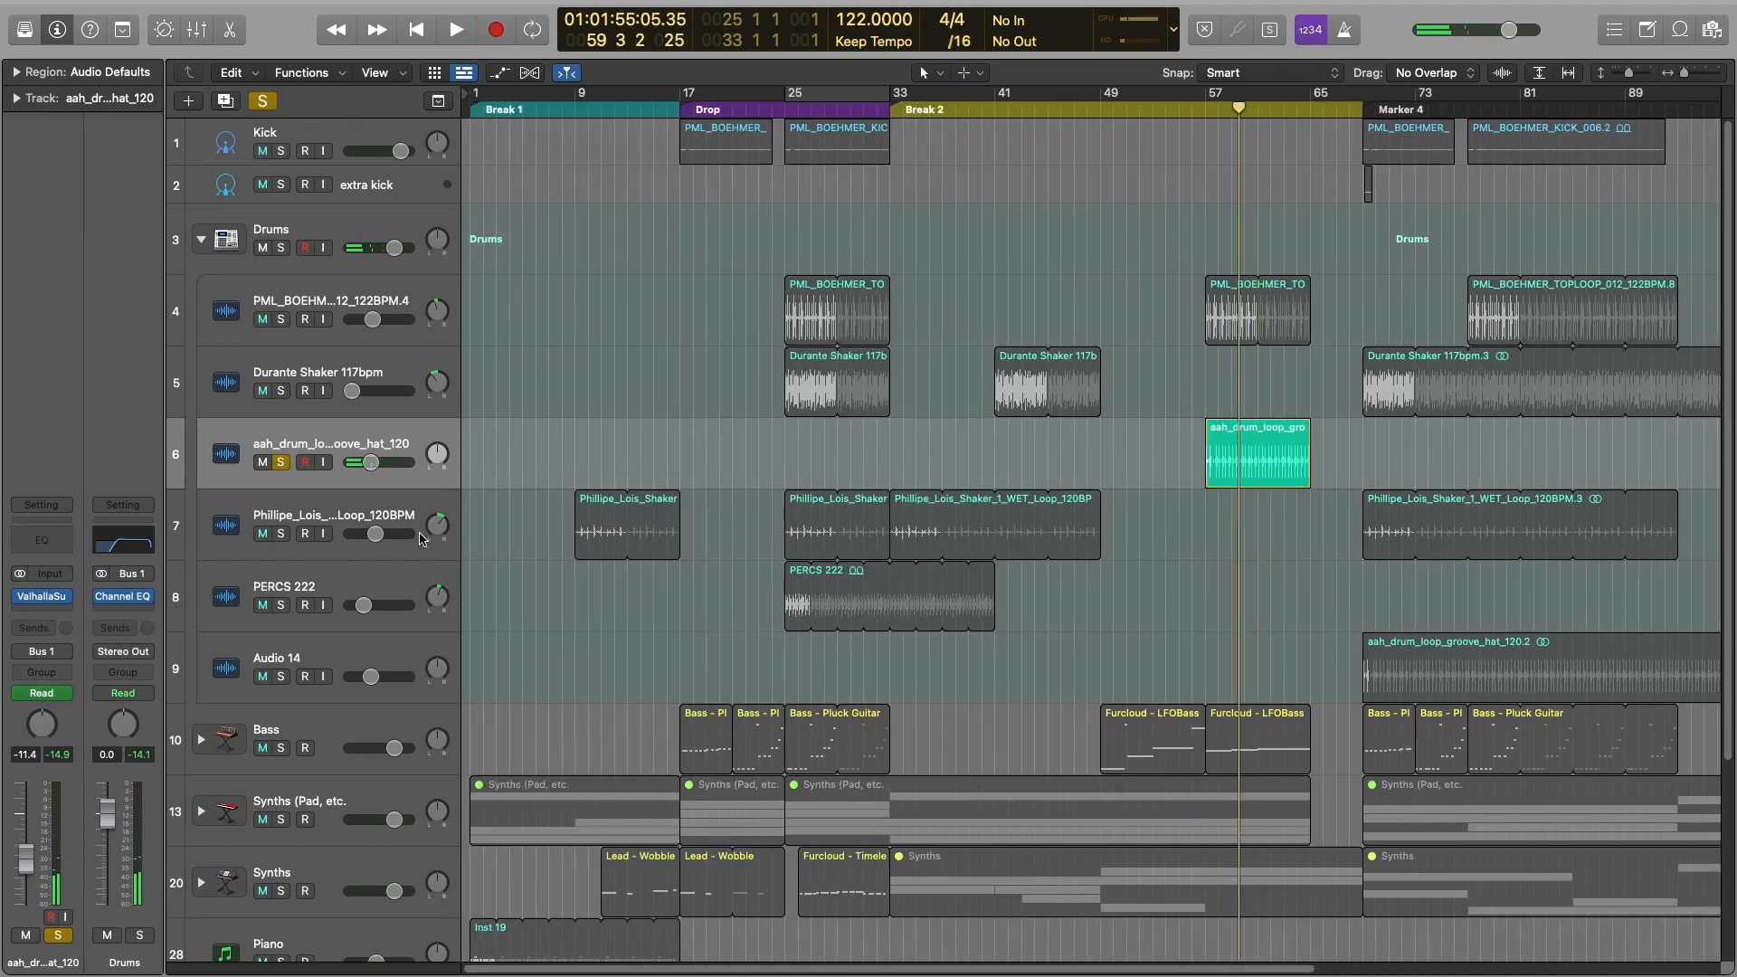
{"action": "left_click", "coordinate": [281, 462]}
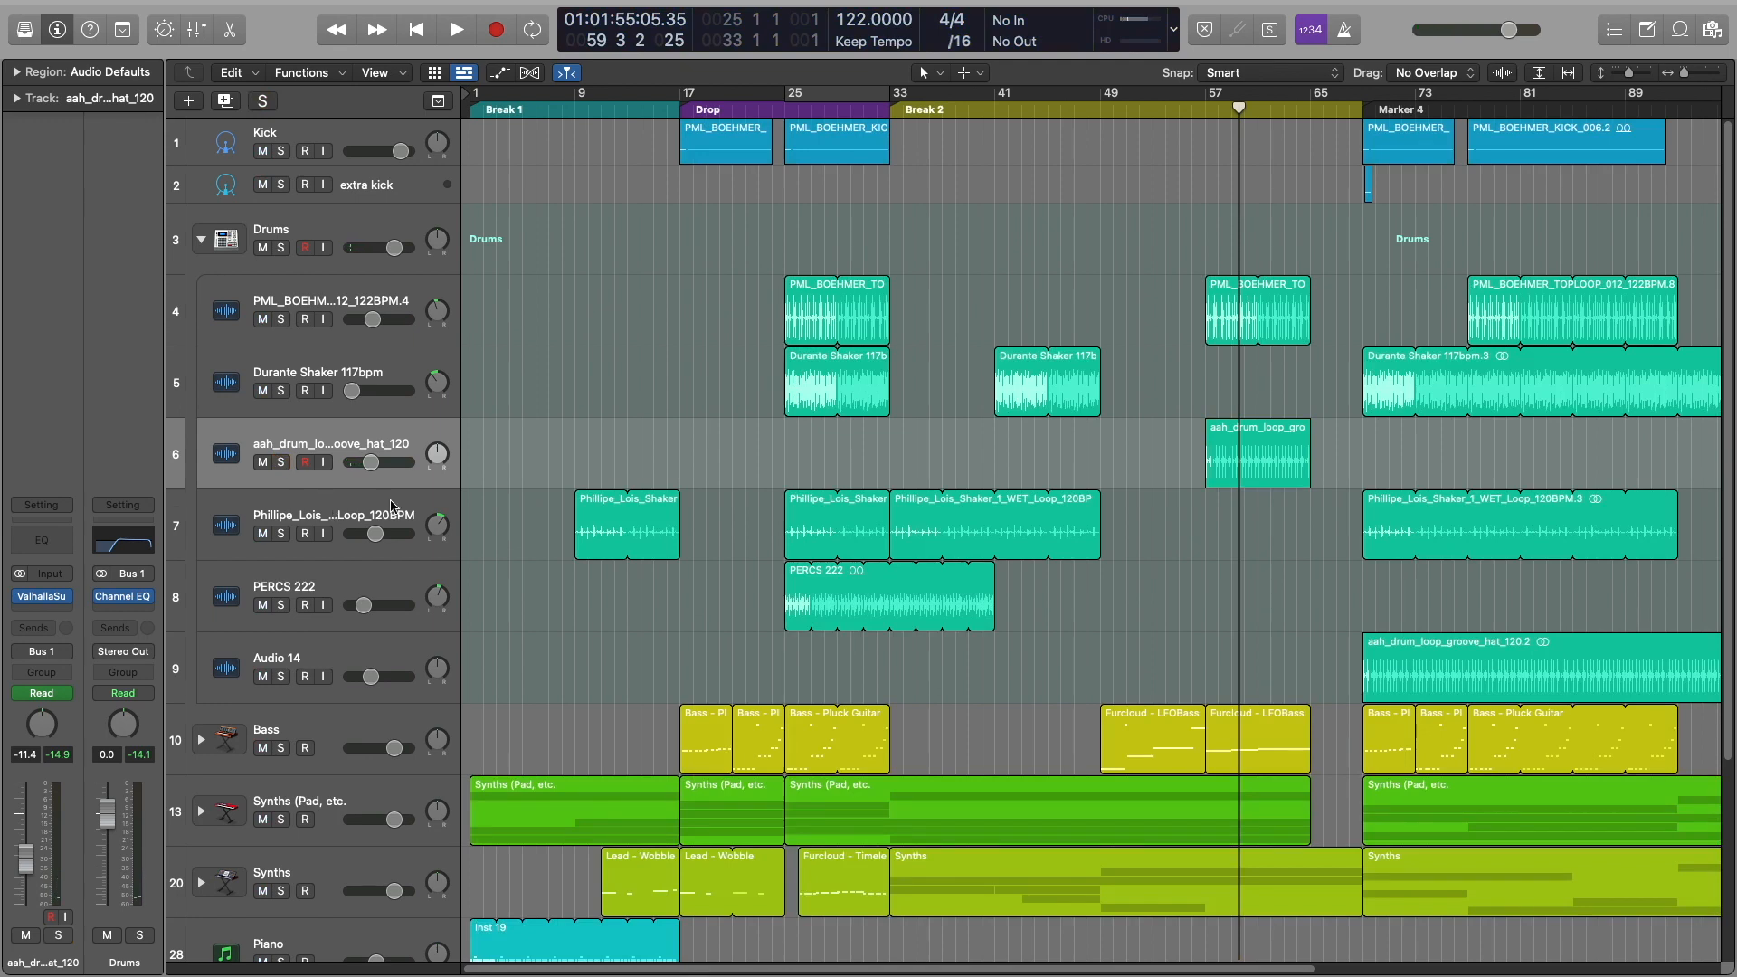
Inspect the ValhallaSupermassive reverb settings on the aah_drum_loop_groove_hat_120 track, leaving the plug-in window closed
{"action": "left_click", "coordinate": [369, 499]}
{"action": "left_click", "coordinate": [338, 446]}
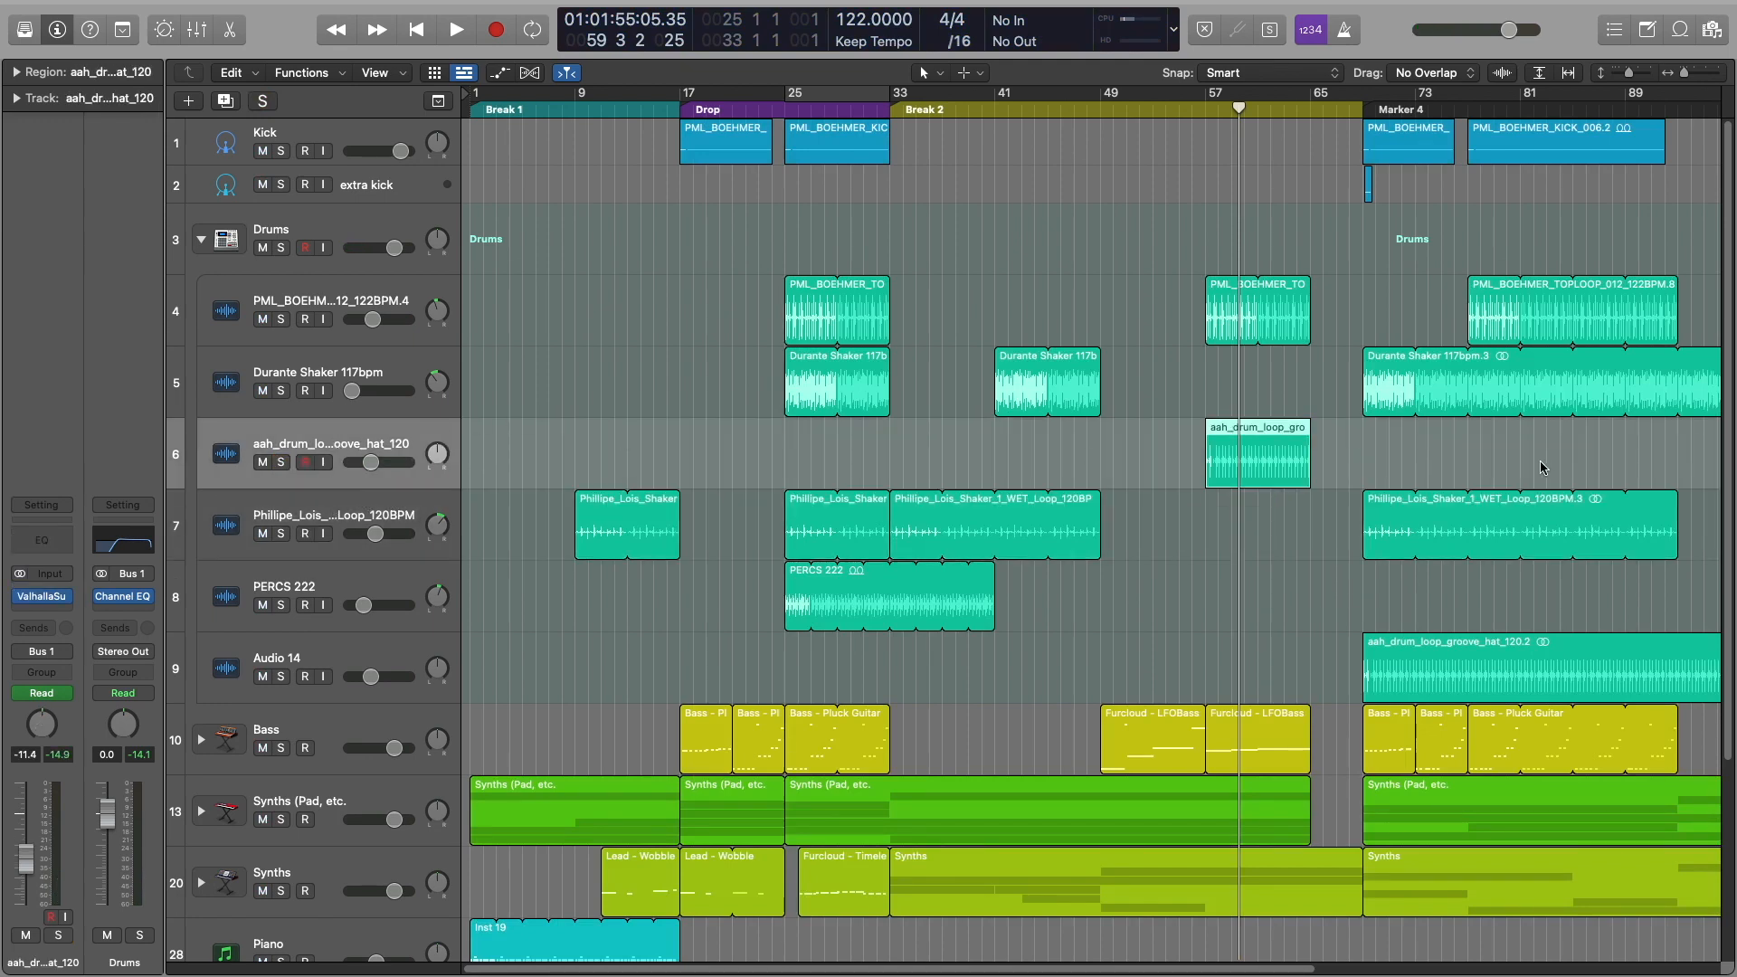
{"action": "left_click", "coordinate": [43, 598]}
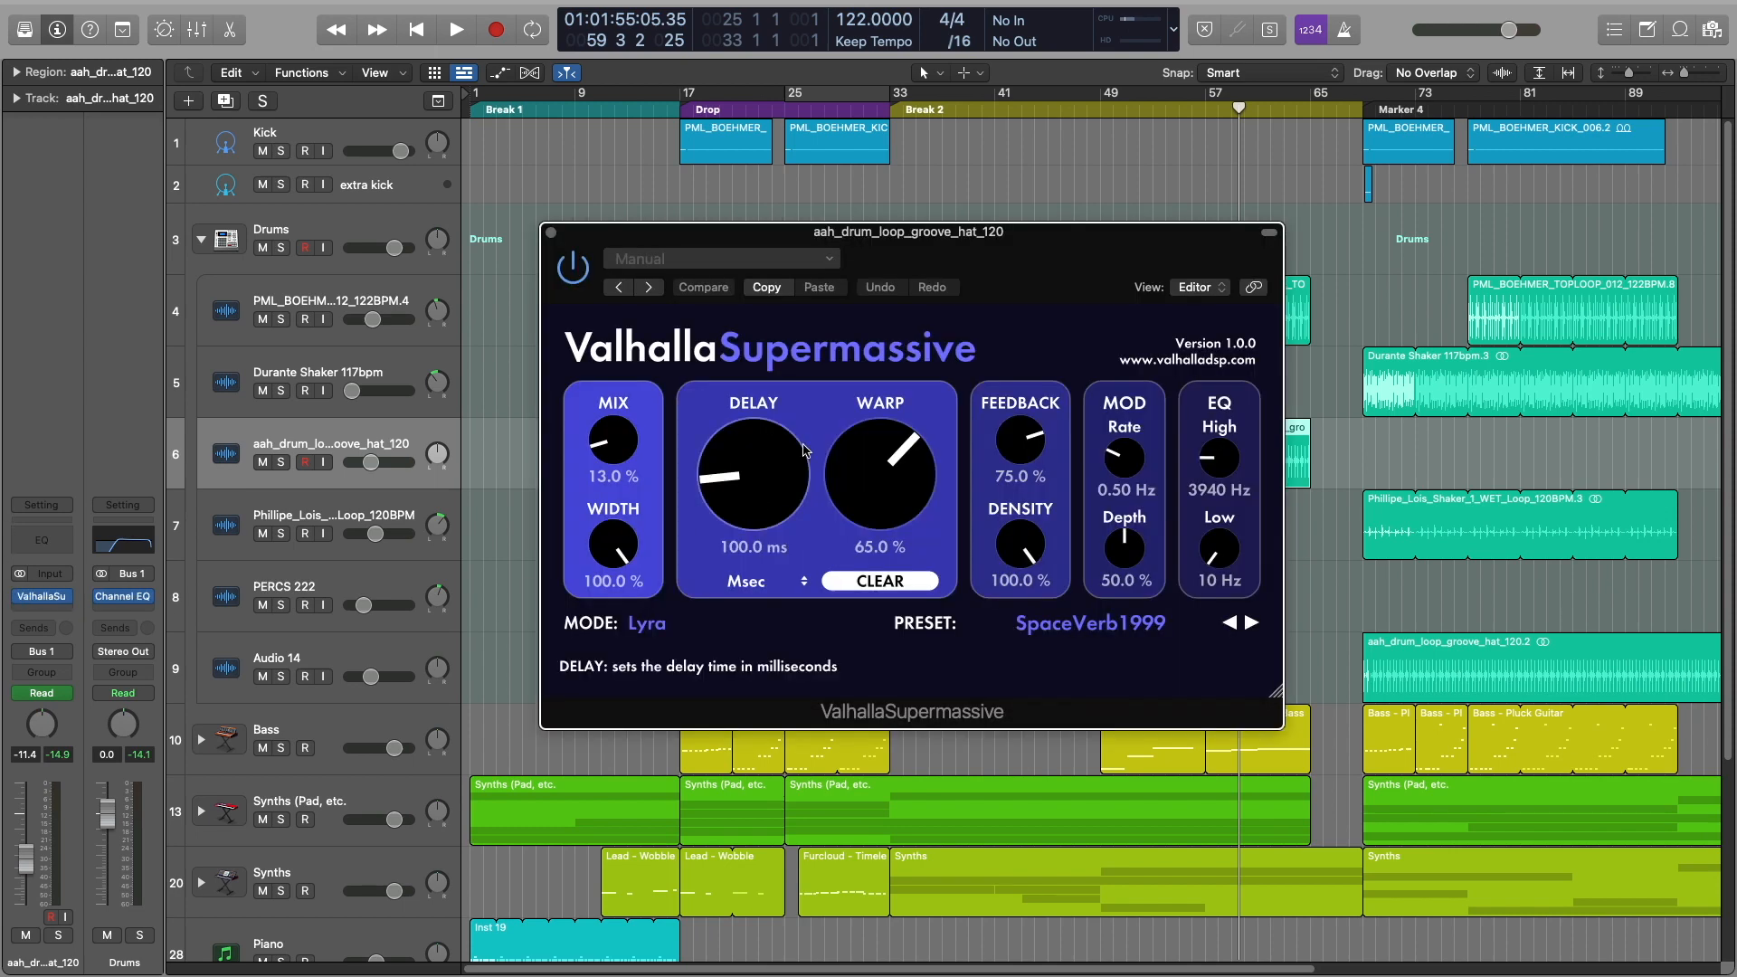
{"action": "left_click", "coordinate": [551, 233]}
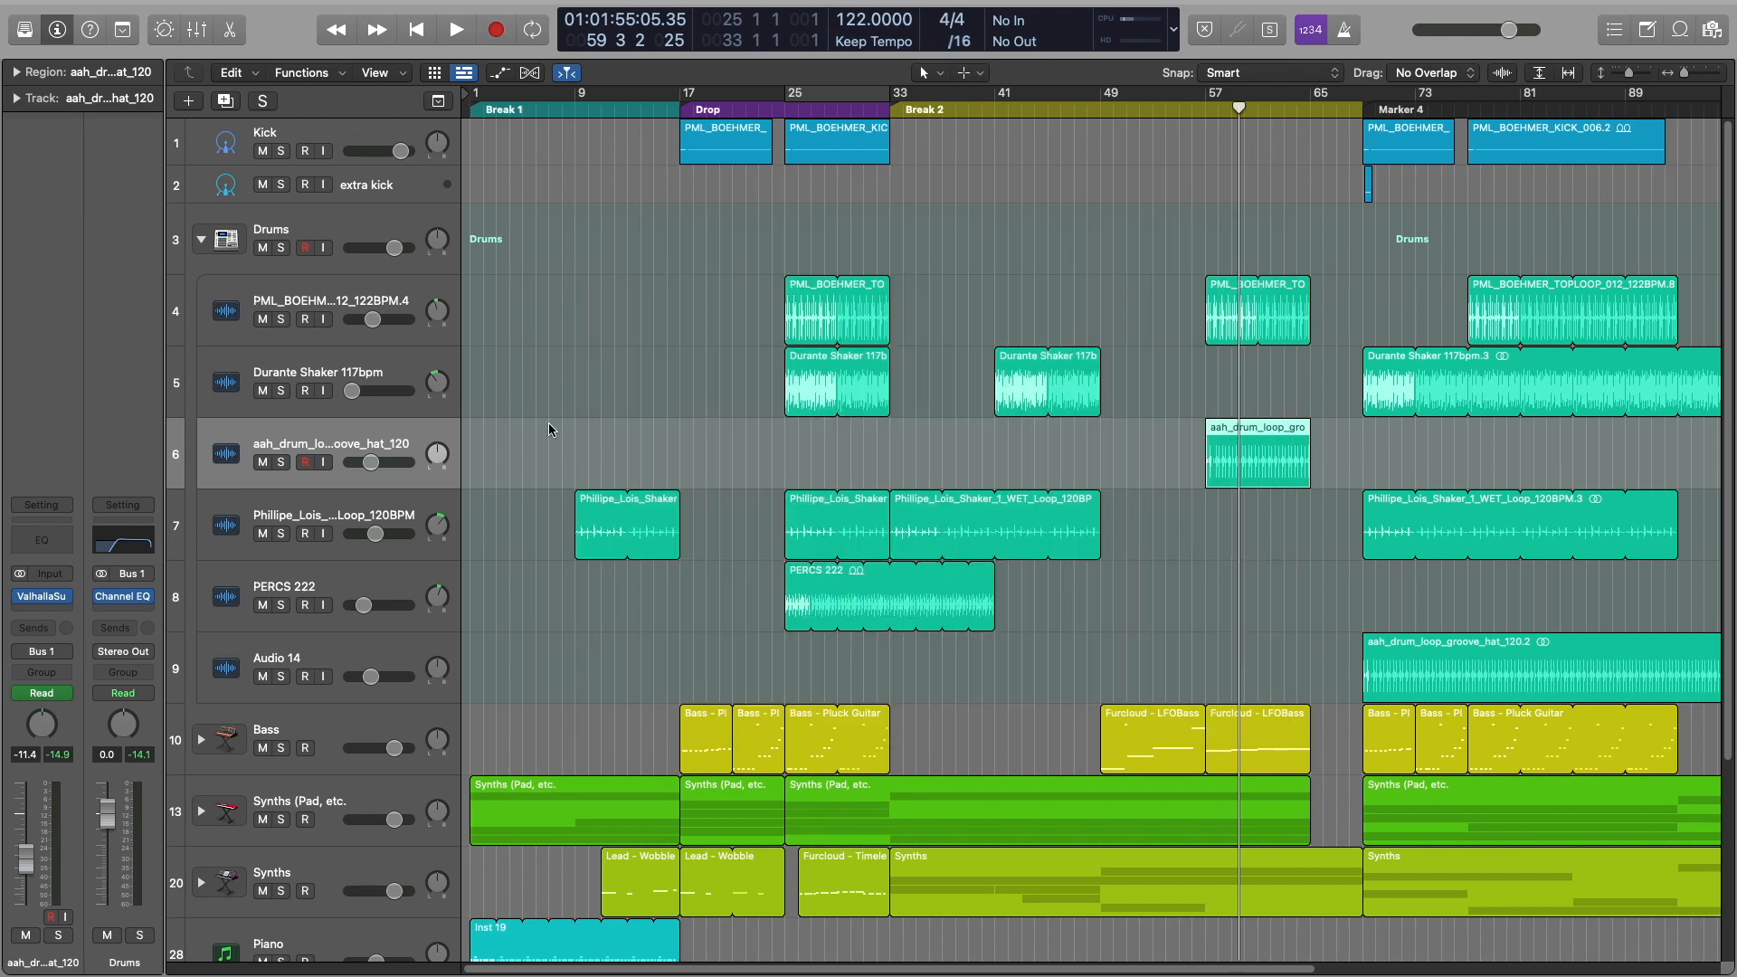
Solo the Phillipe_Lois_Shaker_1_WET_Loop_120BPM track and listen to its region from bar 9 through bar 17
{"action": "left_click", "coordinate": [367, 515]}
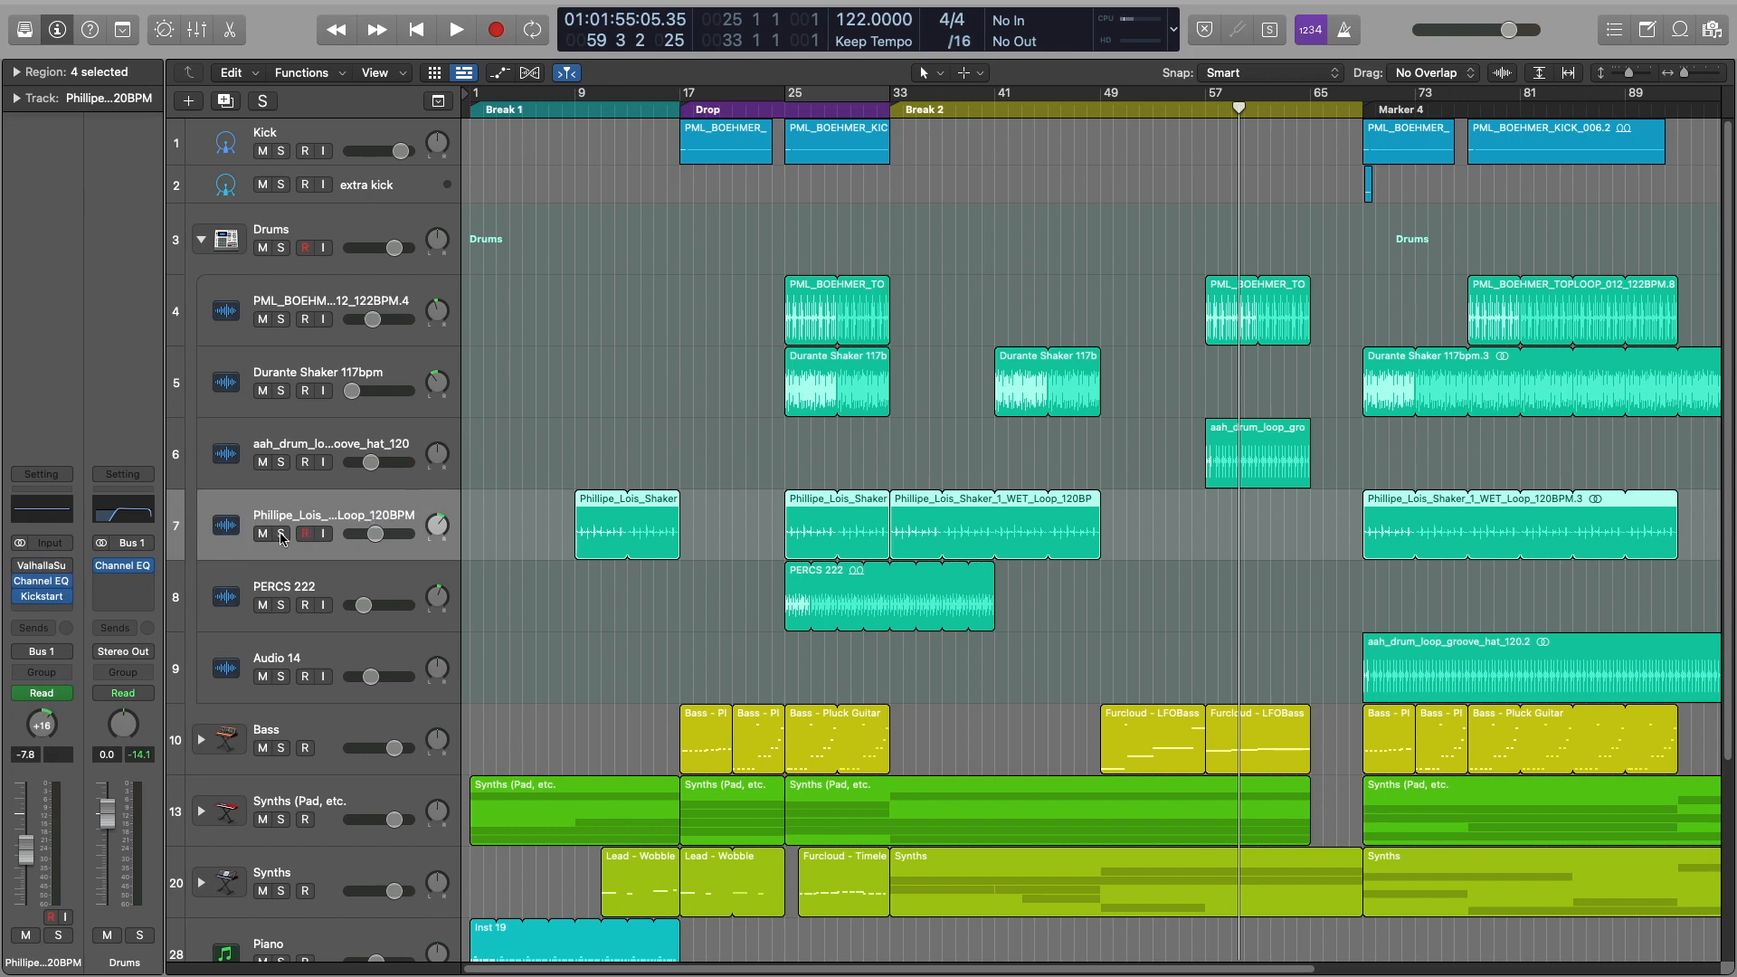
{"action": "left_click", "coordinate": [281, 534]}
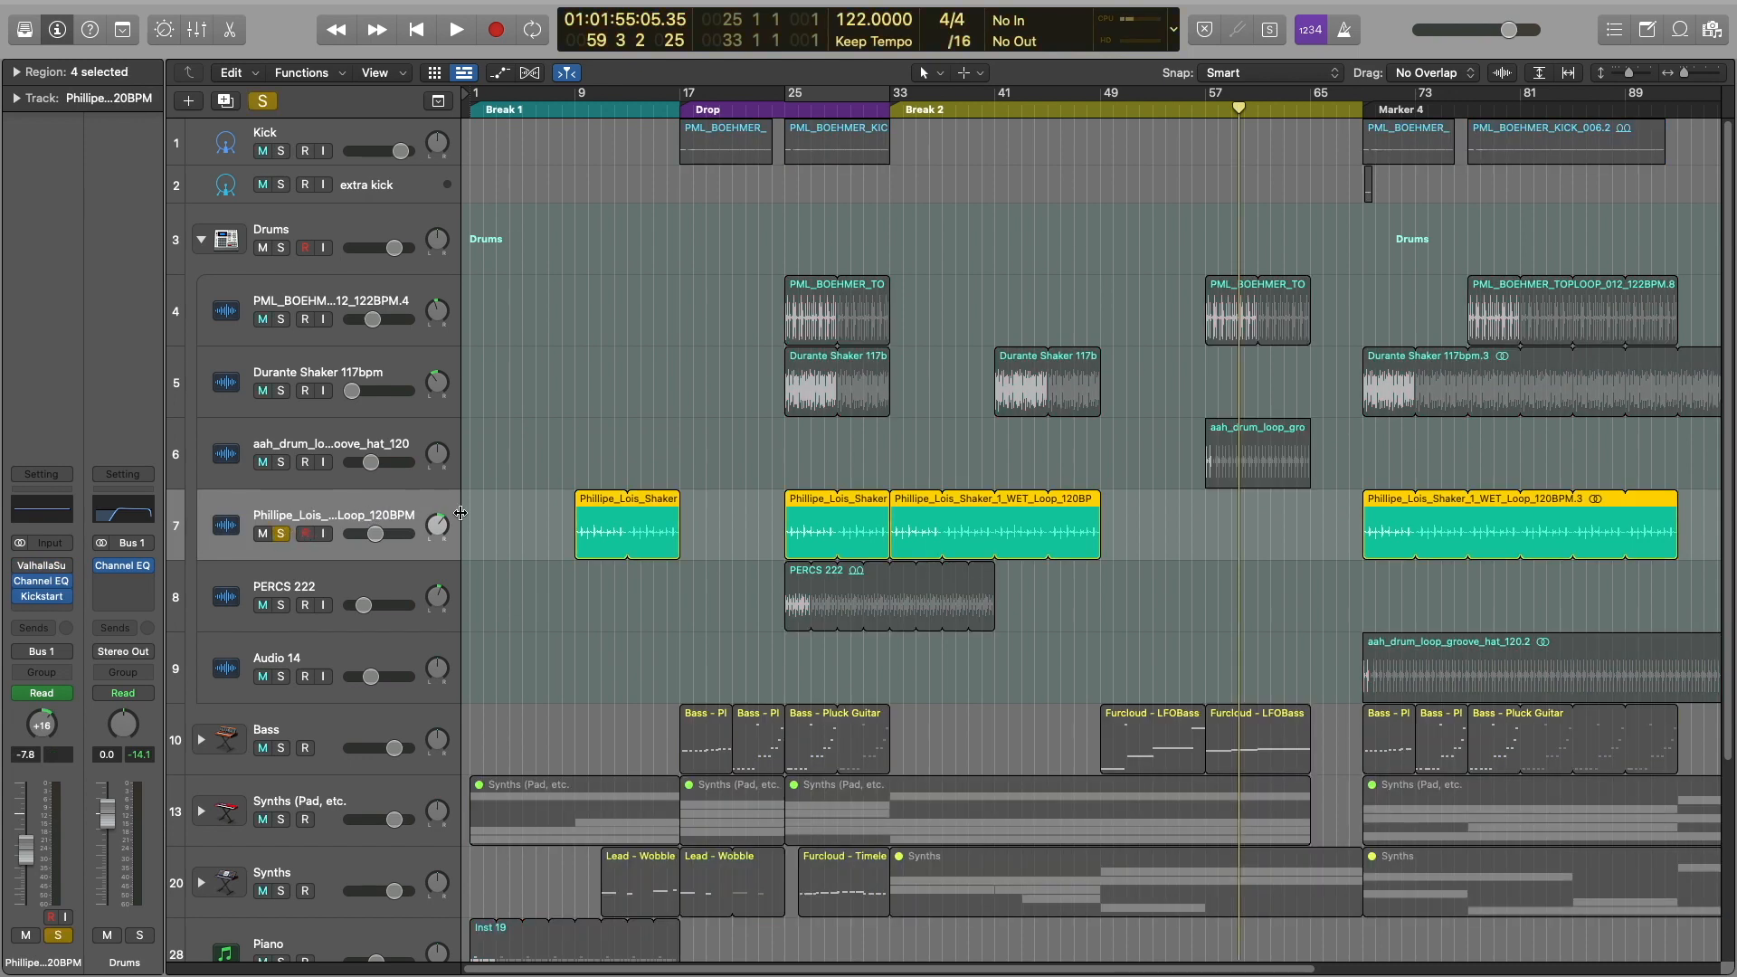
{"action": "left_click_drag", "start_coordinate": [1685, 73], "coordinate": [1690, 72]}
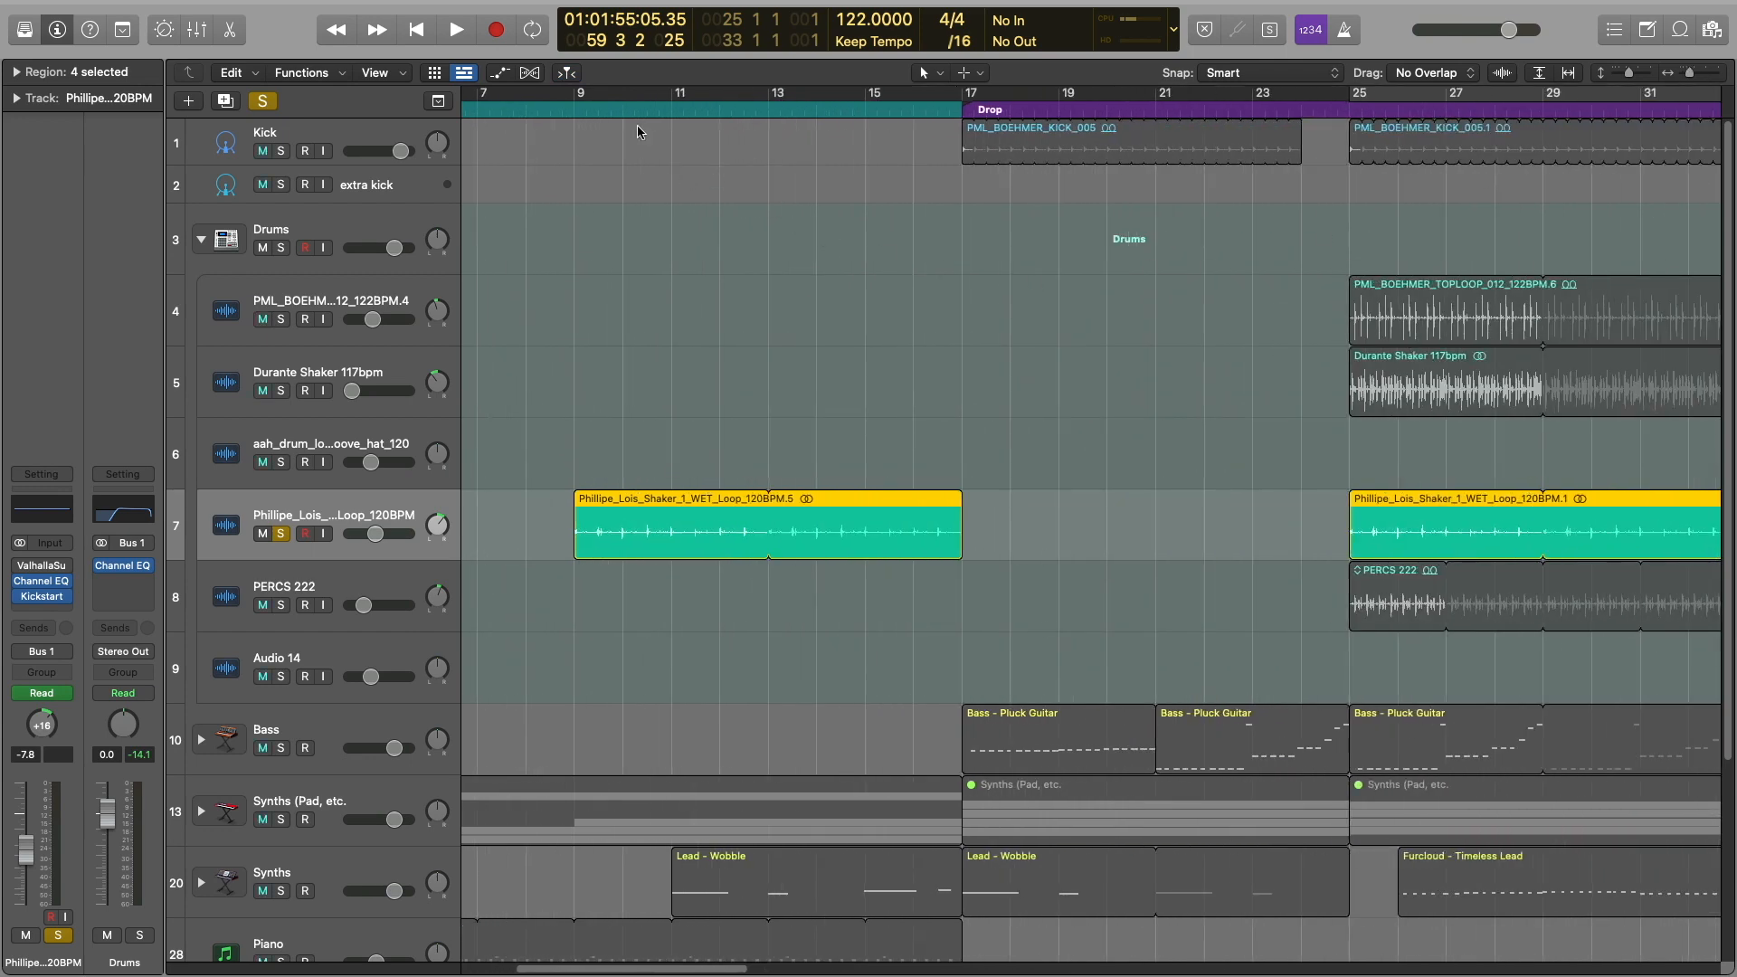
{"action": "left_click", "coordinate": [576, 108]}
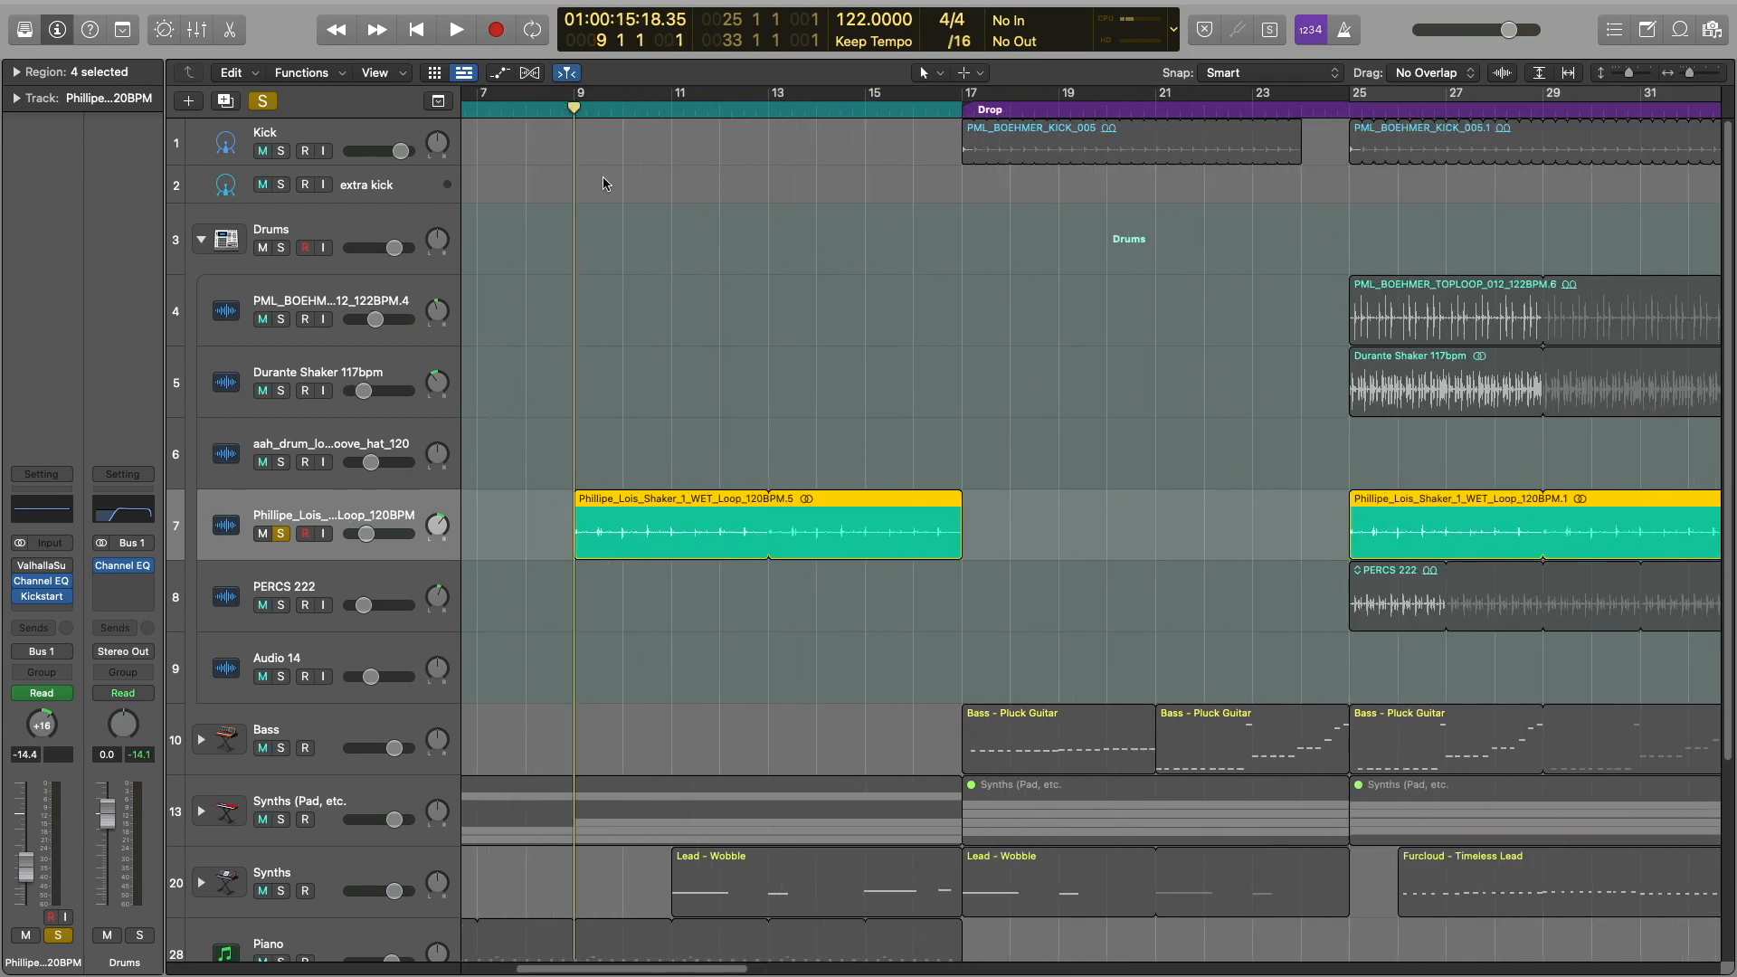
{"action": "left_click", "coordinate": [648, 438]}
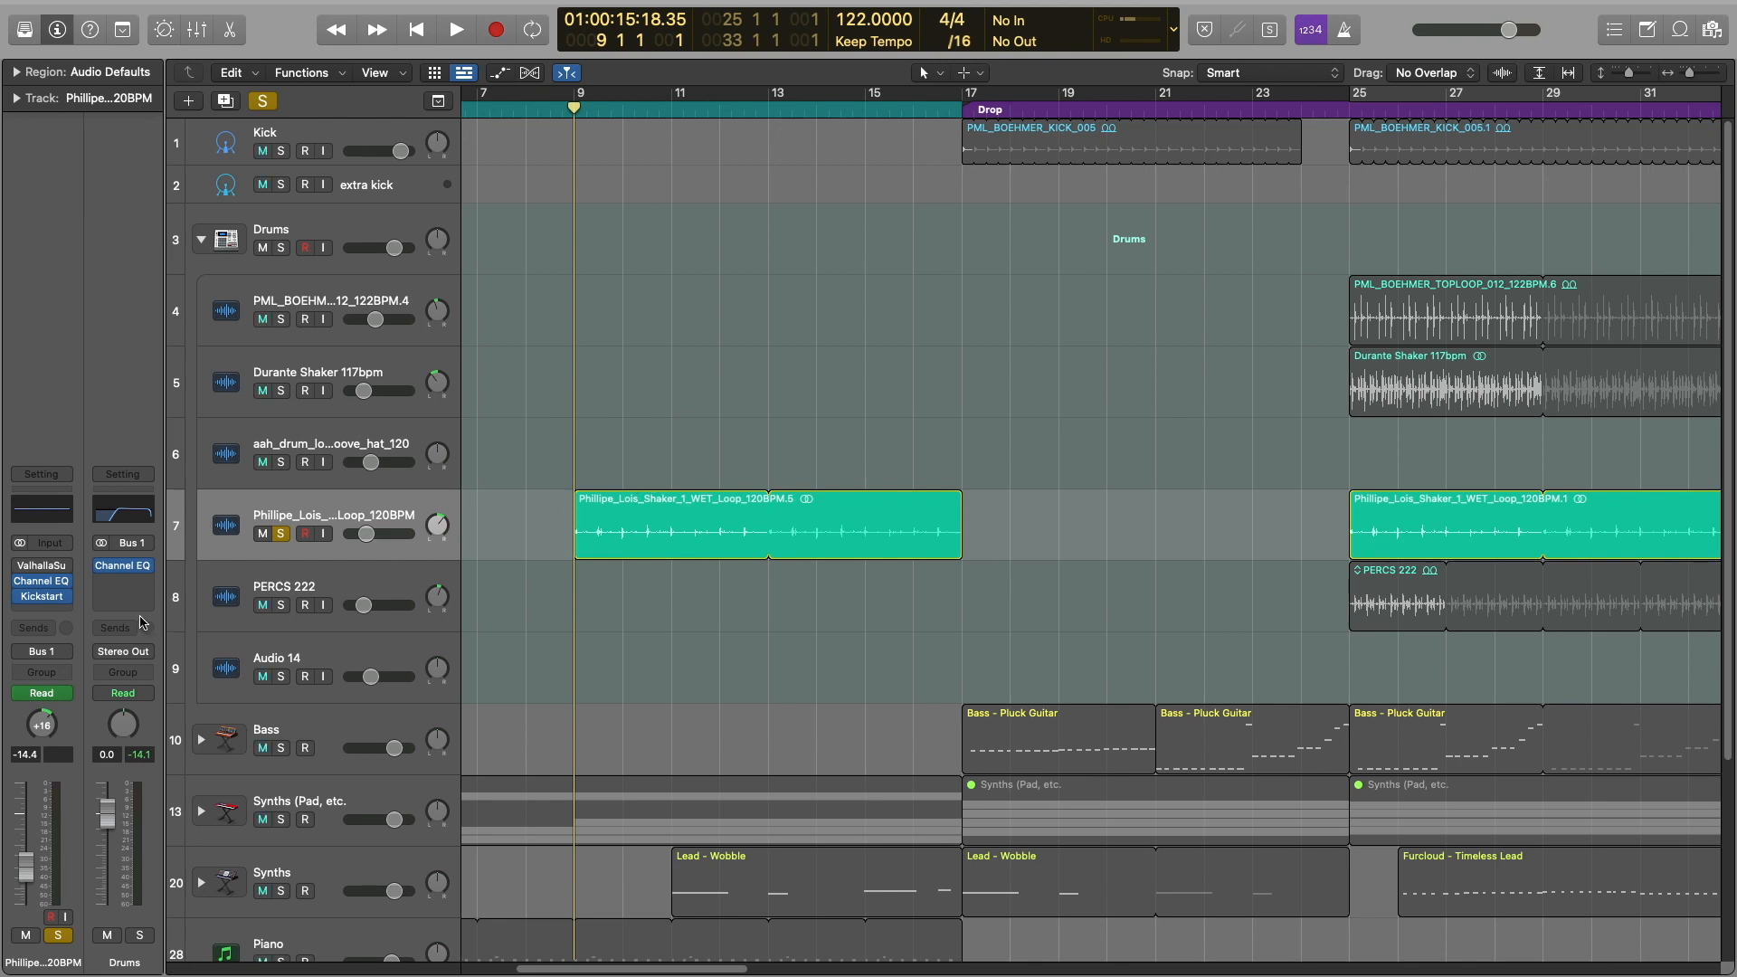
{"action": "key", "text": "space"}
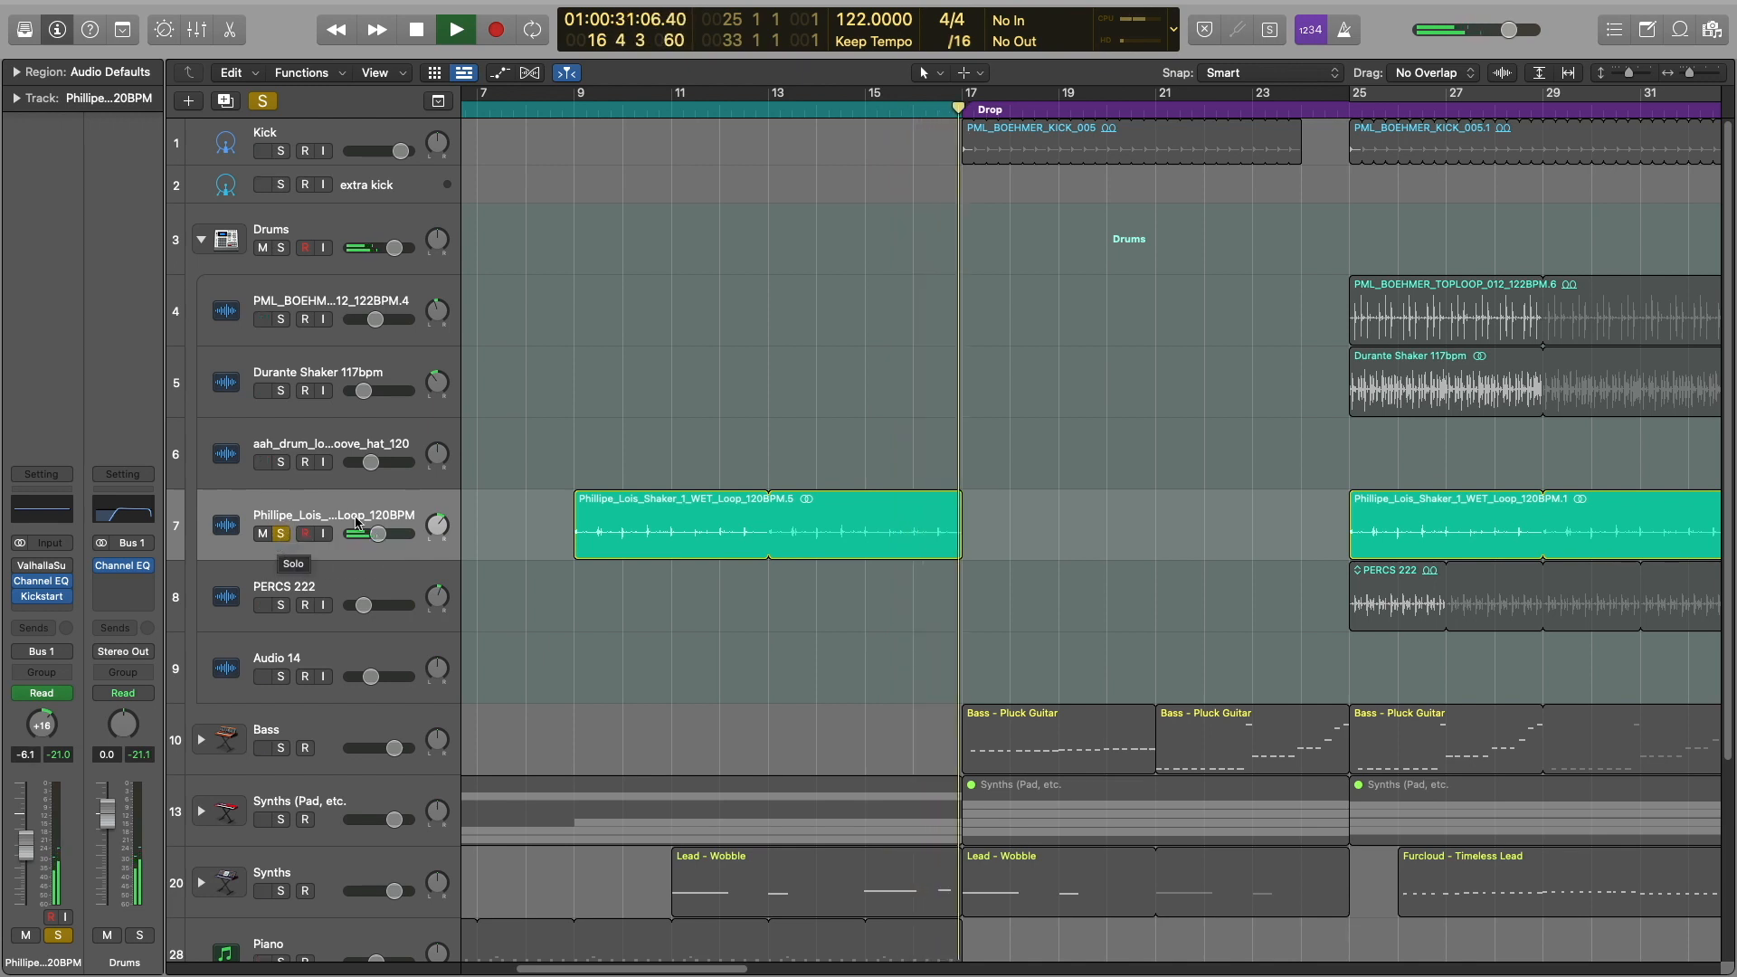
{"action": "key", "text": "space"}
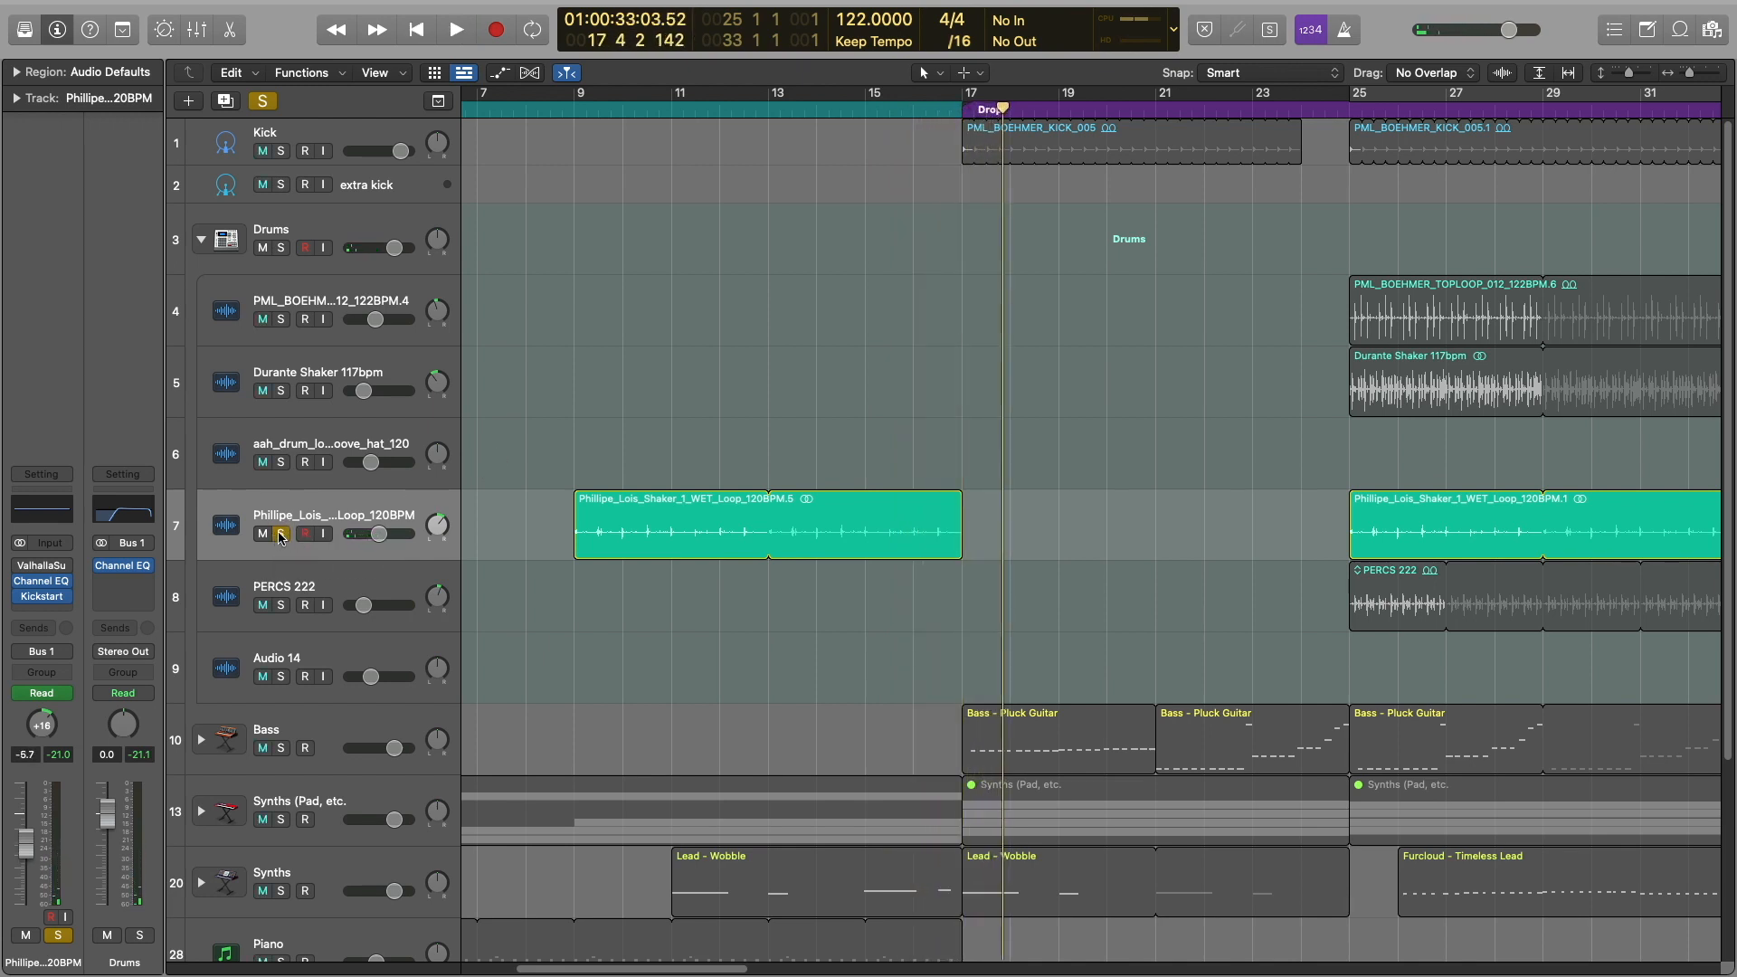
Play the soloed Phillipe_Lois_Shaker_1_WET_Loop track from bar 9 again with its Channel EQ open to view the analyzer
{"action": "left_click", "coordinate": [280, 534]}
{"action": "left_click", "coordinate": [573, 108]}
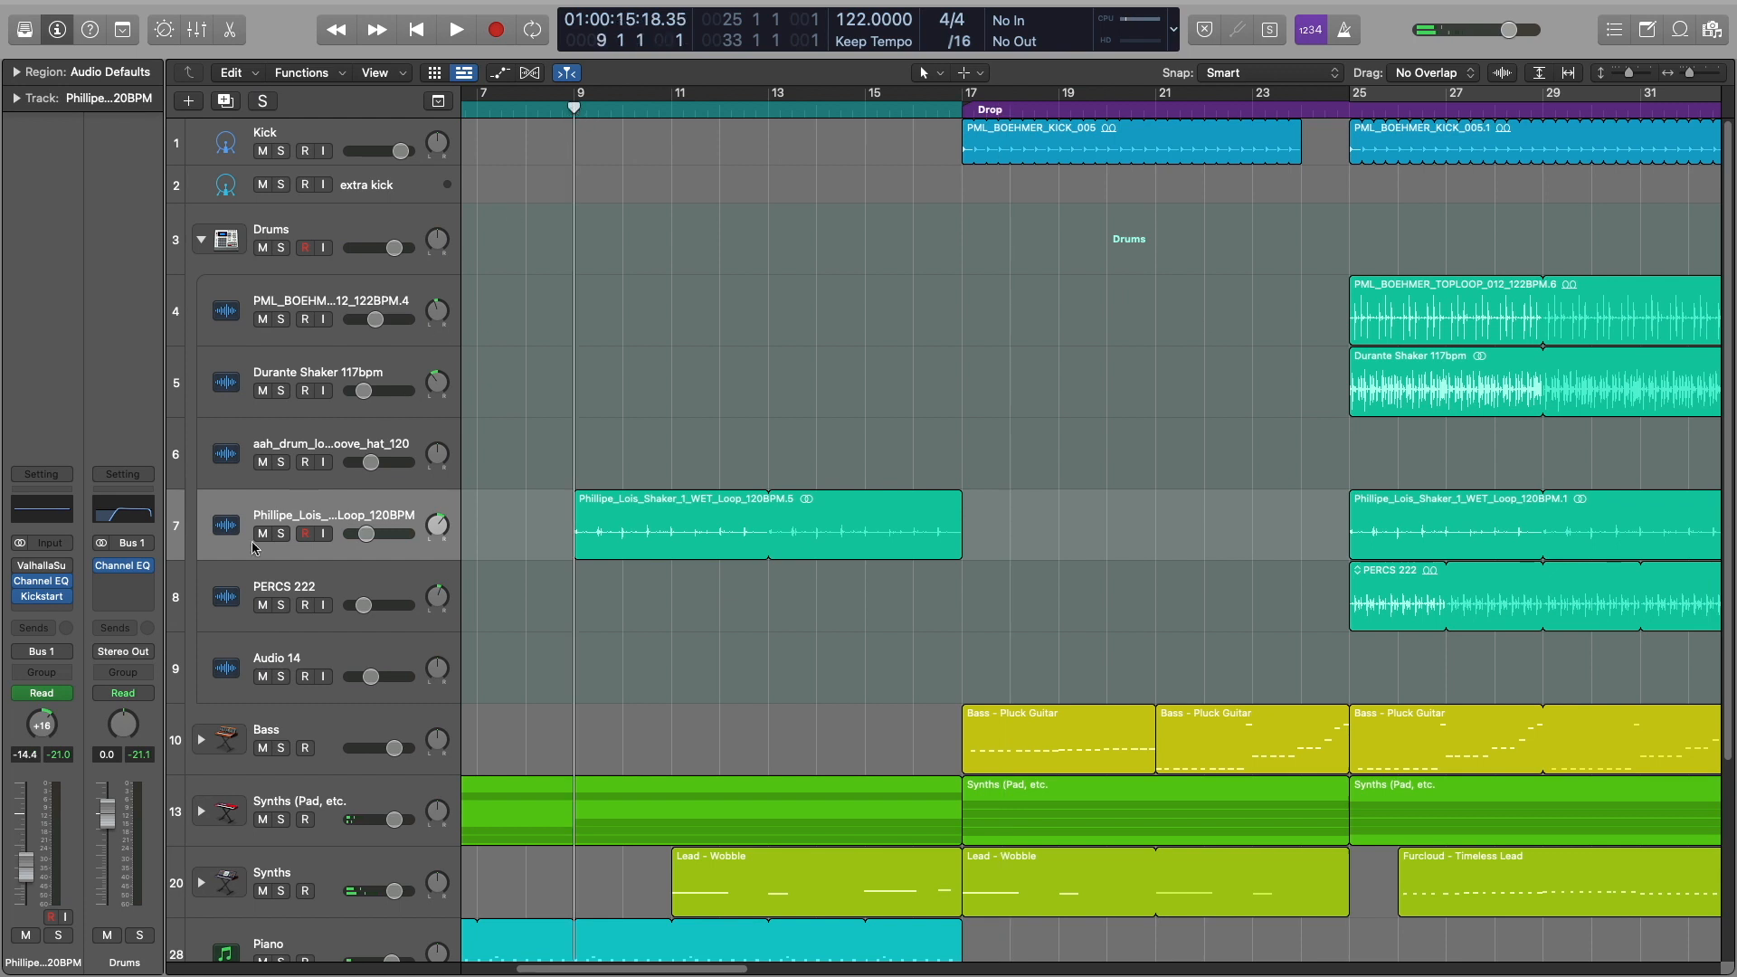
{"action": "left_click", "coordinate": [43, 586]}
{"action": "key", "text": "space"}
{"action": "key", "text": "space"}
{"action": "key", "text": "s"}
{"action": "key", "text": "space"}
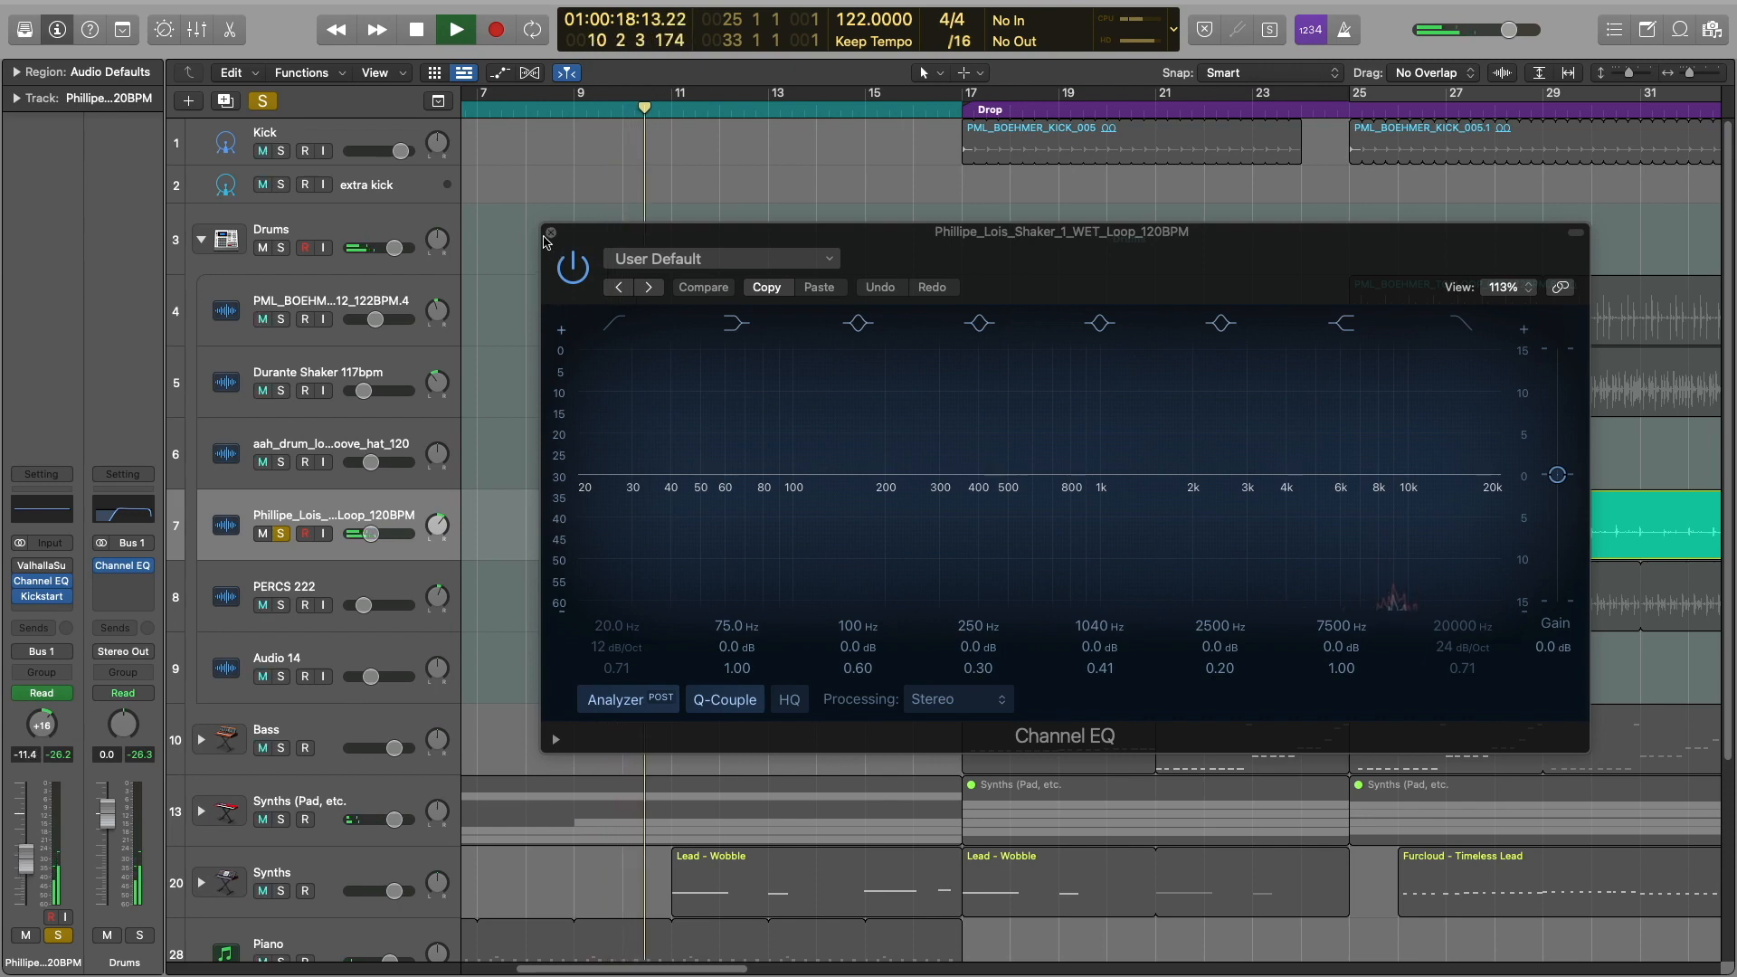
Replace the open EQ with the shaker loop's Kickstart plug-in to check its settings, leaving its window closed and the solo cleared
{"action": "left_click", "coordinate": [550, 233]}
{"action": "left_click", "coordinate": [50, 599]}
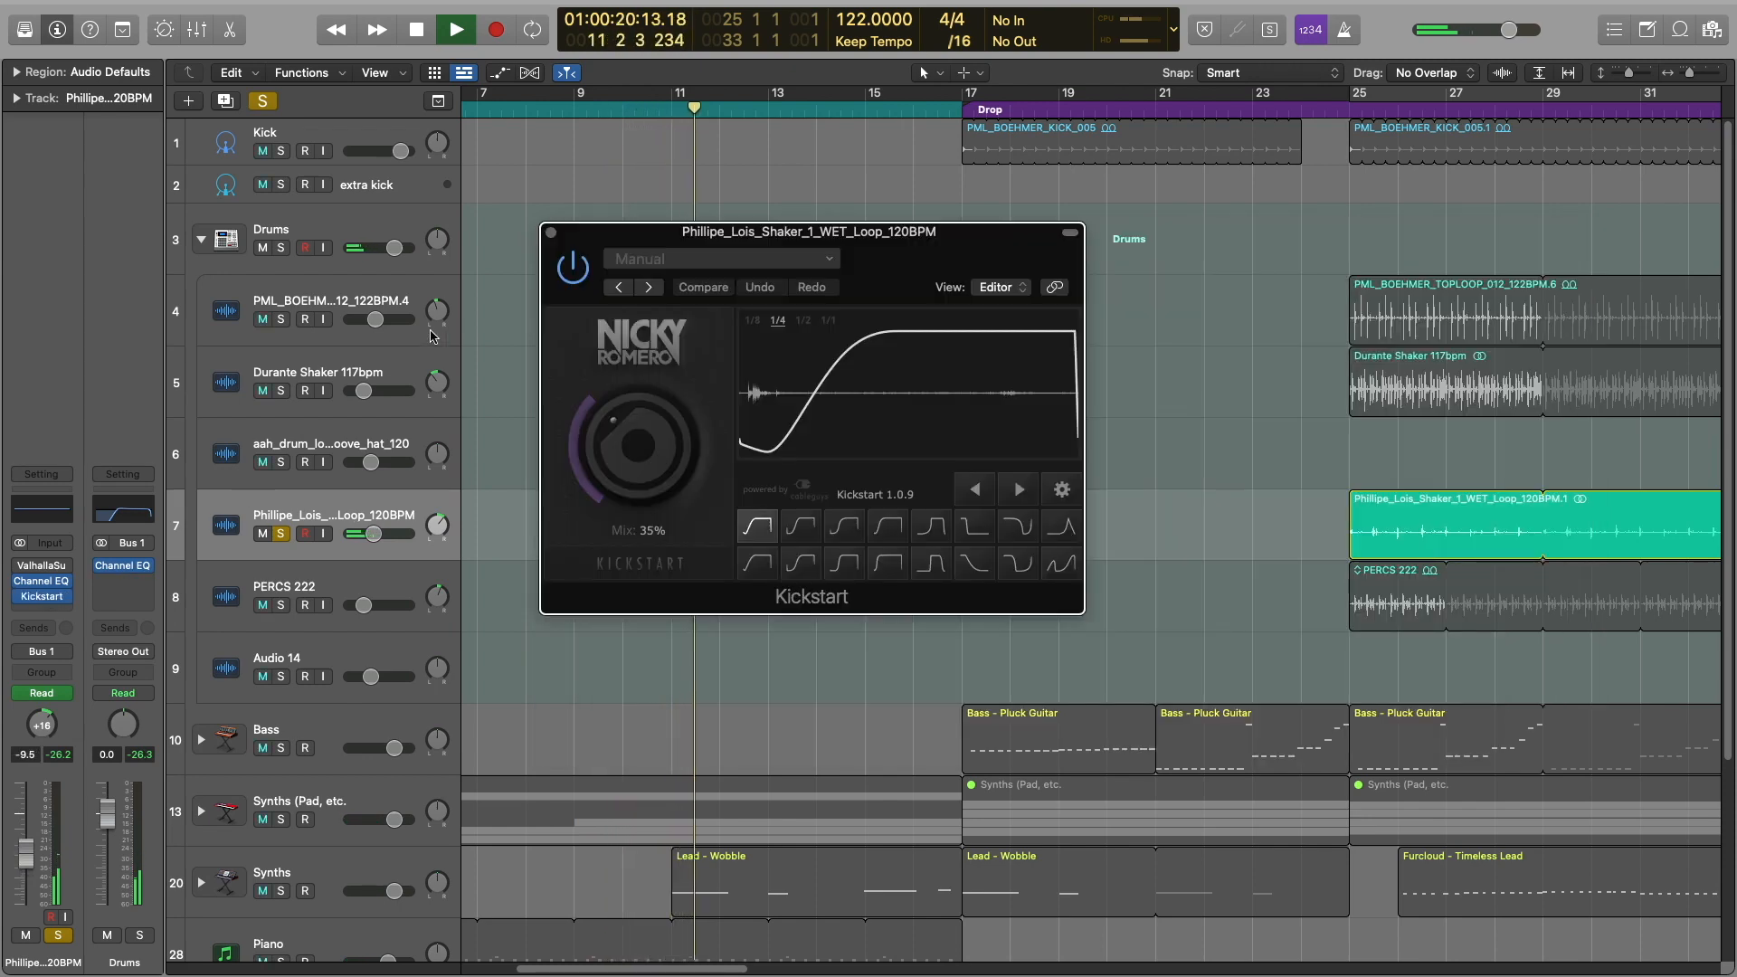
{"action": "left_click", "coordinate": [552, 232]}
{"action": "key", "text": "s"}
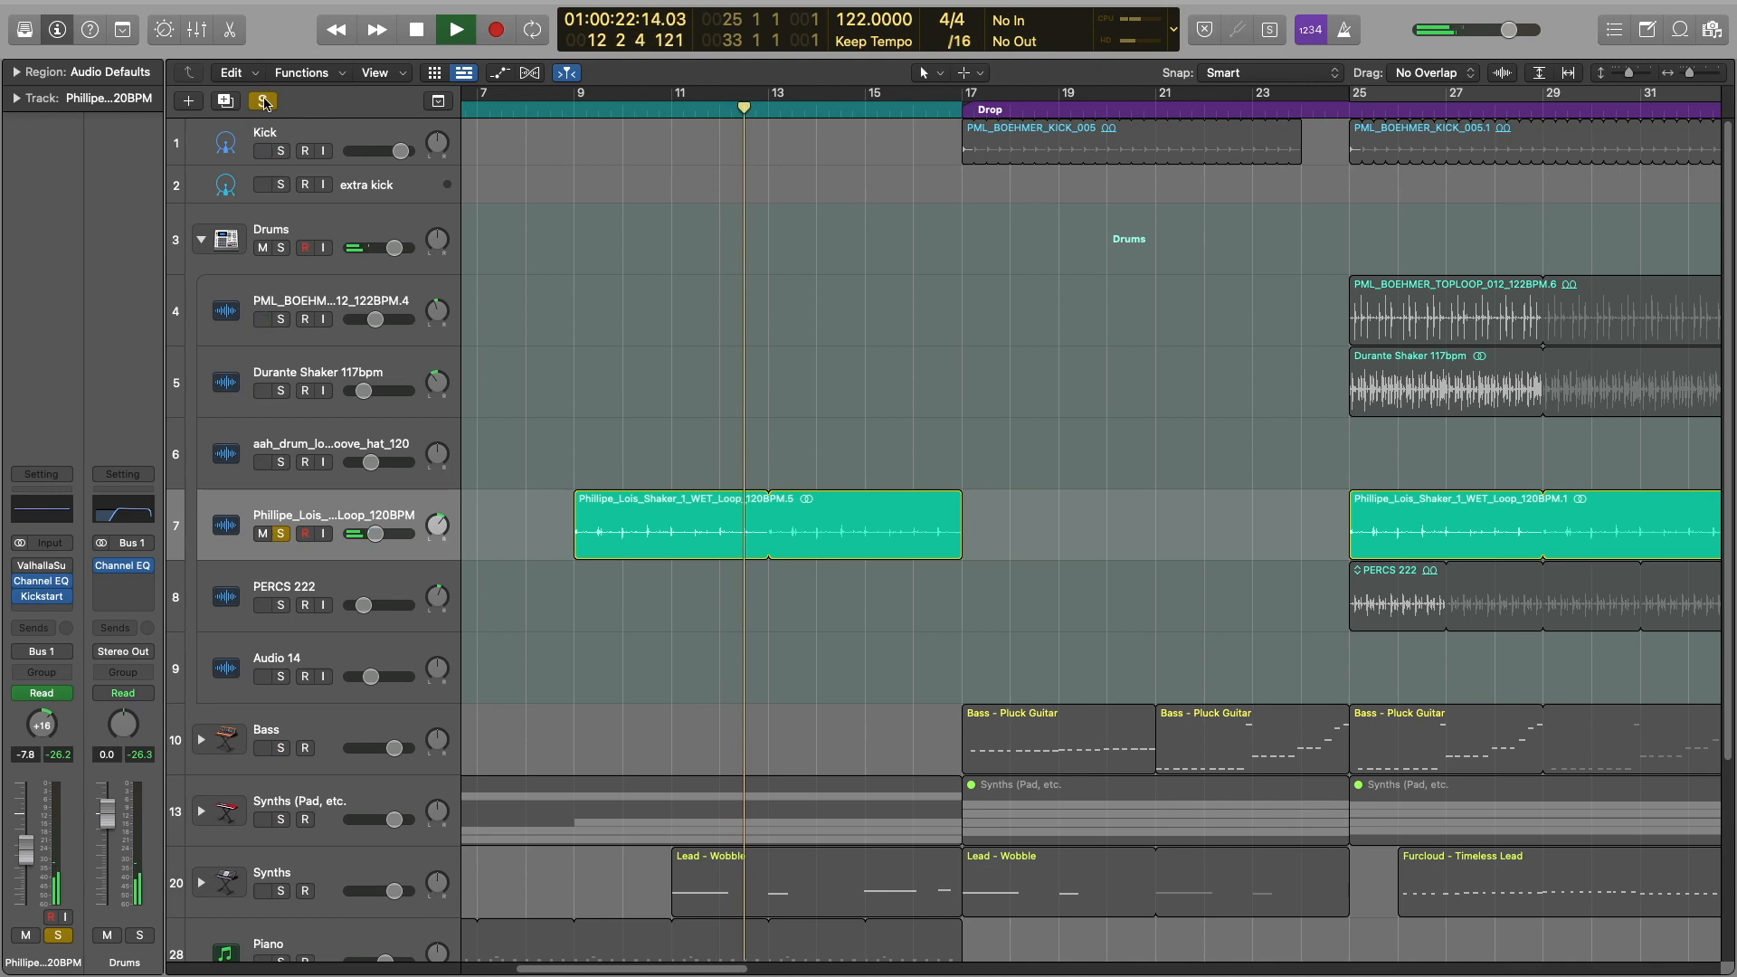
{"action": "key", "text": "space"}
Play the soloed PERCS 222 track from bar 25 with its Channel EQ open
{"action": "left_click_drag", "start_coordinate": [1689, 72], "coordinate": [1678, 75]}
{"action": "left_click", "coordinate": [393, 589]}
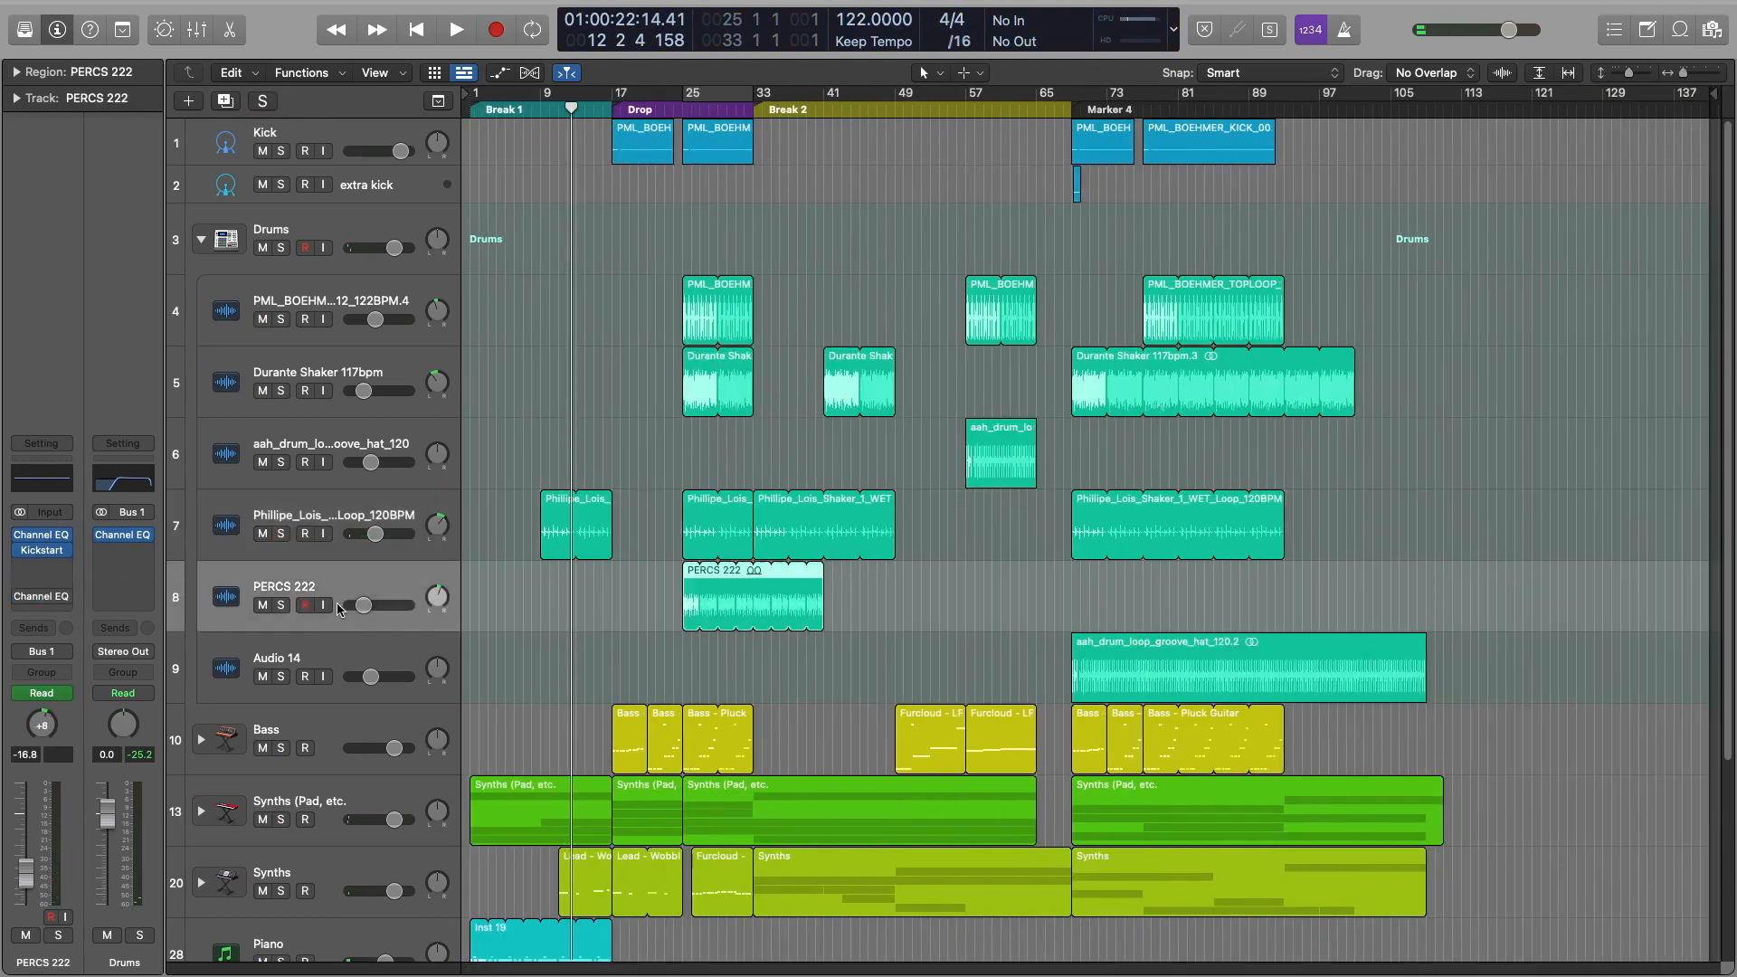
{"action": "left_click", "coordinate": [283, 608]}
{"action": "left_click", "coordinate": [681, 115]}
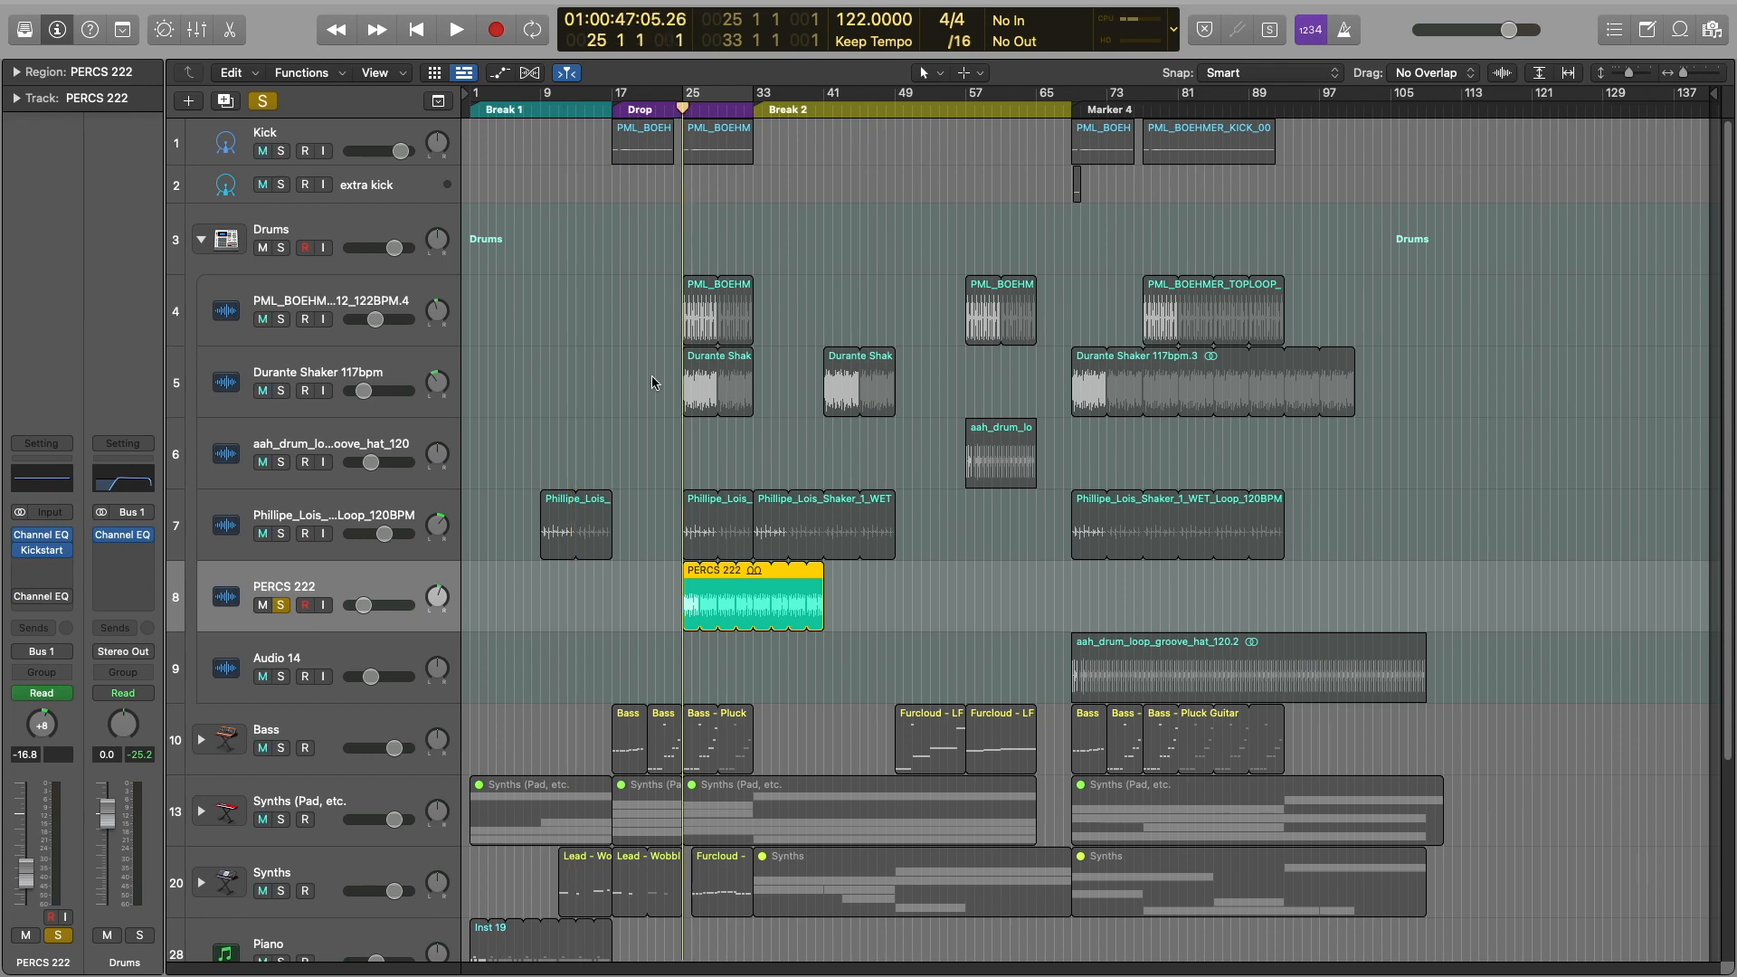
{"action": "key", "text": "space"}
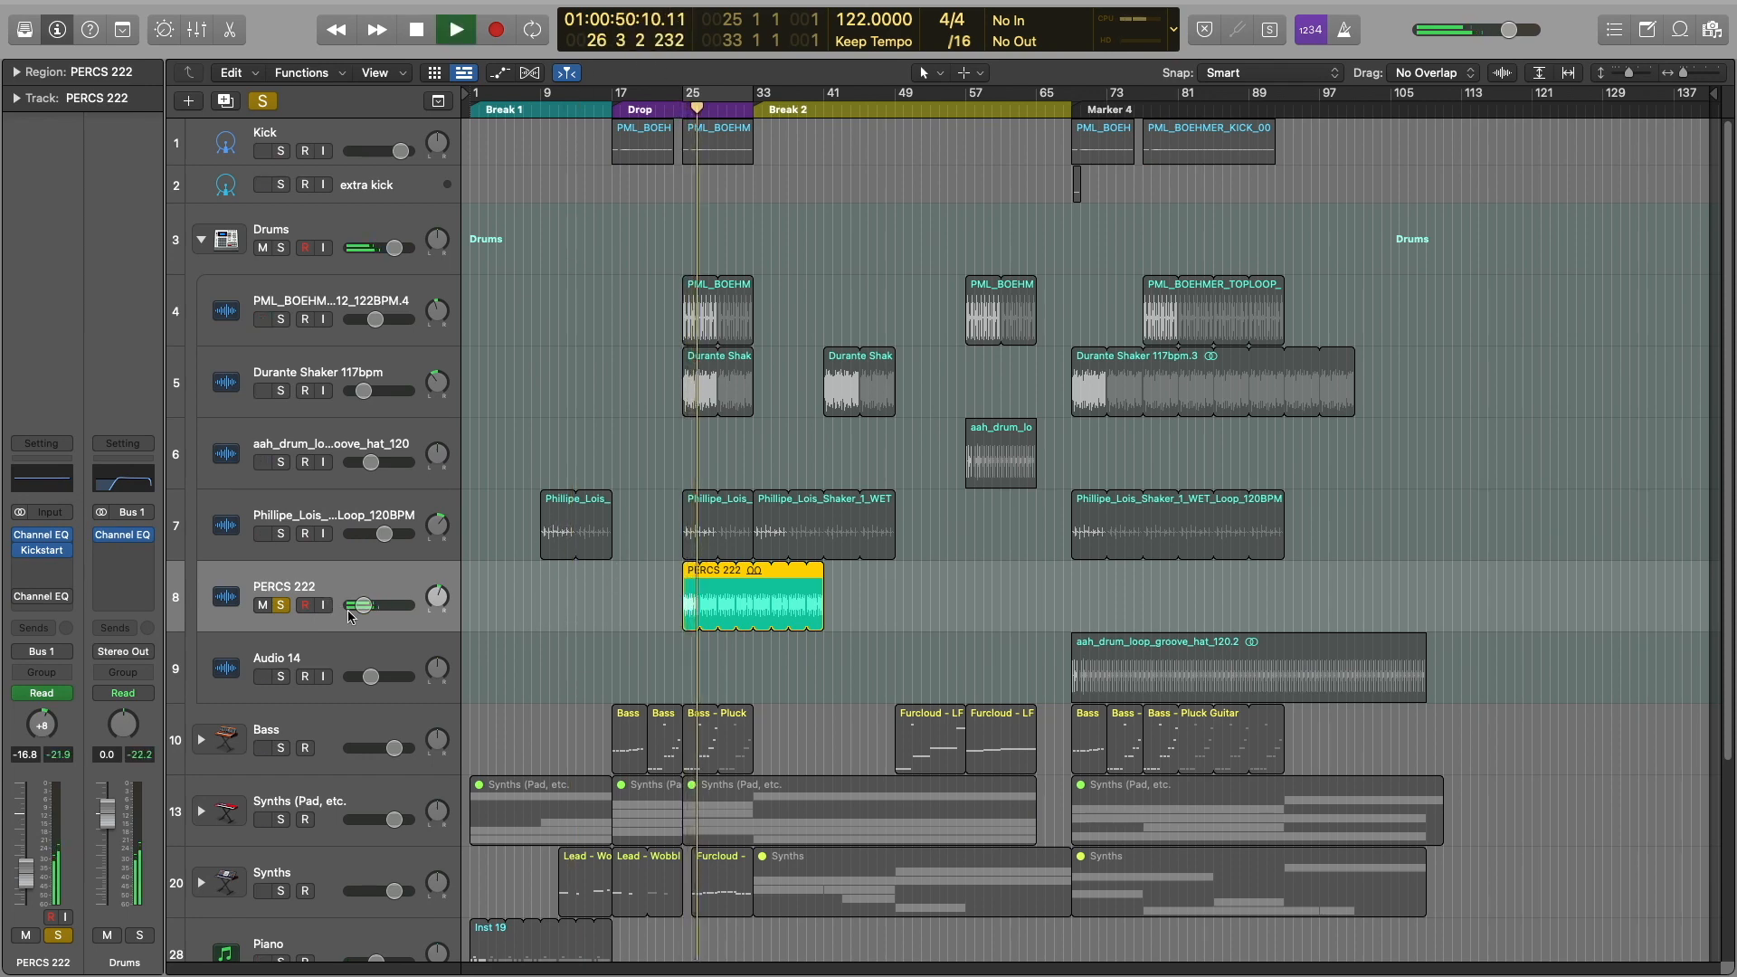
{"action": "left_click", "coordinate": [41, 535]}
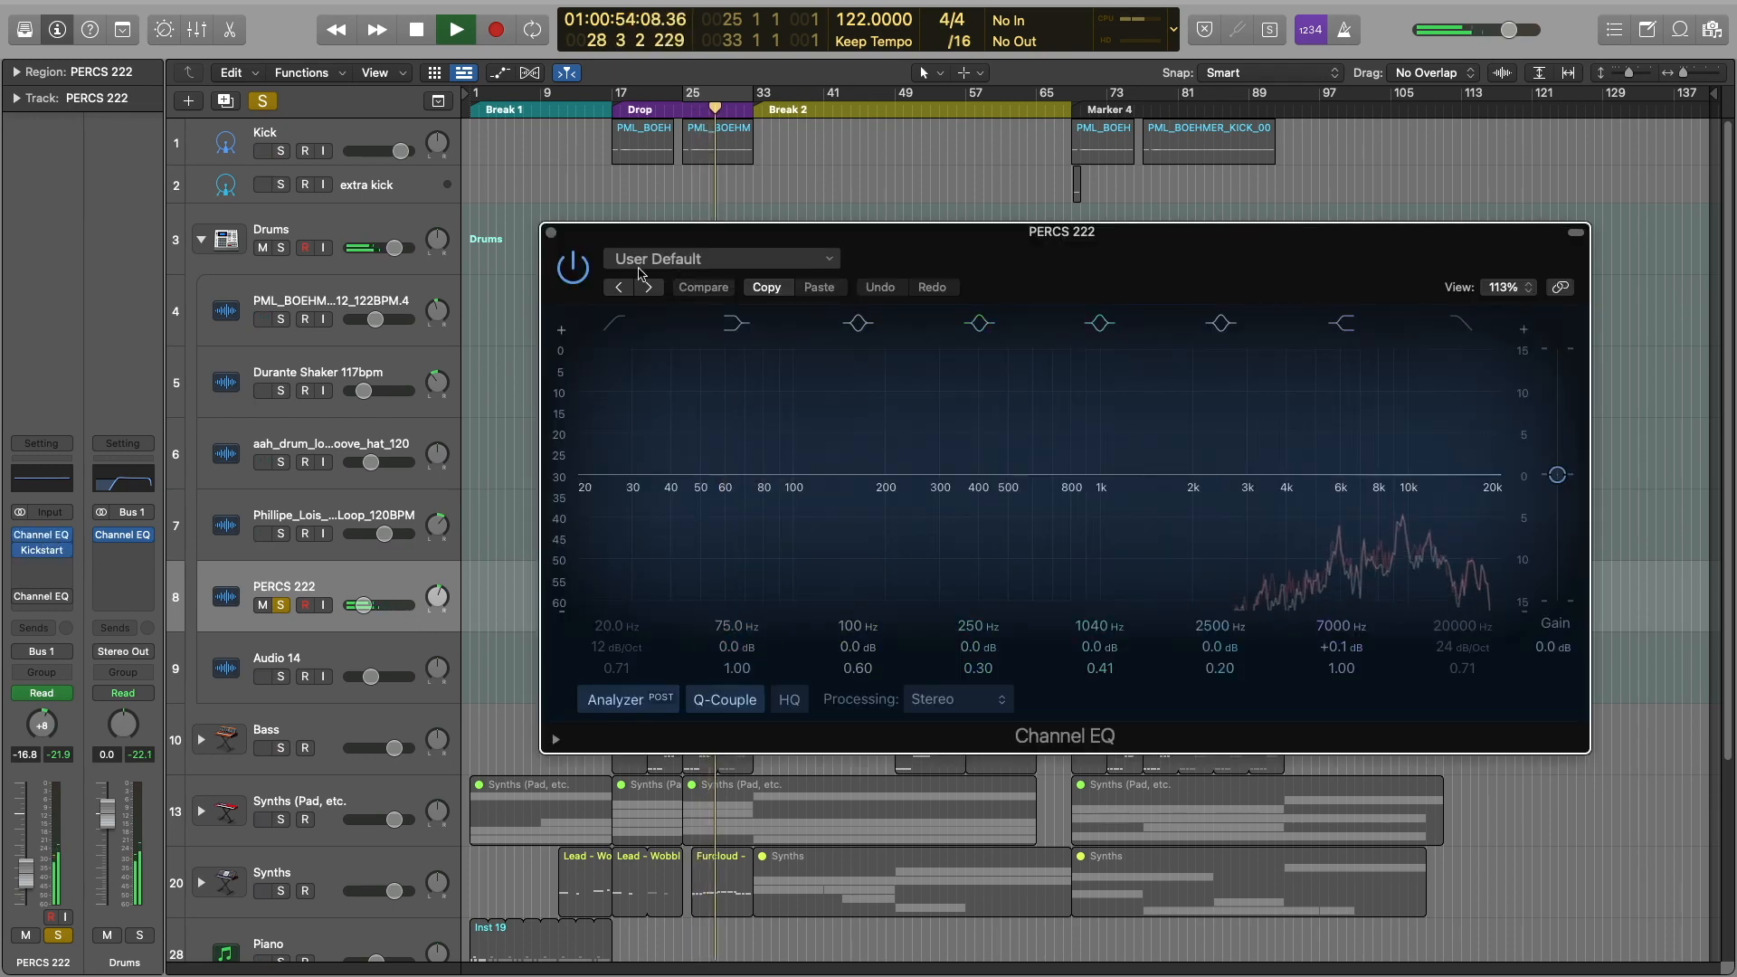
Replace the open EQ with the PERCS 222 Kickstart plug-in to check its settings, leaving its window closed and playback stopped
{"action": "left_click", "coordinate": [551, 233]}
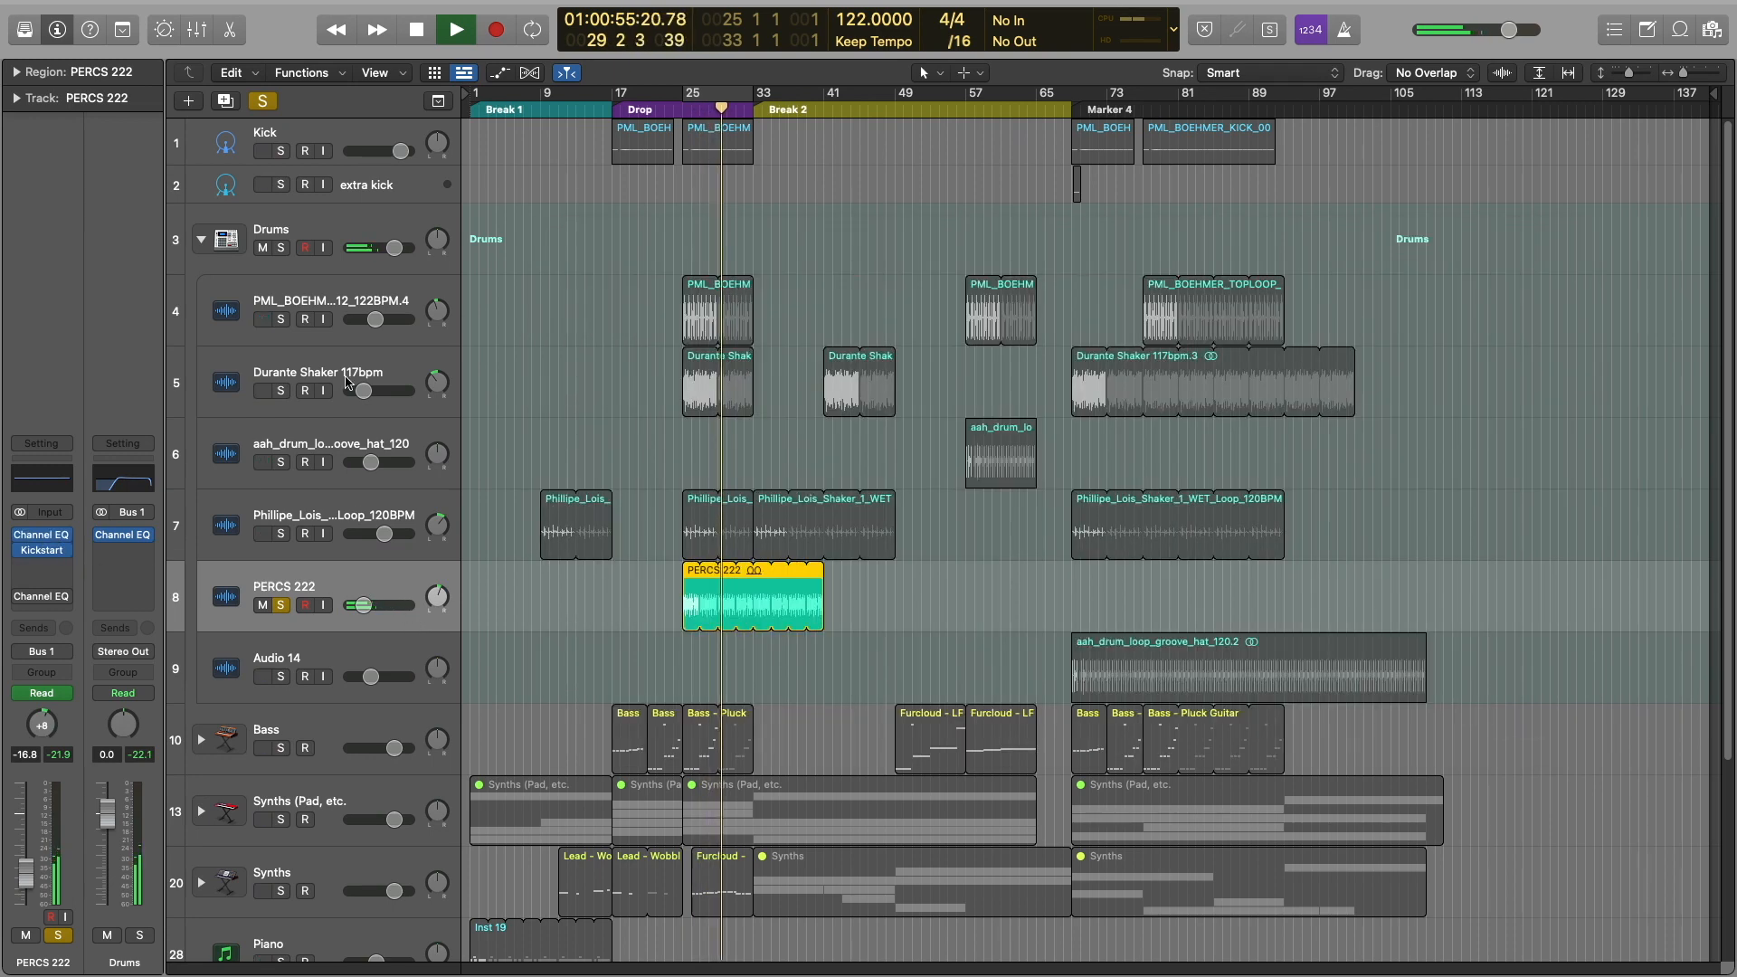
{"action": "left_click", "coordinate": [41, 551]}
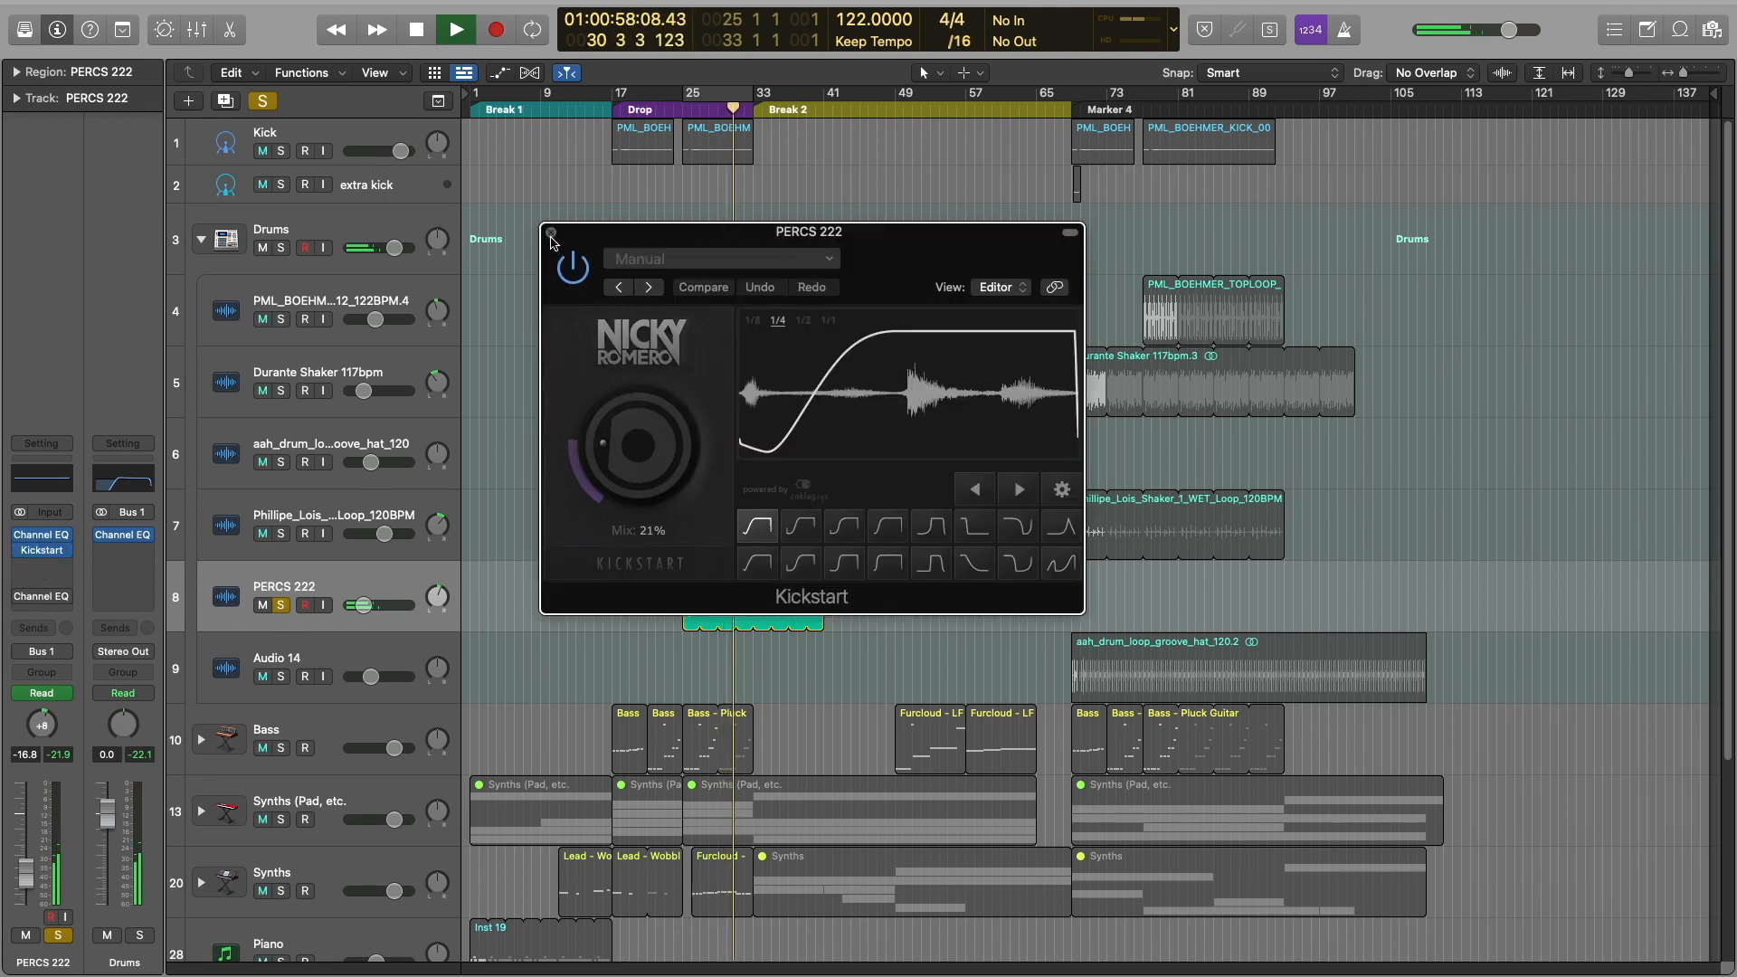
{"action": "left_click", "coordinate": [554, 233]}
{"action": "left_click", "coordinate": [589, 227]}
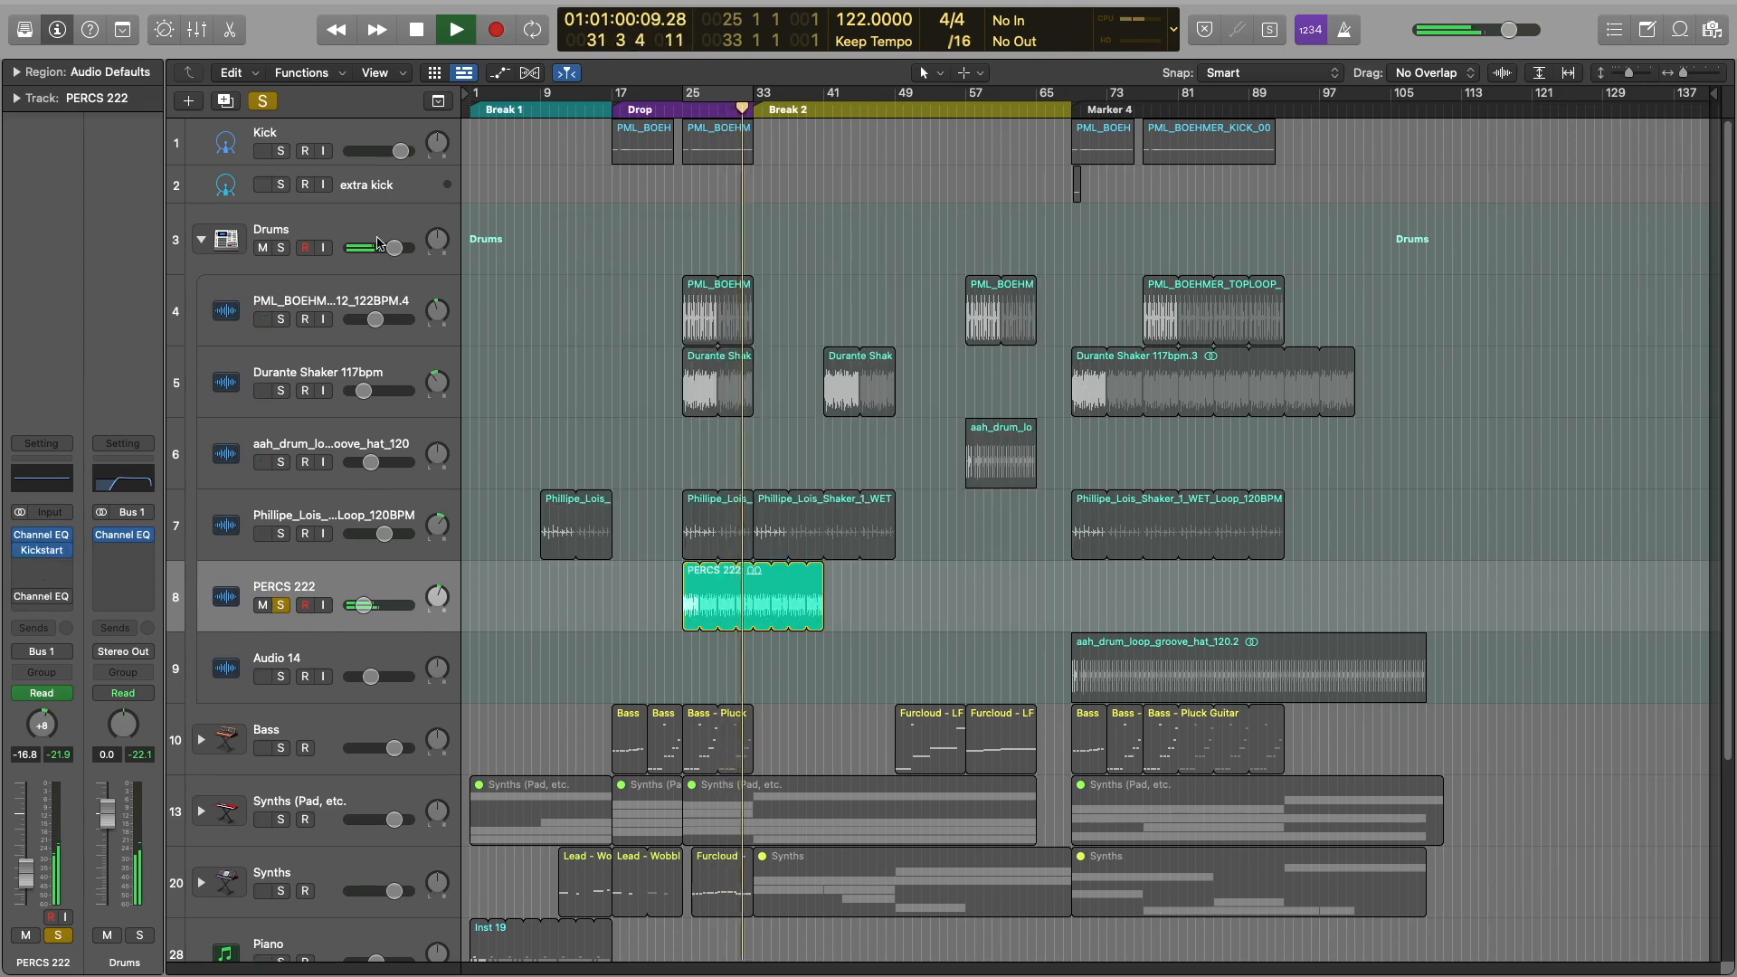
{"action": "key", "text": "space"}
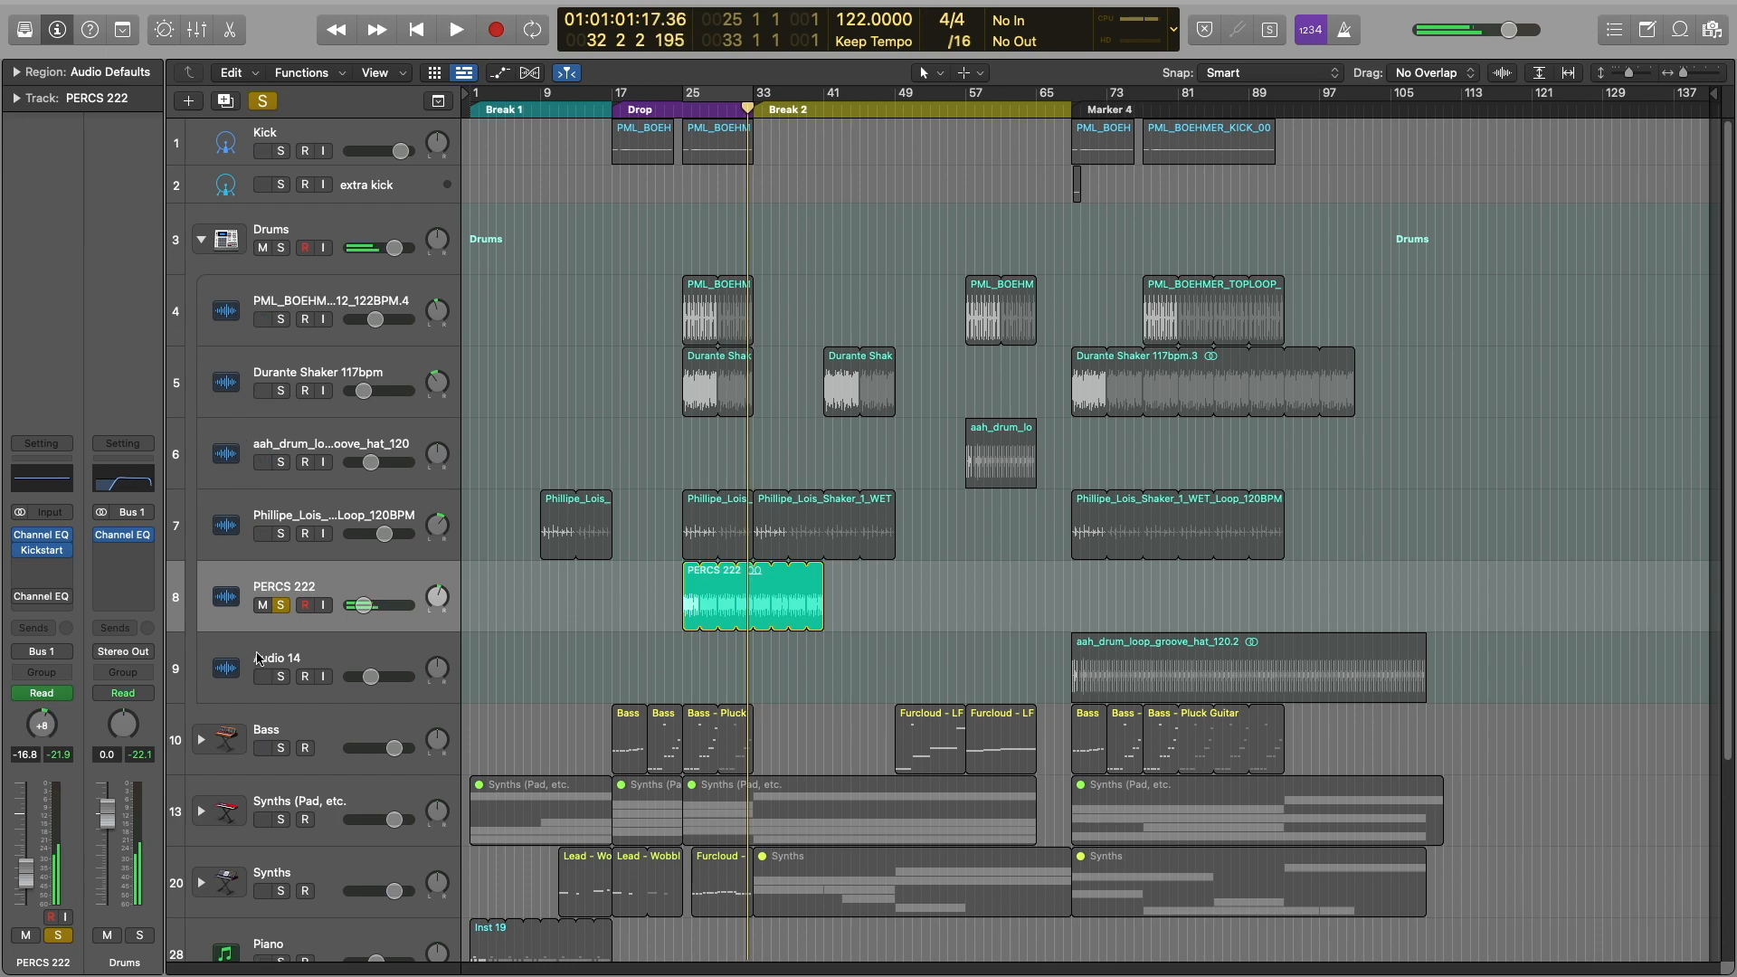
Move the solo from PERCS 222 to the Audio 14 track and listen to its hat loop from the start of Marker 4
{"action": "left_click", "coordinate": [318, 653]}
{"action": "left_click", "coordinate": [279, 607]}
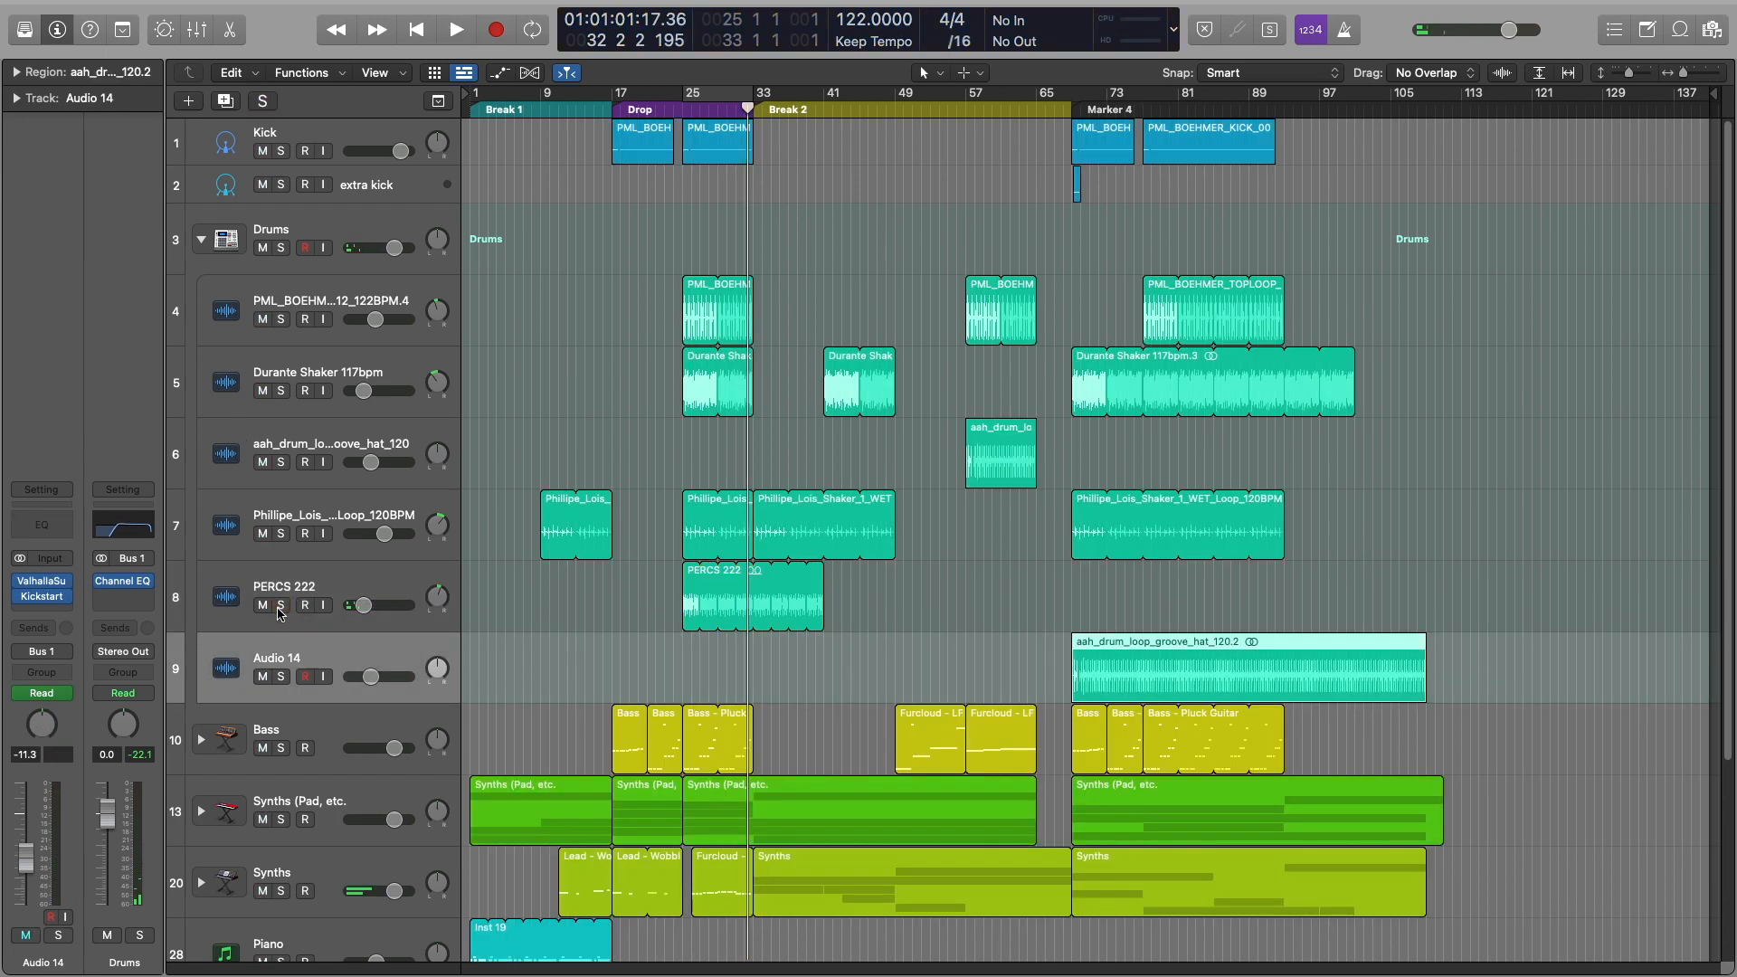
{"action": "left_click", "coordinate": [281, 677]}
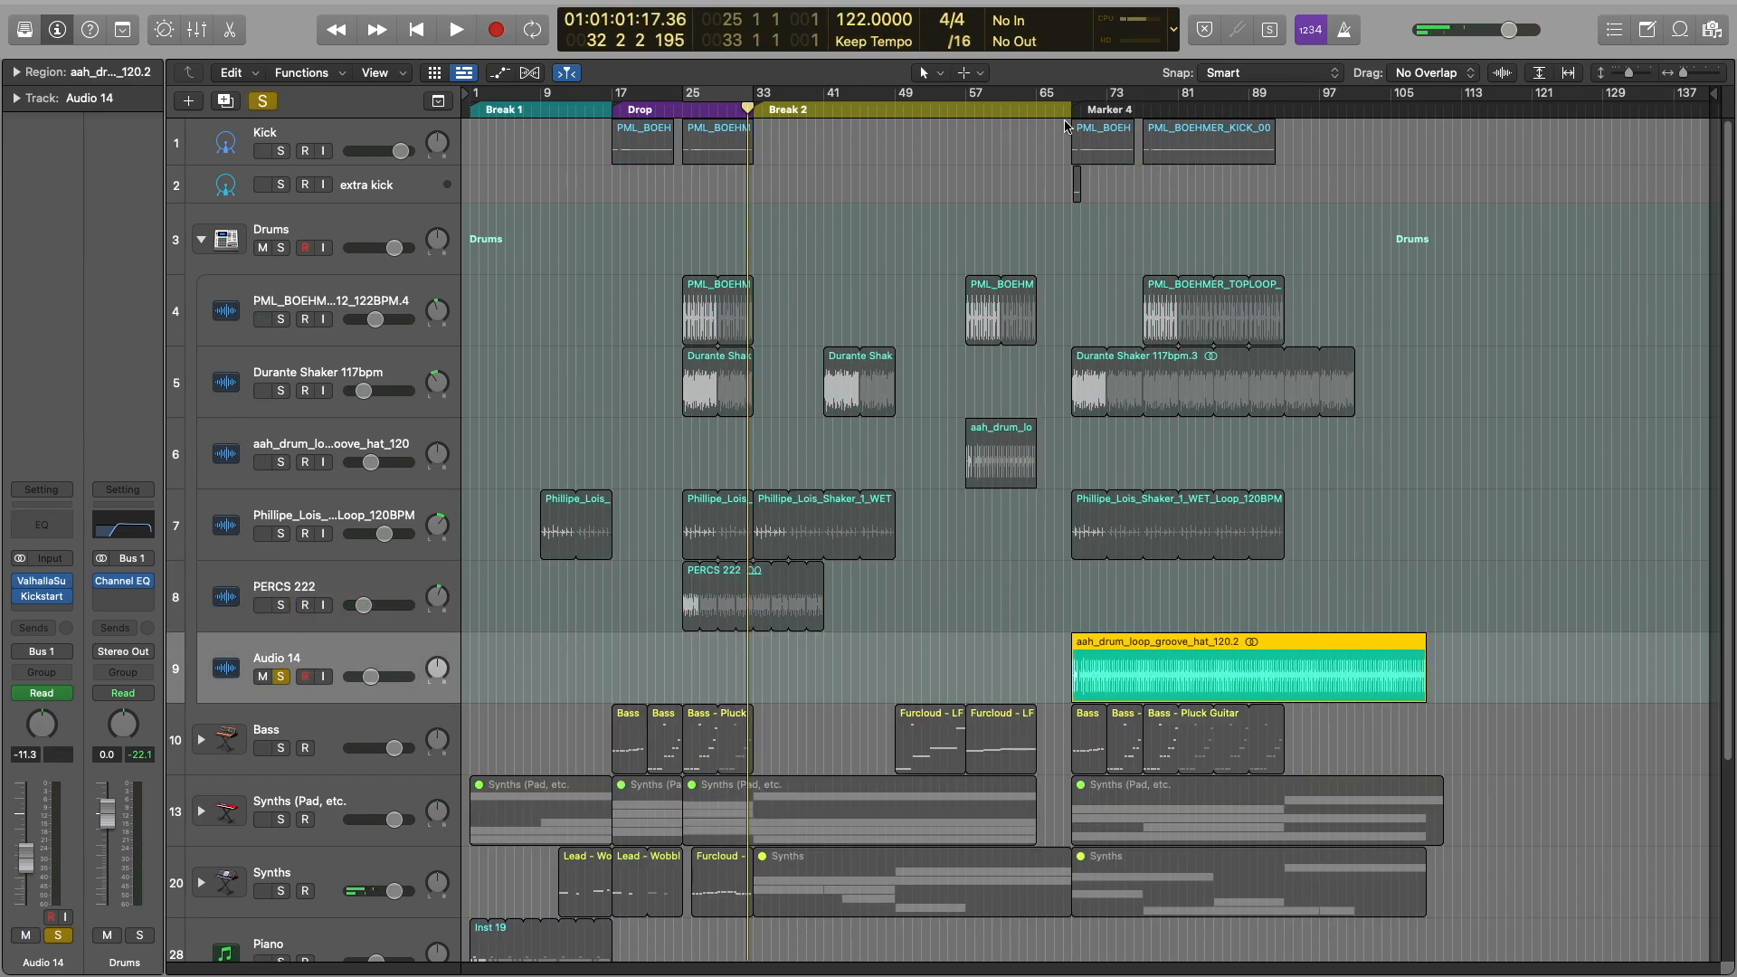
{"action": "left_click", "coordinate": [1075, 109]}
{"action": "key", "text": "space"}
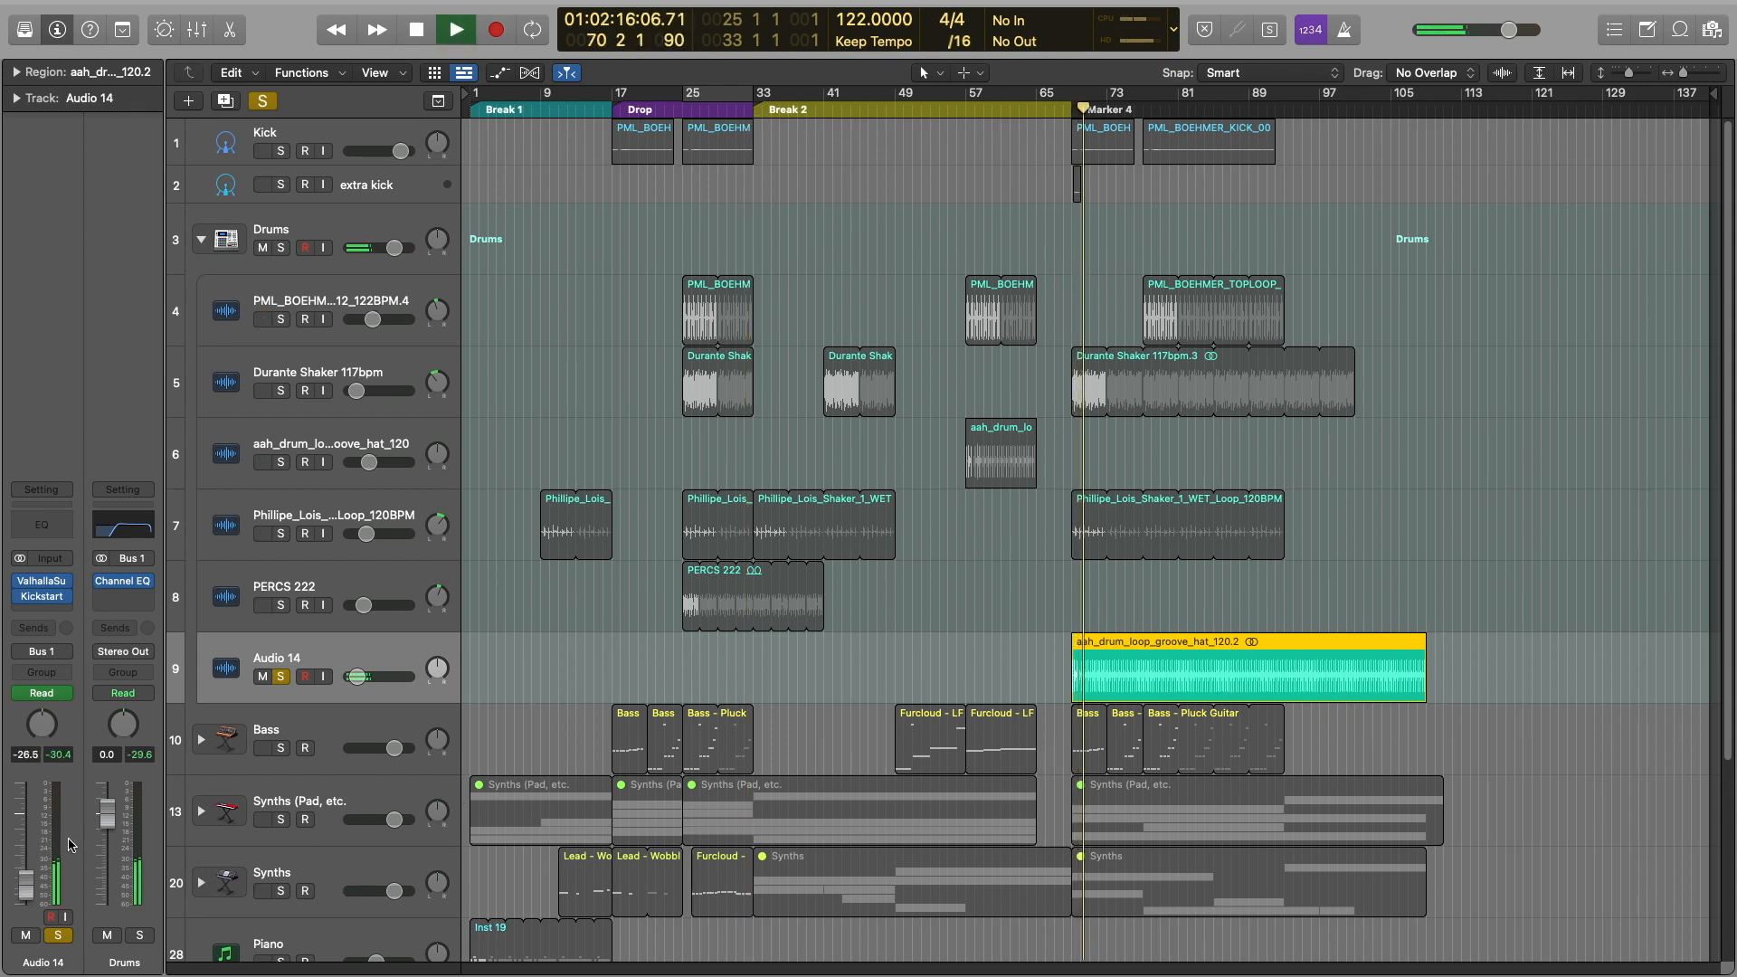
{"action": "key", "text": "space"}
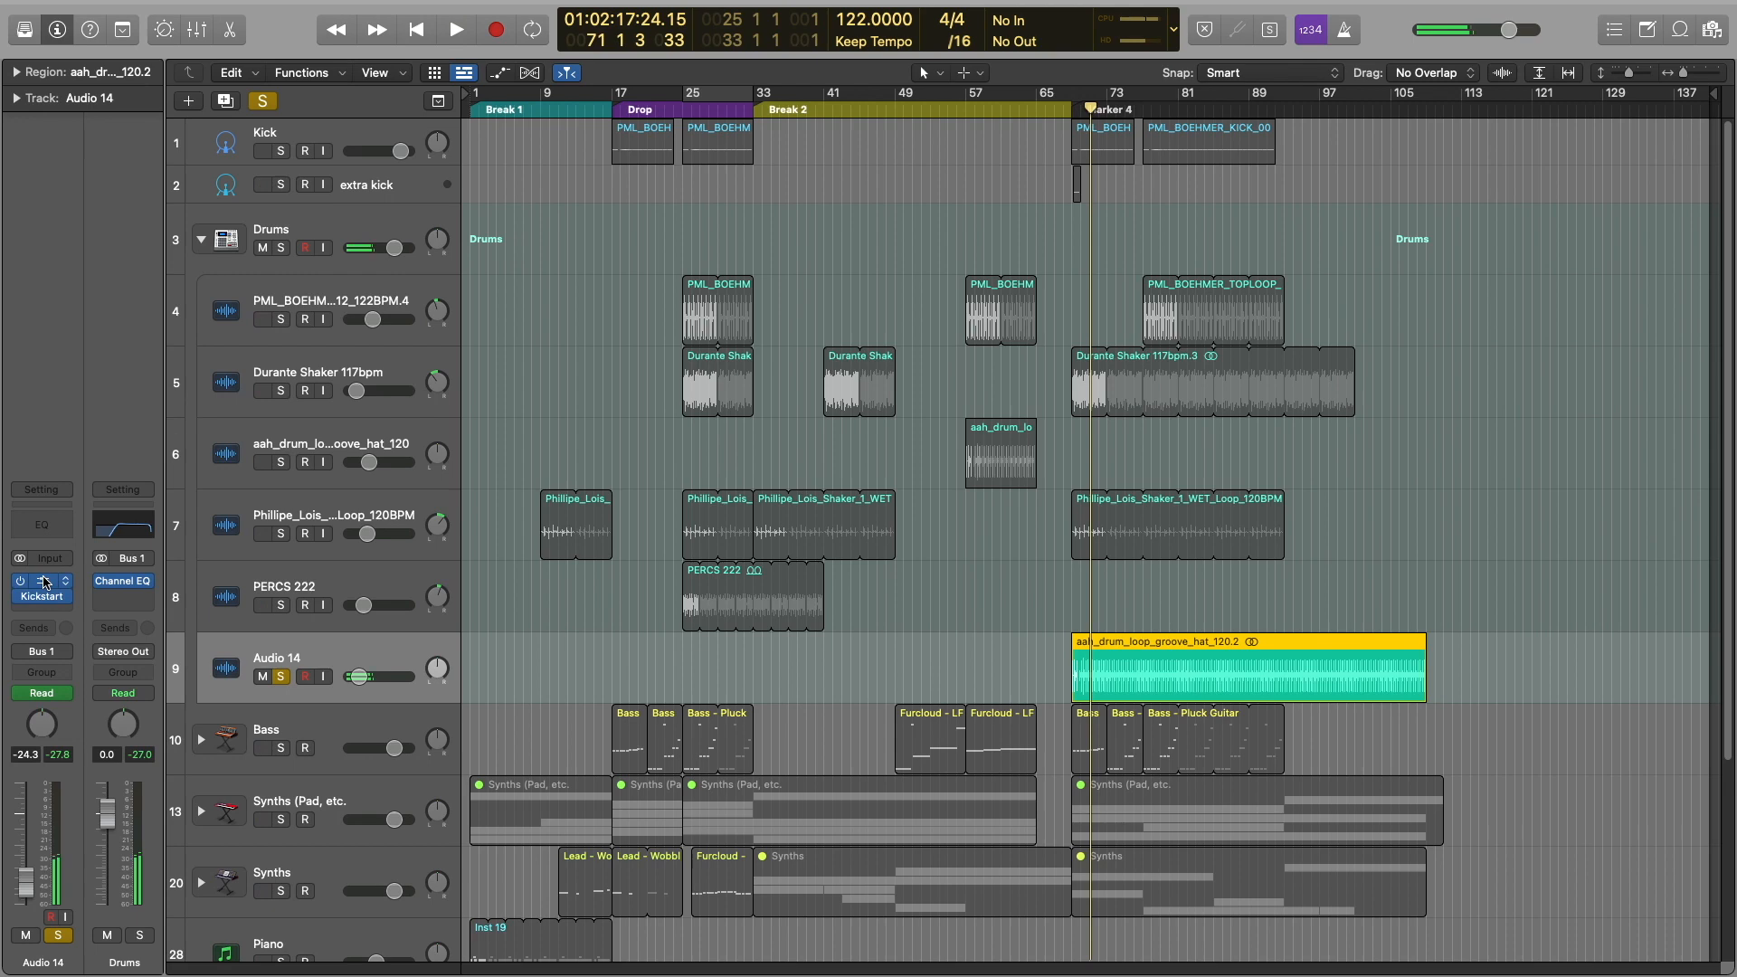
Check Audio 14's ValhallaSupermassive and Kickstart settings, leaving both plug-in windows closed and the solo cleared
{"action": "left_click", "coordinate": [43, 590]}
{"action": "left_click", "coordinate": [42, 596]}
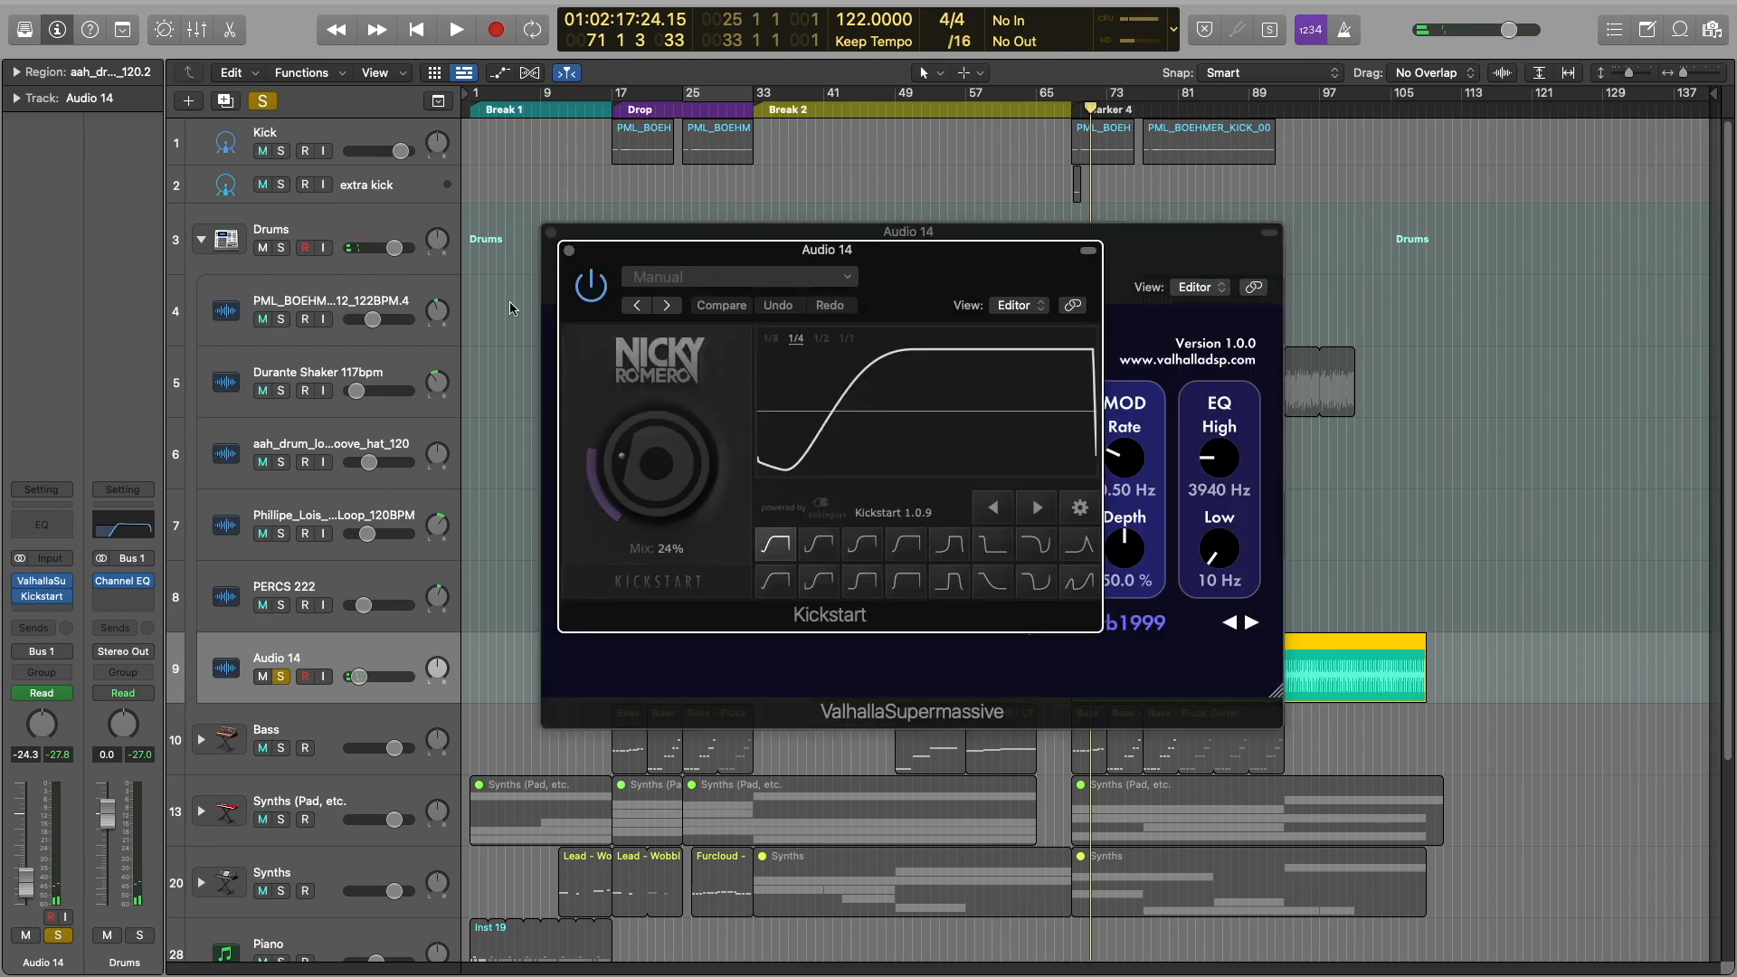
{"action": "left_click", "coordinate": [569, 250]}
{"action": "left_click", "coordinate": [550, 232]}
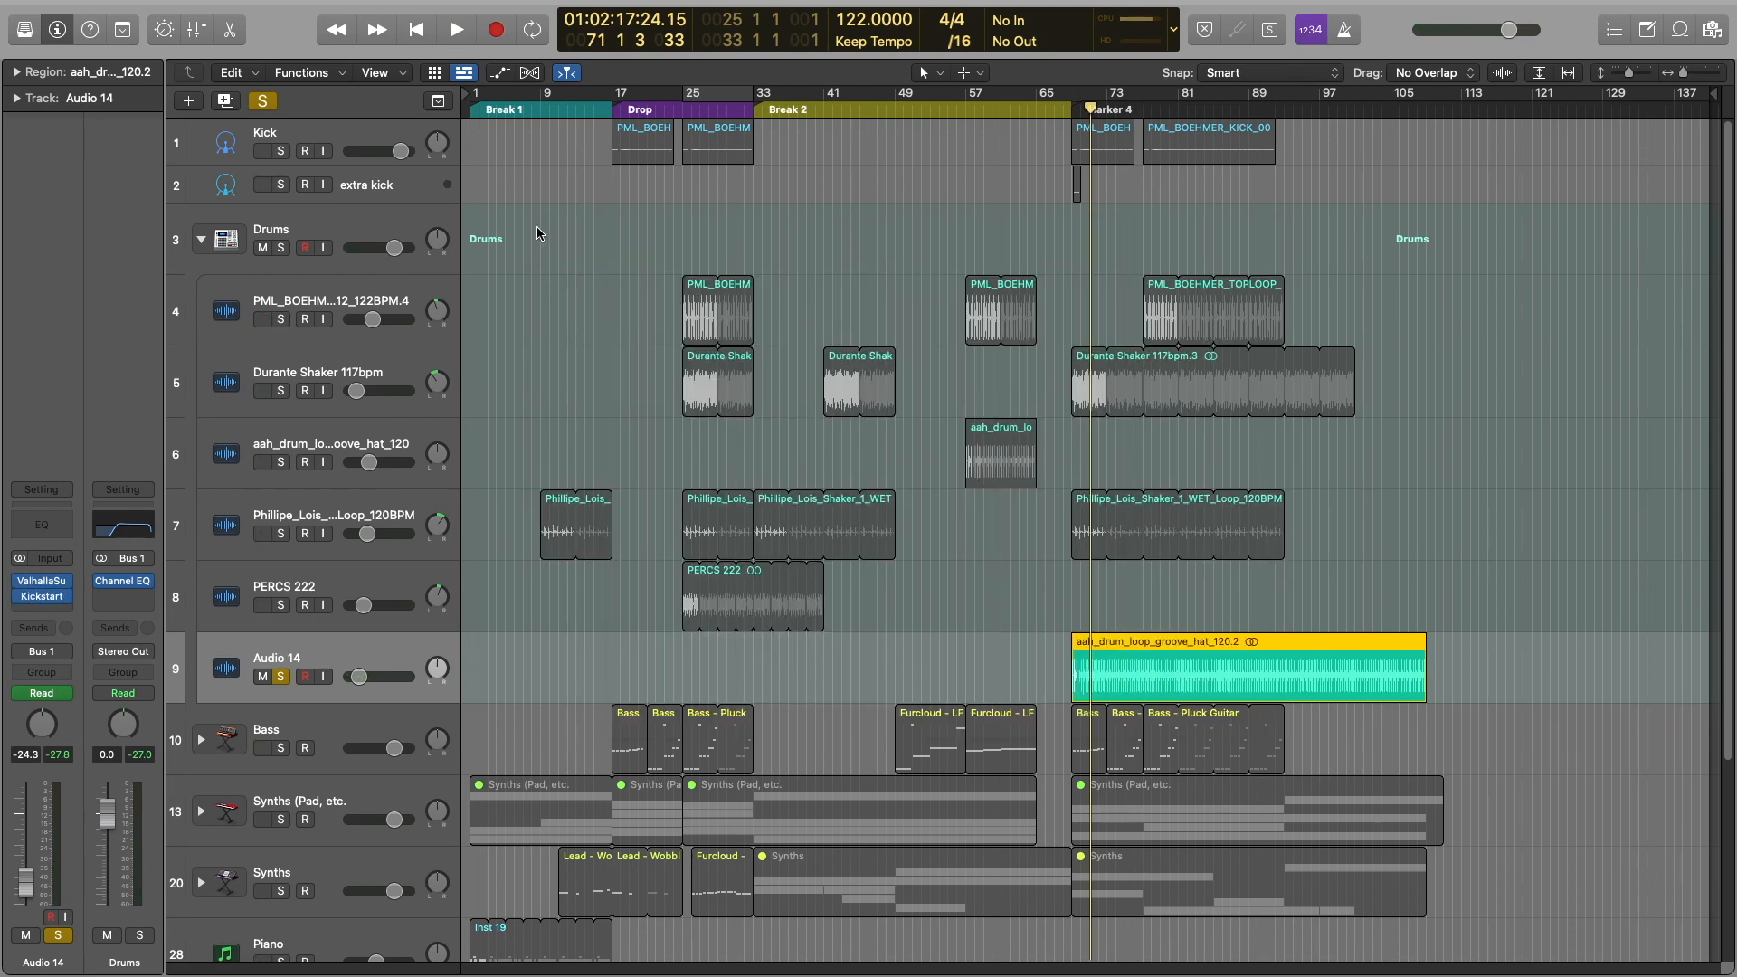
{"action": "left_click", "coordinate": [261, 103]}
Expand the Bass track stack to show its BASS and Break bass subtracks, leaving no regions selected
{"action": "scroll", "coordinate": [523, 584], "scroll_direction": "down", "scroll_amount": 6}
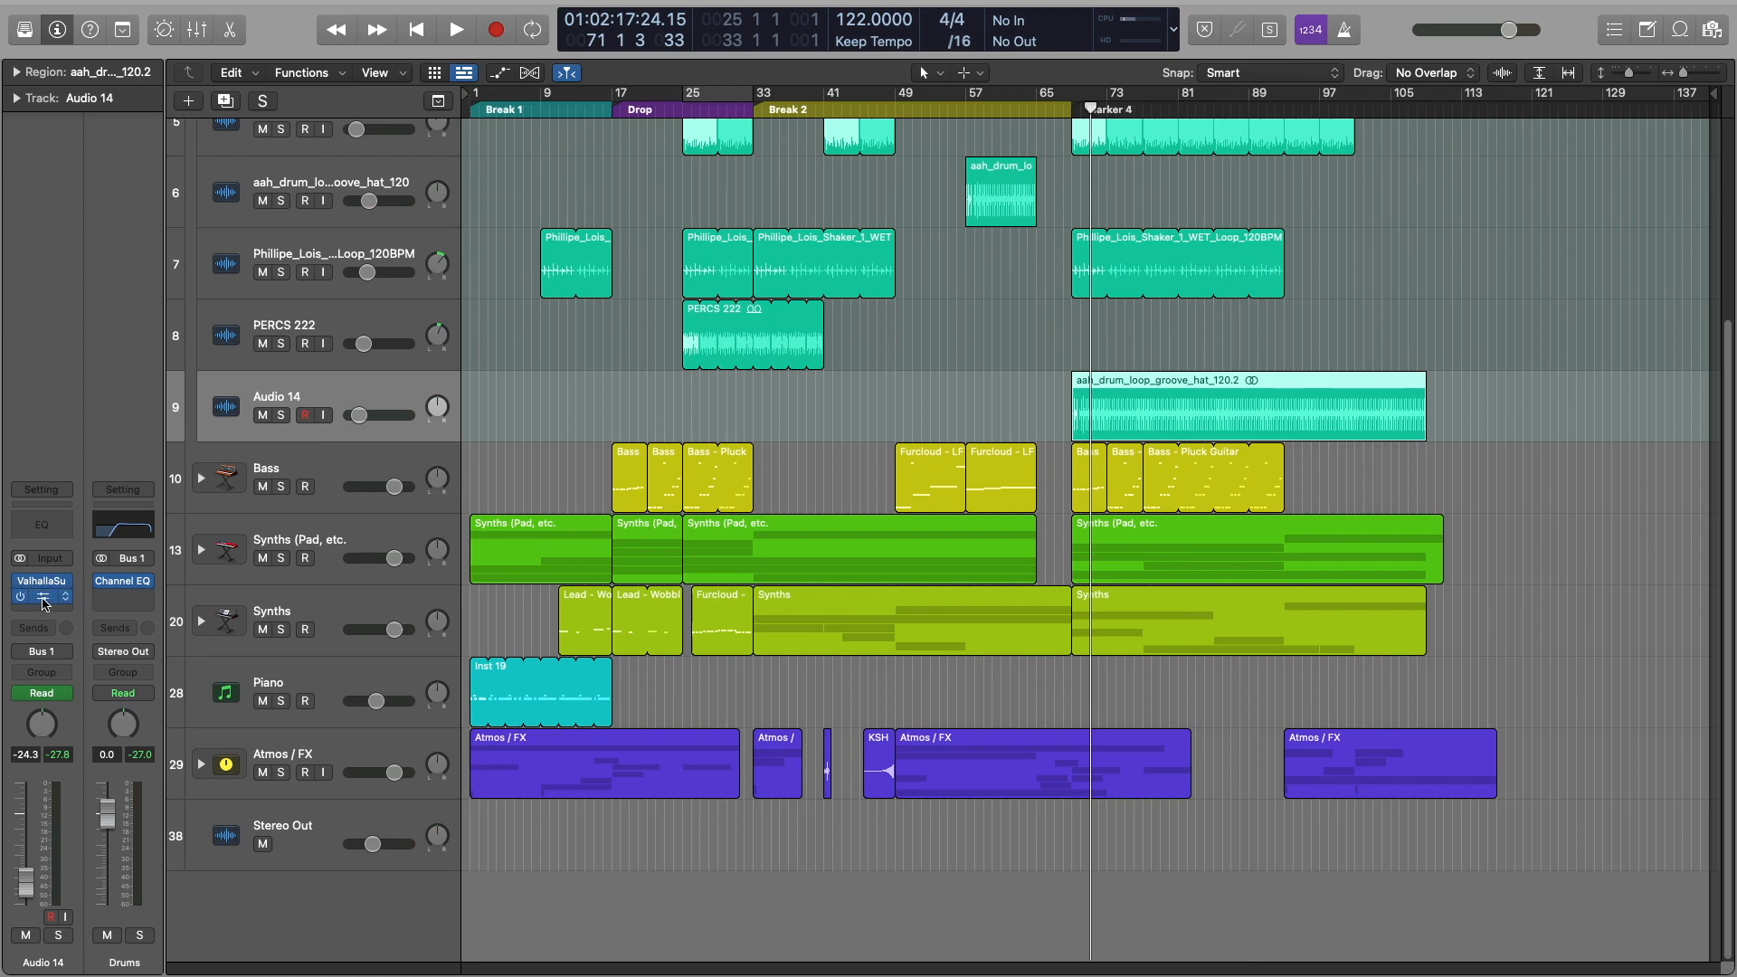
{"action": "left_click", "coordinate": [606, 408]}
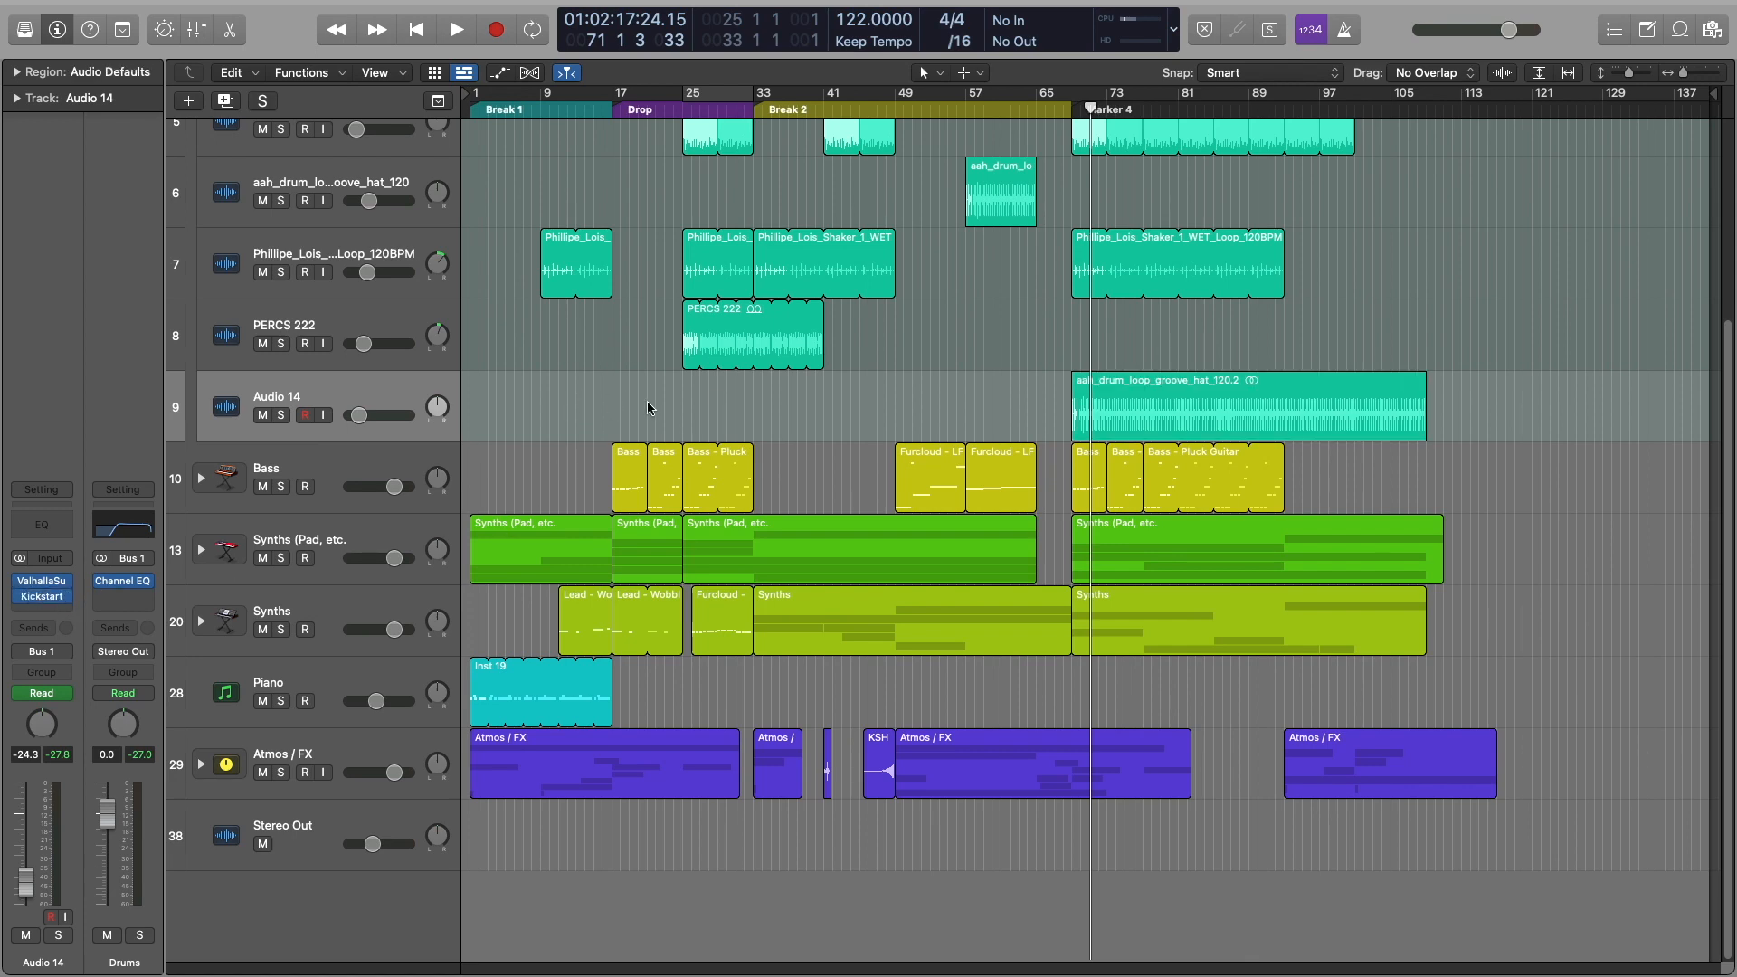
{"action": "left_click", "coordinate": [353, 480]}
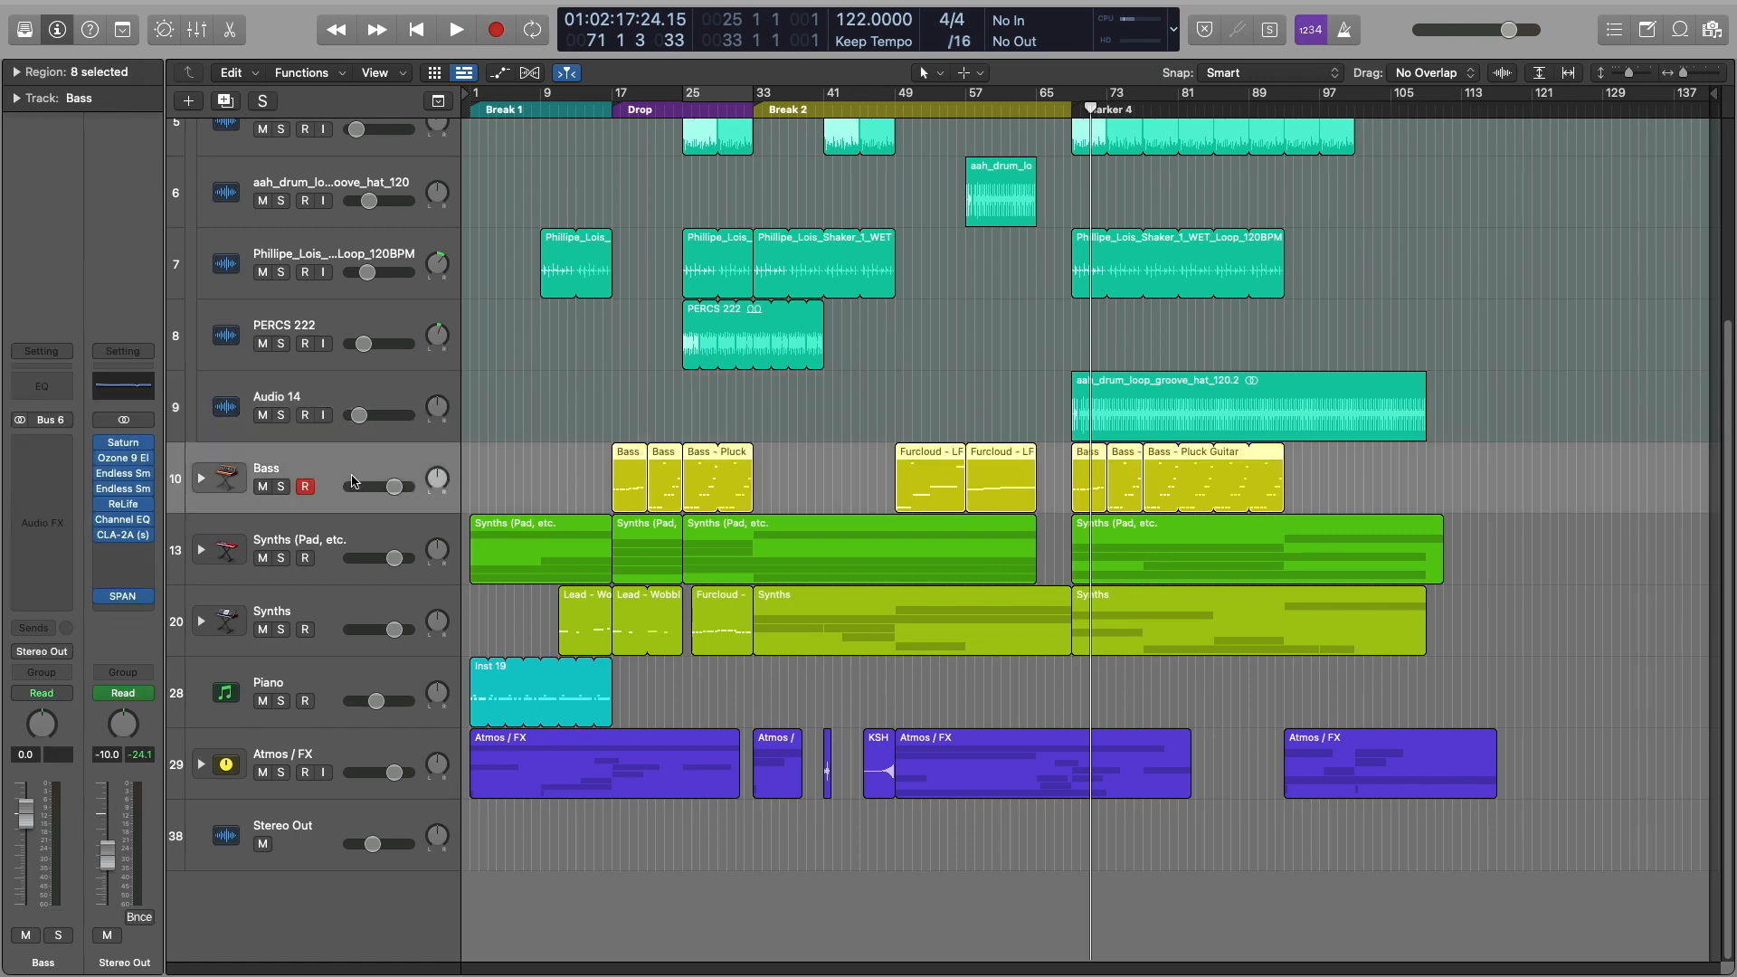
{"action": "left_click", "coordinate": [201, 480]}
{"action": "scroll", "coordinate": [672, 307], "scroll_direction": "down", "scroll_amount": 2}
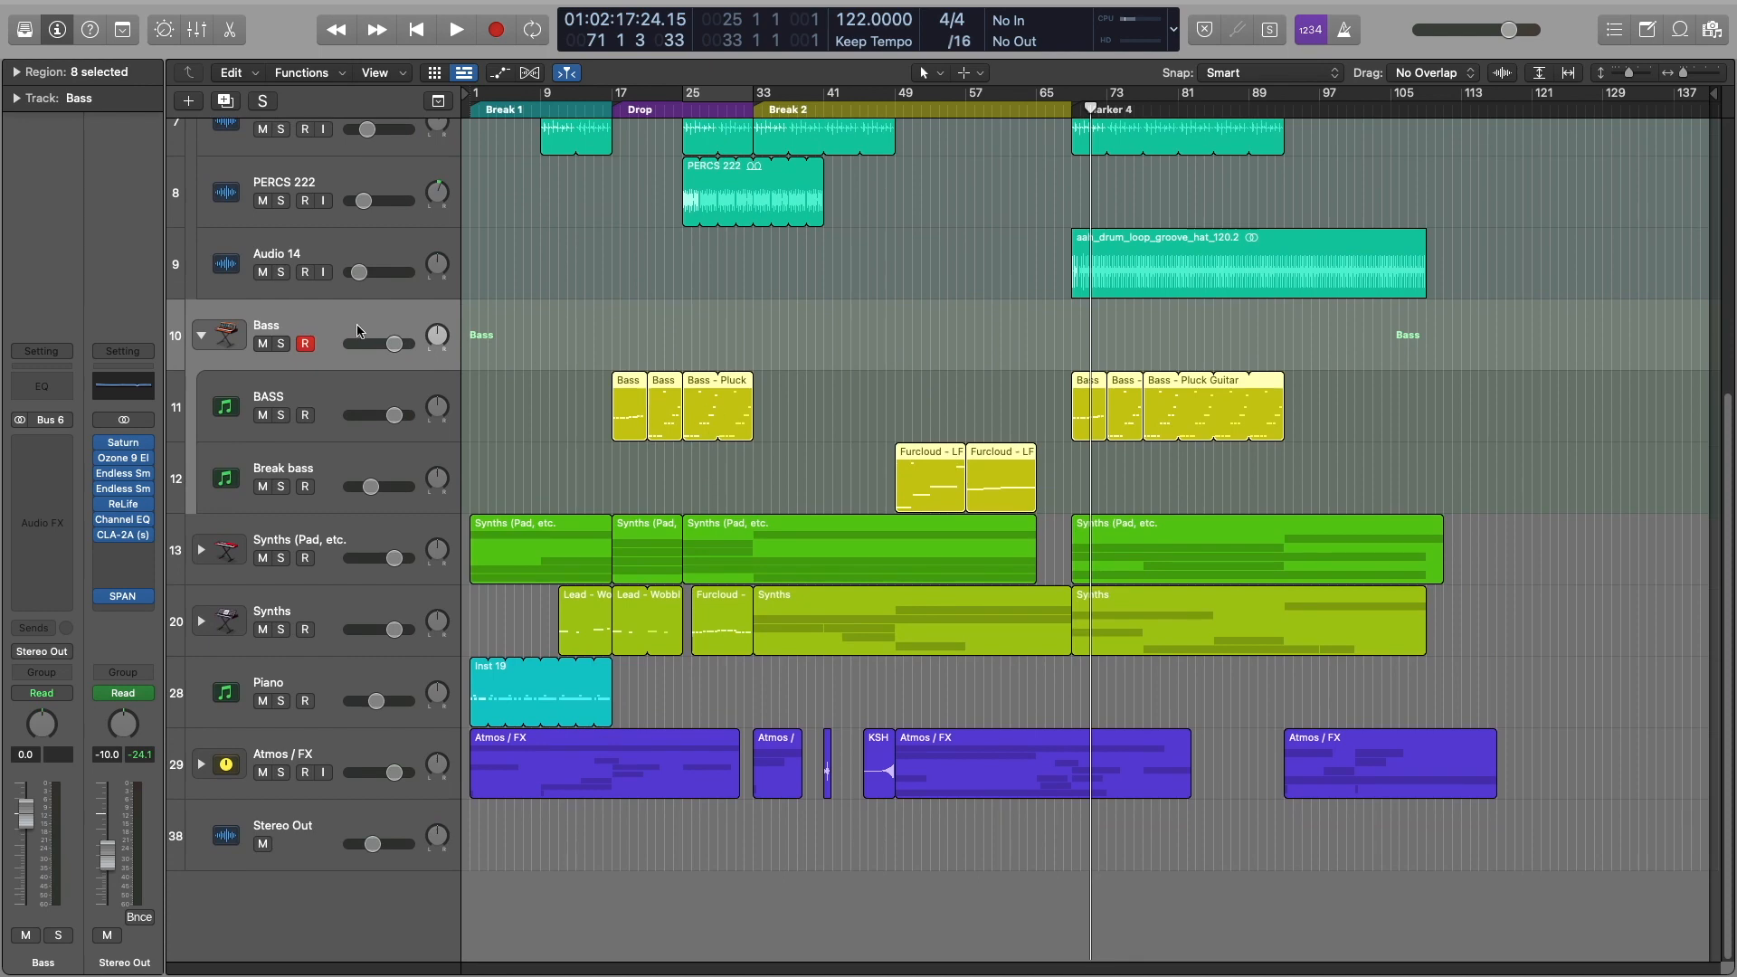
{"action": "left_click", "coordinate": [469, 274]}
Set a cycle range over the Drop from bar 17 to bar 33 and play it with the arrangement magnified around the bass regions
{"action": "left_click_drag", "start_coordinate": [614, 97], "coordinate": [752, 100]}
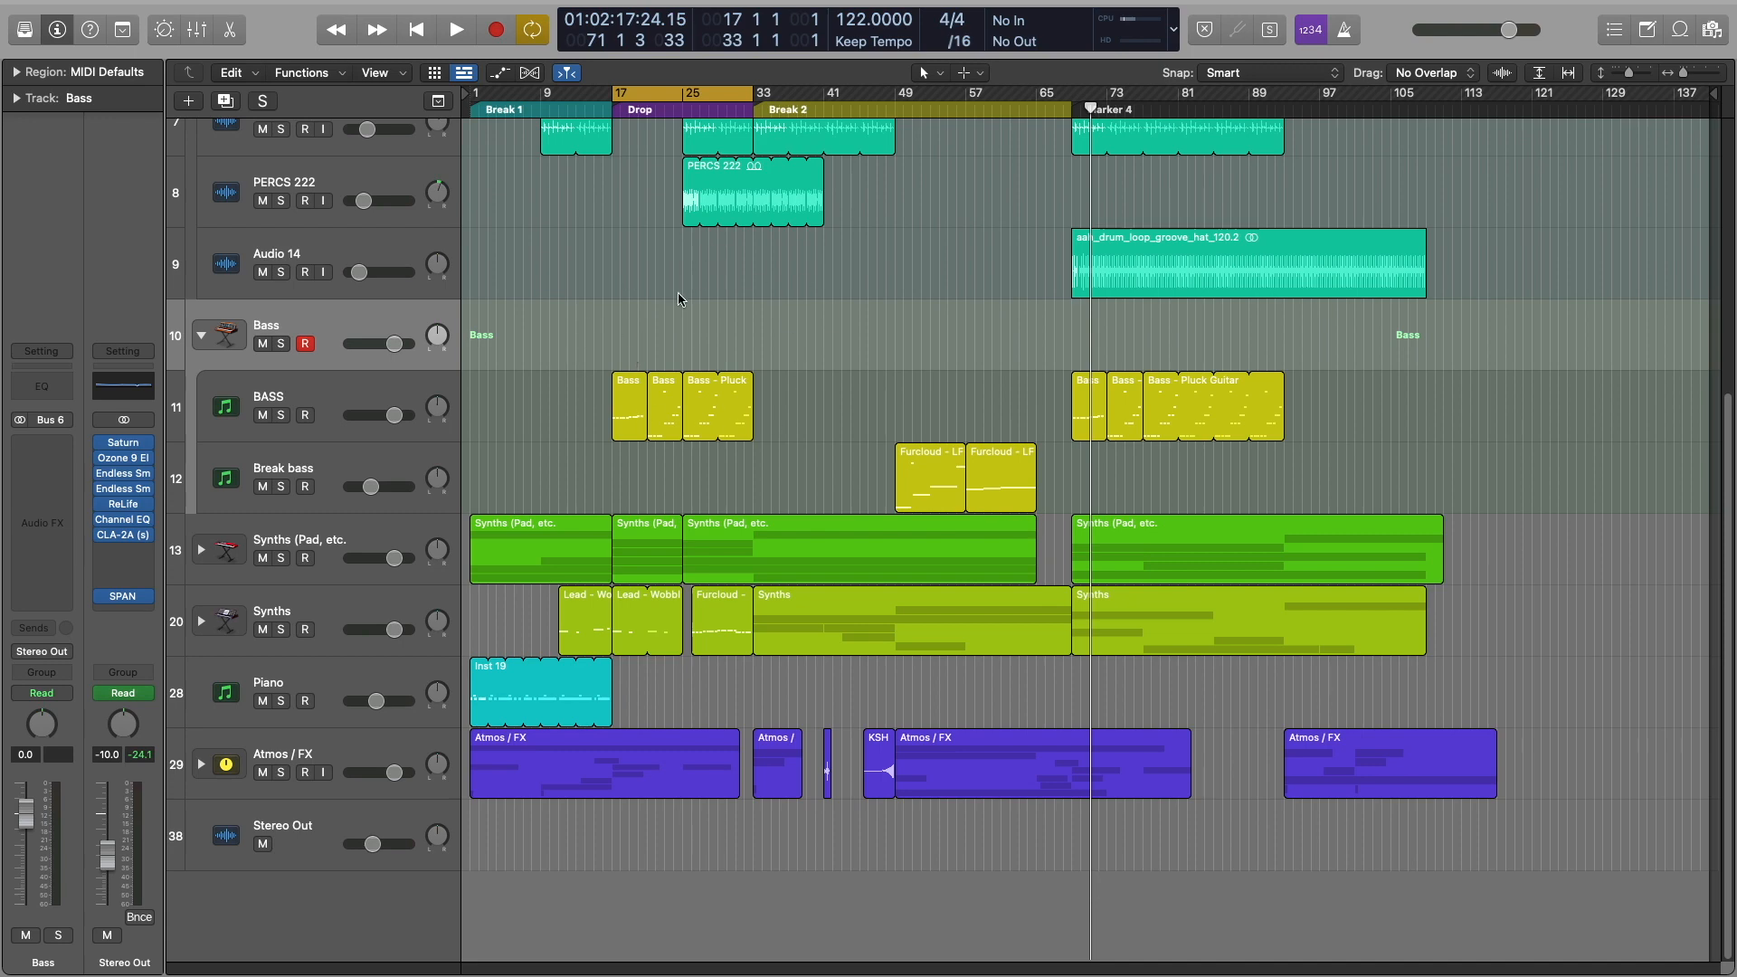
{"action": "key", "text": "space"}
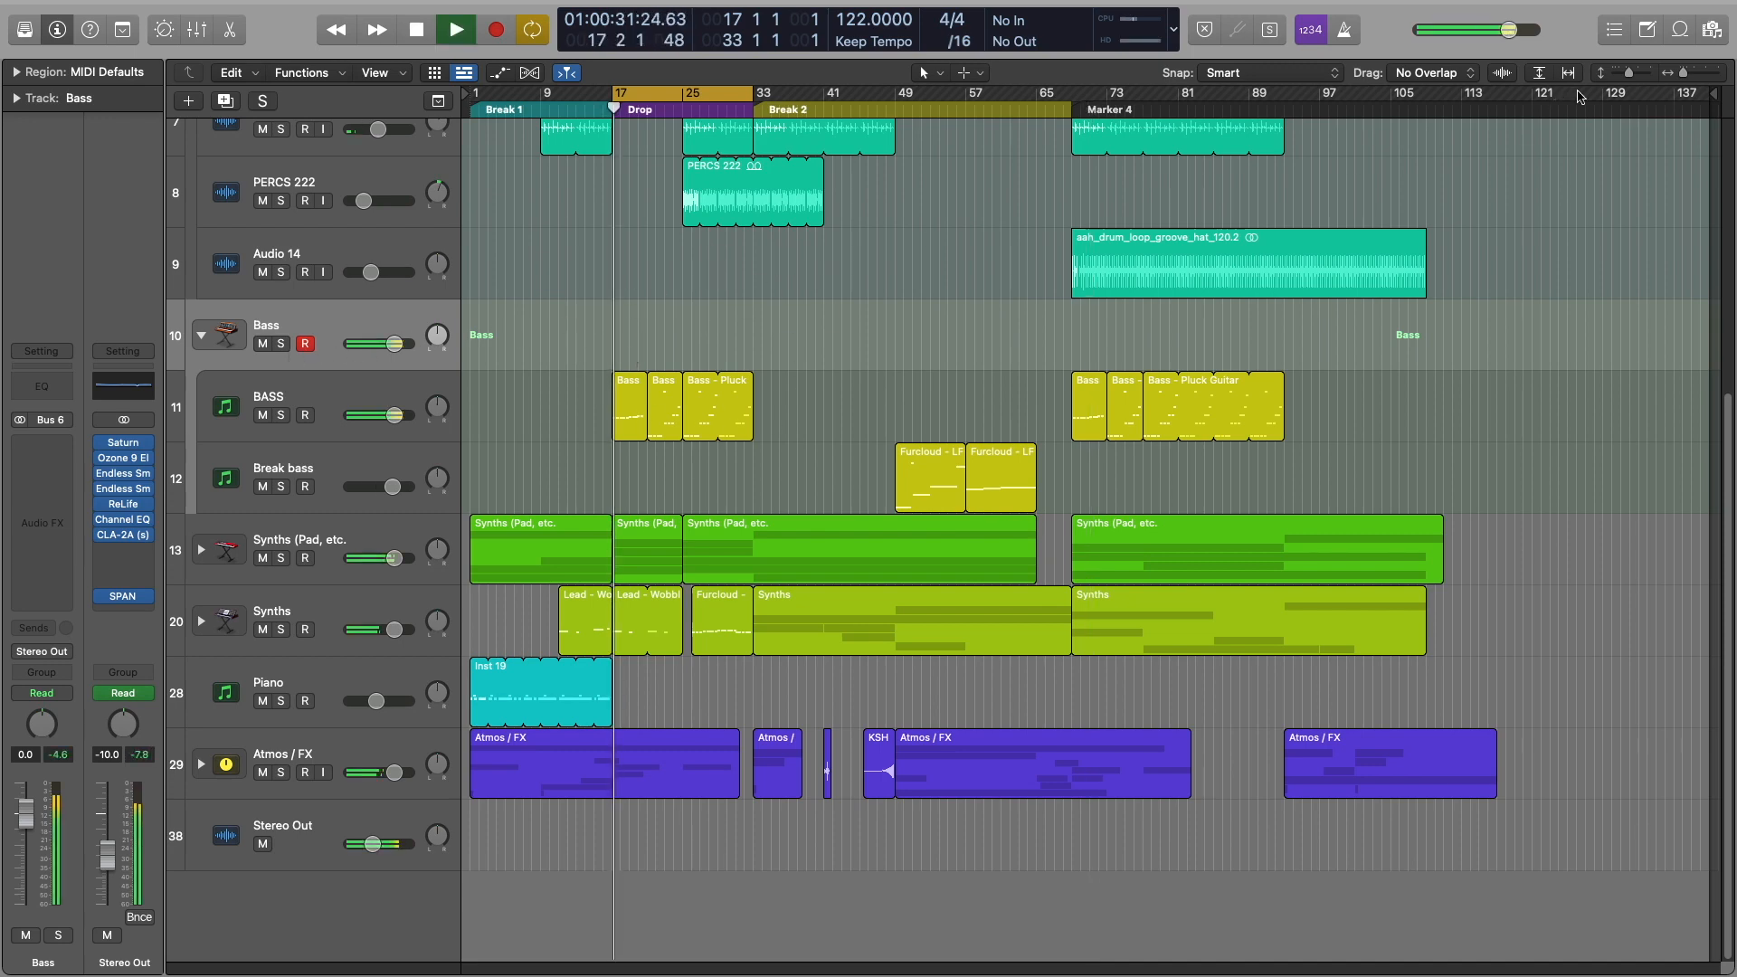
{"action": "left_click", "coordinate": [1701, 74]}
{"action": "left_click_drag", "start_coordinate": [1701, 74], "coordinate": [1690, 74]}
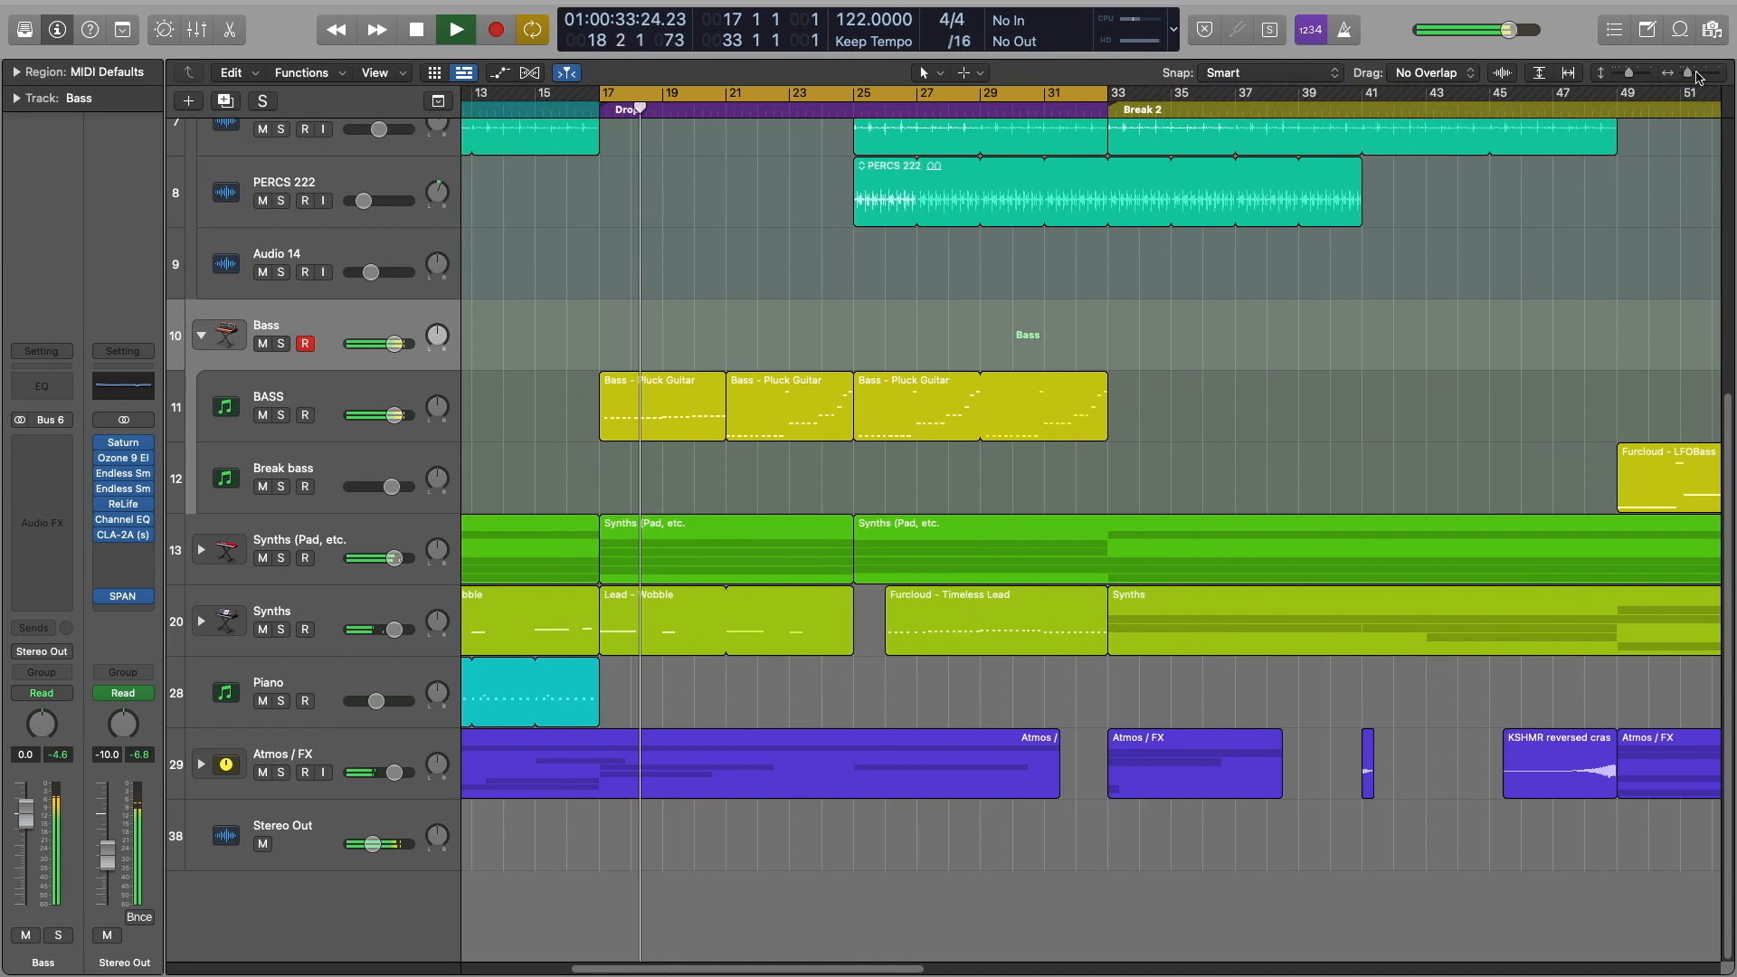
{"action": "scroll", "coordinate": [1195, 304], "scroll_direction": "left", "scroll_amount": 5}
{"action": "scroll", "coordinate": [1173, 314], "scroll_direction": "left", "scroll_amount": 2}
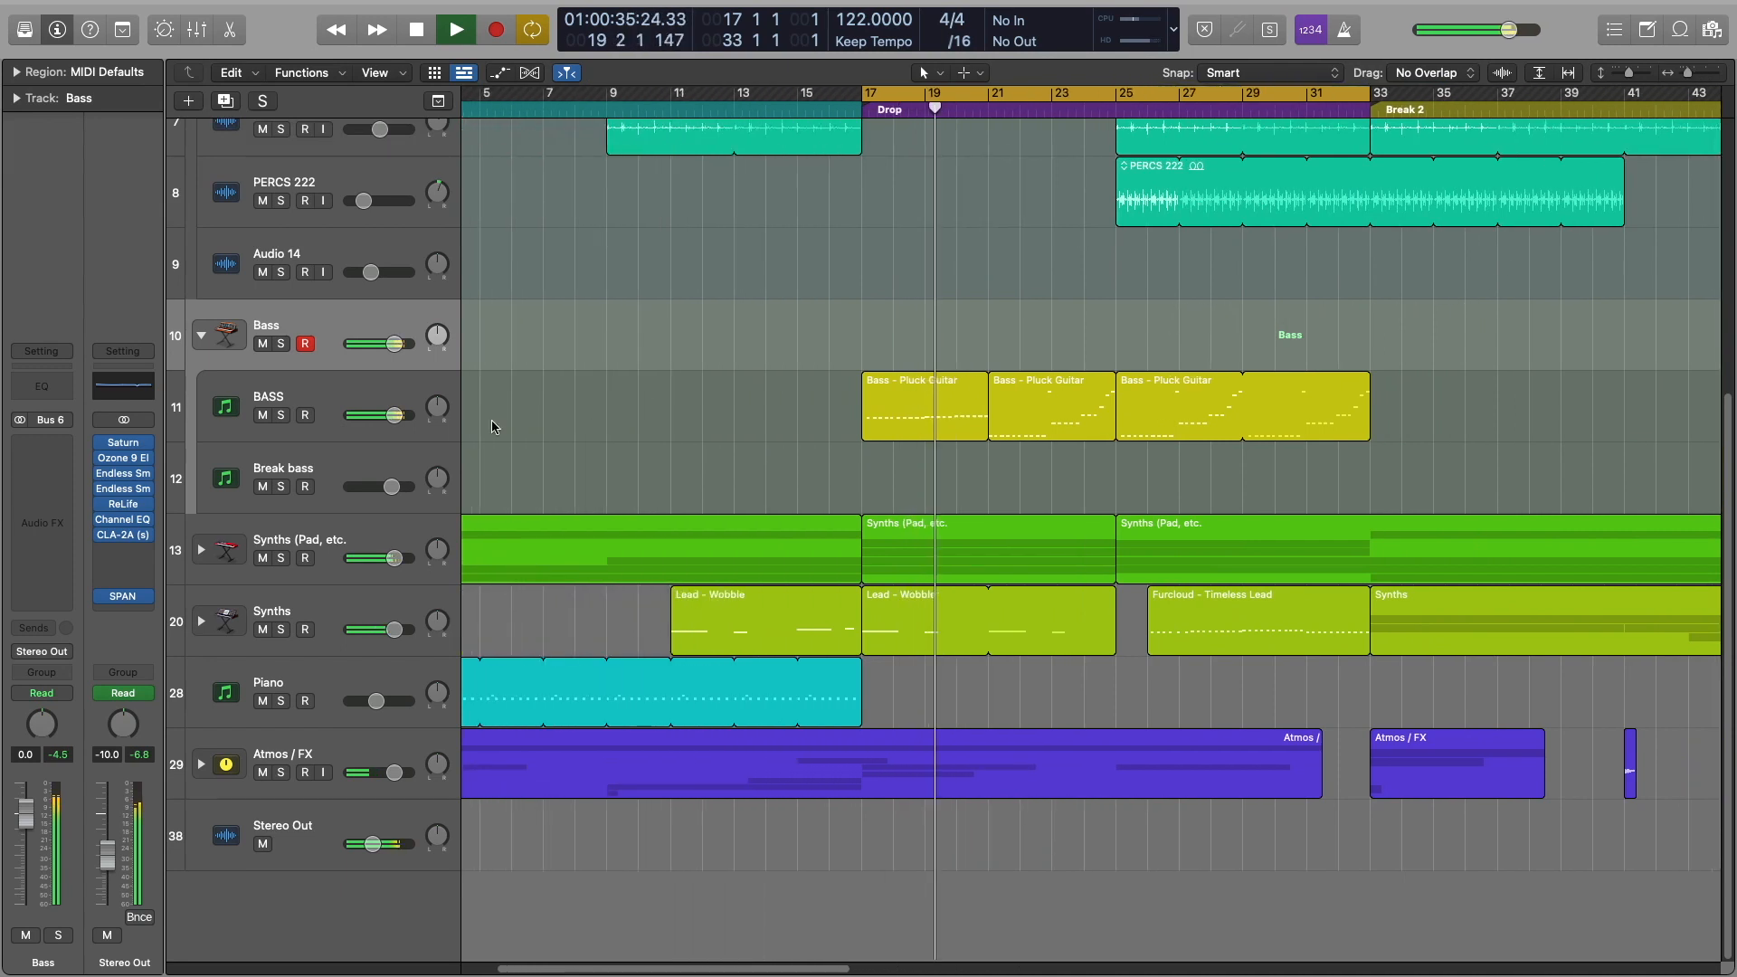
Listen to the BASS track soloed and within the full mix, leaving the solo cleared and playback stopped
{"action": "left_click", "coordinate": [271, 403]}
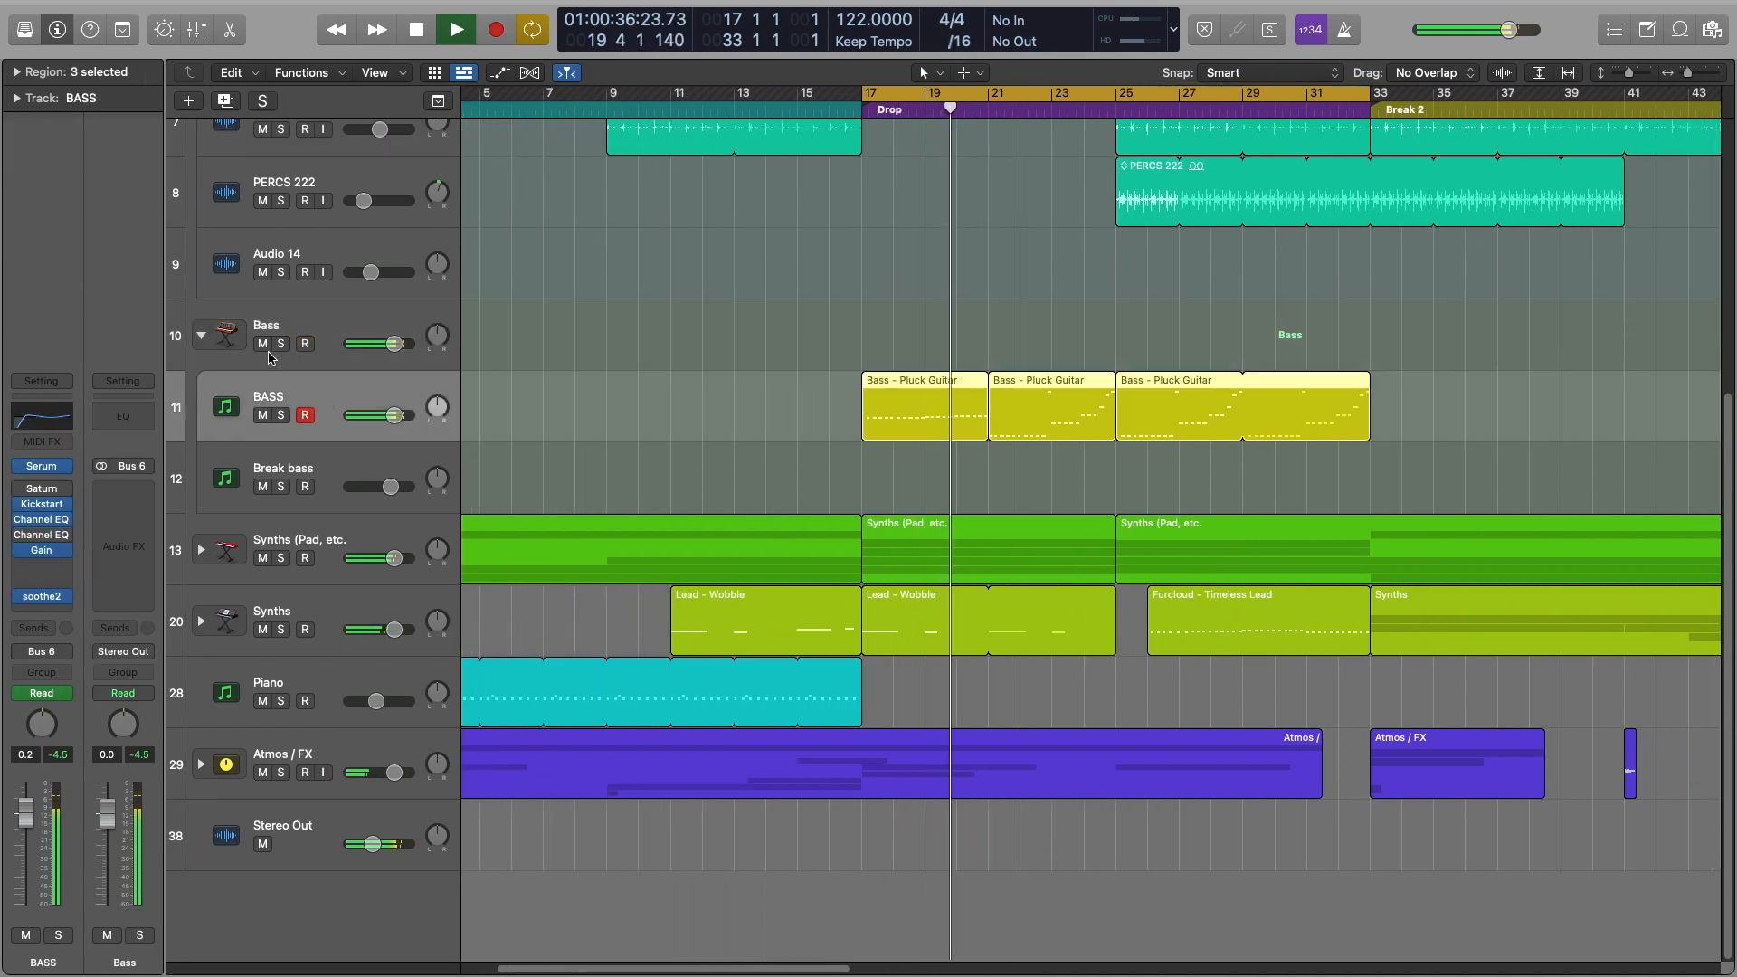
{"action": "left_click", "coordinate": [280, 415]}
{"action": "left_click", "coordinate": [280, 416]}
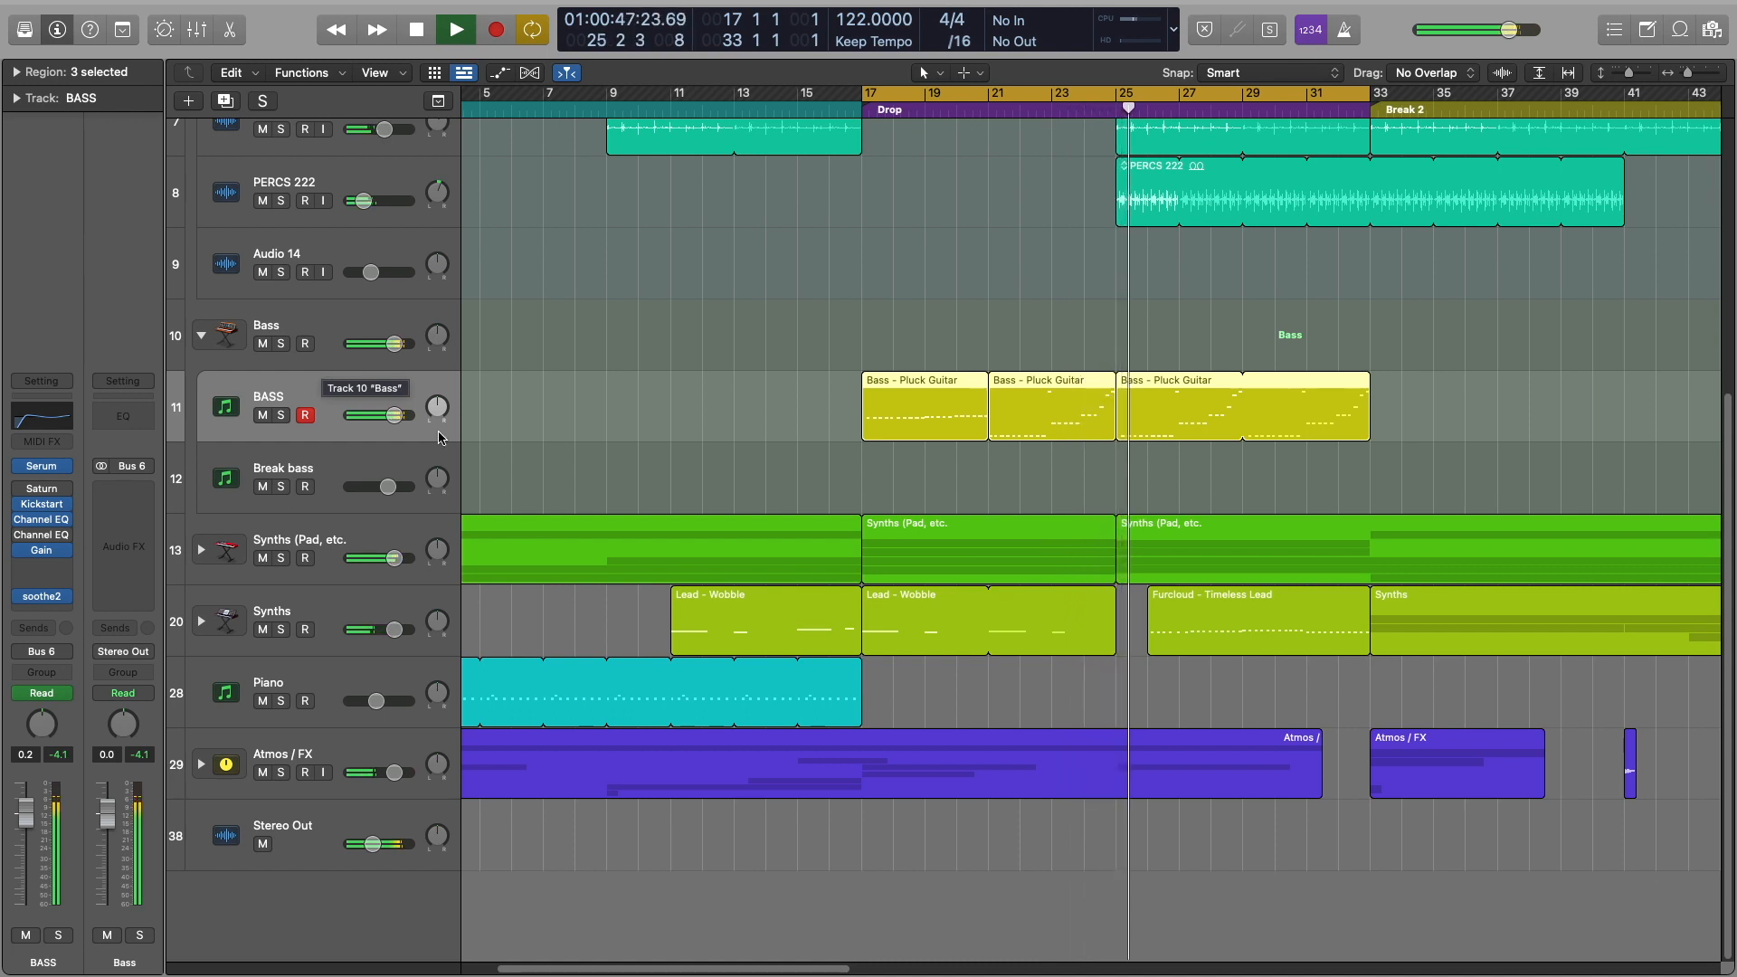
{"action": "left_click", "coordinate": [1175, 456]}
{"action": "key", "text": "space"}
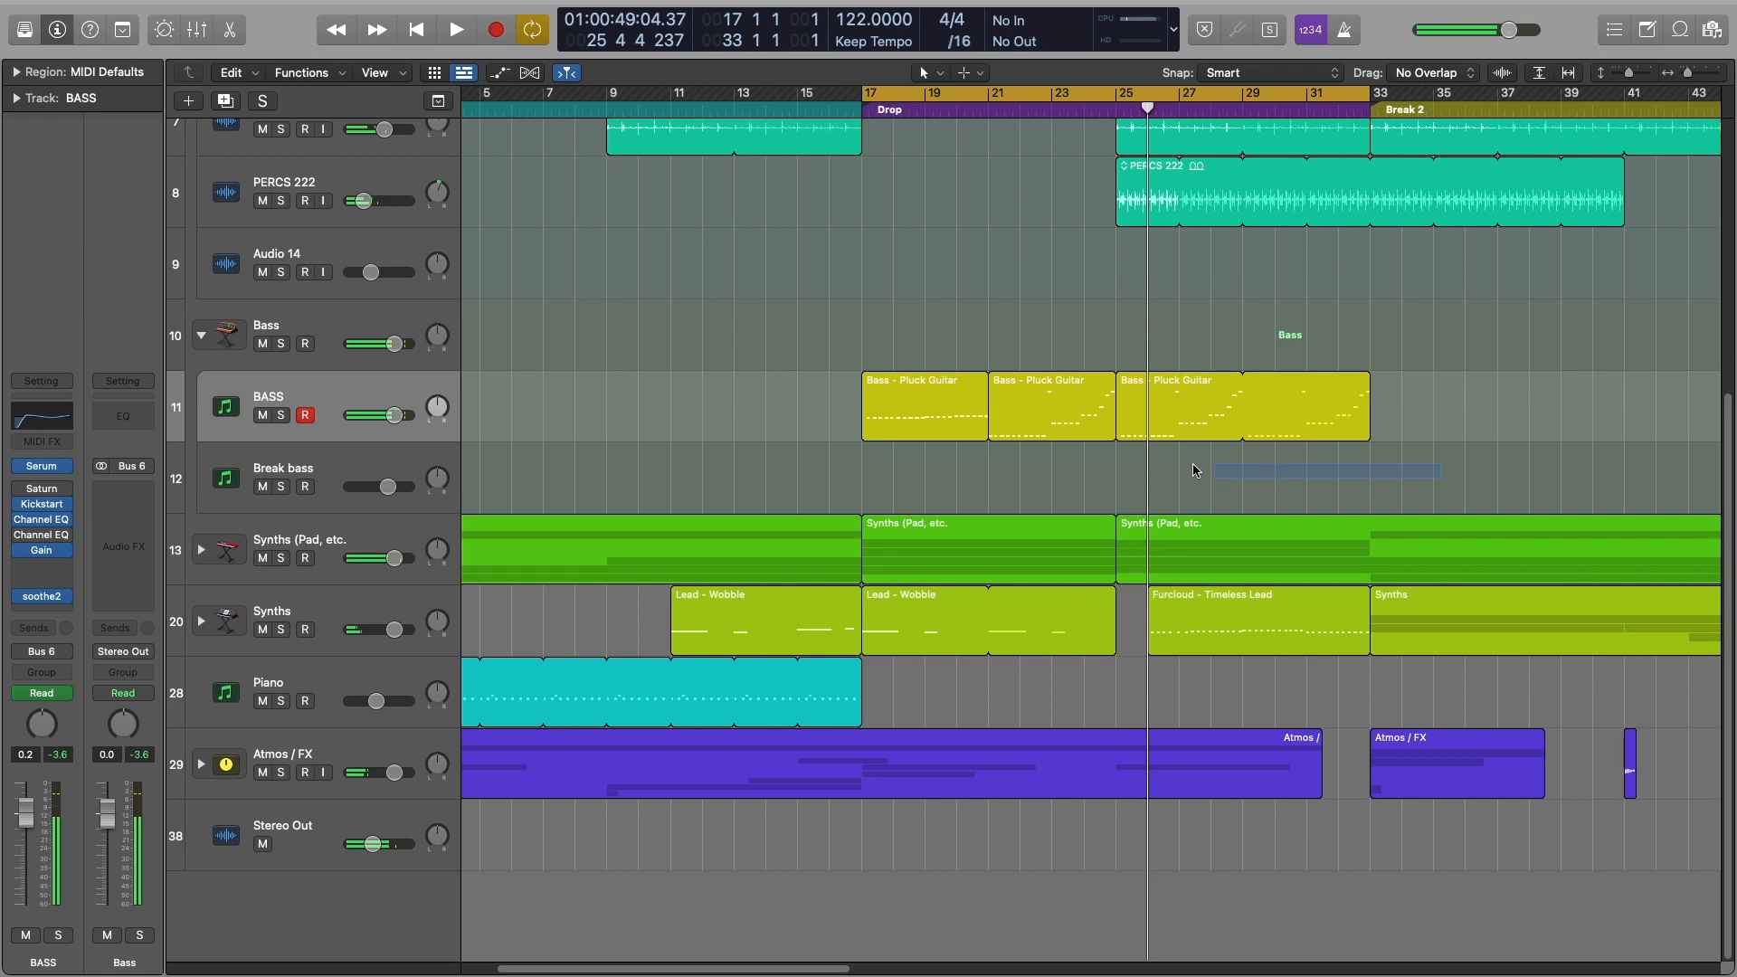
Join the BASS track's Pluck Guitar regions between bars 17 and 33 into one region and open it in the Piano Roll
{"action": "left_click_drag", "start_coordinate": [1217, 468], "coordinate": [919, 412]}
{"action": "right_click", "coordinate": [922, 408]}
{"action": "left_click", "coordinate": [991, 436]}
{"action": "double_click", "coordinate": [932, 425]}
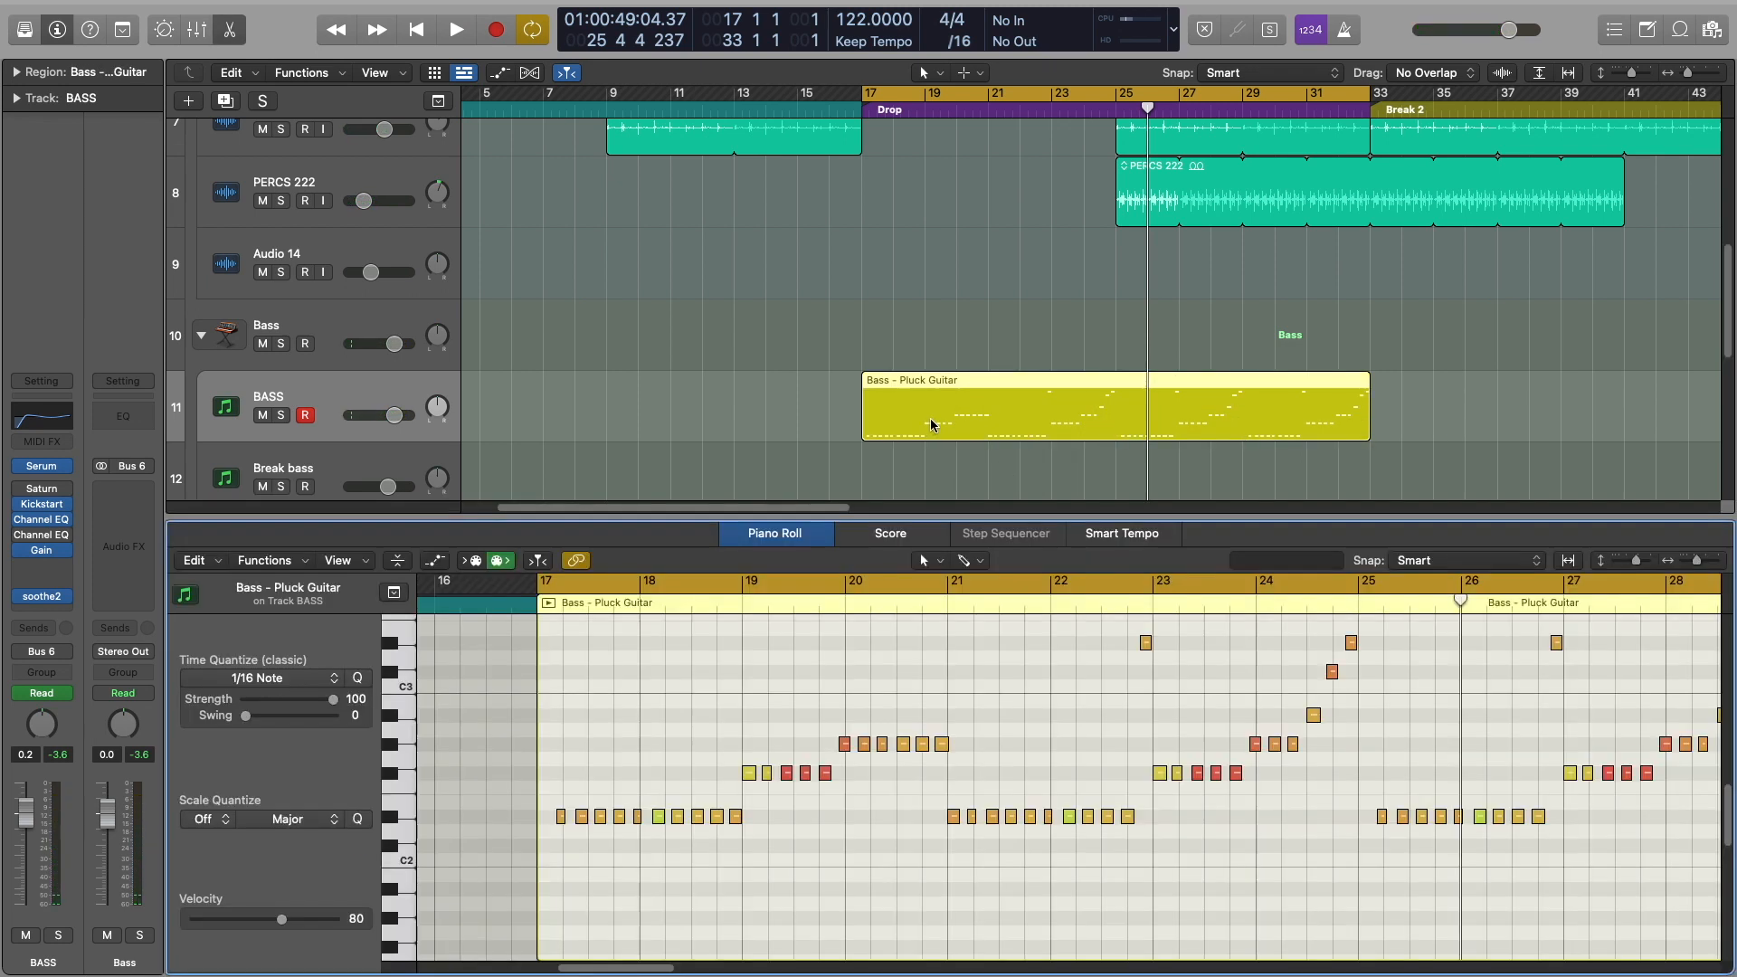
Play the BASS track soloed from bar 17 to about bar 25 while viewing its notes in the Piano Roll
{"action": "key", "text": "space"}
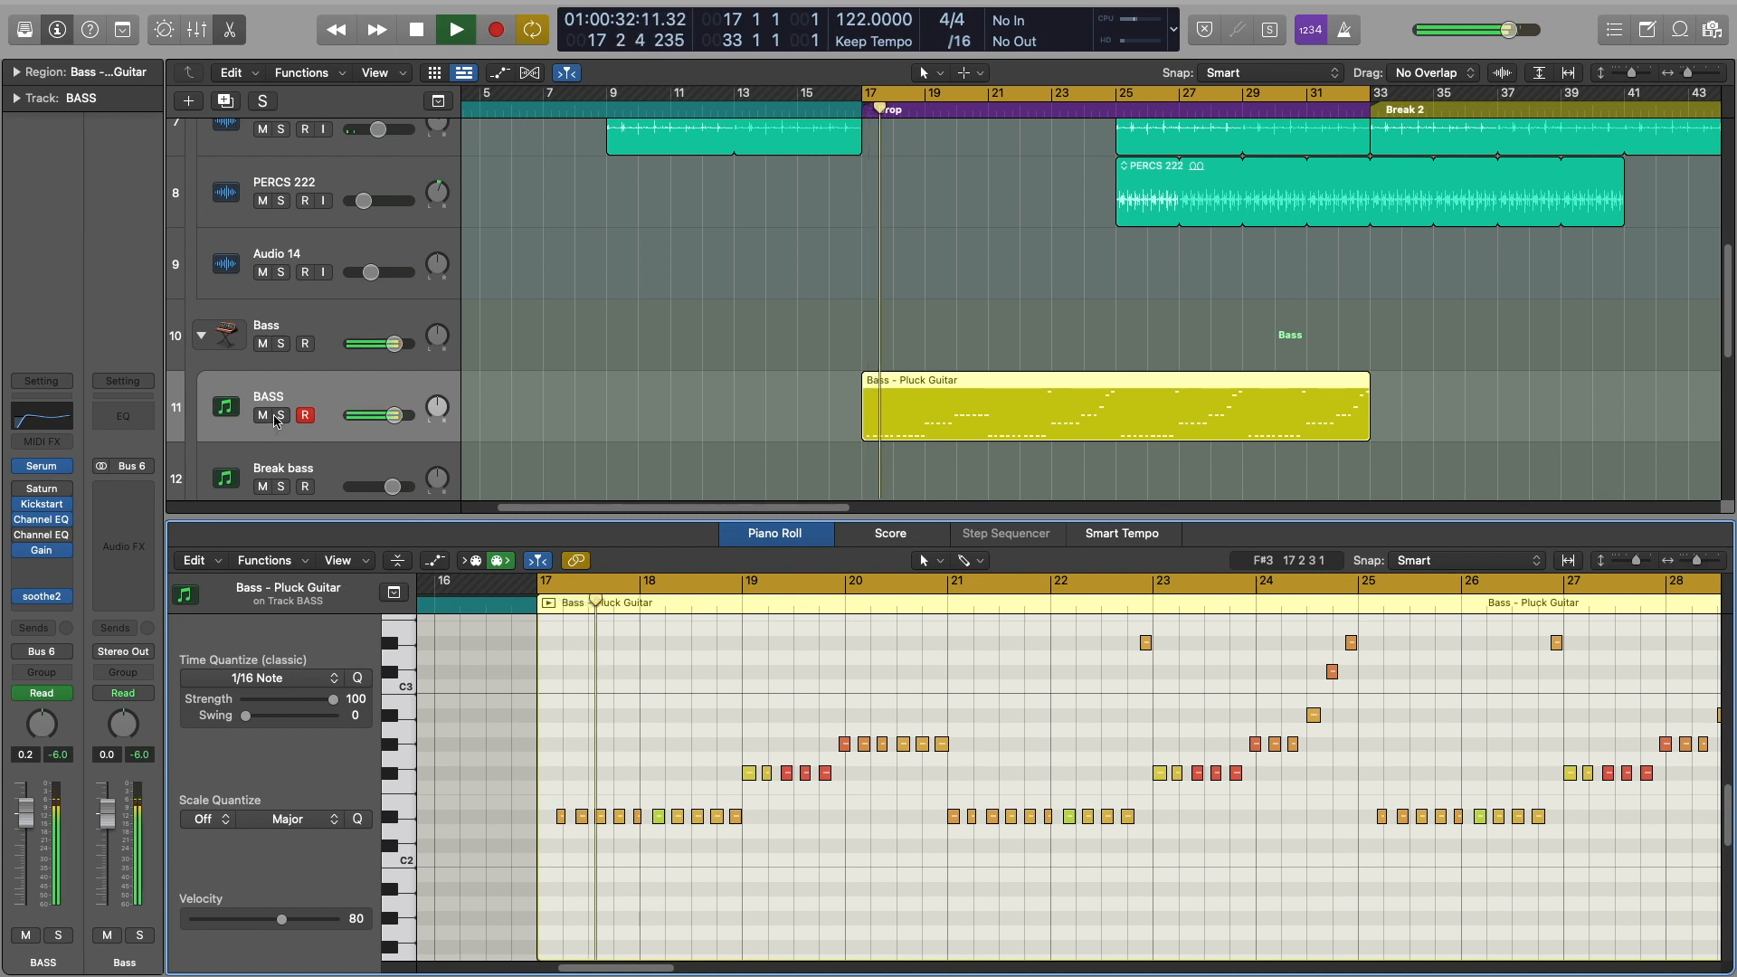
{"action": "key", "text": "s"}
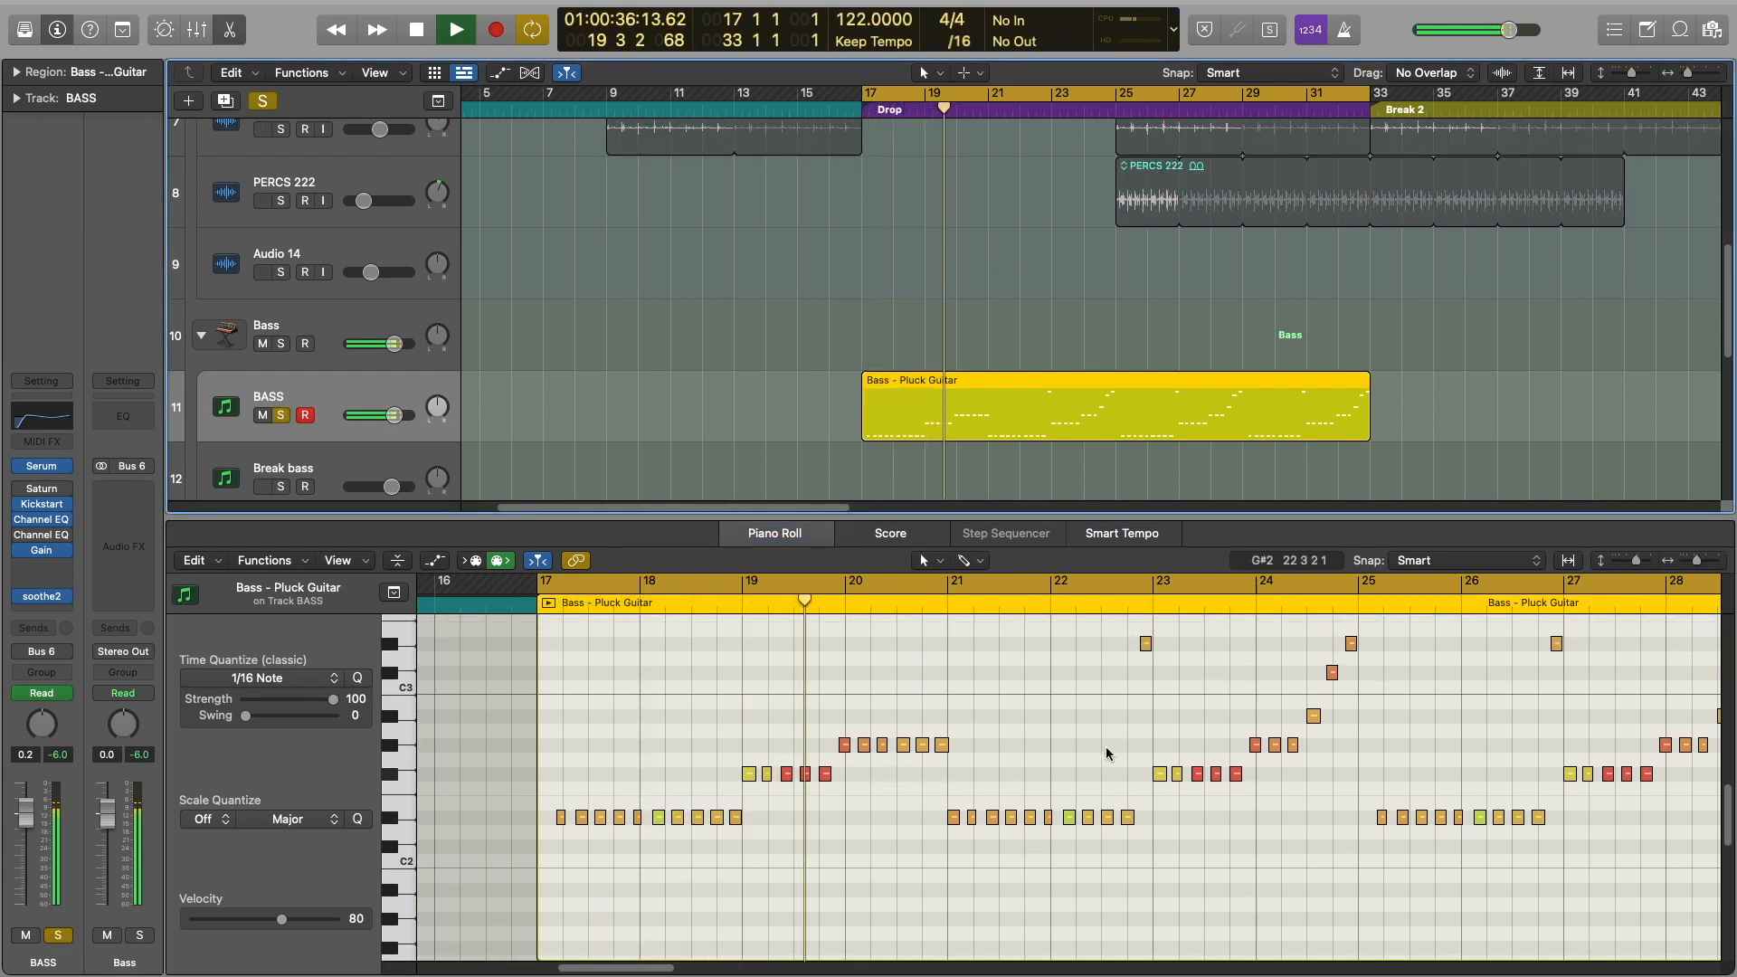
{"action": "scroll", "coordinate": [1104, 760], "scroll_direction": "up", "scroll_amount": 2}
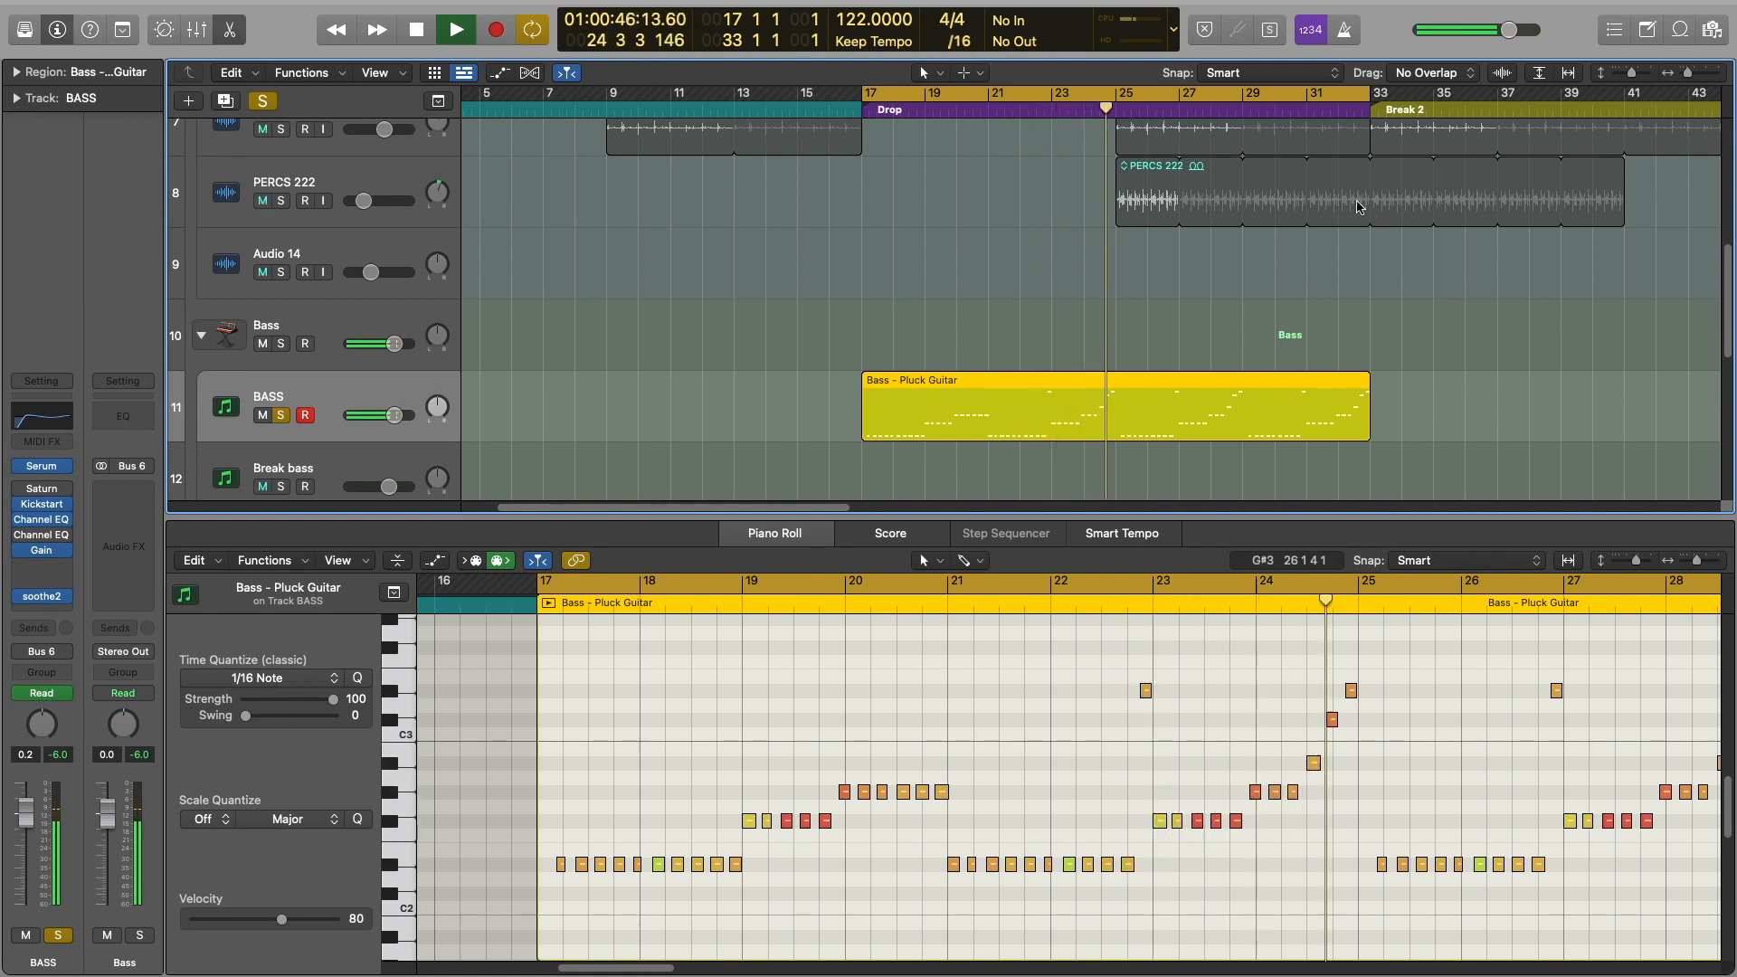
{"action": "key", "text": "space"}
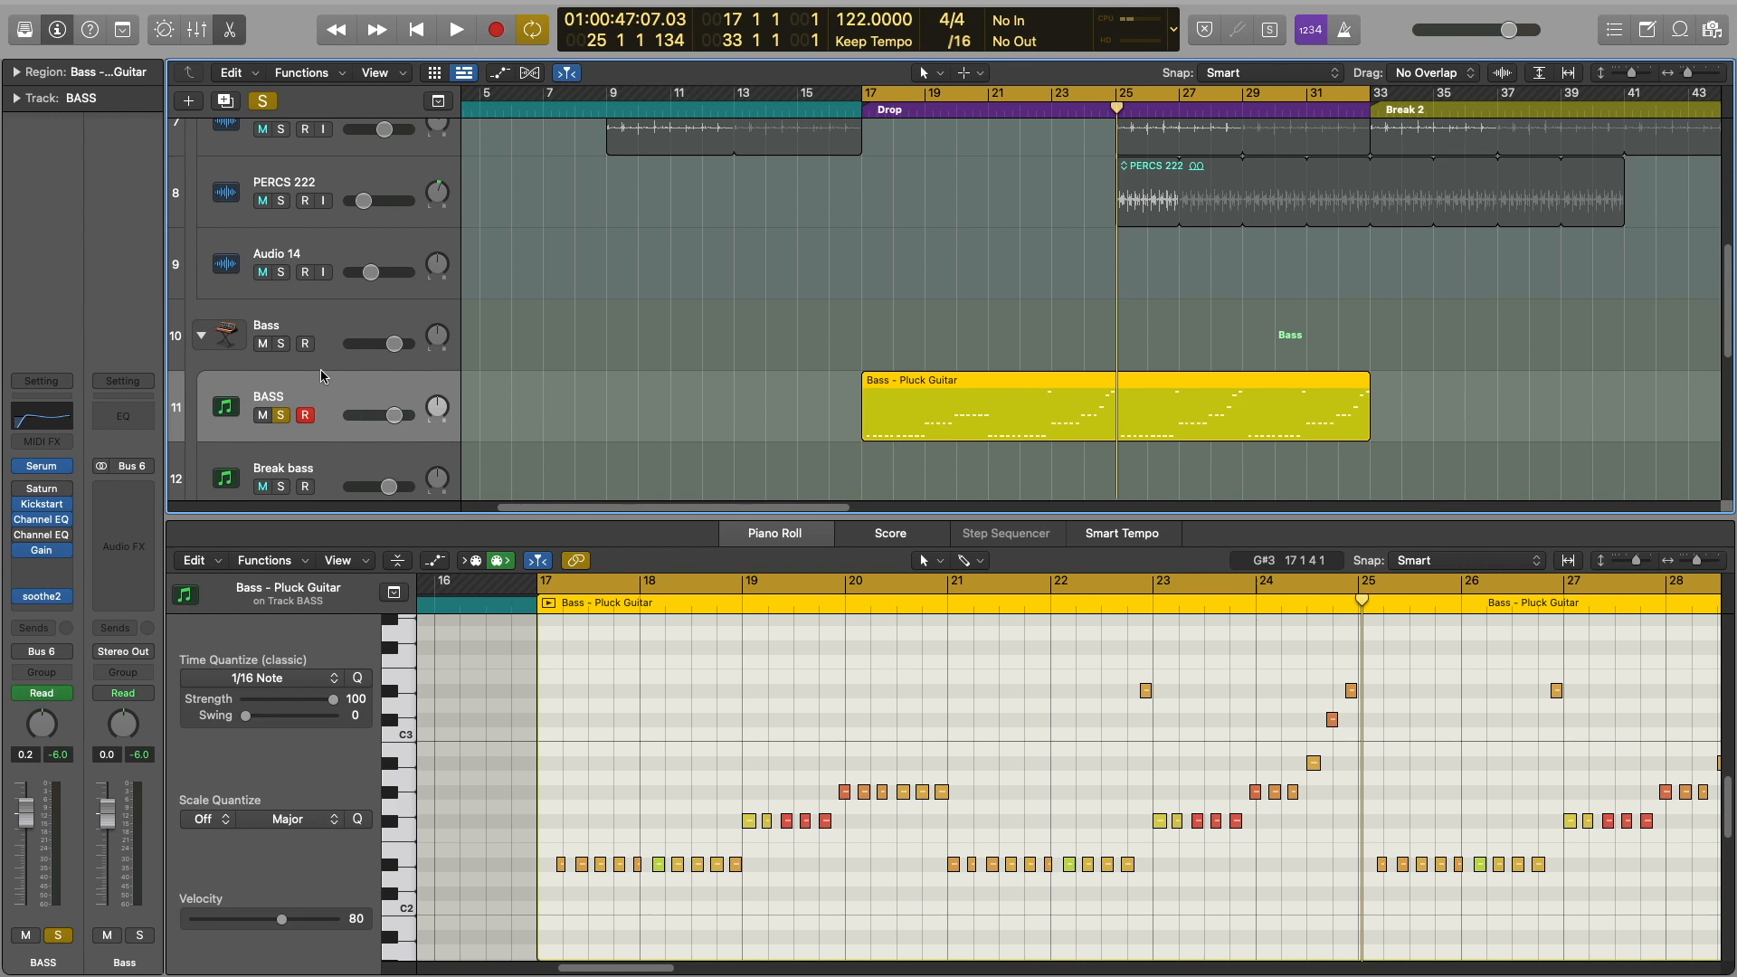
Open the BASS track's Serum instrument and look through its FX, Matrix and Global pages, returning to the OSC page
{"action": "mouse_move", "coordinate": [68, 497]}
{"action": "scroll", "coordinate": [1190, 772], "scroll_direction": "up", "scroll_amount": 1}
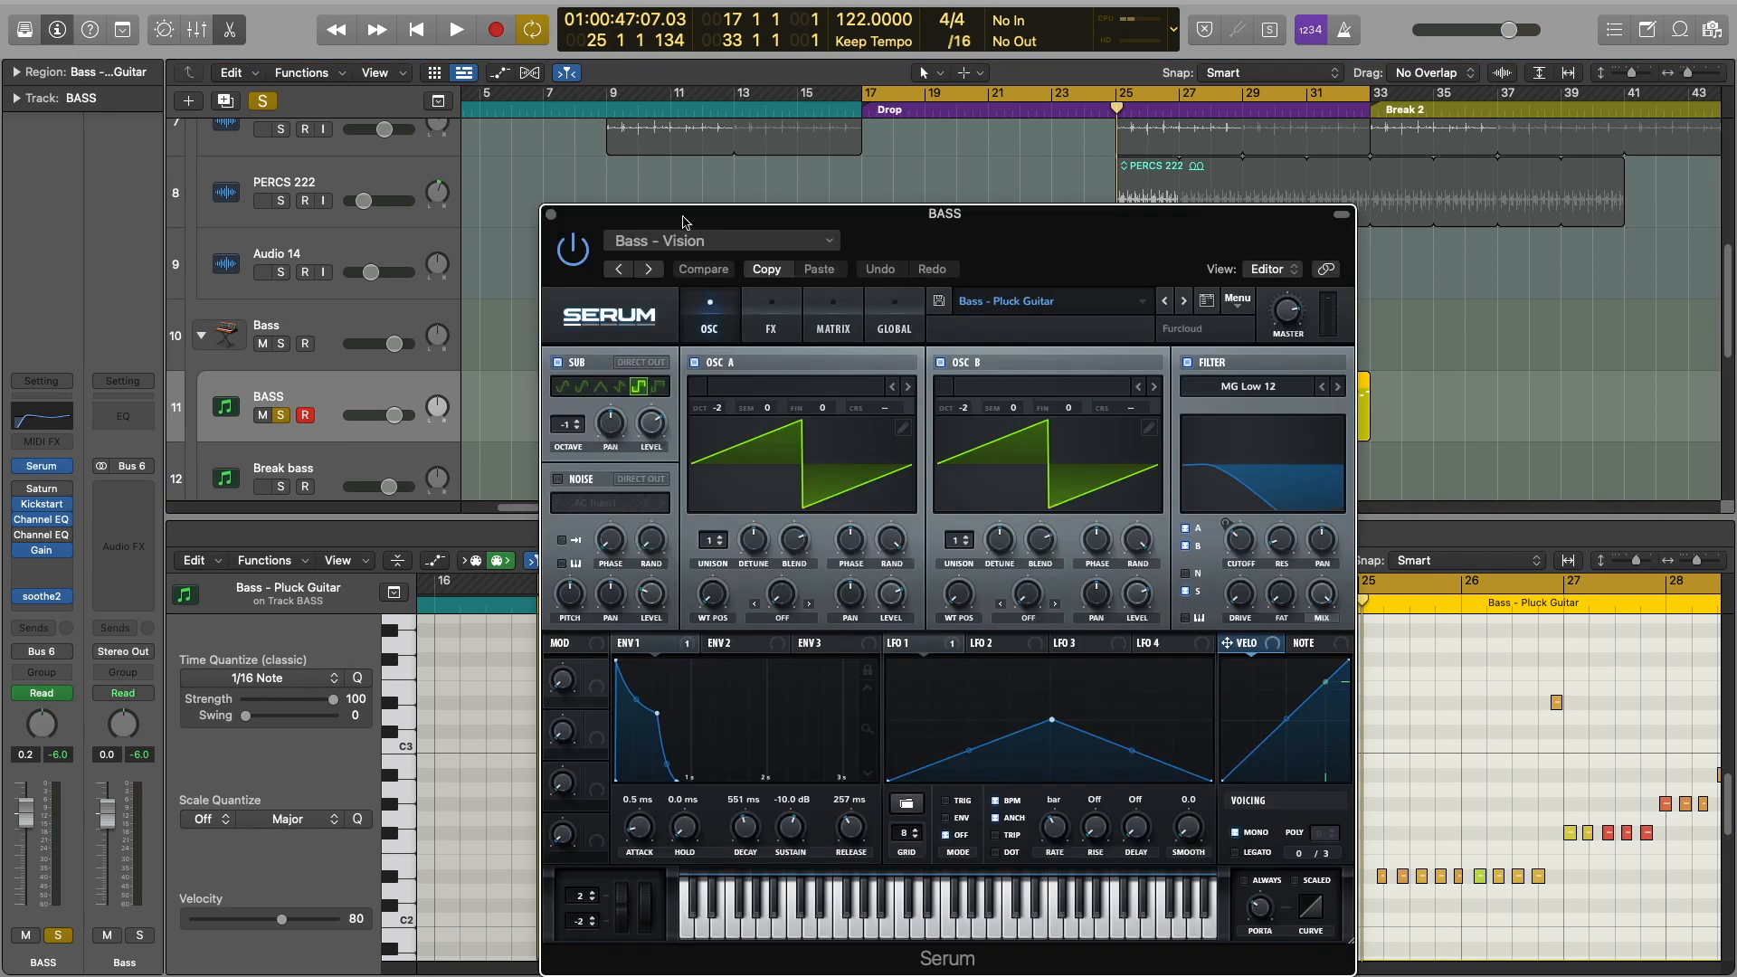
{"action": "left_click_drag", "start_coordinate": [906, 239], "coordinate": [941, 154]}
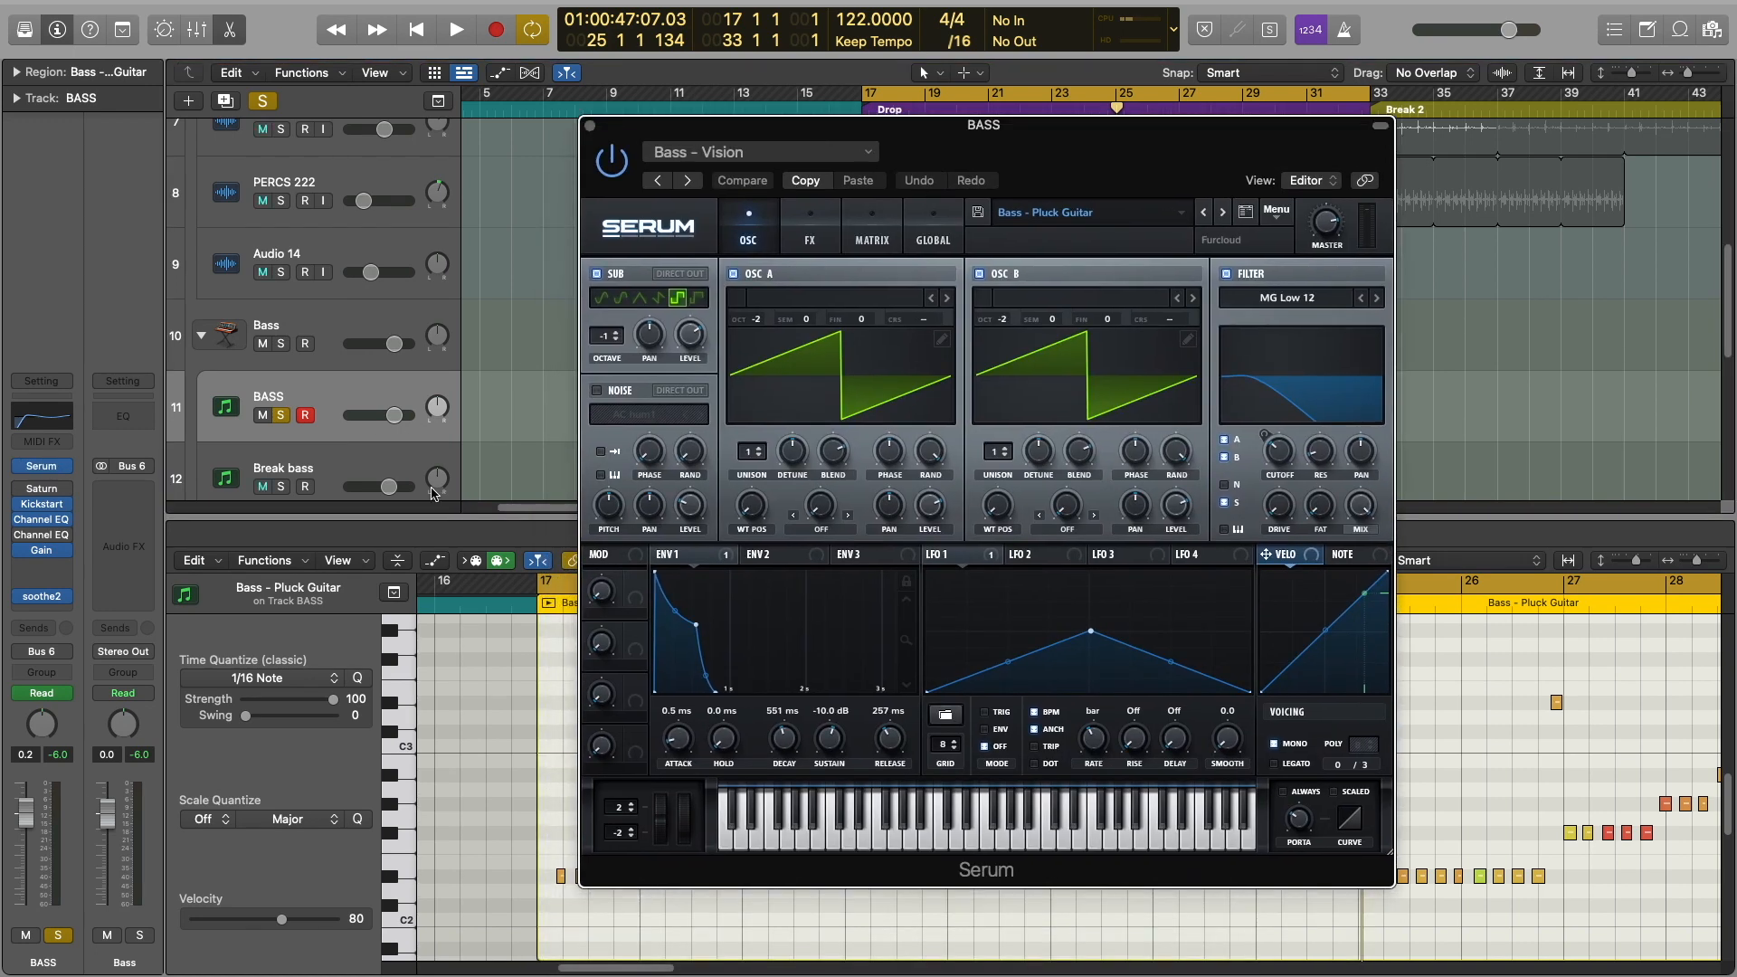
{"action": "left_click", "coordinate": [817, 227]}
{"action": "left_click", "coordinate": [869, 229]}
{"action": "left_click", "coordinate": [925, 228]}
{"action": "left_click", "coordinate": [871, 228]}
{"action": "left_click", "coordinate": [812, 226]}
{"action": "left_click", "coordinate": [758, 233]}
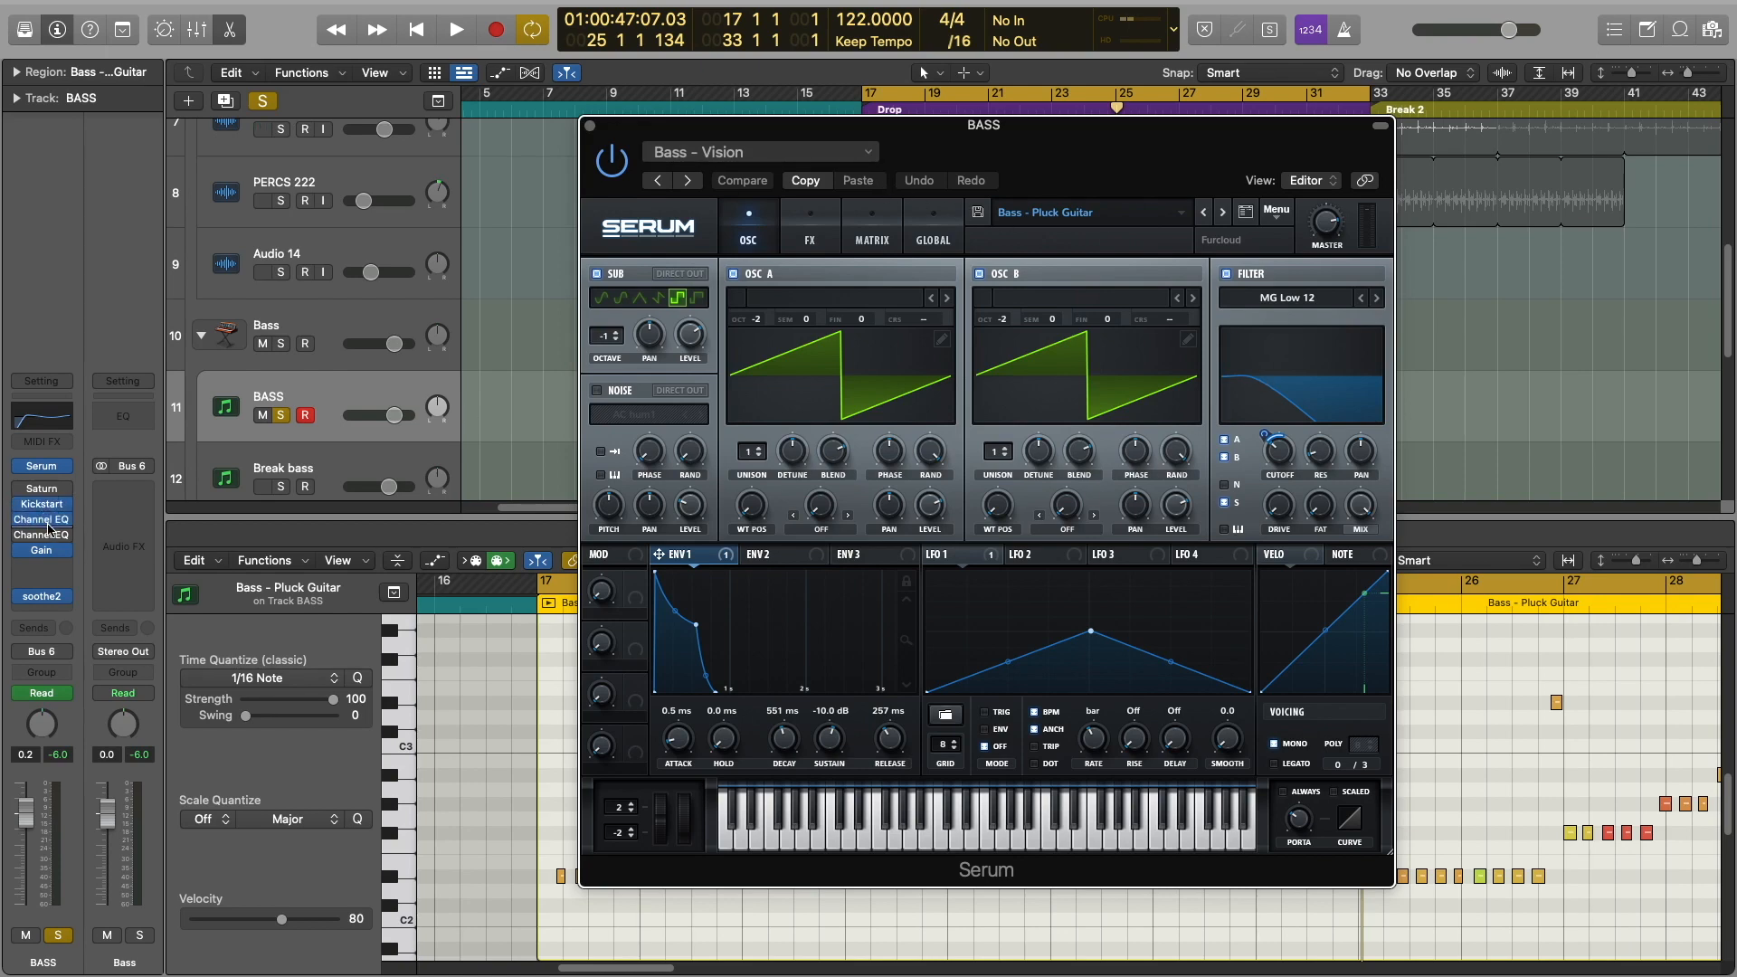
Open the BASS track's soothe2, Gain, Channel EQ and Kickstart plug-ins to examine their settings
{"action": "left_click", "coordinate": [37, 595]}
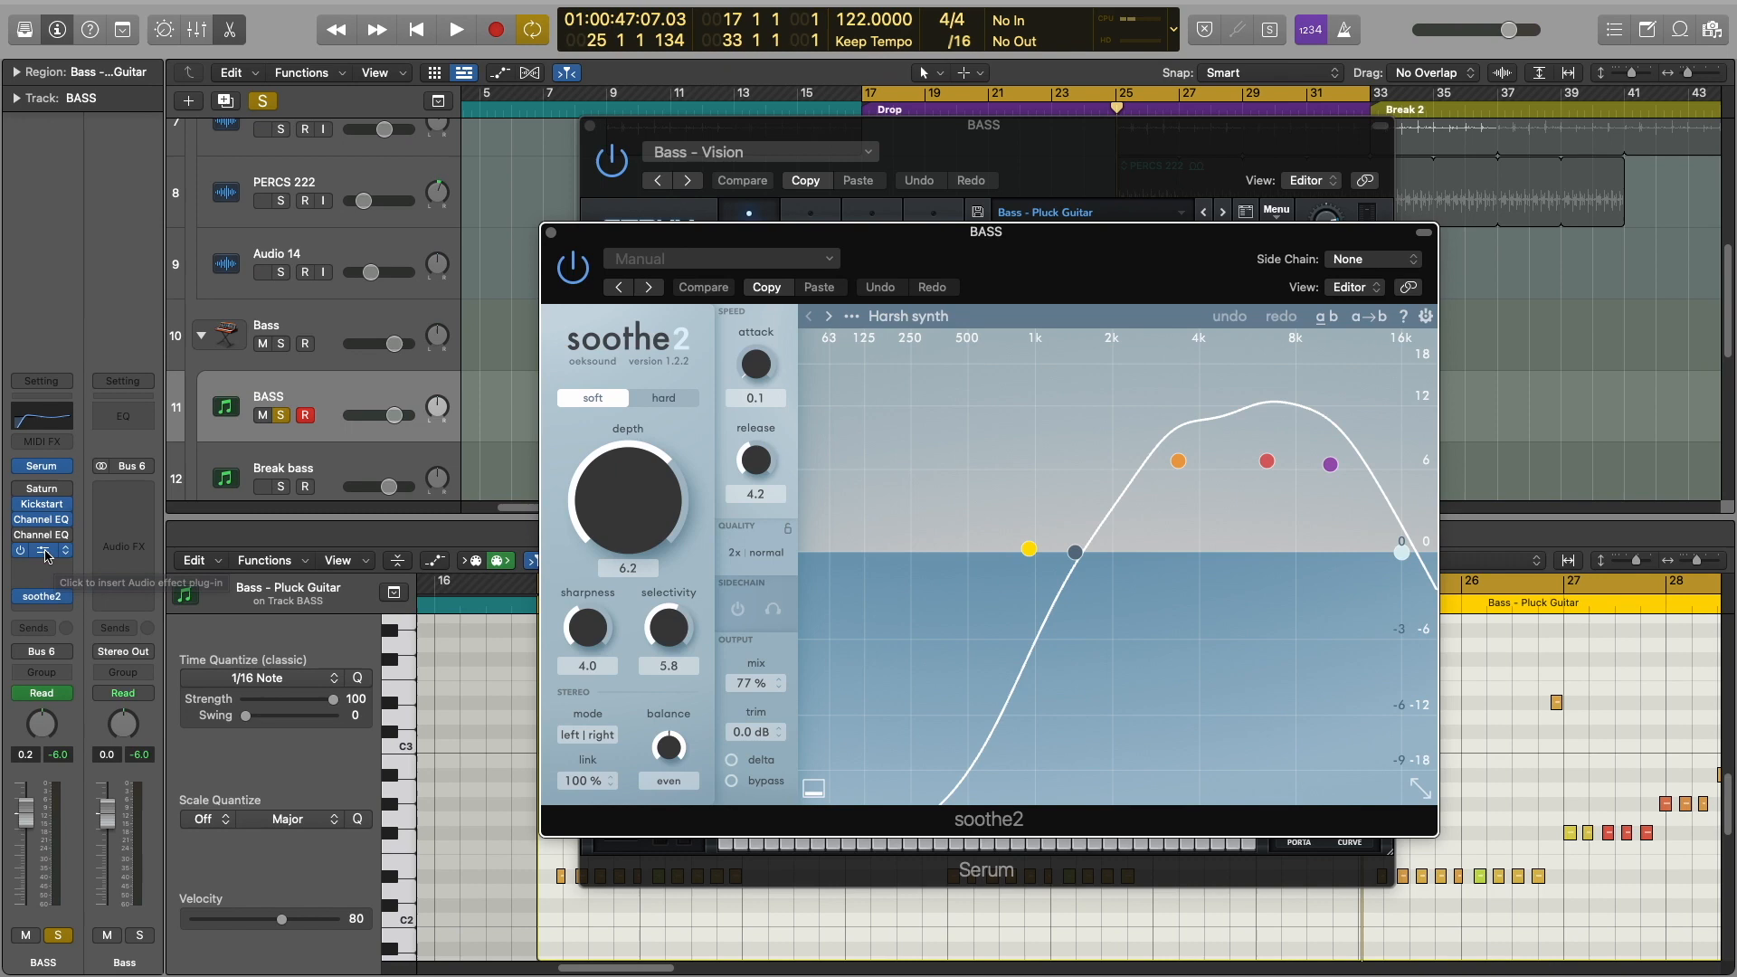
{"action": "left_click", "coordinate": [45, 551]}
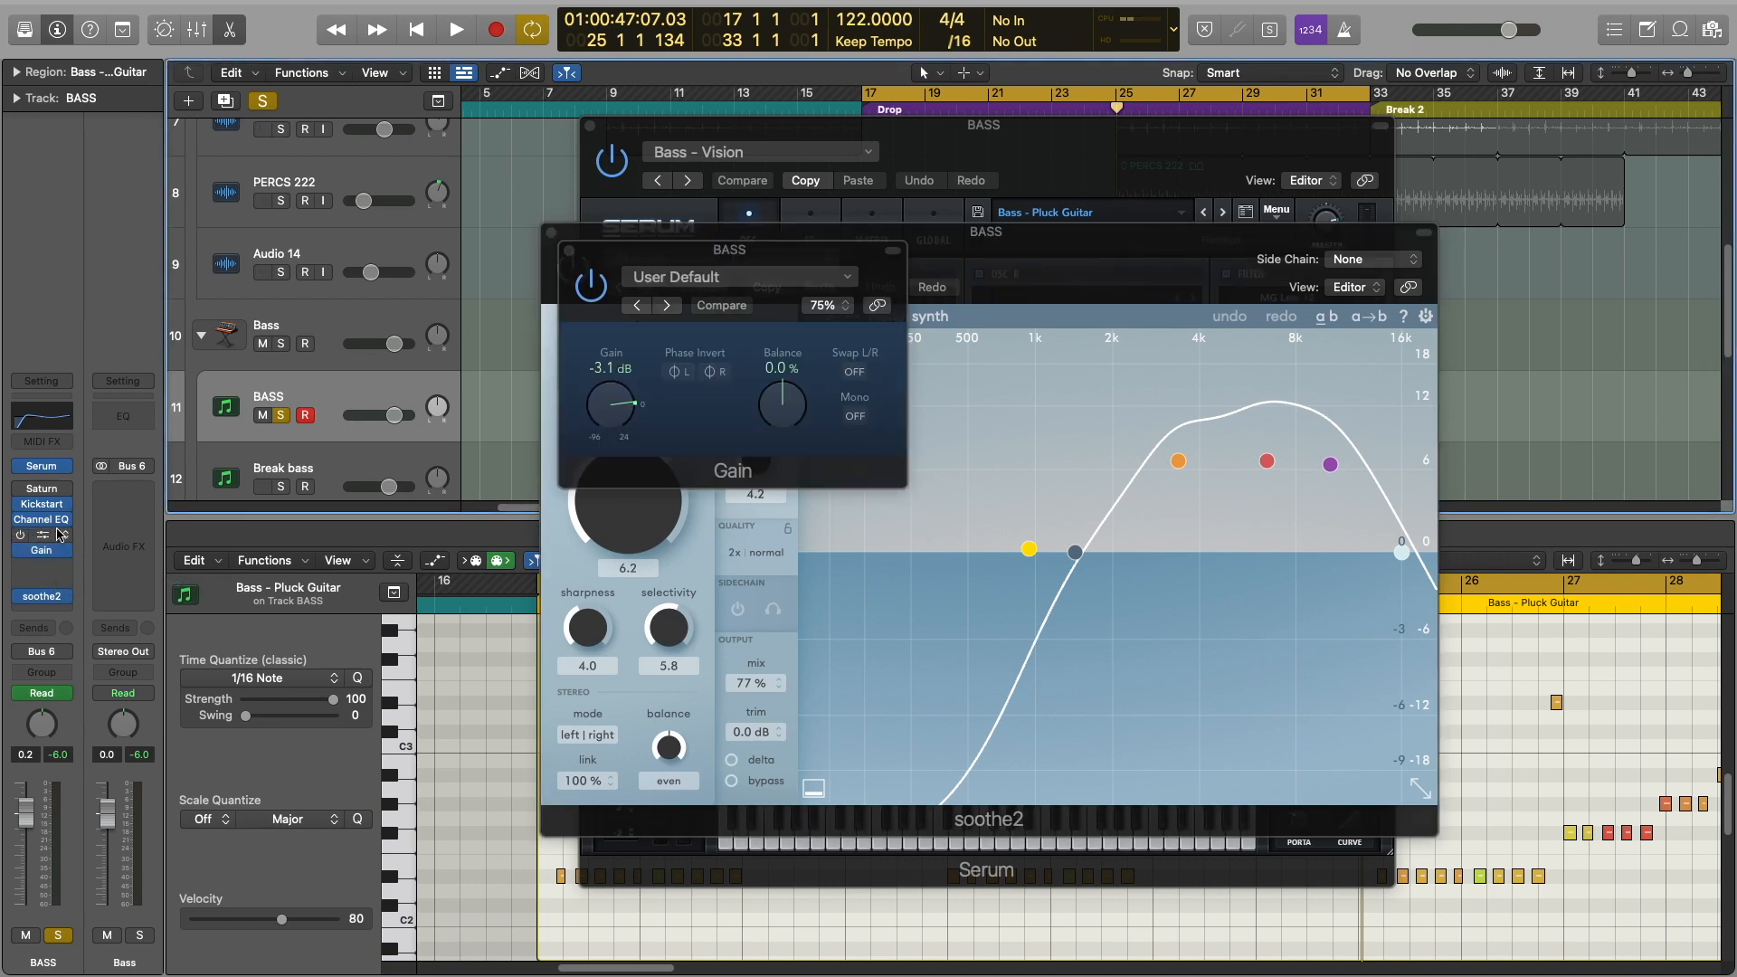
{"action": "left_click", "coordinate": [50, 519]}
{"action": "left_click", "coordinate": [52, 504]}
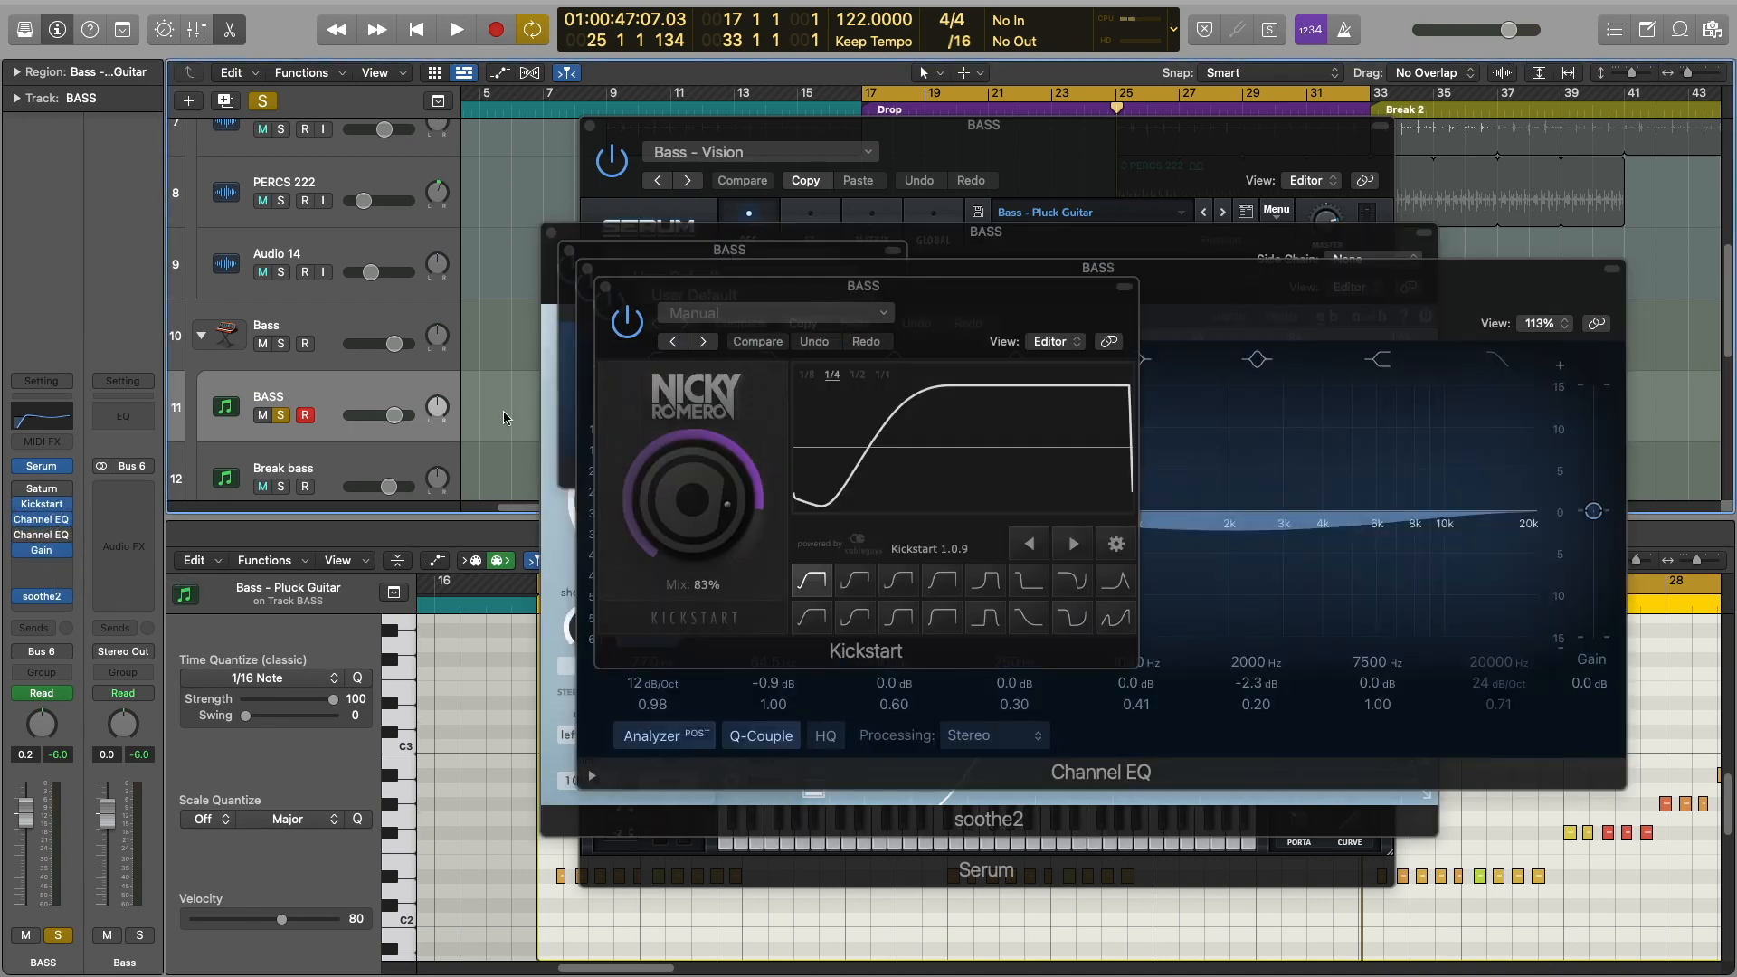
Close all of the BASS track's plug-in windows, including Serum, and hide the Piano Roll
{"action": "left_click", "coordinate": [605, 287]}
{"action": "left_click", "coordinate": [586, 269]}
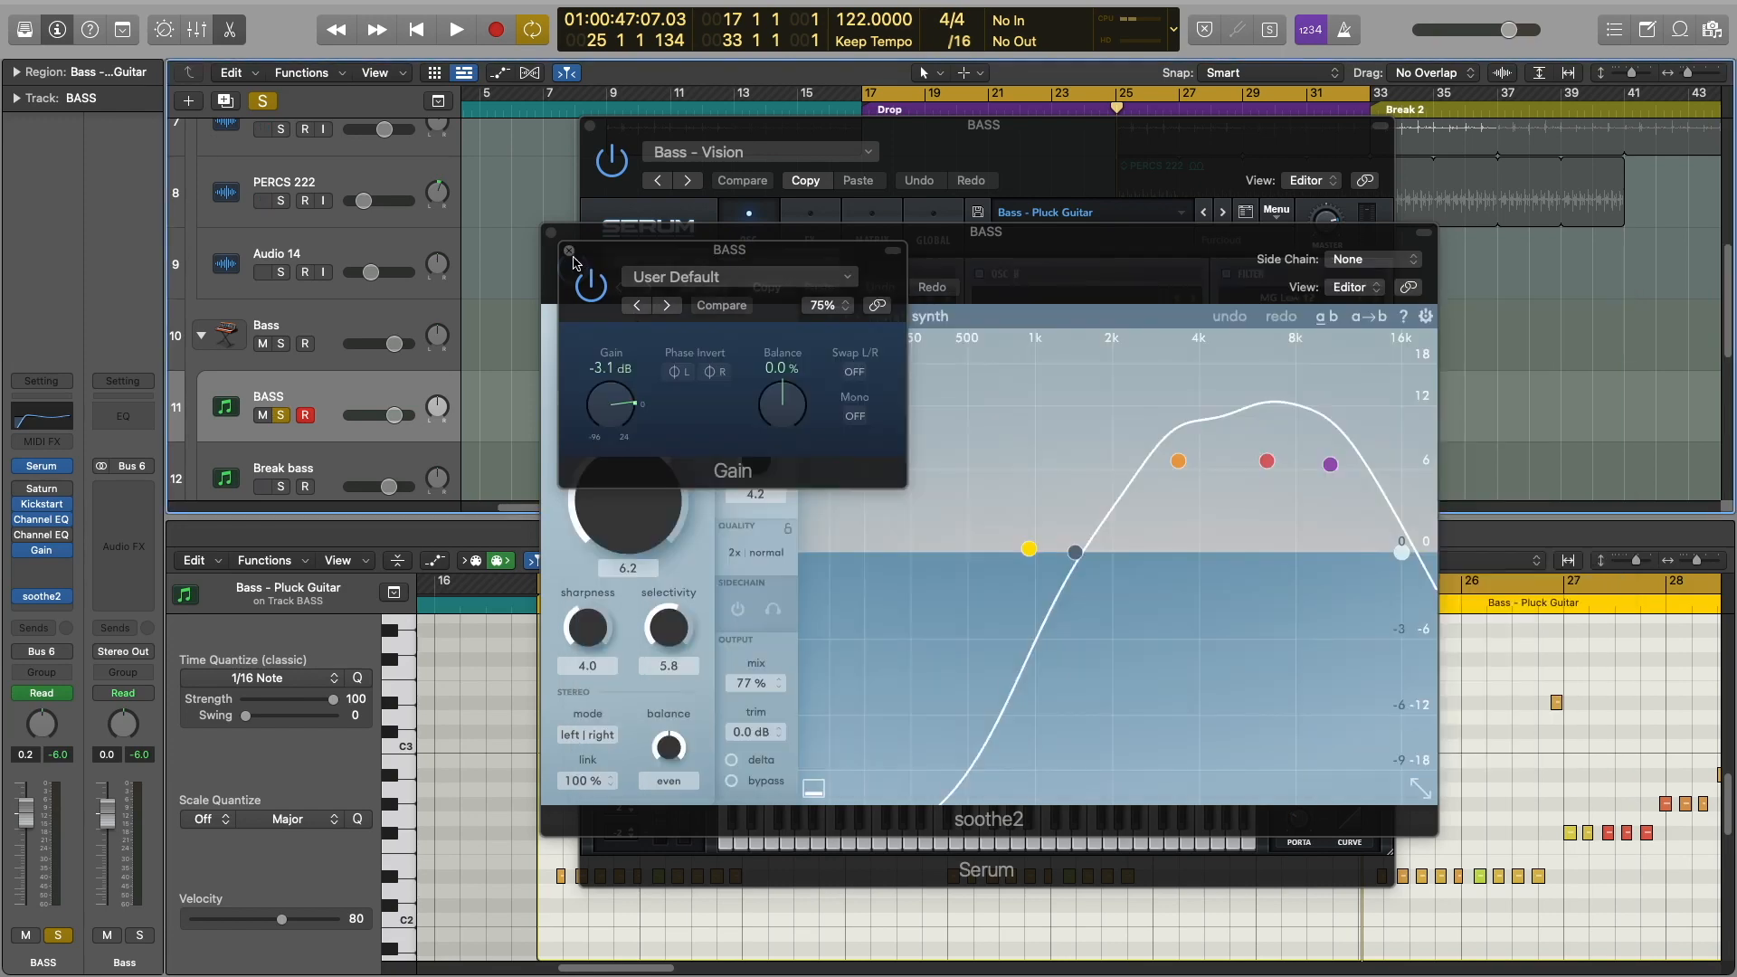
{"action": "left_click", "coordinate": [569, 251]}
{"action": "left_click", "coordinate": [551, 233]}
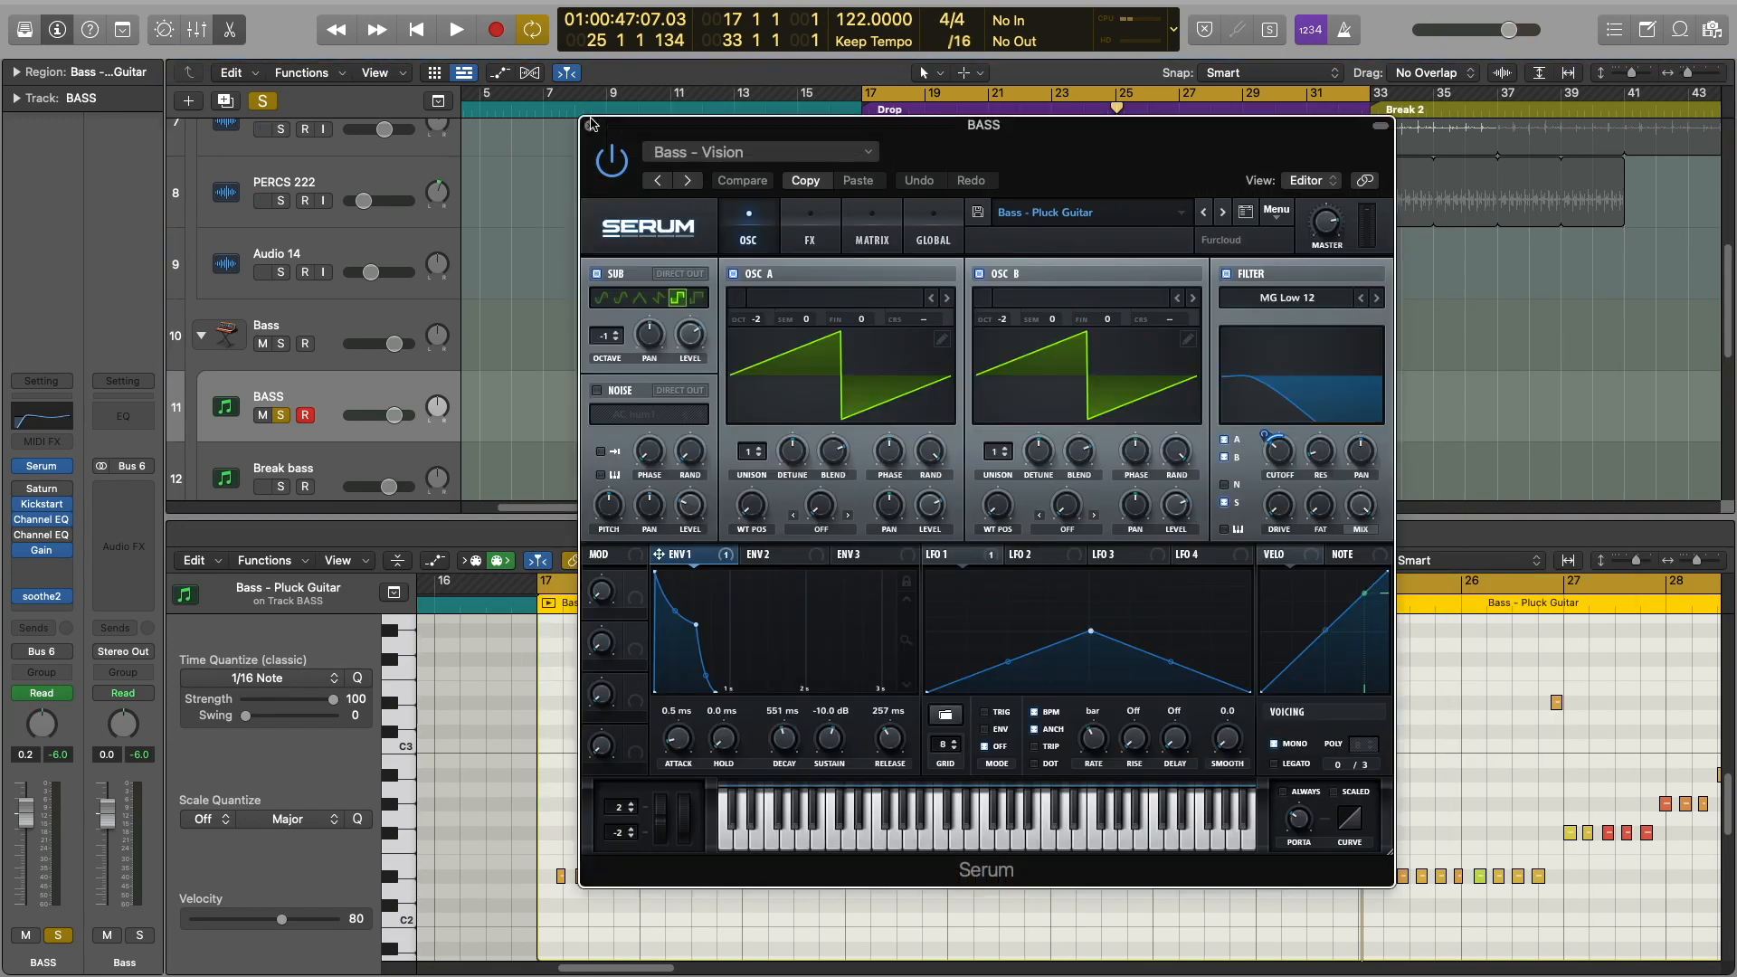
{"action": "left_click", "coordinate": [589, 124]}
{"action": "left_click", "coordinate": [229, 30]}
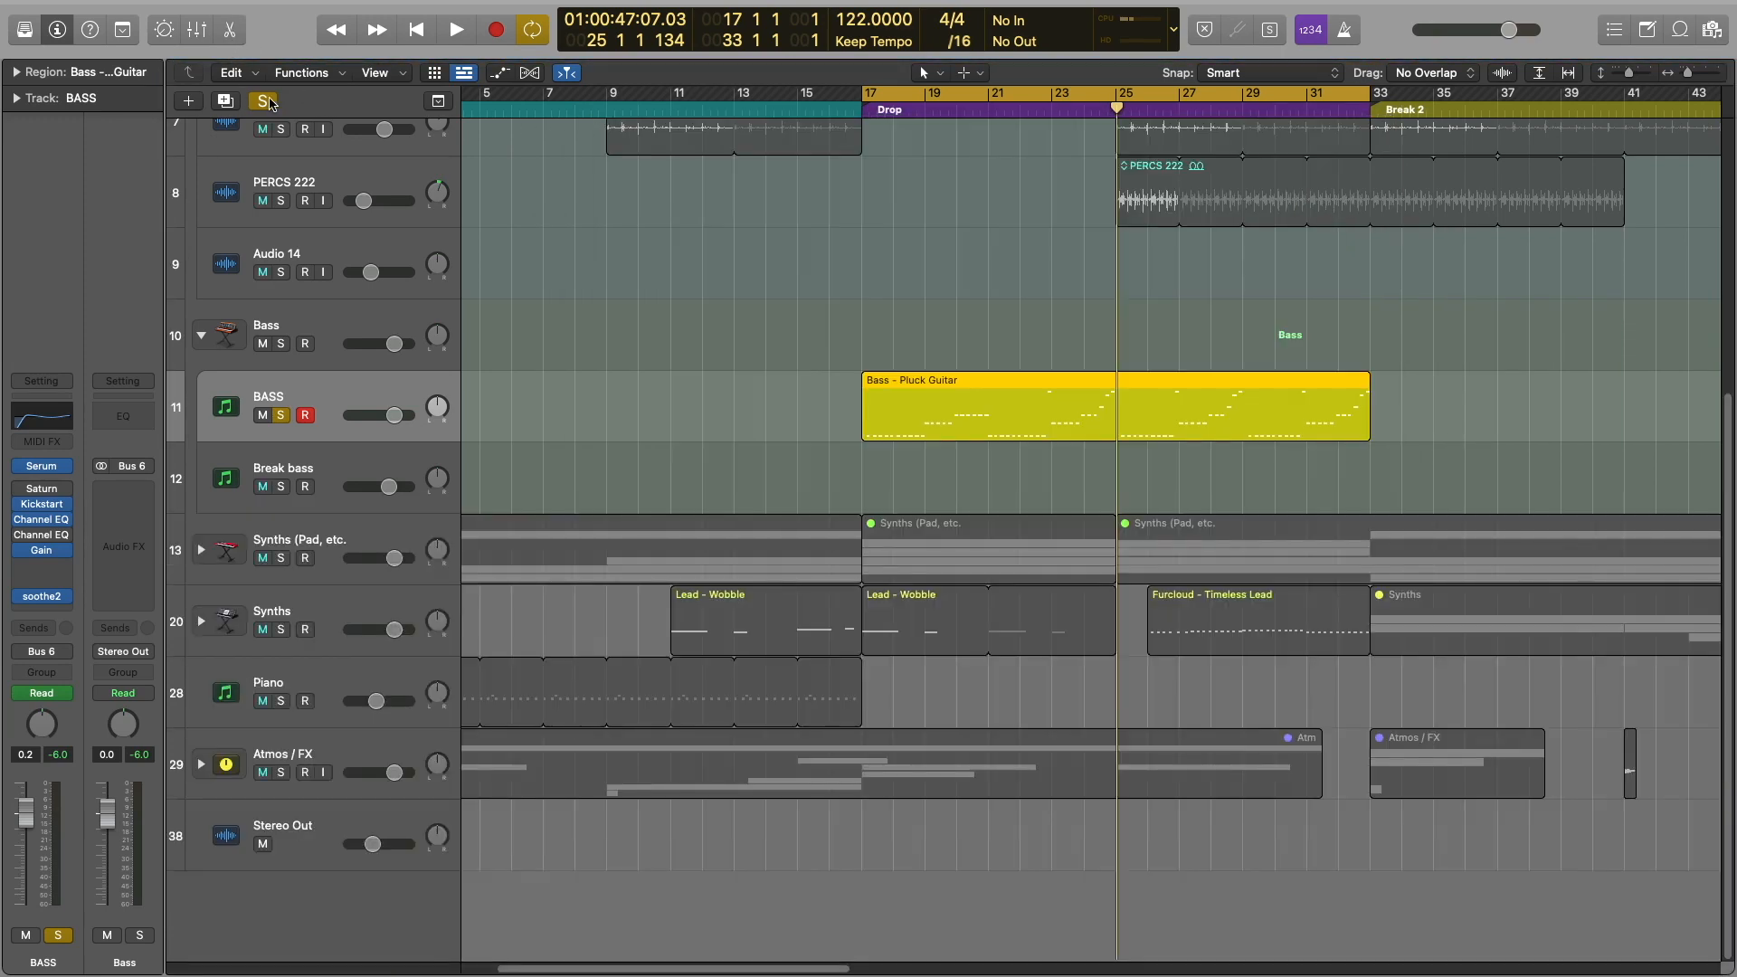
Turn off the BASS track's solo and deselect its region
{"action": "left_click", "coordinate": [265, 101]}
{"action": "scroll", "coordinate": [781, 367], "scroll_direction": "up", "scroll_amount": 5}
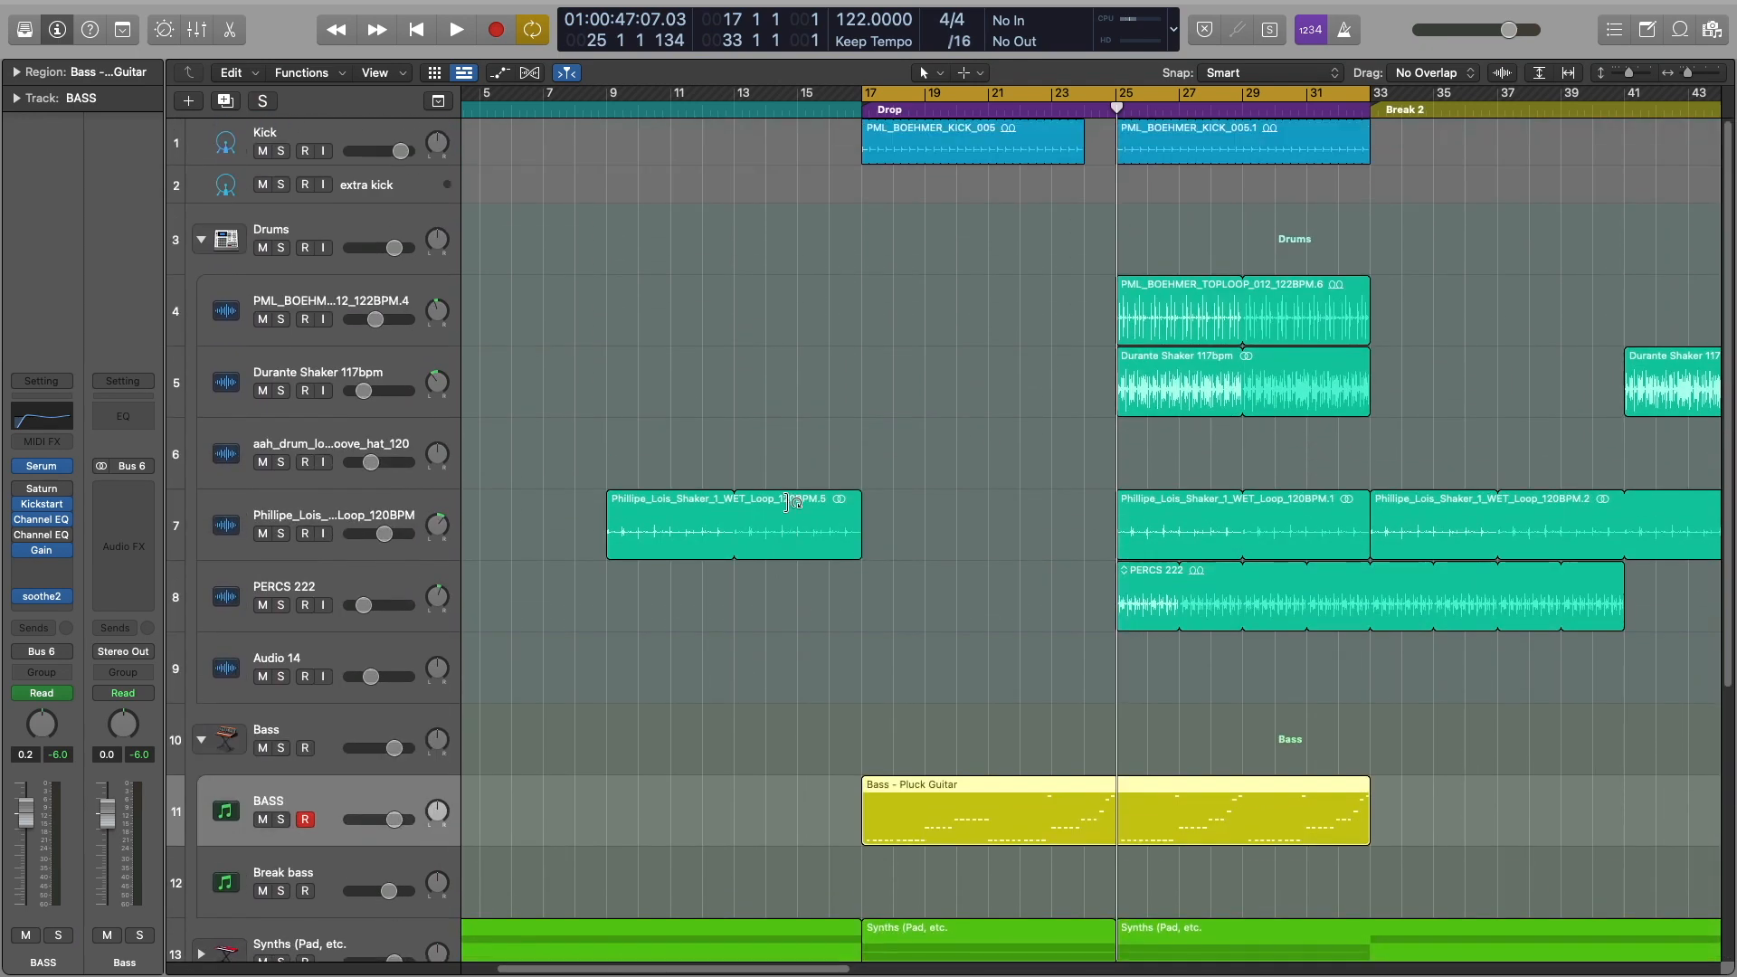
{"action": "scroll", "coordinate": [792, 503], "scroll_direction": "down", "scroll_amount": 5}
{"action": "left_click", "coordinate": [660, 412]}
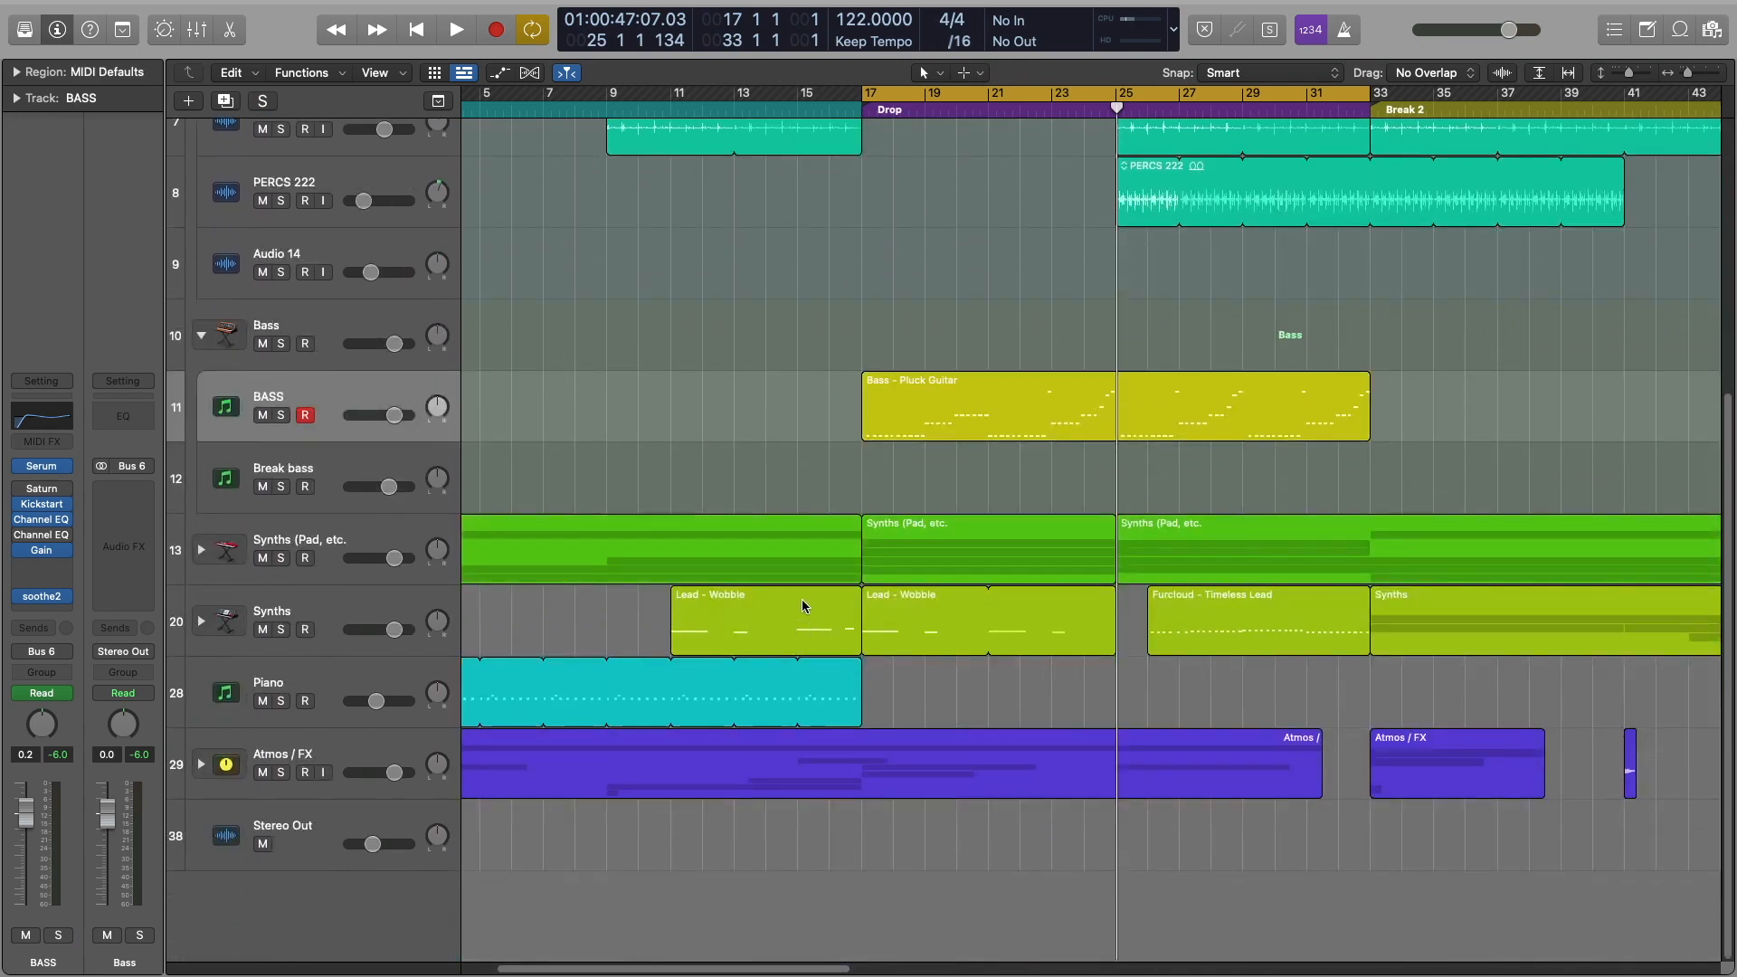
Solo the Break bass track, set the cycle range to bars 49–57 and play it
{"action": "mouse_move", "coordinate": [1686, 75]}
{"action": "left_mouse_down"}
{"action": "mouse_move", "coordinate": [1626, 73]}
{"action": "mouse_move", "coordinate": [1675, 83]}
{"action": "left_mouse_up"}
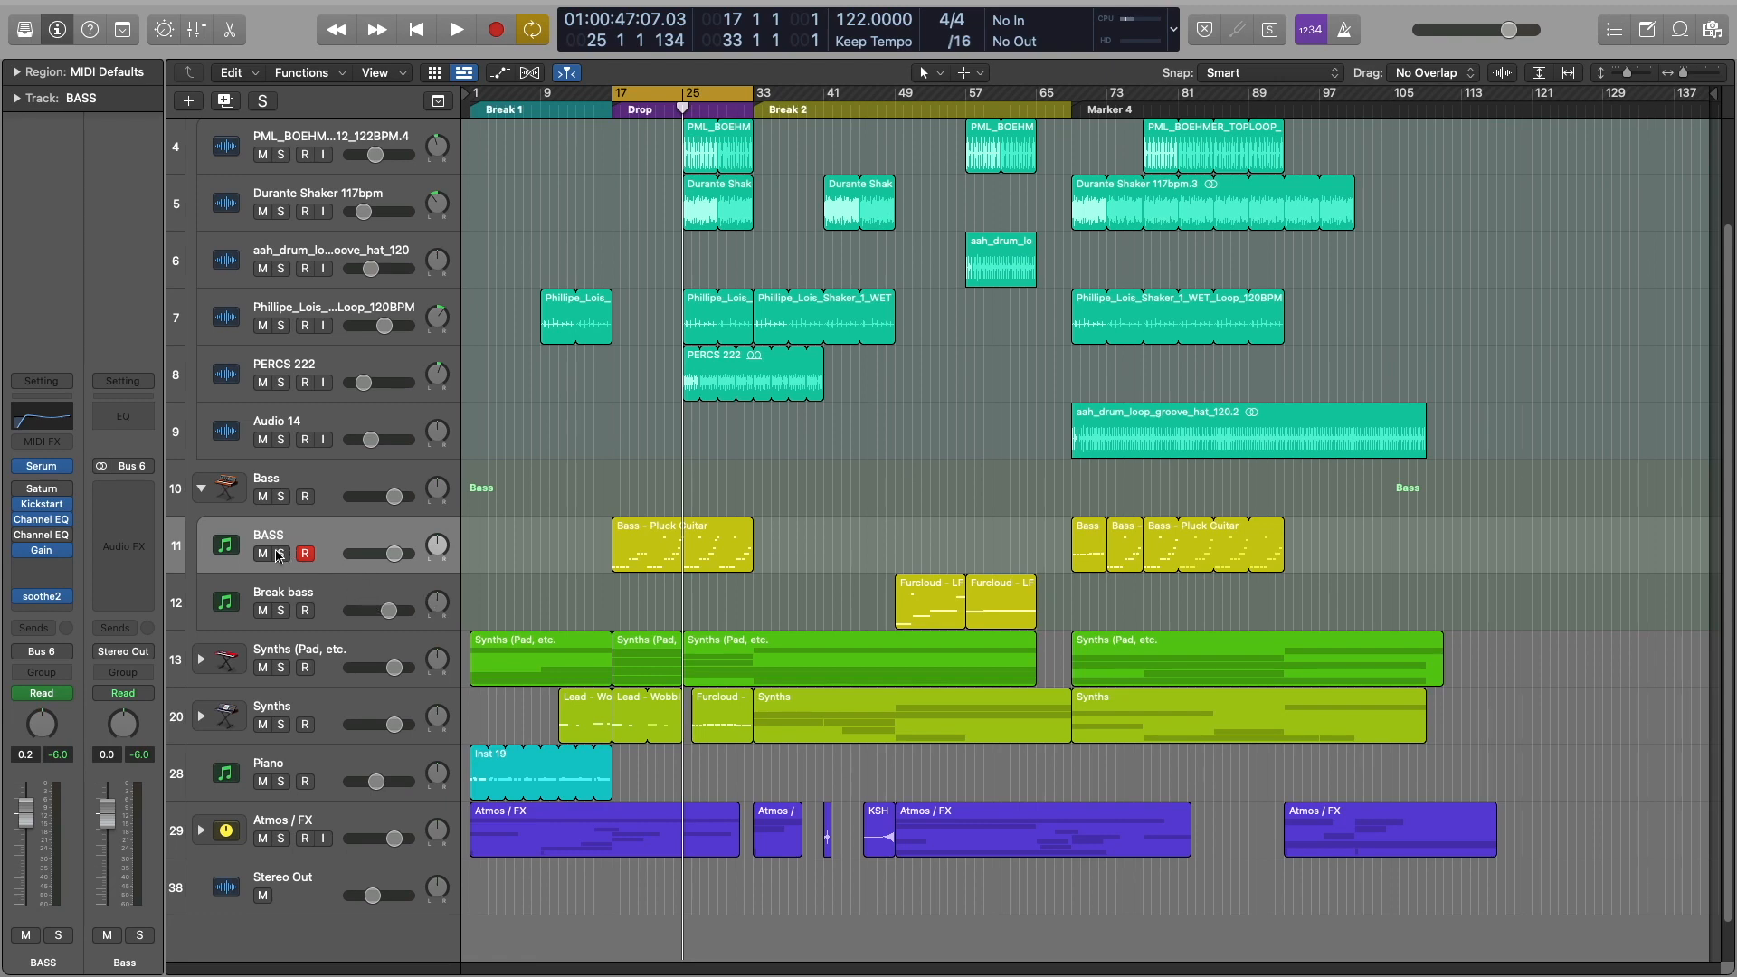
{"action": "left_click", "coordinate": [317, 587]}
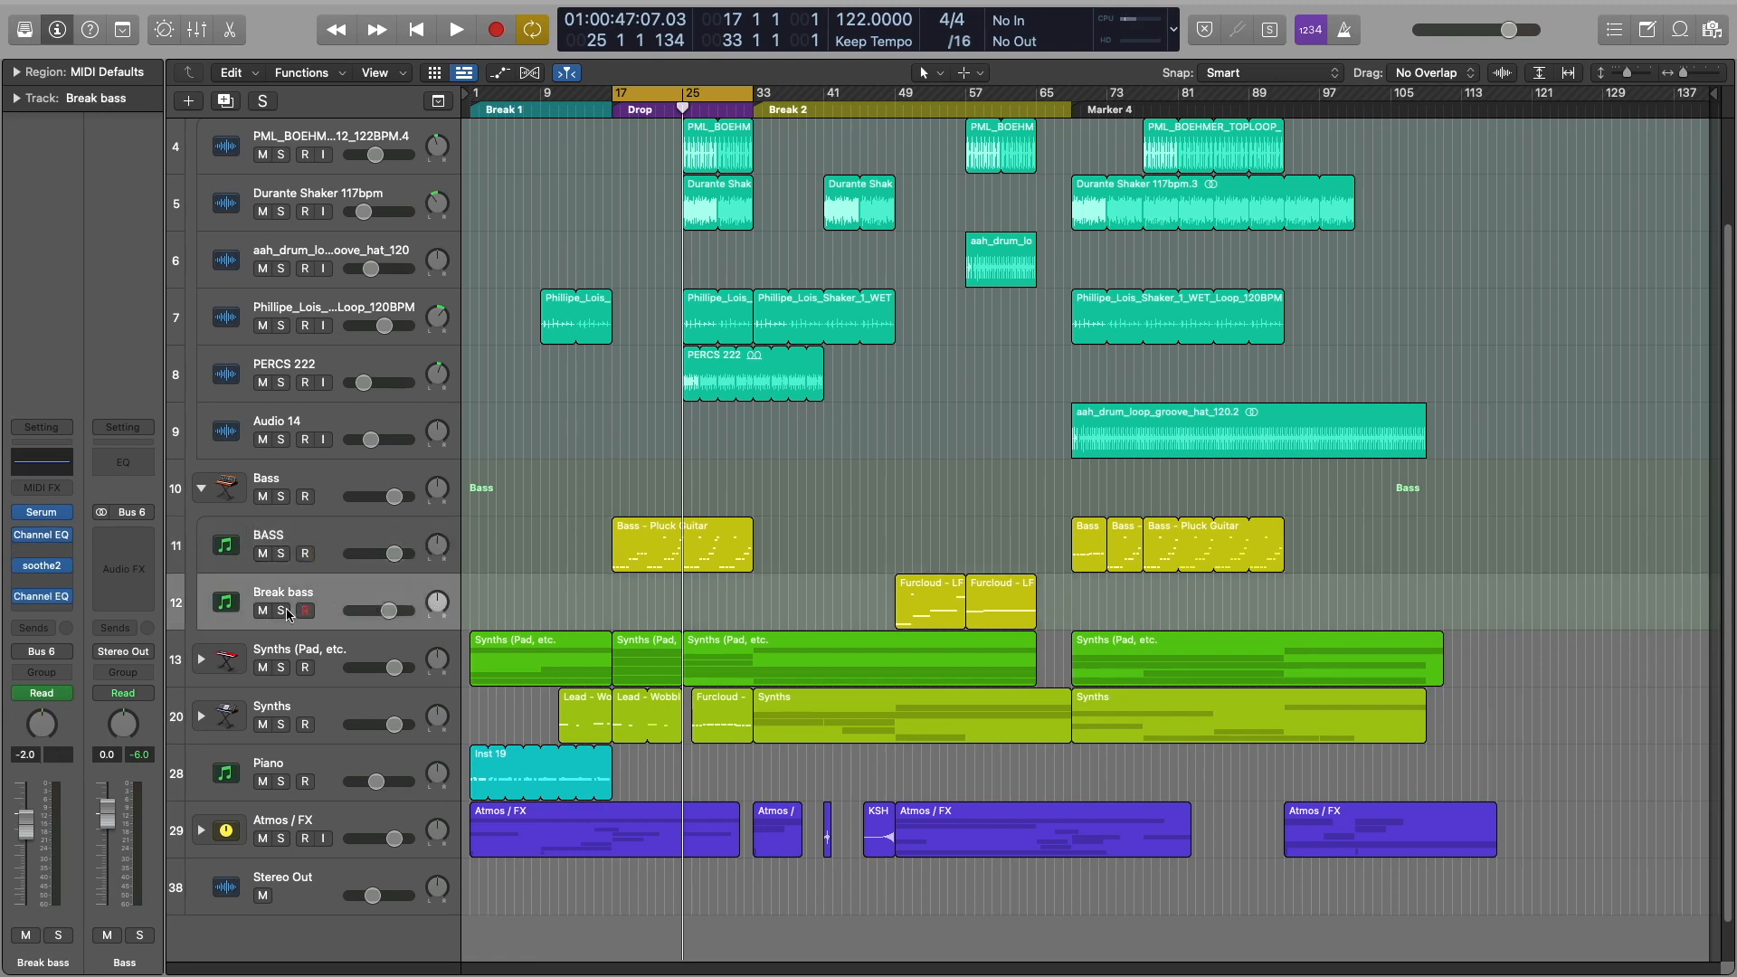
{"action": "left_click", "coordinate": [282, 611]}
{"action": "left_click", "coordinate": [887, 109]}
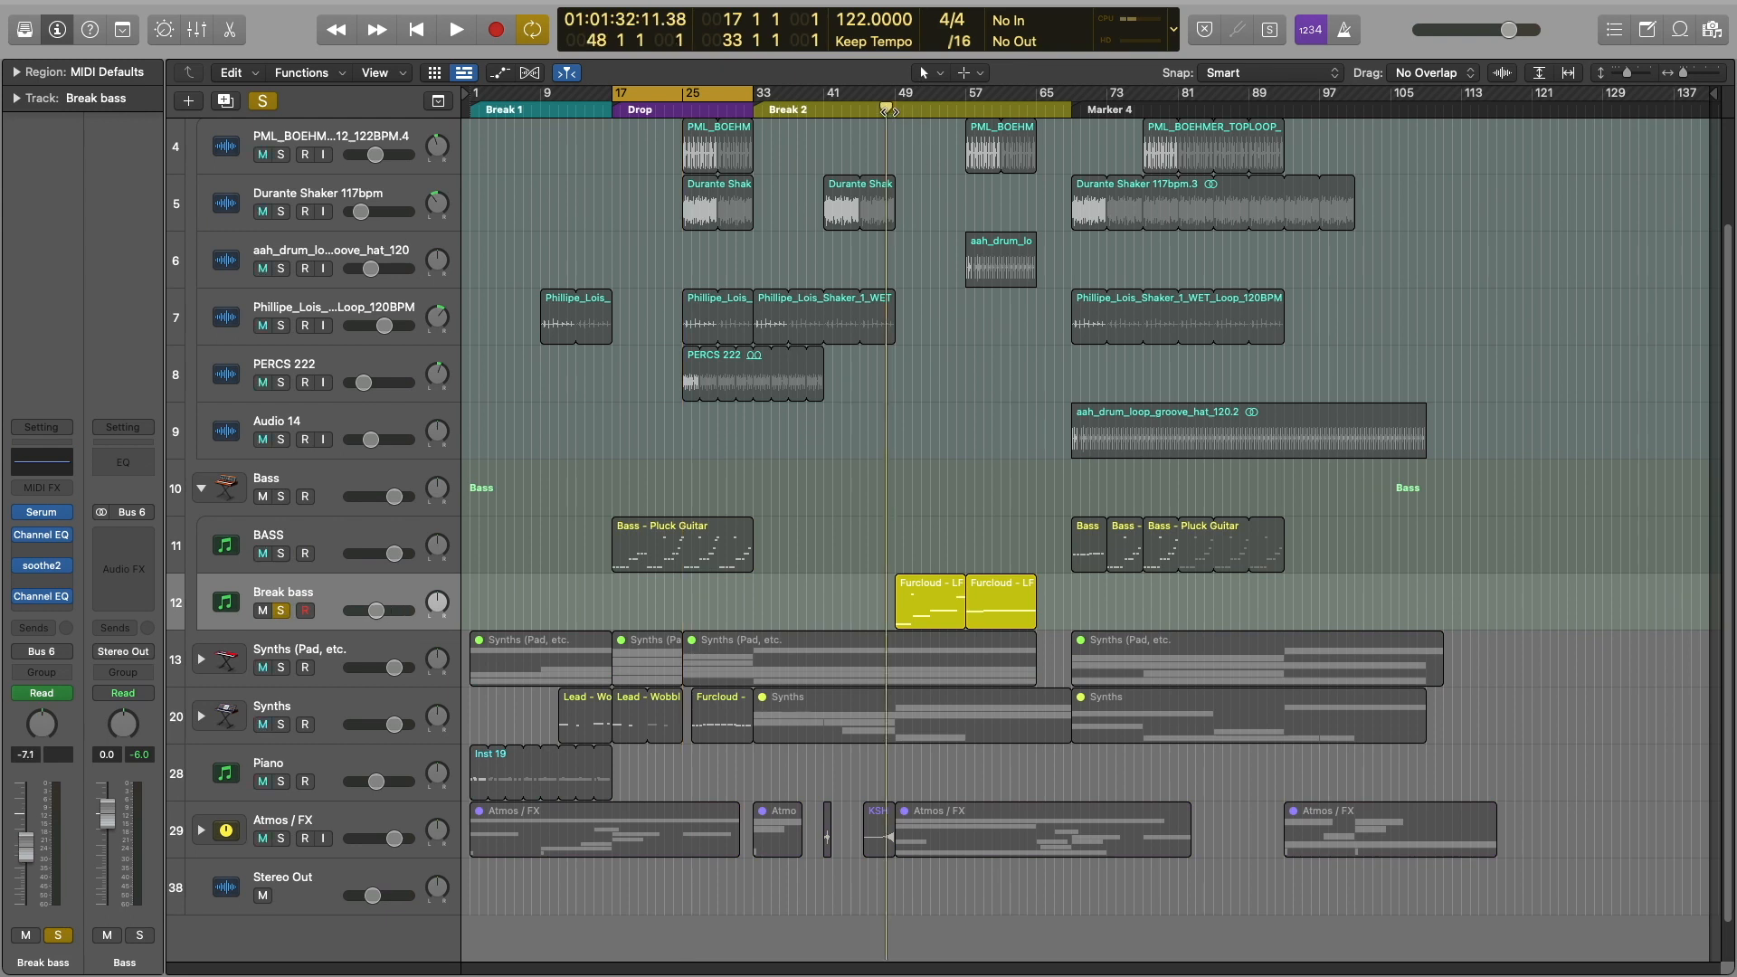
{"action": "left_click", "coordinate": [896, 109]}
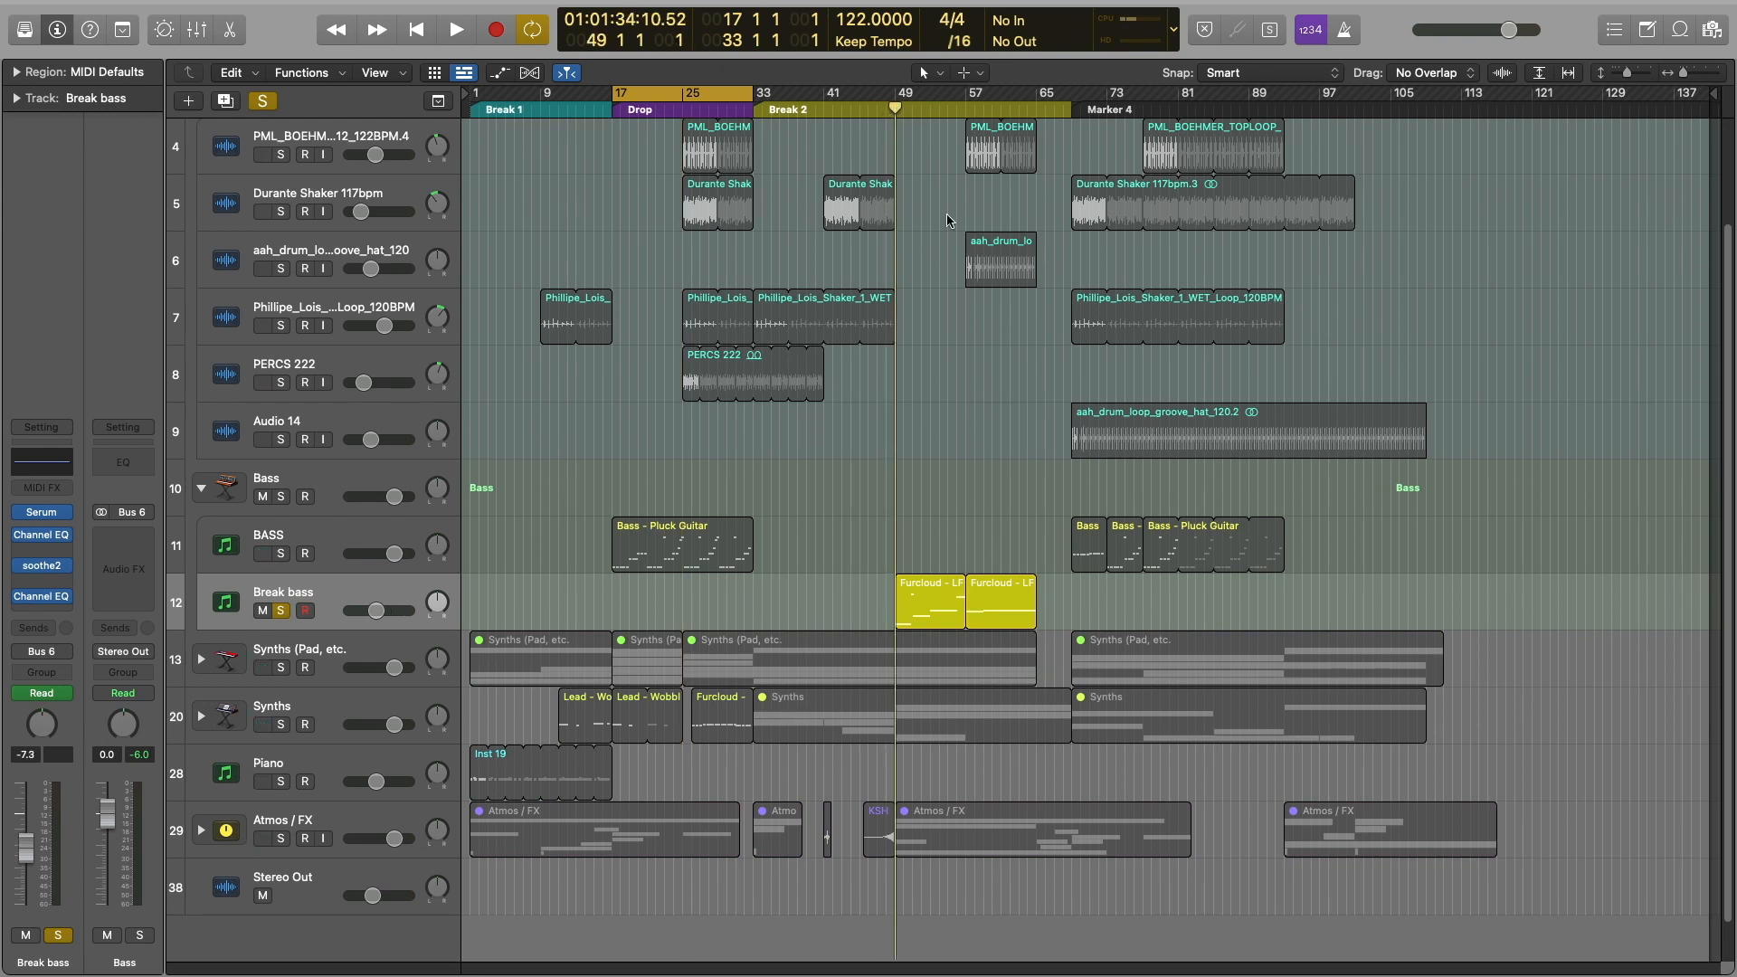
{"action": "left_click_drag", "start_coordinate": [898, 100], "coordinate": [966, 96]}
{"action": "key", "text": "space"}
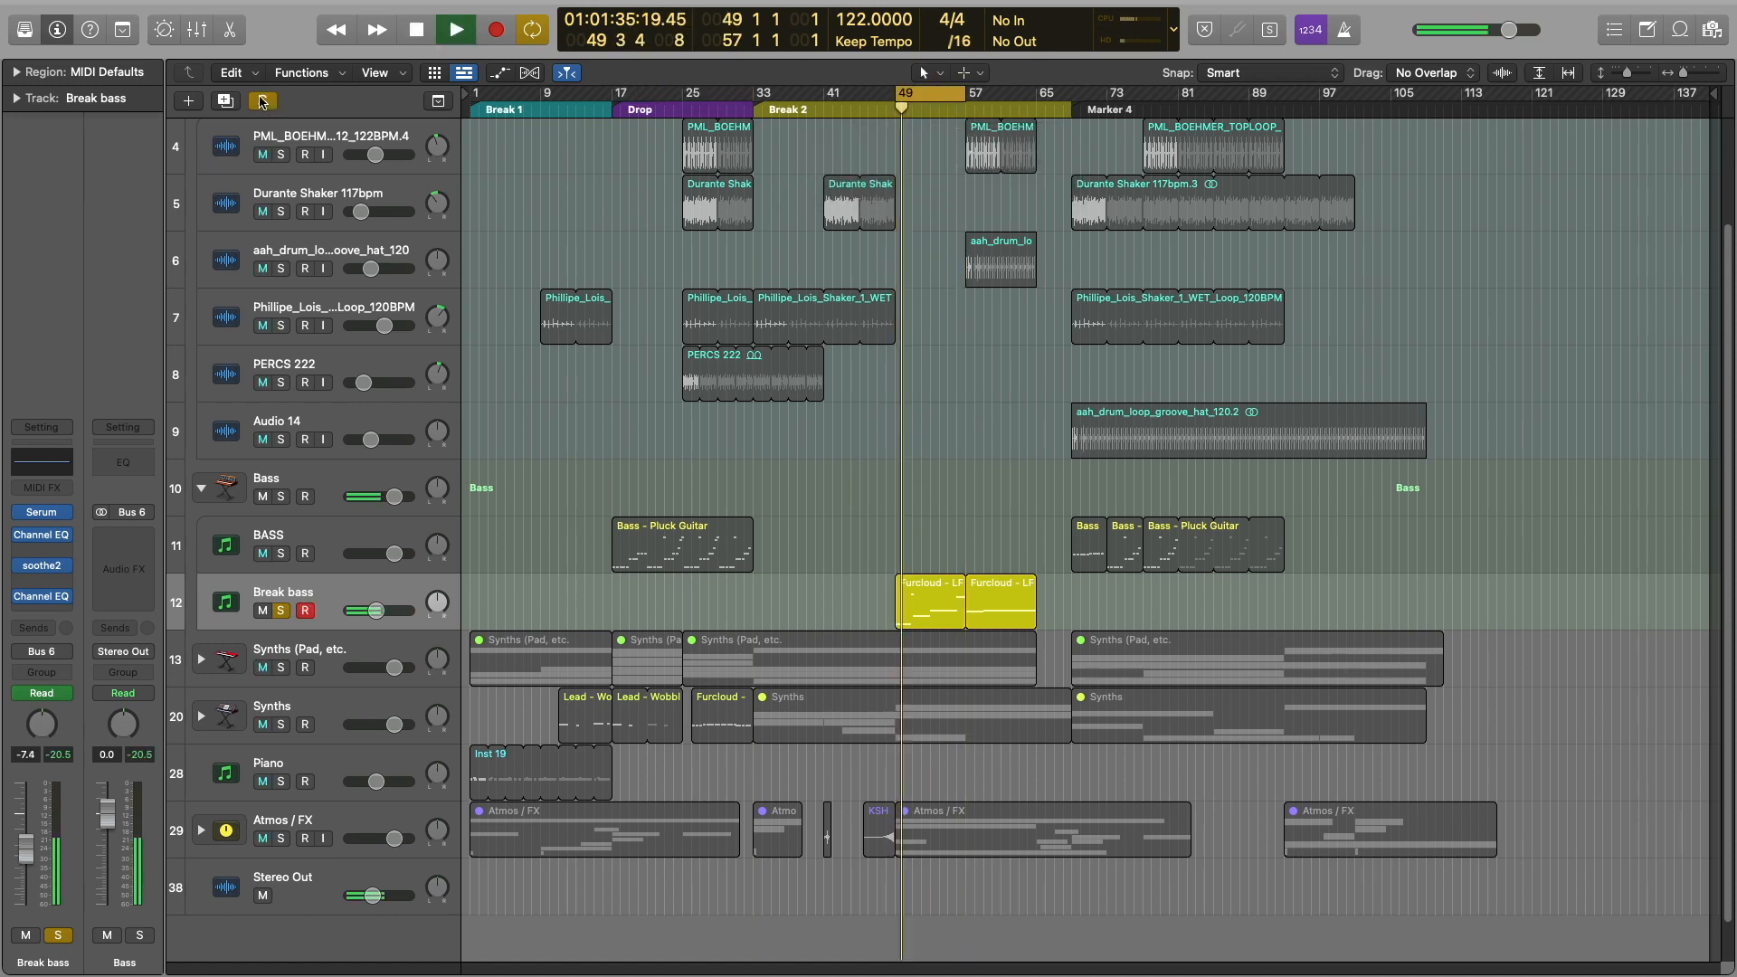
Switch the solo off, on and off again during playback to compare the Break bass alone with the full mix
{"action": "left_click", "coordinate": [264, 102]}
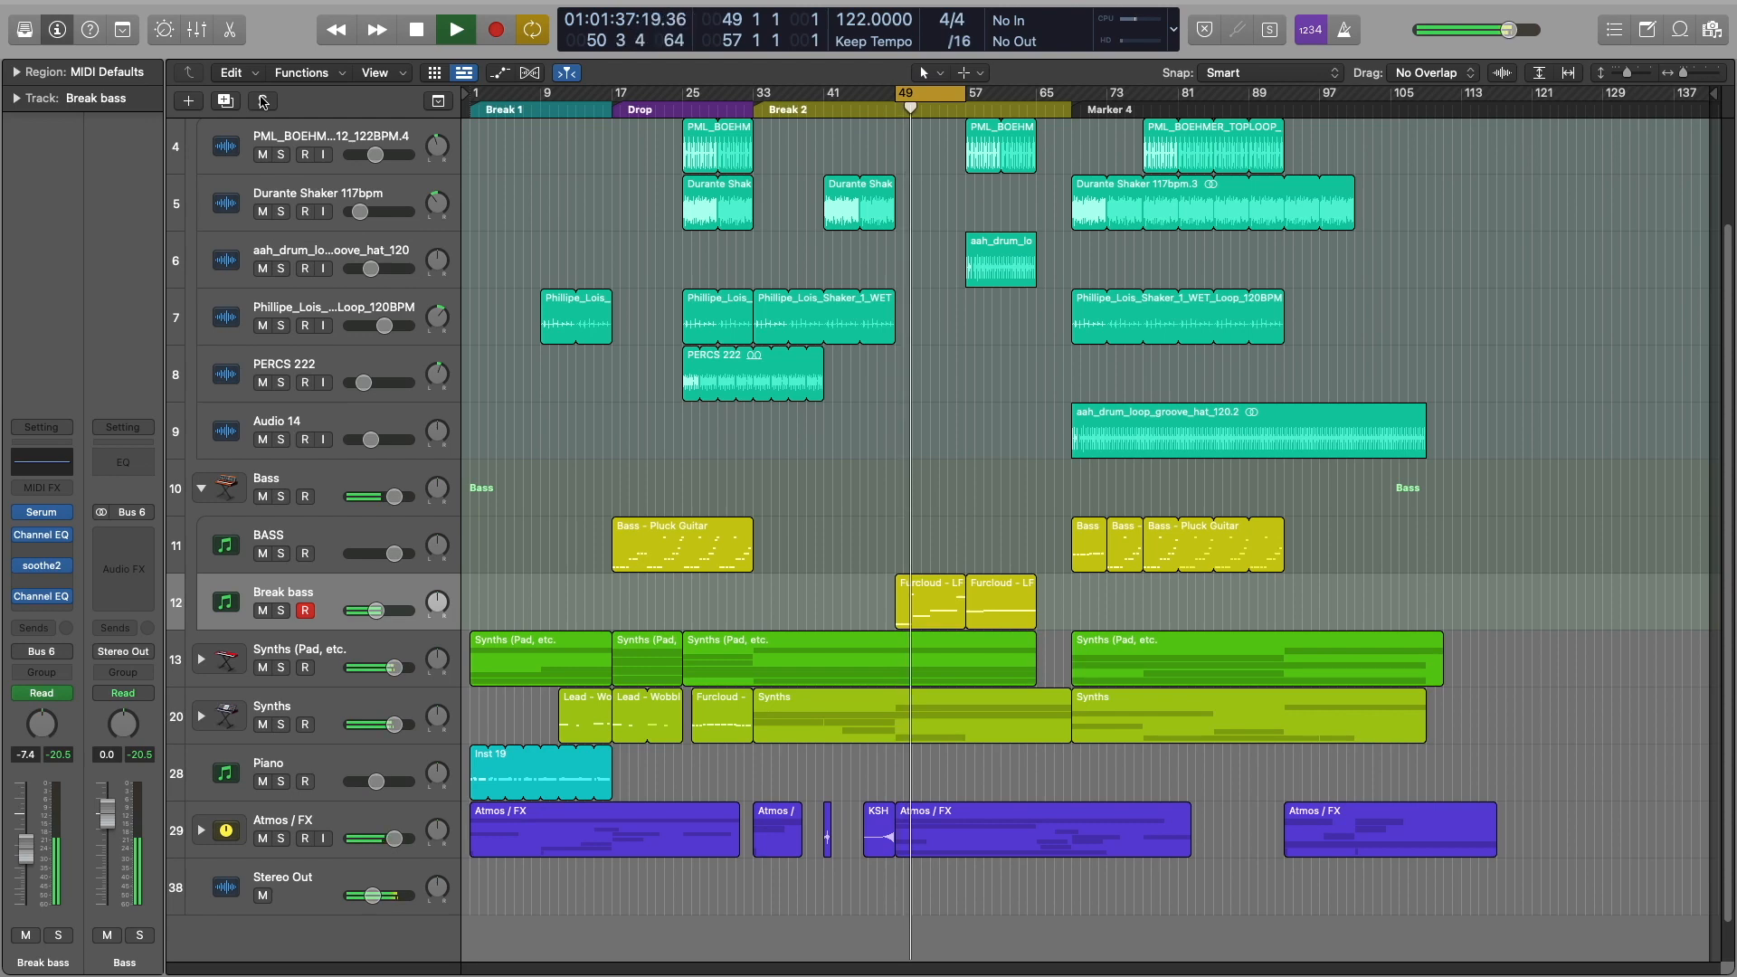
{"action": "left_click", "coordinate": [262, 102]}
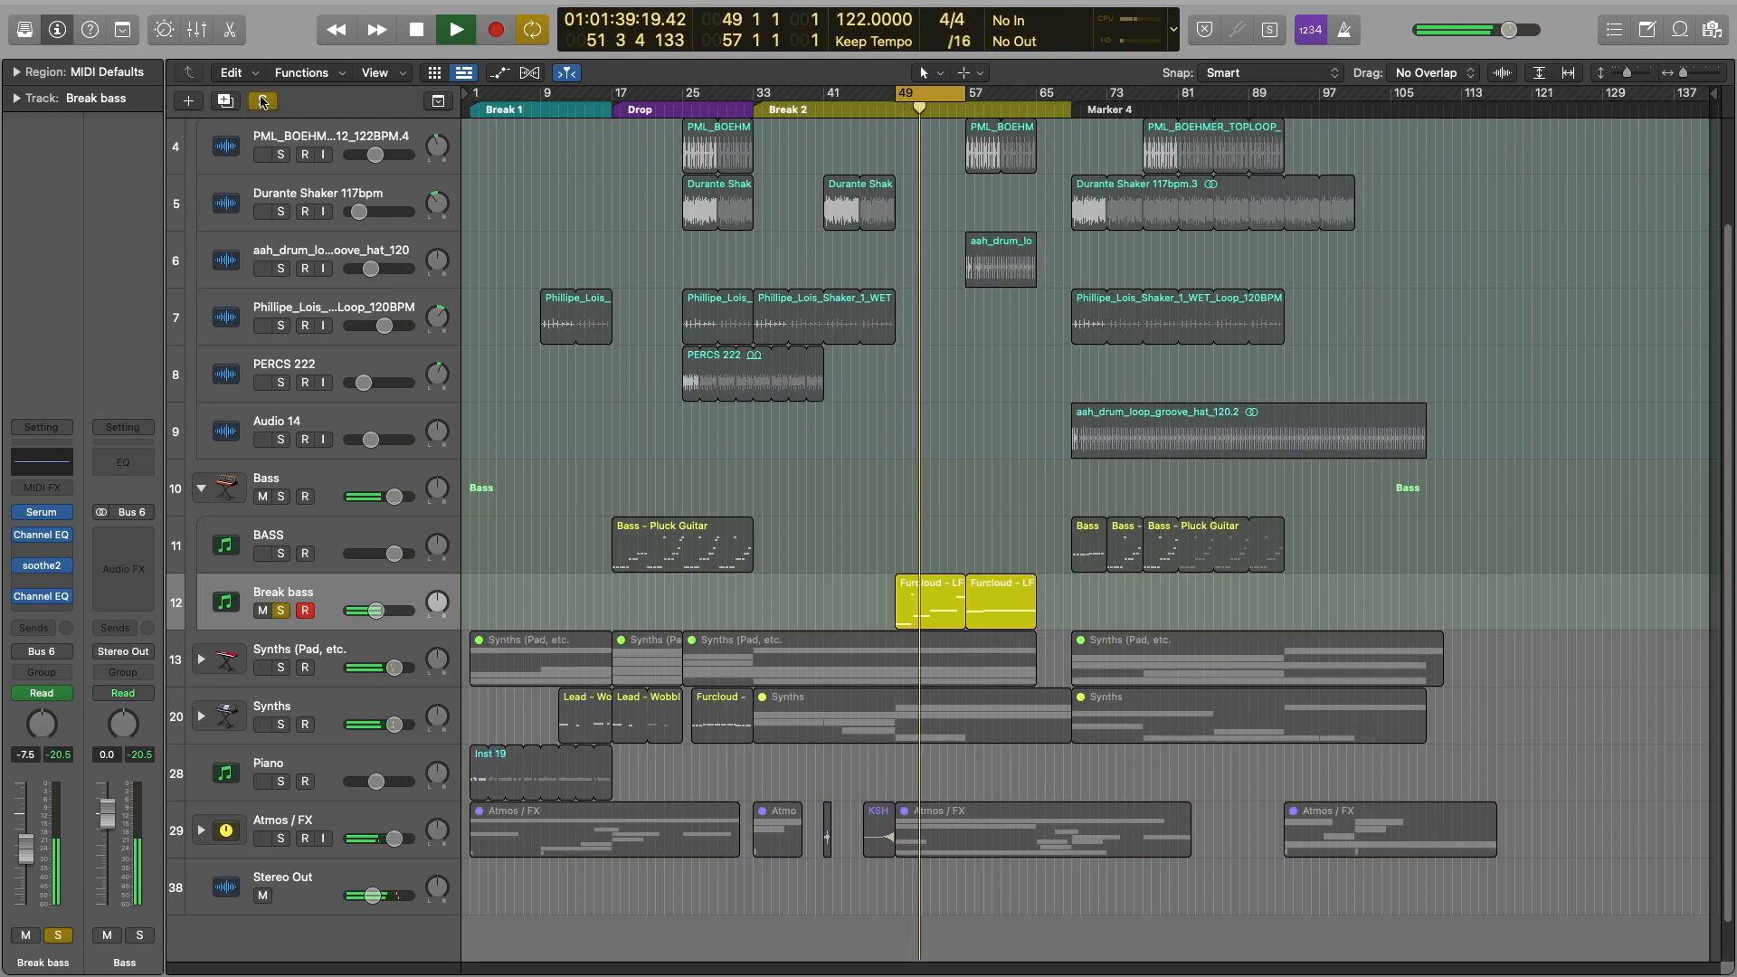
{"action": "left_click", "coordinate": [262, 101]}
Join the two Break bass regions into one and view its notes in the Piano Roll while it plays
{"action": "left_click_drag", "start_coordinate": [1042, 588], "coordinate": [934, 607]}
{"action": "right_click", "coordinate": [932, 605]}
{"action": "left_click", "coordinate": [971, 568]}
{"action": "double_click", "coordinate": [968, 601]}
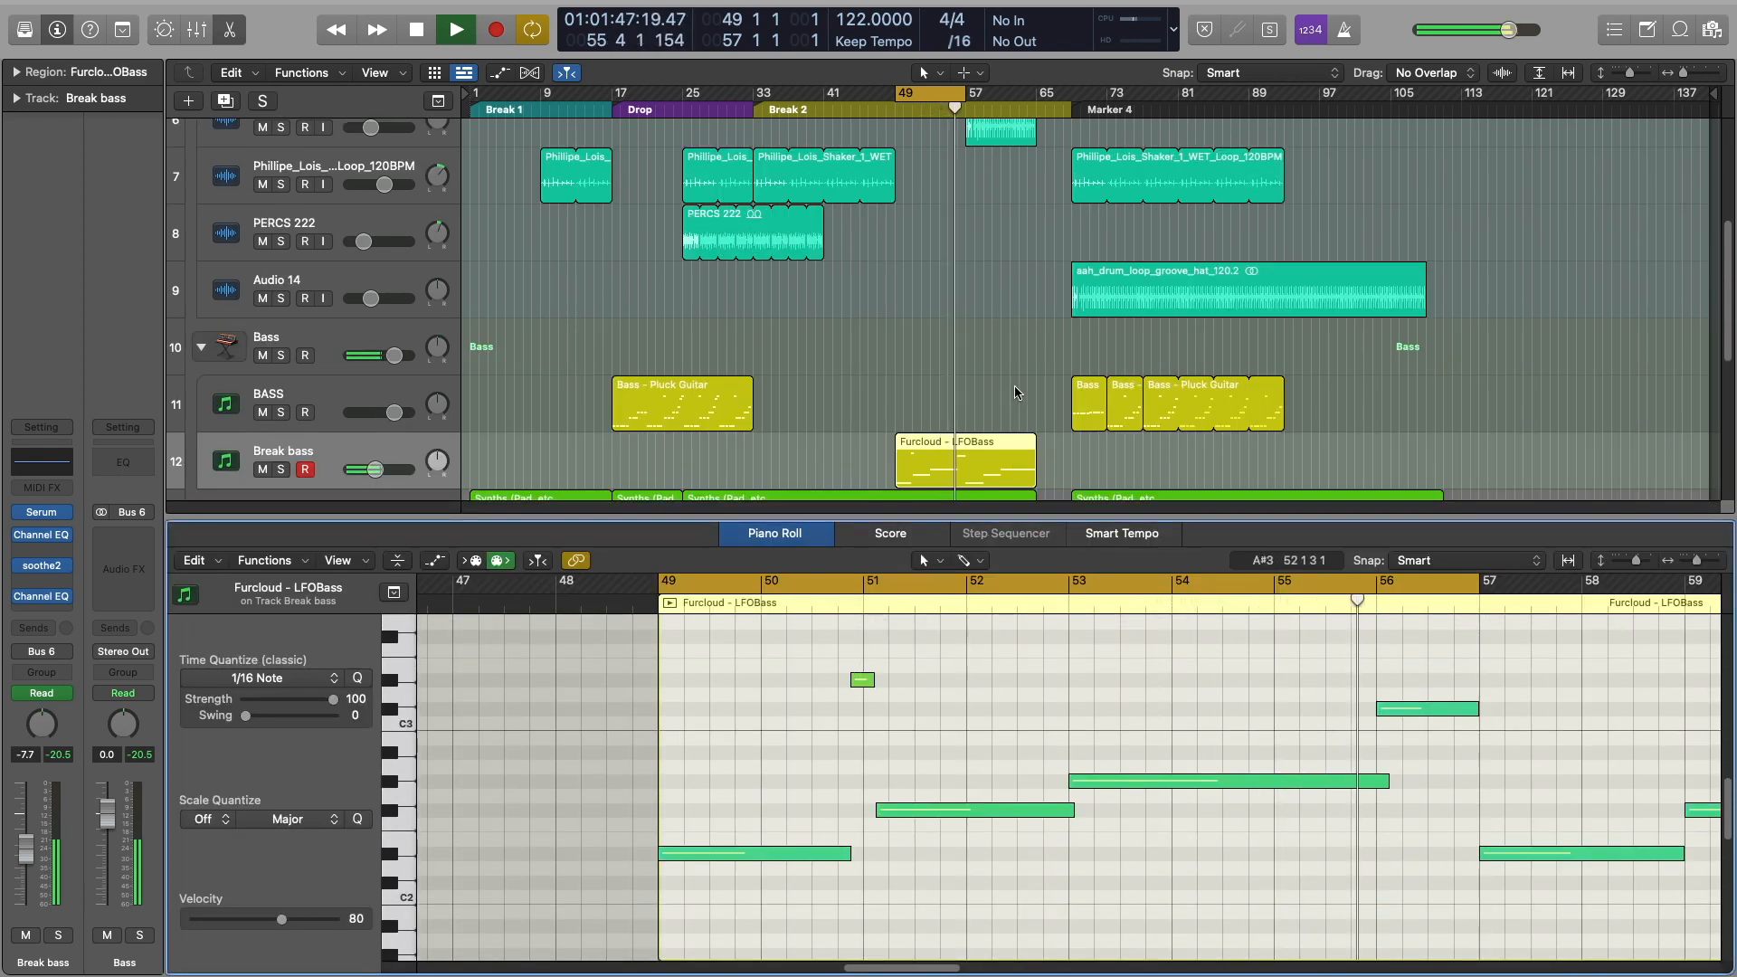
{"action": "scroll", "coordinate": [1009, 399], "scroll_direction": "down", "scroll_amount": 3}
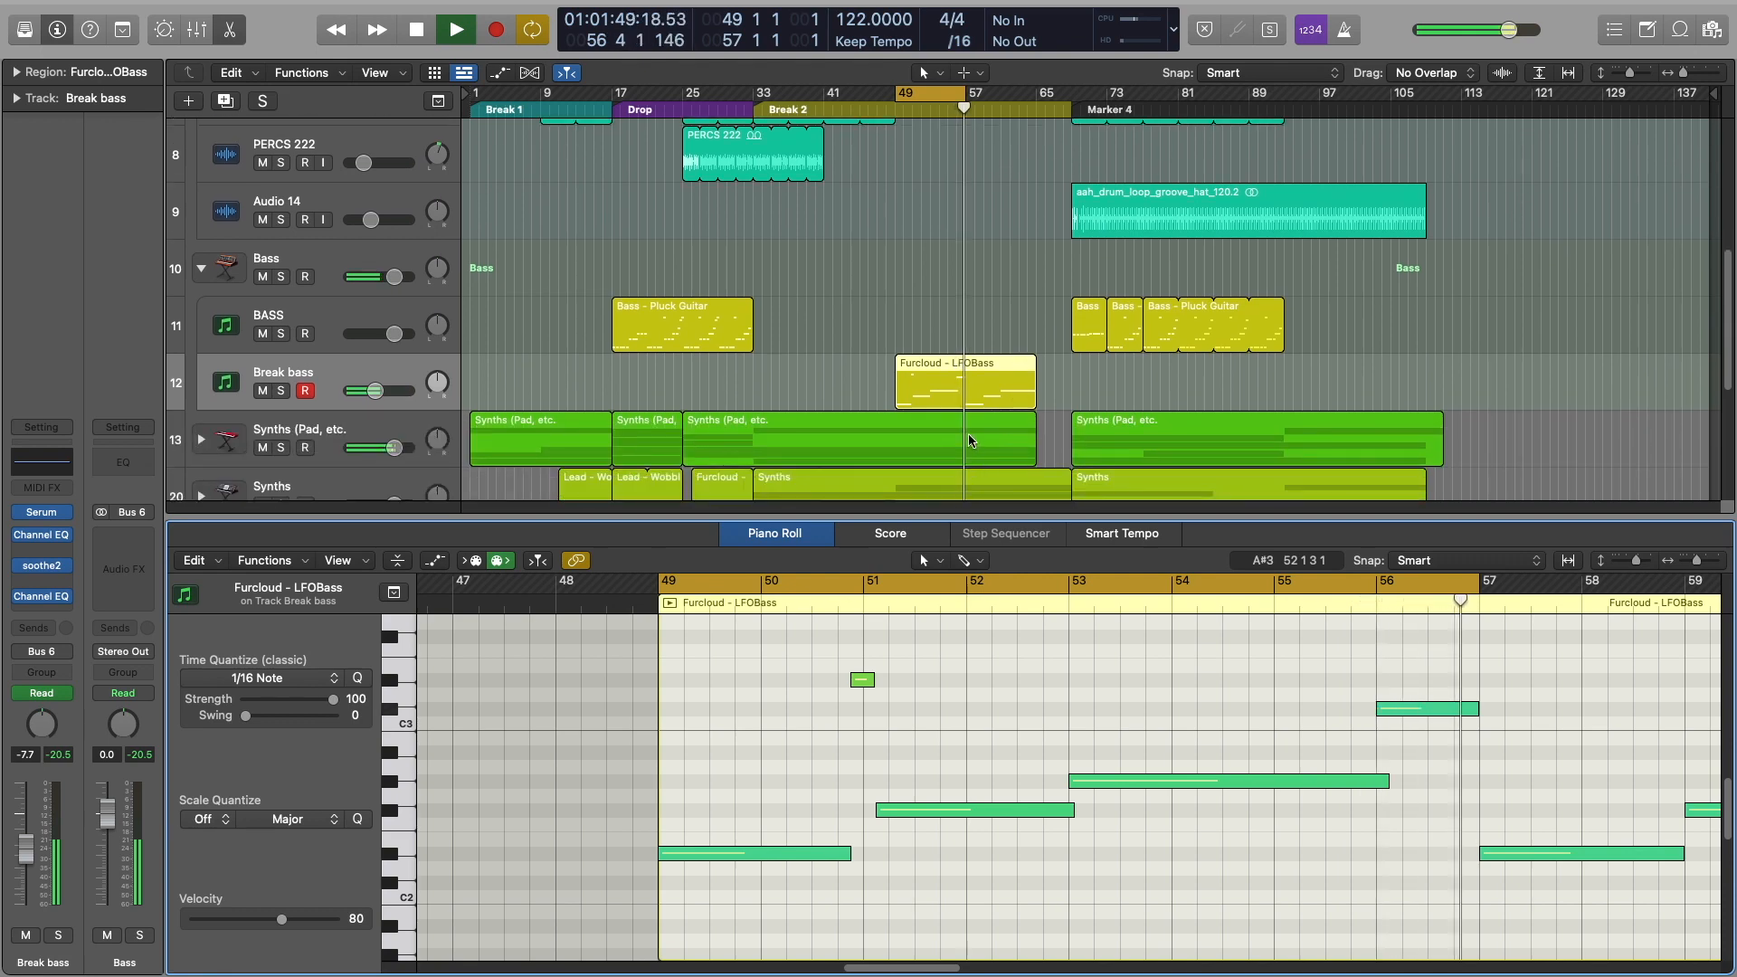
{"action": "key", "text": "space"}
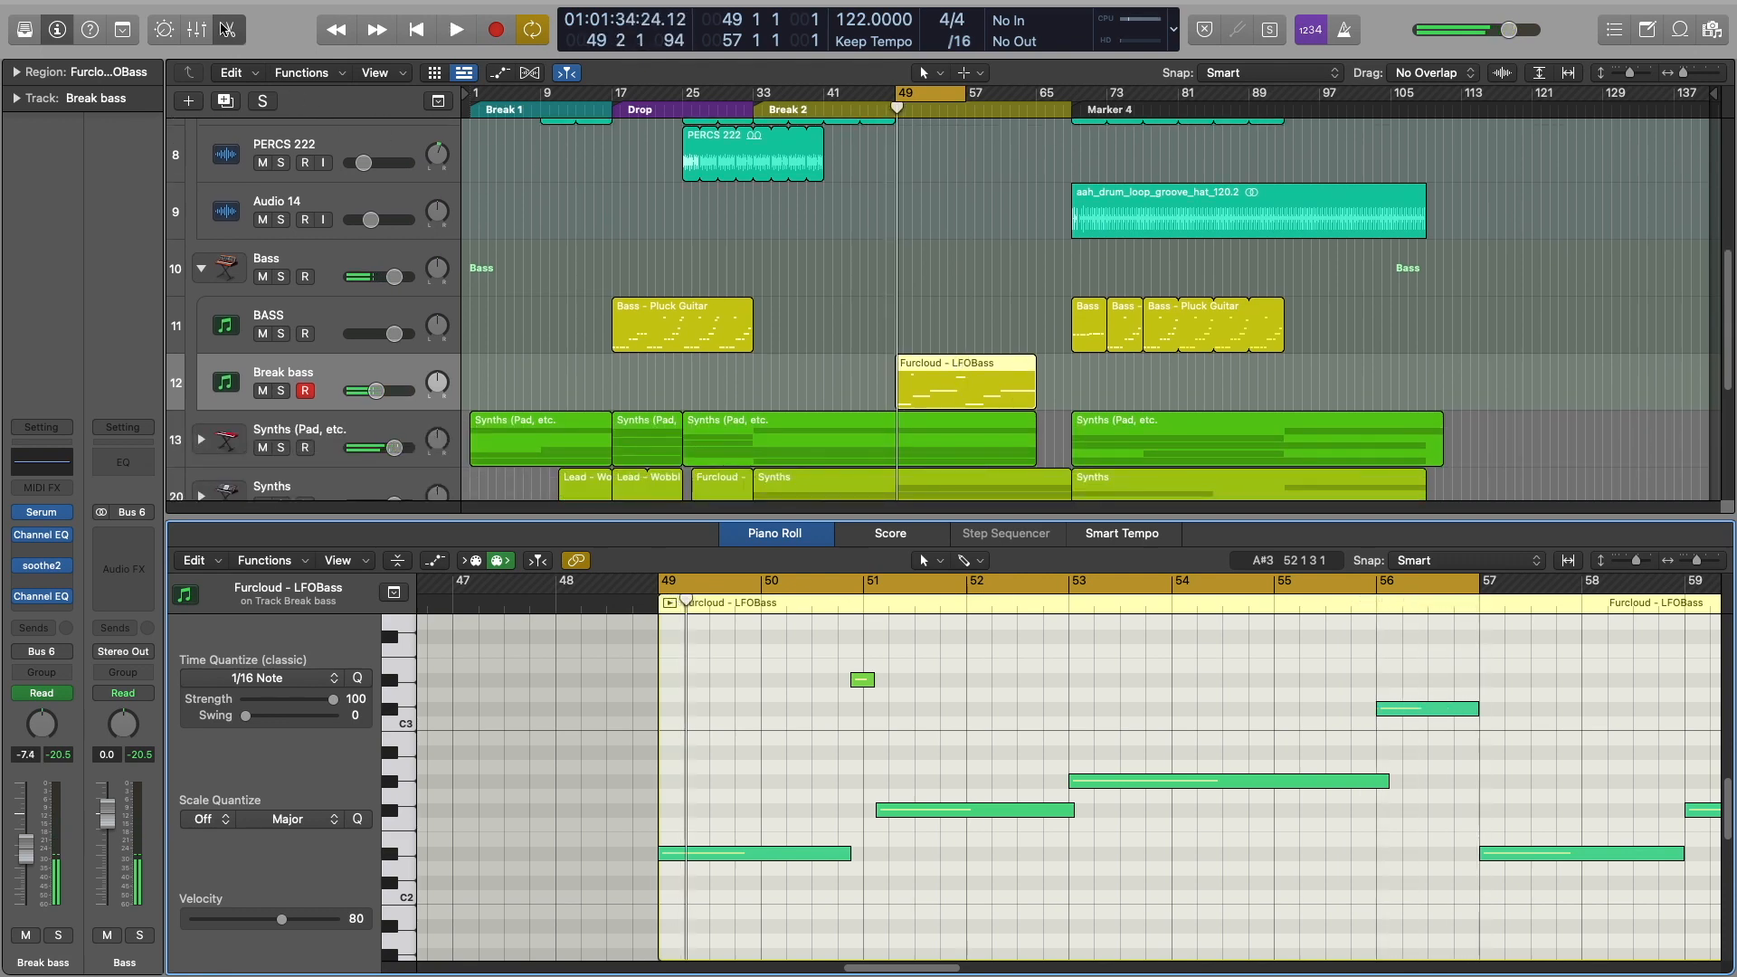
Hide the Piano Roll, deselect the Break bass region and turn off the cycle range
{"action": "left_click", "coordinate": [225, 30]}
{"action": "left_click", "coordinate": [841, 535]}
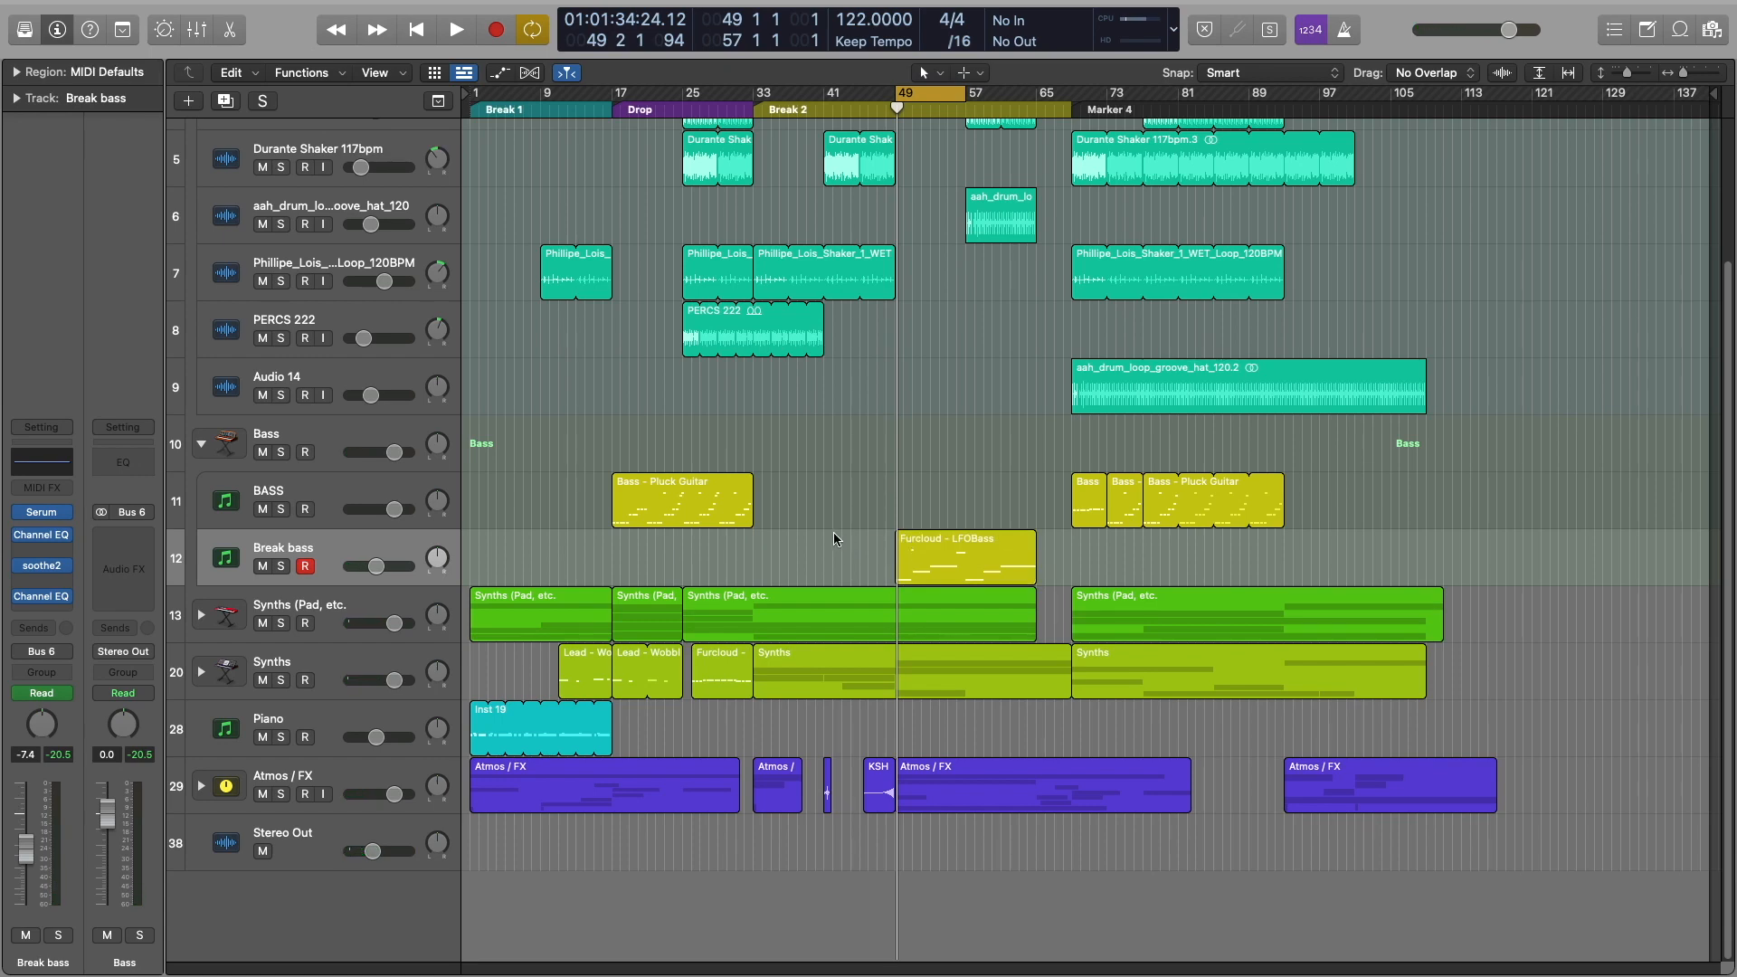
{"action": "scroll", "coordinate": [850, 536], "scroll_direction": "up", "scroll_amount": 5}
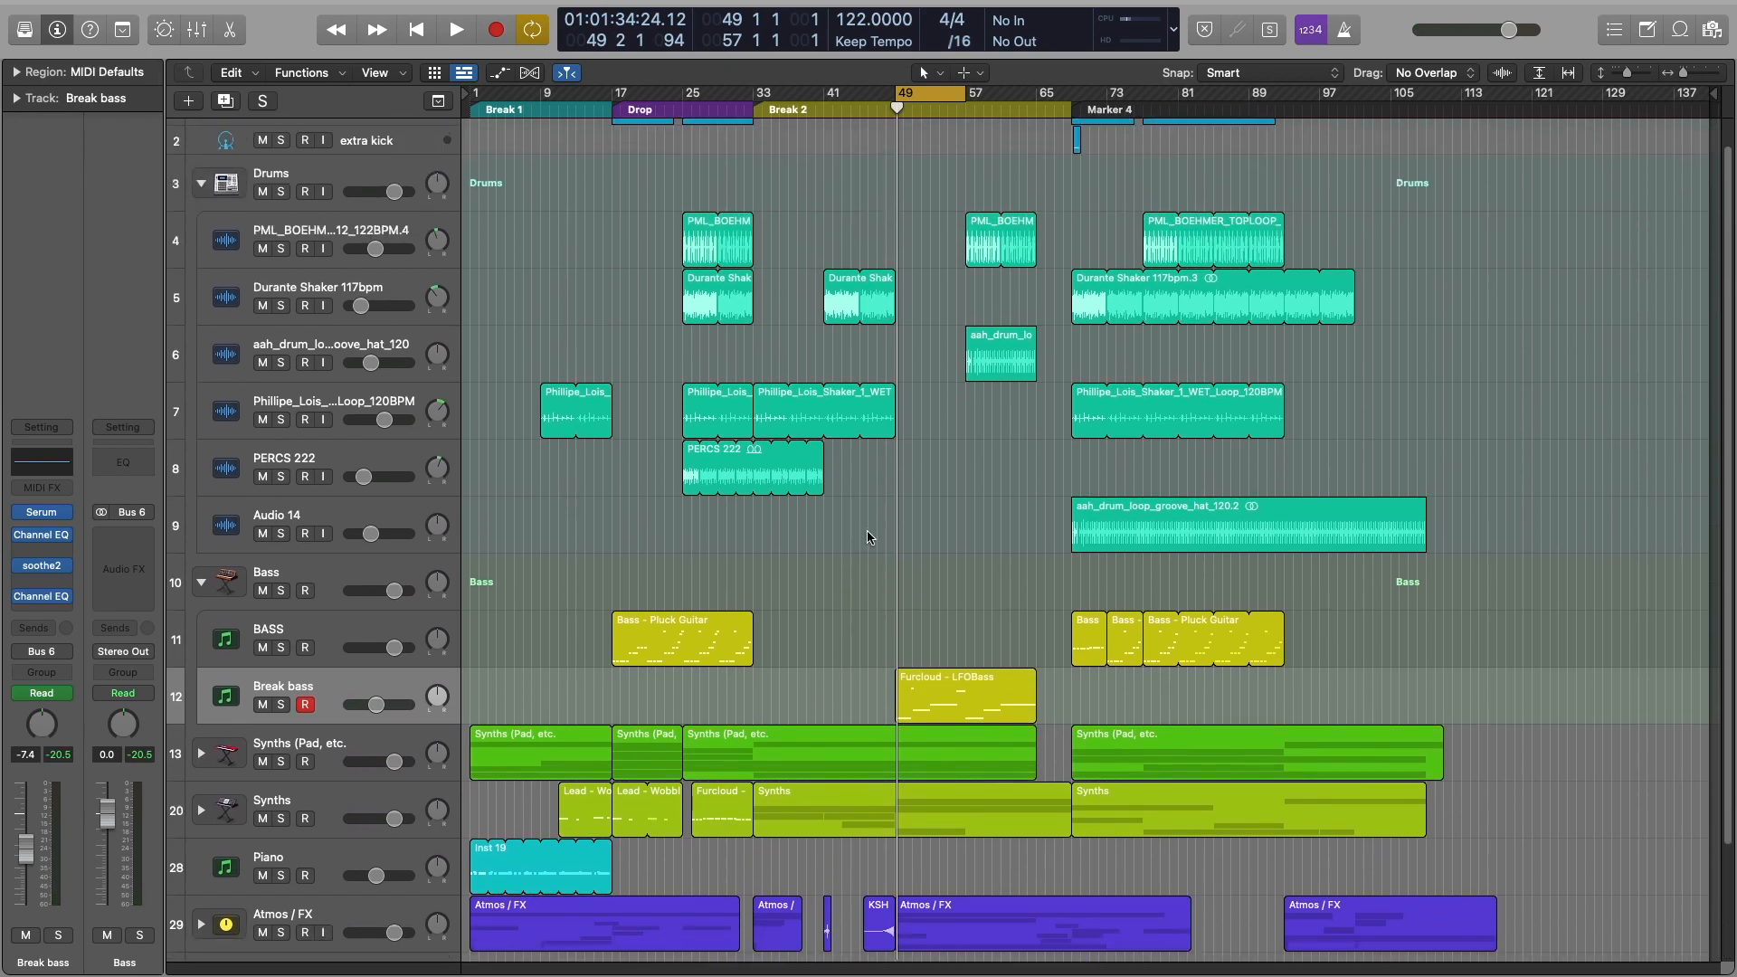
{"action": "scroll", "coordinate": [867, 537], "scroll_direction": "down", "scroll_amount": 5}
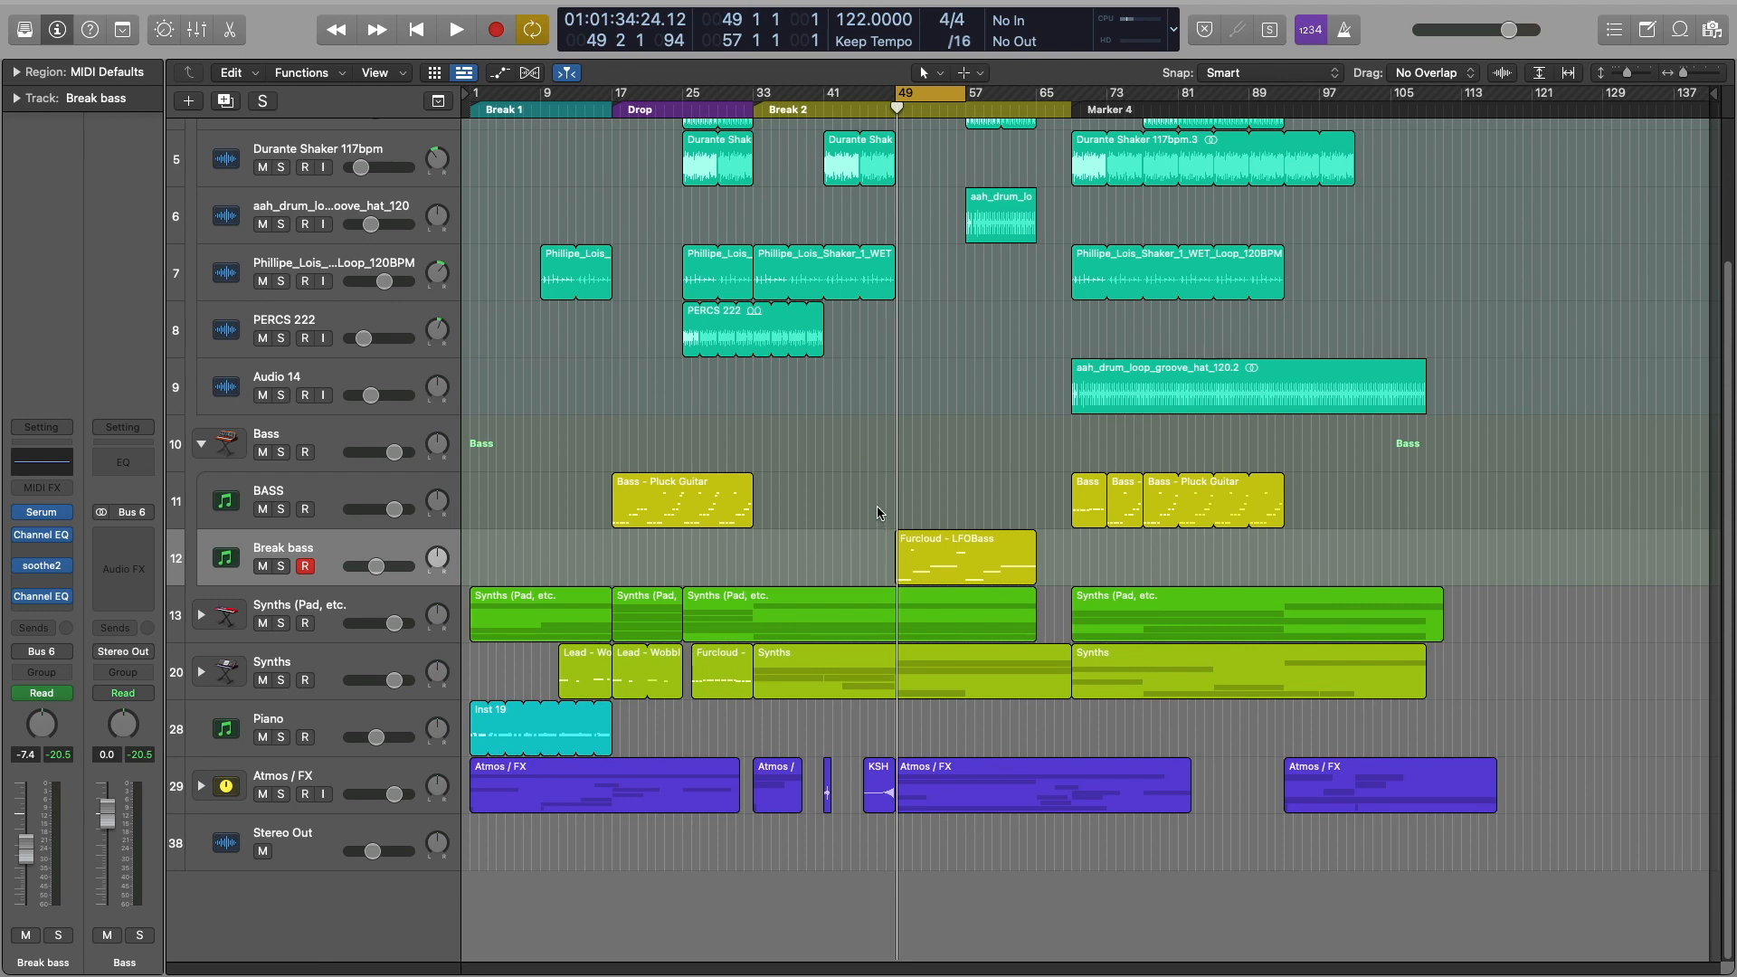
{"action": "left_click", "coordinate": [926, 98]}
{"action": "scroll", "coordinate": [815, 588], "scroll_direction": "up", "scroll_amount": 5}
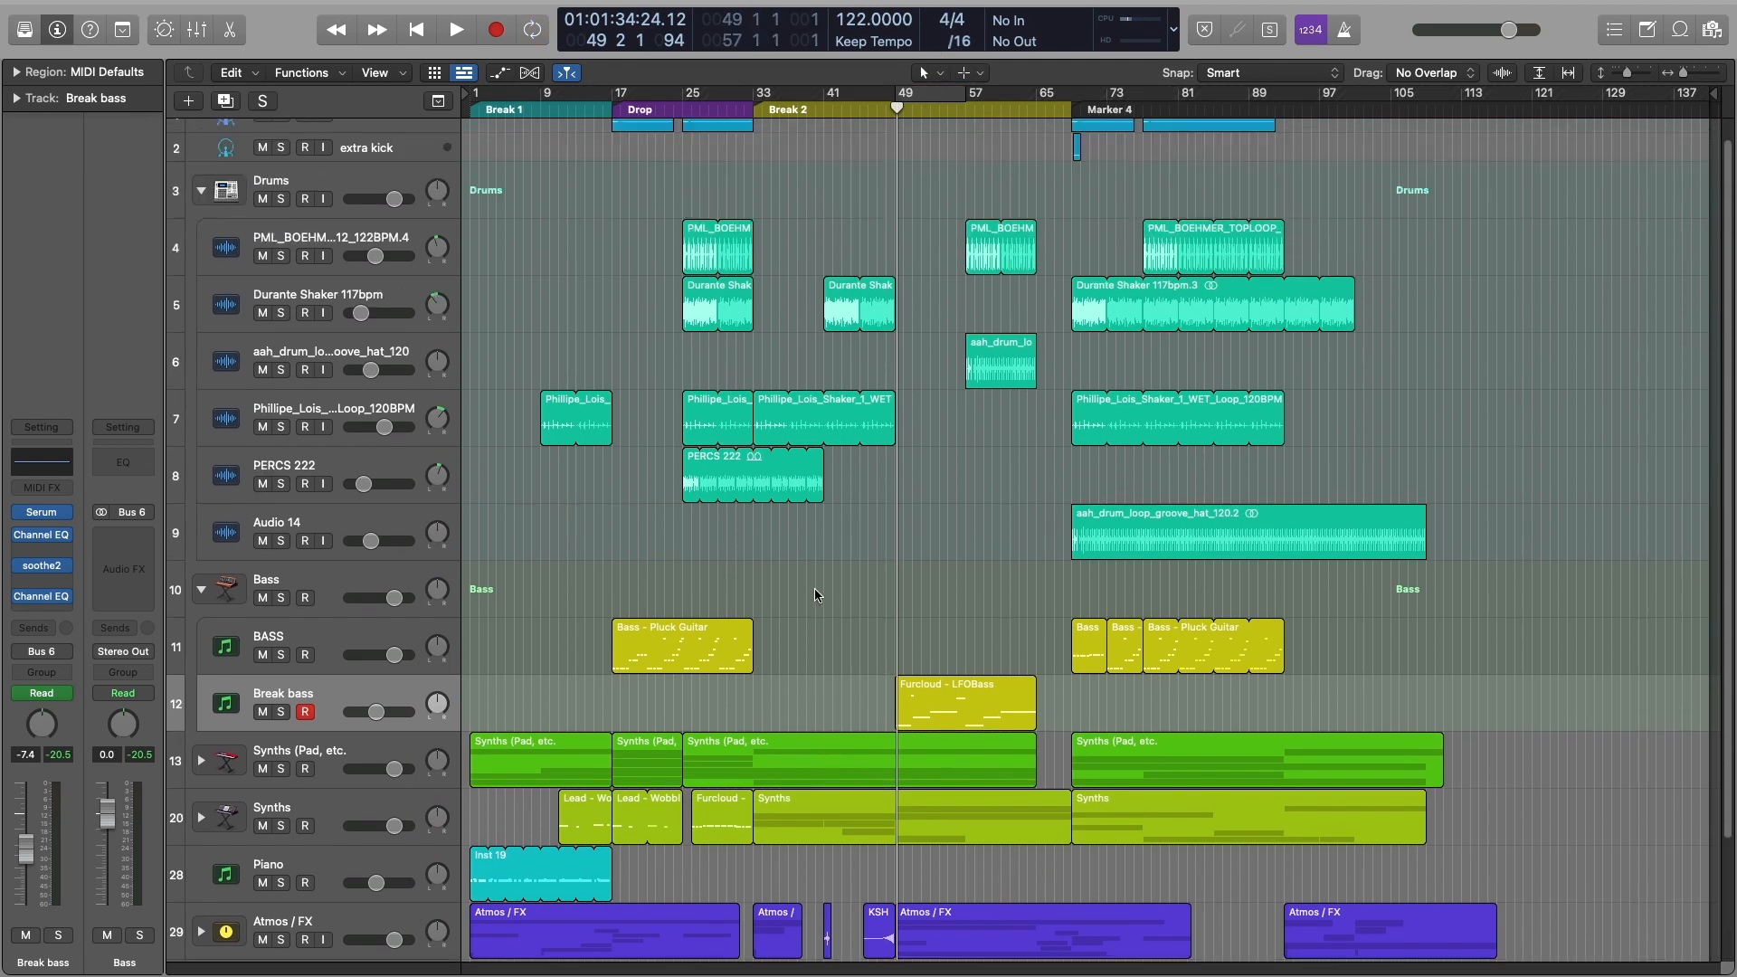
{"action": "scroll", "coordinate": [814, 588], "scroll_direction": "down", "scroll_amount": 5}
Select the BASS and Break bass tracks in turn to compare their regions in the arrangement
{"action": "left_click", "coordinate": [360, 494]}
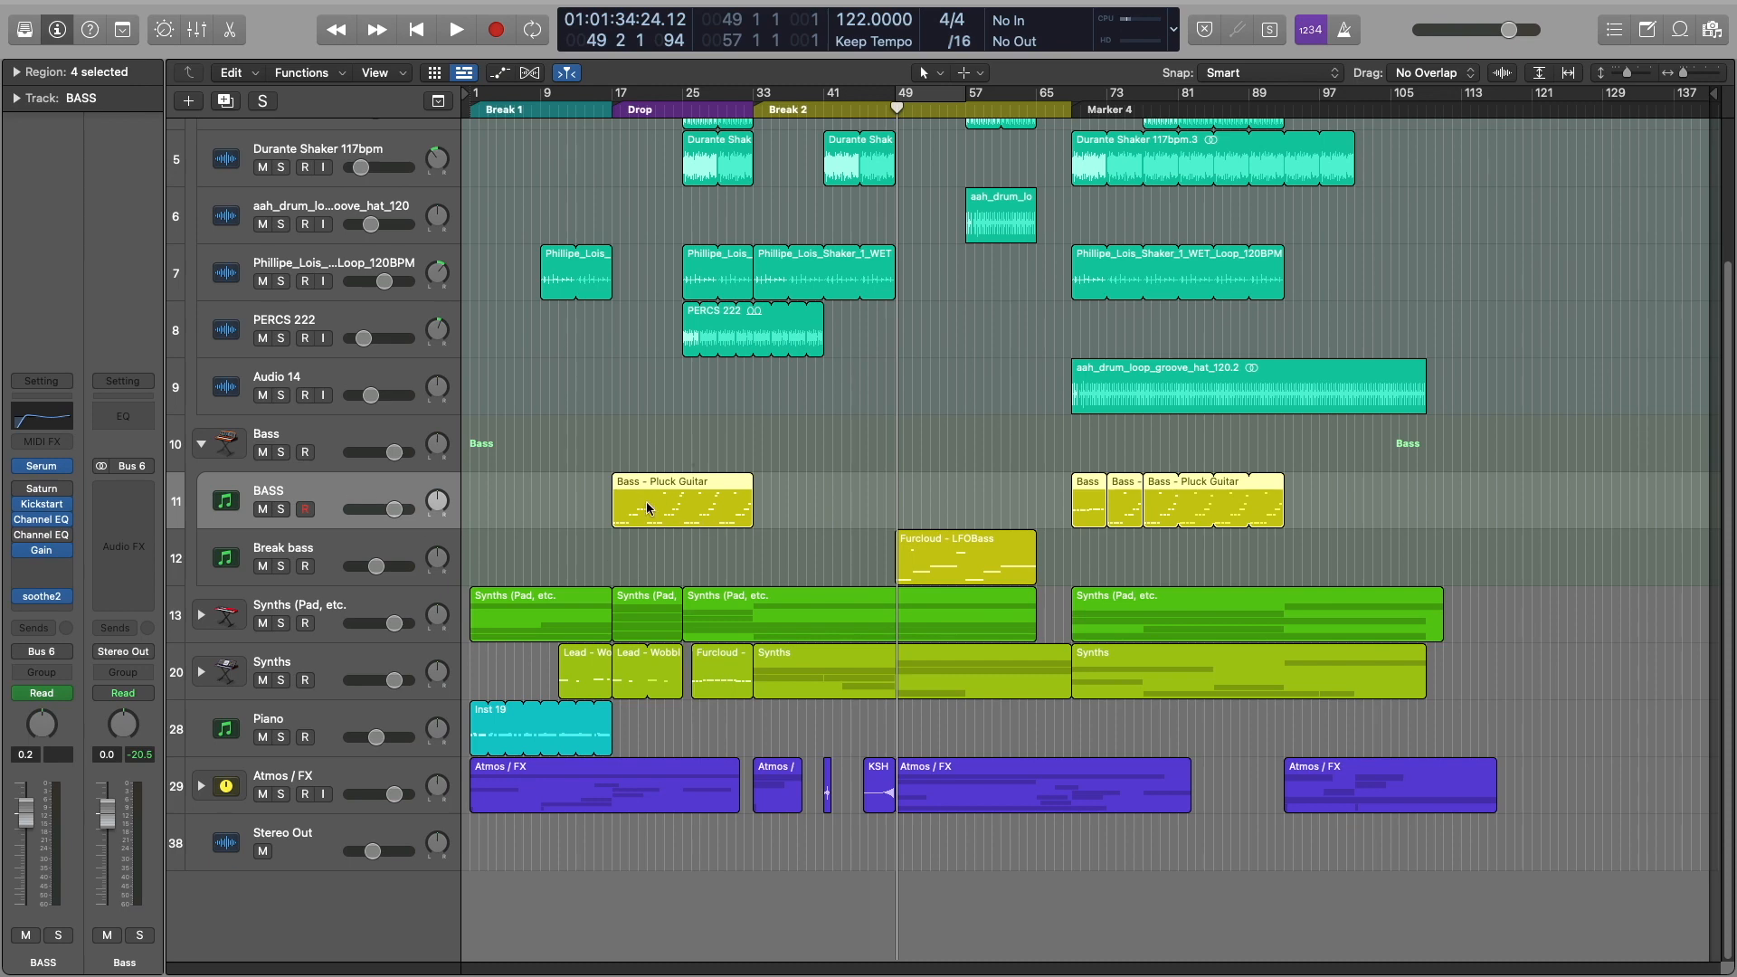
{"action": "left_click", "coordinate": [825, 486]}
{"action": "left_click", "coordinate": [382, 548]}
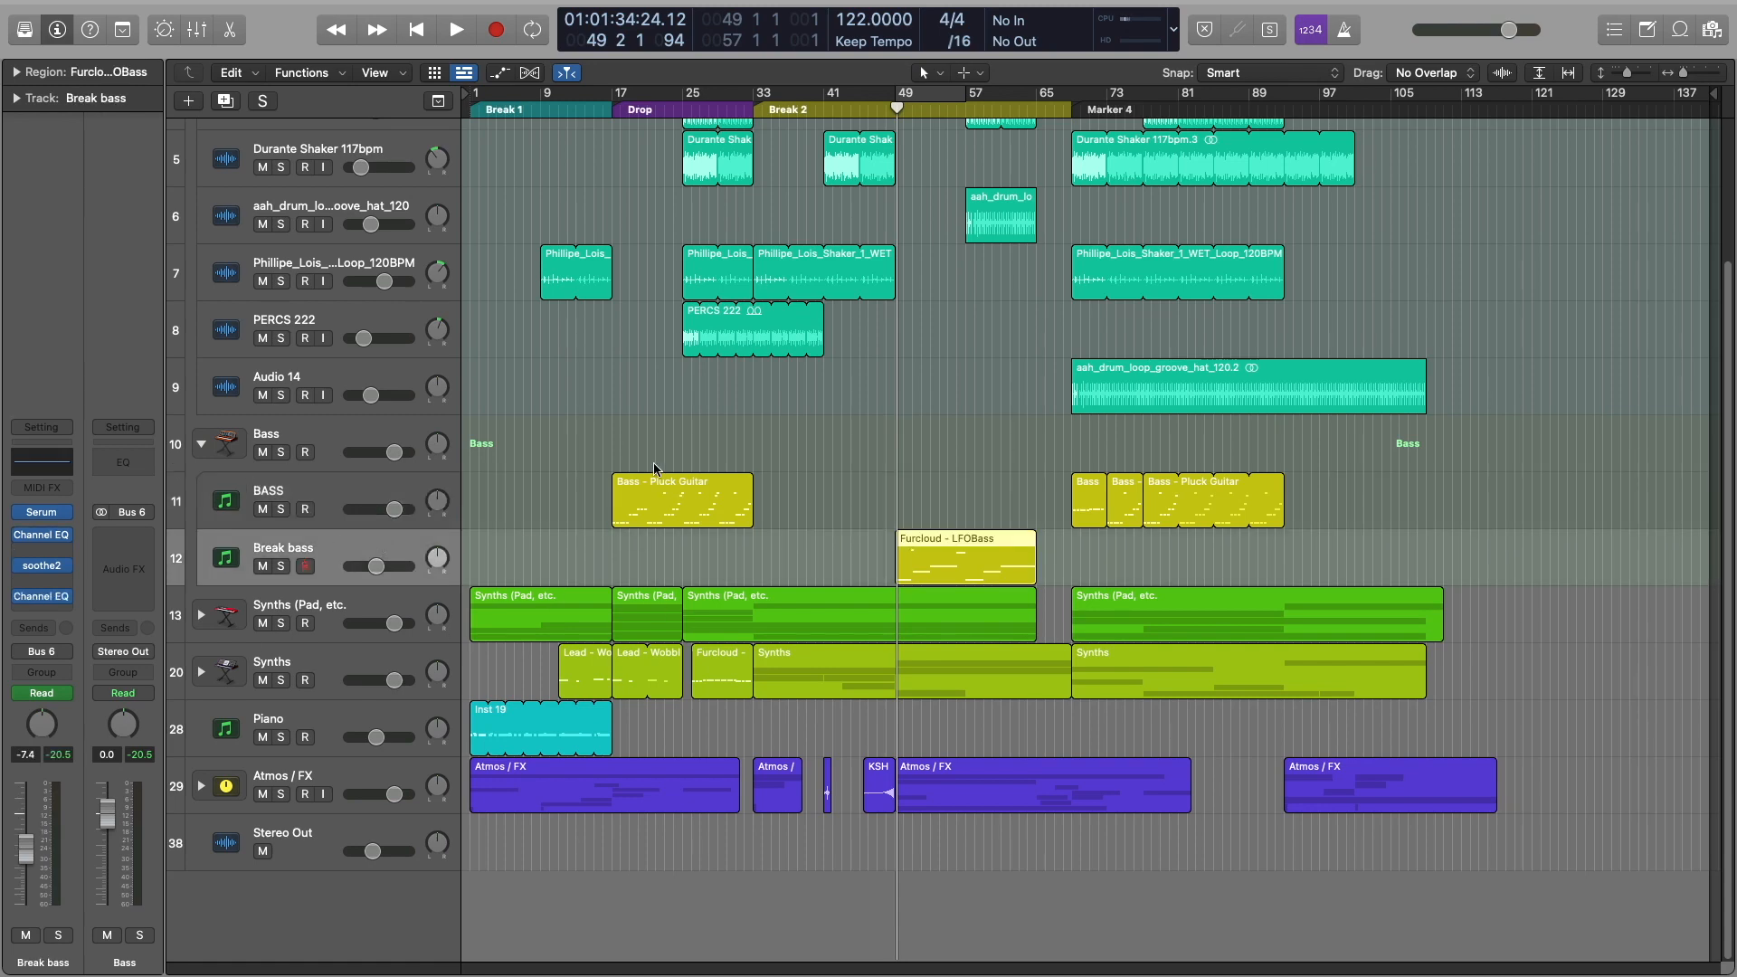
{"action": "left_click", "coordinate": [360, 484]}
{"action": "left_click", "coordinate": [371, 554]}
Collapse the Bass and Drums track stacks and expand the Synths (Pad, etc.) stack
{"action": "scroll", "coordinate": [524, 260], "scroll_direction": "up", "scroll_amount": 4}
{"action": "left_click", "coordinate": [200, 613]}
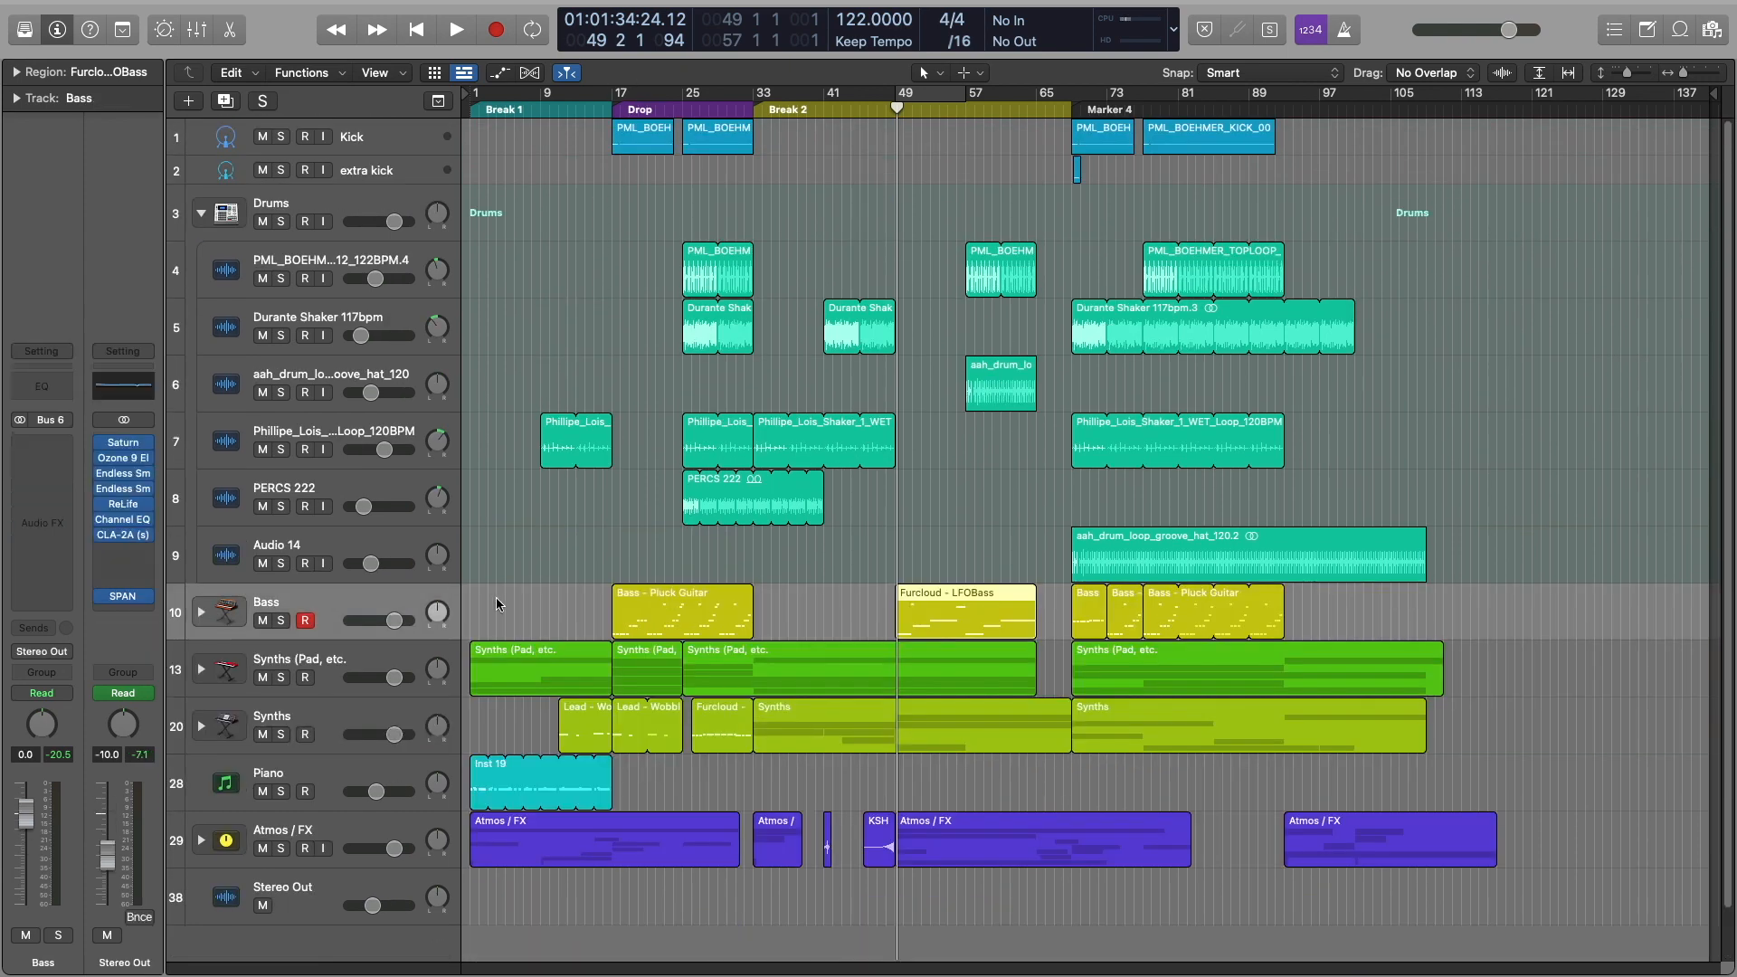
{"action": "left_click", "coordinate": [201, 214]}
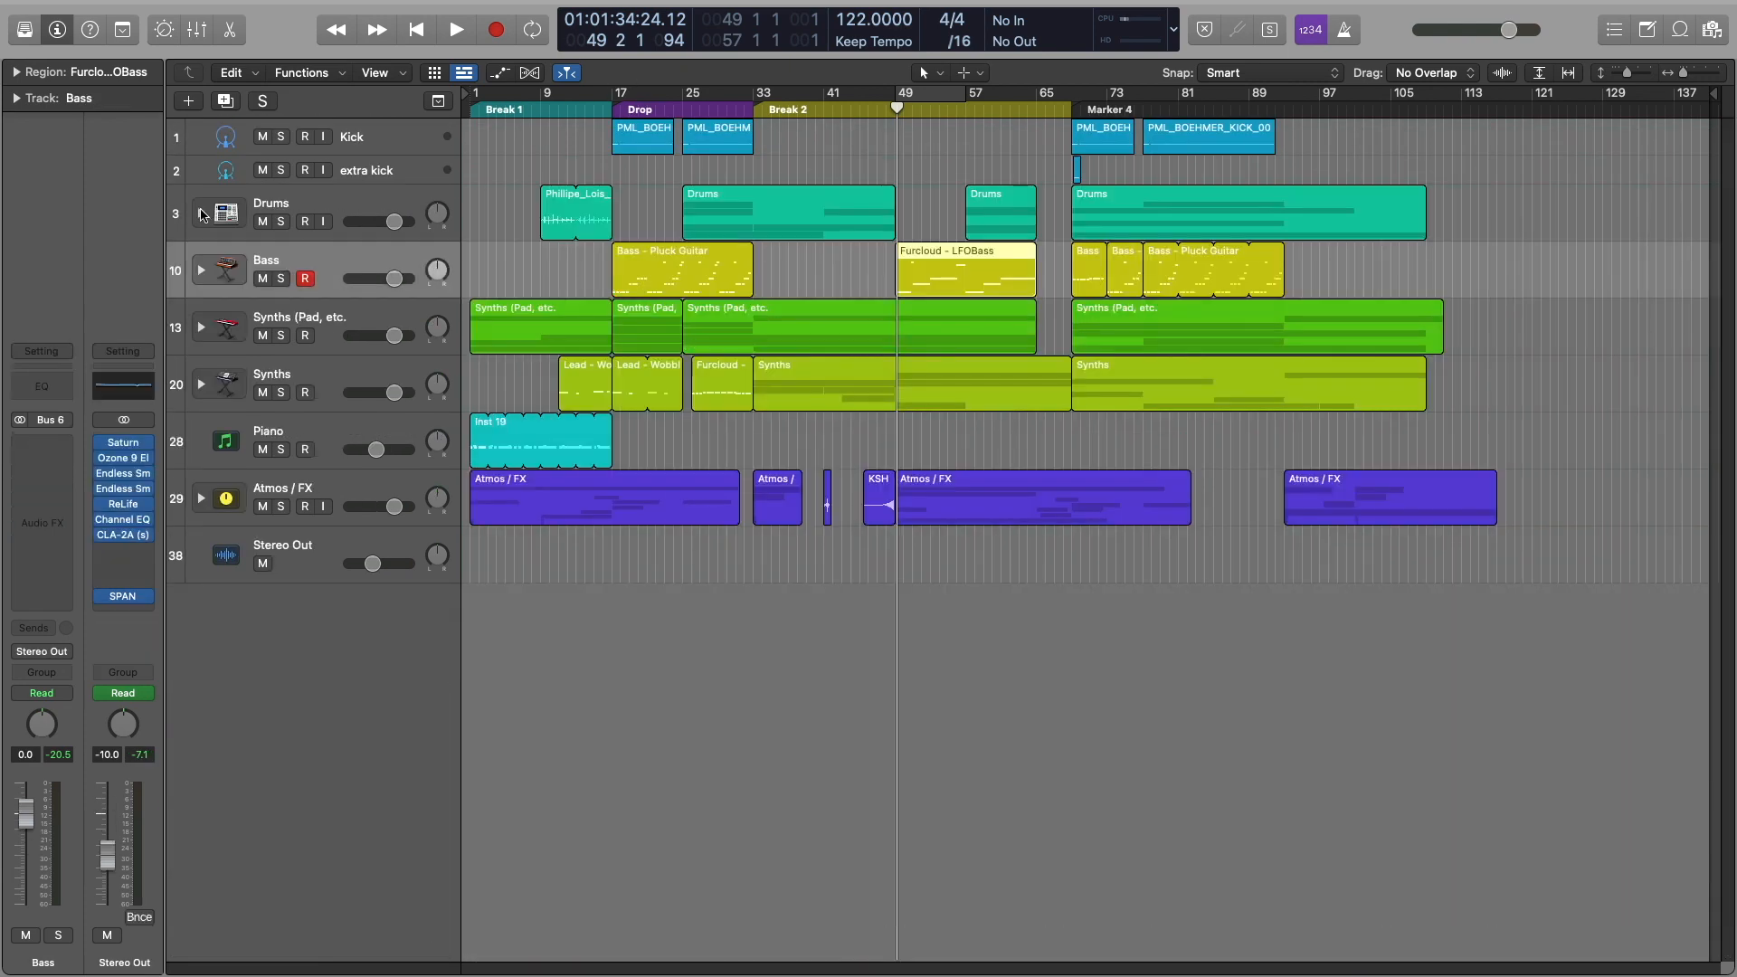
{"action": "left_click", "coordinate": [557, 264]}
{"action": "left_click", "coordinate": [420, 304]}
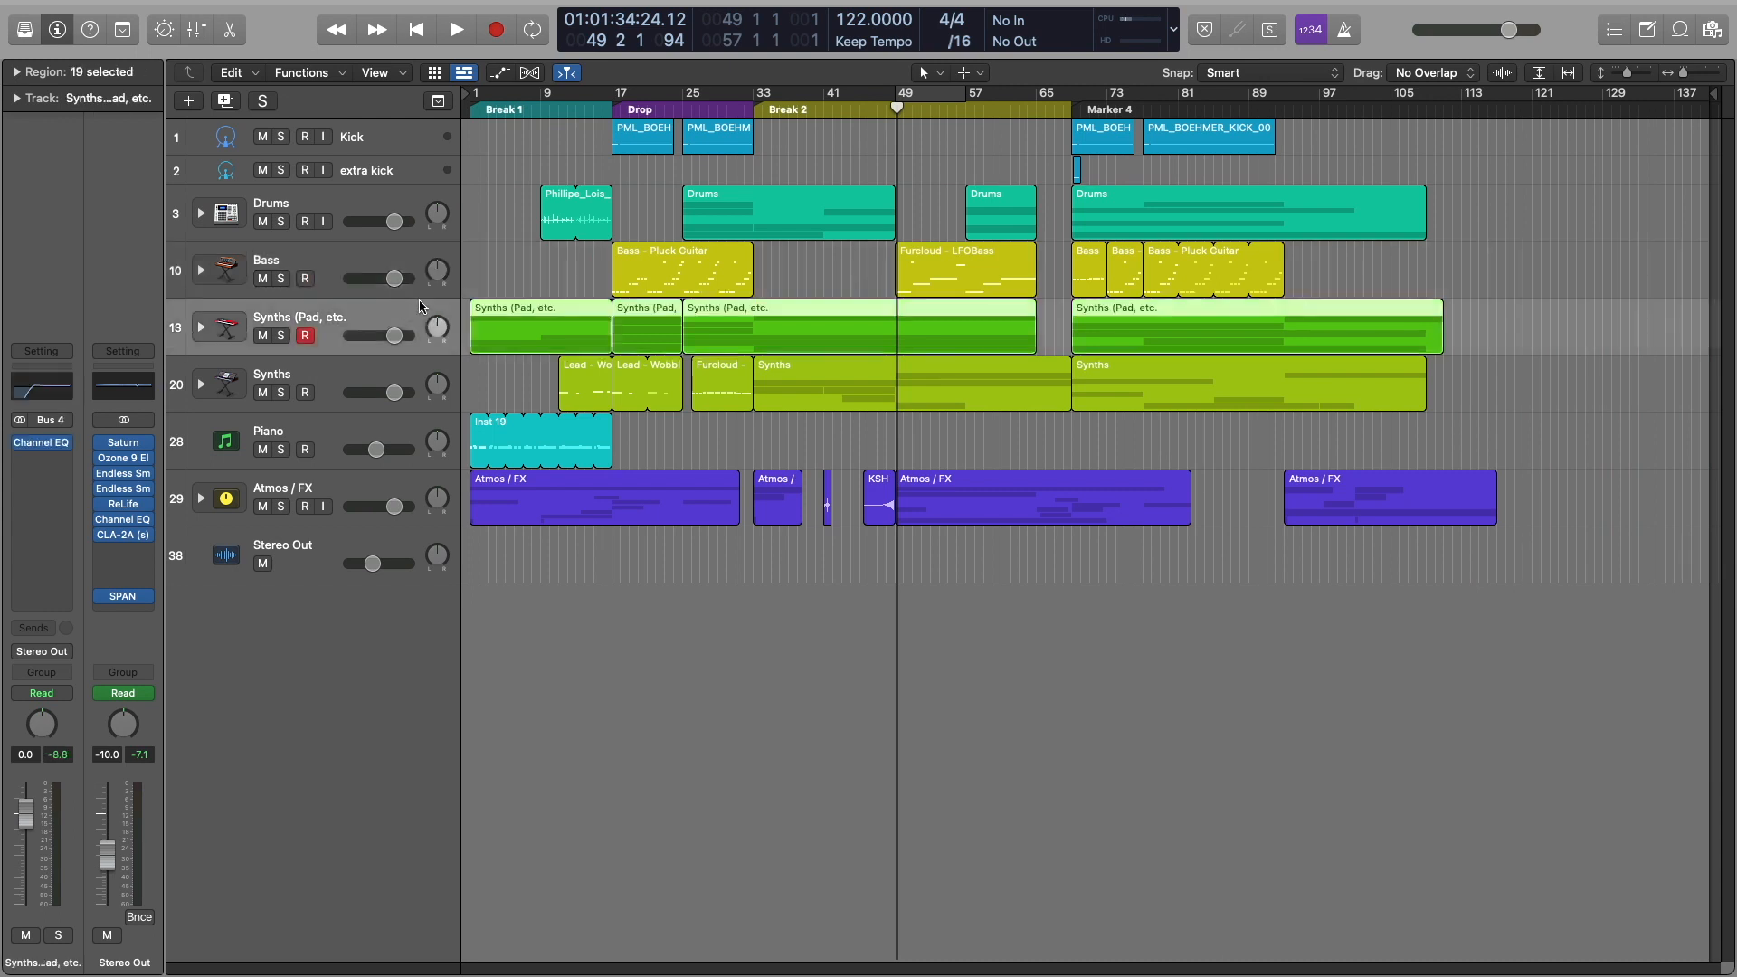
{"action": "left_click", "coordinate": [201, 328]}
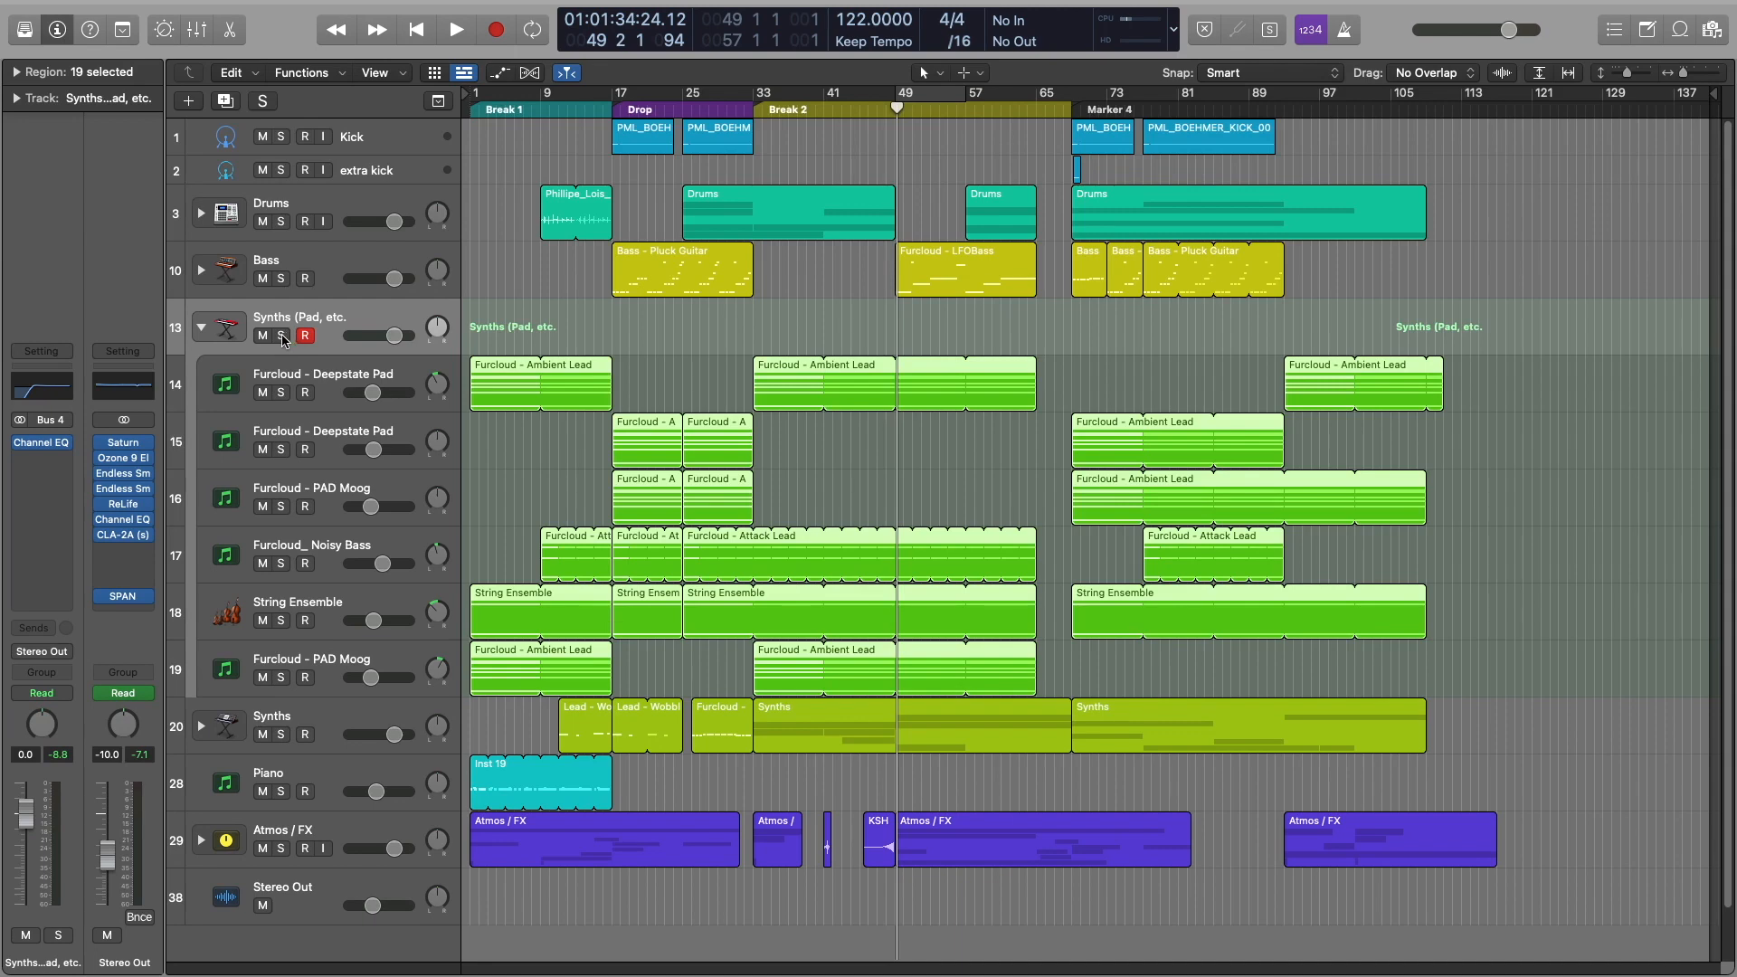
Solo the Synths (Pad, etc.) stack with its regions deselected and play it from the start of the project
{"action": "left_click", "coordinate": [282, 336]}
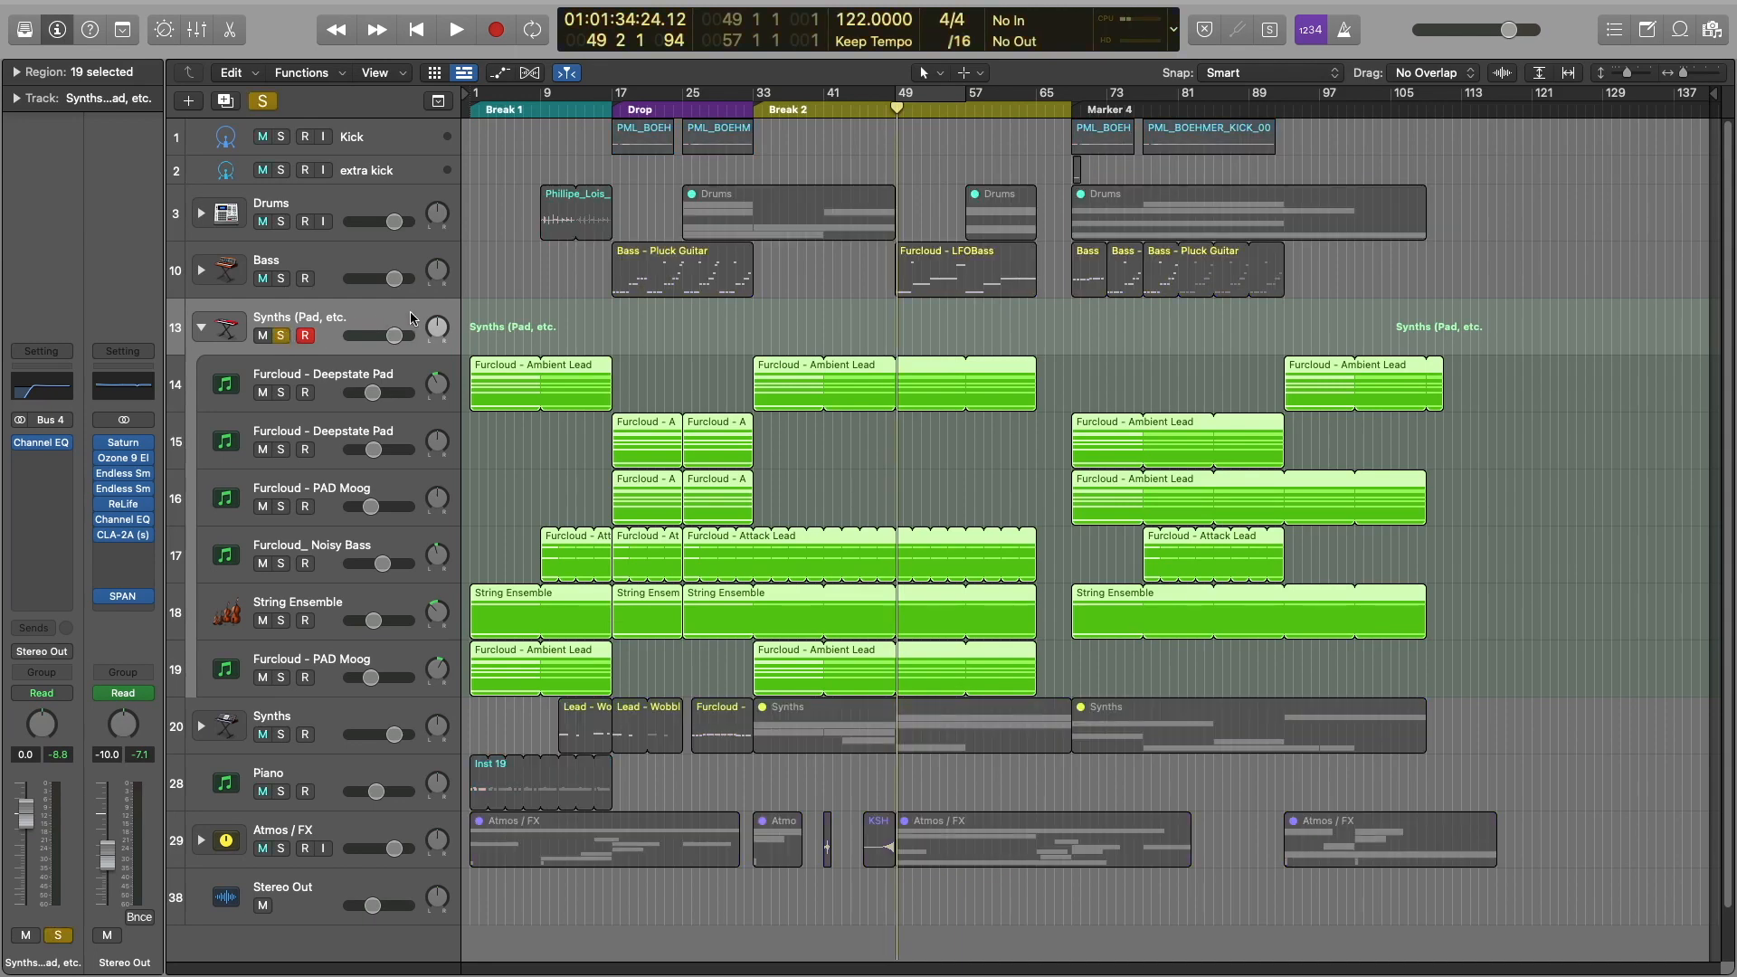
{"action": "left_click", "coordinate": [283, 336]}
{"action": "left_click", "coordinate": [508, 323]}
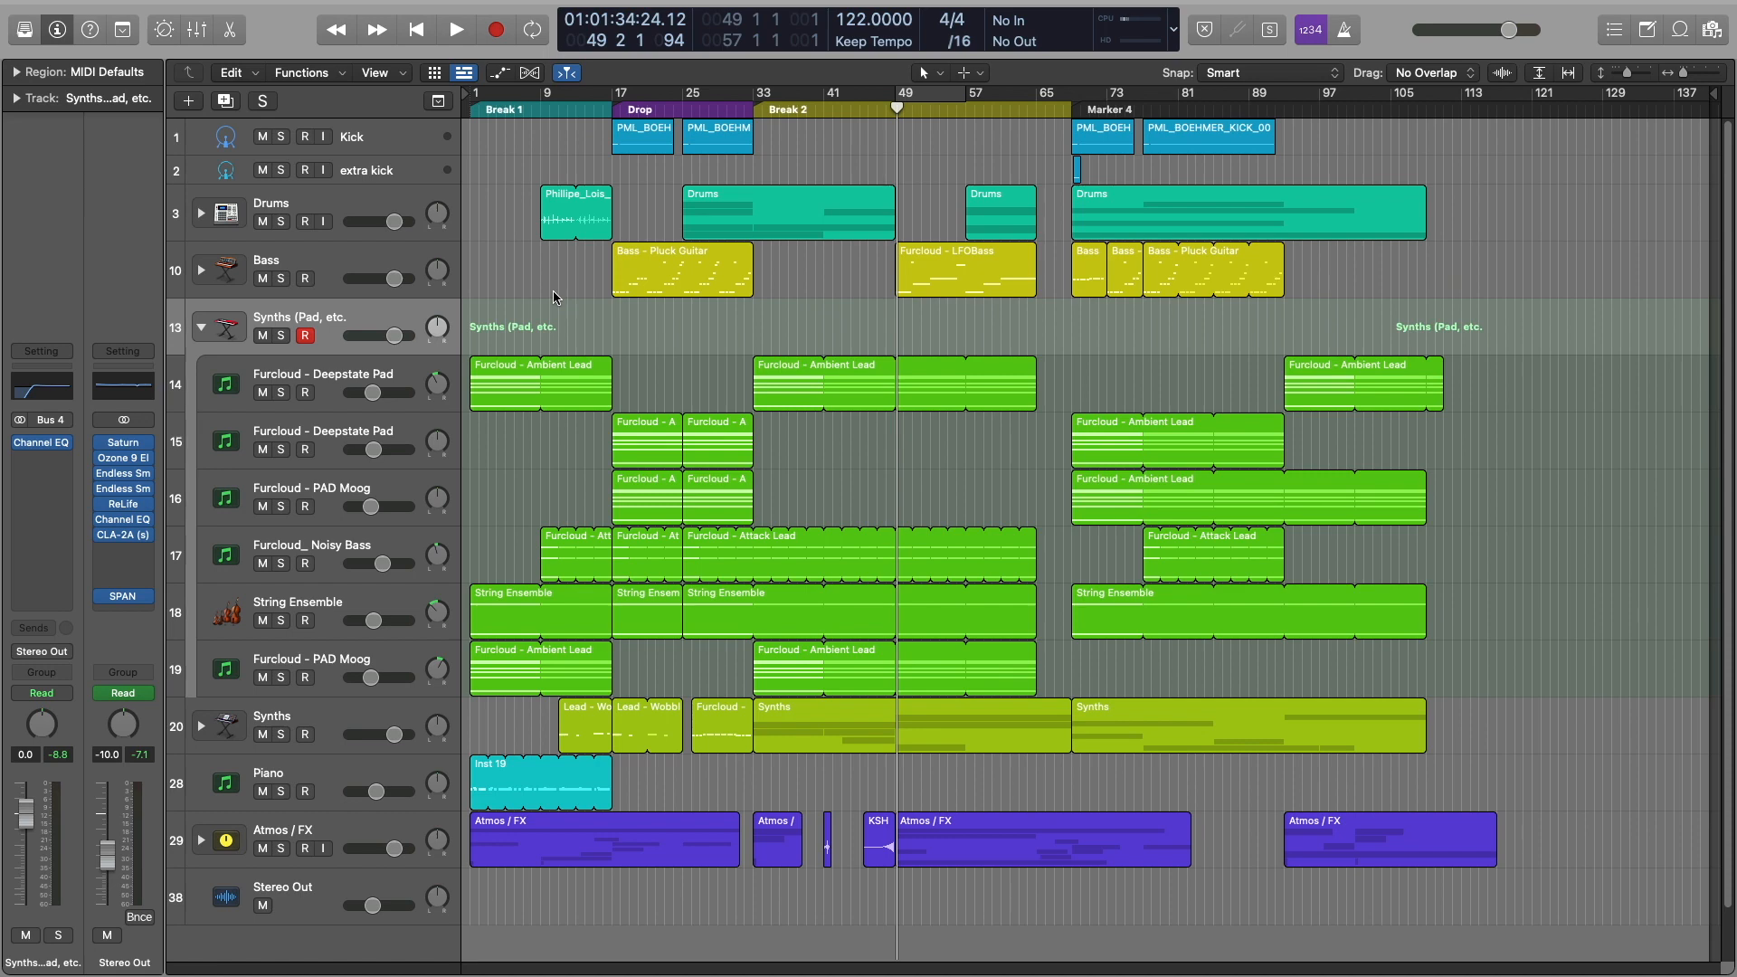
{"action": "key", "text": "Return"}
{"action": "scroll", "coordinate": [553, 291], "scroll_direction": "down", "scroll_amount": 1}
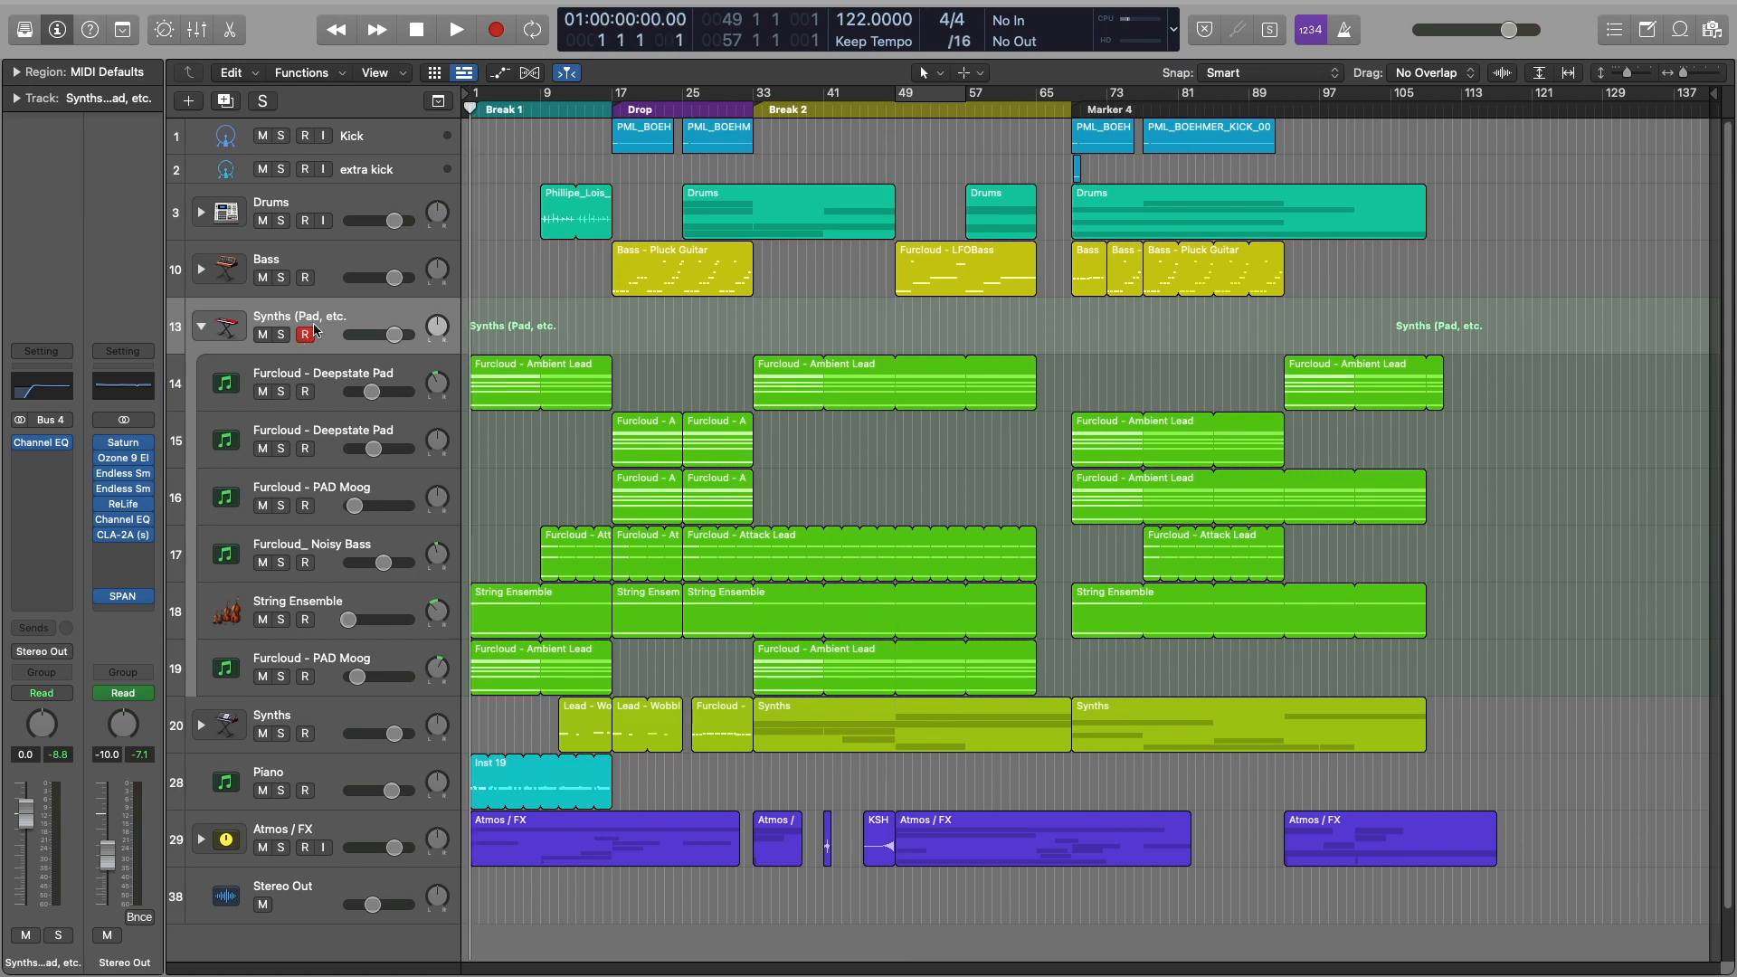
{"action": "scroll", "coordinate": [796, 401], "scroll_direction": "up", "scroll_amount": 1}
{"action": "left_click", "coordinate": [280, 336]}
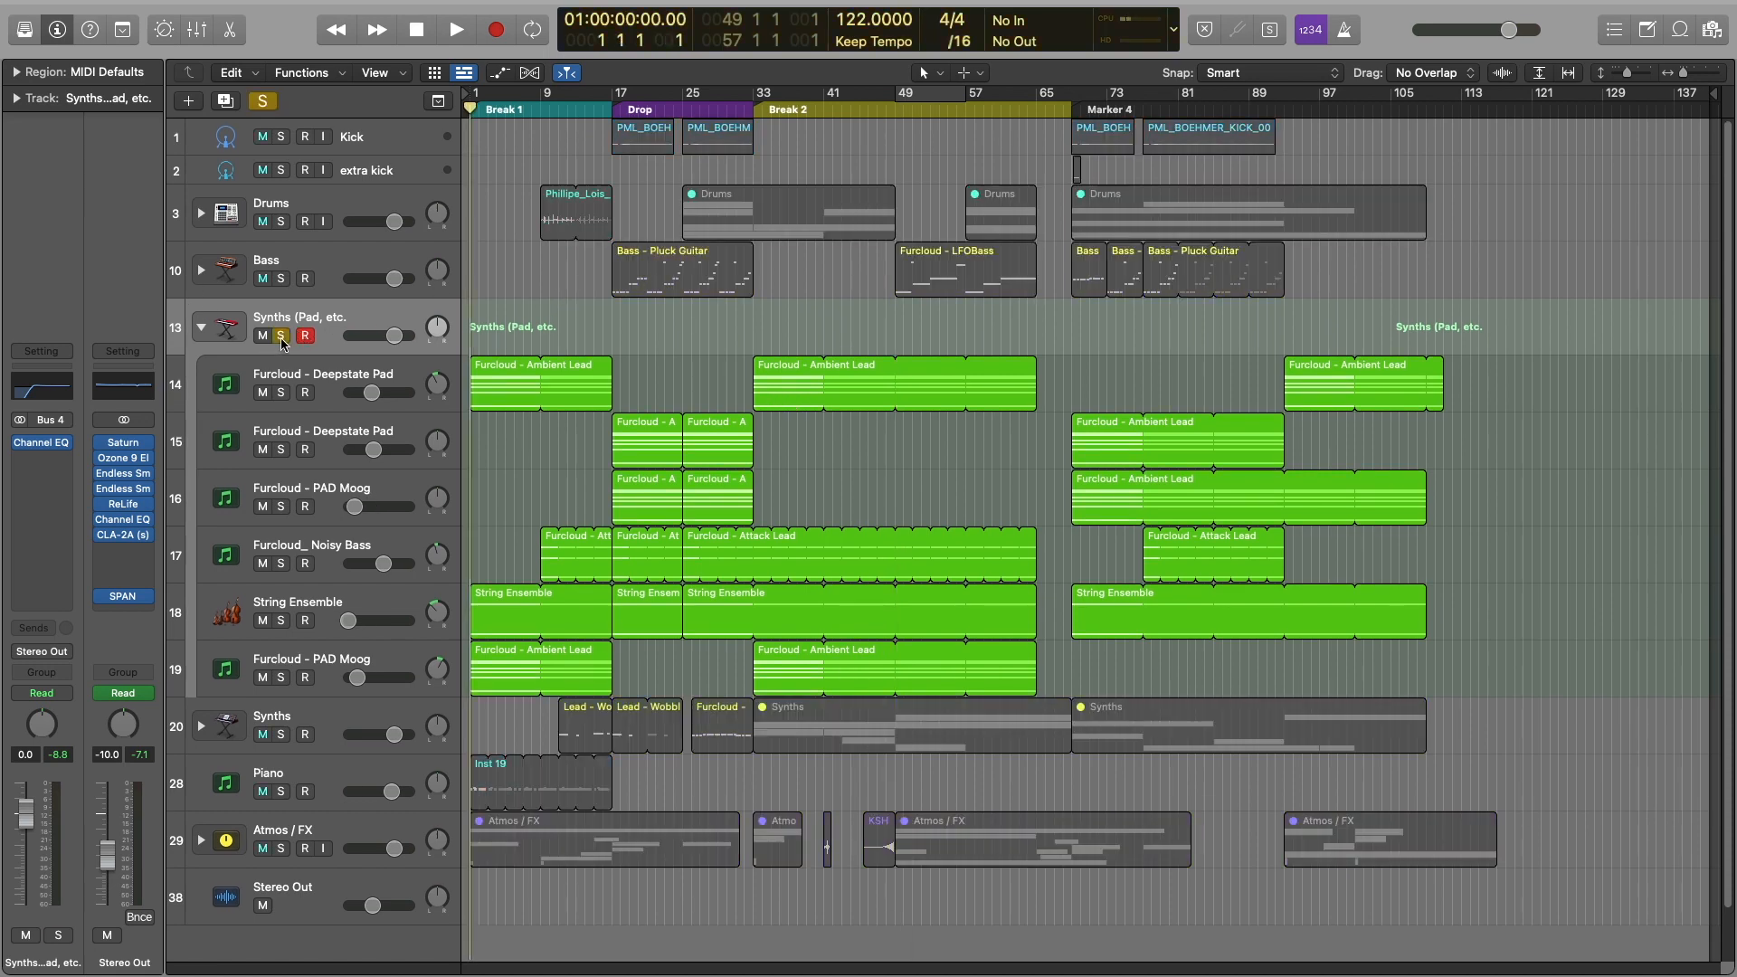
{"action": "key", "text": "space"}
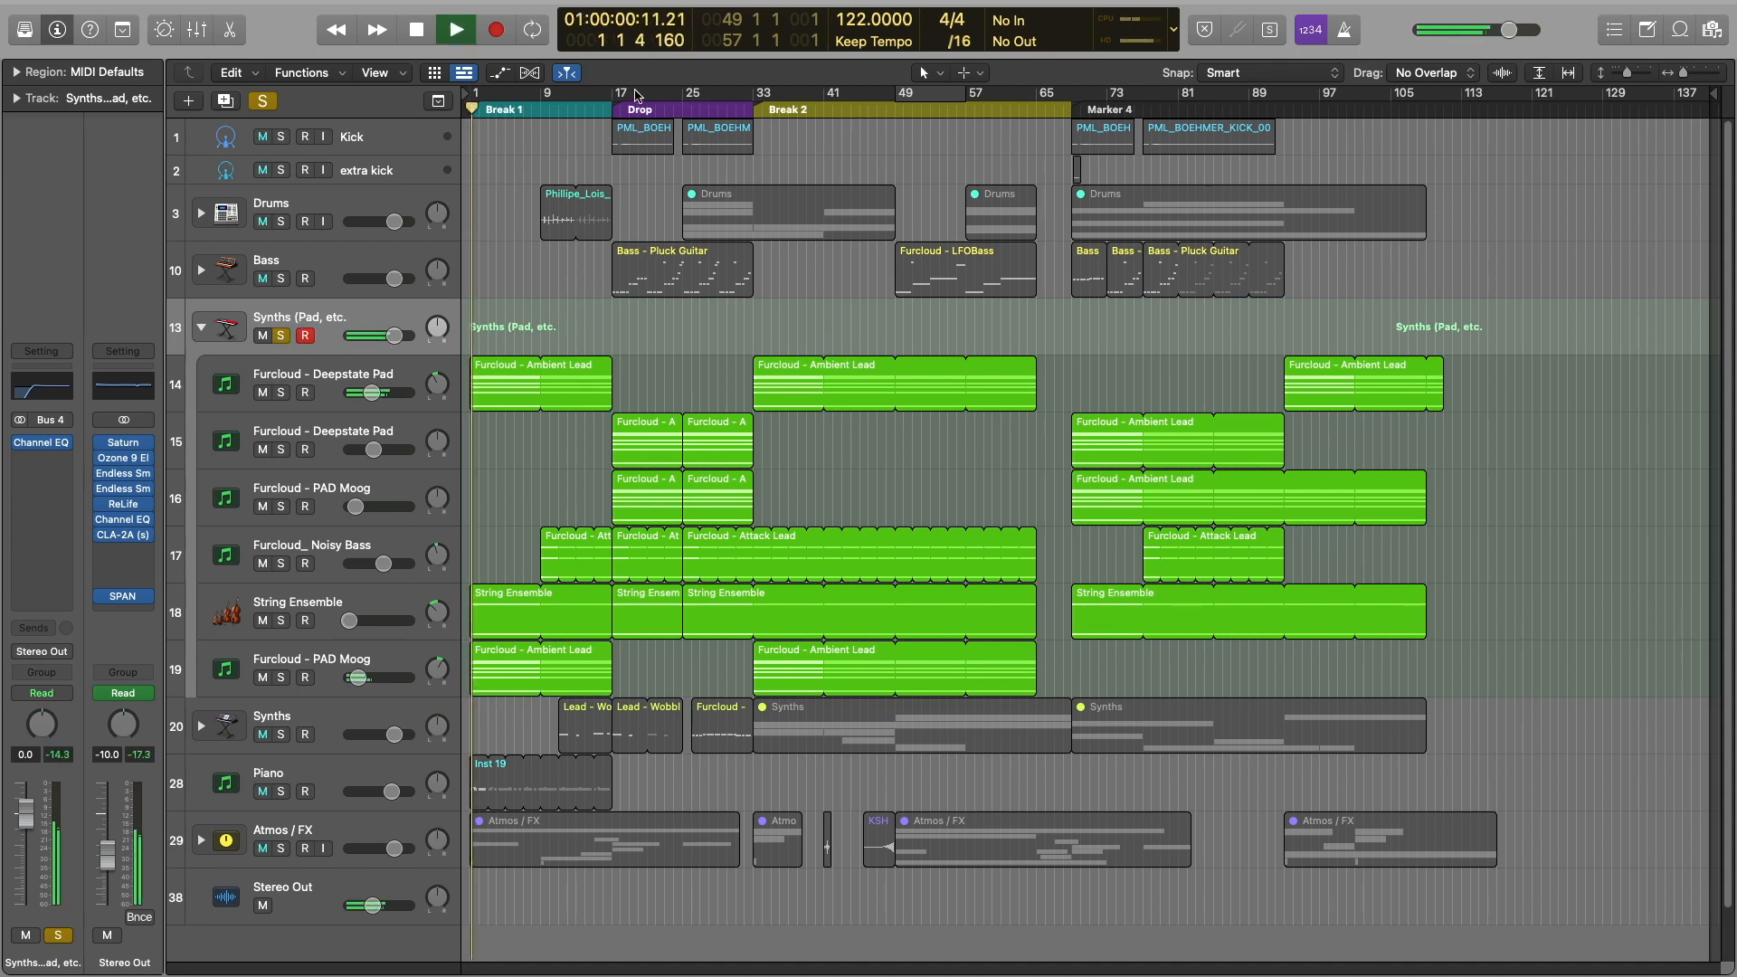
Audition the synth pads from bar 17 and about bar 33, stop playback and clear the stack's solo
{"action": "left_click", "coordinate": [613, 110]}
{"action": "left_click", "coordinate": [765, 110]}
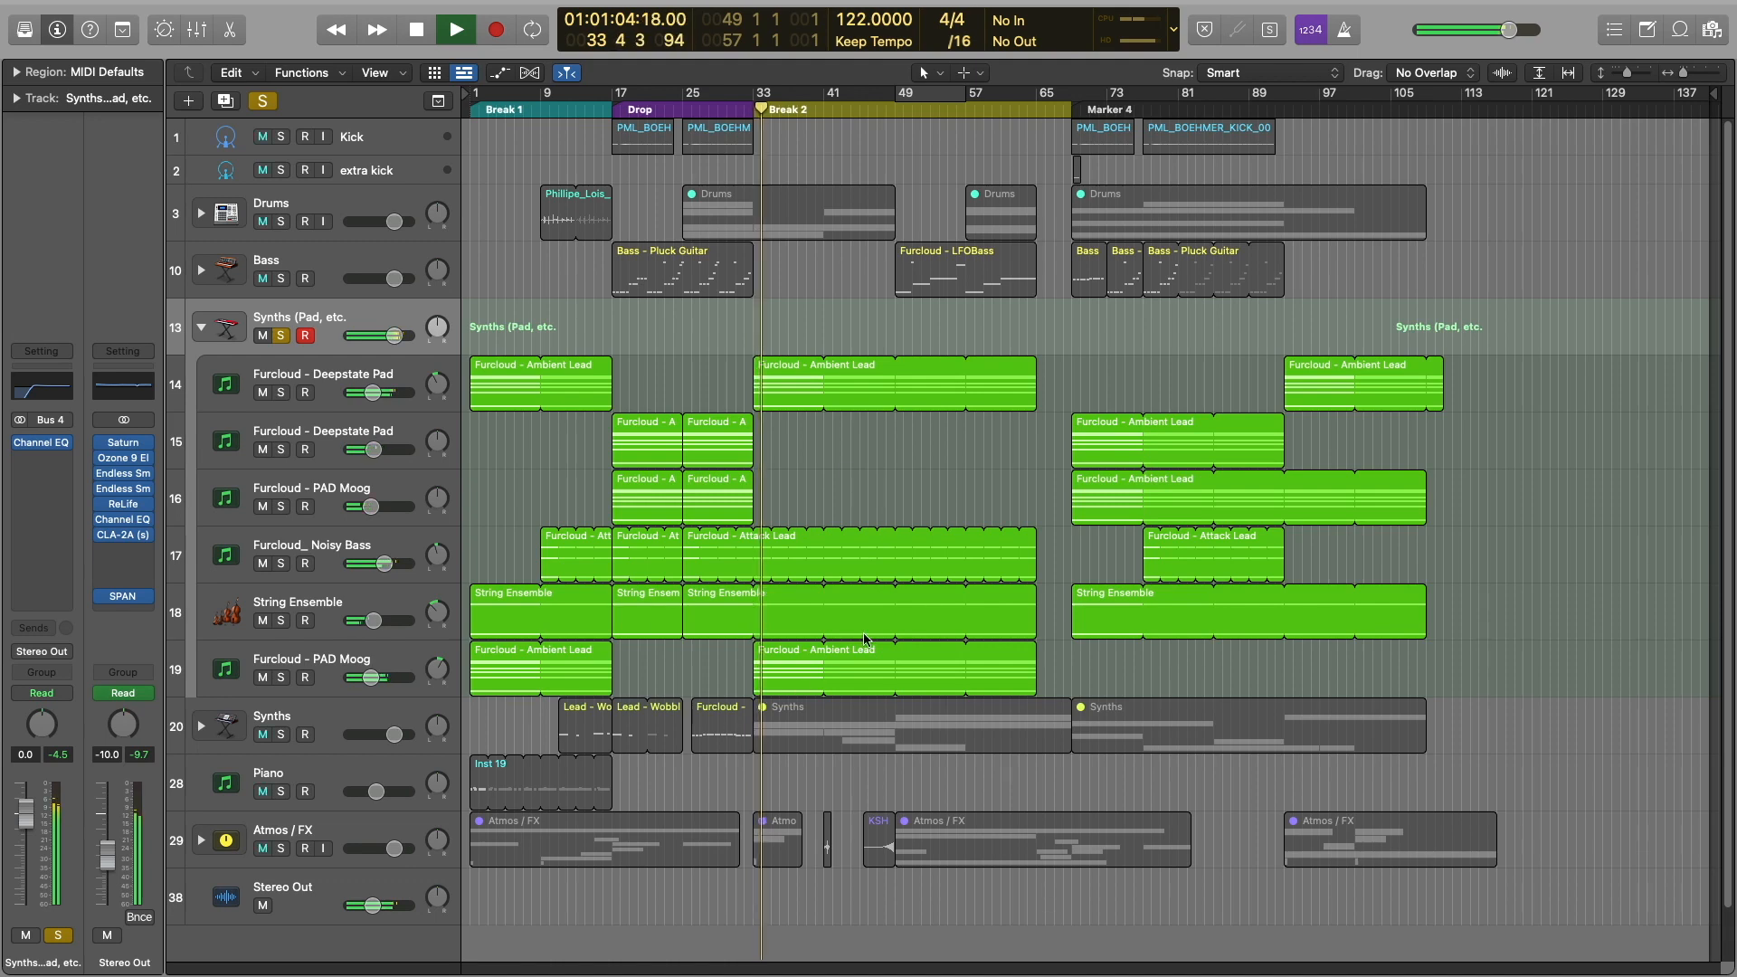
{"action": "key", "text": "space"}
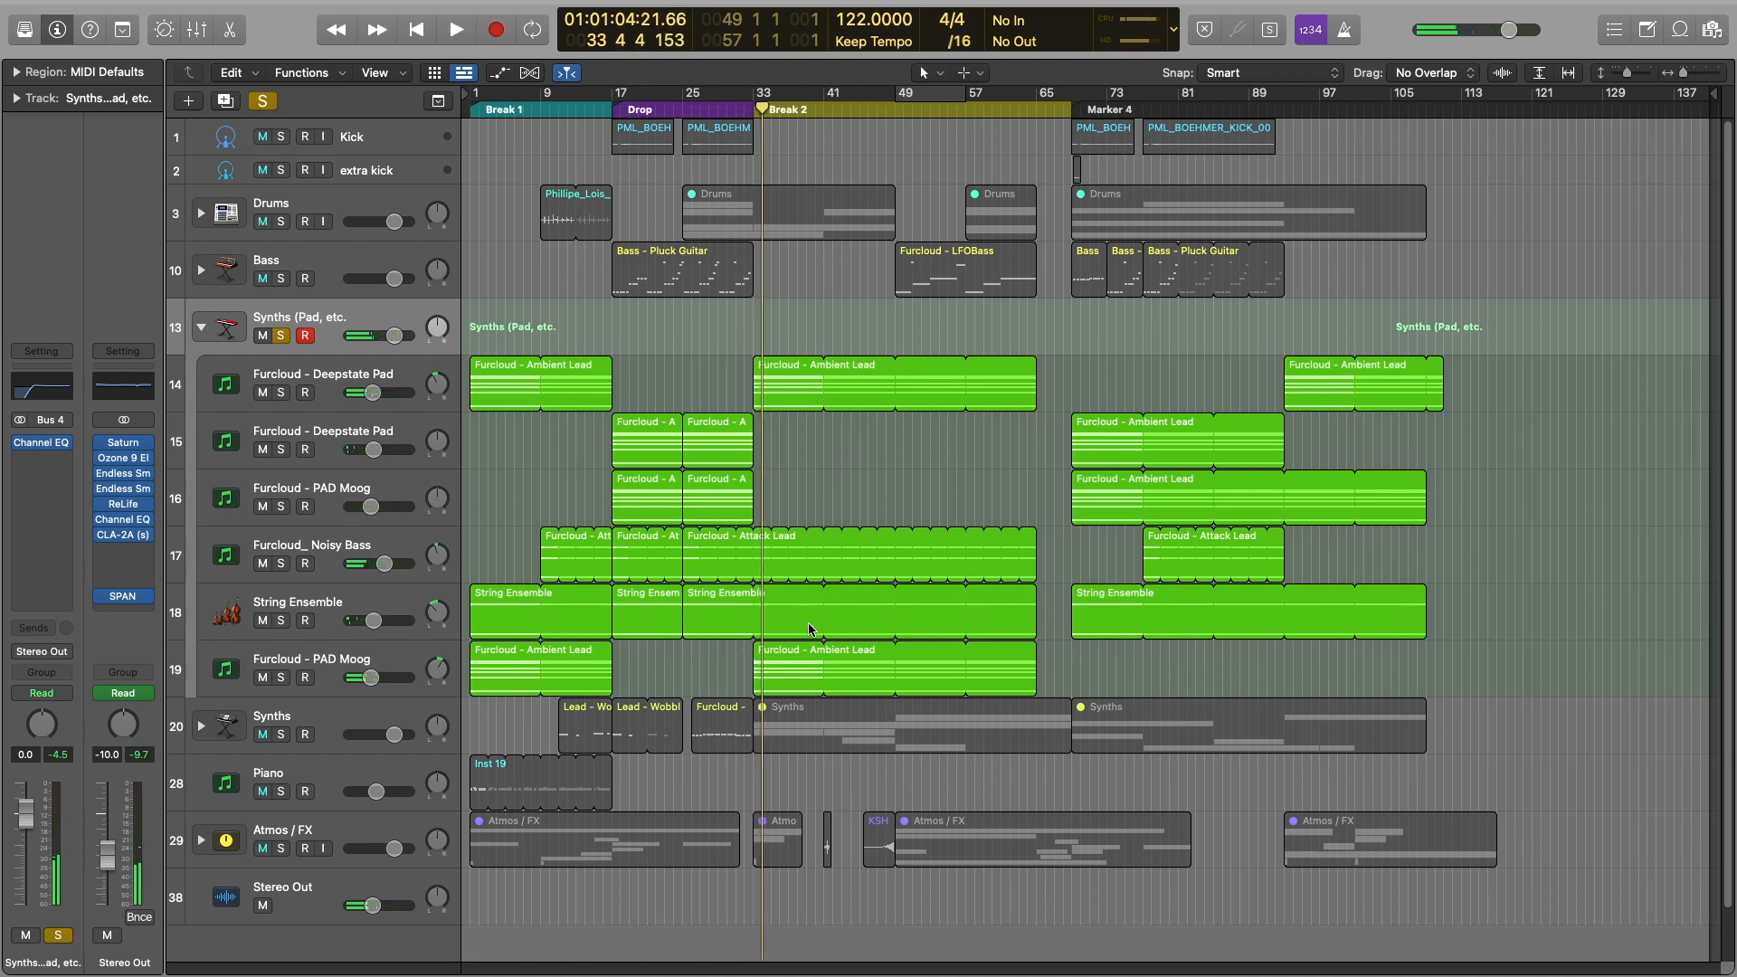
{"action": "left_click", "coordinate": [275, 335]}
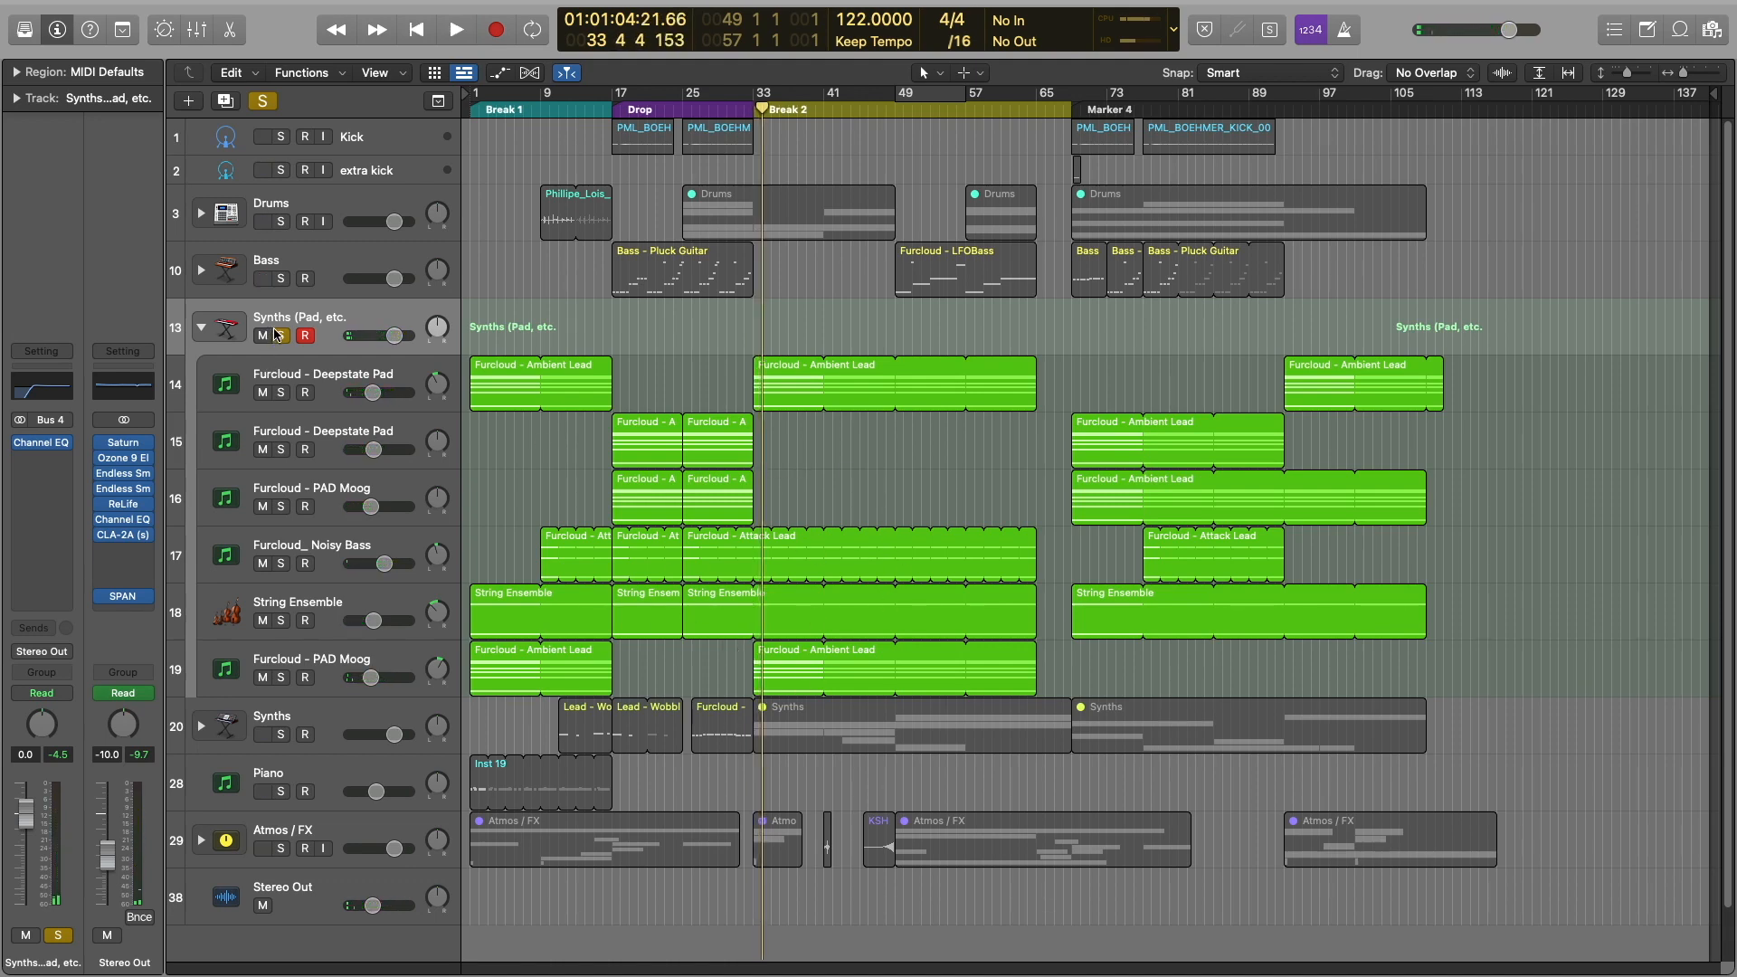
{"action": "left_click", "coordinate": [281, 336]}
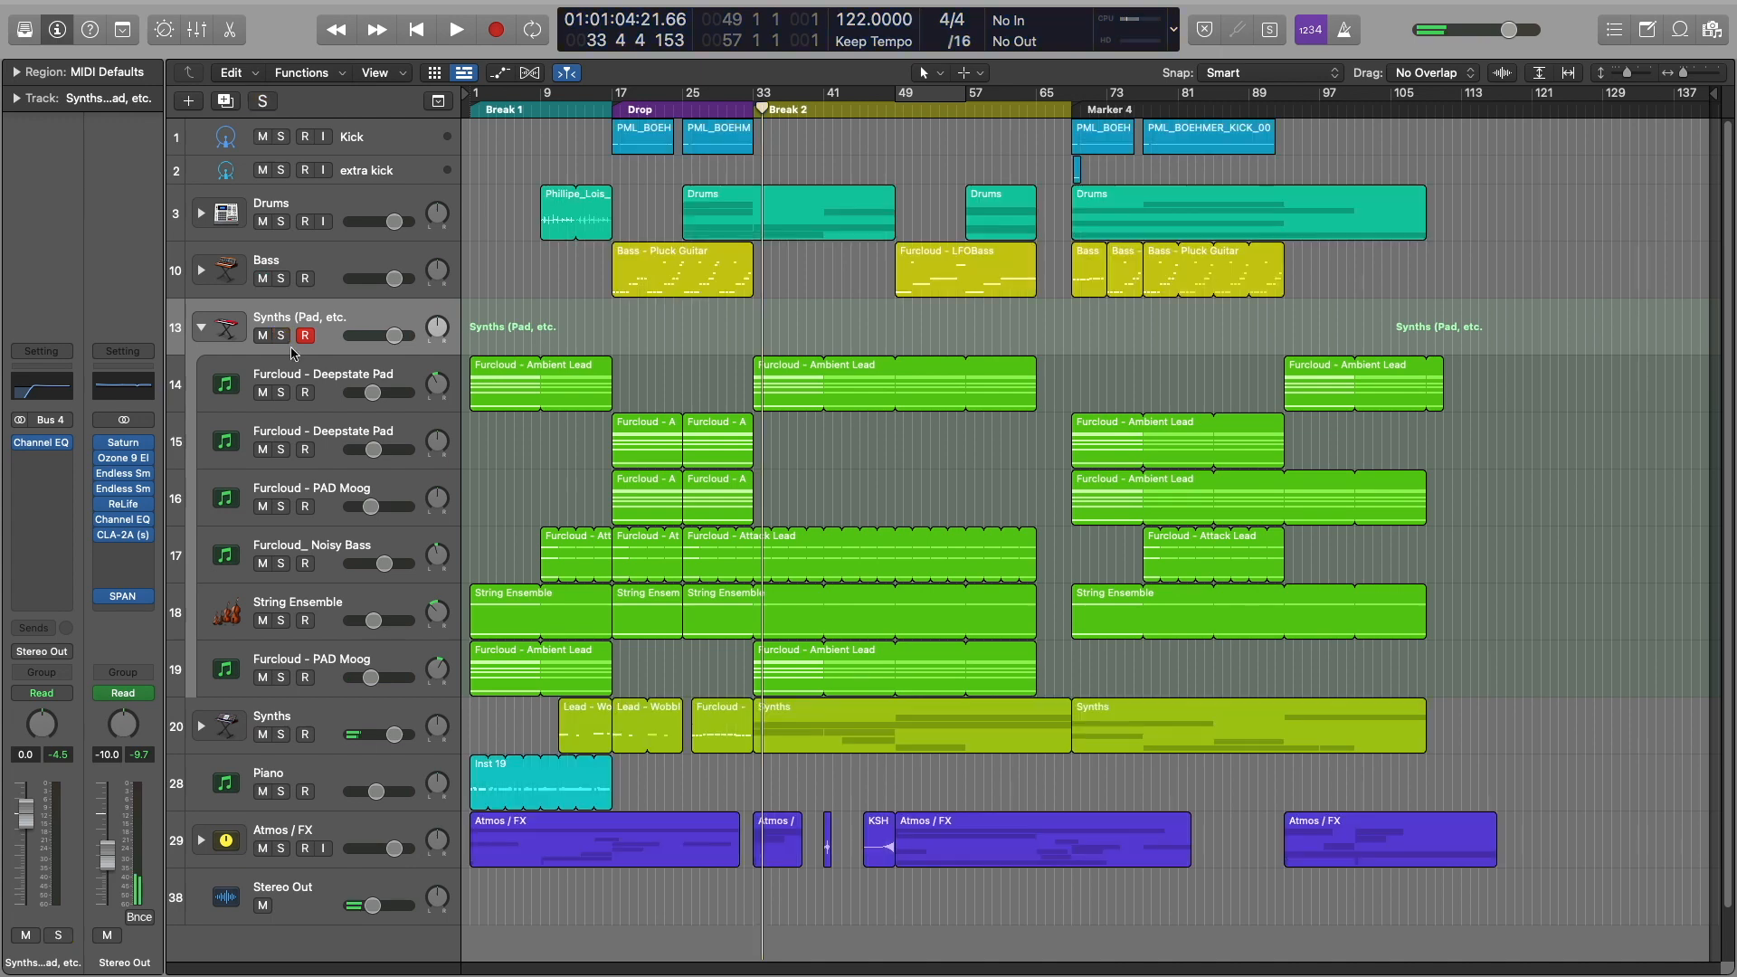
Solo the first Furcloud - Deepstate Pad track, play it from the start and open its notes in the Piano Roll
{"action": "left_click", "coordinate": [332, 374]}
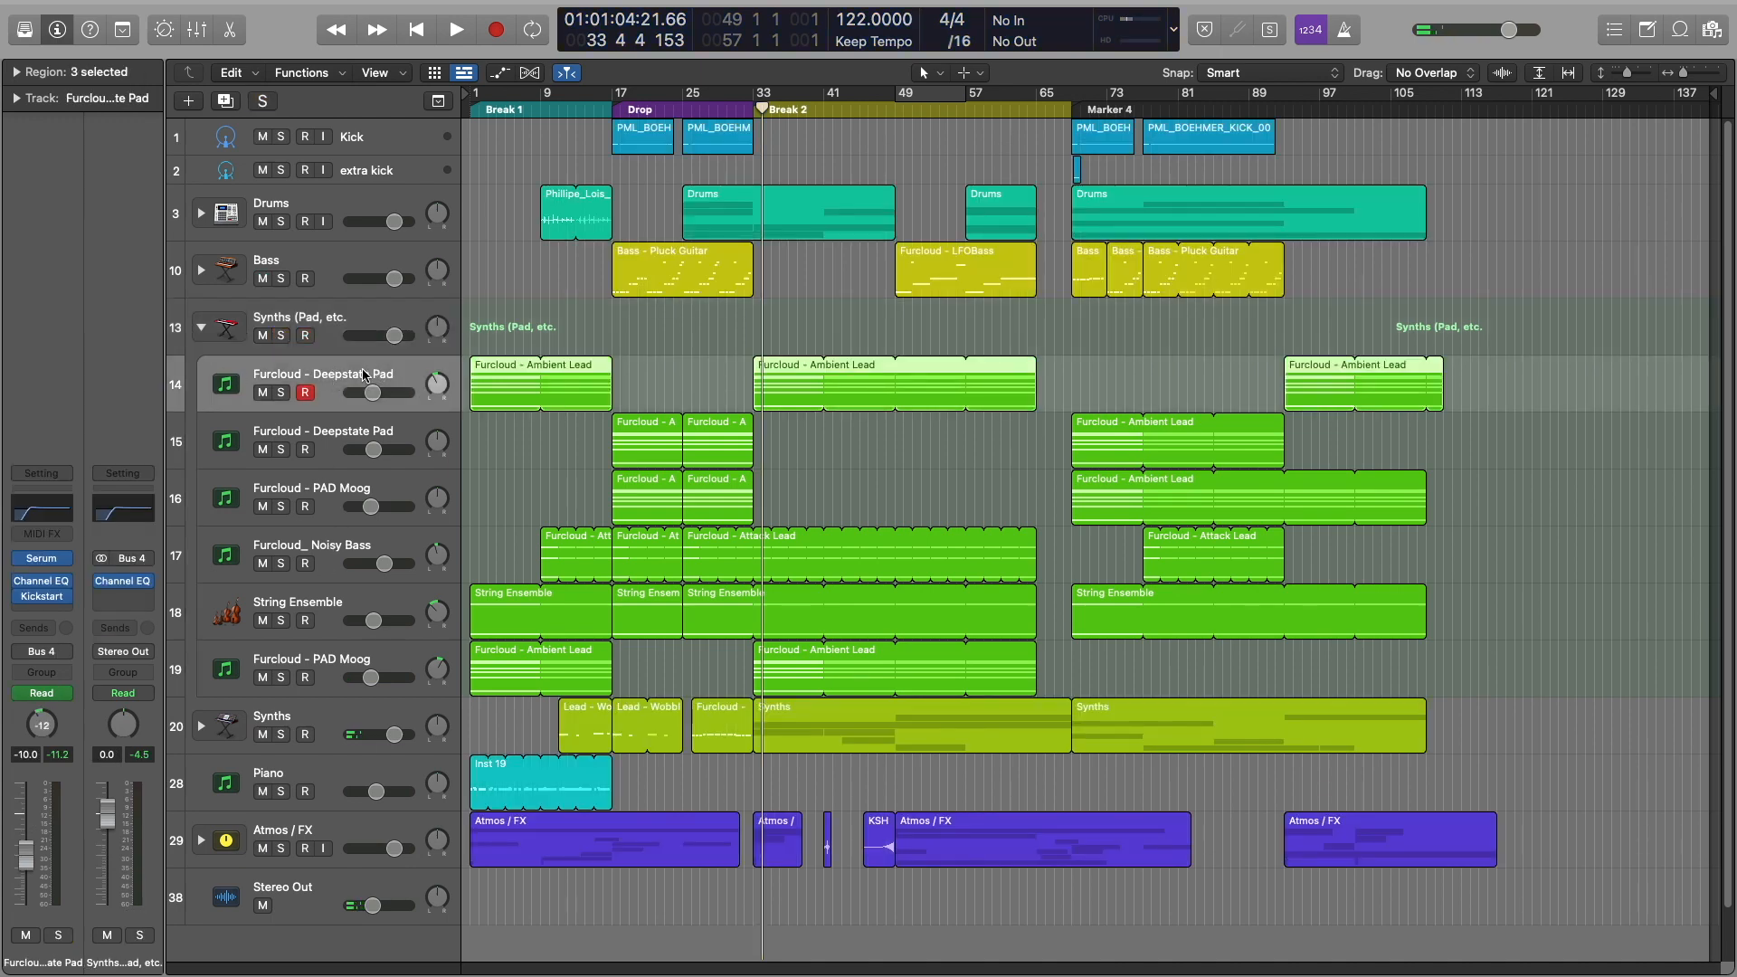
{"action": "left_click", "coordinate": [281, 393]}
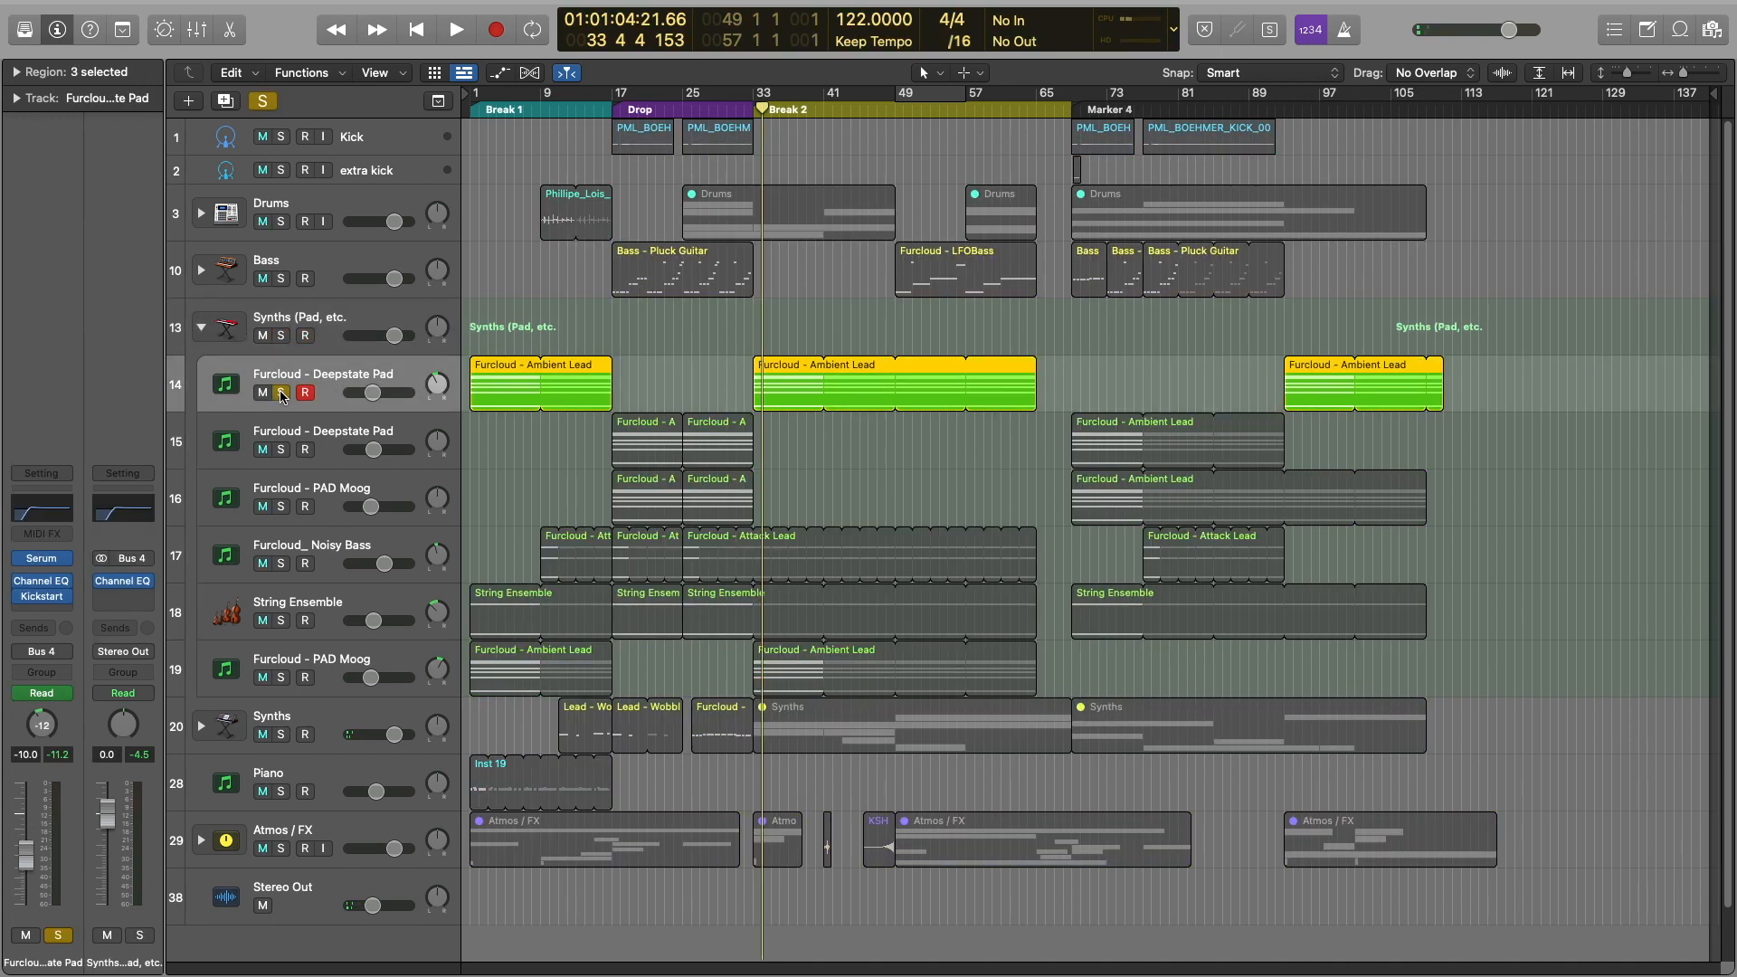
{"action": "key", "text": "Return"}
{"action": "key", "text": "space"}
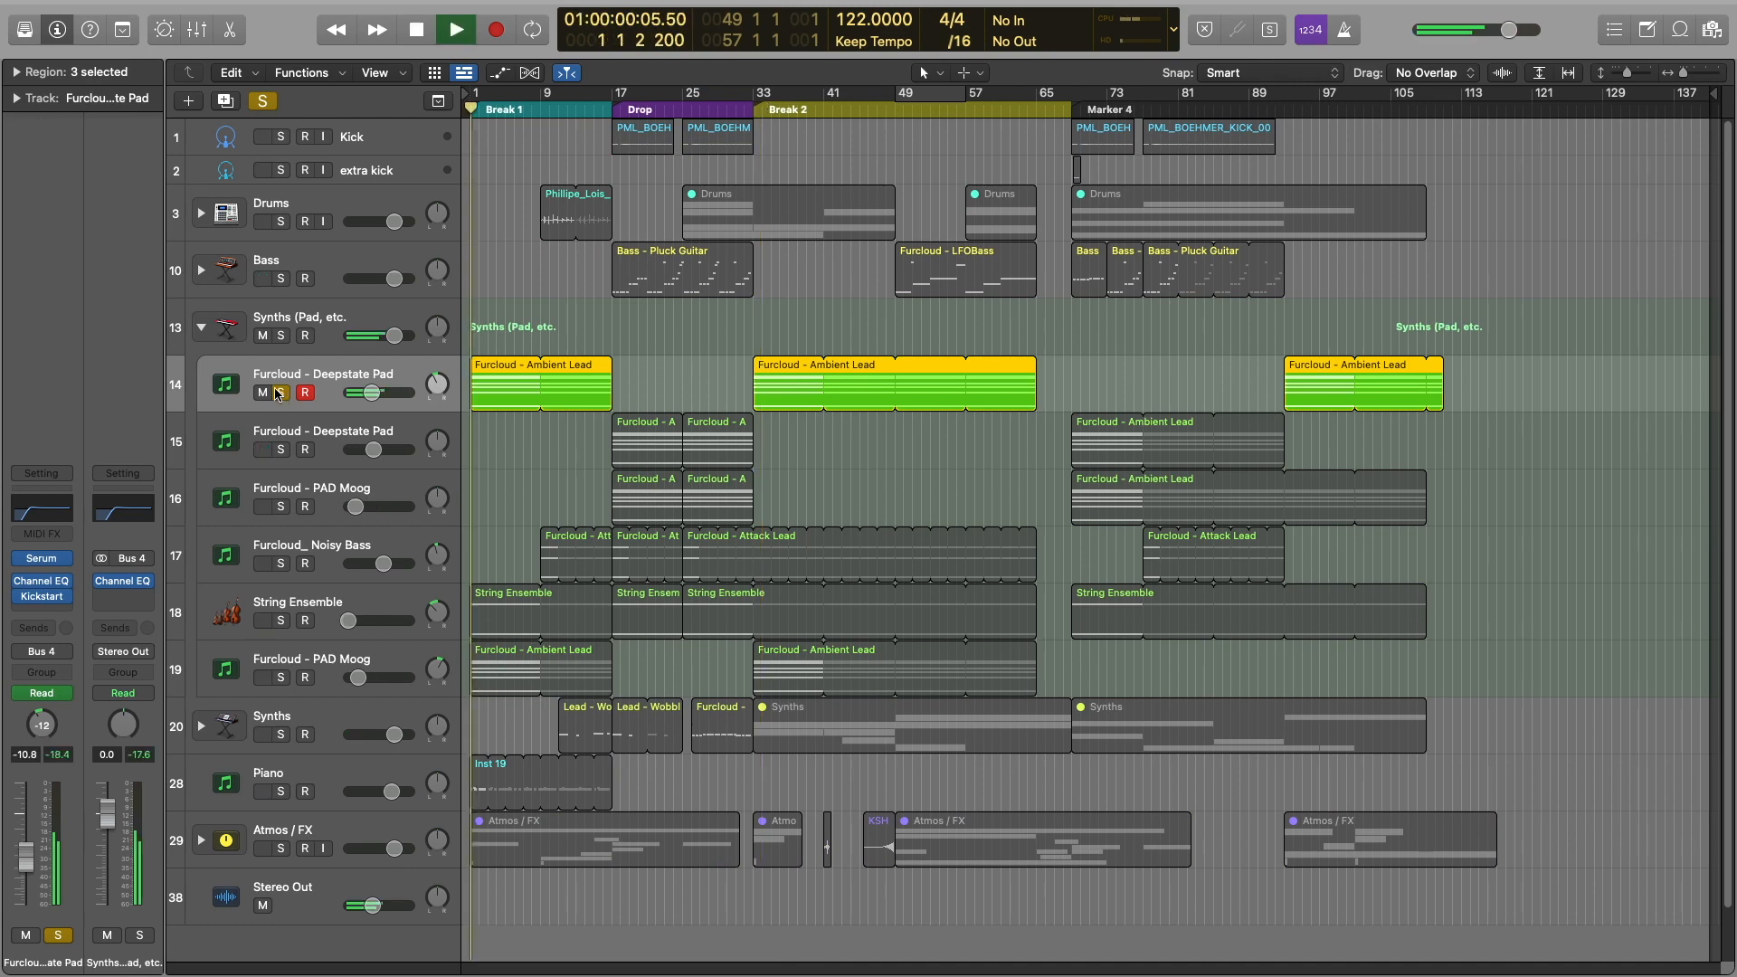
{"action": "double_click", "coordinate": [518, 392]}
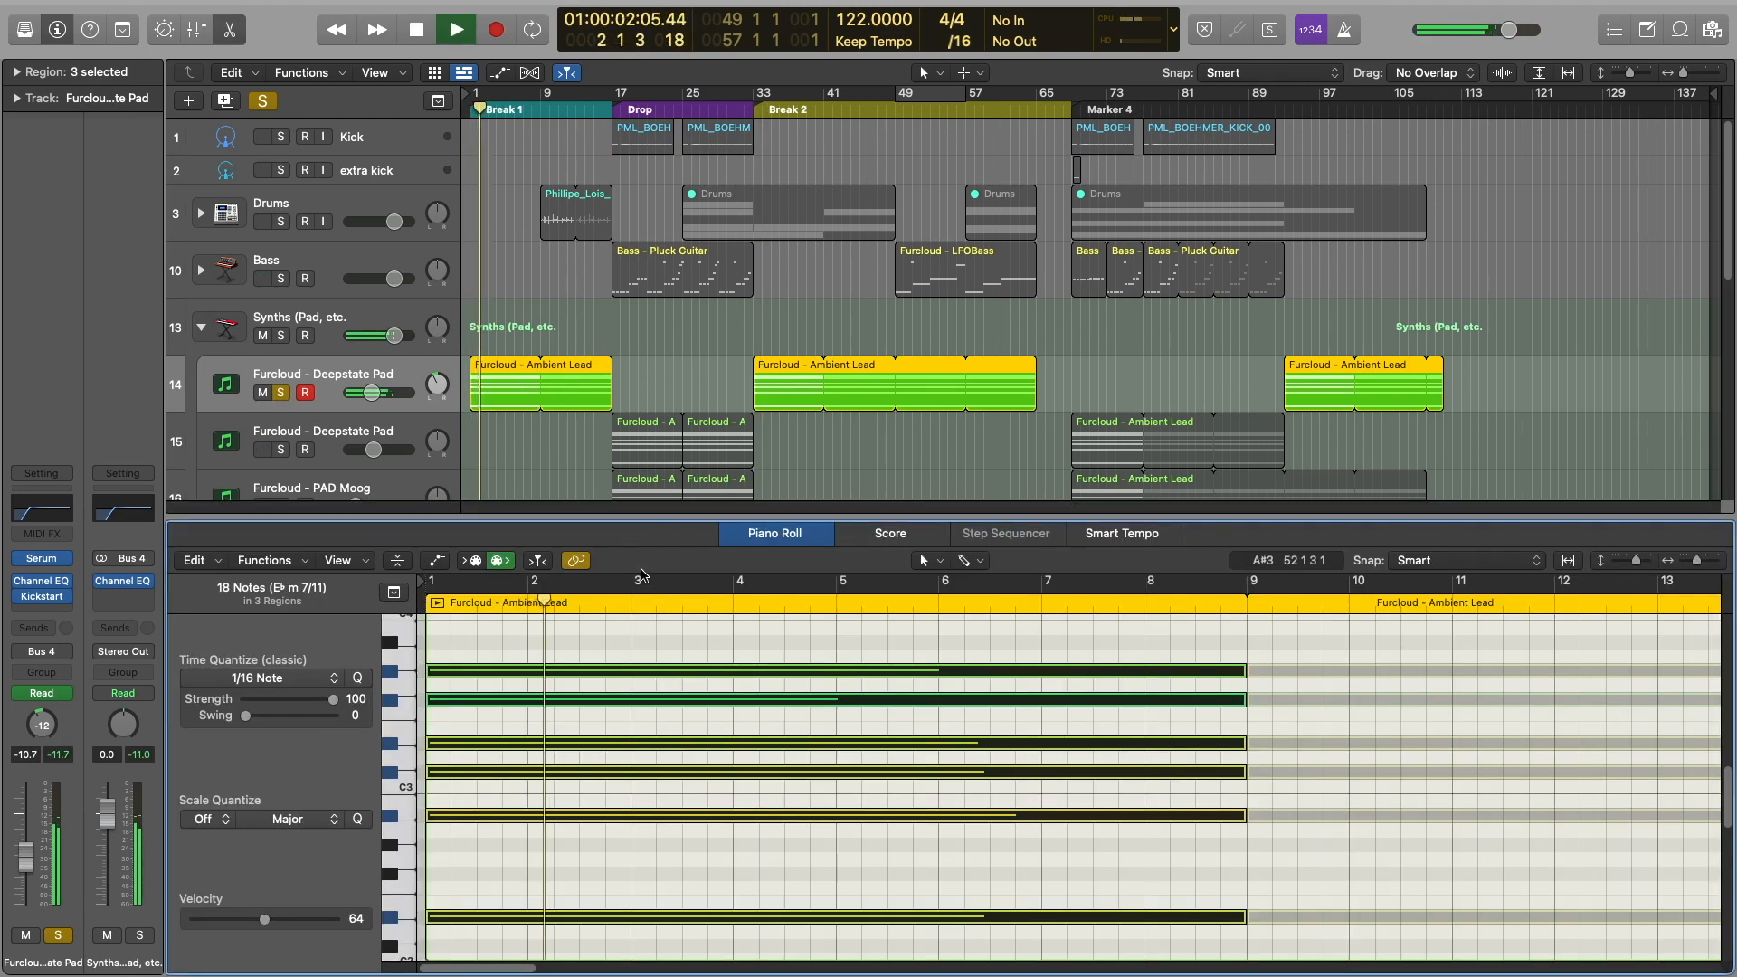
Stop playback, deselect all the pad's notes in the Piano Roll and return to the start of the project
{"action": "key", "text": "space"}
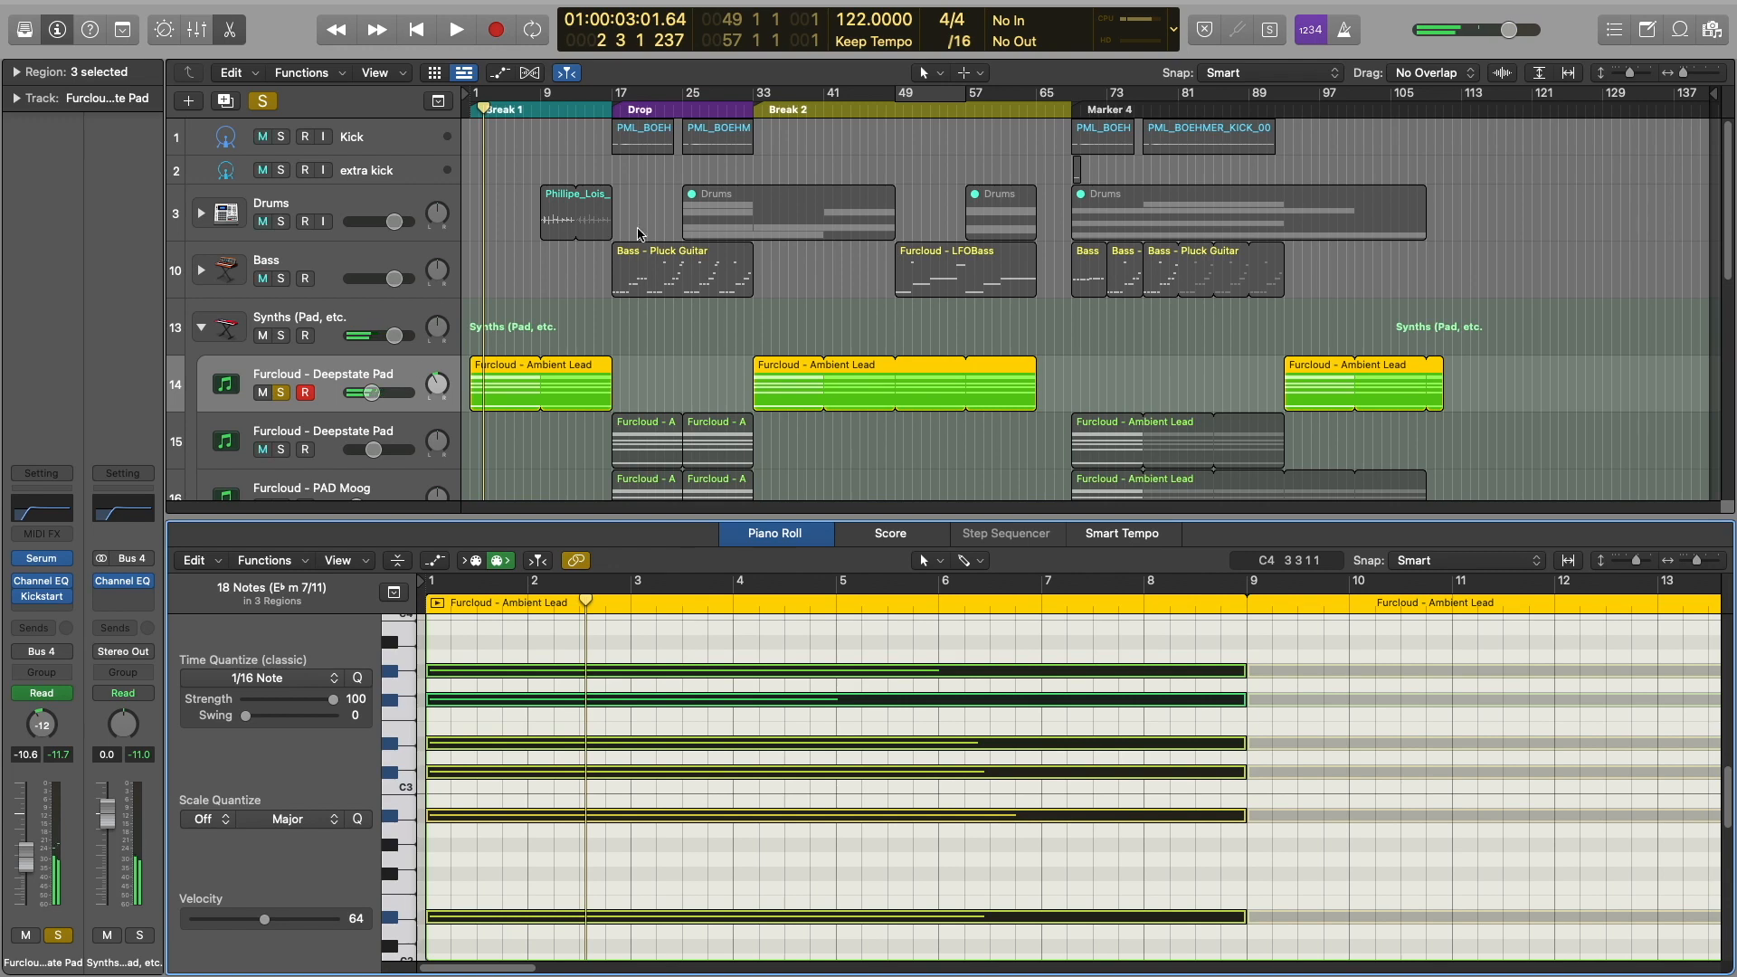
{"action": "scroll", "coordinate": [679, 415], "scroll_direction": "down", "scroll_amount": 1}
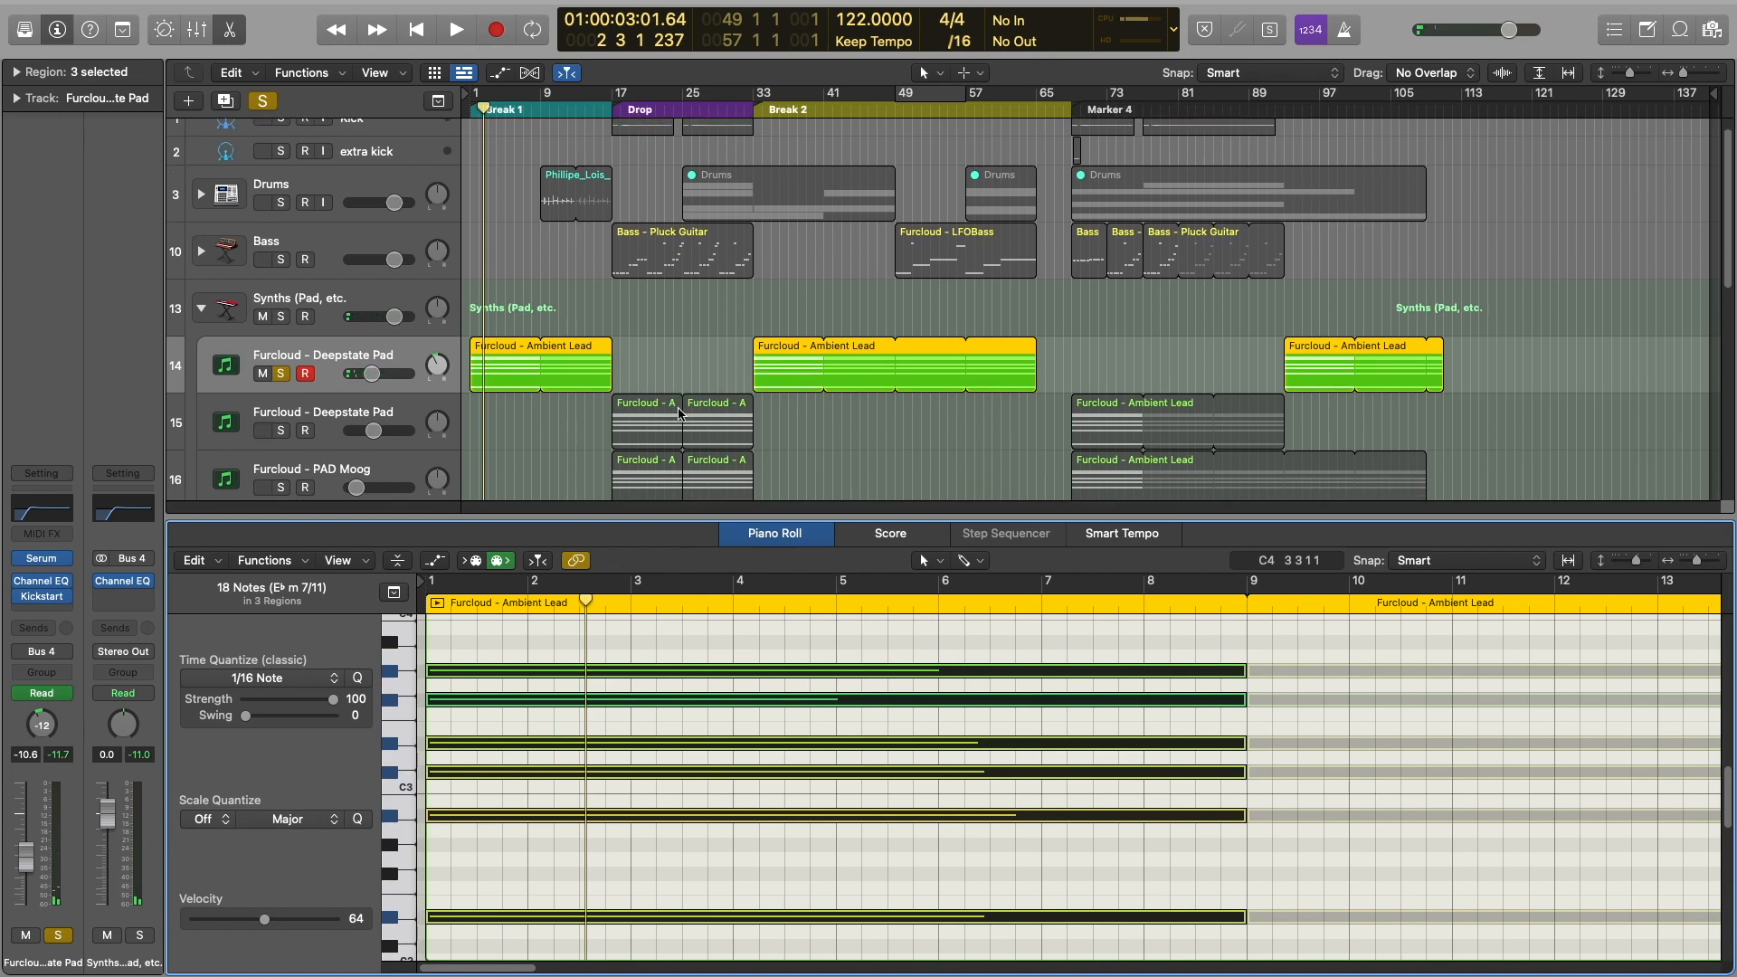
{"action": "left_click", "coordinate": [800, 658]}
{"action": "key", "text": "space"}
{"action": "key", "text": "space"}
{"action": "key", "text": "Return"}
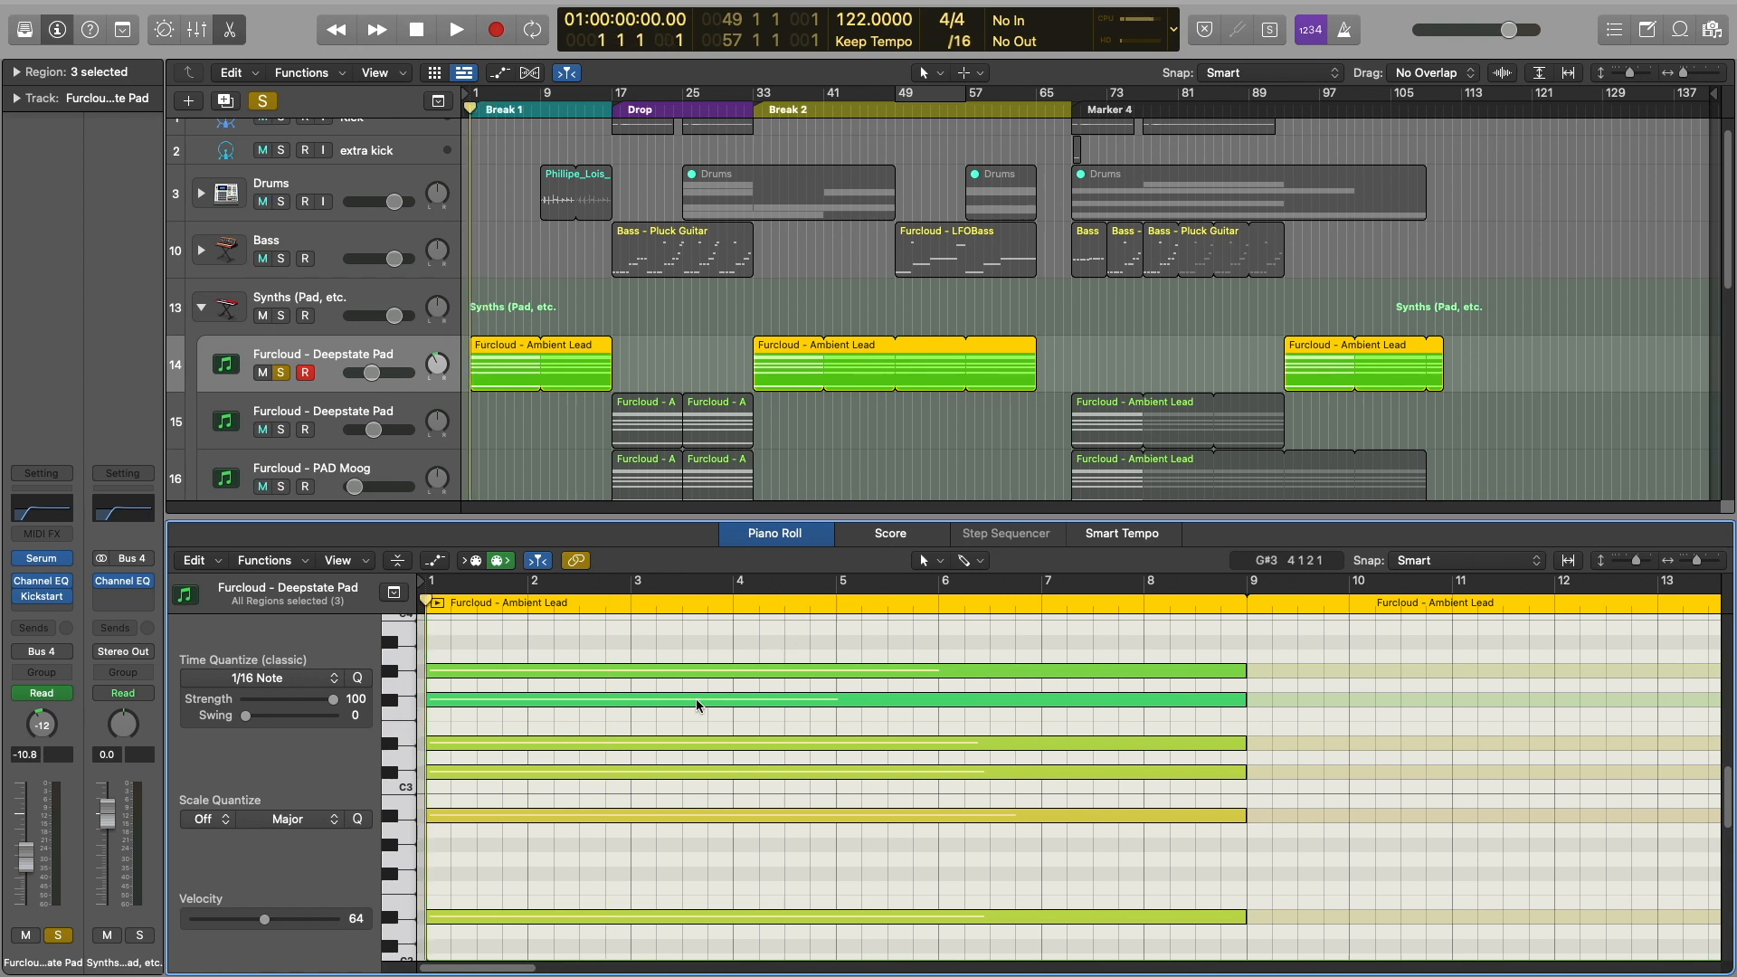
Audition the notes of the first Furcloud - Deepstate Pad chord one by one, from the lowest to the highest
{"action": "scroll", "coordinate": [633, 770], "scroll_direction": "up", "scroll_amount": 2}
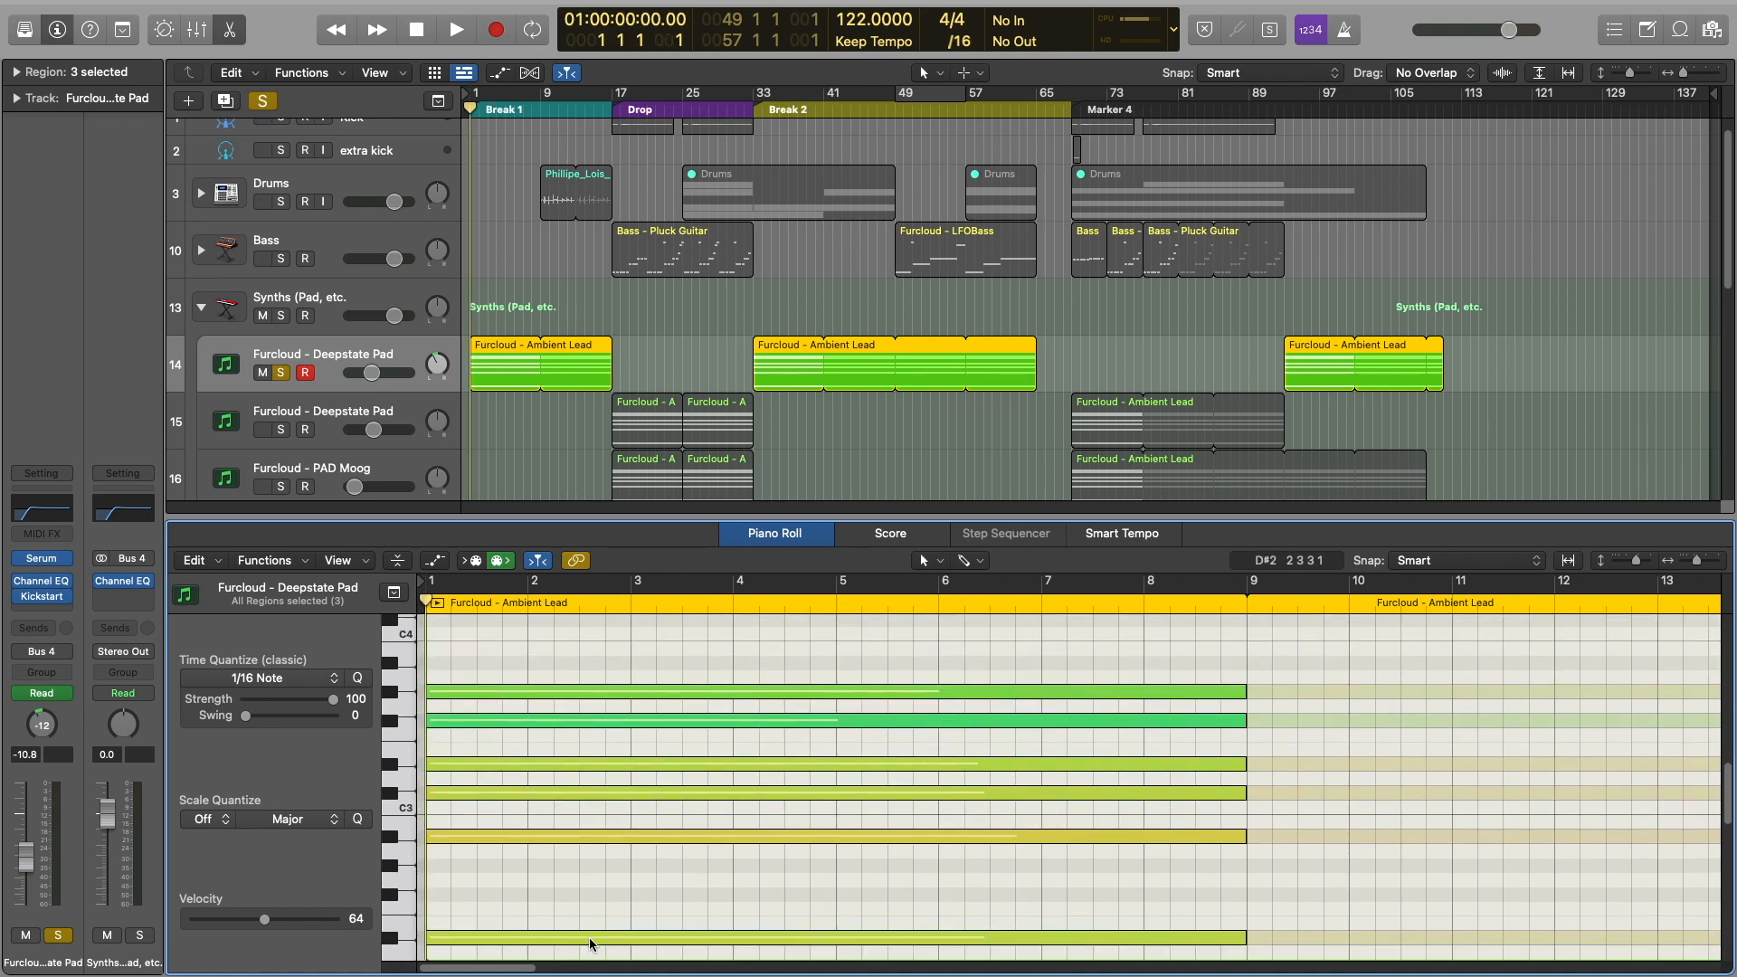
{"action": "left_click", "coordinate": [589, 941]}
{"action": "key", "text": "Right"}
{"action": "key", "text": "Right"}
{"action": "key", "text": "Right"}
{"action": "key", "text": "Right"}
{"action": "key", "text": "Right"}
Play the soloed Furcloud - Deepstate Pad briefly from the start of the project and stop
{"action": "key", "text": "space"}
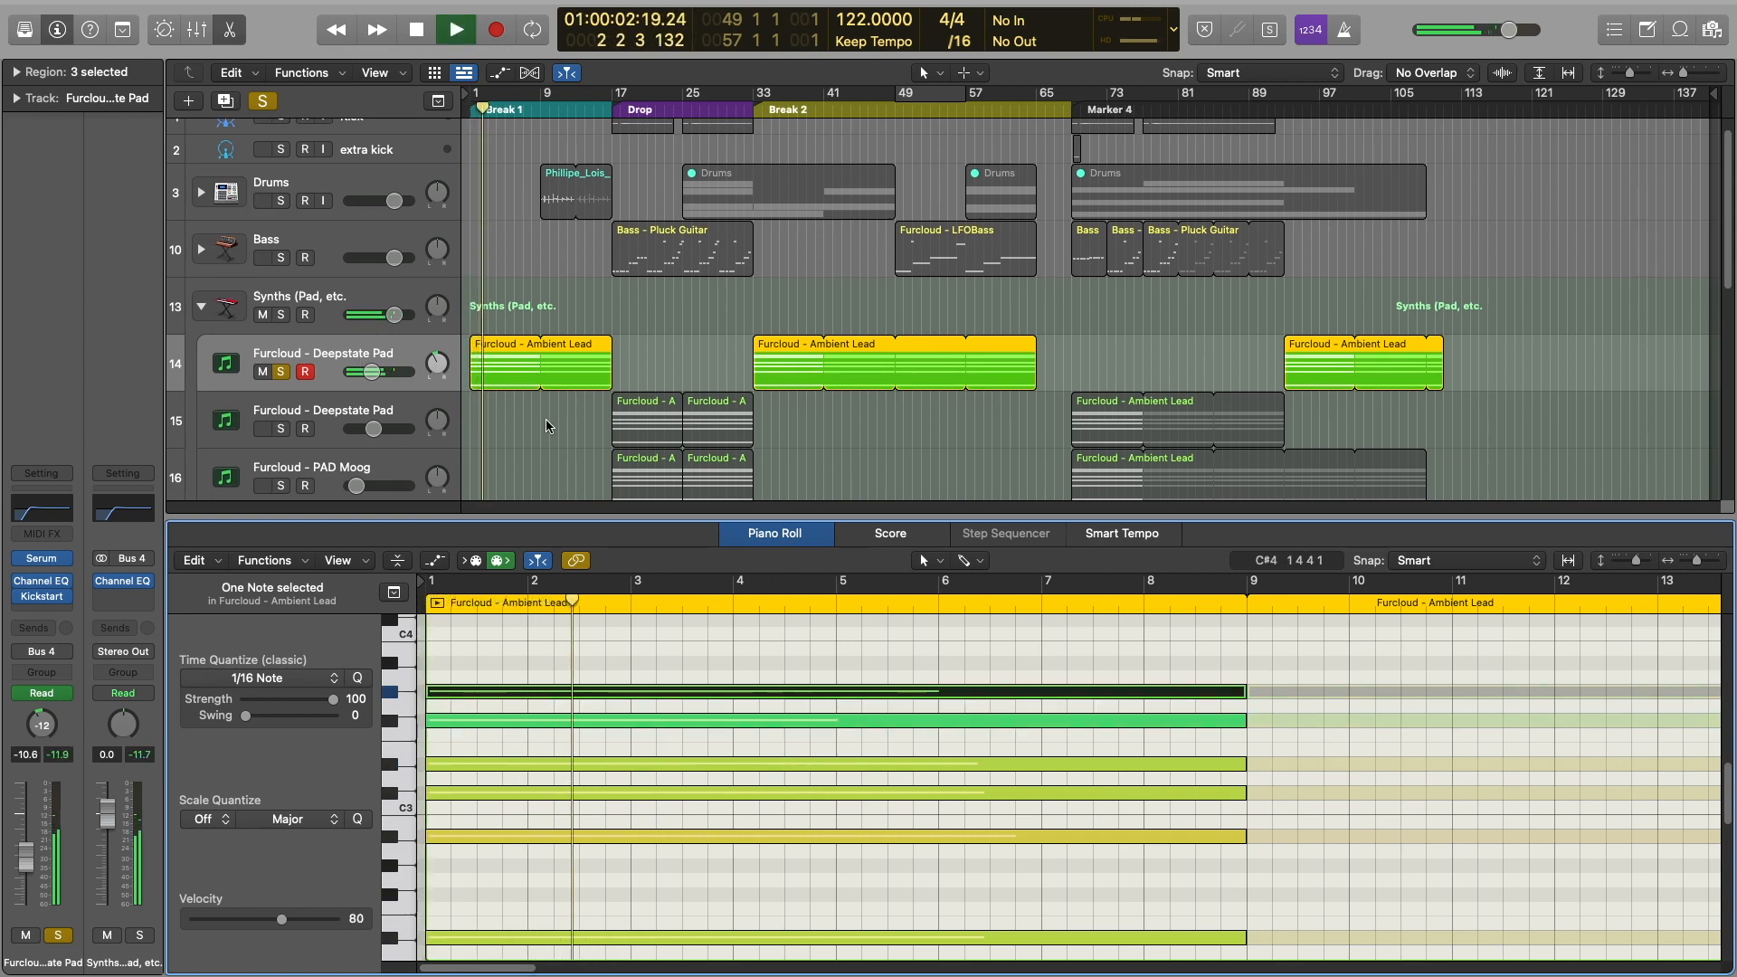
{"action": "scroll", "coordinate": [546, 426], "scroll_direction": "down", "scroll_amount": 3}
{"action": "key", "text": "space"}
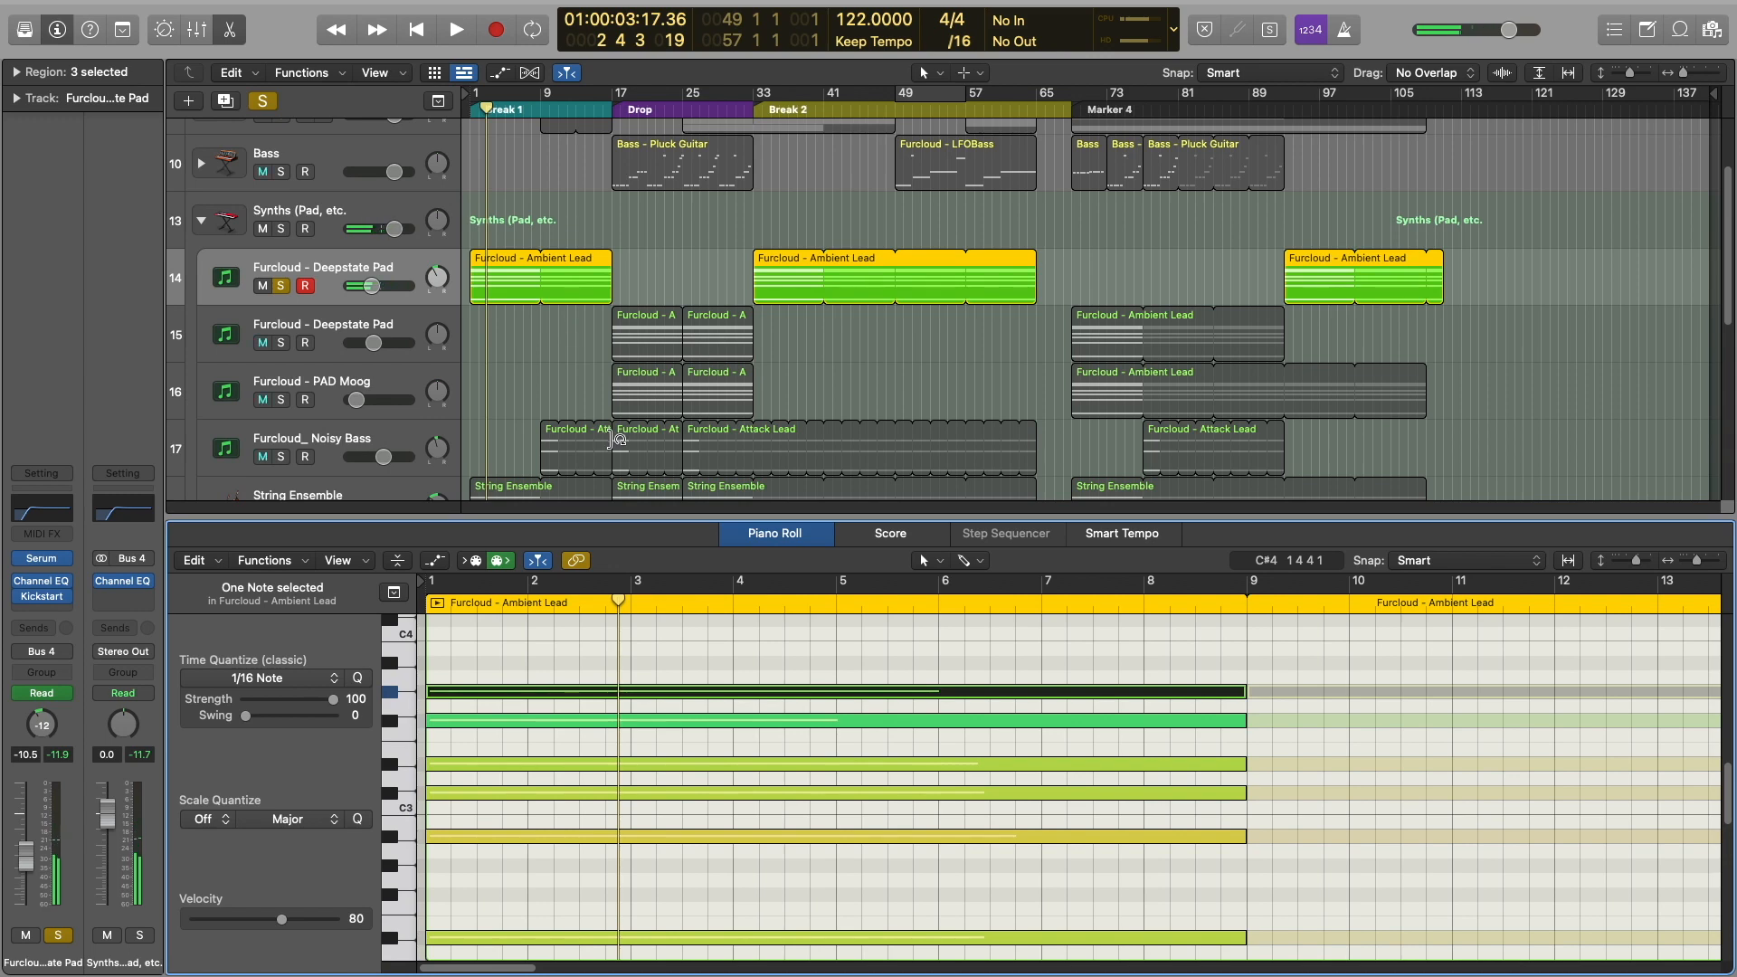
Replay the pad from the project start and show the notes of its first Furcloud - Ambient Lead region
{"action": "scroll", "coordinate": [618, 440], "scroll_direction": "down", "scroll_amount": 2}
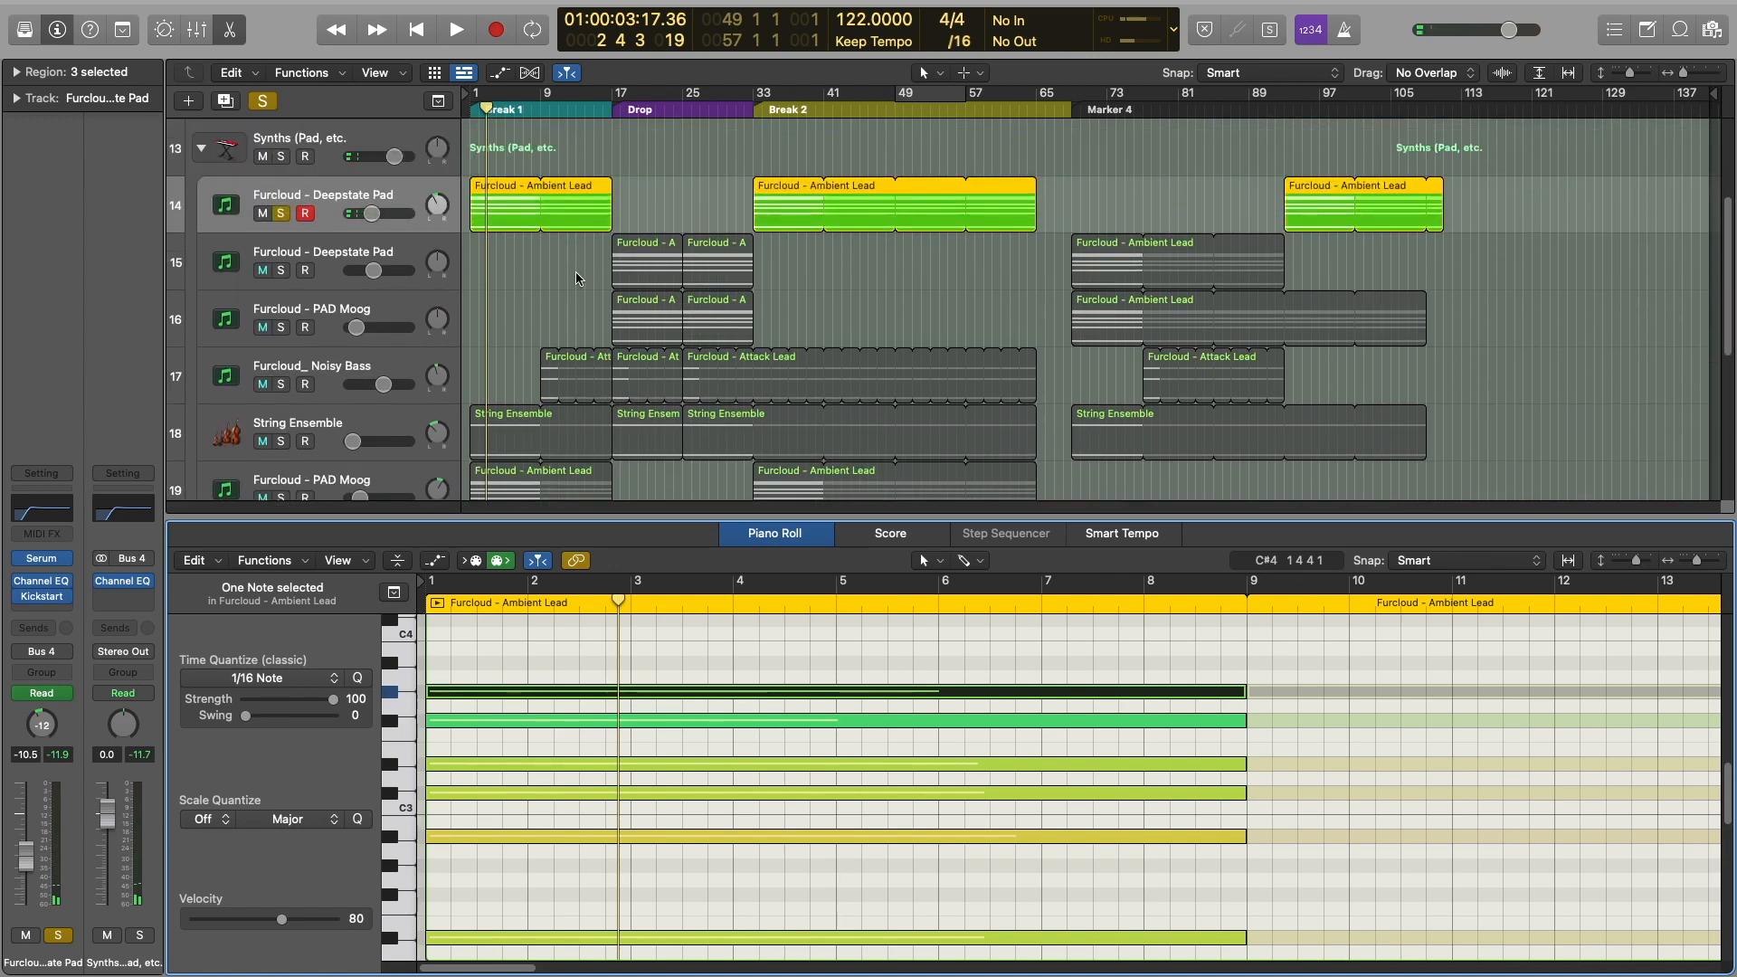
{"action": "left_click", "coordinate": [579, 279]}
{"action": "key", "text": "Return"}
{"action": "key", "text": "space"}
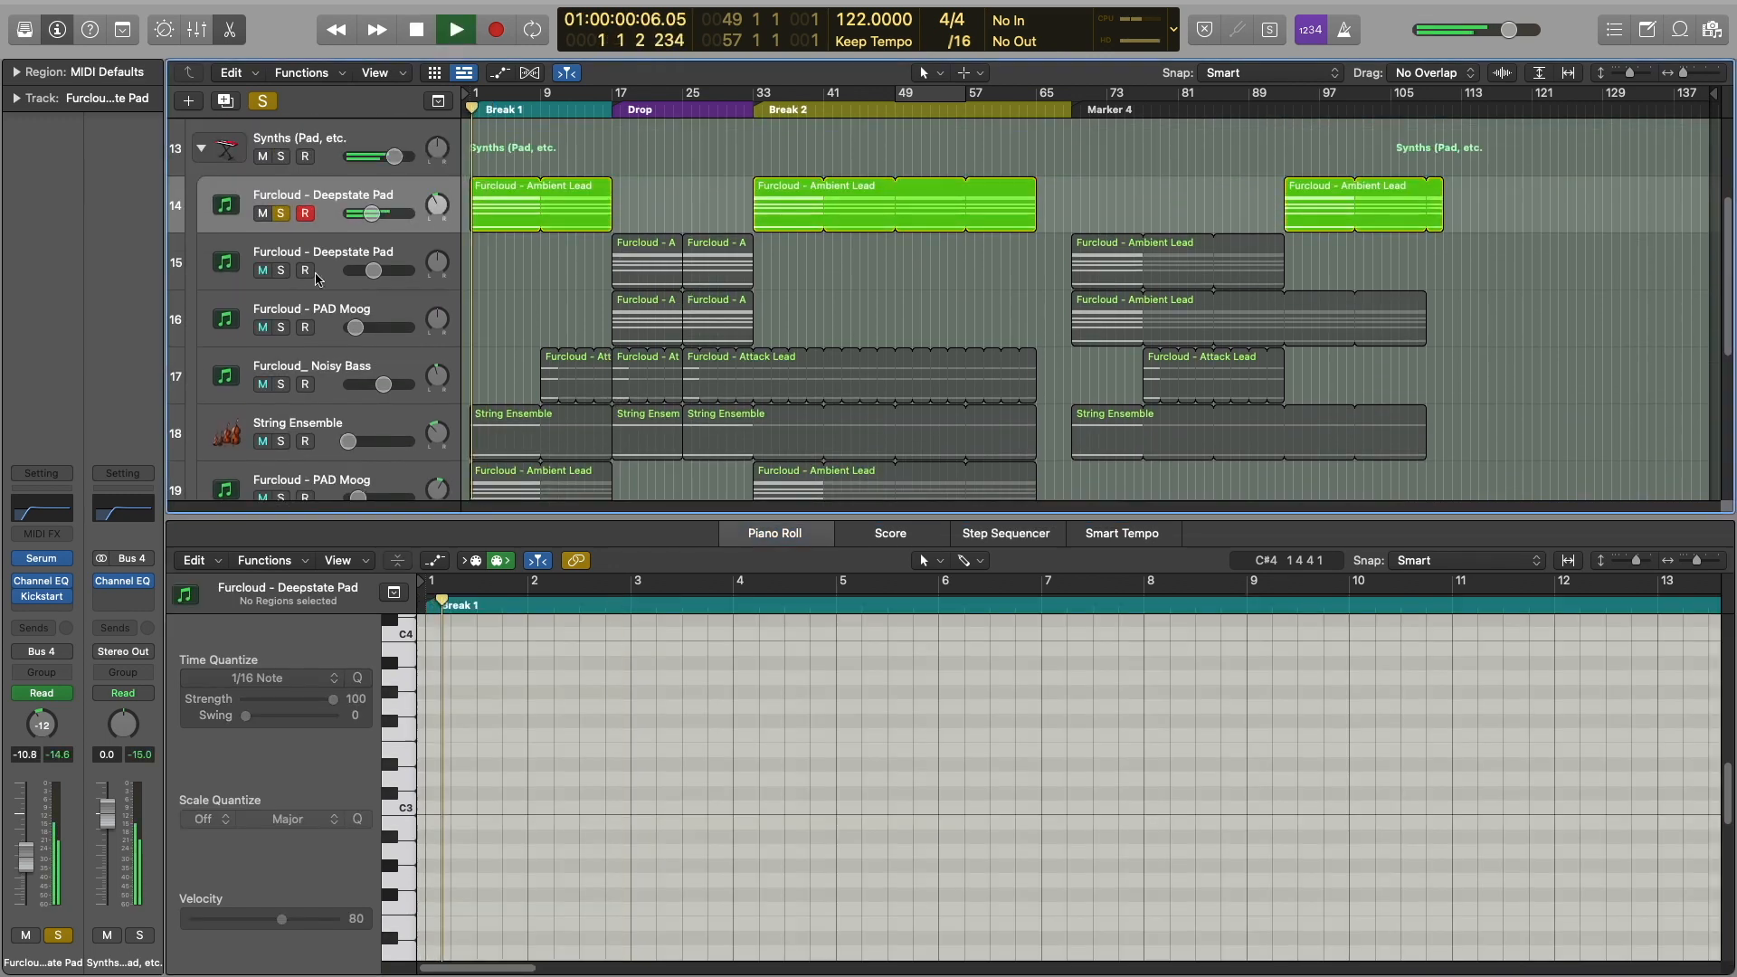
{"action": "left_click", "coordinate": [482, 206]}
{"action": "scroll", "coordinate": [577, 724], "scroll_direction": "down", "scroll_amount": 3}
{"action": "scroll", "coordinate": [575, 733], "scroll_direction": "up", "scroll_amount": 1}
{"action": "key", "text": "space"}
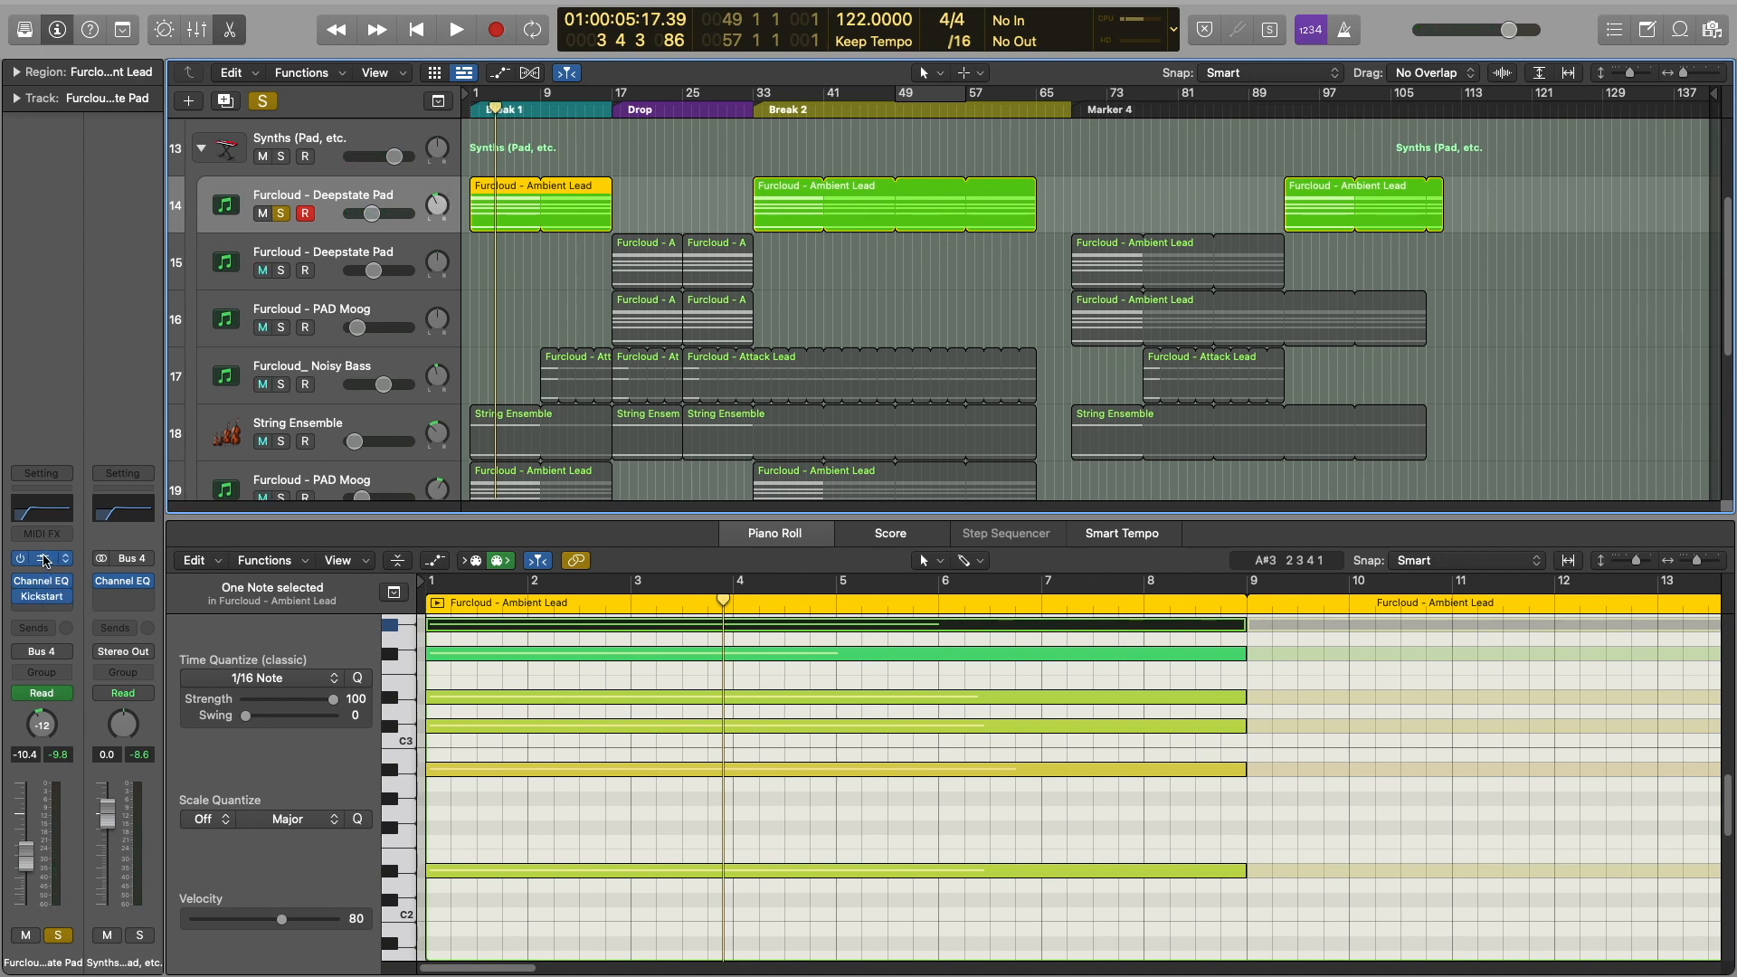
Inspect the pad's Channel EQ and Kickstart plug-ins, close both and leave only the Serum window in full view
{"action": "left_click", "coordinate": [42, 559]}
{"action": "left_click", "coordinate": [43, 597]}
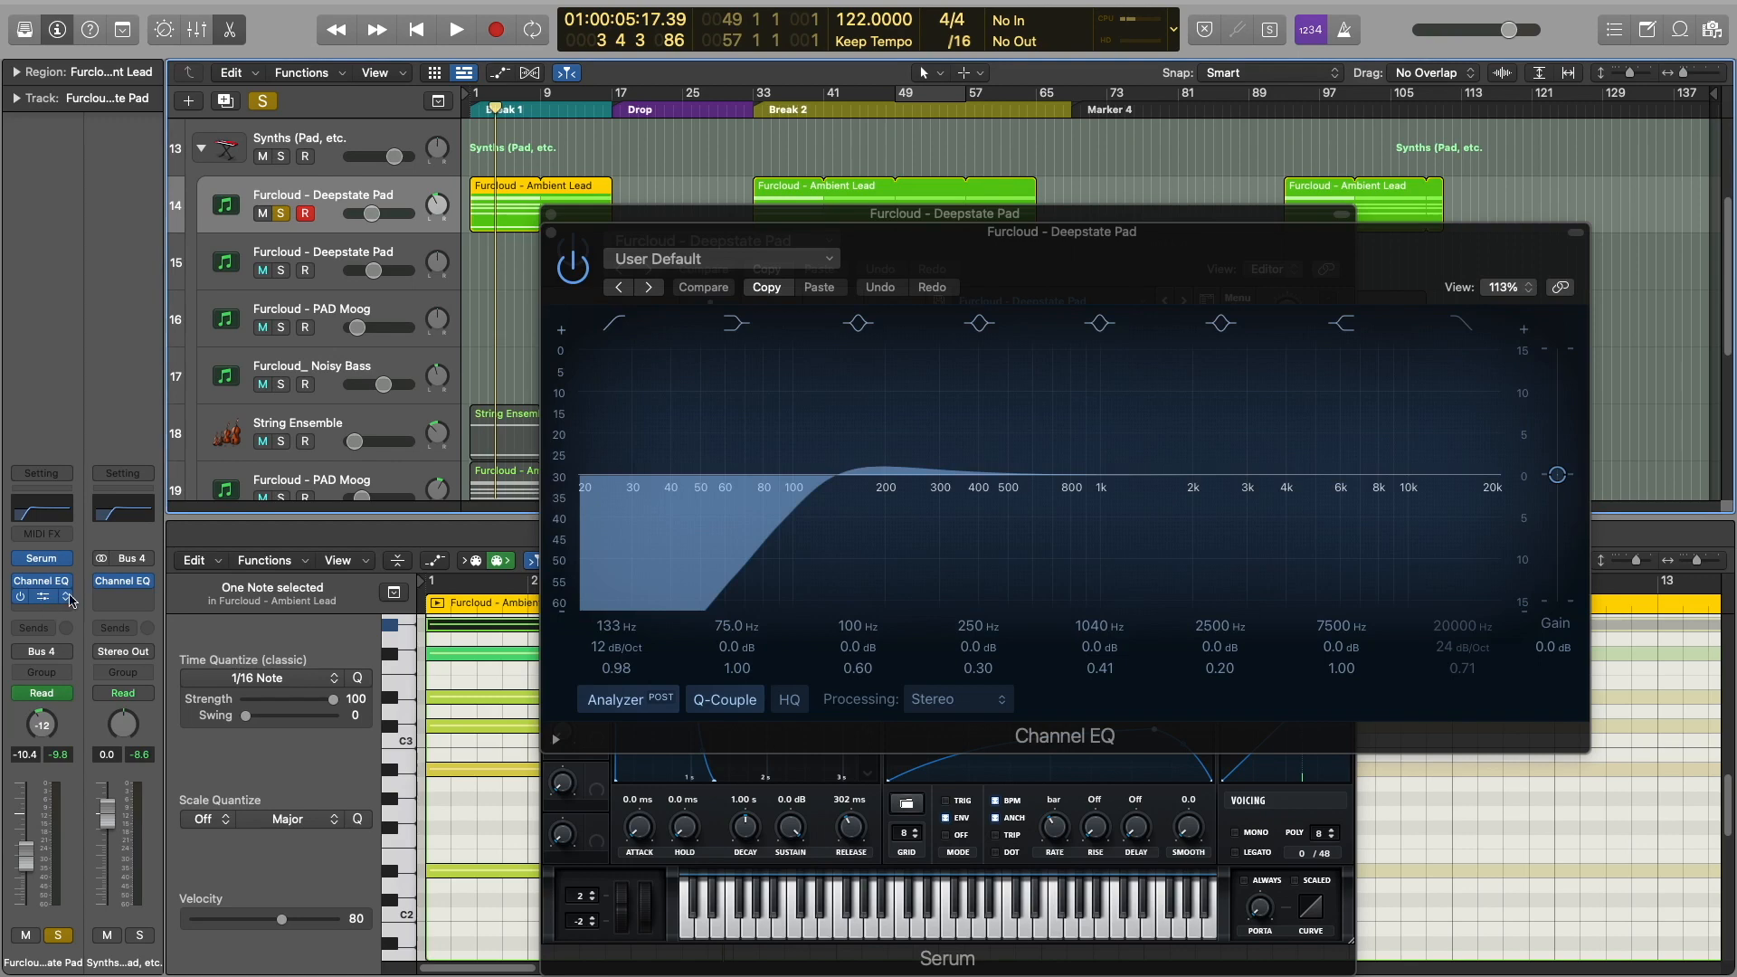
{"action": "left_click", "coordinate": [56, 597]}
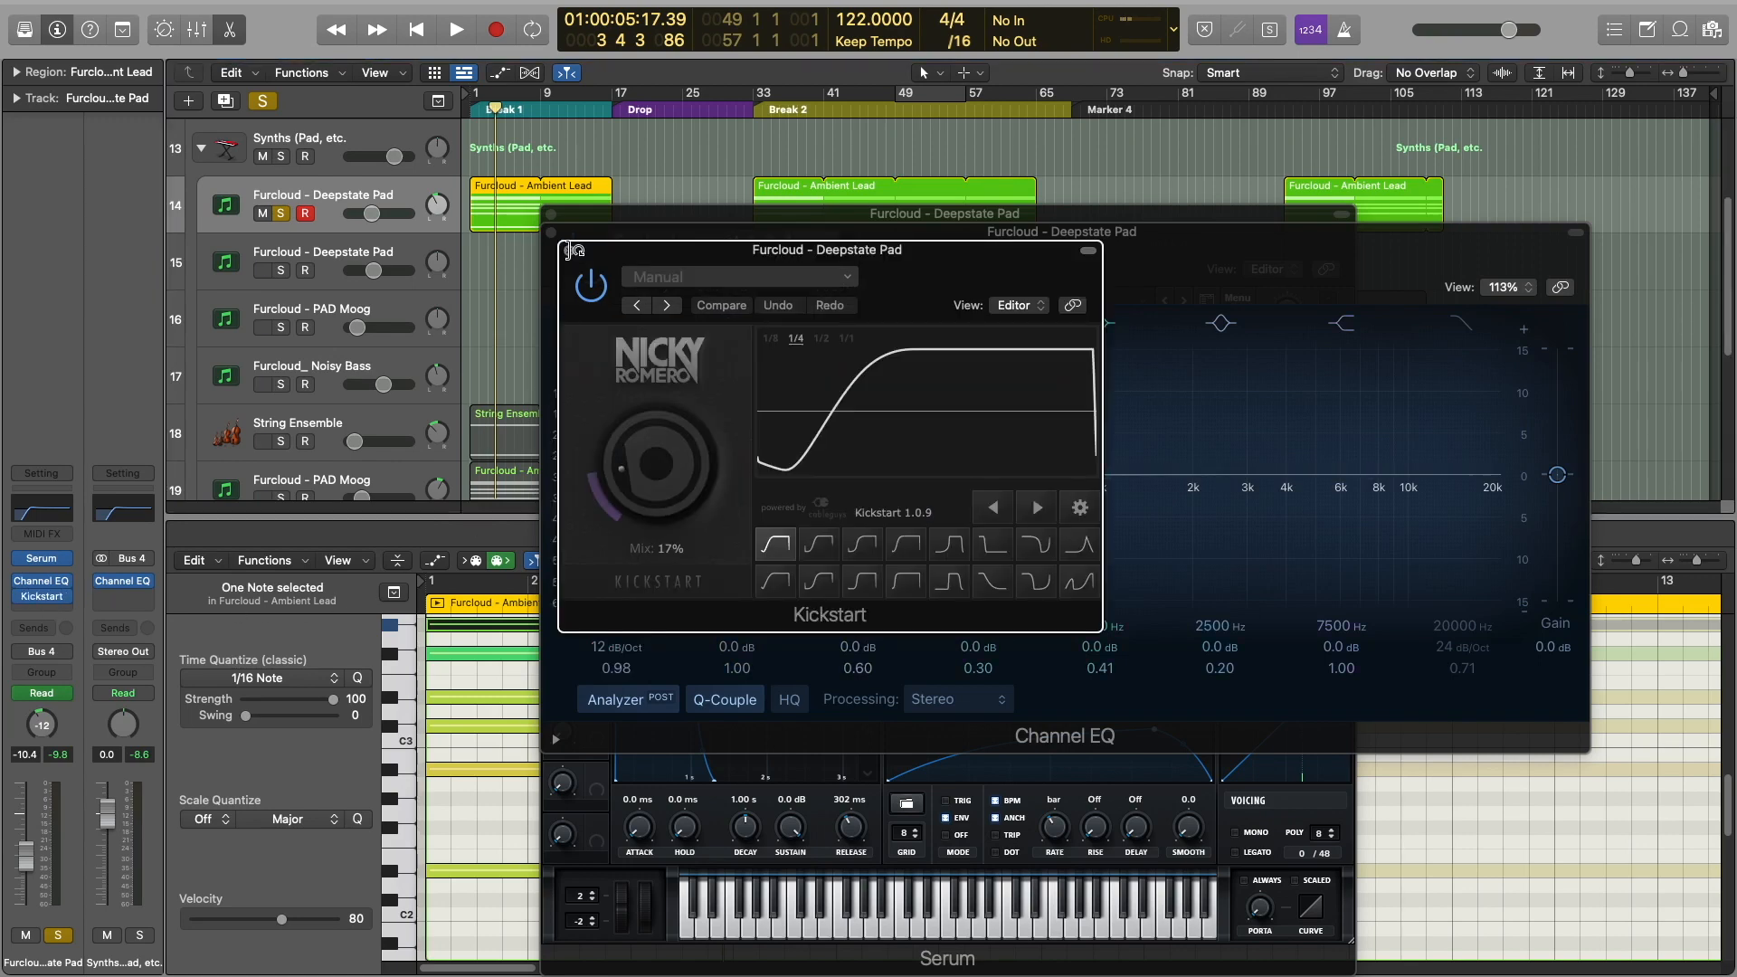
{"action": "left_click", "coordinate": [569, 250]}
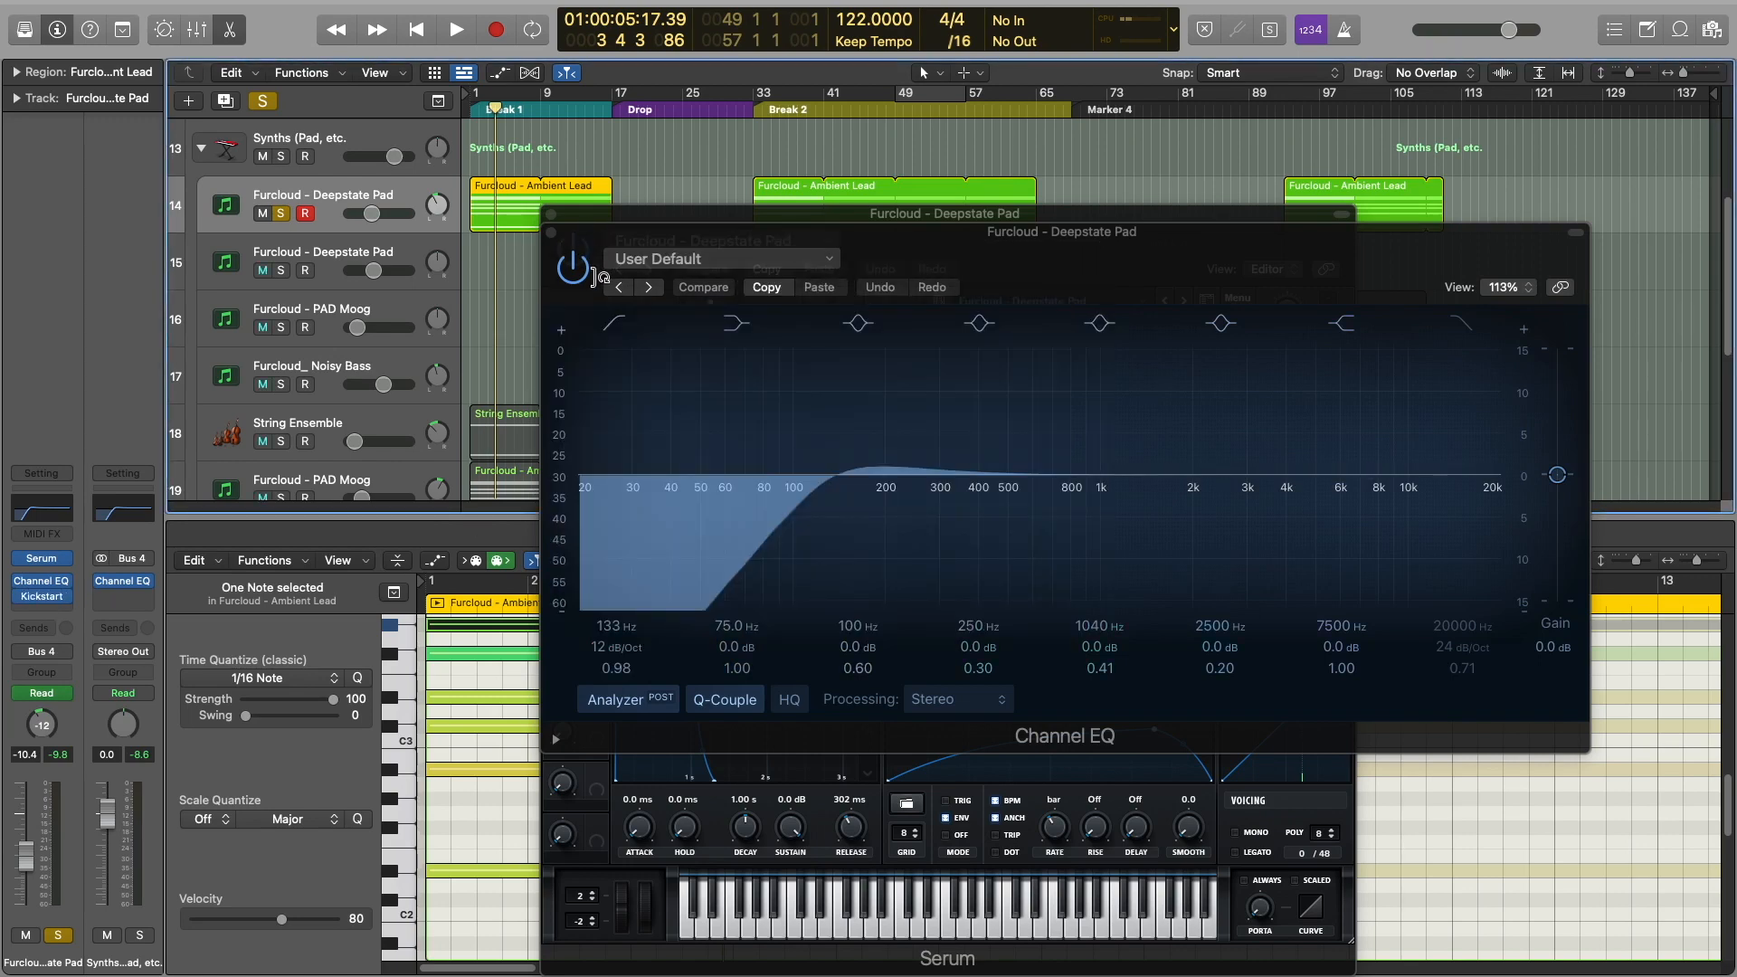
{"action": "left_click", "coordinate": [551, 232]}
{"action": "left_click_drag", "start_coordinate": [930, 218], "coordinate": [810, 150]}
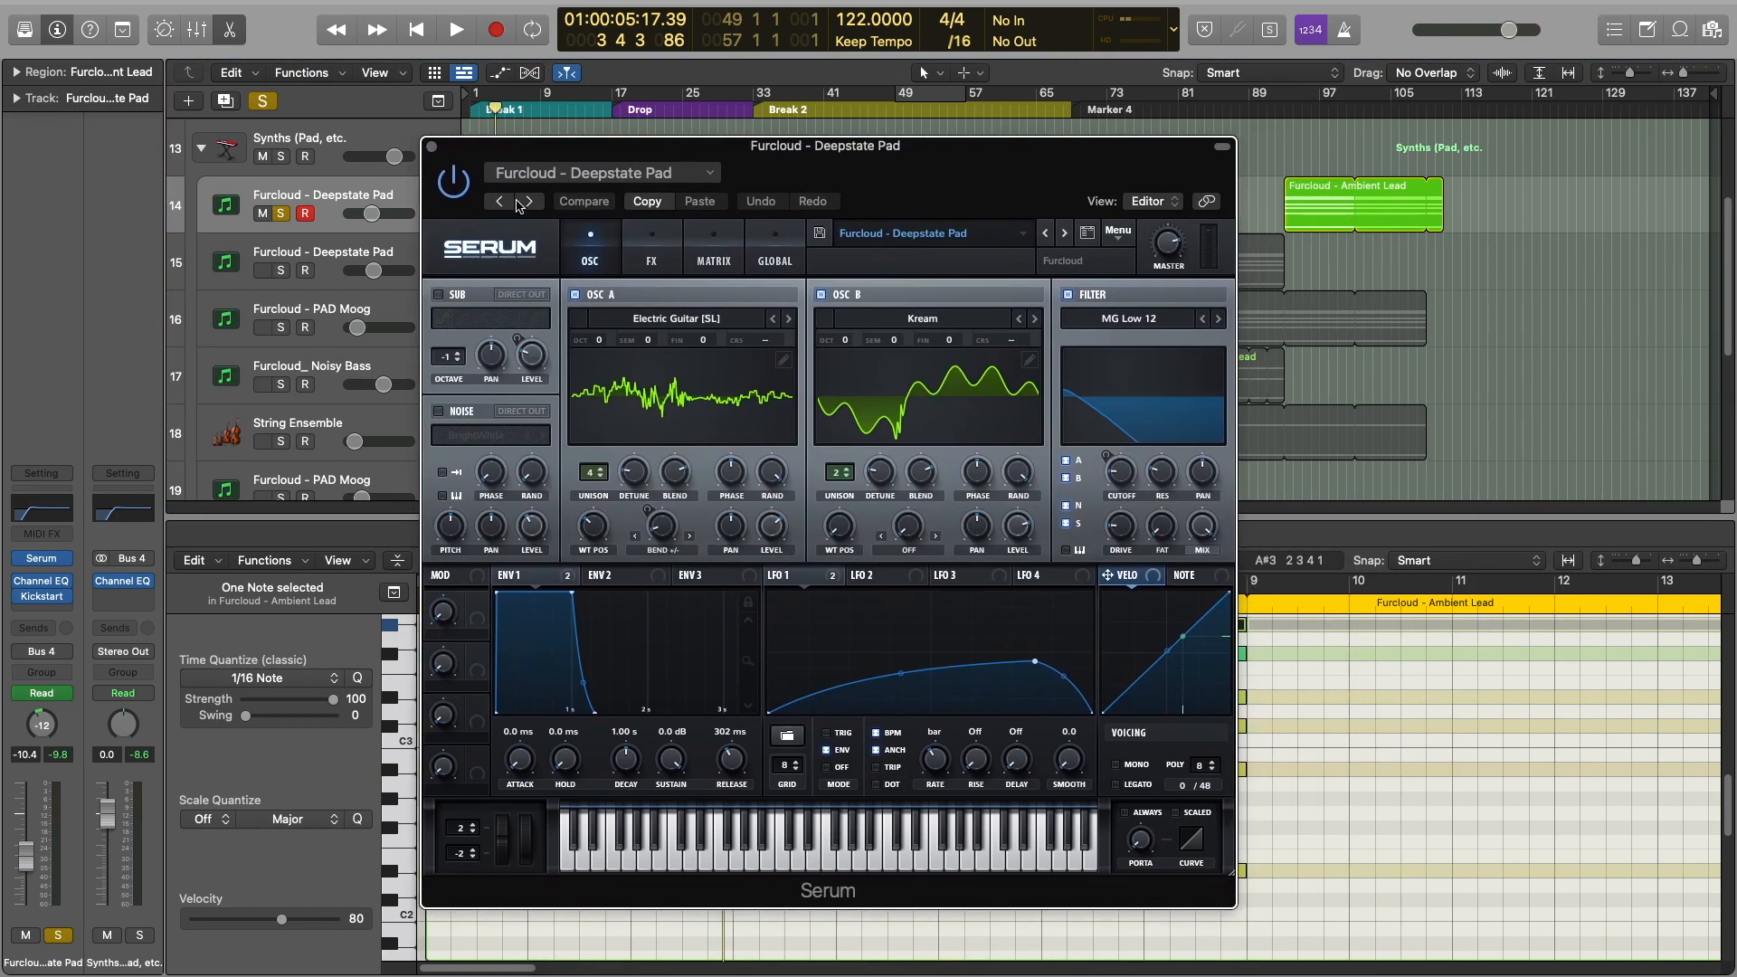
Play the pad from the project start, open Musical Typing and hold a Cmaj7 chord on it
{"action": "key", "text": "Return"}
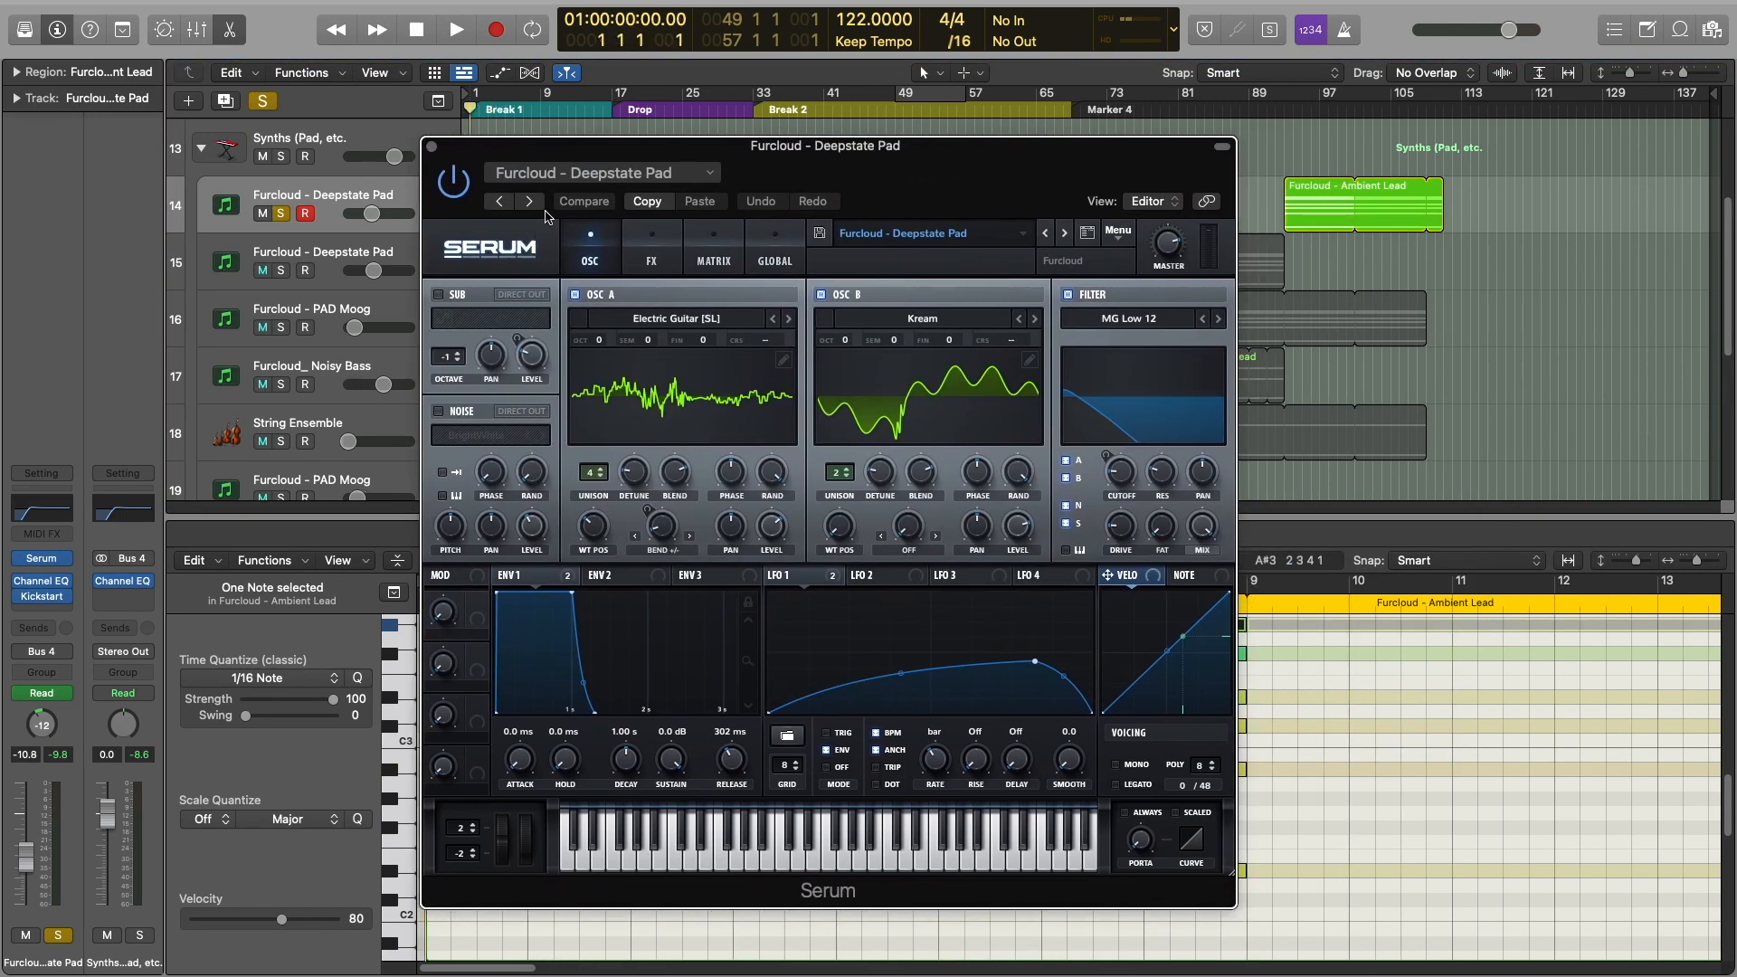
{"action": "key", "text": "space"}
{"action": "mouse_move", "coordinate": [584, 7]}
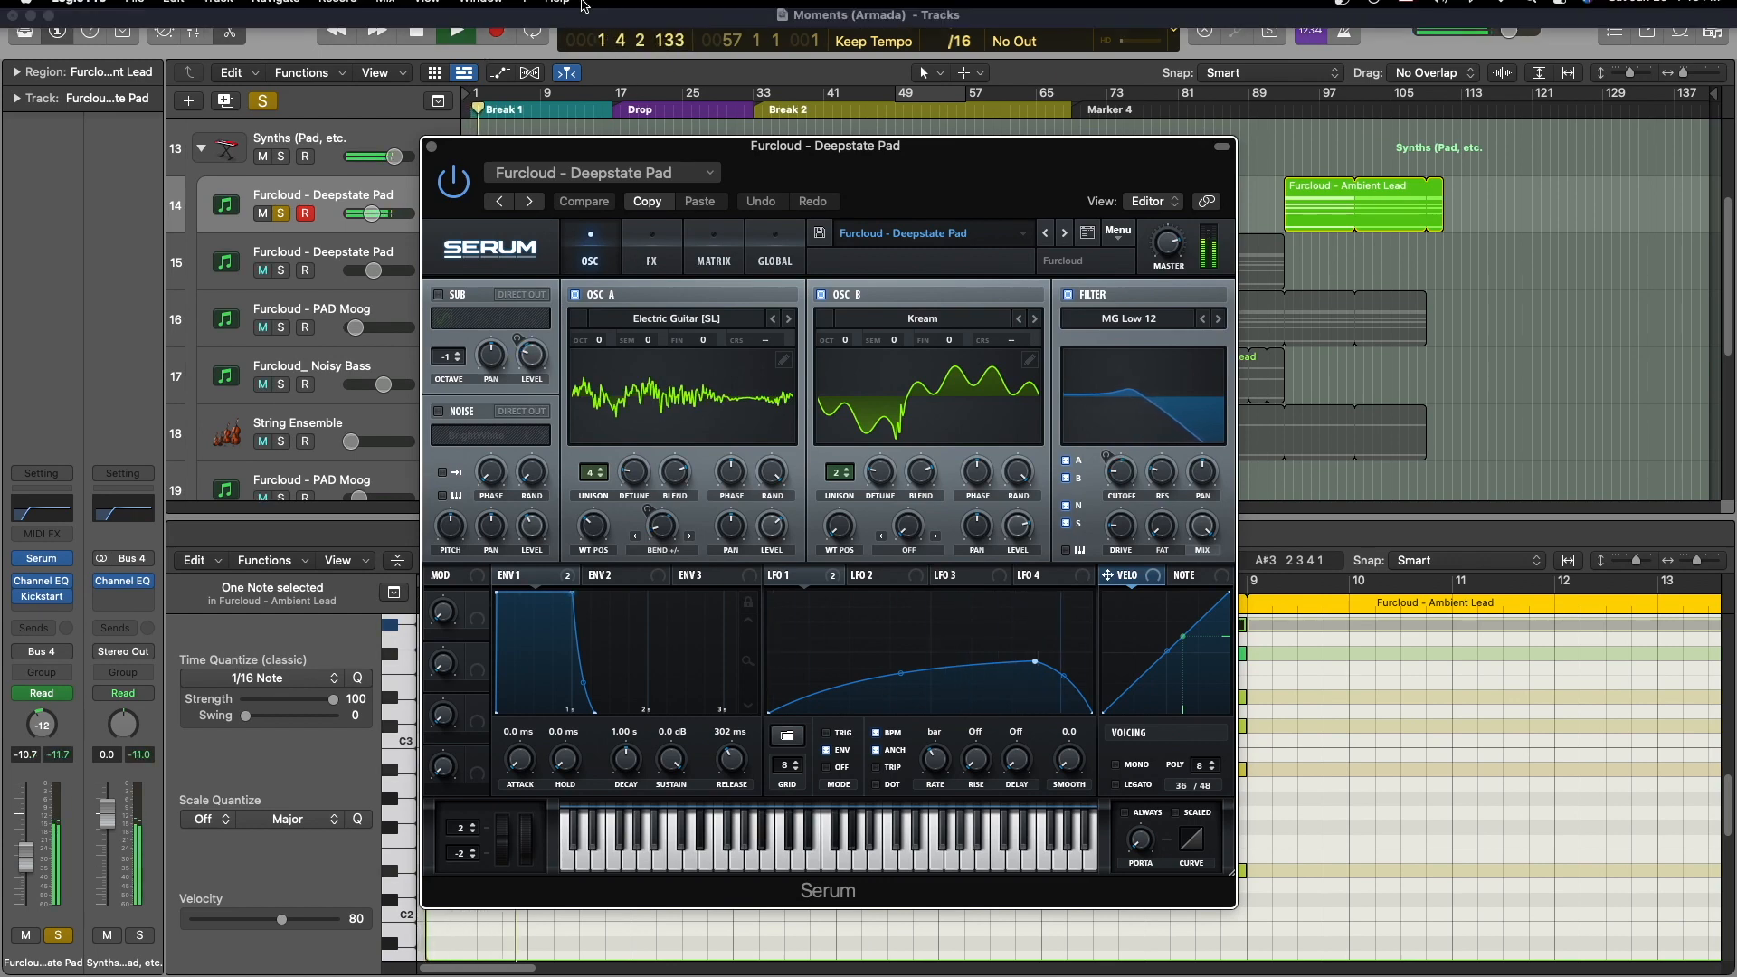
{"action": "left_click", "coordinate": [480, 11]}
{"action": "left_click", "coordinate": [555, 605]}
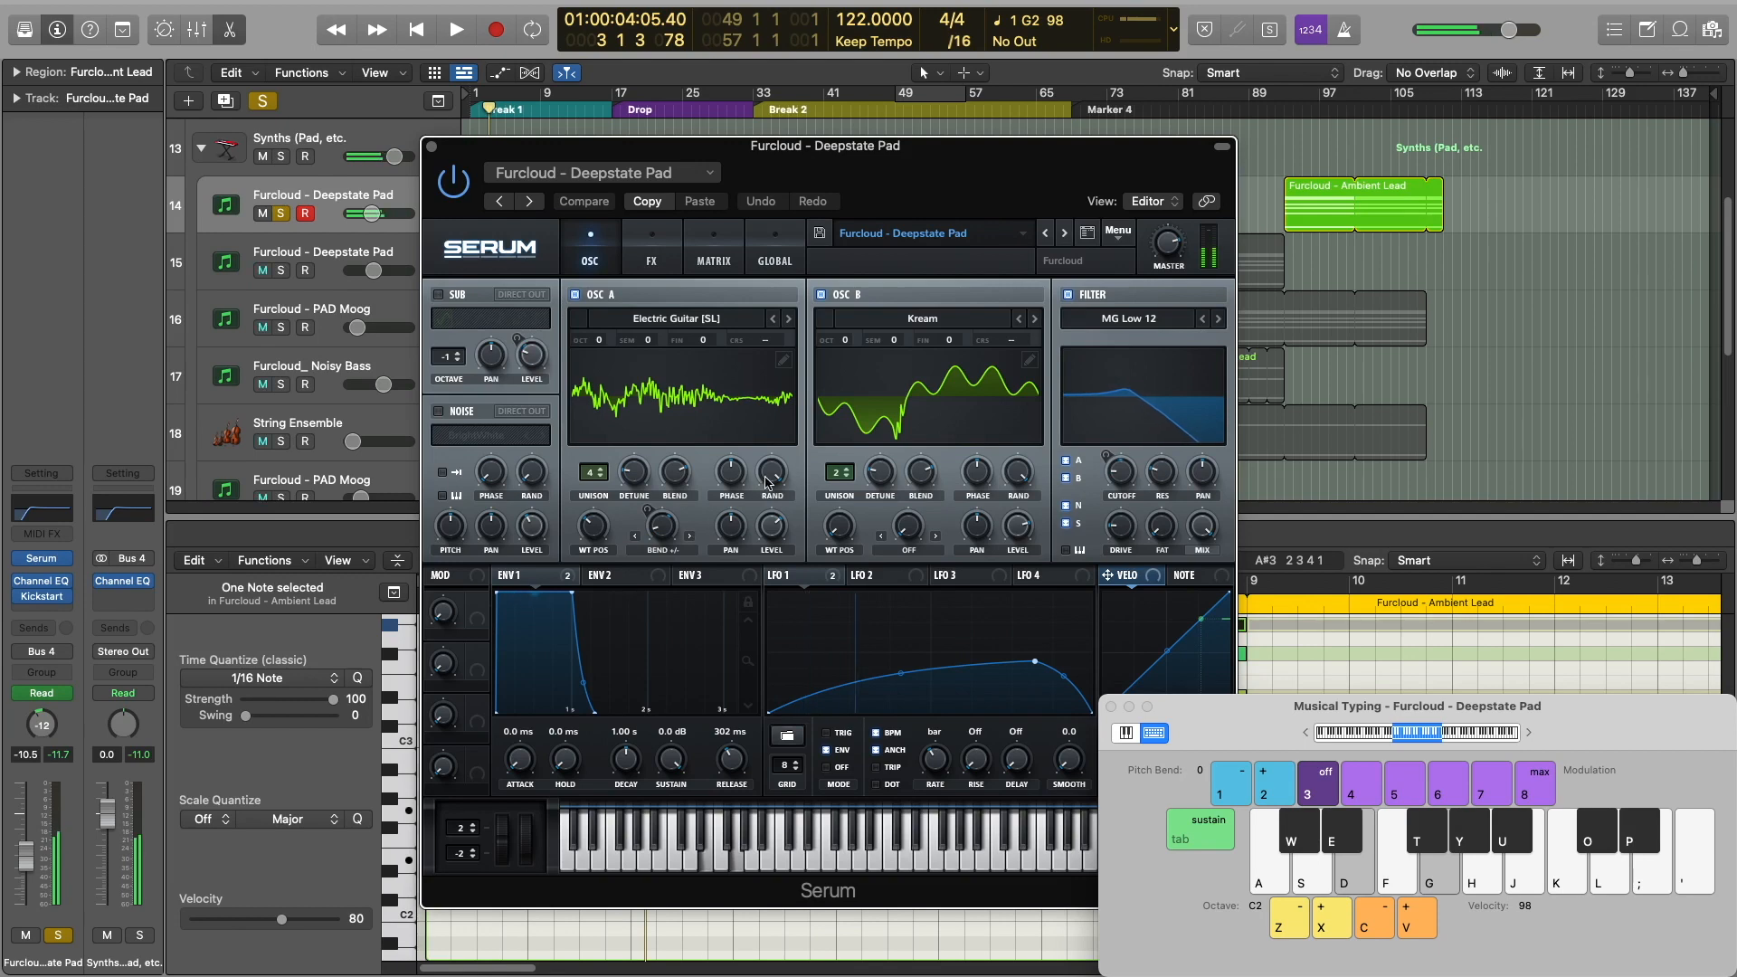
{"action": "key", "text": "a"}
{"action": "key", "text": "j"}
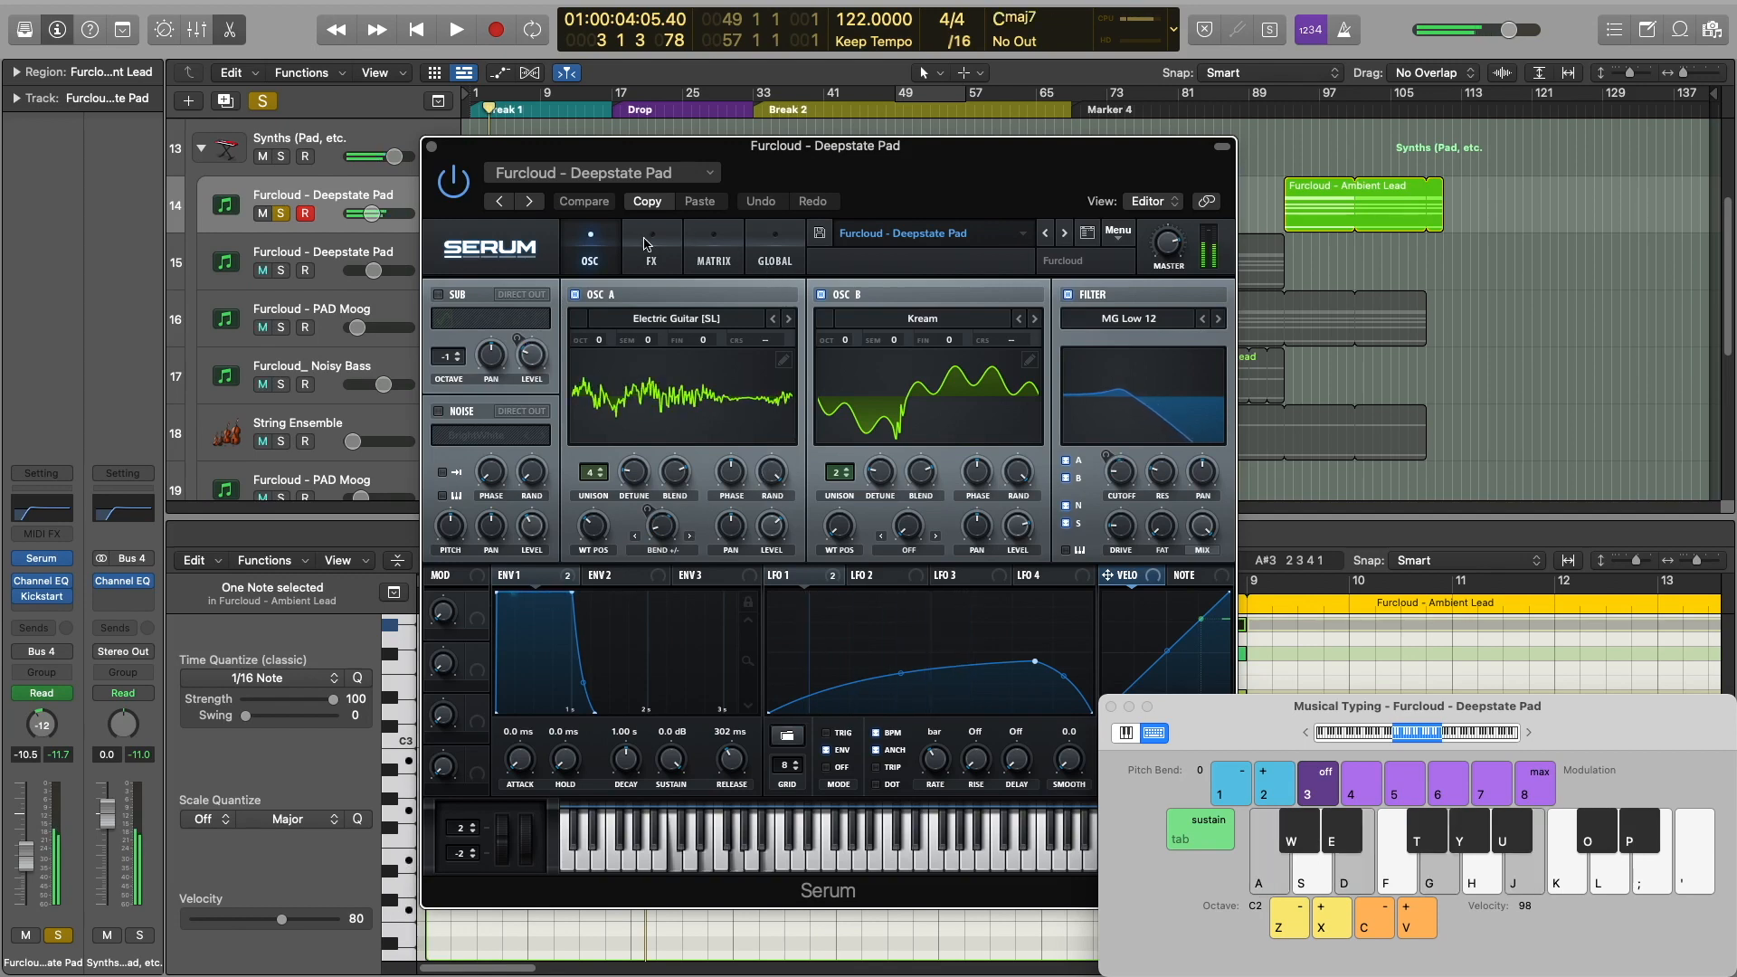
View Serum's FX and MATRIX pages, play a Cmaj7 chord through the FX page and return to the OSC page
{"action": "left_click", "coordinate": [650, 249]}
{"action": "left_click", "coordinate": [714, 256]}
{"action": "left_click", "coordinate": [595, 260]}
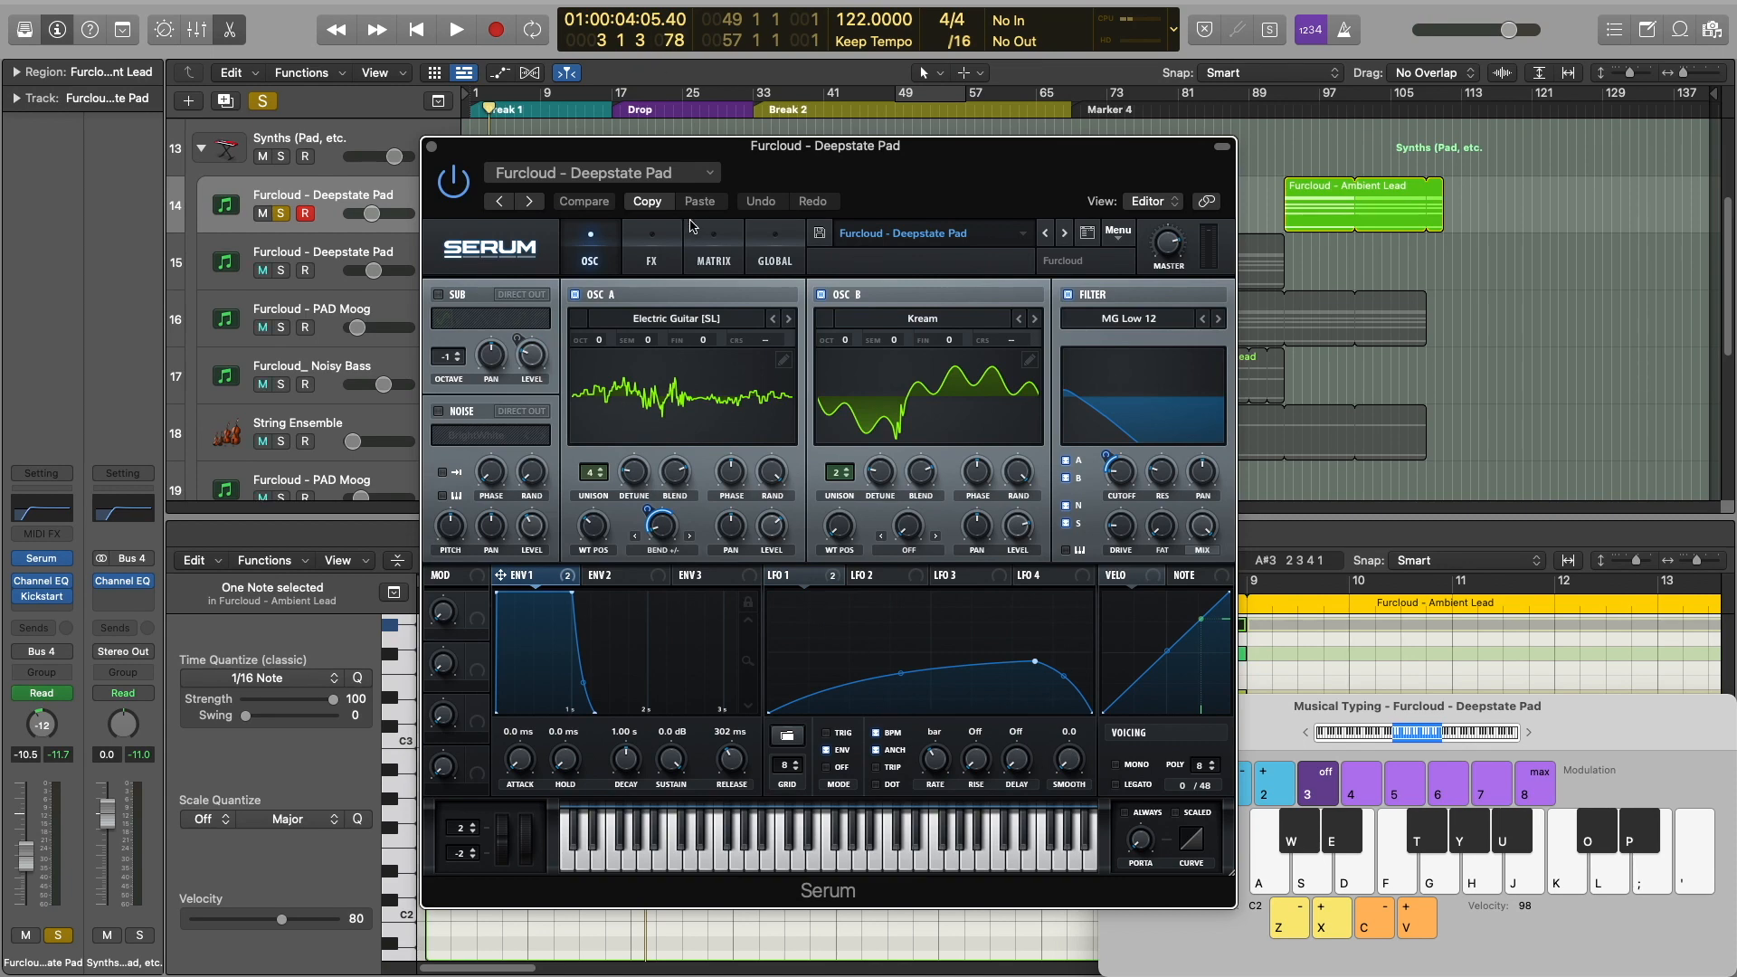
{"action": "left_click", "coordinate": [652, 249]}
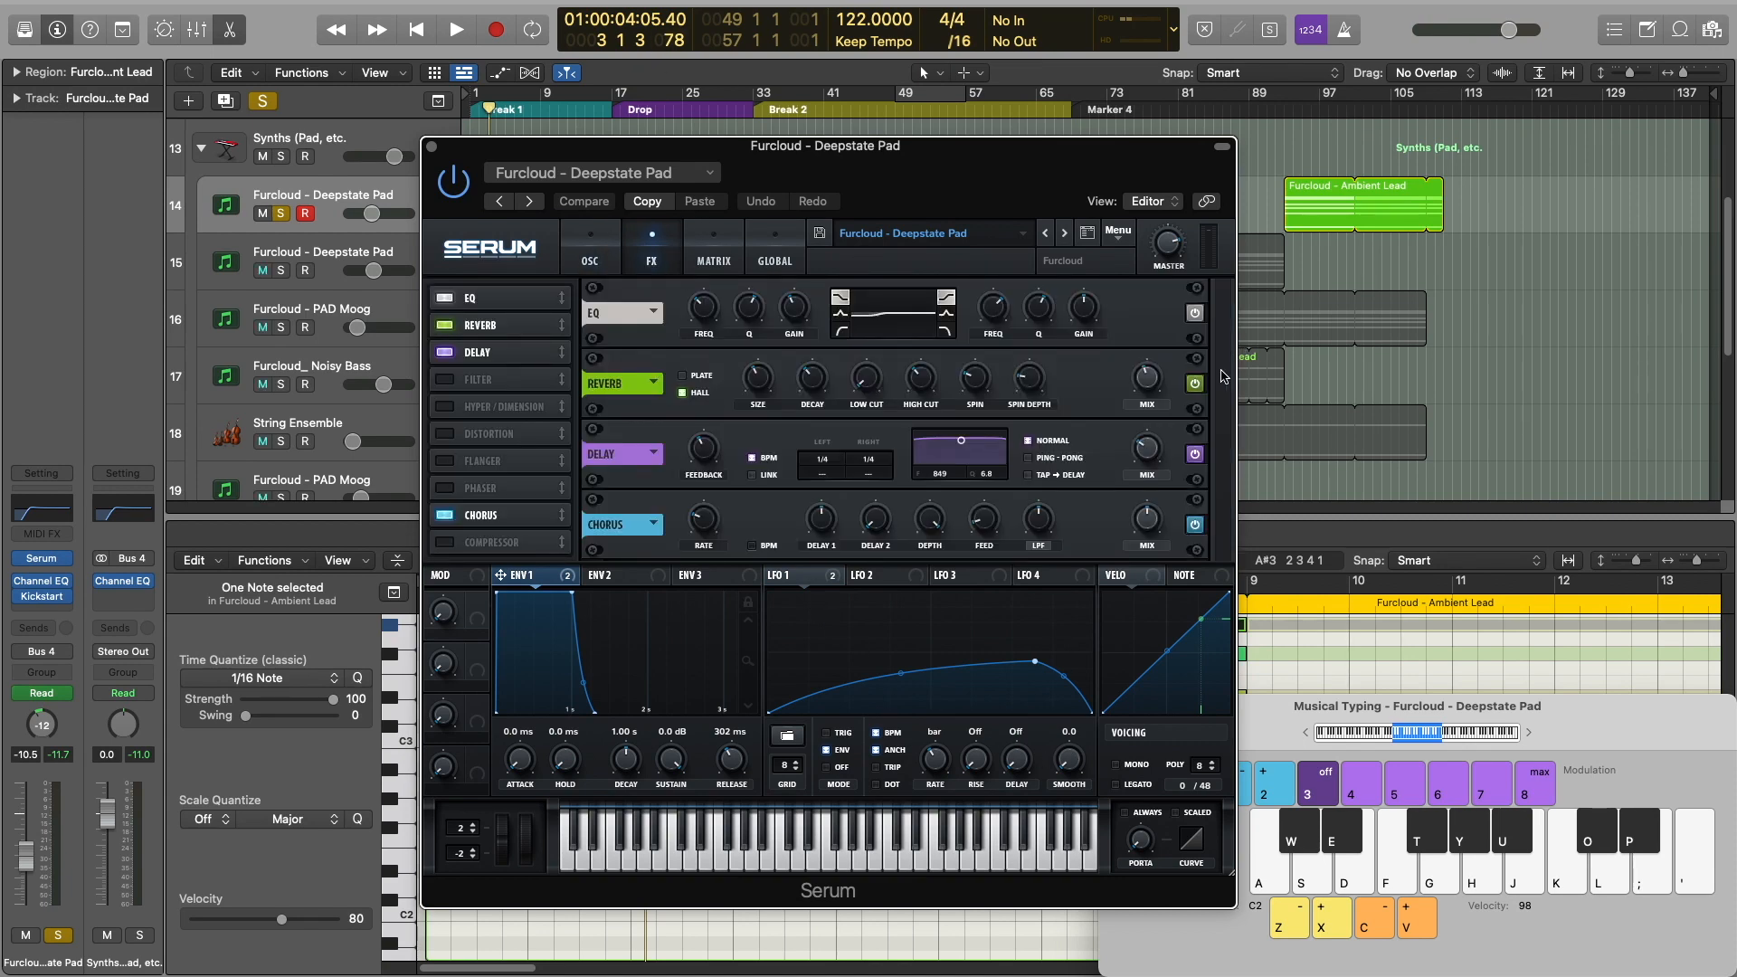
{"action": "key", "text": "a+d+g+j"}
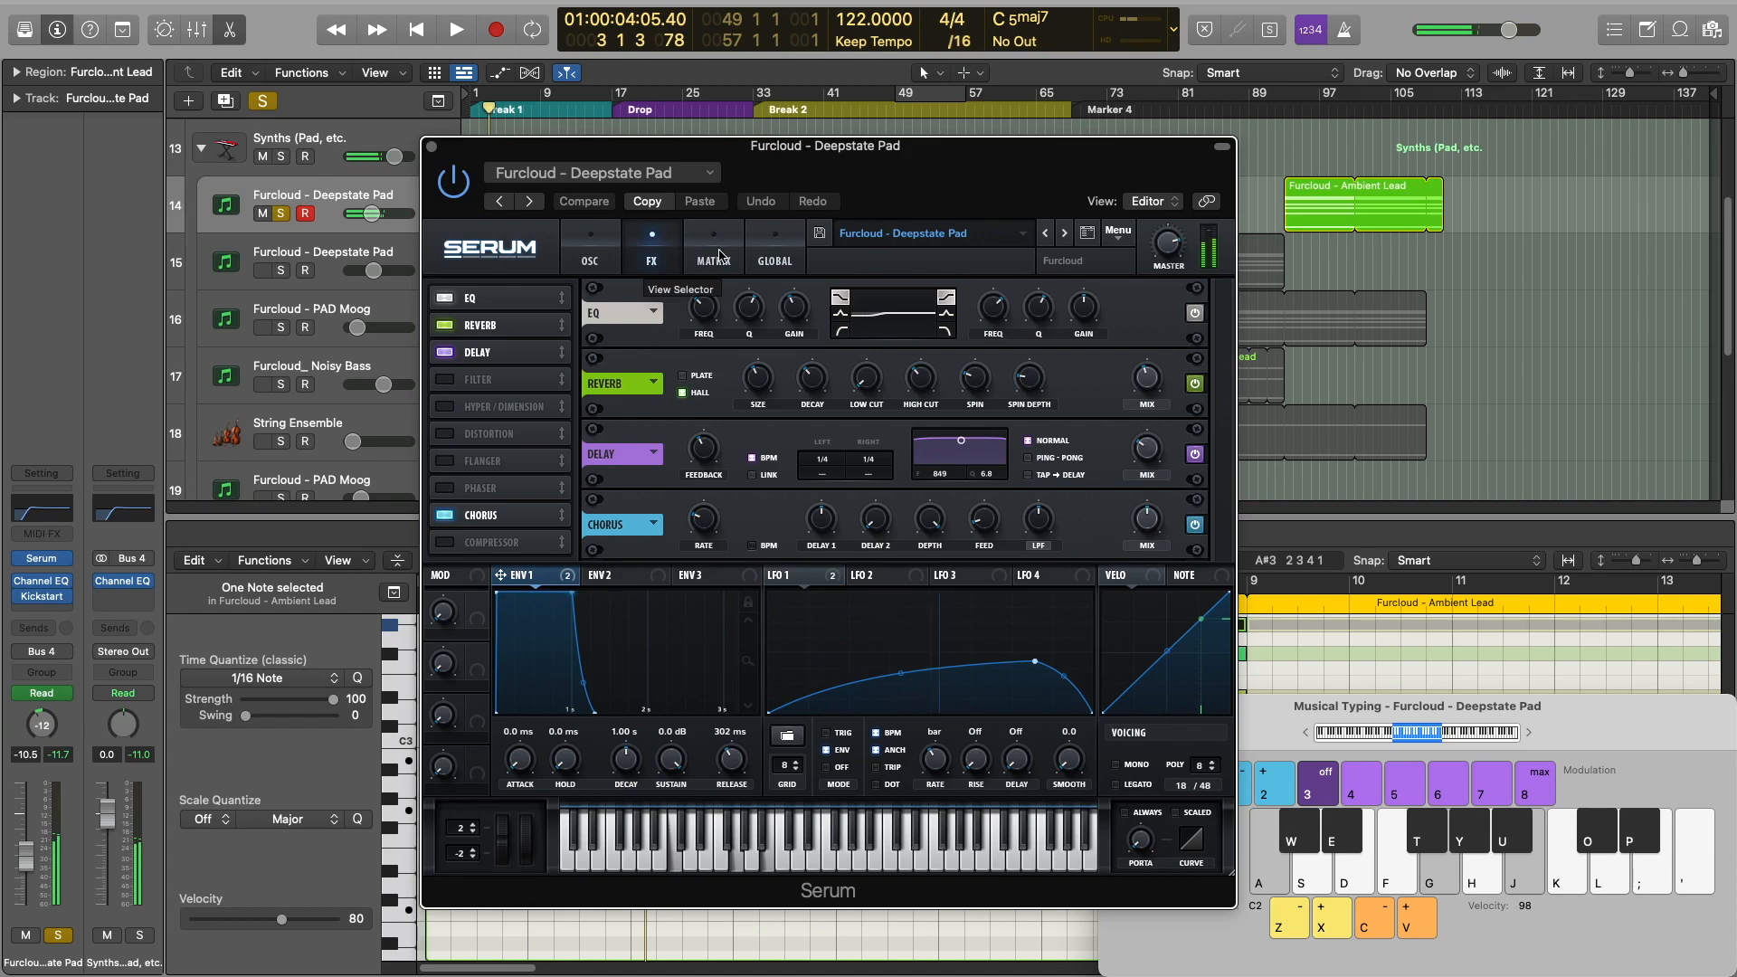
{"action": "left_click", "coordinate": [589, 256]}
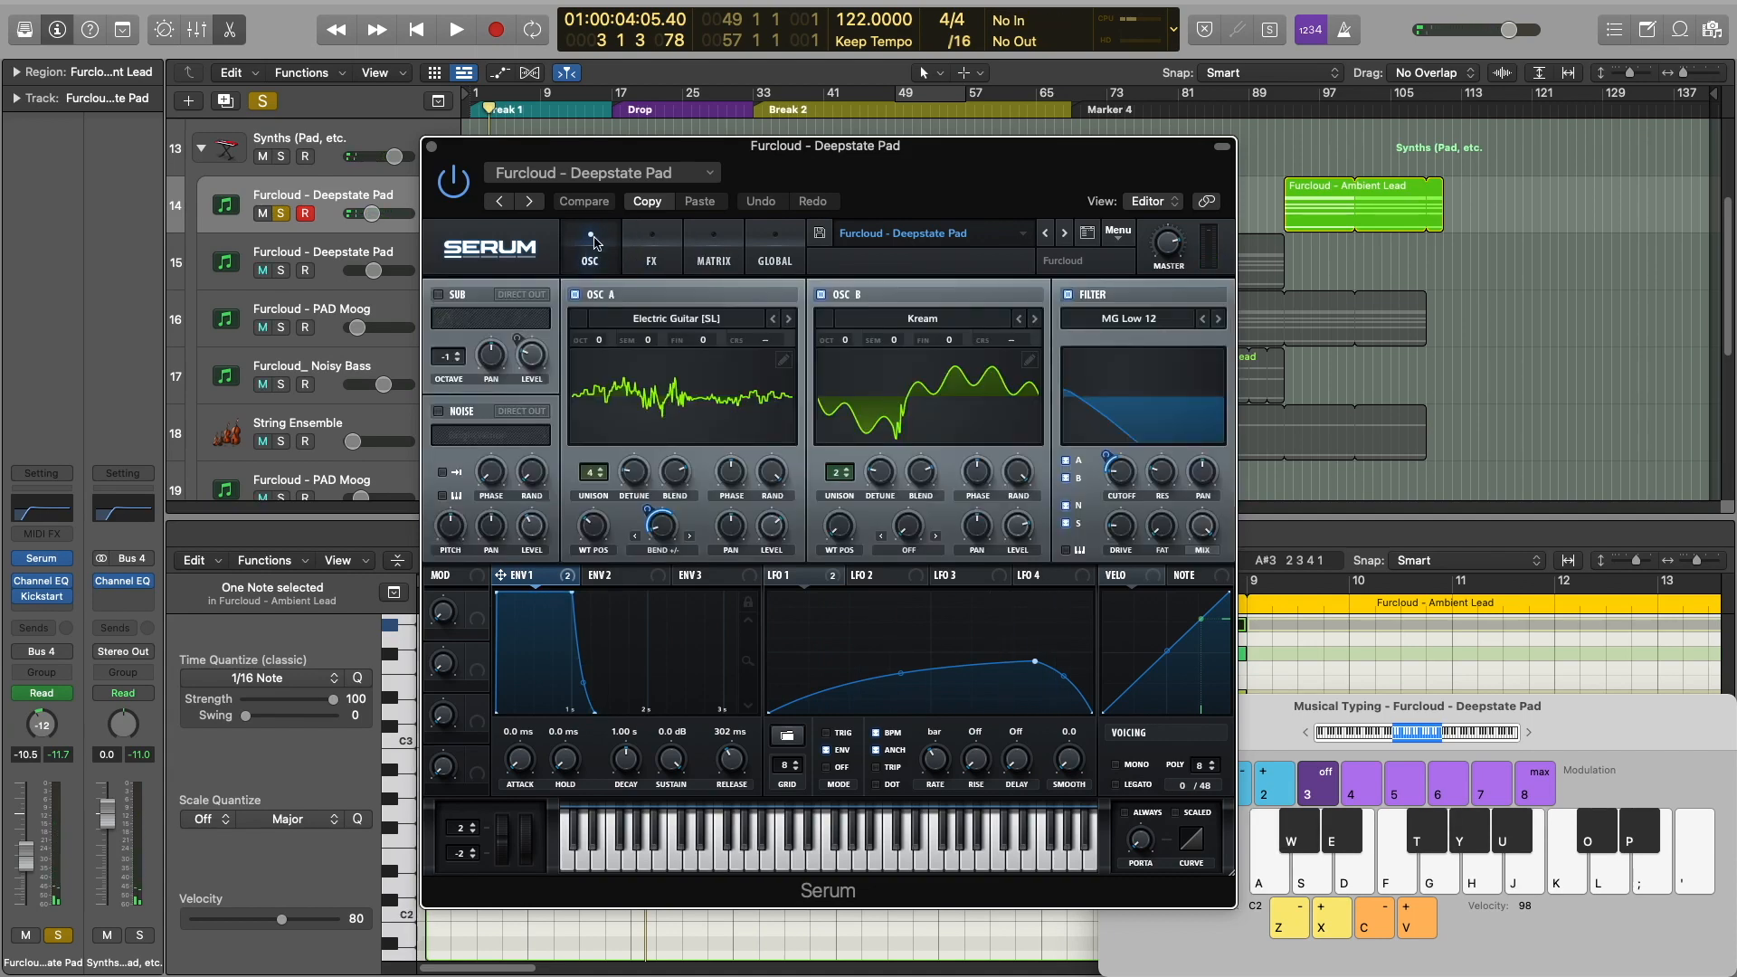
Close the Serum window and the Piano Roll, and deselect the pad's region
{"action": "left_click_drag", "start_coordinate": [907, 173], "coordinate": [953, 165]}
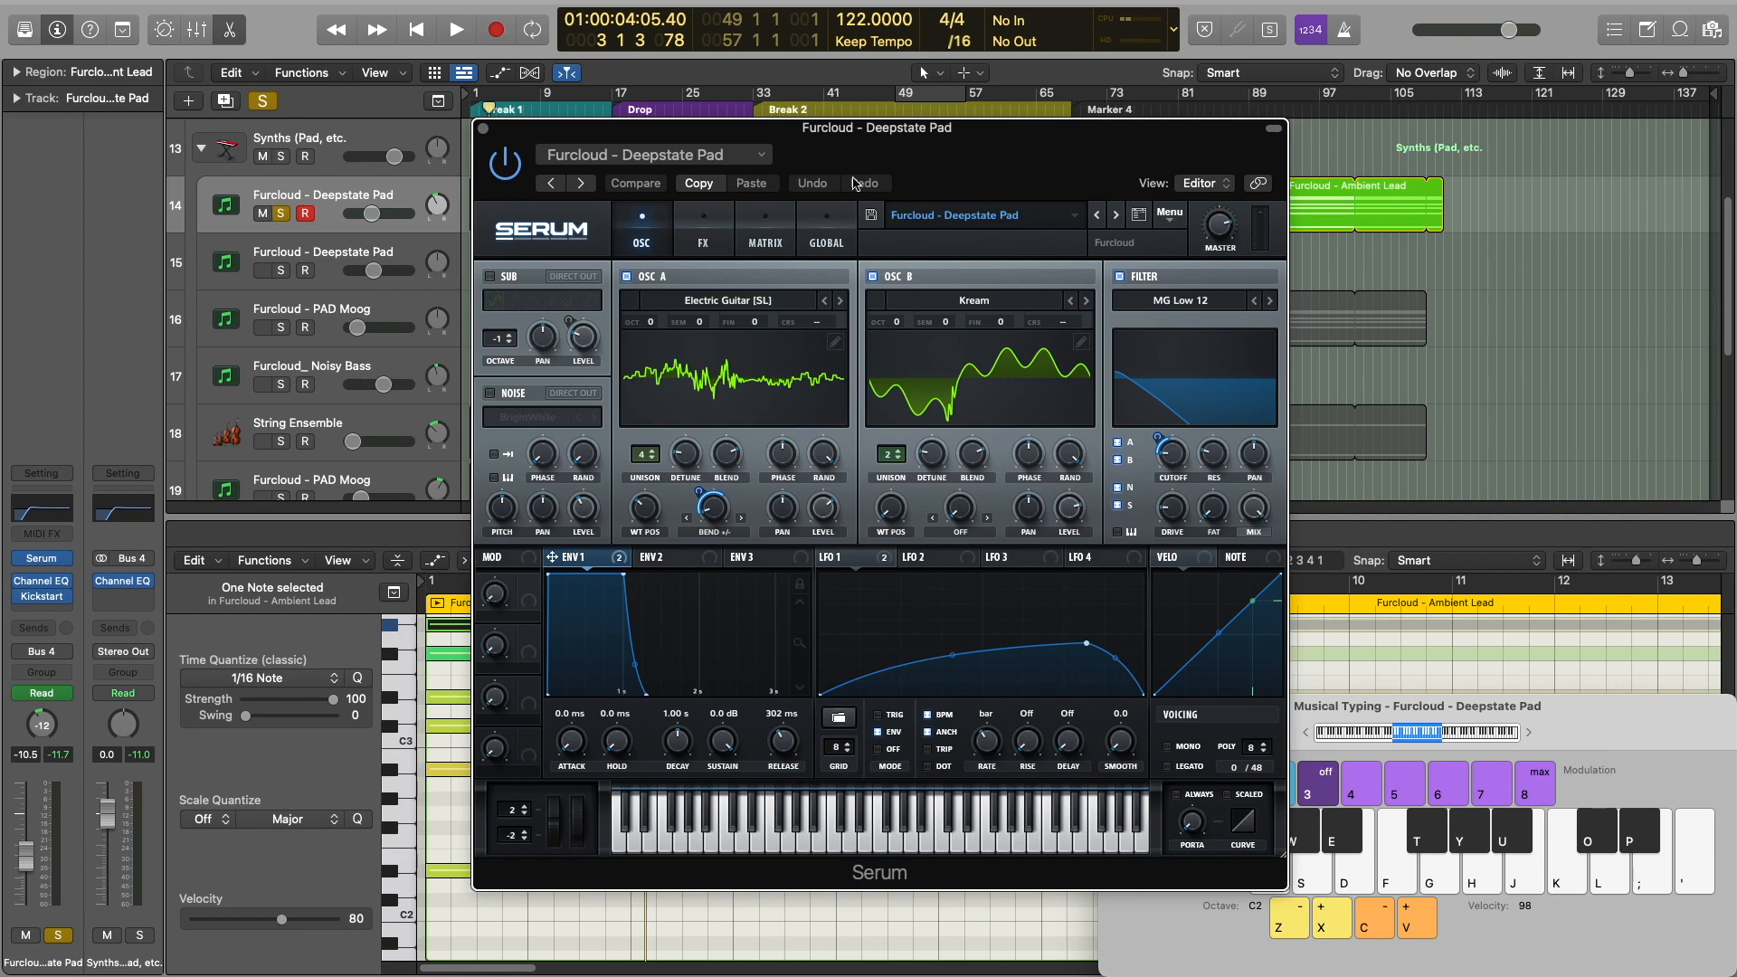
{"action": "left_click", "coordinate": [483, 127]}
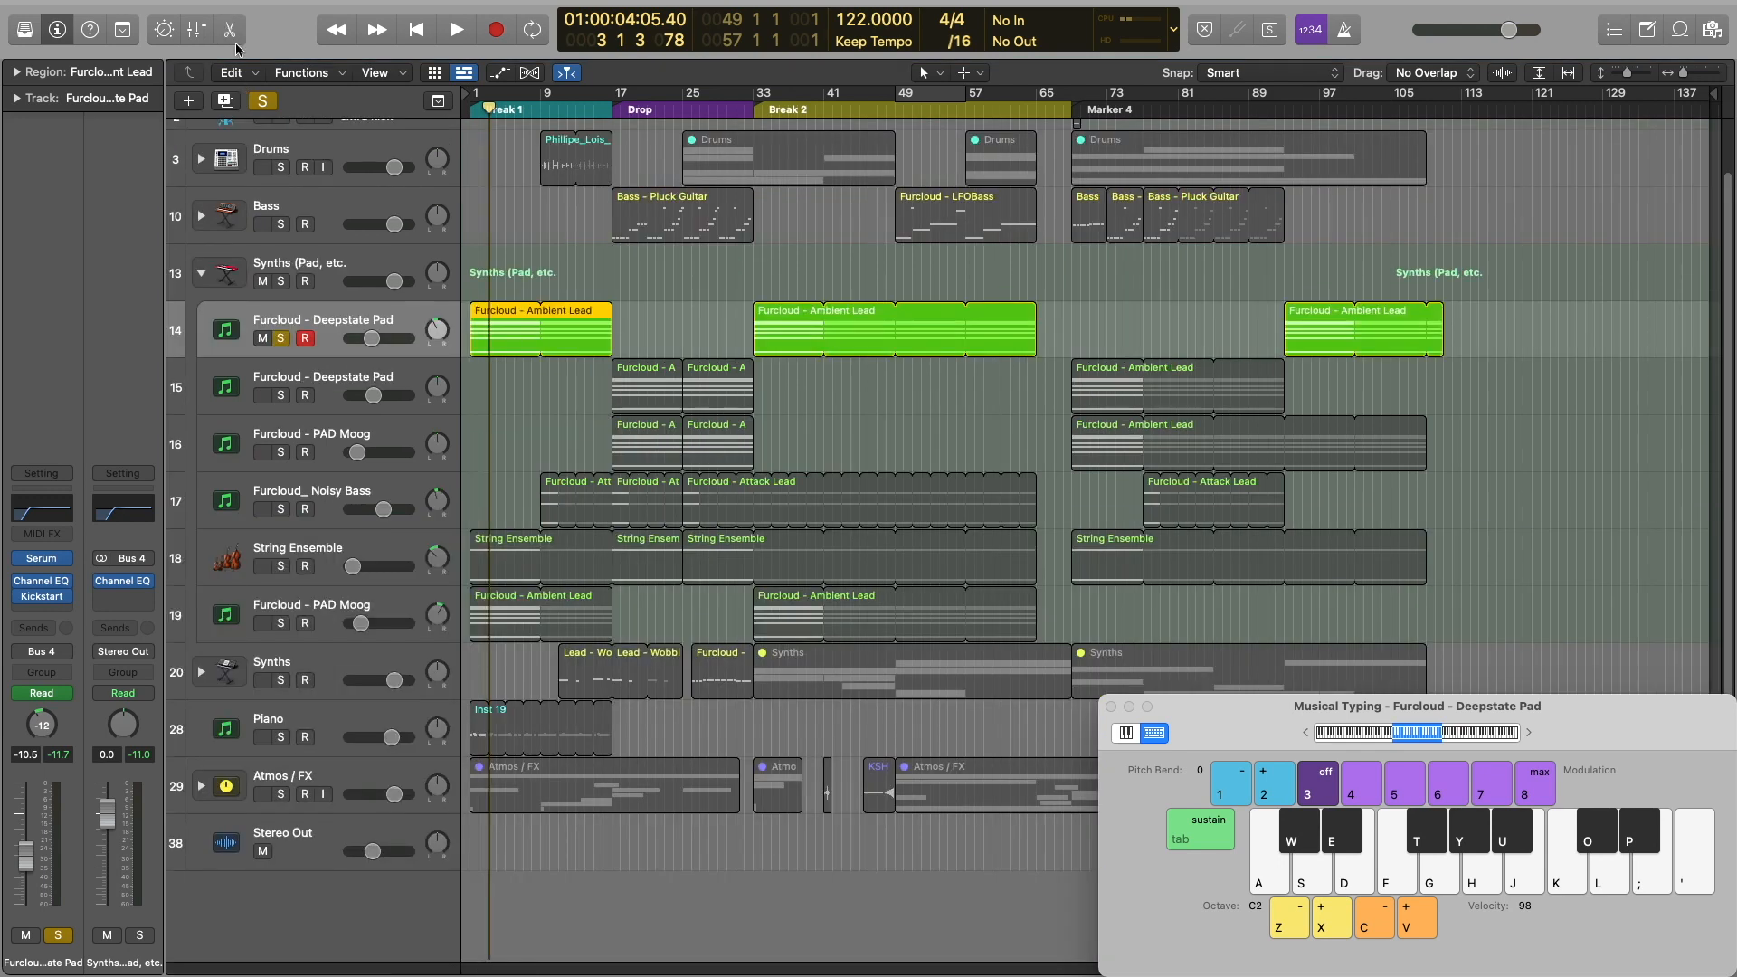
{"action": "left_click", "coordinate": [232, 31]}
{"action": "left_click", "coordinate": [484, 240]}
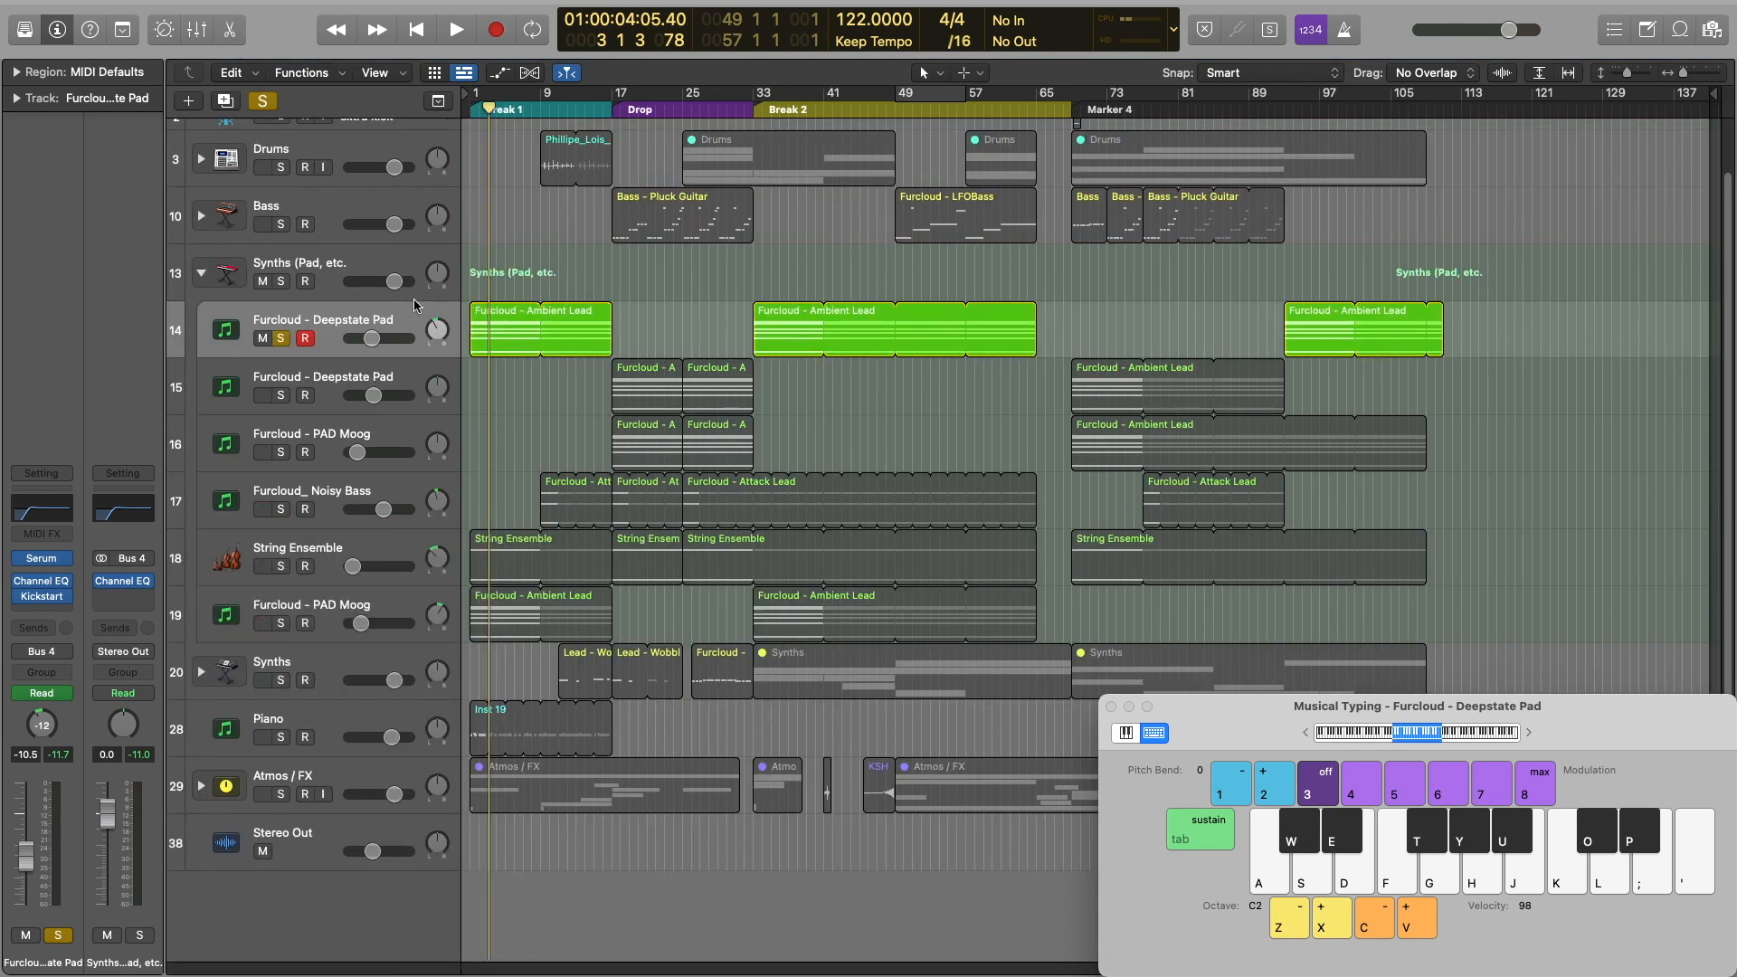
Switch the solo to the second Furcloud - Deepstate Pad track and play it from bar 17
{"action": "left_click", "coordinate": [280, 339]}
{"action": "left_click", "coordinate": [285, 393]}
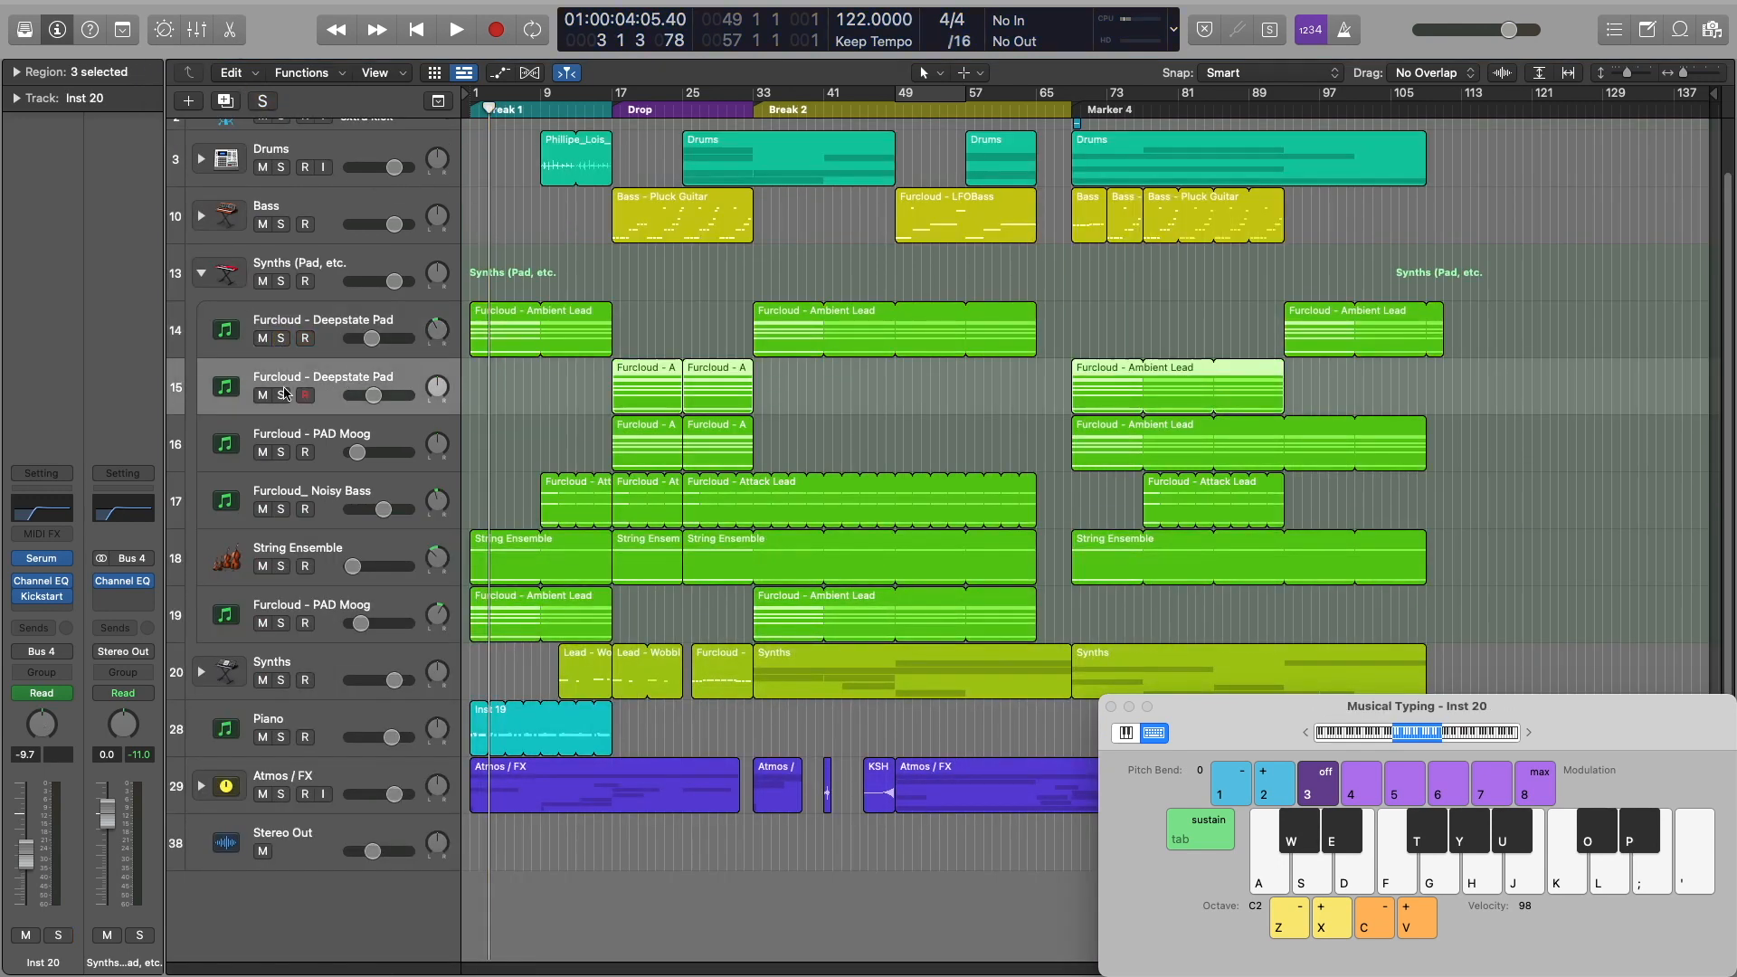
{"action": "left_click", "coordinate": [282, 395]}
{"action": "left_click", "coordinate": [622, 109]}
{"action": "key", "text": "space"}
{"action": "left_click", "coordinate": [611, 109]}
{"action": "key", "text": "space"}
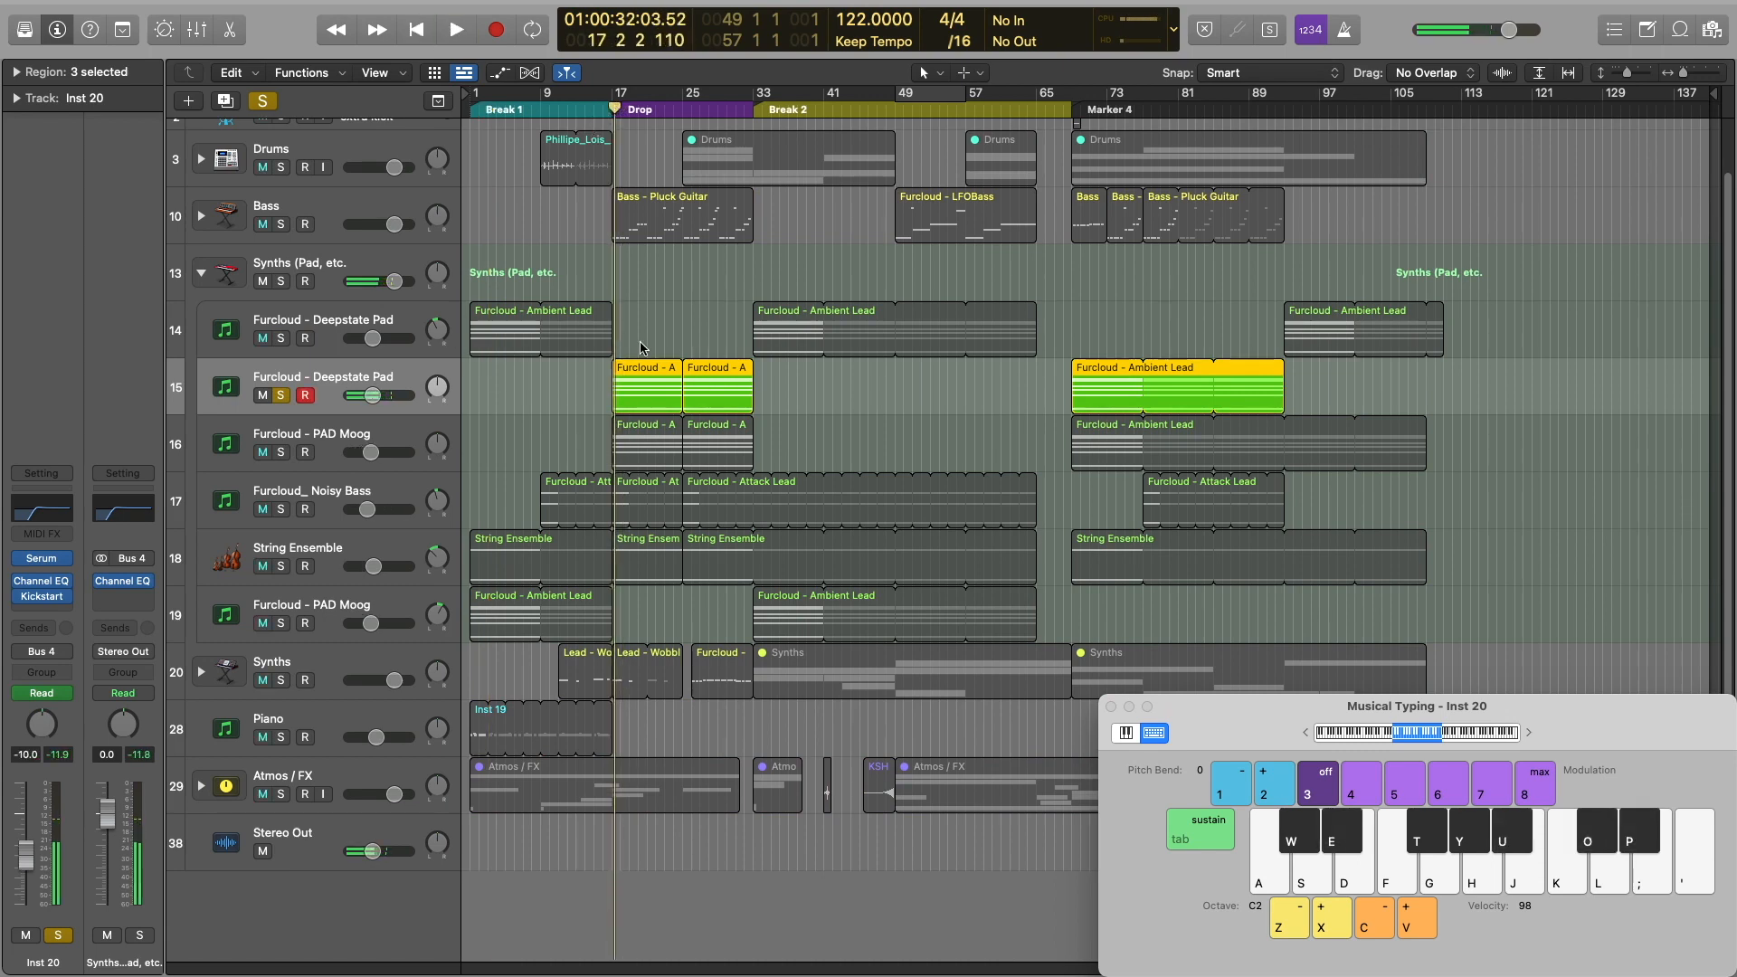
Clear the second Furcloud - Deepstate Pad track's solo and solo the first Furcloud - PAD Moog track instead
{"action": "mouse_move", "coordinate": [42, 602]}
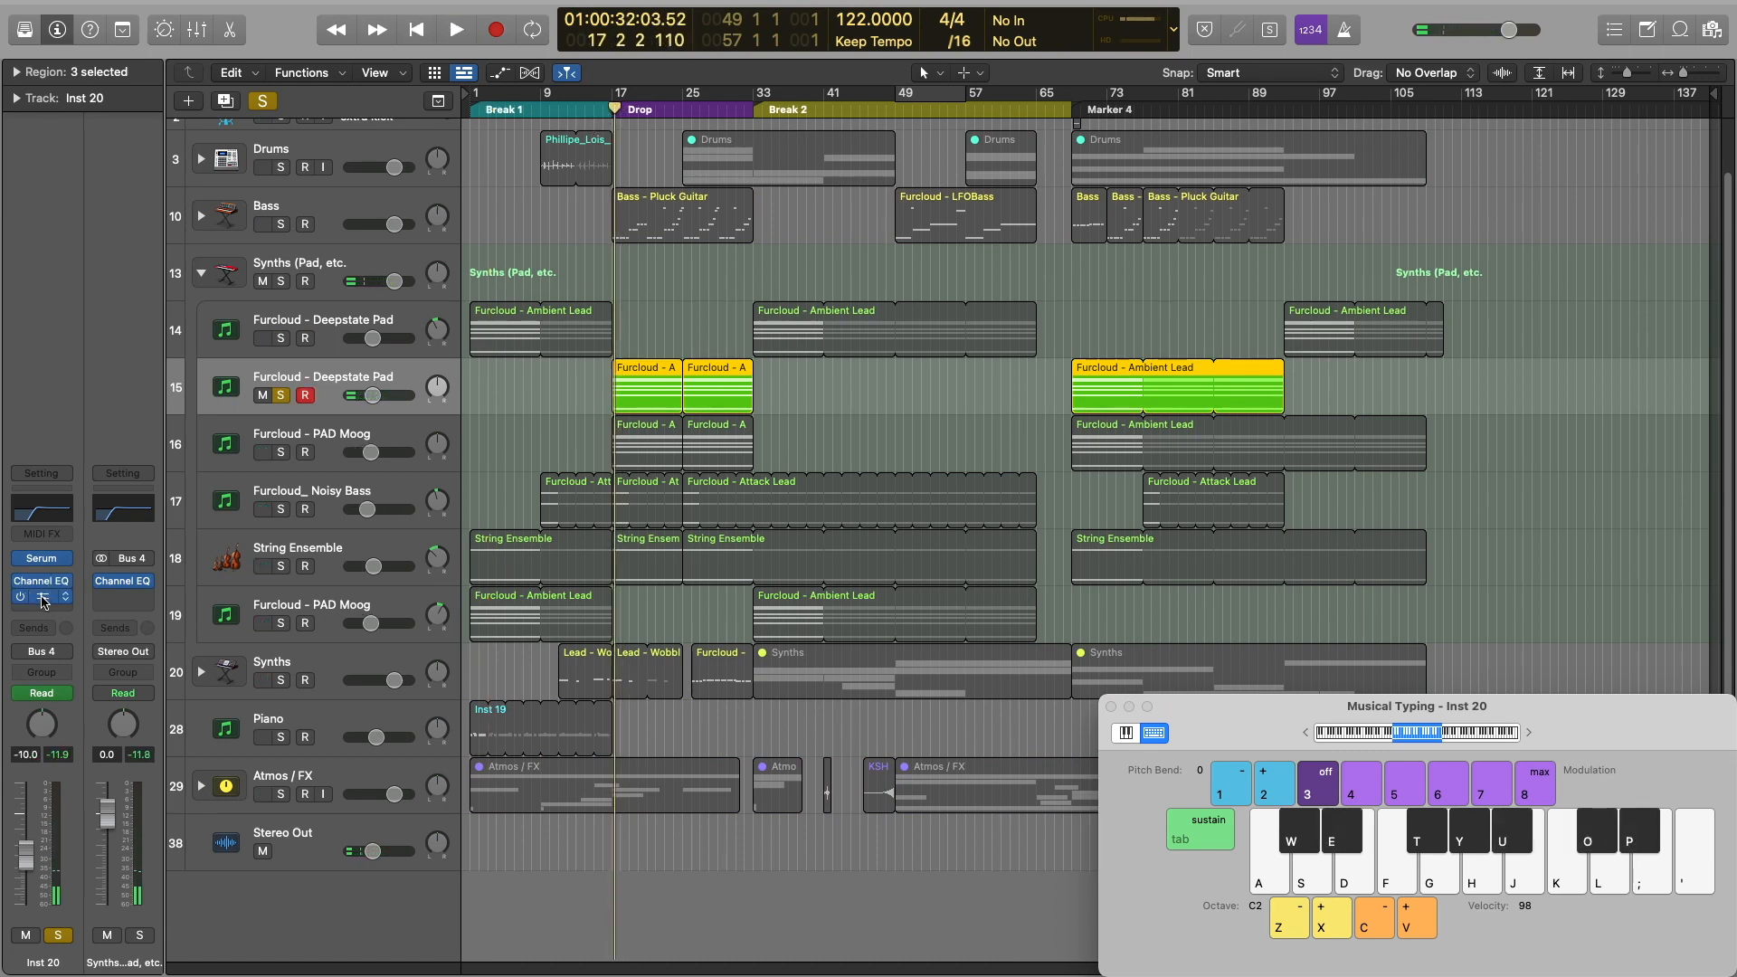
{"action": "left_click", "coordinate": [931, 446]}
{"action": "left_click", "coordinate": [280, 398]}
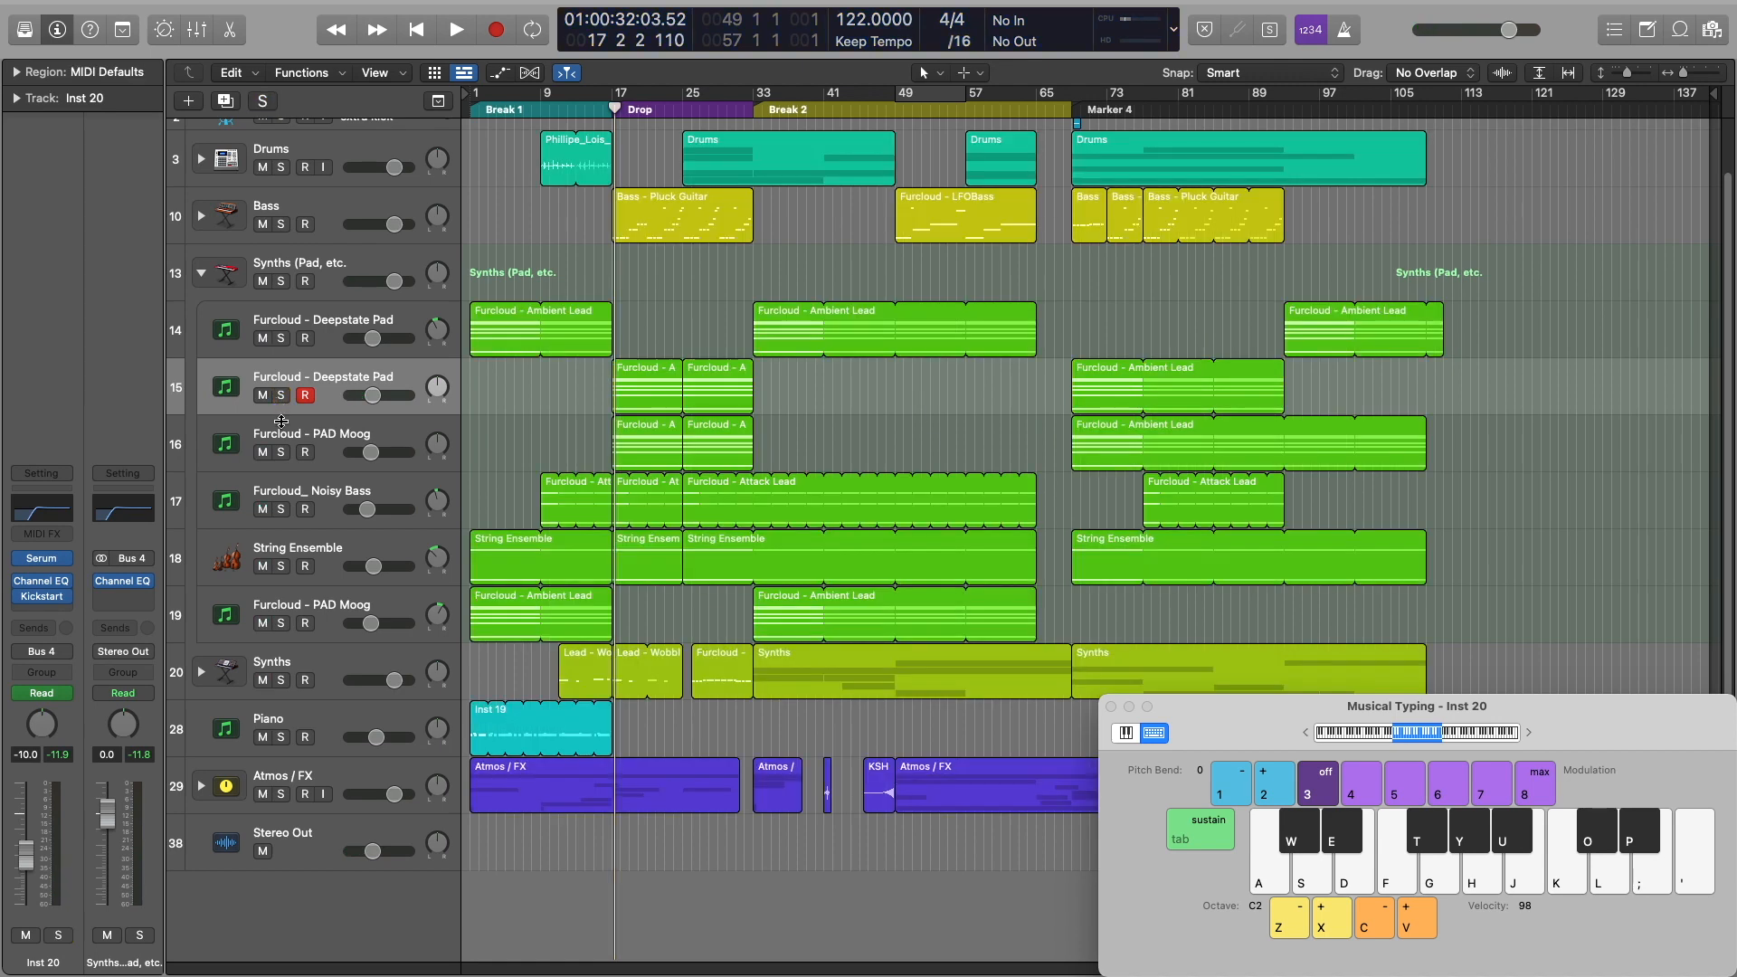
{"action": "left_click", "coordinate": [345, 435]}
{"action": "left_click", "coordinate": [280, 452]}
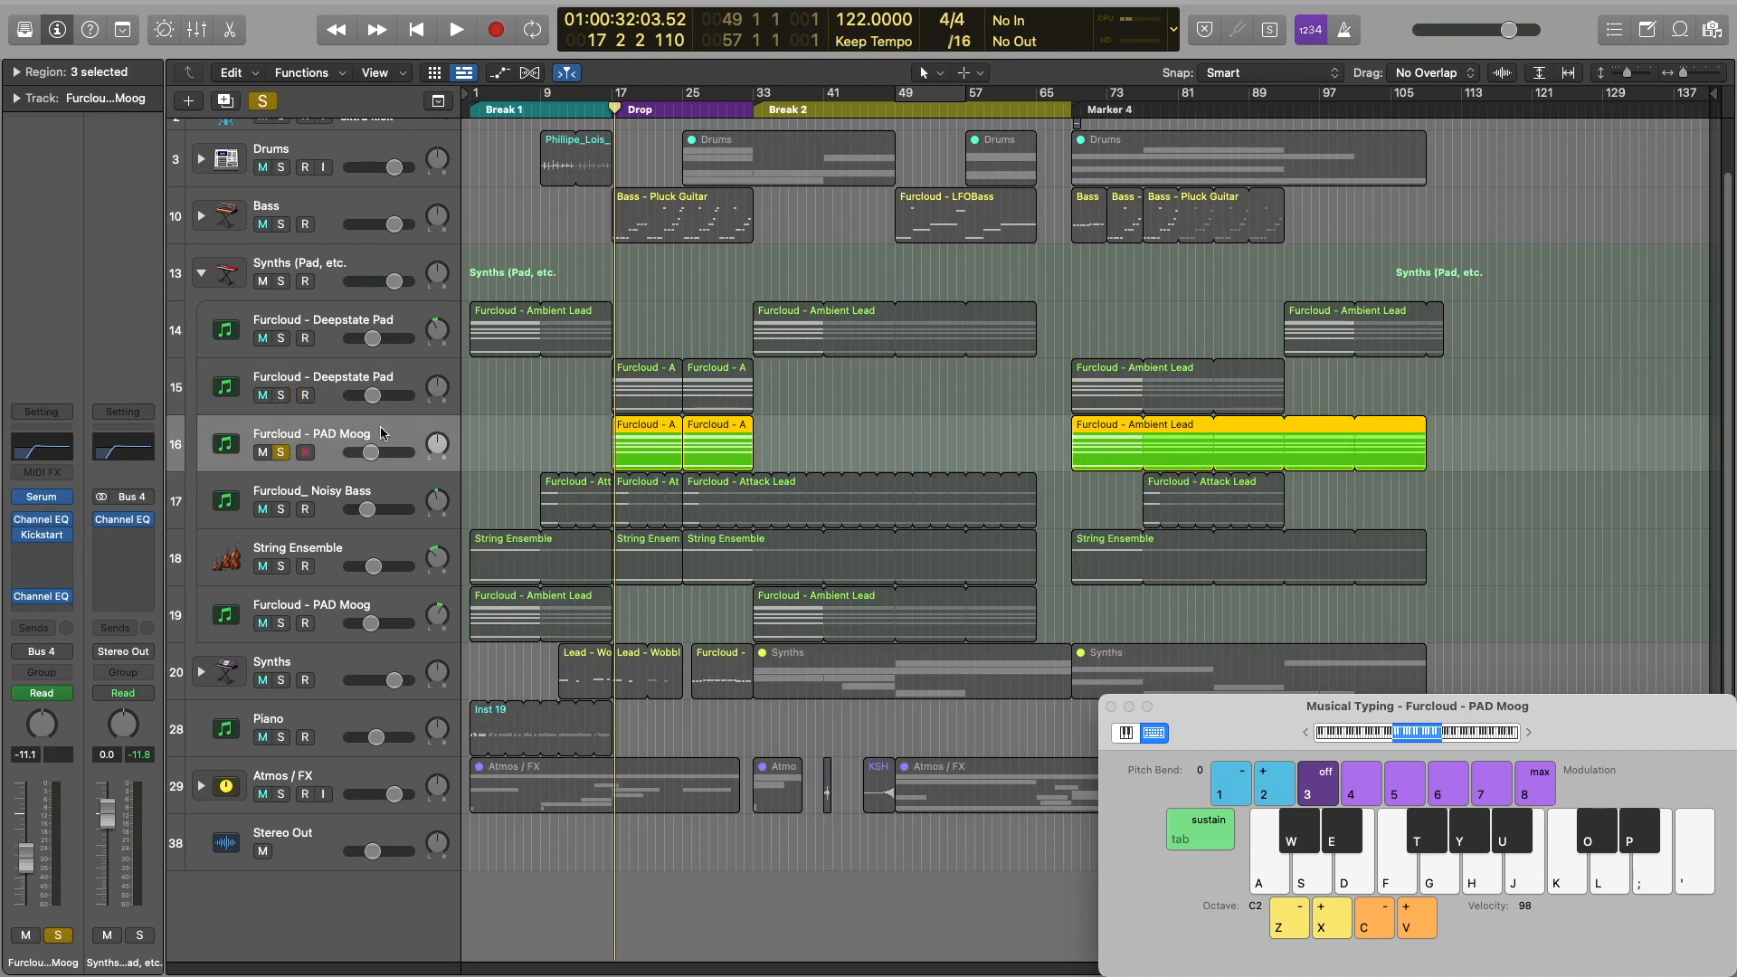
Play the soloed PAD Moog from bar 17 and set the cycle range over the Drop, from bar 17 to bar 33
{"action": "left_click", "coordinate": [618, 101]}
{"action": "key", "text": "space"}
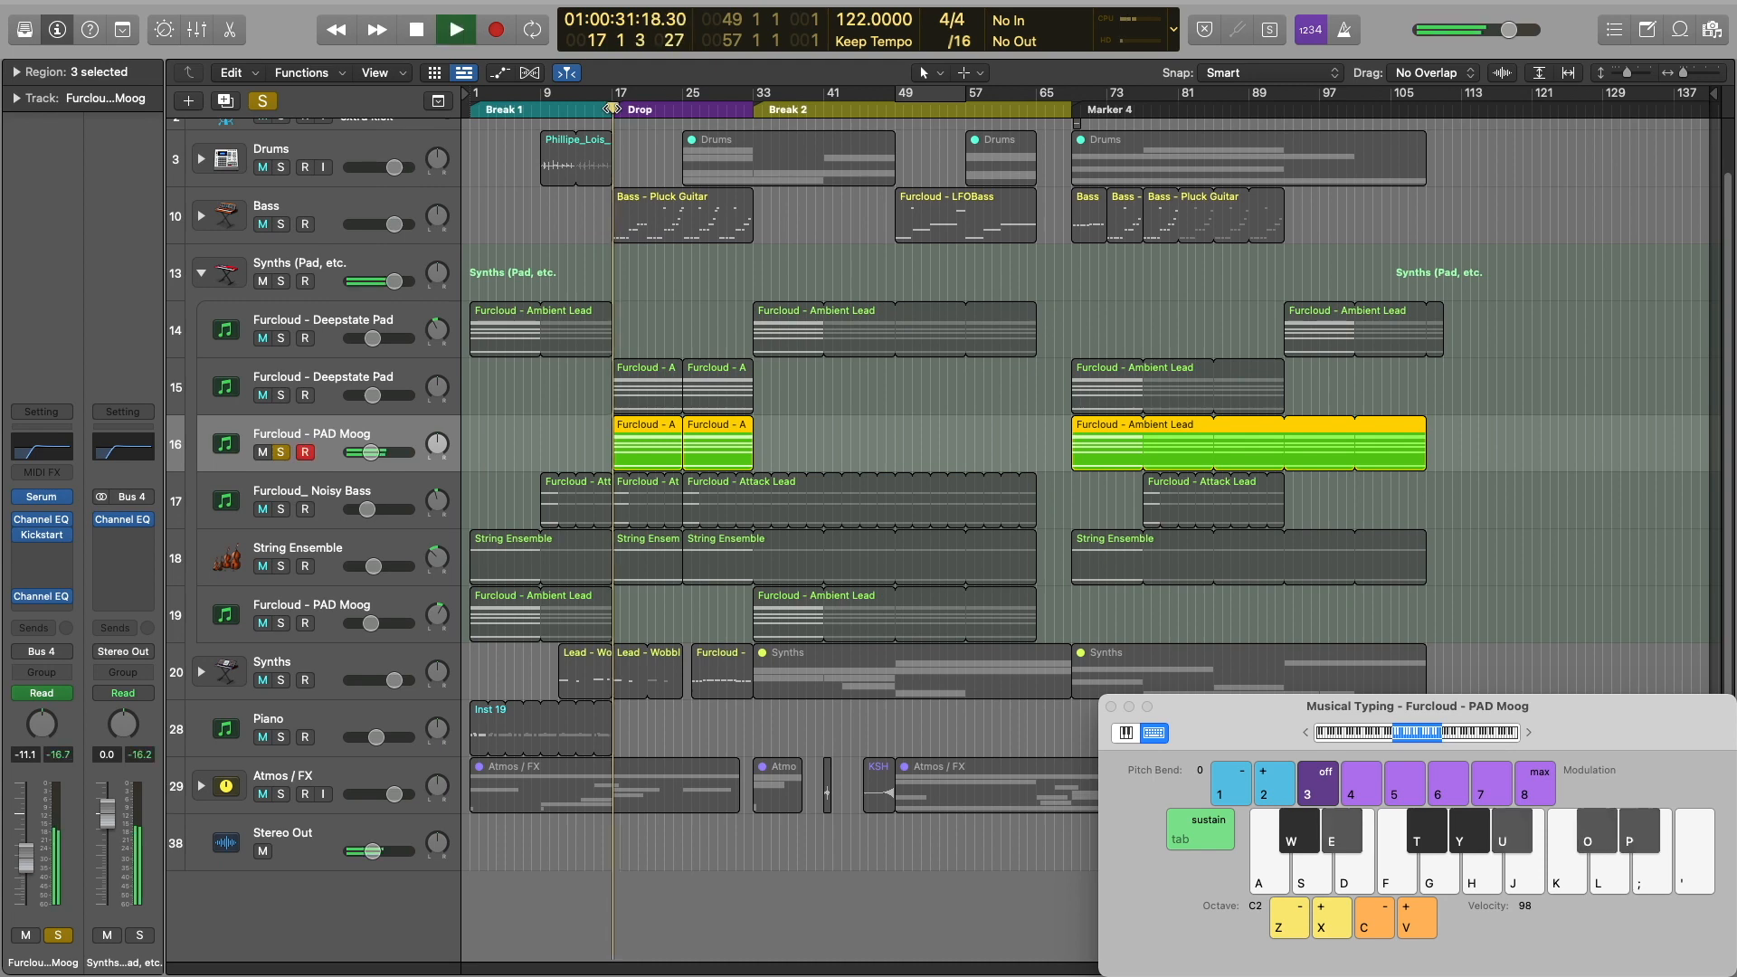
{"action": "left_click", "coordinate": [618, 101]}
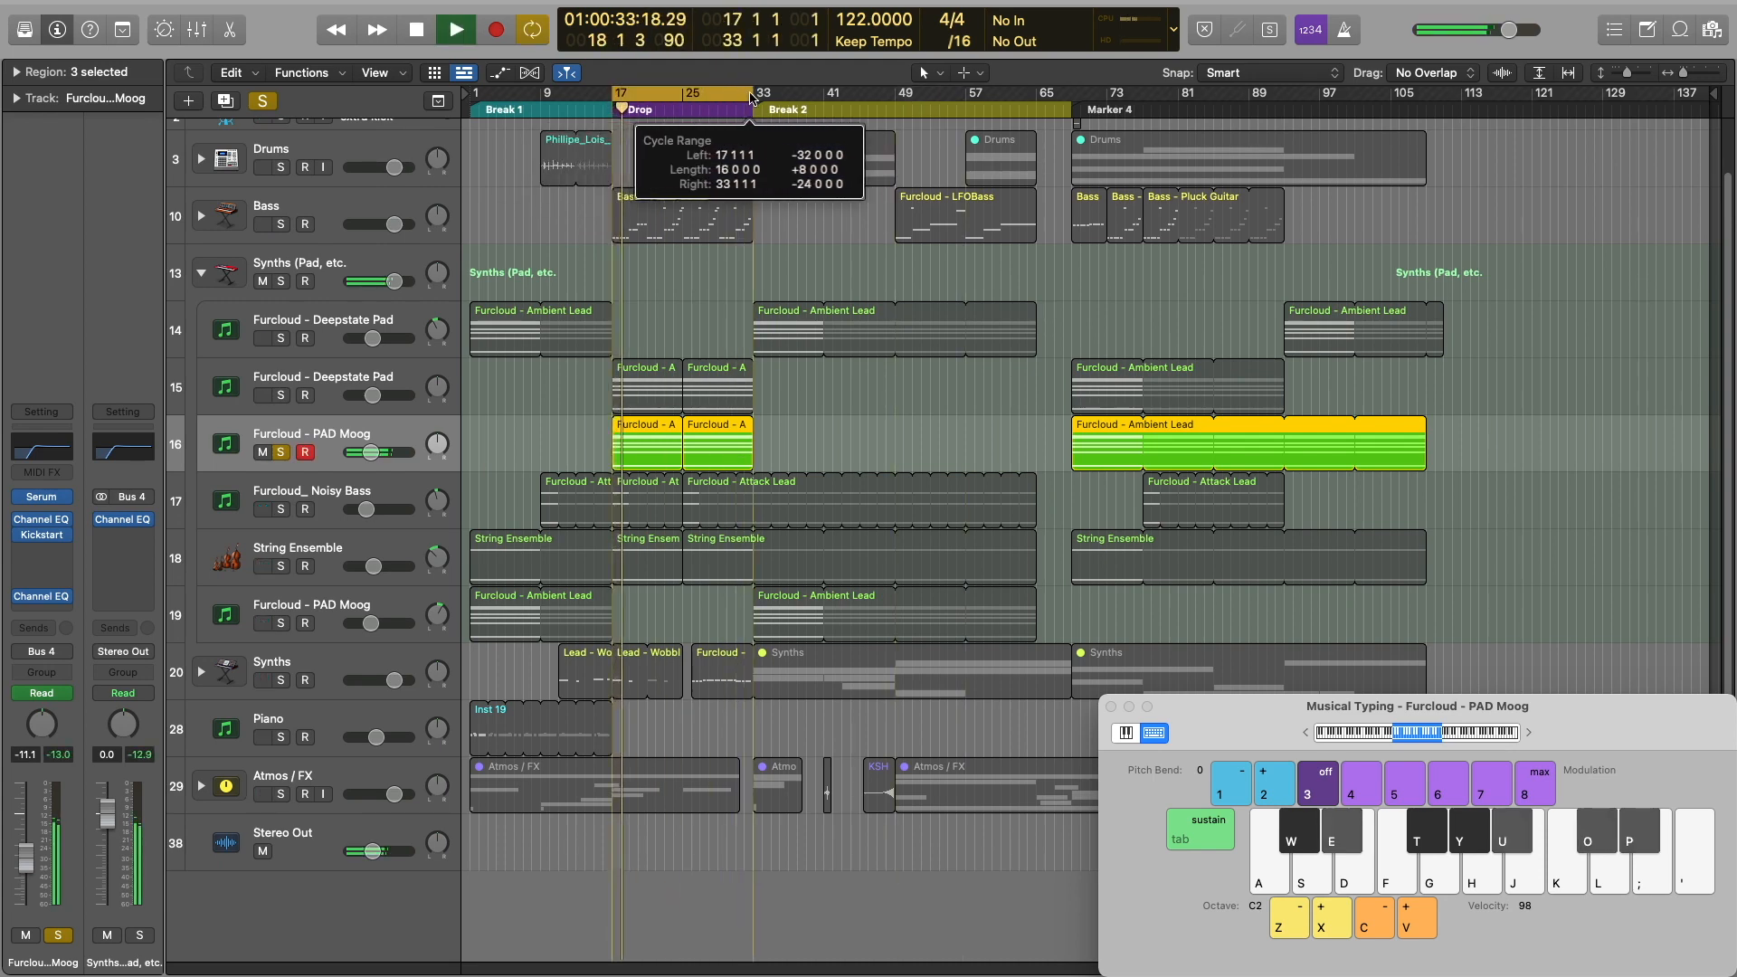
{"action": "key", "text": "space"}
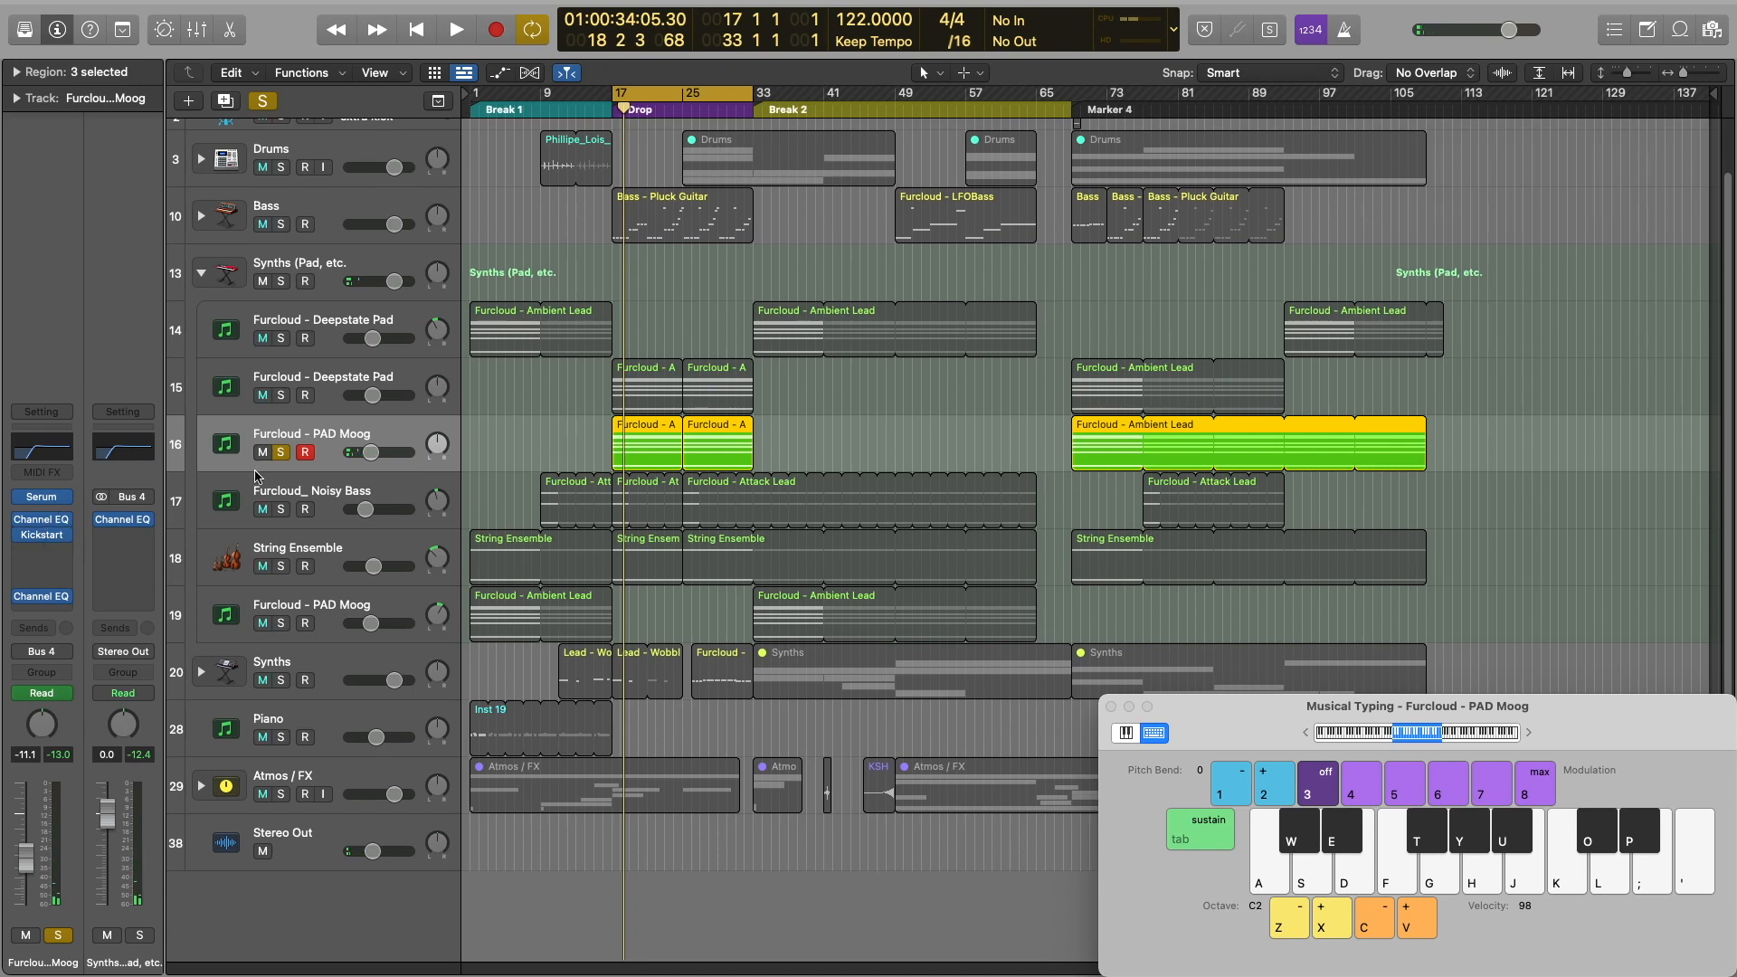
Open the PAD Moog's bar 17 region in the Piano Roll and audition its chord notes one by one
{"action": "double_click", "coordinate": [654, 447]}
{"action": "scroll", "coordinate": [597, 823], "scroll_direction": "down", "scroll_amount": 5}
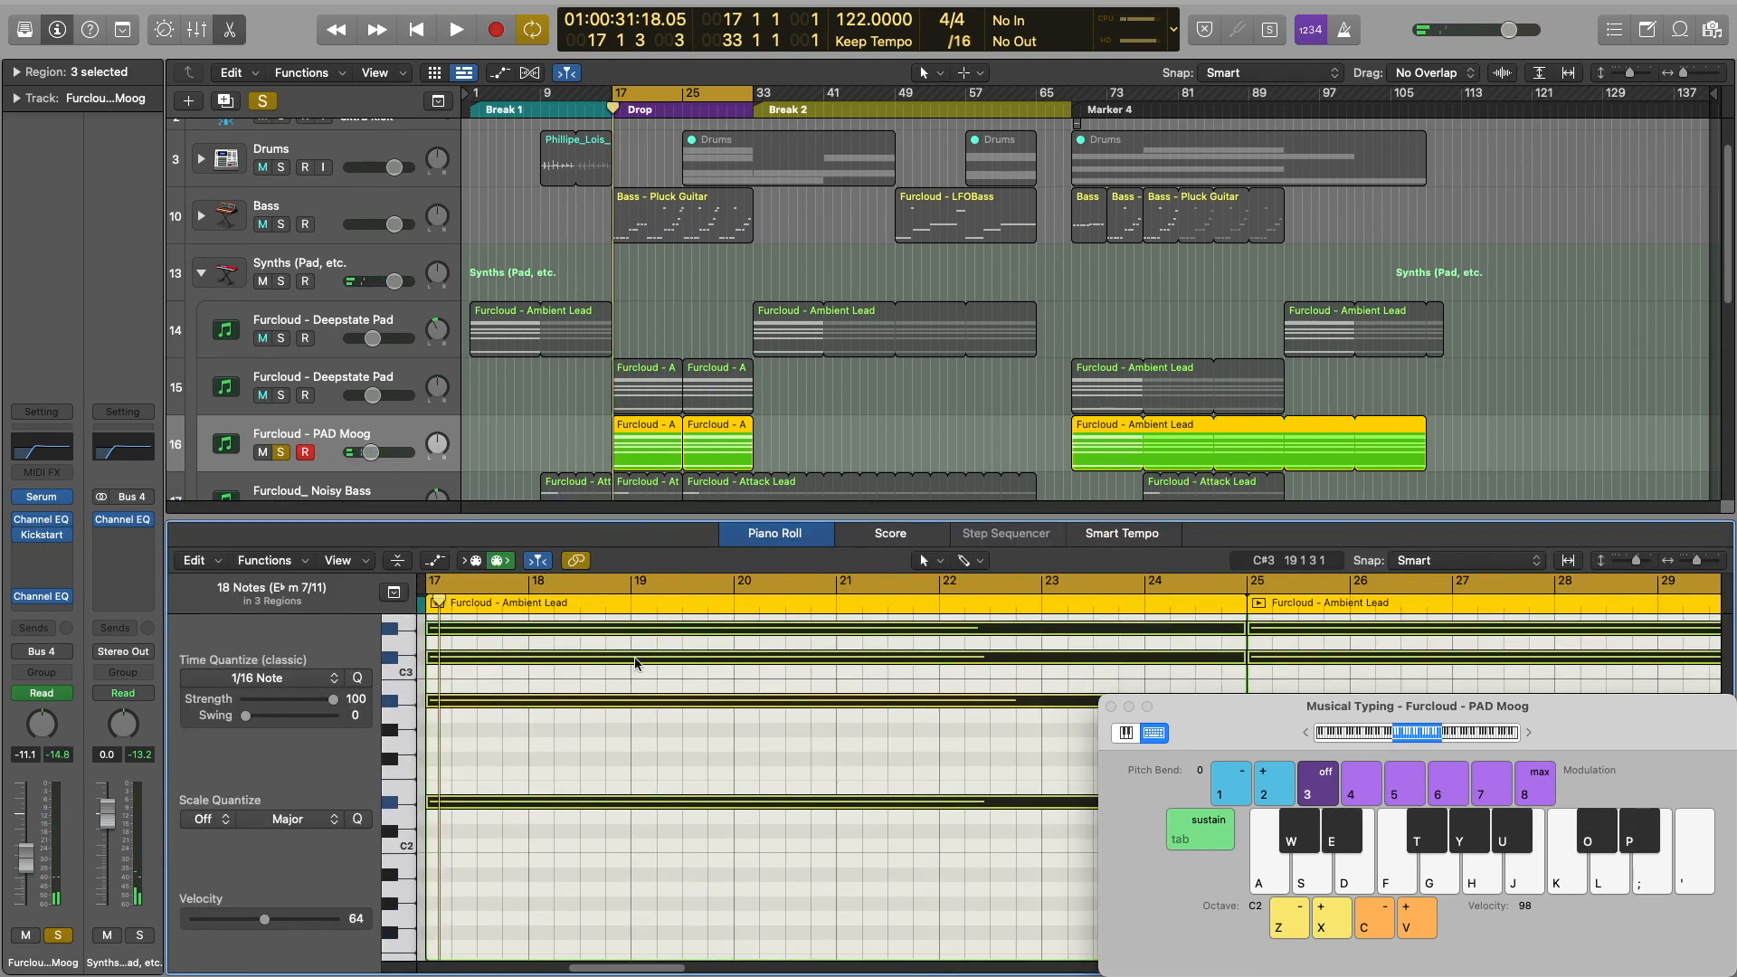
{"action": "left_click", "coordinate": [613, 802]}
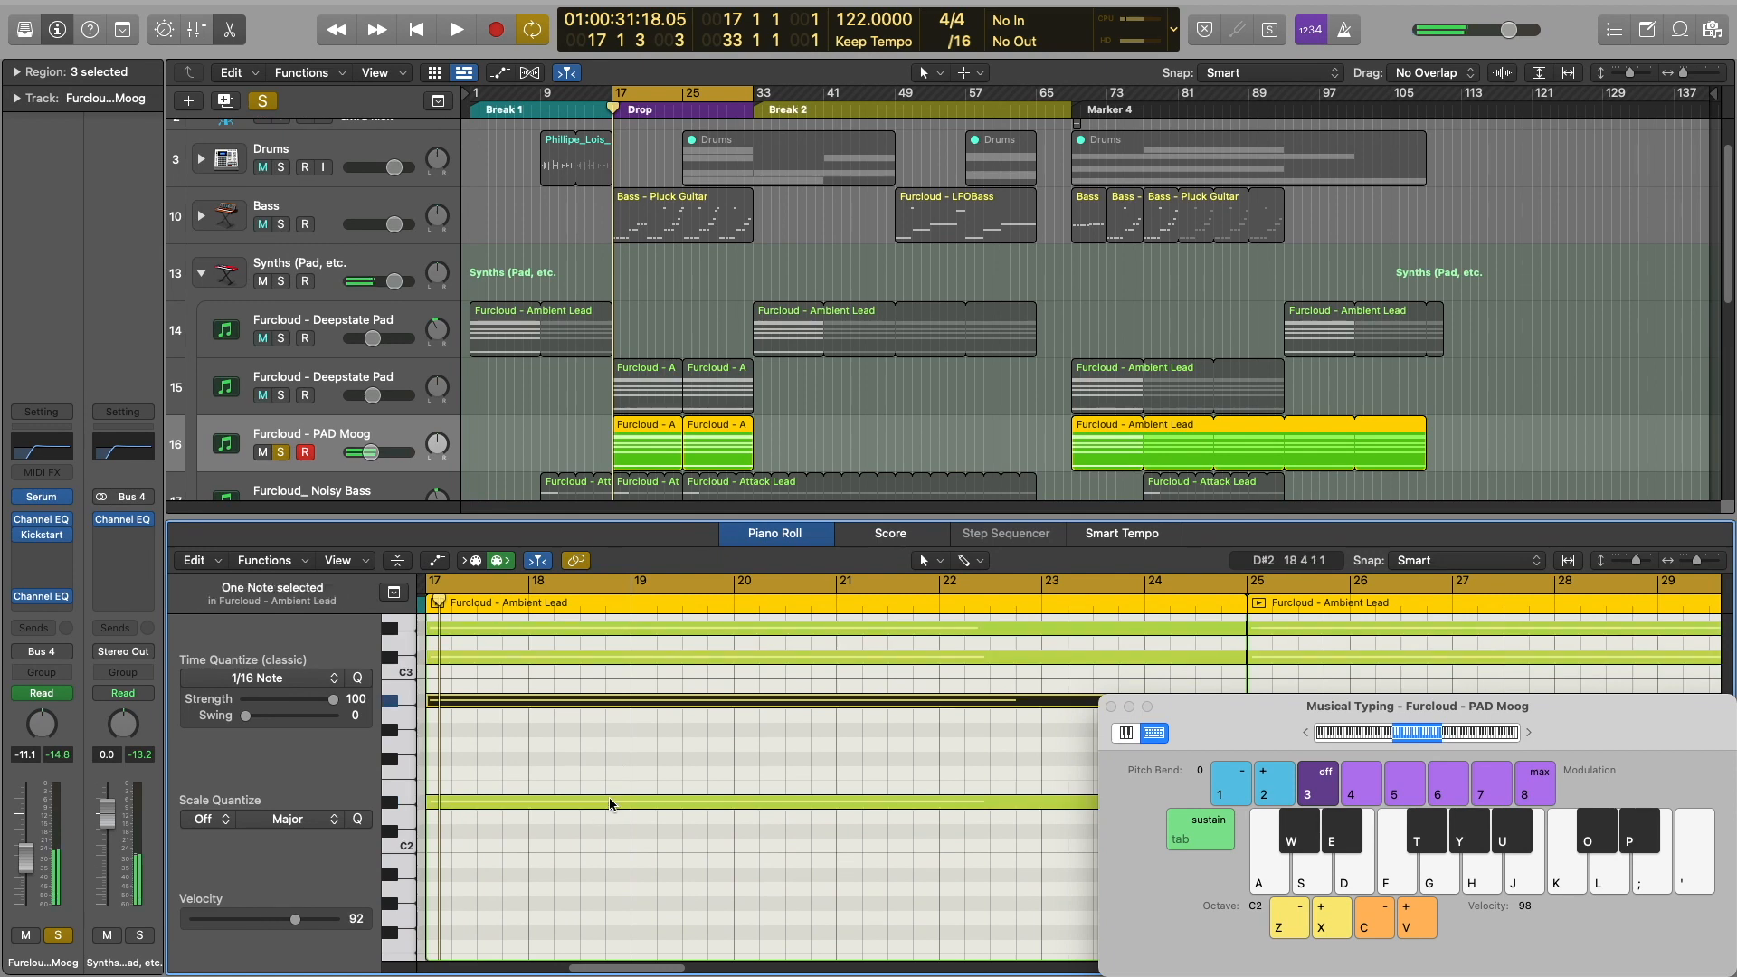
{"action": "scroll", "coordinate": [615, 826], "scroll_direction": "up", "scroll_amount": 3}
{"action": "key", "text": "Left"}
{"action": "key", "text": "Left"}
{"action": "key", "text": "Left"}
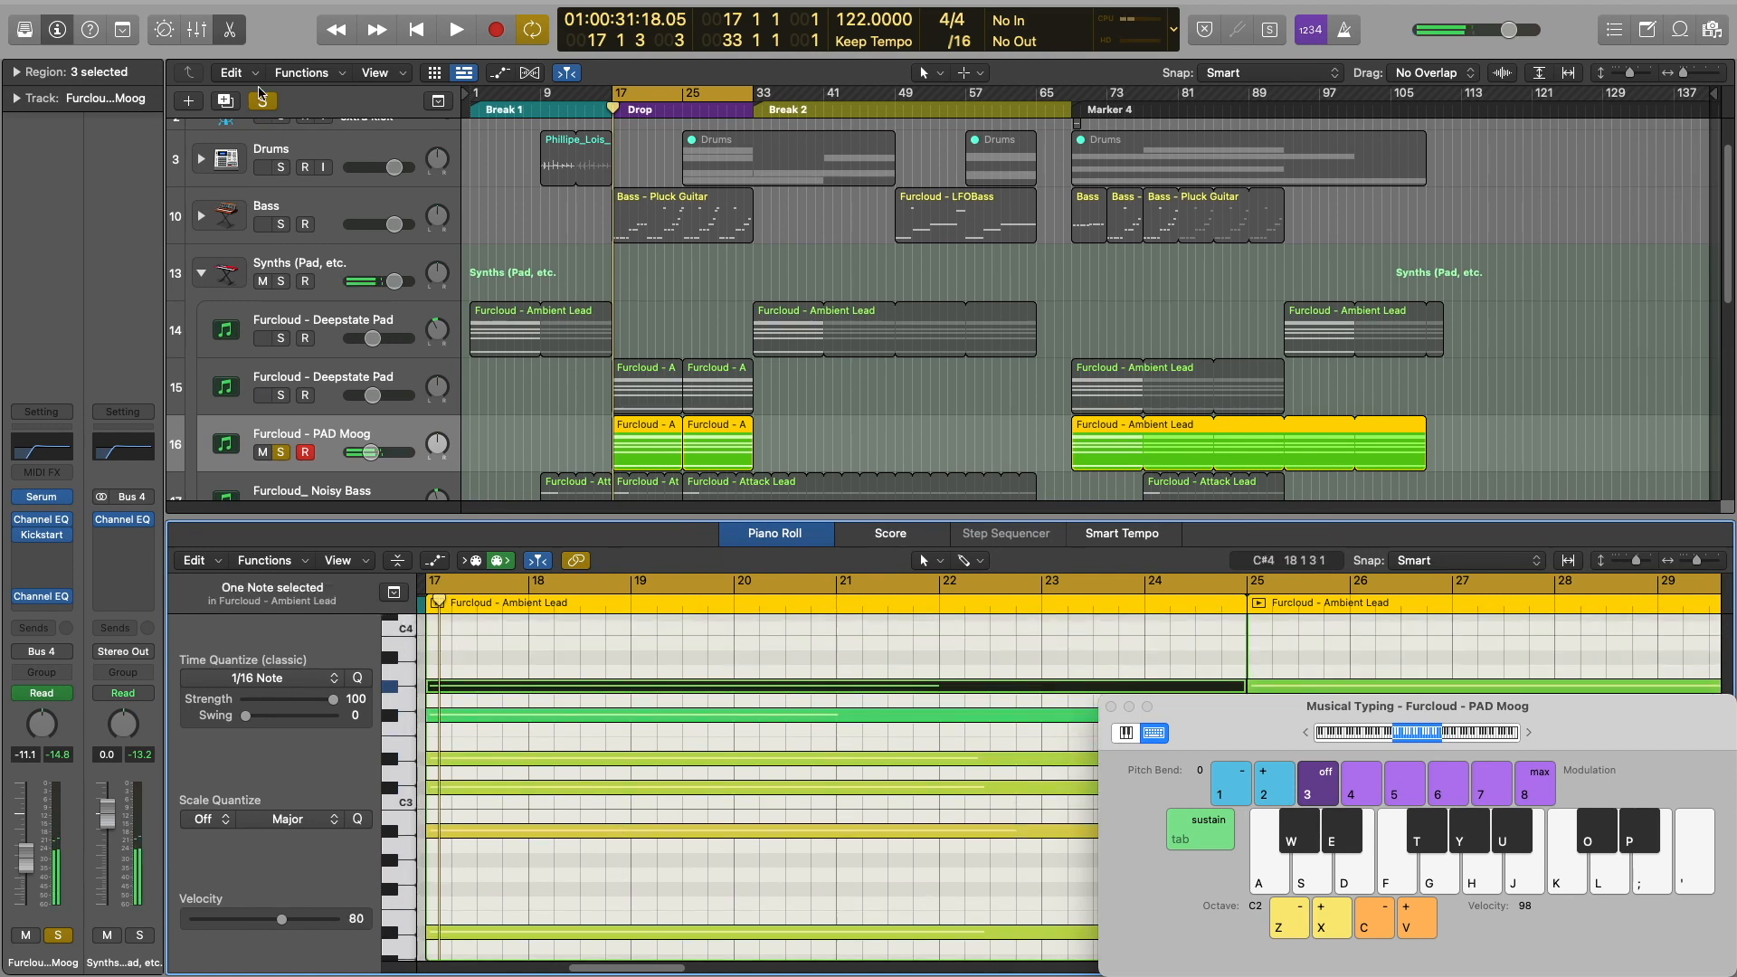
Close the Piano Roll and open the PAD Moog's Serum instrument window
{"action": "left_click", "coordinate": [231, 33]}
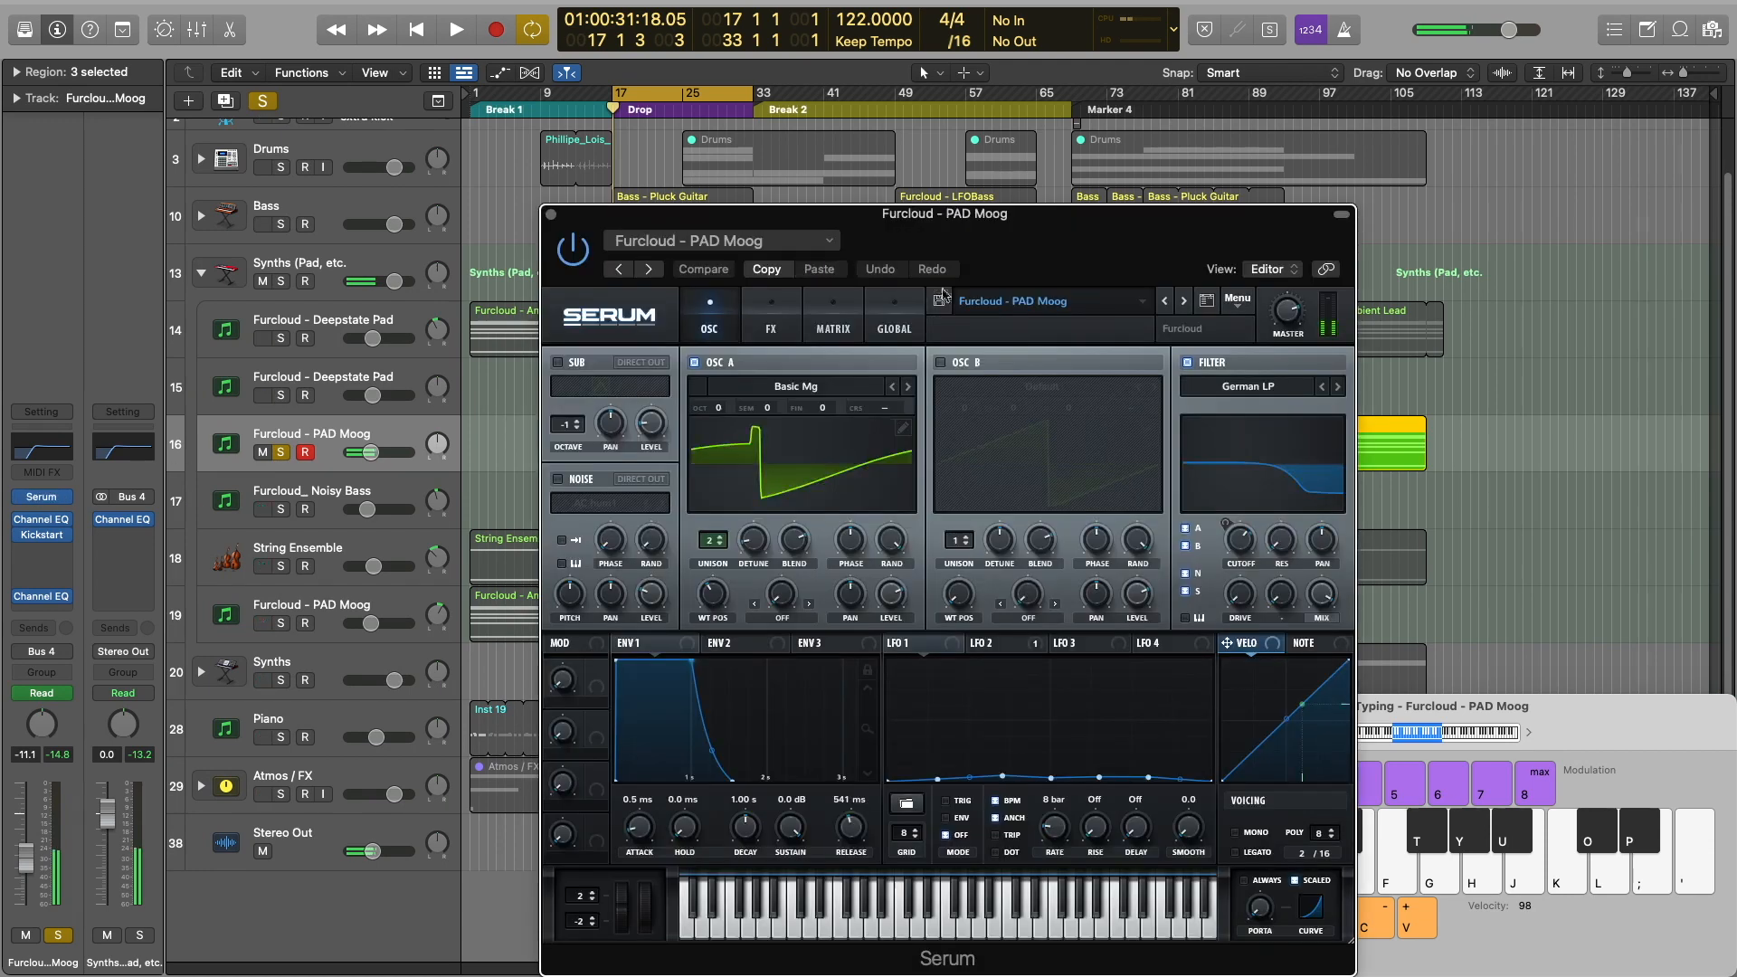
{"action": "left_click_drag", "start_coordinate": [997, 261], "coordinate": [944, 168]}
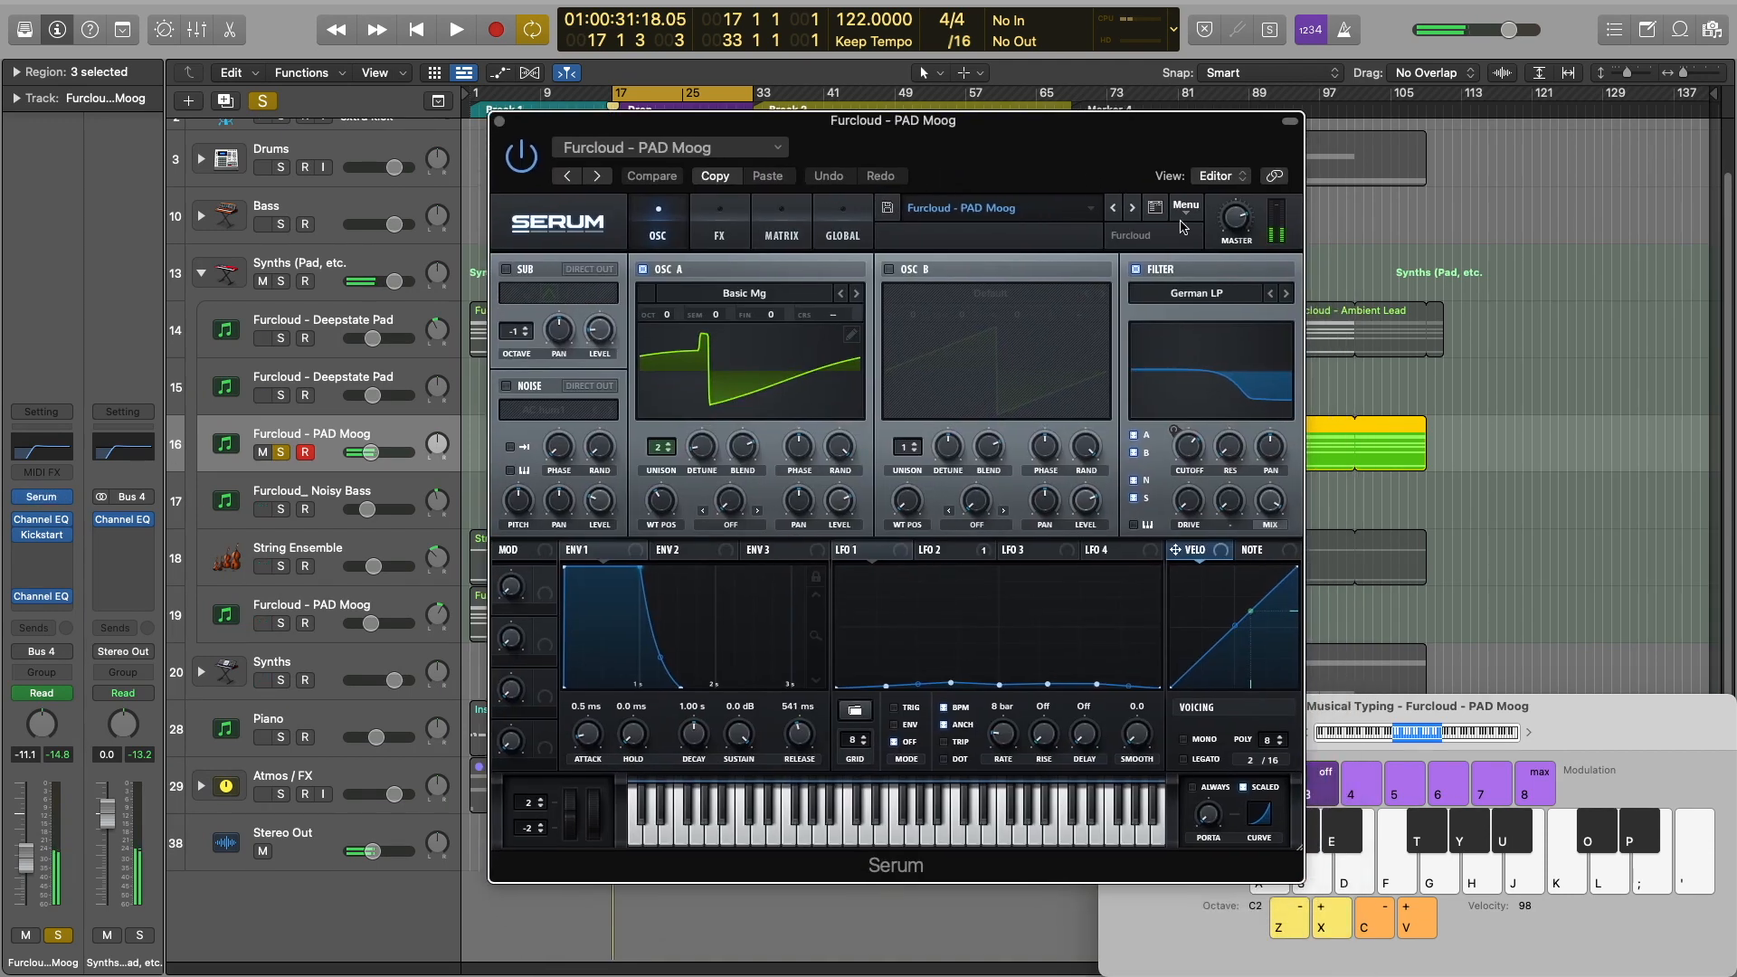
{"action": "mouse_move", "coordinate": [1080, 160]}
{"action": "left_mouse_down"}
{"action": "mouse_move", "coordinate": [1056, 196]}
{"action": "mouse_move", "coordinate": [1081, 180]}
{"action": "left_mouse_up"}
Inspect the PAD Moog's Channel EQ, Kickstart and second Channel EQ, closing all three plug-in windows when done
{"action": "mouse_move", "coordinate": [42, 525]}
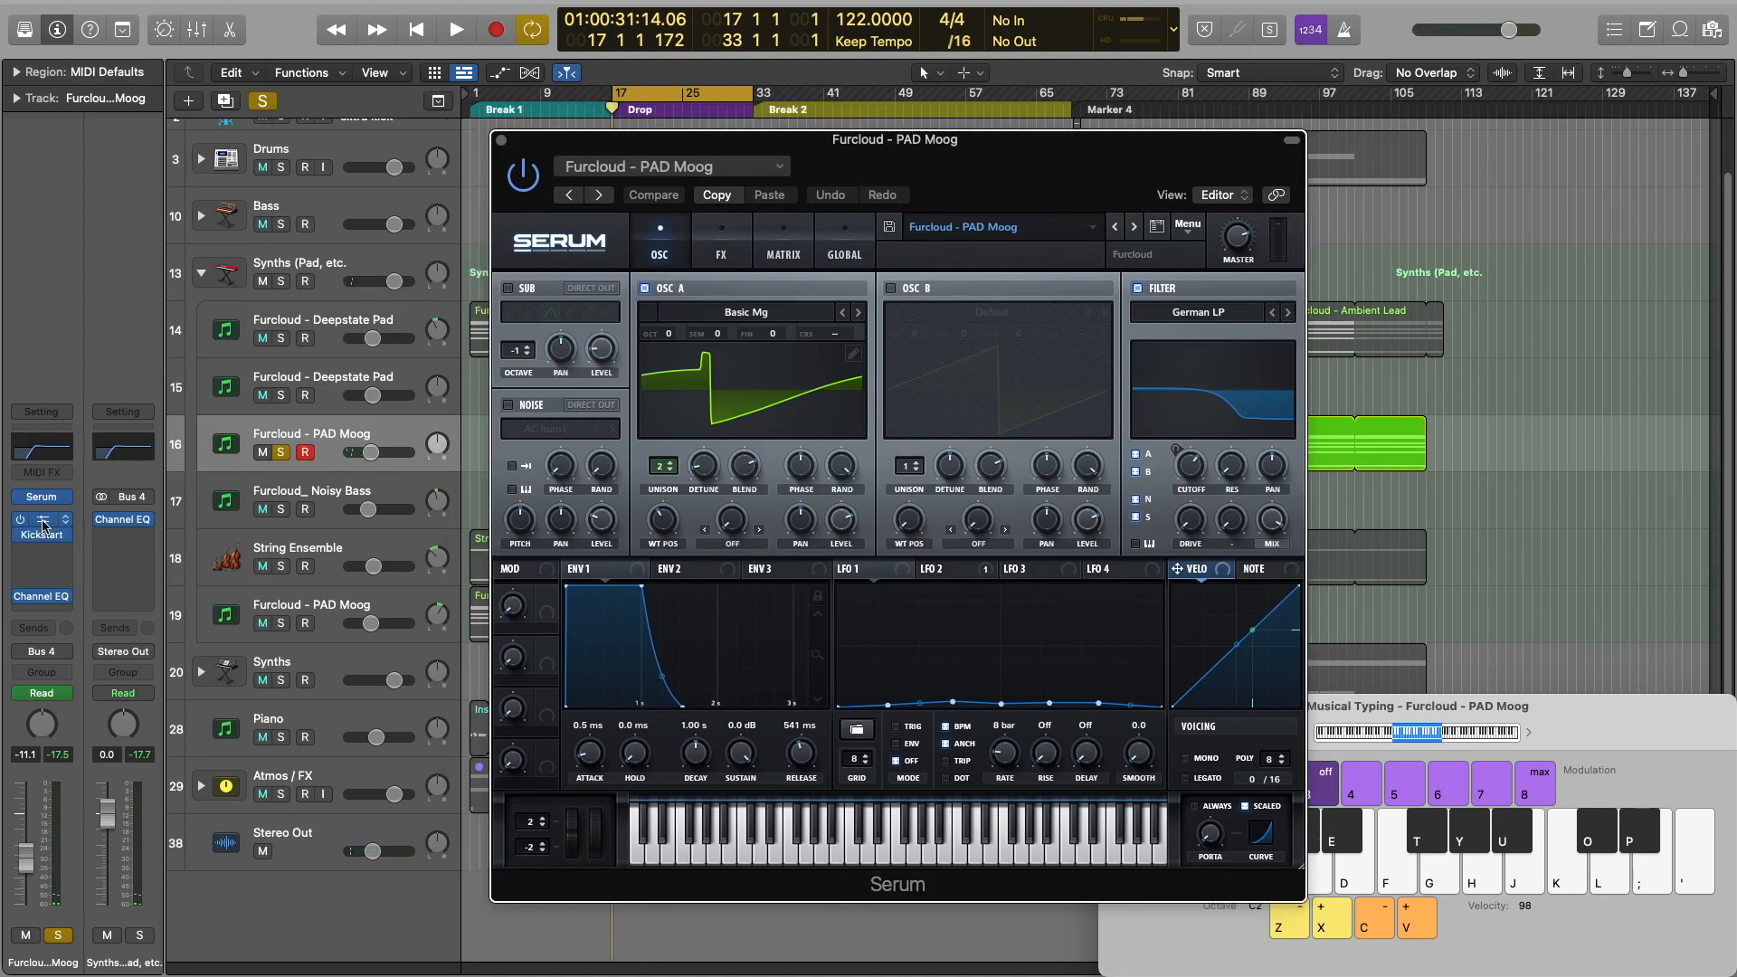
{"action": "left_click", "coordinate": [42, 523]}
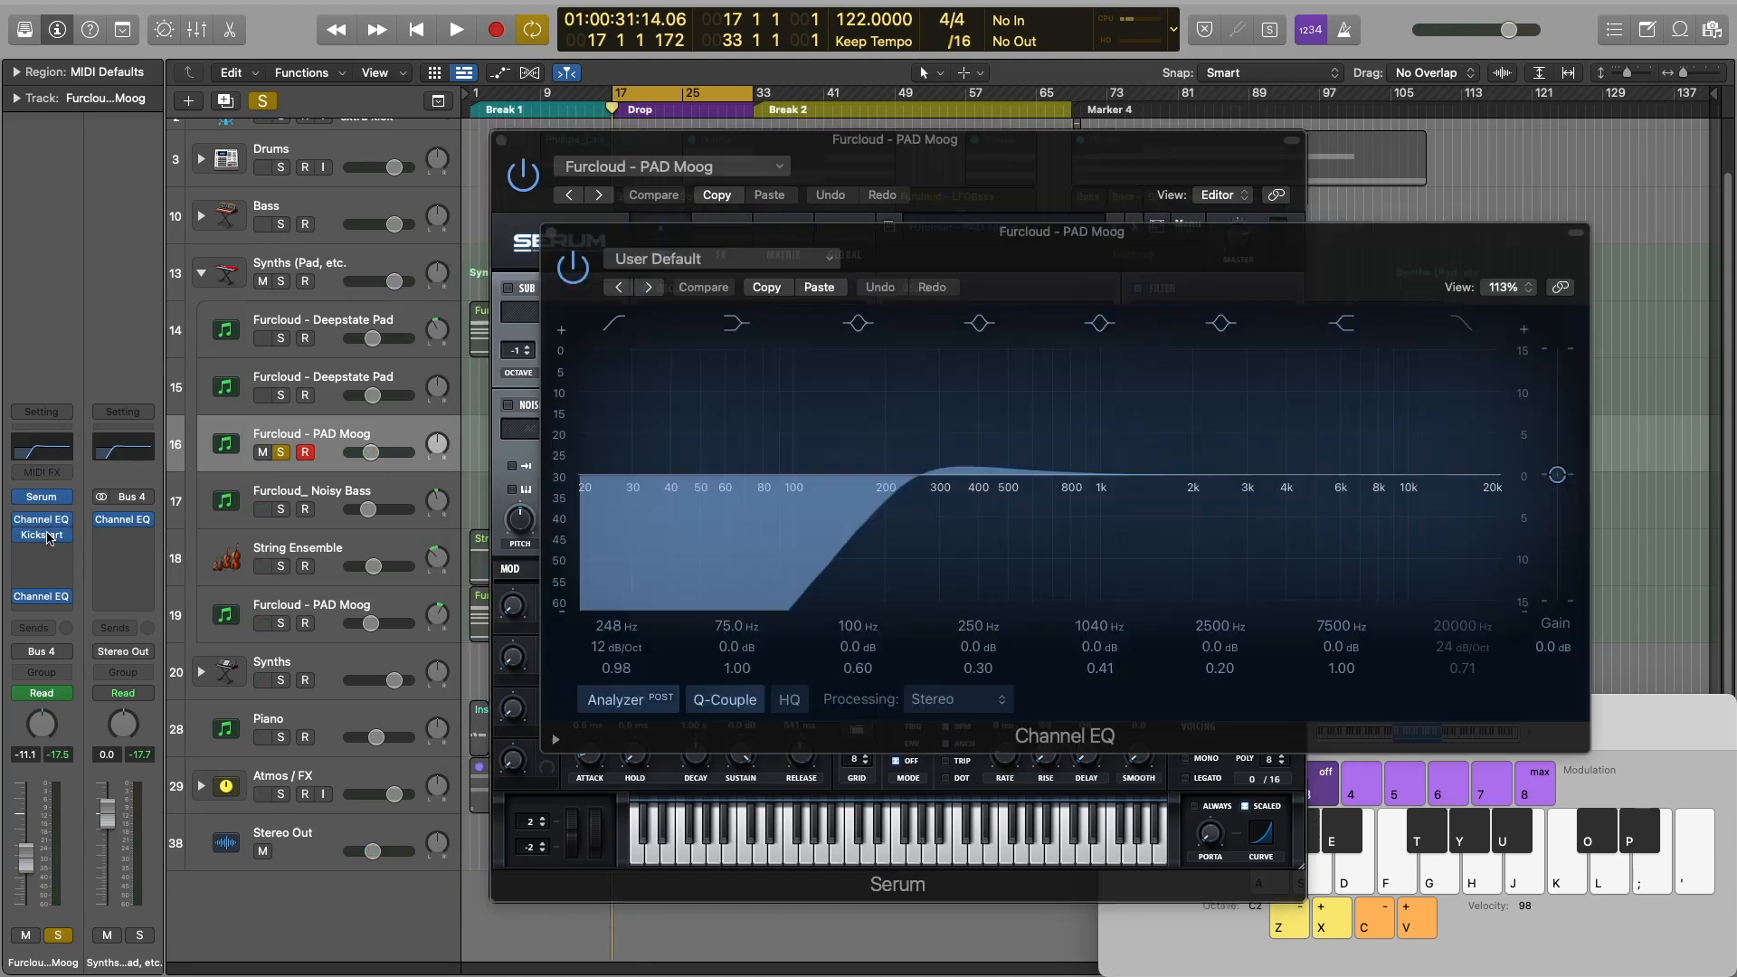
{"action": "left_click", "coordinate": [43, 535]}
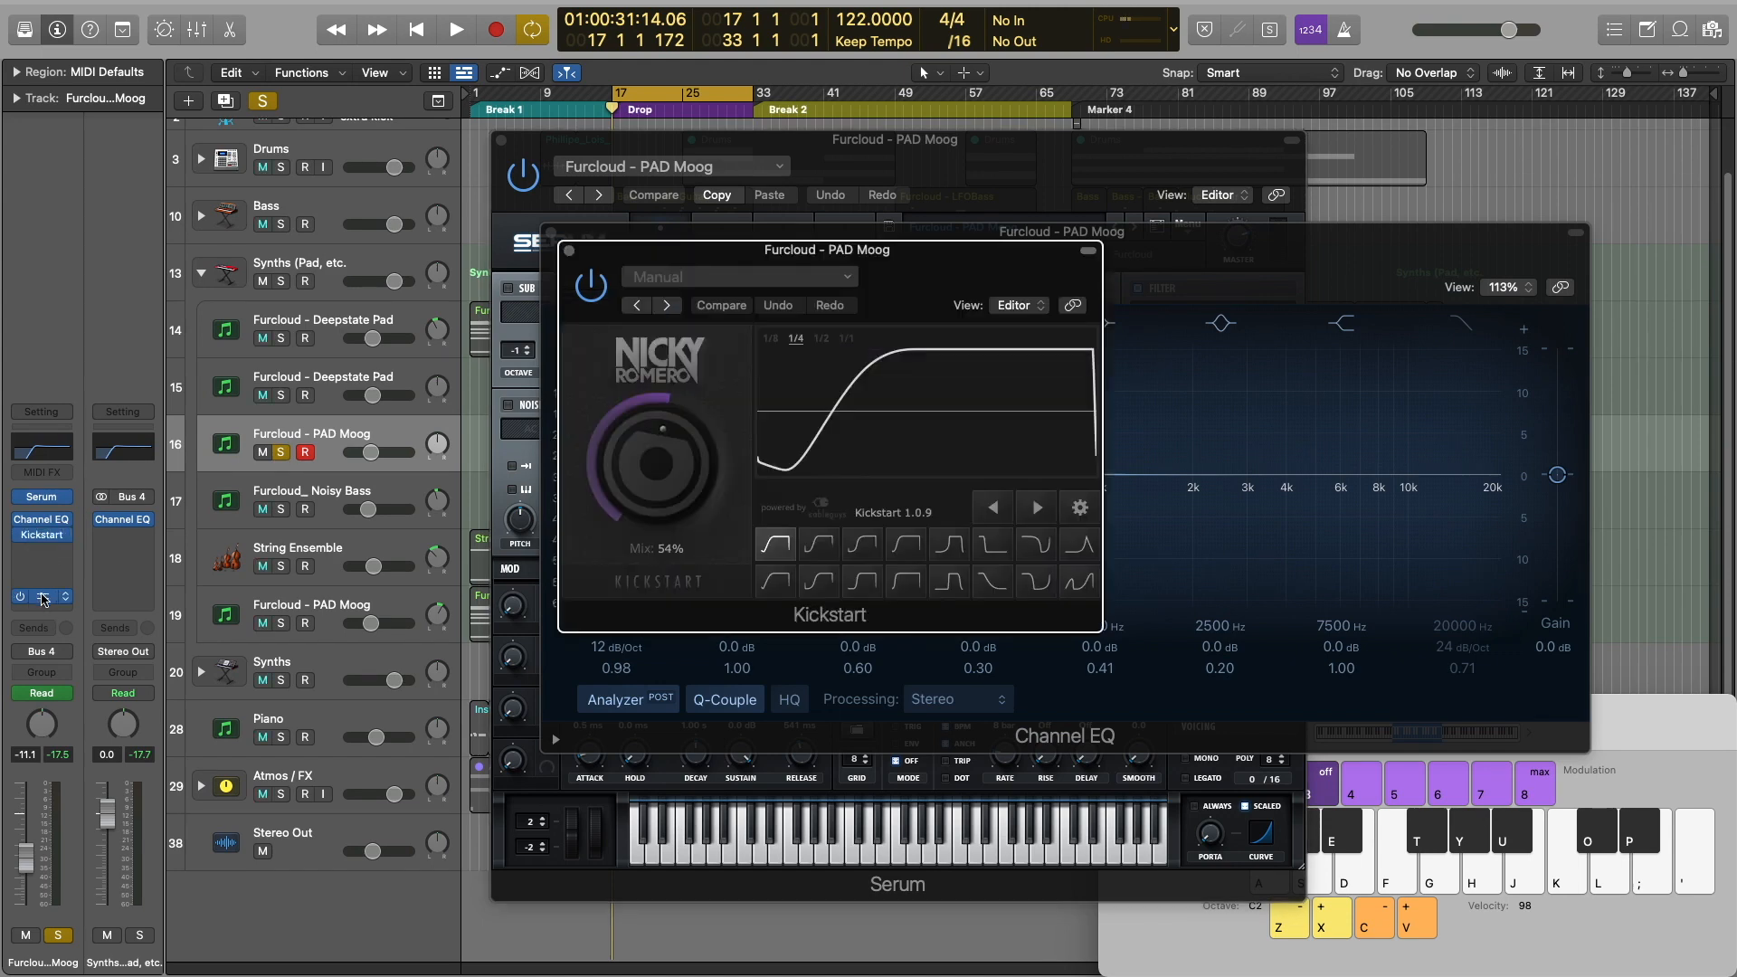
{"action": "left_click", "coordinate": [42, 600]}
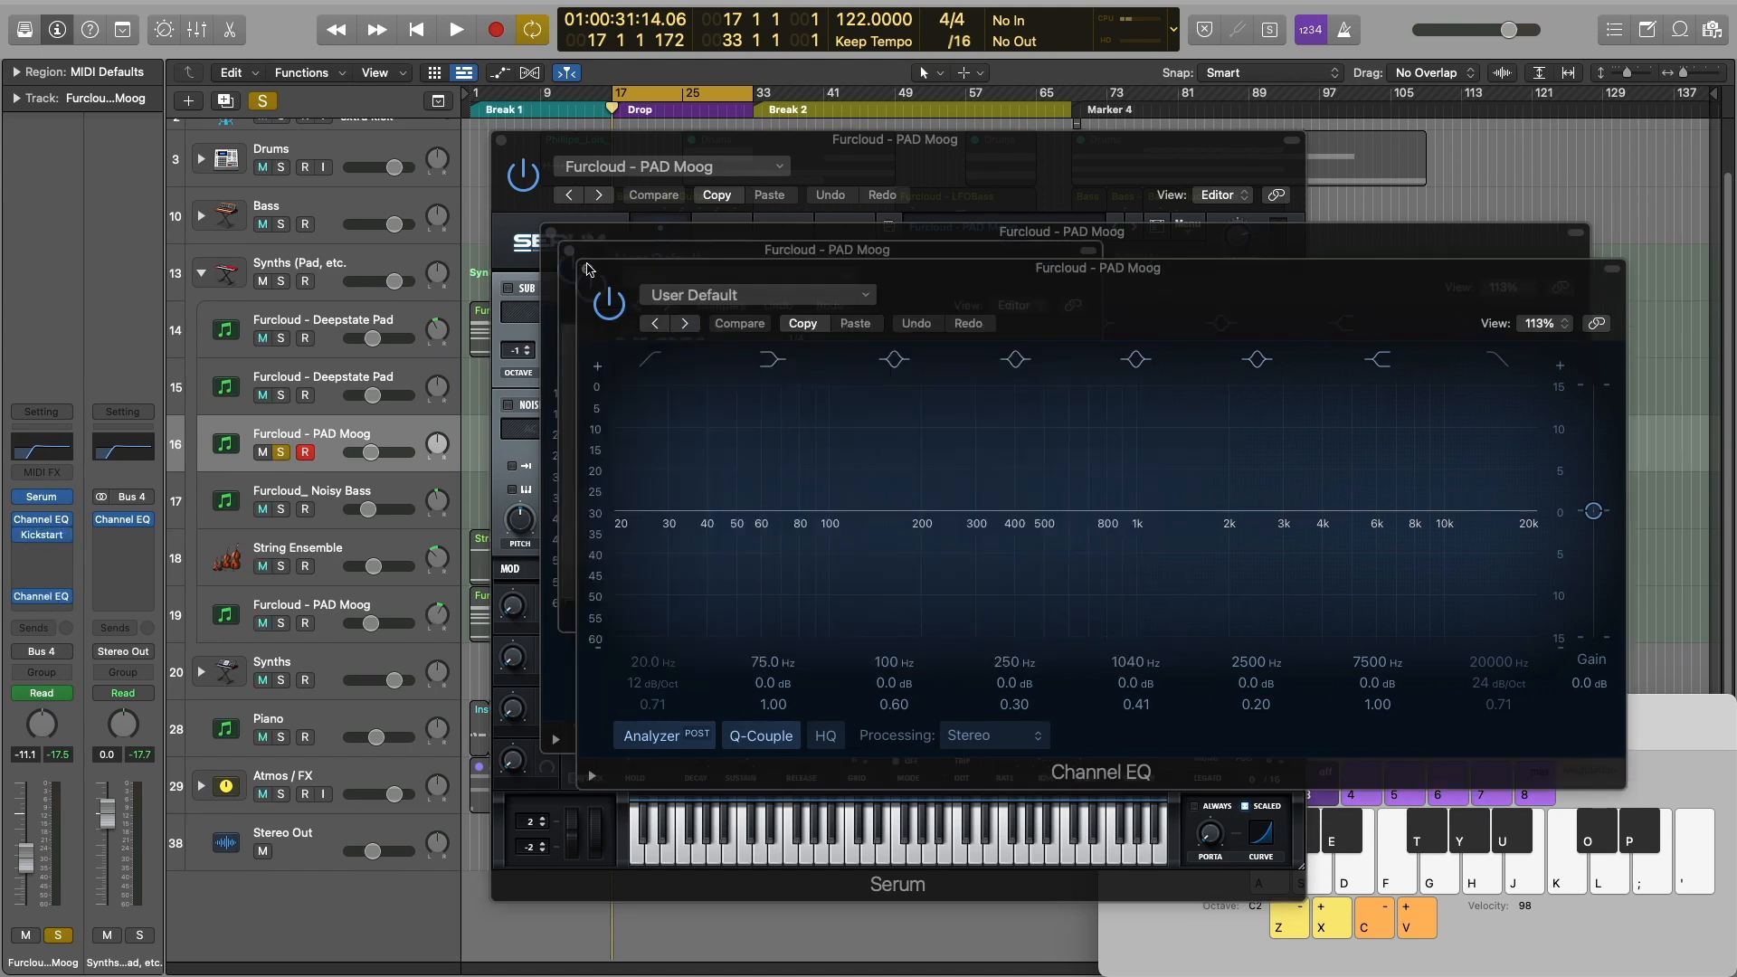
{"action": "left_click", "coordinate": [567, 251]}
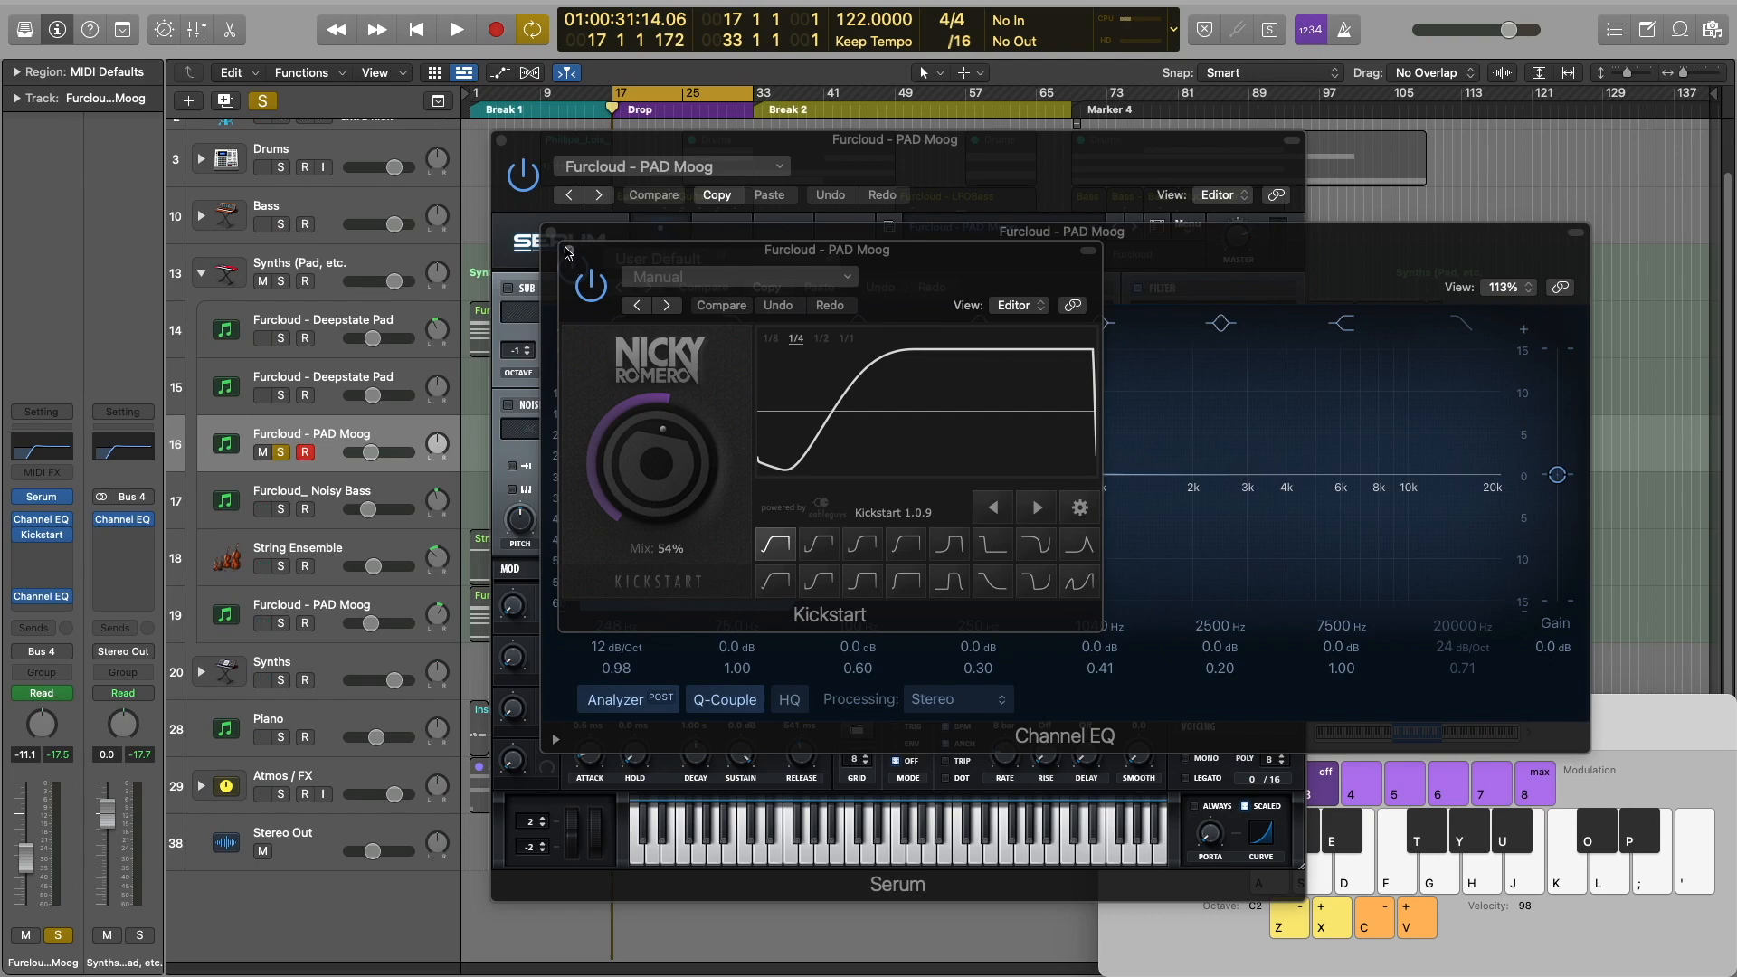
{"action": "left_click", "coordinate": [568, 251]}
{"action": "left_click", "coordinate": [550, 234]}
Examine the PAD Moog's chorus, delay and reverb in Serum and return to the oscillator page
{"action": "left_click_drag", "start_coordinate": [907, 164], "coordinate": [812, 84]}
{"action": "left_click", "coordinate": [632, 168]}
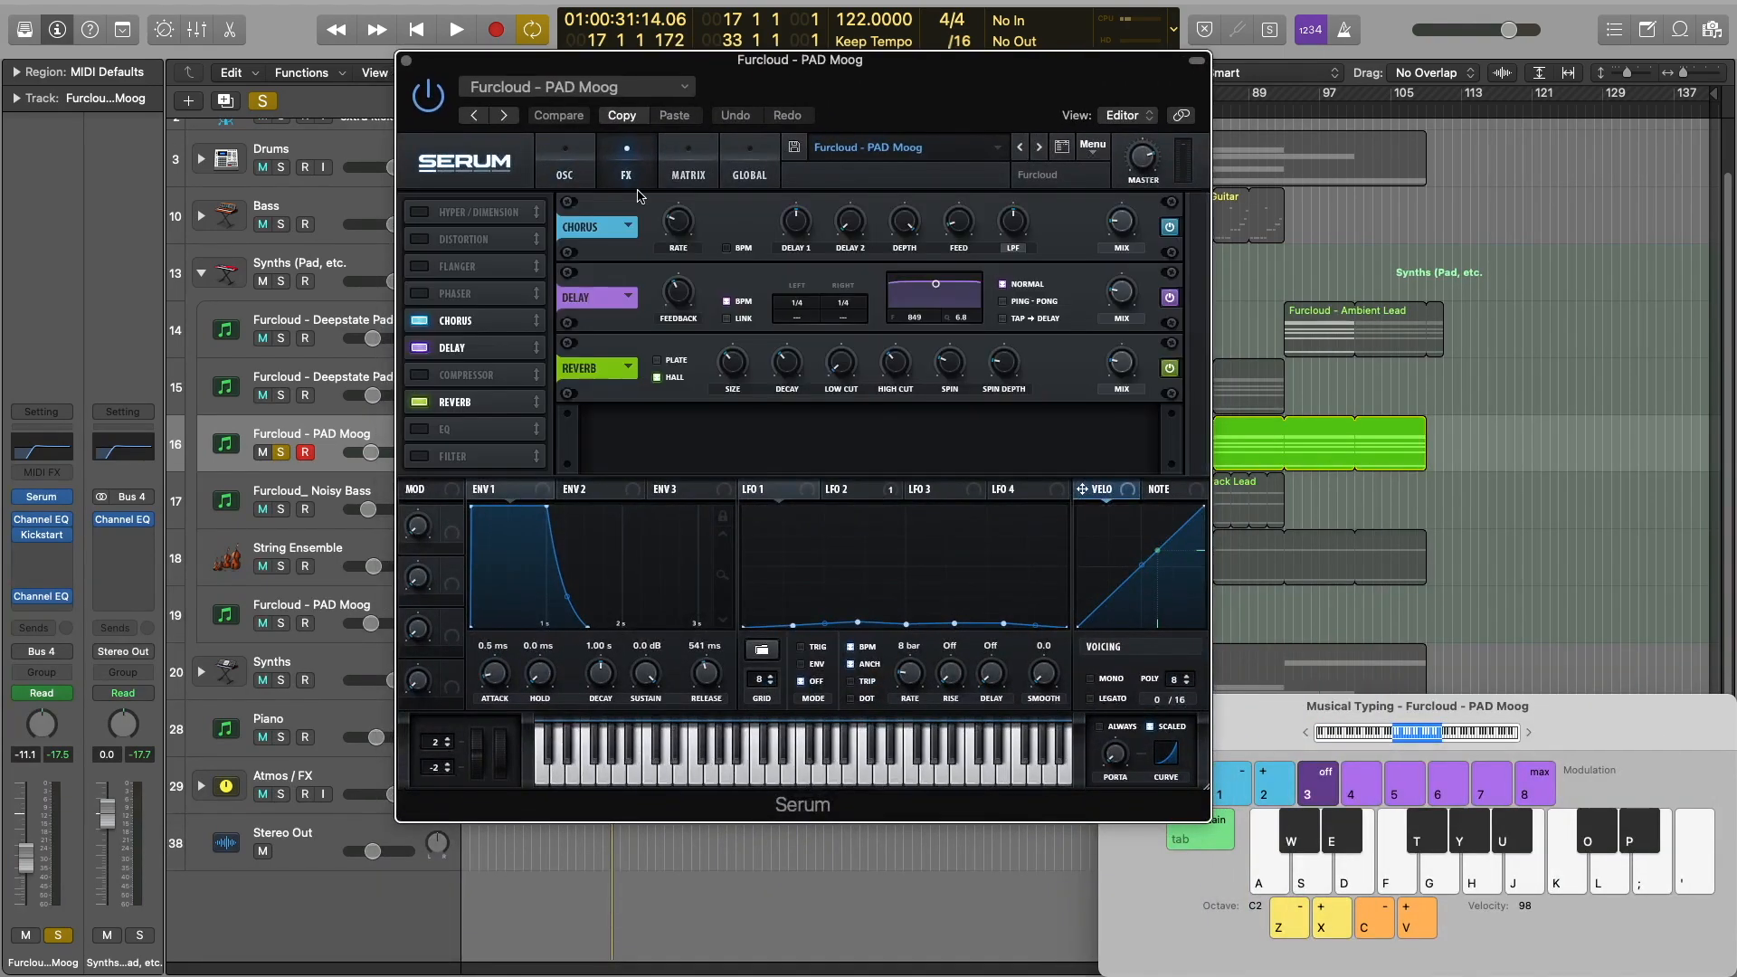
{"action": "left_click", "coordinate": [577, 172]}
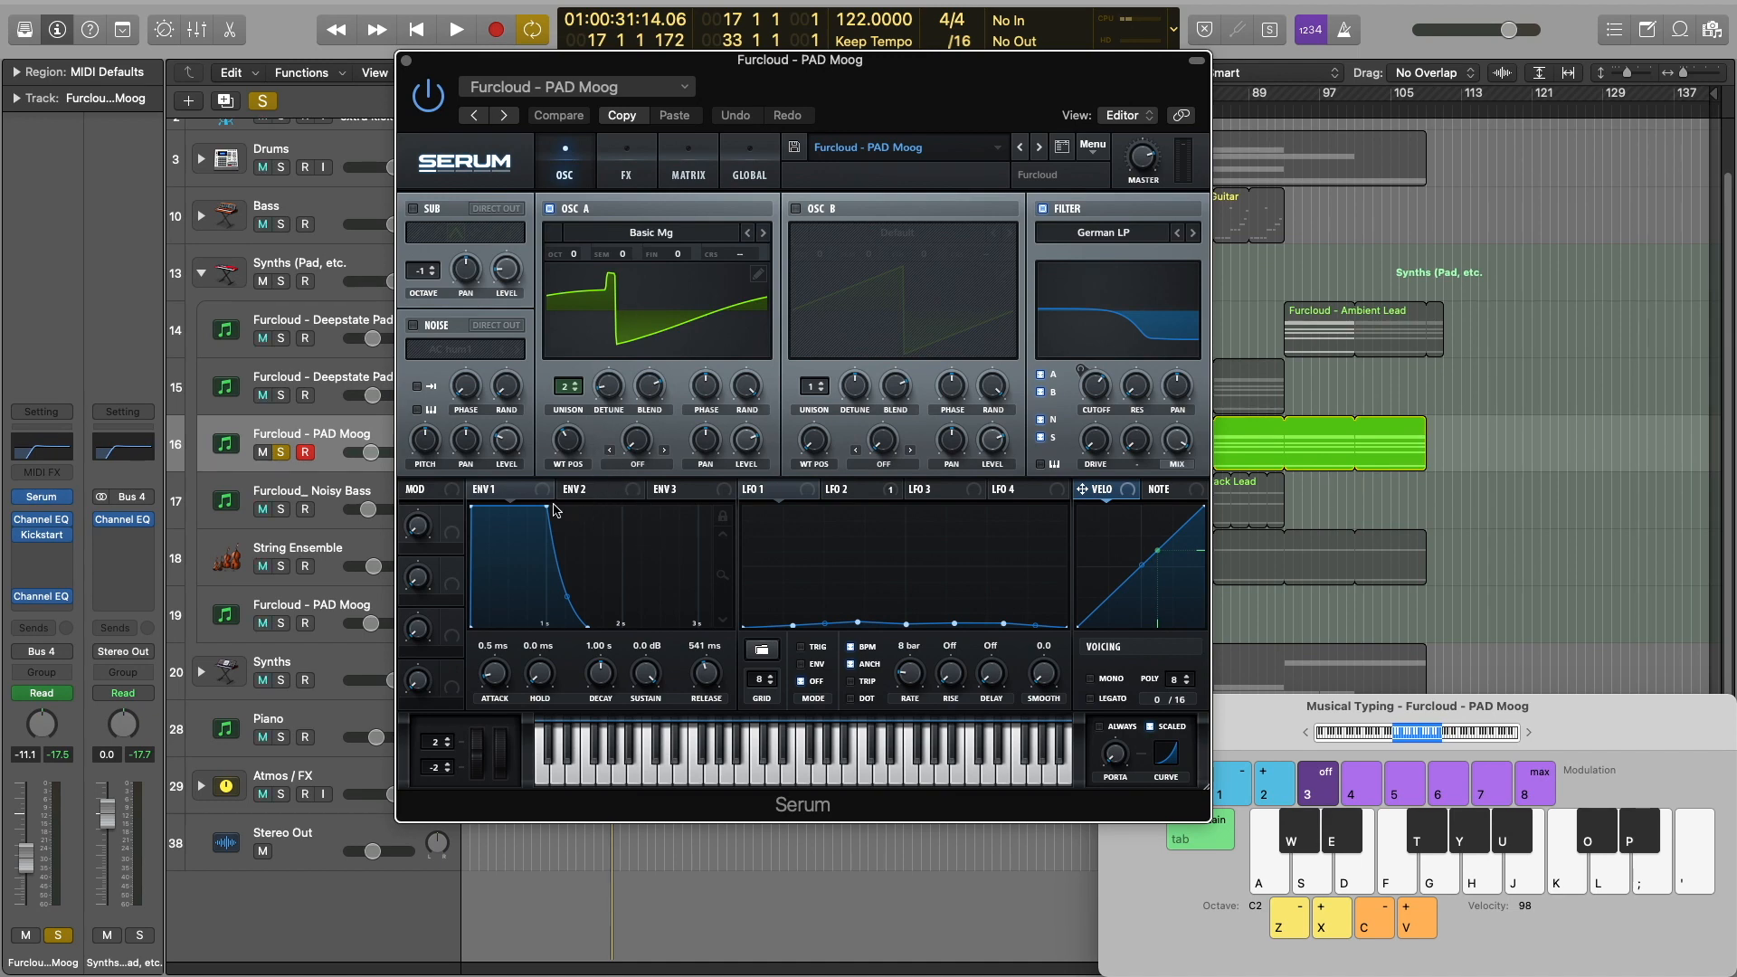
Display LFO 2 and Env 1 in the PAD Moog's Serum and nudge the filter's Mix knob slightly
{"action": "left_click", "coordinate": [833, 489]}
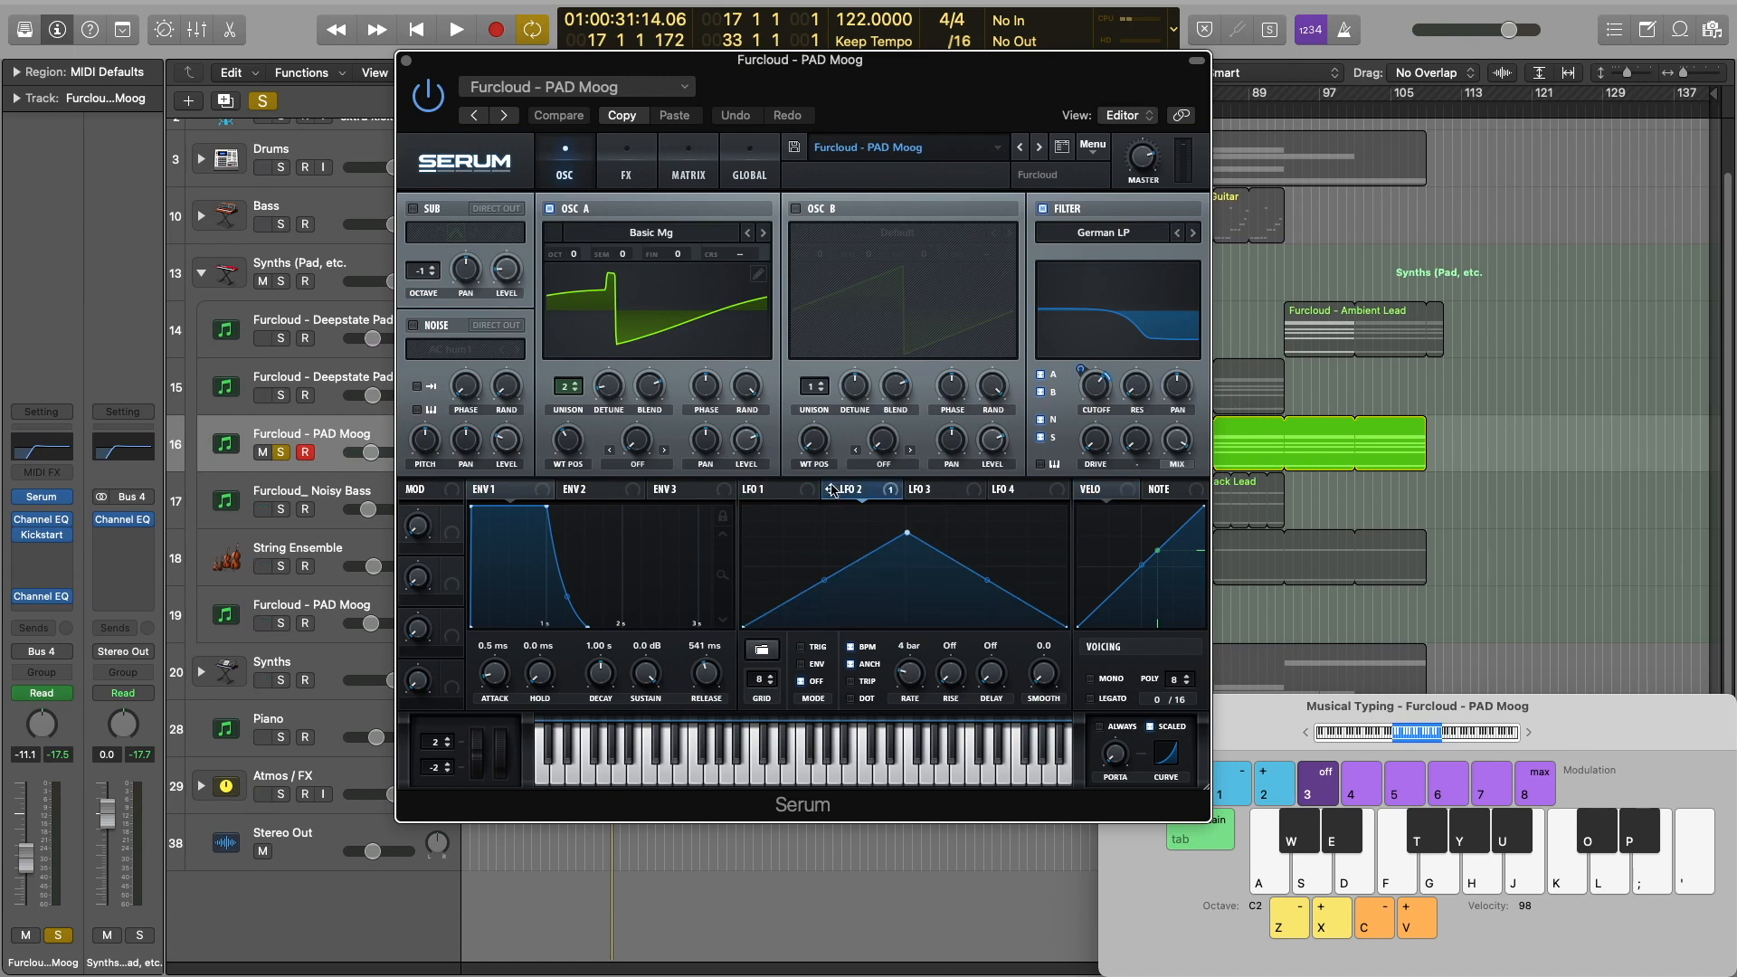
{"action": "left_click", "coordinate": [498, 491]}
{"action": "left_click_drag", "start_coordinate": [1176, 447], "coordinate": [1176, 440]}
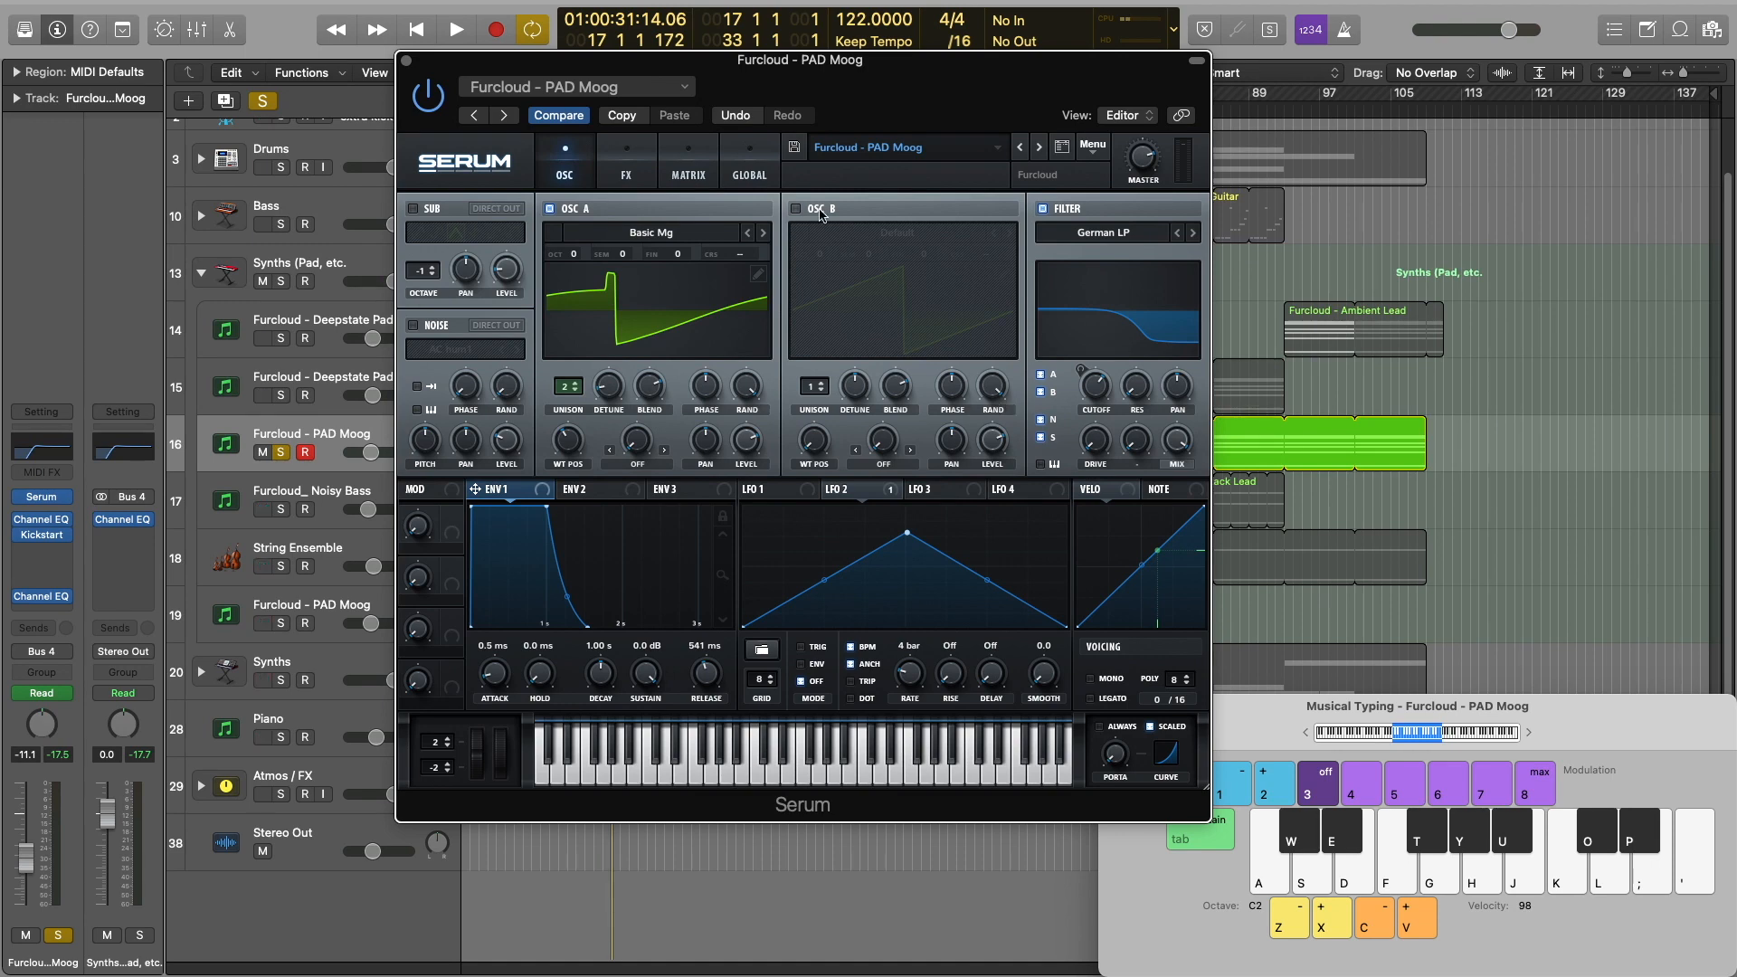
Review the PAD Moog's Serum effects and modulation matrix once more, then close Serum
{"action": "left_click", "coordinate": [617, 172]}
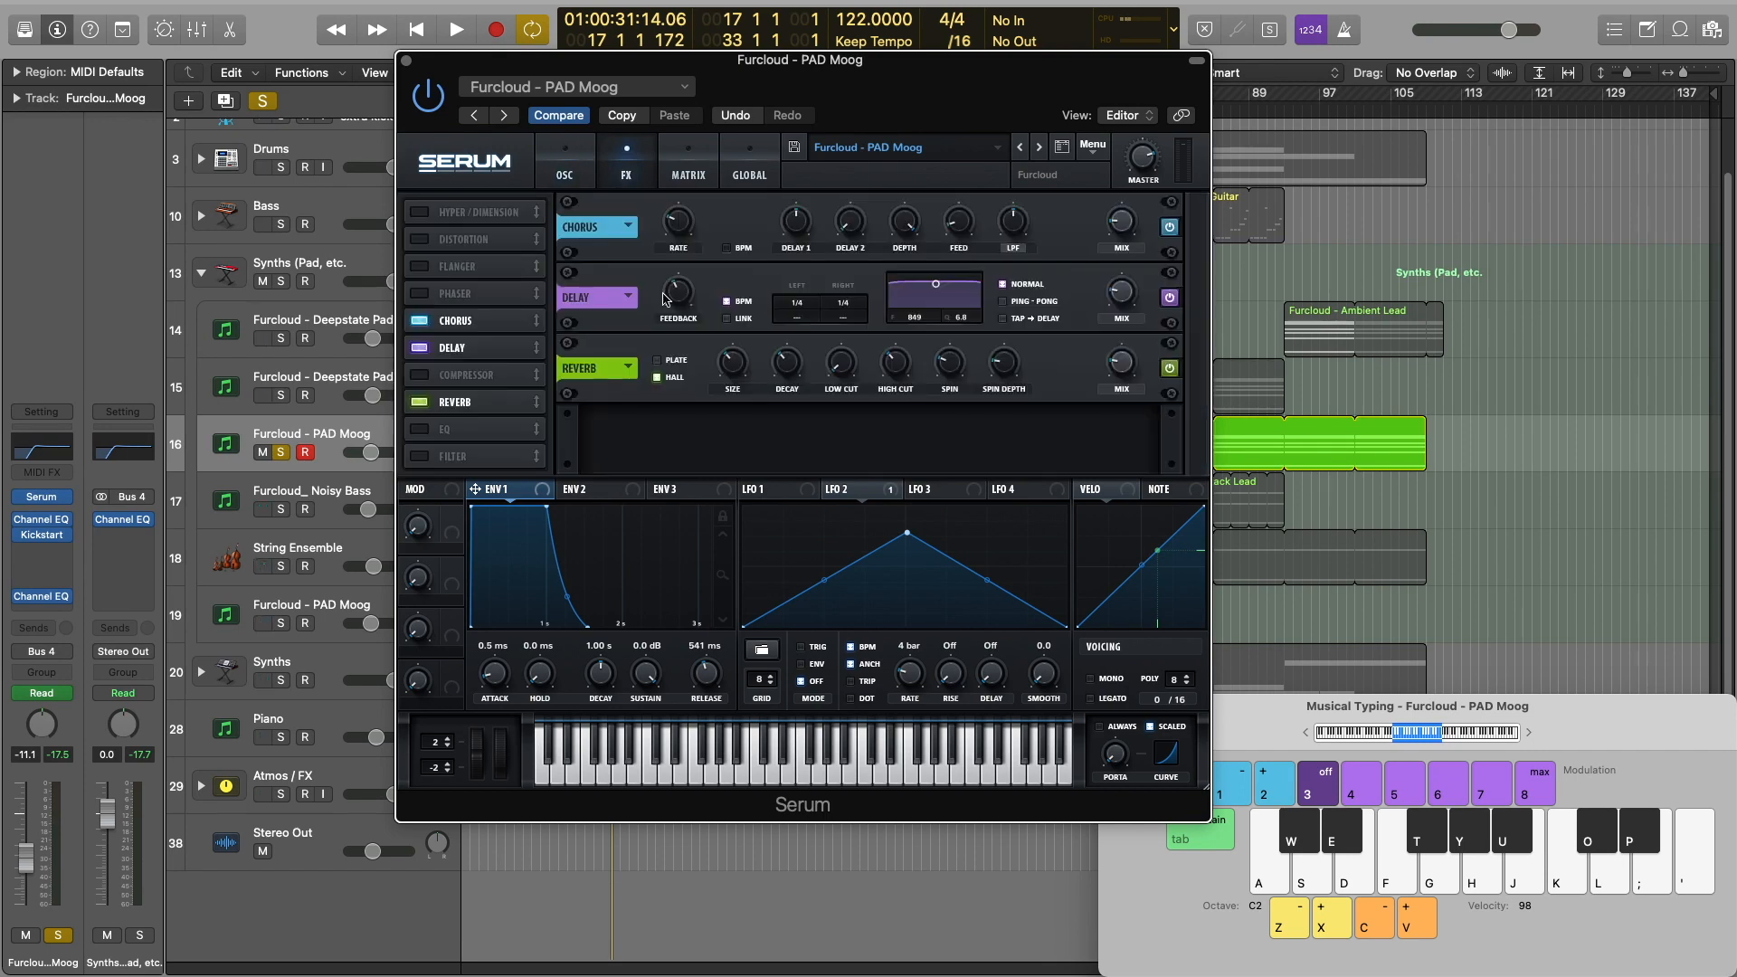
{"action": "left_click", "coordinate": [688, 176]}
{"action": "left_click", "coordinate": [582, 164]}
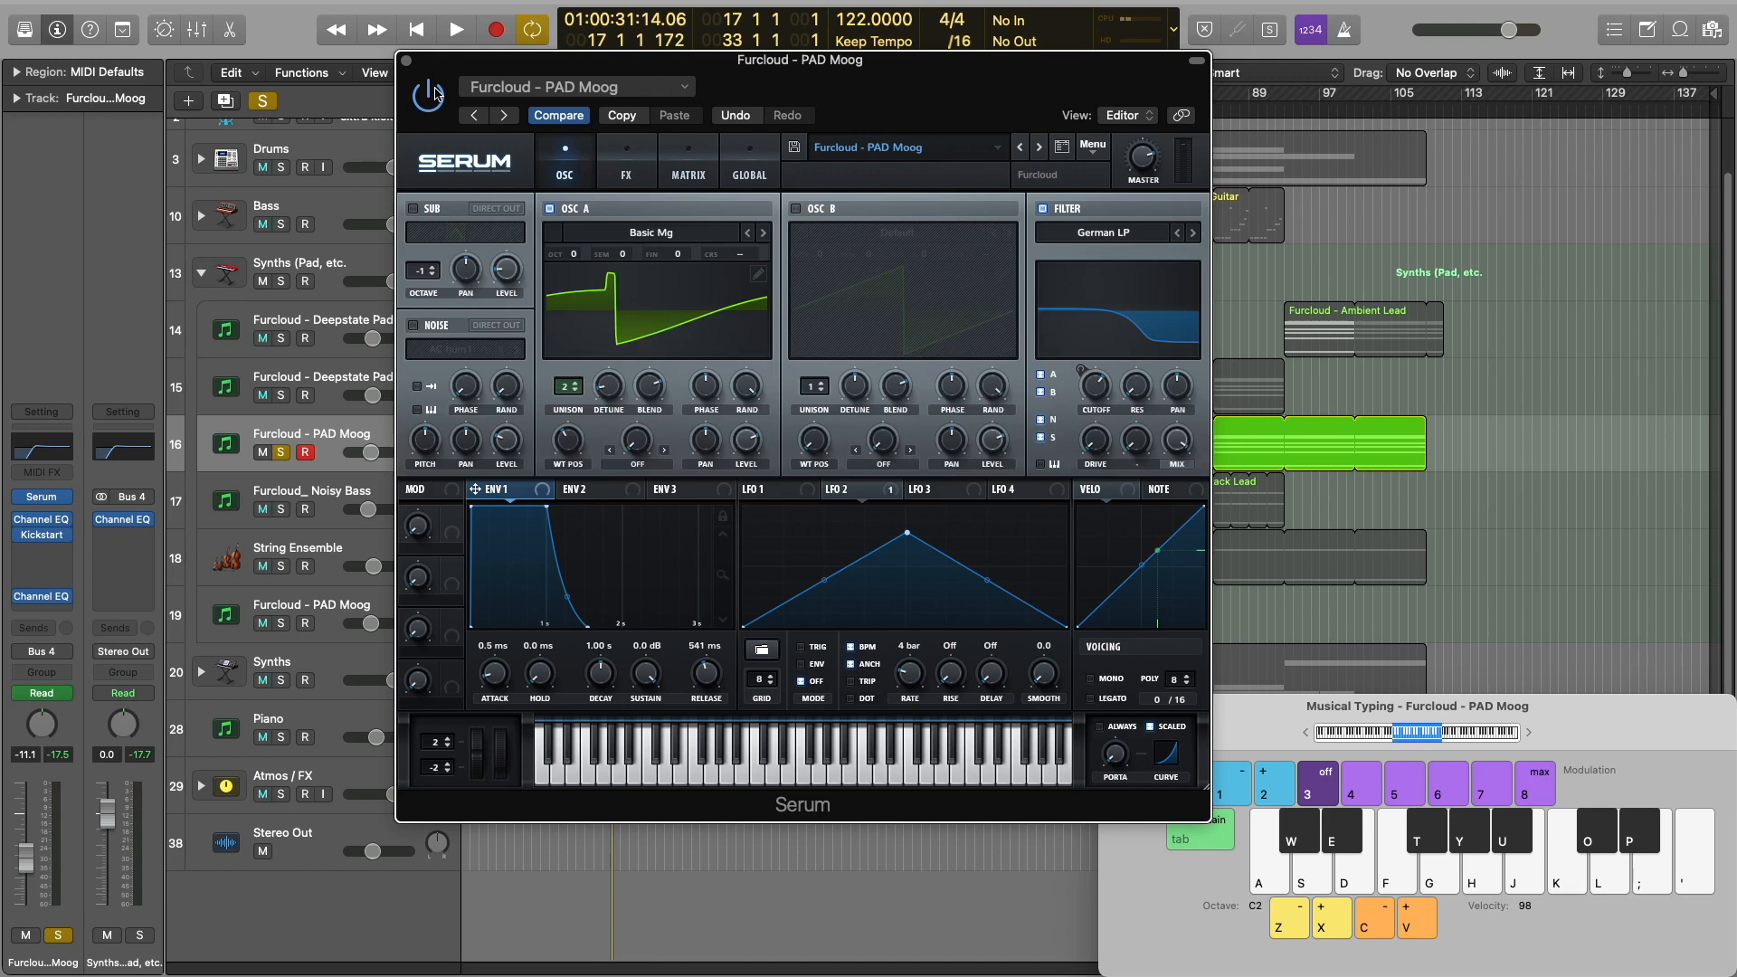
{"action": "left_click", "coordinate": [407, 61]}
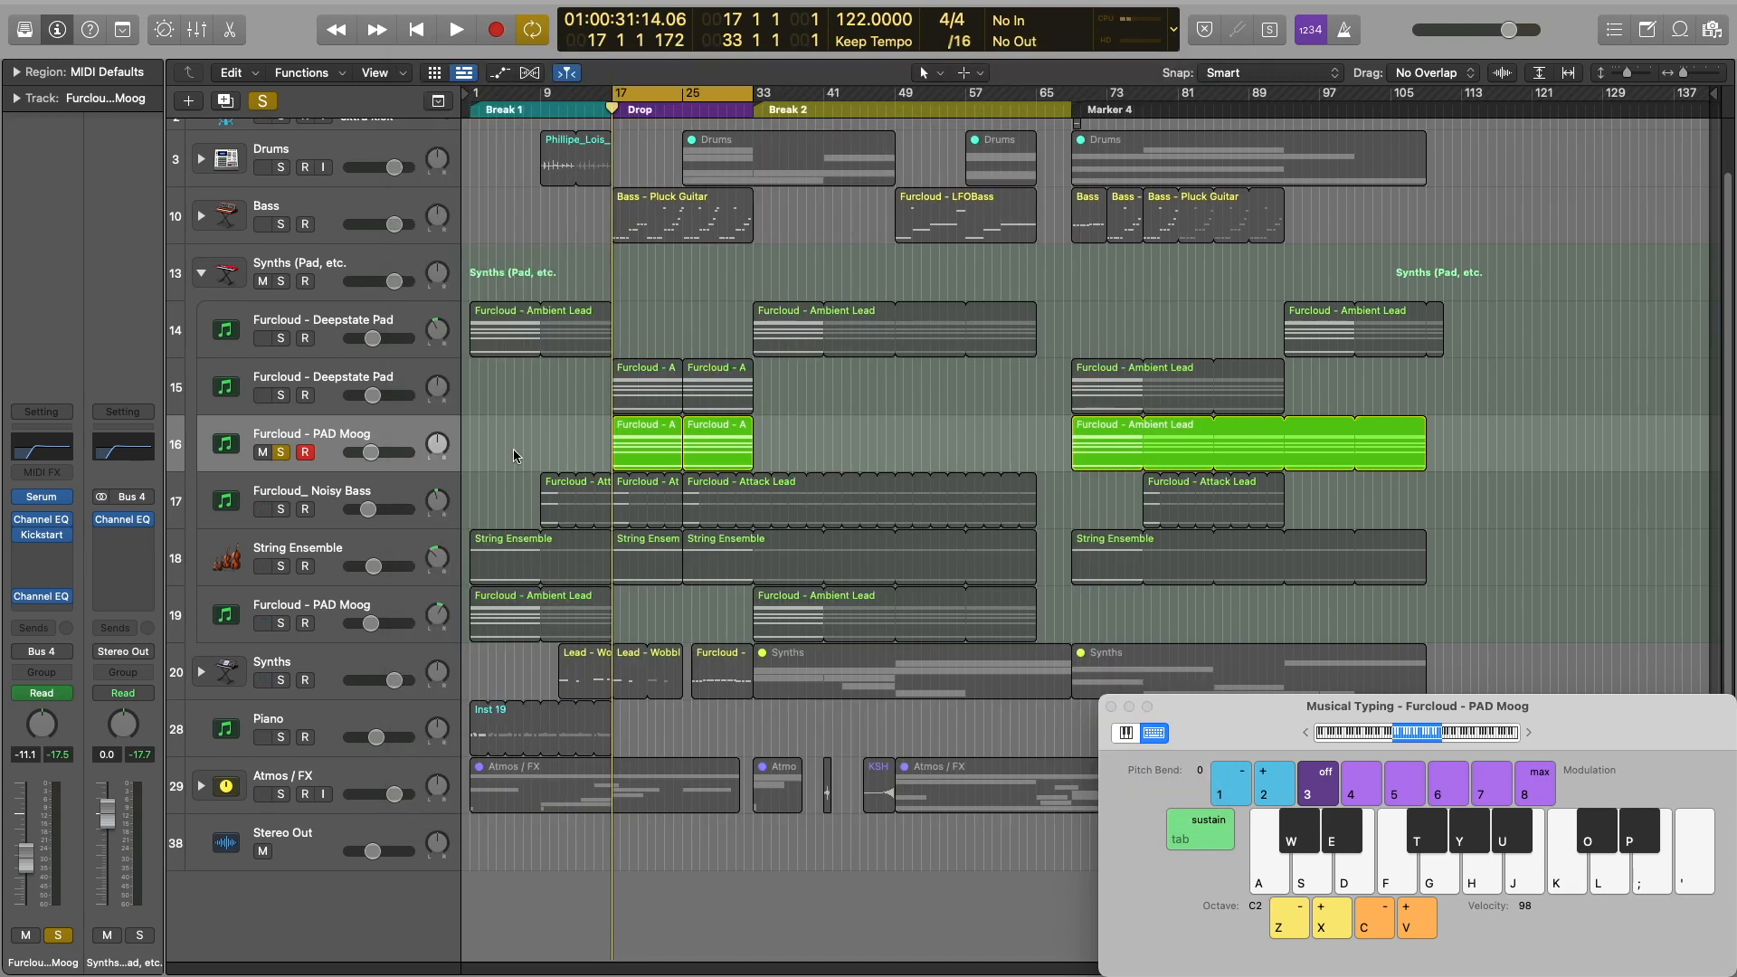
Clear the PAD Moog's solo and solo the Furcloud_ Noisy Bass track instead
{"action": "left_click", "coordinate": [371, 493]}
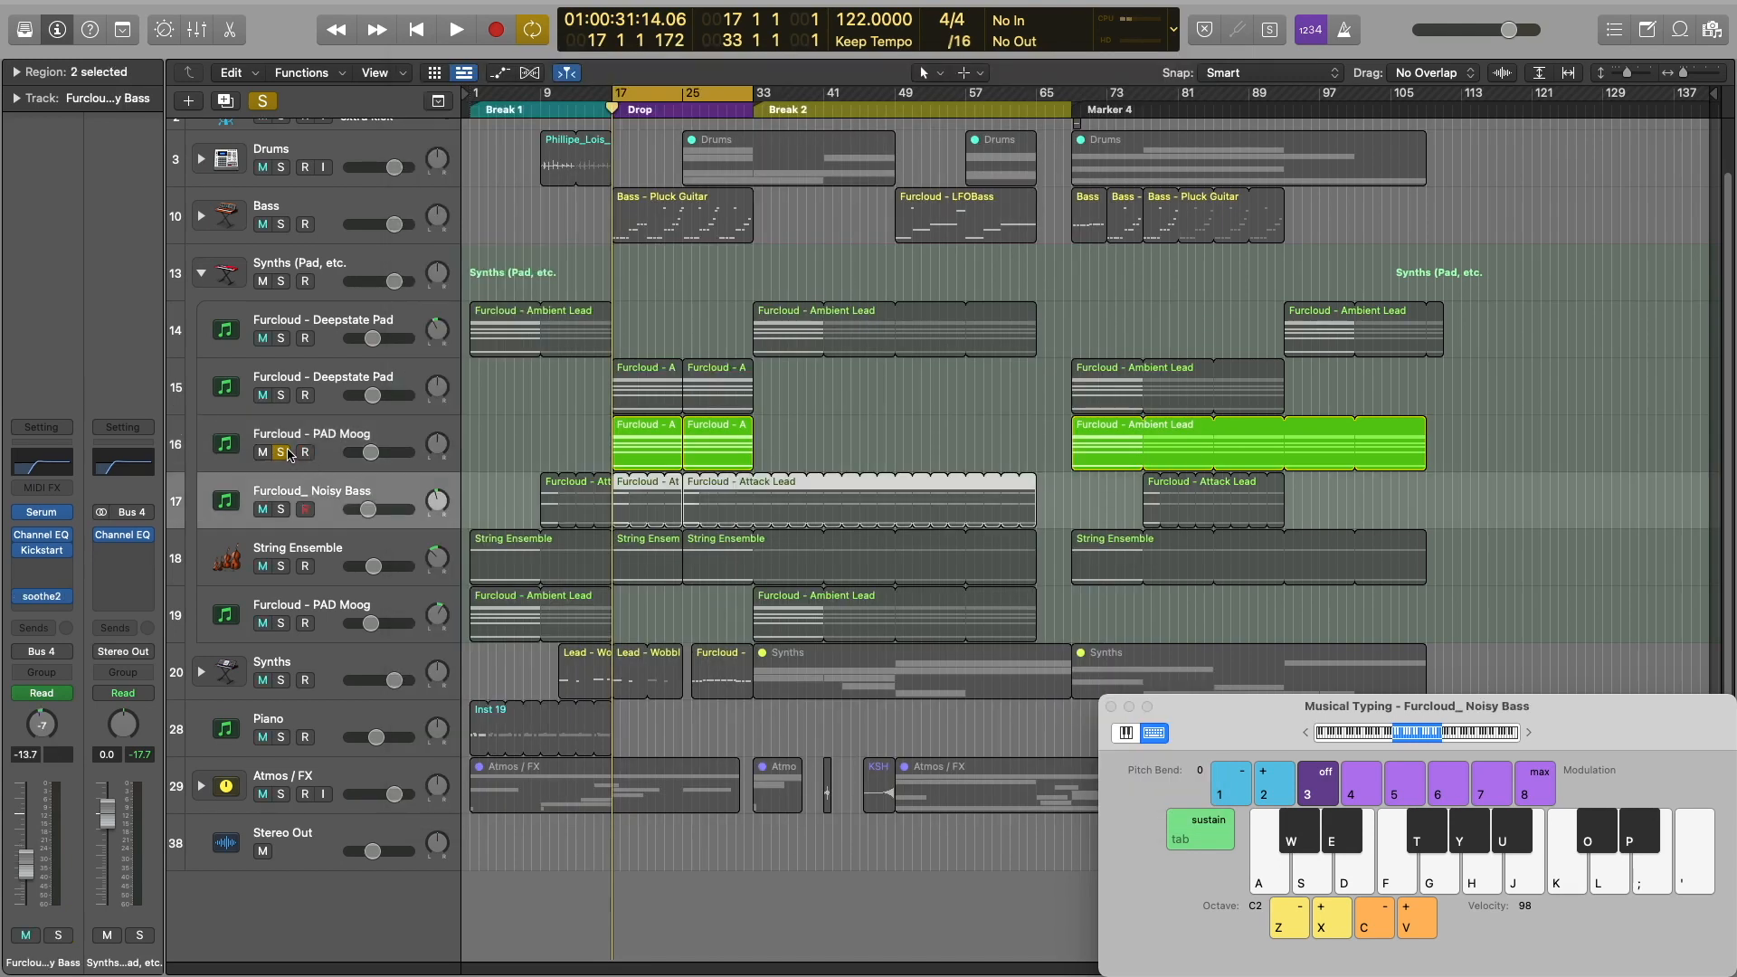
{"action": "left_click", "coordinate": [486, 469]}
{"action": "left_click", "coordinate": [282, 510]}
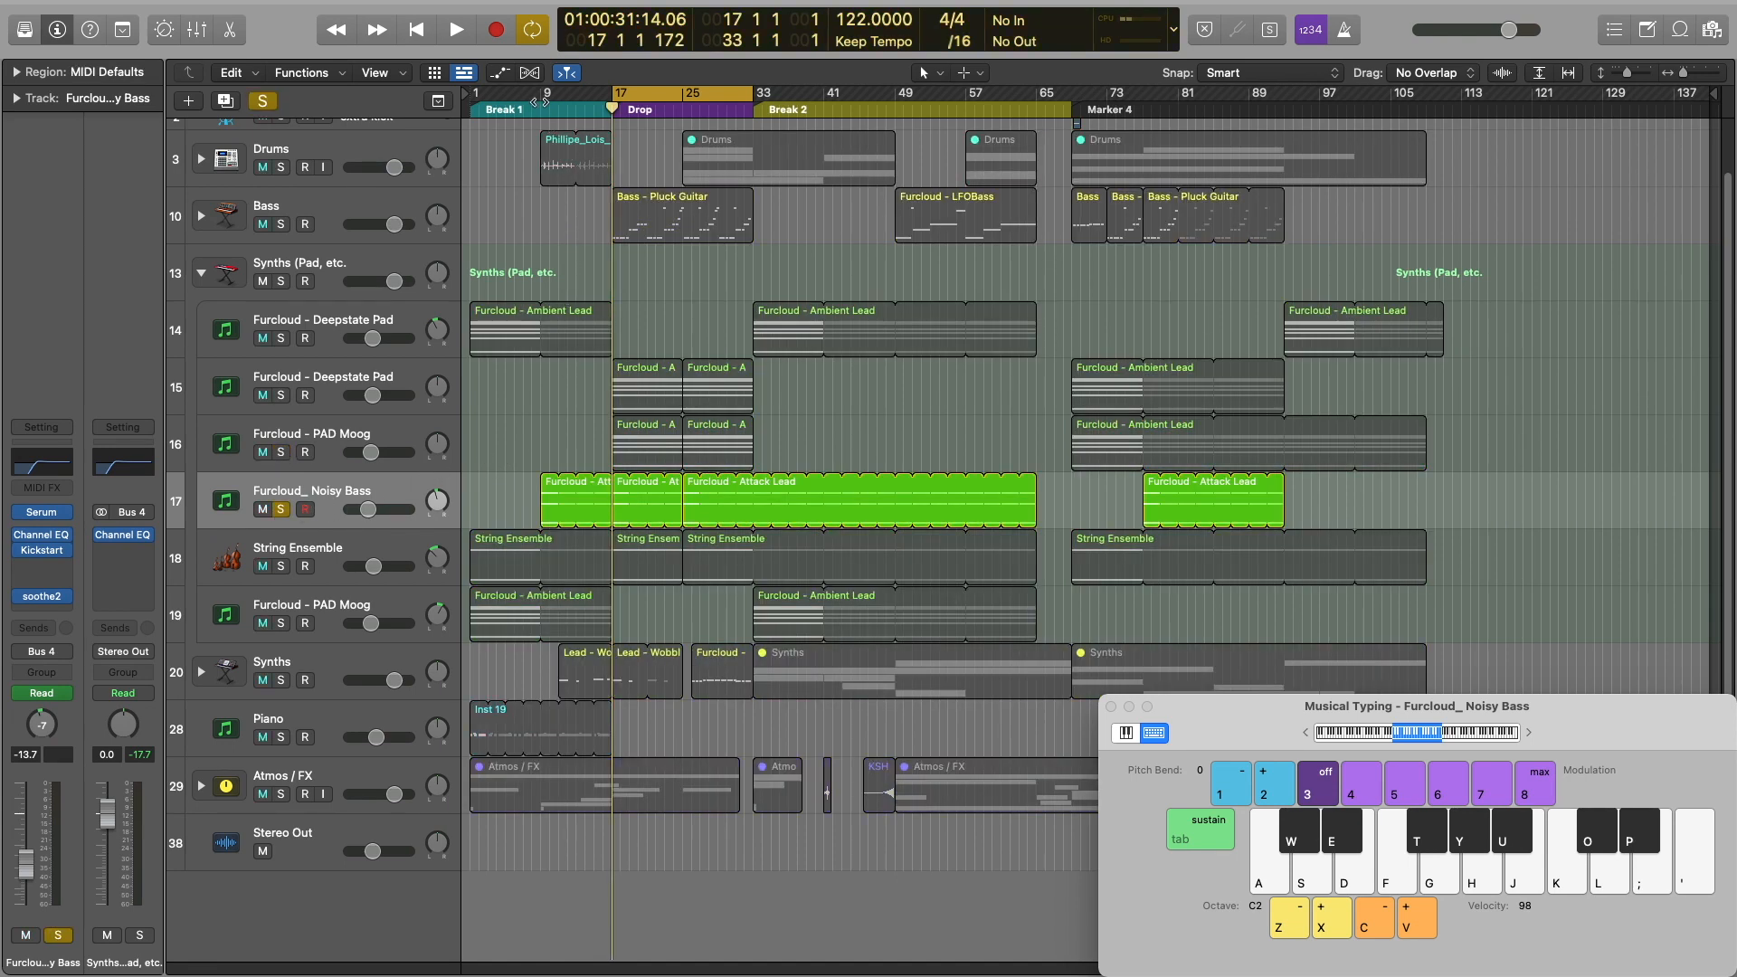
Play the soloed Noisy Bass briefly from bar 9 and stop playback
{"action": "left_click", "coordinate": [544, 101]}
{"action": "key", "text": "space"}
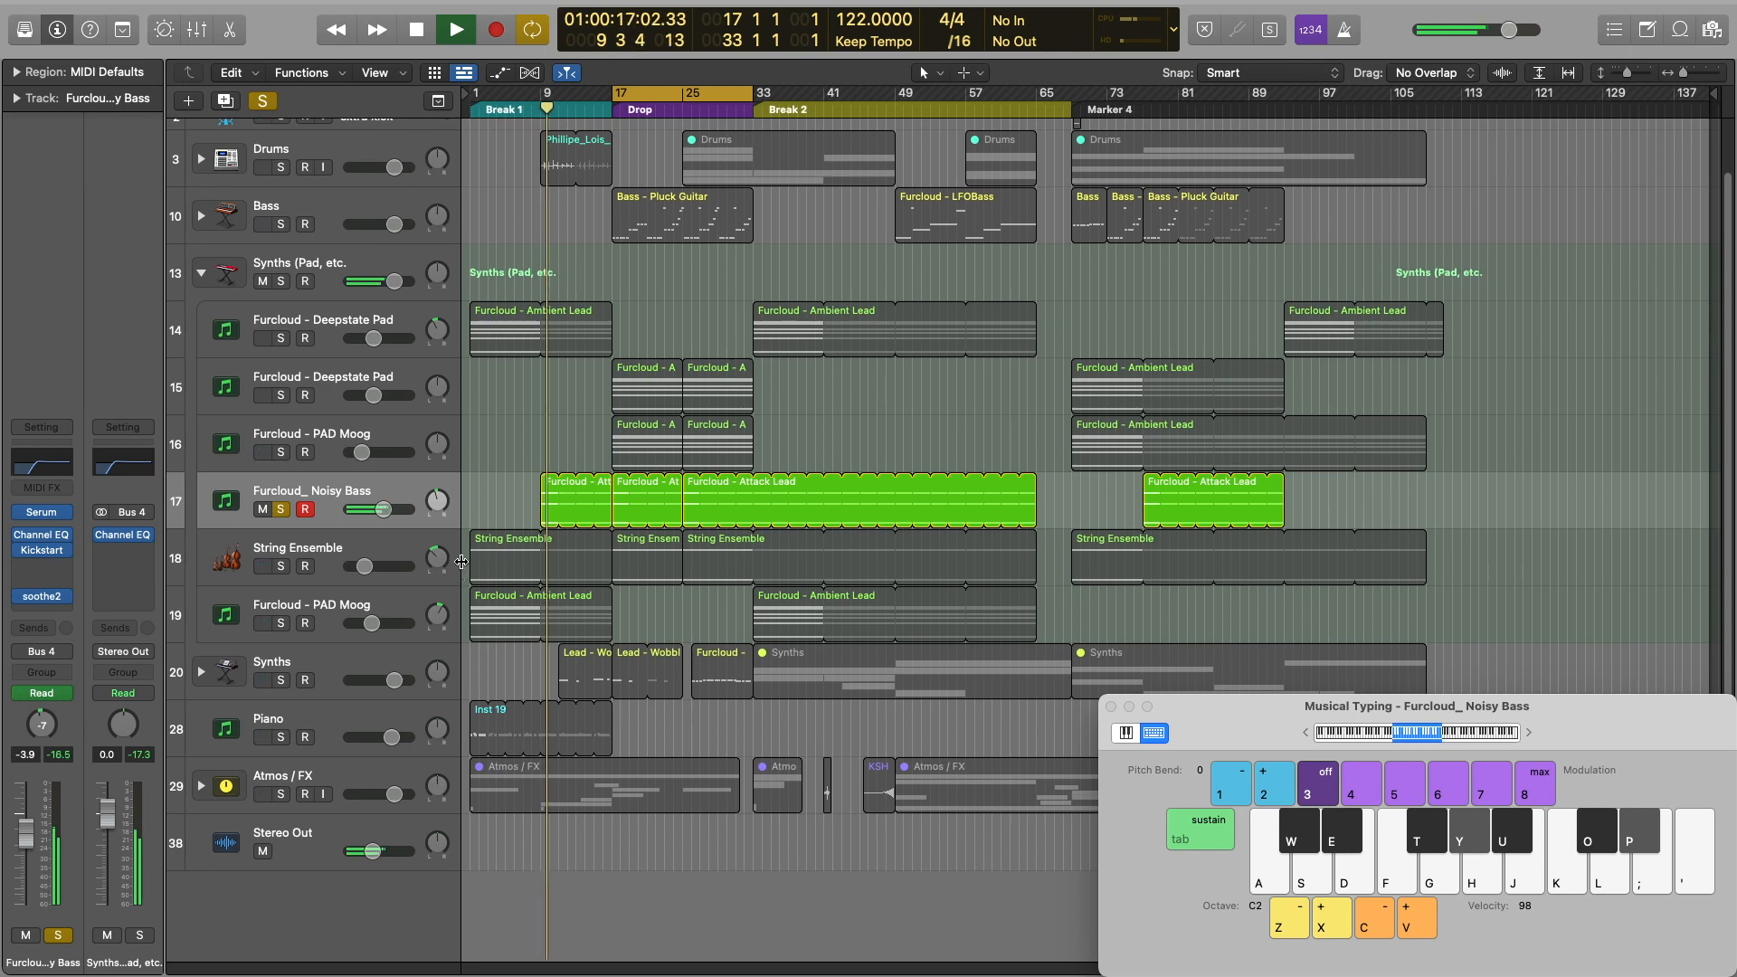
{"action": "key", "text": "space"}
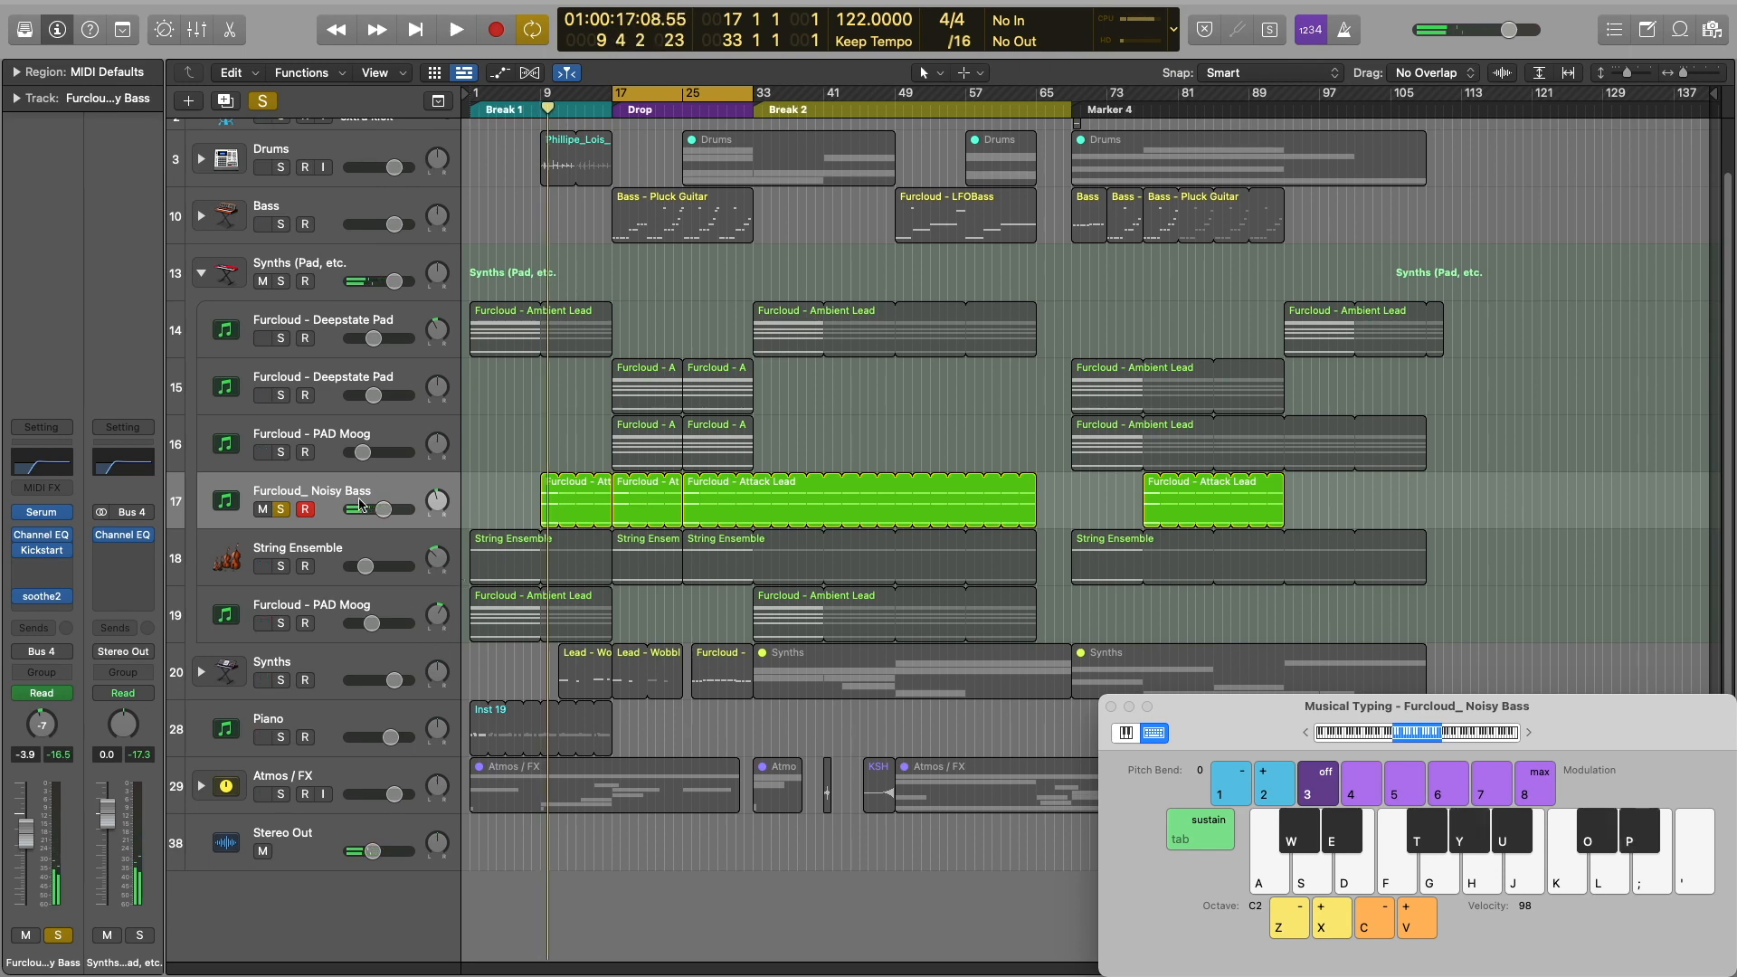
Open the Noisy Bass's Serum and inspect its soothe2 Harsh synth settings, closing only soothe2
{"action": "left_click", "coordinate": [43, 513]}
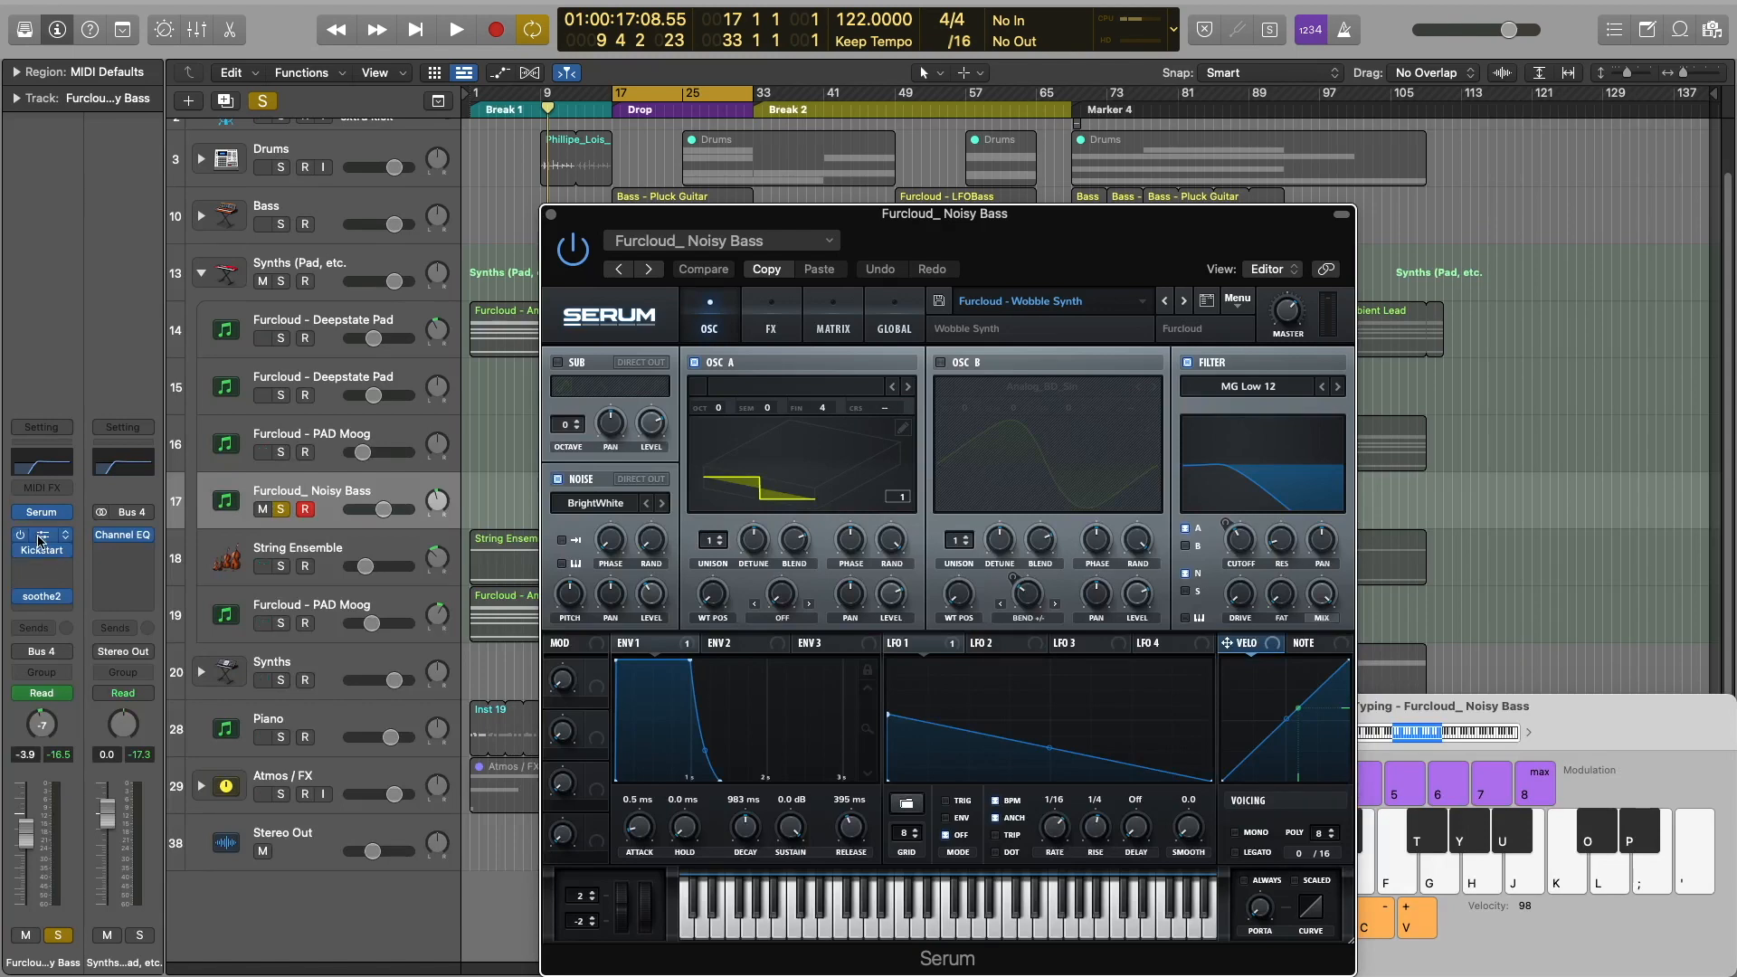
{"action": "left_click", "coordinate": [50, 597]}
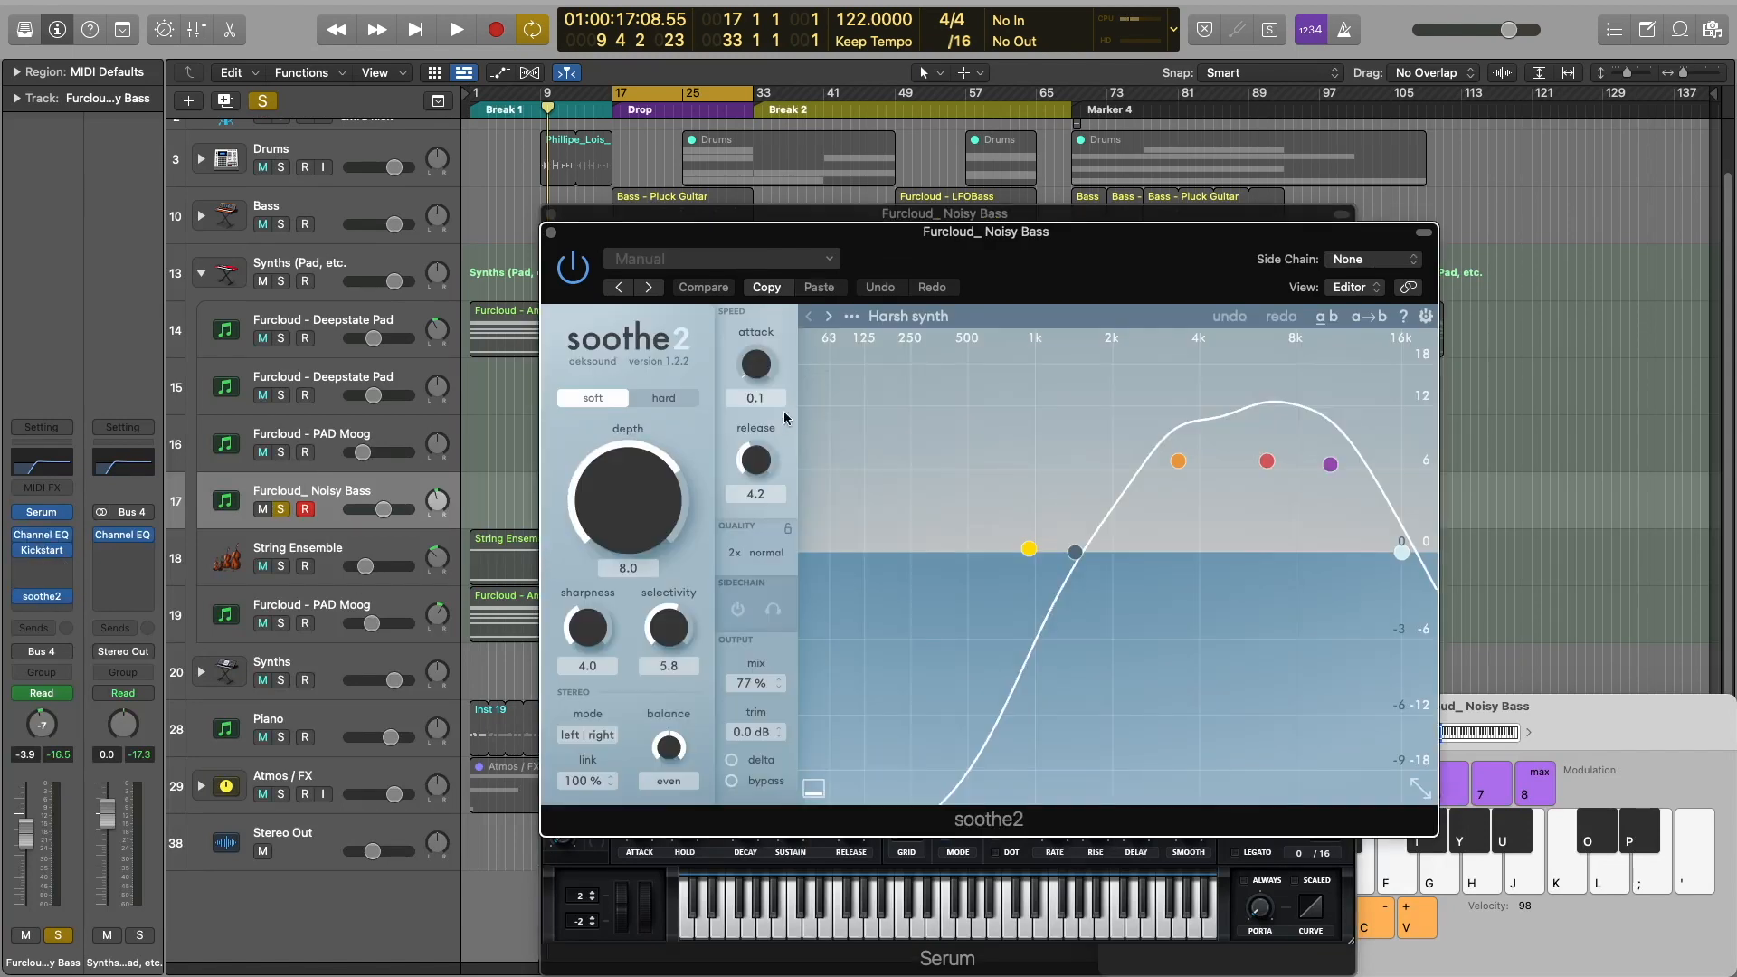
{"action": "left_click_drag", "start_coordinate": [1009, 246], "coordinate": [1090, 264]}
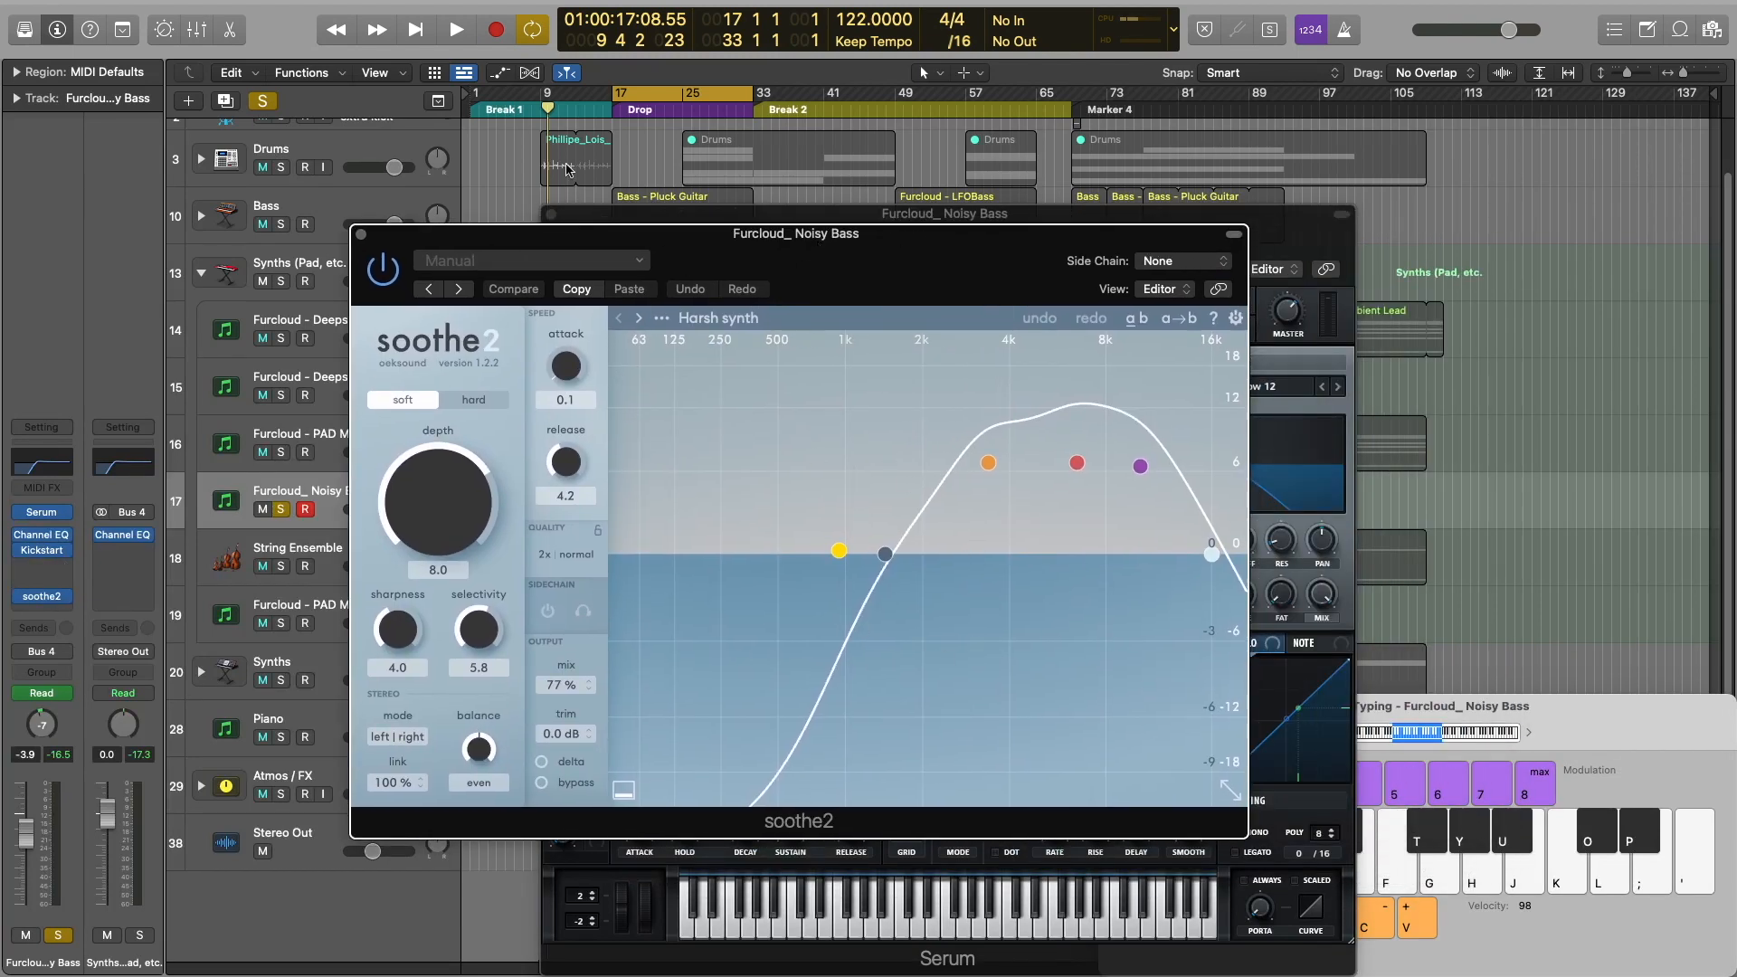
{"action": "left_click", "coordinate": [361, 236]}
Show the Noisy Bass's oscillator A waveform in 2D and audition the Serum patch with the notes E2, C2 and G2
{"action": "left_click_drag", "start_coordinate": [1168, 248], "coordinate": [1077, 144]}
{"action": "left_click", "coordinate": [729, 353]}
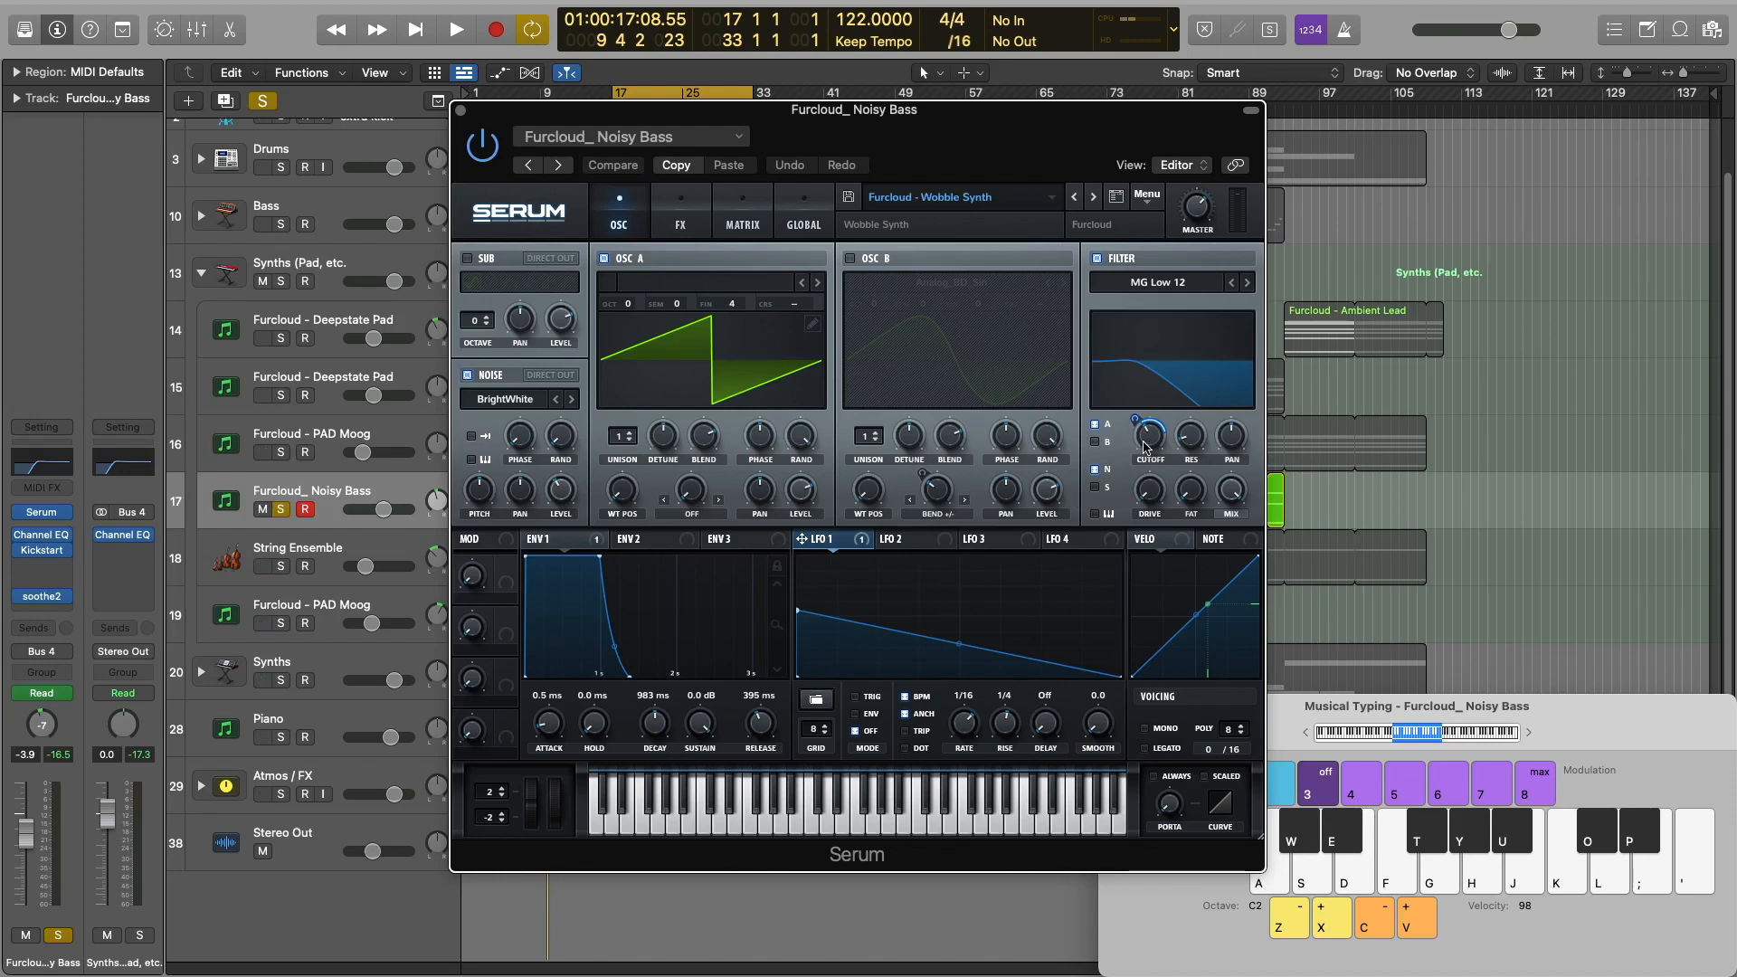
{"action": "key", "text": "d"}
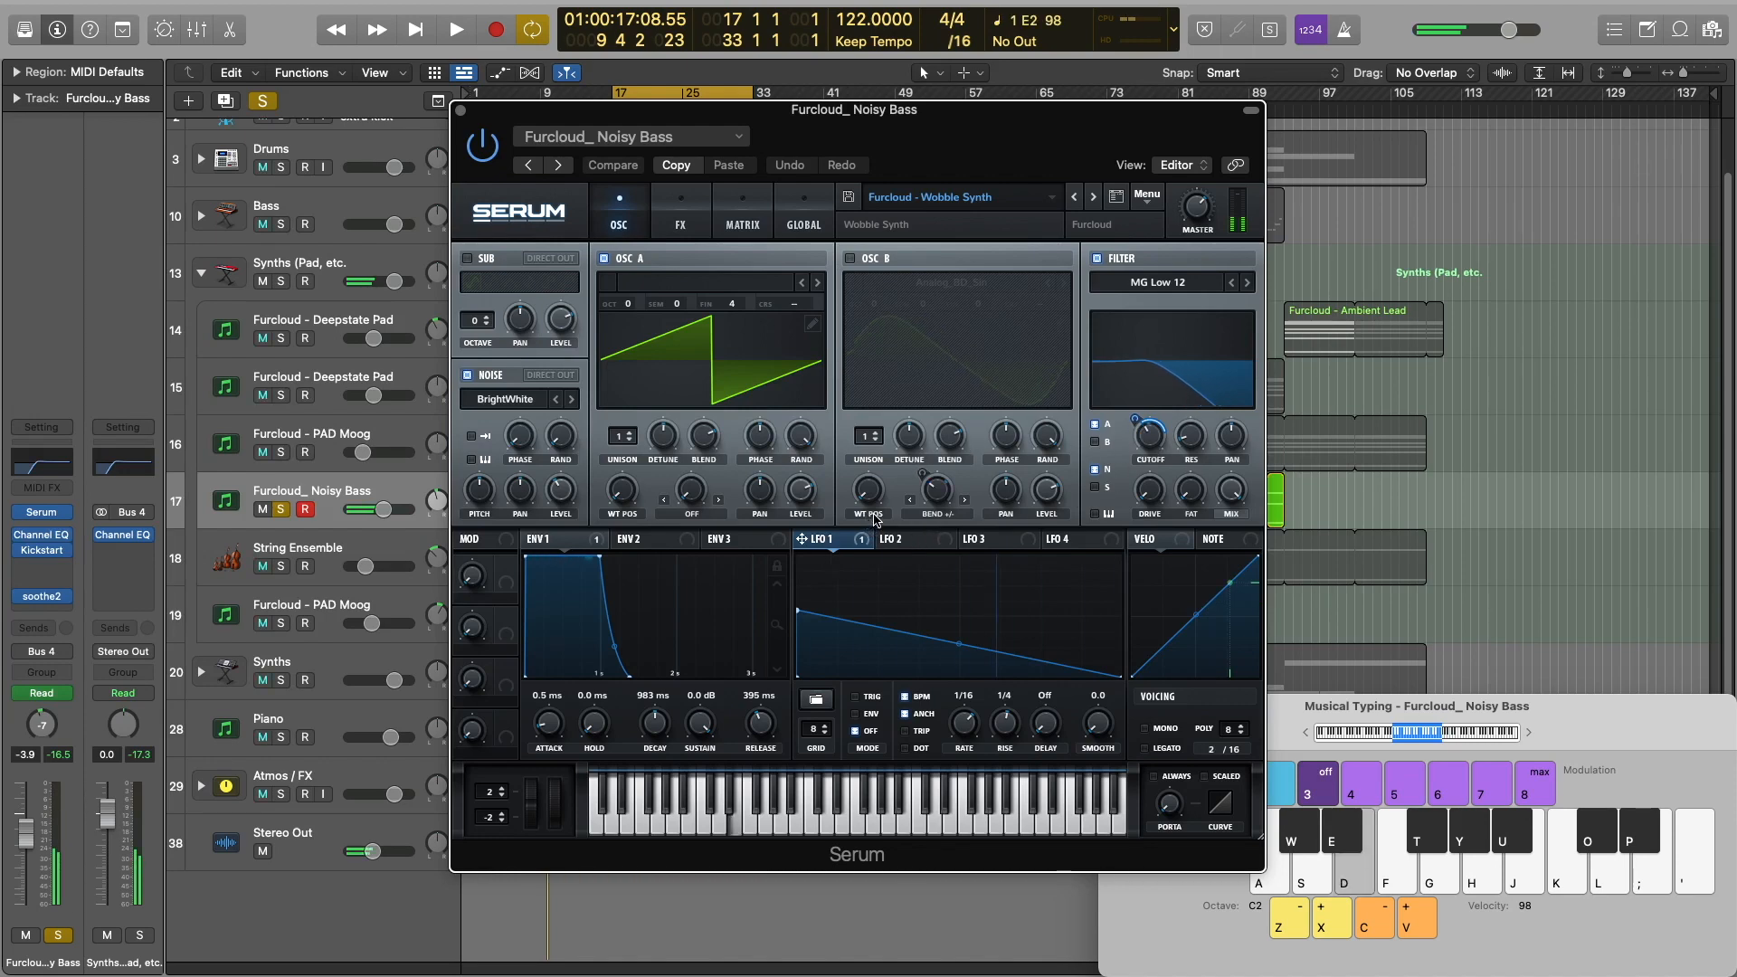
{"action": "key", "text": "a"}
{"action": "key", "text": "g"}
{"action": "key", "text": "a"}
{"action": "key", "text": "d"}
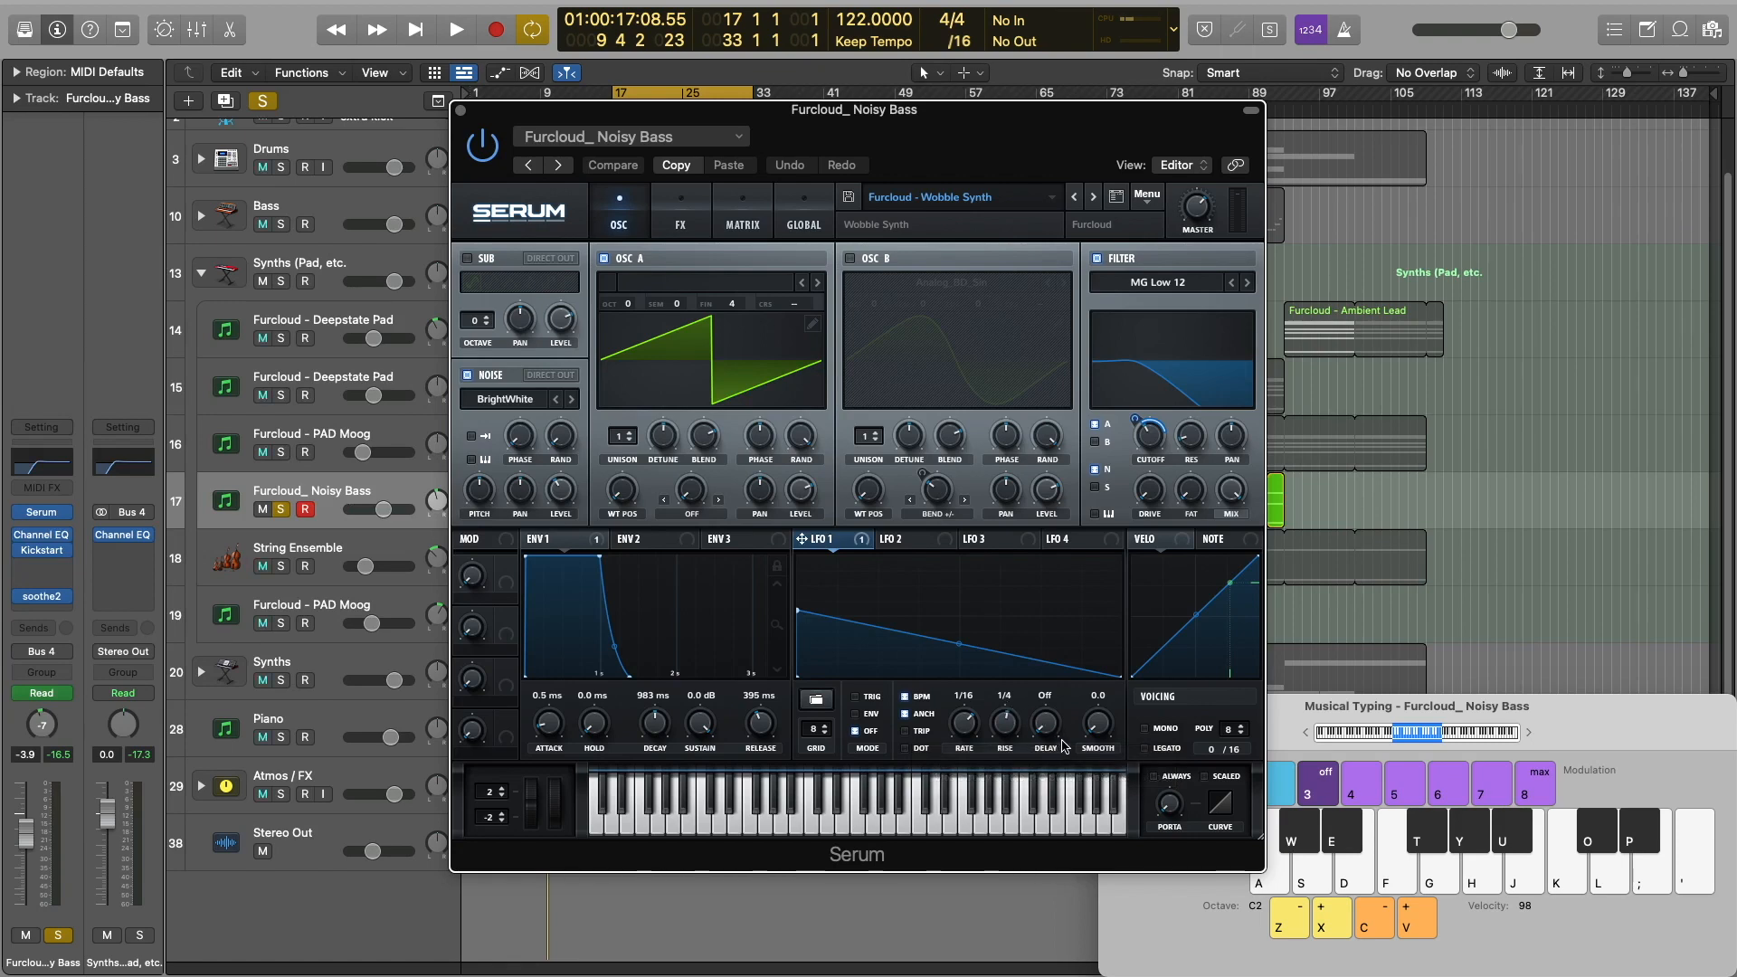
{"action": "key", "text": "d"}
{"action": "key", "text": "a"}
{"action": "key", "text": "g"}
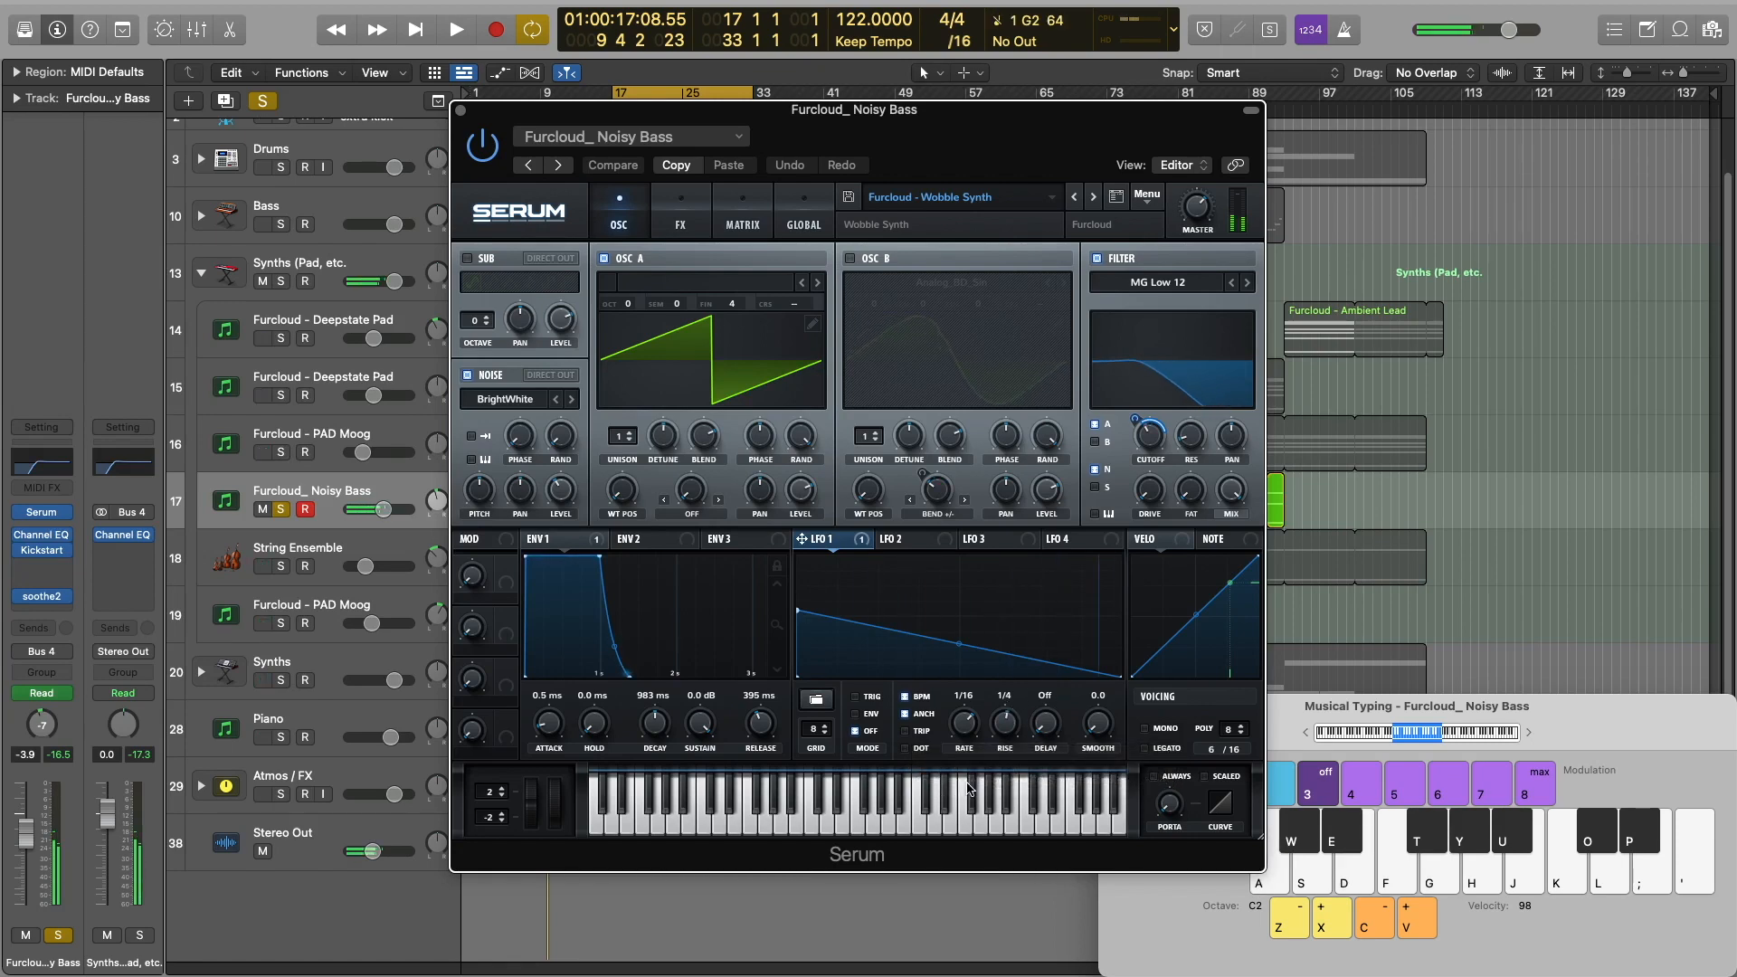
Examine the Noisy Bass's Serum effects and modulation matrix, return to the oscillator page and close Serum
{"action": "left_click", "coordinate": [693, 226]}
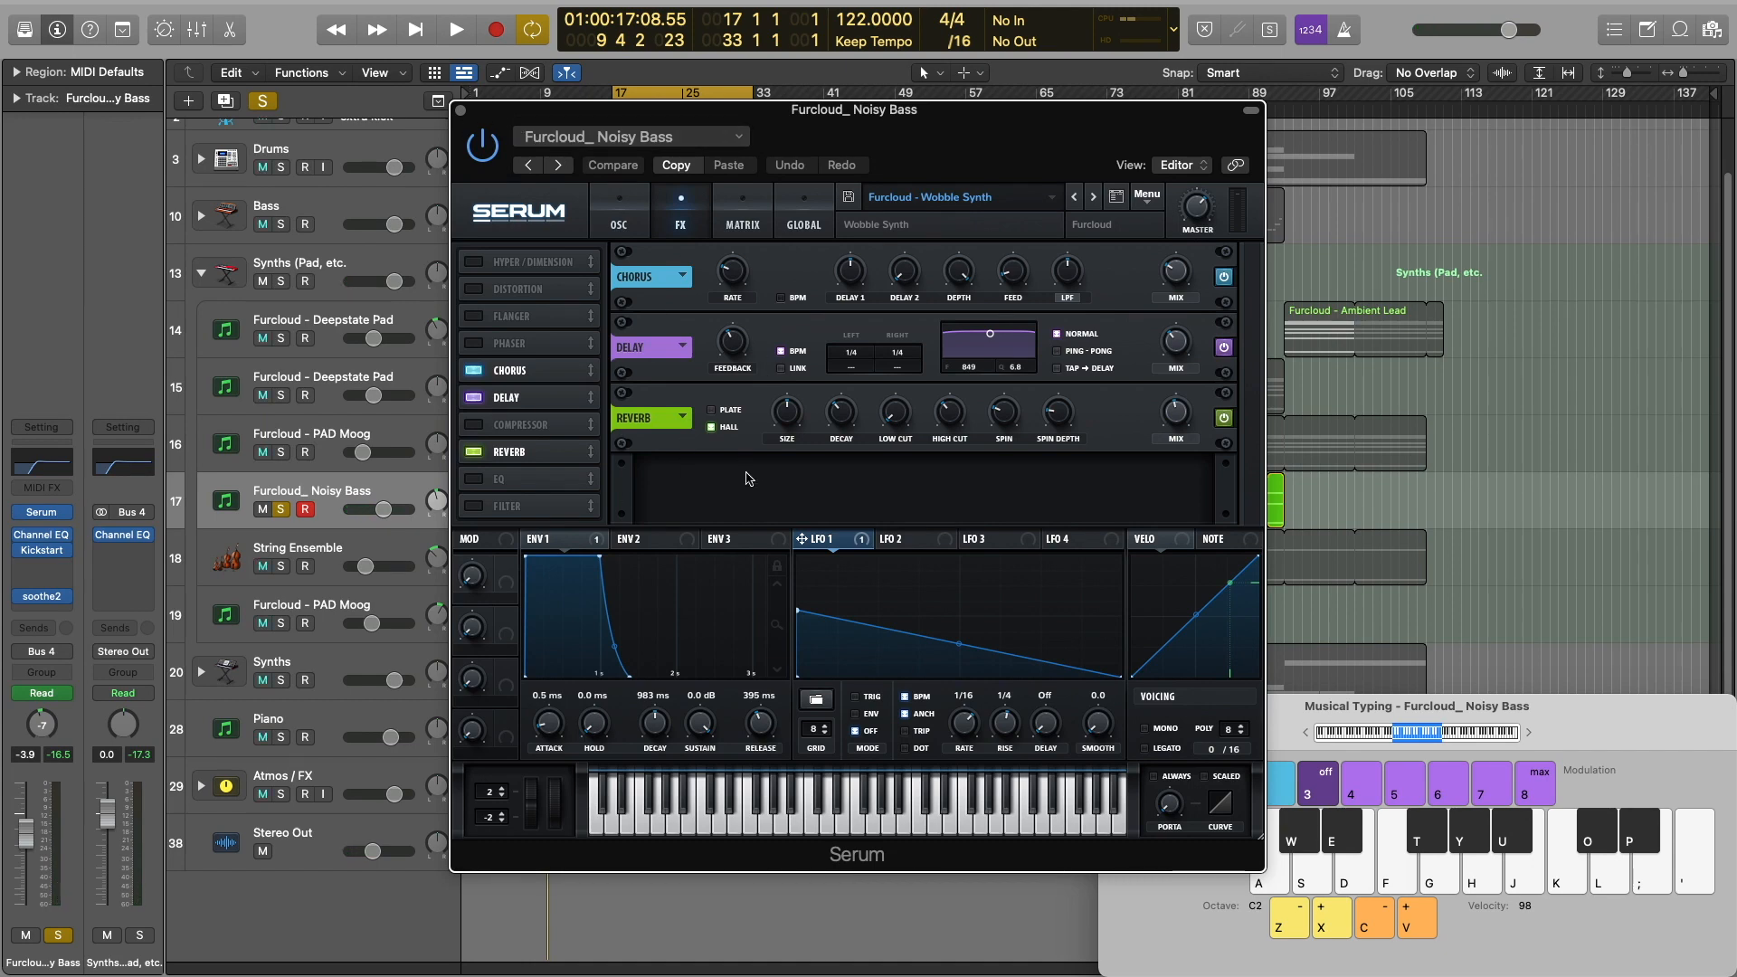
{"action": "left_click", "coordinate": [740, 223]}
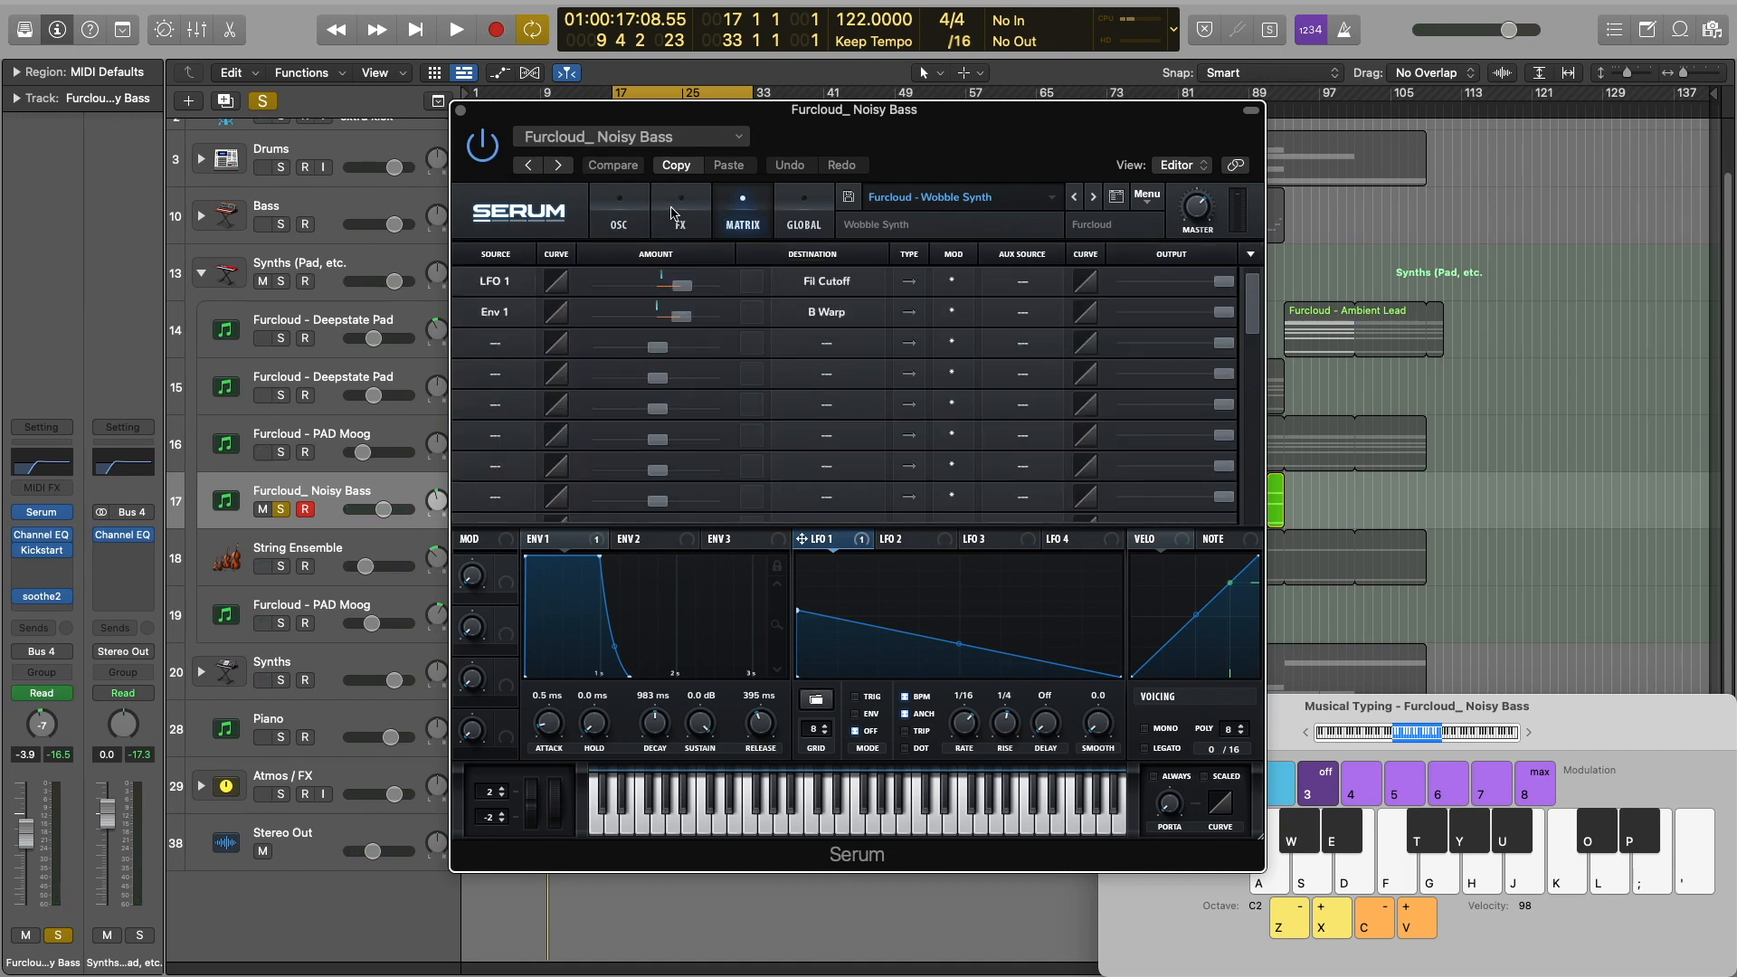
{"action": "left_click", "coordinate": [677, 217]}
{"action": "left_click", "coordinate": [619, 221]}
{"action": "left_click", "coordinate": [461, 110]}
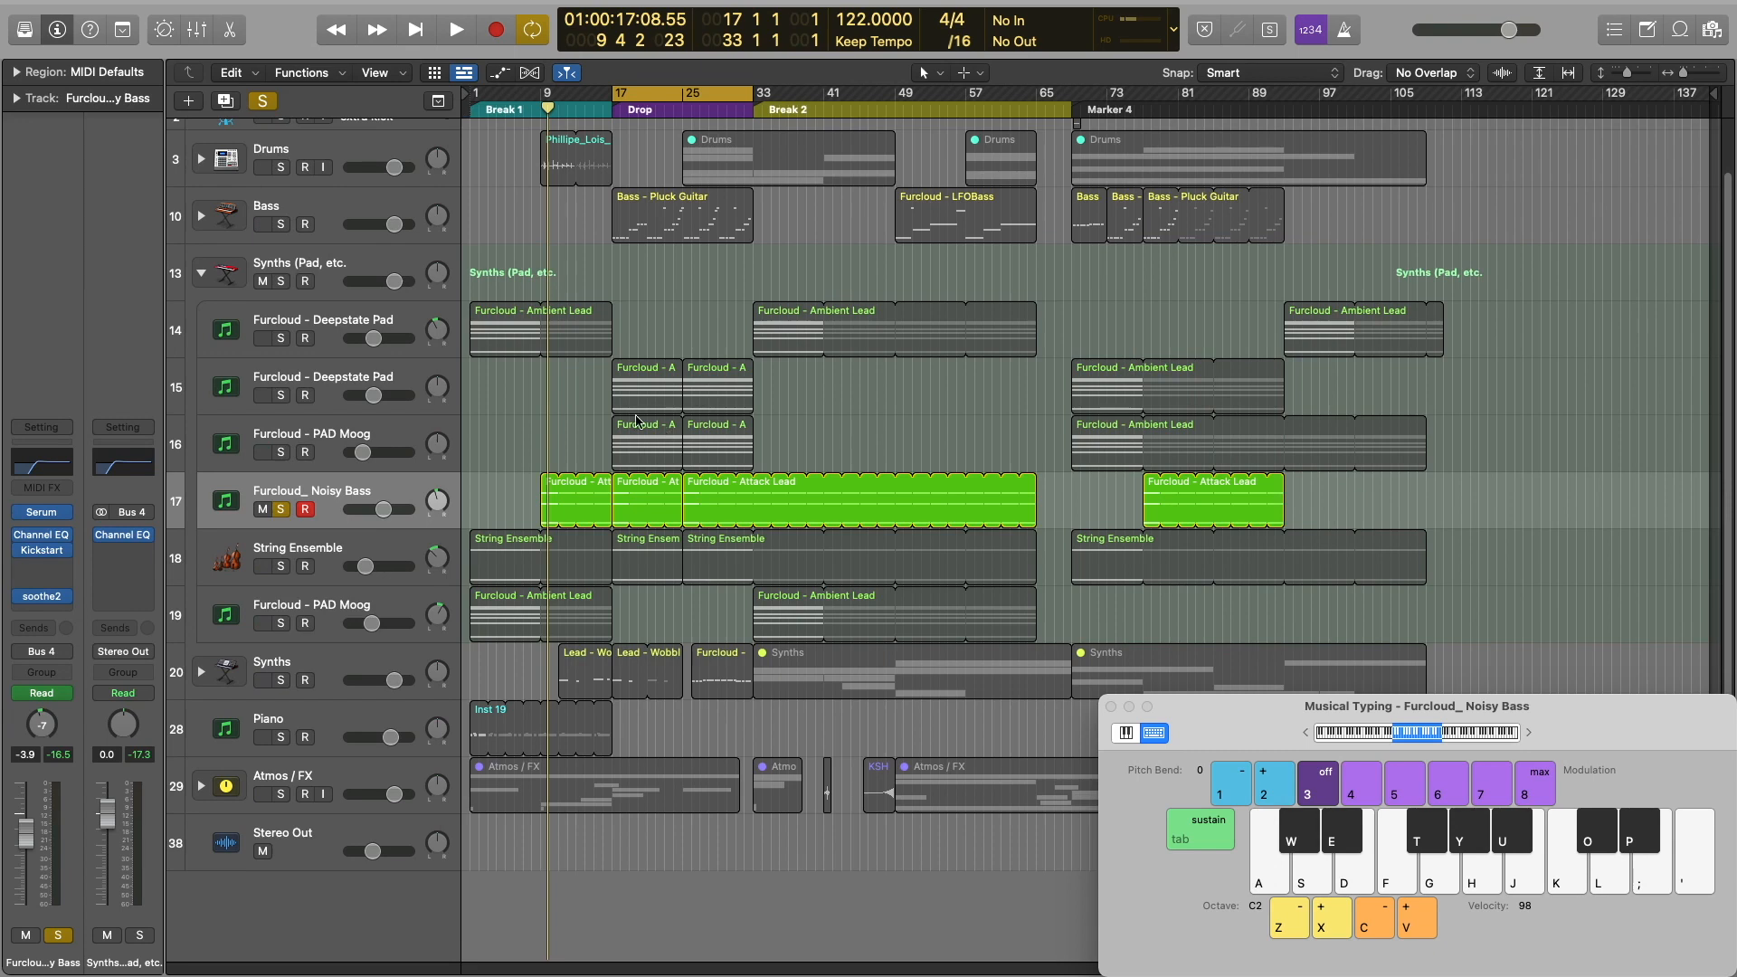
Open the Noisy Bass's bar 9 region in the Piano Roll and audition its lowest note
{"action": "left_click", "coordinate": [547, 489]}
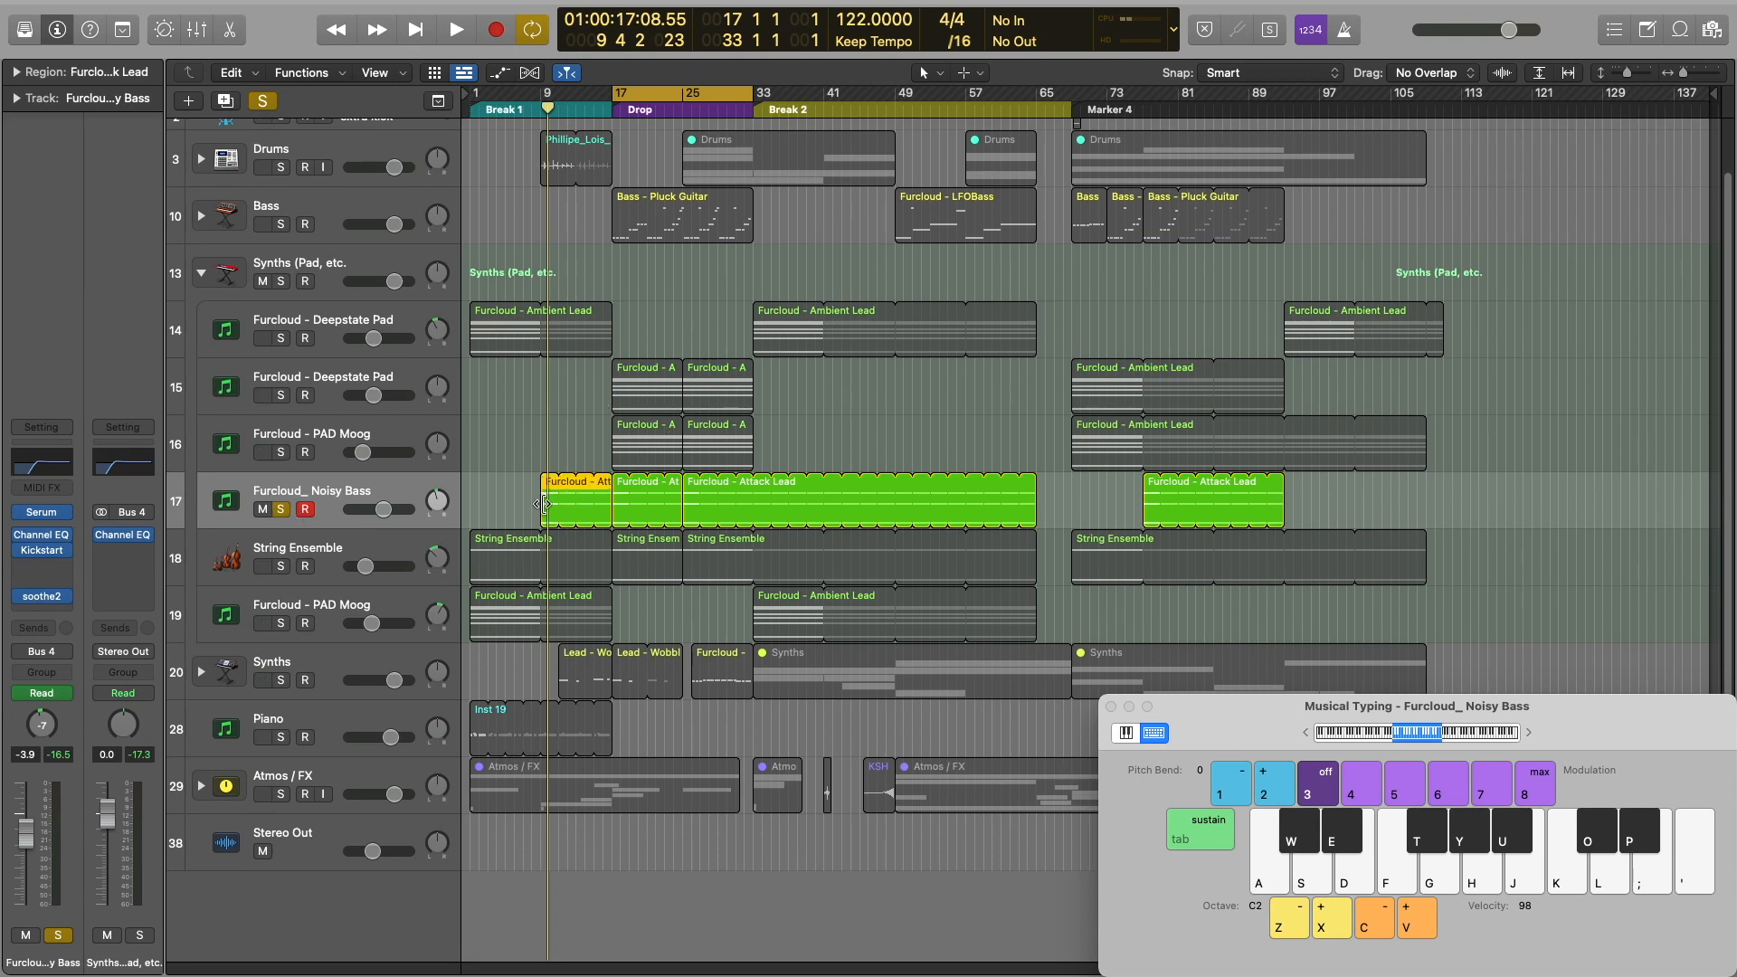
{"action": "double_click", "coordinate": [546, 504]}
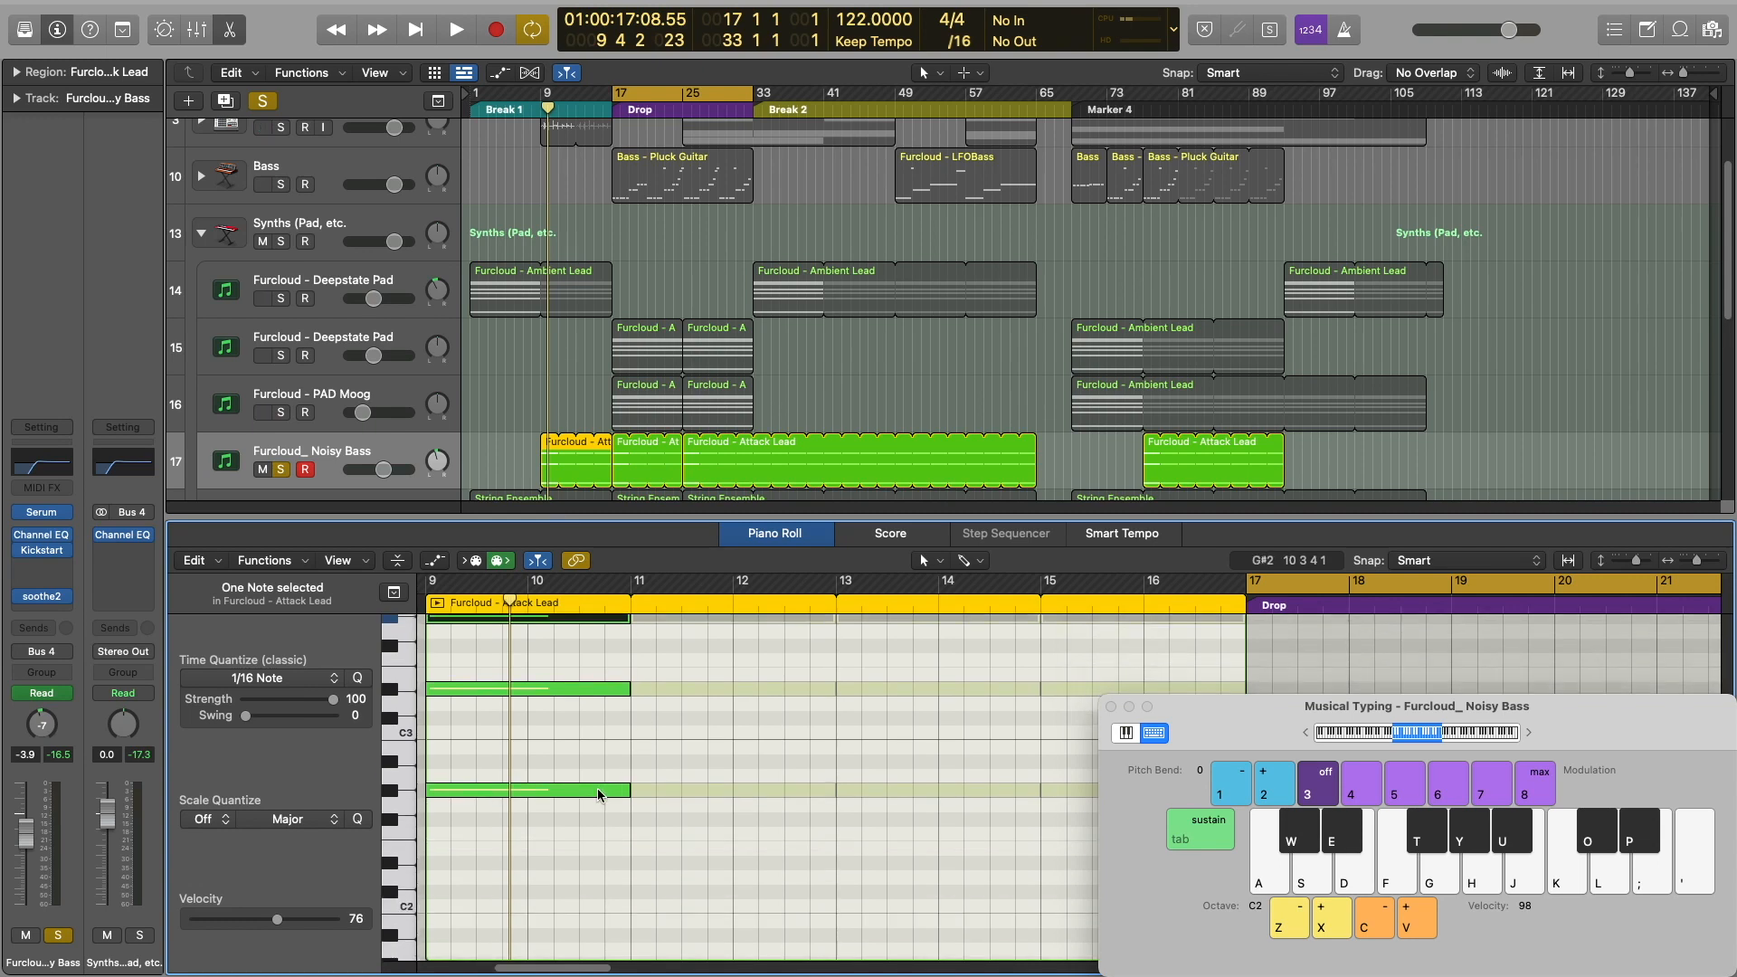
{"action": "left_click", "coordinate": [602, 792]}
{"action": "key", "text": "Right"}
{"action": "key", "text": "Right"}
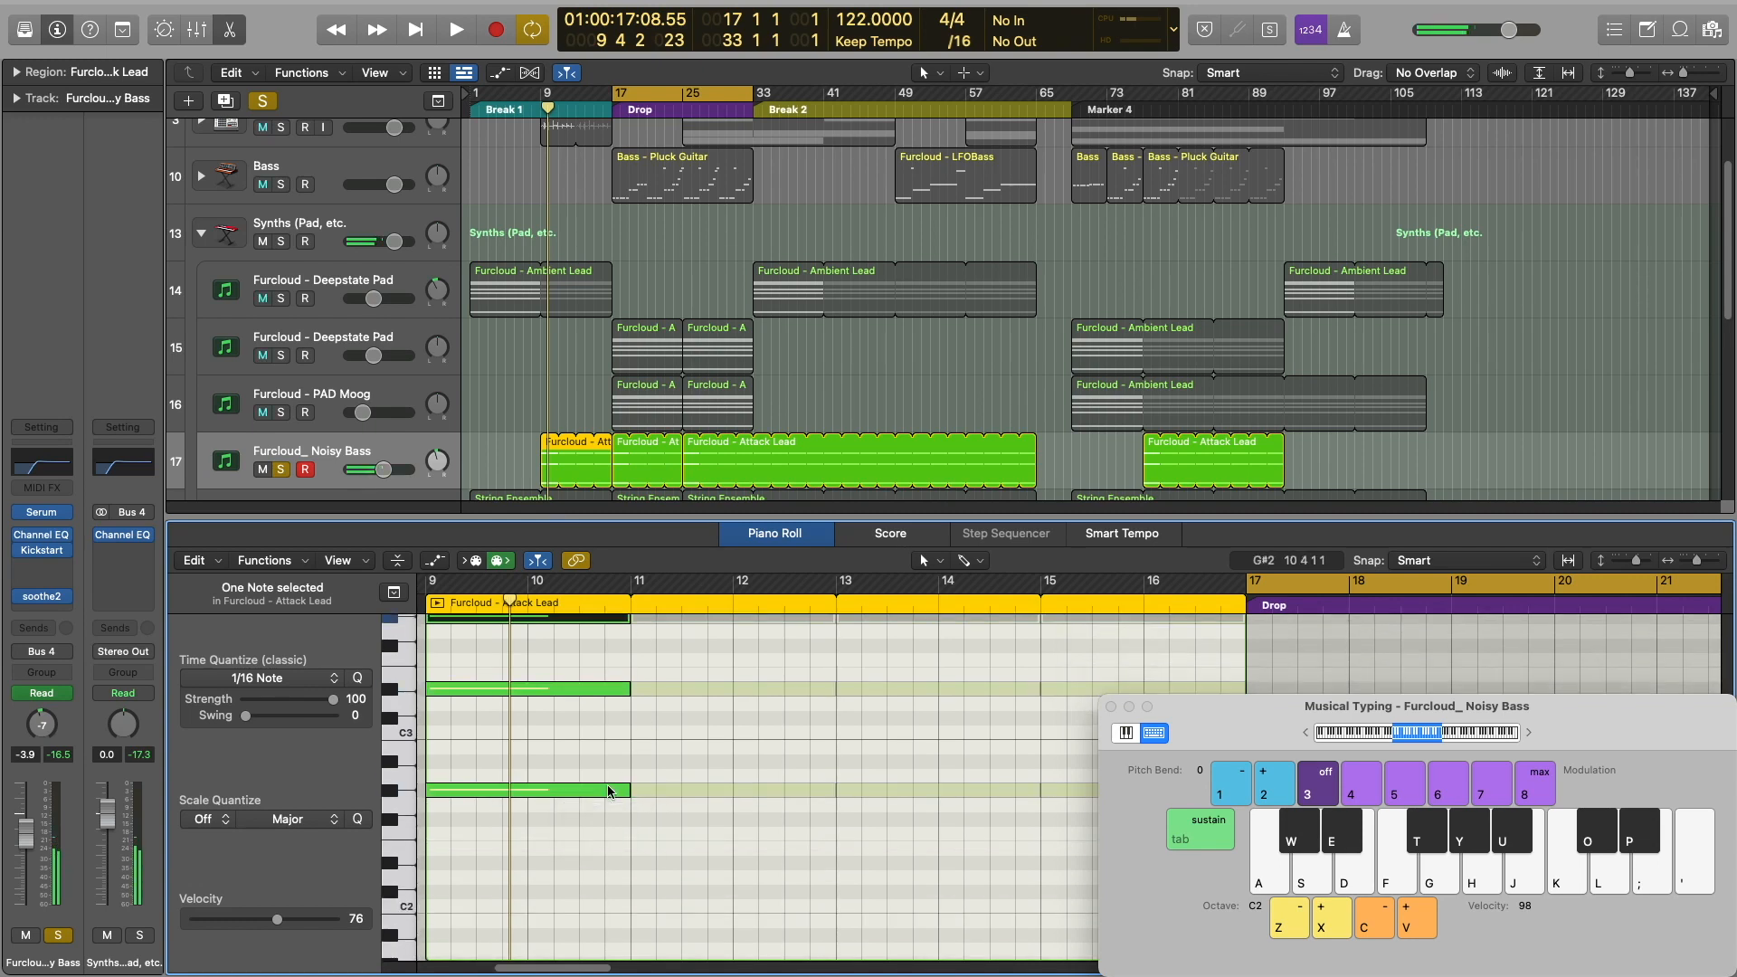
Close the Piano Roll and clear the Noisy Bass's solo
{"action": "left_click", "coordinate": [218, 18]}
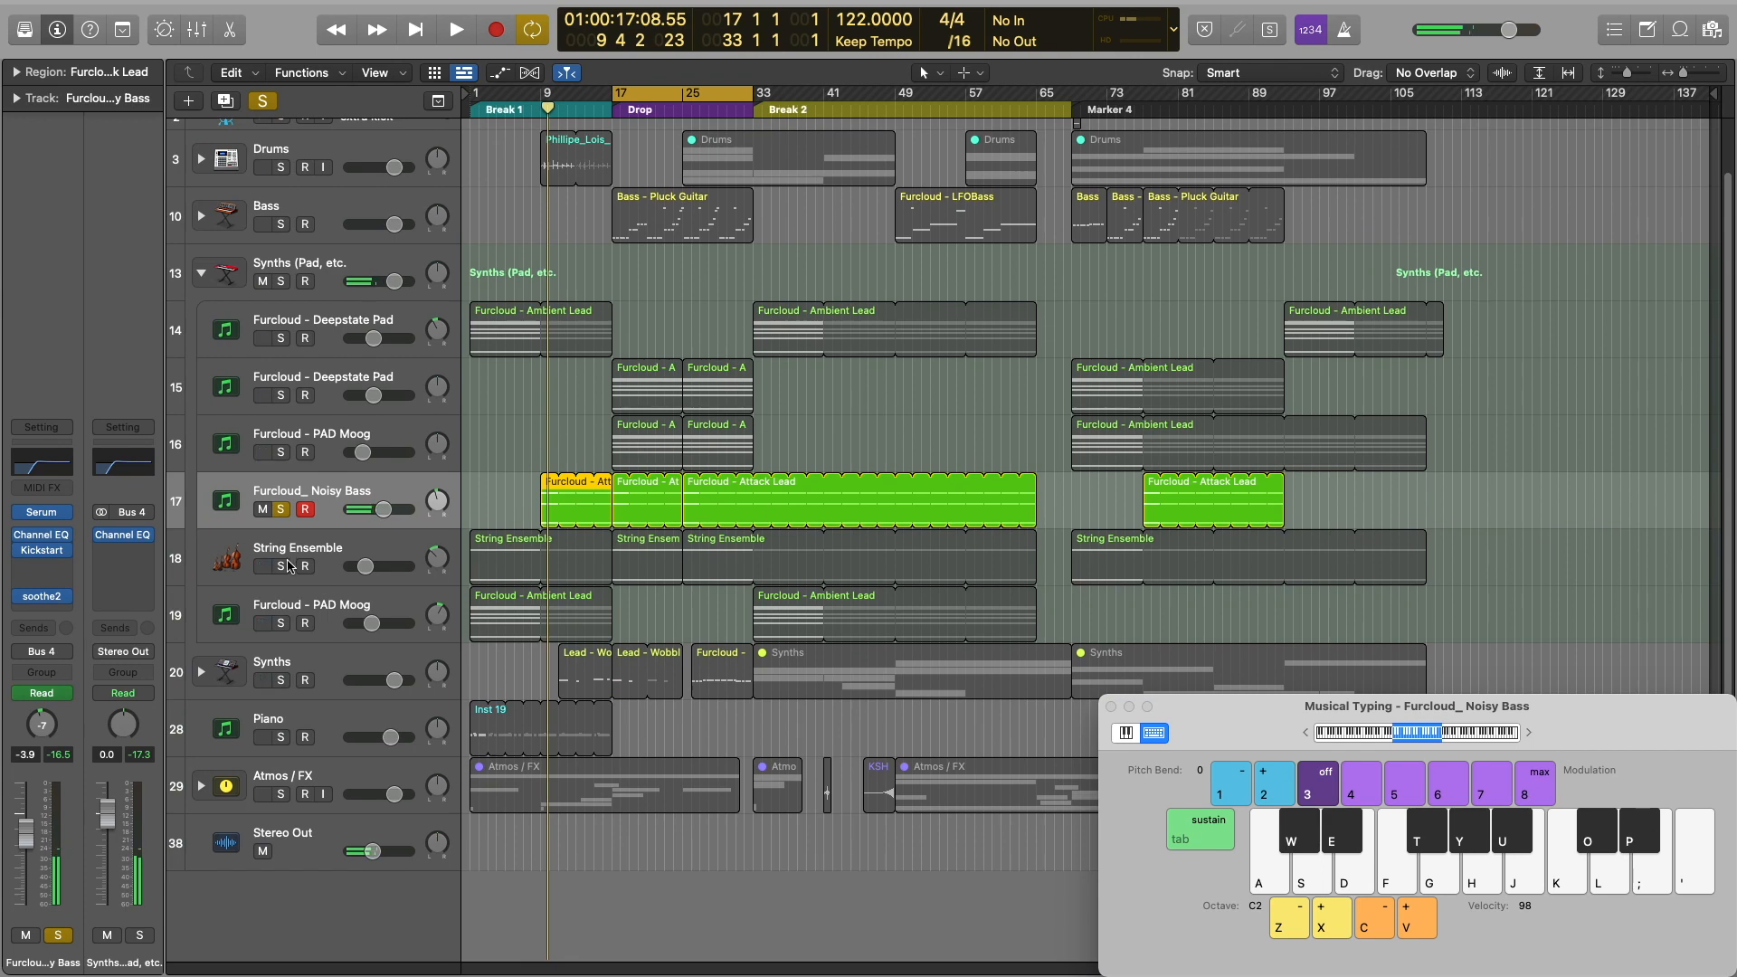
{"action": "left_click", "coordinate": [281, 511]}
{"action": "left_click", "coordinate": [402, 504]}
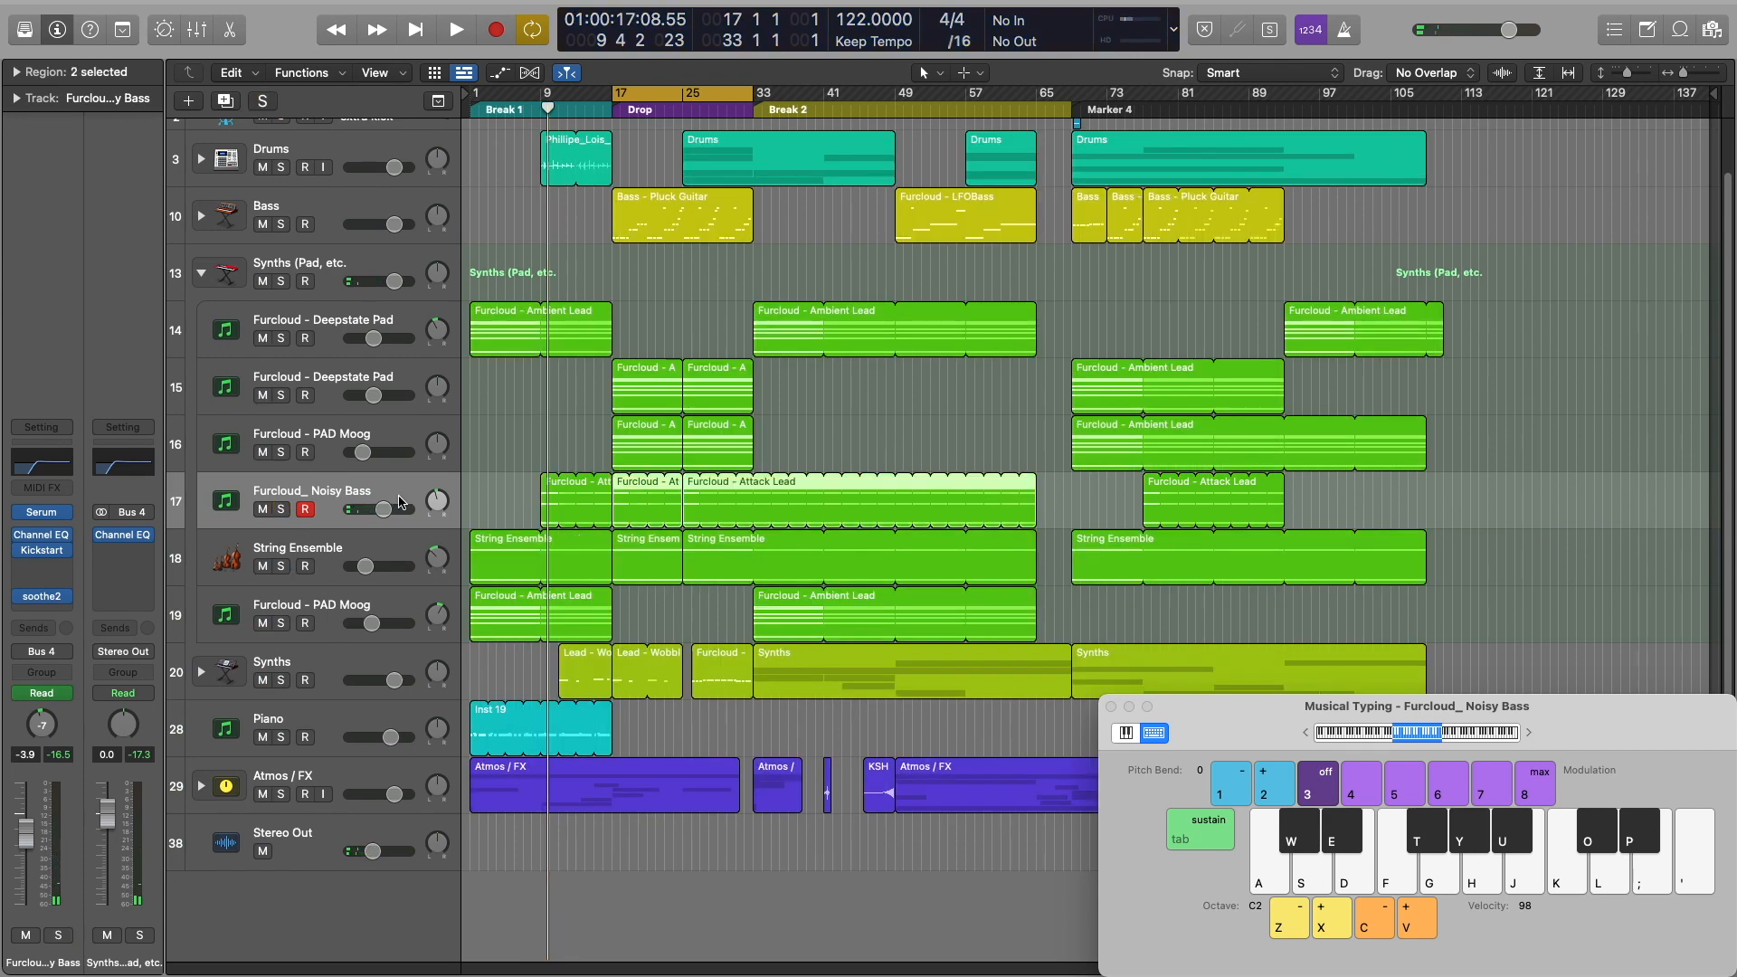
Solo the String Ensemble track and play it through the Drop
{"action": "left_click", "coordinate": [386, 553]}
{"action": "left_click", "coordinate": [283, 567]}
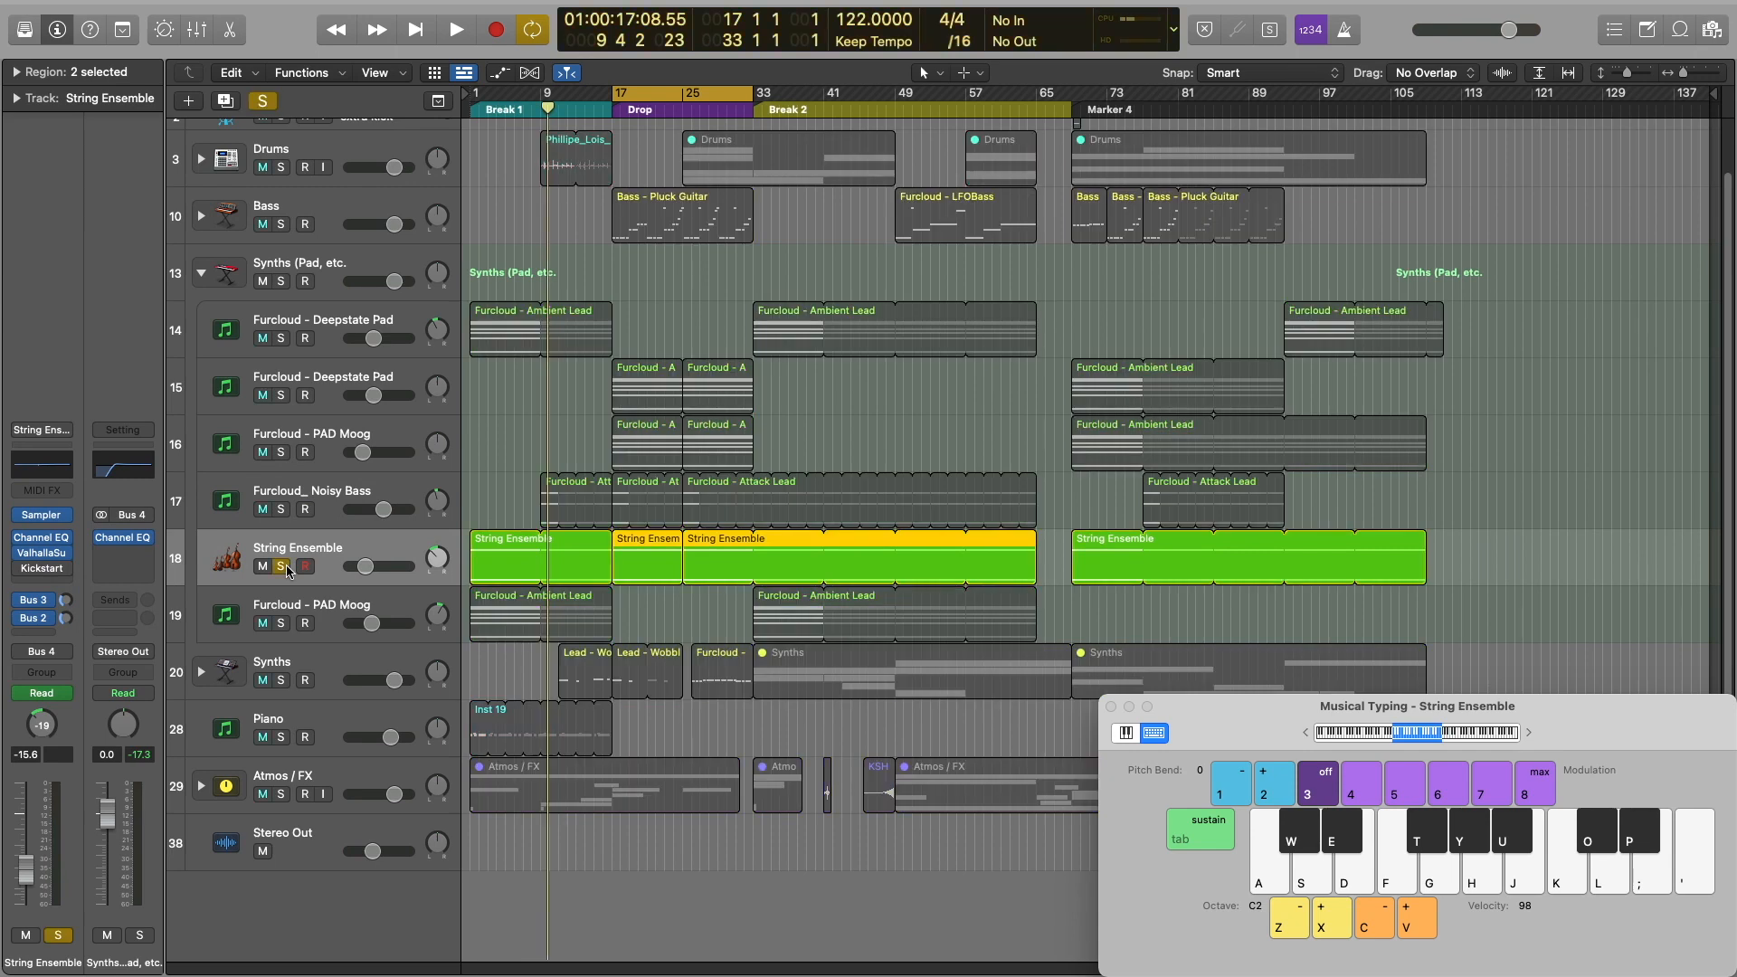
{"action": "key", "text": "space"}
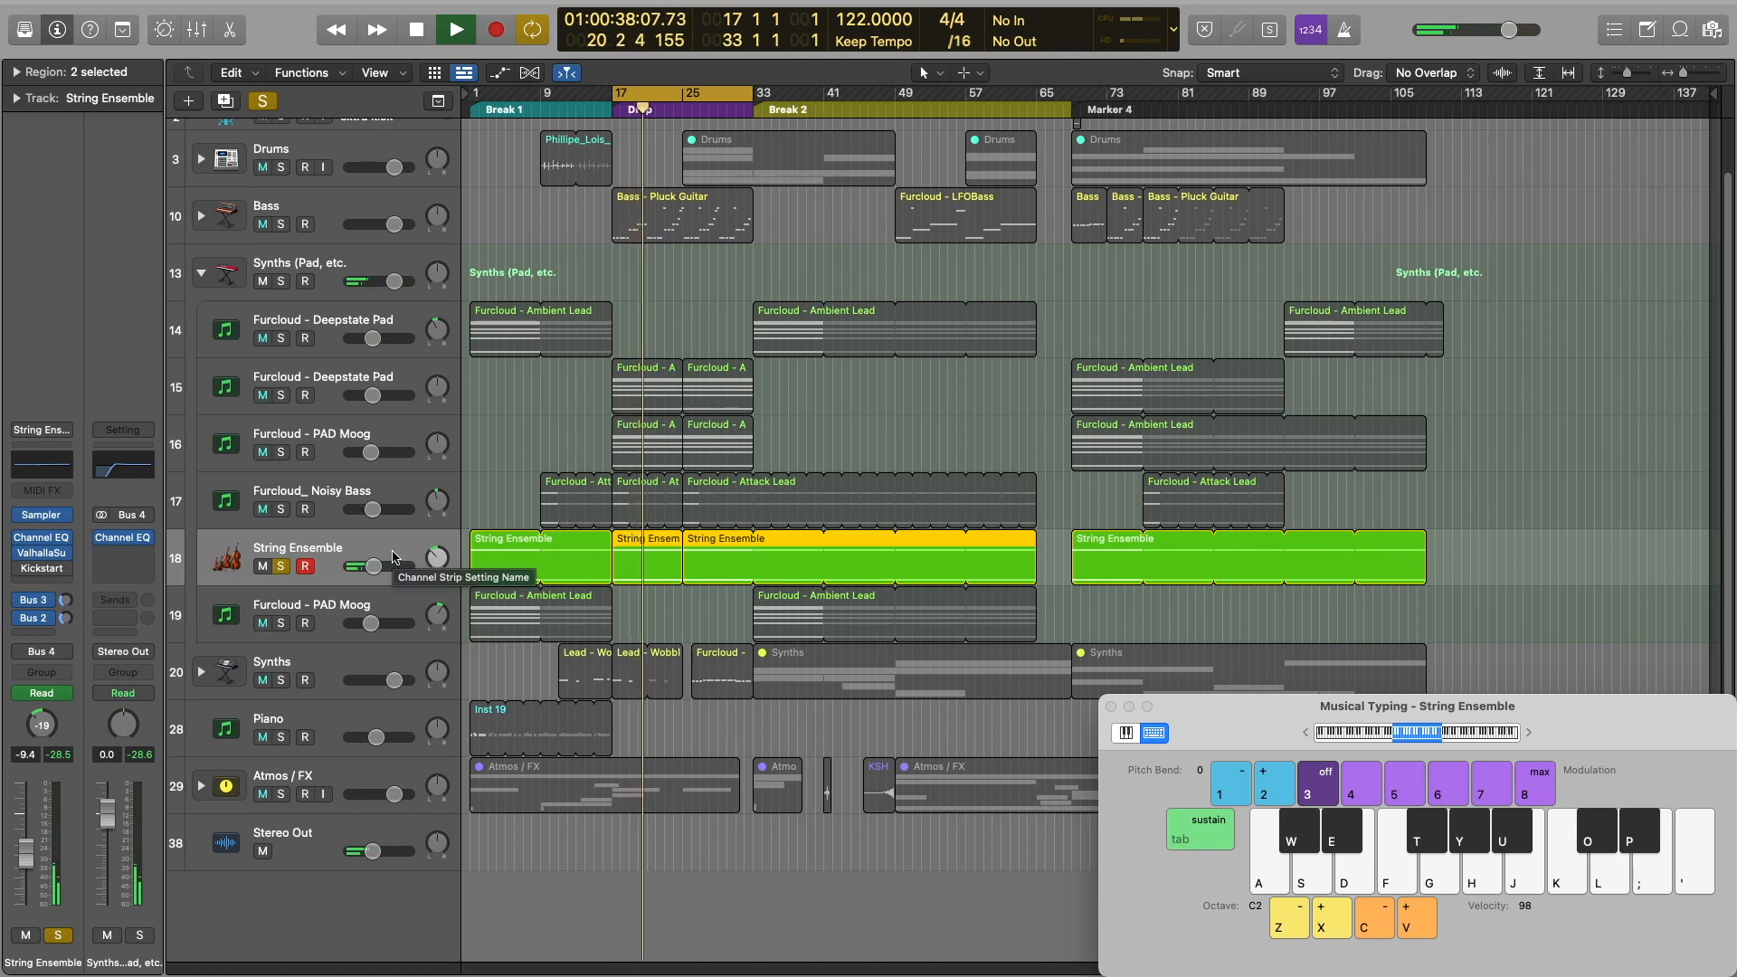
Stop playback, look up the String Ensemble patch in the Library, and hide the Library
{"action": "key", "text": "space"}
{"action": "key", "text": "y"}
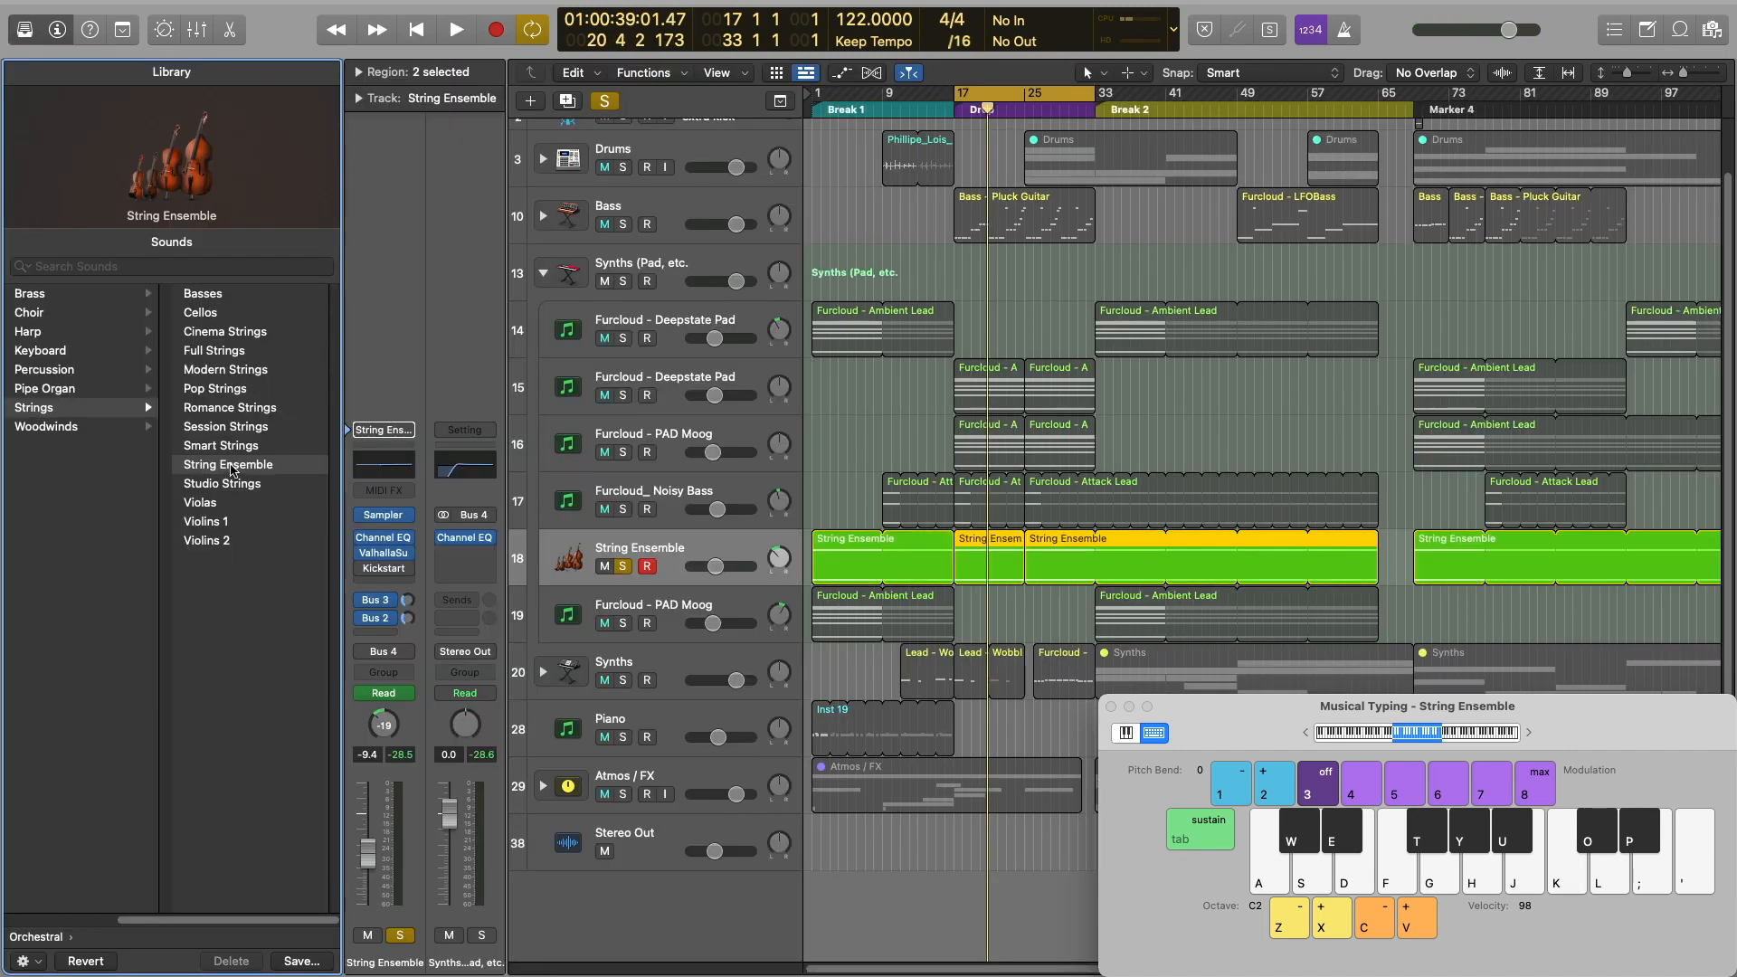
{"action": "left_click", "coordinate": [15, 36]}
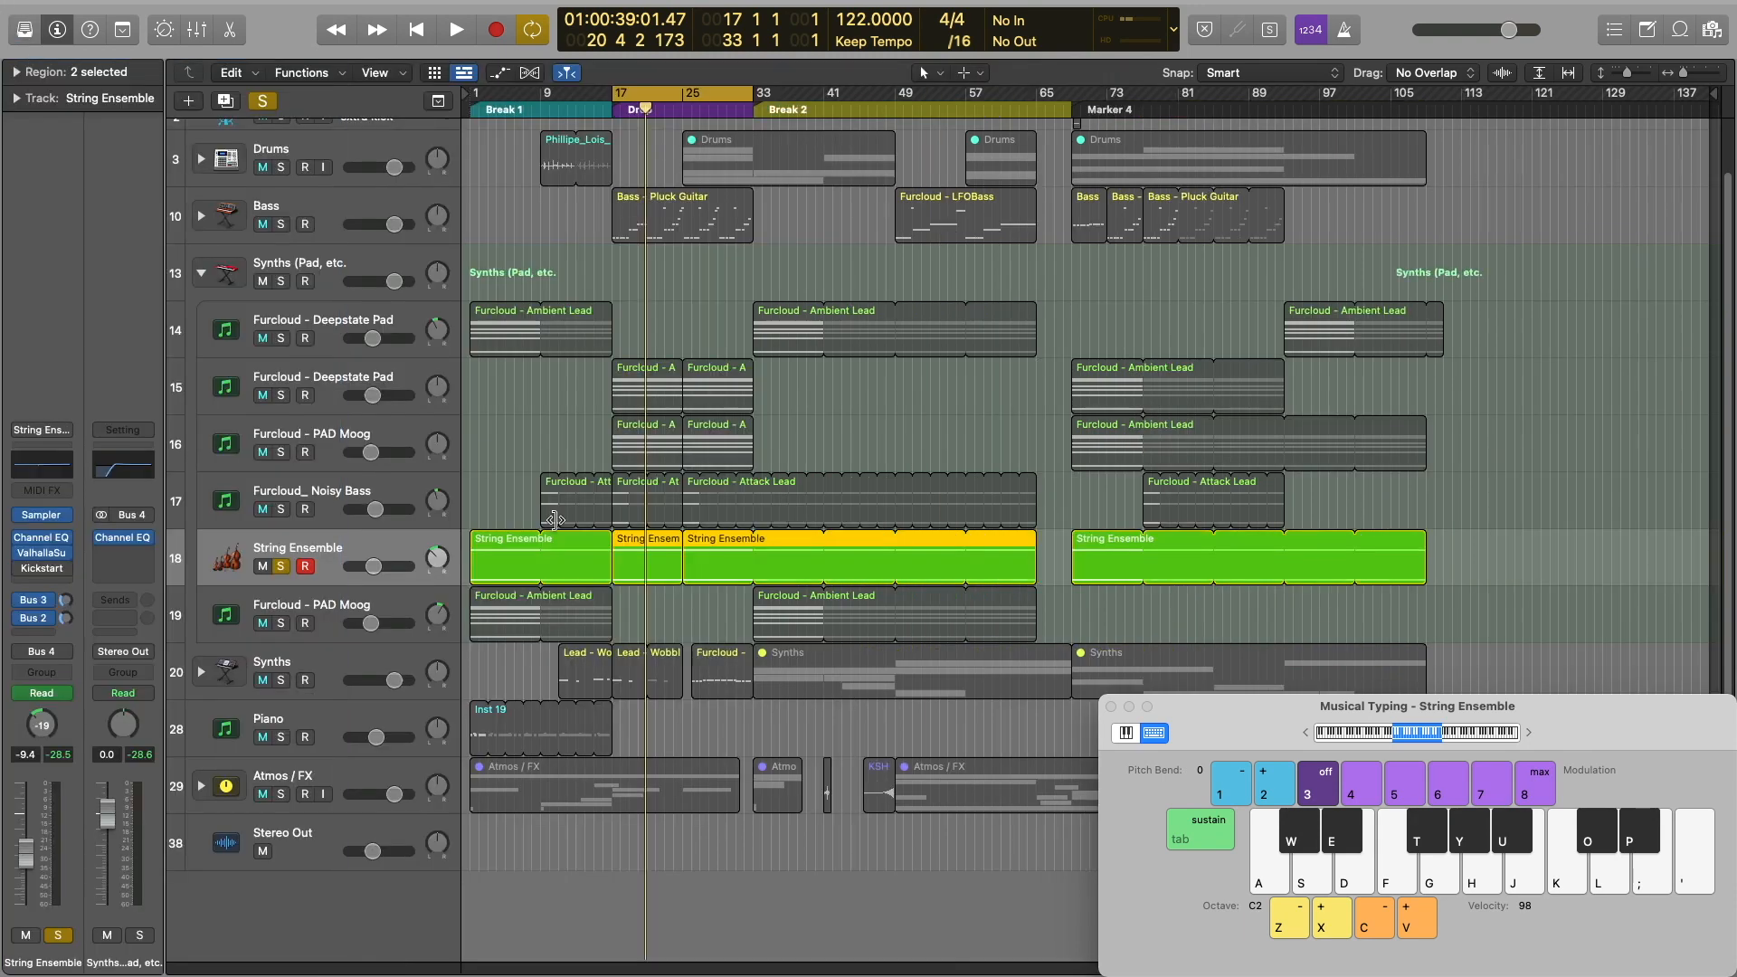
Open the String Ensemble's bar 1 region in the Piano Roll, audition its two long notes and close the Piano Roll
{"action": "double_click", "coordinate": [505, 558]}
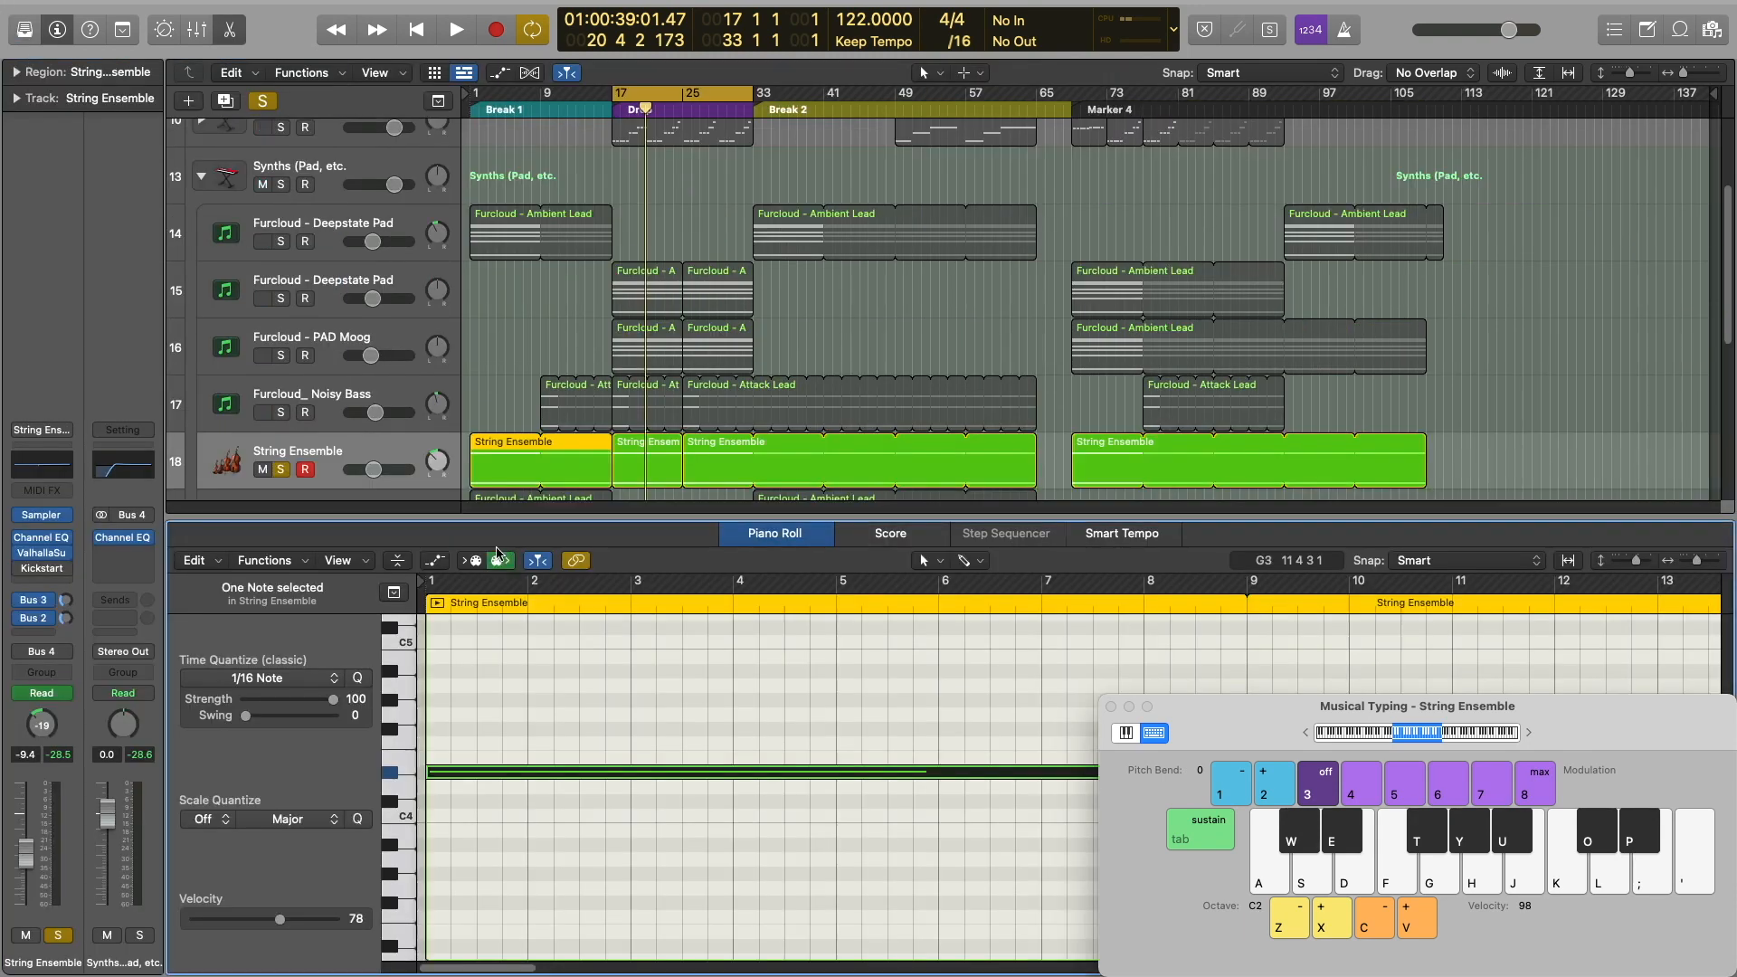
{"action": "key", "text": "Return"}
{"action": "scroll", "coordinate": [507, 832], "scroll_direction": "up", "scroll_amount": 5}
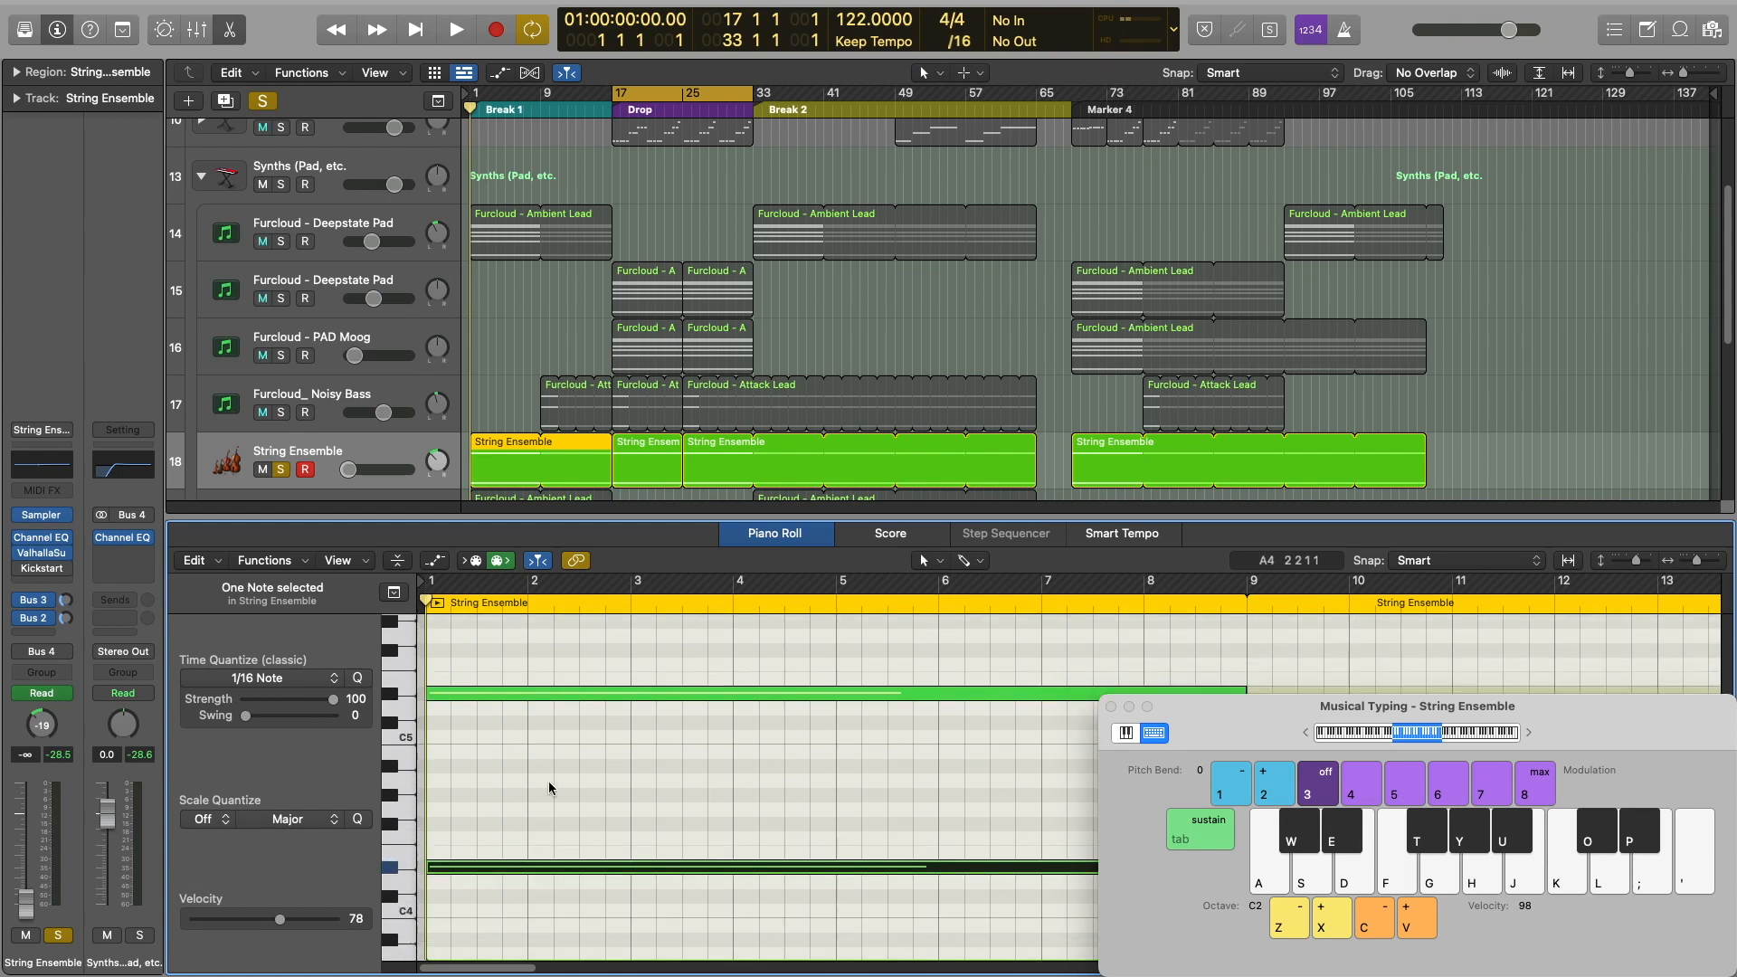
{"action": "left_click", "coordinate": [502, 866]}
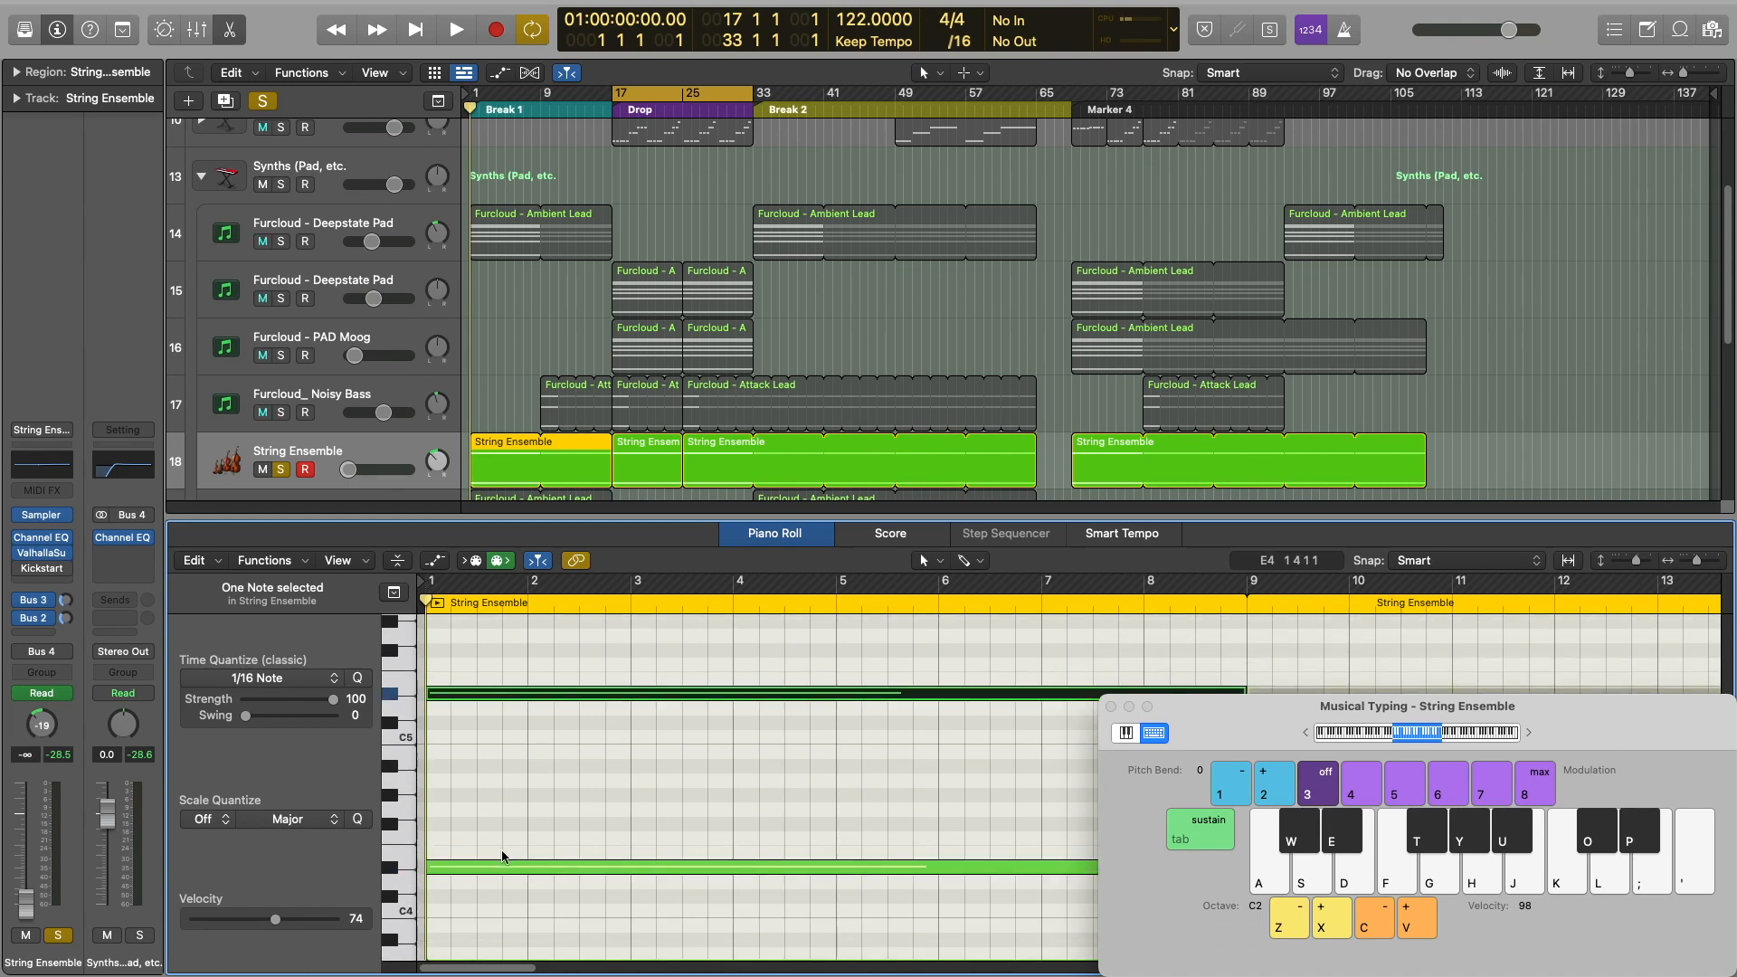
{"action": "key", "text": "Right"}
{"action": "key", "text": "Left"}
{"action": "left_click", "coordinate": [231, 31]}
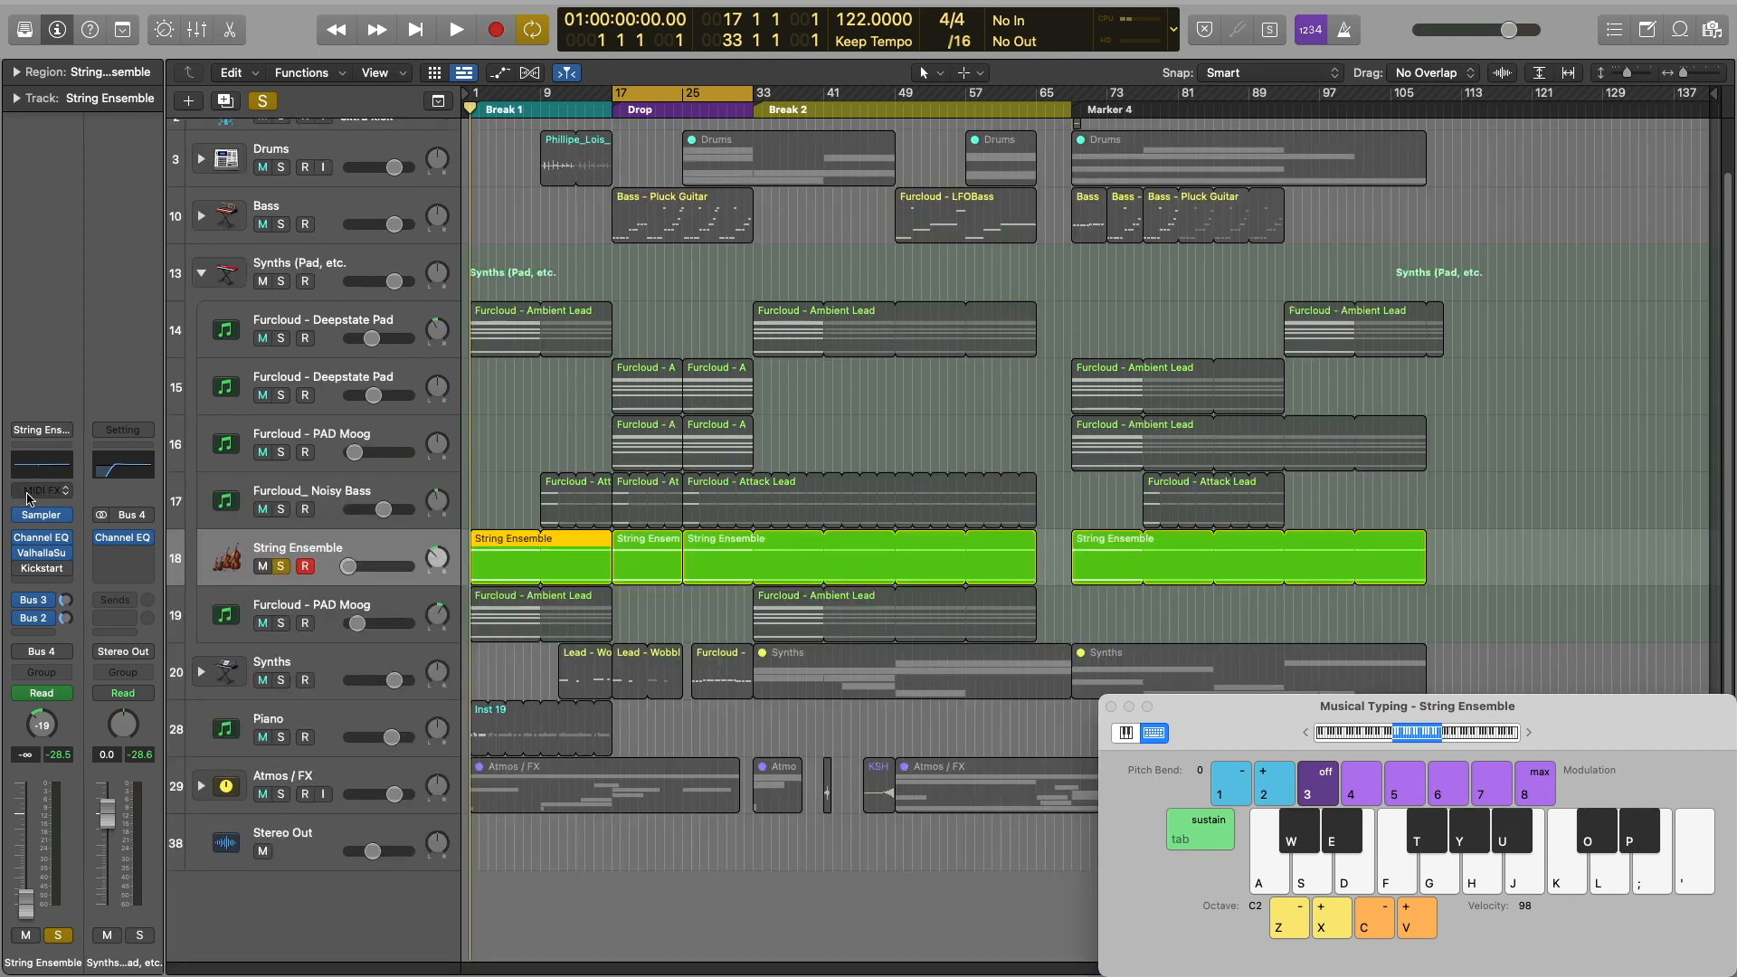
Examine the String Ensemble's ValhallaSupermassive settings, close the plug-in and clear the track's solo
{"action": "left_click", "coordinate": [38, 553]}
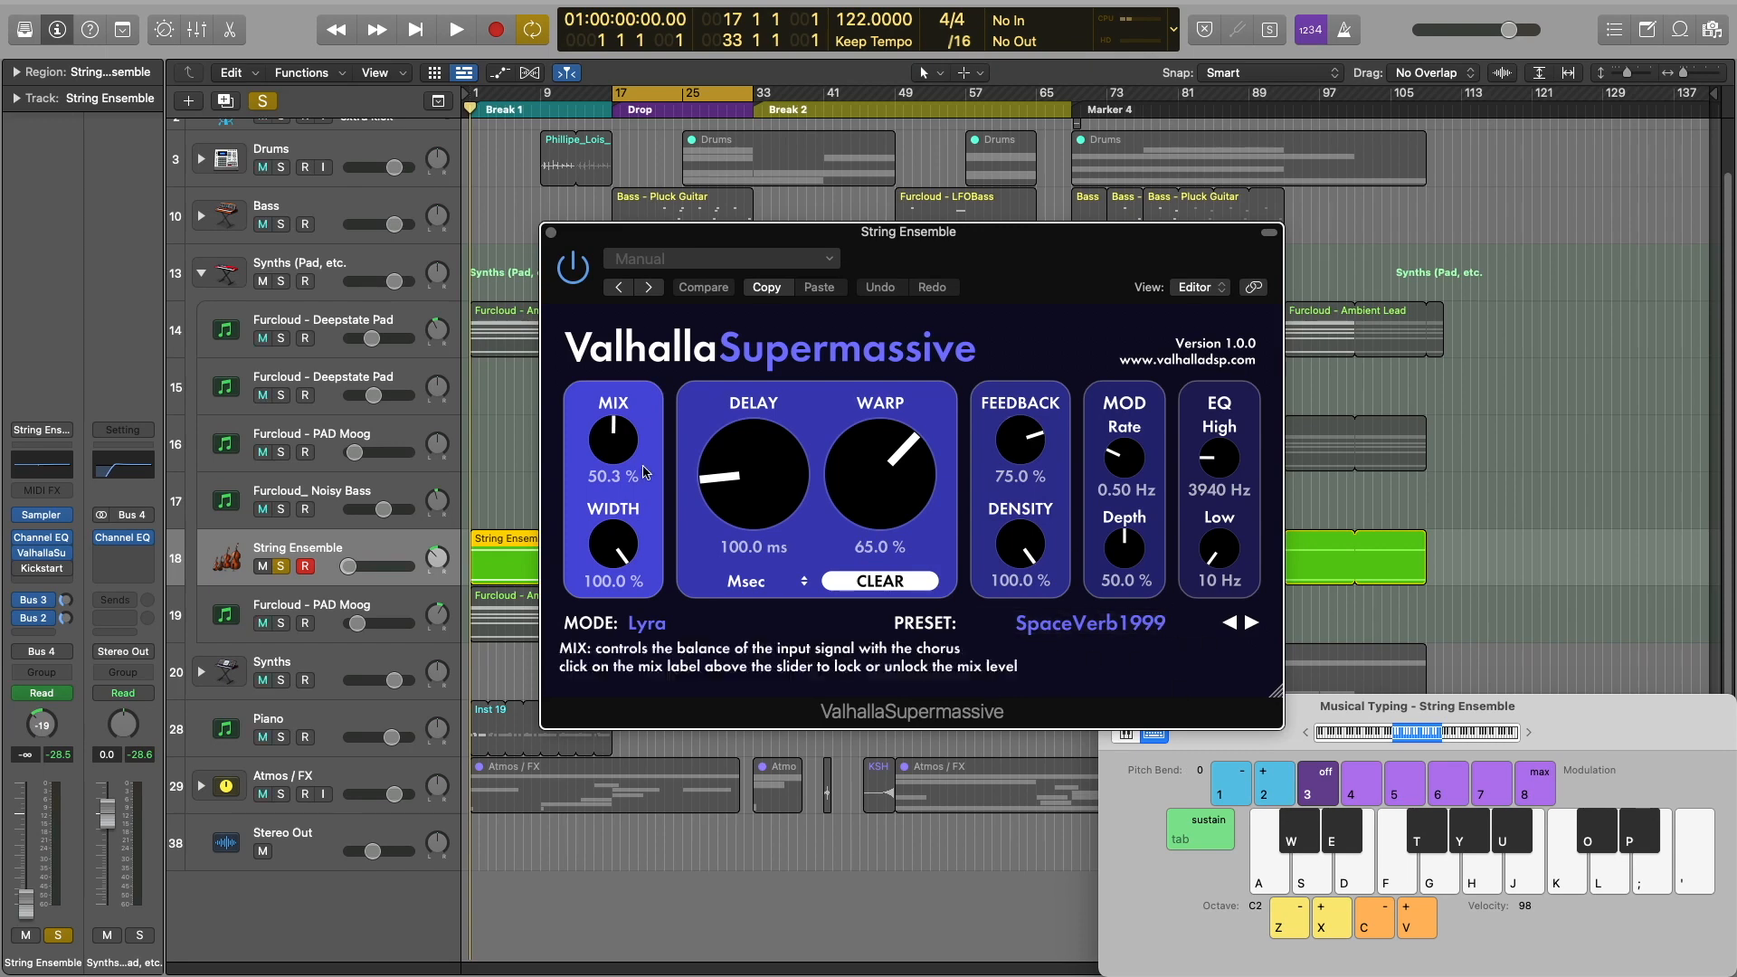
{"action": "left_click", "coordinate": [551, 233]}
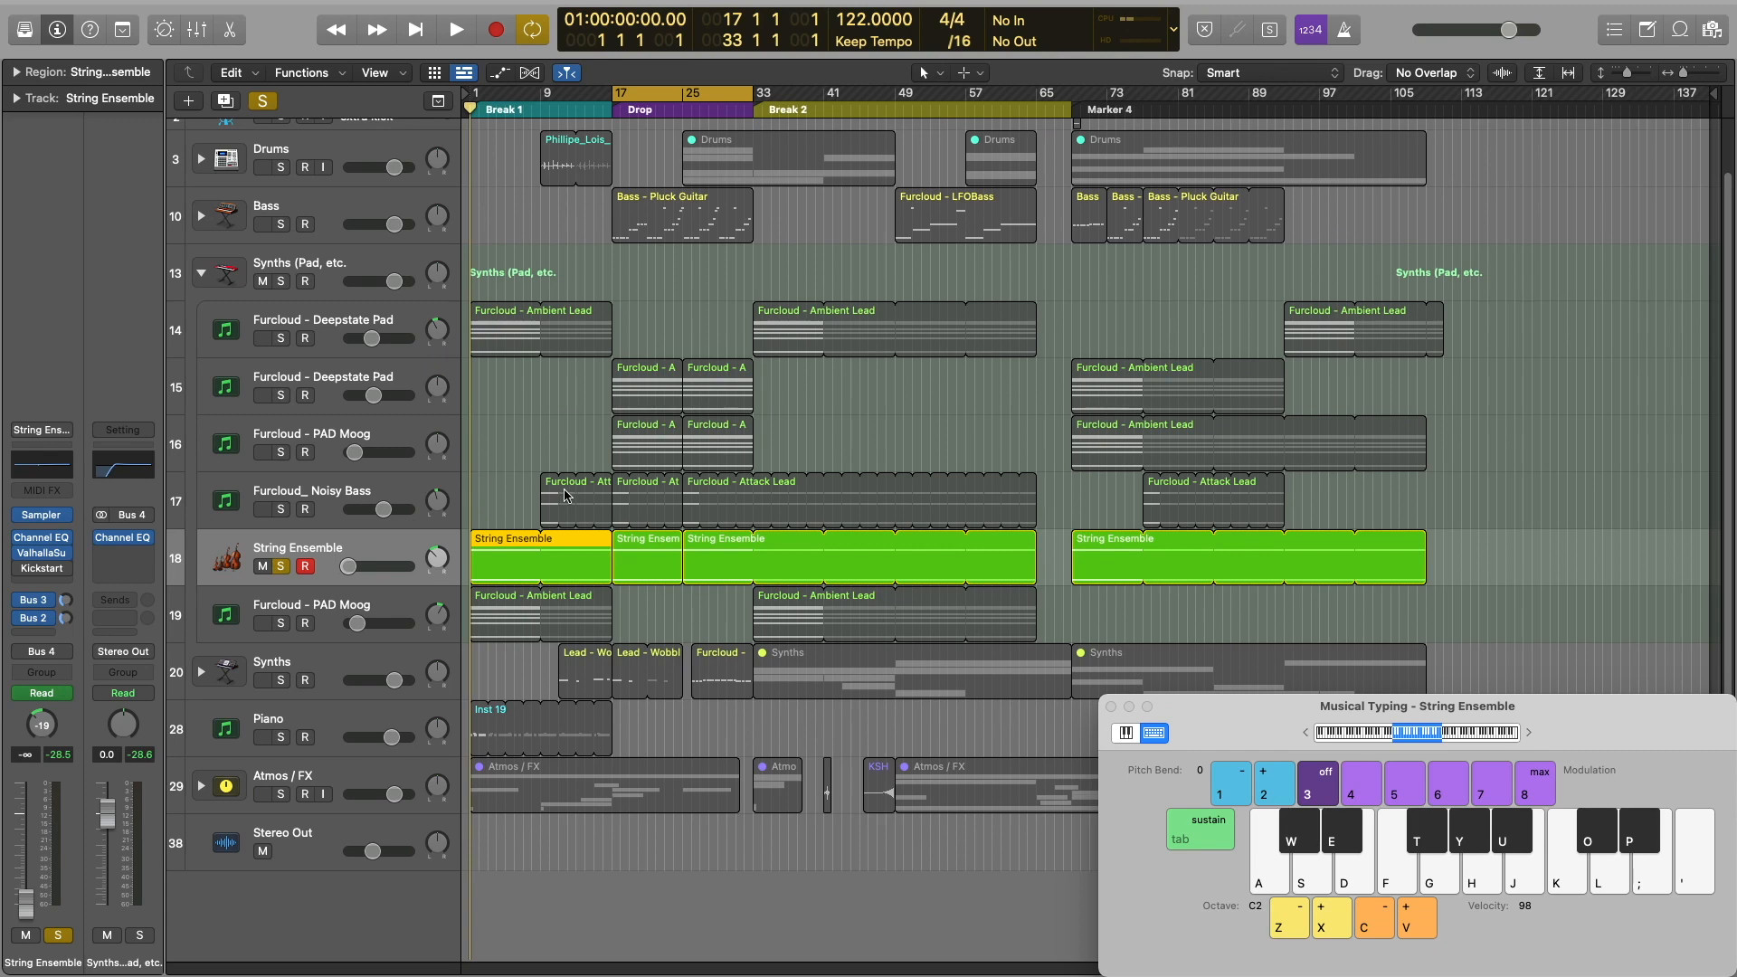
{"action": "left_click", "coordinate": [258, 104]}
Solo the Furcloud - PAD Moog track below the String Ensemble and play it from bar 1 with cycling off
{"action": "left_click", "coordinate": [335, 613]}
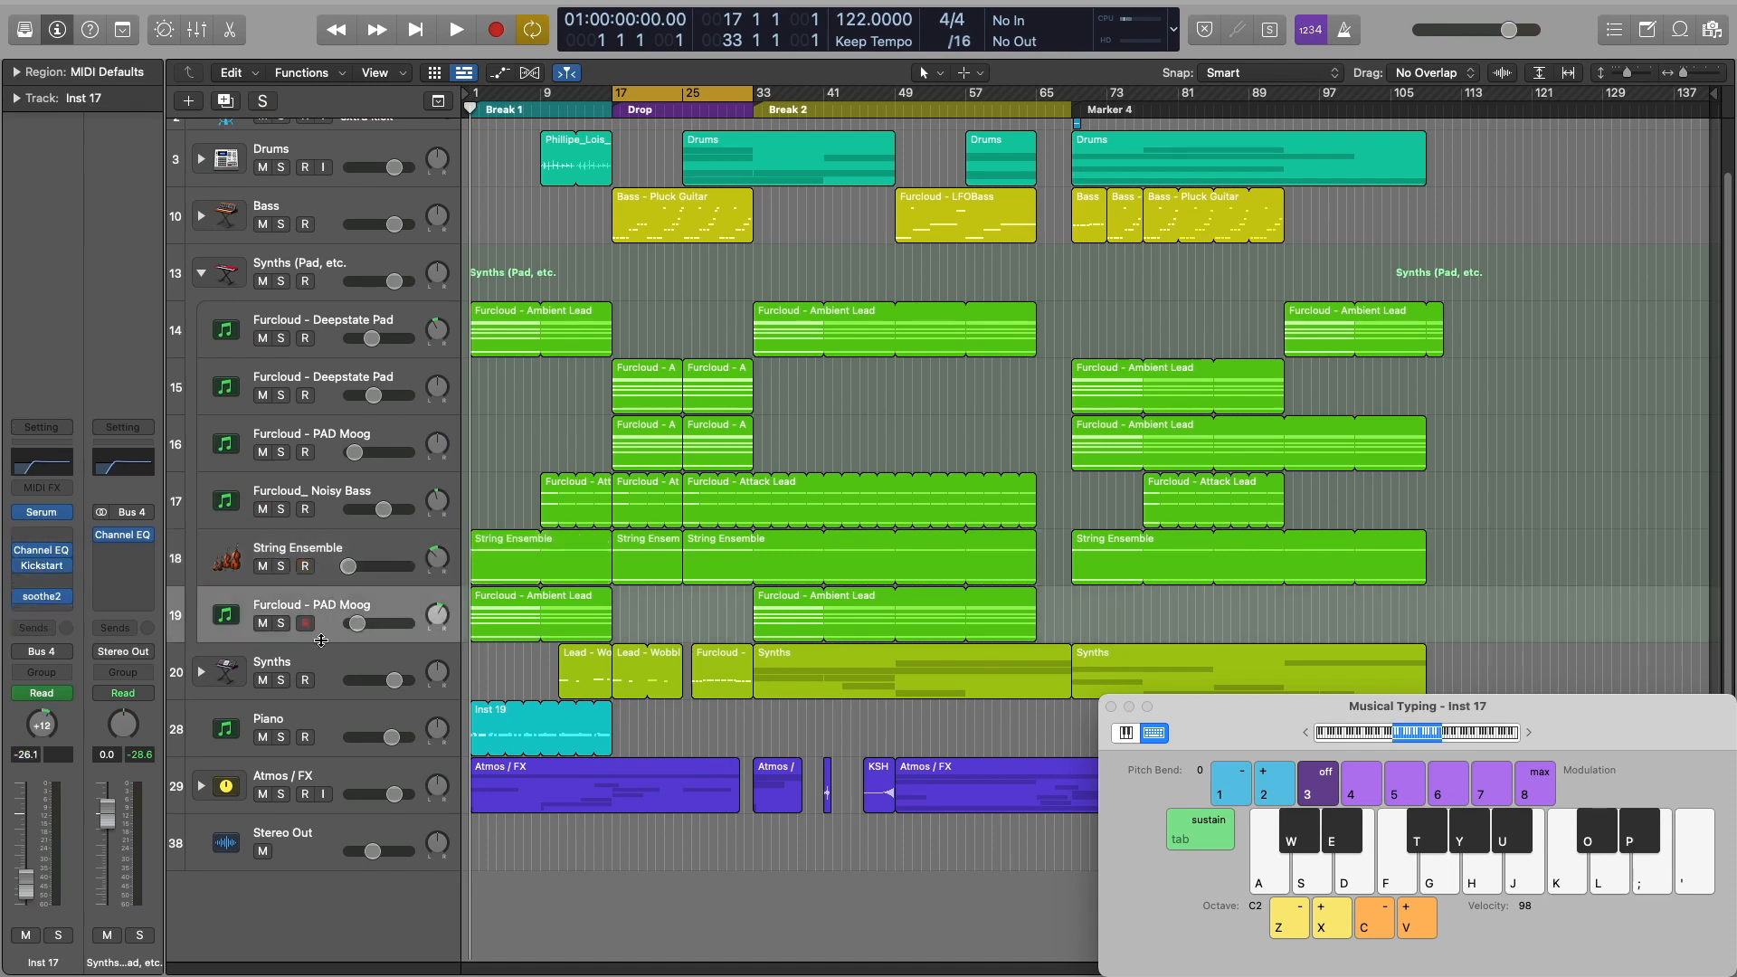
{"action": "left_click", "coordinate": [282, 623]}
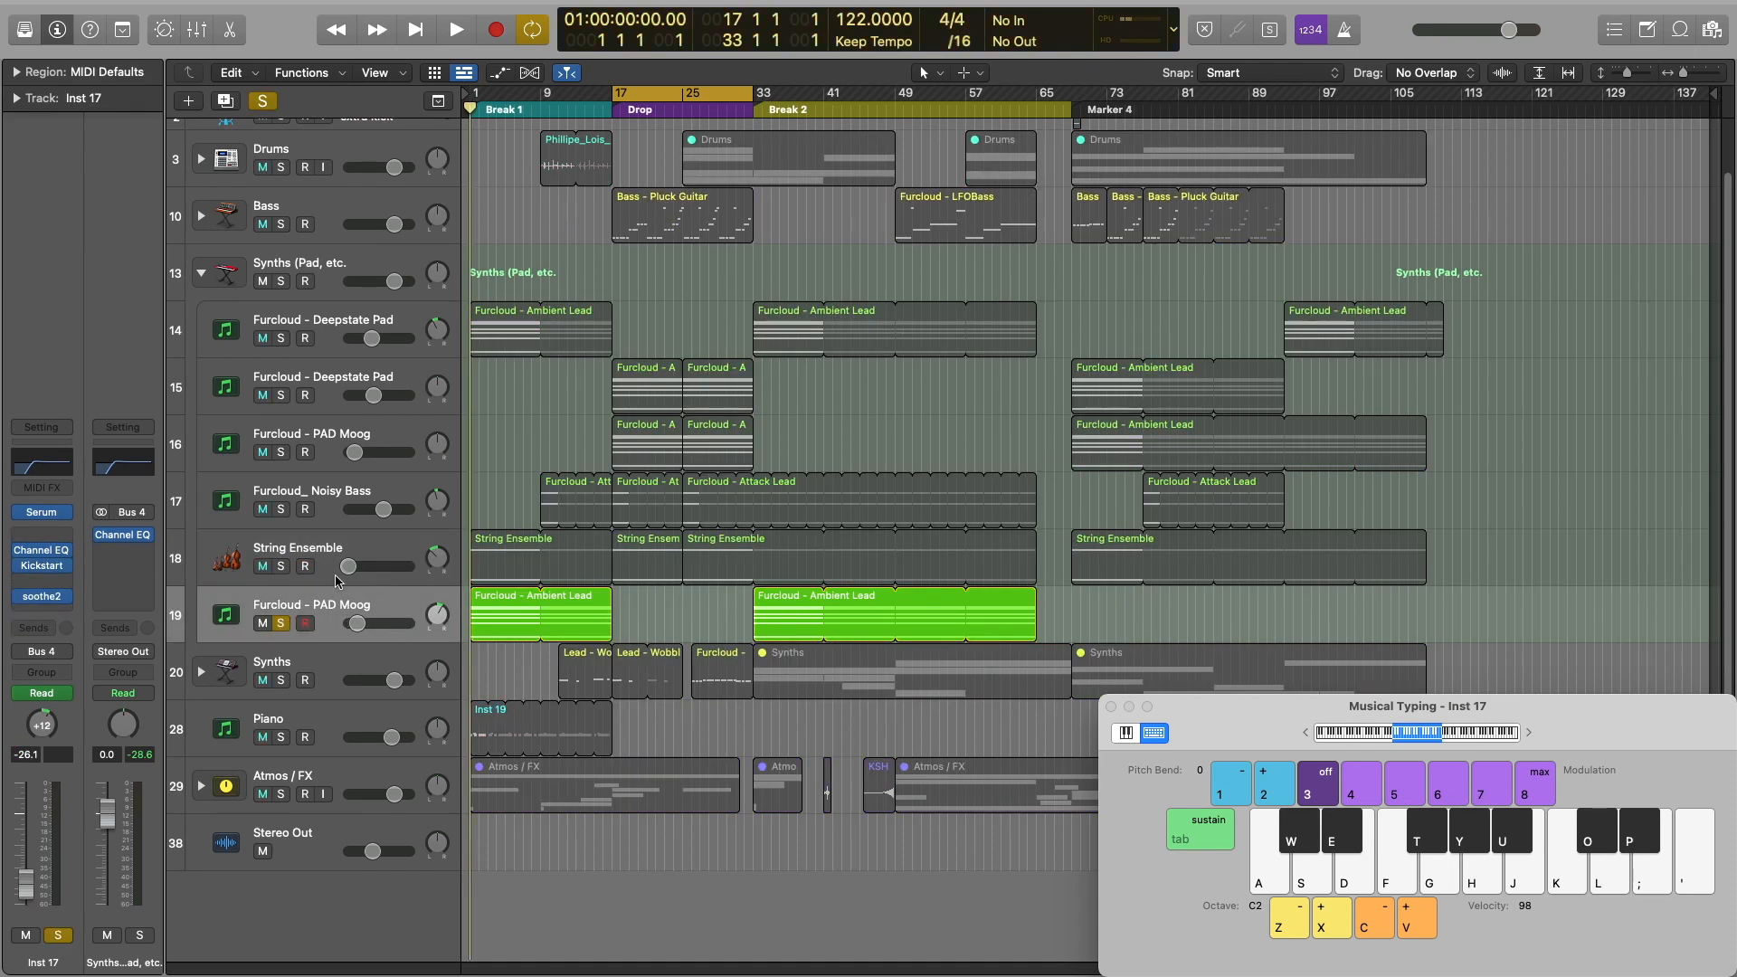
{"action": "key", "text": "space"}
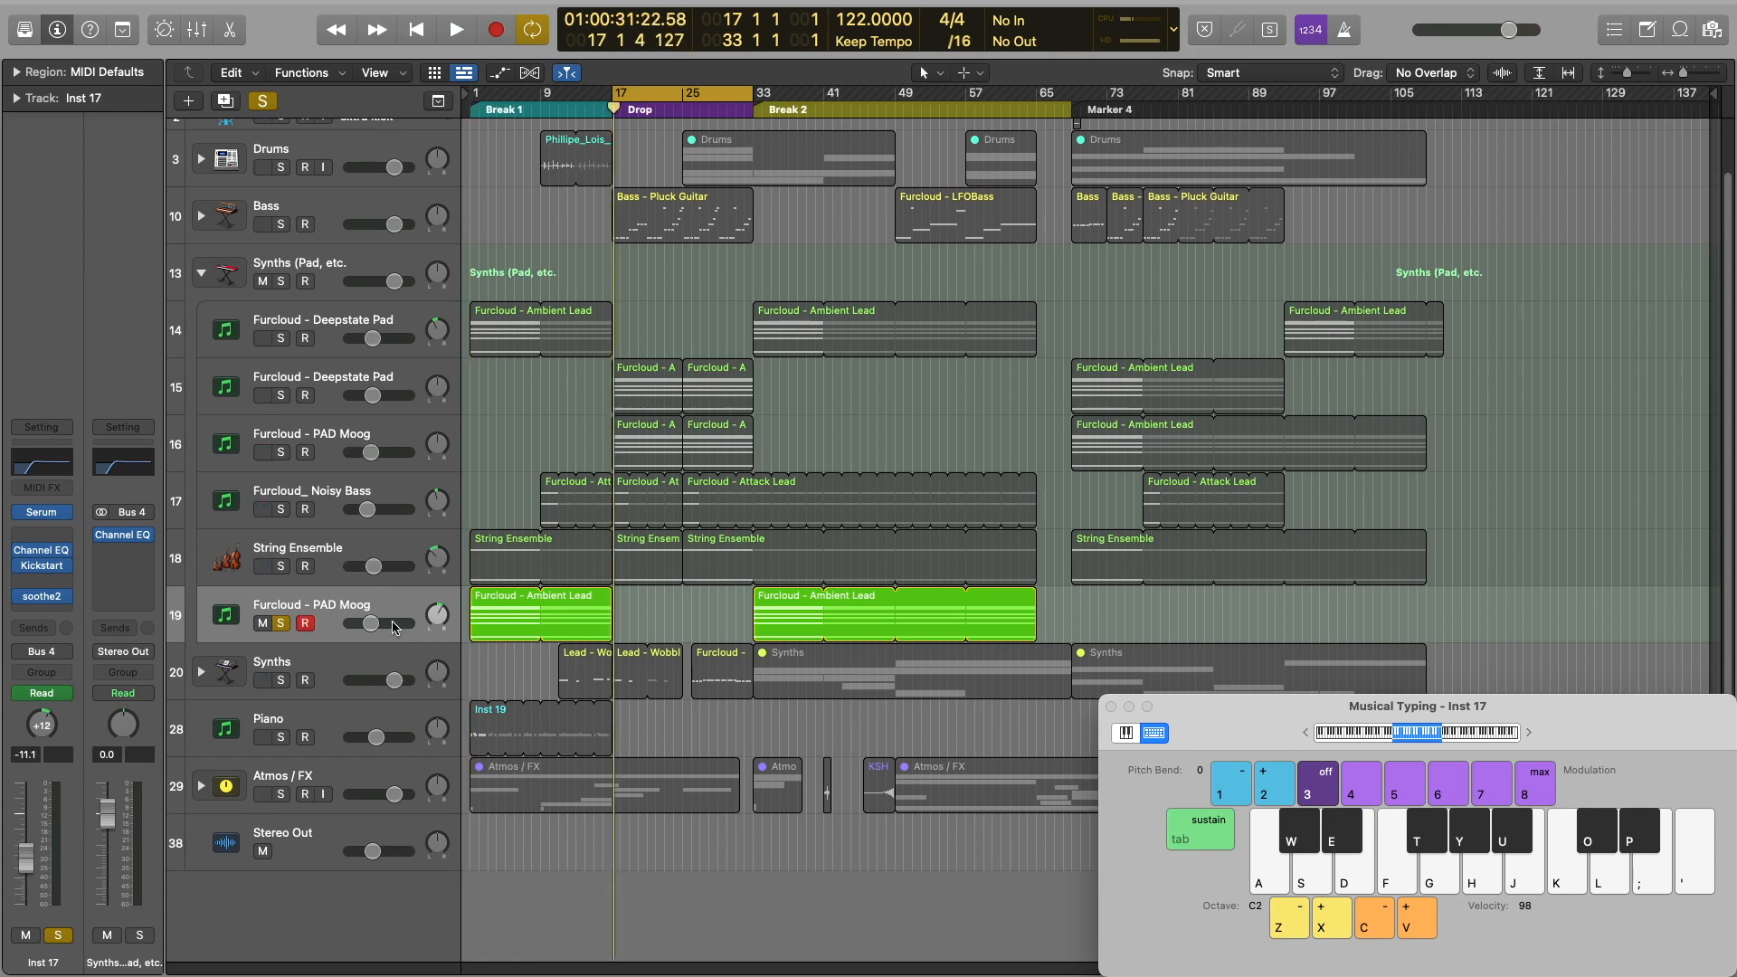
{"action": "key", "text": "space"}
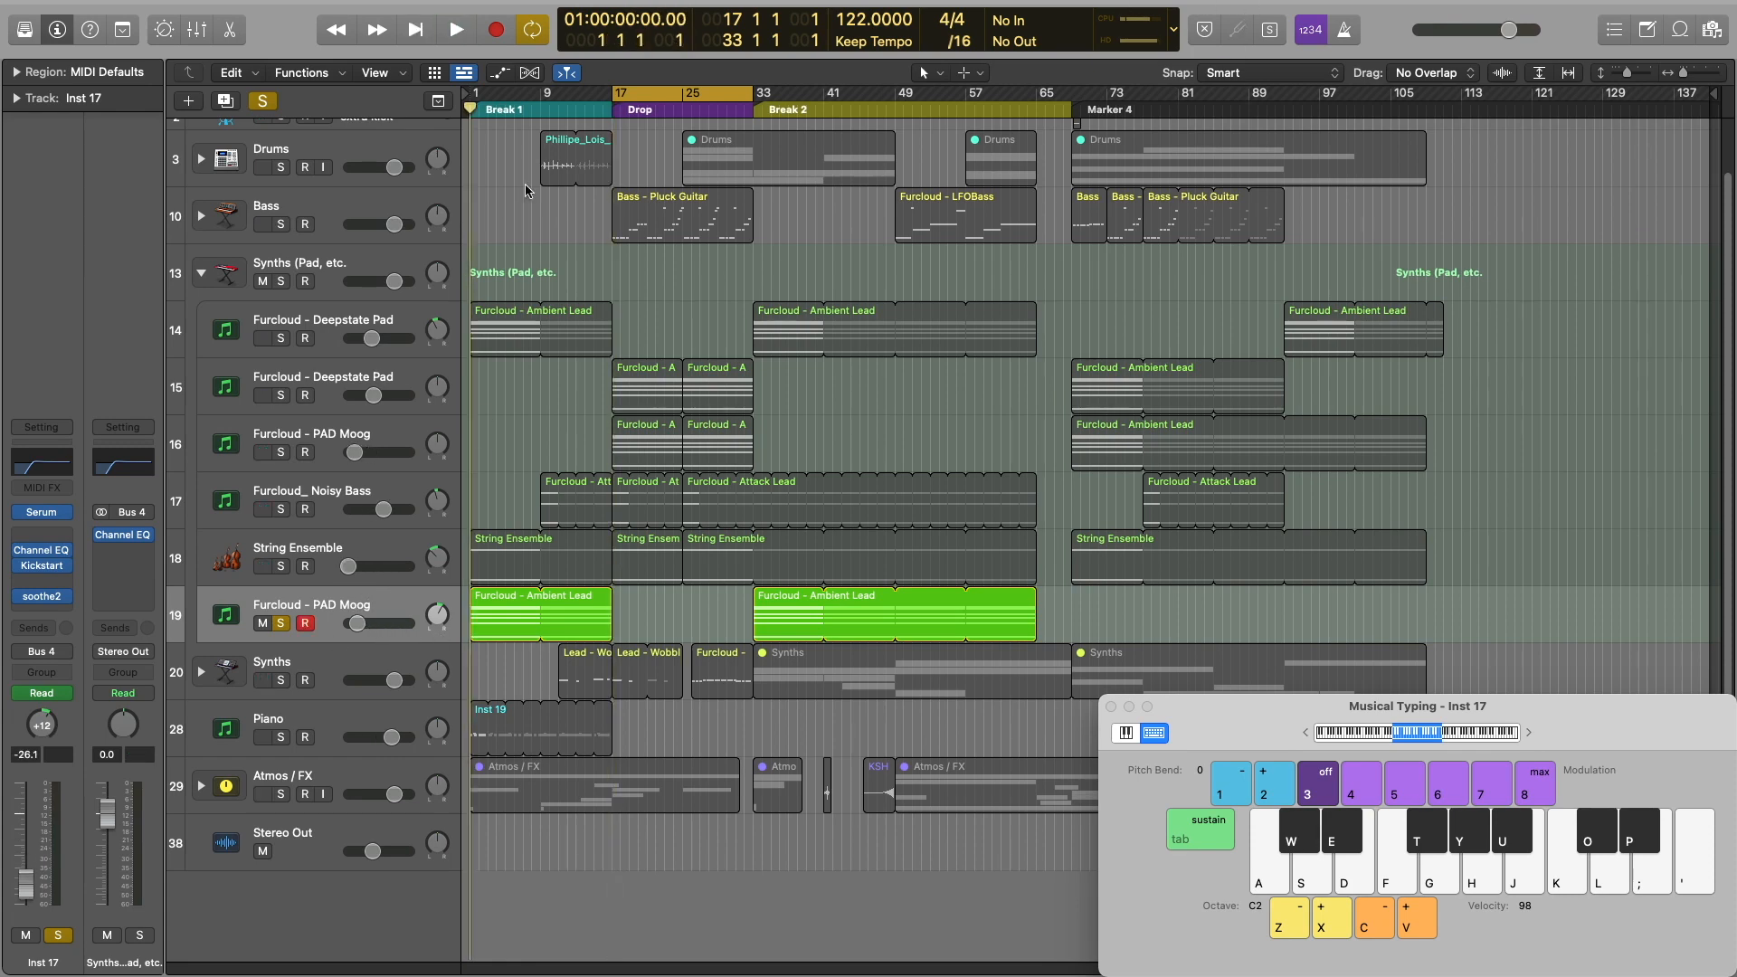
{"action": "left_click", "coordinate": [707, 97]}
{"action": "key", "text": "space"}
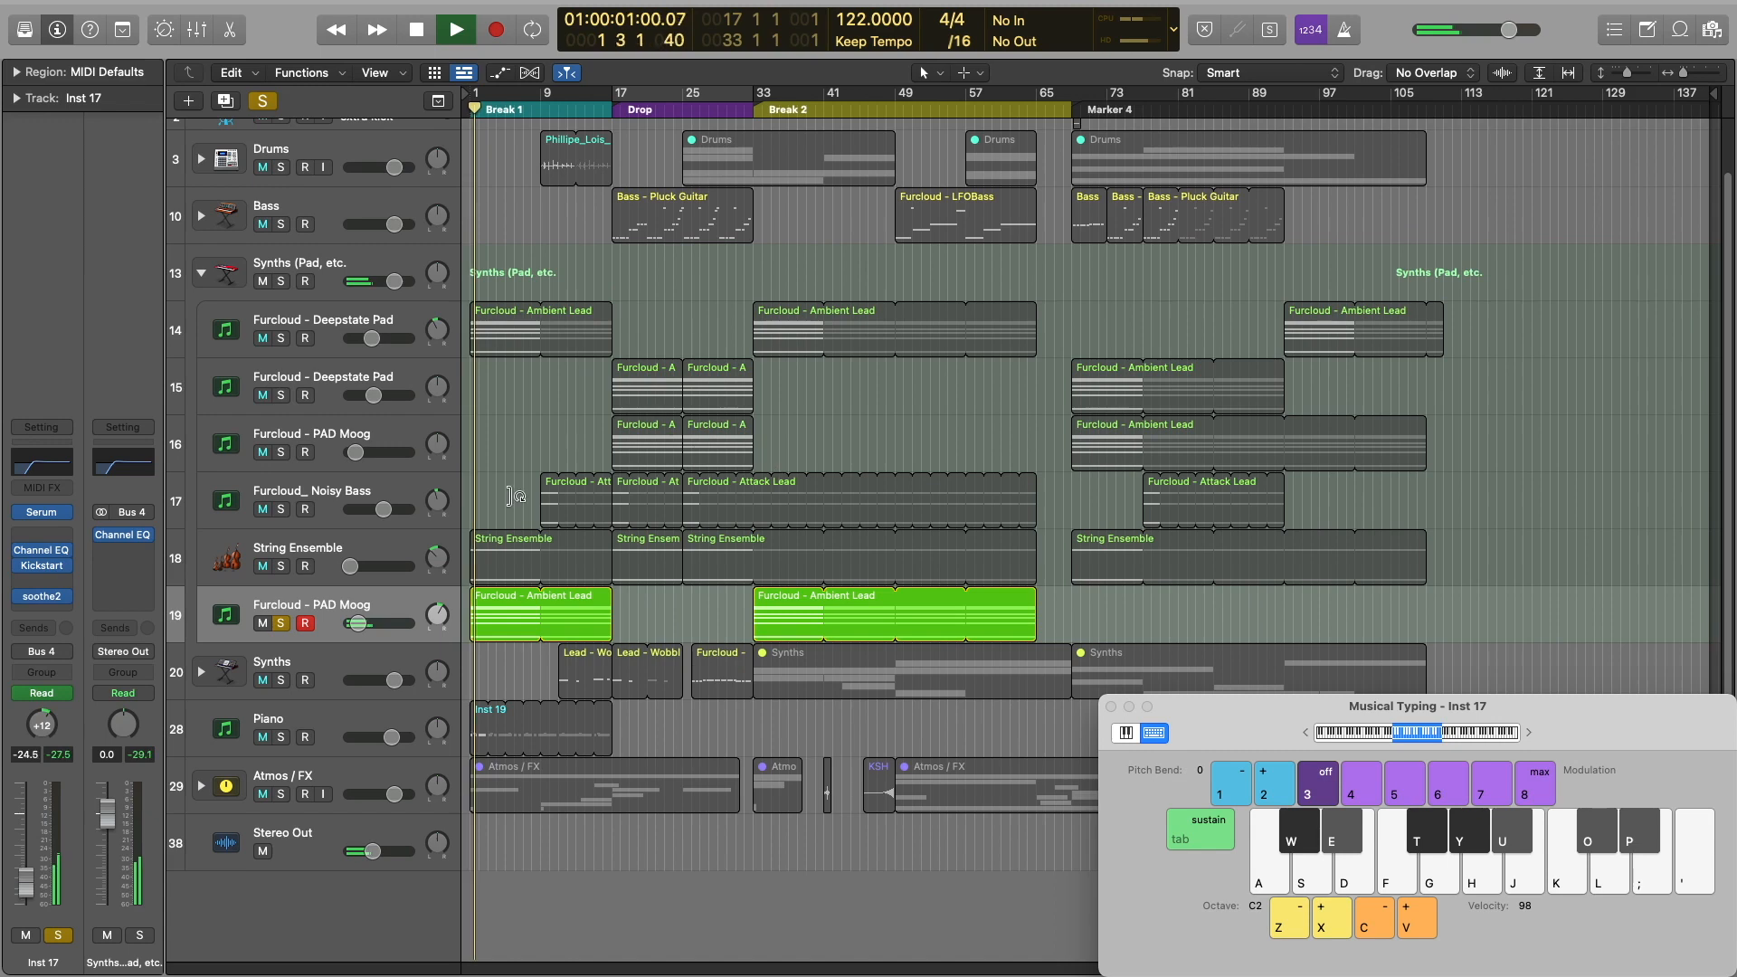
{"action": "scroll", "coordinate": [434, 525], "scroll_direction": "up", "scroll_amount": 2}
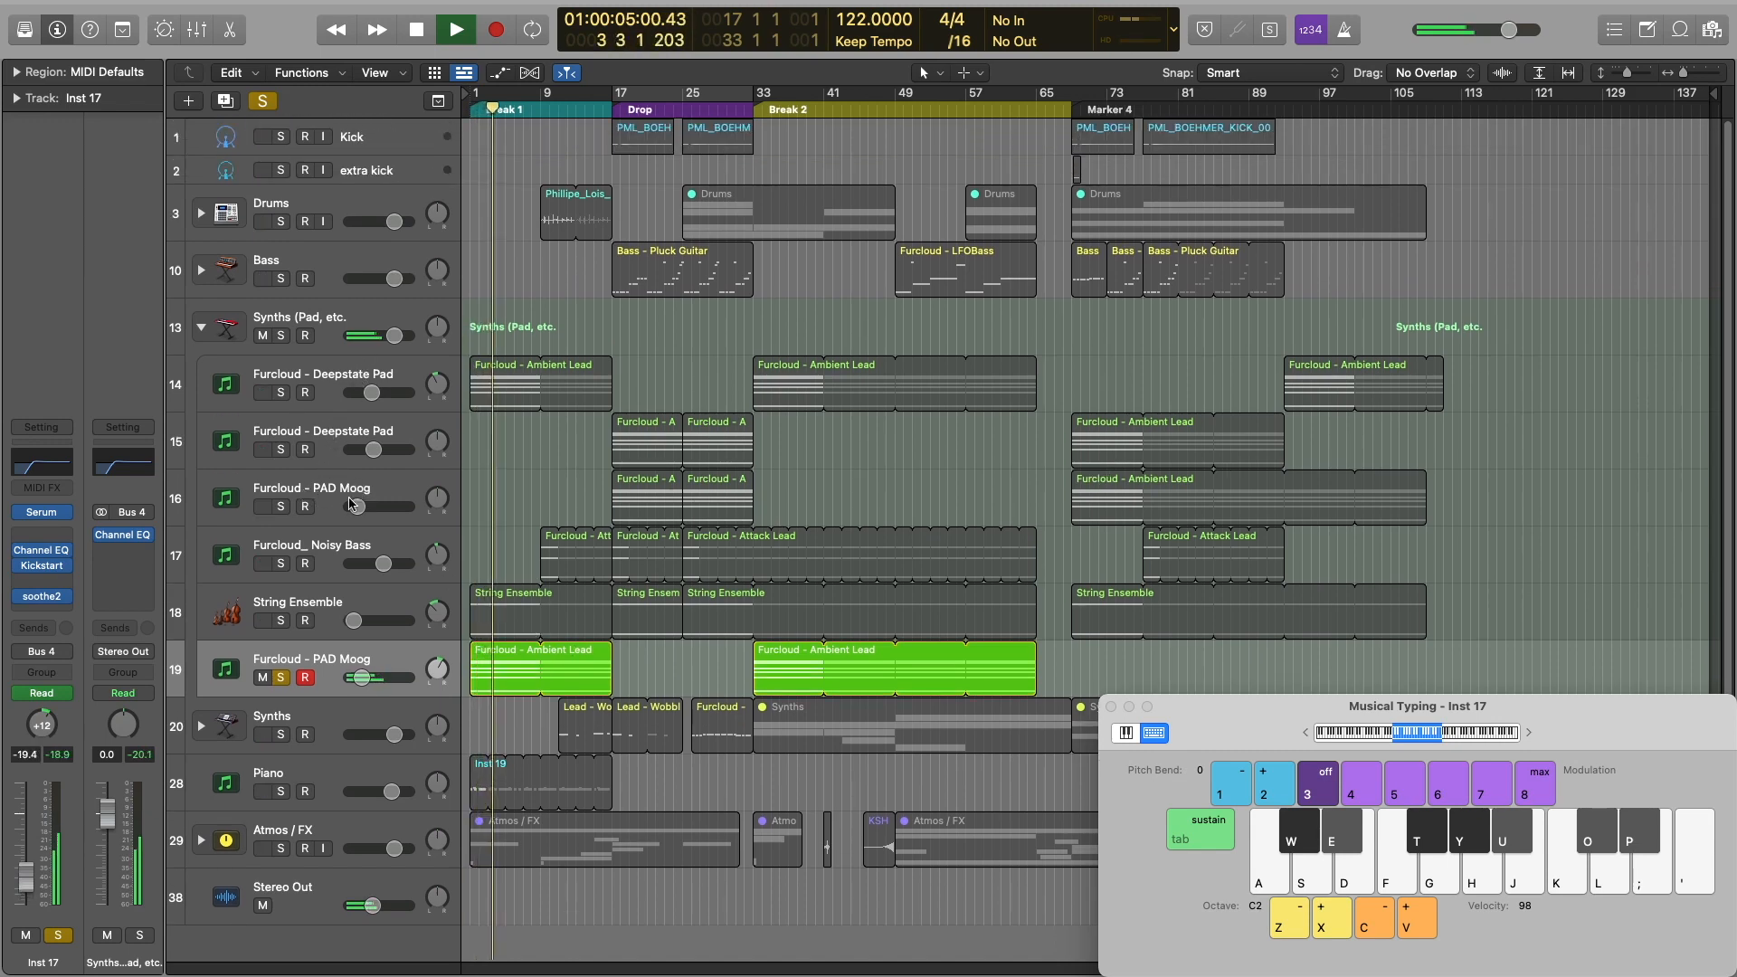
Examine the soloed PAD Moog's Channel EQ, Kickstart and soothe2 during playback, then stop and close the plug-ins
{"action": "left_click", "coordinate": [41, 550]}
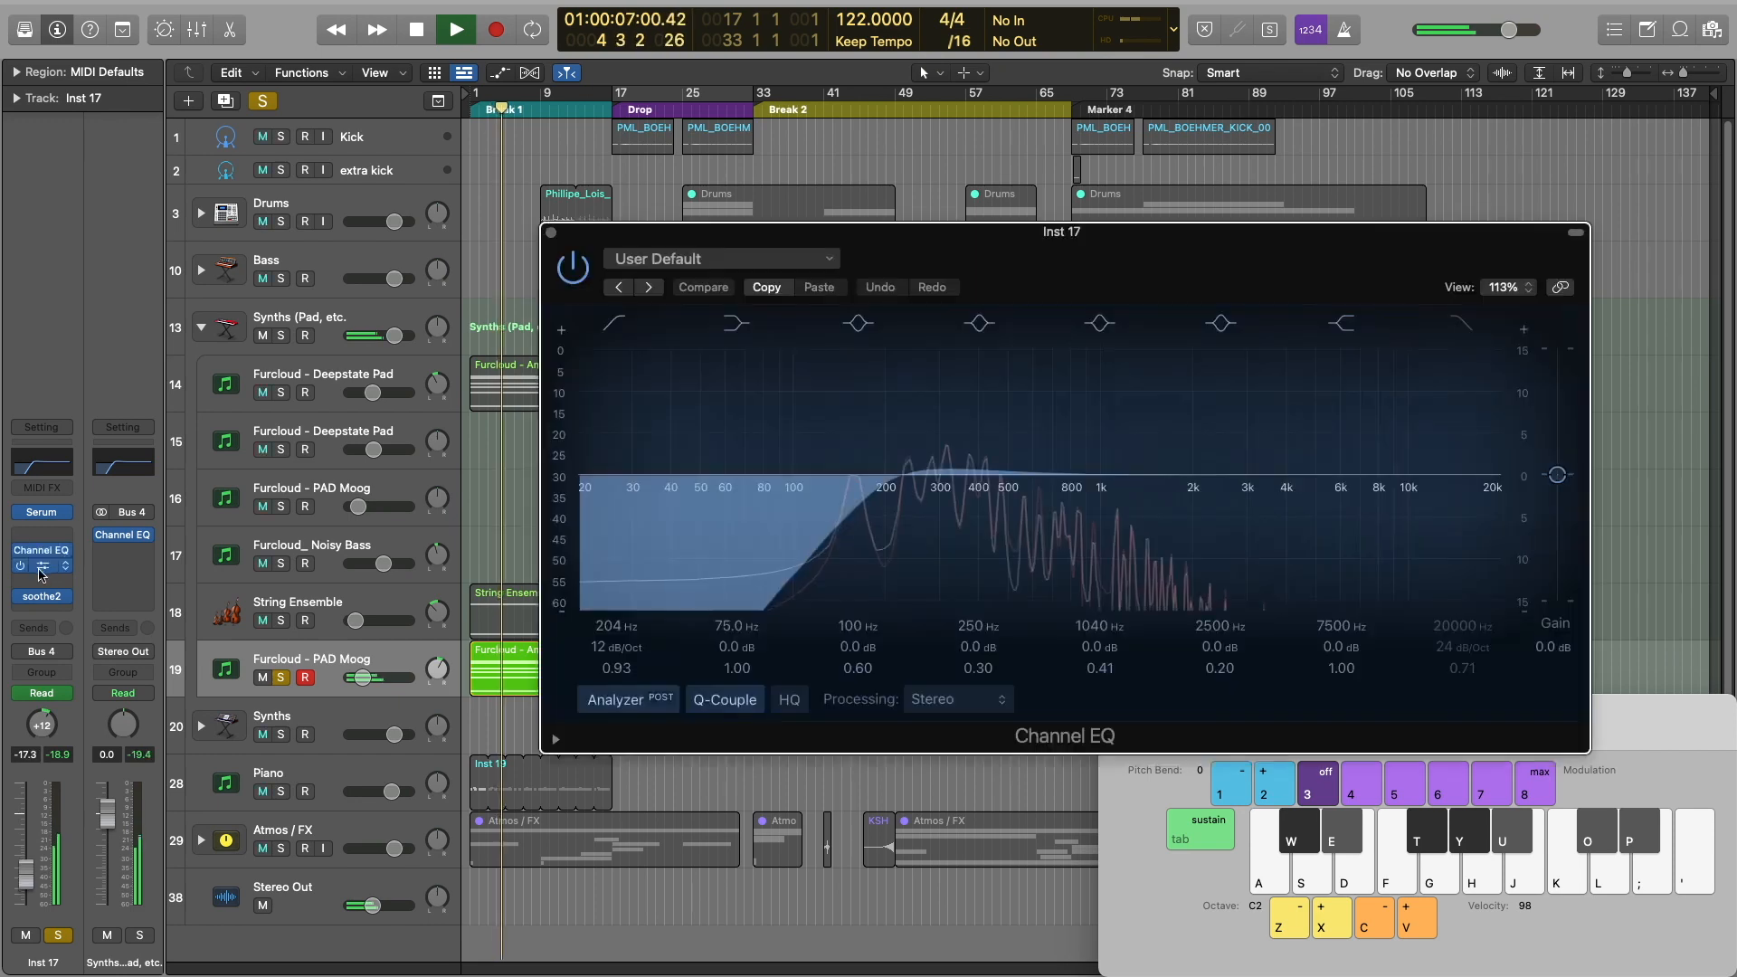
{"action": "left_click", "coordinate": [41, 567]}
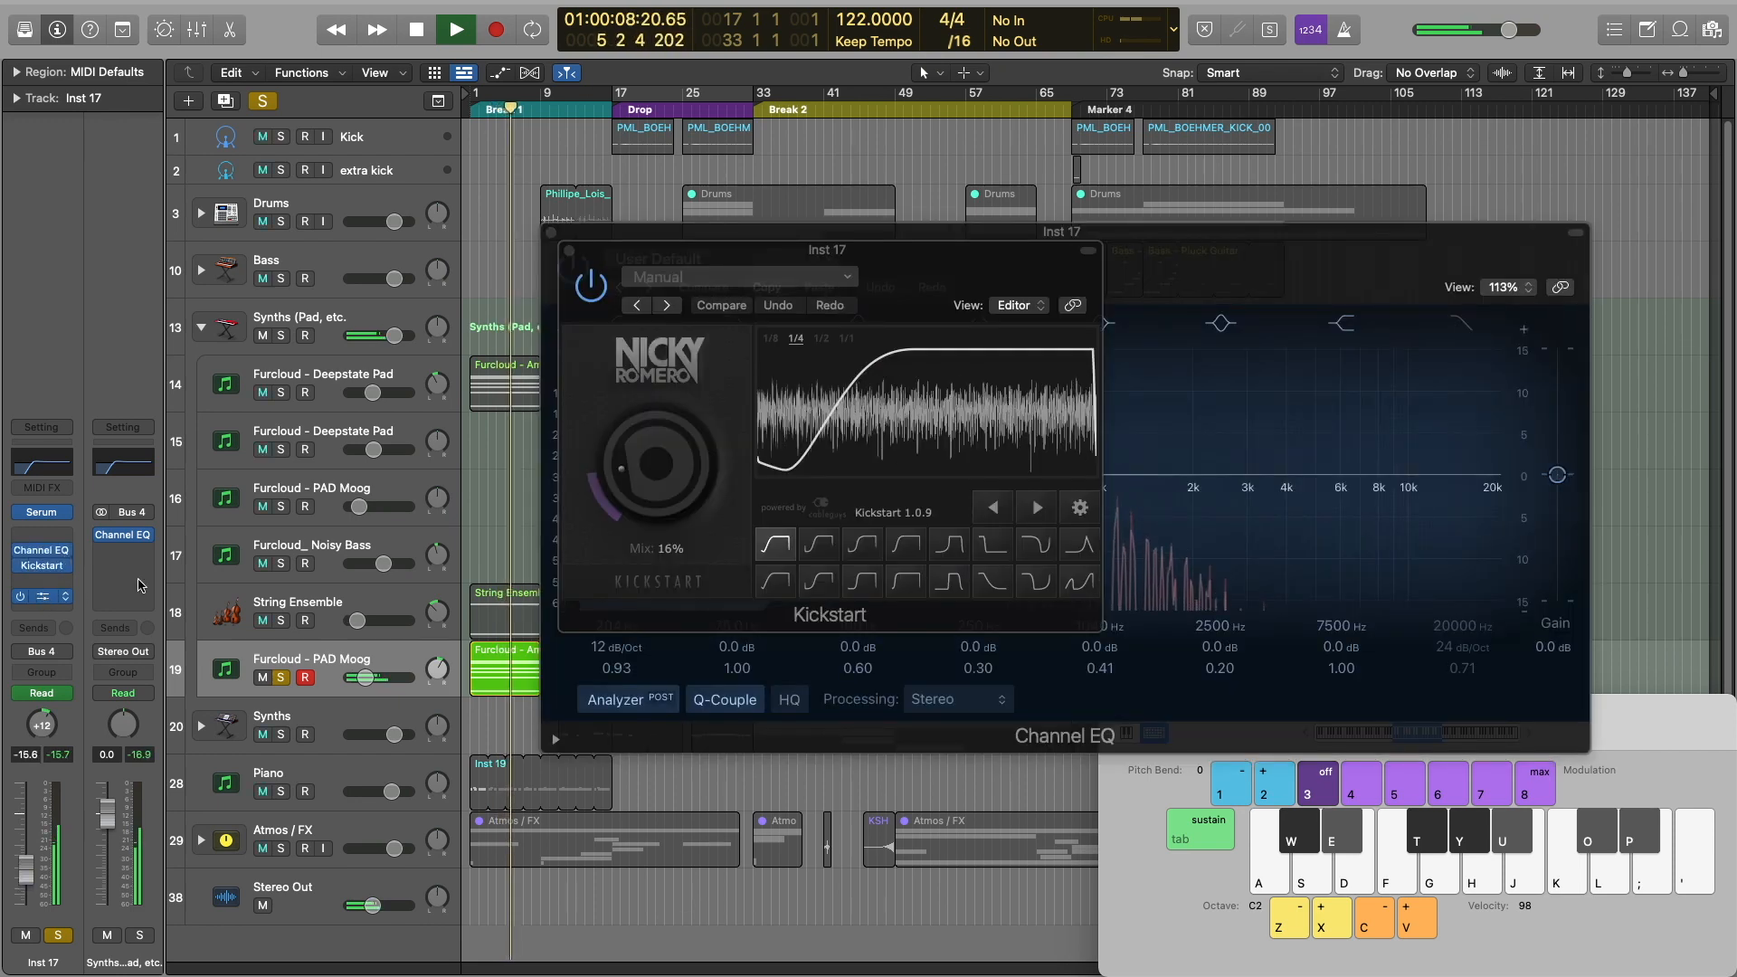
{"action": "left_click", "coordinate": [42, 597]}
{"action": "left_click", "coordinate": [587, 269]}
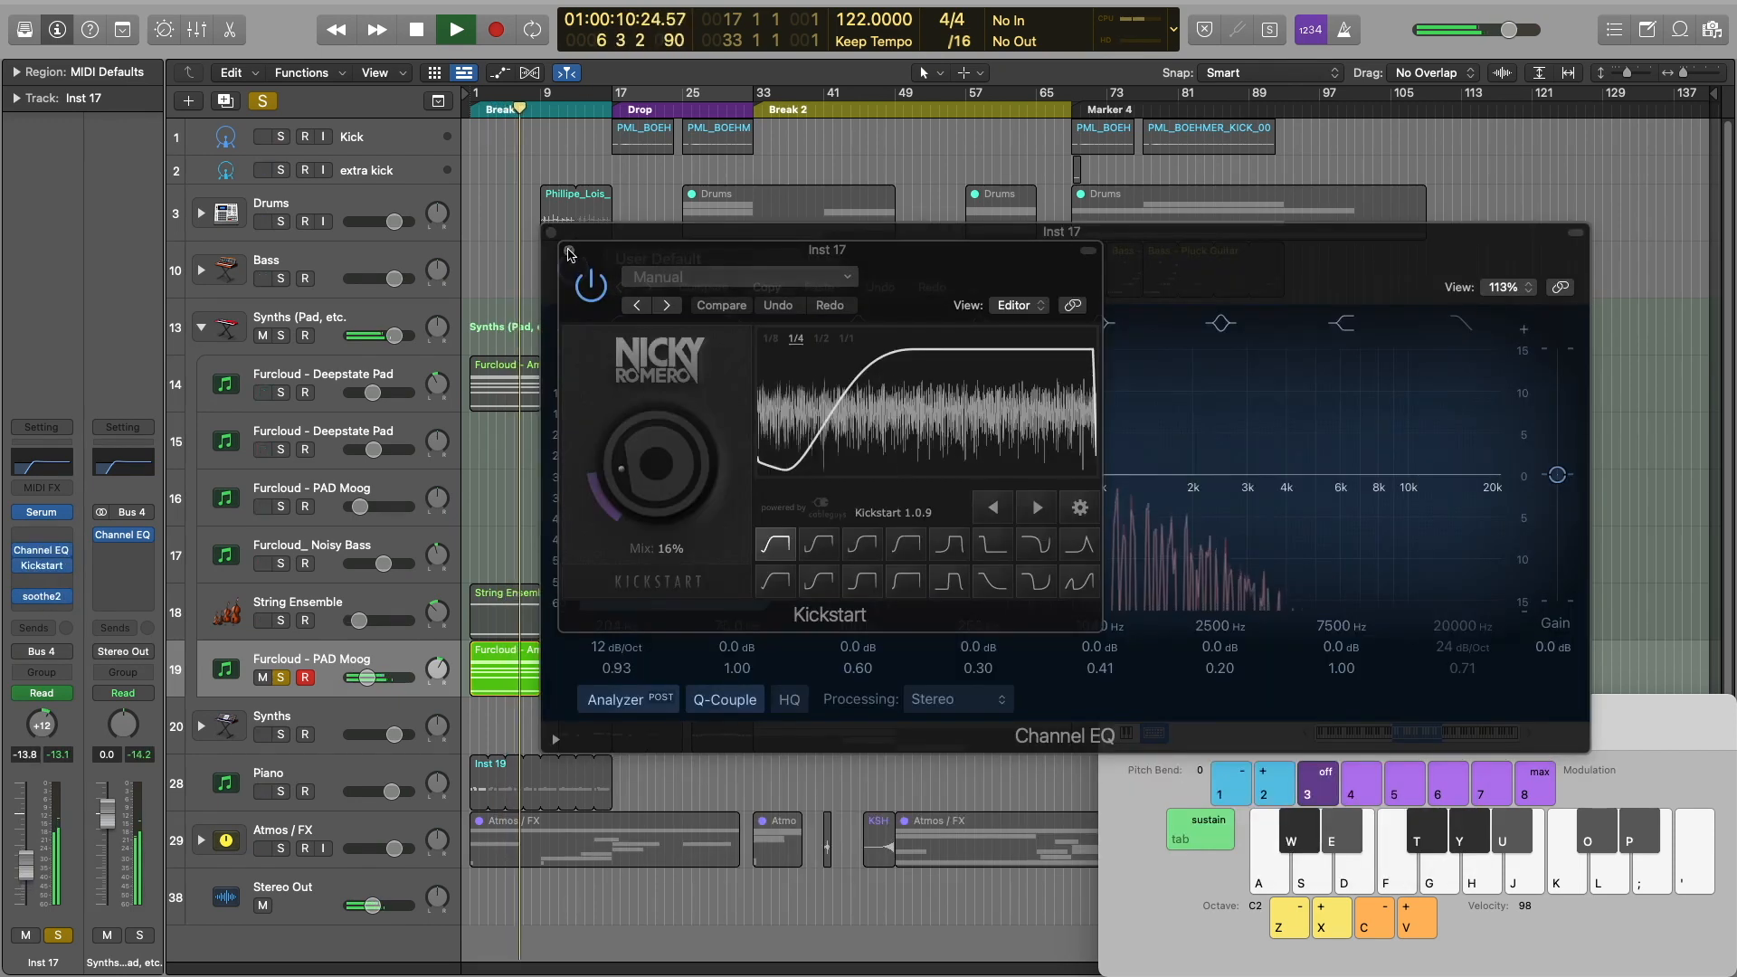
{"action": "left_click", "coordinate": [570, 250]}
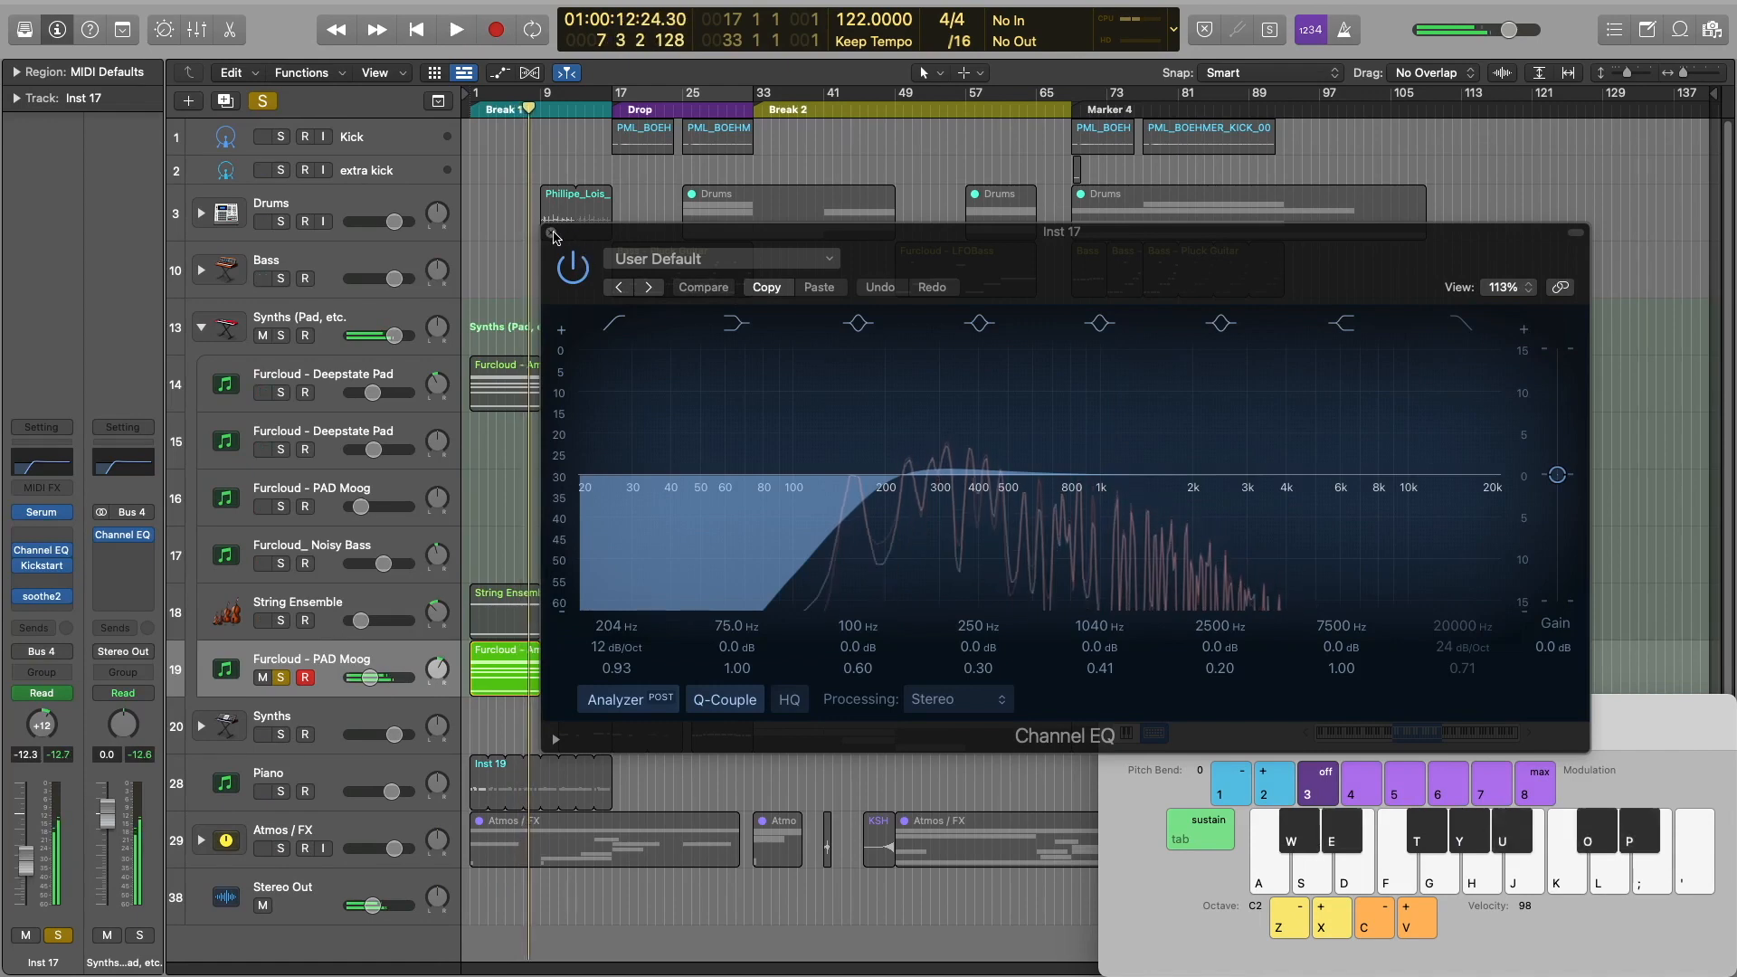
{"action": "key", "text": "space"}
{"action": "left_click", "coordinate": [551, 233]}
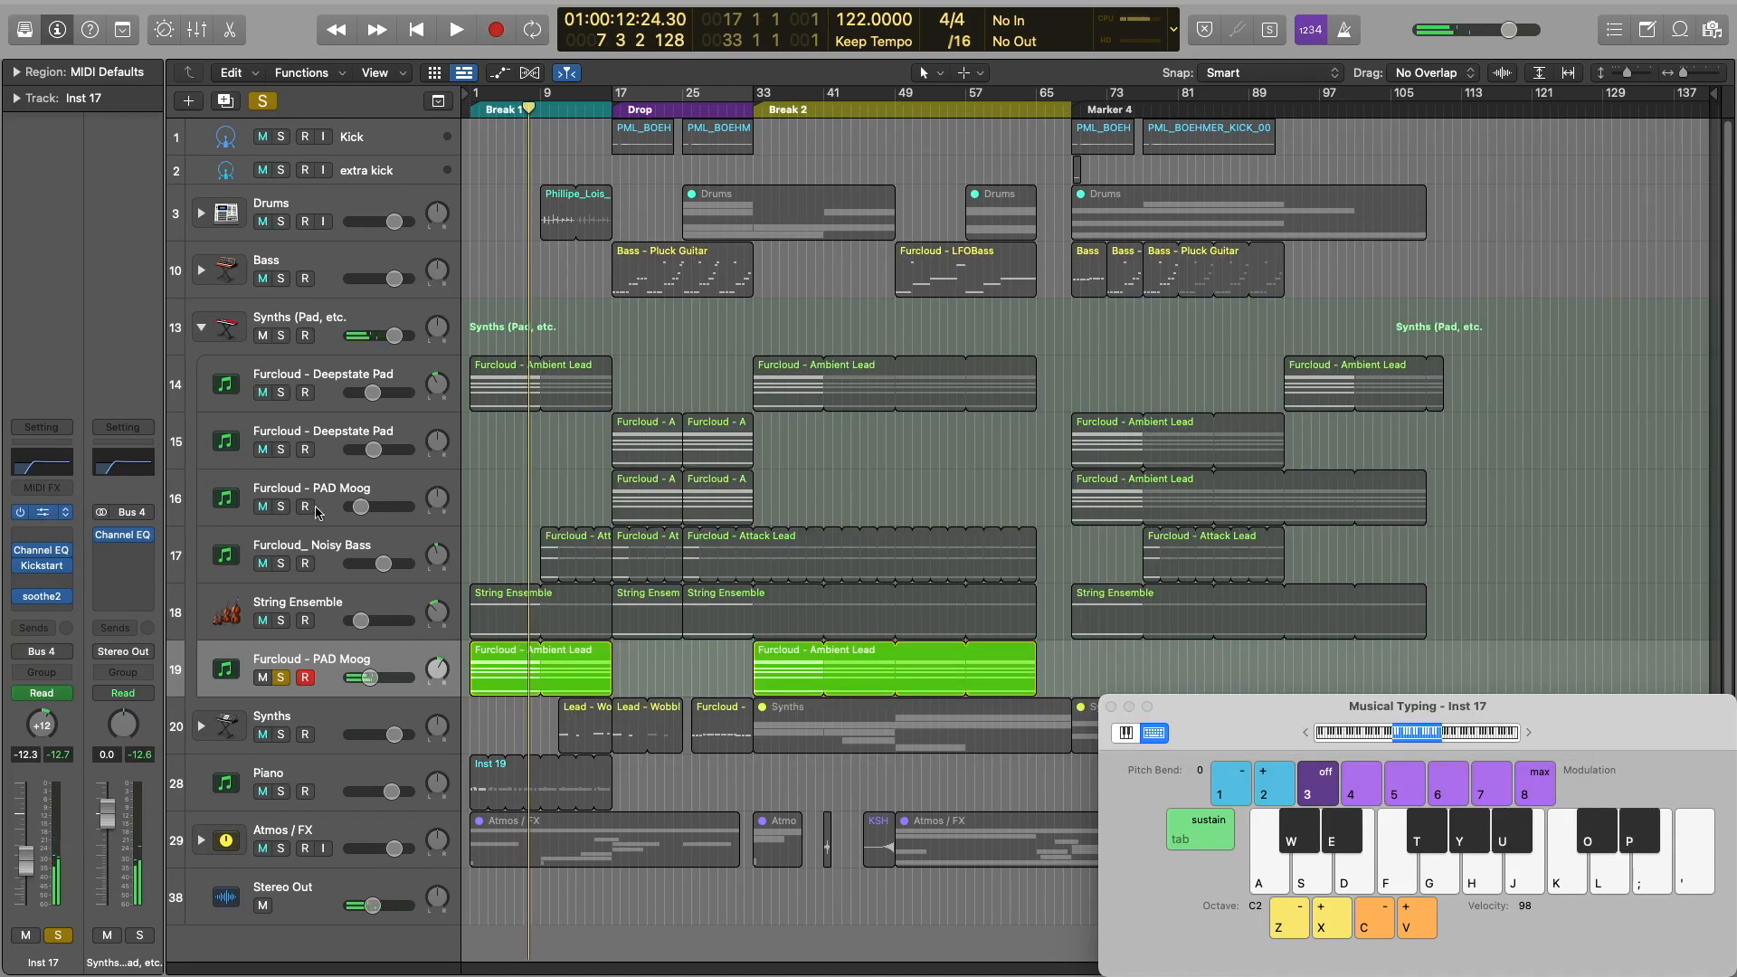
Examine the PAD Moog's Serum effects and oscillator pages, close Serum and clear the track's solo
{"action": "left_click", "coordinate": [40, 514]}
{"action": "left_click", "coordinate": [826, 321]}
{"action": "left_click", "coordinate": [775, 324]}
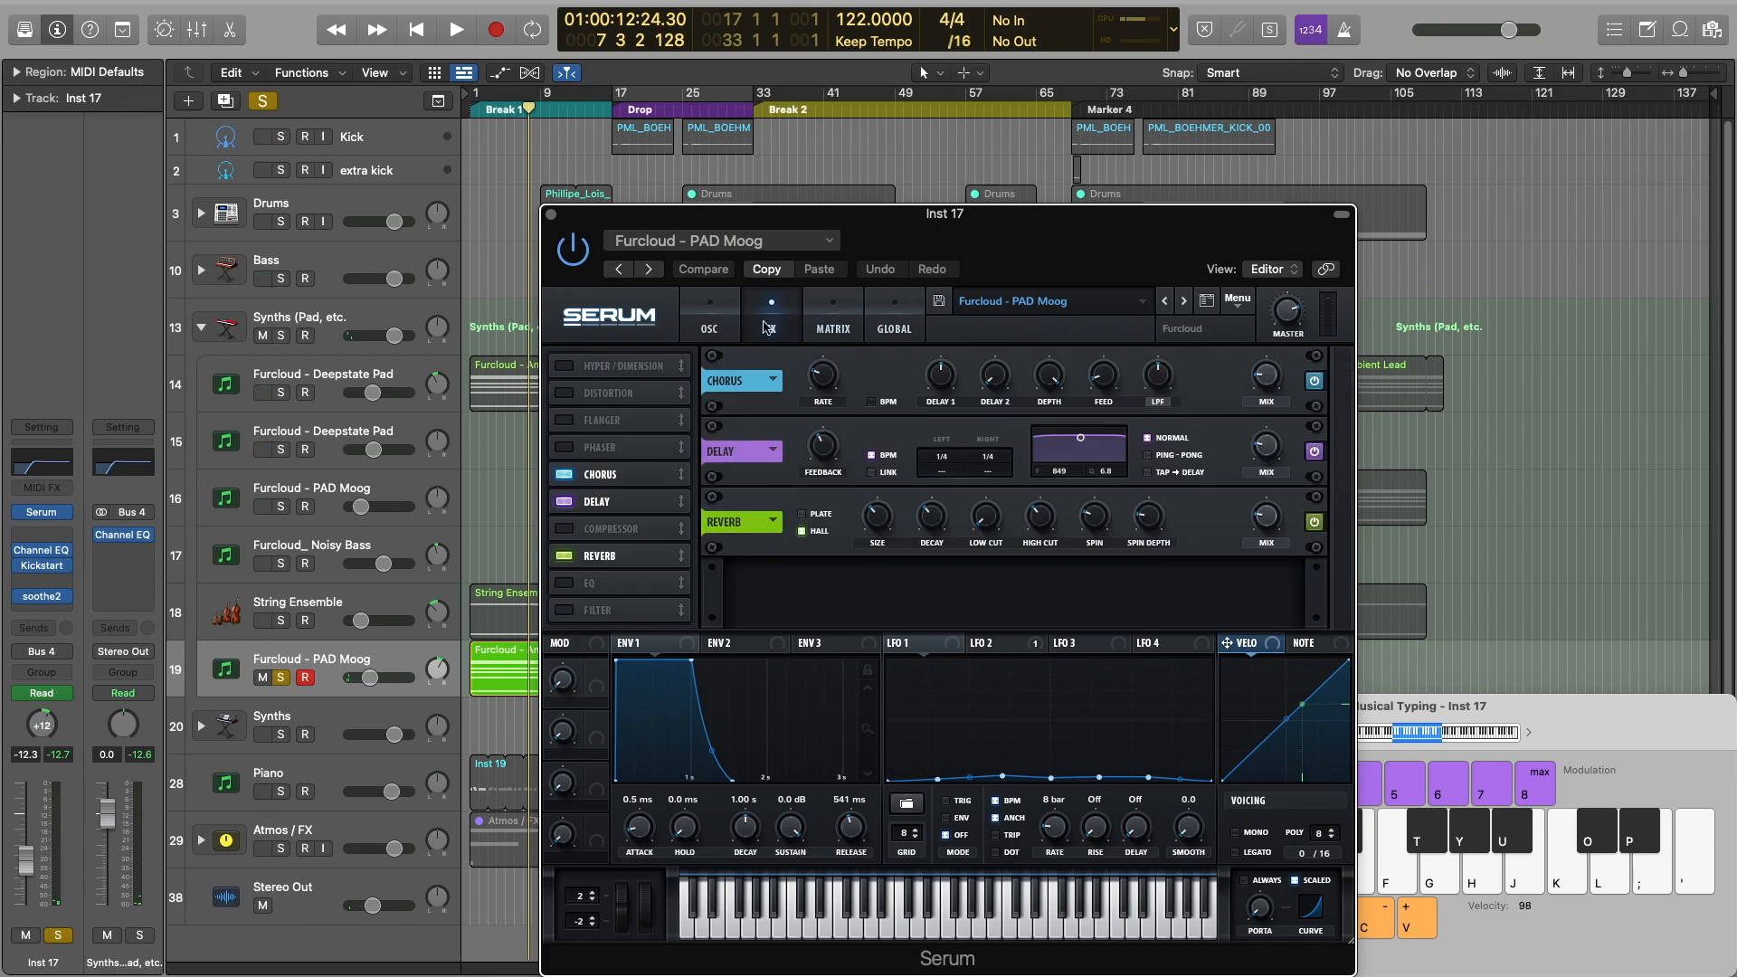
{"action": "left_click", "coordinate": [724, 326]}
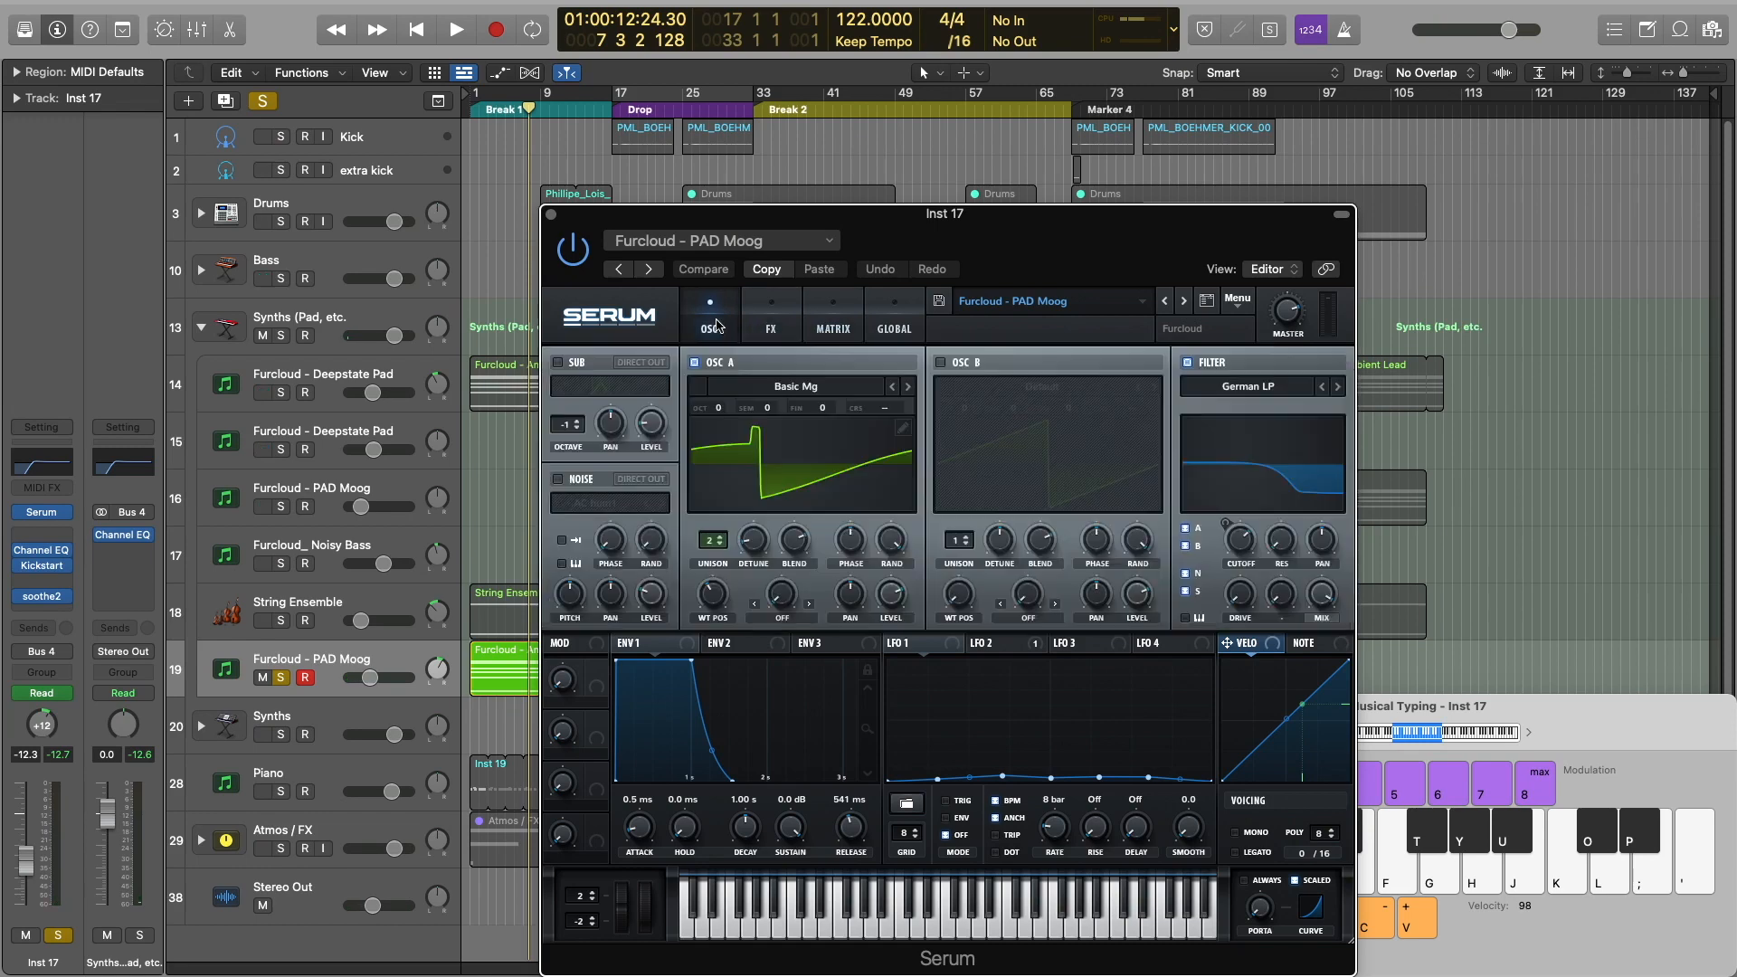
{"action": "left_click", "coordinate": [550, 214]}
{"action": "scroll", "coordinate": [592, 457], "scroll_direction": "down", "scroll_amount": 2}
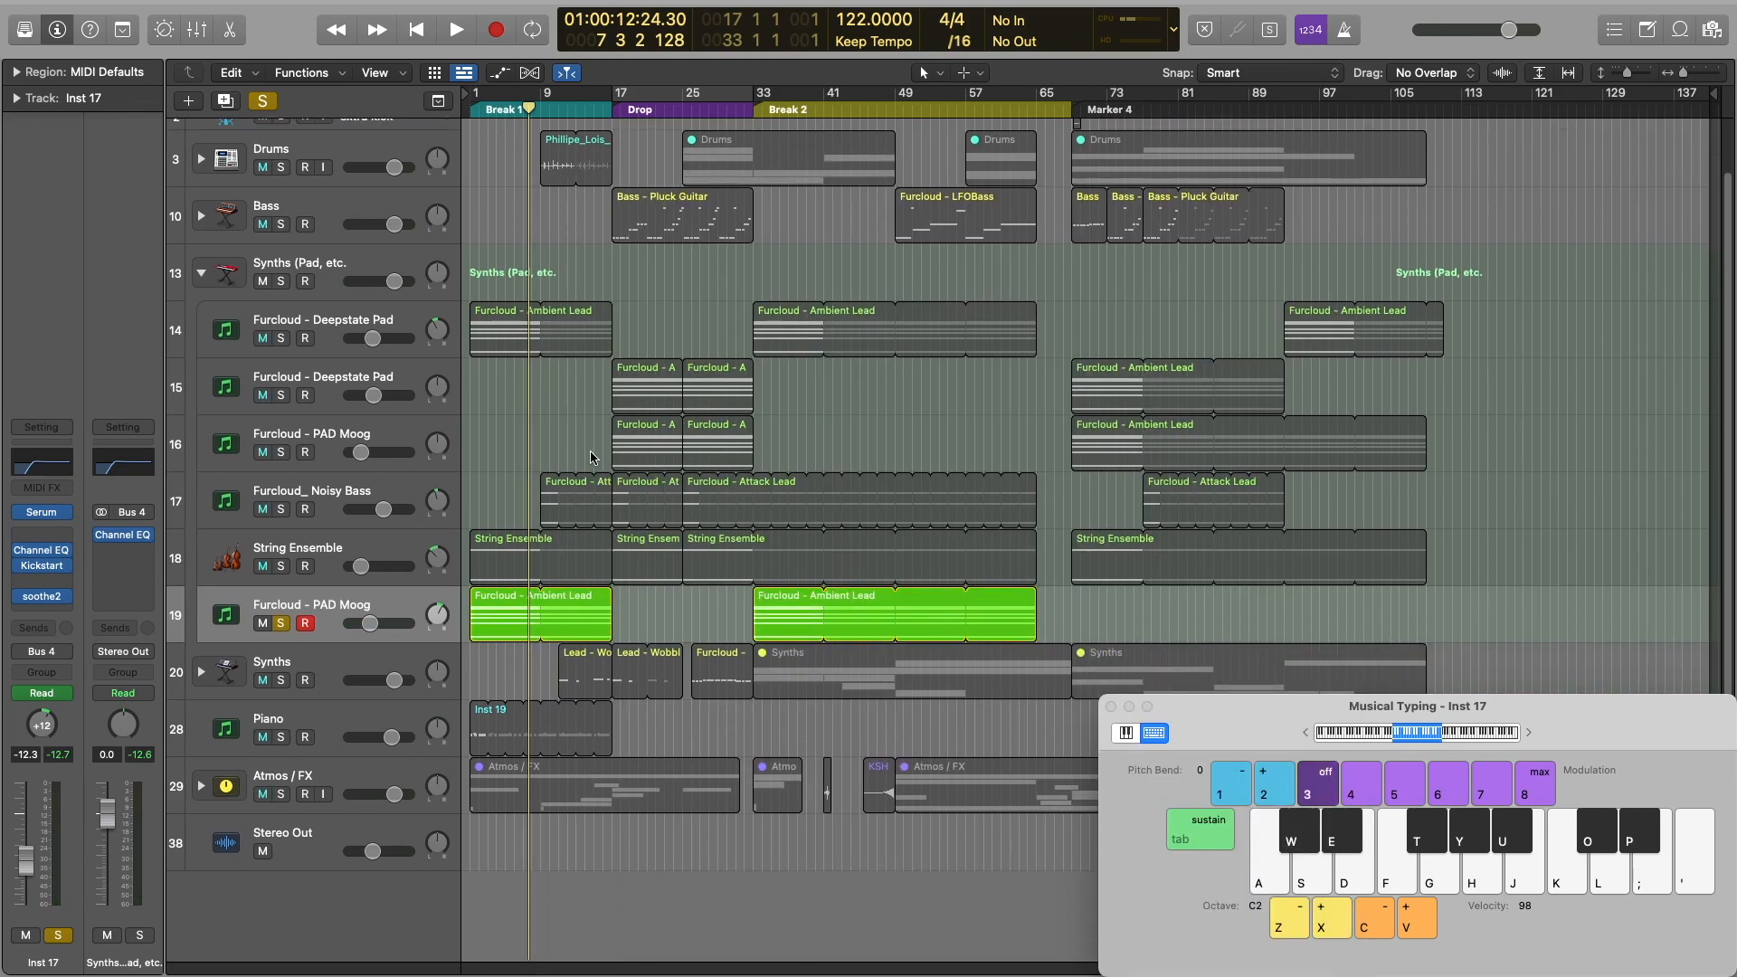
{"action": "left_click", "coordinate": [281, 624]}
Collapse the Synths (Pad, etc.) track stack
{"action": "scroll", "coordinate": [527, 504], "scroll_direction": "up", "scroll_amount": 2}
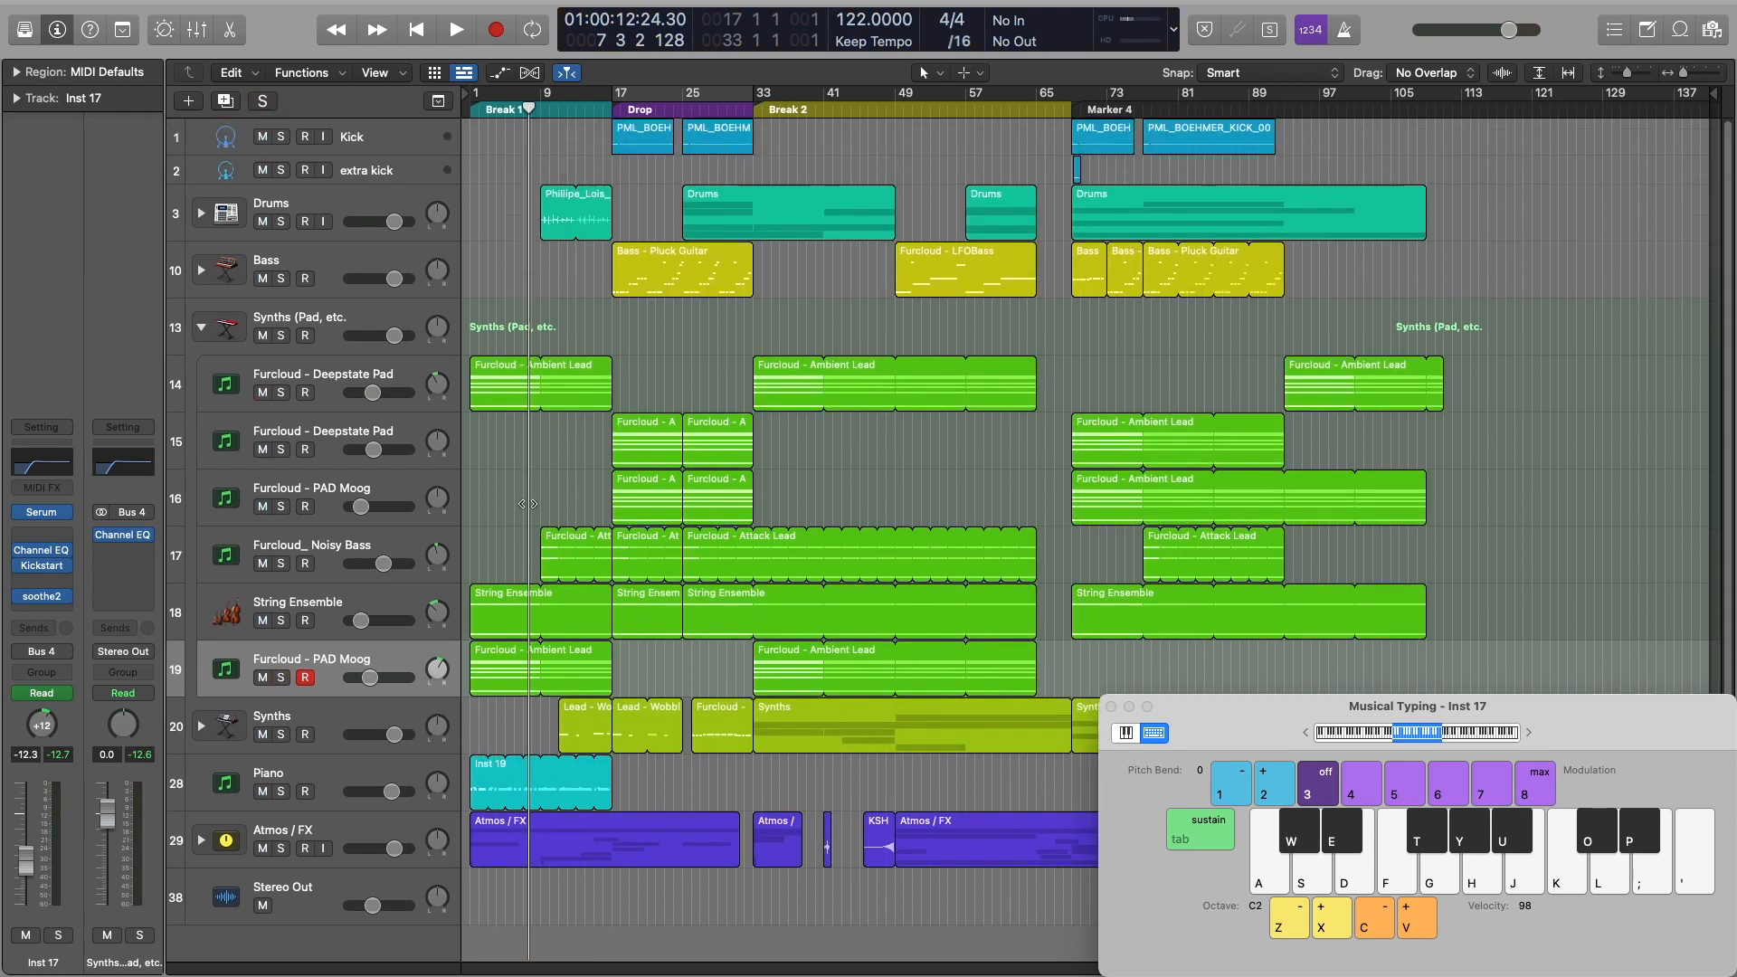
{"action": "left_click", "coordinate": [243, 331]}
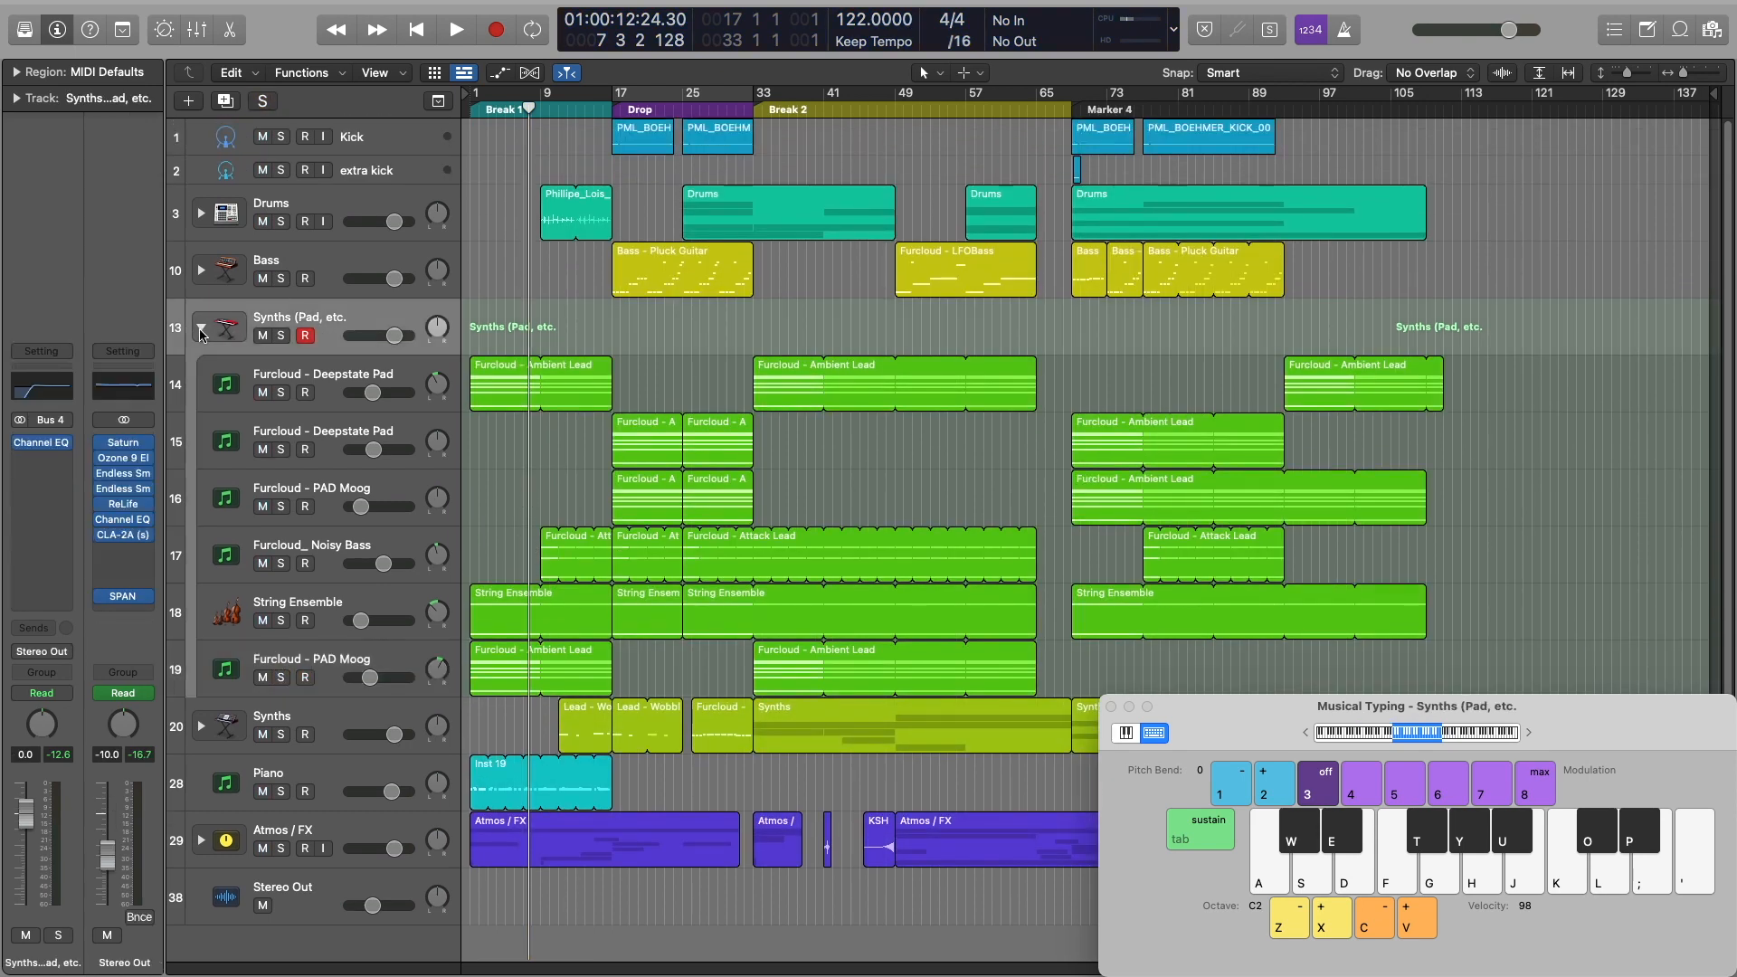
{"action": "left_click", "coordinate": [201, 331]}
Solo the Synths track stack, expand it to show its tracks and clear the solo
{"action": "left_click", "coordinate": [291, 395]}
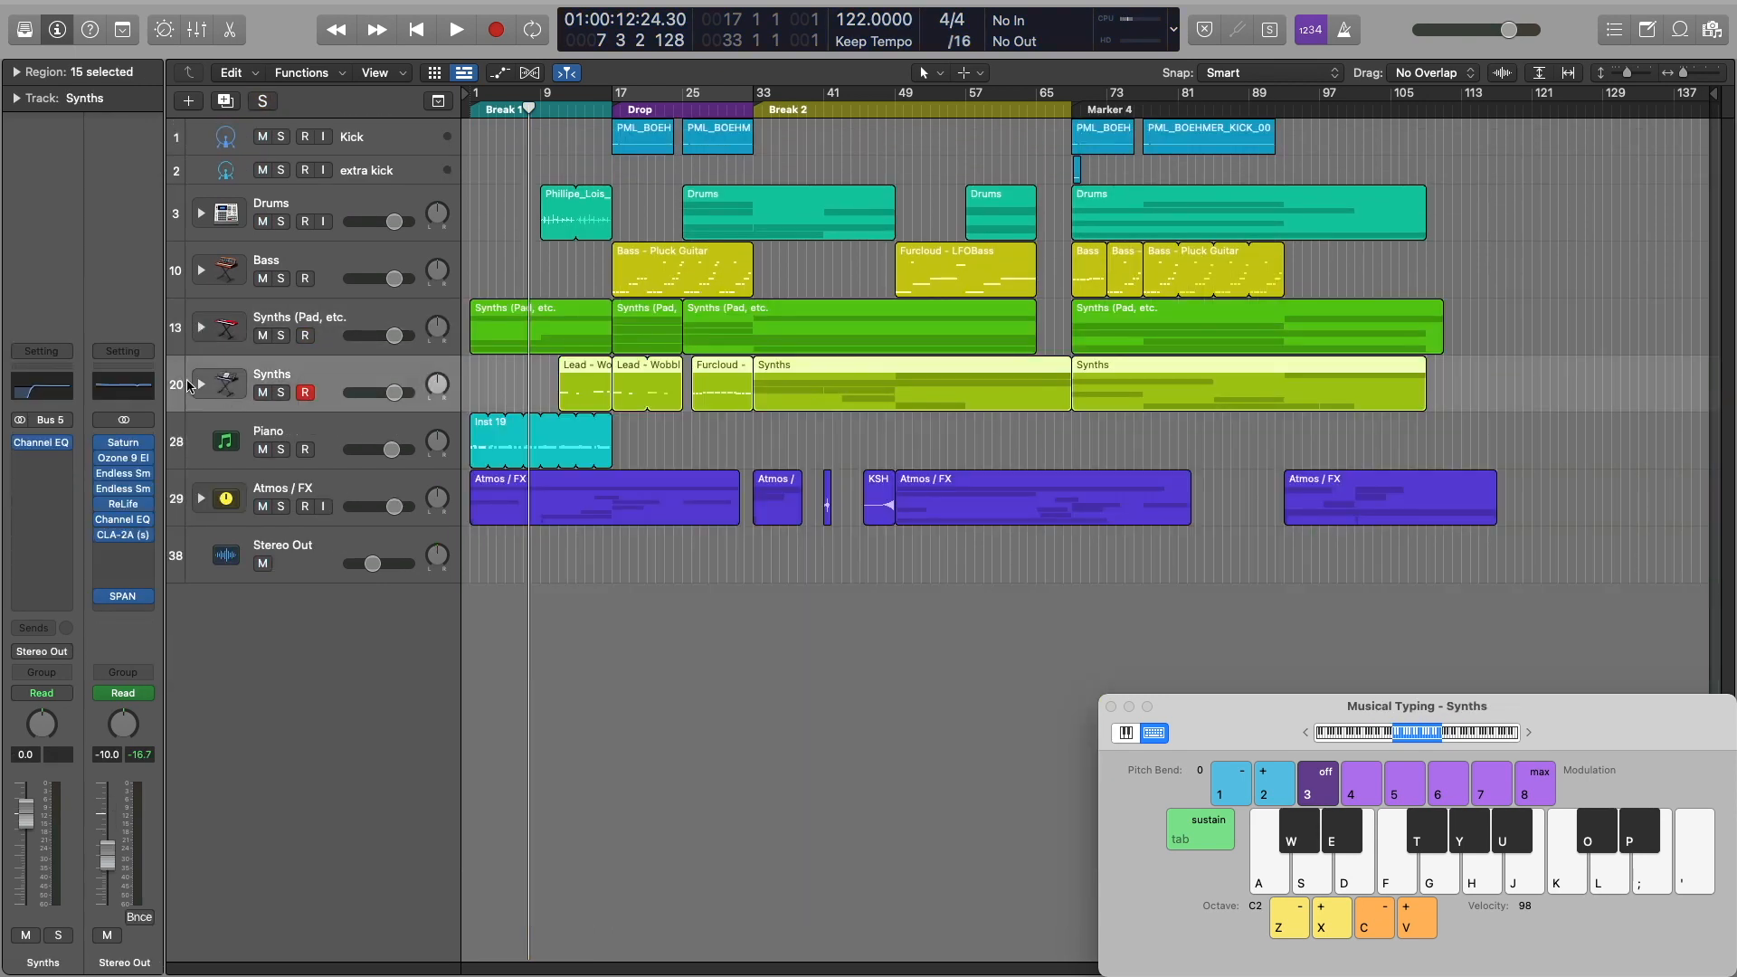
{"action": "left_click", "coordinate": [280, 399]}
{"action": "left_click", "coordinate": [519, 385]}
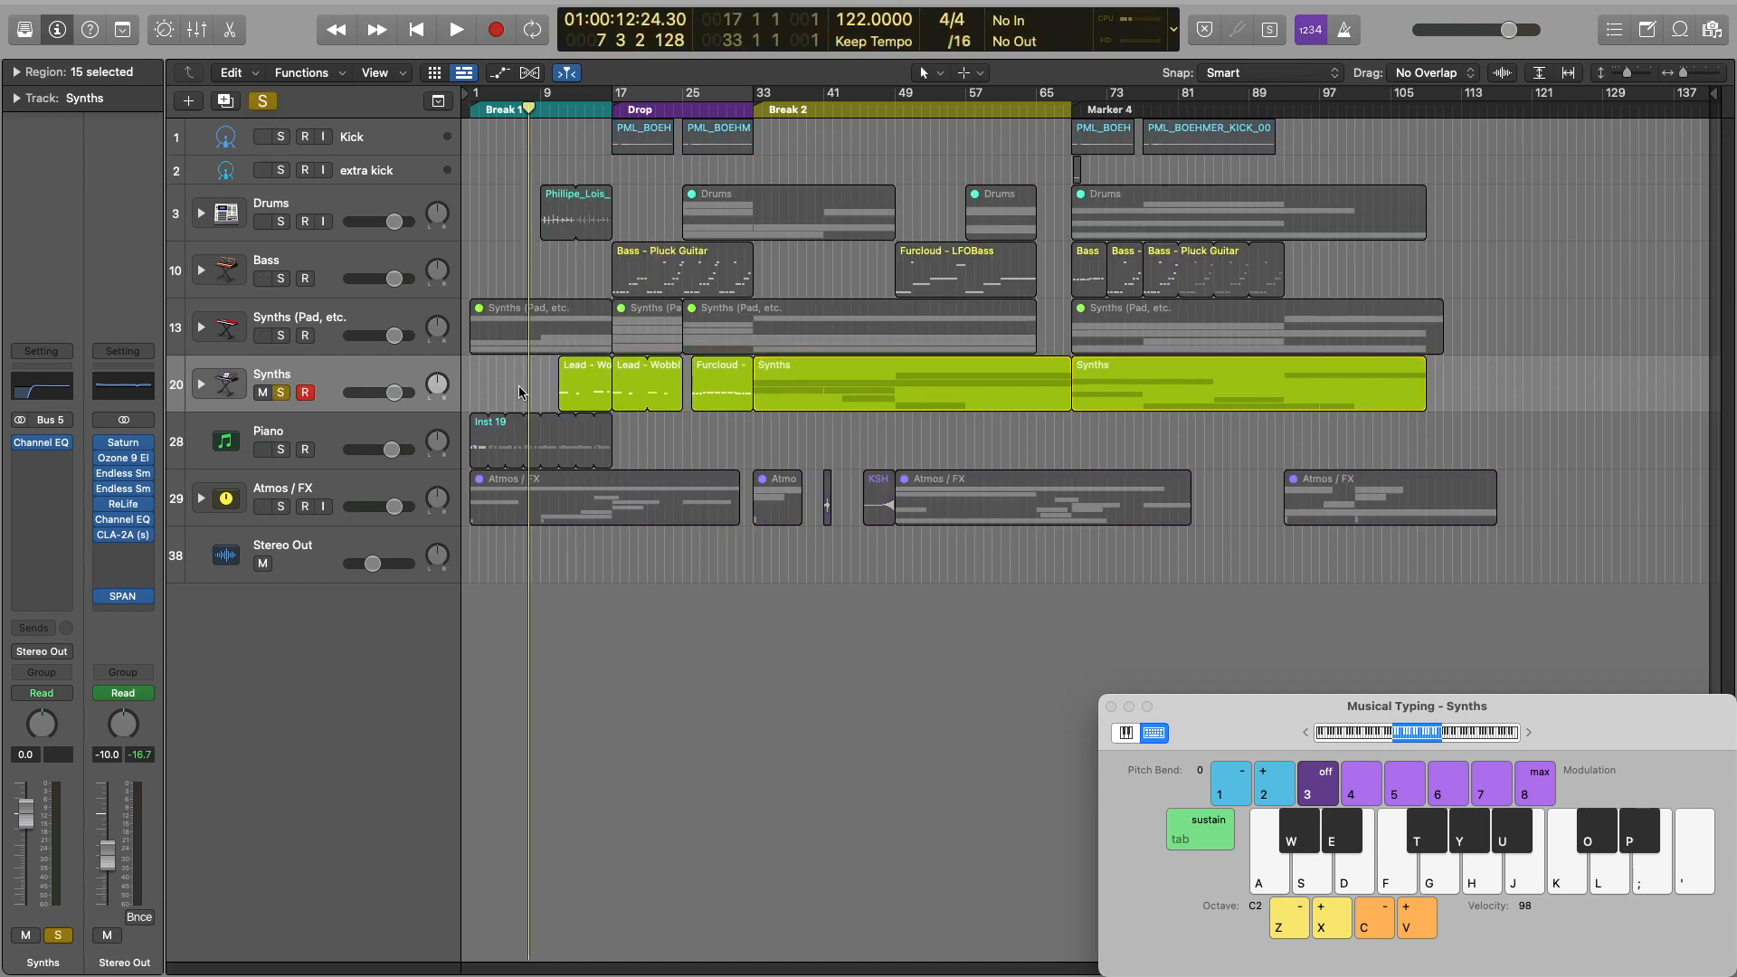
{"action": "left_click", "coordinate": [198, 383]}
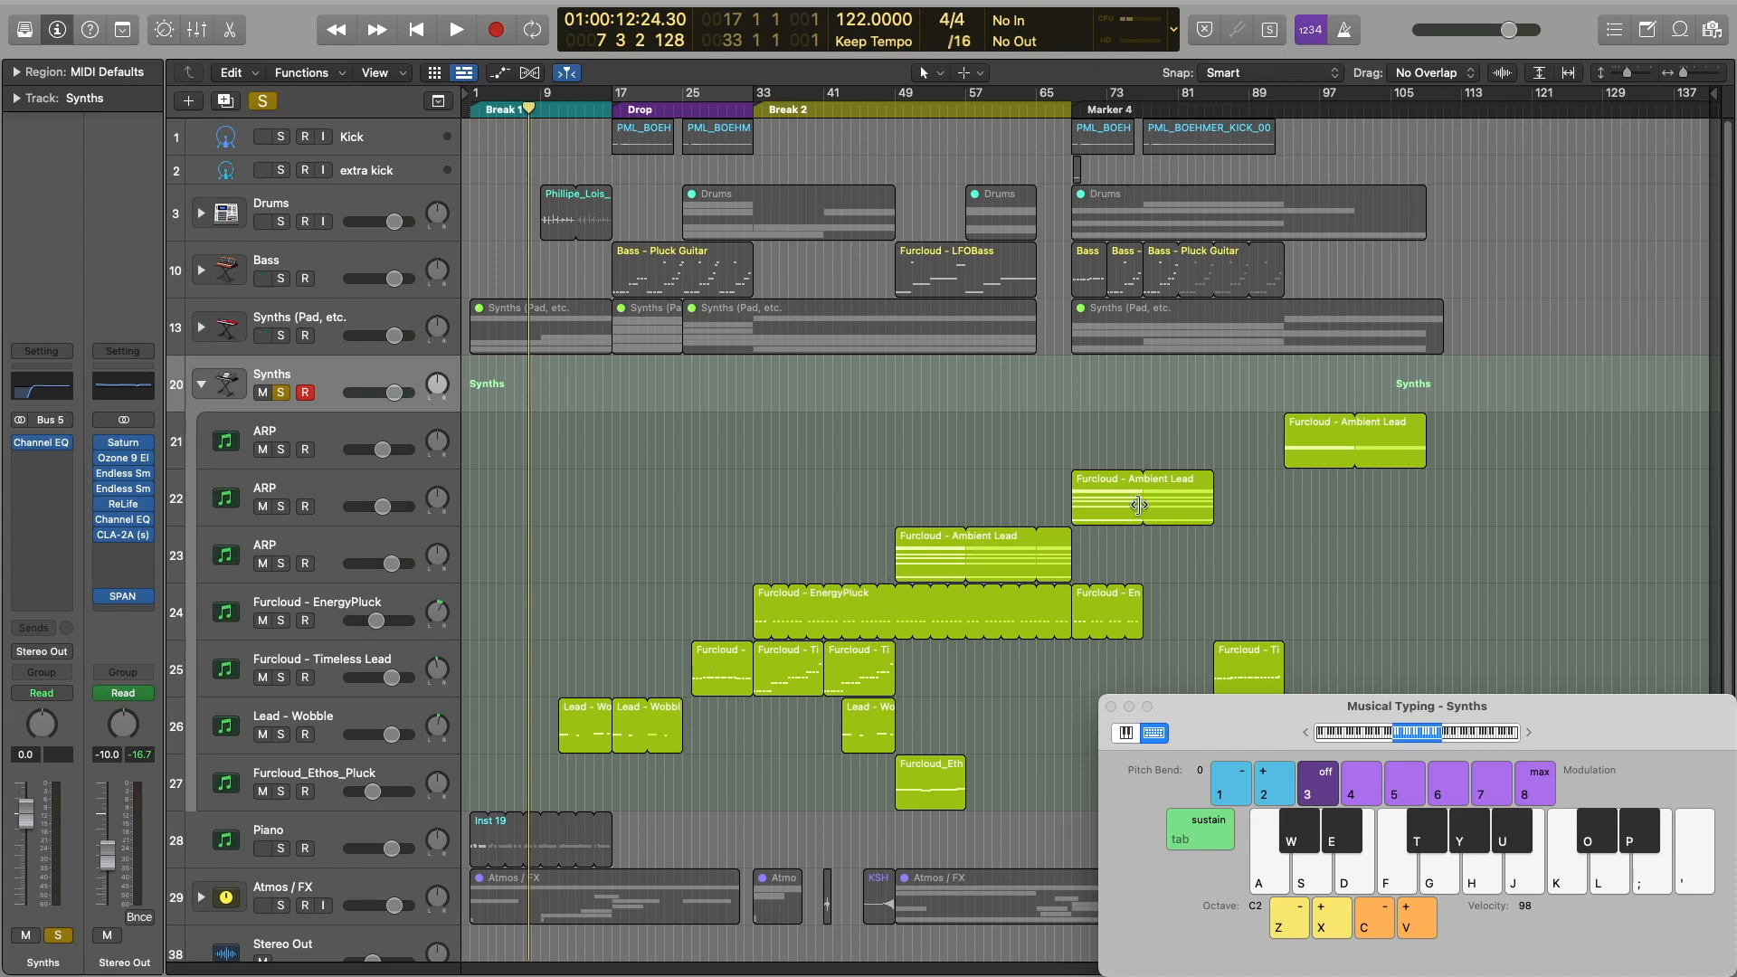
{"action": "left_click", "coordinate": [281, 393]}
Solo the first ARP track, play its region from bar 93, then stop and clear the solo
{"action": "left_click", "coordinate": [304, 451]}
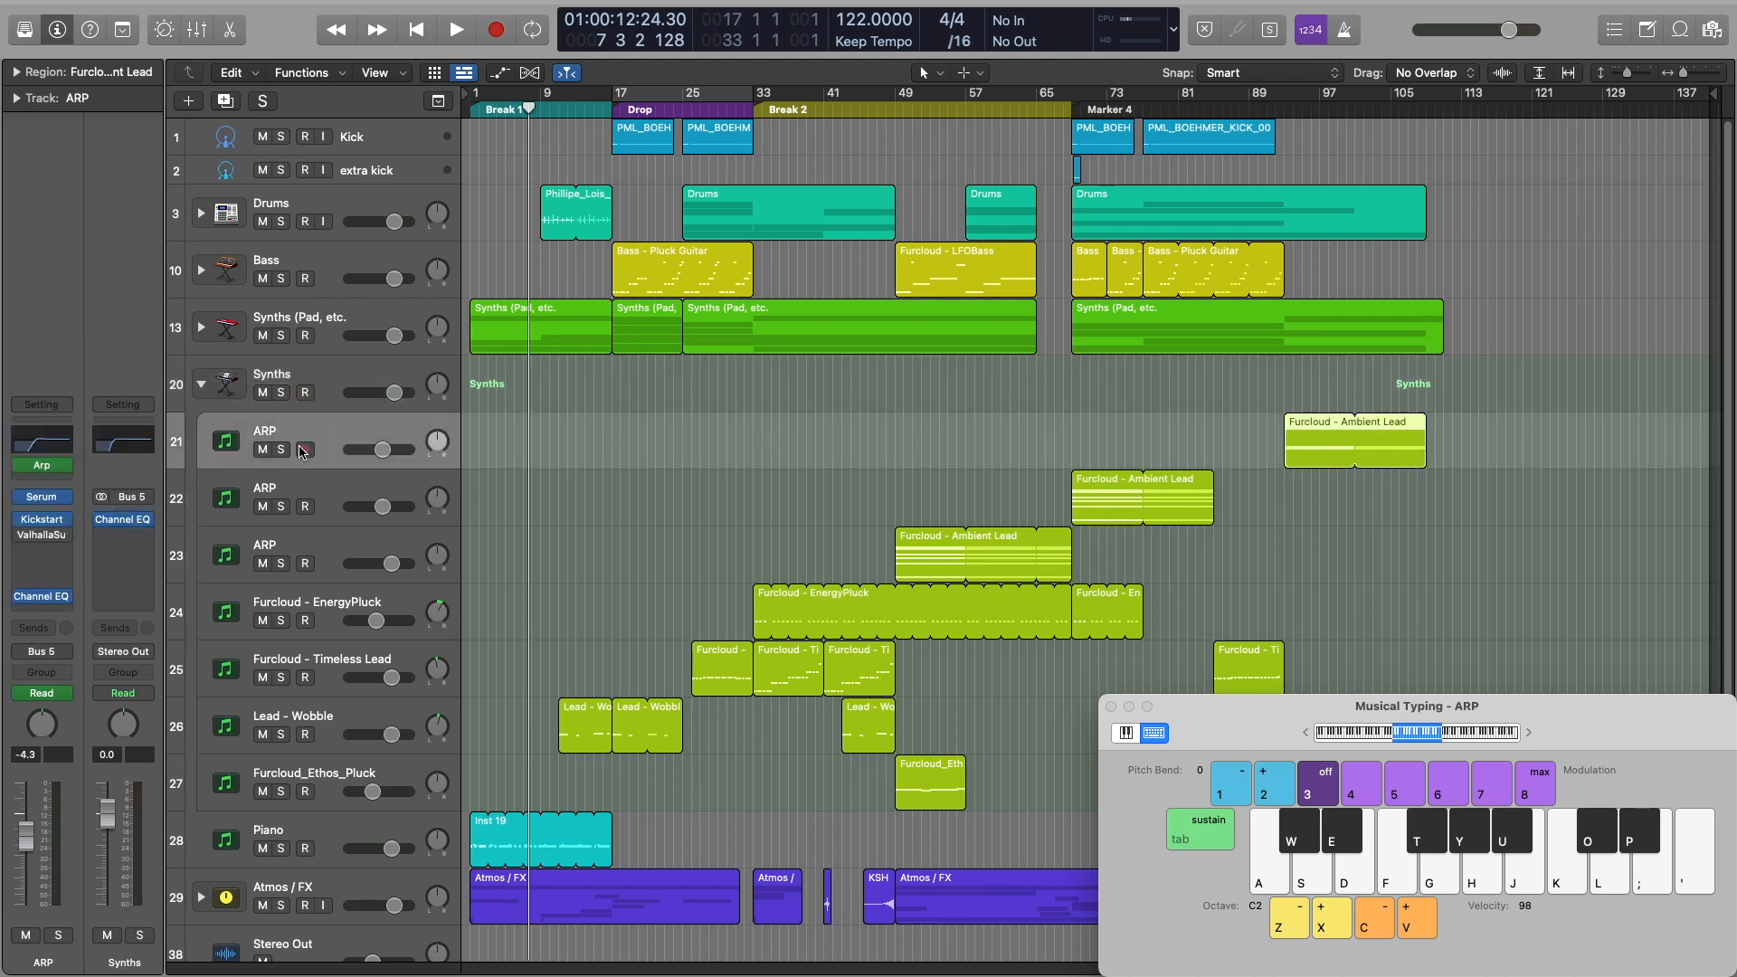
{"action": "left_click", "coordinate": [280, 451]}
{"action": "left_click", "coordinate": [1284, 113]}
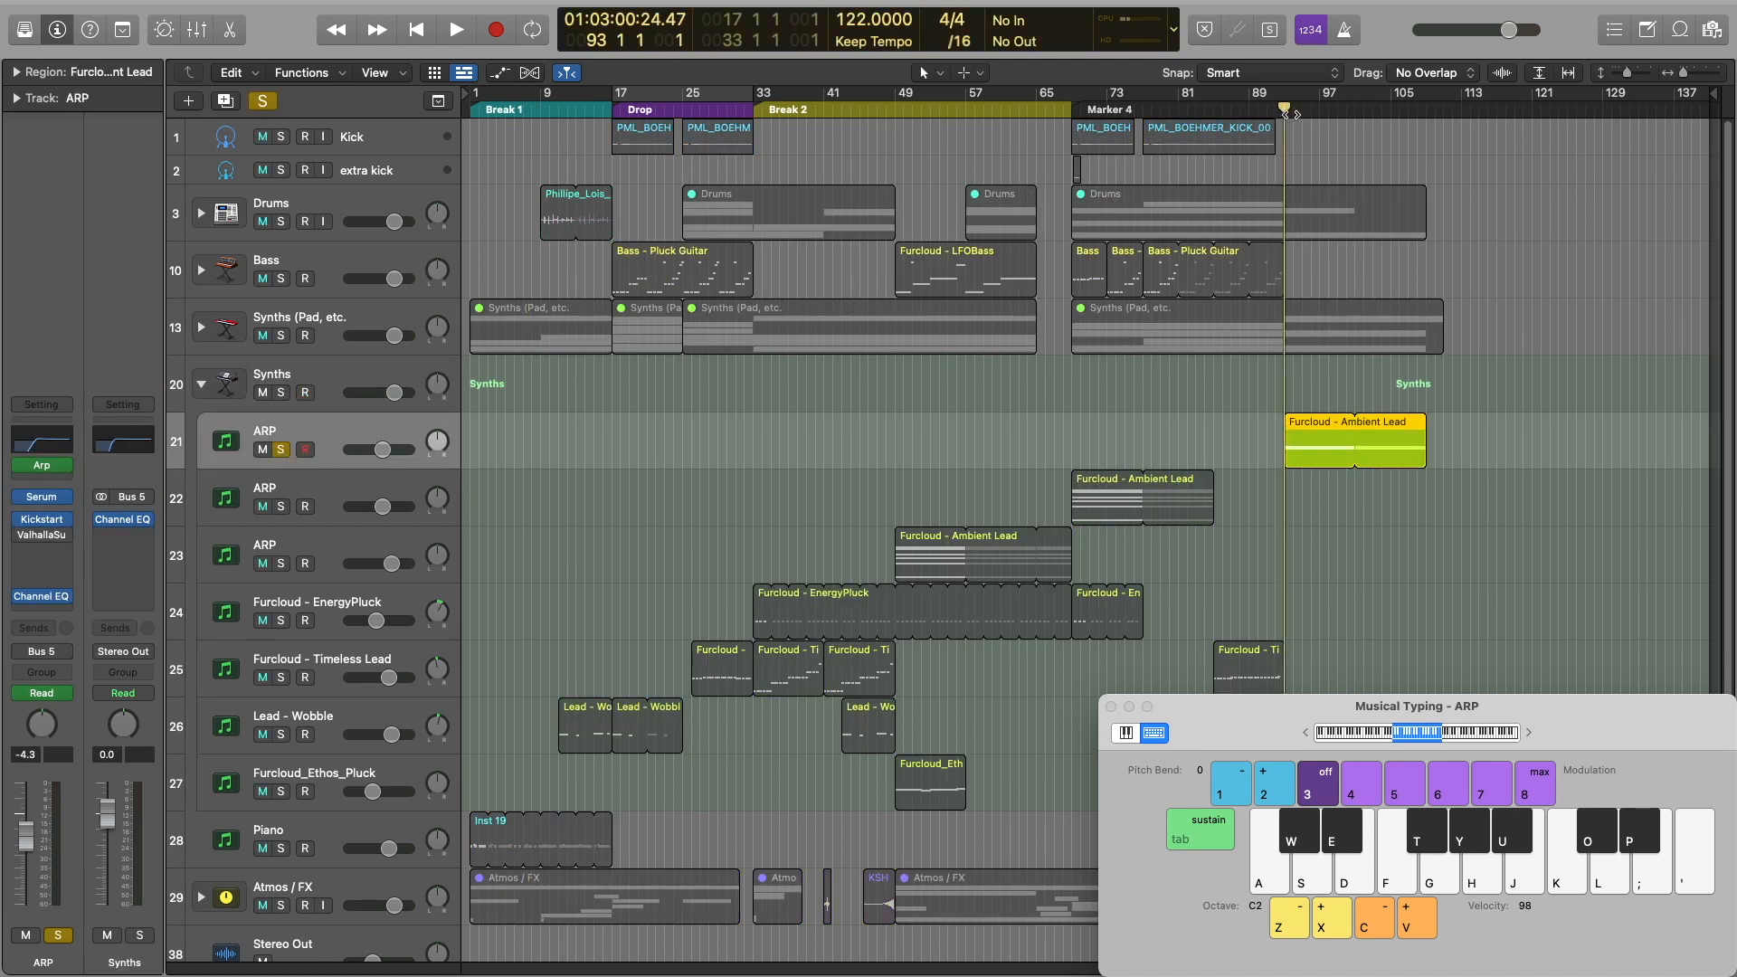
{"action": "left_click", "coordinate": [1291, 115]}
{"action": "key", "text": "space"}
{"action": "key", "text": "space"}
{"action": "left_click", "coordinate": [1284, 112]}
{"action": "key", "text": "space"}
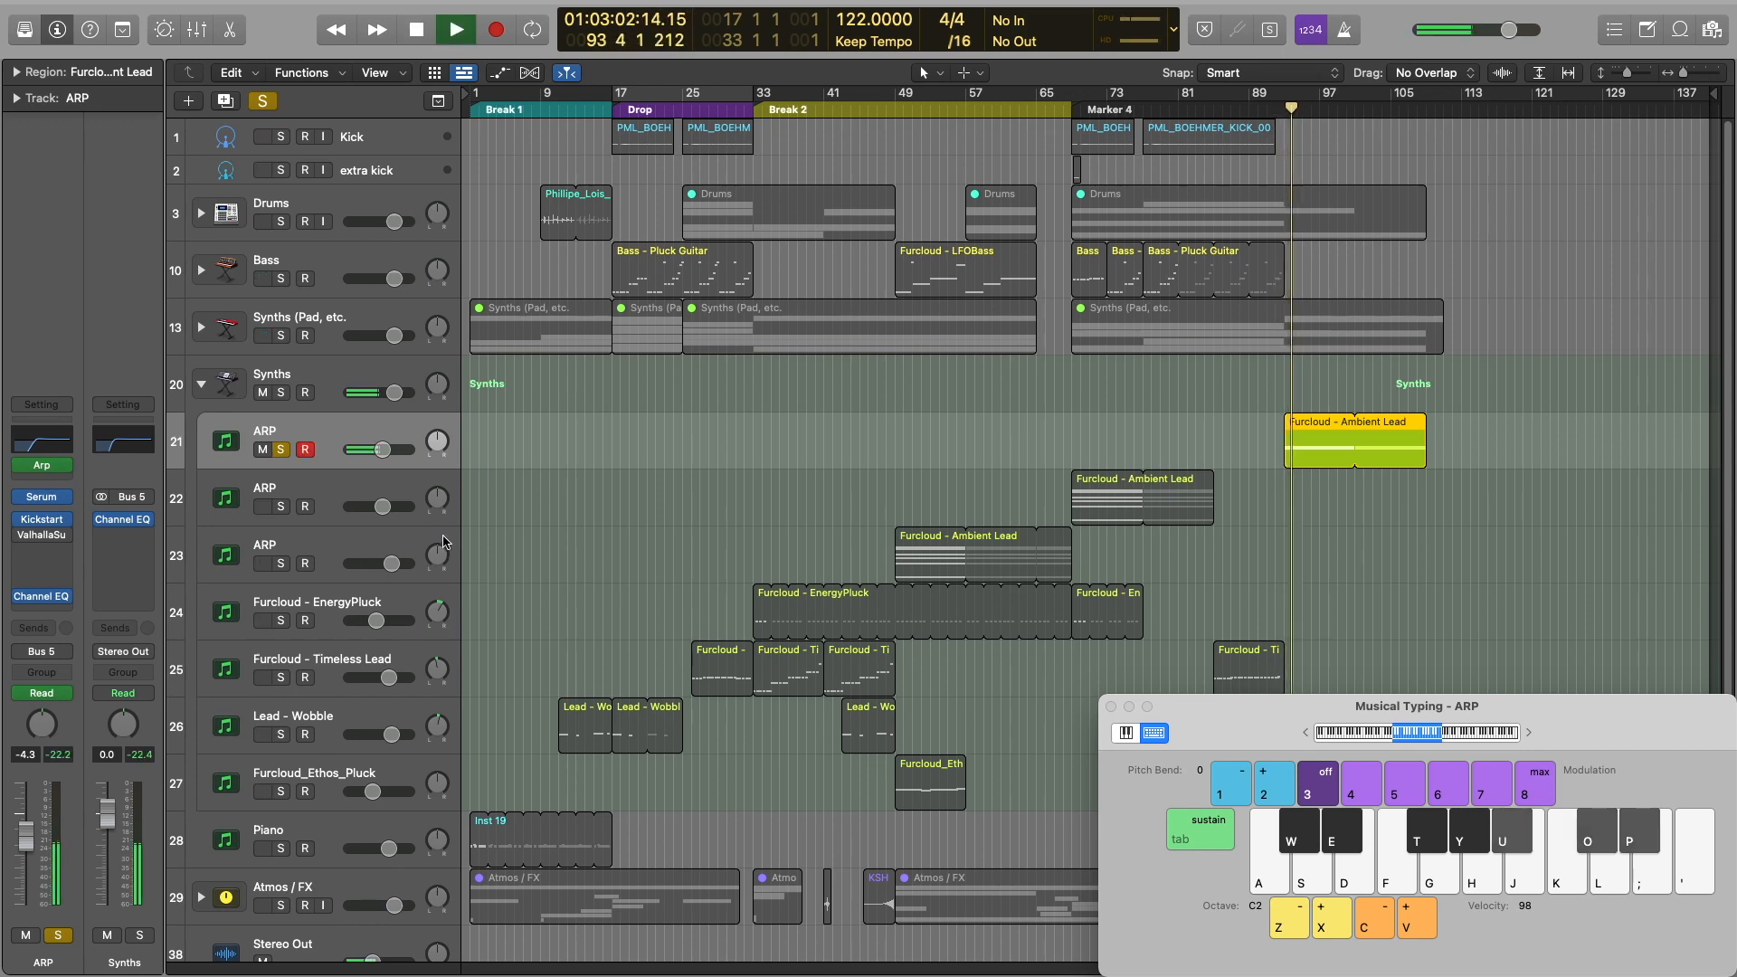
{"action": "key", "text": "space"}
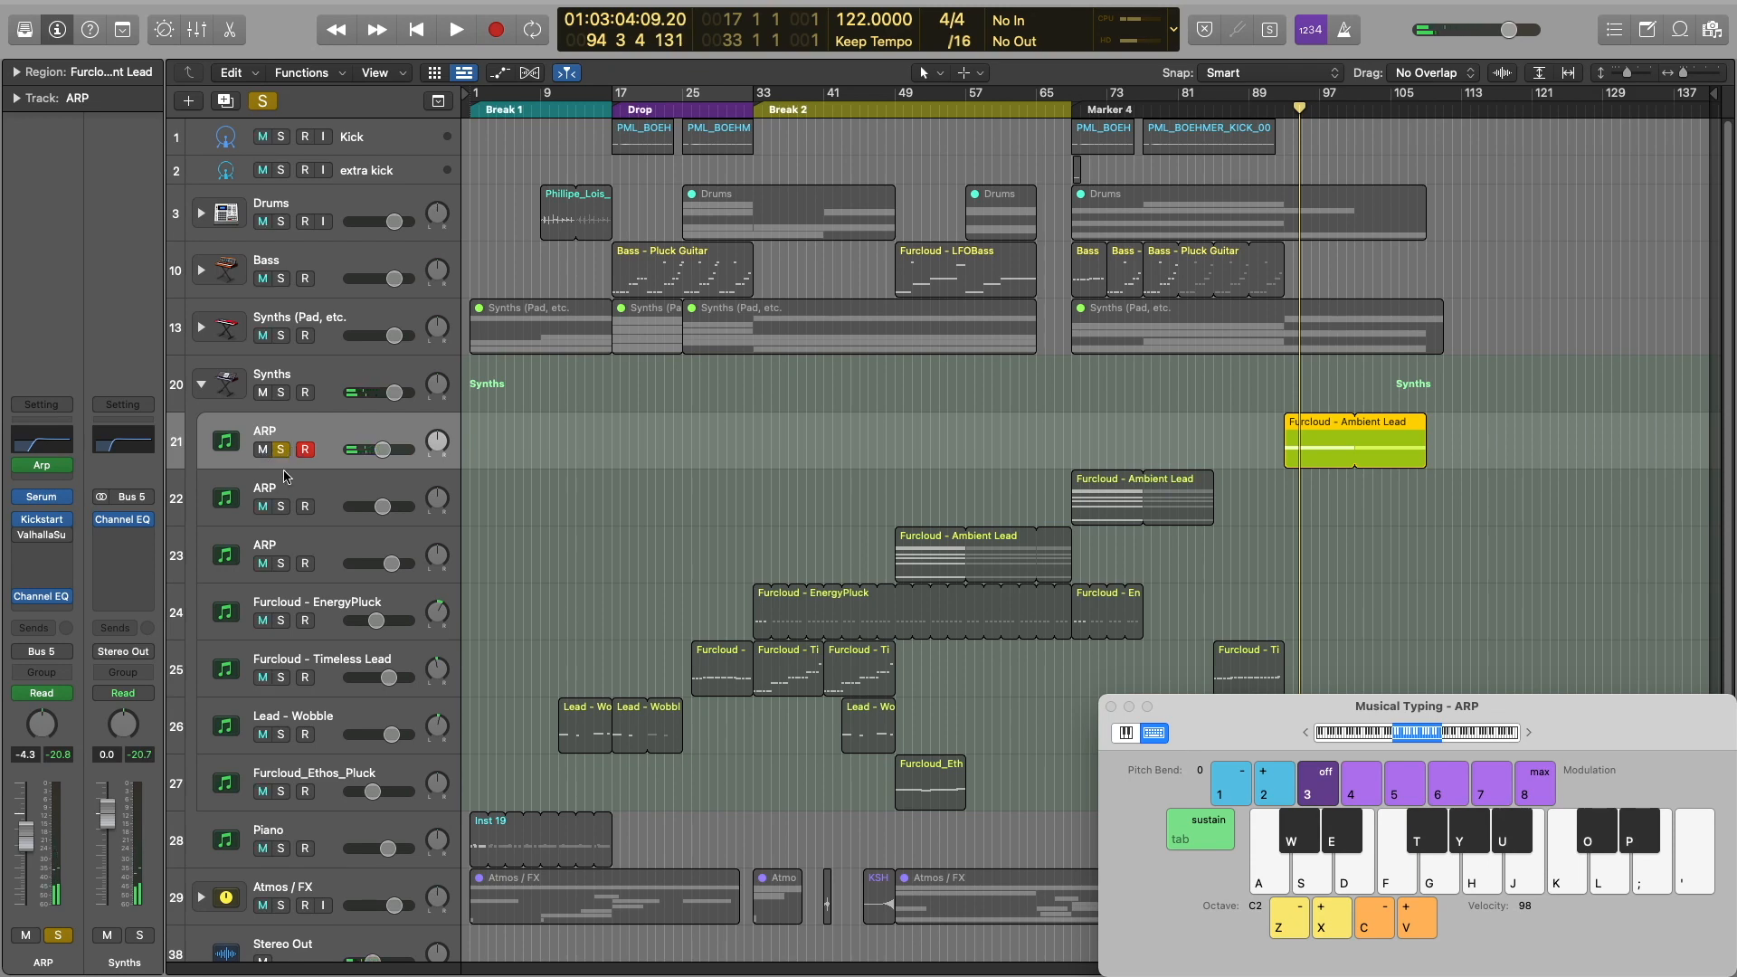
{"action": "left_click", "coordinate": [281, 450]}
Compare the channel strip plug-ins of the second and third ARP tracks
{"action": "left_click", "coordinate": [305, 484]}
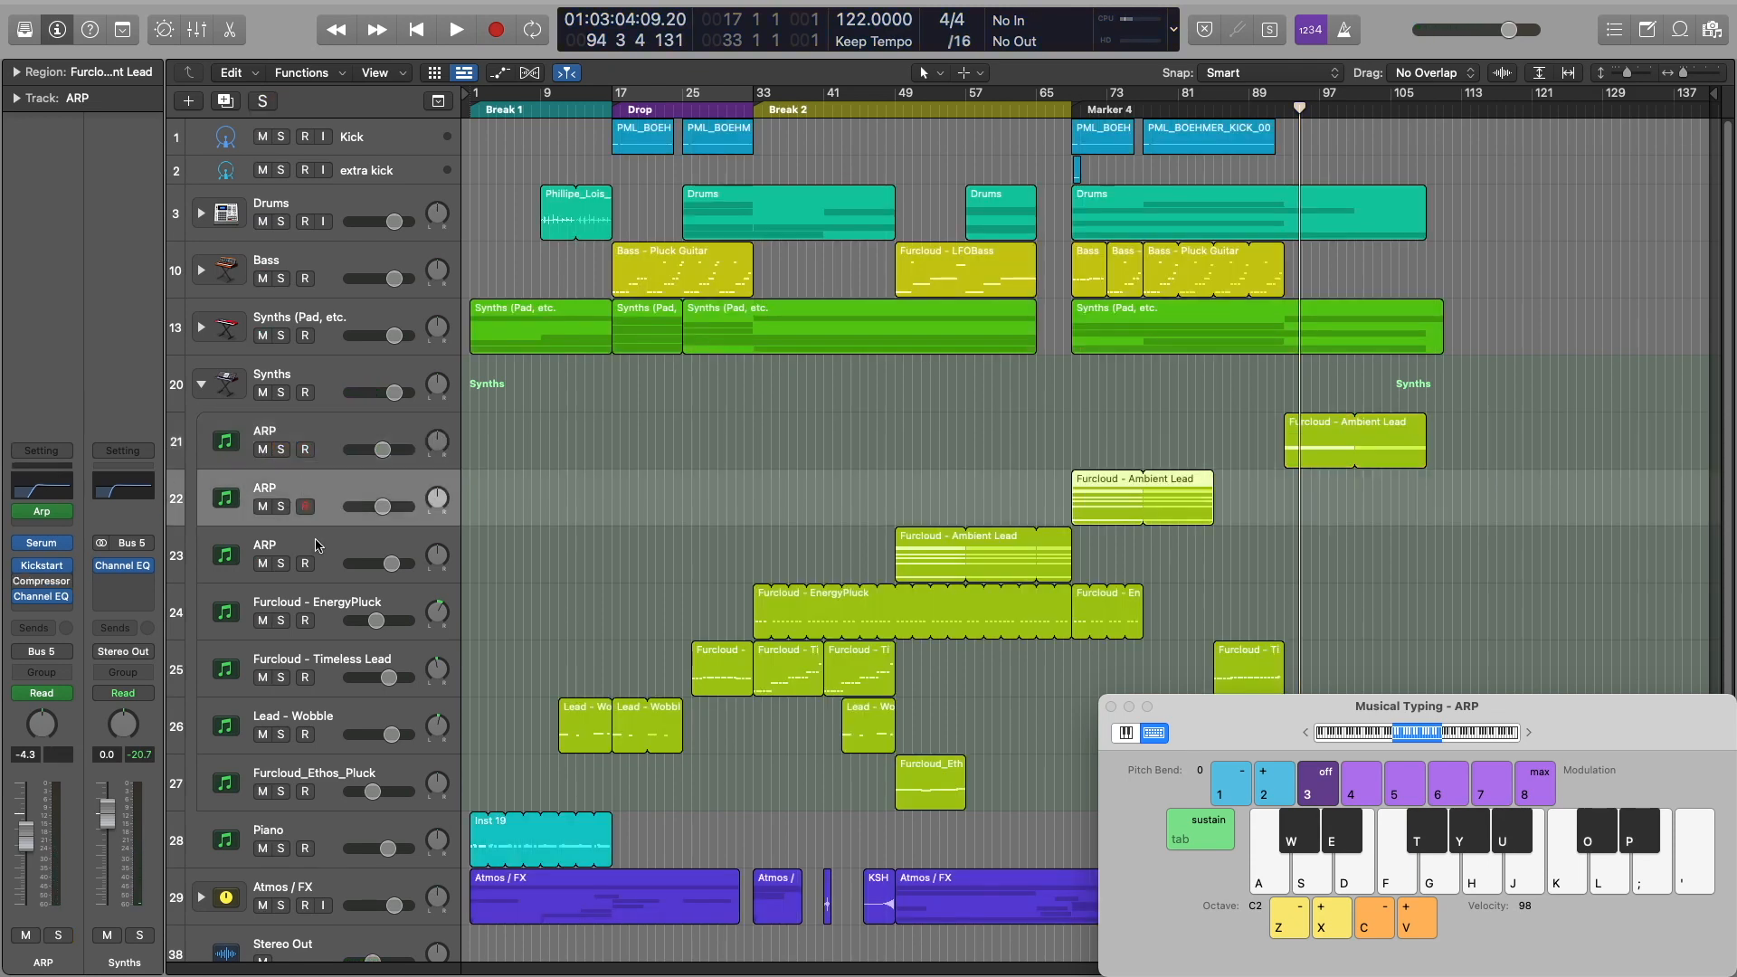
{"action": "left_click", "coordinate": [318, 543]}
{"action": "left_click", "coordinate": [305, 564]}
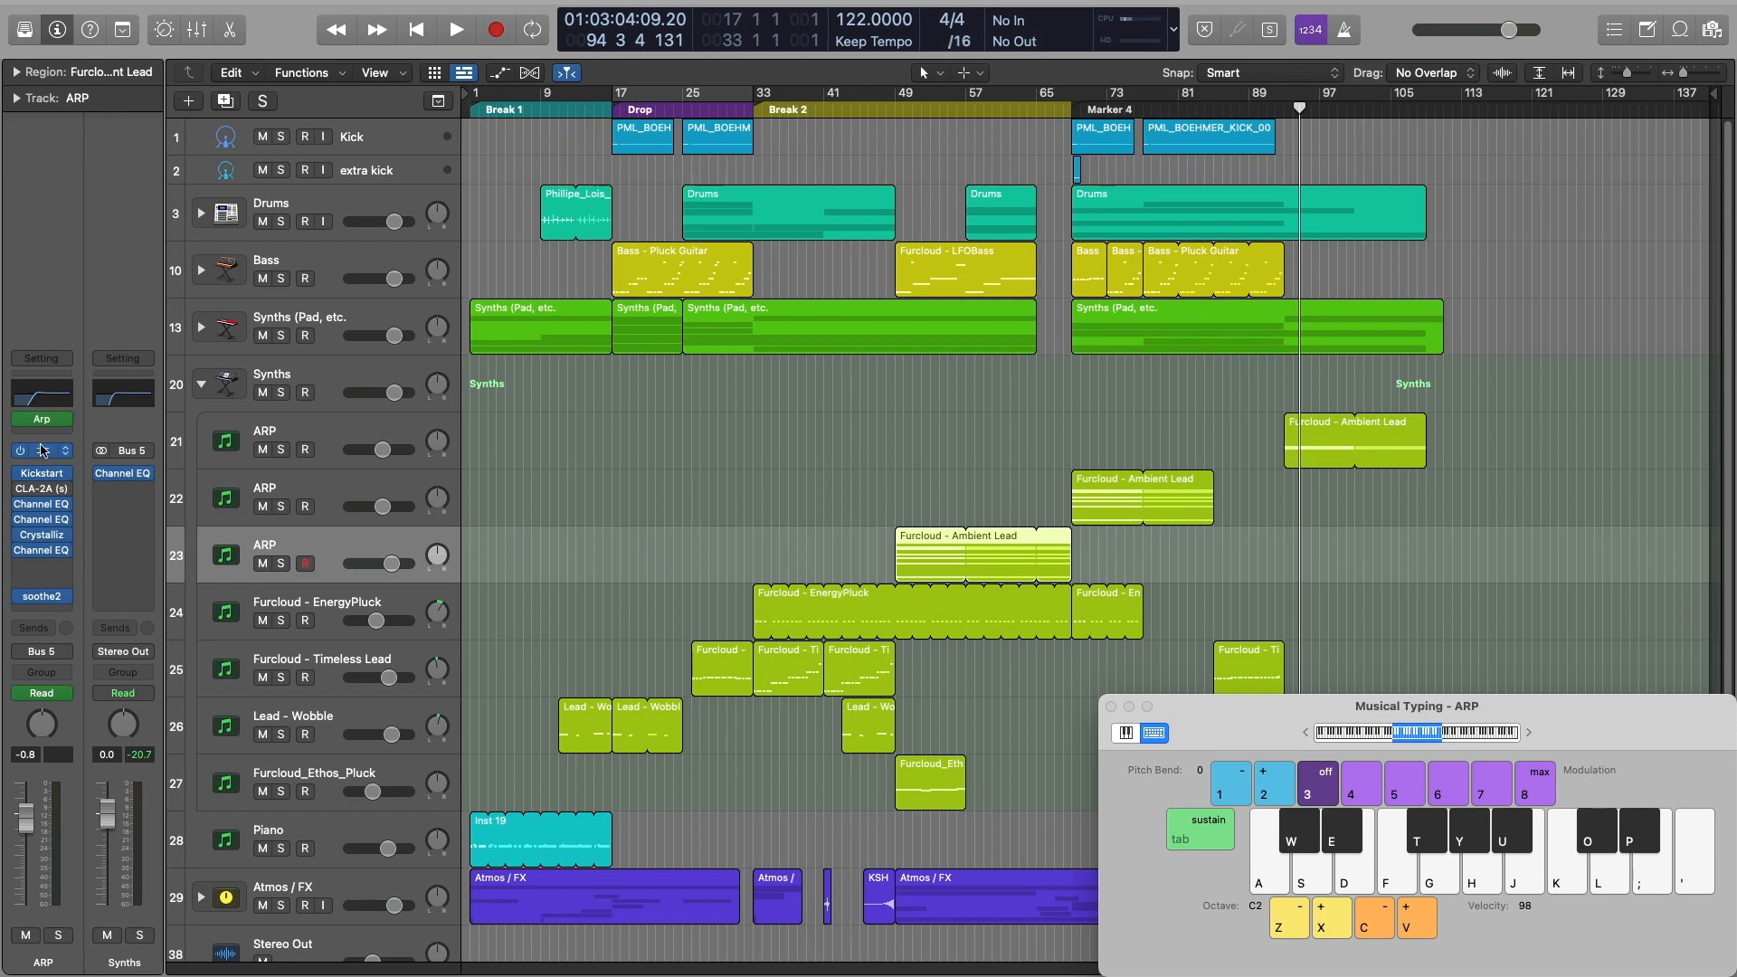
{"action": "left_click", "coordinate": [292, 492]}
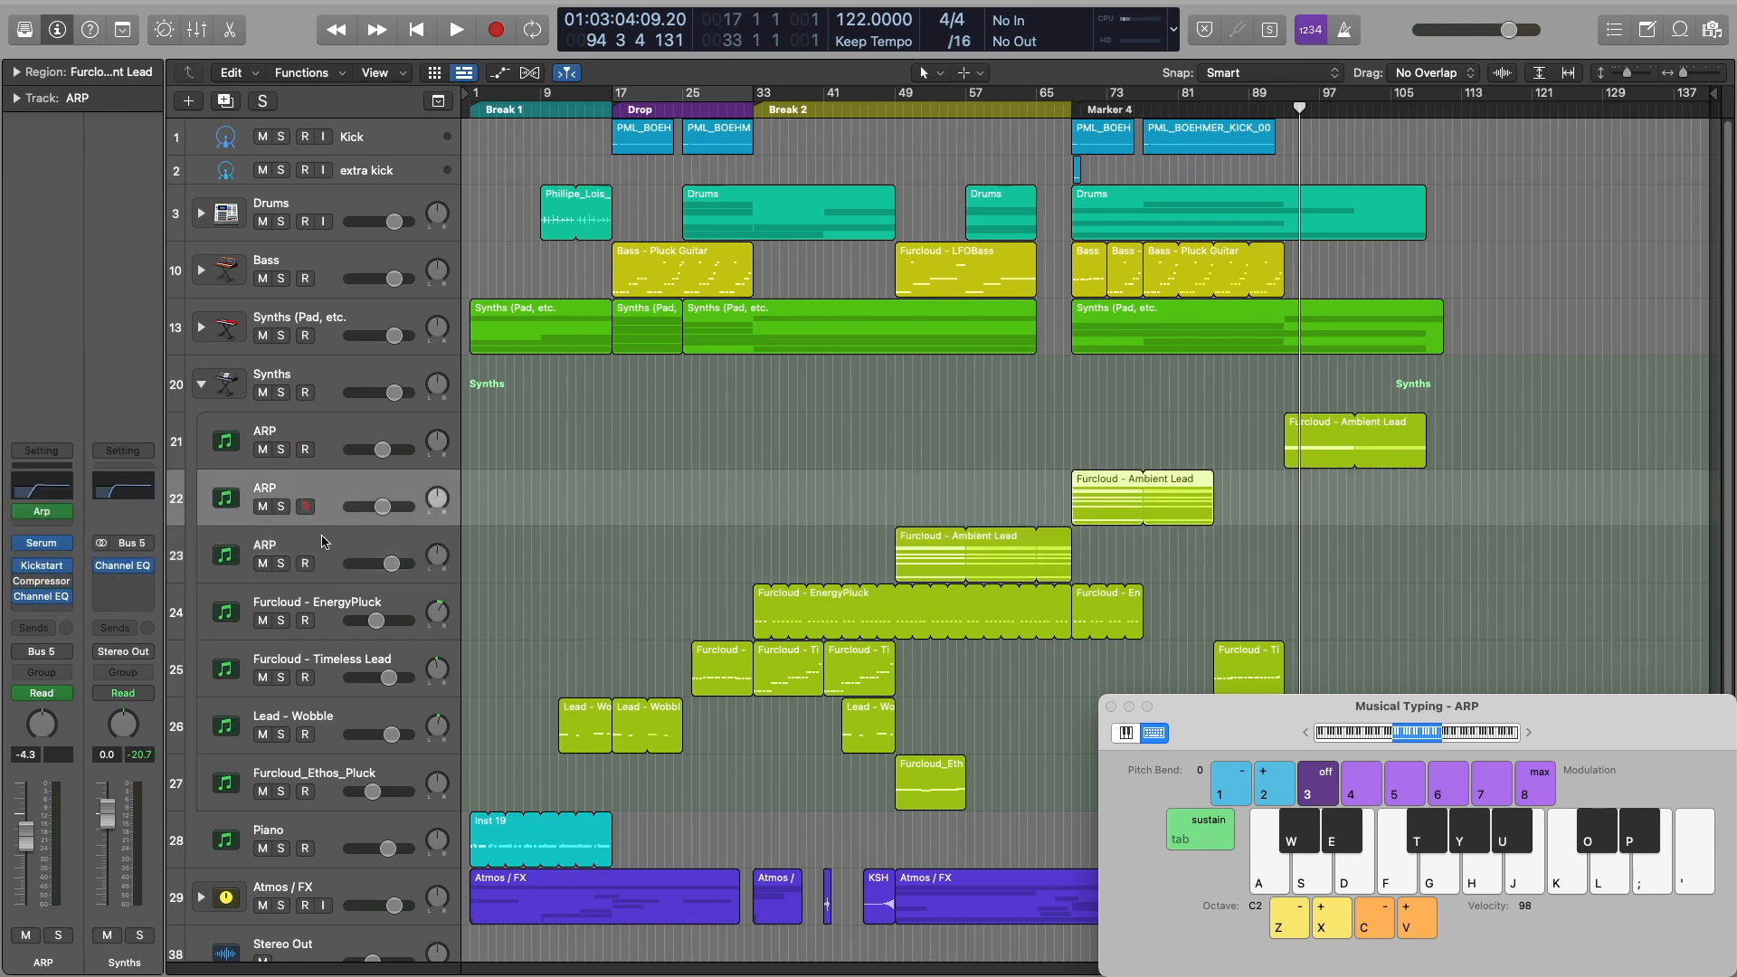
Solo the third ARP track and set the cycle range over its region from bar 49 to bar 69
{"action": "left_click", "coordinate": [323, 546]}
{"action": "key", "text": "s"}
{"action": "left_click", "coordinate": [896, 95]}
{"action": "left_click_drag", "start_coordinate": [896, 95], "coordinate": [1073, 118]}
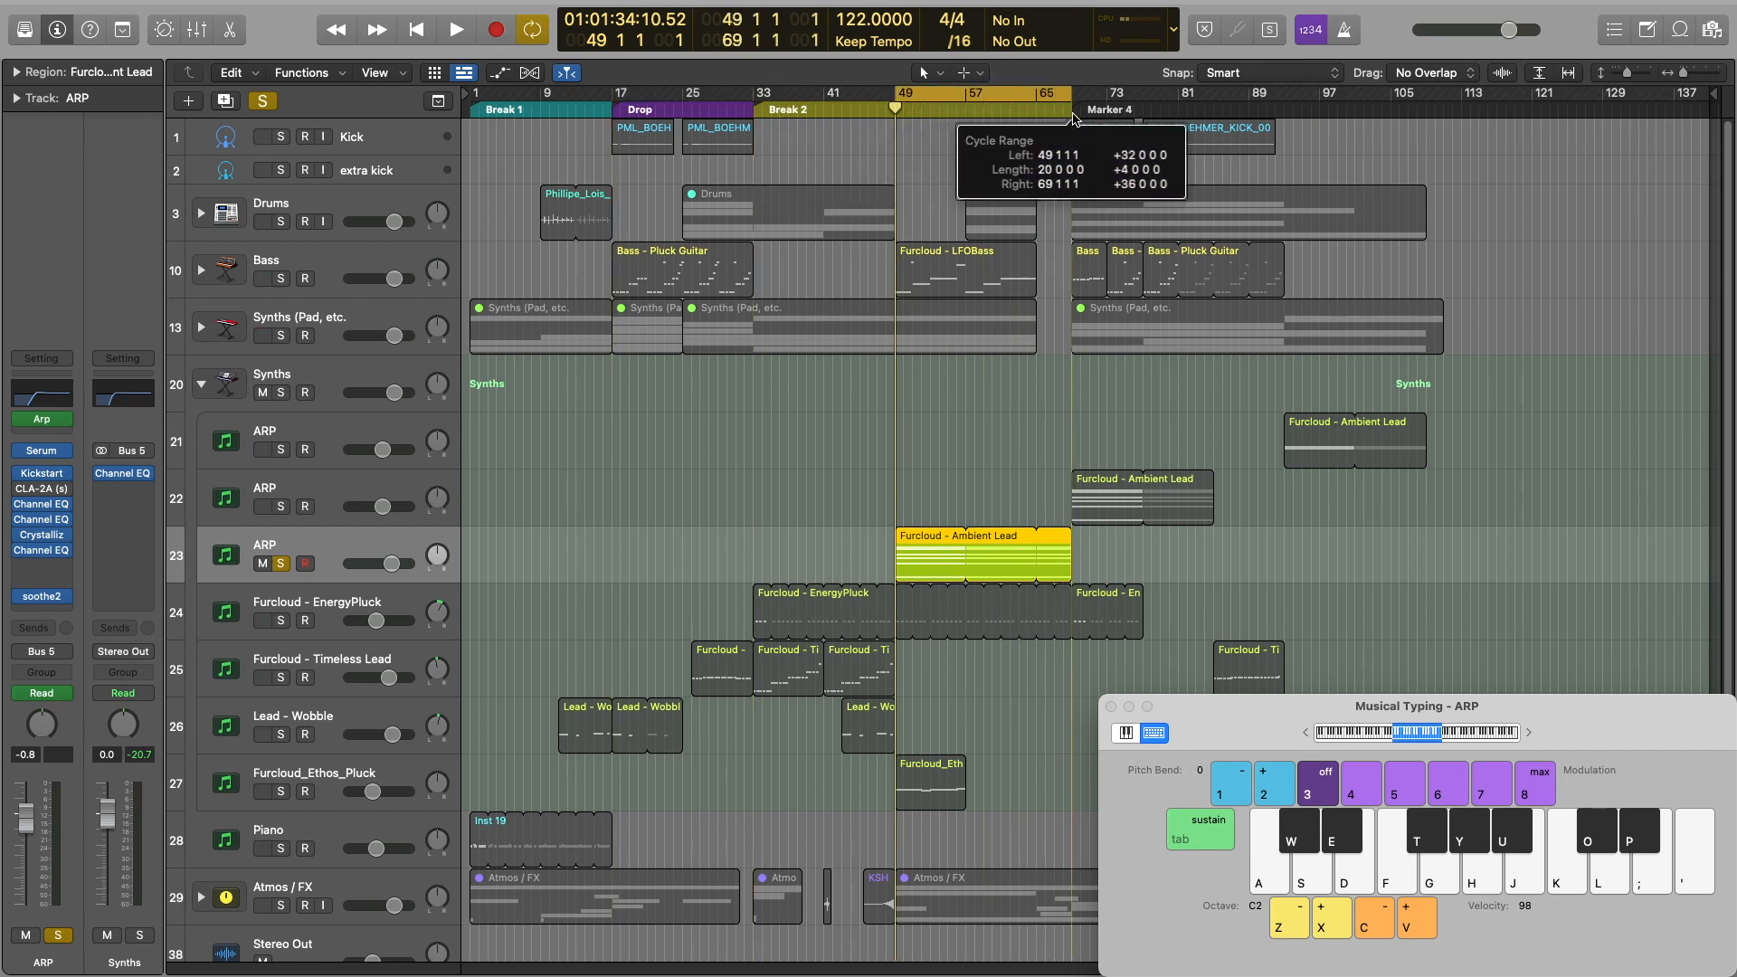
Play the cycle range from bar 49, comparing the third ARP track soloed against the full mix, and stop playback with the solo cleared
{"action": "left_click", "coordinate": [262, 101]}
{"action": "key", "text": "space"}
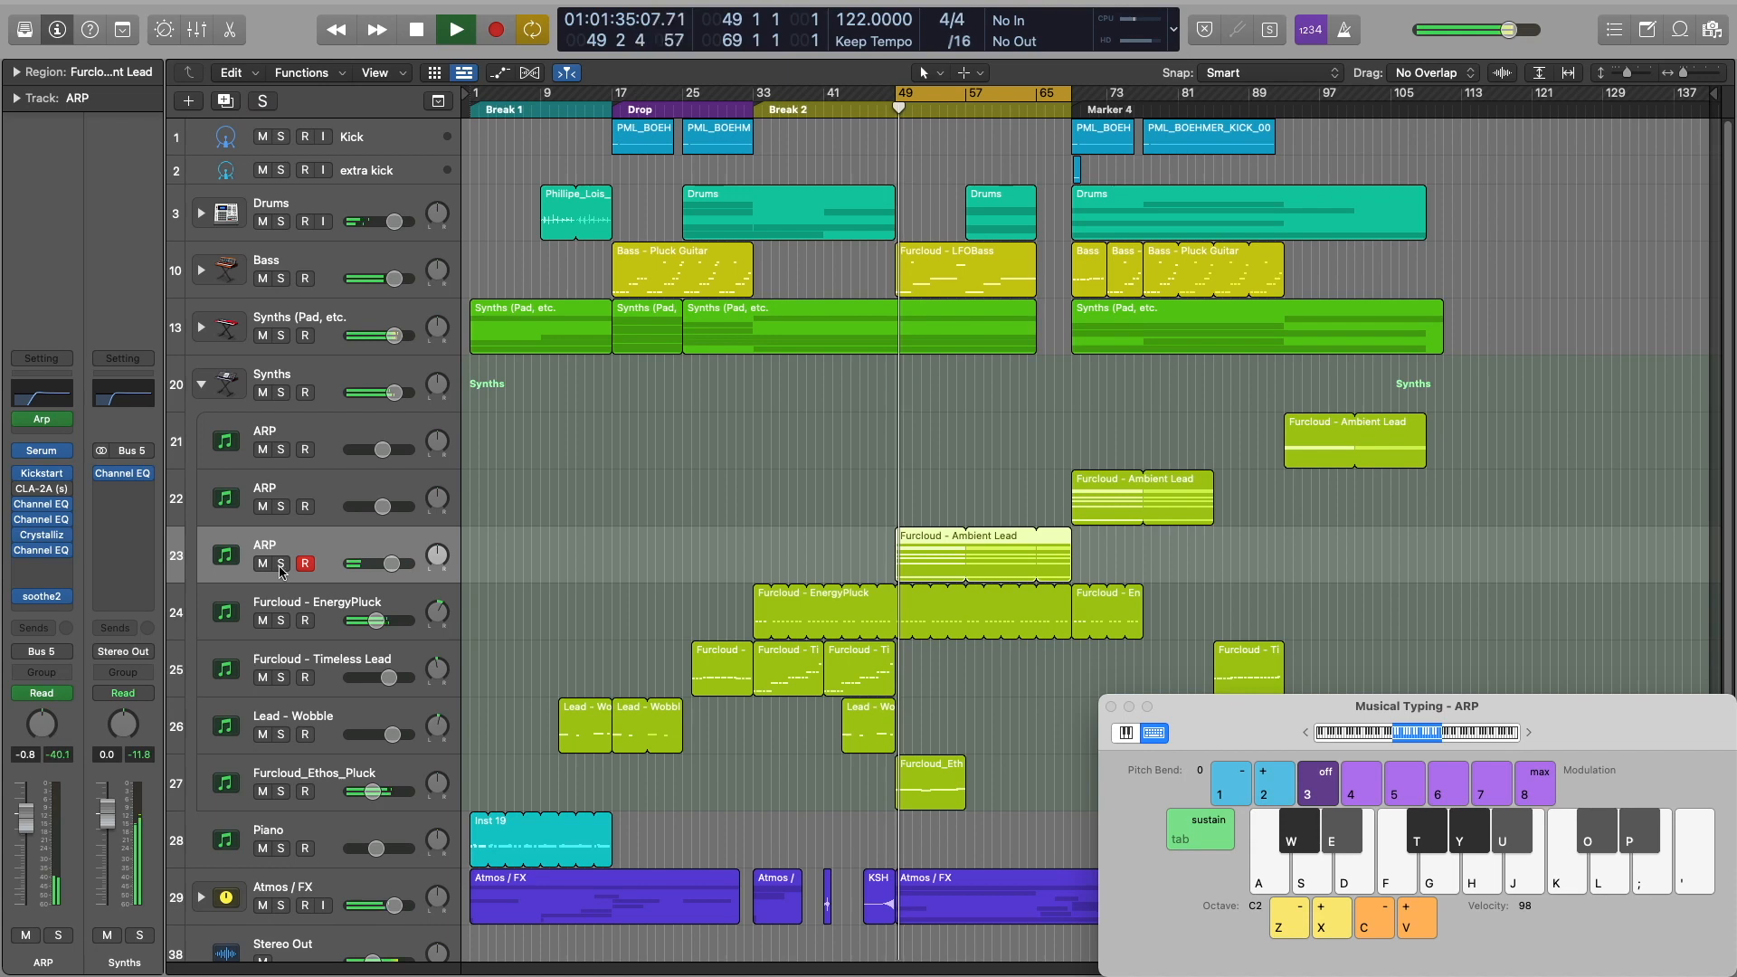
{"action": "left_click", "coordinate": [281, 564]}
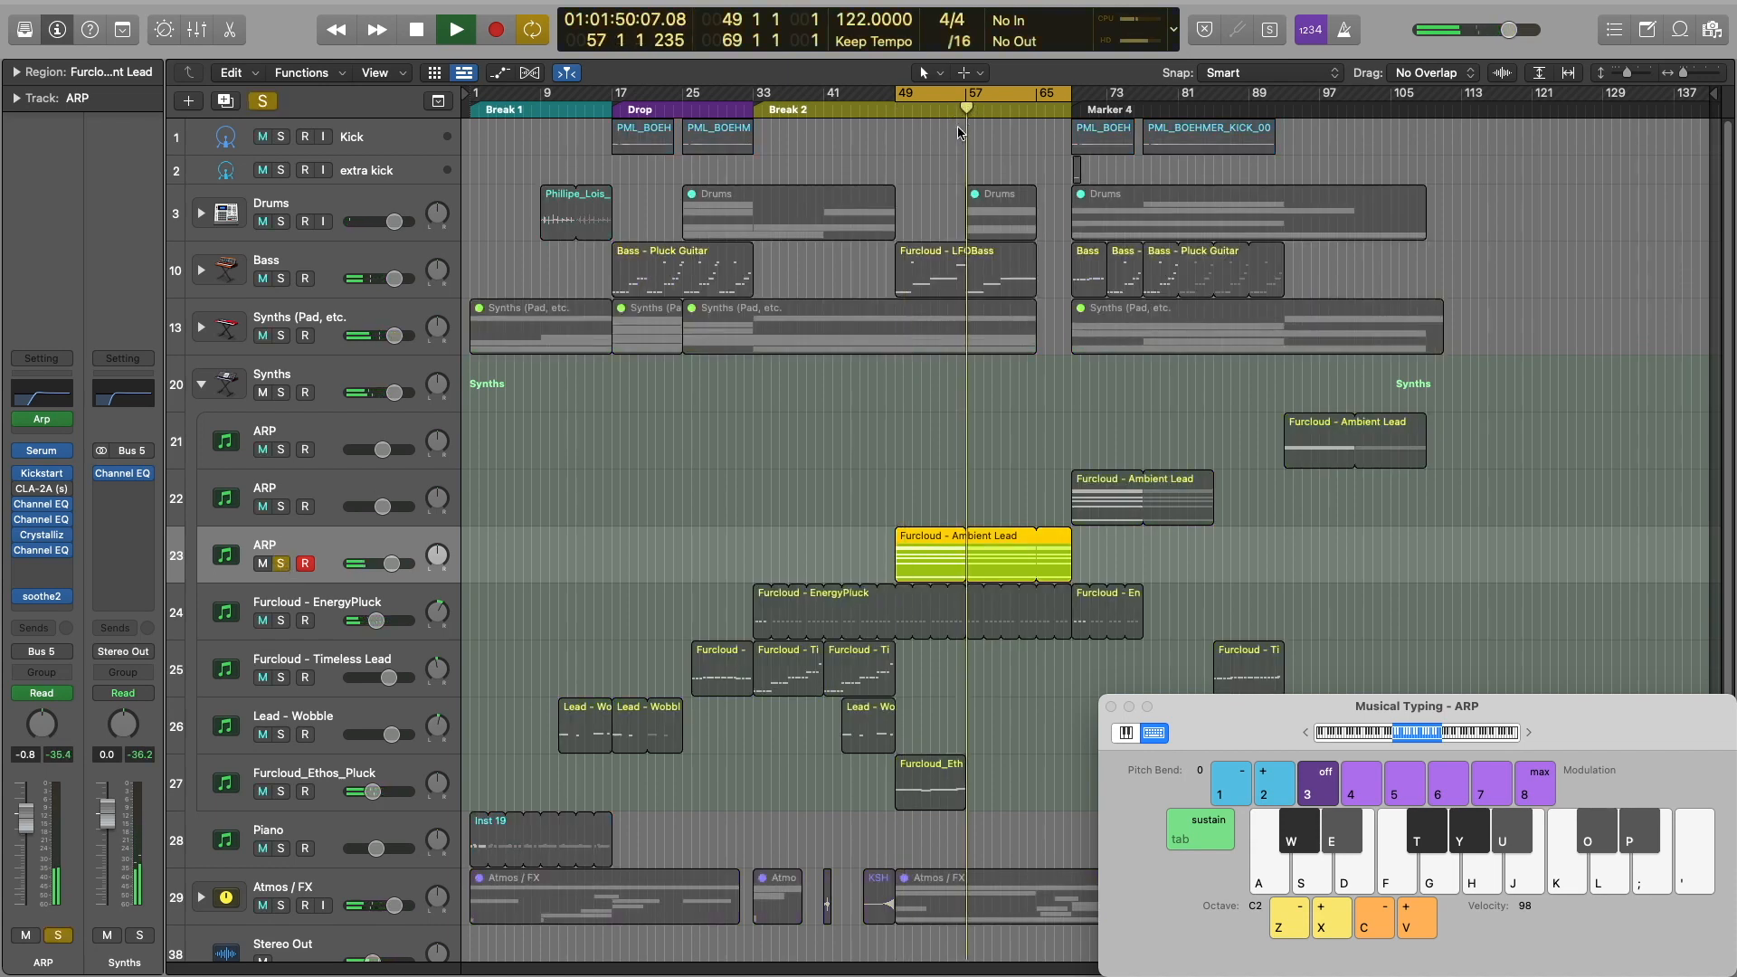
{"action": "left_click", "coordinate": [281, 564]}
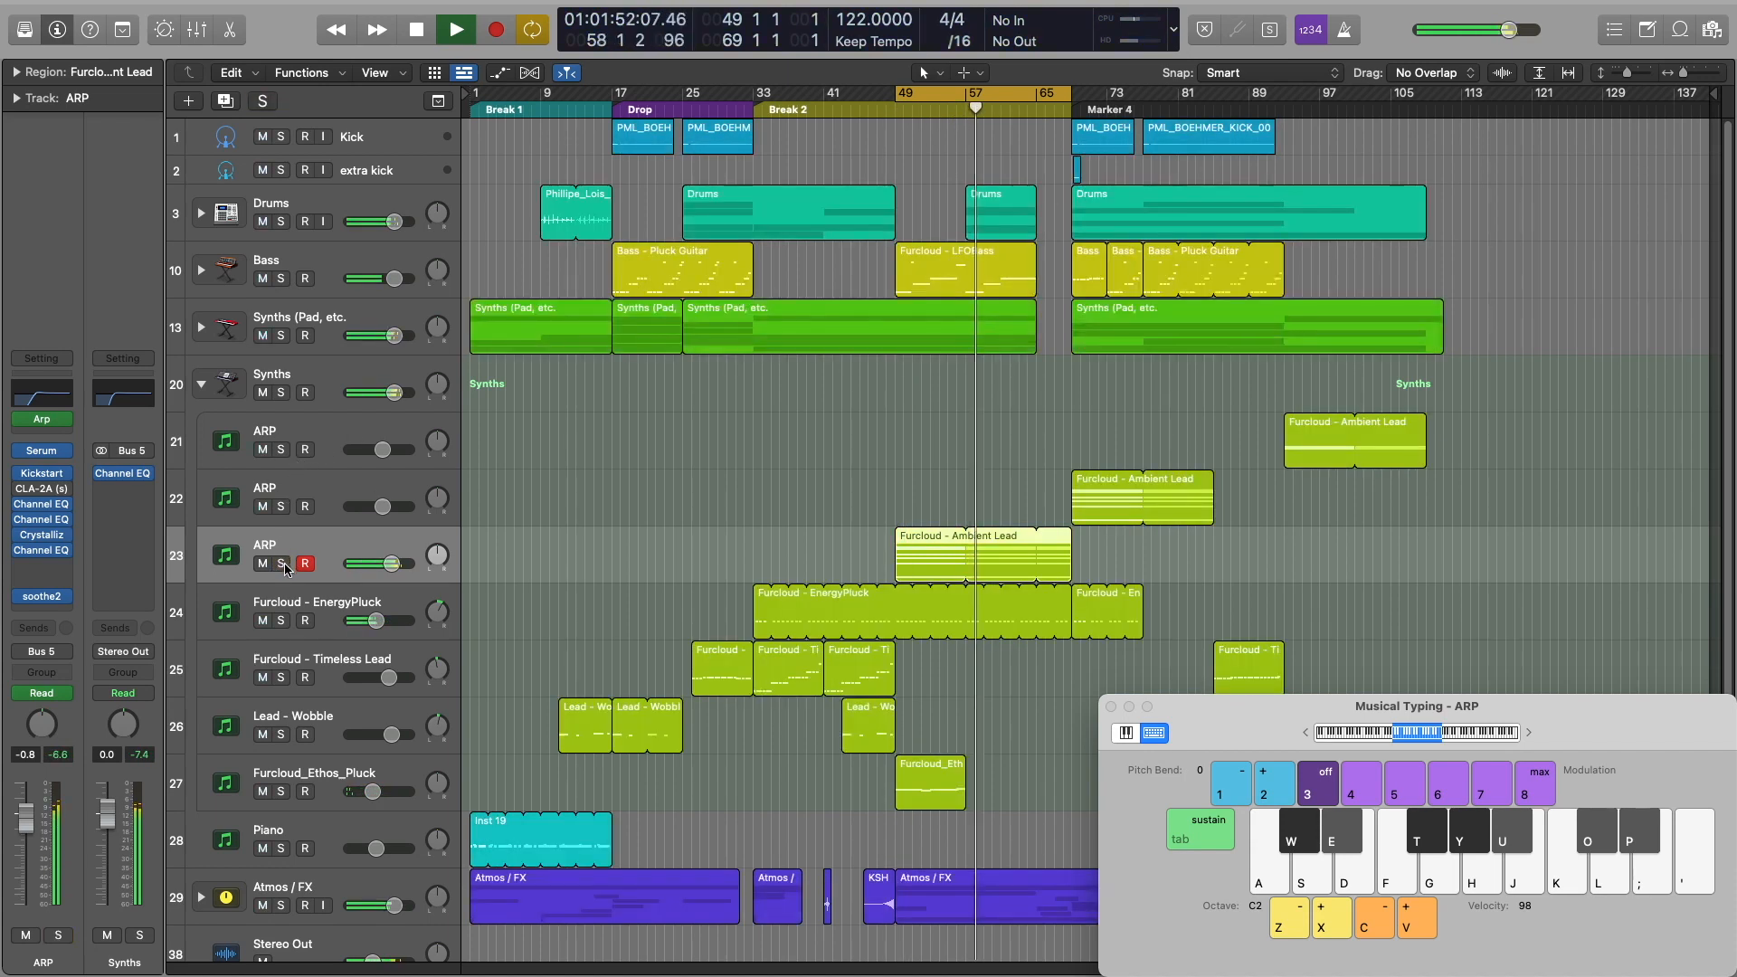
{"action": "left_click", "coordinate": [283, 564]}
{"action": "left_click", "coordinate": [283, 564]}
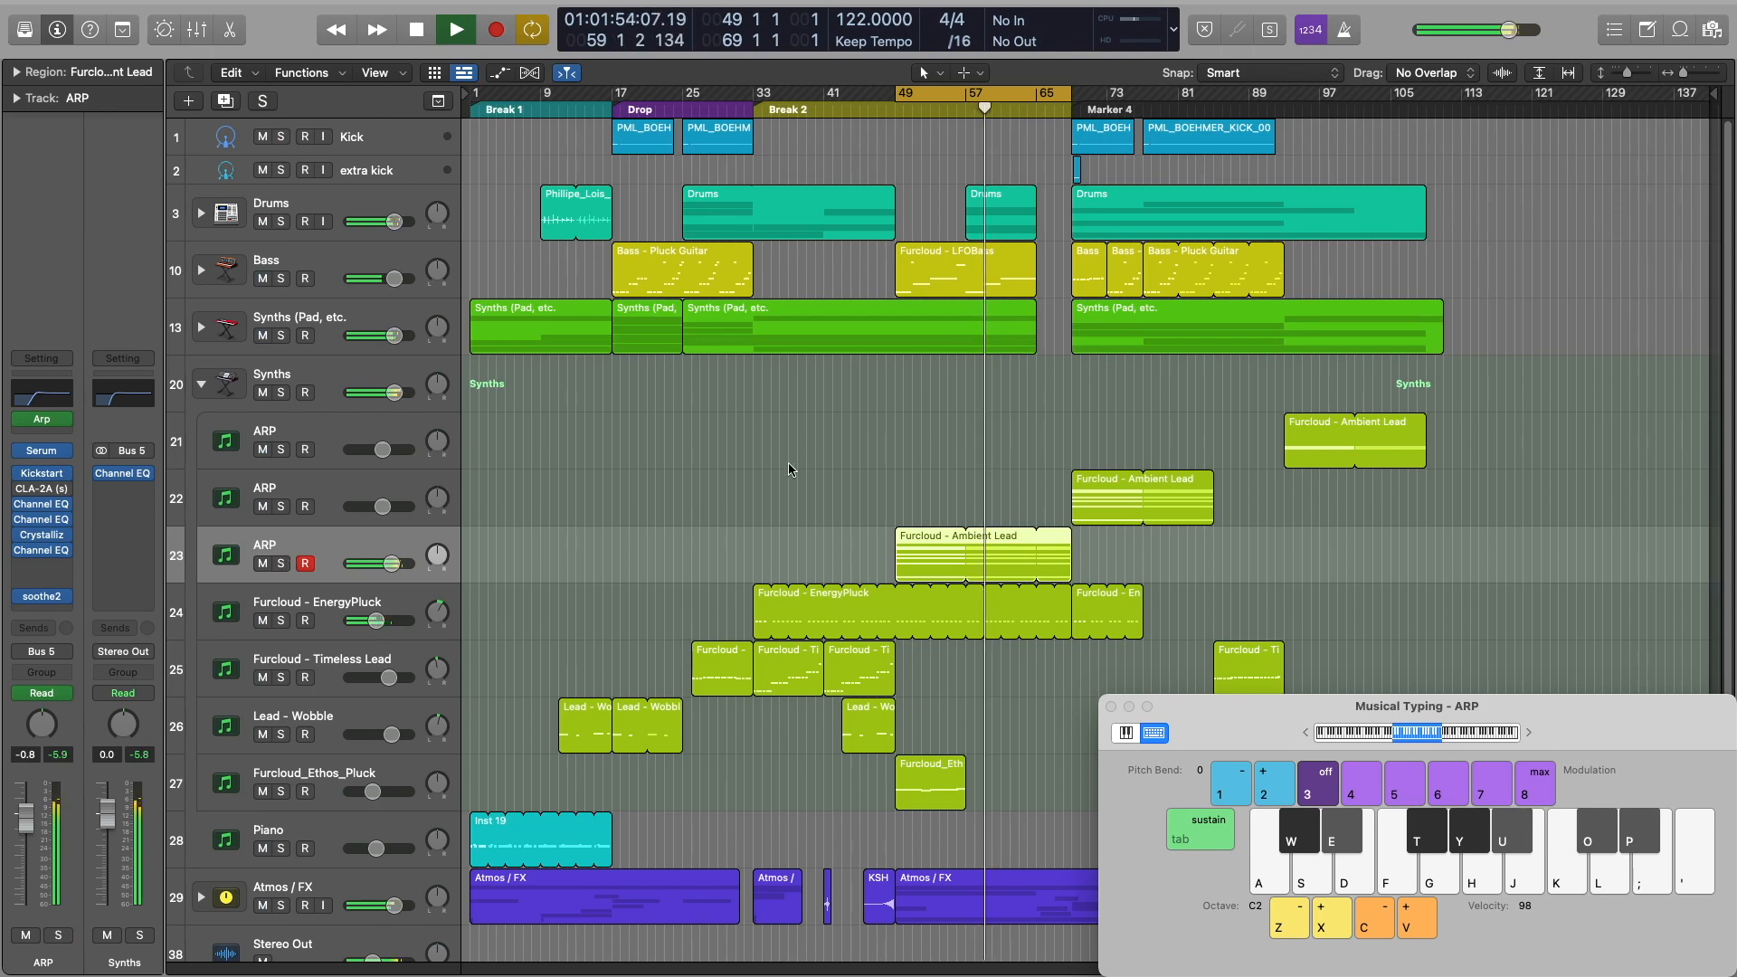
{"action": "left_click", "coordinate": [352, 566]}
{"action": "key", "text": "space"}
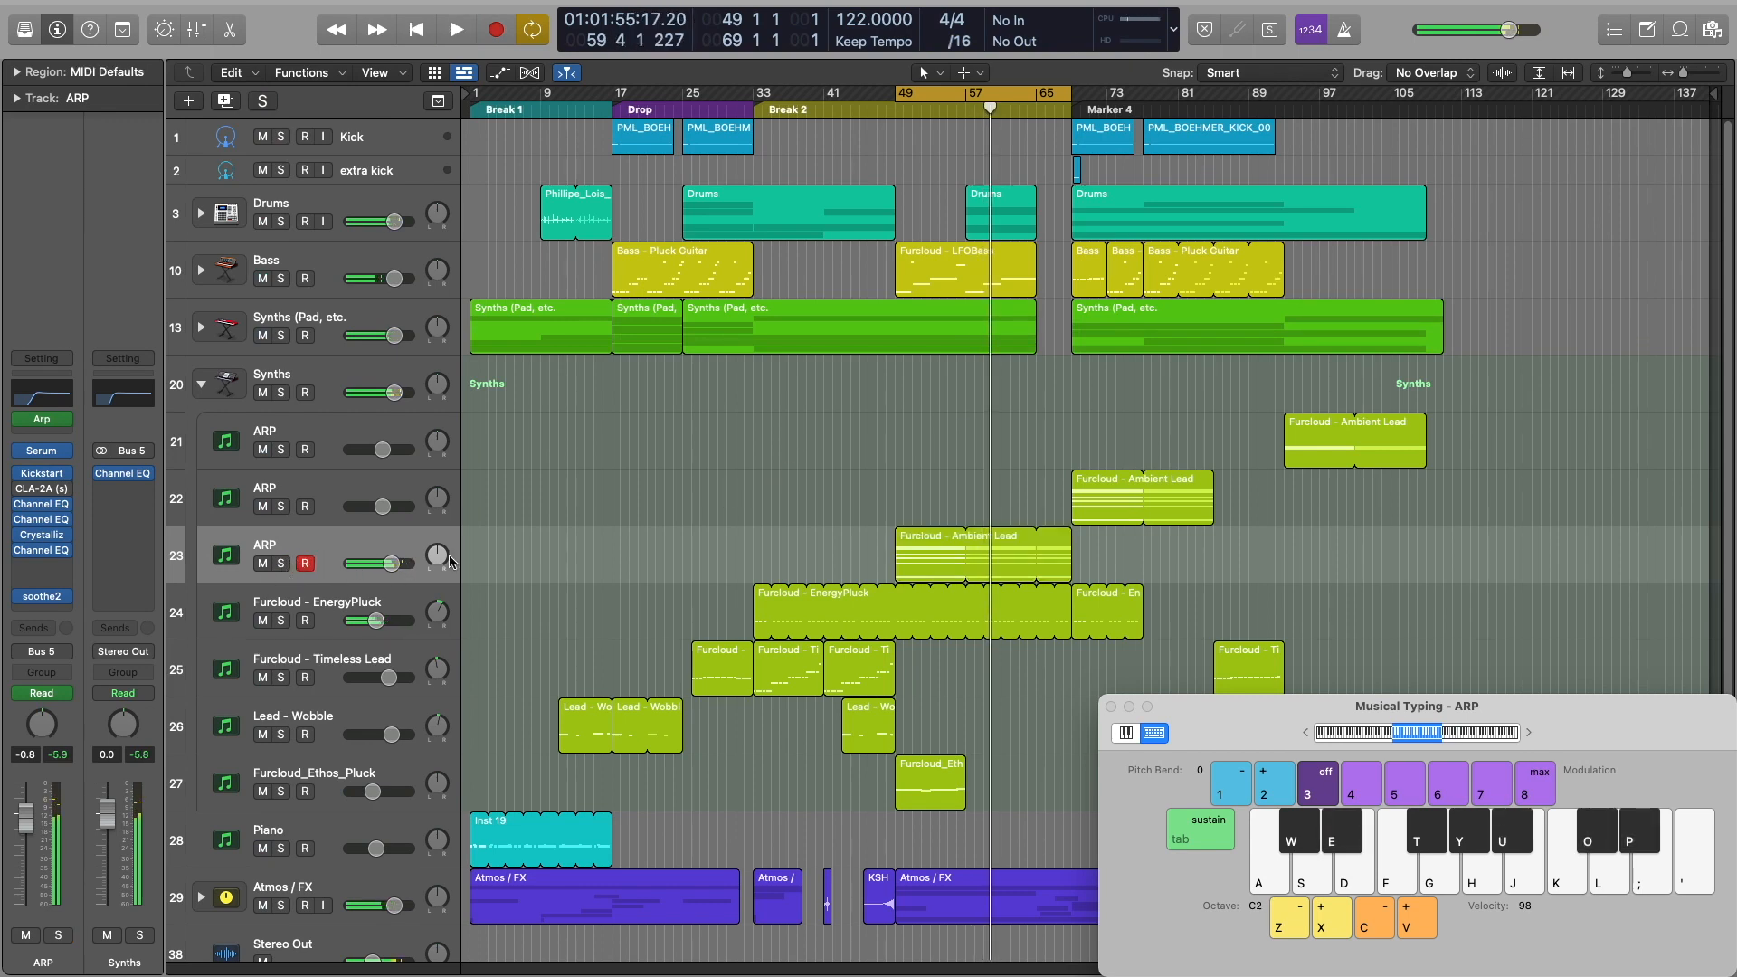
Solo the third ARP track and open its Furcloud - Ambient Lead region in the Piano Roll to examine the chord notes
{"action": "left_click", "coordinate": [281, 564]}
{"action": "left_click", "coordinate": [937, 539]}
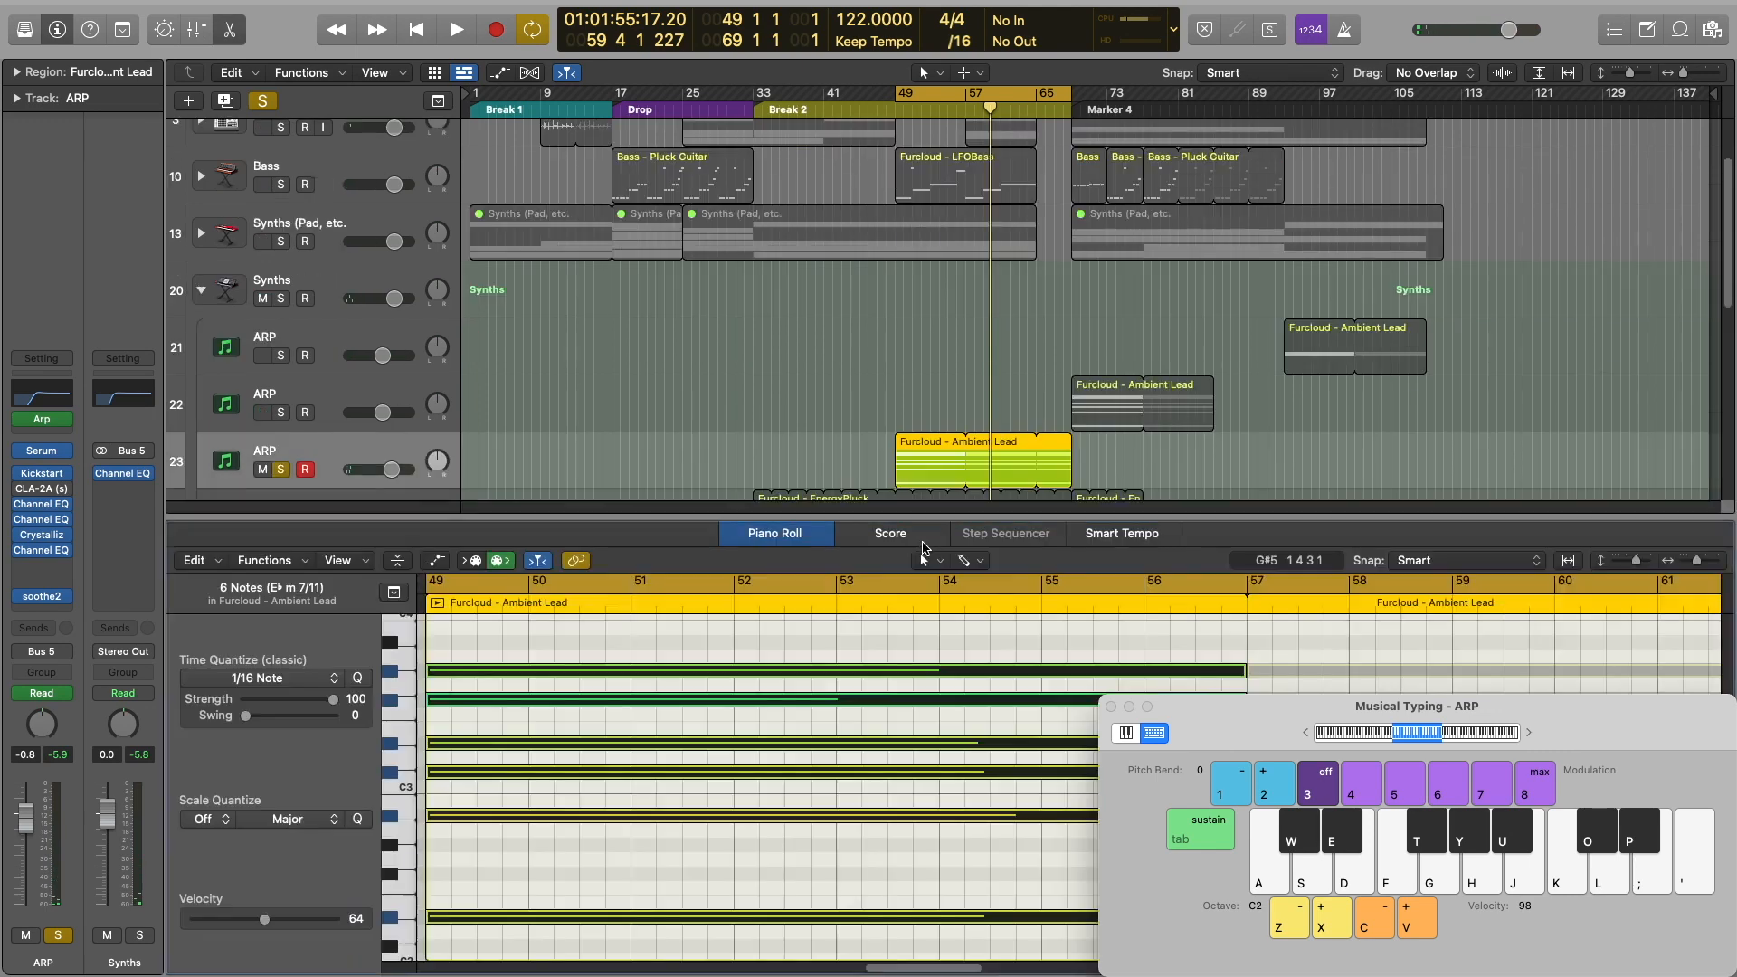
{"action": "double_click", "coordinate": [921, 540]}
{"action": "scroll", "coordinate": [904, 697], "scroll_direction": "up", "scroll_amount": 6}
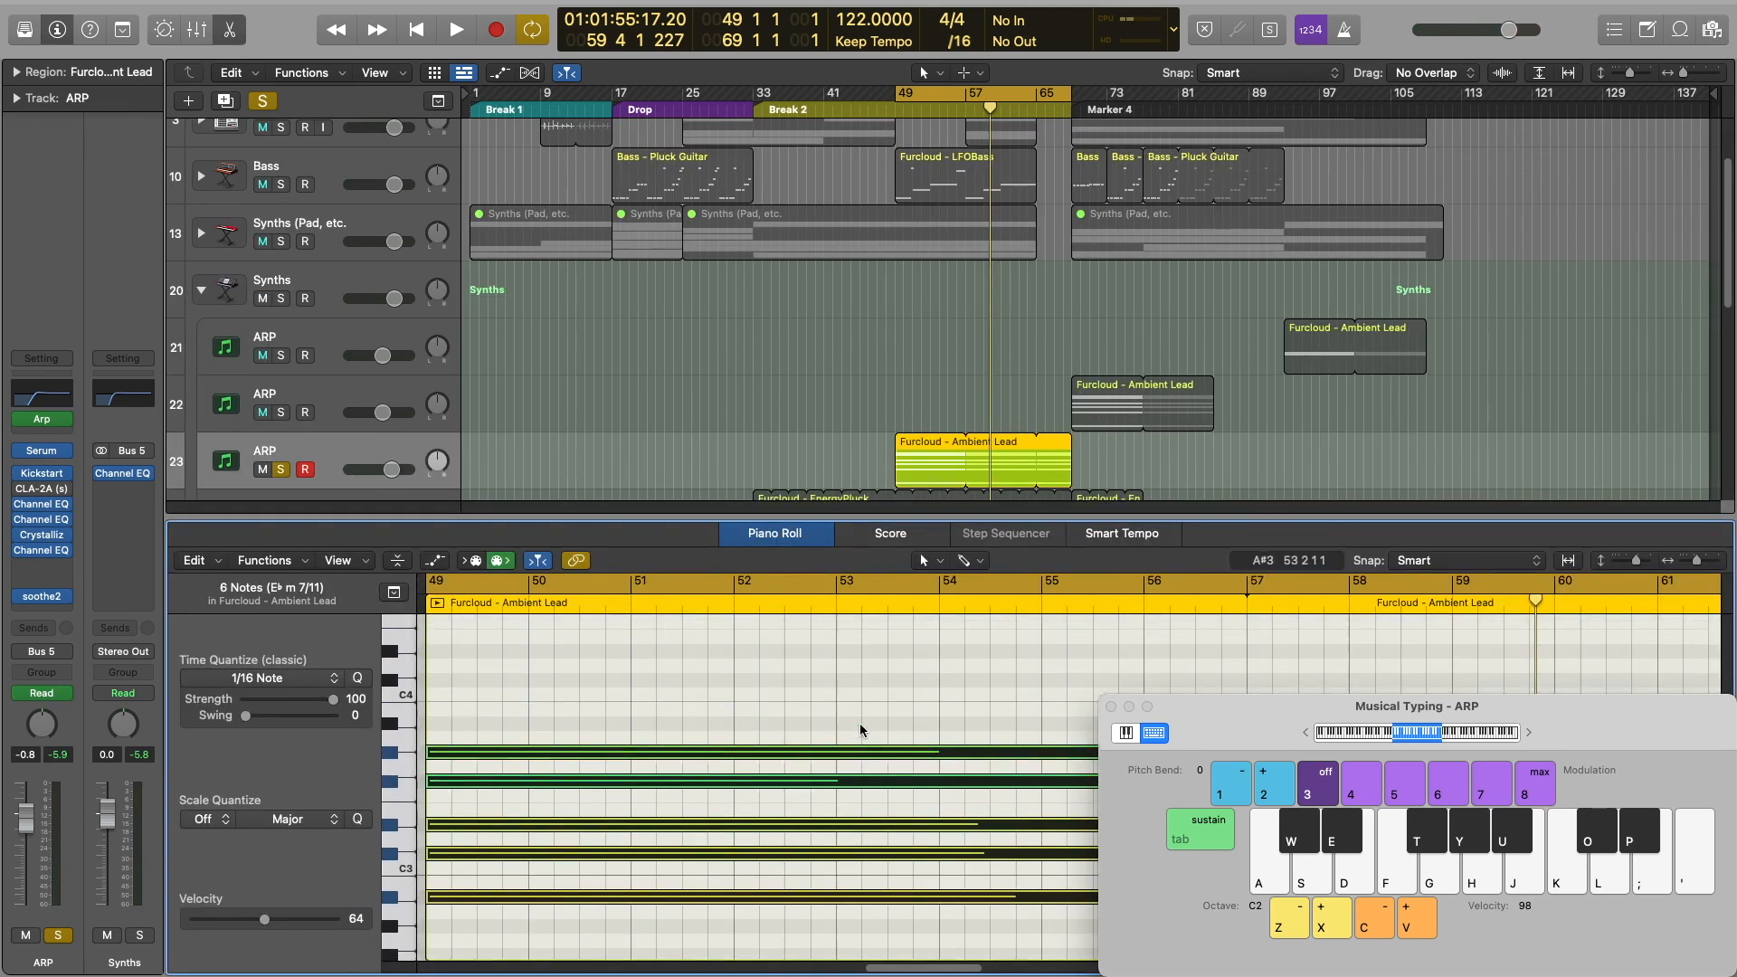
Audition the individual chord notes of the Furcloud - Ambient Lead region, from the lowest note to the highest
{"action": "scroll", "coordinate": [860, 729], "scroll_direction": "down", "scroll_amount": 7}
{"action": "left_click", "coordinate": [847, 767]}
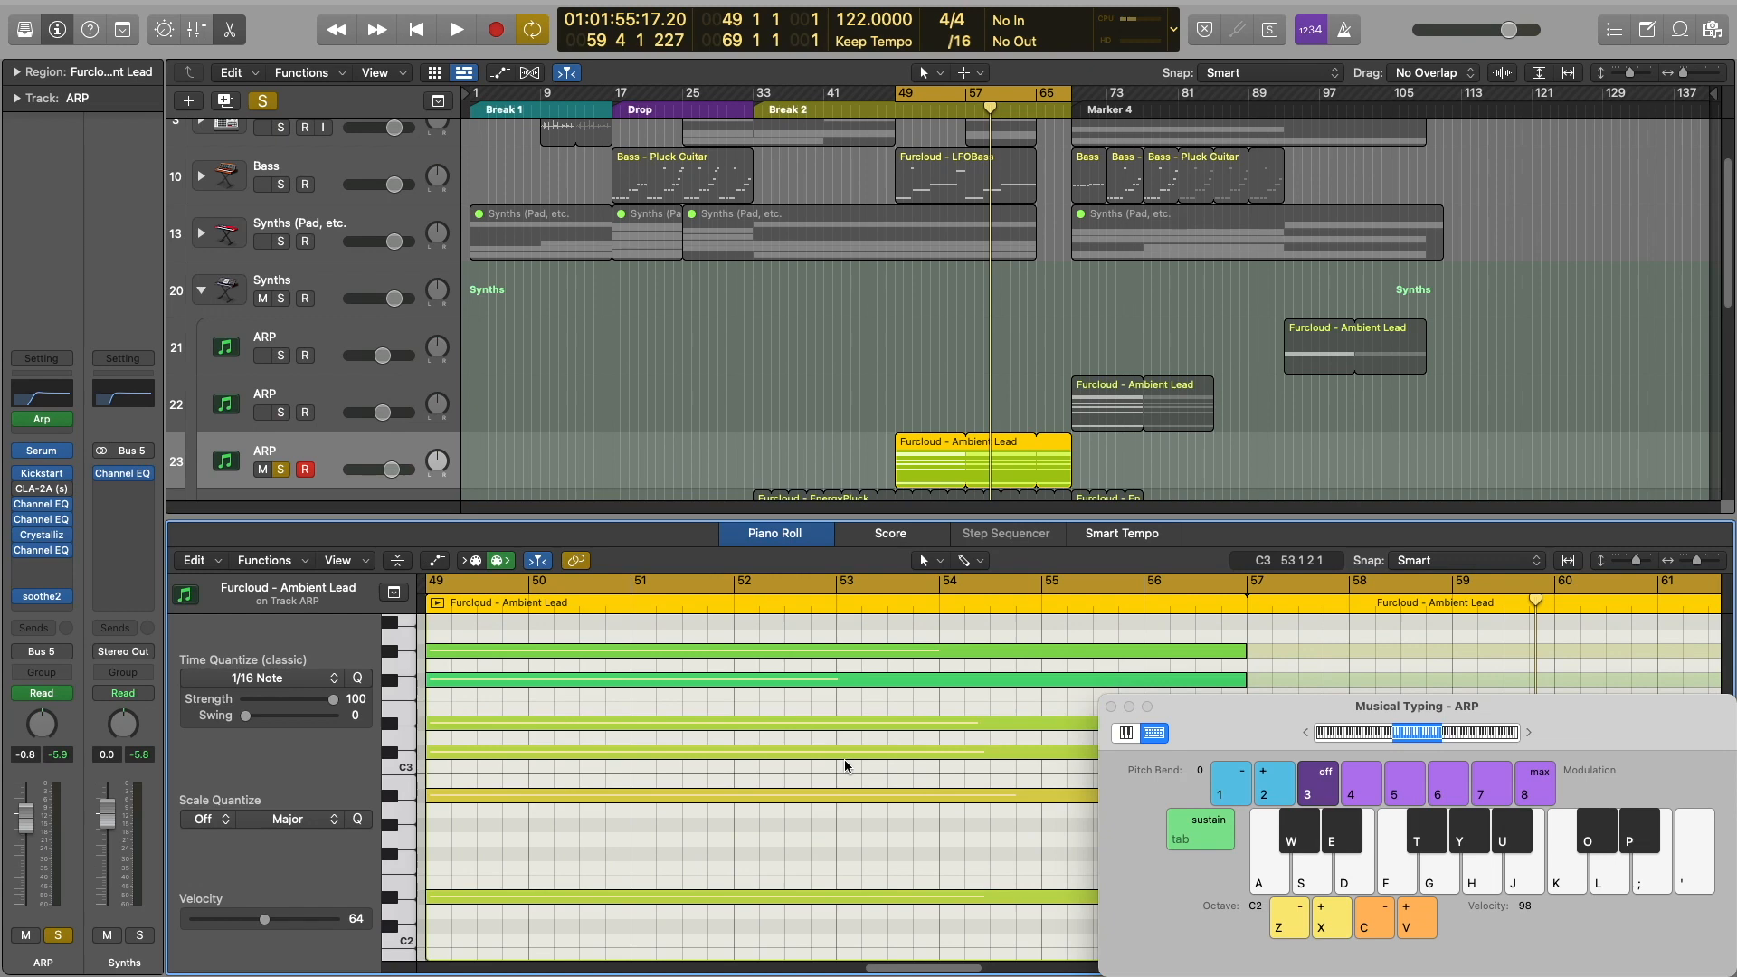
{"action": "left_click", "coordinate": [857, 903]}
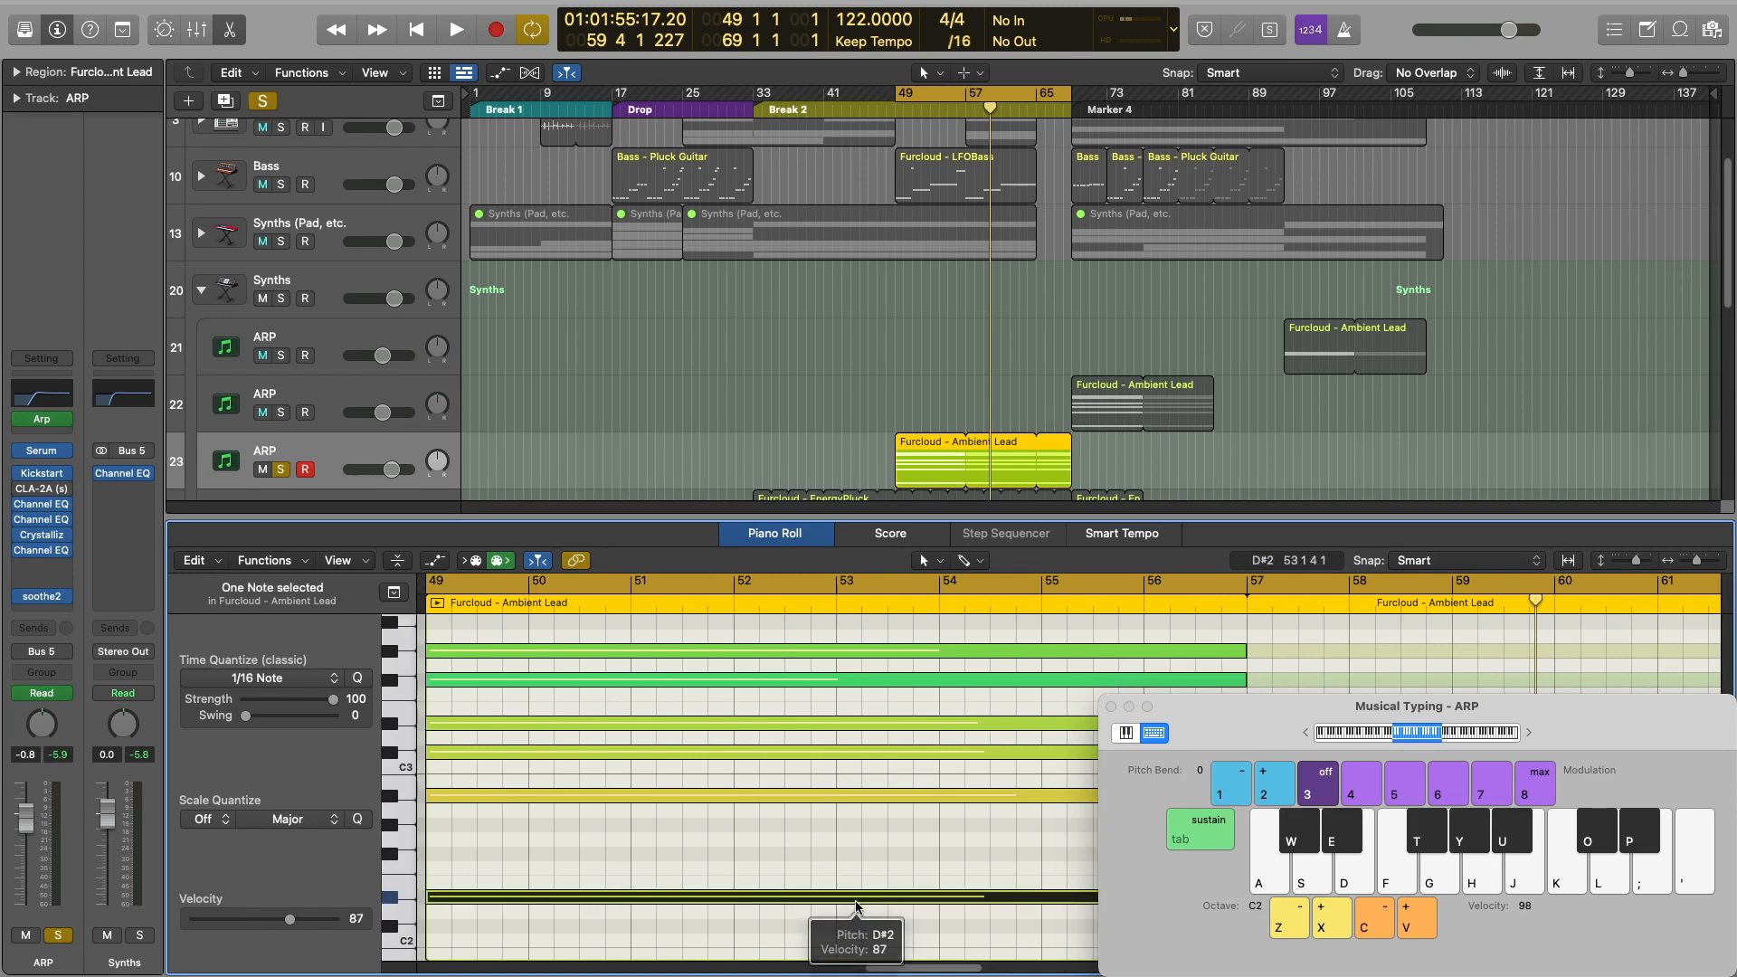
{"action": "key", "text": "Right"}
{"action": "key", "text": "Right"}
{"action": "key", "text": "Right"}
{"action": "key", "text": "Right"}
{"action": "key", "text": "Right"}
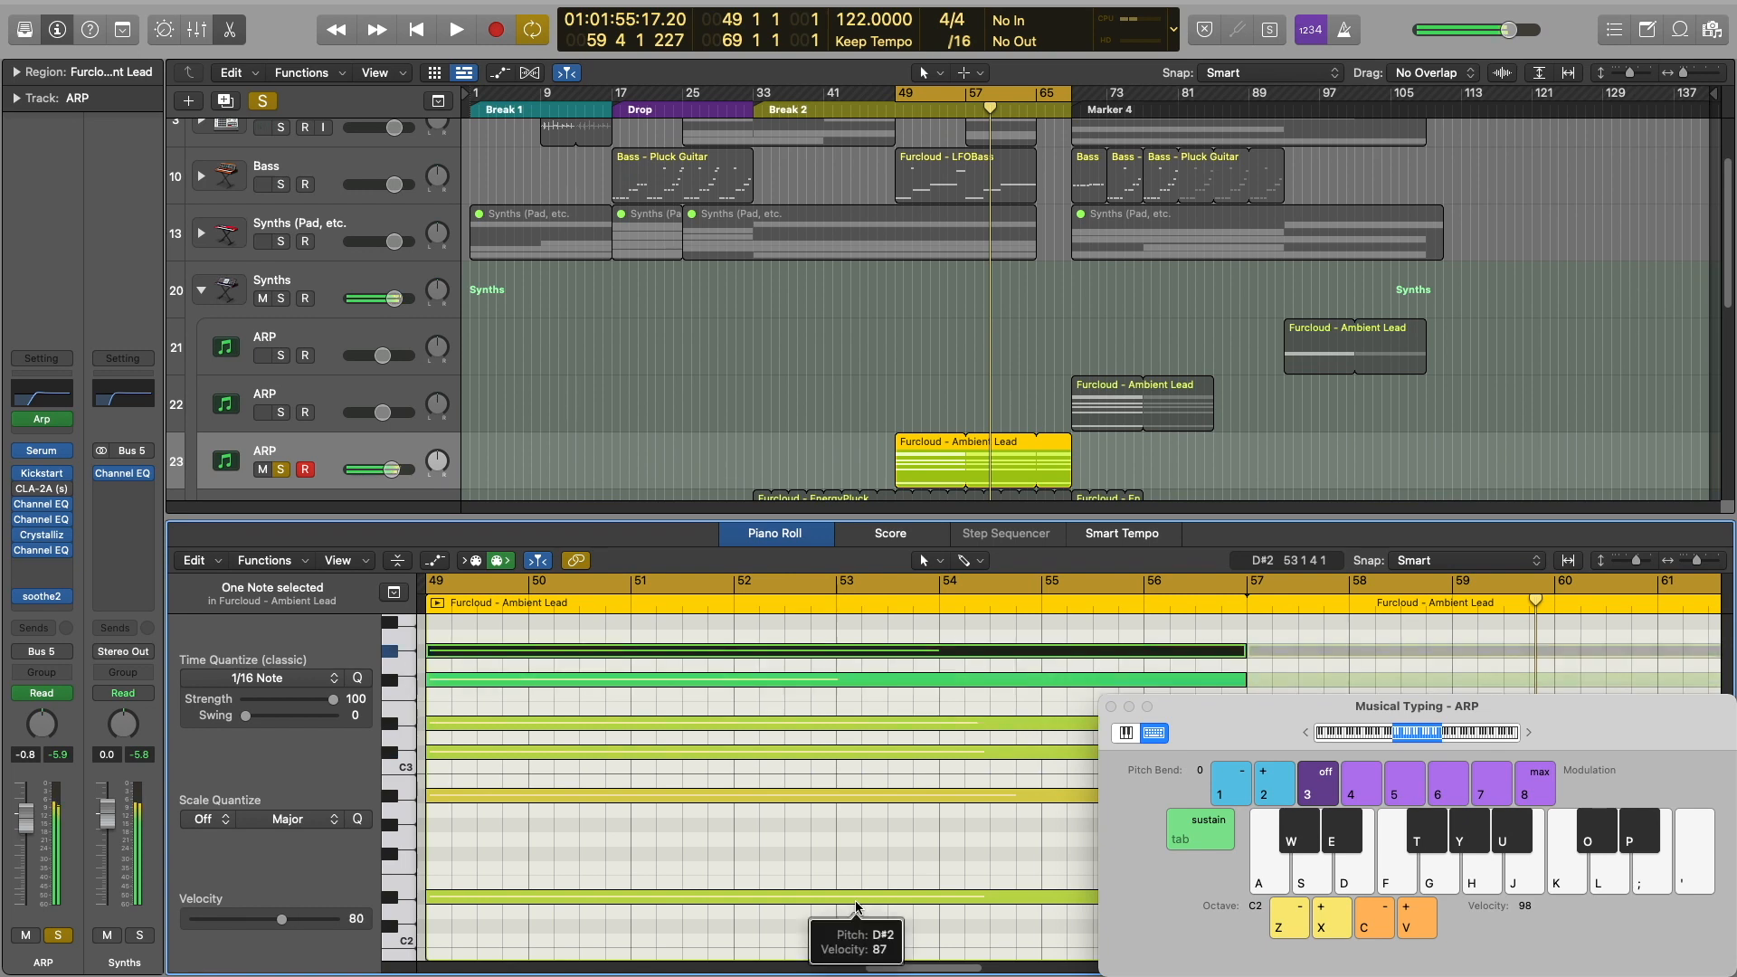
Close the Piano Roll and briefly play the arrangement near bar 49
{"action": "left_click", "coordinate": [225, 30]}
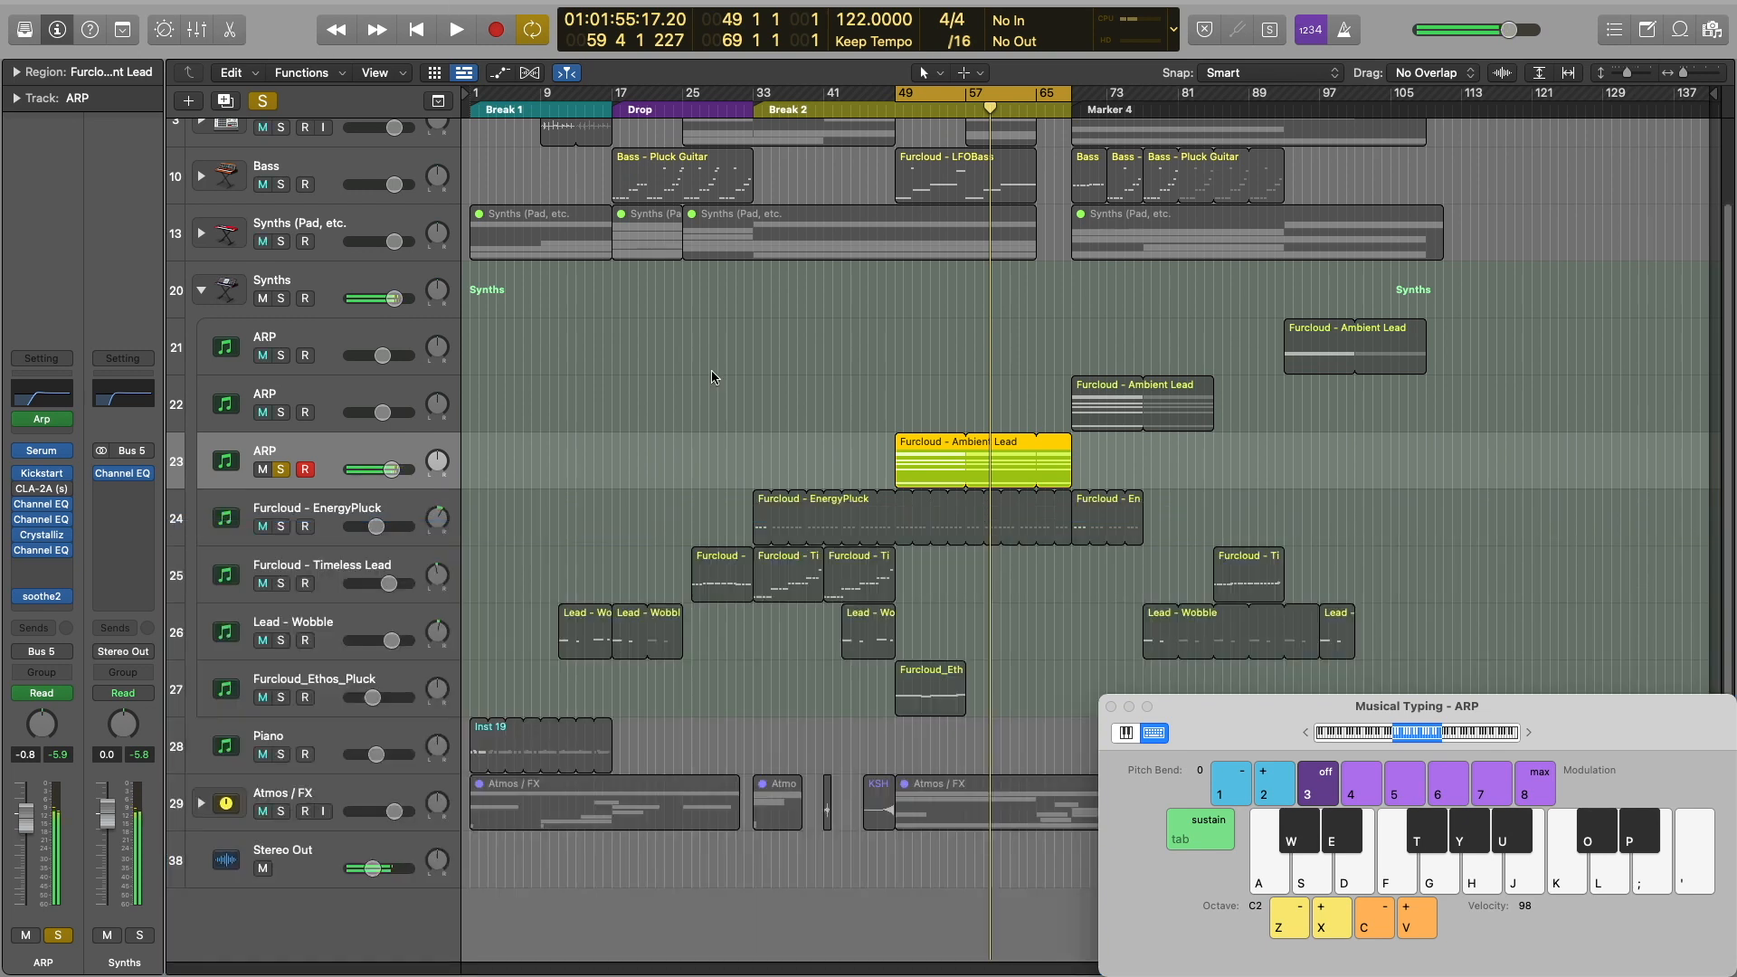
{"action": "left_click", "coordinate": [853, 450]}
{"action": "key", "text": "space"}
{"action": "key", "text": "space"}
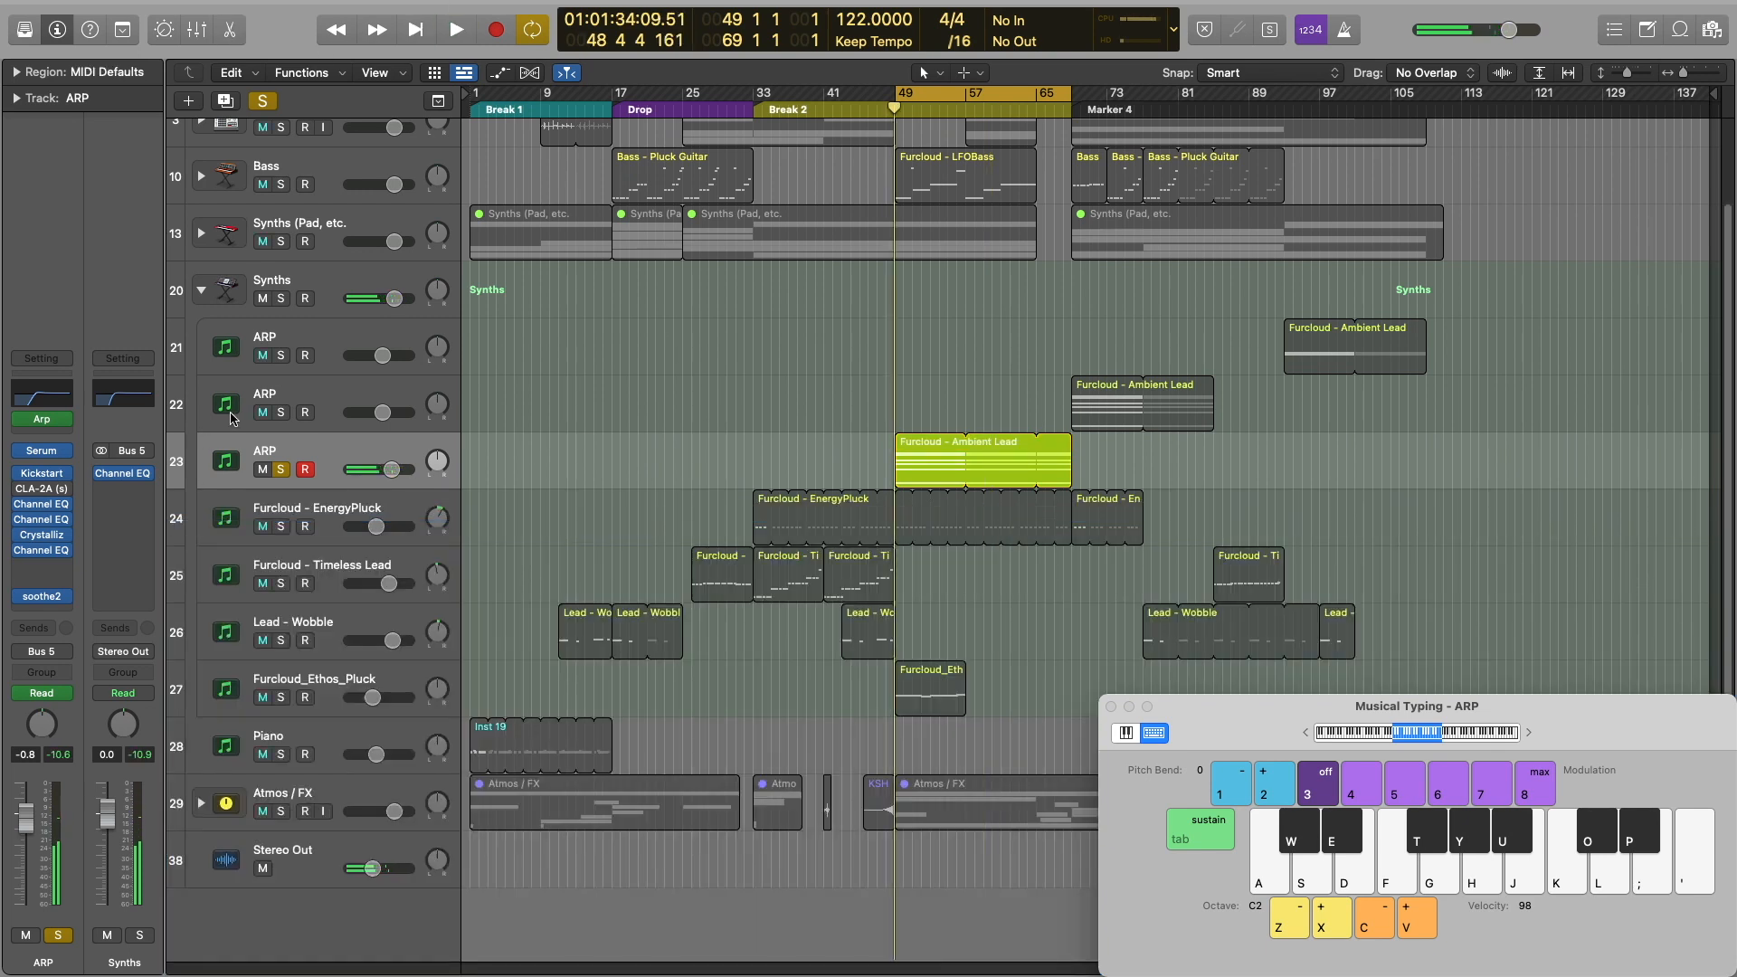
Inspect the Arpeggiator settings on ARP track 23 and close its window
{"action": "left_click", "coordinate": [41, 419]}
{"action": "left_click_drag", "start_coordinate": [973, 267], "coordinate": [944, 238]}
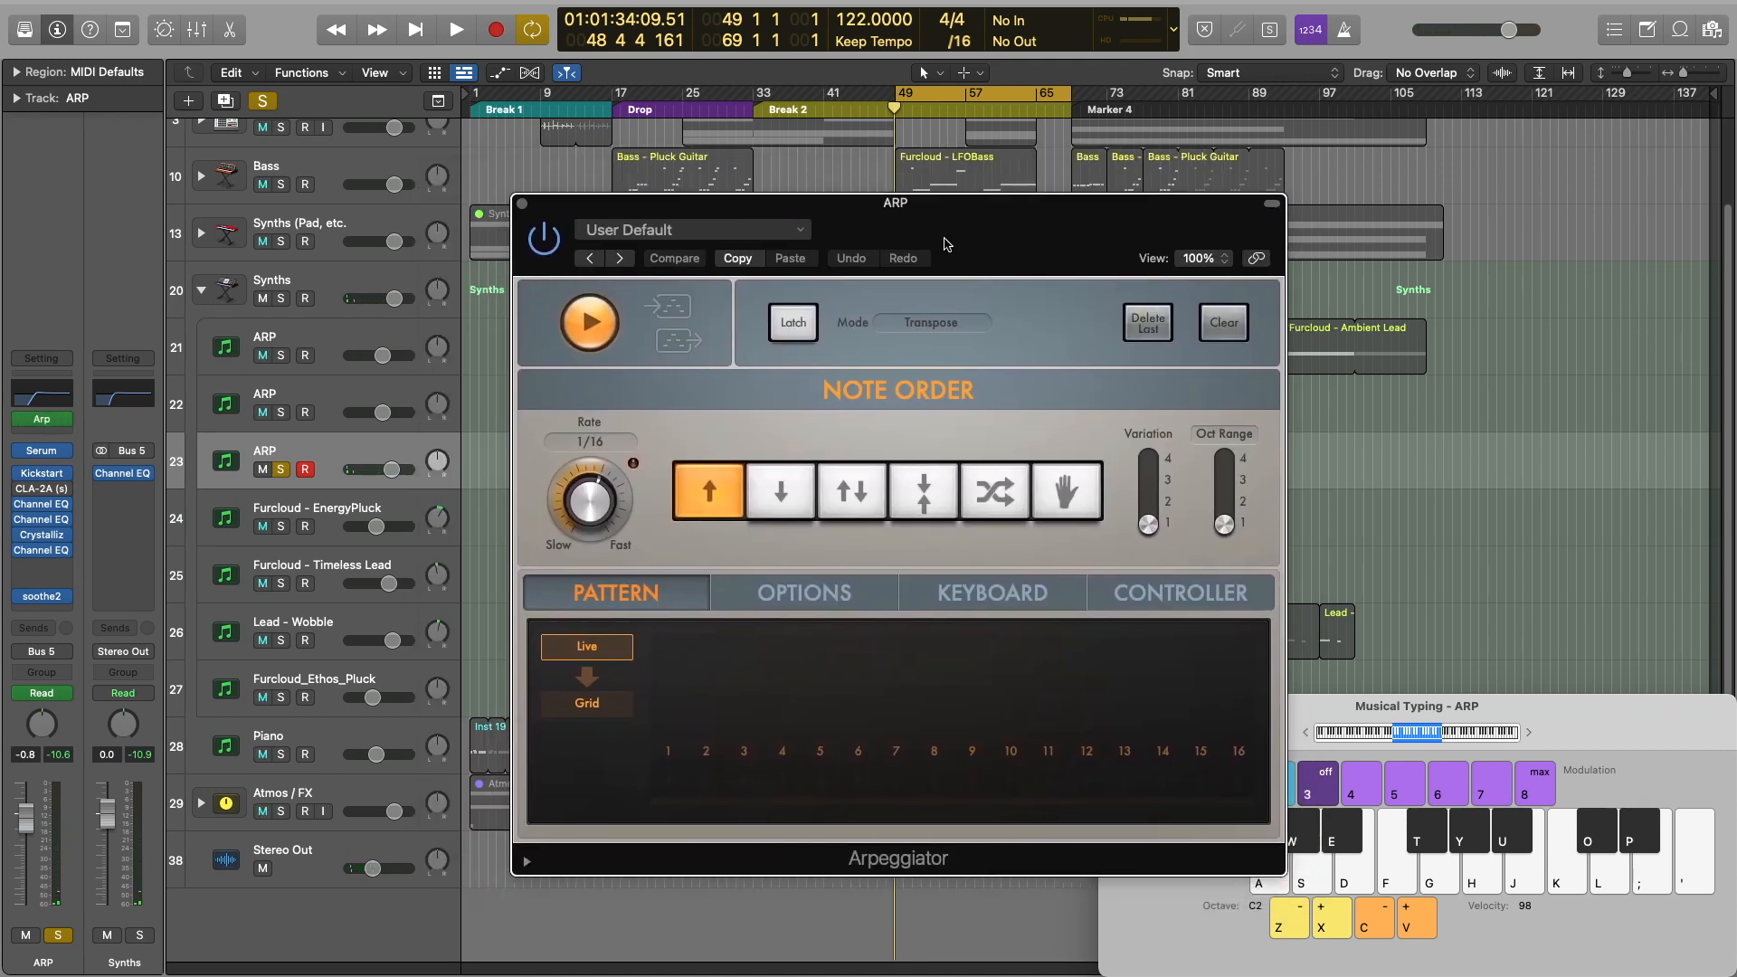
{"action": "left_click", "coordinate": [523, 205]}
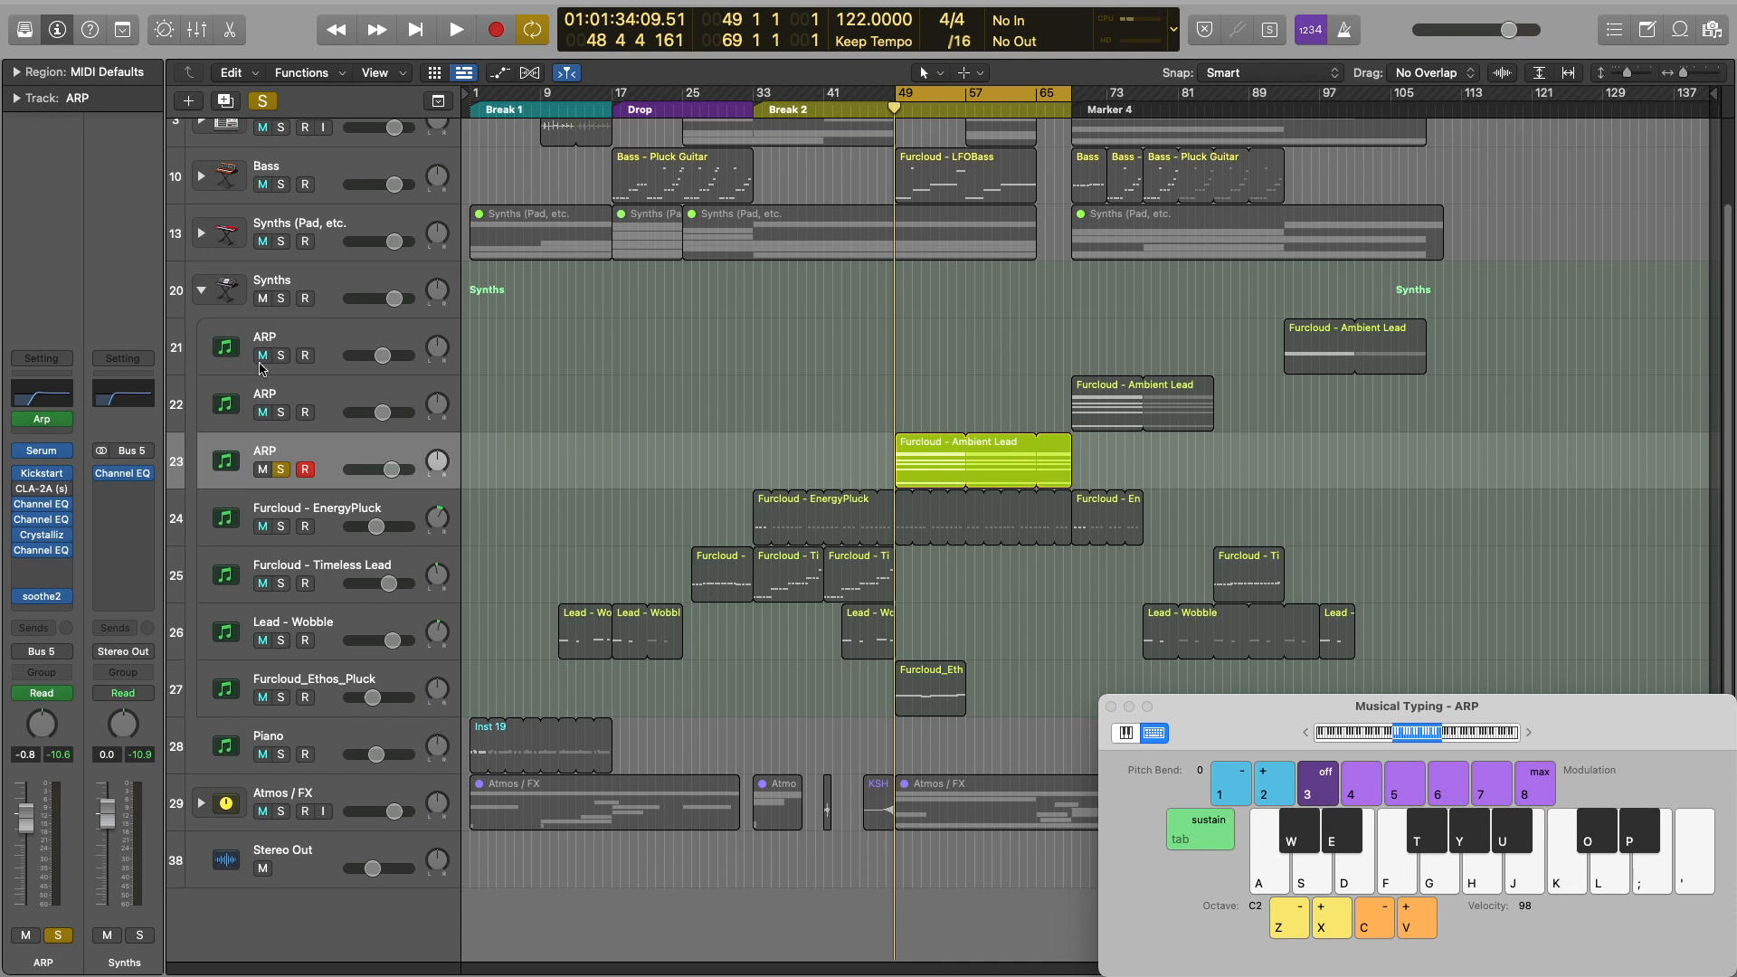
Open the Kickstart, Channel EQ, Crystallizer and soothe2 inserts of ARP track 23 to review their settings
{"action": "left_click", "coordinate": [42, 475]}
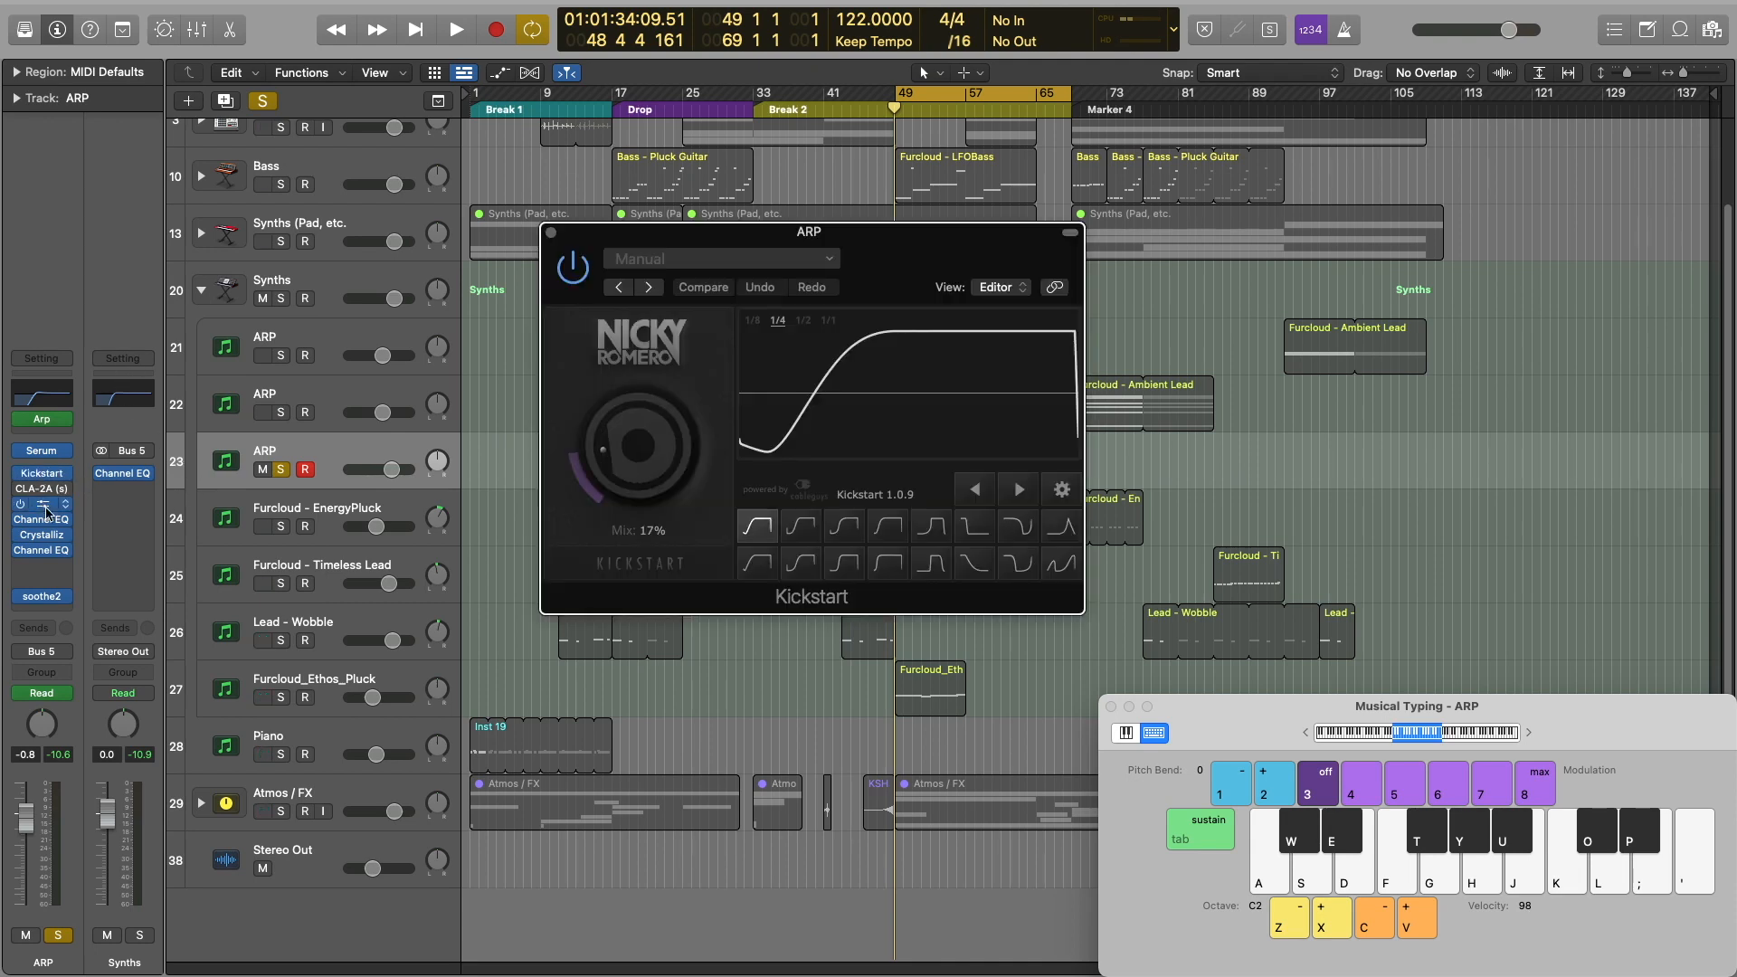
{"action": "left_click", "coordinate": [41, 521]}
{"action": "left_click", "coordinate": [41, 523]}
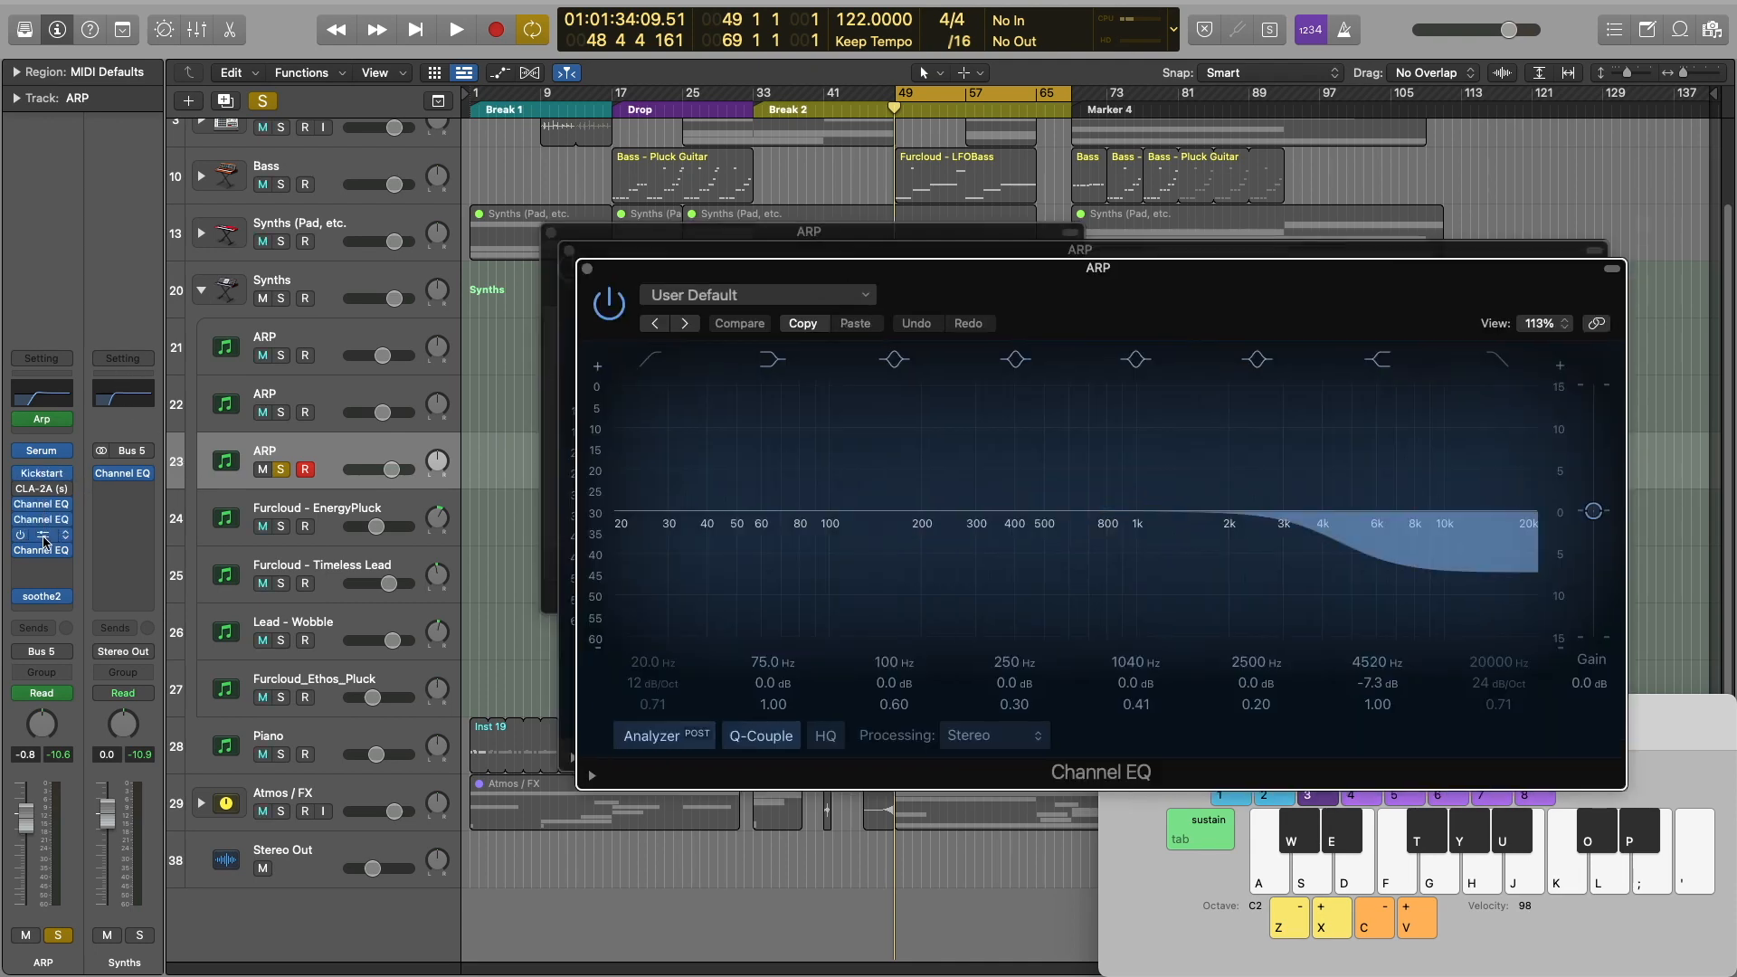
{"action": "left_click", "coordinate": [41, 536]}
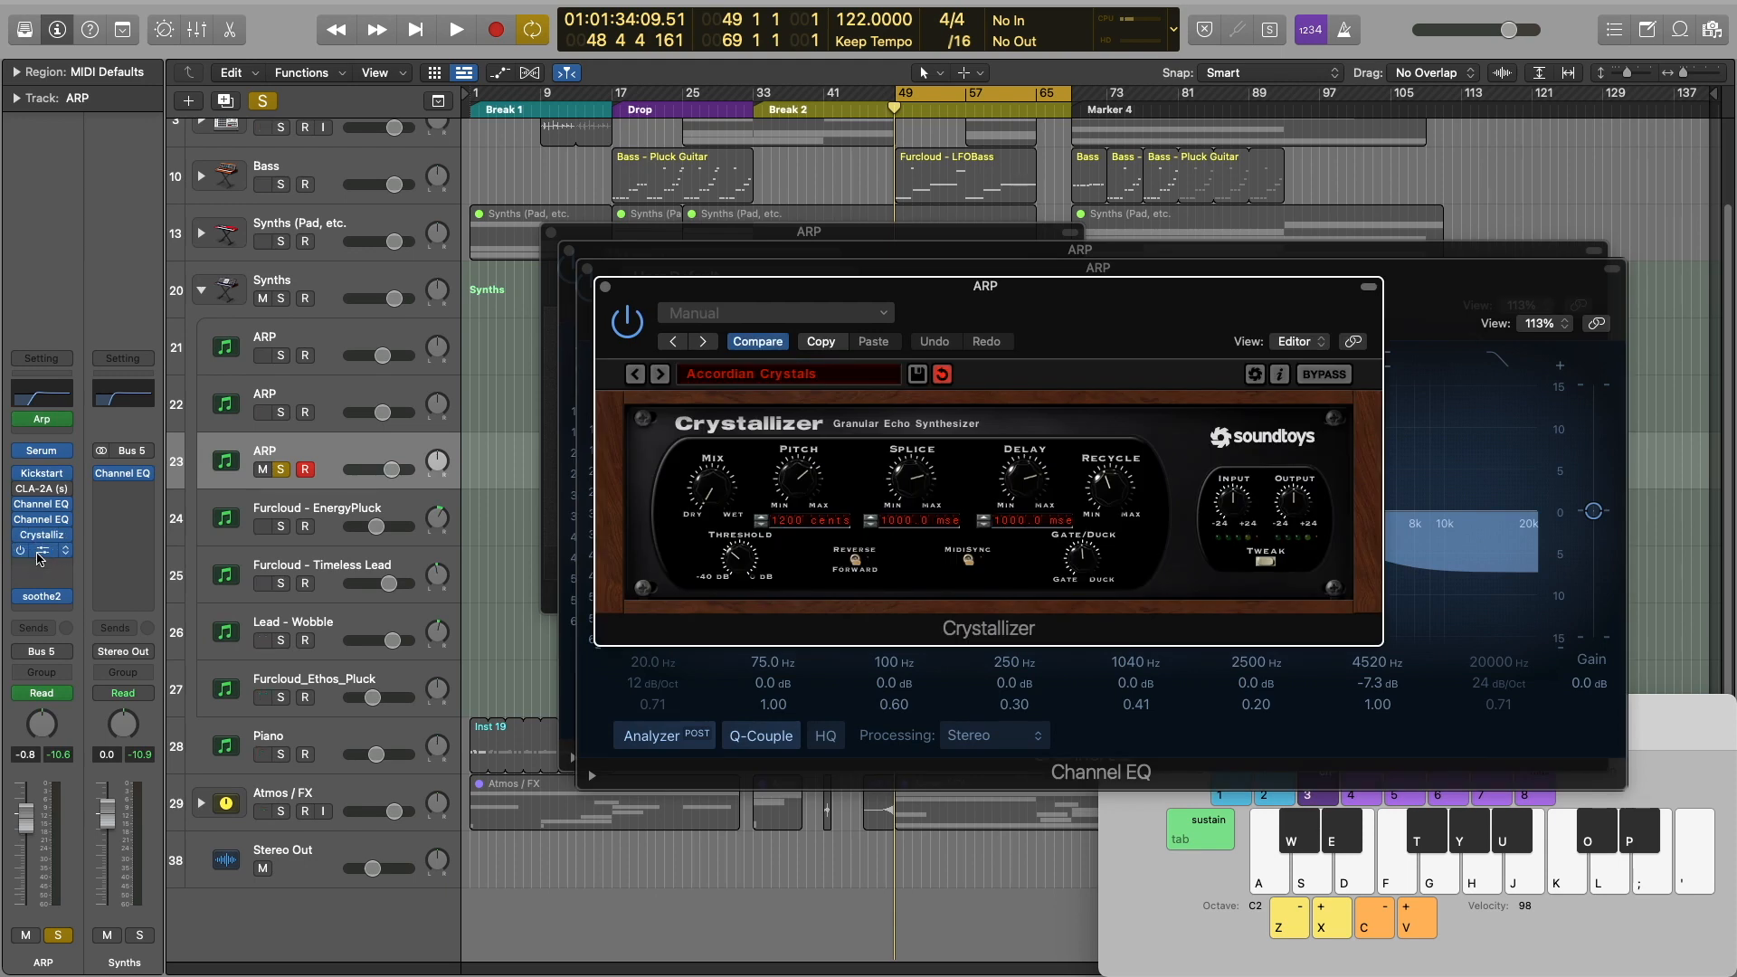
{"action": "left_click", "coordinate": [41, 551]}
{"action": "left_click", "coordinate": [42, 597]}
Close all the open insert effect windows of the ARP track
{"action": "mouse_move", "coordinate": [935, 325]}
{"action": "left_mouse_down"}
{"action": "mouse_move", "coordinate": [922, 314]}
{"action": "mouse_move", "coordinate": [942, 336]}
{"action": "left_mouse_up"}
{"action": "left_click", "coordinate": [647, 334]}
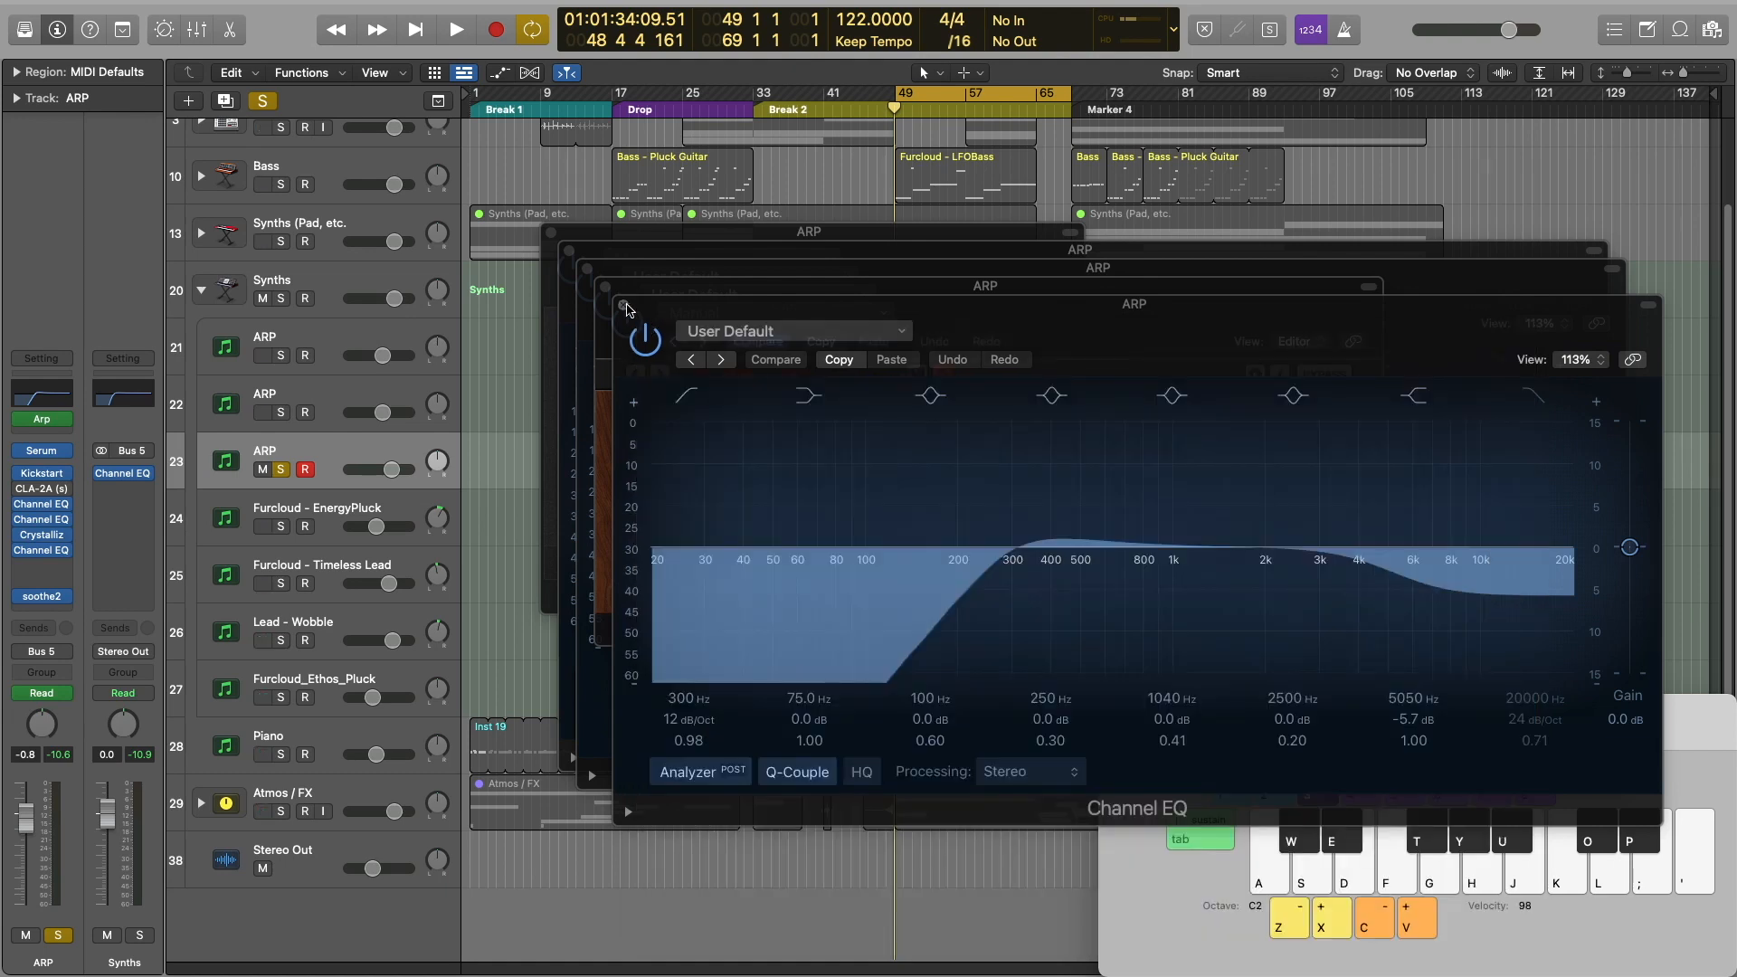
{"action": "left_click", "coordinate": [624, 305]}
{"action": "left_click", "coordinate": [607, 288]}
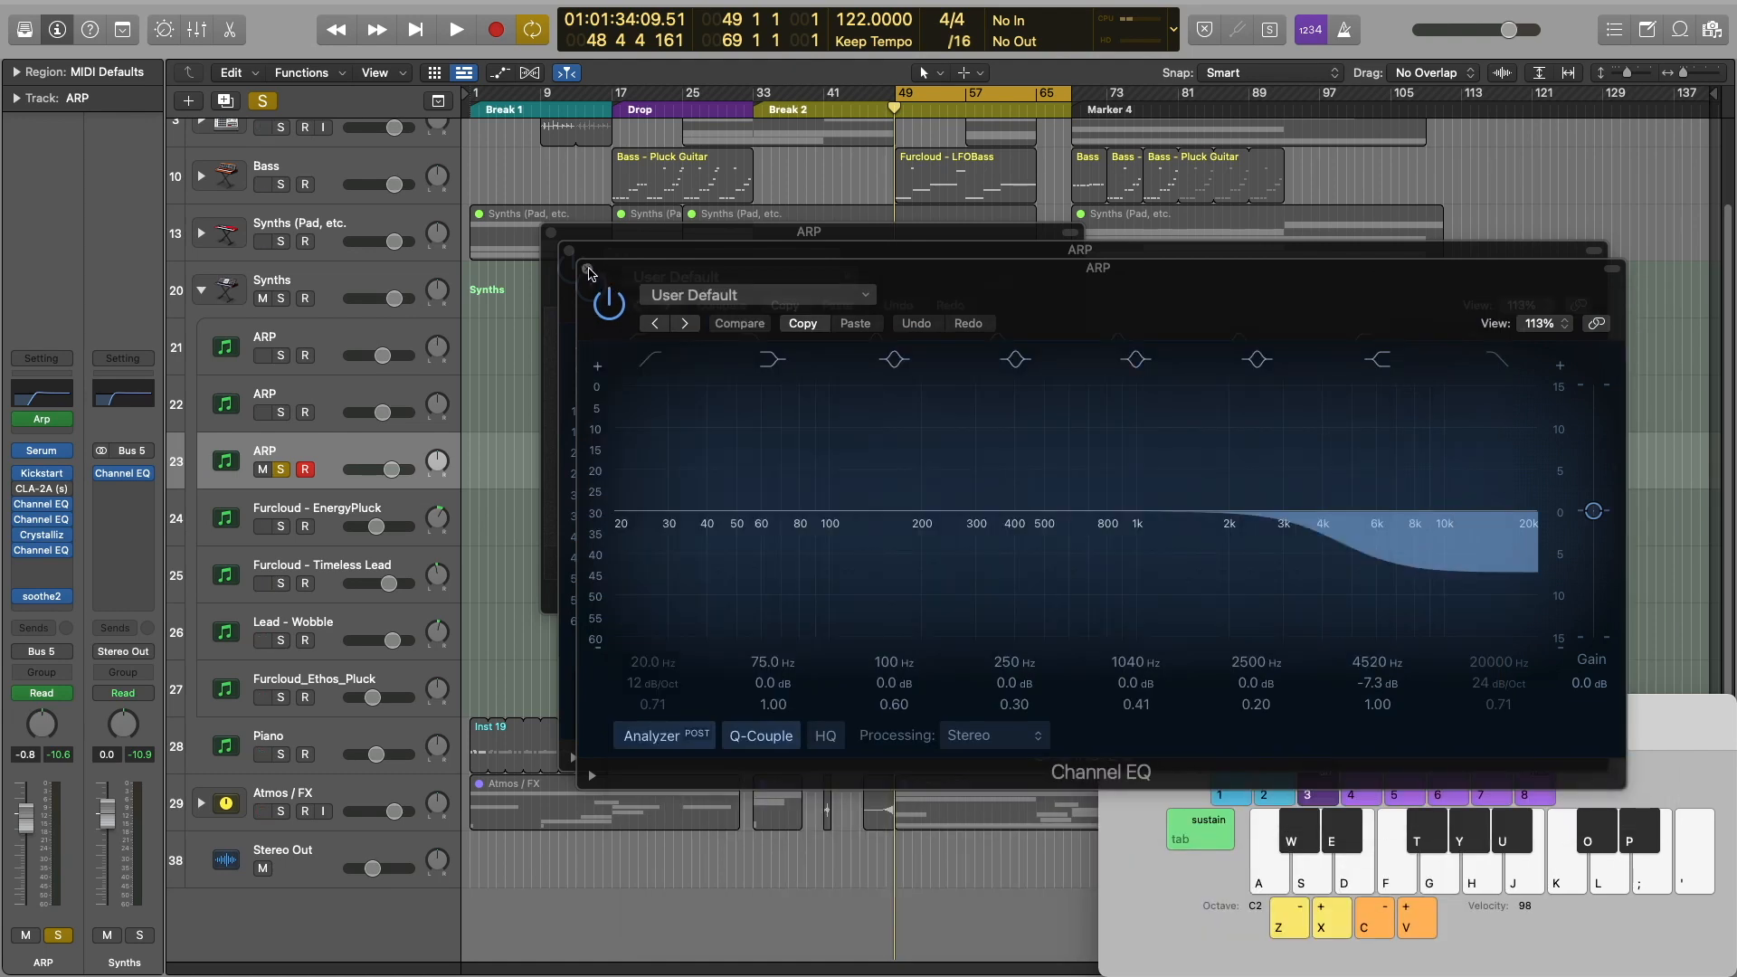
{"action": "left_click", "coordinate": [588, 273]}
{"action": "left_click", "coordinate": [569, 251]}
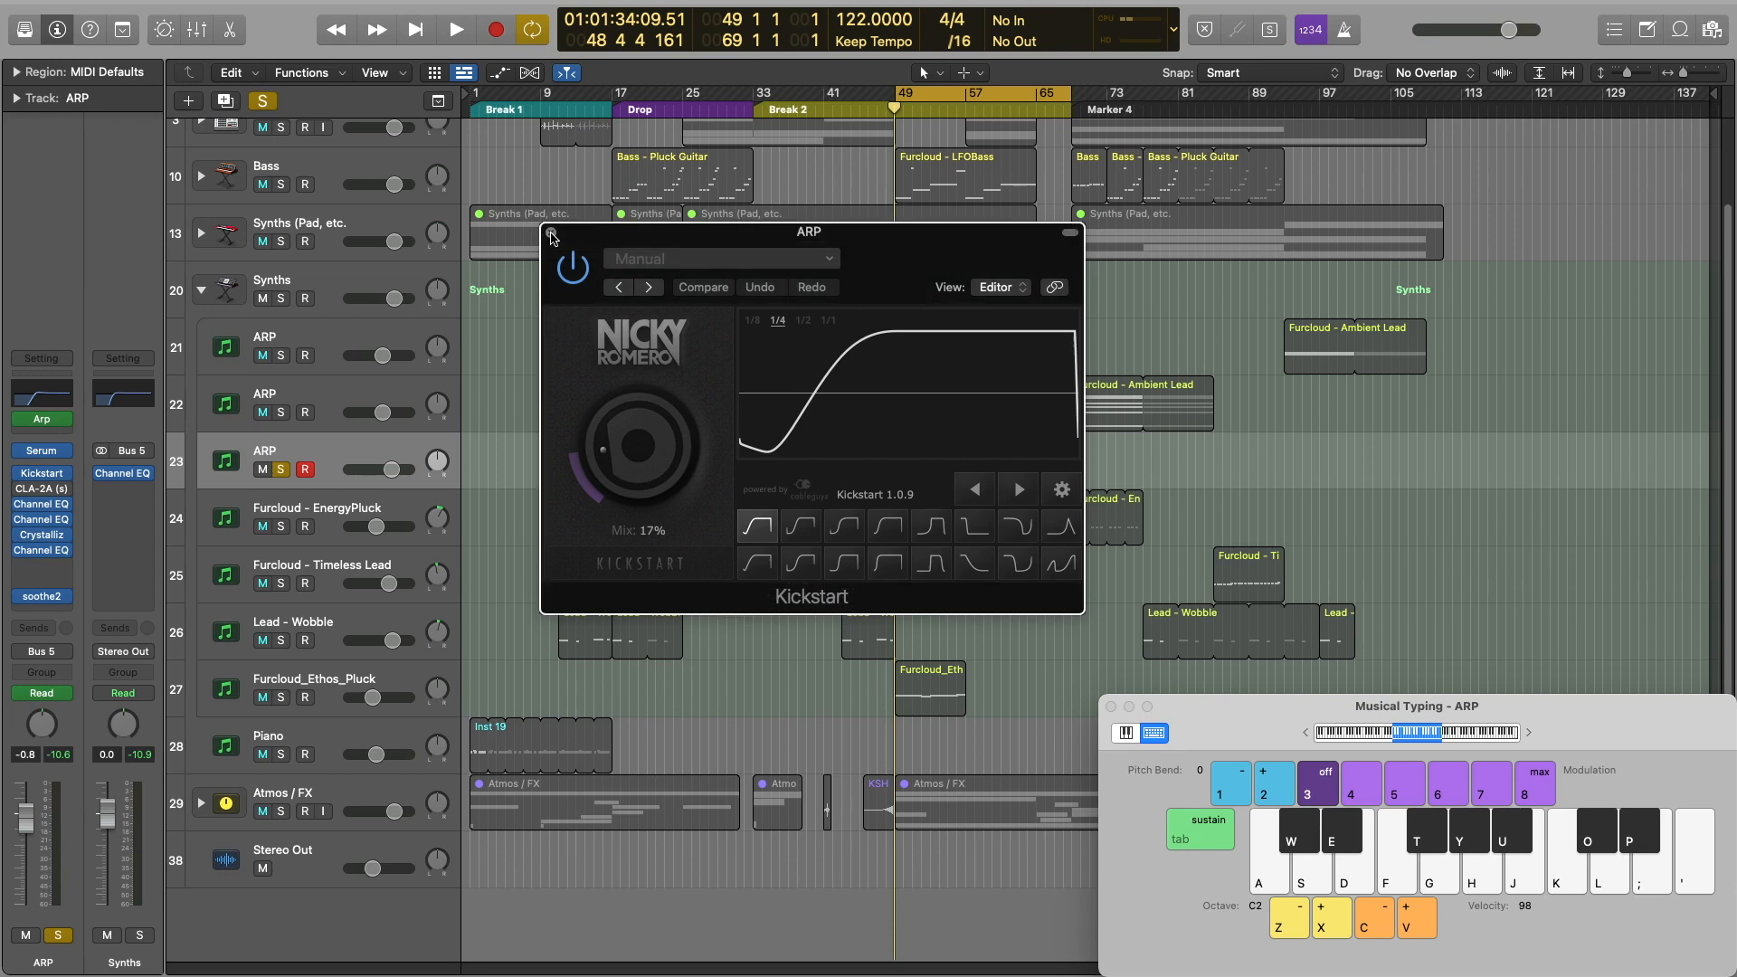
{"action": "left_click", "coordinate": [551, 233]}
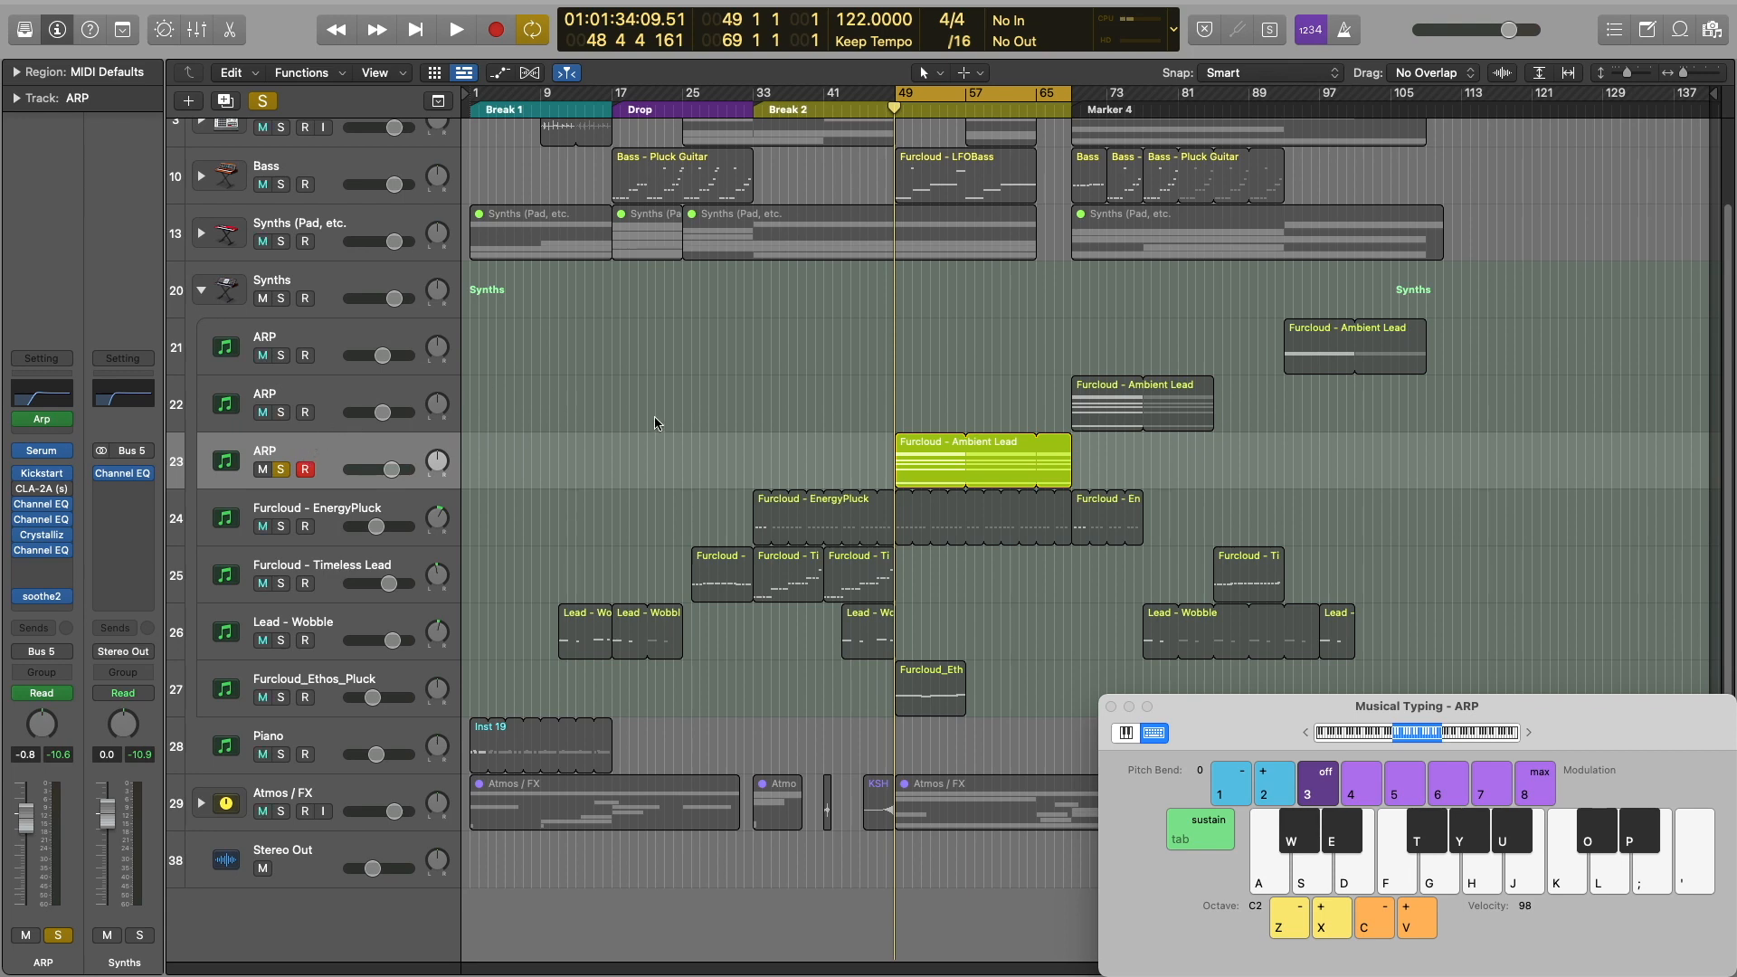
Open Serum on ARP track 23, move its window clear of the keyboard and play some test notes
{"action": "scroll", "coordinate": [660, 424], "scroll_direction": "up", "scroll_amount": 3}
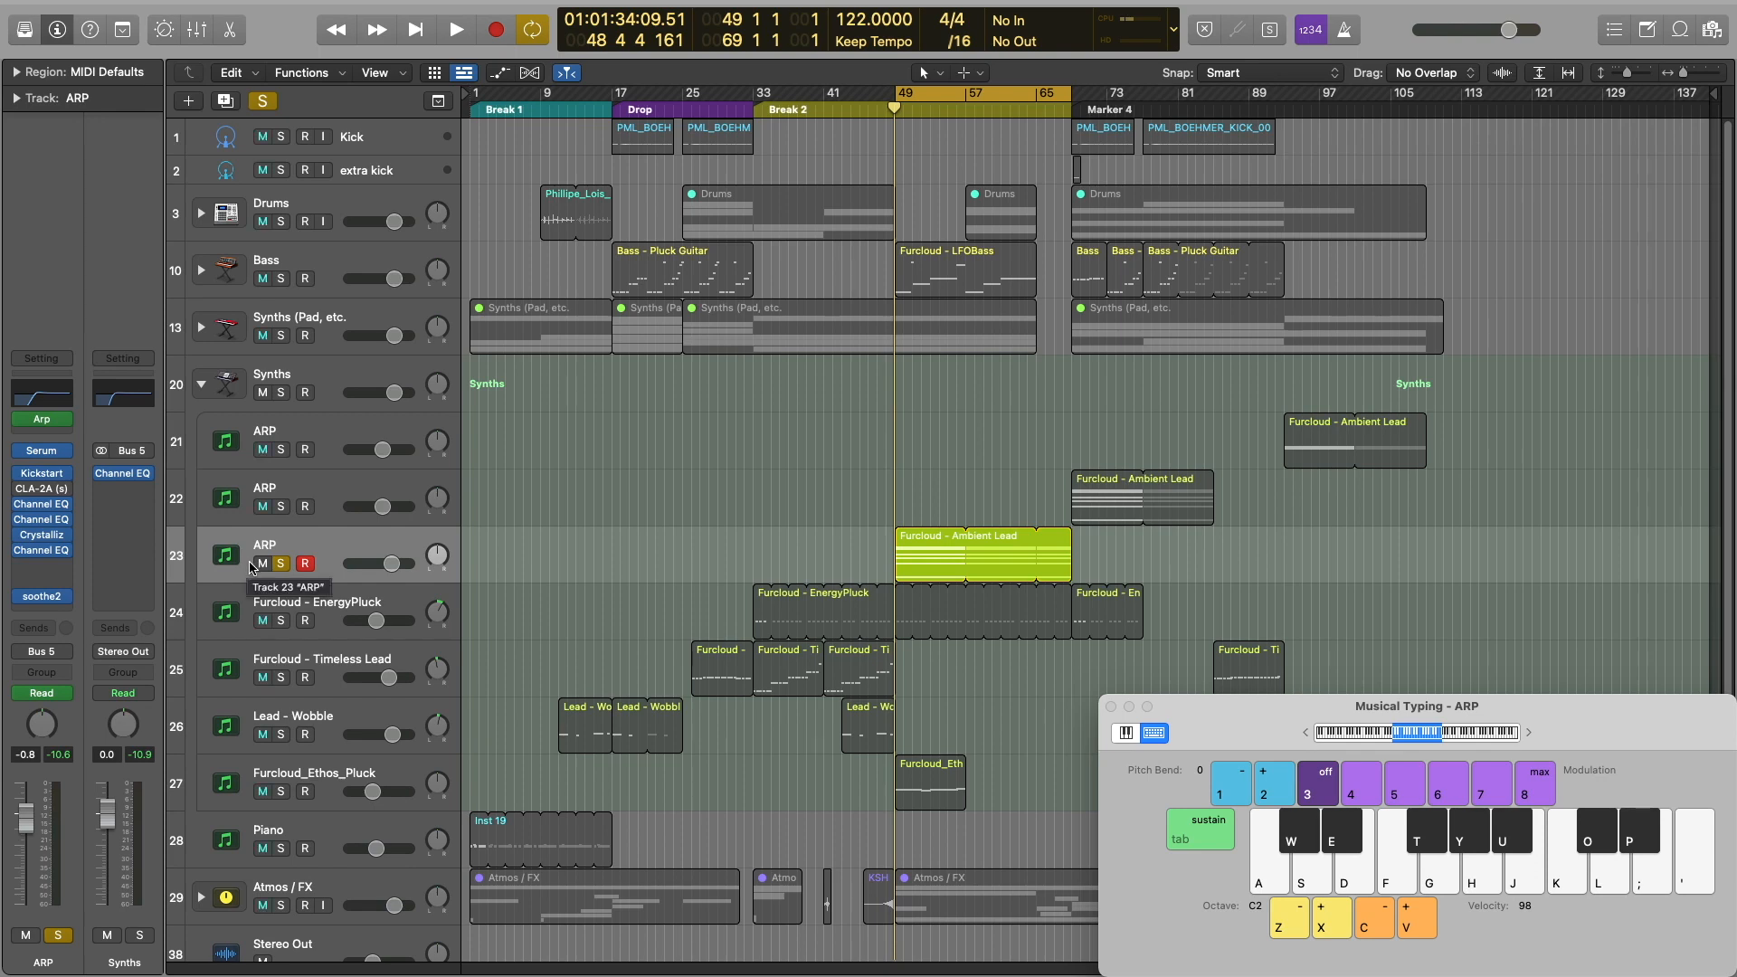
{"action": "left_click", "coordinate": [43, 453]}
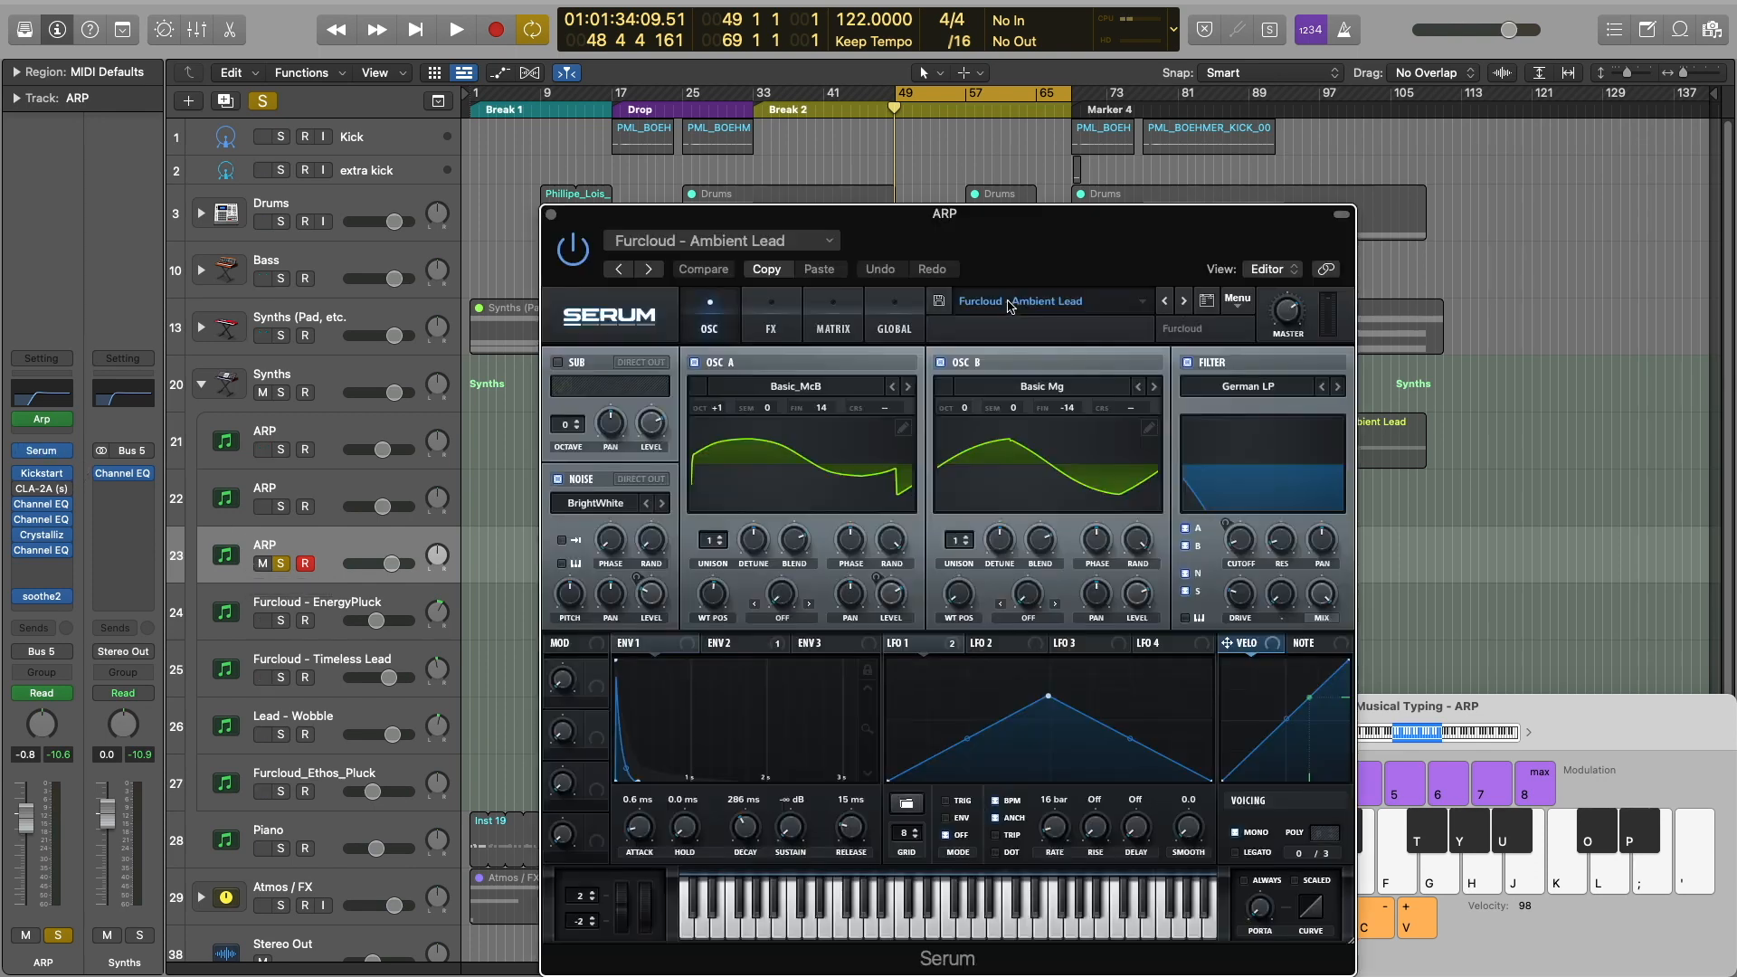
{"action": "left_click_drag", "start_coordinate": [969, 235], "coordinate": [852, 142]}
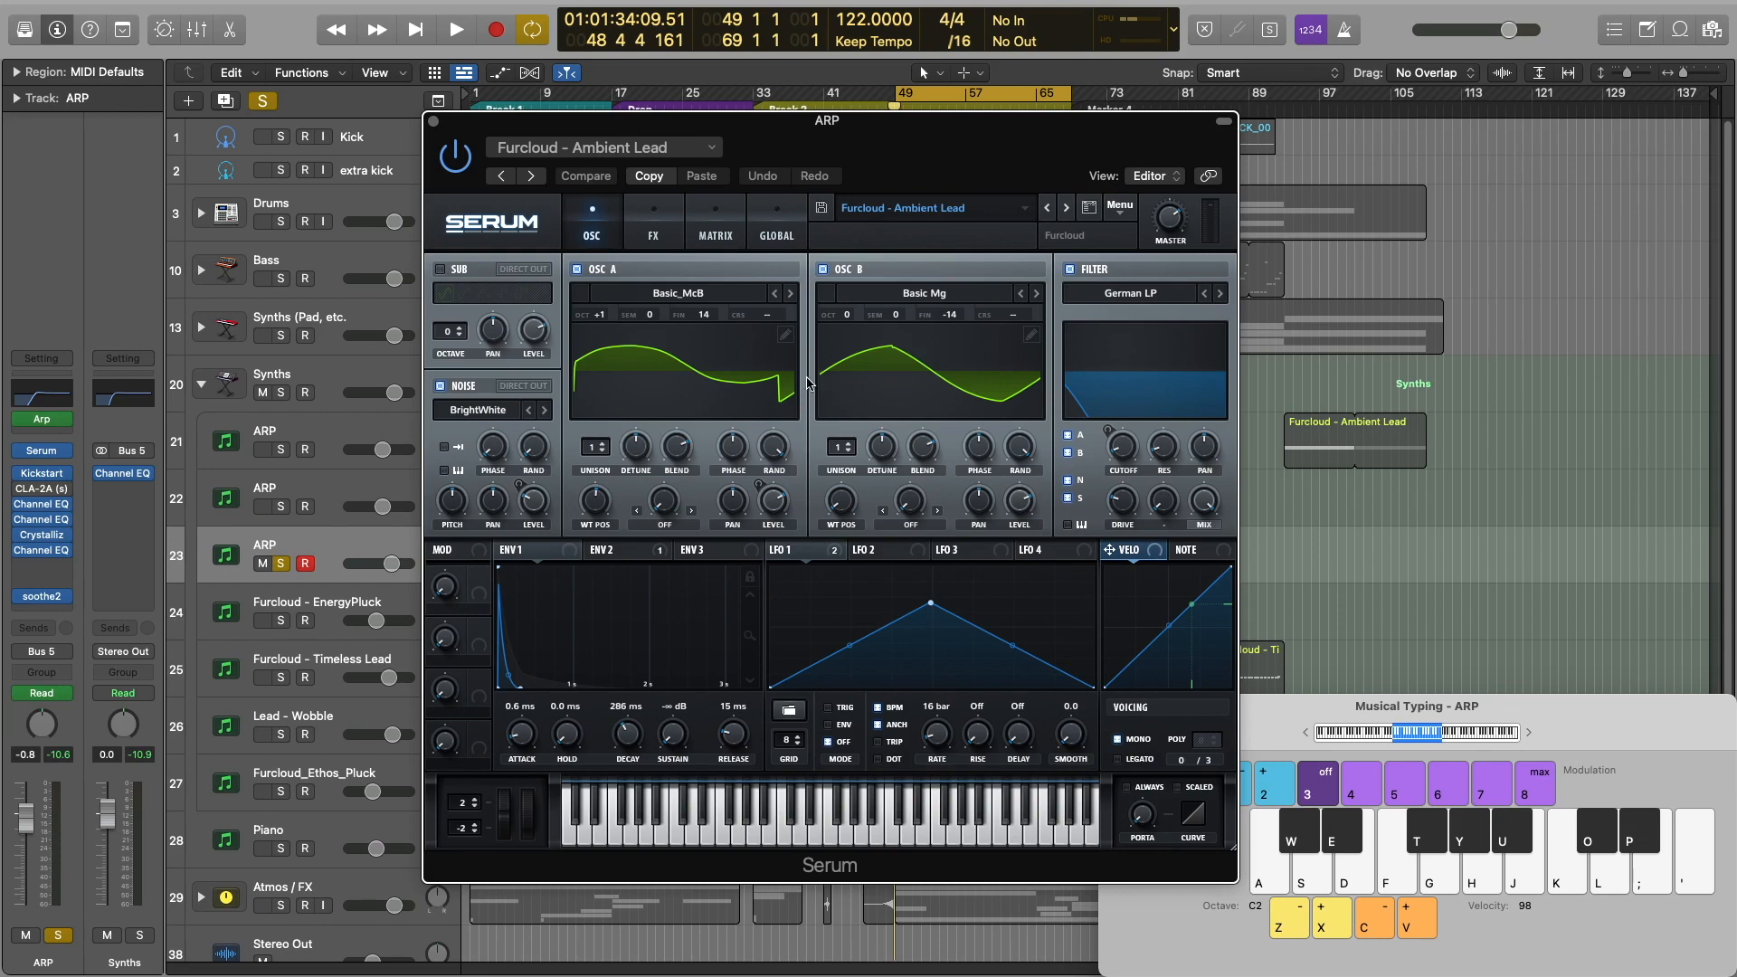
{"action": "key", "text": "a"}
{"action": "key", "text": "g"}
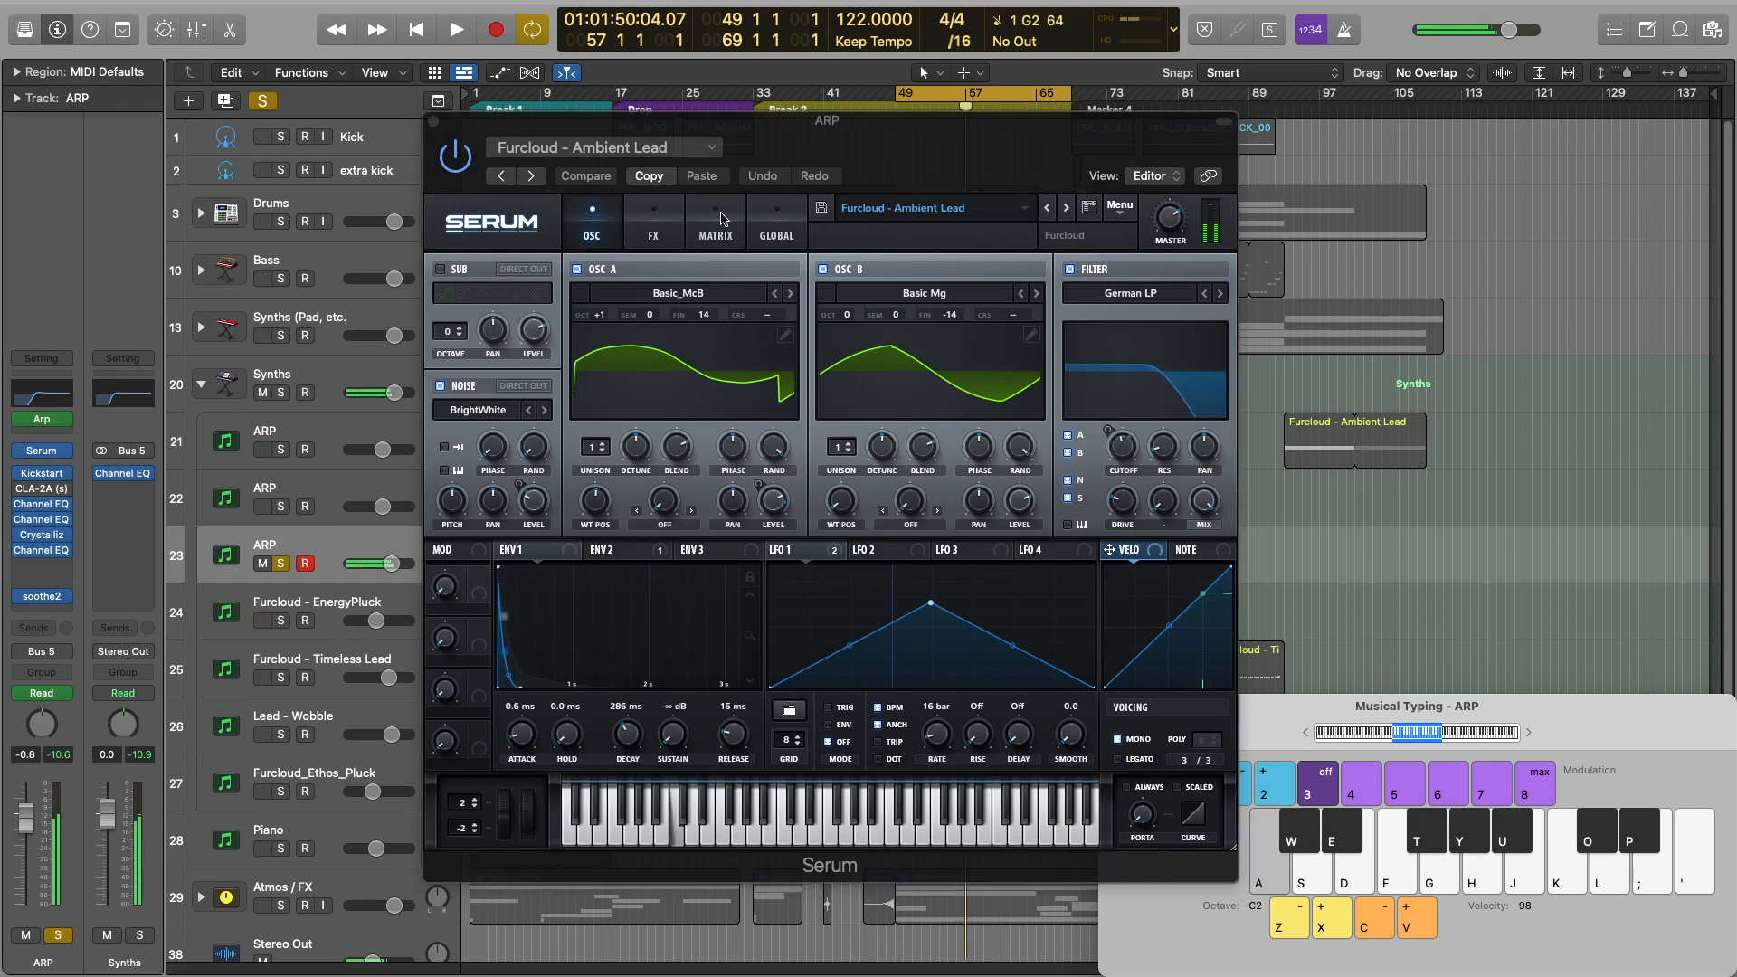
Glance through Serum's FX and MATRIX pages and inspect the ENV 1, ENV 2 and LFO 1 modulators
{"action": "left_click", "coordinate": [654, 227]}
{"action": "left_click", "coordinate": [715, 226]}
{"action": "left_click", "coordinate": [590, 233]}
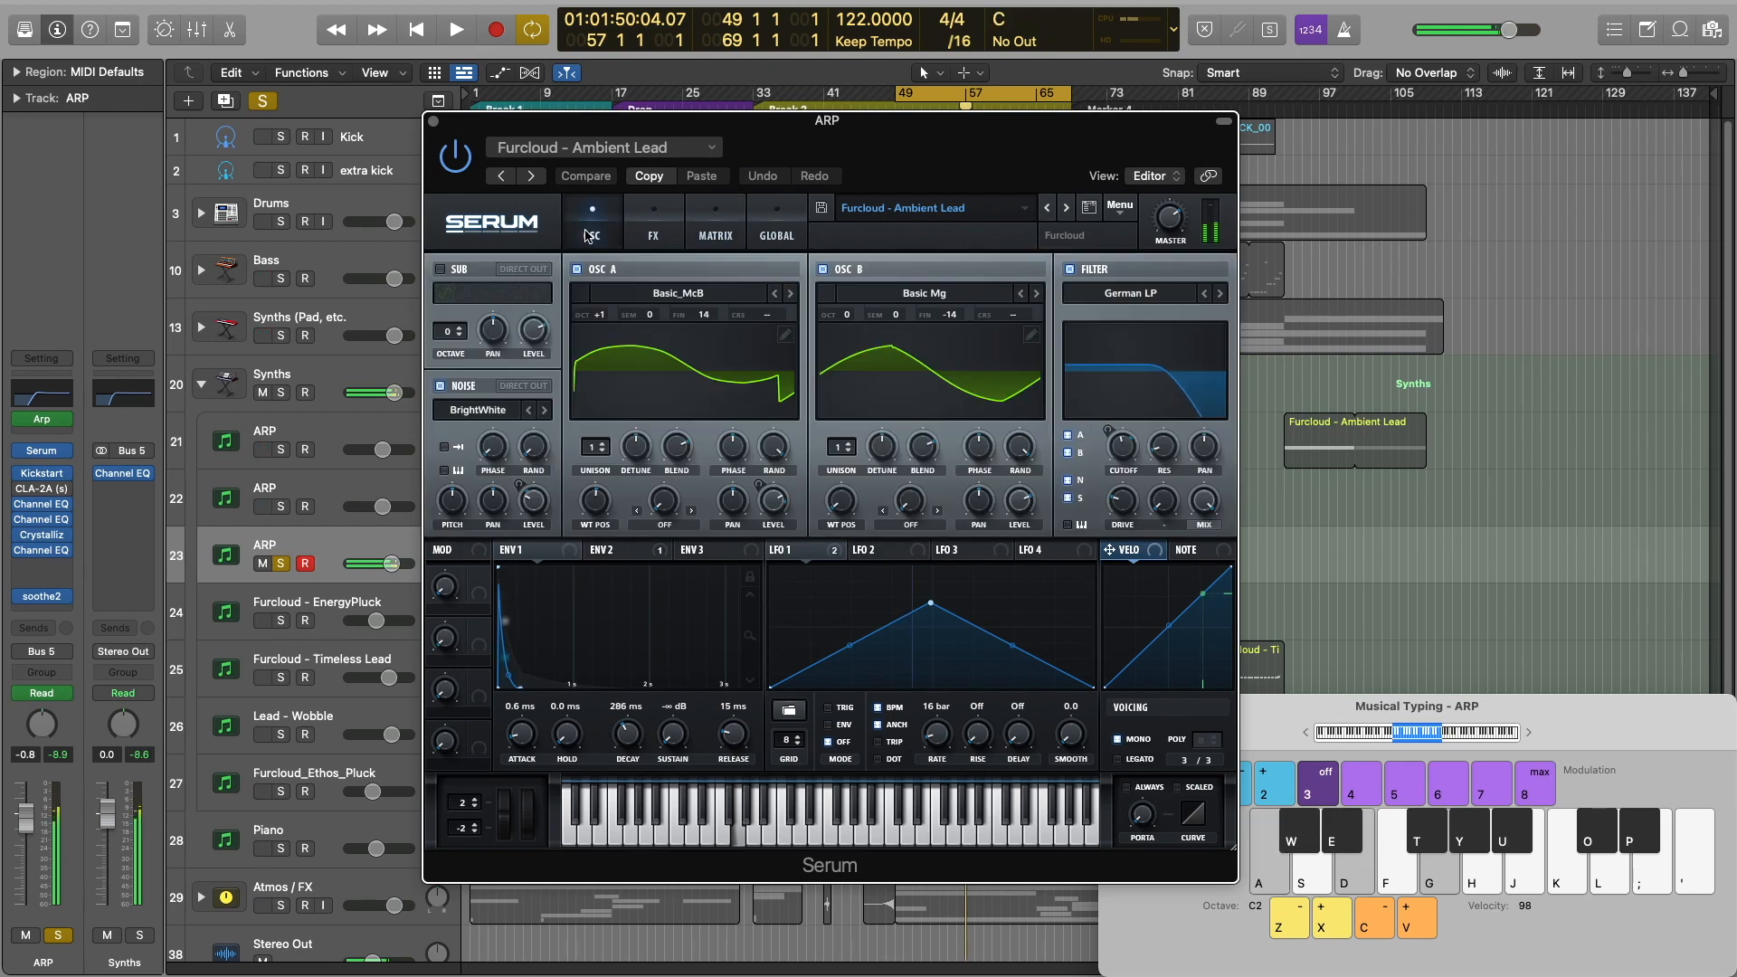
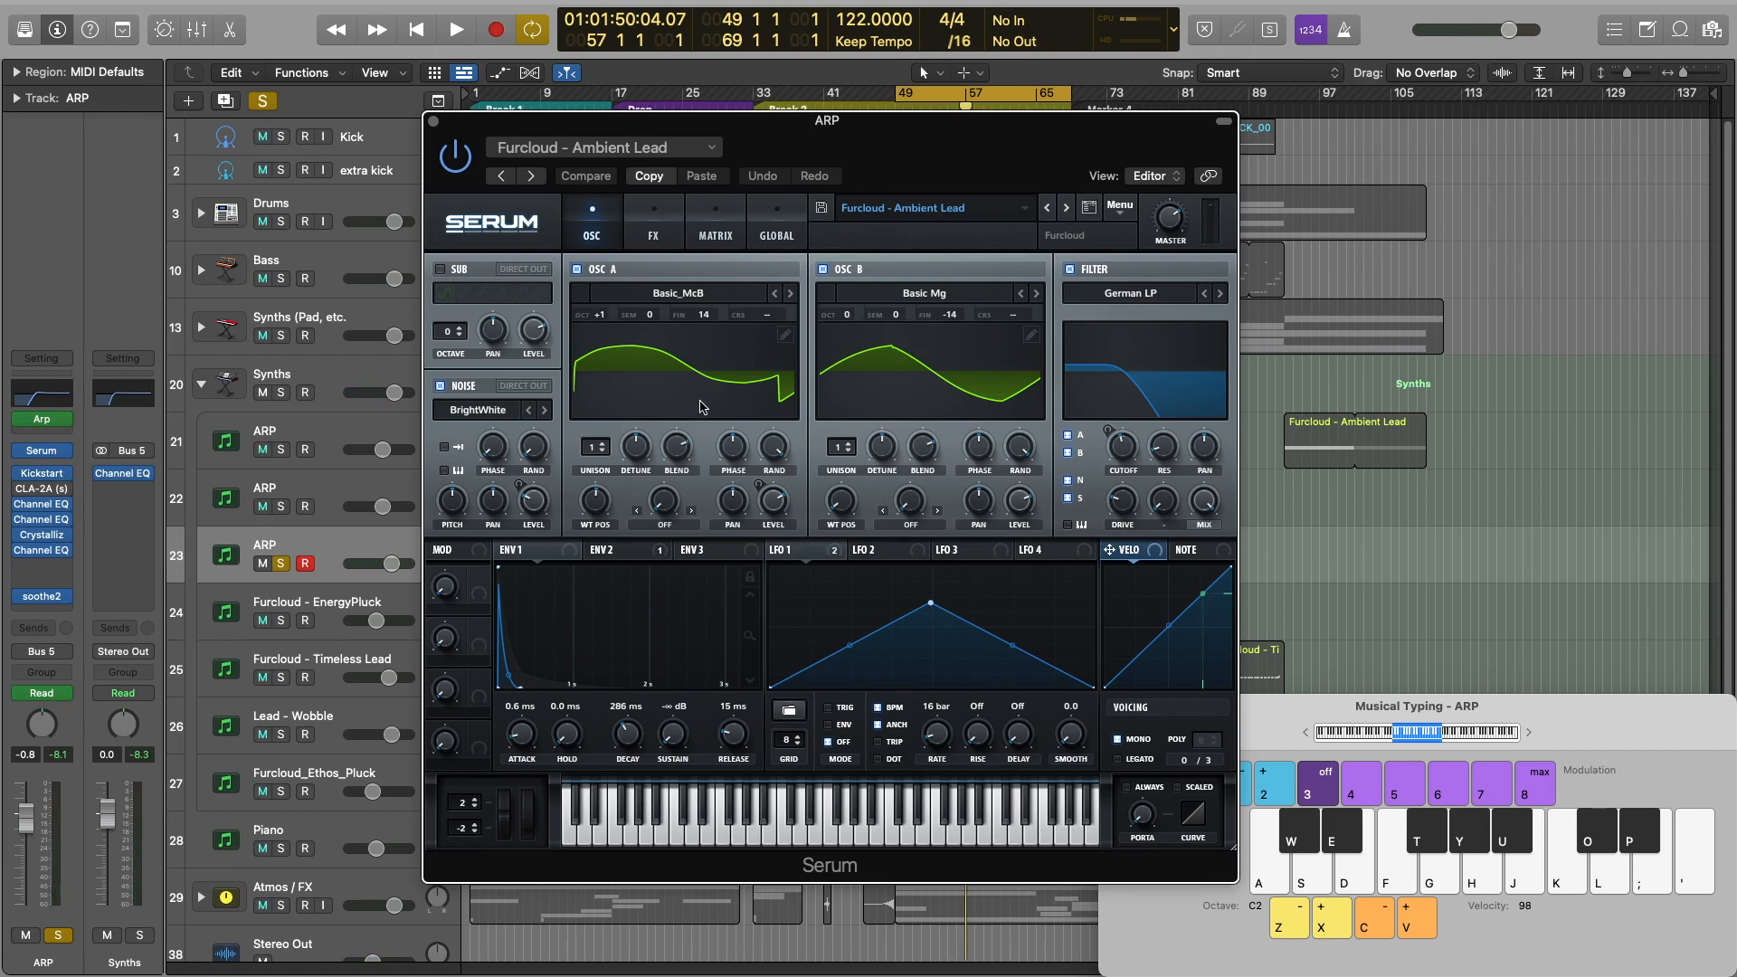
{"action": "left_click", "coordinate": [551, 549]}
{"action": "left_click", "coordinate": [619, 550]}
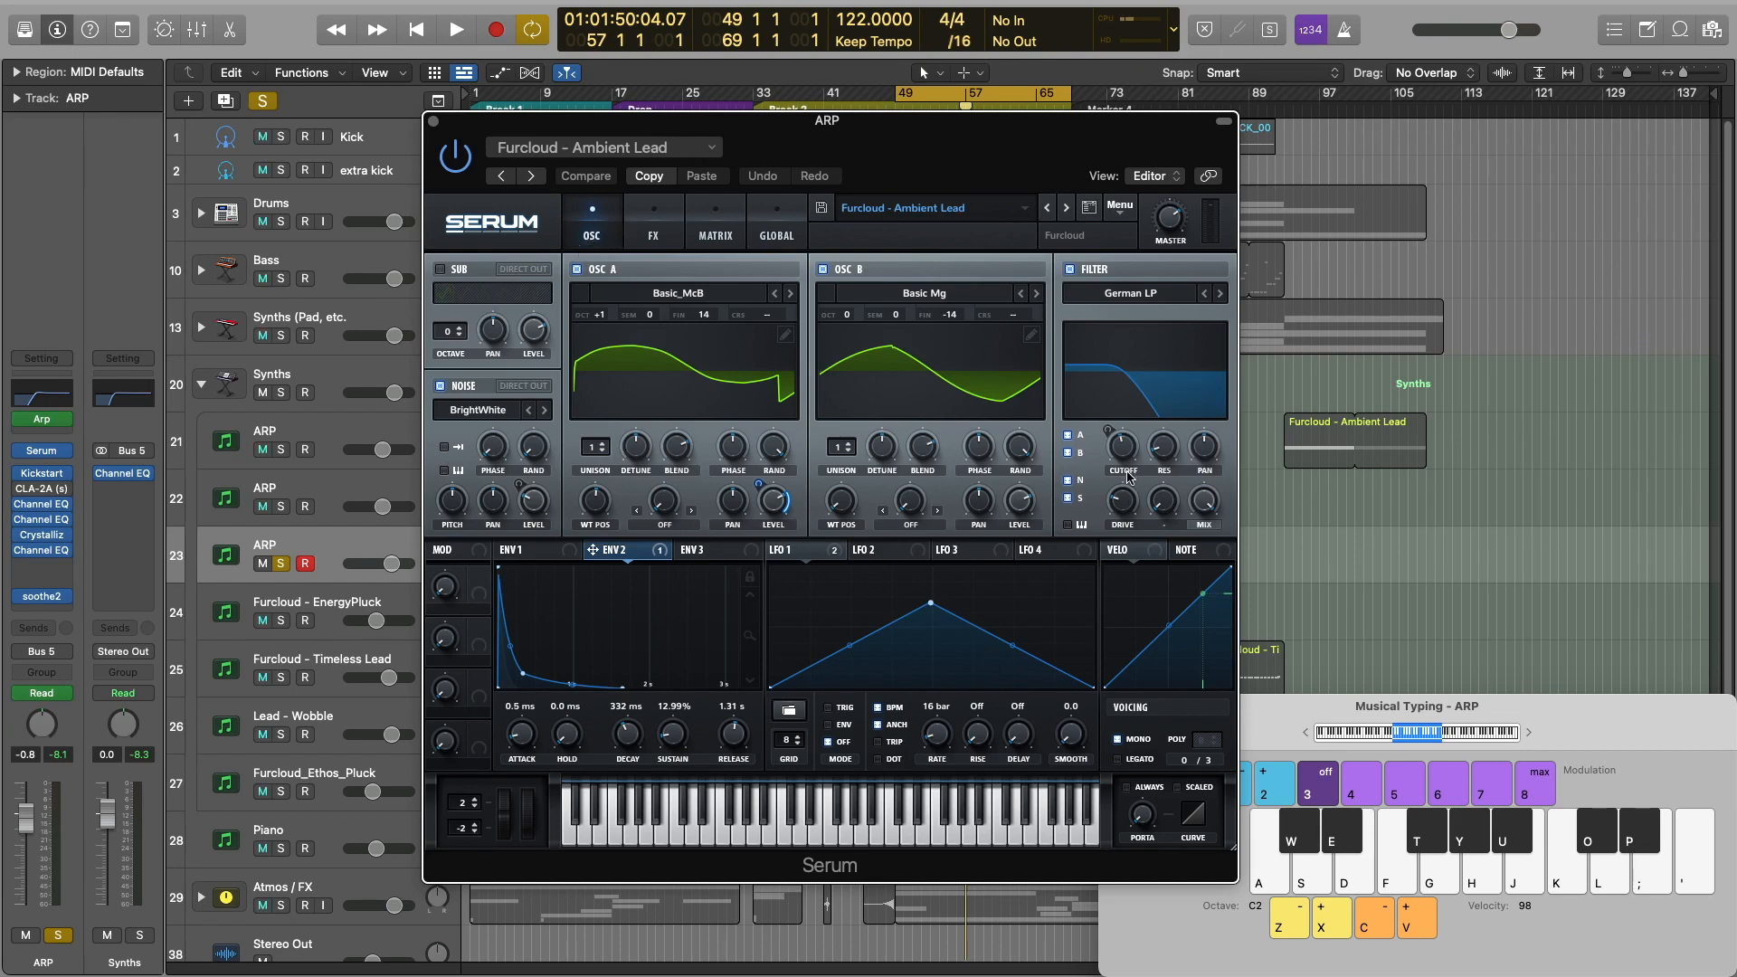
{"action": "left_click", "coordinate": [833, 552]}
Review the effects, modulation matrix, global and oscillator pages of Serum, and close the synth
{"action": "left_click", "coordinate": [656, 233]}
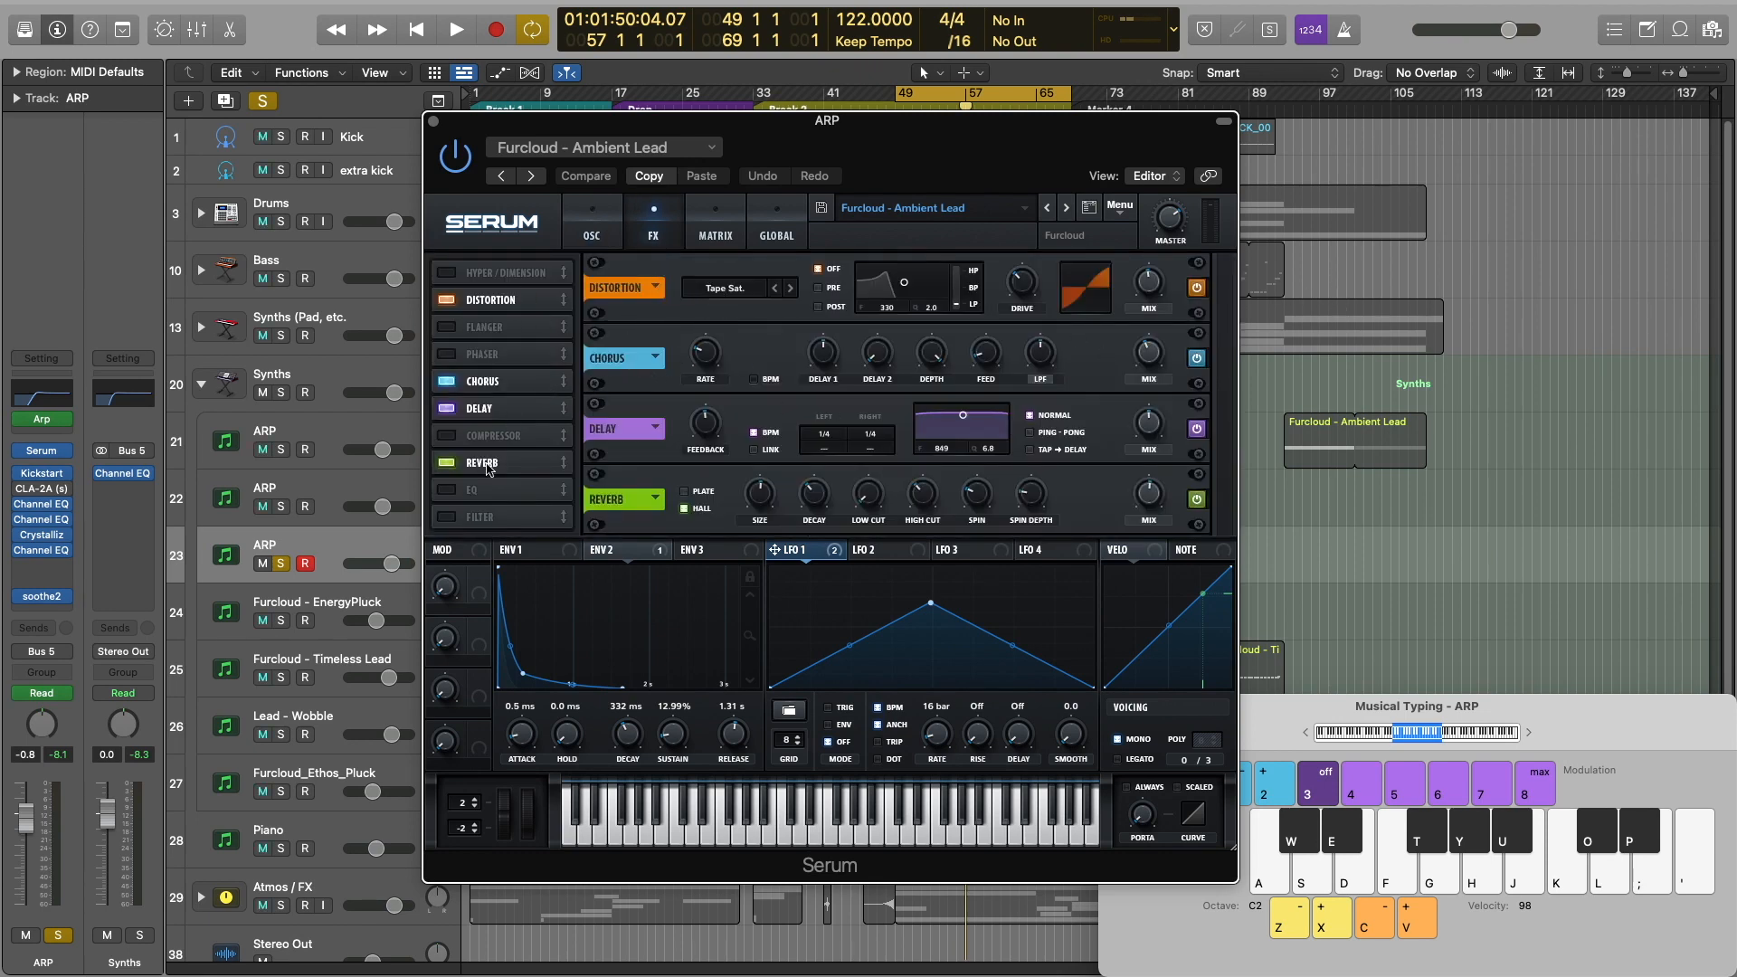
{"action": "left_click", "coordinate": [717, 234]}
{"action": "left_click", "coordinate": [780, 230]}
{"action": "left_click", "coordinate": [698, 210]}
{"action": "left_click", "coordinate": [627, 216]}
{"action": "left_click", "coordinate": [599, 220]}
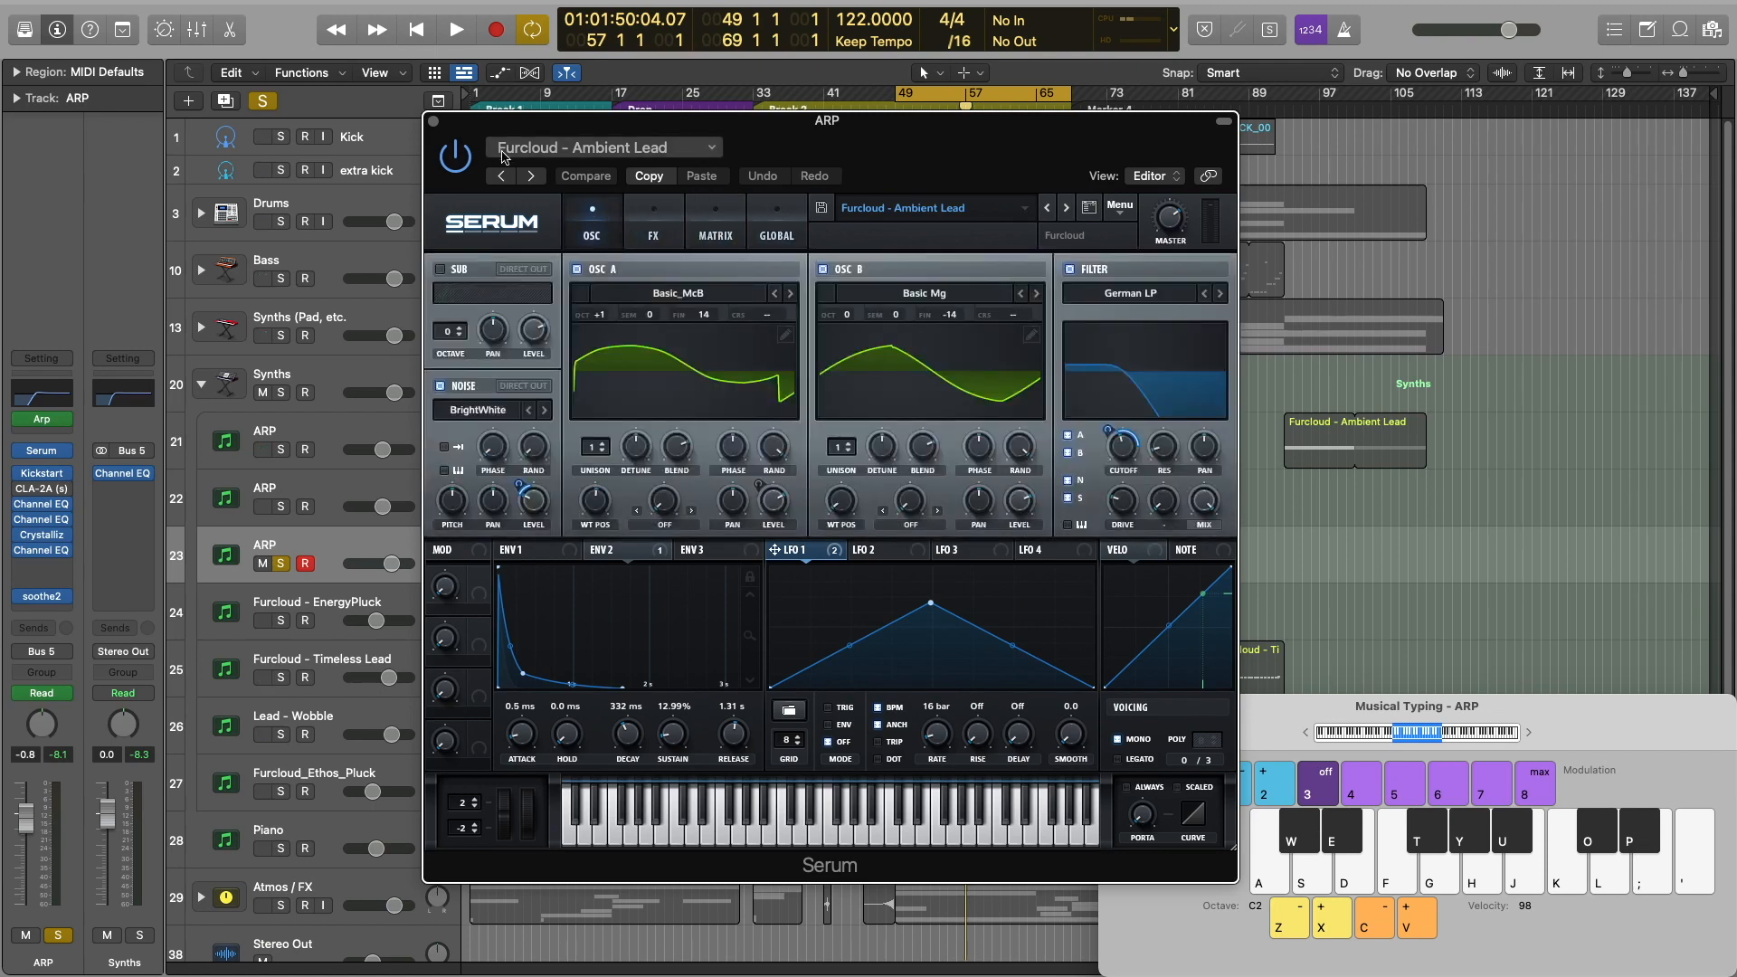
{"action": "left_click", "coordinate": [433, 121]}
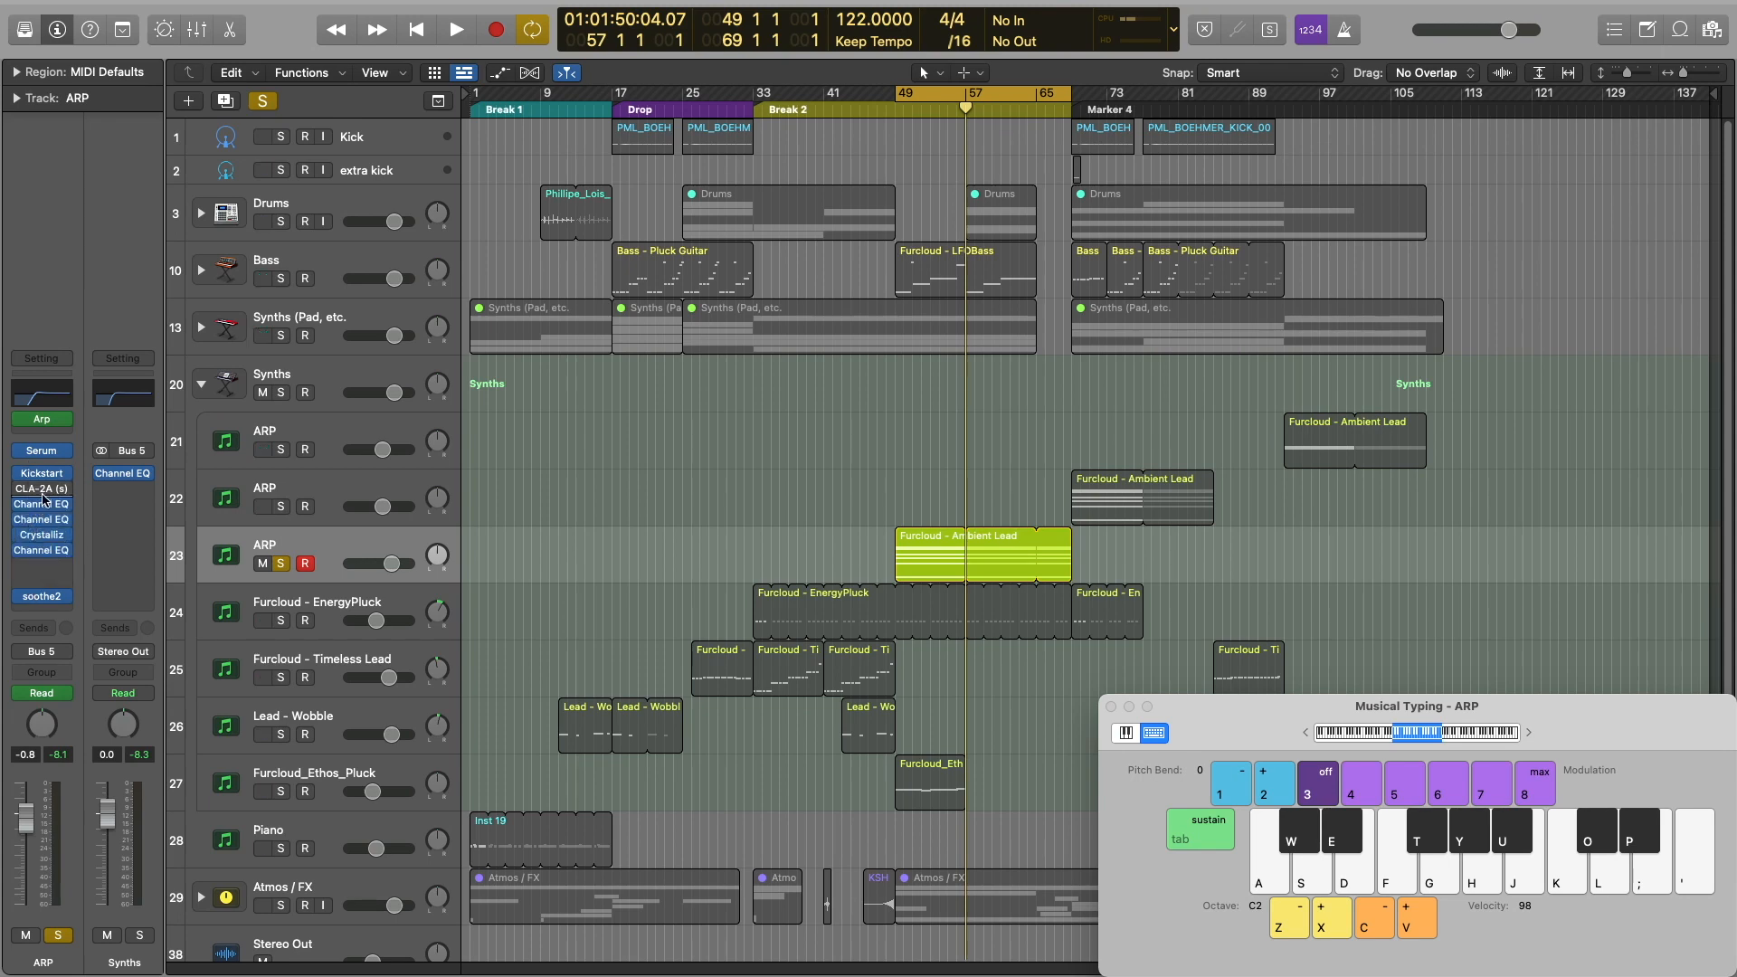
Open Crystallizer and compare playback from bar 57 with the effect bypassed and re-enabled, adjusting its Mix
{"action": "left_click", "coordinate": [44, 537]}
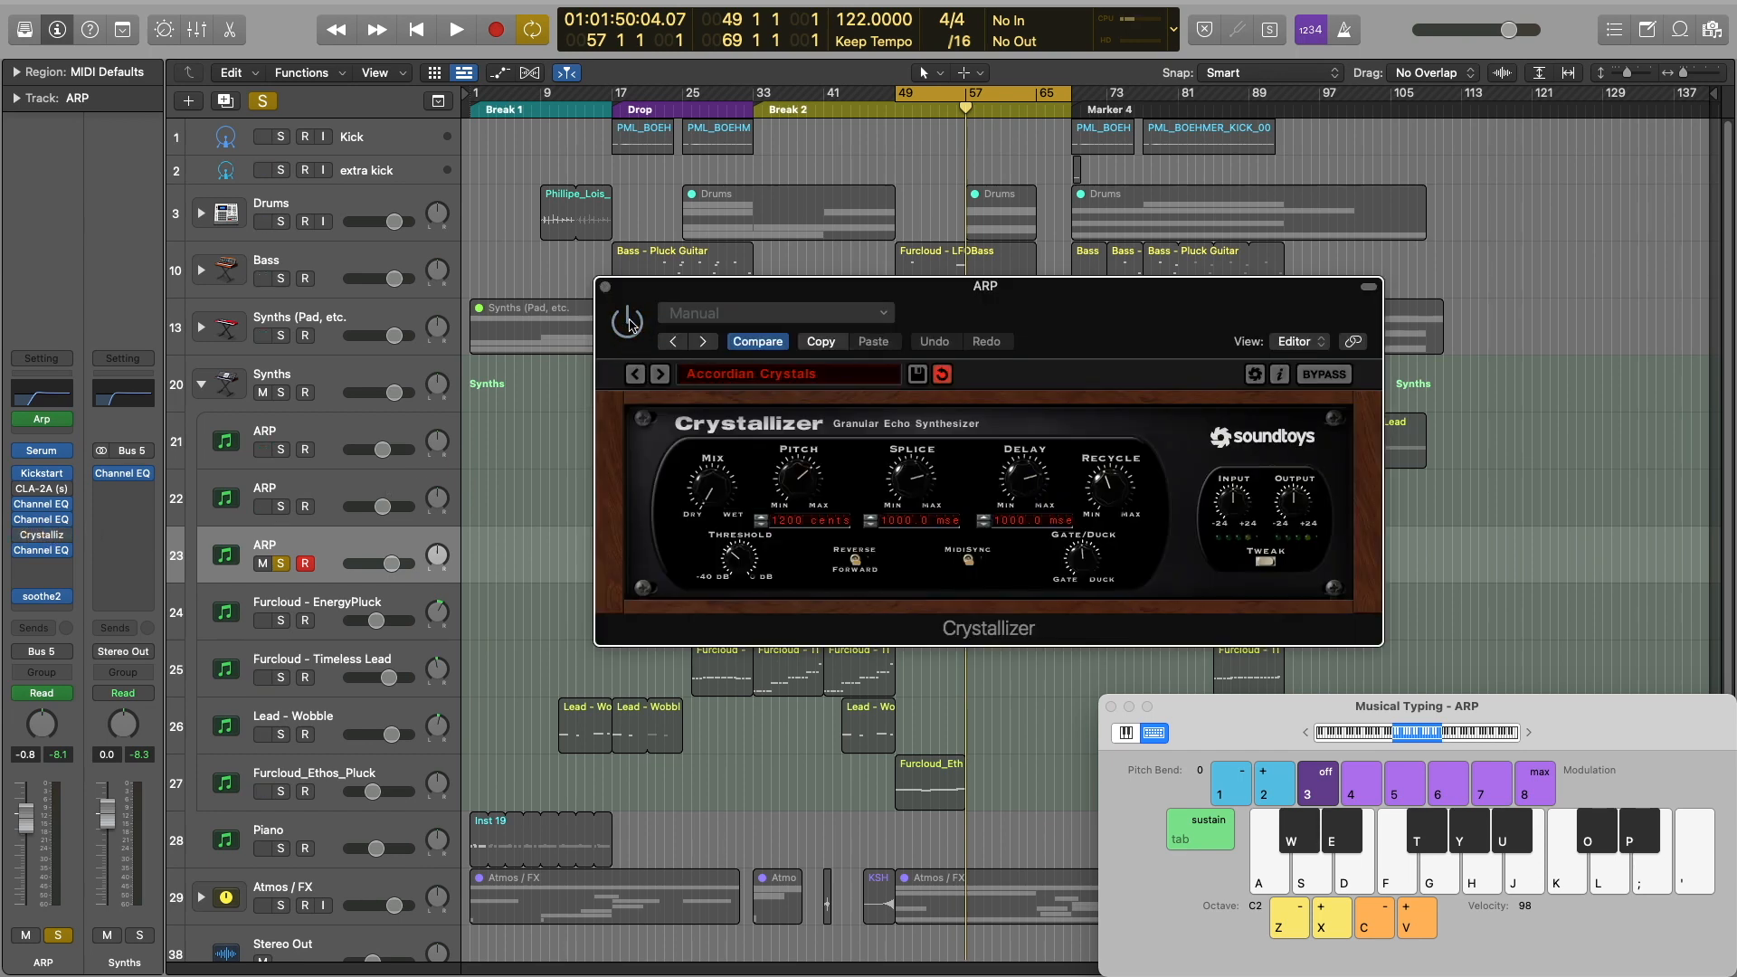
{"action": "key", "text": "space"}
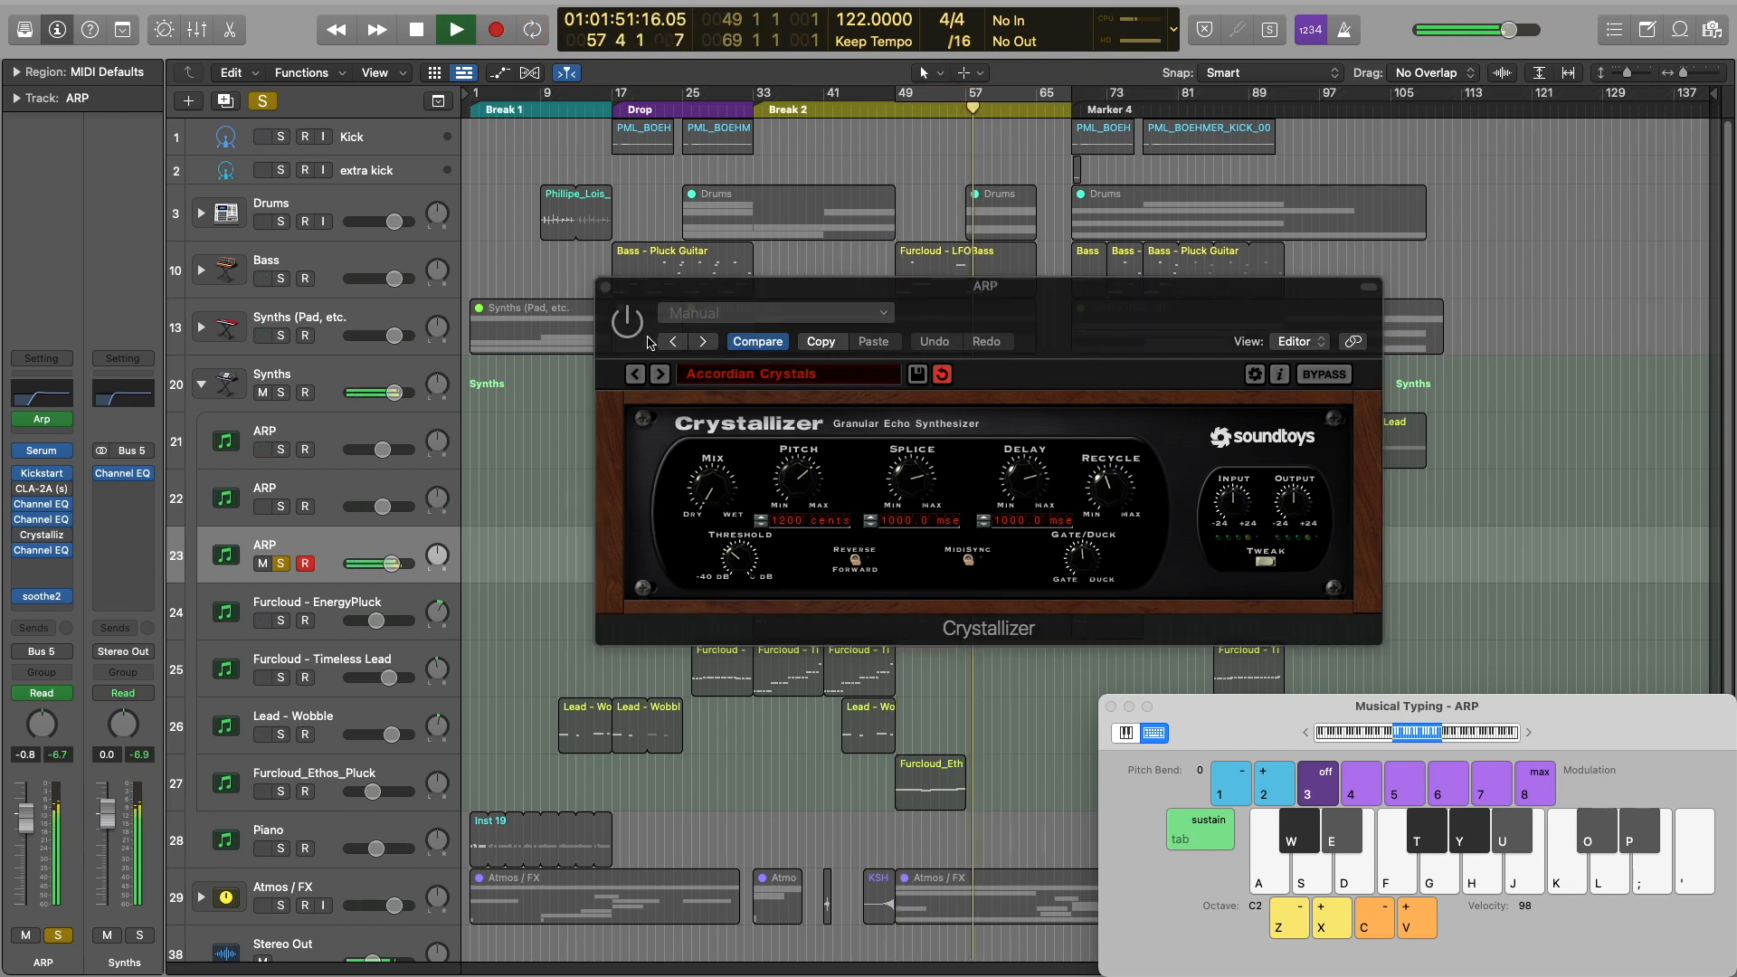
{"action": "key", "text": "space"}
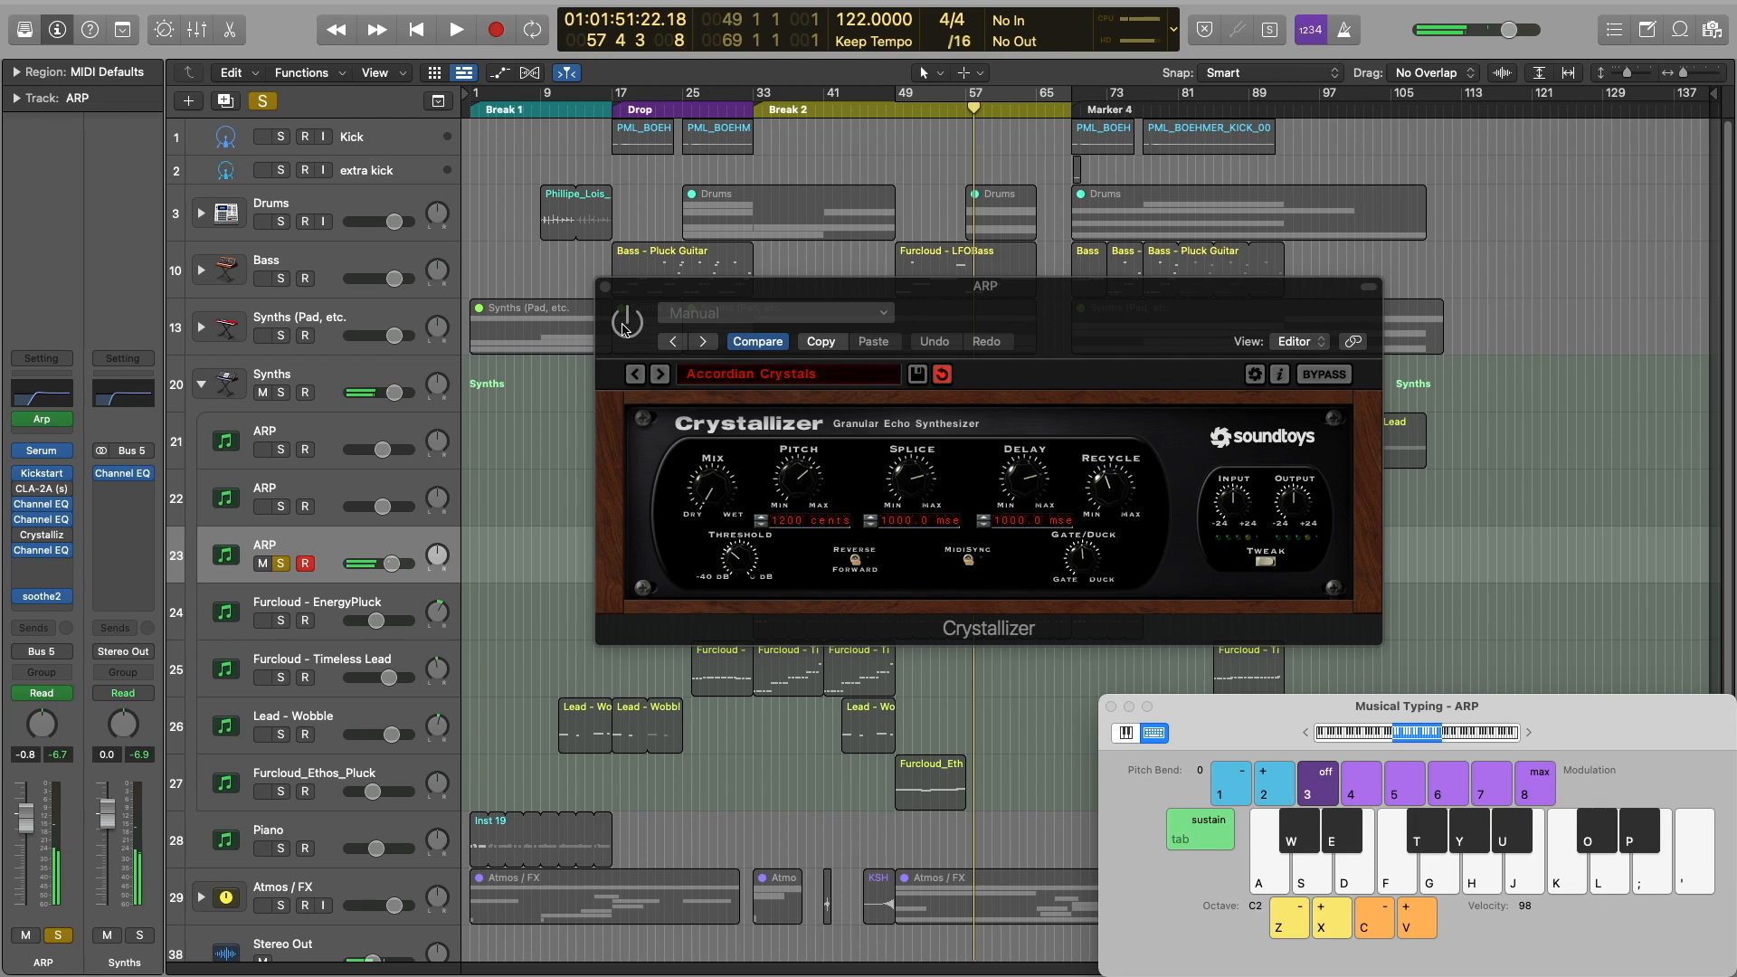
{"action": "left_click_drag", "start_coordinate": [969, 115], "coordinate": [963, 115]}
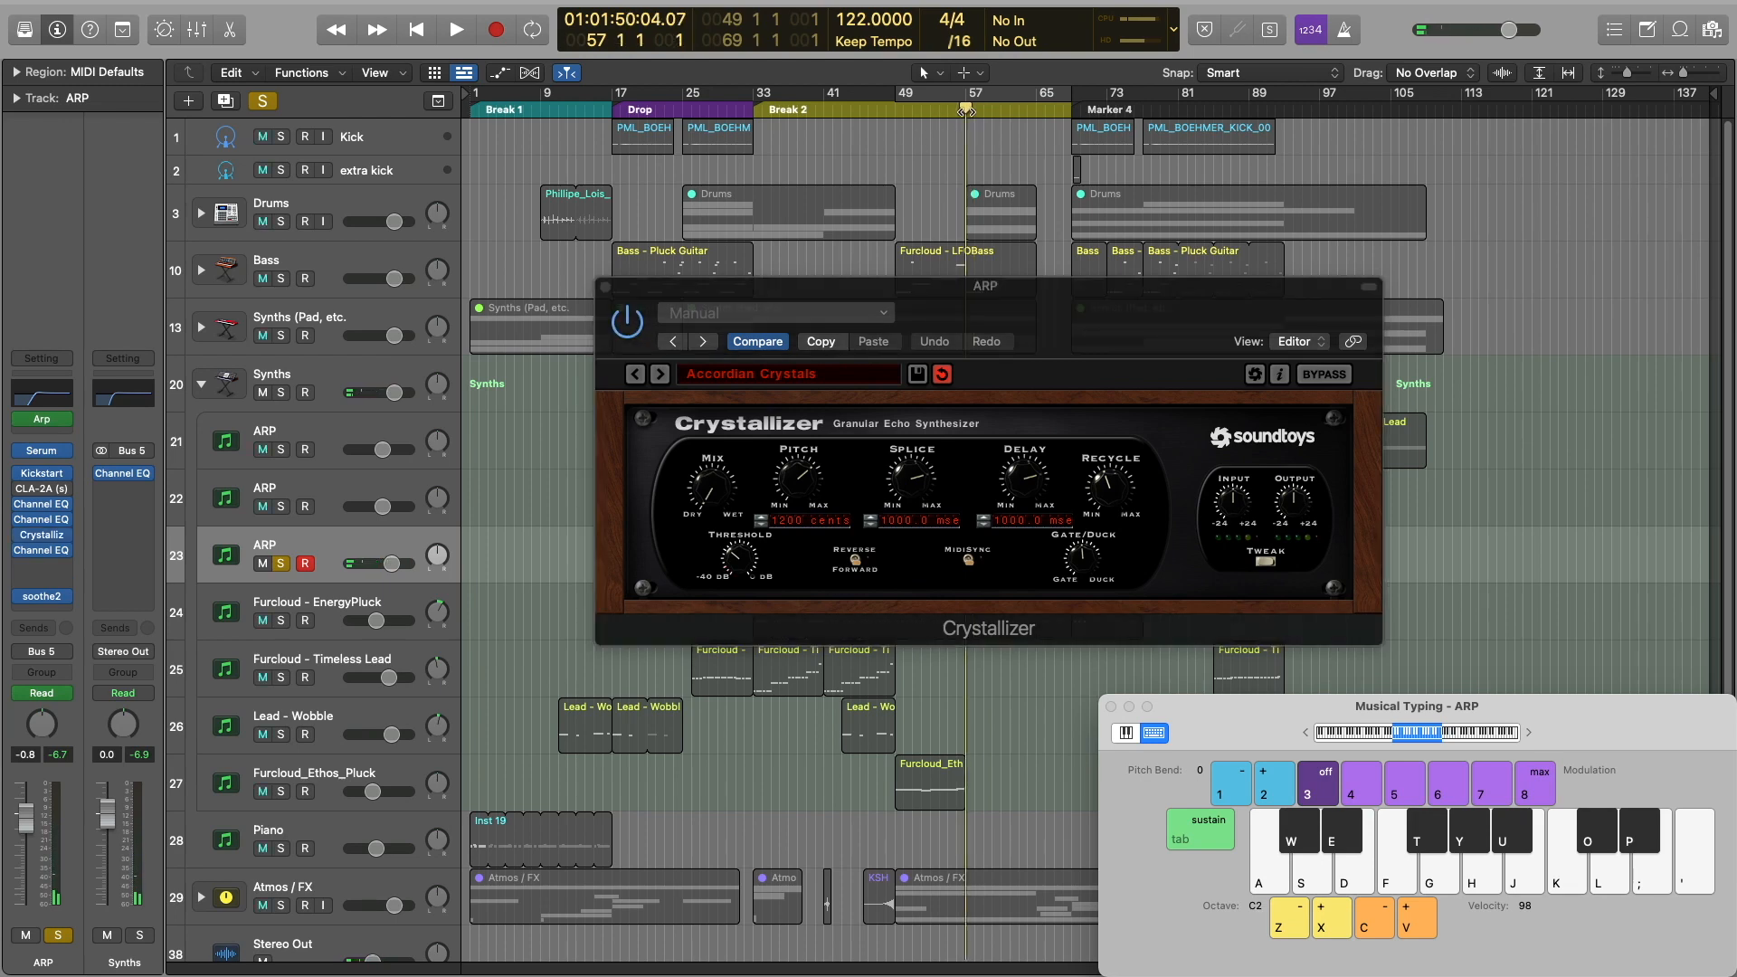
{"action": "key", "text": "space"}
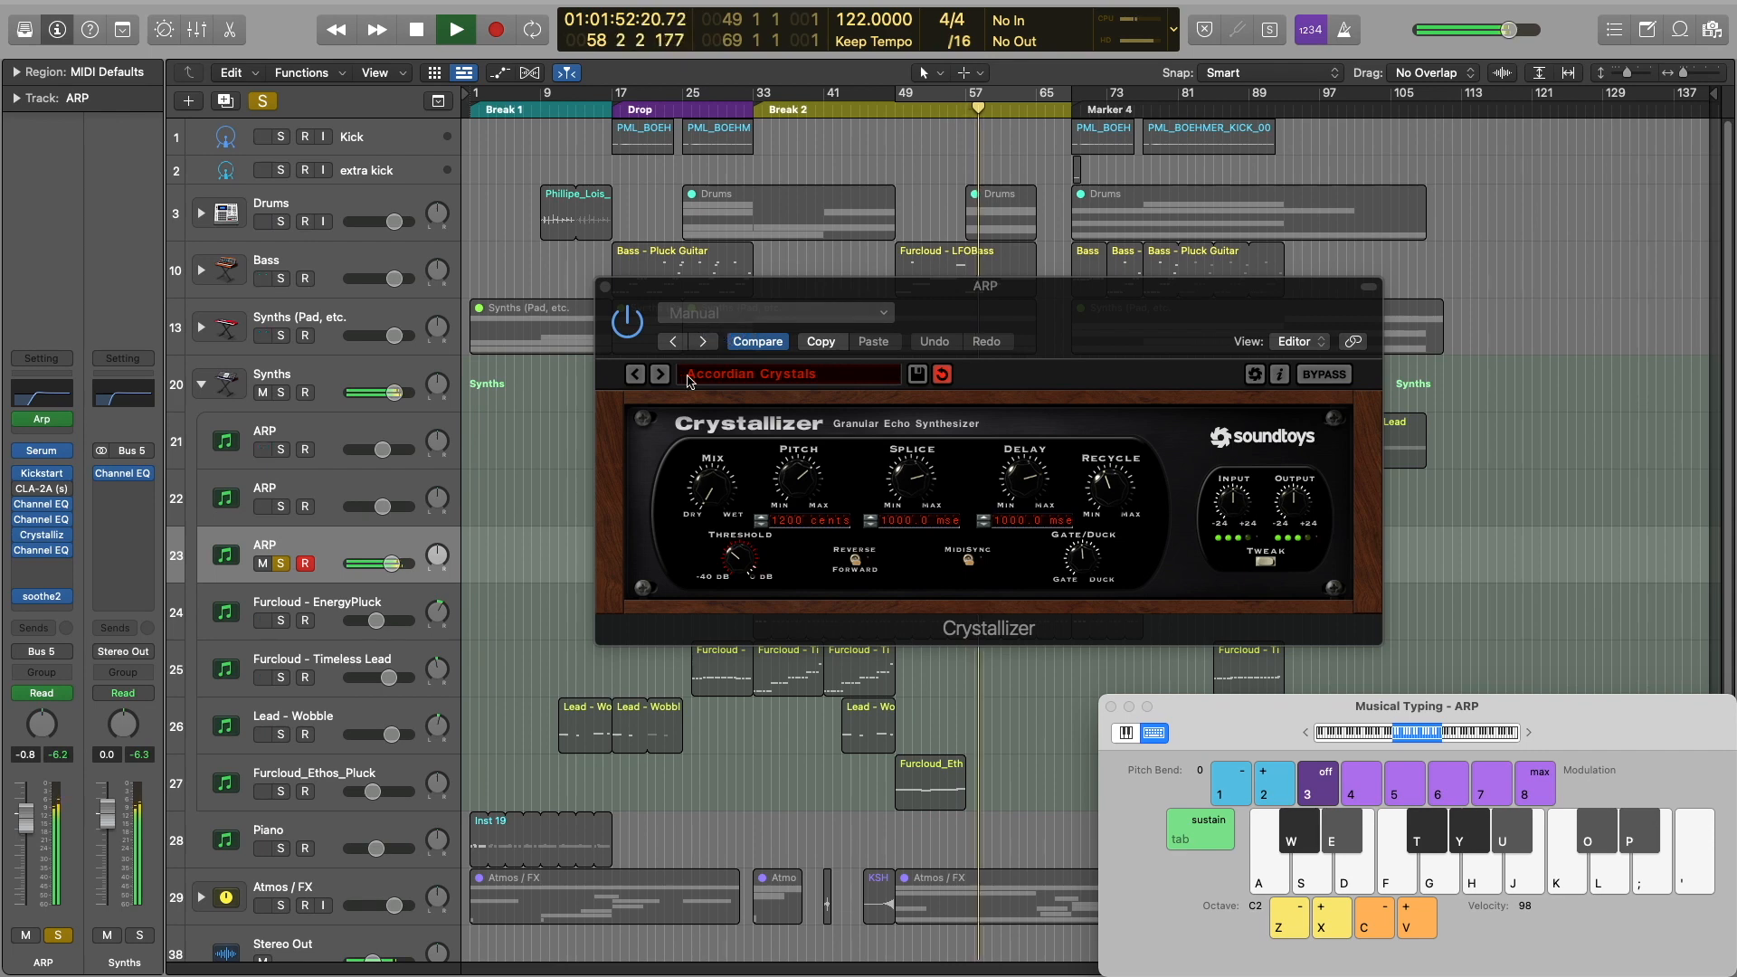
{"action": "left_click_drag", "start_coordinate": [718, 493], "coordinate": [705, 445]}
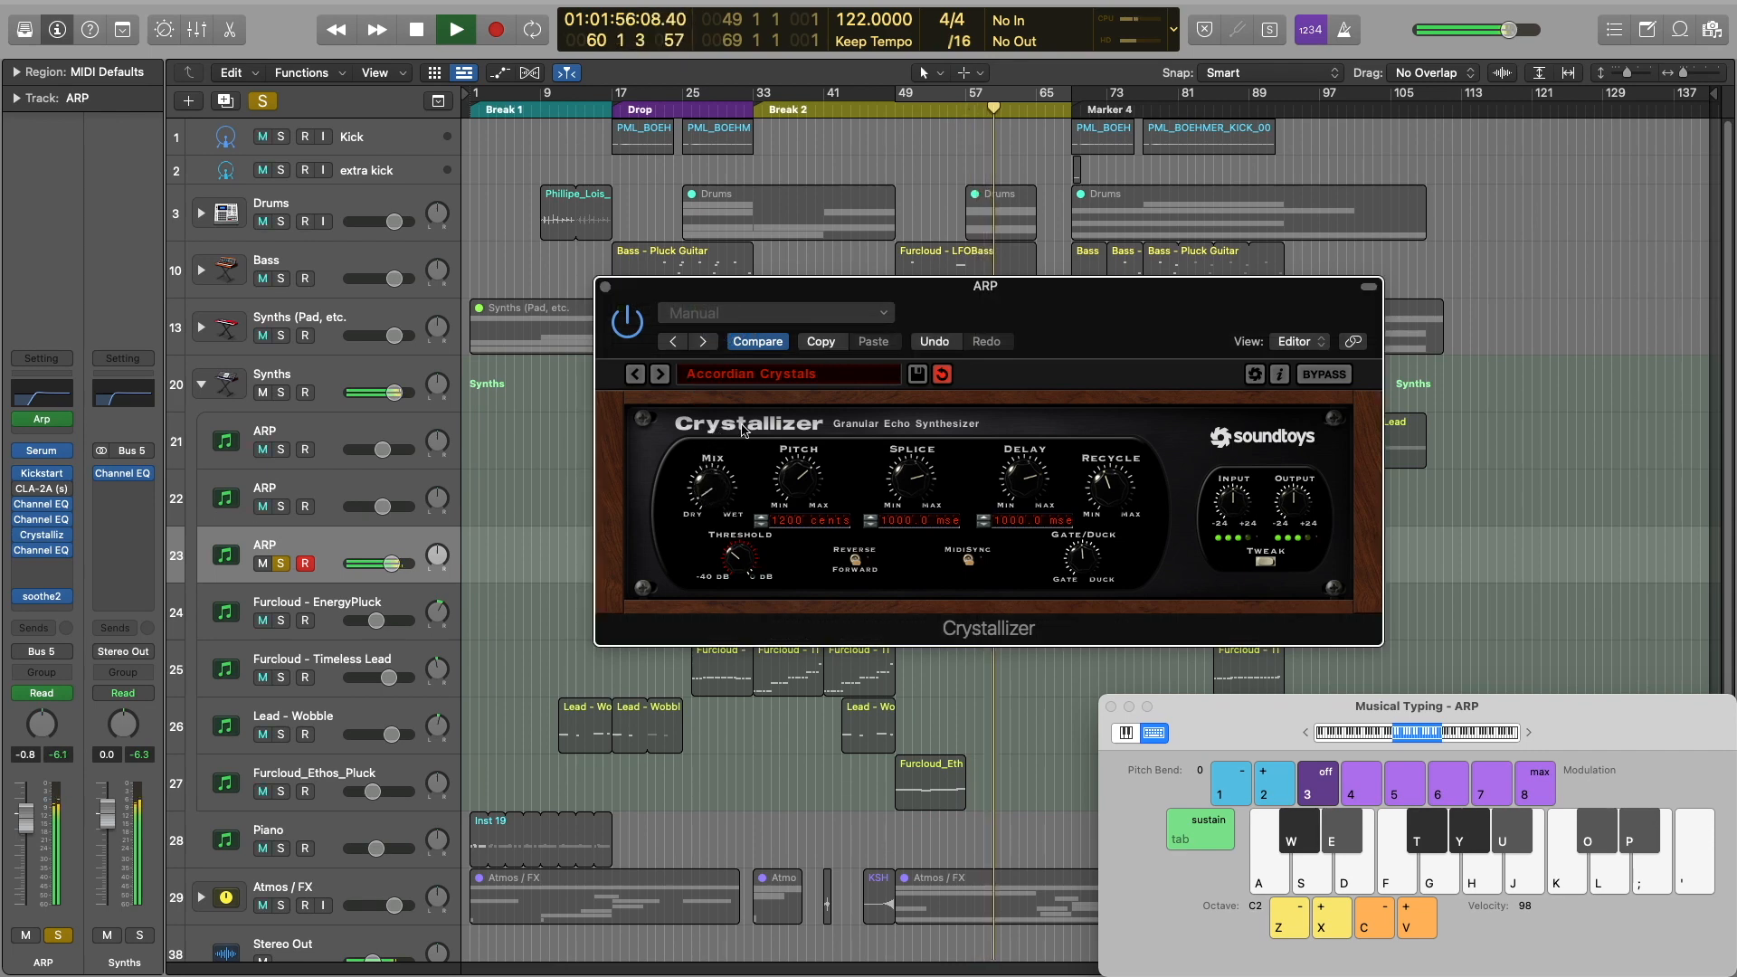
Jump playback to about bar 64 to listen to the Crystallizer effect towards the end of Break 2
{"action": "left_click", "coordinate": [1032, 110]}
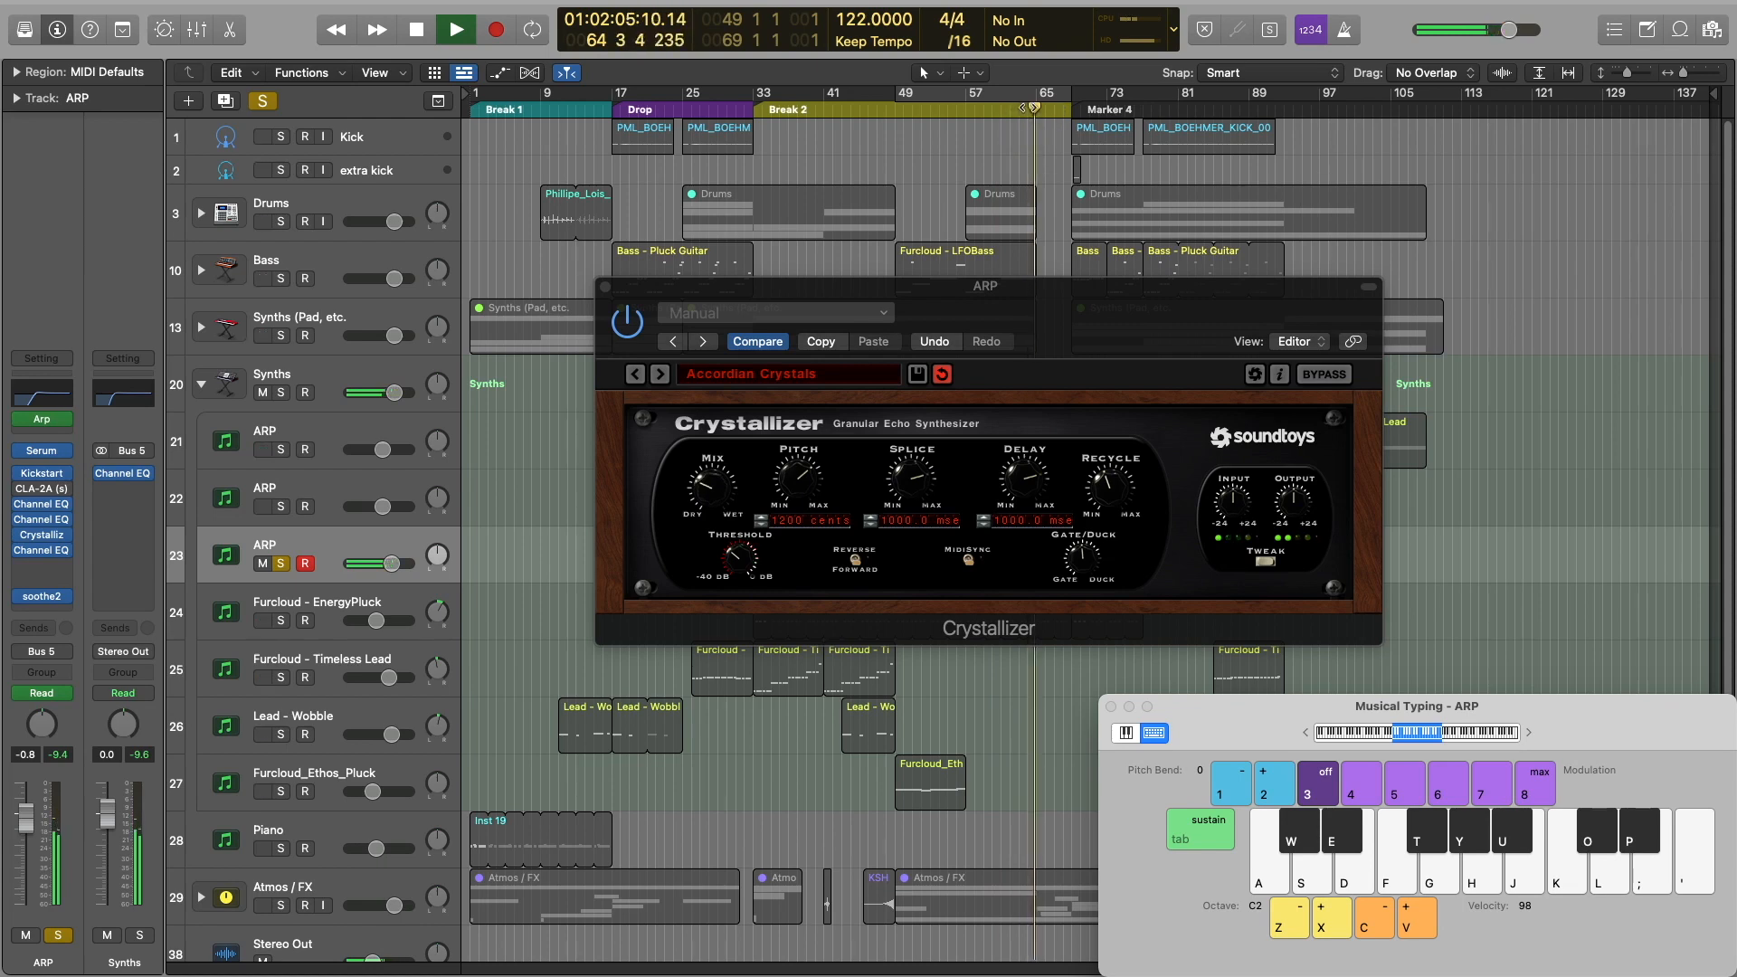
{"action": "key", "text": "e"}
{"action": "key", "text": "u"}
{"action": "key", "text": "o"}
{"action": "key", "text": "p"}
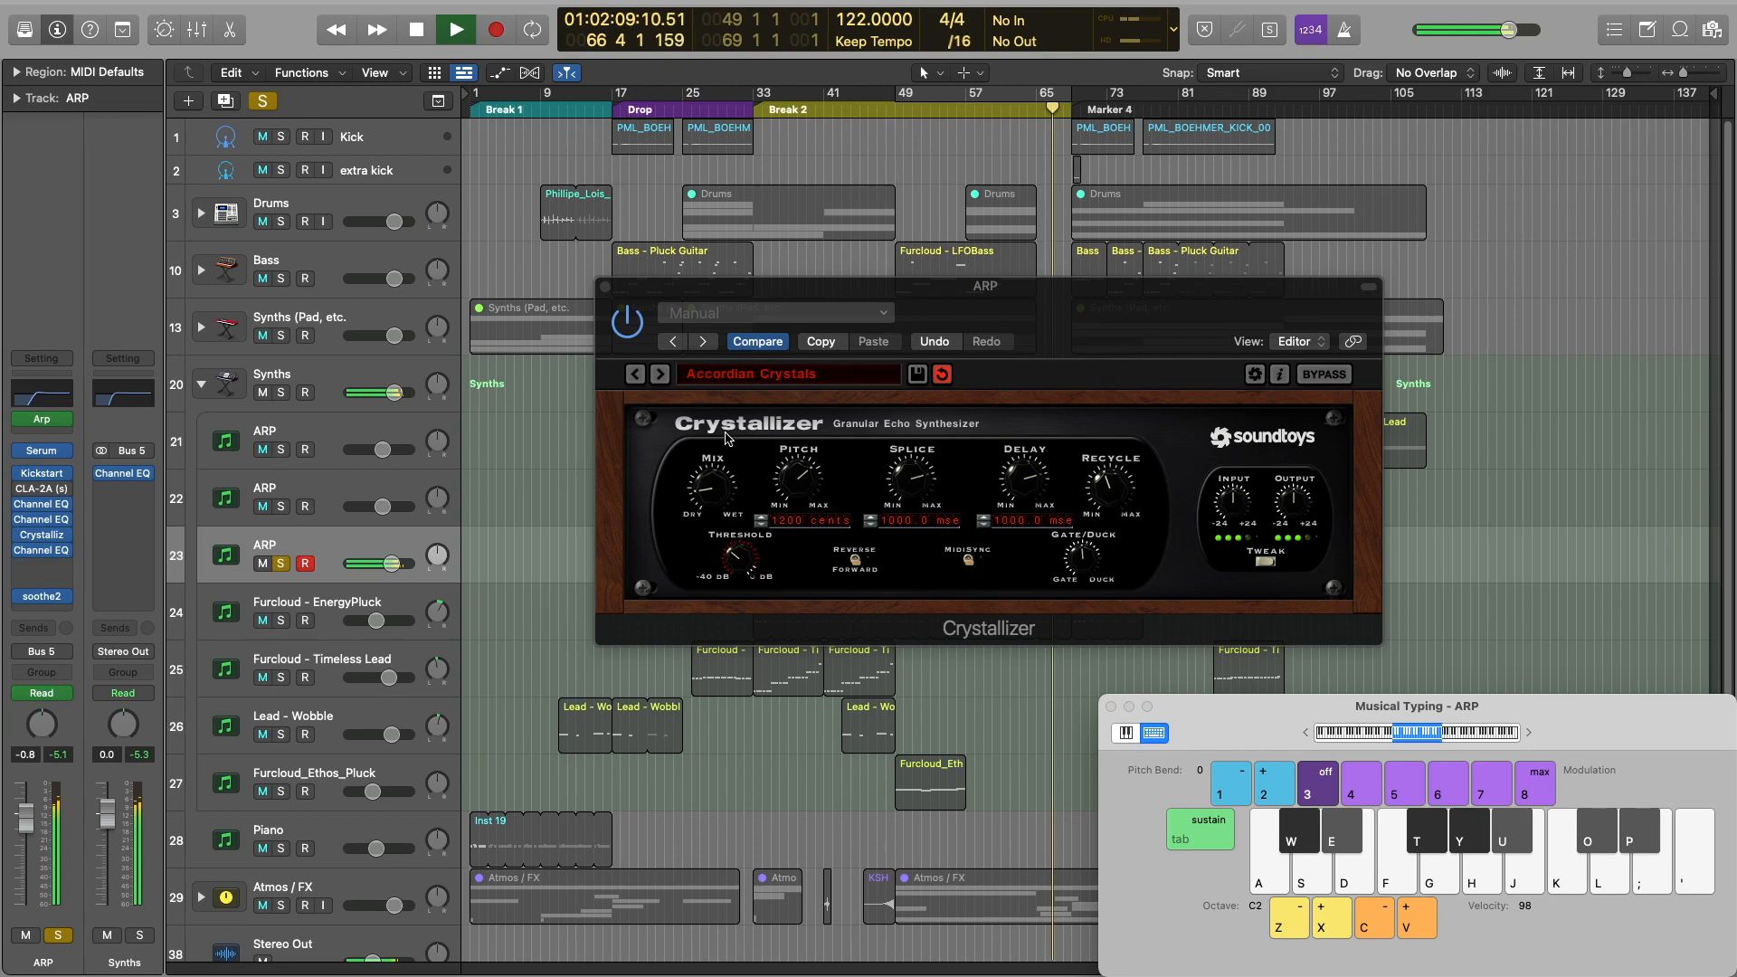
Show track automation, close Crystallizer and examine the Mix automation on ARP track 23
{"action": "key", "text": "a"}
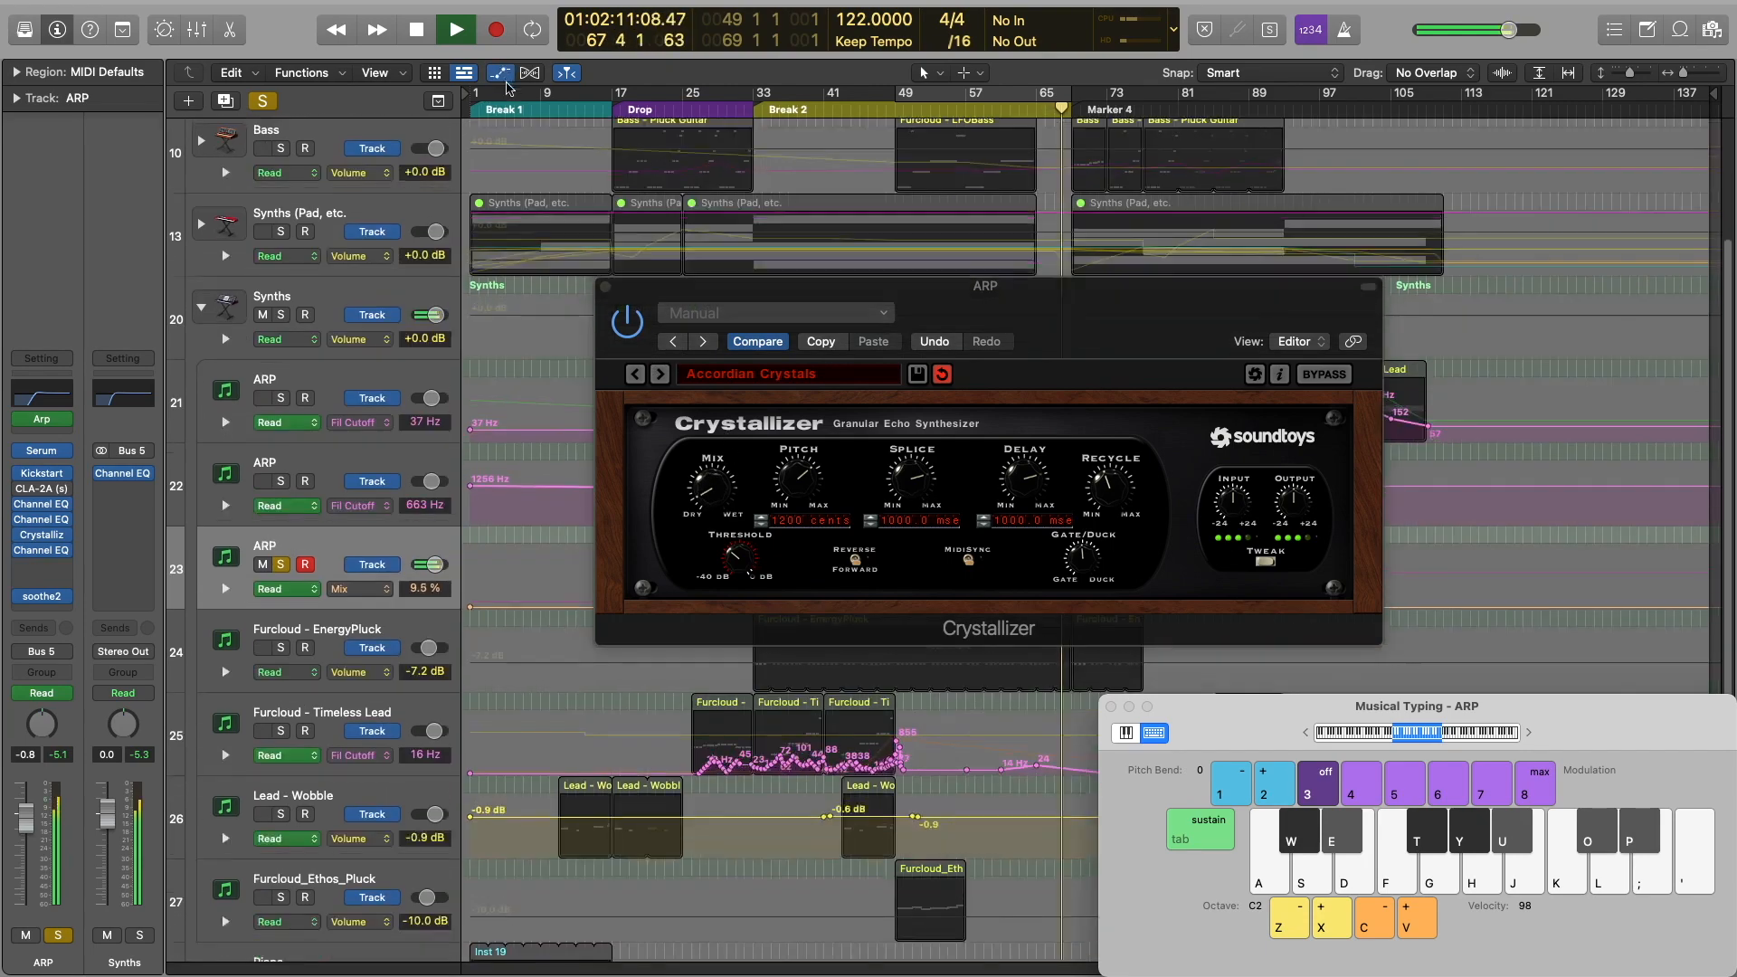
{"action": "left_click", "coordinate": [606, 288]}
{"action": "scroll", "coordinate": [634, 317], "scroll_direction": "down", "scroll_amount": 5}
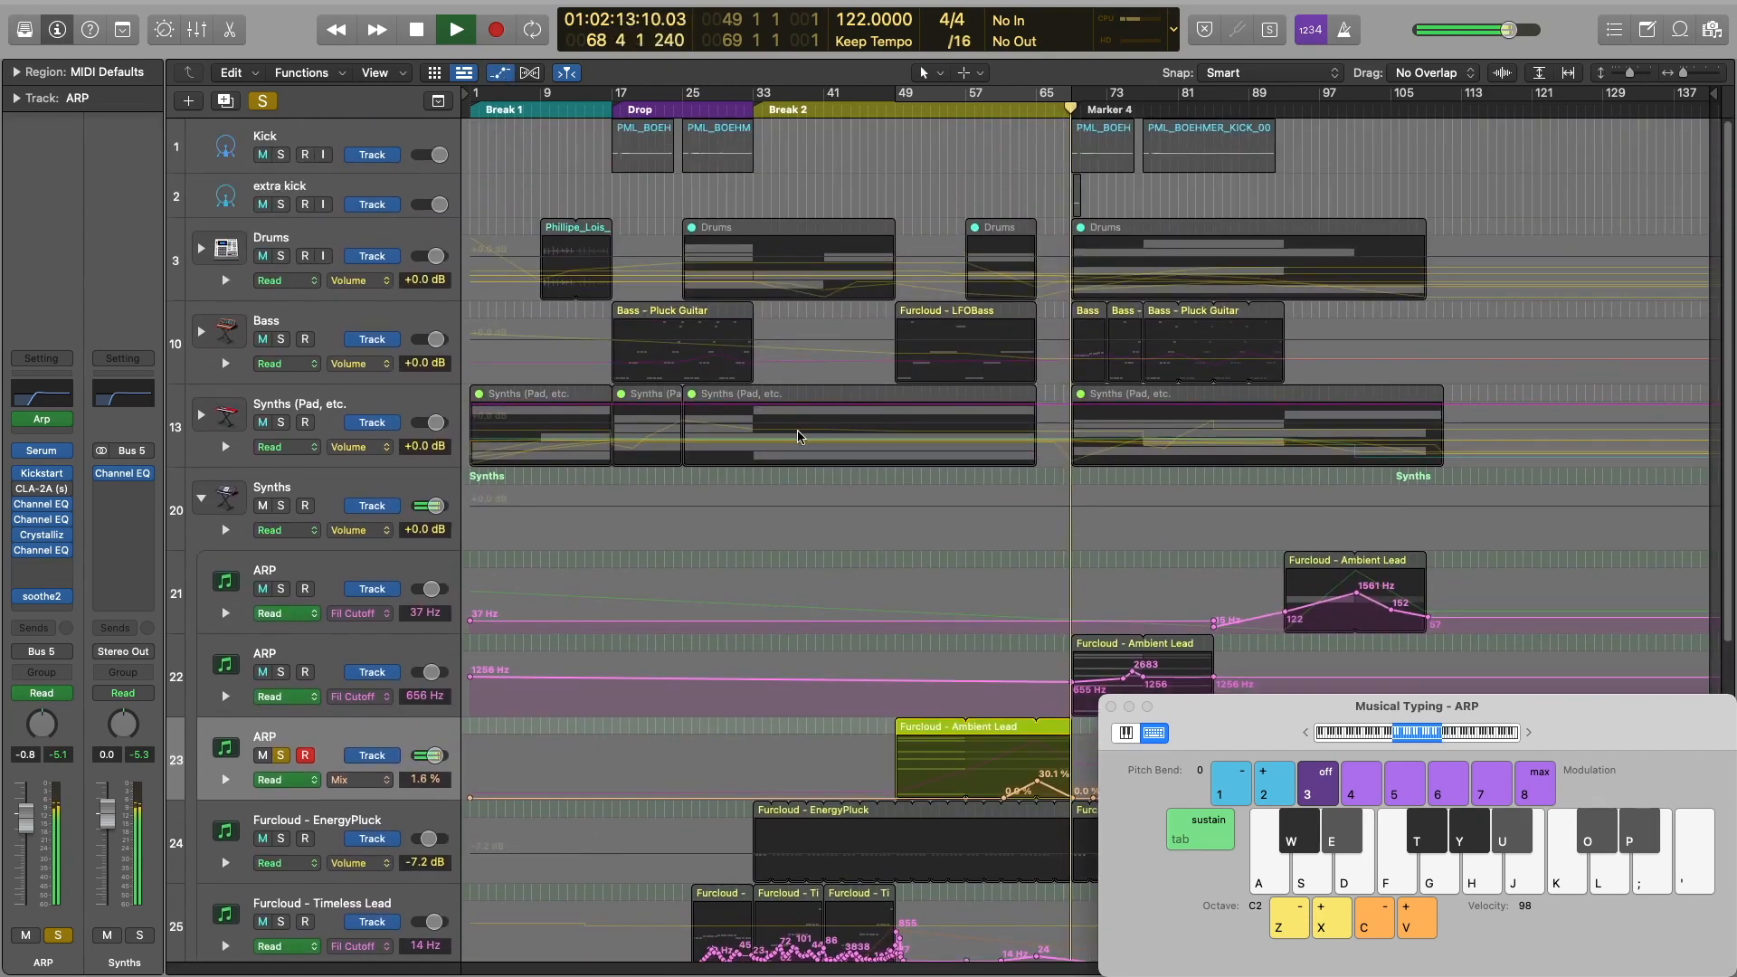
{"action": "scroll", "coordinate": [800, 438], "scroll_direction": "up", "scroll_amount": 8}
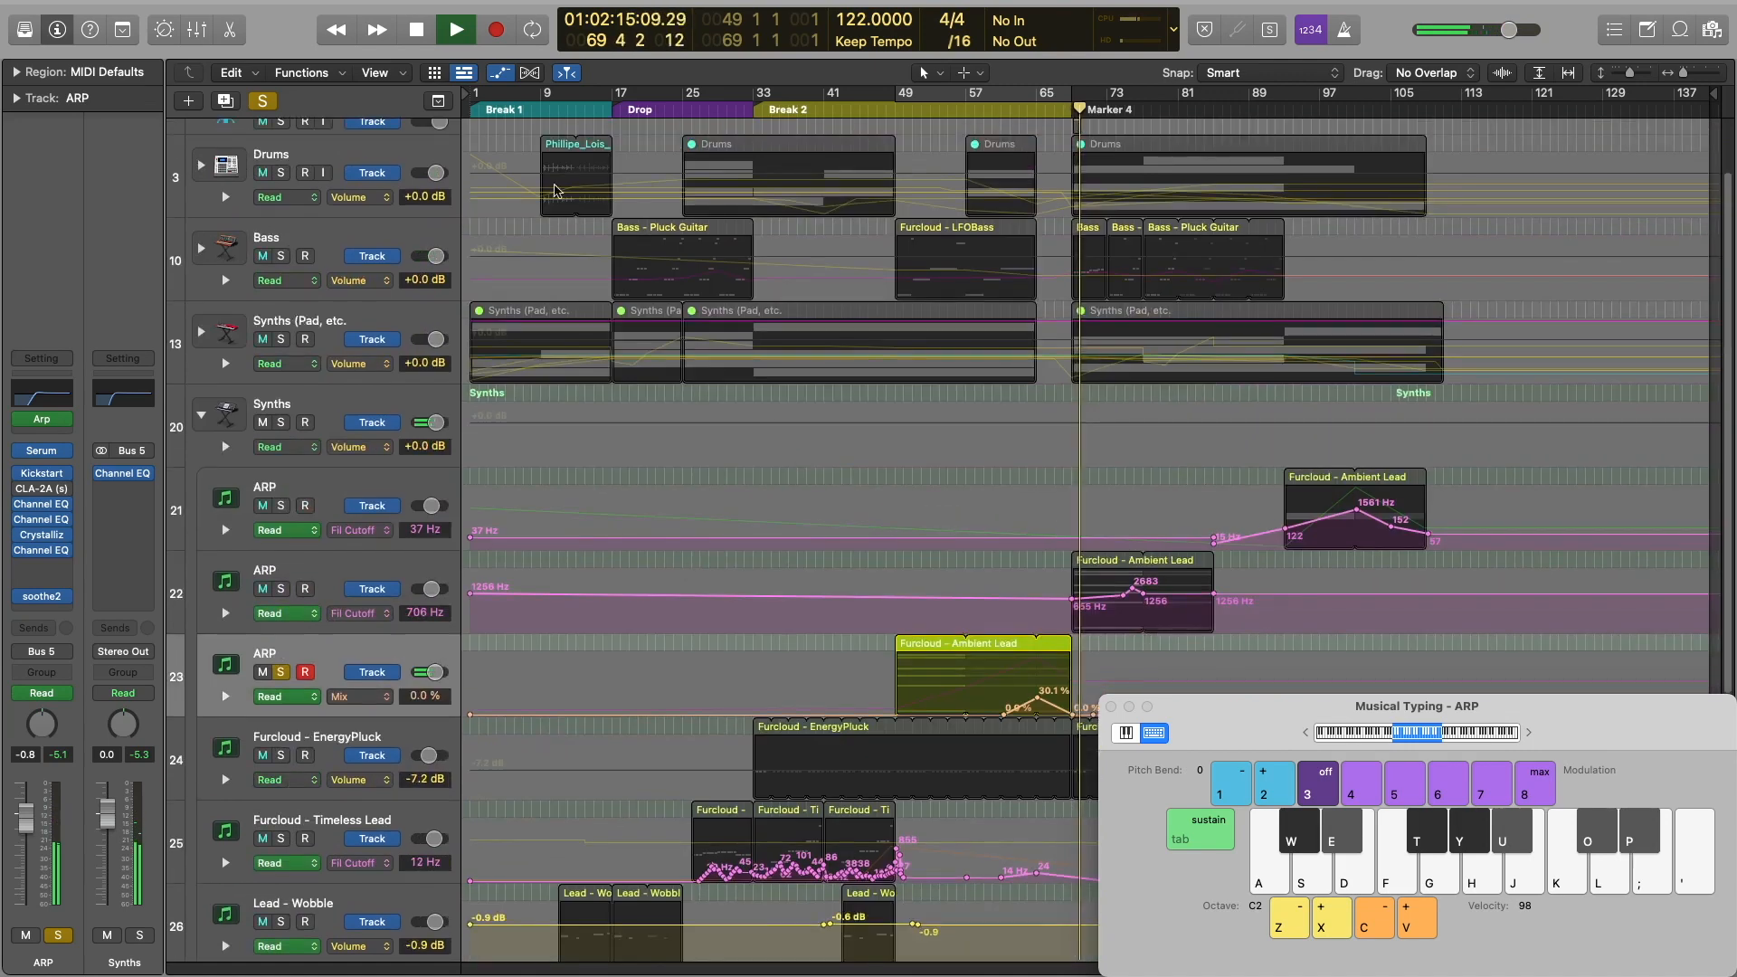
Stop playback, clear the ARP track's solo and hide the track automation
{"action": "key", "text": "space"}
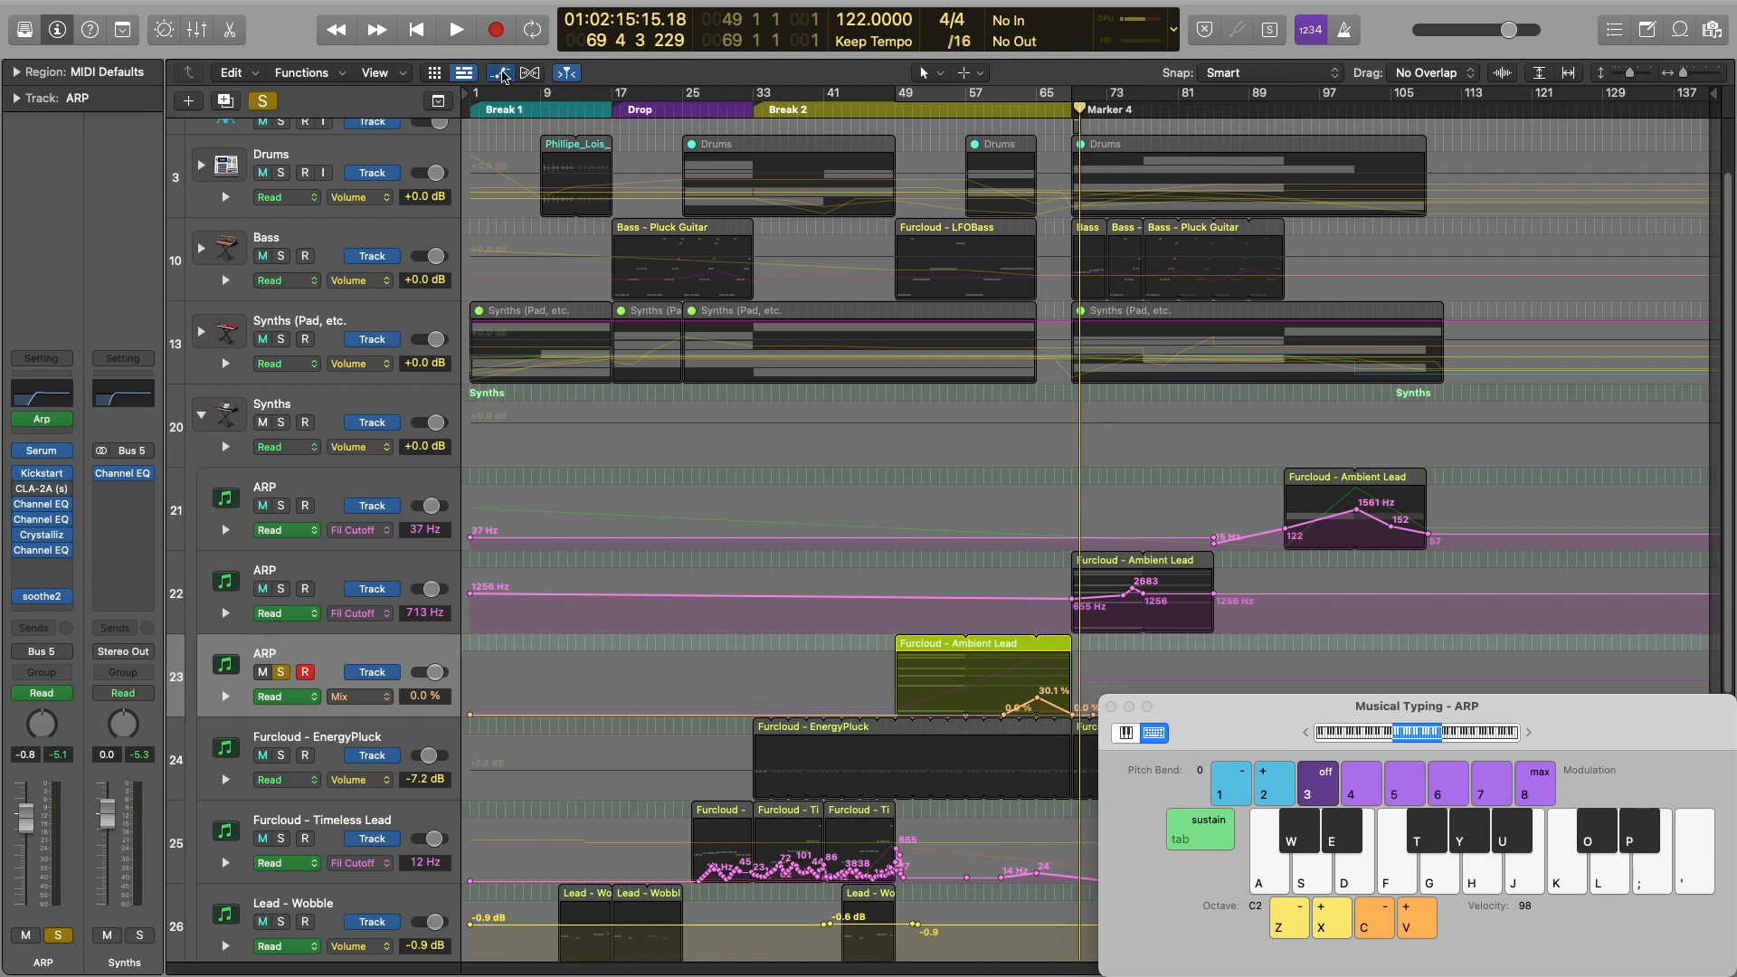
{"action": "left_click", "coordinate": [501, 73]}
{"action": "left_click", "coordinate": [261, 103]}
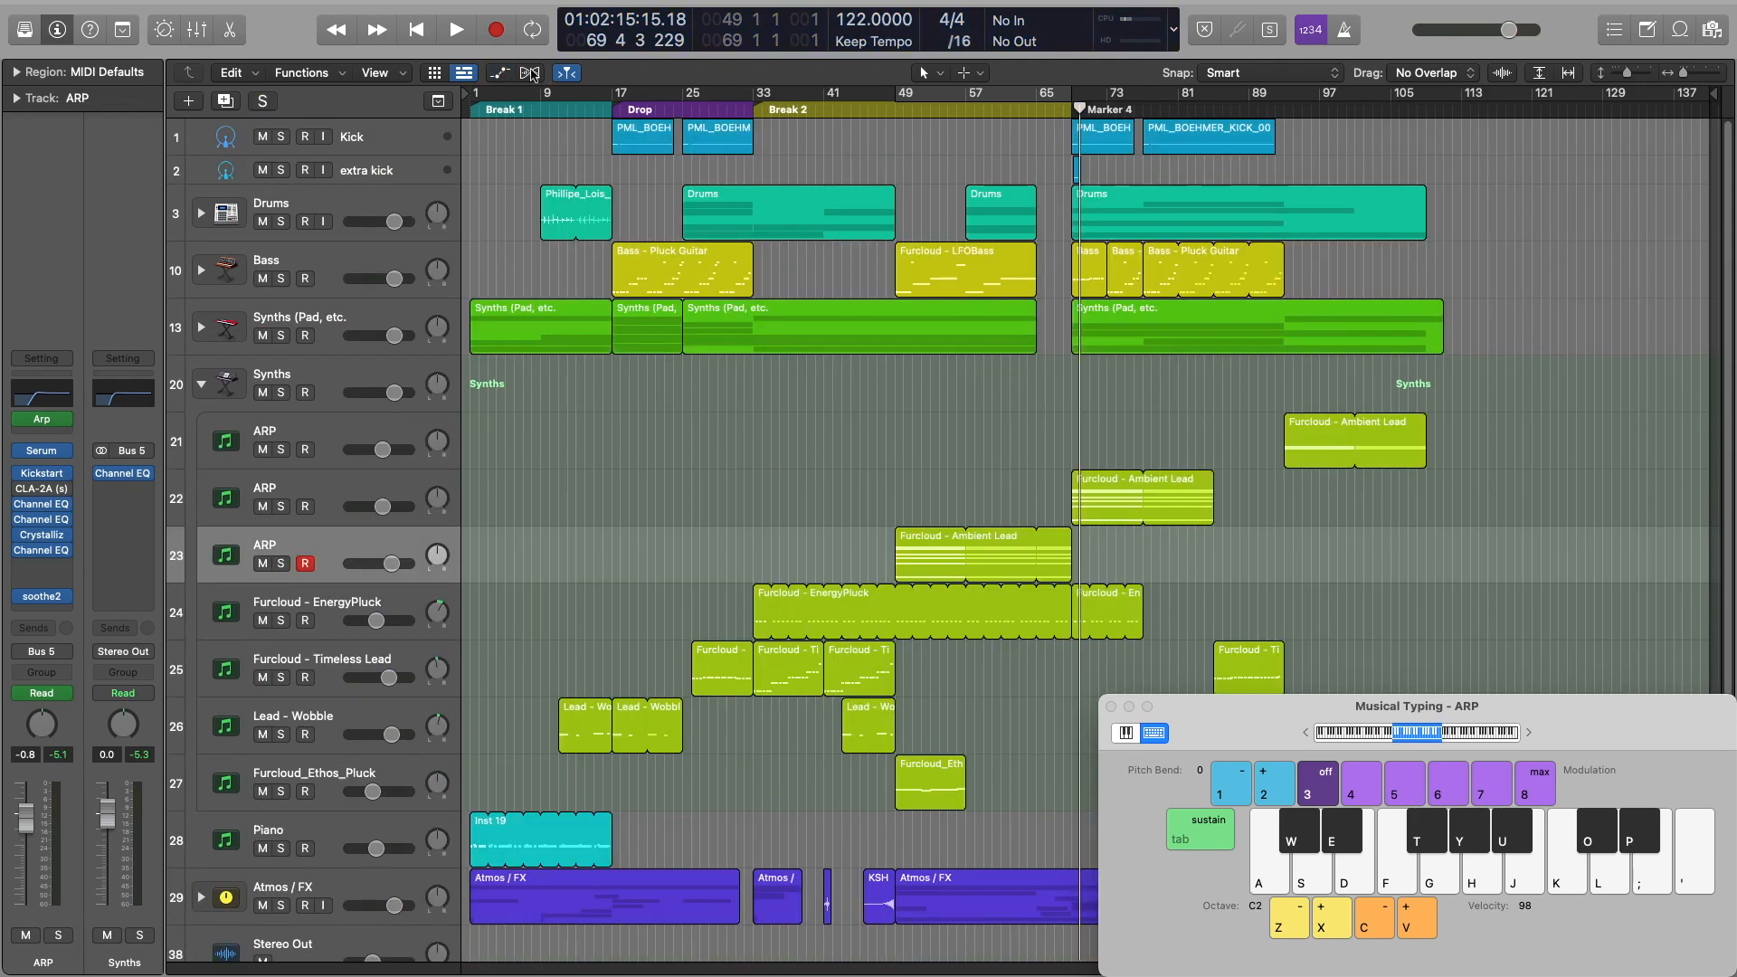
{"action": "left_click", "coordinate": [502, 74]}
{"action": "scroll", "coordinate": [1023, 613], "scroll_direction": "up", "scroll_amount": 3}
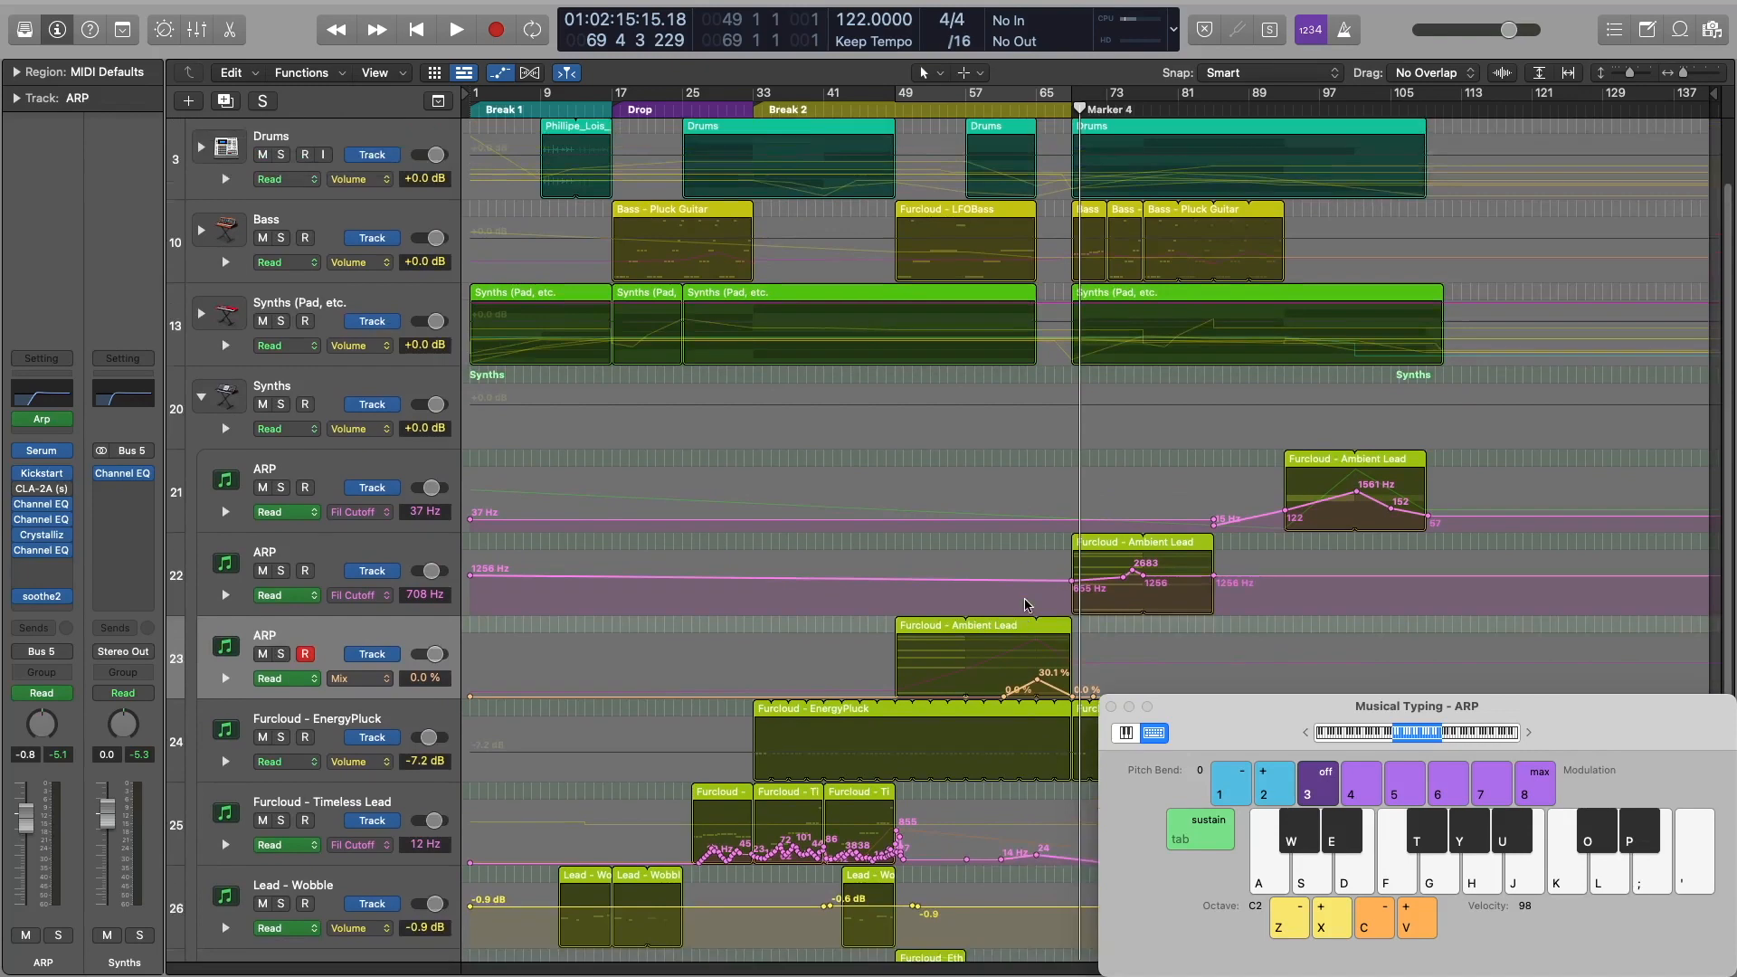
{"action": "left_click", "coordinate": [494, 72]}
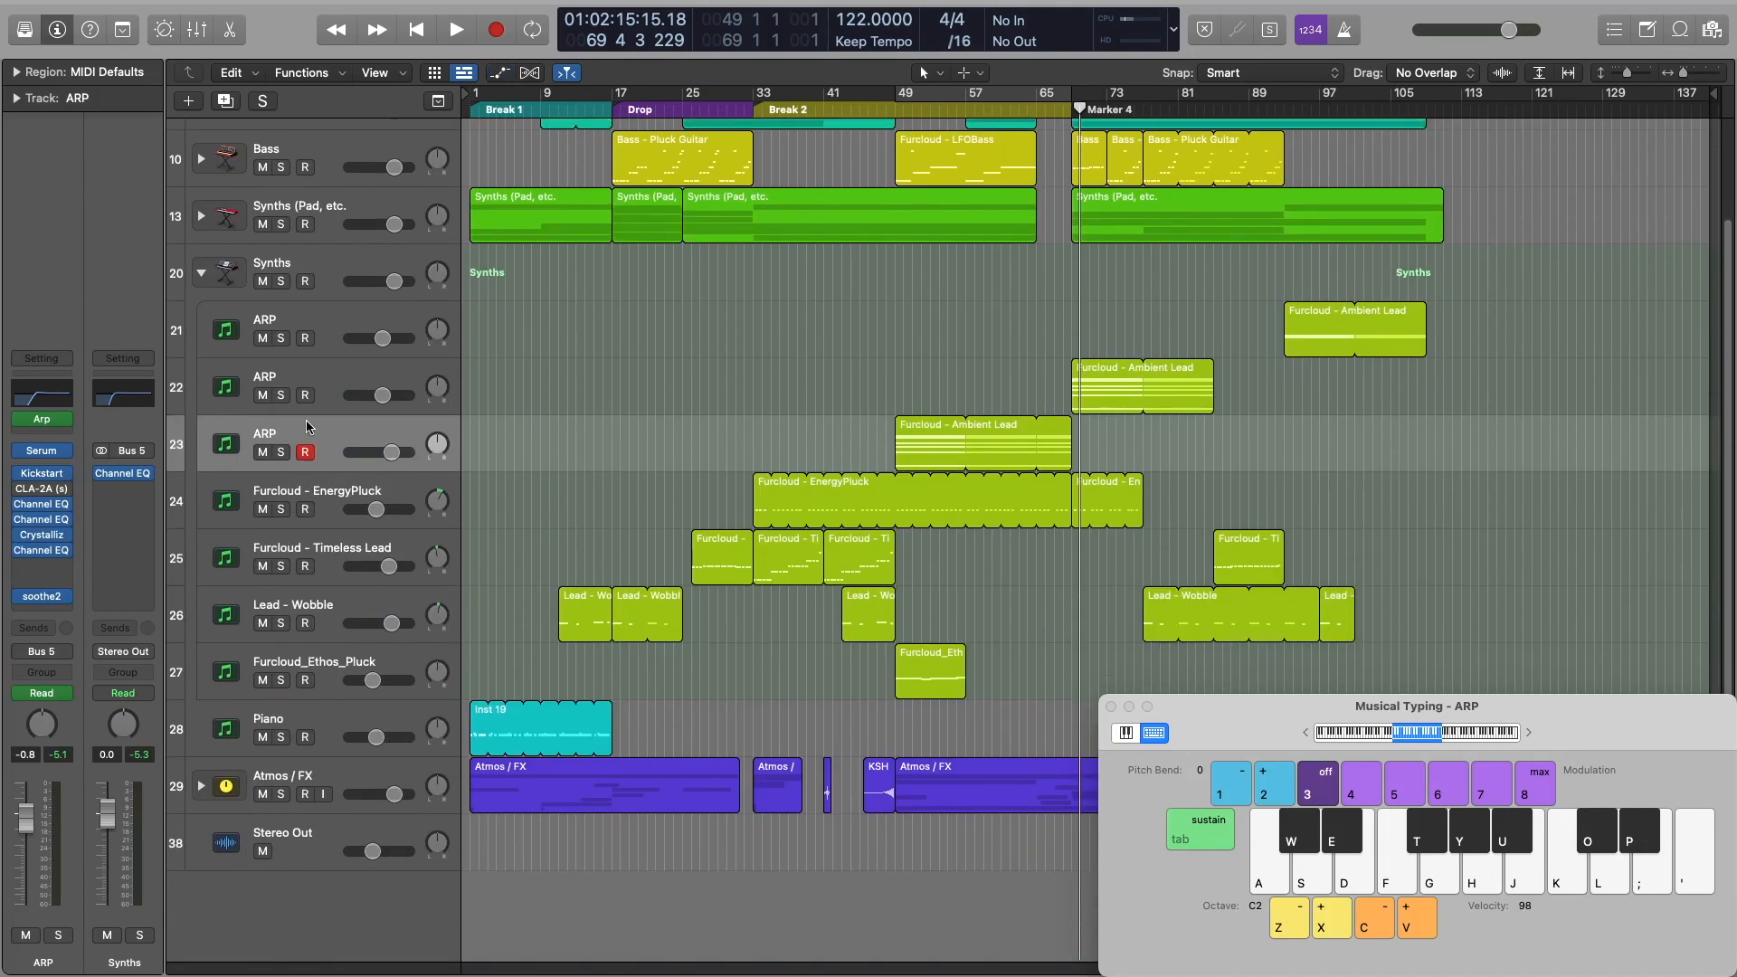
Solo the Furcloud - EnergyPluck track and play it from bar 33 to hear the pluck alone
{"action": "left_click", "coordinate": [306, 427]}
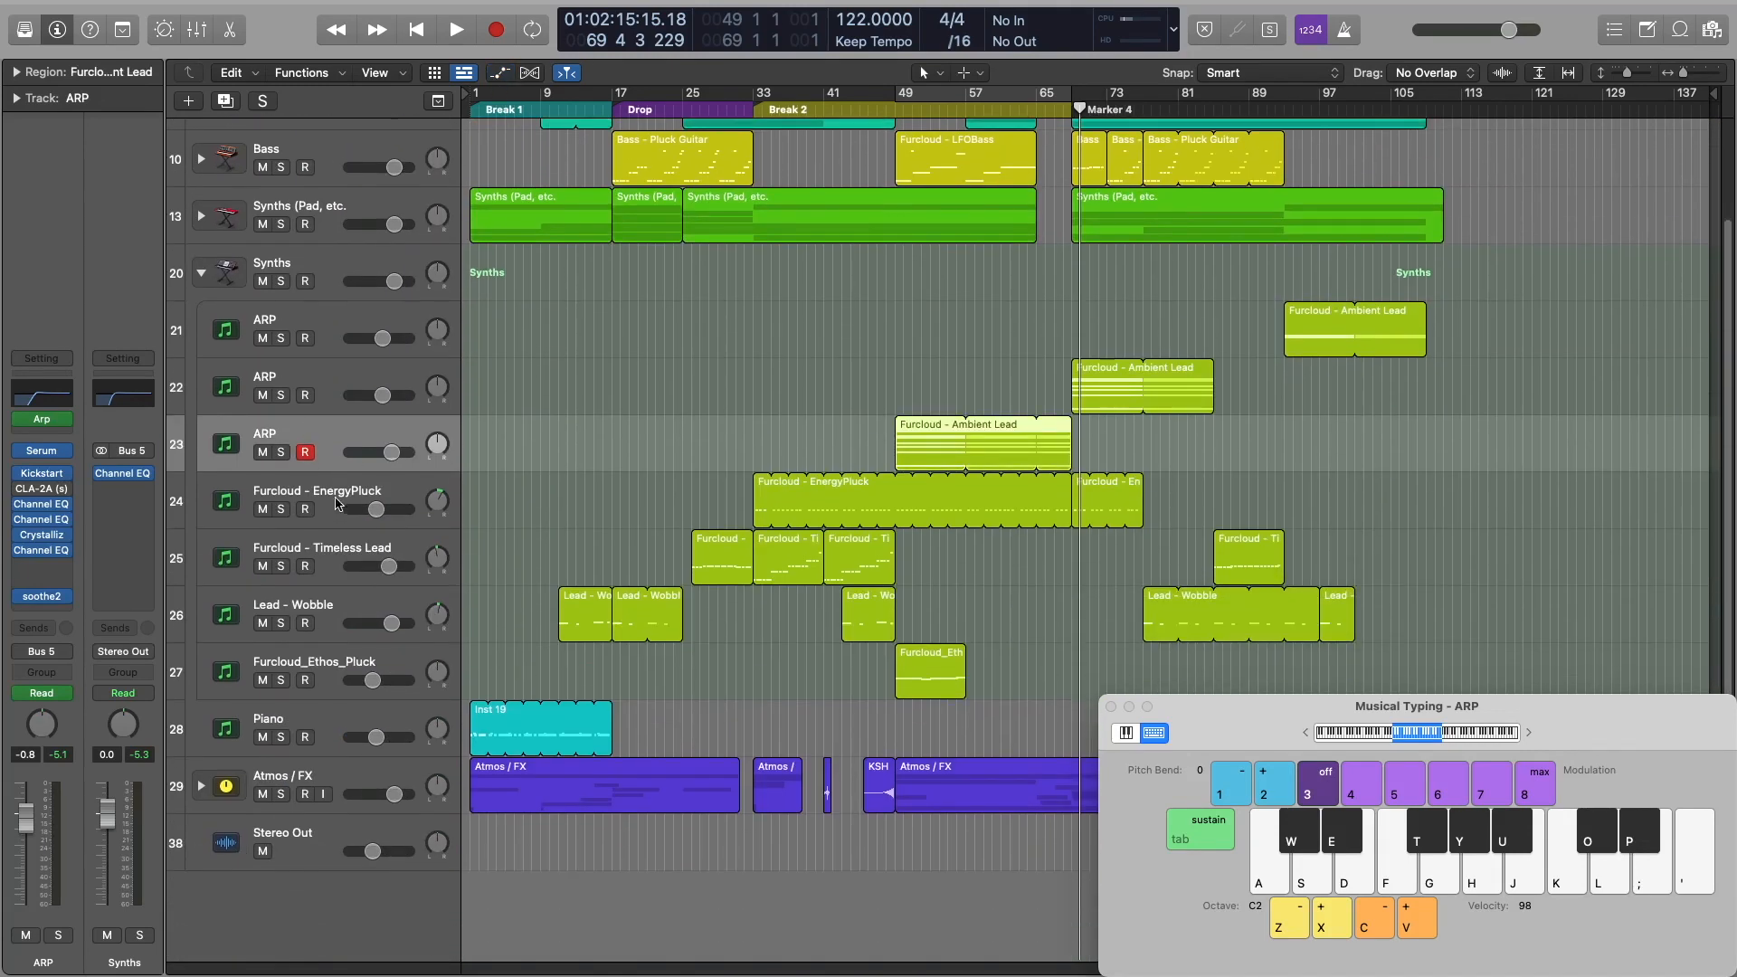
{"action": "left_click", "coordinate": [332, 488]}
{"action": "left_click", "coordinate": [281, 511]}
{"action": "left_click", "coordinate": [788, 314]}
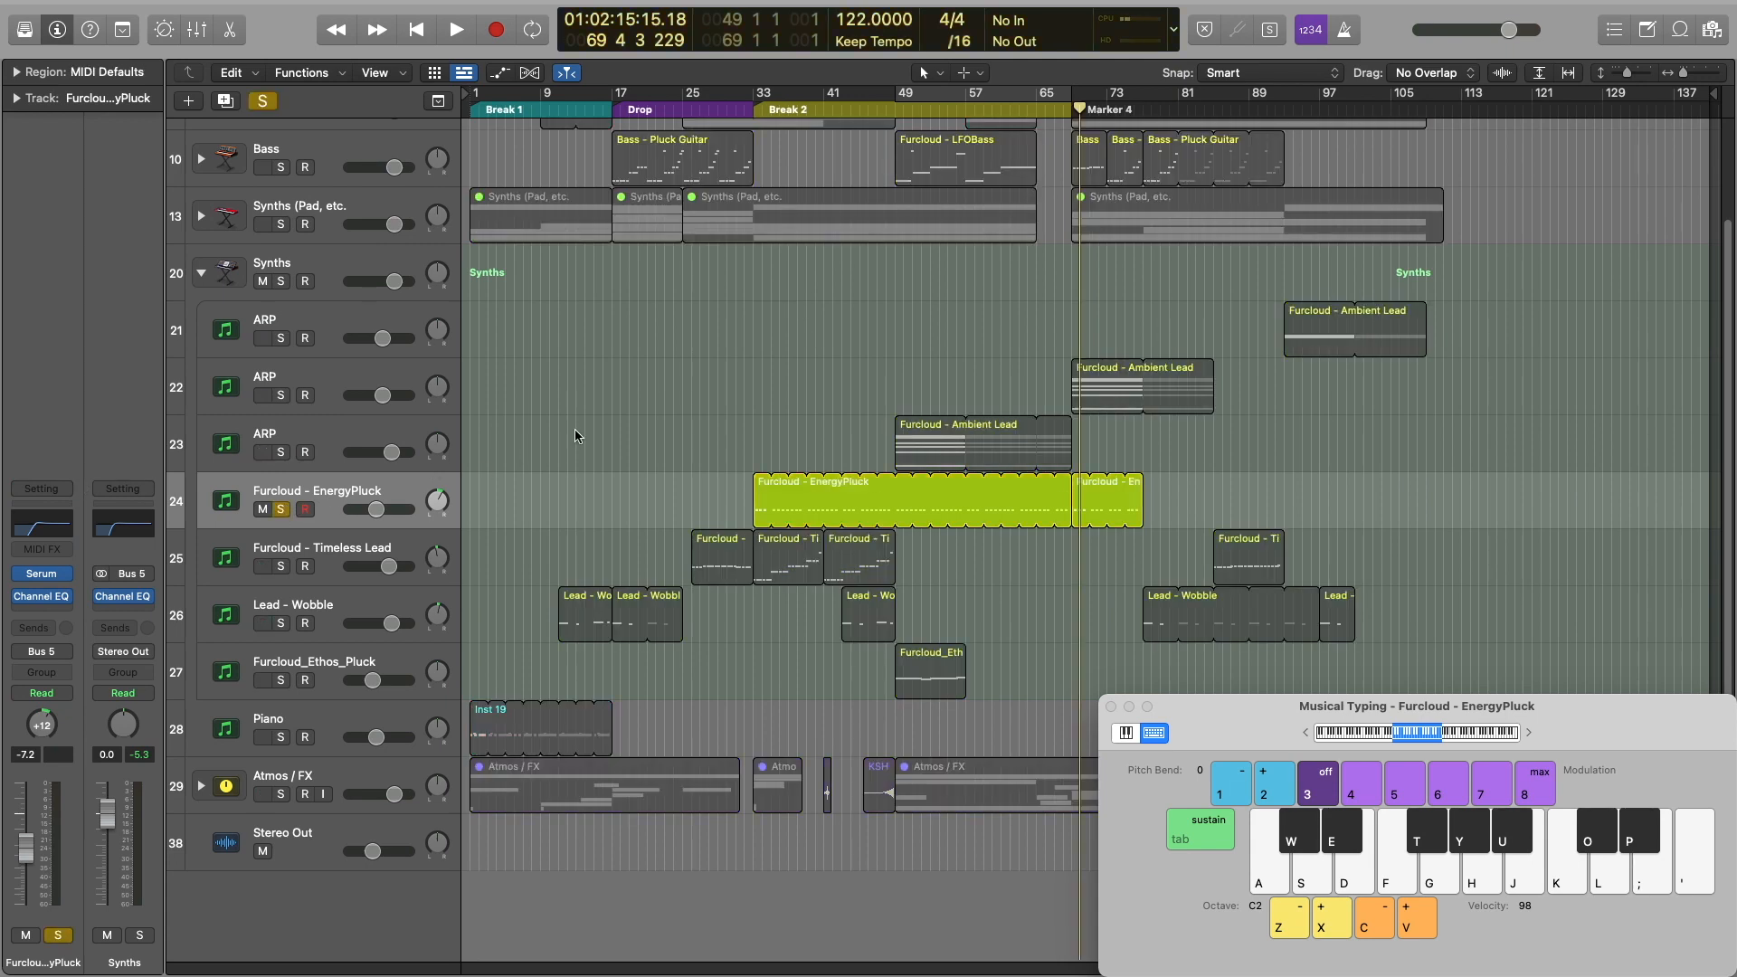
{"action": "left_click", "coordinate": [750, 115]}
{"action": "key", "text": "space"}
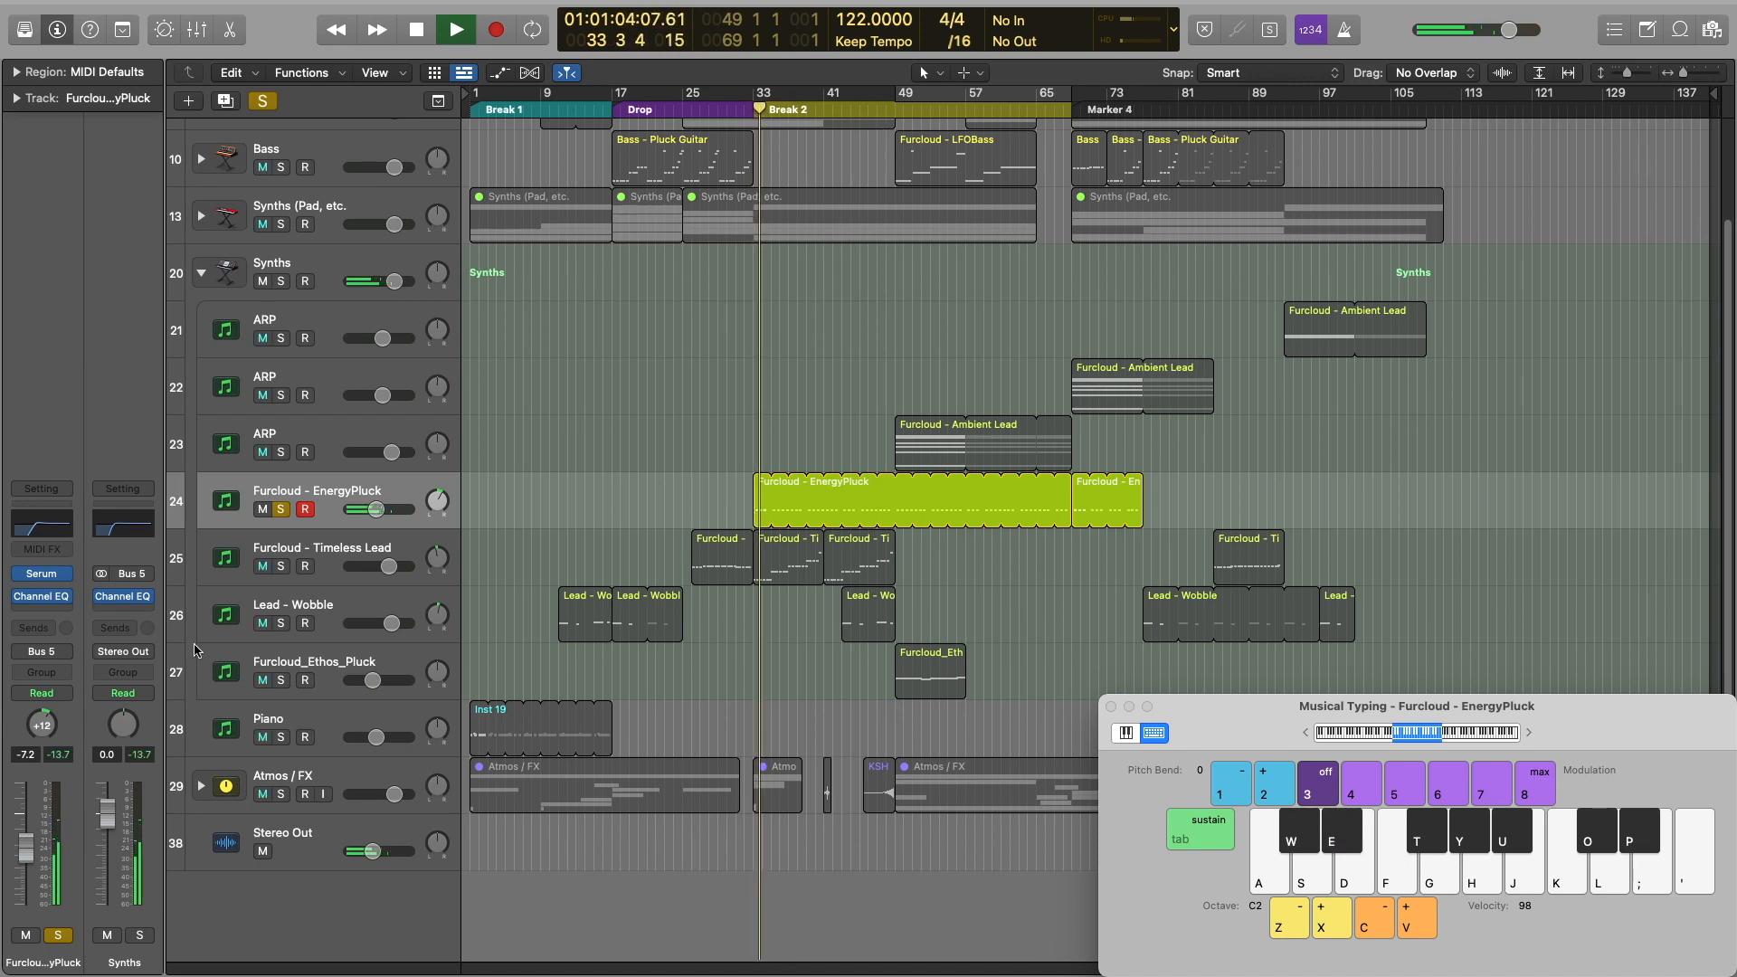
{"action": "key", "text": "space"}
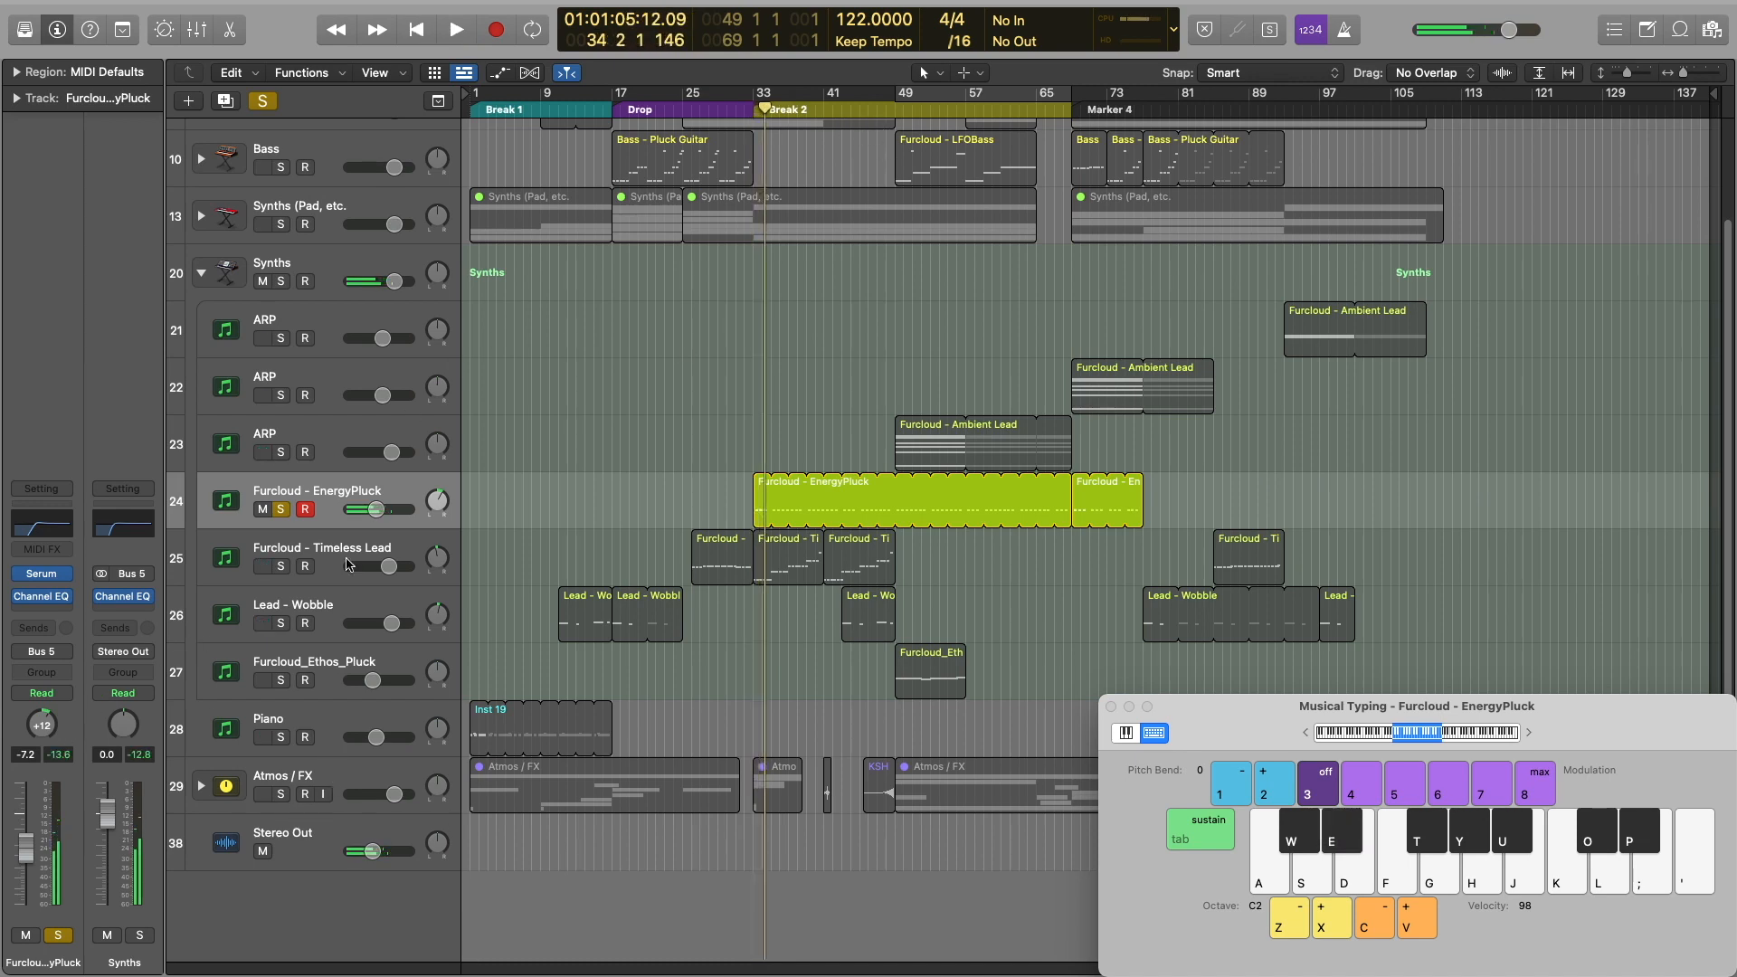
Open the Channel EQ and Serum on the EnergyPluck track and examine the oscillator wavetables
{"action": "mouse_move", "coordinate": [40, 600]}
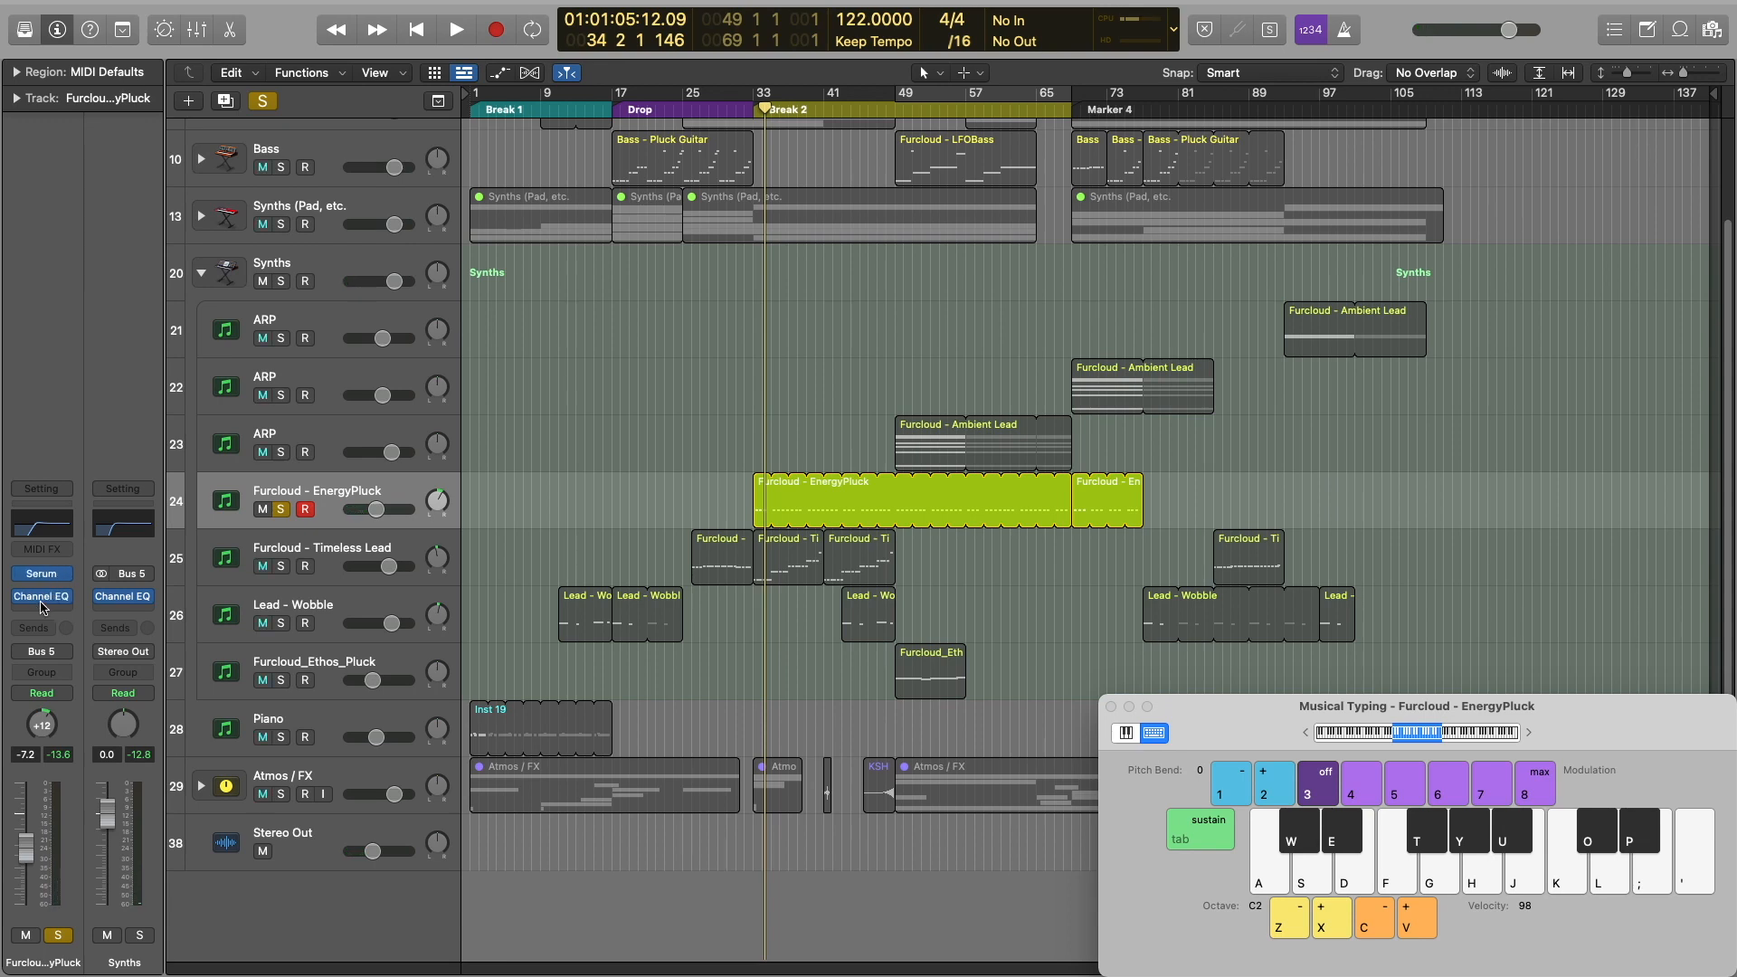
{"action": "left_click", "coordinate": [43, 599]}
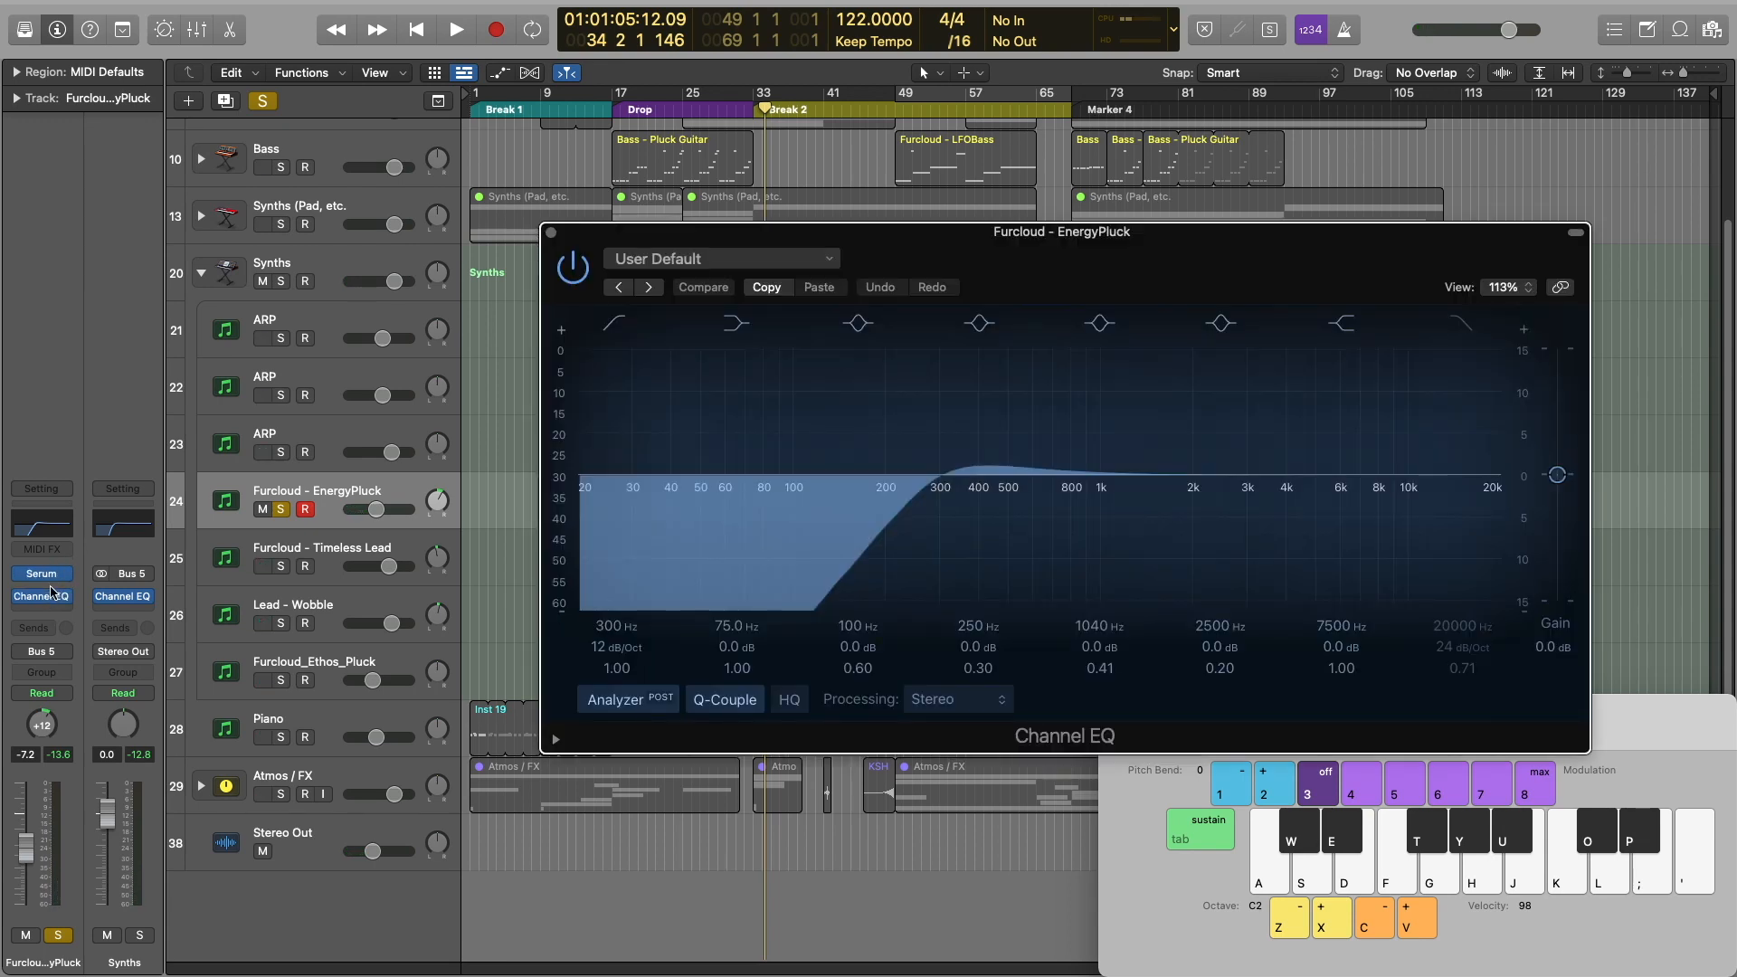
{"action": "left_click", "coordinate": [46, 577]}
{"action": "left_click_drag", "start_coordinate": [936, 249], "coordinate": [875, 146]}
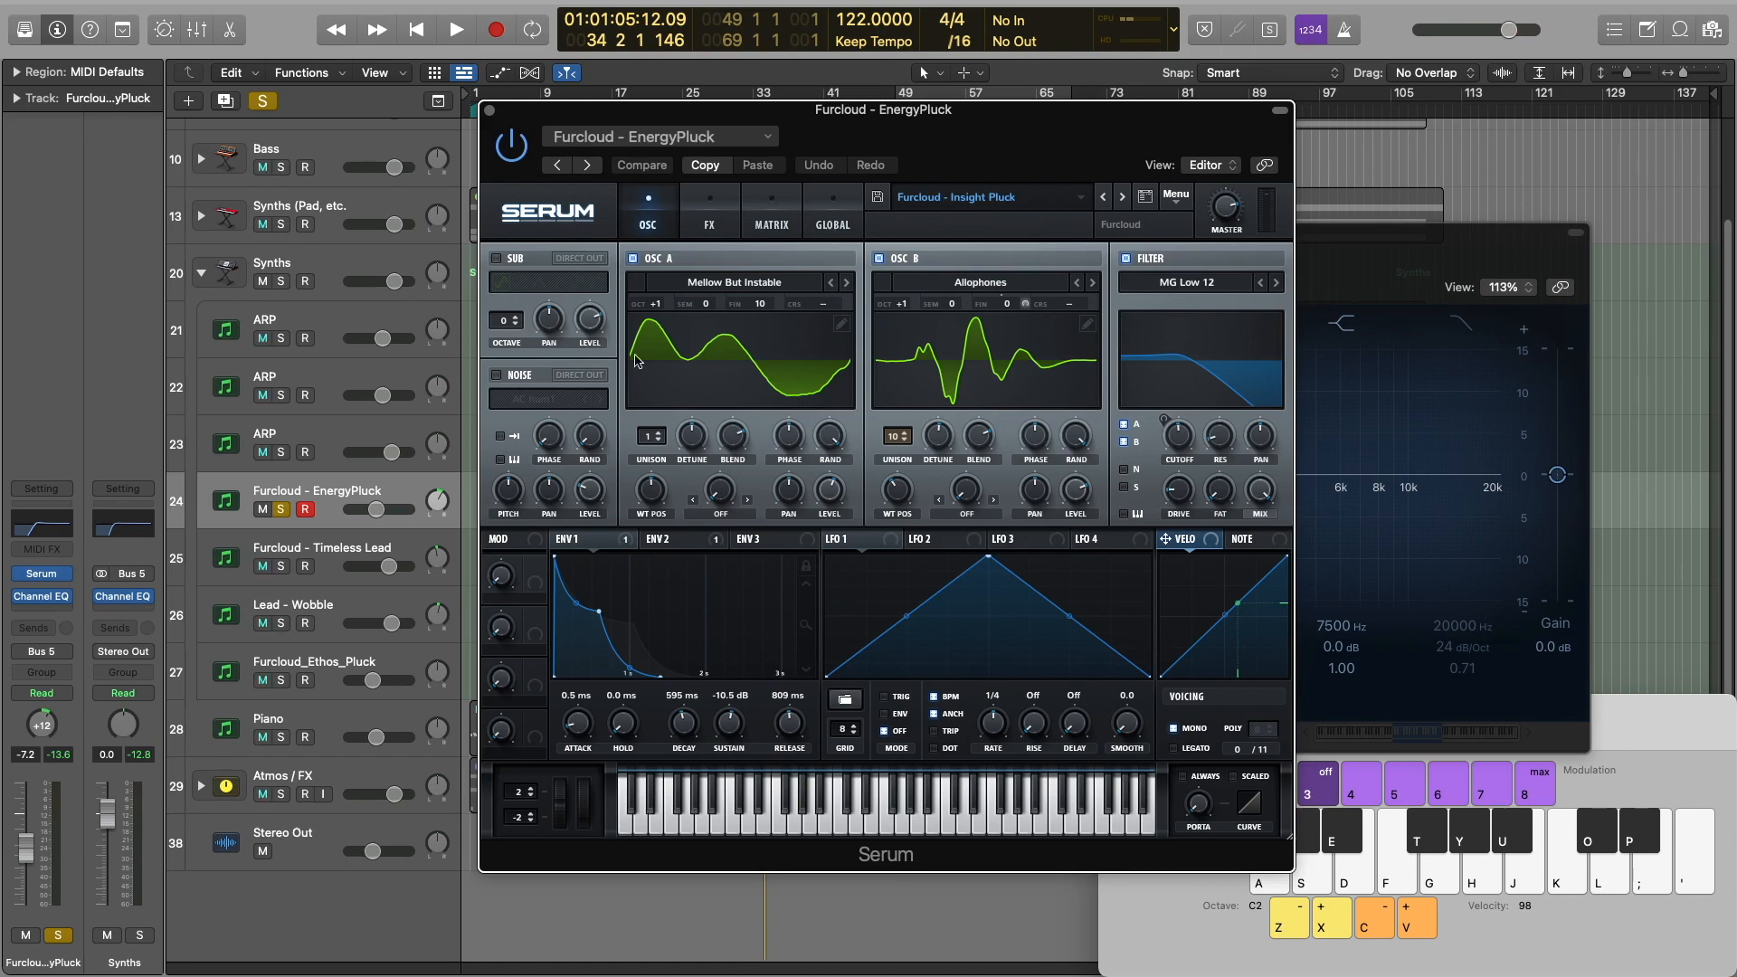
{"action": "left_click", "coordinate": [1034, 289]}
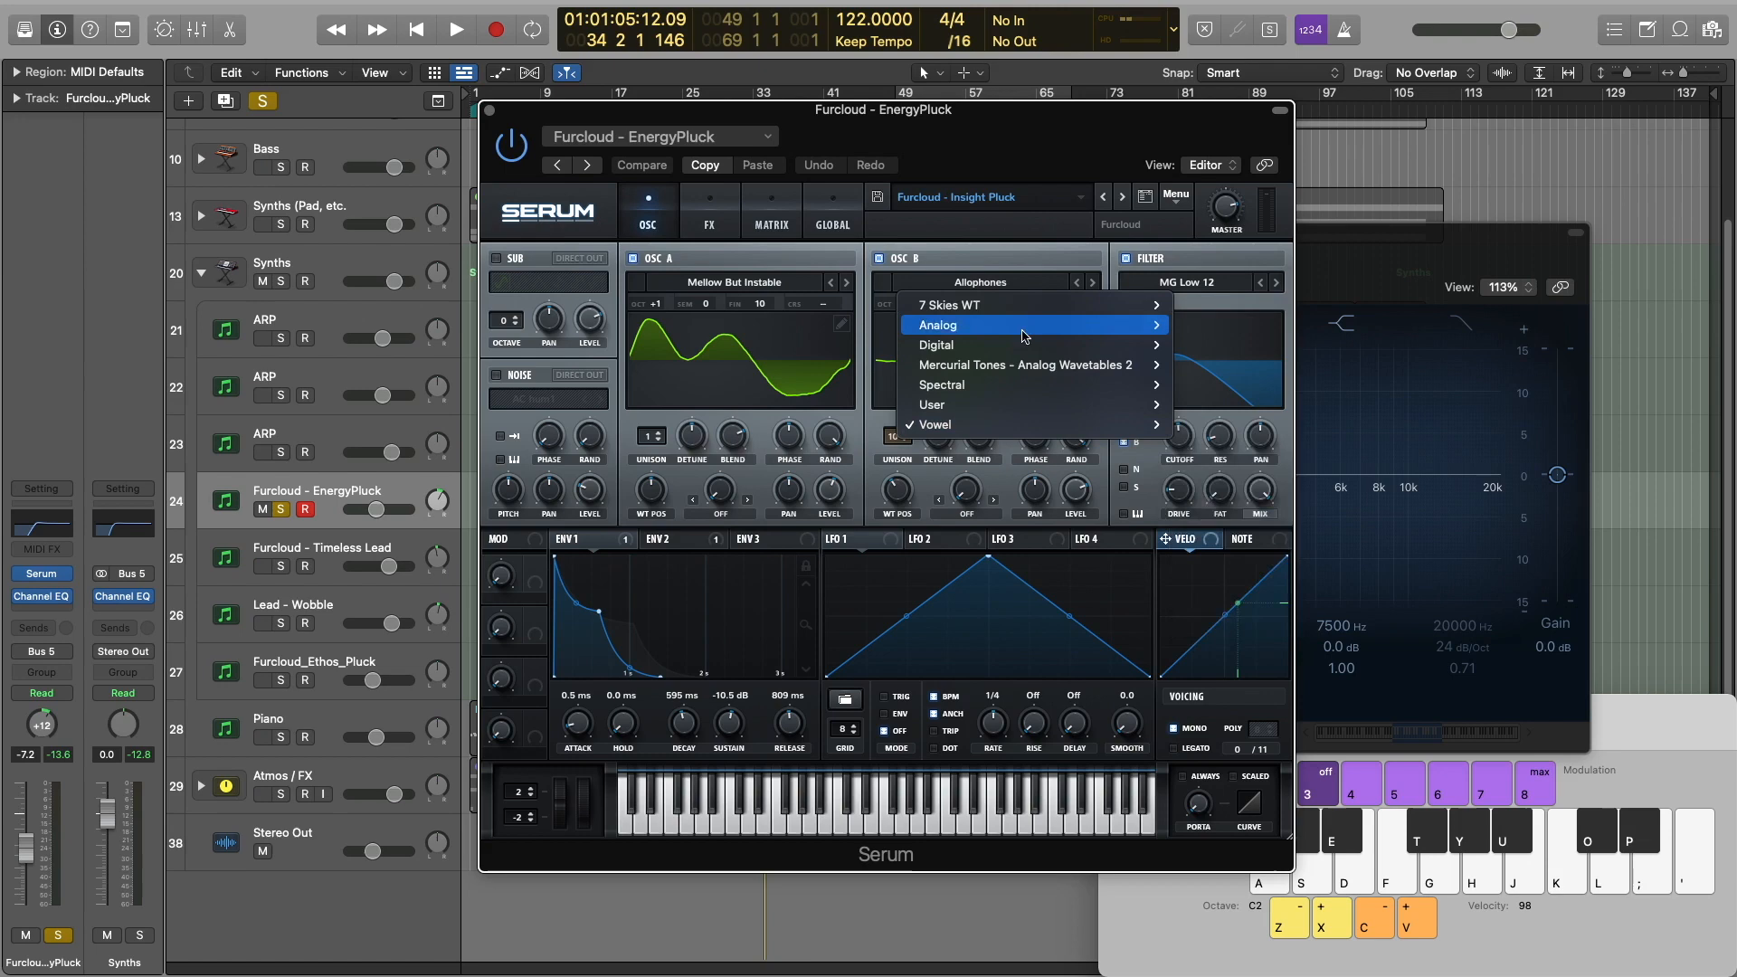
{"action": "left_click", "coordinate": [960, 269]}
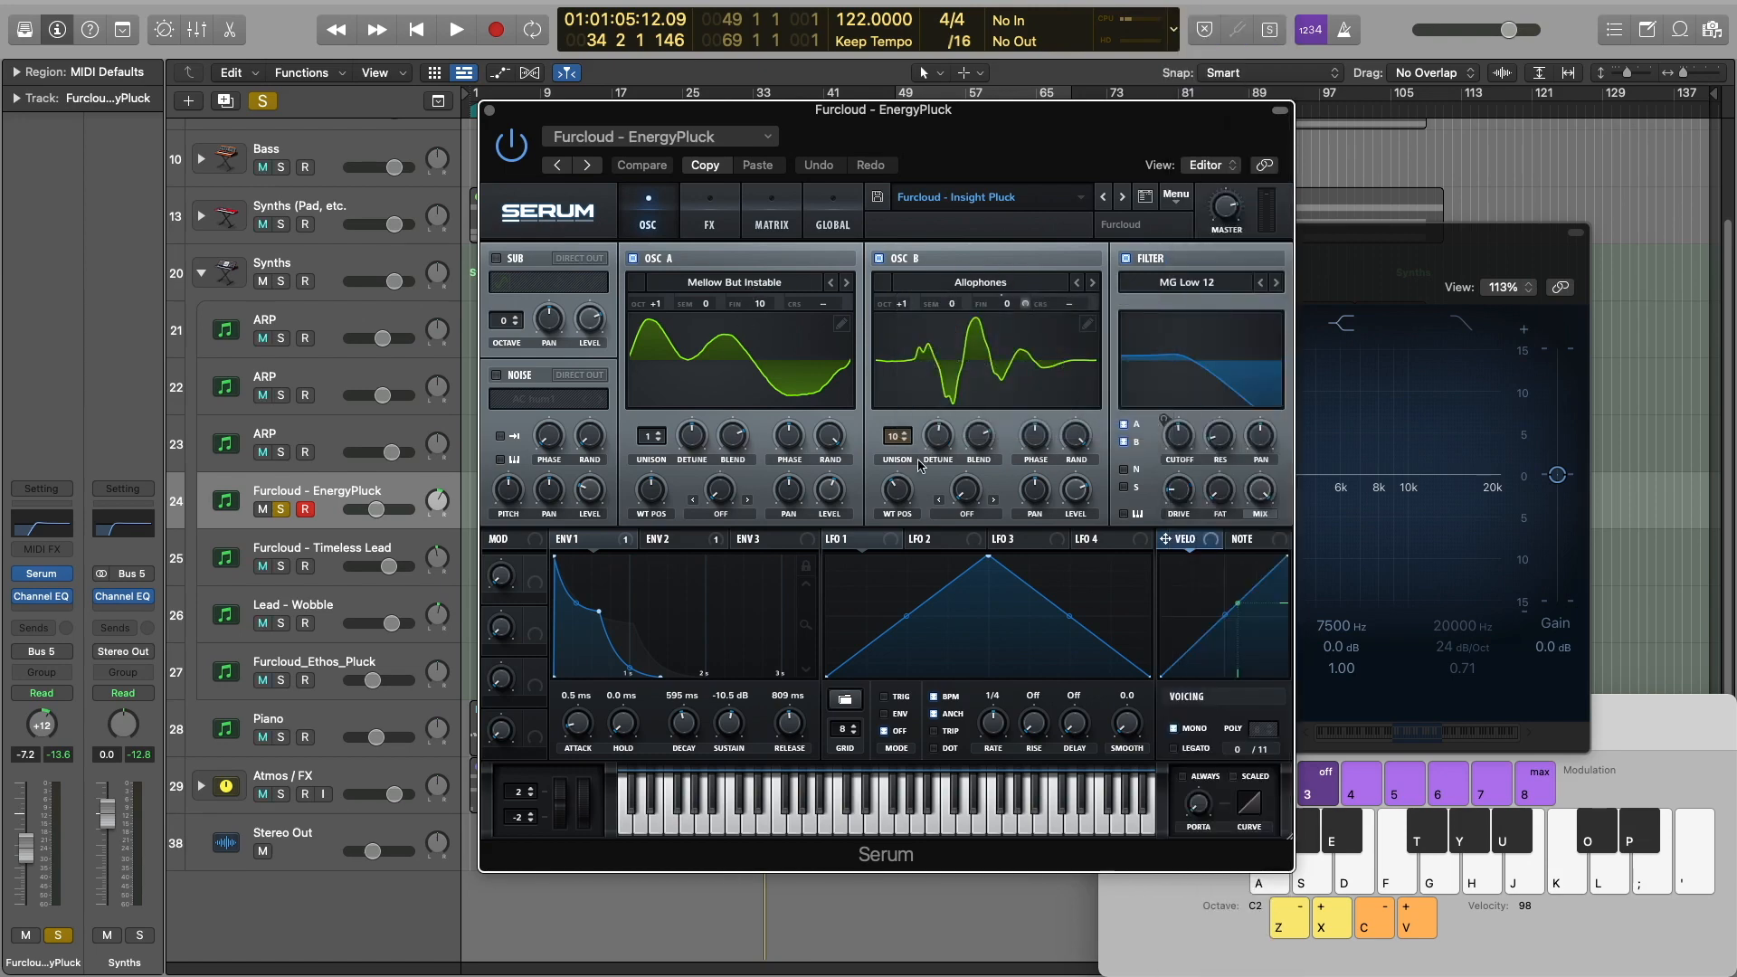
Review envelopes 1 and 2, the effects page and the modulation matrix of the EnergyPluck patch in Serum
{"action": "left_click", "coordinate": [674, 540]}
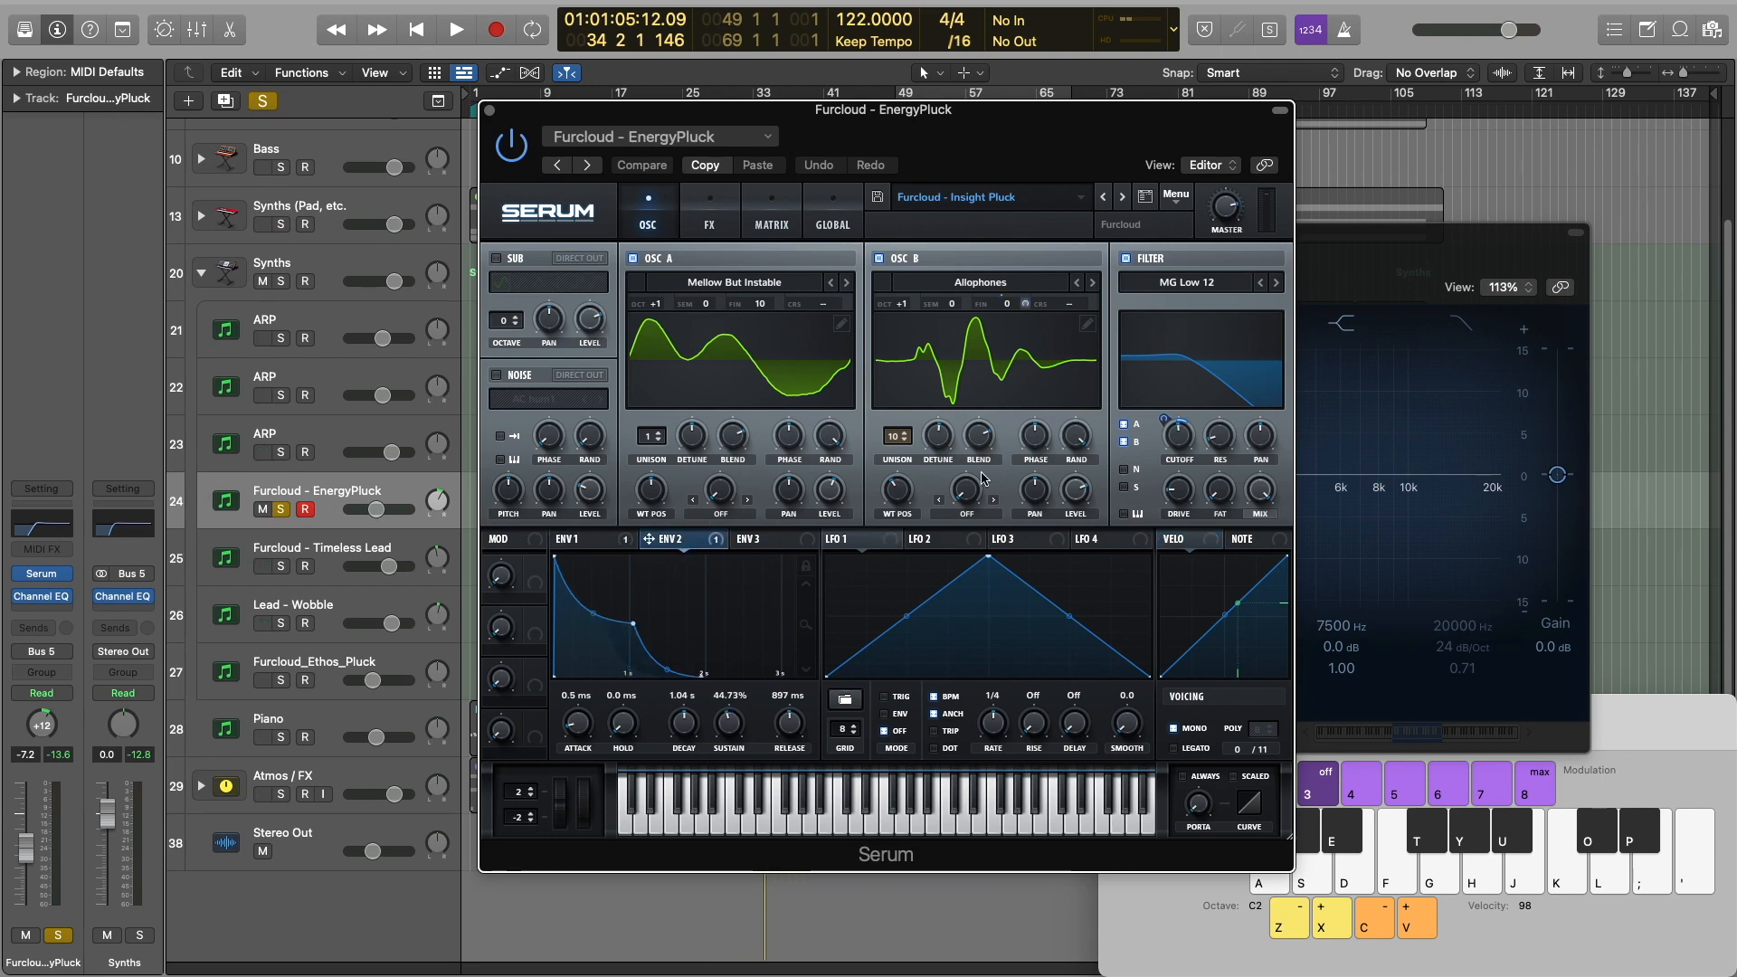
{"action": "left_click", "coordinate": [616, 541]}
{"action": "left_click", "coordinate": [674, 534]}
{"action": "left_click", "coordinate": [709, 206]}
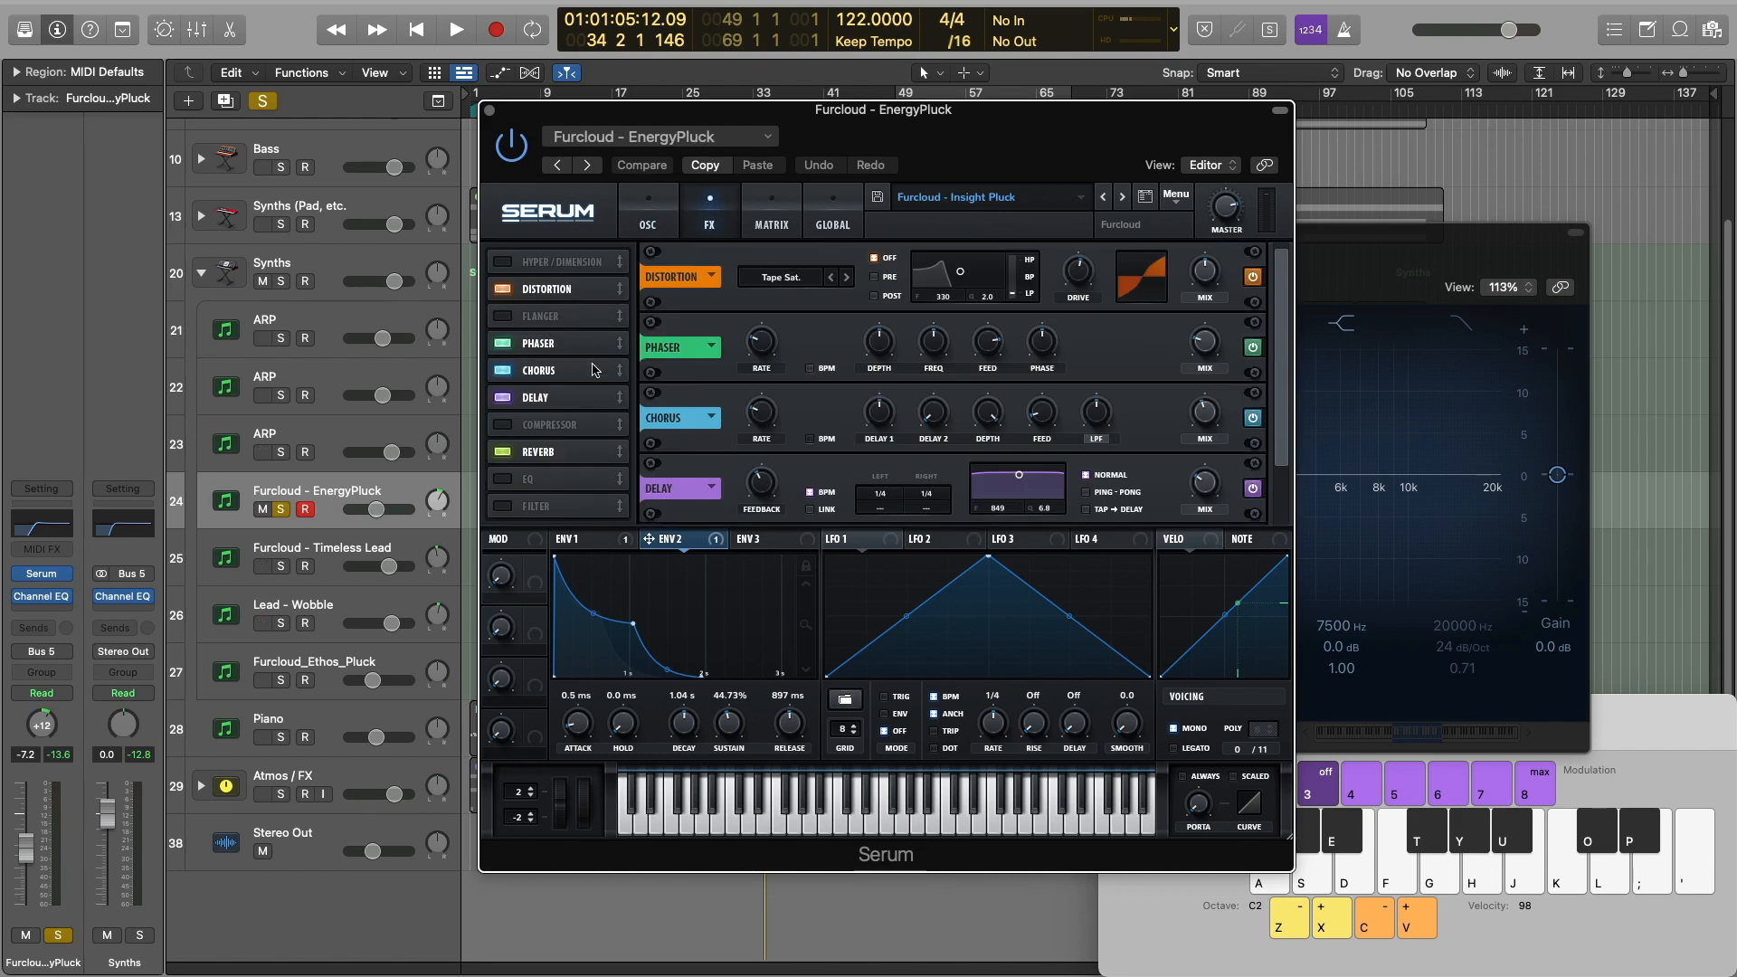
{"action": "left_click", "coordinate": [770, 225]}
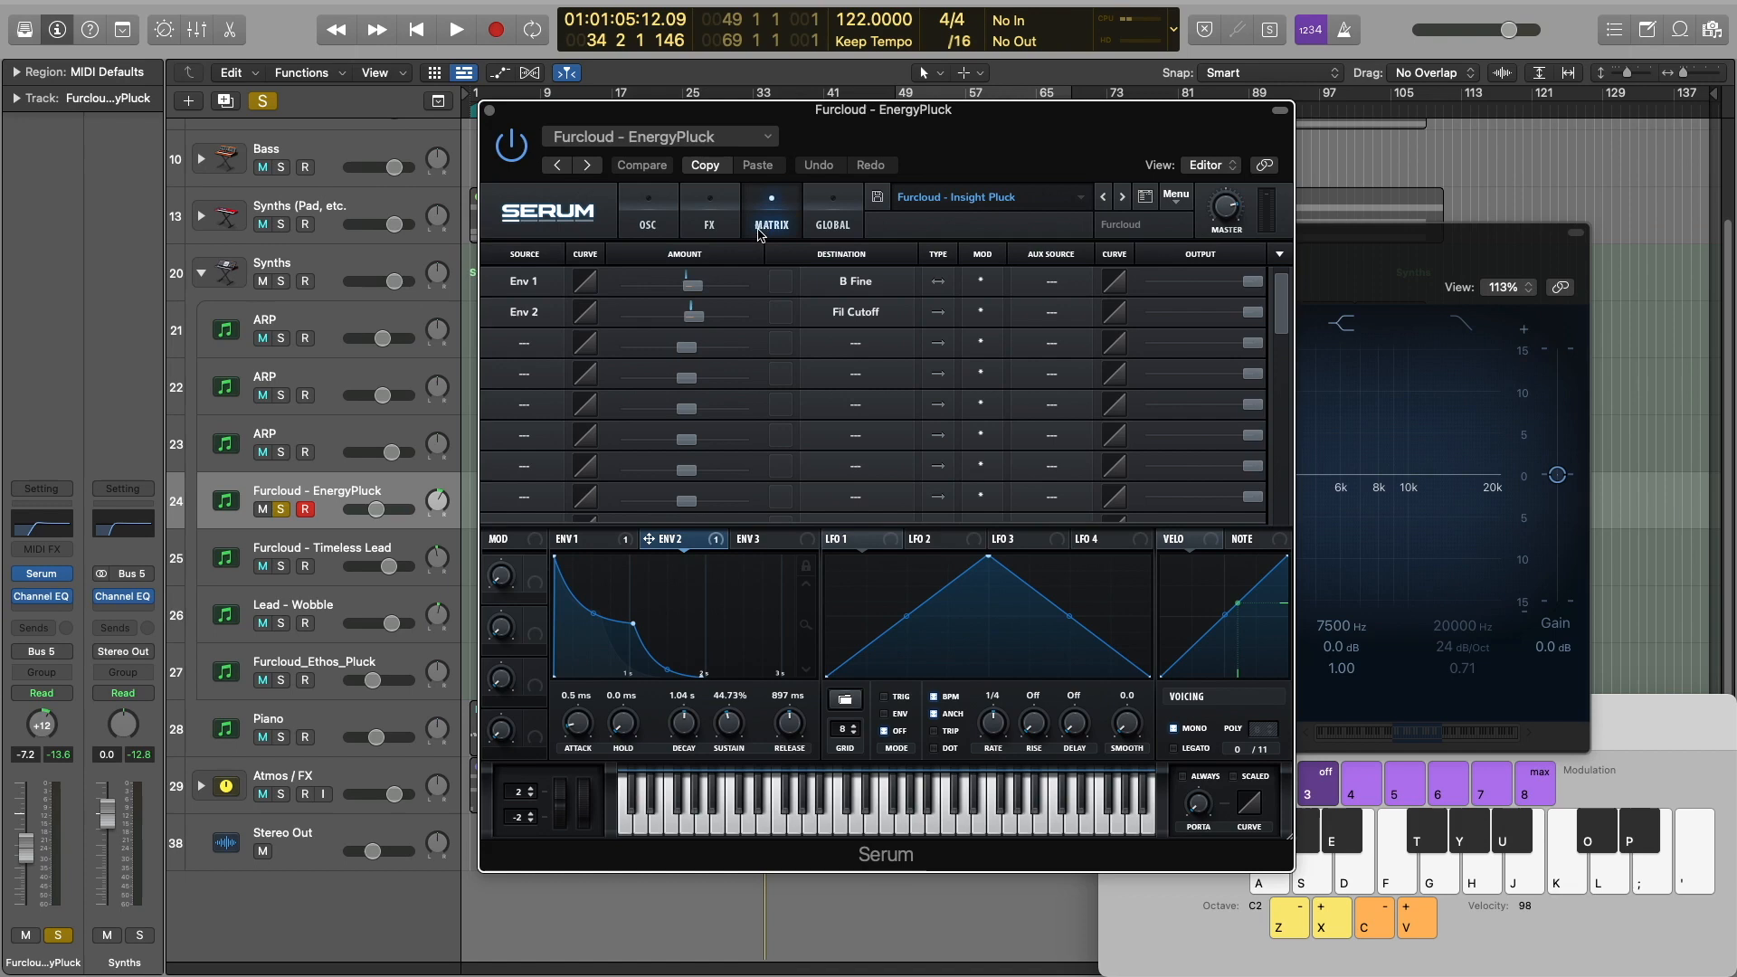
Play a short improvised run of notes with Musical Typing to audition the EnergyPluck patch
{"action": "key", "text": "d"}
{"action": "key", "text": "g"}
{"action": "key", "text": "a"}
{"action": "key", "text": "d"}
{"action": "key", "text": "g"}
{"action": "key", "text": "d"}
{"action": "key", "text": "g"}
{"action": "key", "text": "a"}
{"action": "key", "text": "d"}
{"action": "key", "text": "g"}
{"action": "key", "text": "a"}
{"action": "key", "text": "a"}
{"action": "key", "text": "g"}
{"action": "key", "text": "a"}
{"action": "key", "text": "d"}
{"action": "key", "text": "f"}
{"action": "key", "text": "a"}
{"action": "key", "text": "g"}
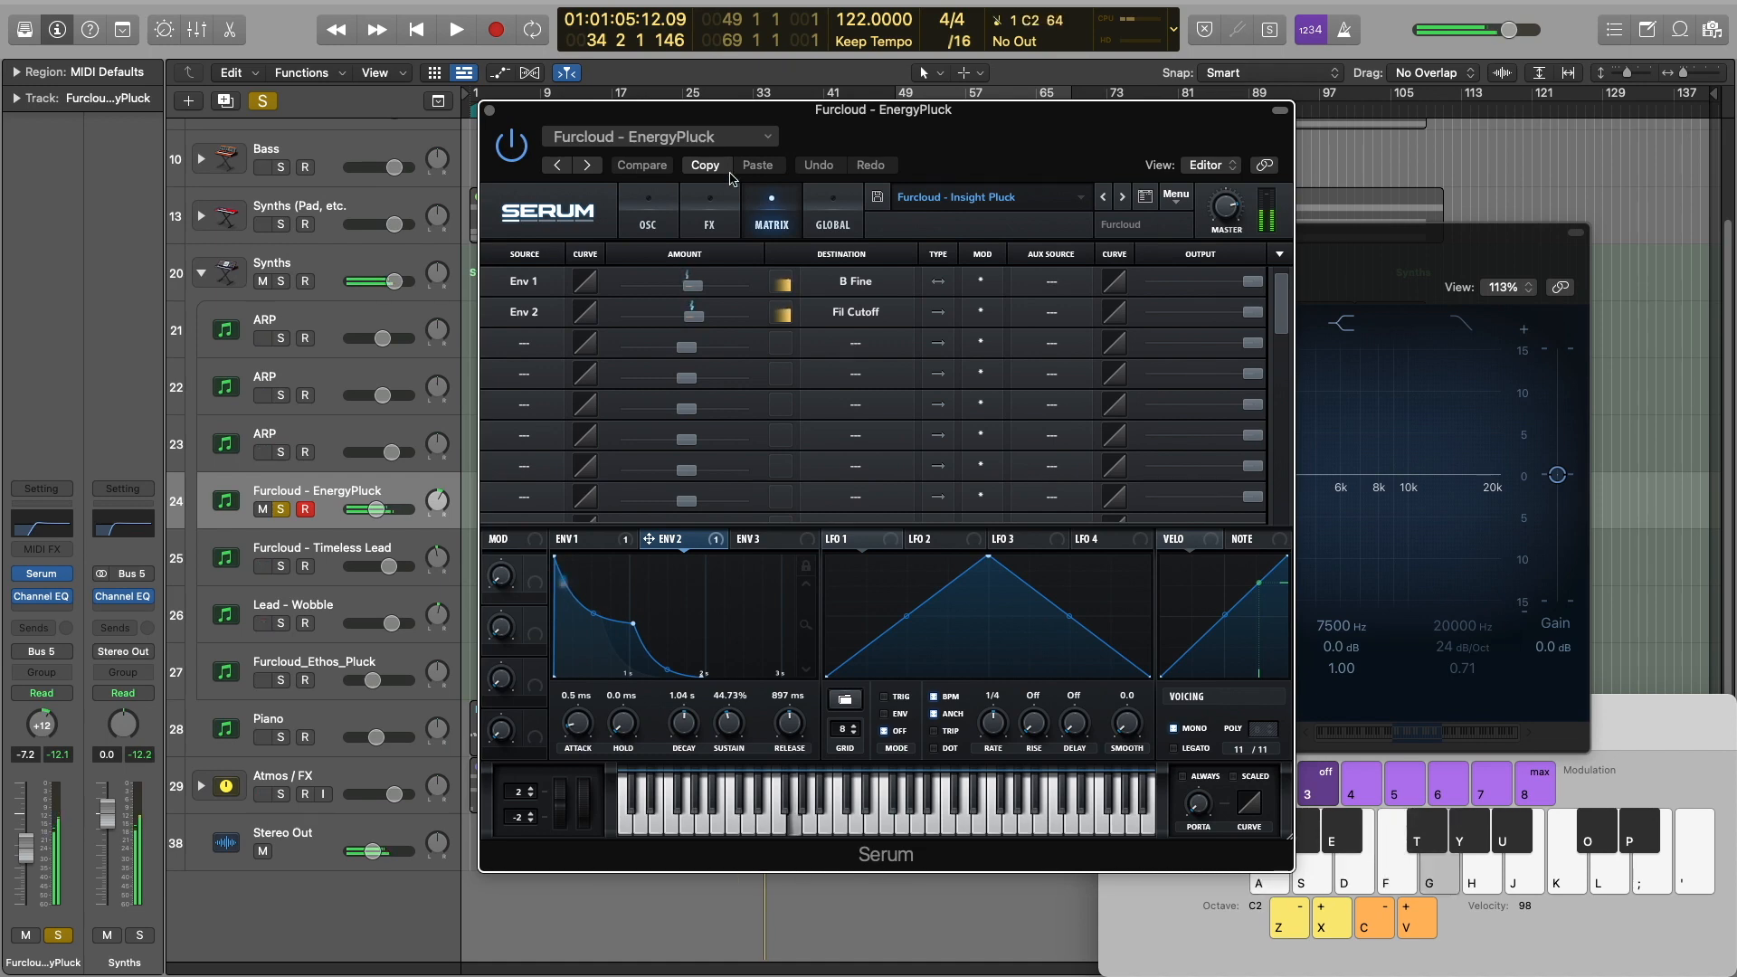
Close Serum and Channel EQ, and clear the EnergyPluck track's solo
{"action": "left_click", "coordinate": [490, 111]}
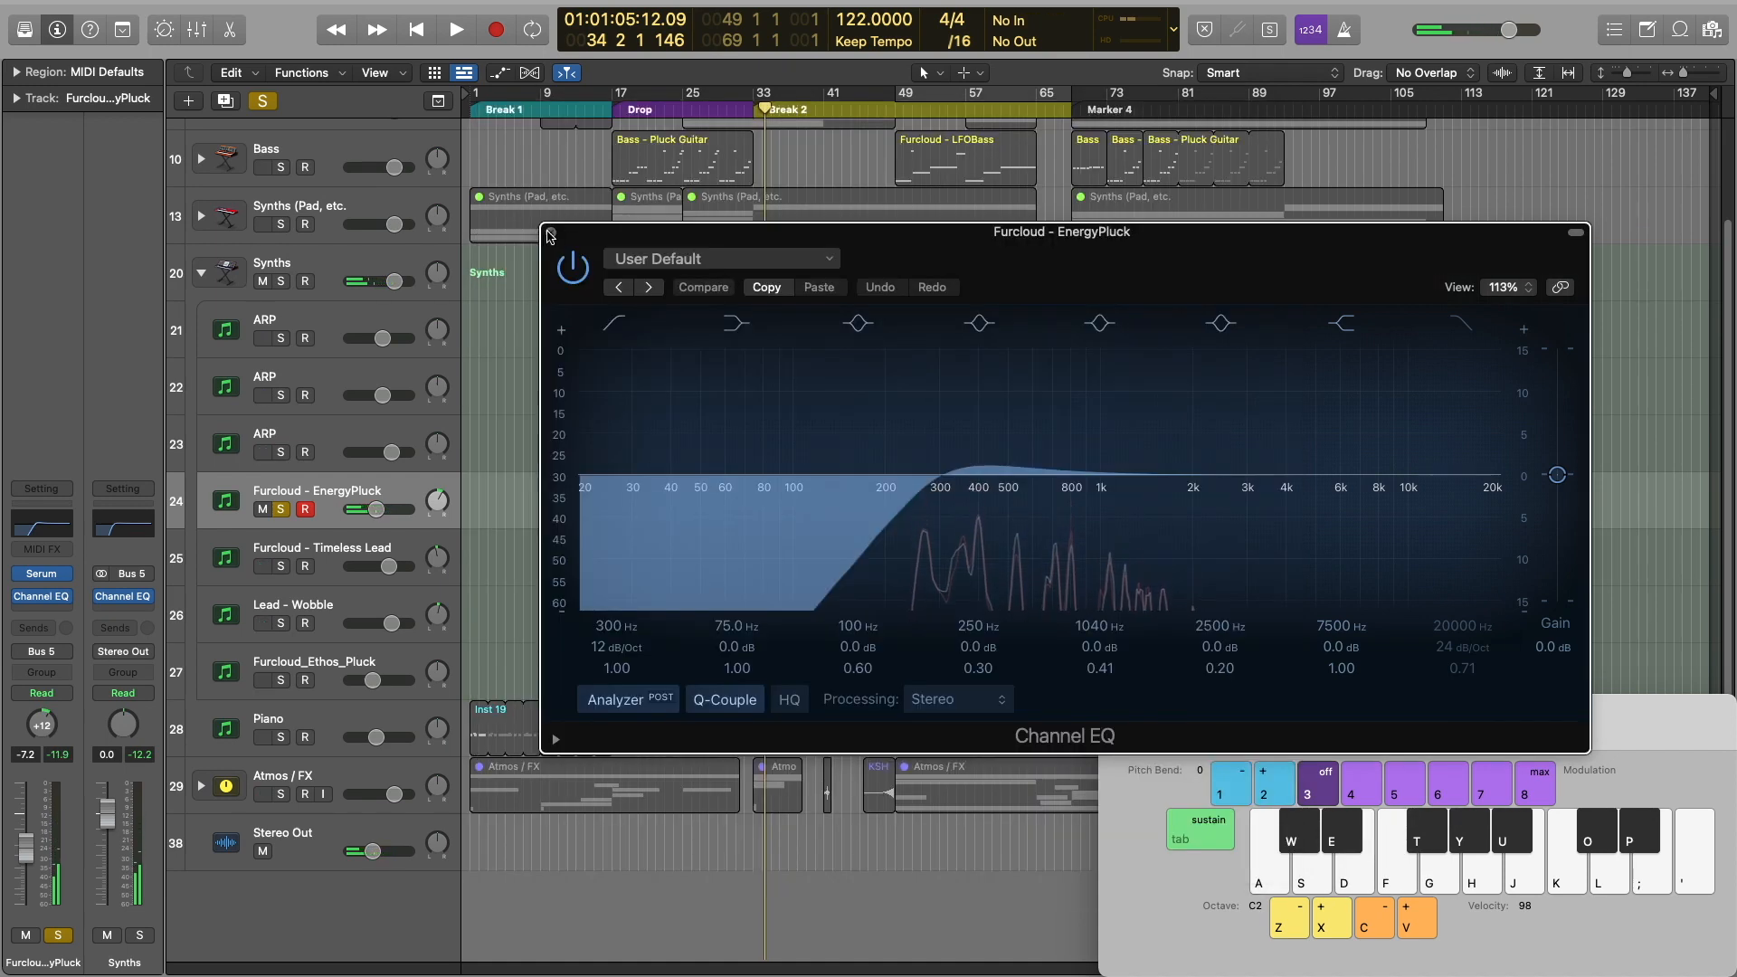
{"action": "left_click", "coordinate": [551, 233]}
{"action": "left_click", "coordinate": [265, 101]}
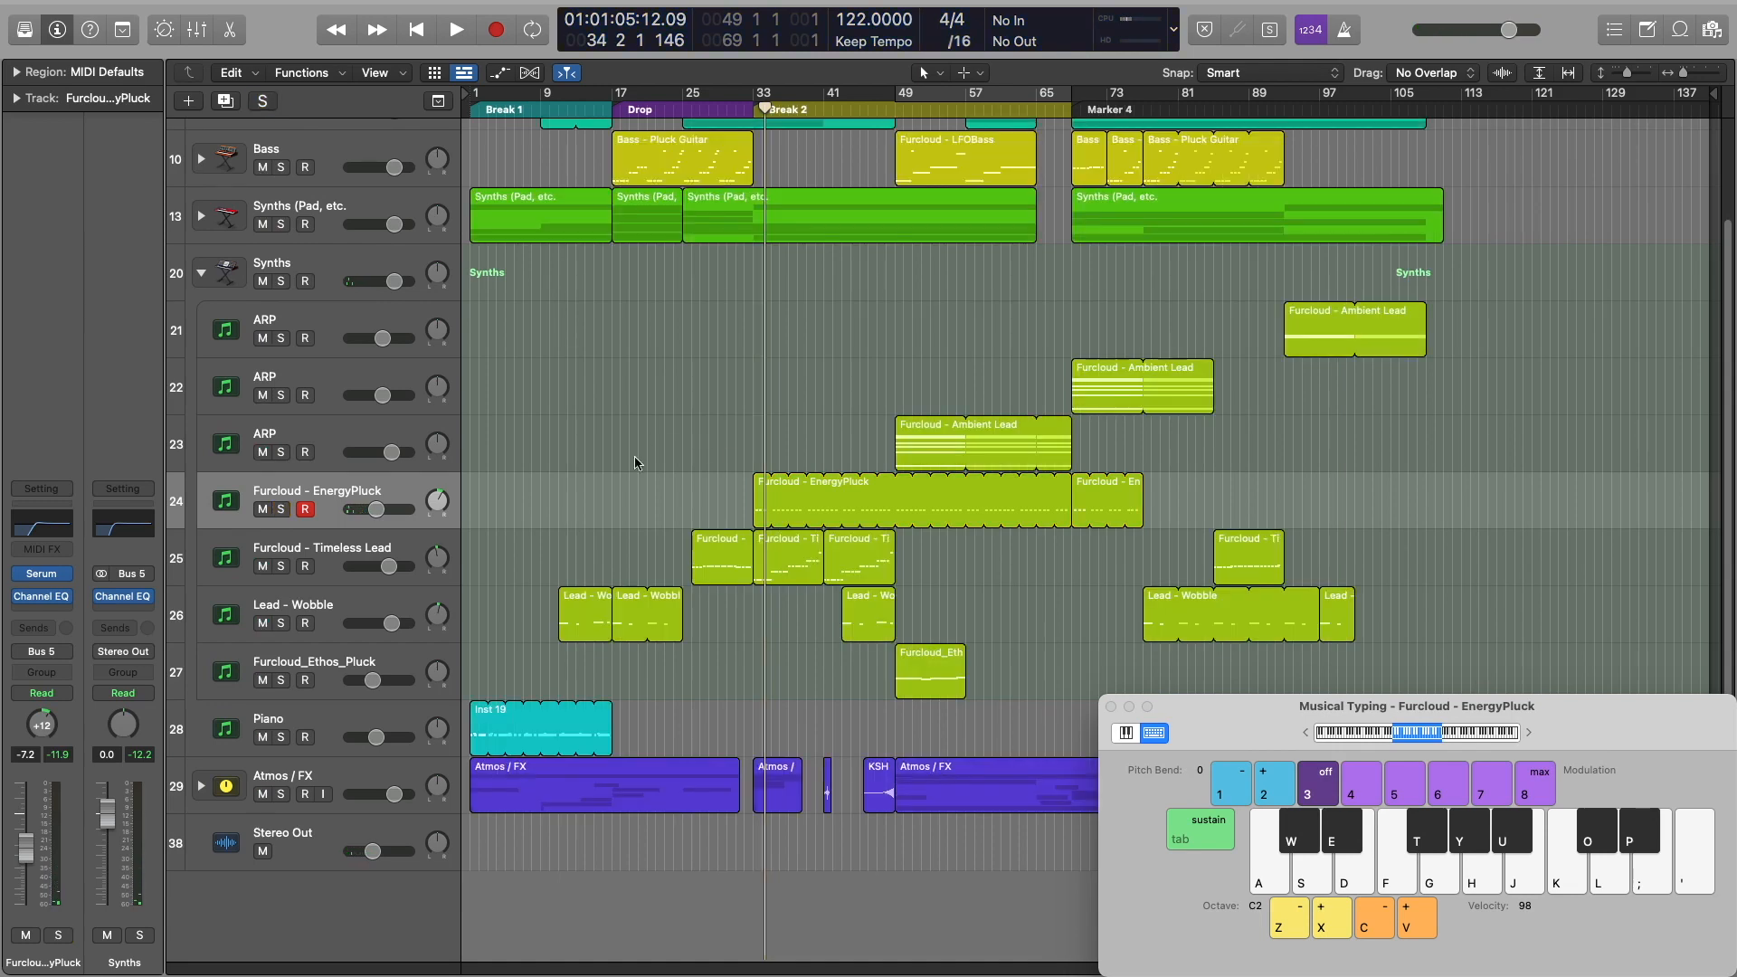
Solo the Furcloud - Timeless Lead track, set a cycle range from bar 25 to 33 and play it
{"action": "left_click", "coordinate": [369, 554]}
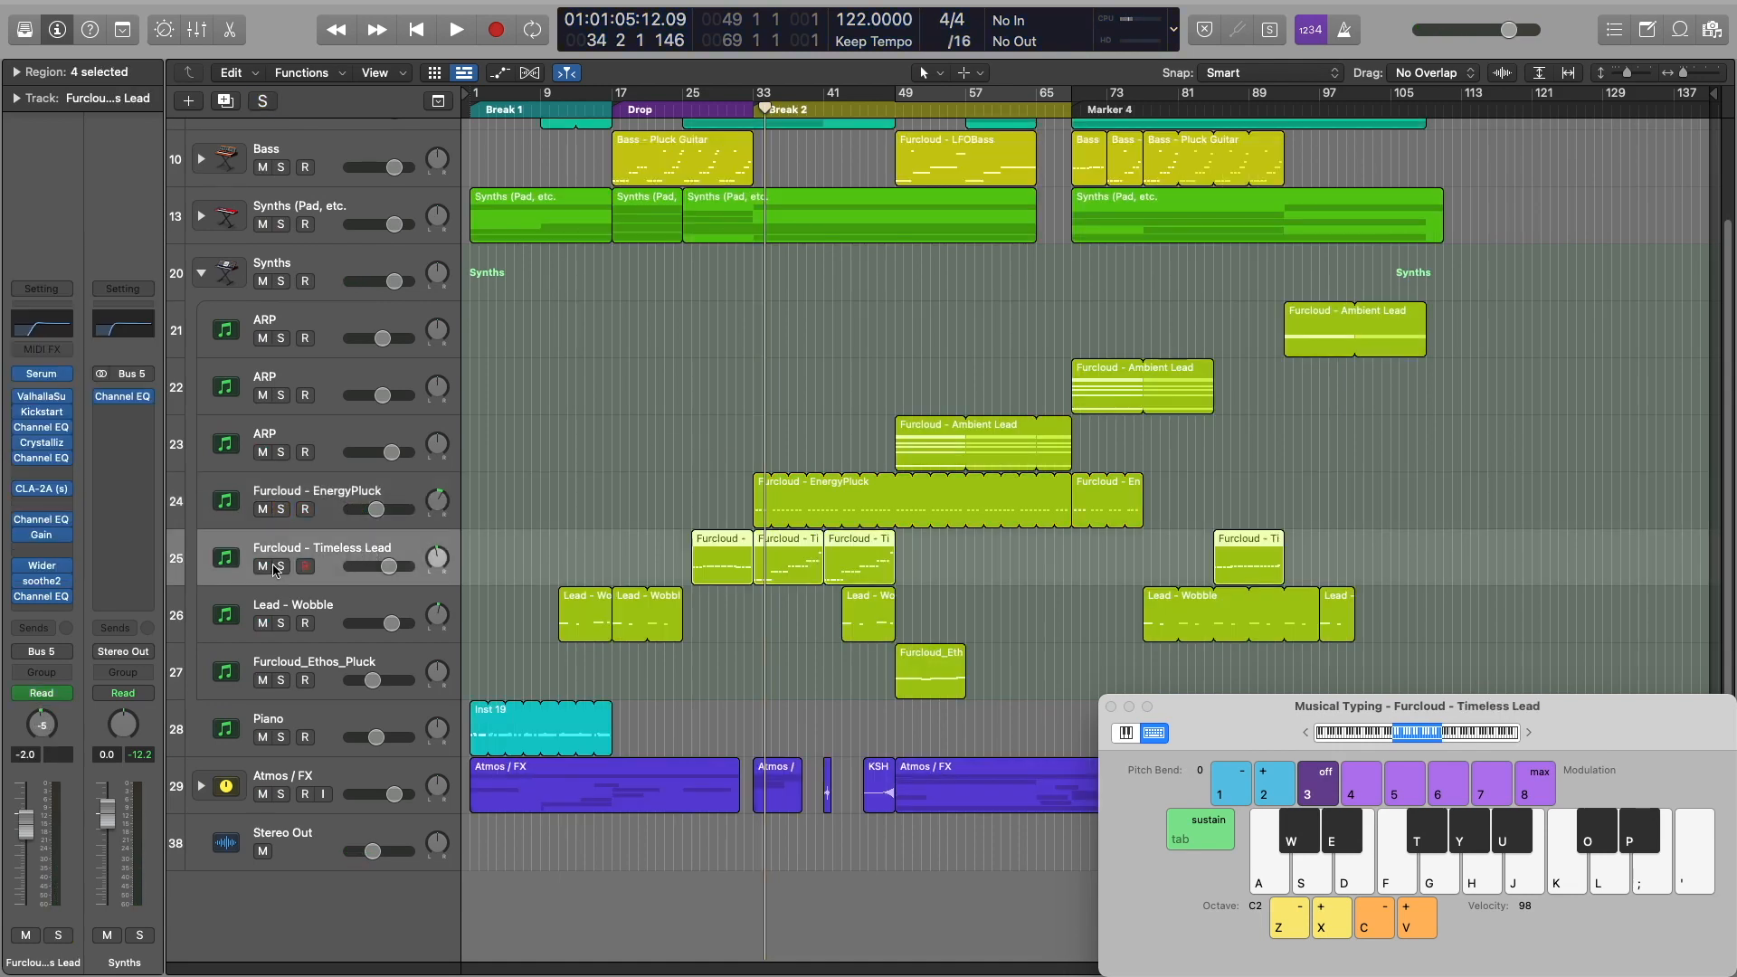
{"action": "left_click", "coordinate": [280, 567]}
{"action": "left_click", "coordinate": [682, 111]}
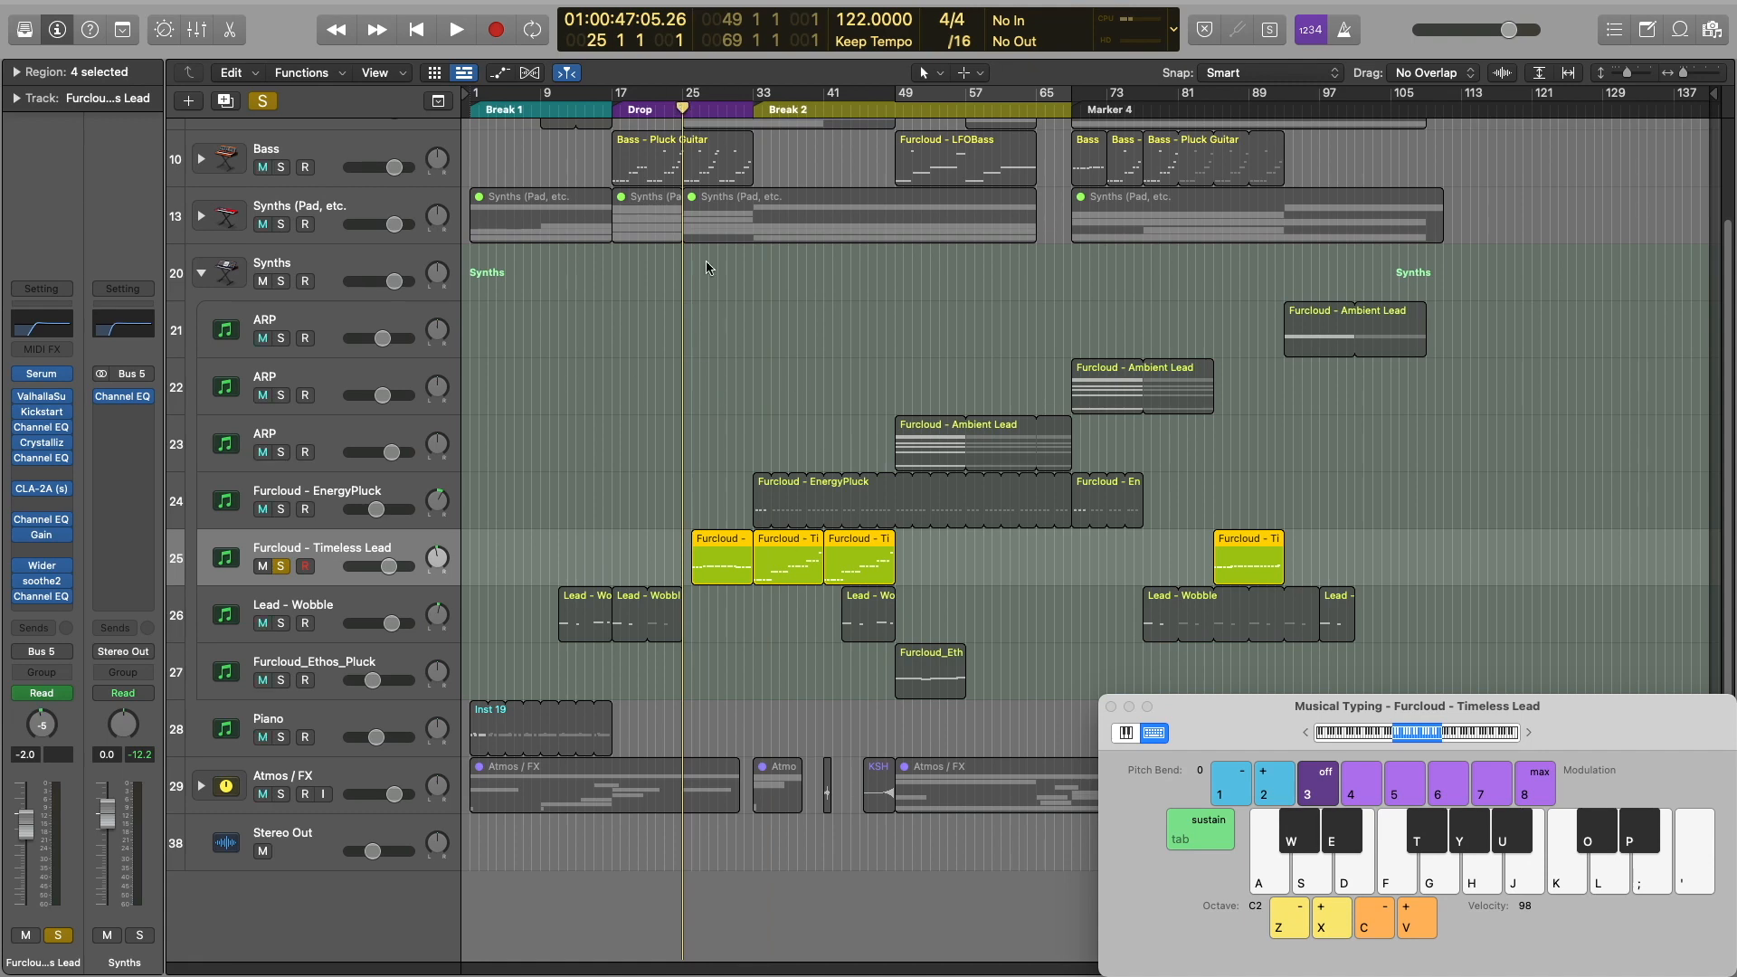
{"action": "left_click_drag", "start_coordinate": [686, 94], "coordinate": [756, 94]}
{"action": "key", "text": "space"}
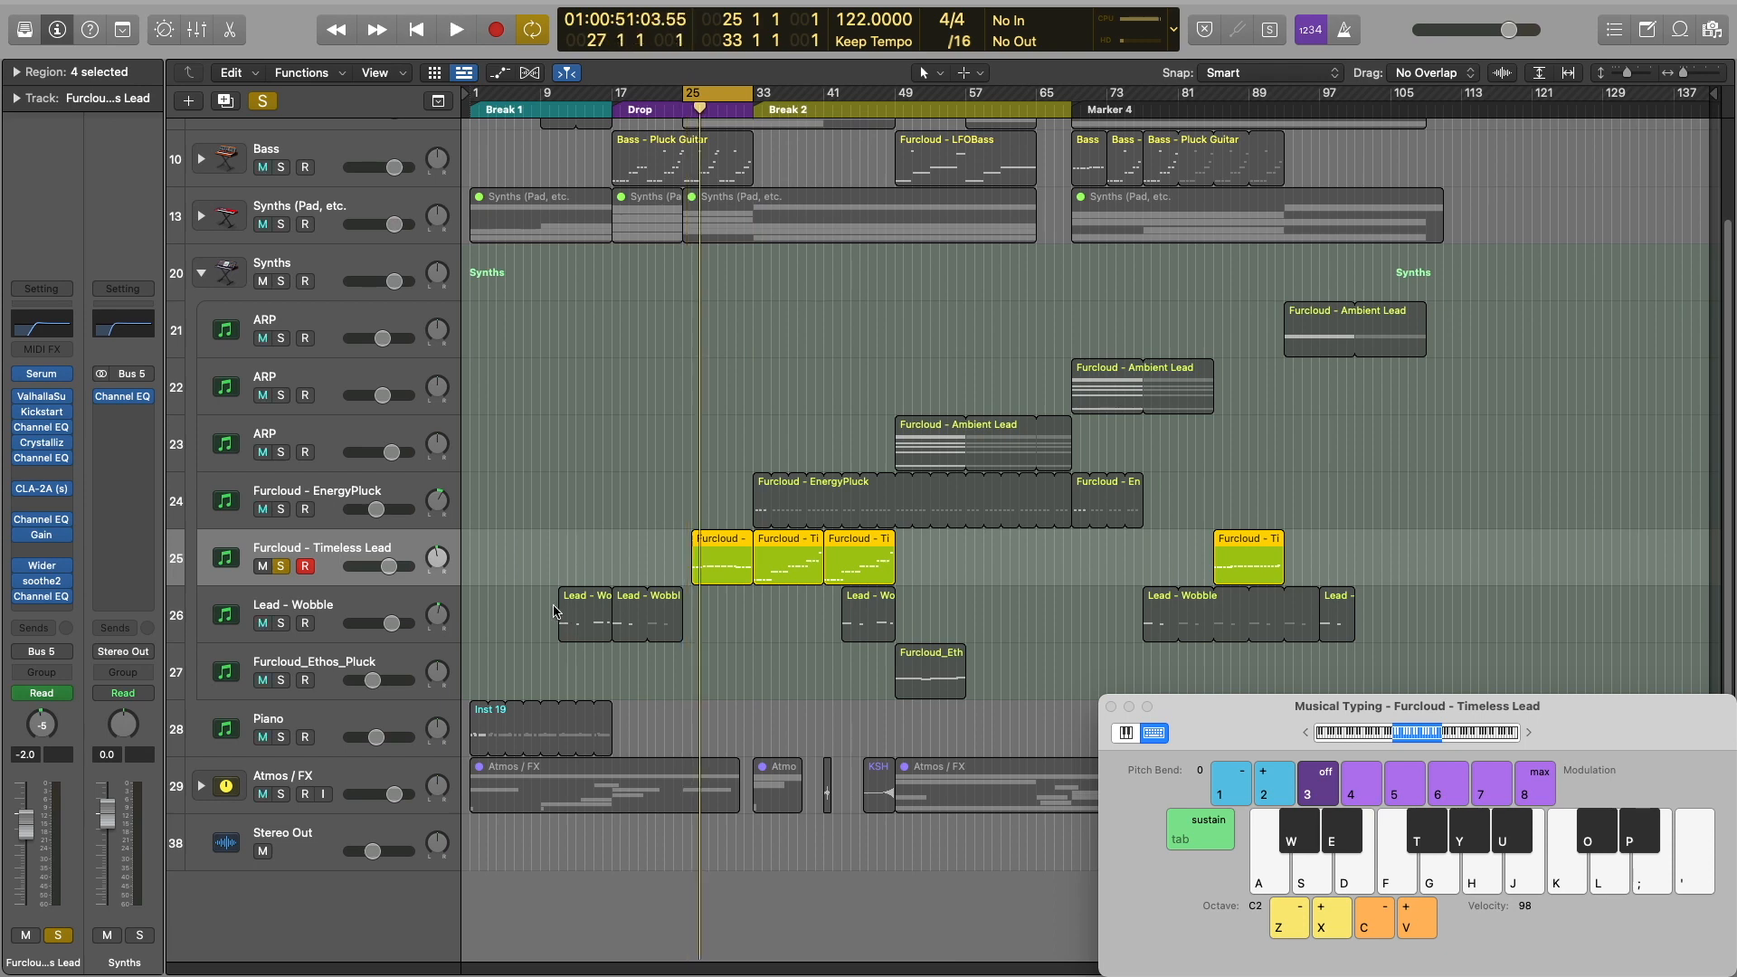
{"action": "key", "text": "e"}
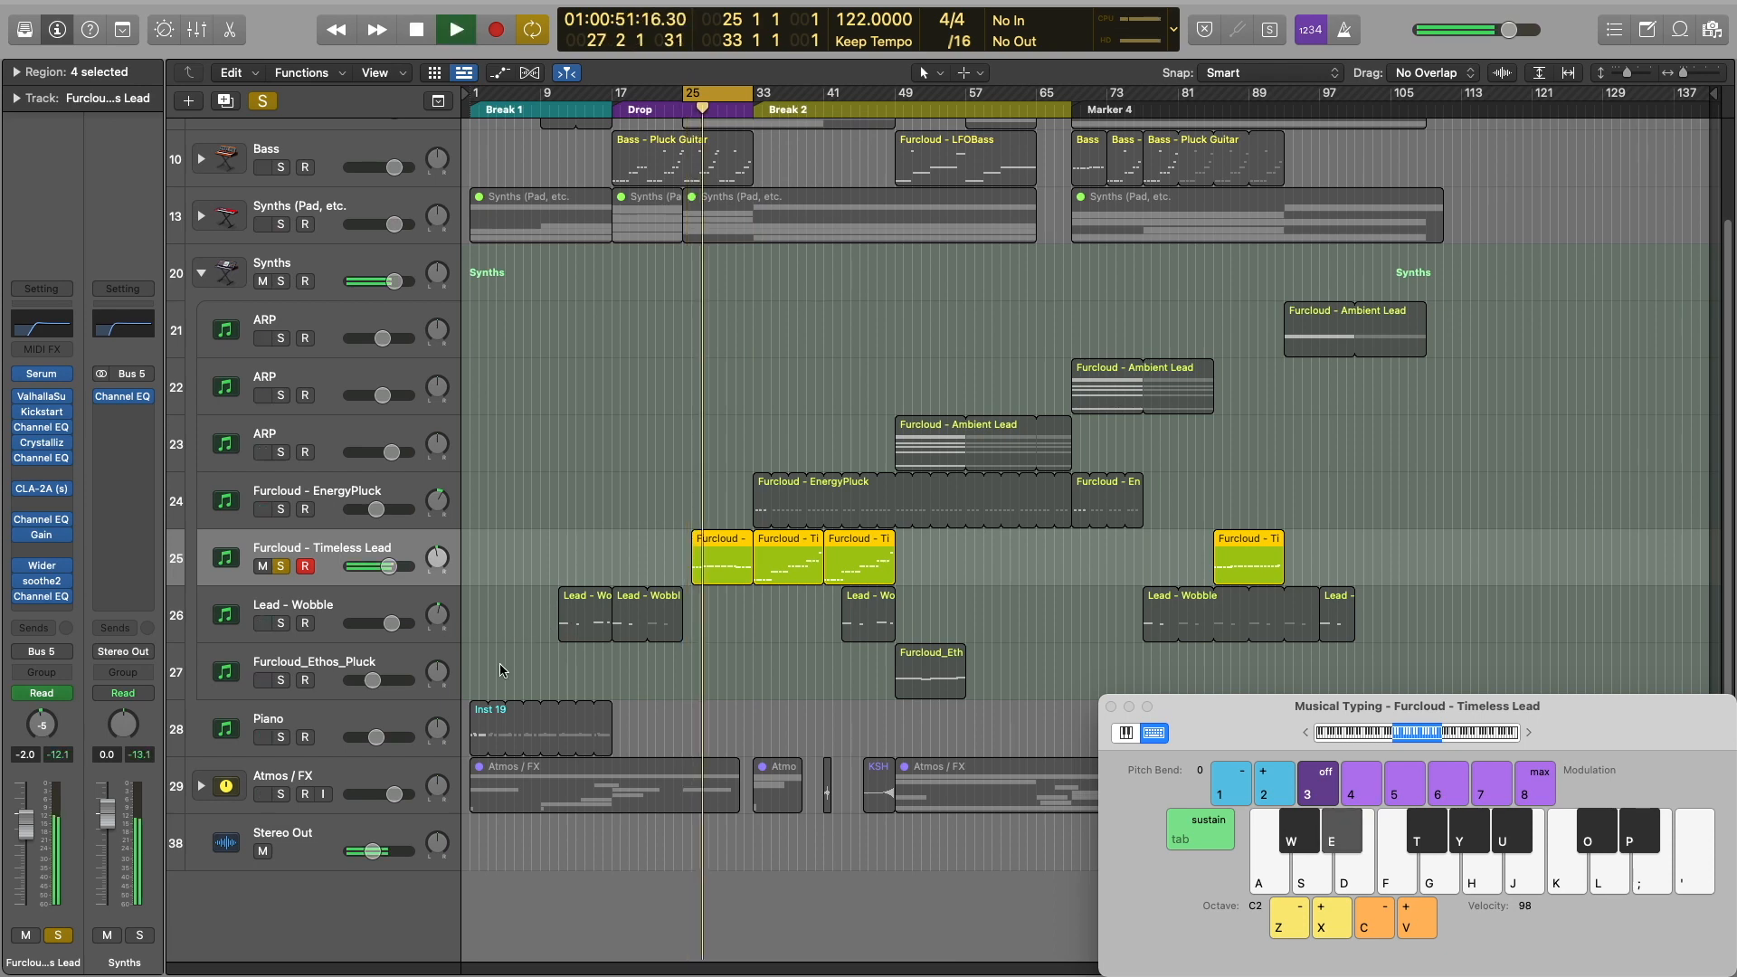
{"action": "left_click", "coordinate": [281, 567]}
{"action": "key", "text": "space"}
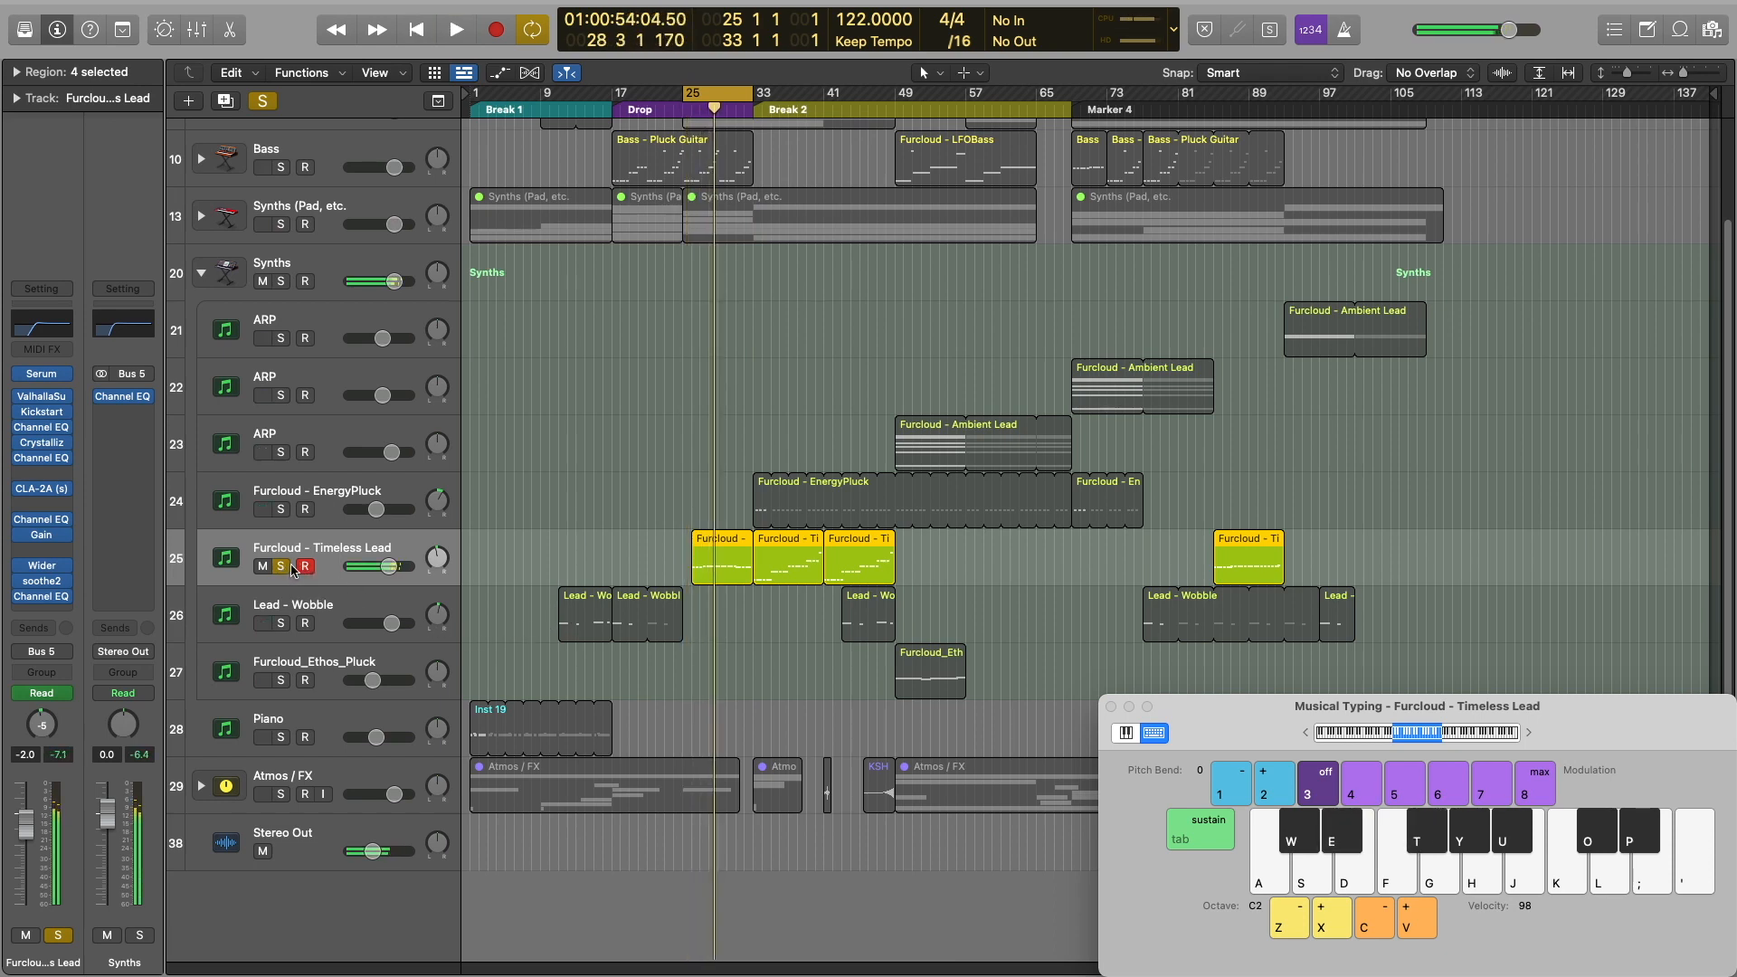
Clear the Timeless Lead solo and play the cycled section to hear the lead in the full mix
{"action": "left_click", "coordinate": [279, 567]}
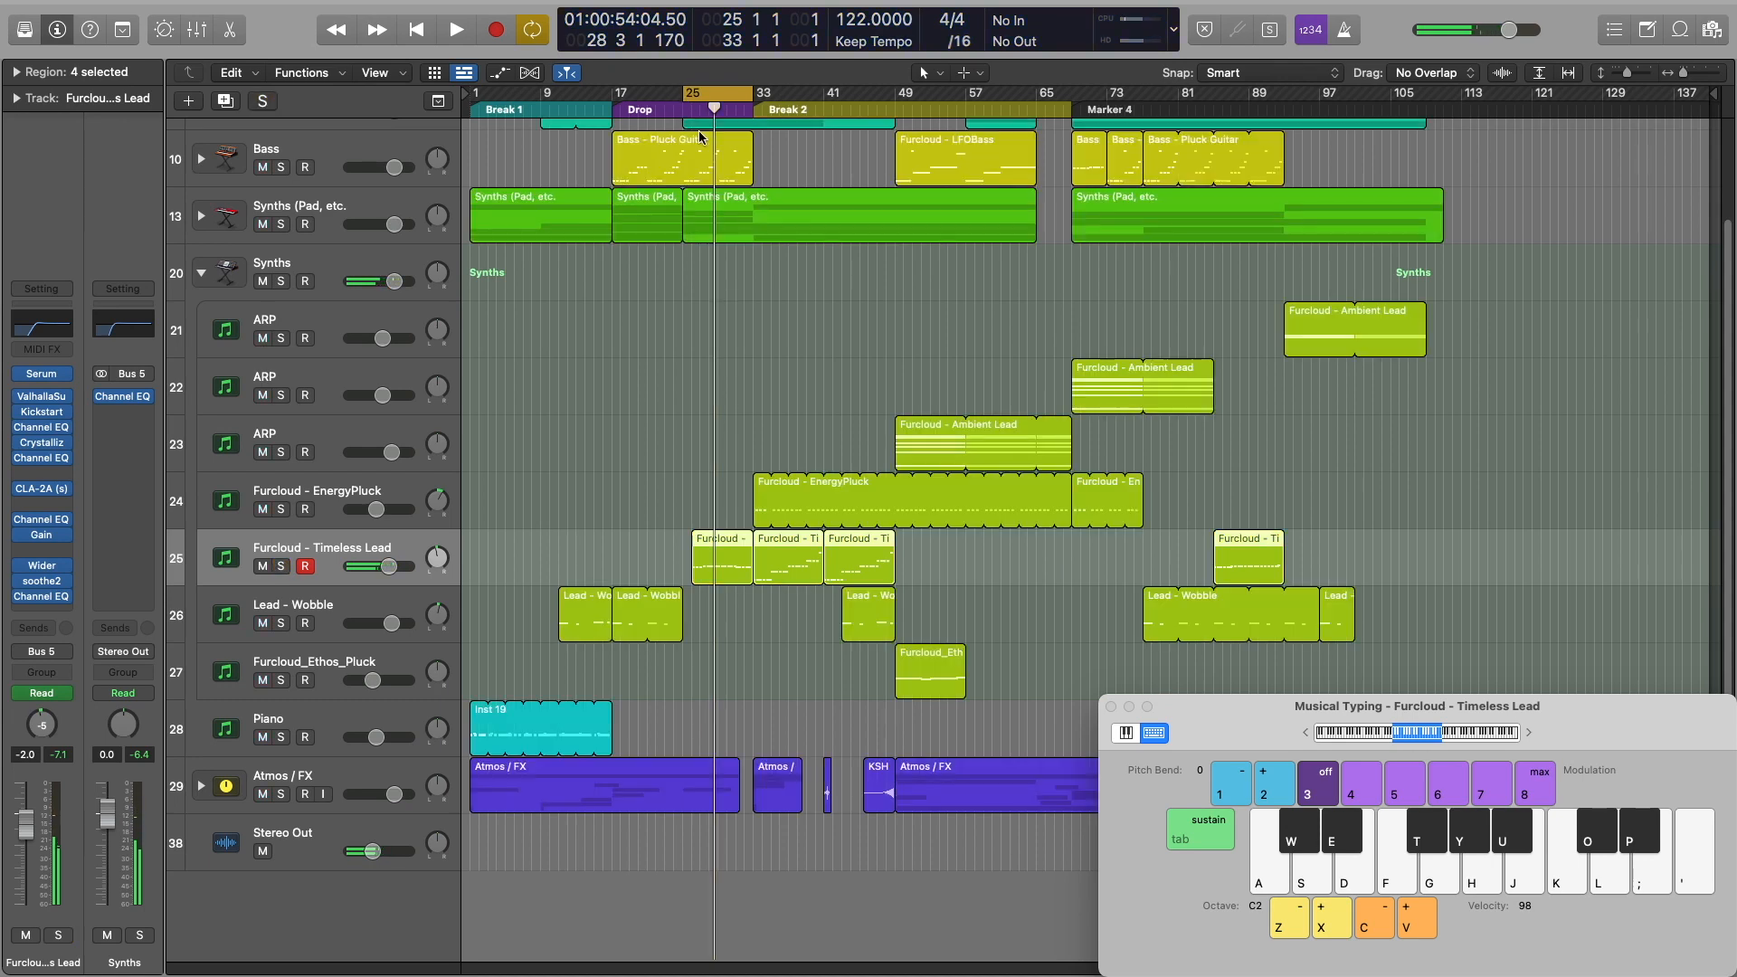
{"action": "key", "text": "space"}
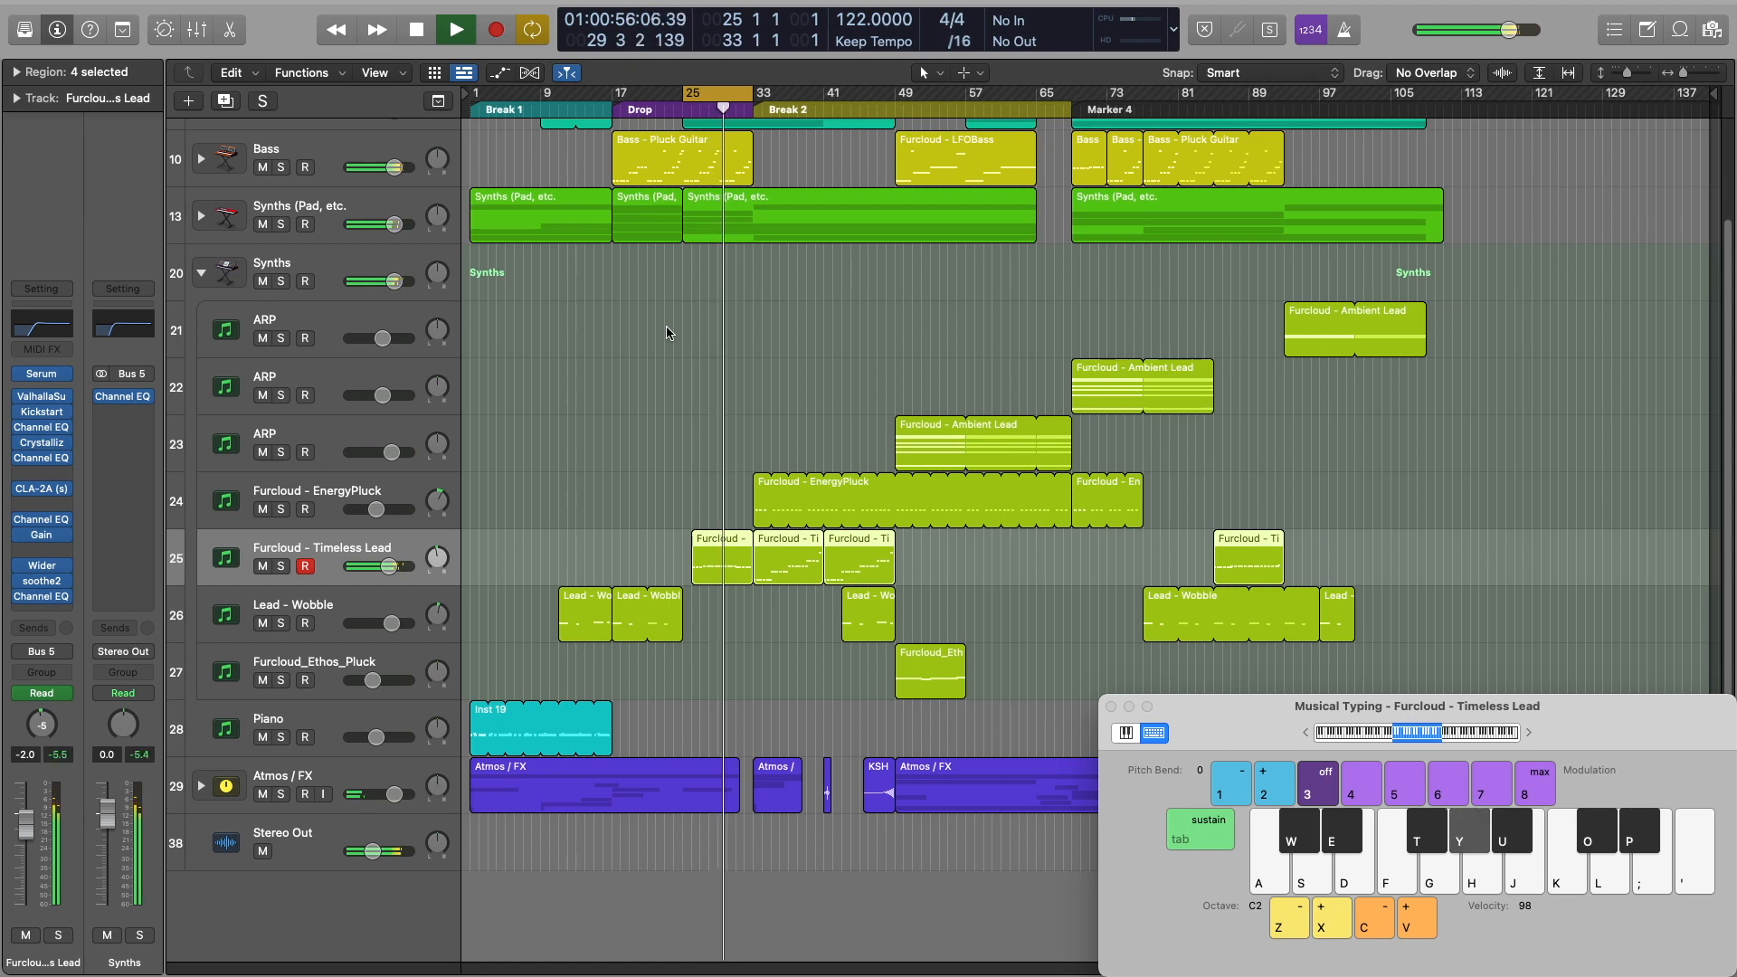
{"action": "left_click", "coordinate": [509, 513]}
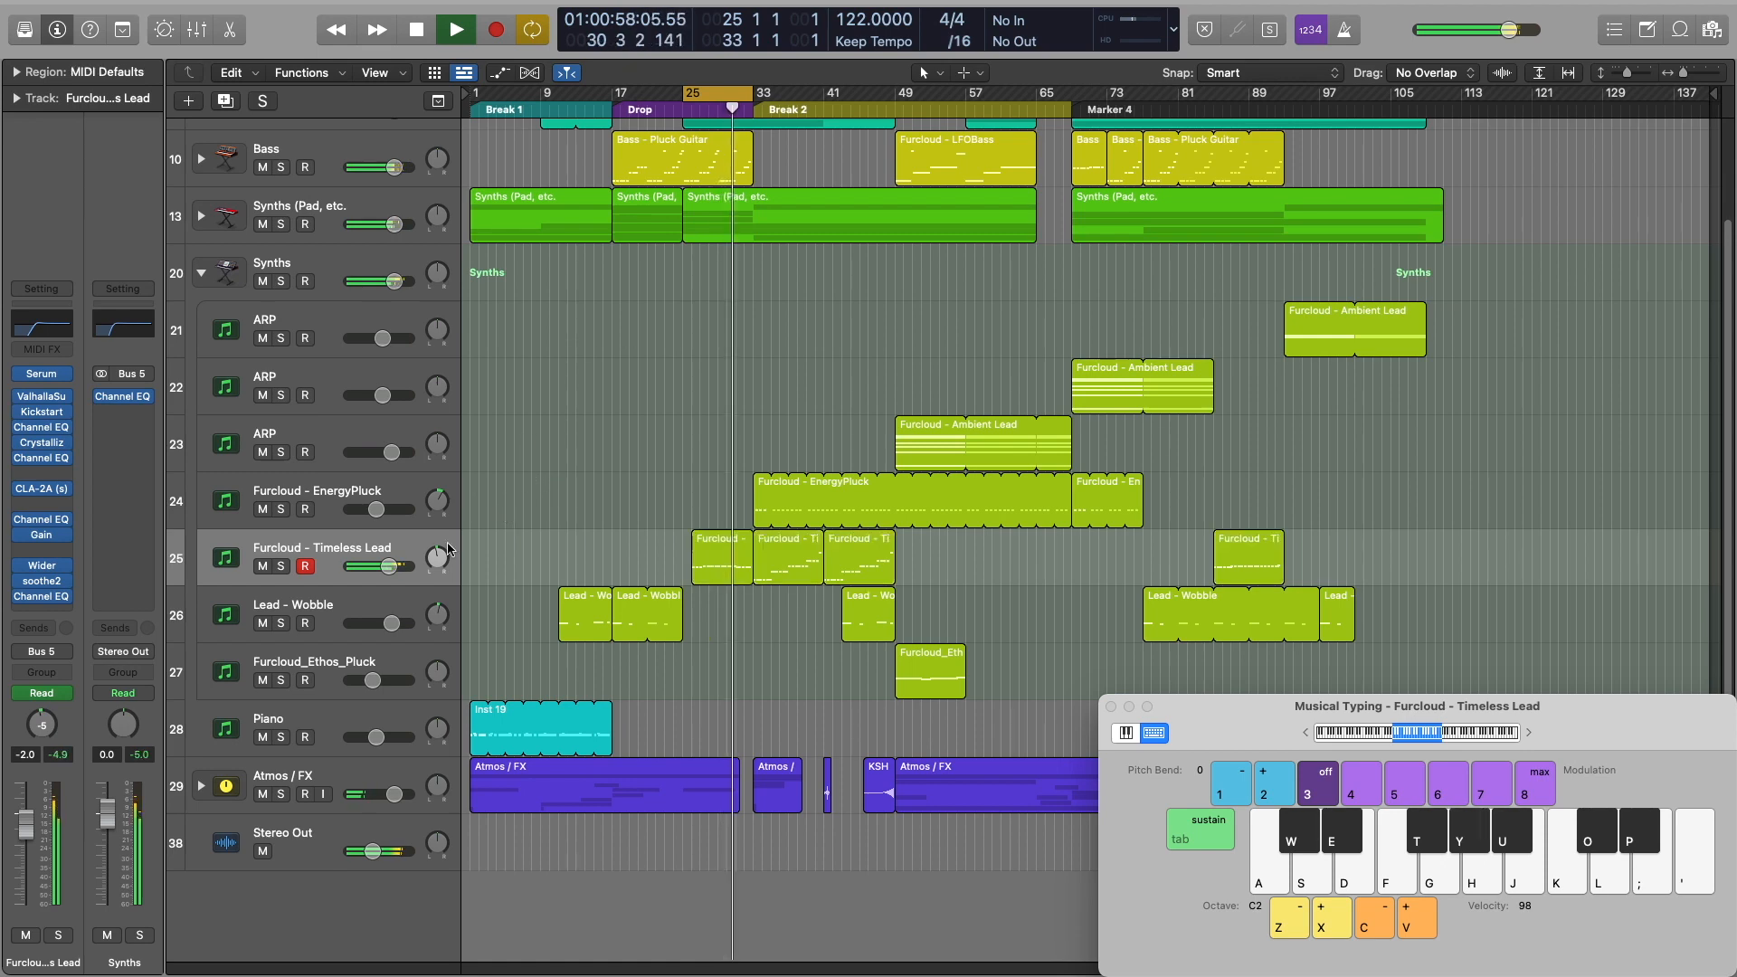
{"action": "key", "text": "space"}
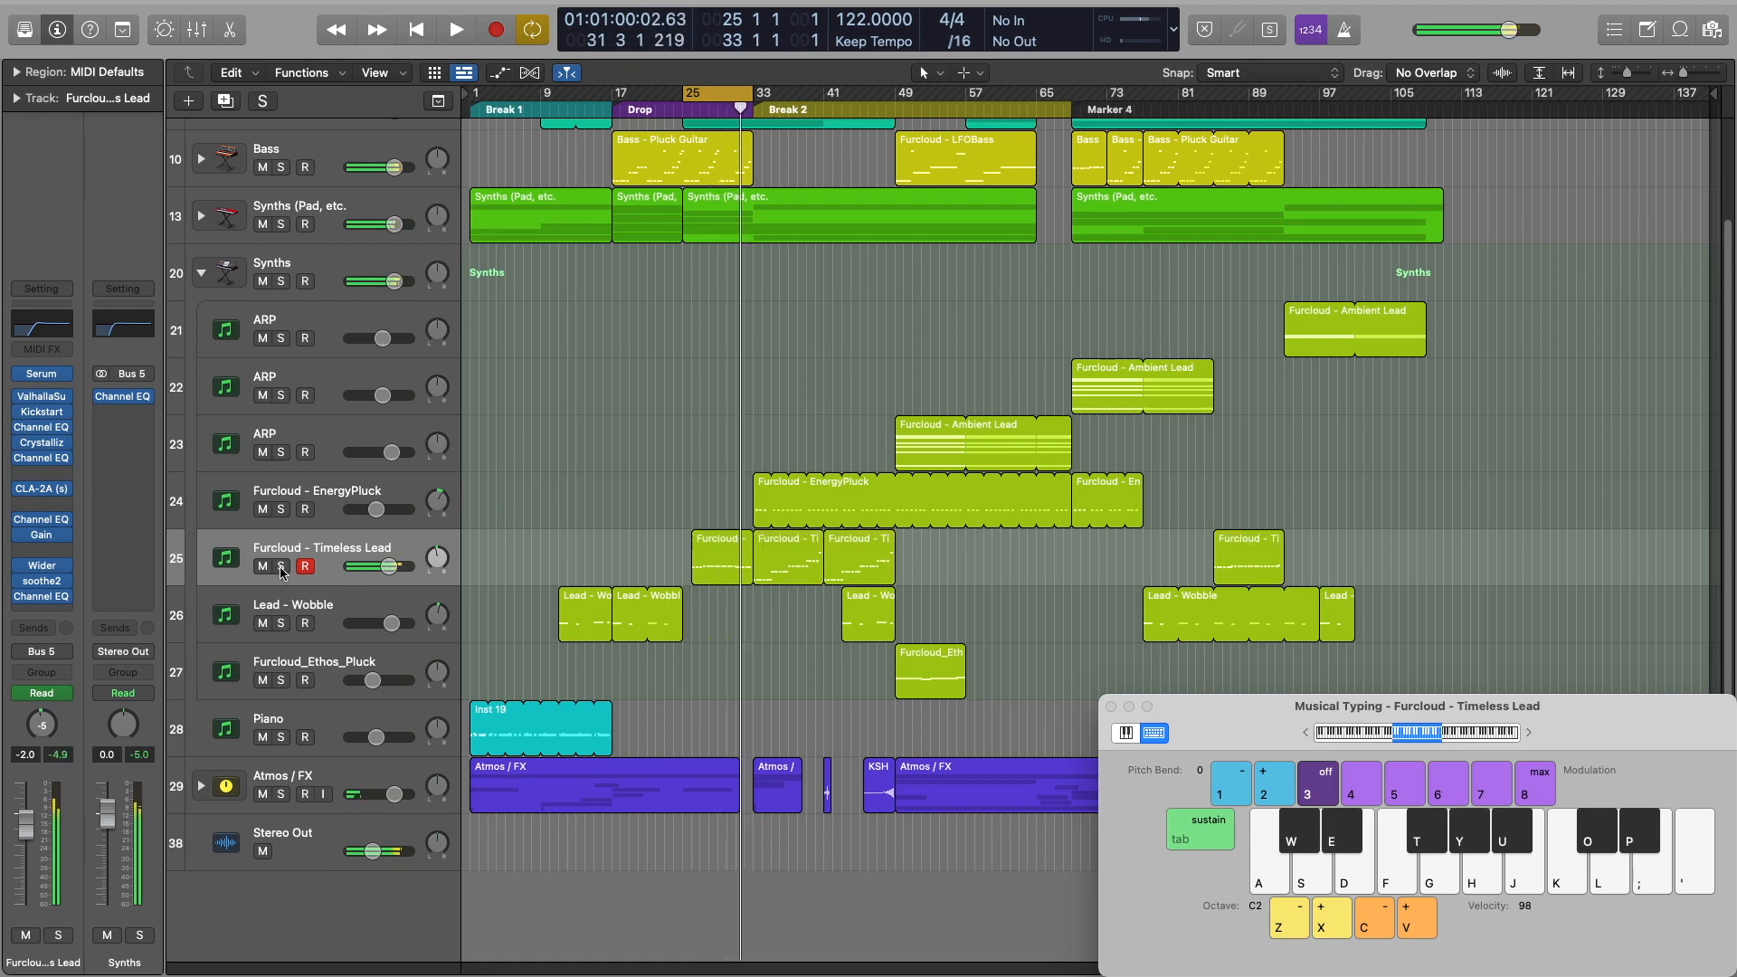
Solo the Timeless Lead track again and open its Serum patch
{"action": "left_click", "coordinate": [263, 567]}
{"action": "left_click", "coordinate": [264, 567]}
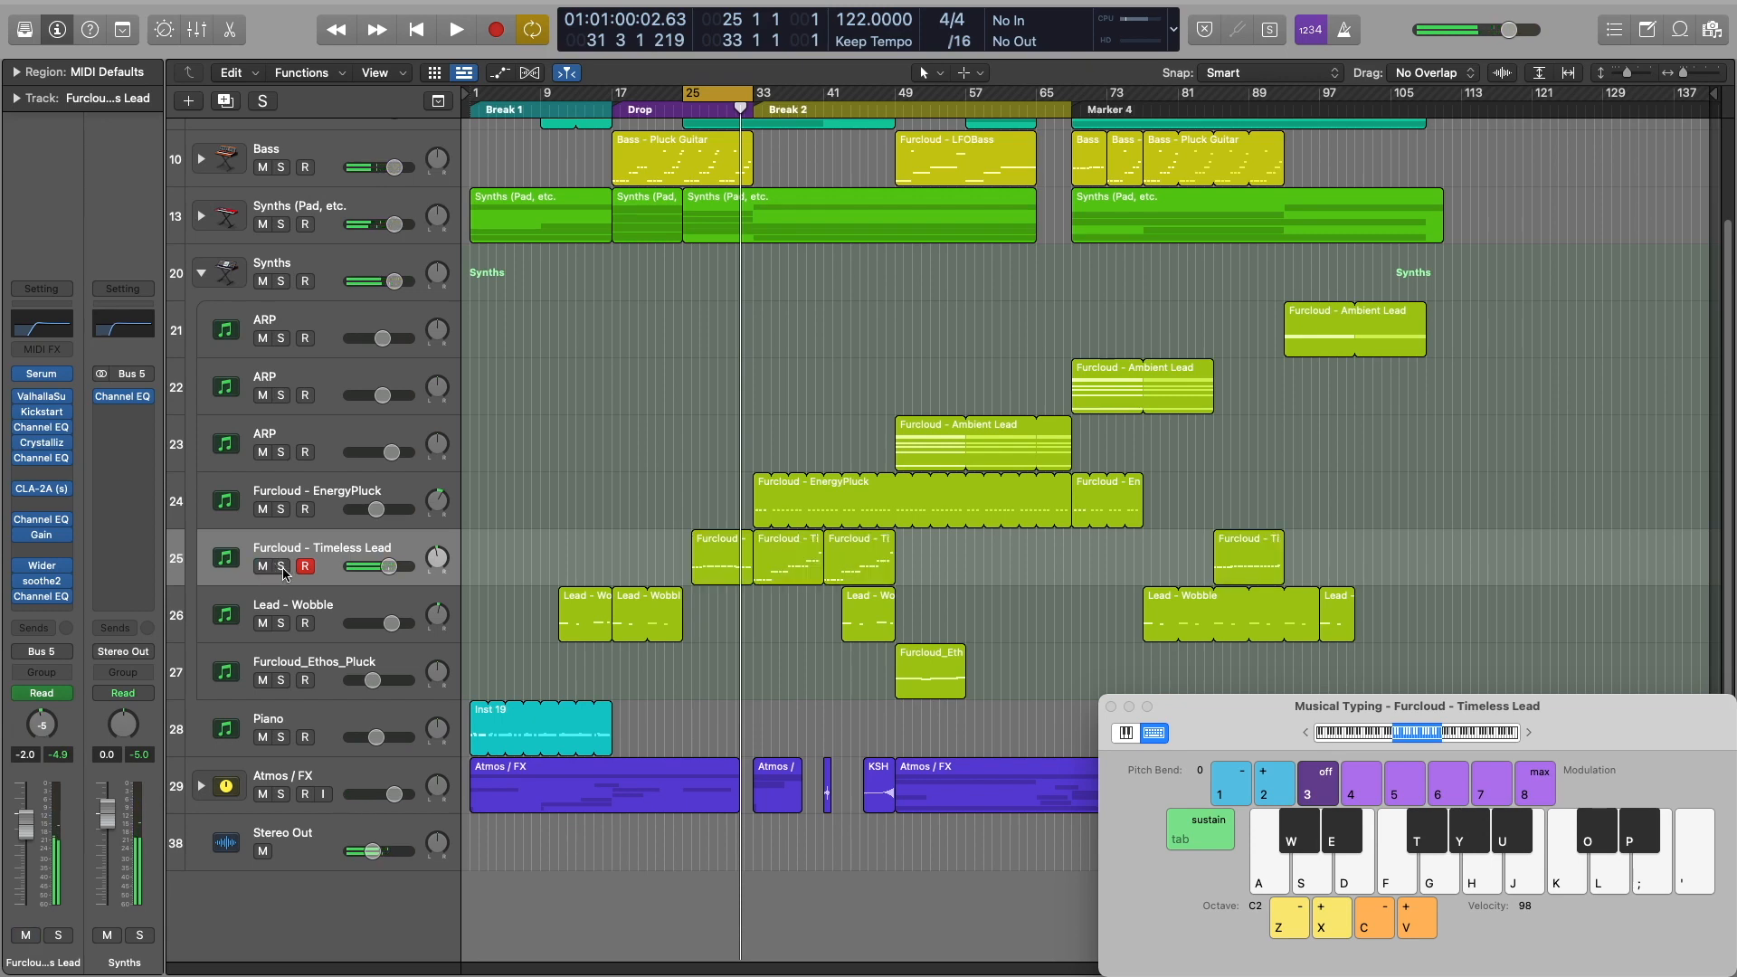
{"action": "left_click", "coordinate": [281, 566]}
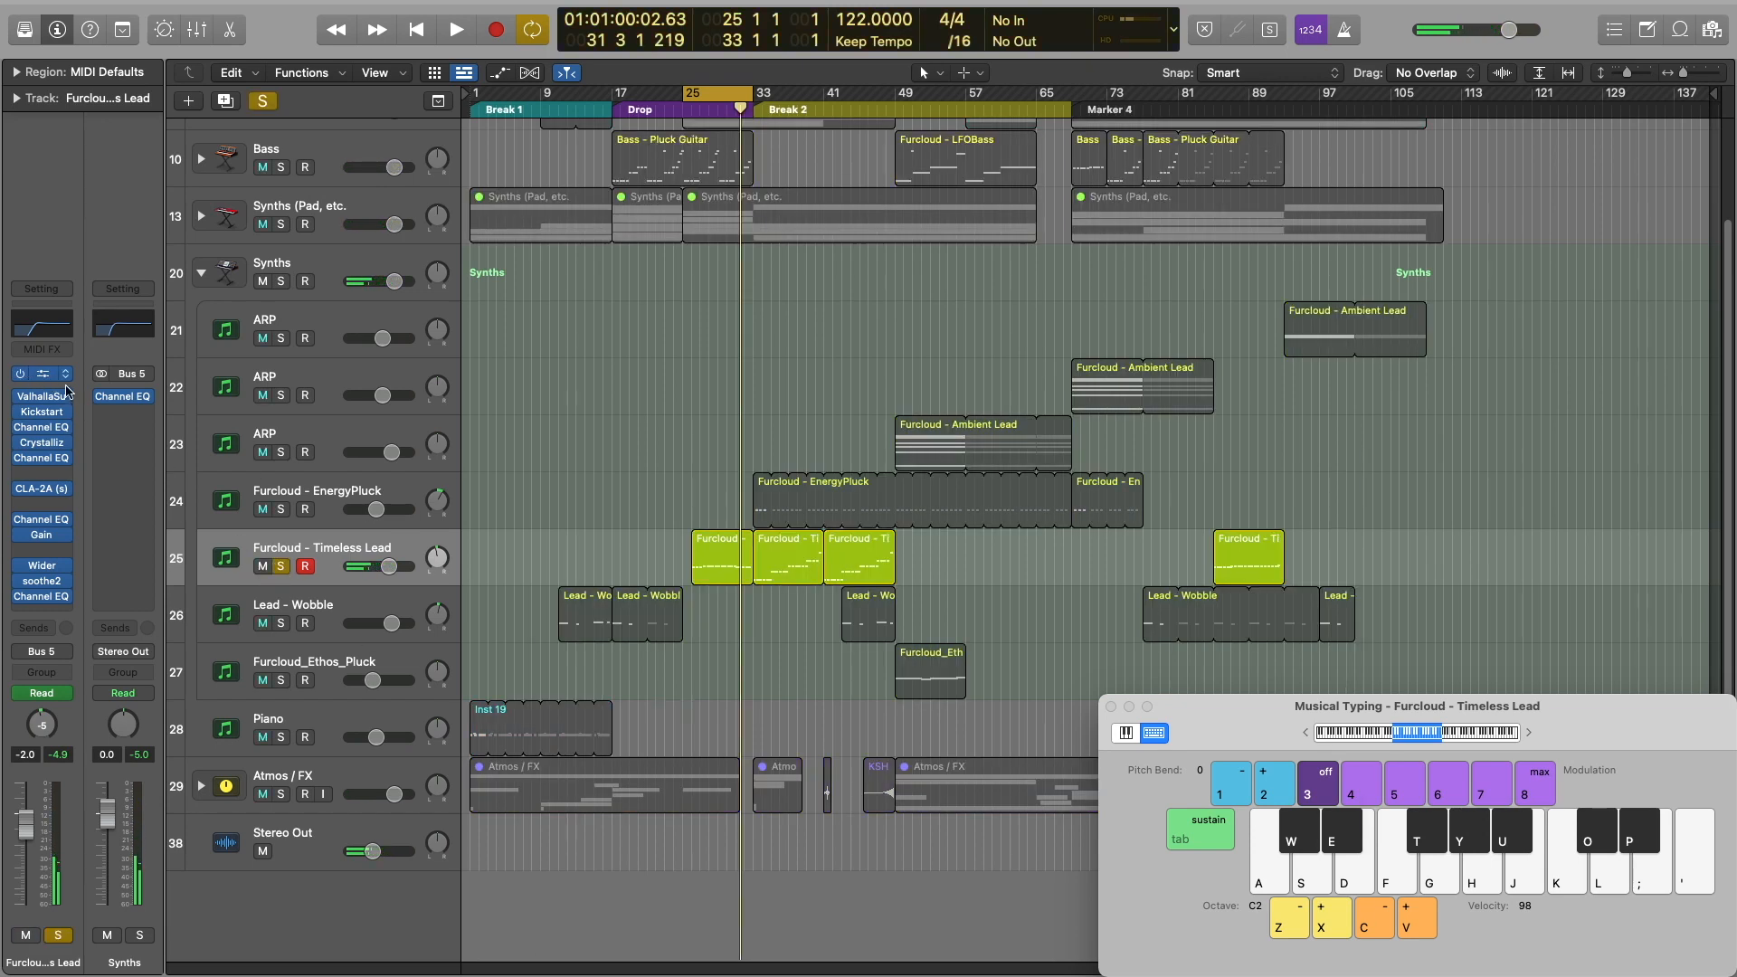
{"action": "left_click", "coordinate": [43, 374]}
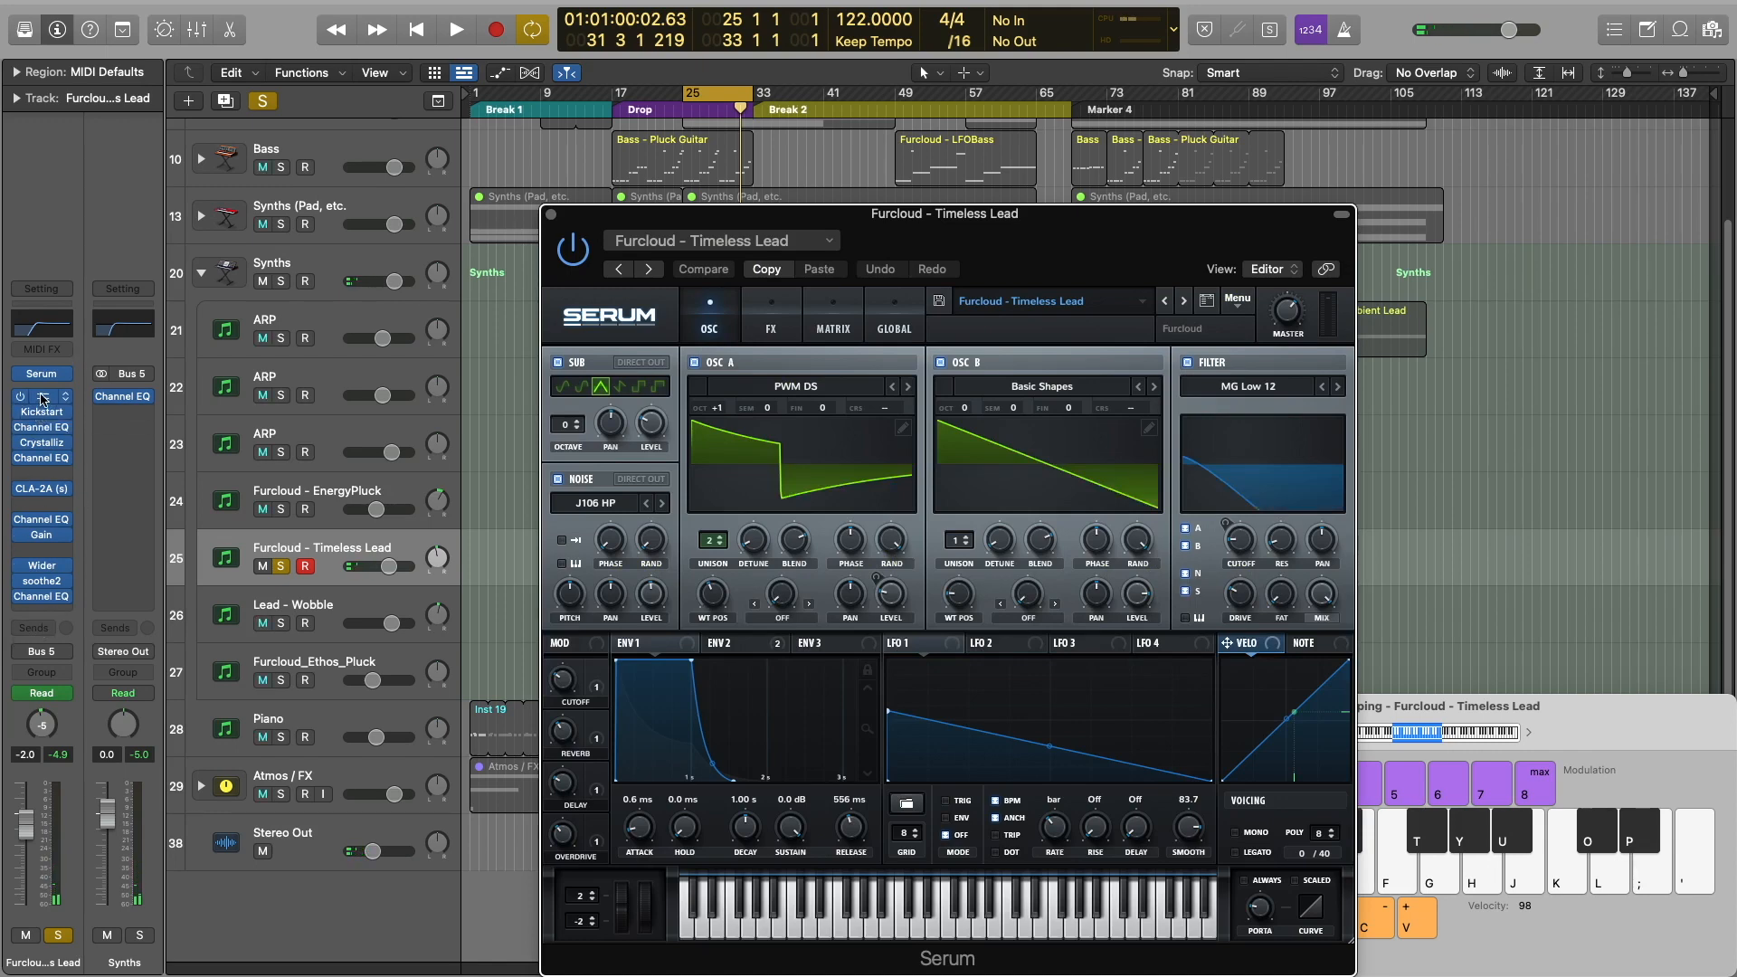
Review ValhallaSupermassive, Kickstart and the first Channel EQ on the Timeless Lead track, and close Kickstart and the EQ
{"action": "left_click", "coordinate": [42, 395]}
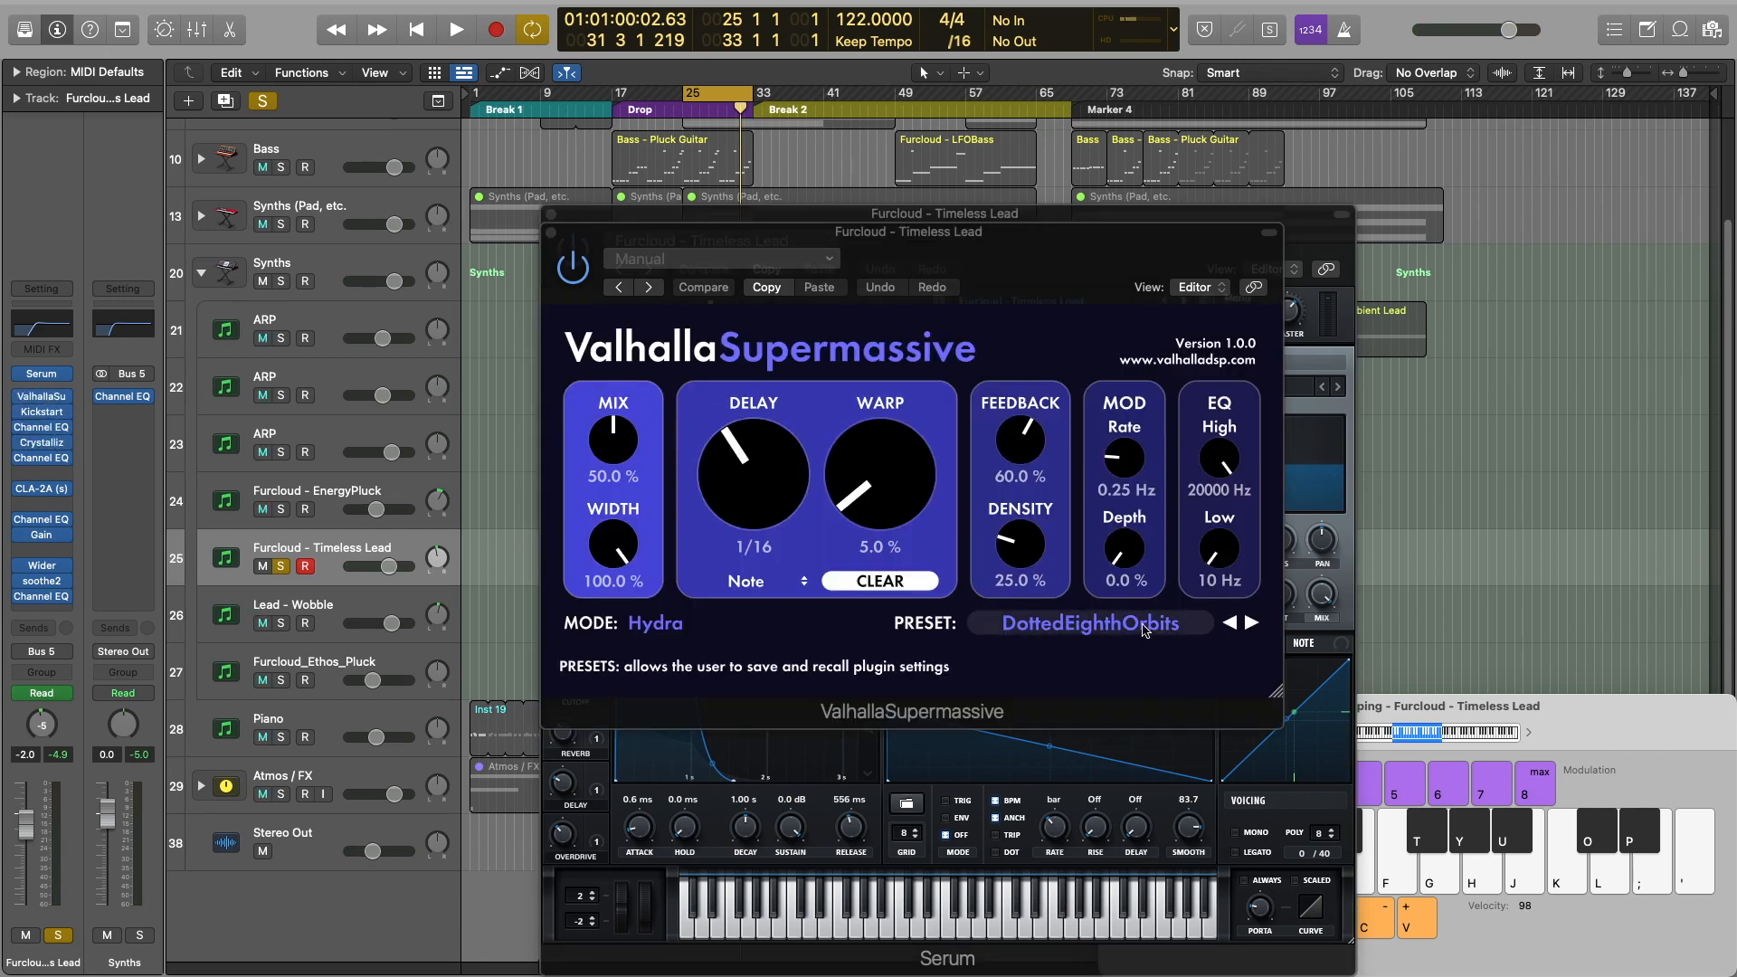
{"action": "left_click_drag", "start_coordinate": [724, 237], "coordinate": [707, 250]}
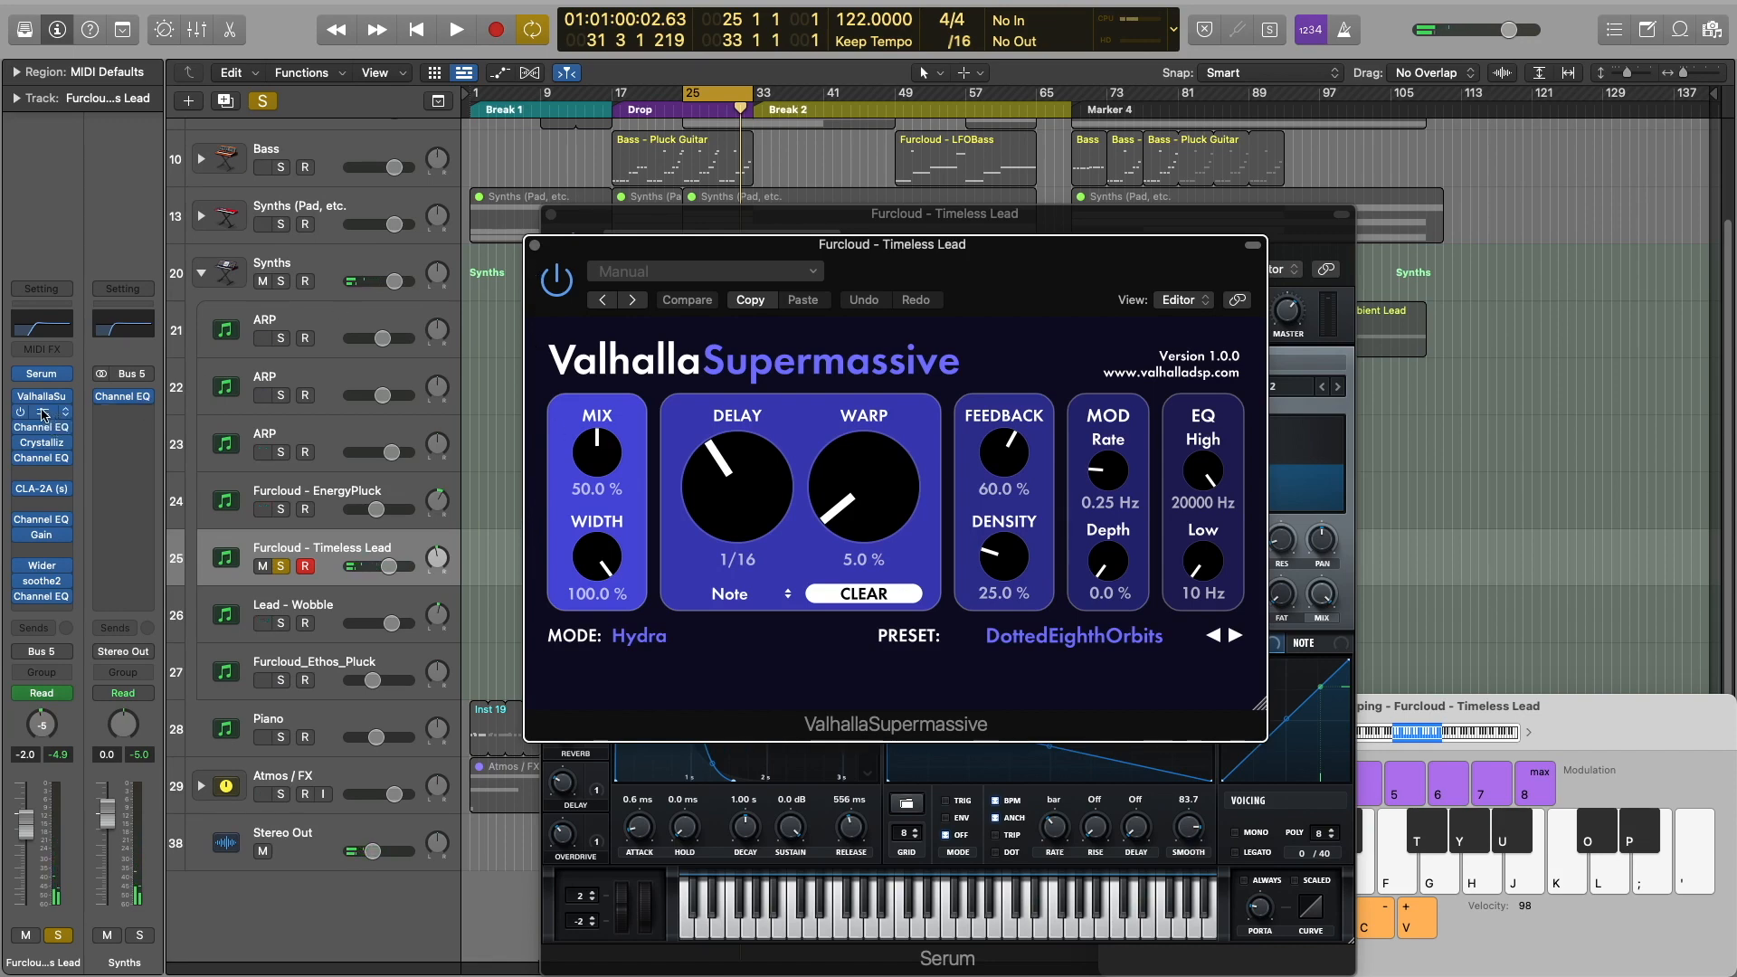
{"action": "left_click", "coordinate": [41, 411]}
{"action": "left_click", "coordinate": [42, 429]}
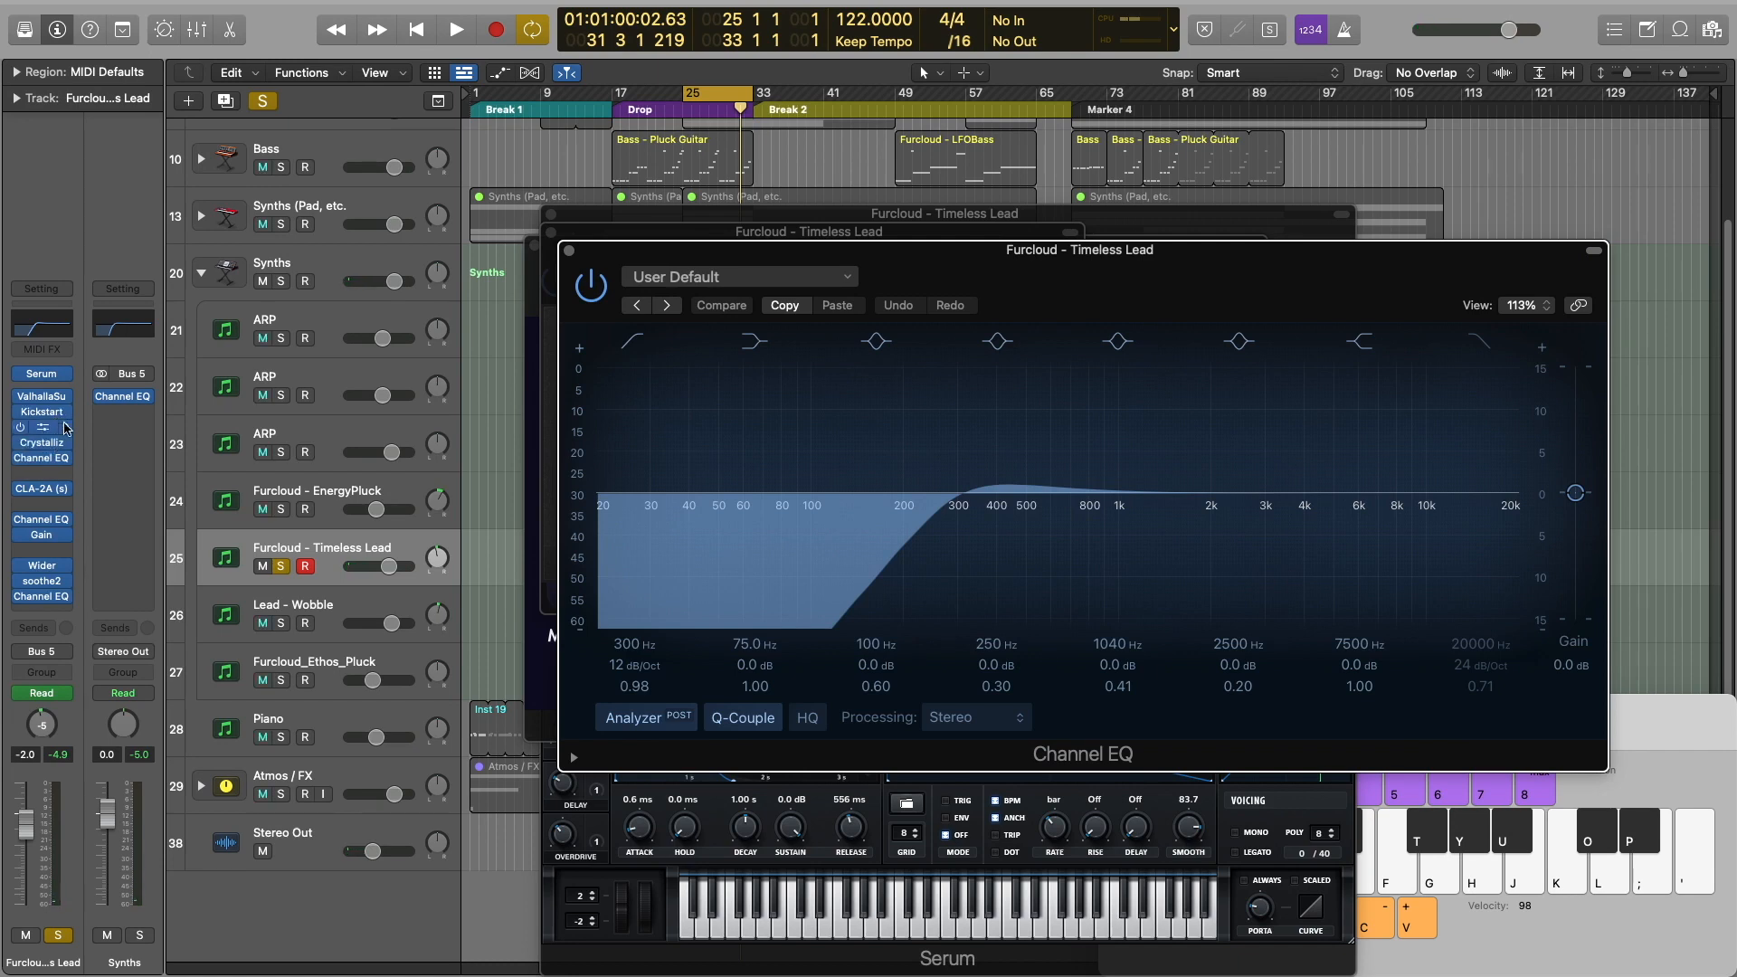
{"action": "left_click_drag", "start_coordinate": [49, 440], "coordinate": [45, 423]}
{"action": "left_click", "coordinate": [570, 251]}
{"action": "left_click", "coordinate": [552, 234]}
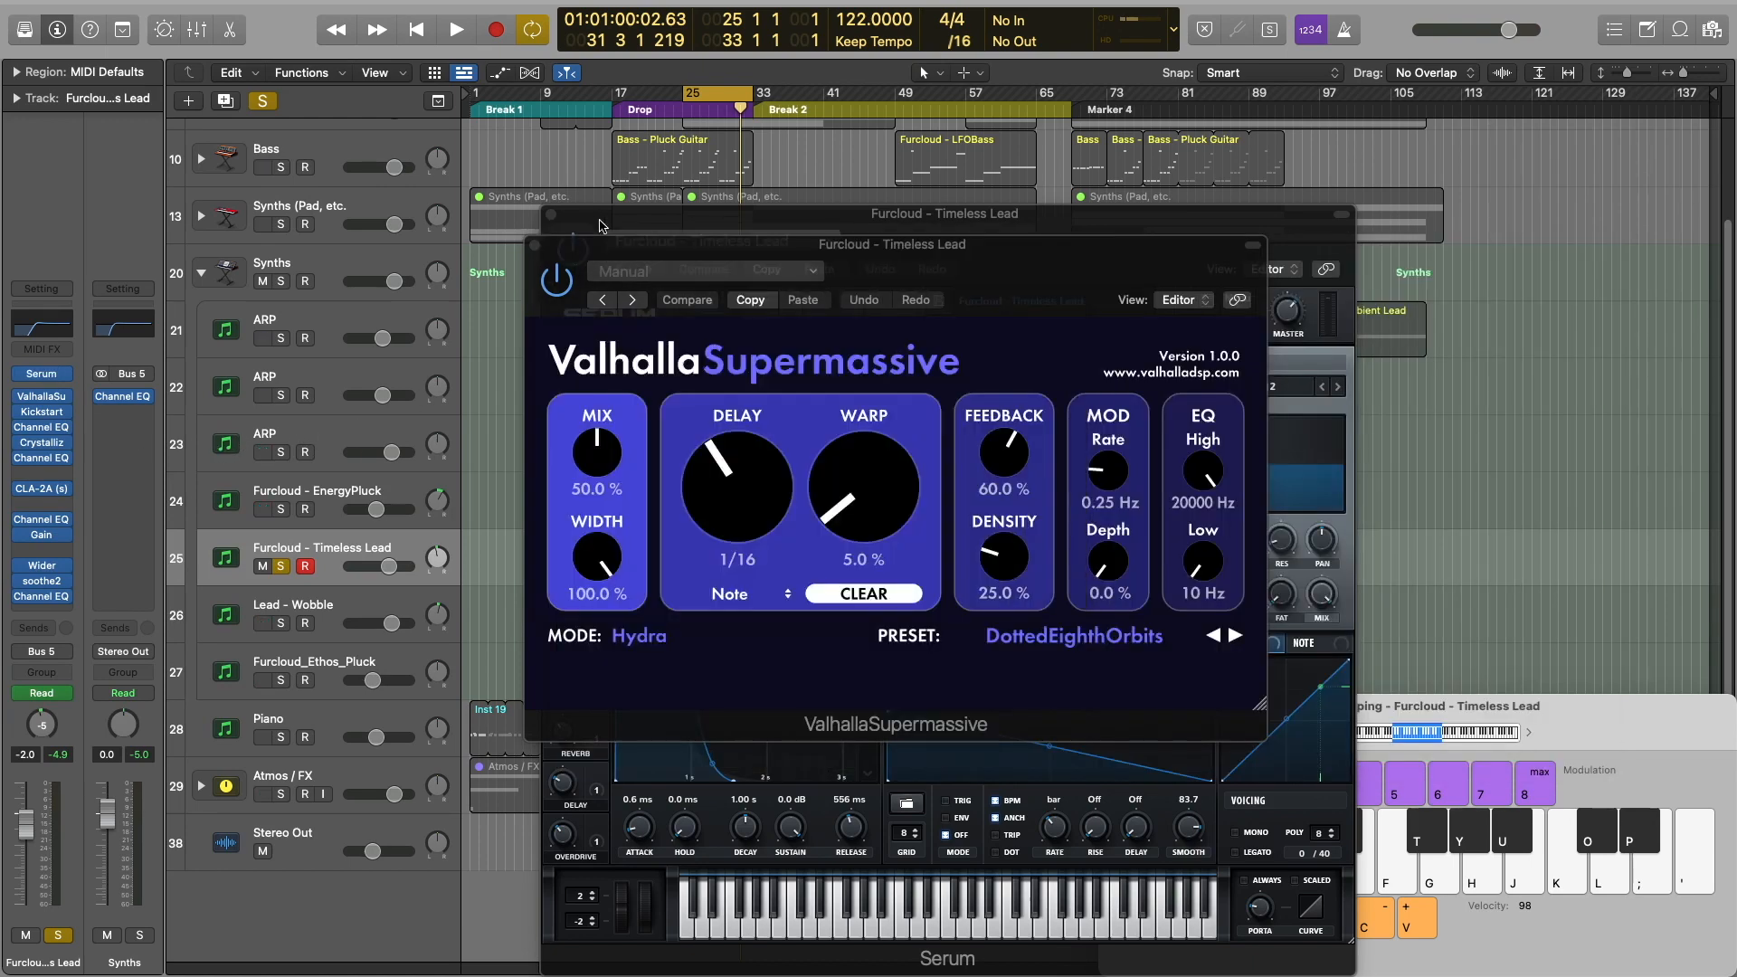
Open the first Channel EQ, Crystallizer and the second Channel EQ on the Timeless Lead track to examine their settings
{"action": "mouse_move", "coordinate": [608, 250]}
{"action": "left_mouse_down"}
{"action": "mouse_move", "coordinate": [692, 407]}
{"action": "mouse_move", "coordinate": [697, 322]}
{"action": "mouse_move", "coordinate": [609, 254]}
{"action": "left_mouse_up"}
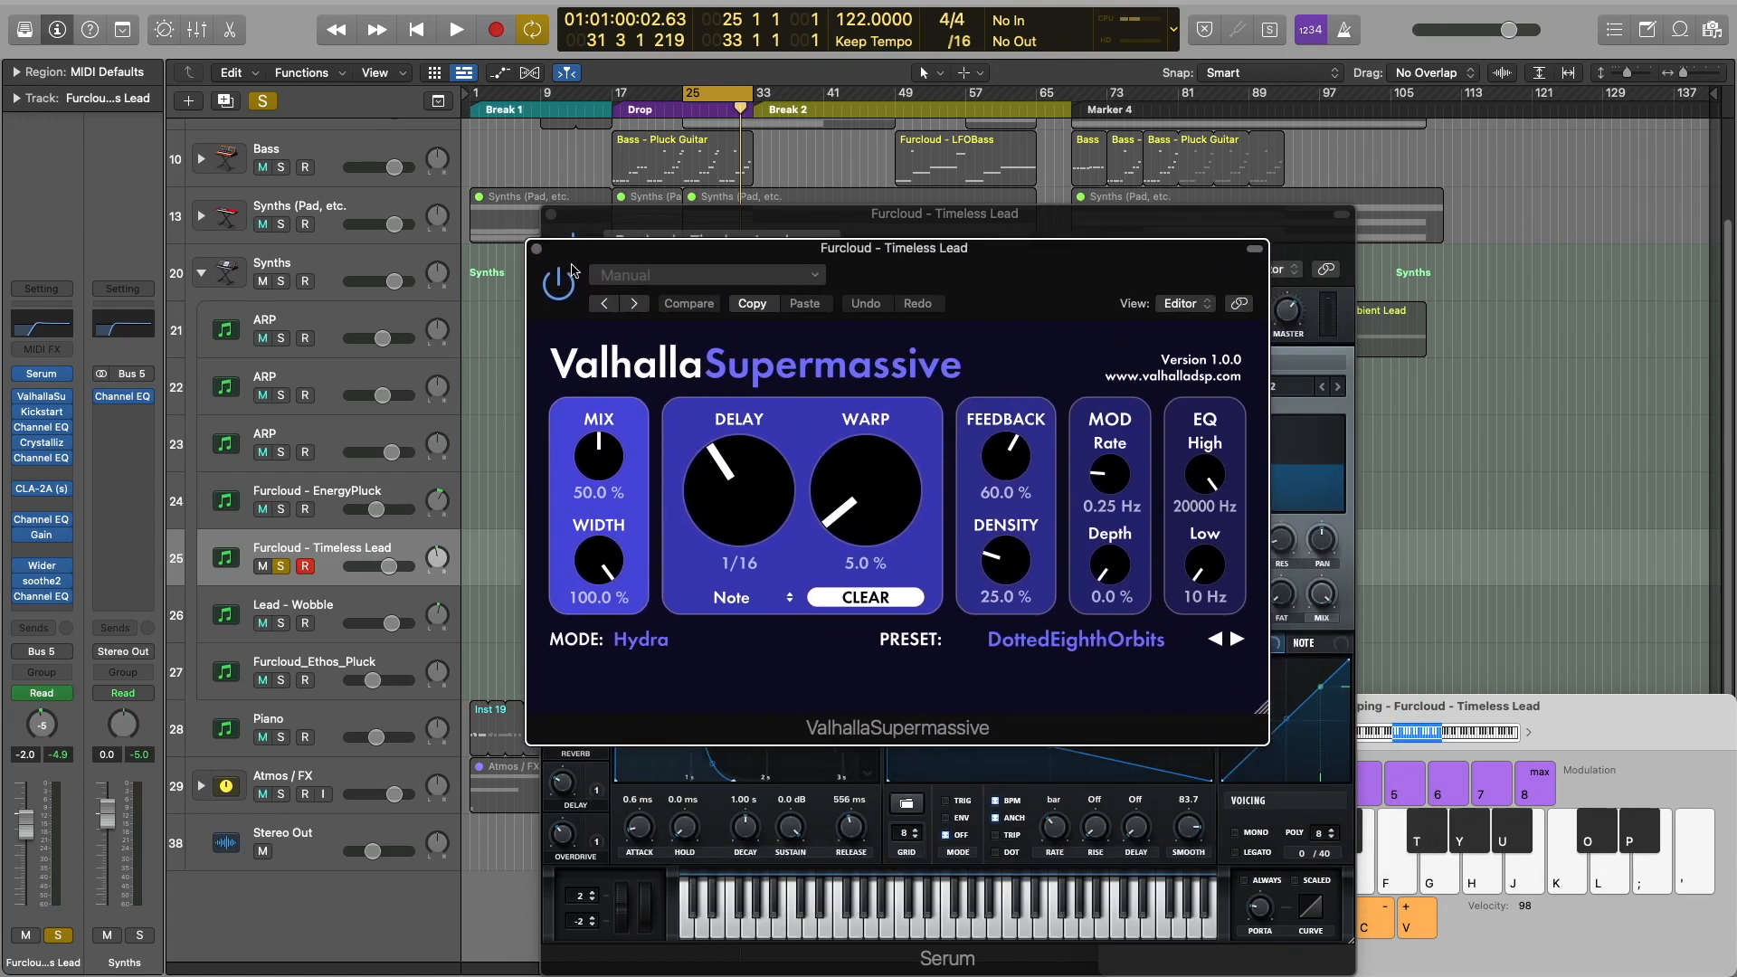
{"action": "left_click", "coordinate": [45, 435]}
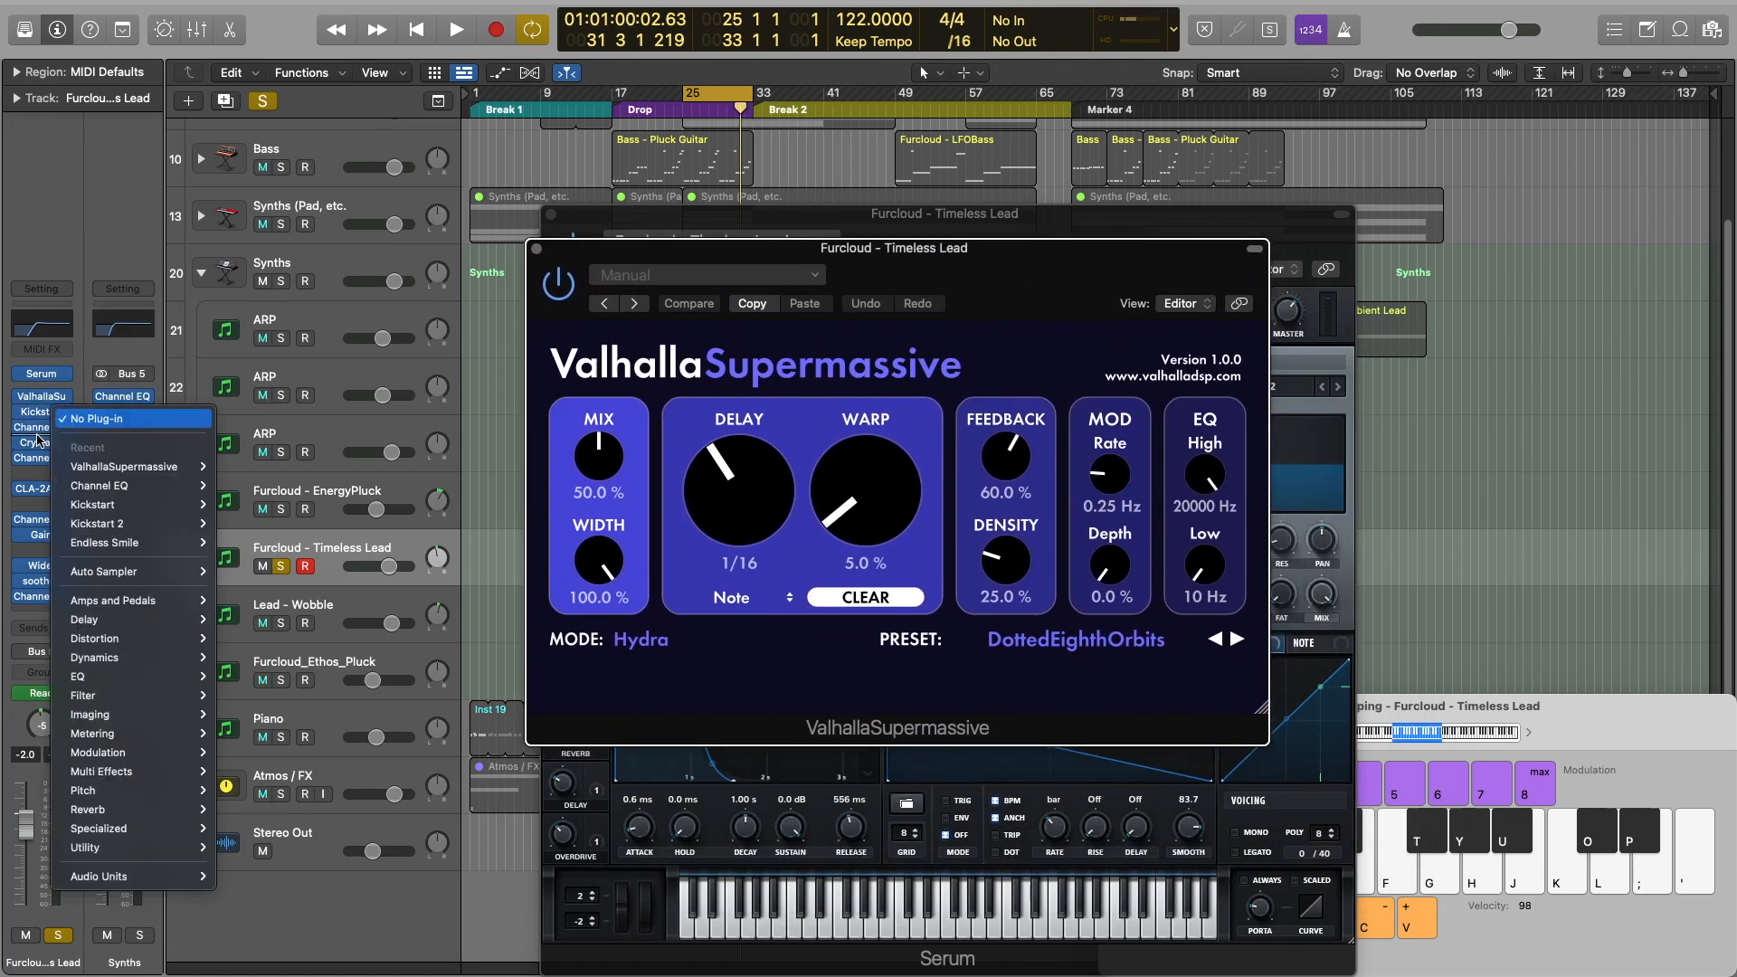
{"action": "left_click", "coordinate": [43, 447]}
{"action": "left_click", "coordinate": [43, 447]}
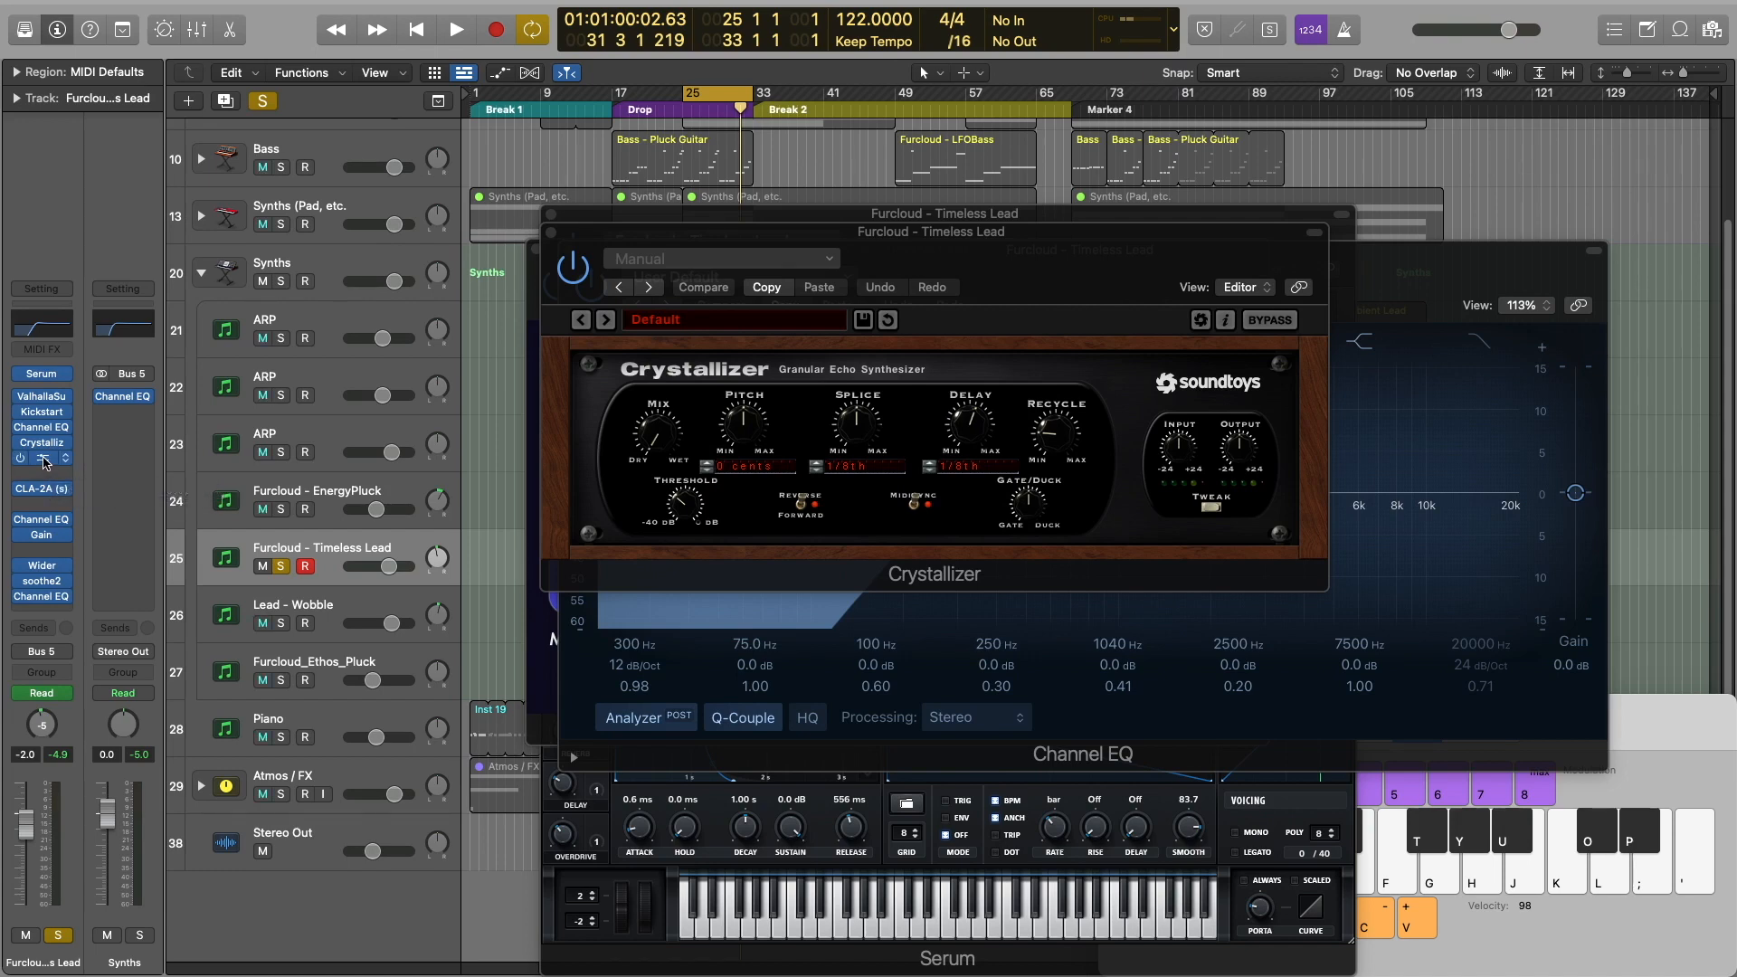
{"action": "left_click", "coordinate": [42, 462]}
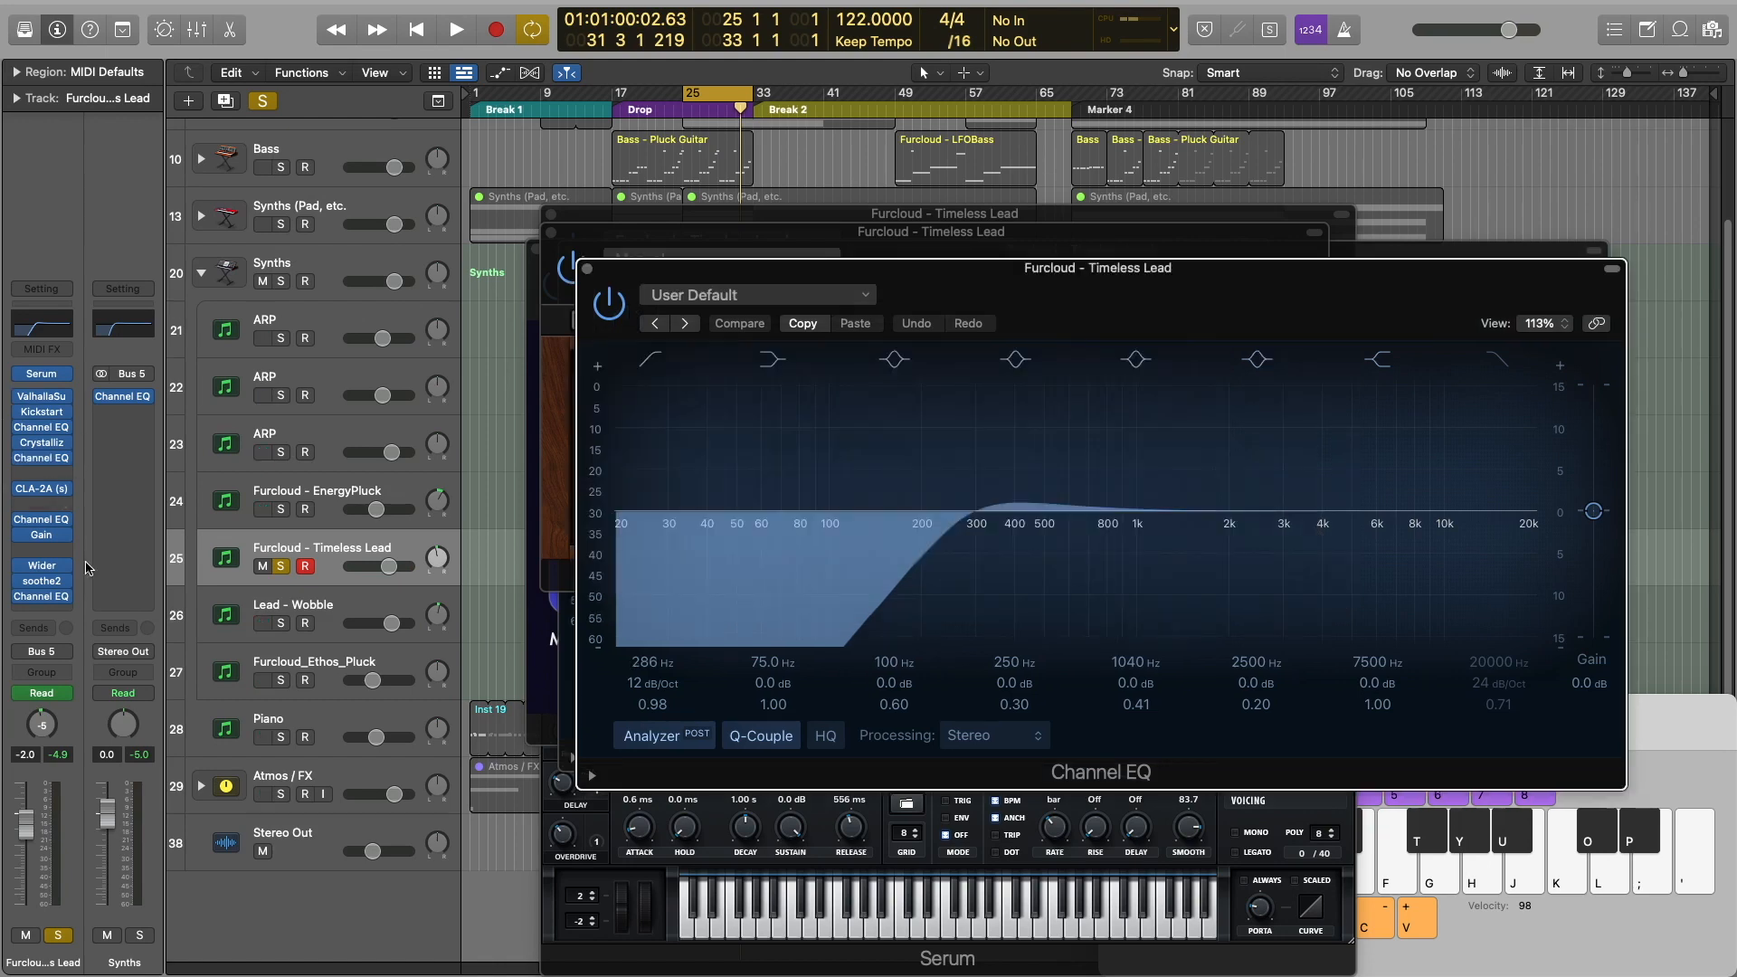
Examine the CLA-2A, third Channel EQ, Gain, Wider and soothe2 settings on the Timeless Lead track
{"action": "left_click", "coordinate": [45, 490]}
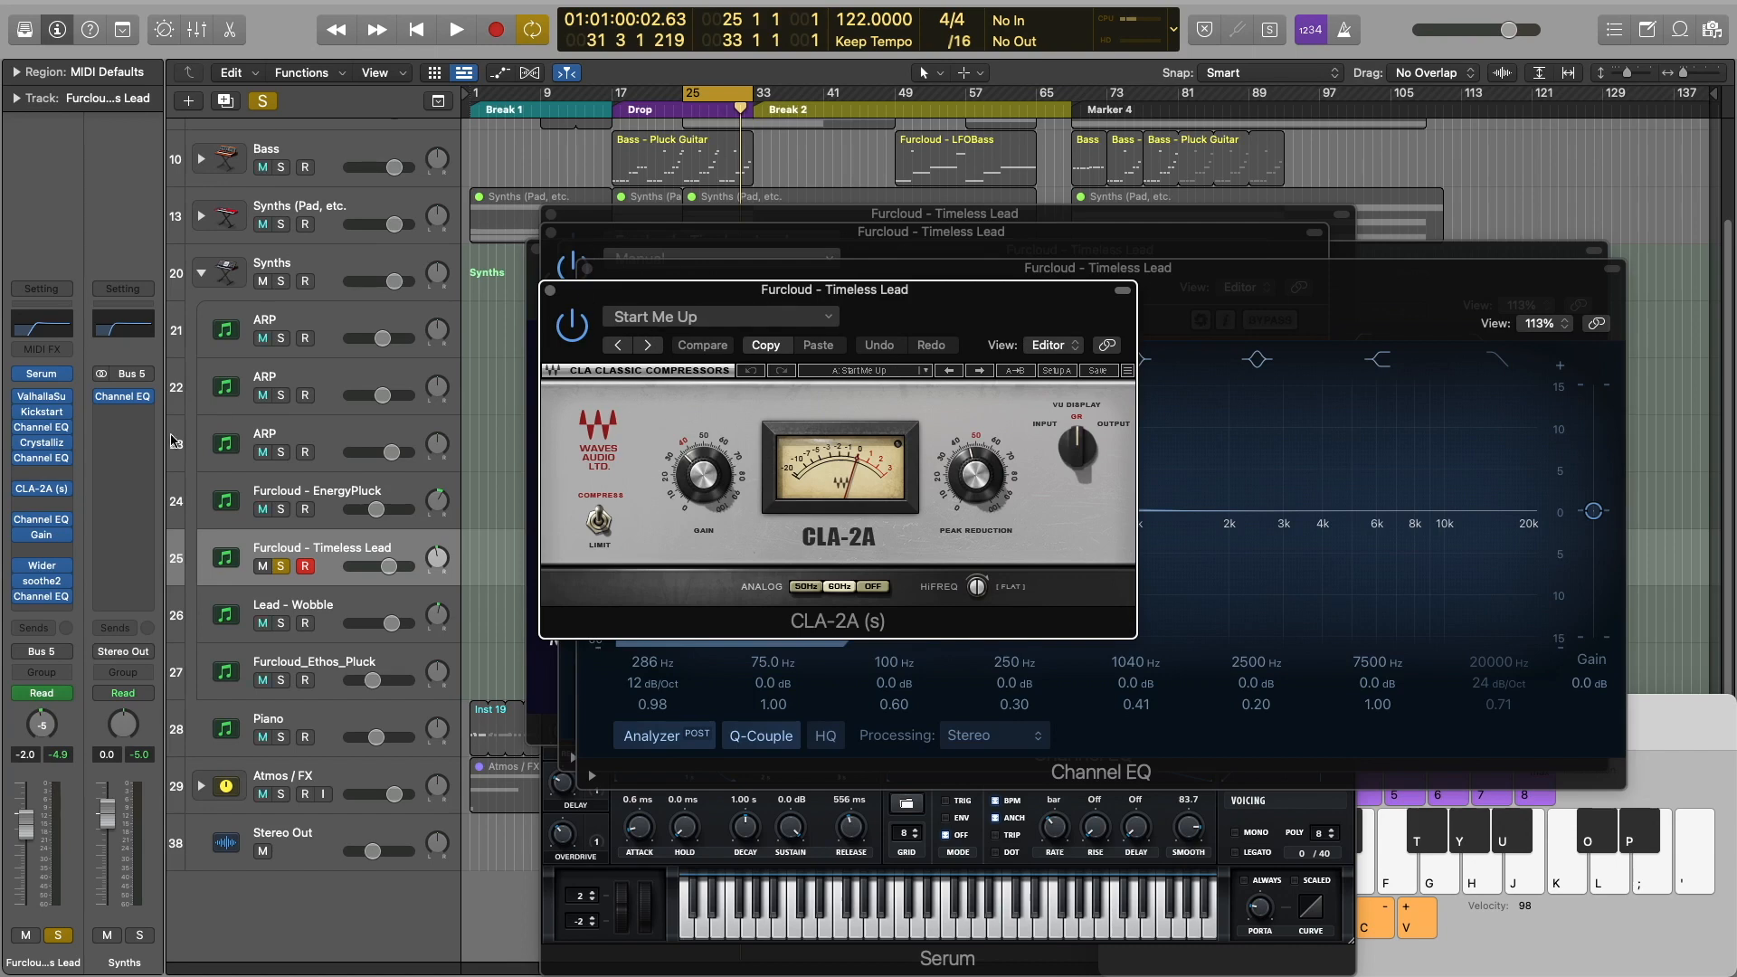
{"action": "left_click", "coordinate": [42, 525]}
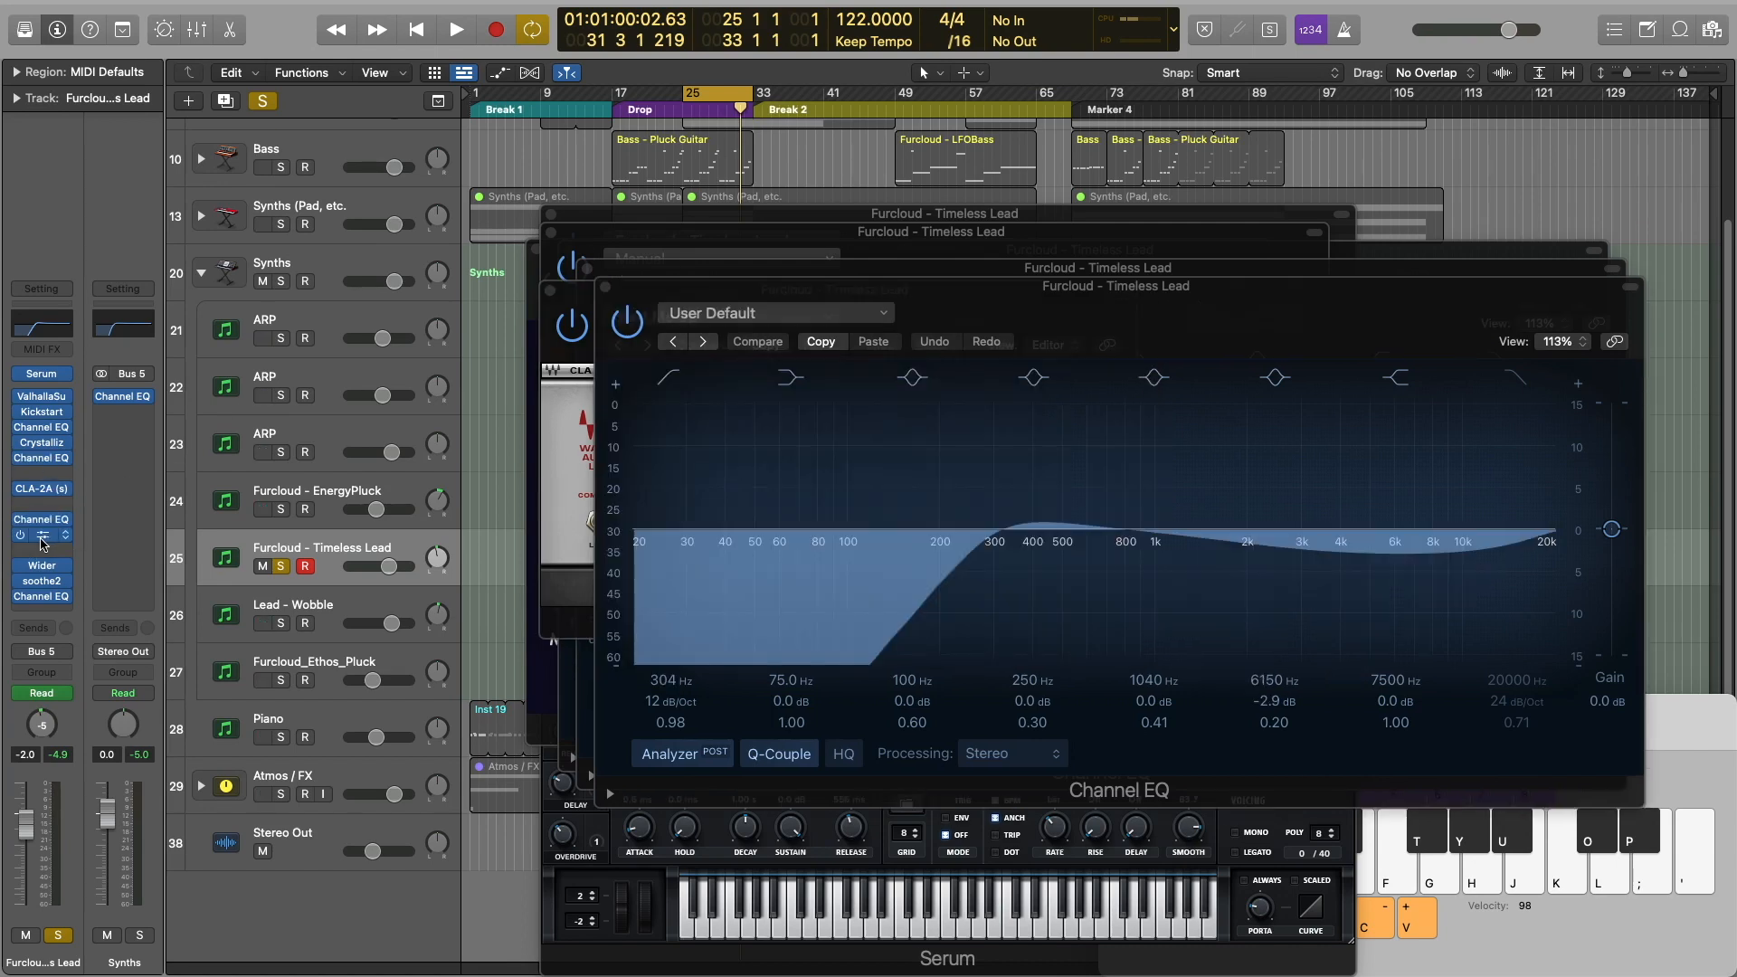
{"action": "left_click", "coordinate": [42, 537]}
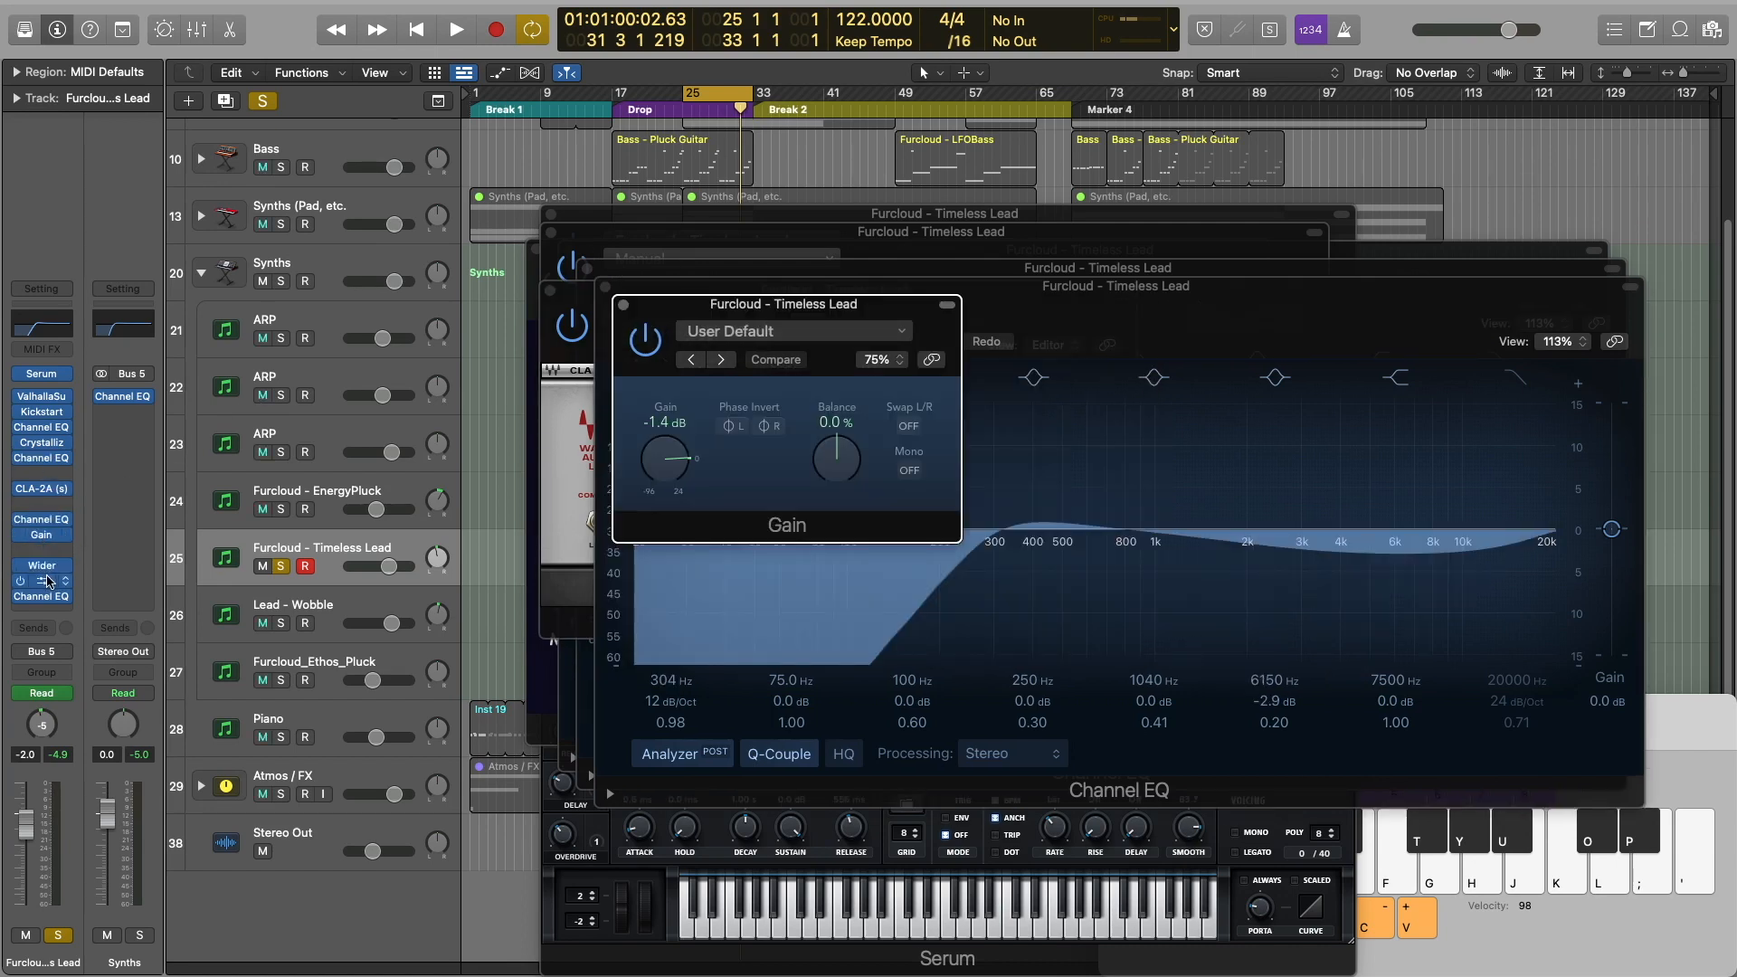
{"action": "left_click", "coordinate": [42, 567]}
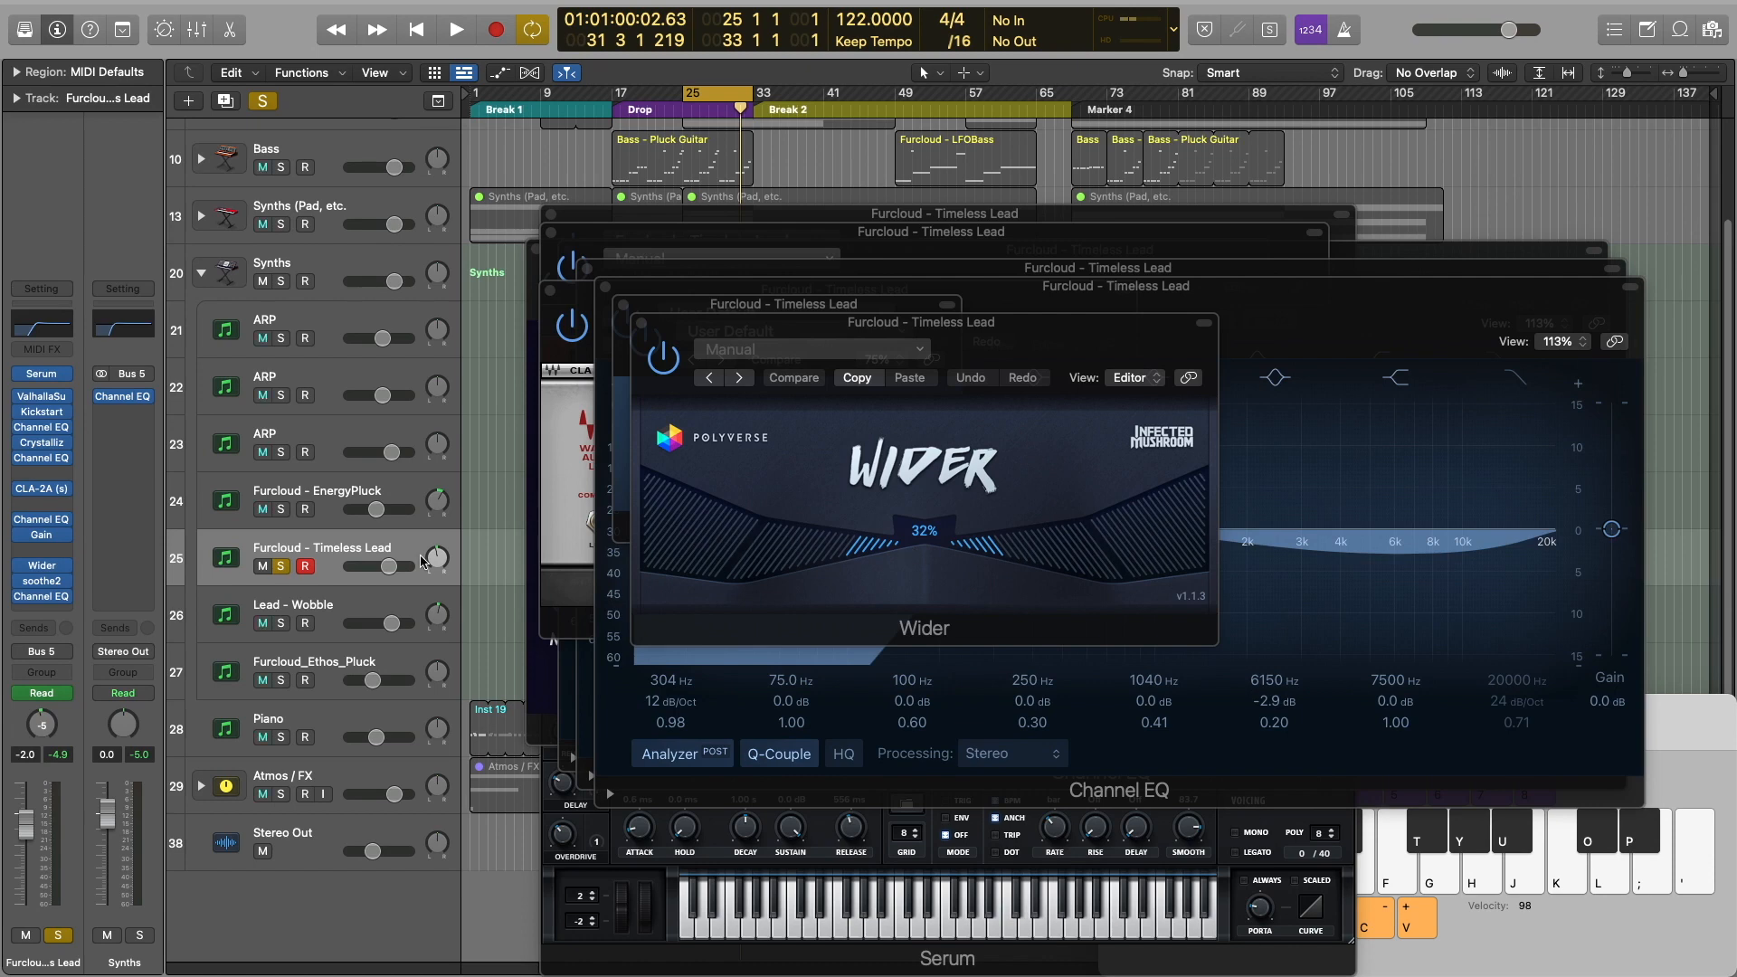
{"action": "left_click", "coordinate": [42, 581]}
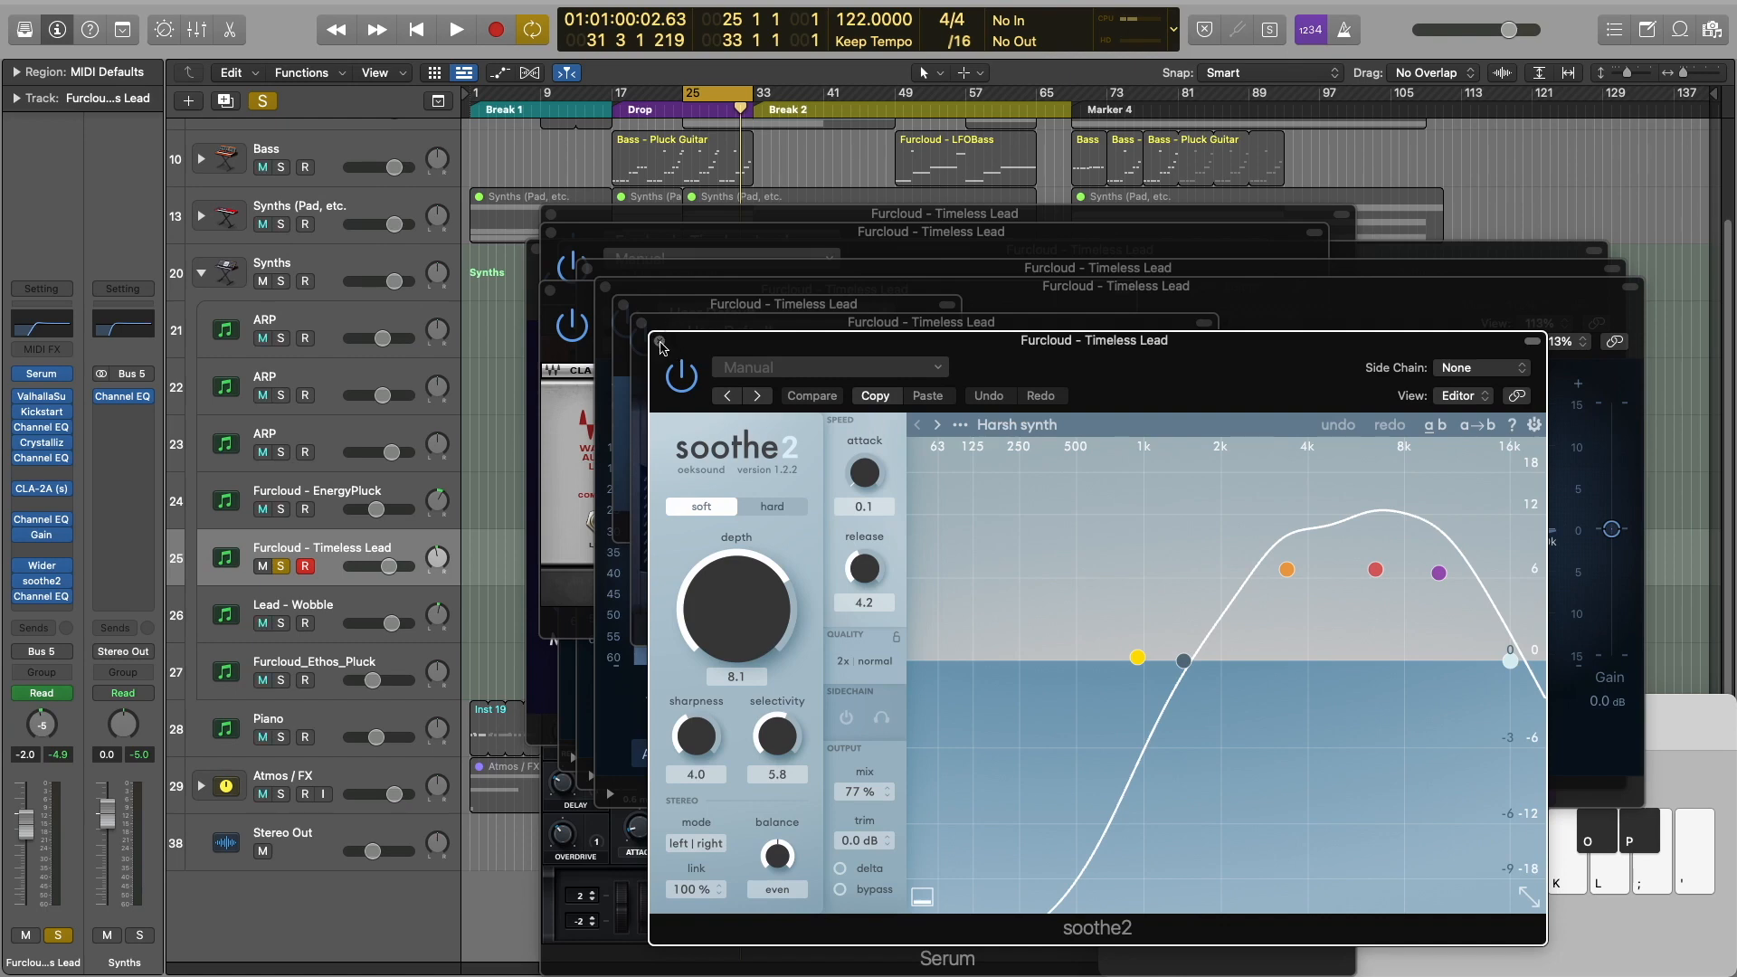
Close all open plug-in windows and check the last Channel EQ on the Timeless Lead track
{"action": "left_click", "coordinate": [661, 343]}
{"action": "left_click", "coordinate": [642, 323]}
{"action": "left_click", "coordinate": [622, 305]}
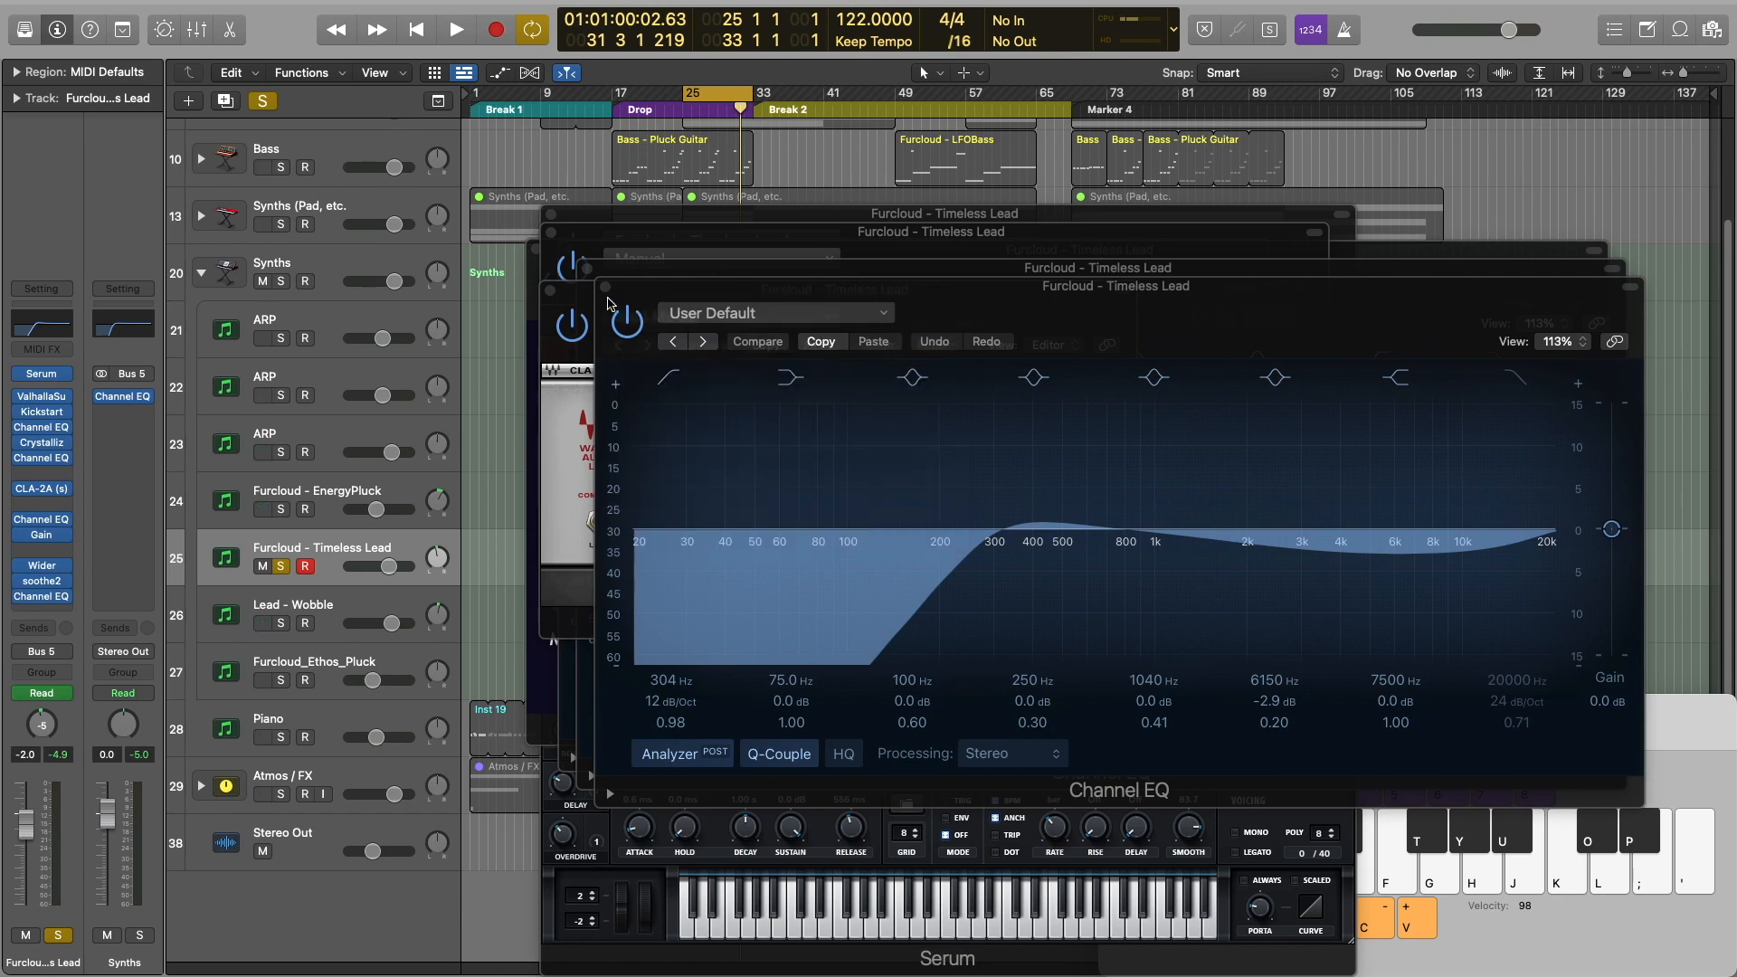
{"action": "left_click", "coordinate": [605, 289]}
{"action": "left_click", "coordinate": [550, 291]}
{"action": "left_click", "coordinate": [586, 269]}
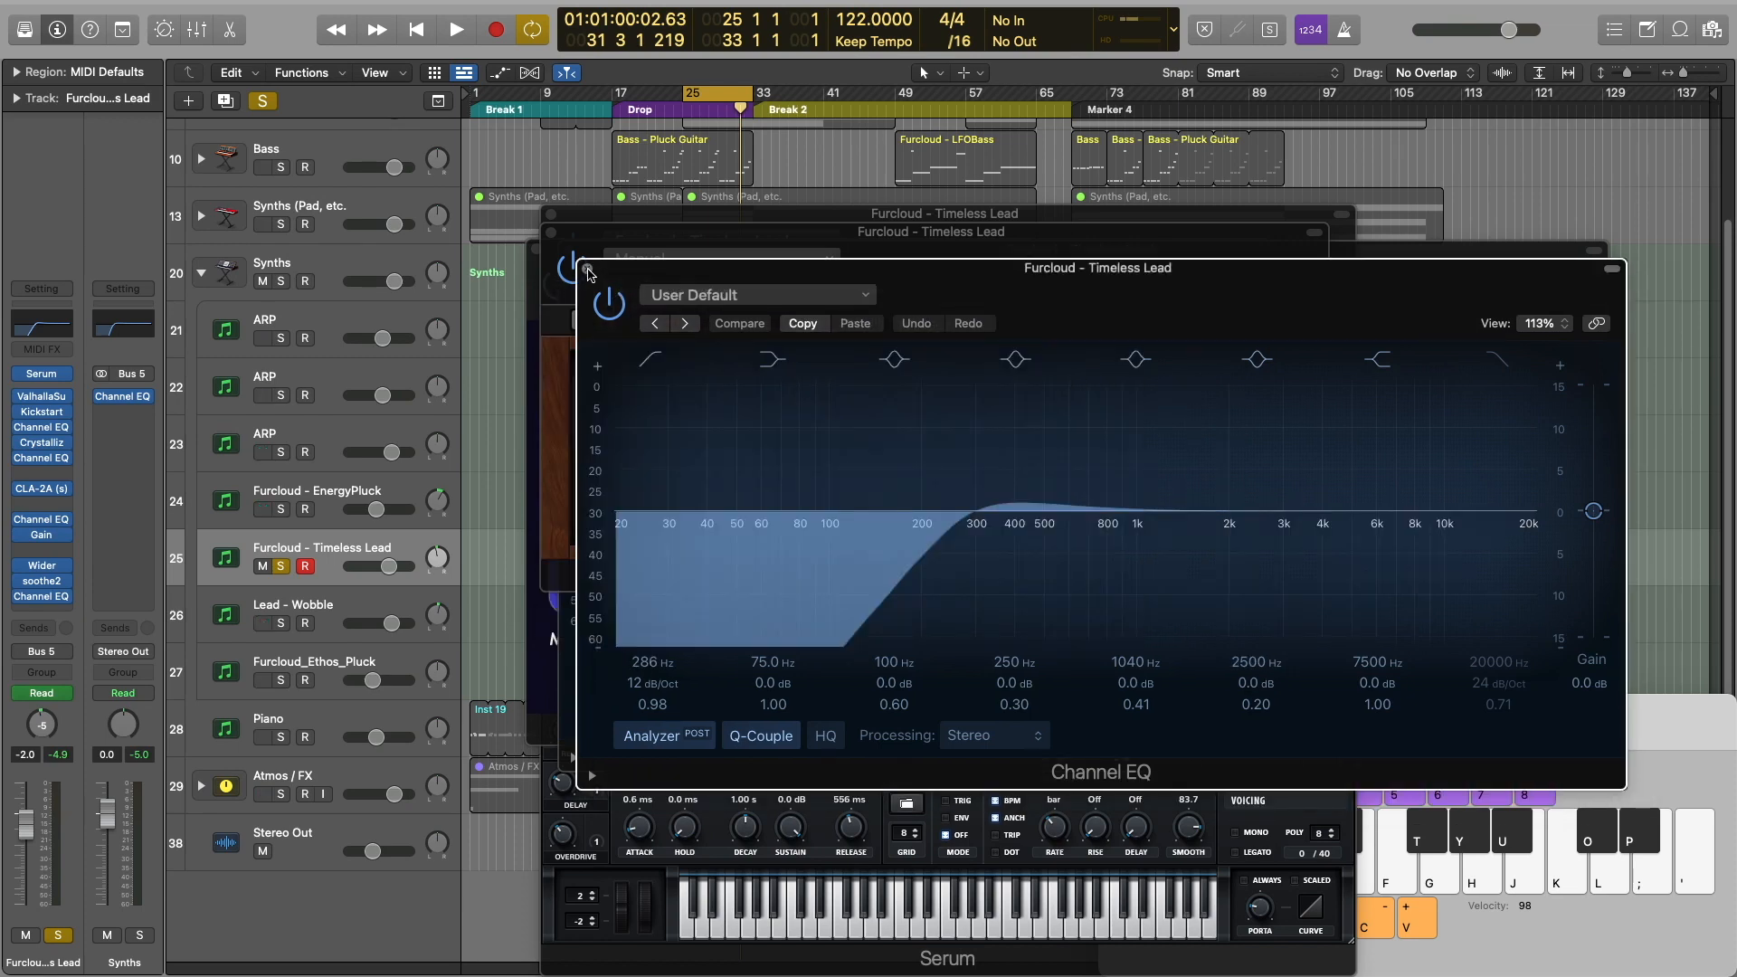
{"action": "left_click", "coordinate": [551, 234]}
{"action": "left_click", "coordinate": [568, 250]}
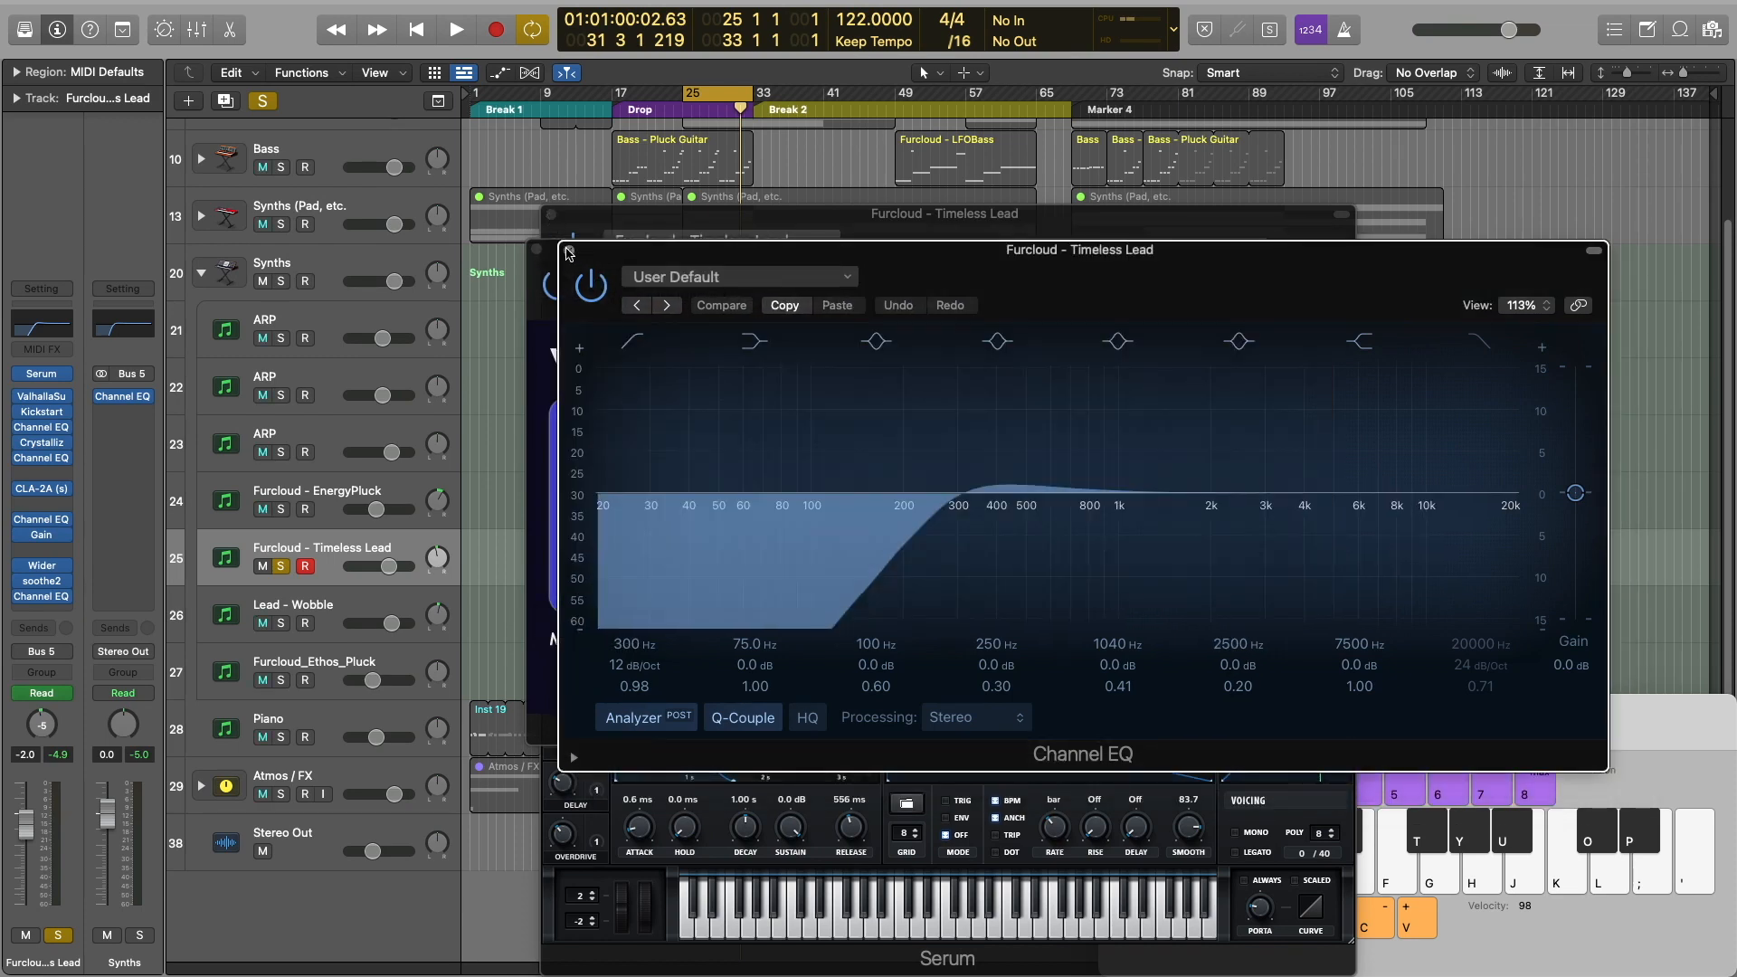
{"action": "left_click", "coordinate": [559, 243]}
{"action": "left_click", "coordinate": [529, 230]}
{"action": "left_click", "coordinate": [551, 215]}
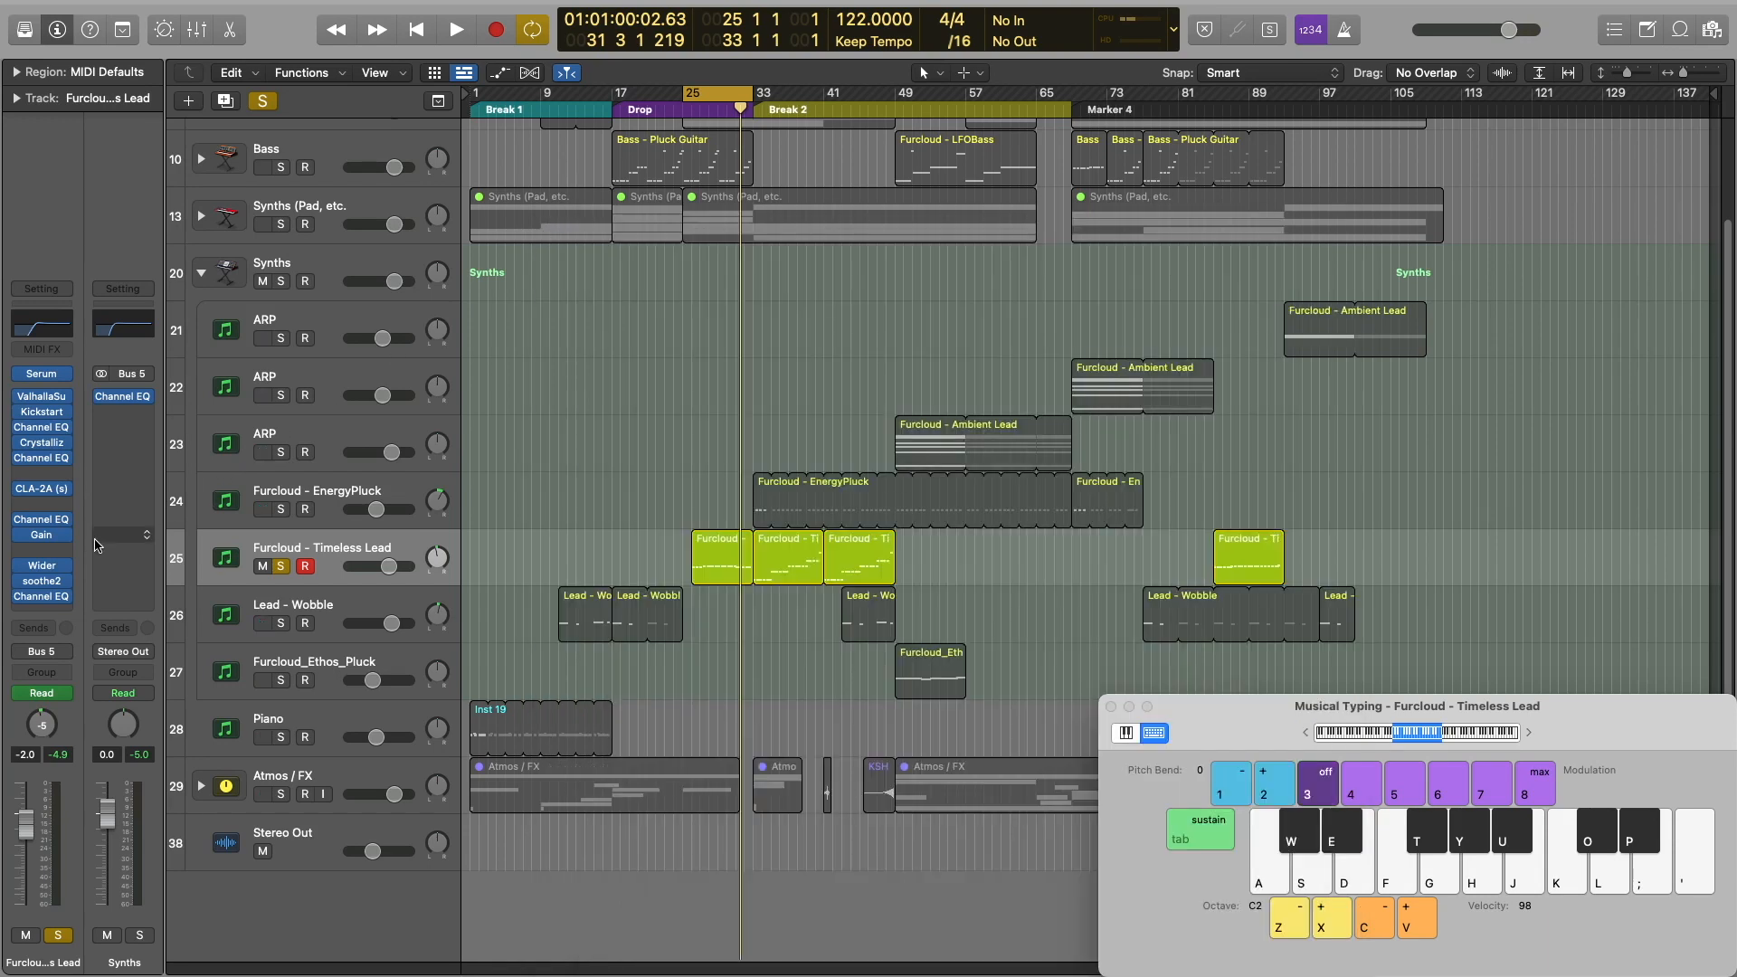
{"action": "left_click", "coordinate": [36, 599]}
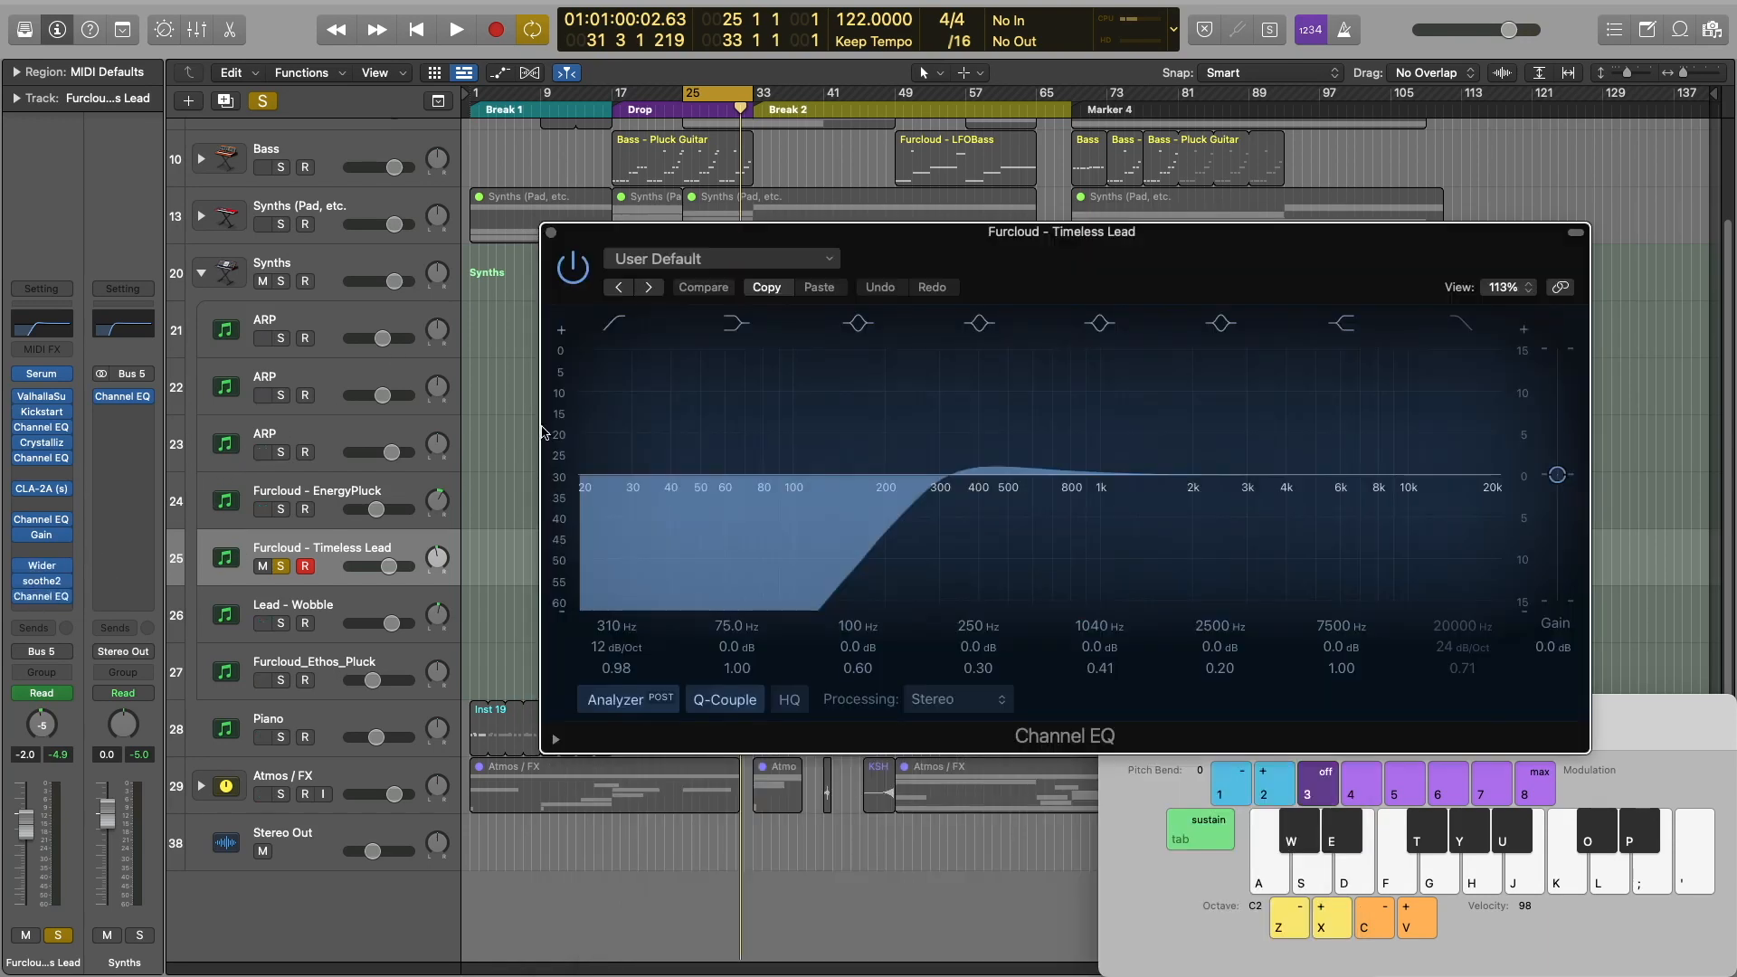
{"action": "left_click", "coordinate": [552, 234]}
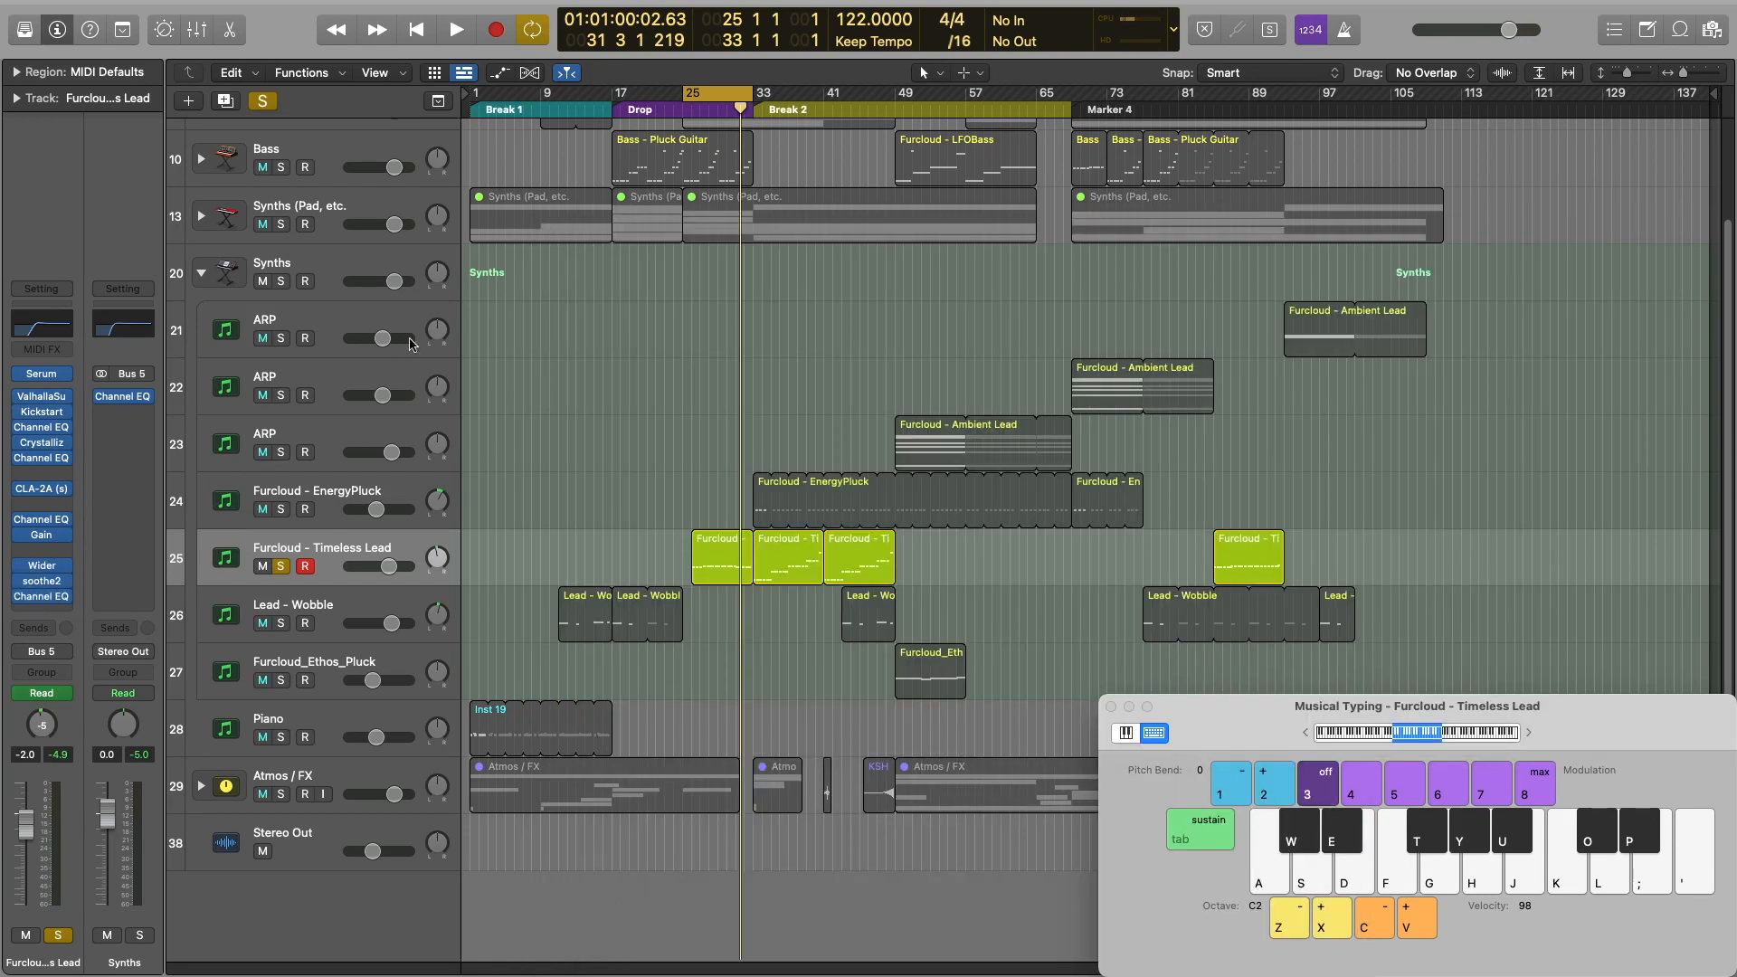
Open the Timeless Lead's Serum patch and examine Envelope 1, Envelope 2 and LFO 2
{"action": "left_click", "coordinate": [41, 374]}
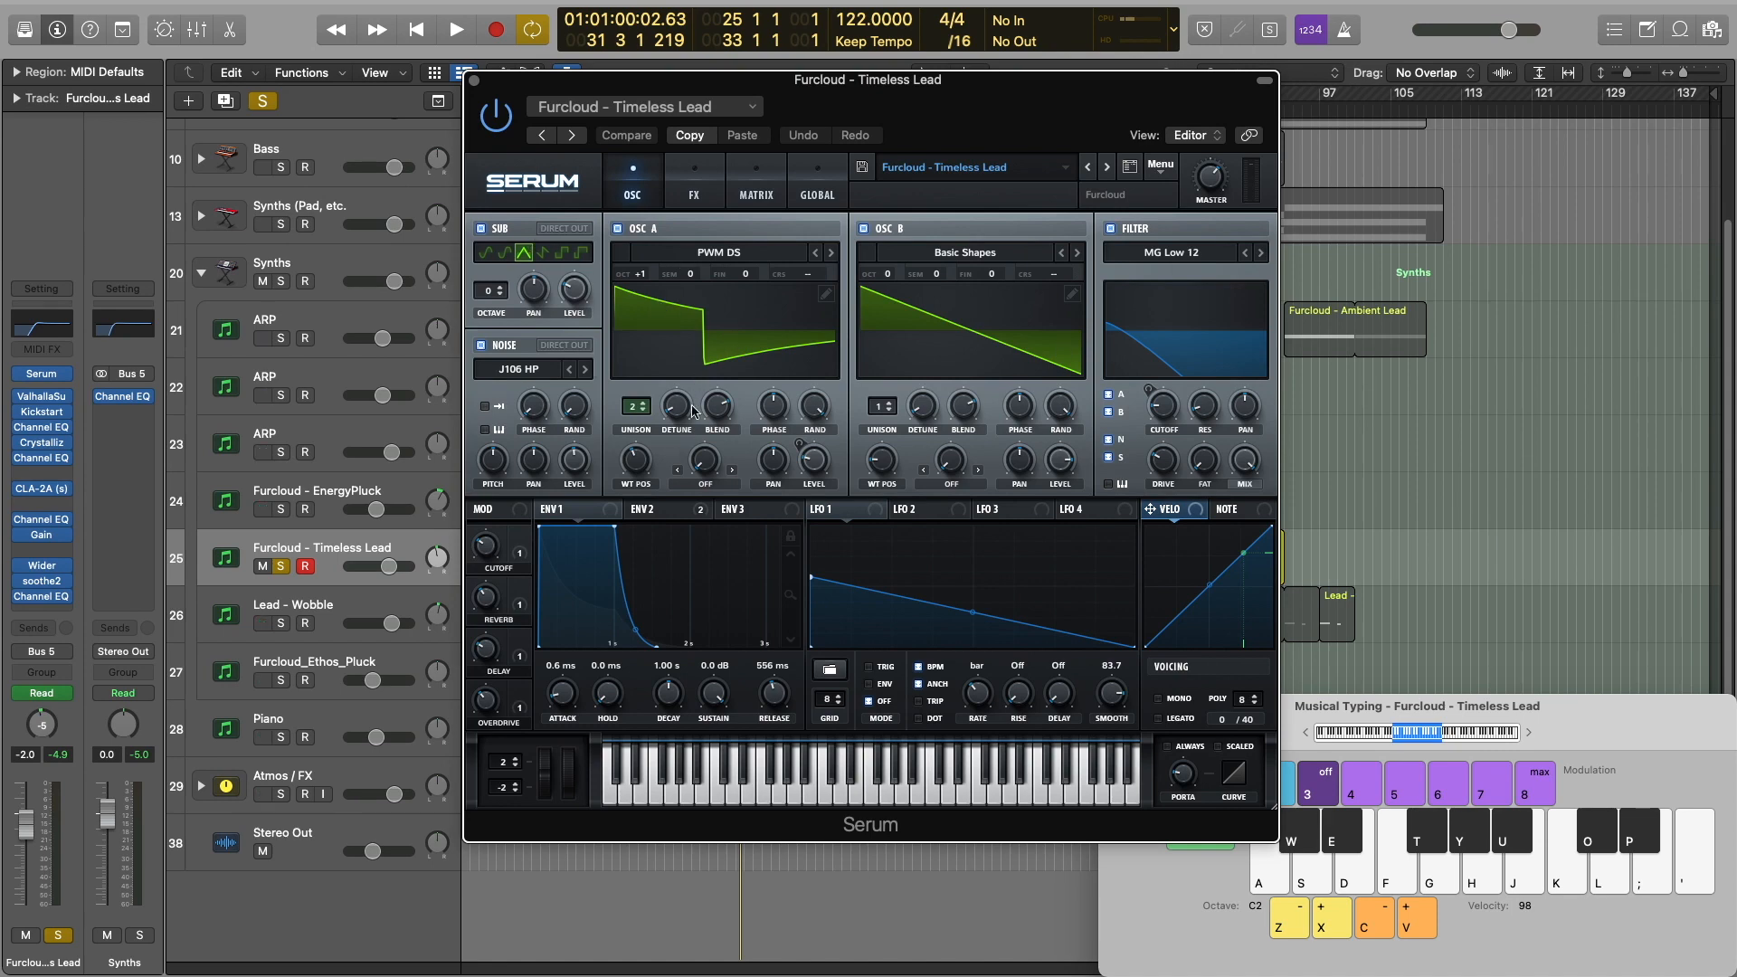
{"action": "left_click", "coordinate": [653, 510]}
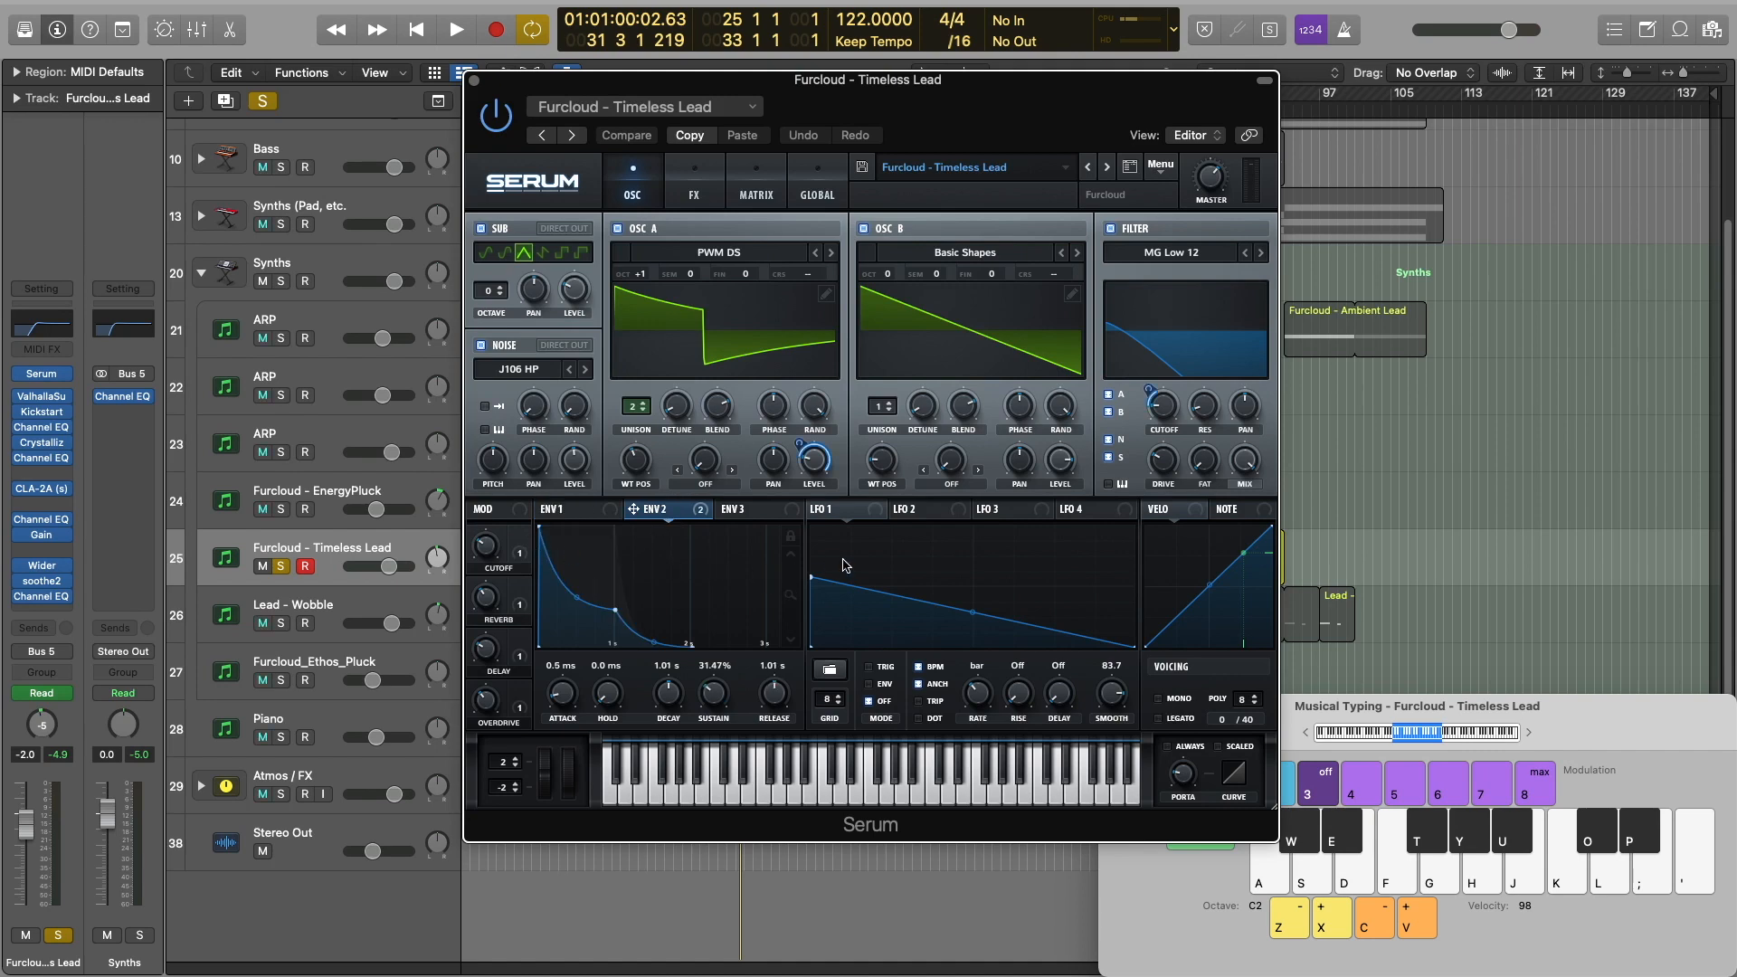
{"action": "left_click", "coordinate": [932, 510]}
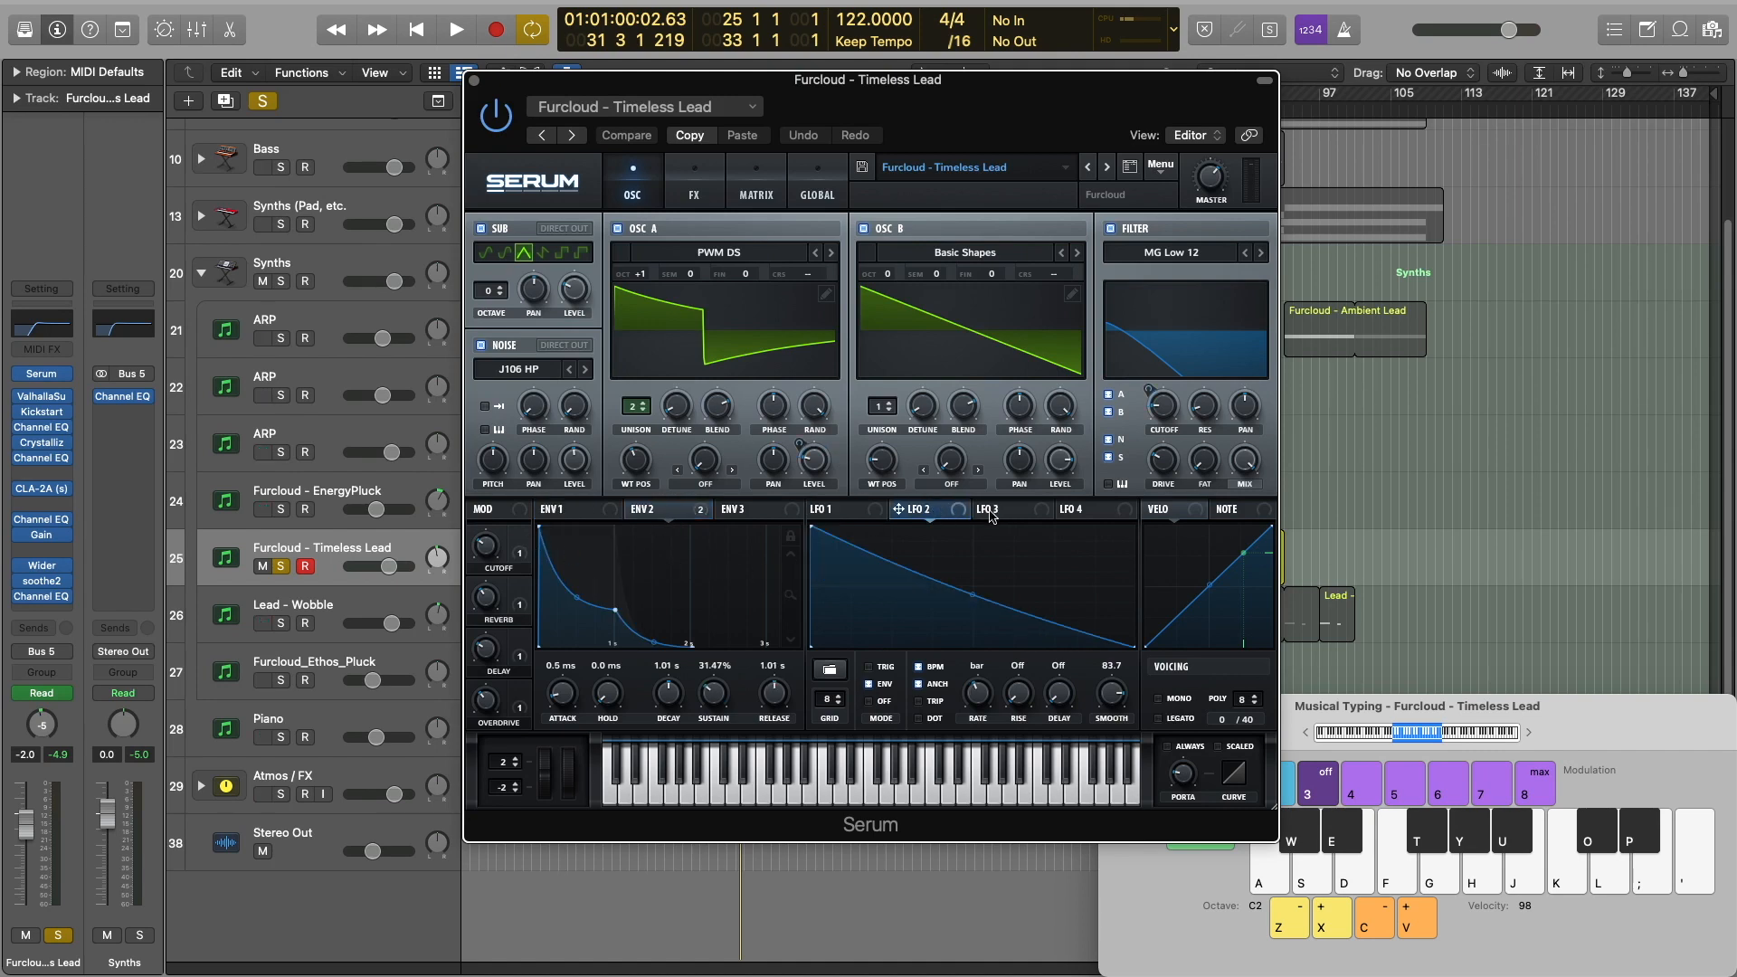
{"action": "left_click", "coordinate": [634, 507]}
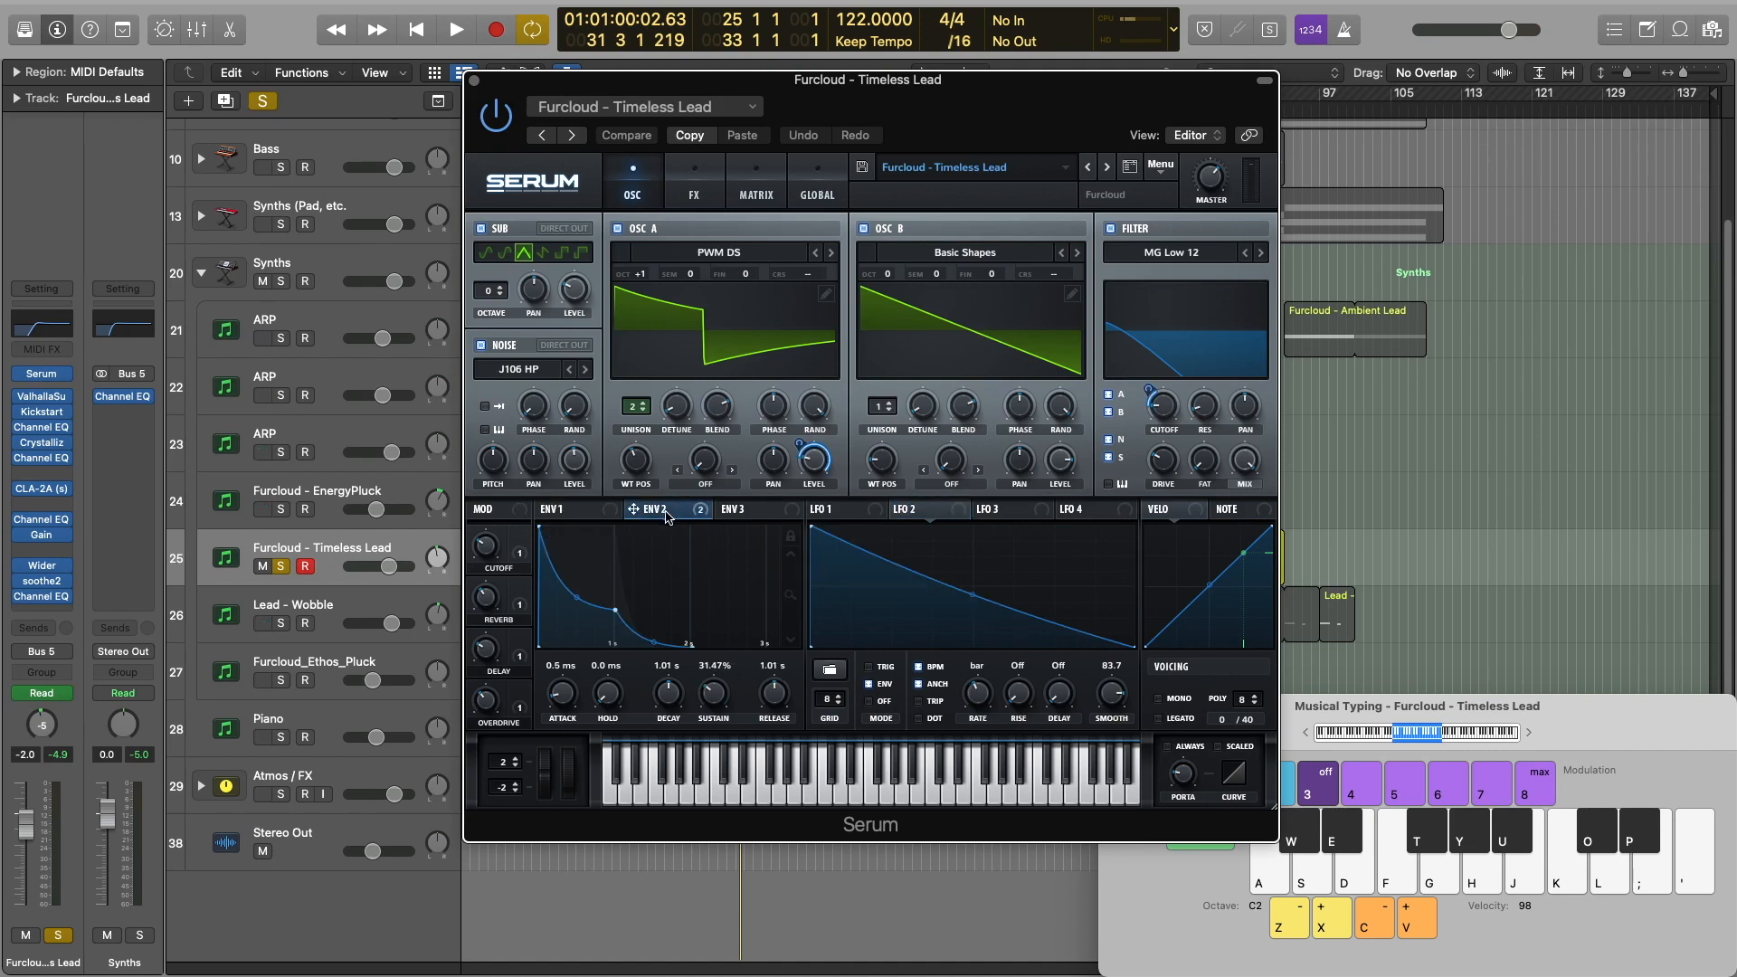
{"action": "left_click", "coordinate": [561, 509]}
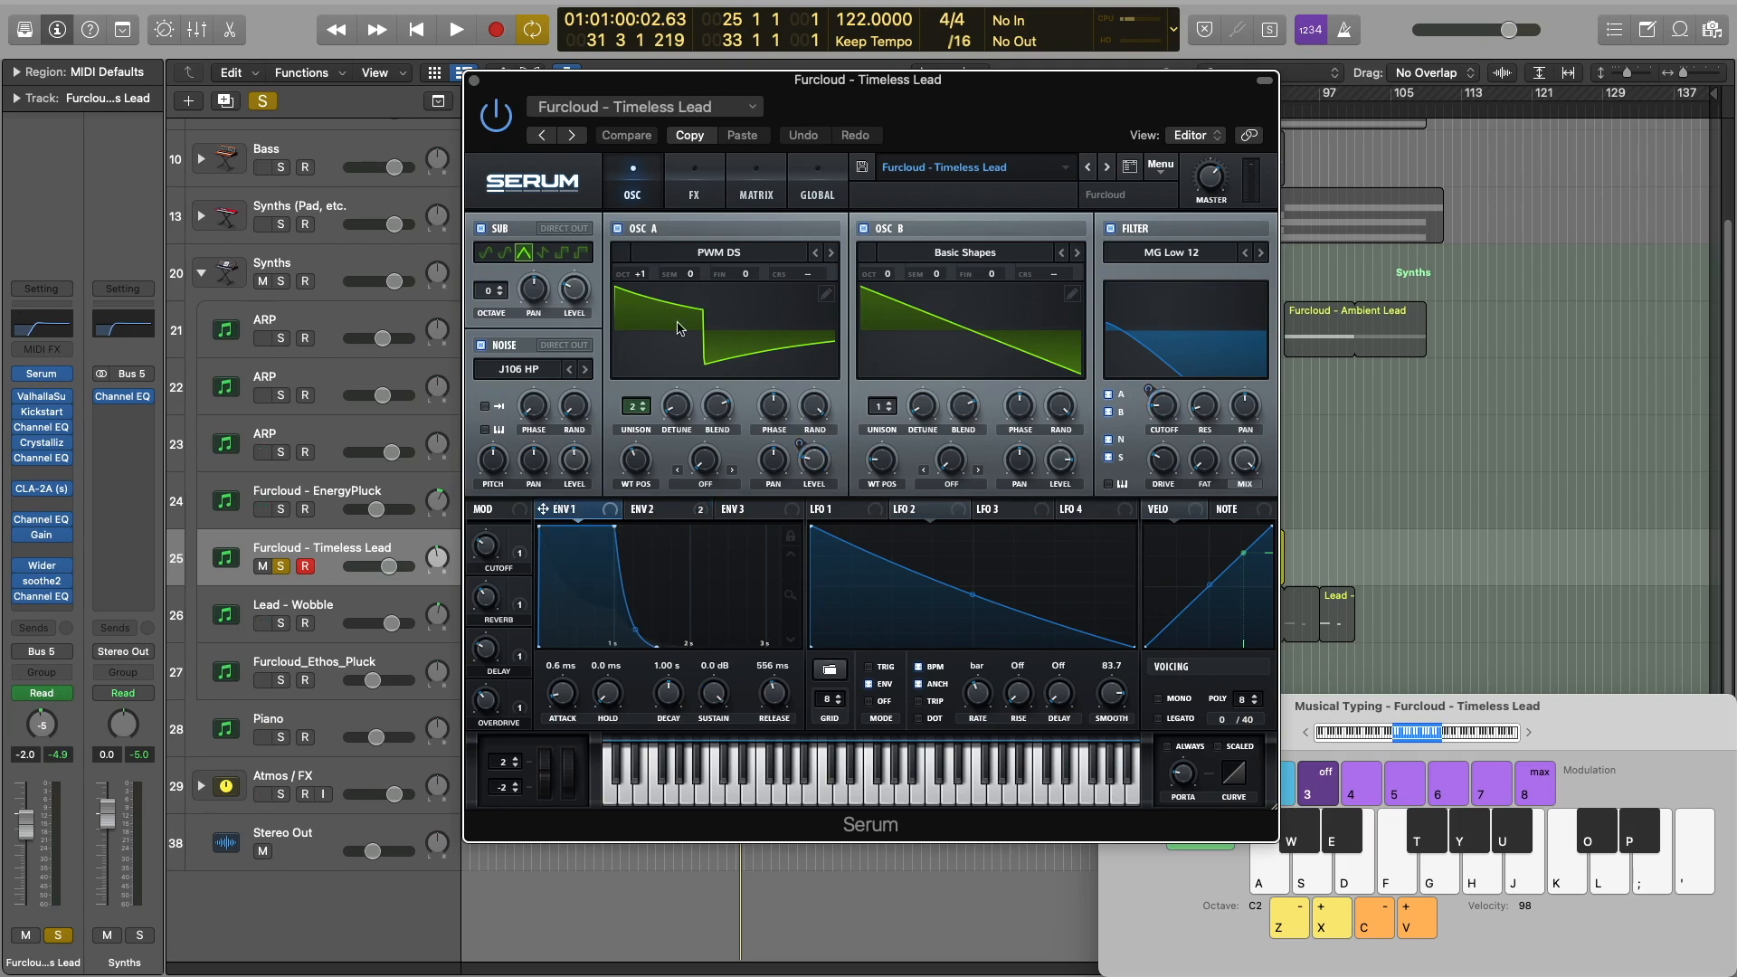
Move the EQ to the start of Serum's effects chain, ahead of the distortion
{"action": "left_click", "coordinate": [697, 180]}
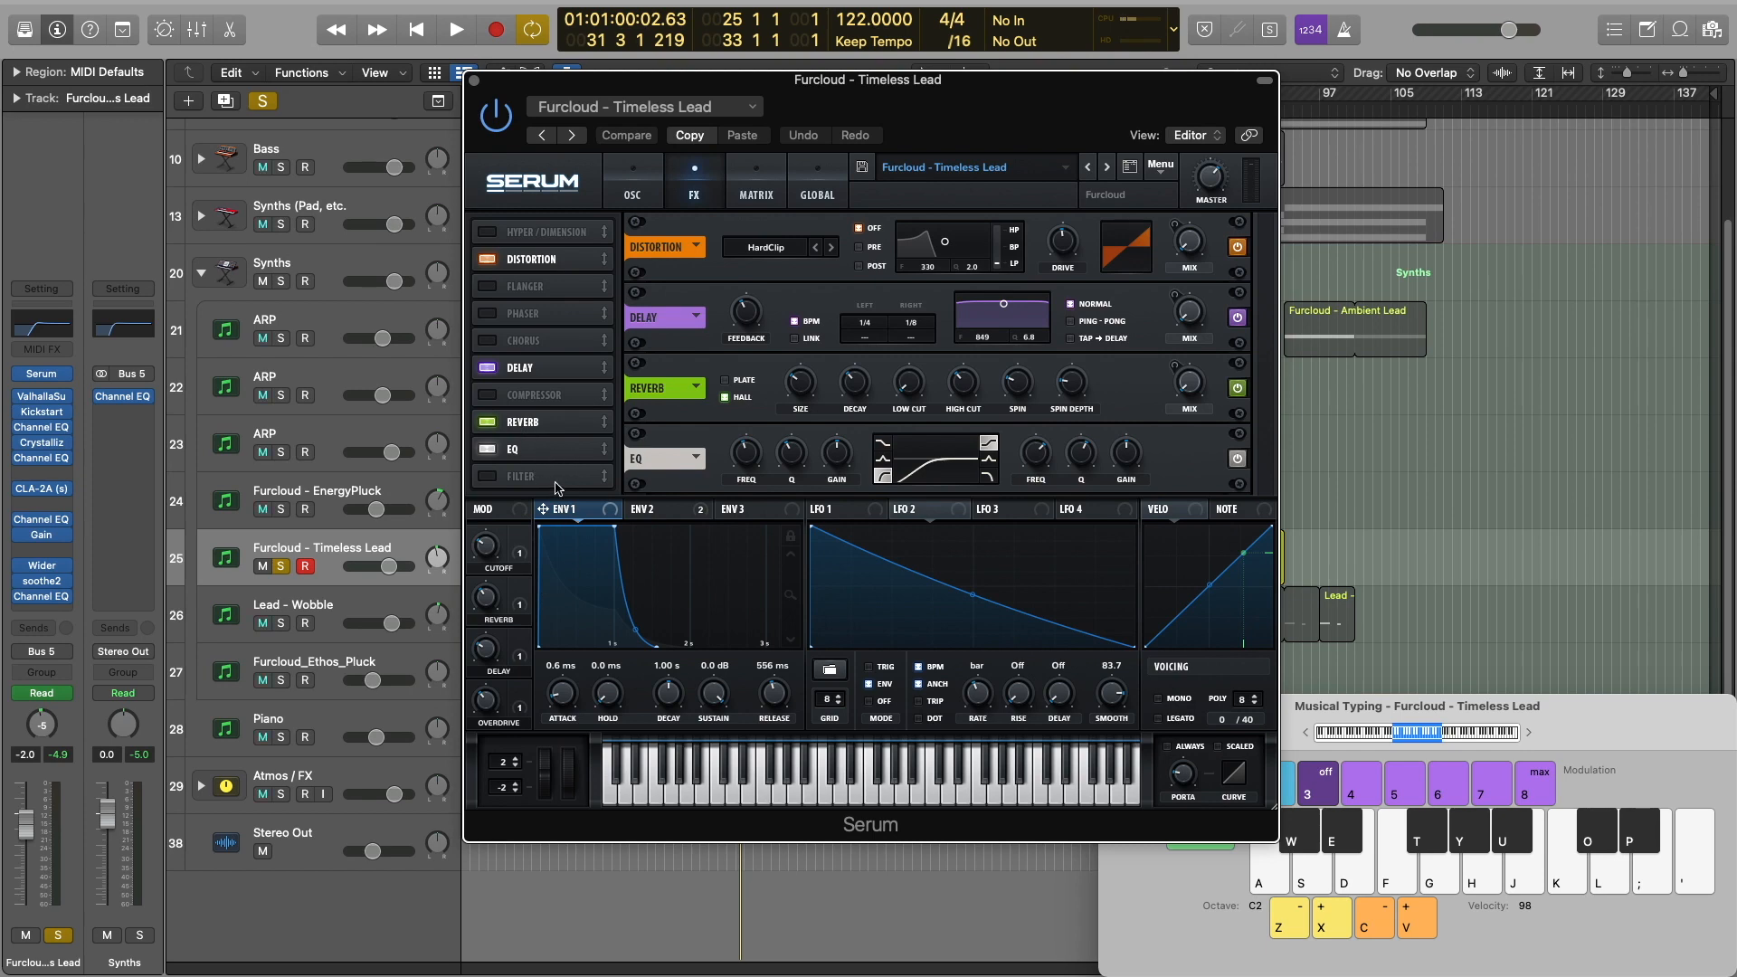
{"action": "left_click_drag", "start_coordinate": [547, 461], "coordinate": [554, 237]}
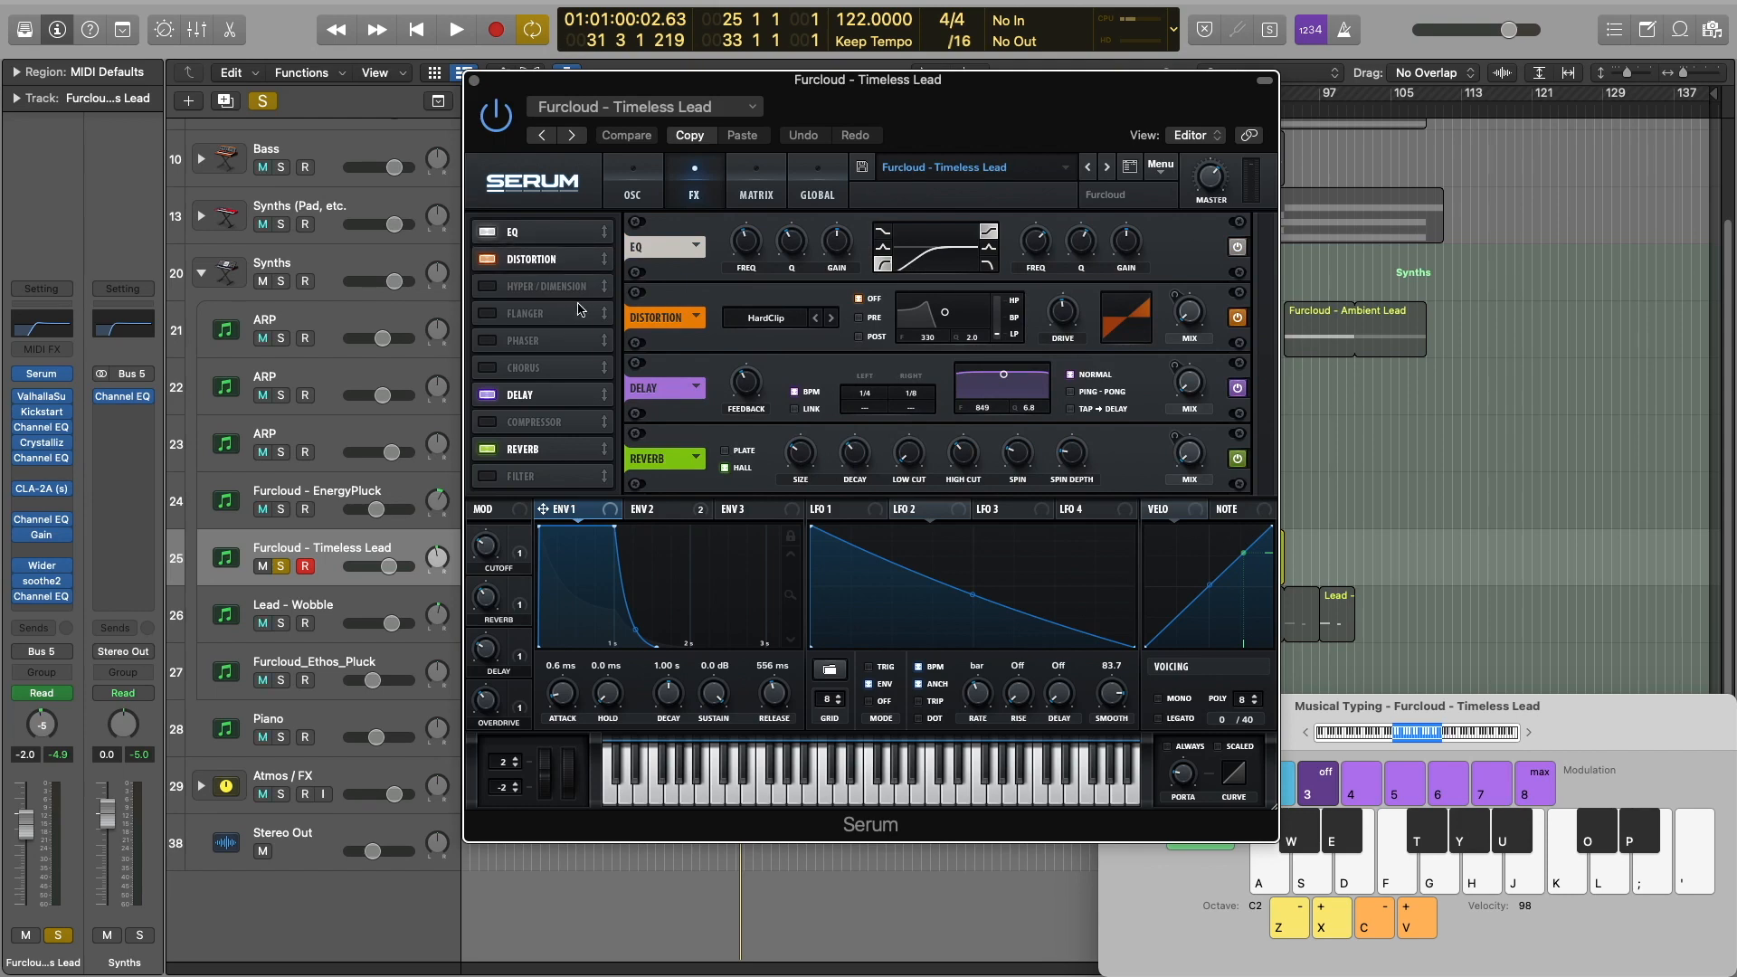
Look over Serum's modulation matrix and global settings, return to the oscillators and close the patch
{"action": "left_click", "coordinate": [751, 185]}
{"action": "left_click", "coordinate": [820, 183]}
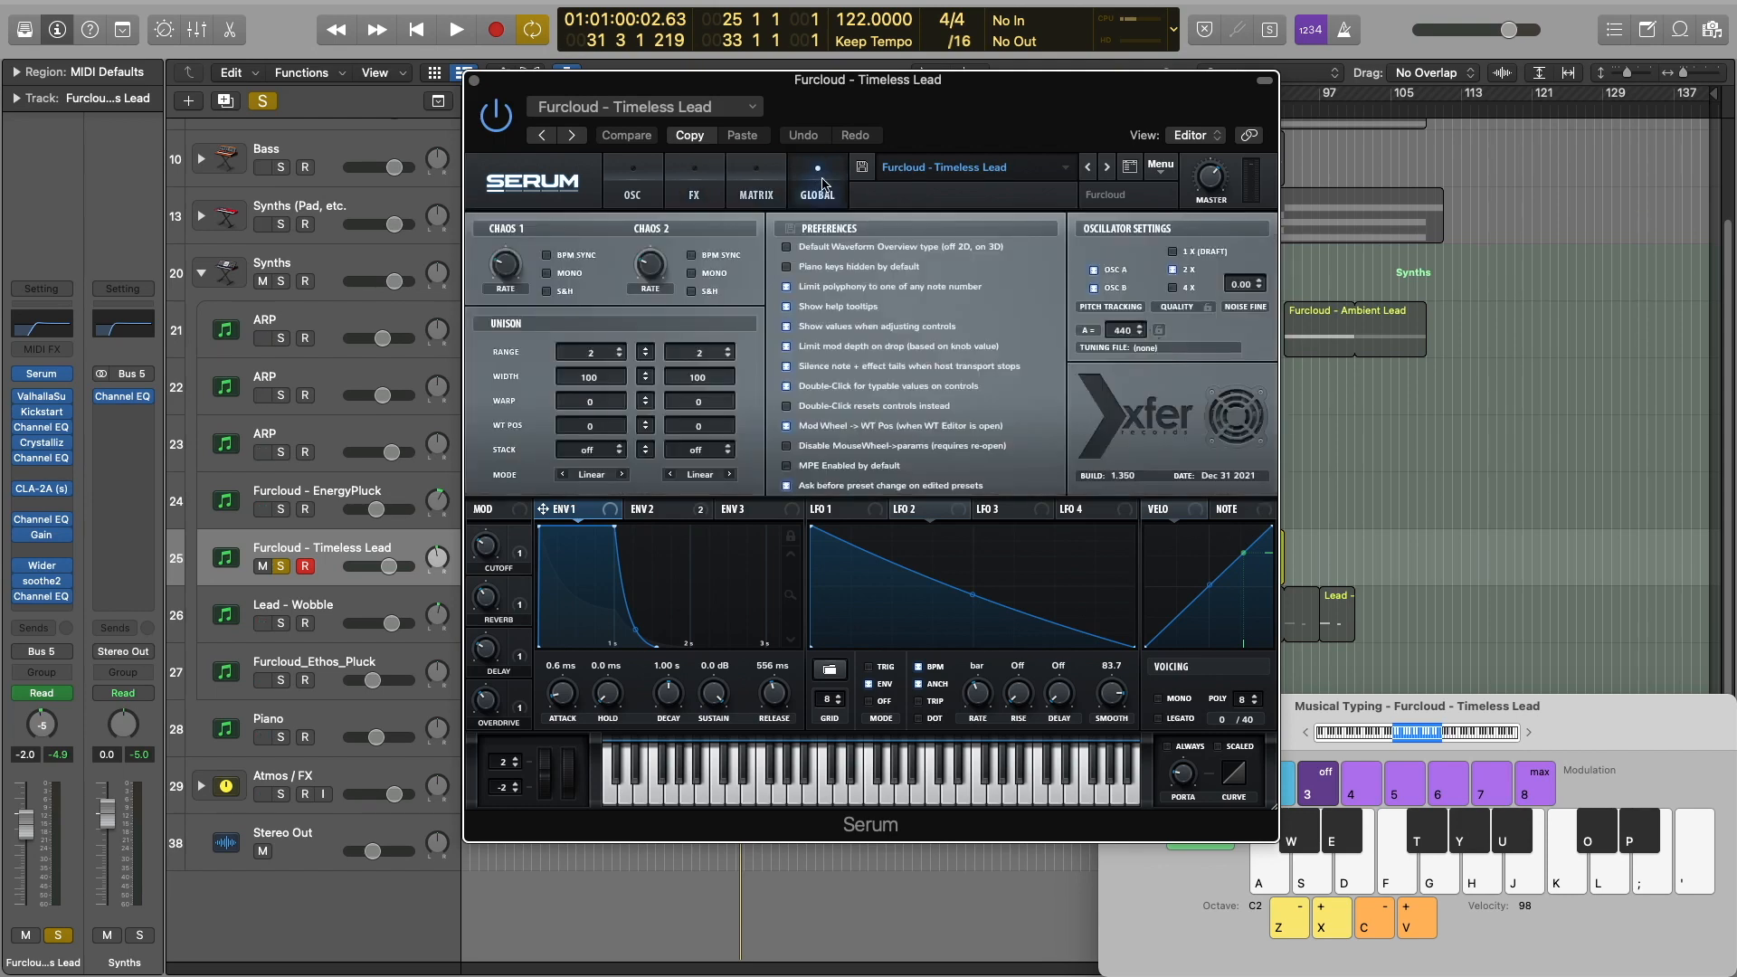
{"action": "left_click", "coordinate": [643, 181]}
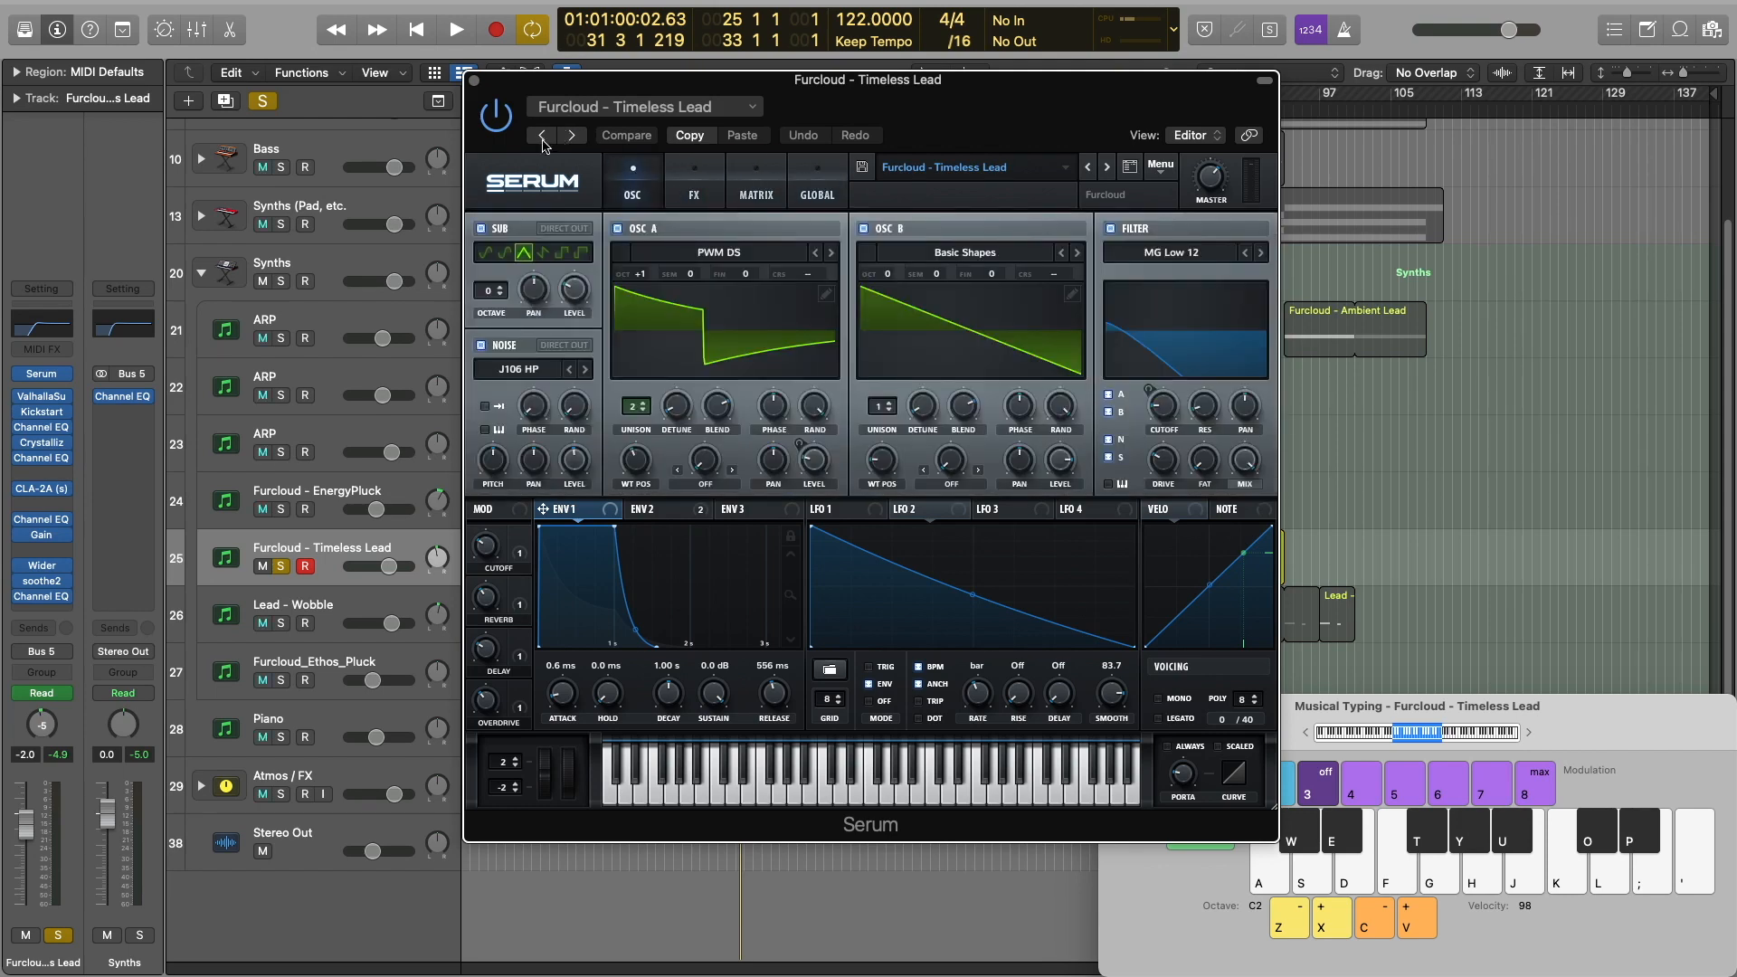
{"action": "left_click", "coordinate": [475, 83]}
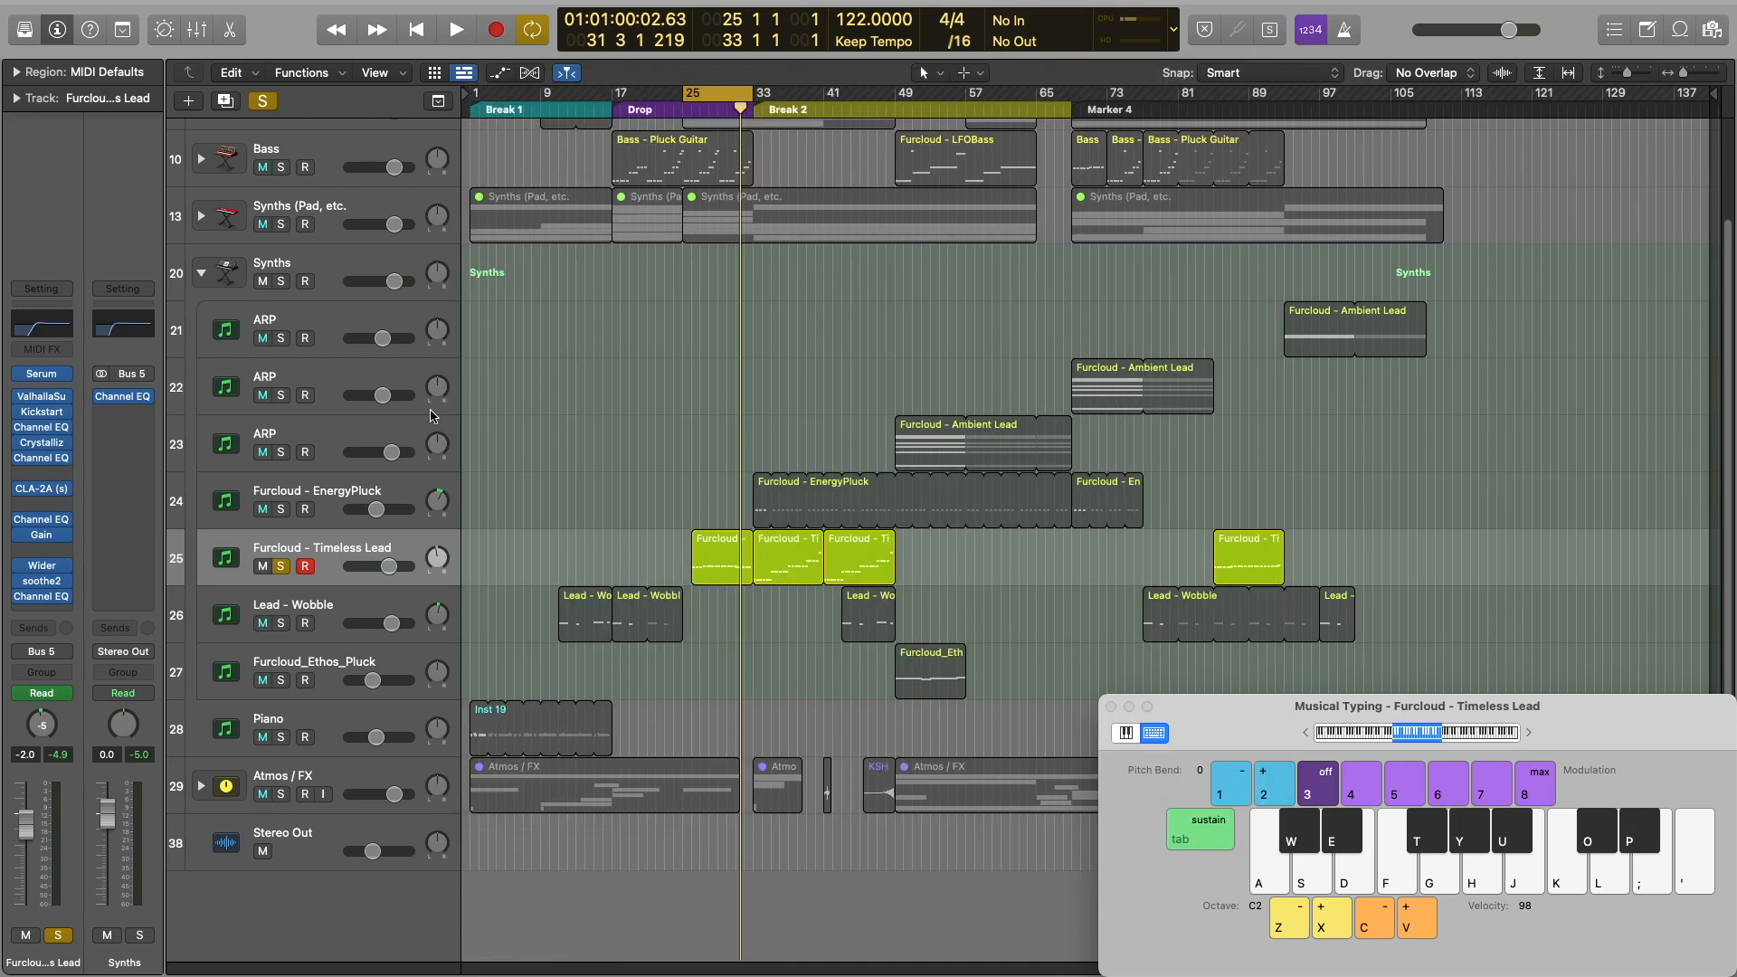
Show track automation and play the cycled section from bar 25 to review the Timeless Lead's filter cutoff automation
{"action": "left_click", "coordinate": [500, 72]}
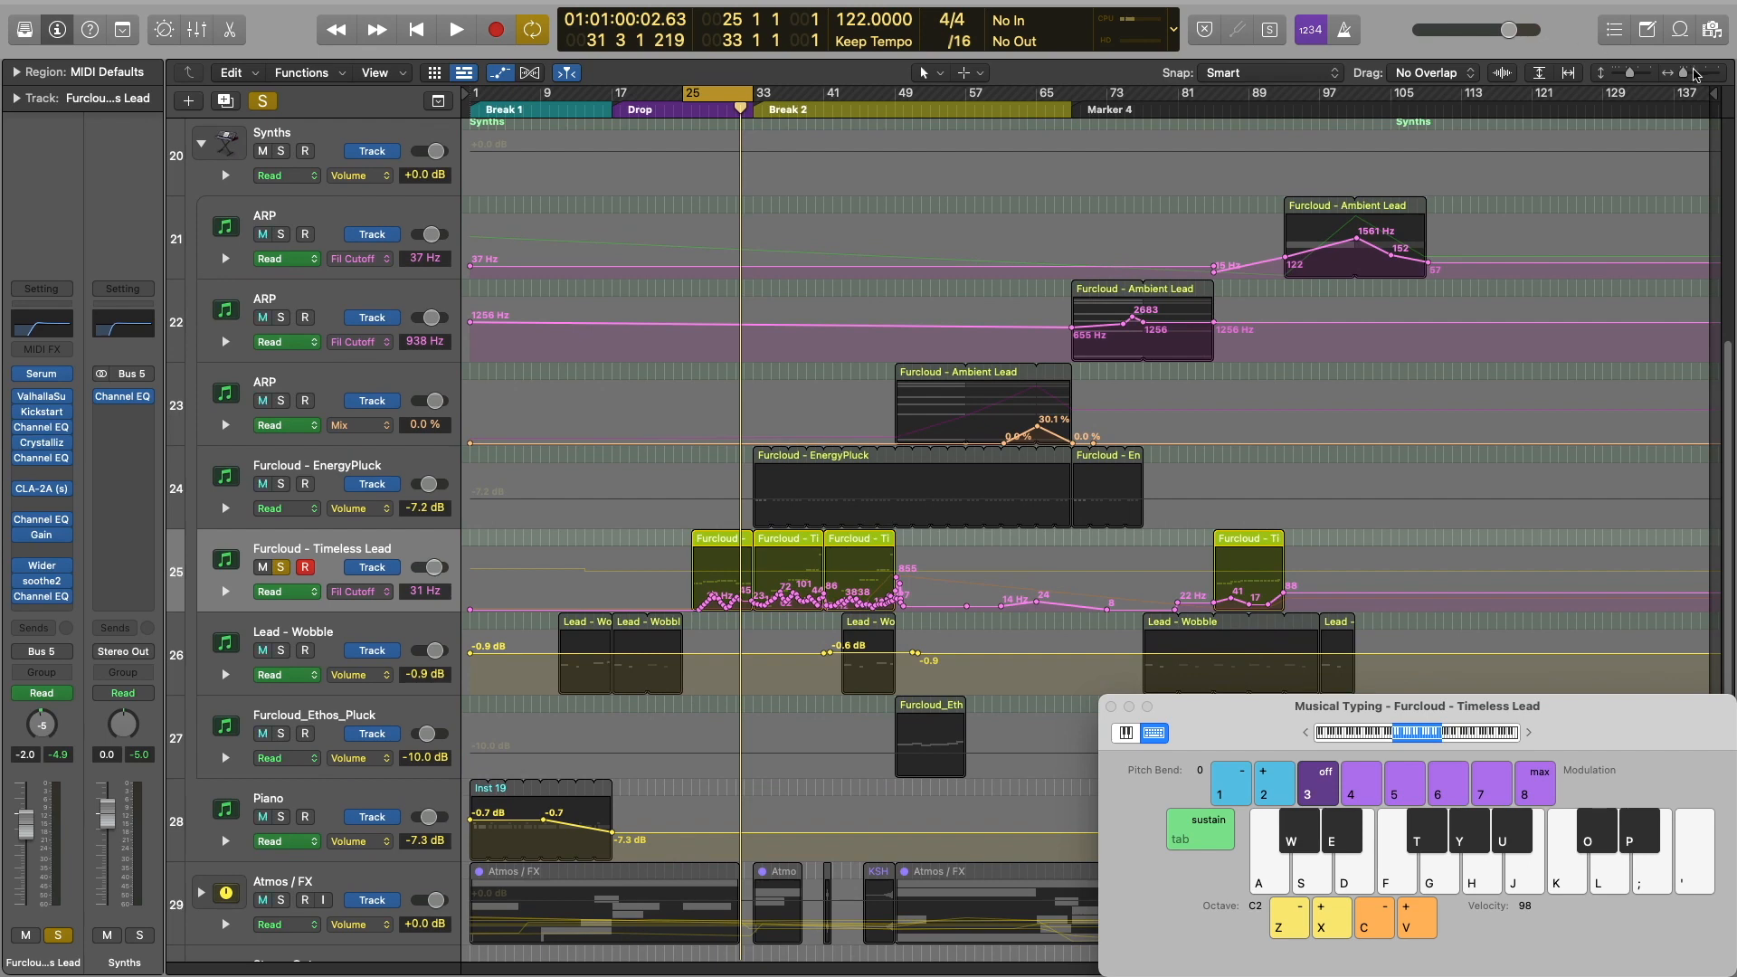
{"action": "left_click_drag", "start_coordinate": [1682, 78], "coordinate": [1688, 83]}
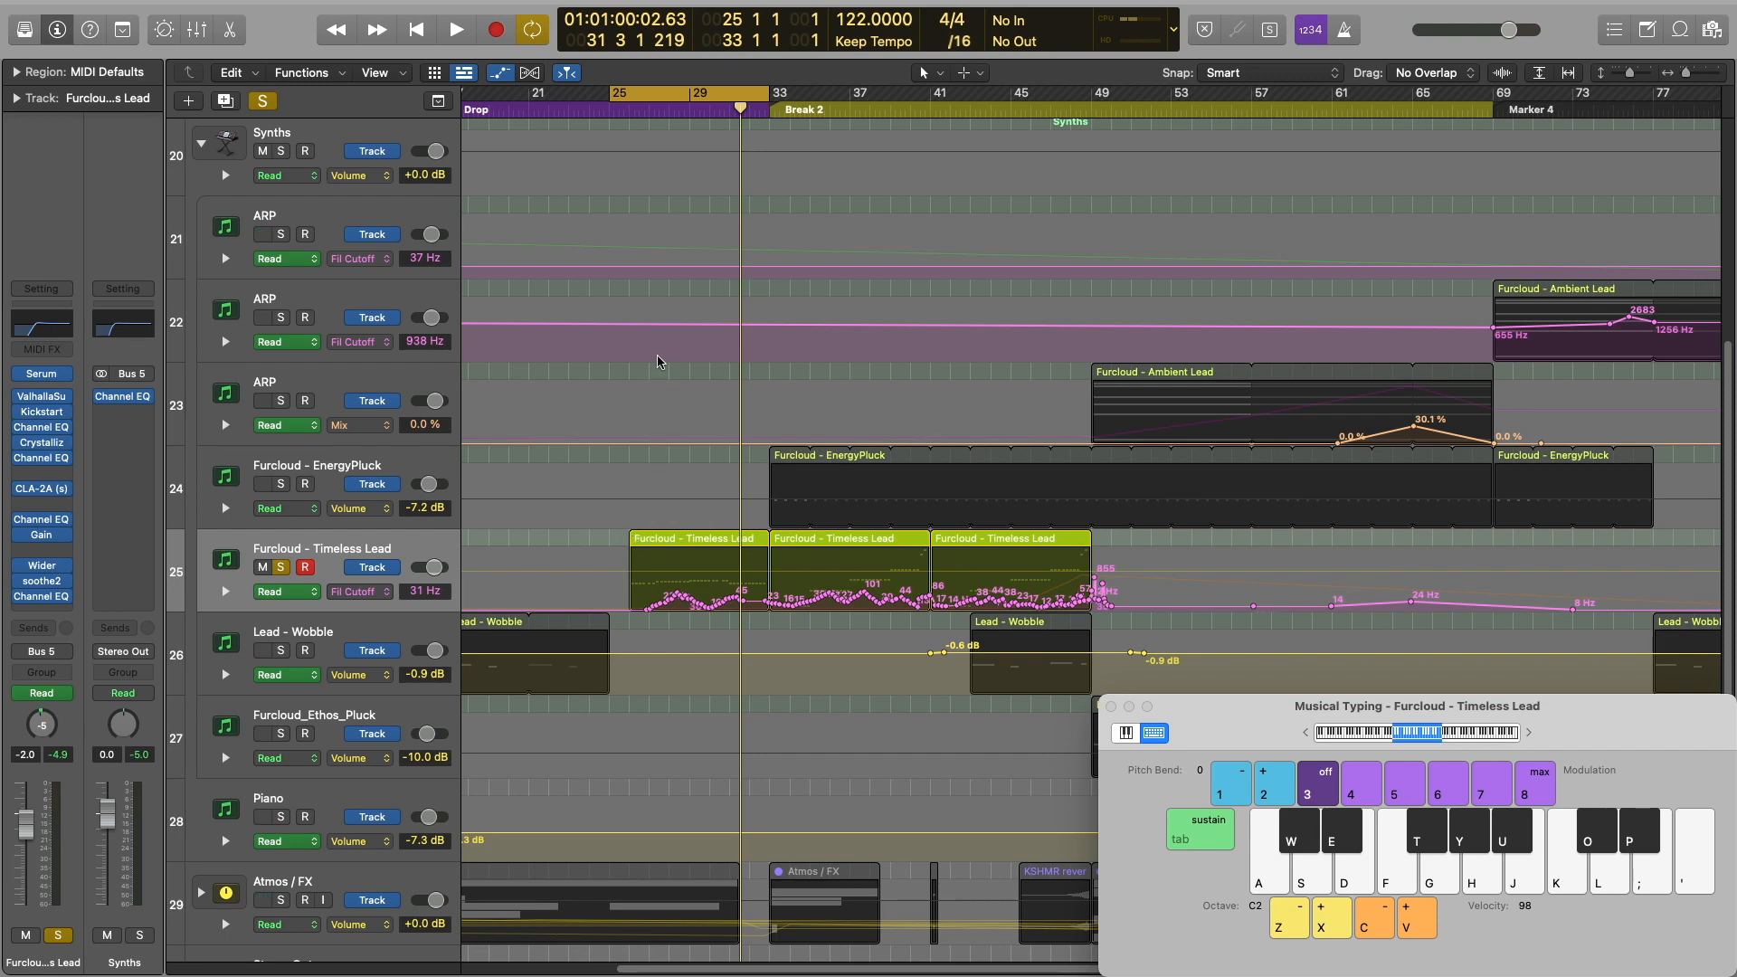
{"action": "key", "text": "space"}
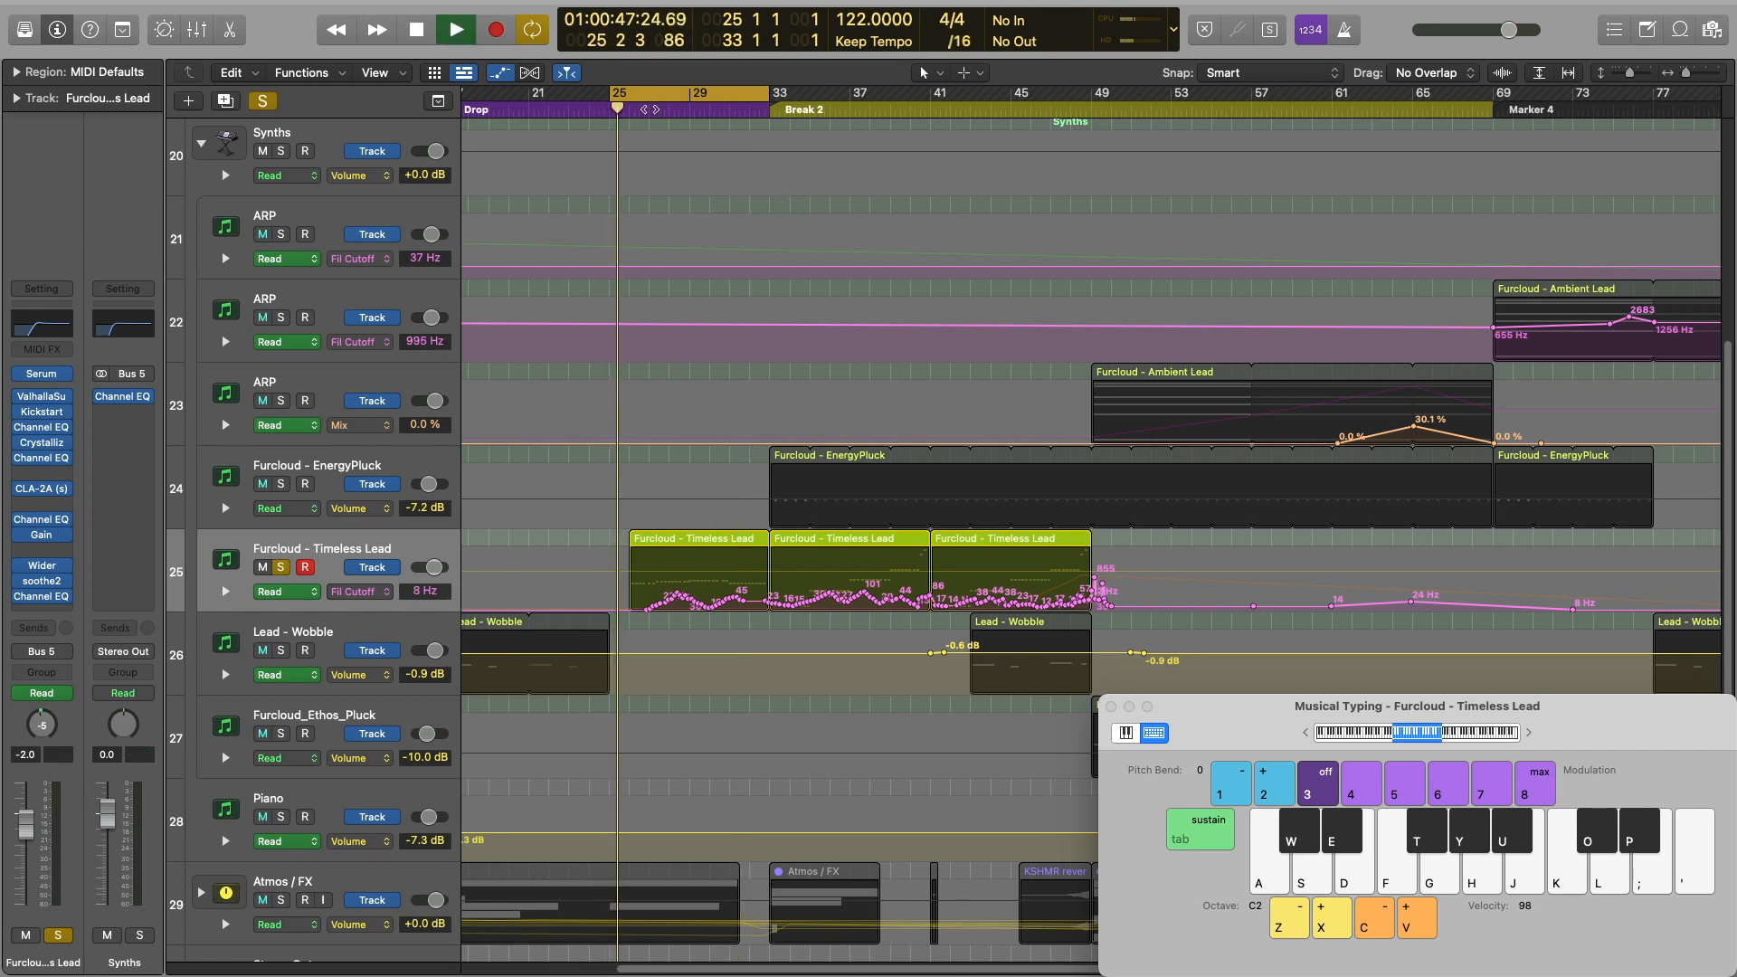
{"action": "key", "text": "space"}
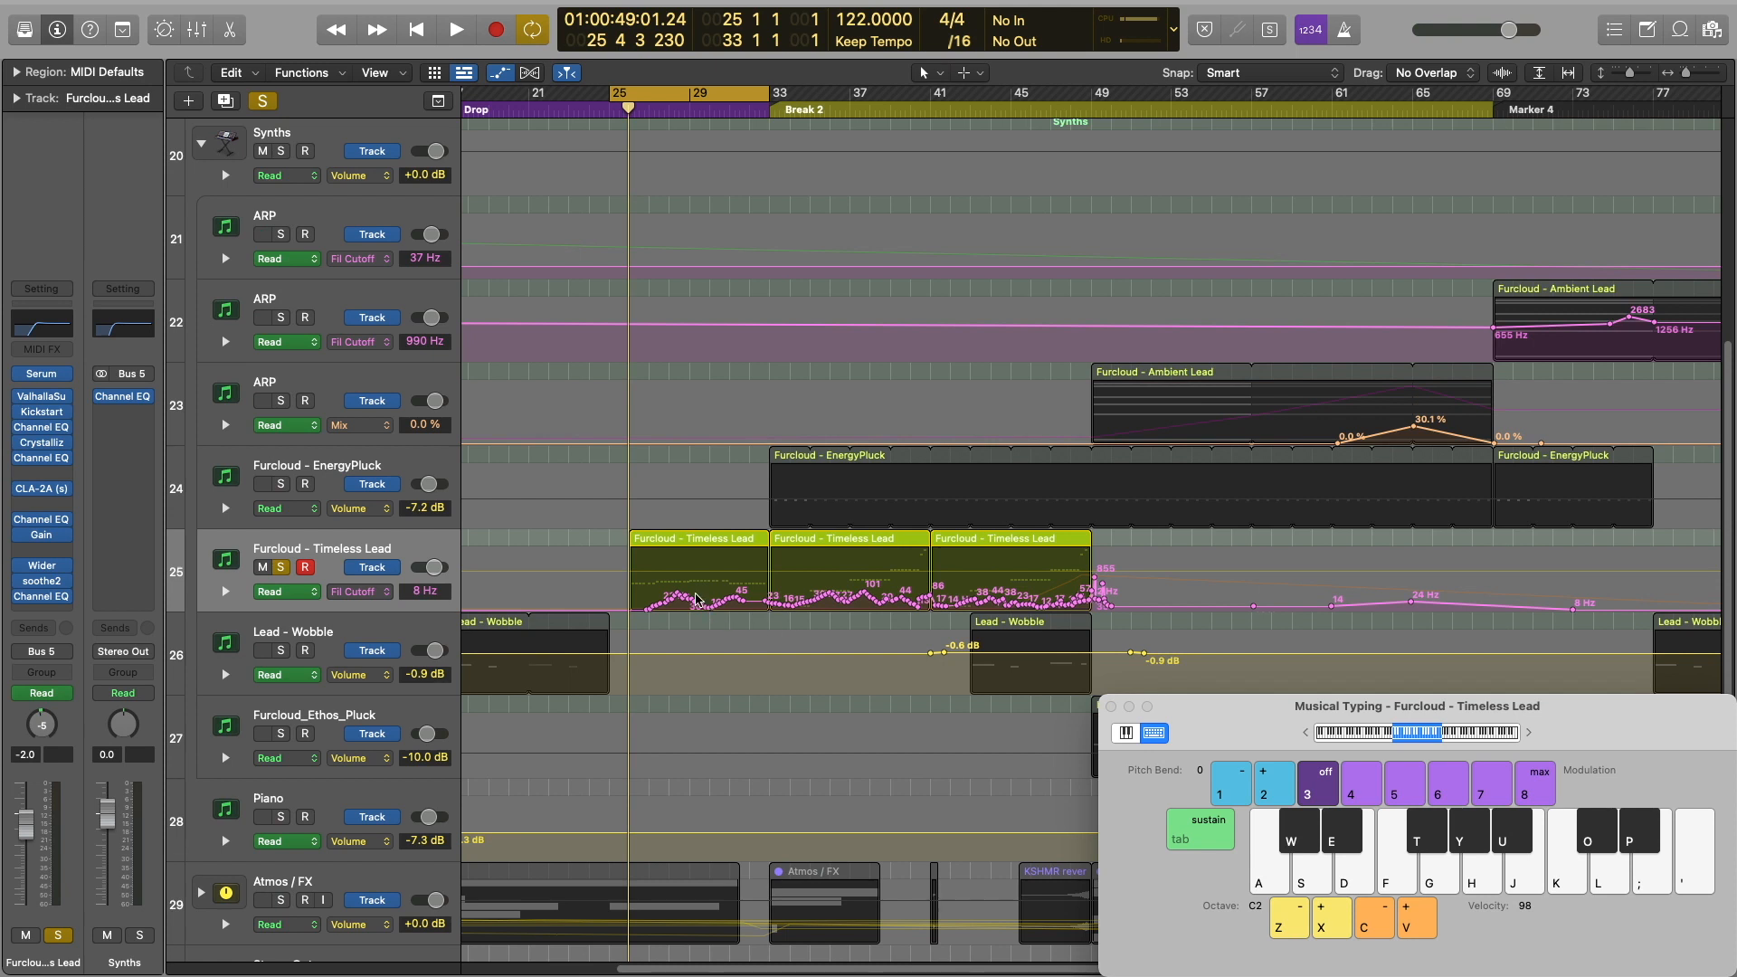
{"action": "key", "text": "space"}
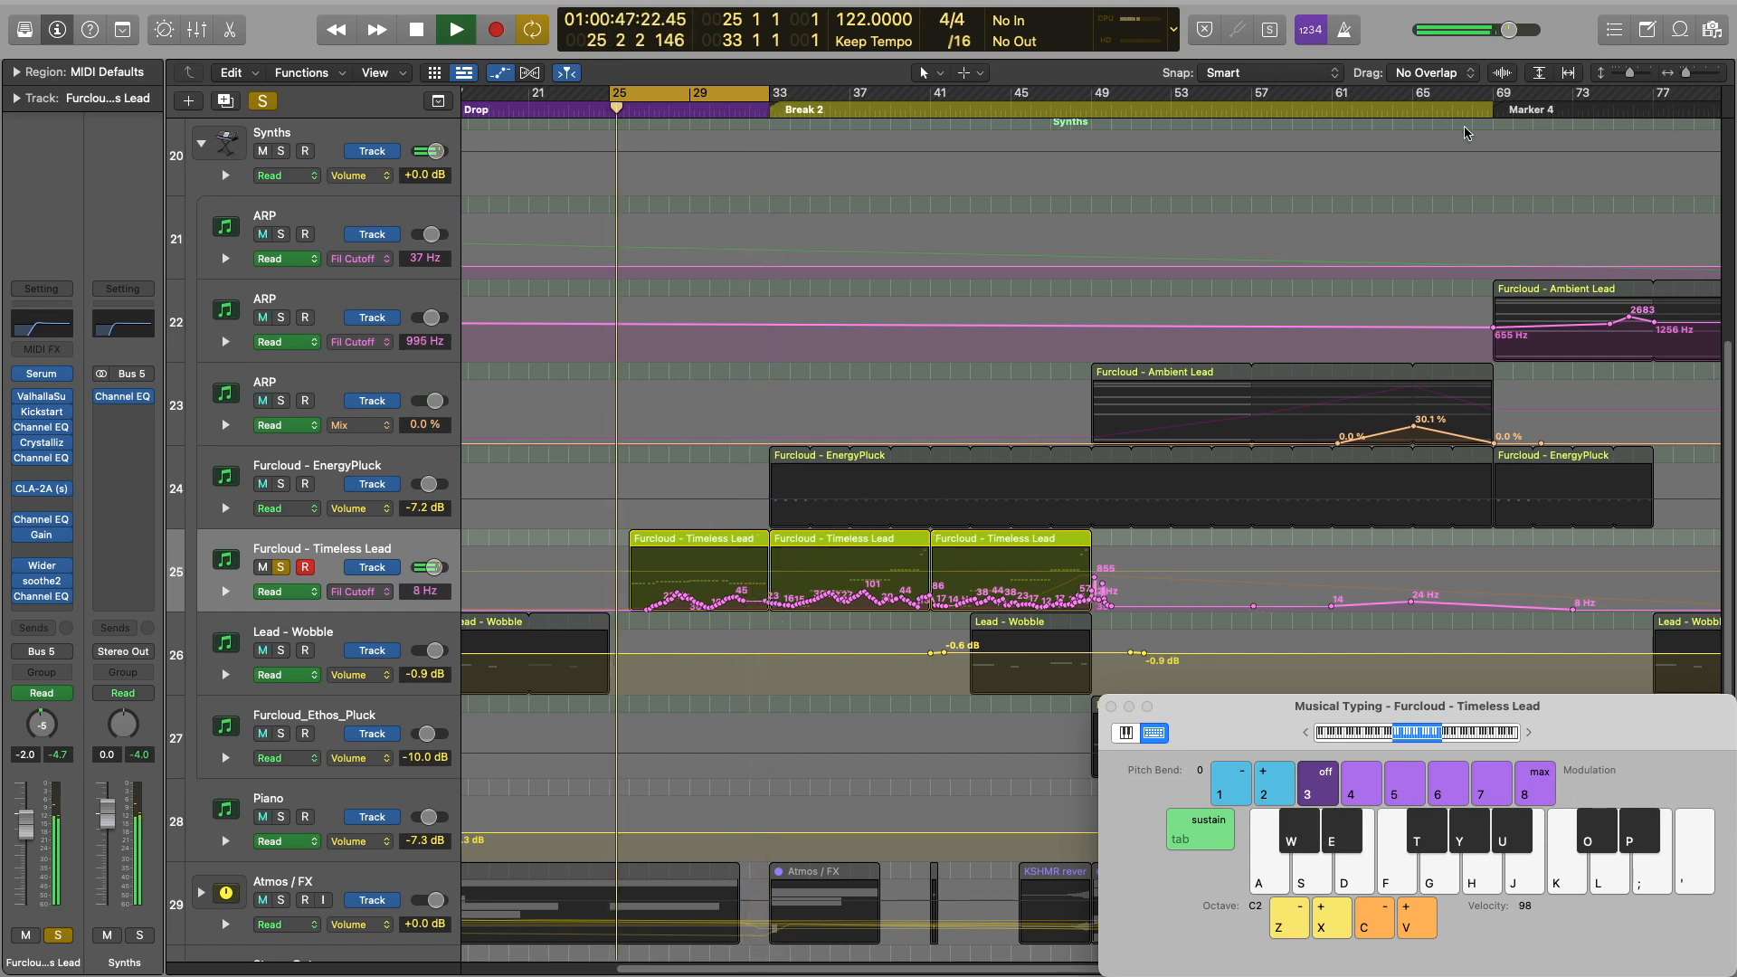
{"action": "key", "text": "space"}
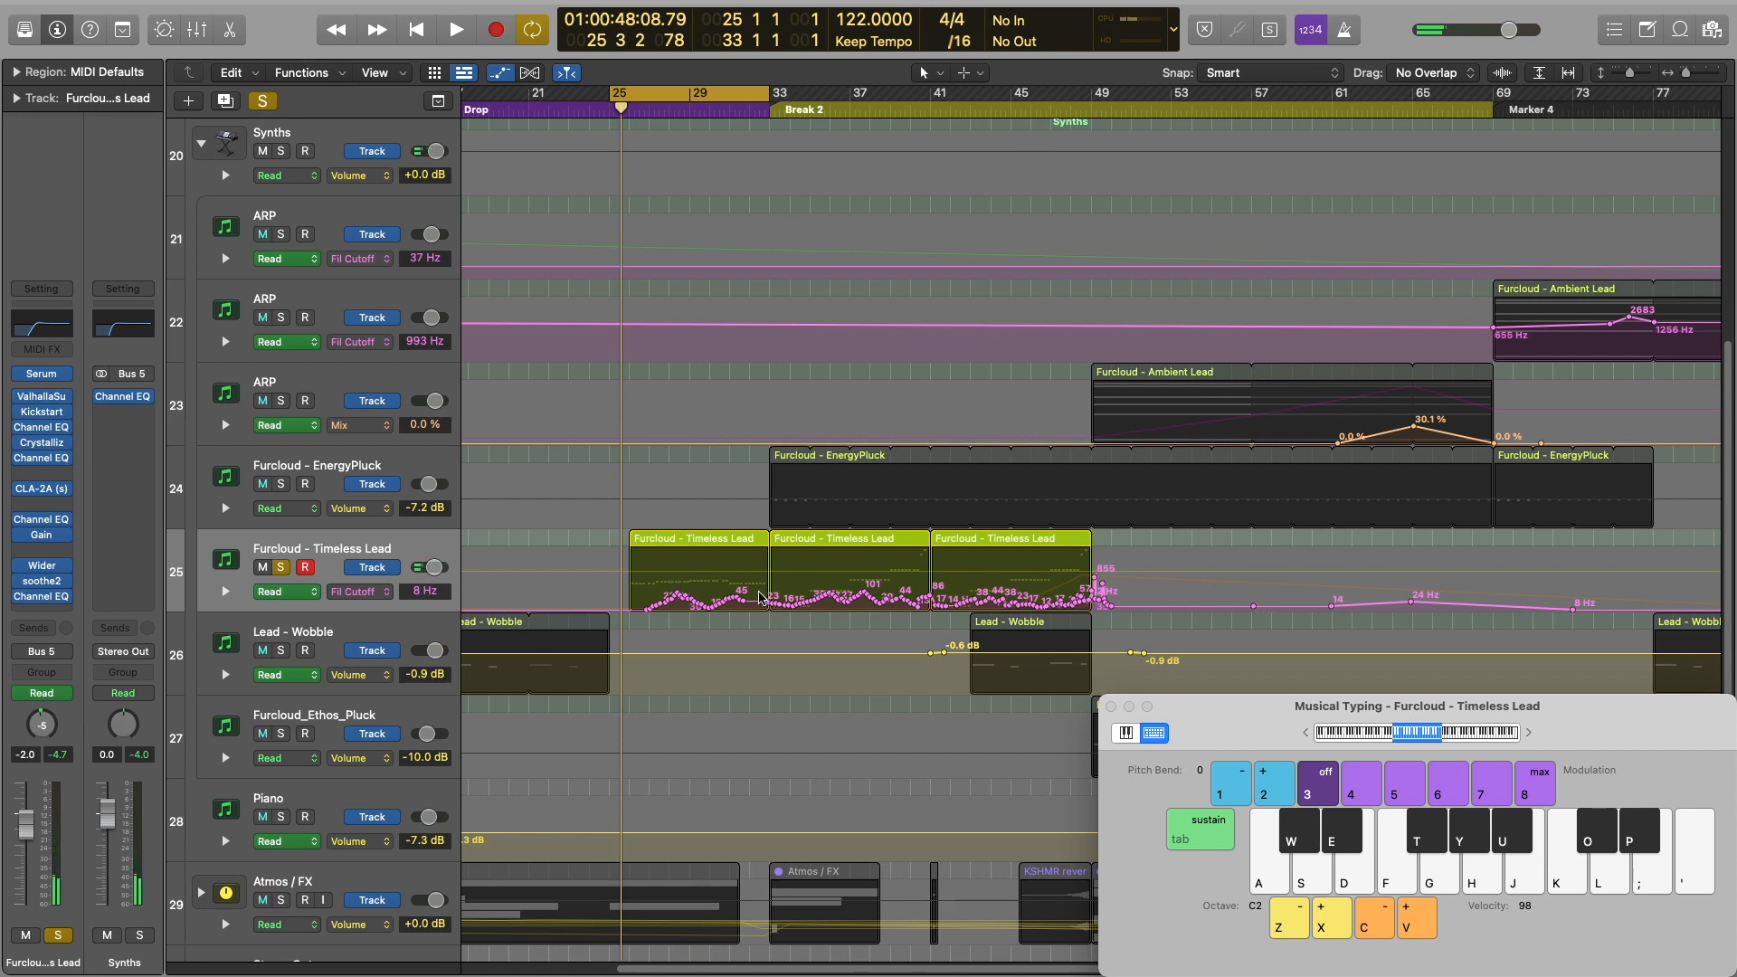
Check which parameters are automated on the Timeless Lead track and play the end of its third region from about bar 47
{"action": "left_click", "coordinate": [1010, 105]}
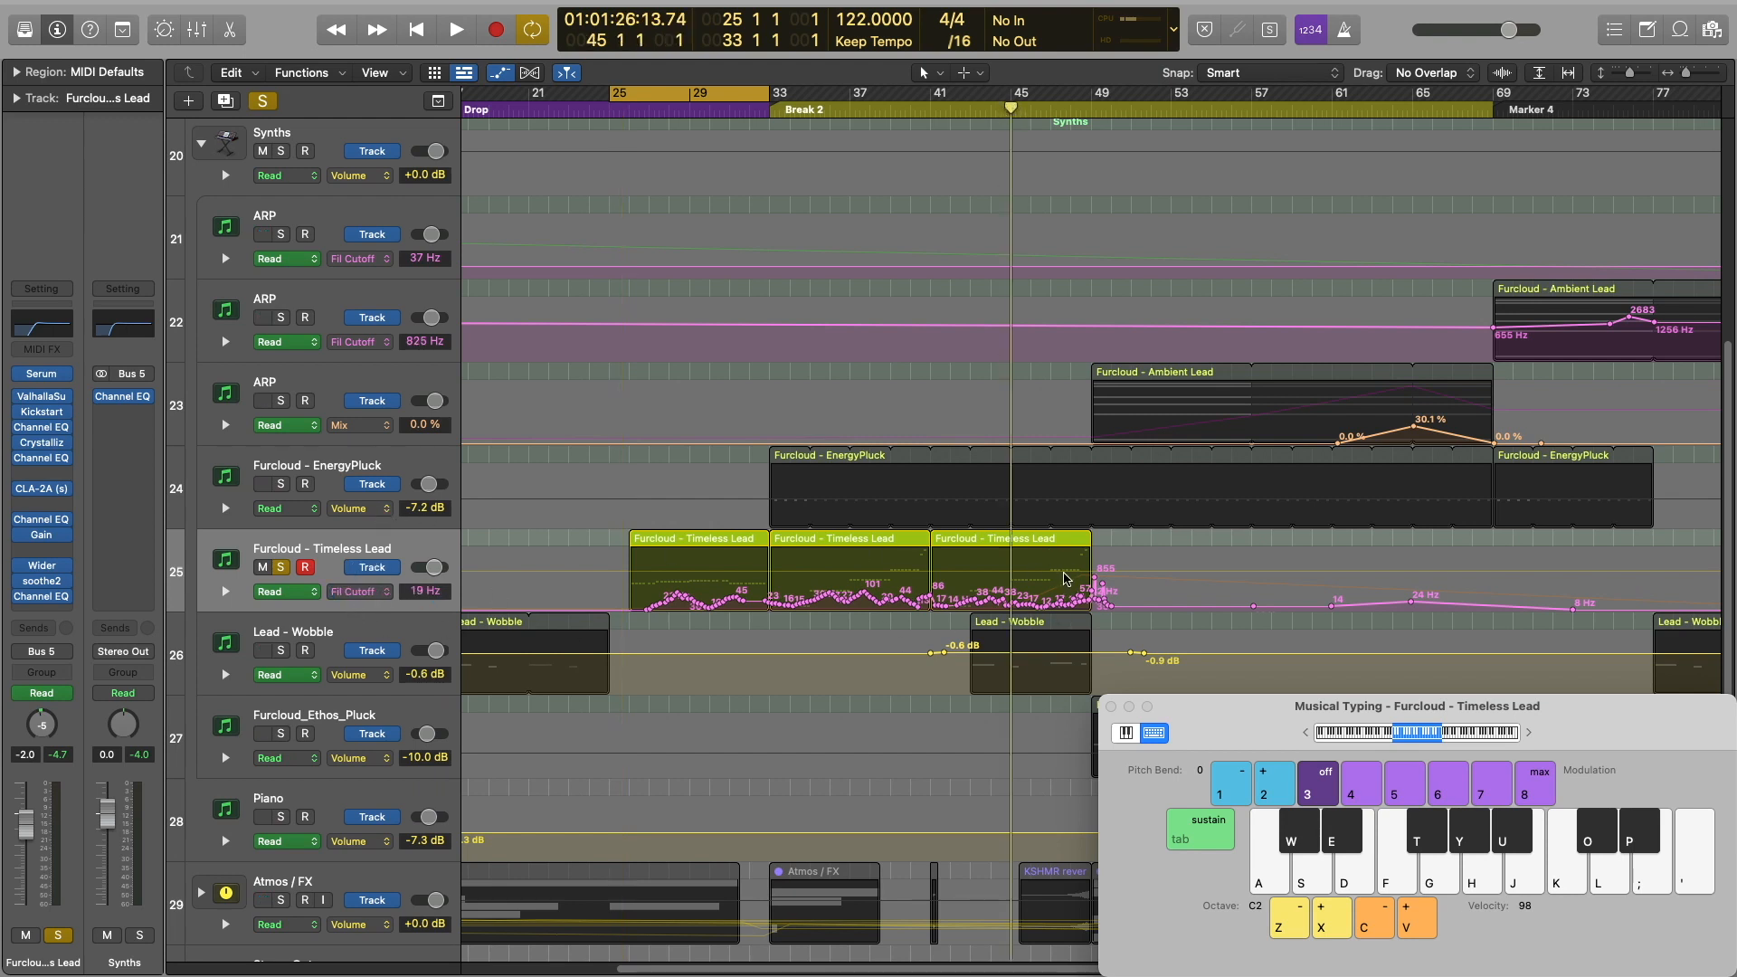
{"action": "left_click", "coordinate": [364, 592]}
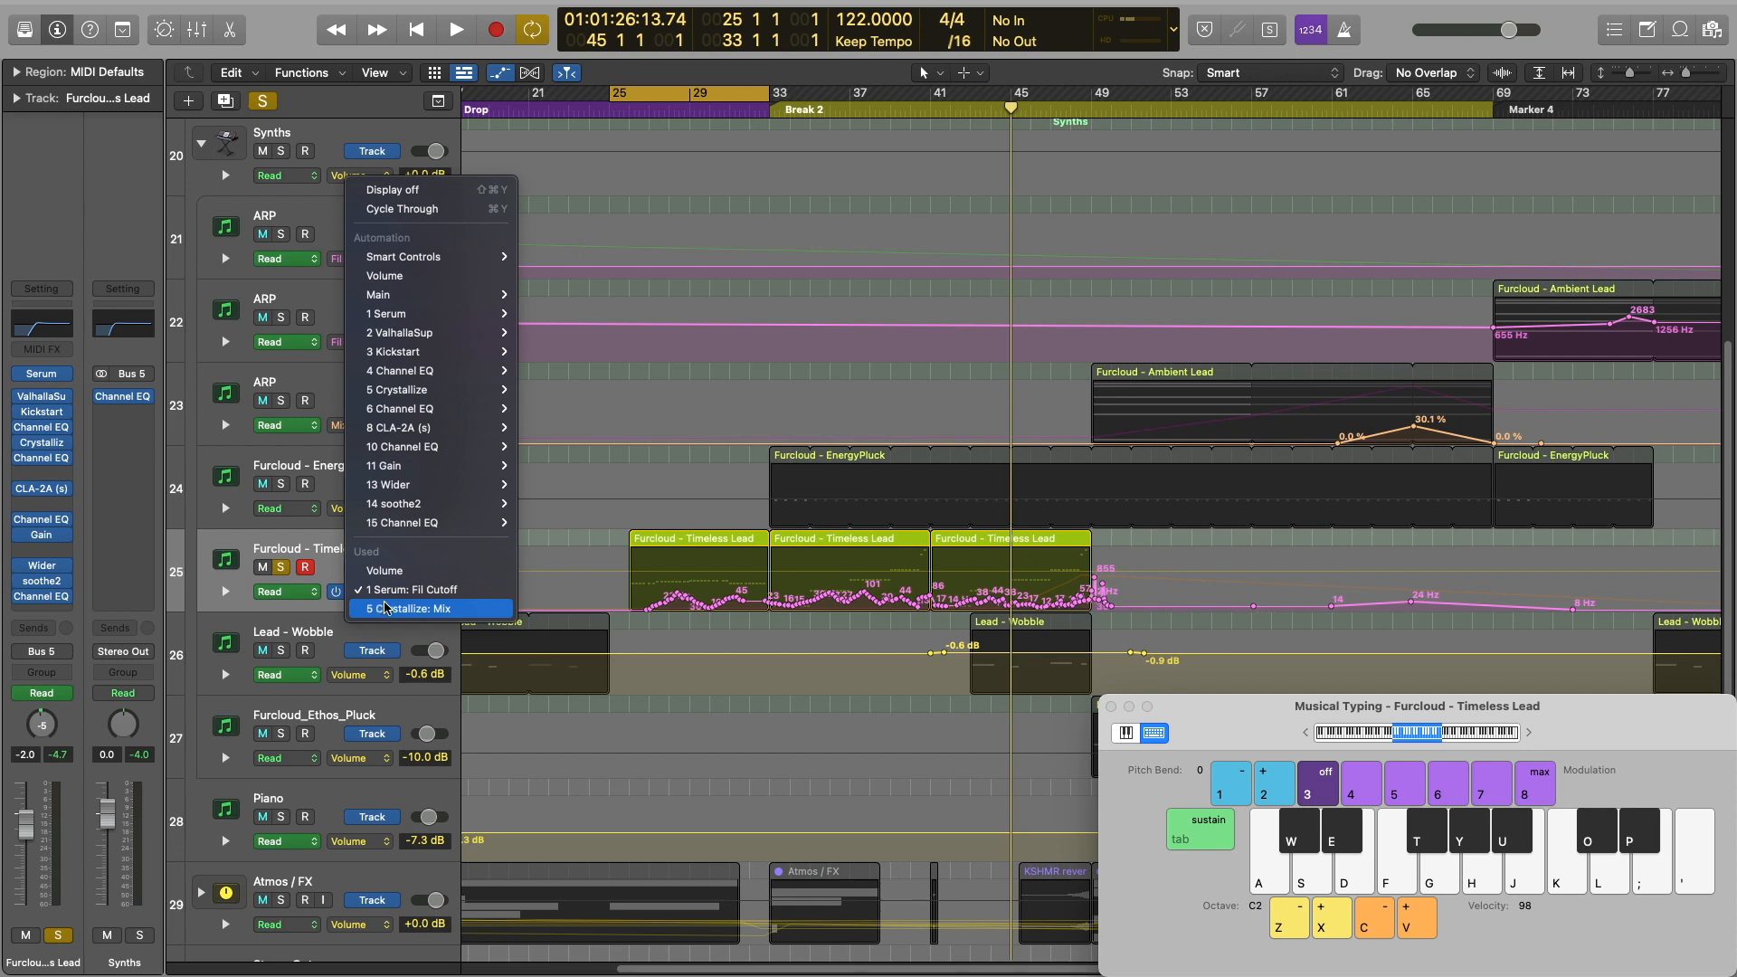
{"action": "left_click", "coordinate": [323, 551]}
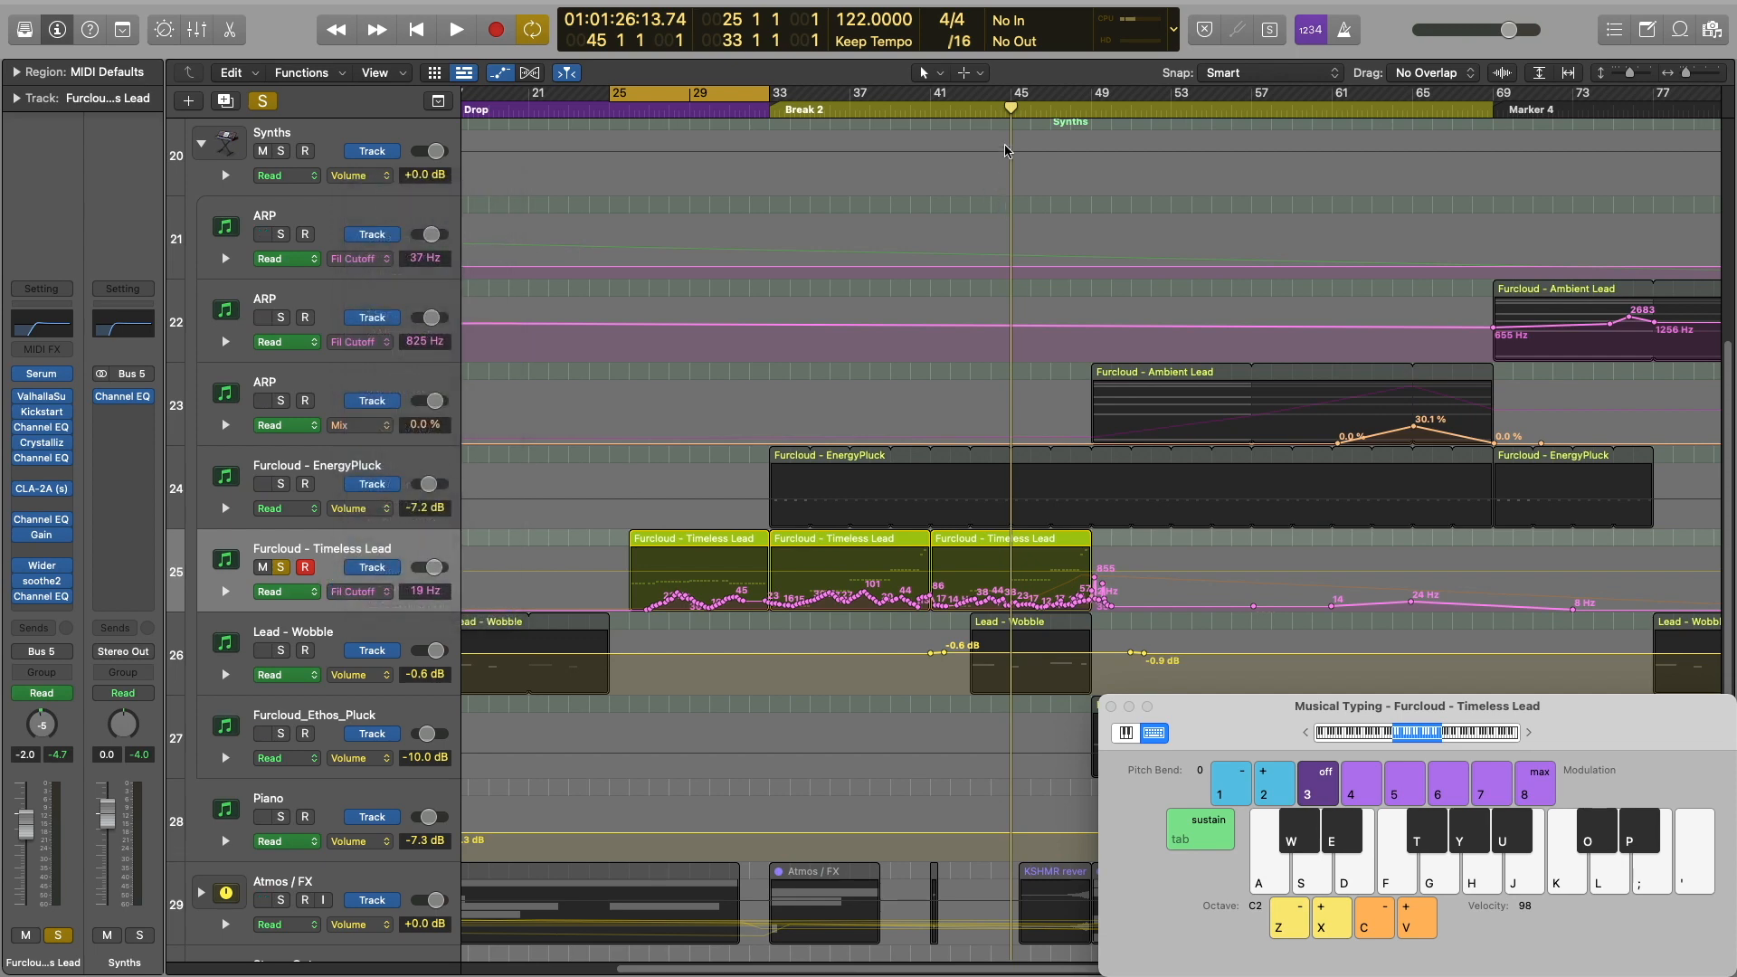
{"action": "left_click", "coordinate": [1056, 111]}
{"action": "key", "text": "space"}
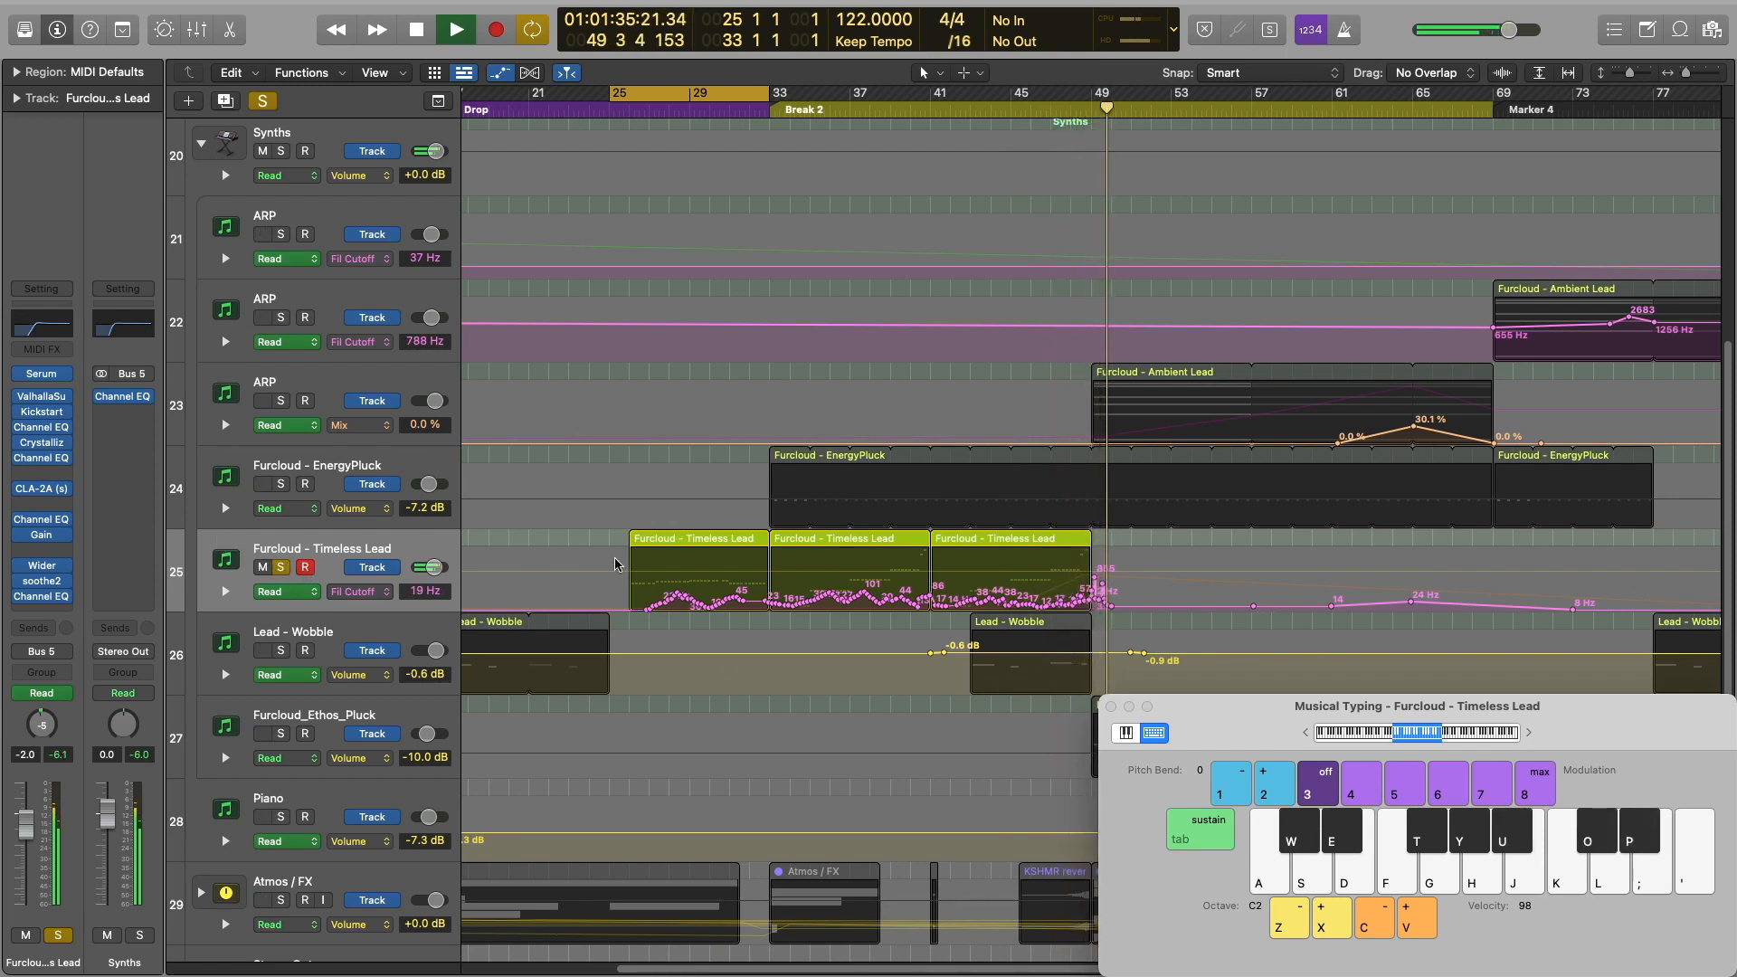
Stop playback, take the Timeless Lead track out of solo and hide the track automation
{"action": "left_click", "coordinate": [283, 567]}
{"action": "key", "text": "space"}
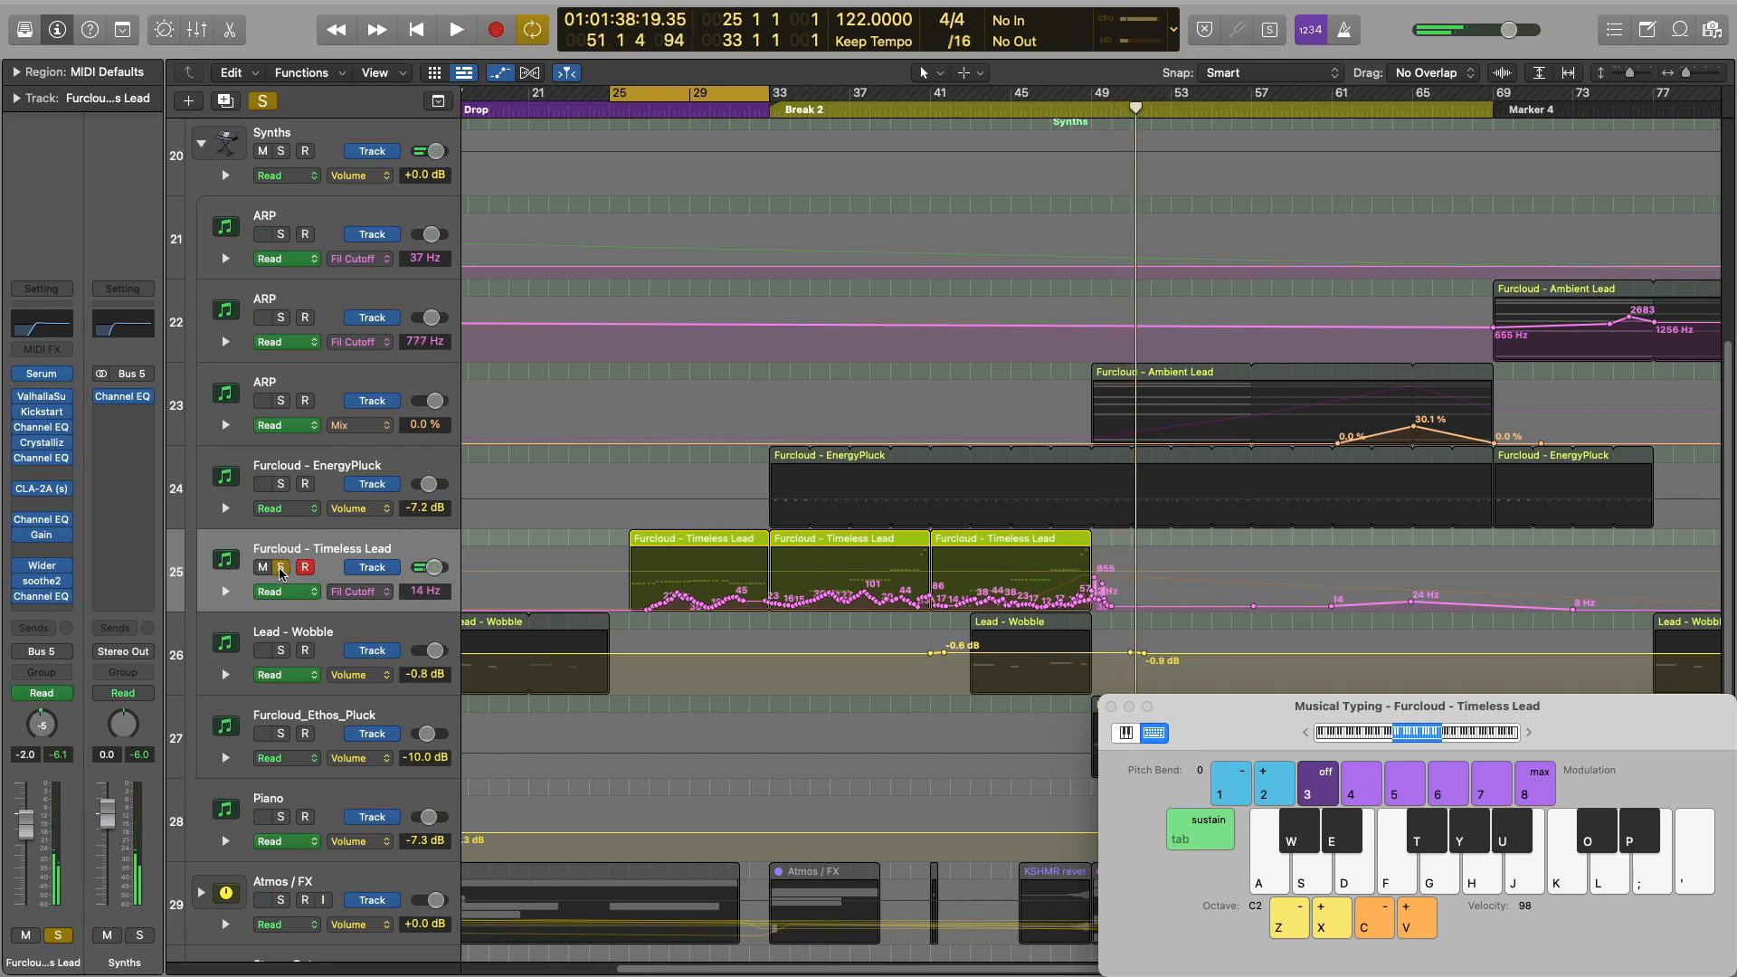
{"action": "left_click", "coordinate": [281, 568]}
{"action": "left_click_drag", "start_coordinate": [1631, 74], "coordinate": [1626, 76]}
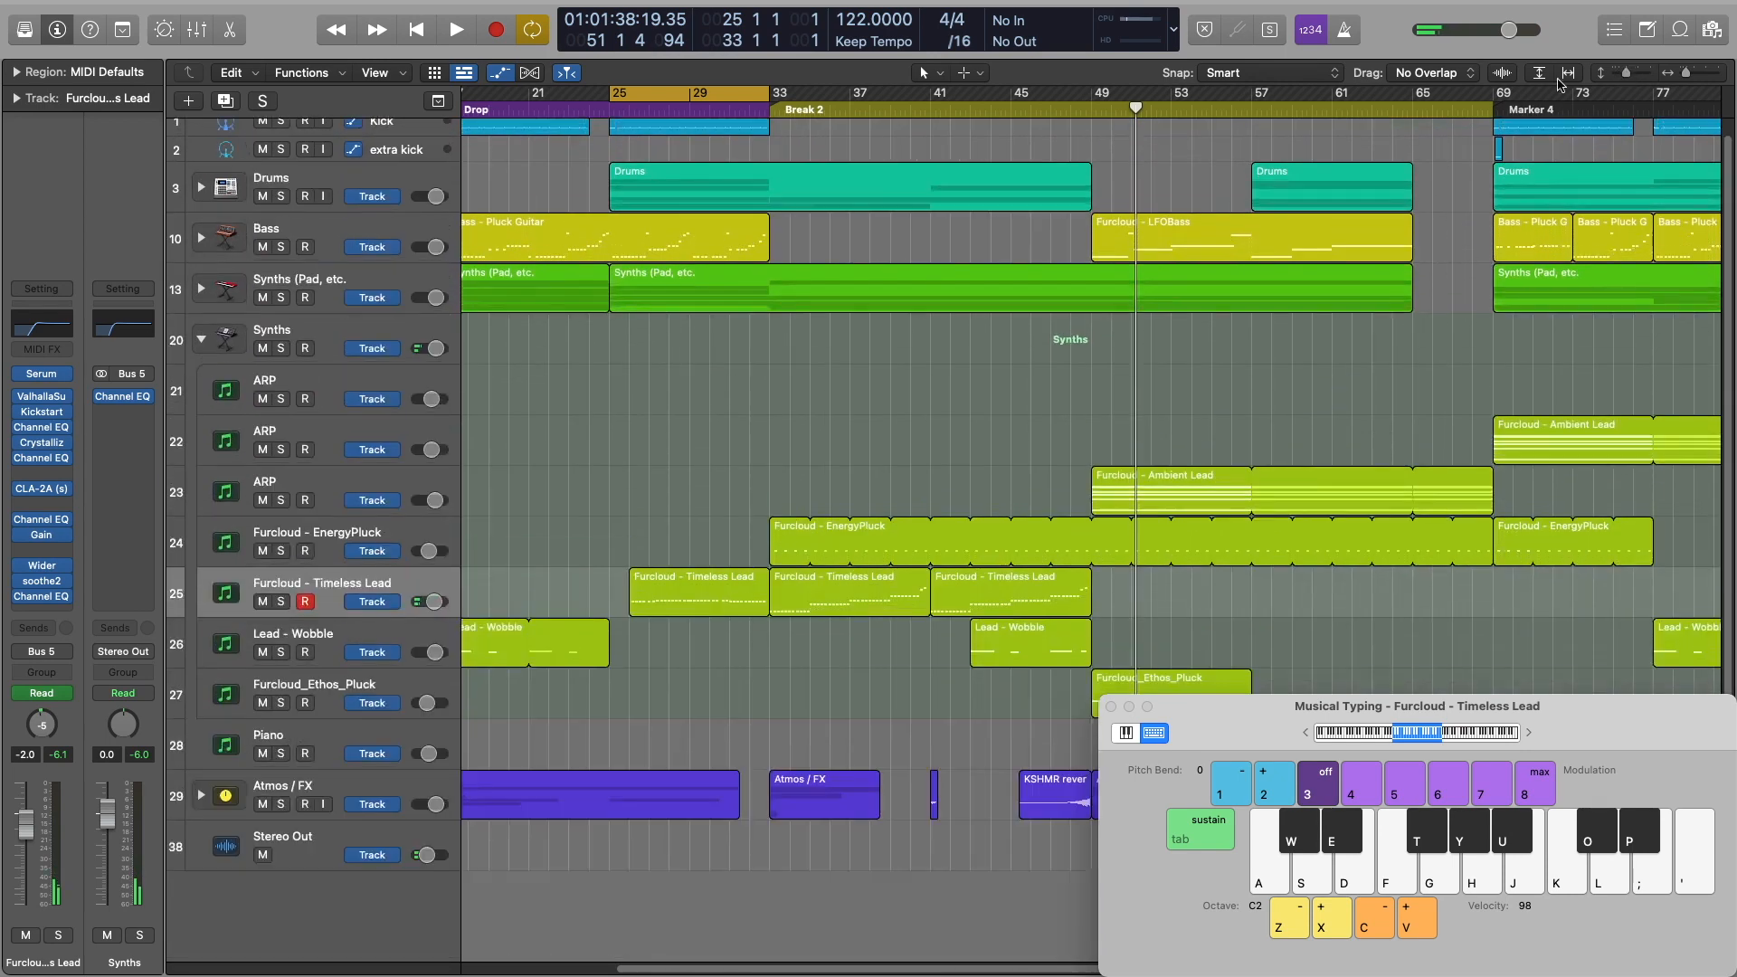
{"action": "left_click", "coordinate": [500, 72]}
Solo the Lead - Wobble track and play it from the start of its first region at bar 11
{"action": "left_click", "coordinate": [321, 643]}
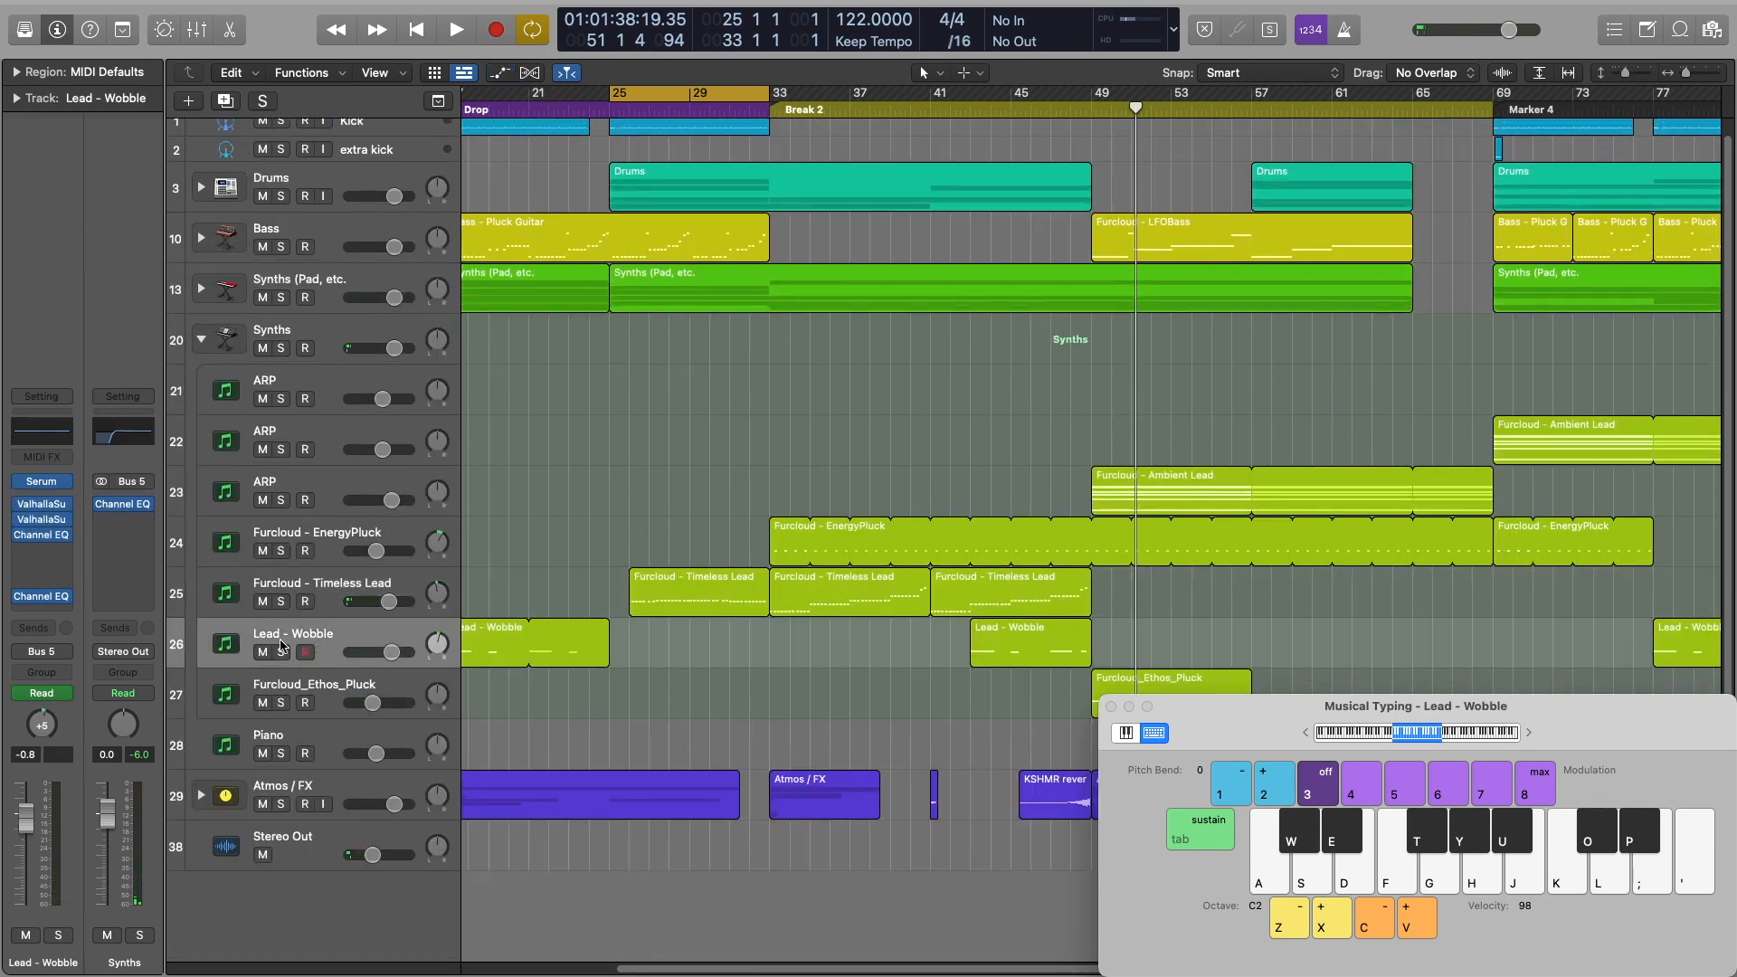
{"action": "left_click", "coordinate": [281, 653]}
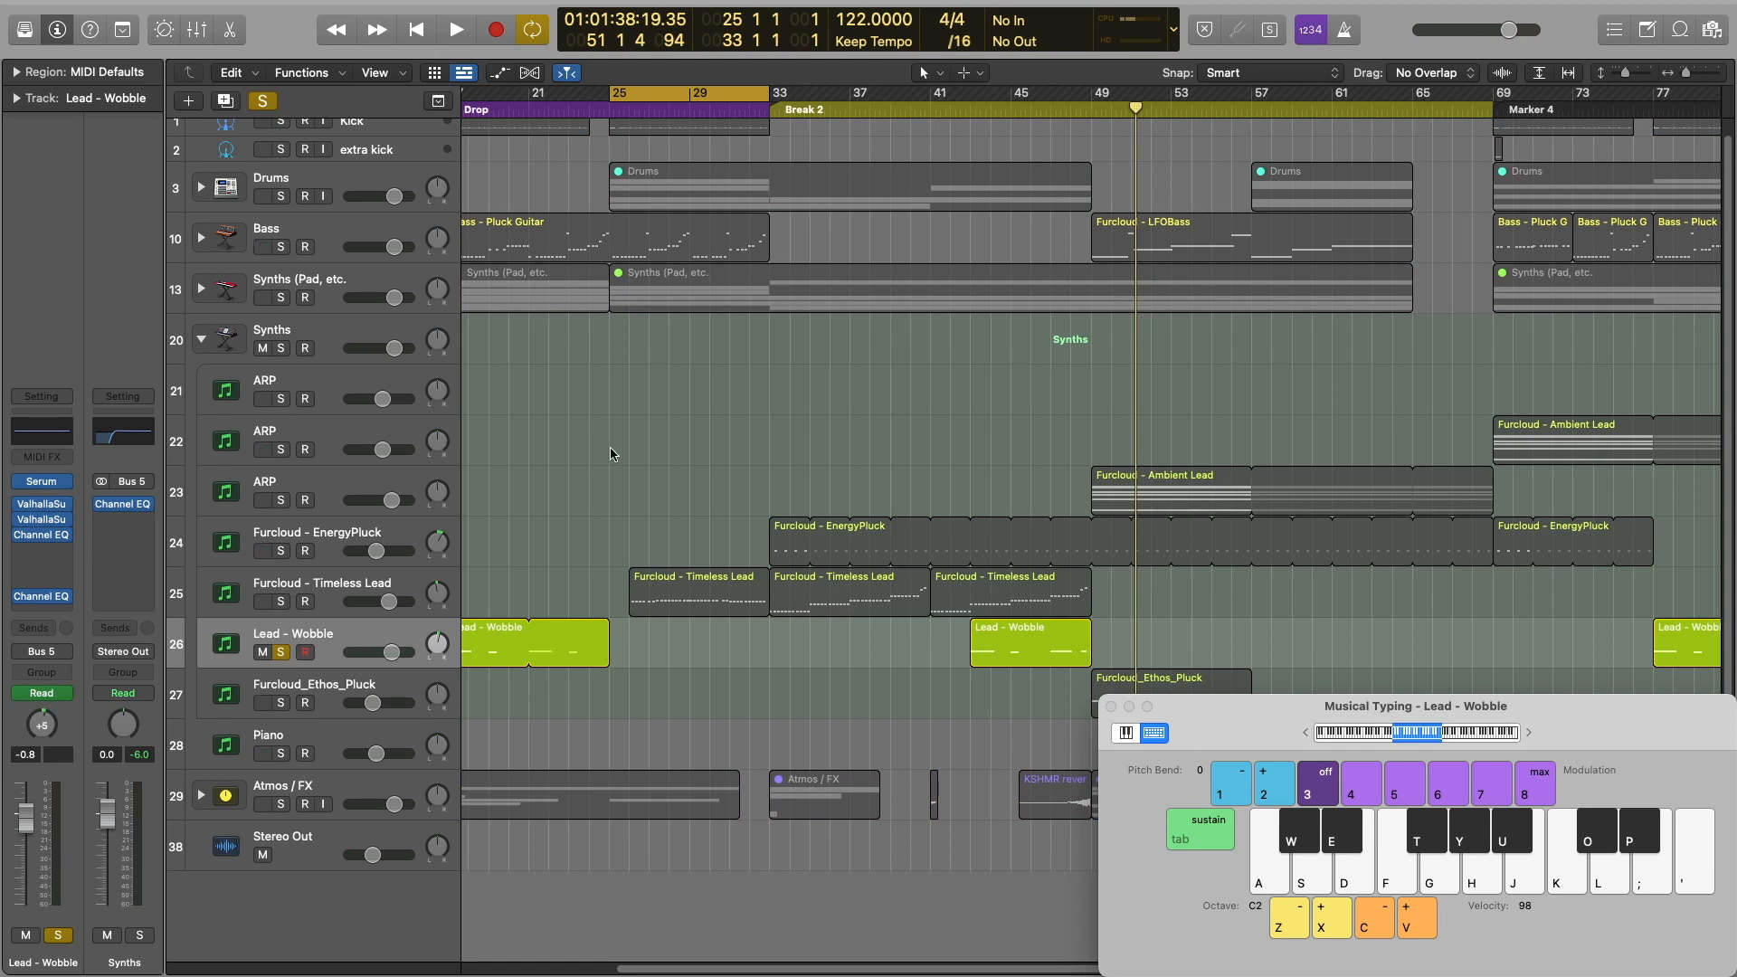
{"action": "key", "text": "Return"}
{"action": "left_click", "coordinate": [671, 110]}
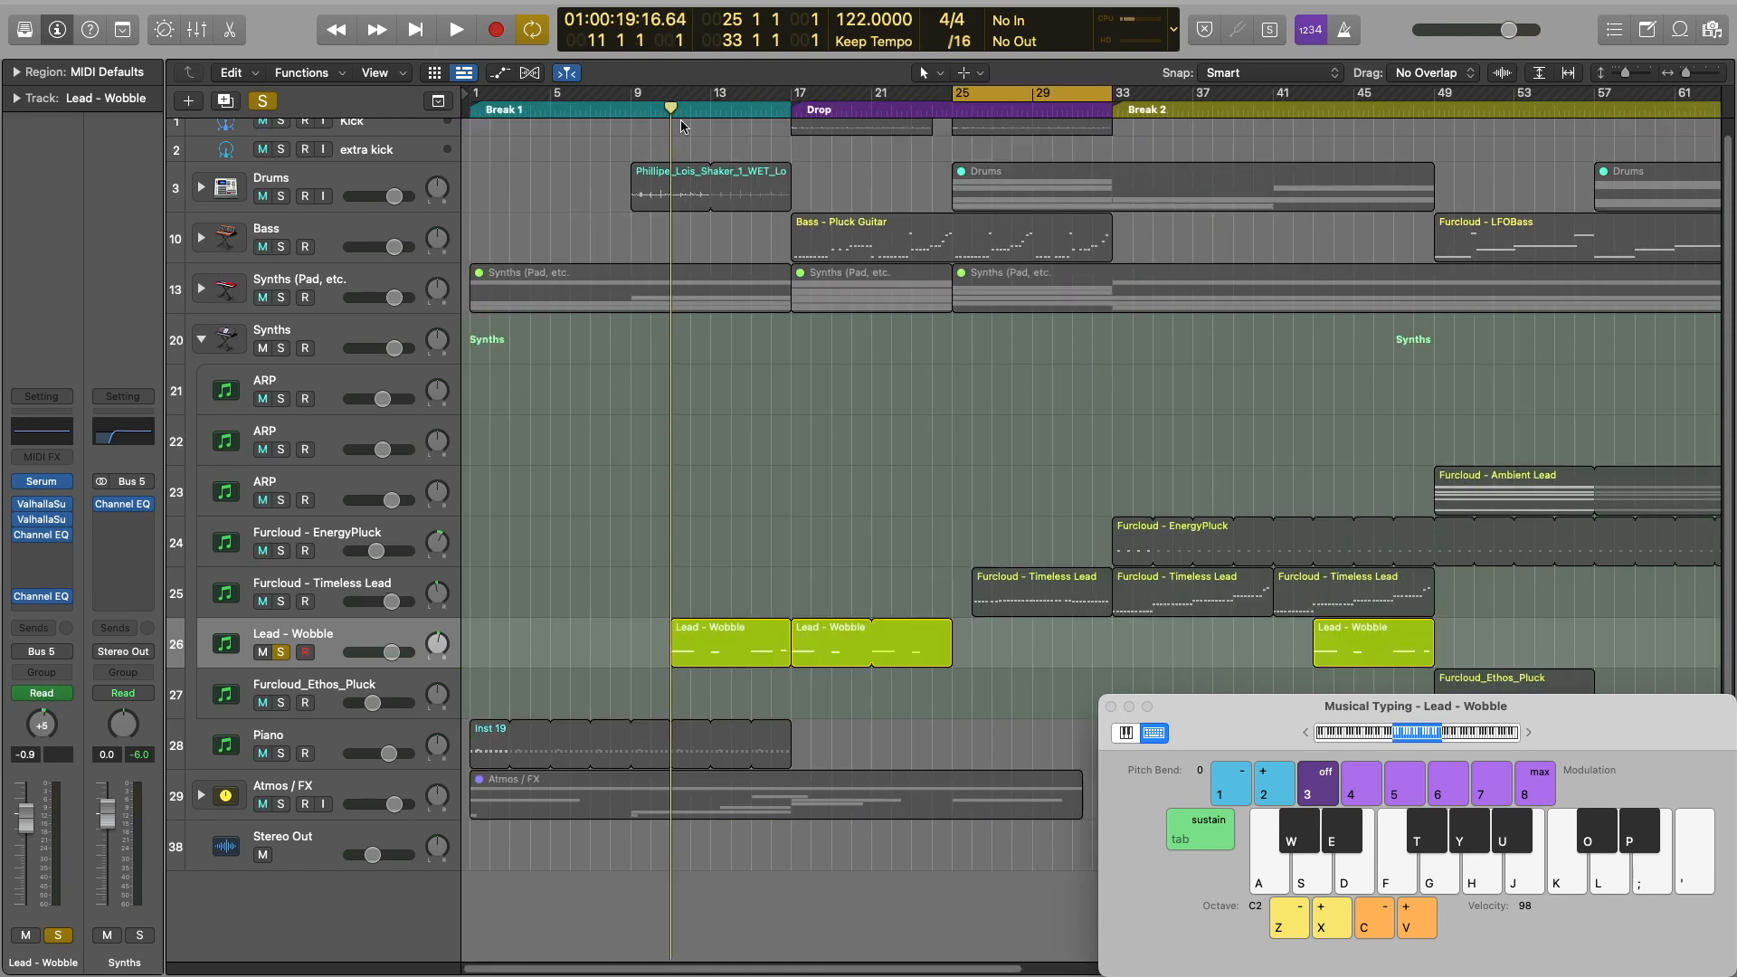
{"action": "key", "text": "space"}
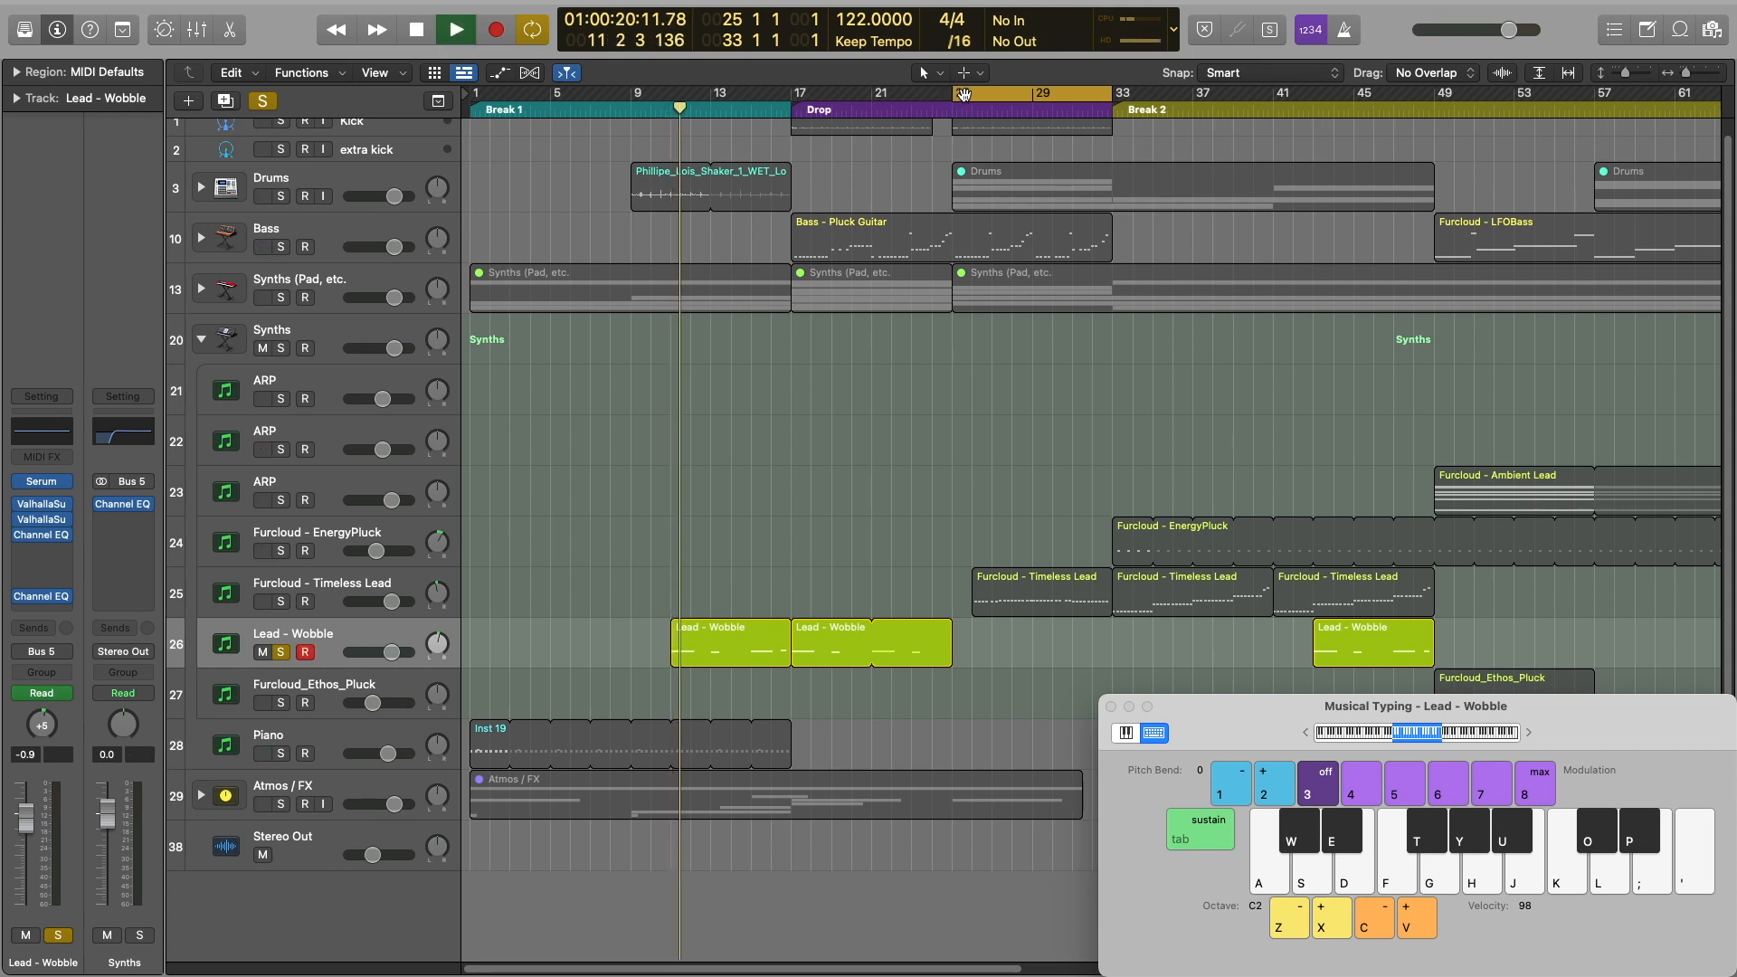
Turn off cycle mode and return to bar 11 to replay the Lead - Wobble part
{"action": "key", "text": "c"}
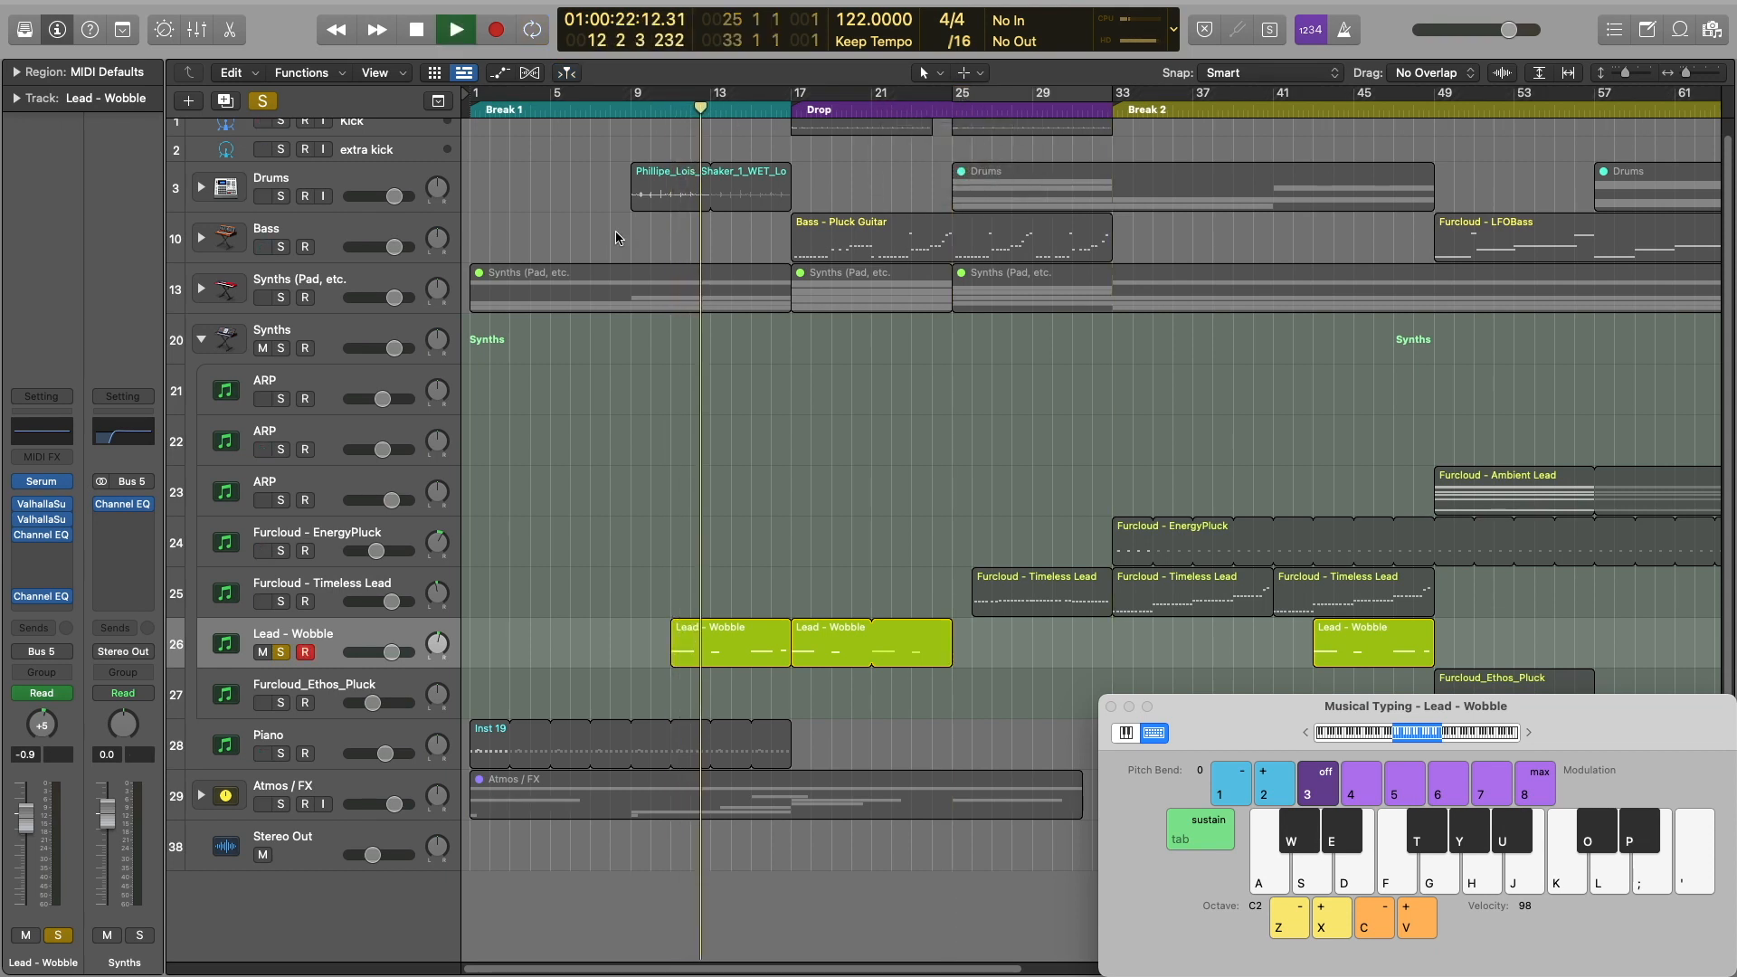
{"action": "key", "text": "comma"}
{"action": "key", "text": "comma"}
{"action": "key", "text": "comma"}
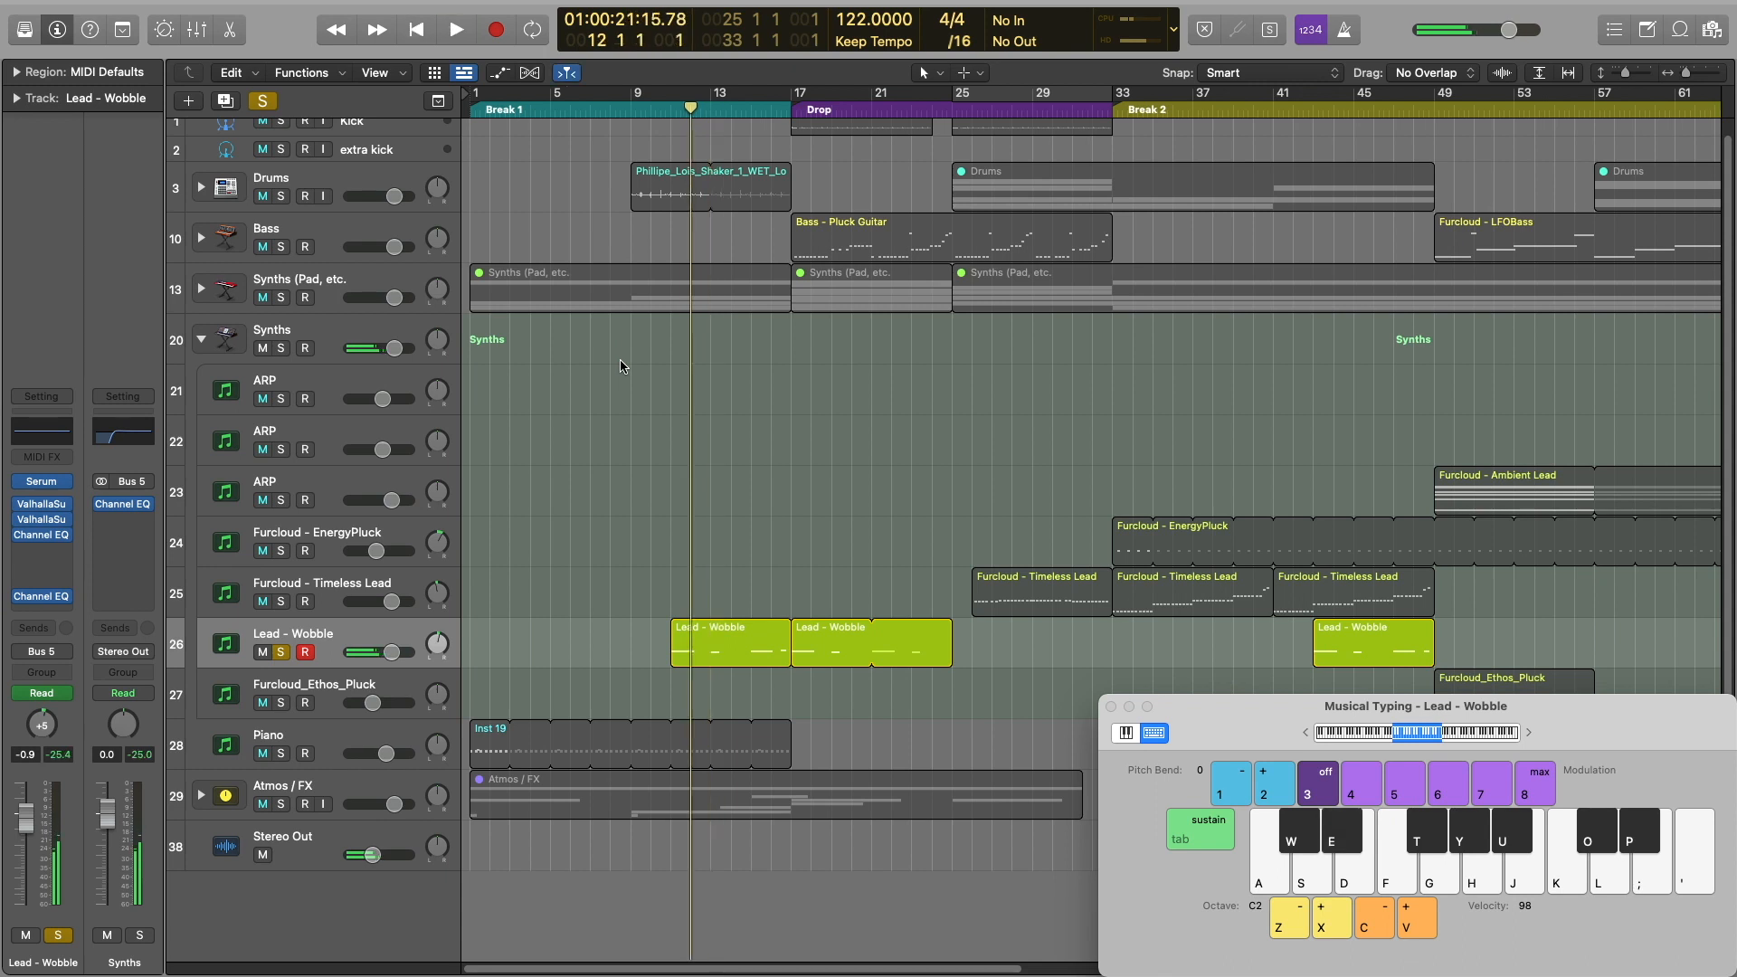
{"action": "key", "text": "comma"}
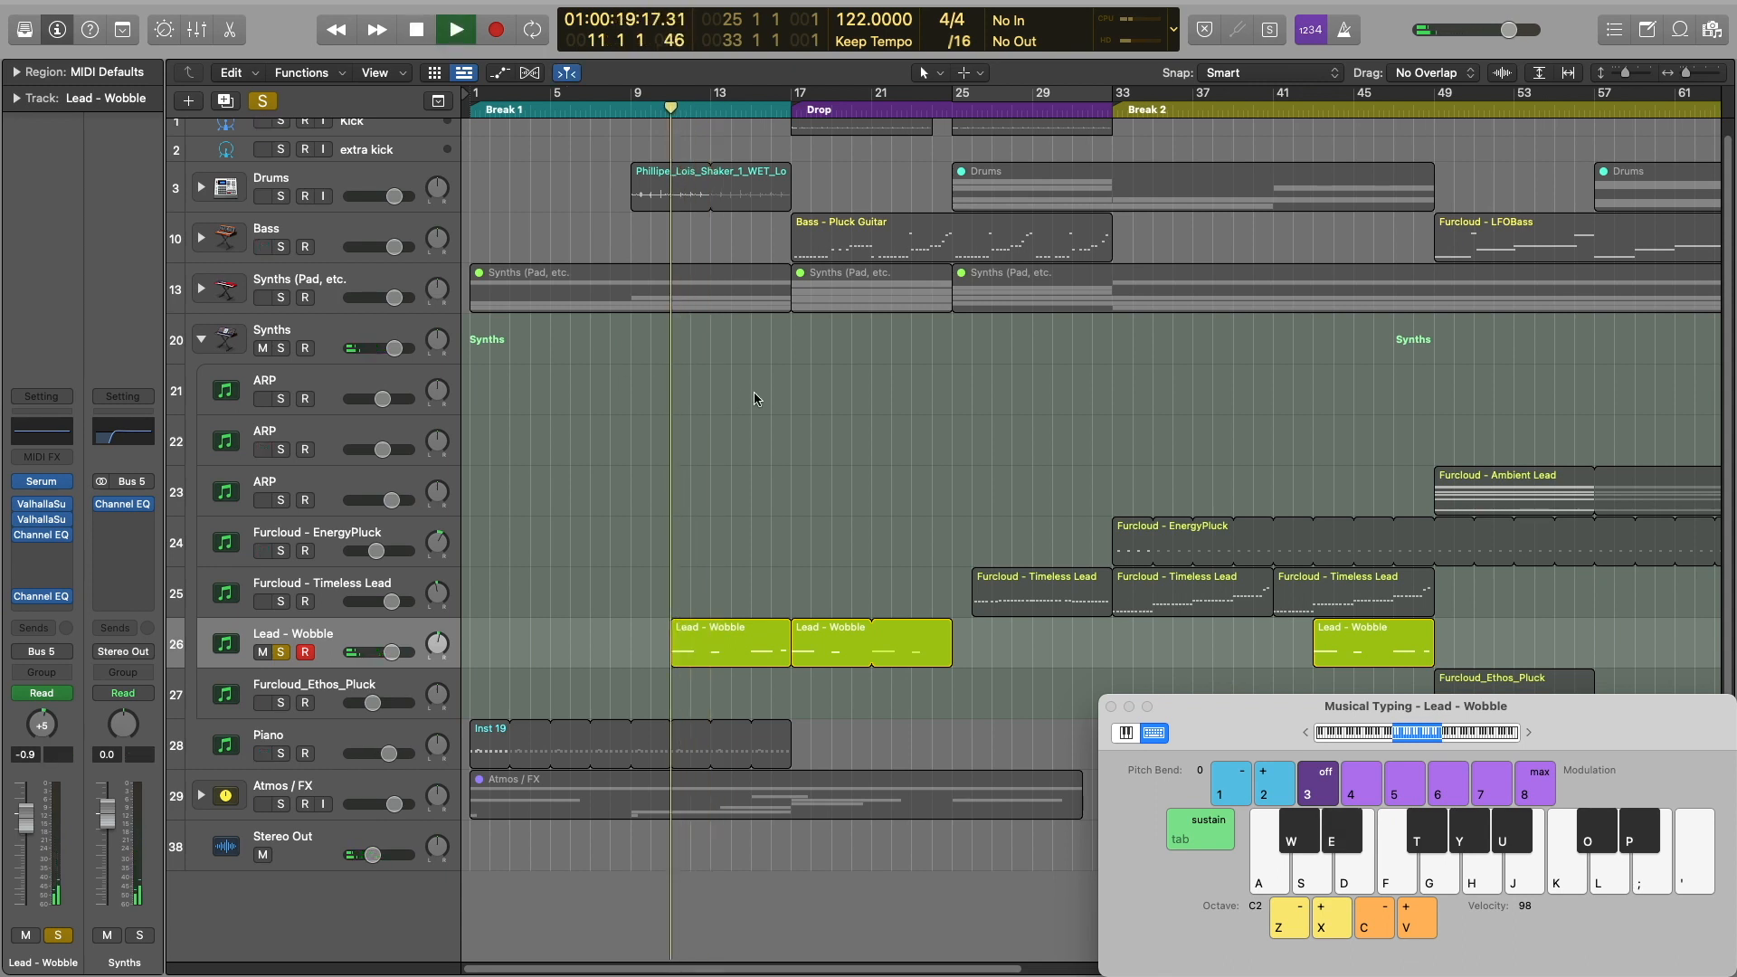
Skip ahead into the Drop and compare the Lead - Wobble in the full mix with the soloed part
{"action": "key", "text": "period"}
{"action": "key", "text": "period"}
{"action": "key", "text": "period"}
{"action": "key", "text": "period"}
{"action": "key", "text": "period"}
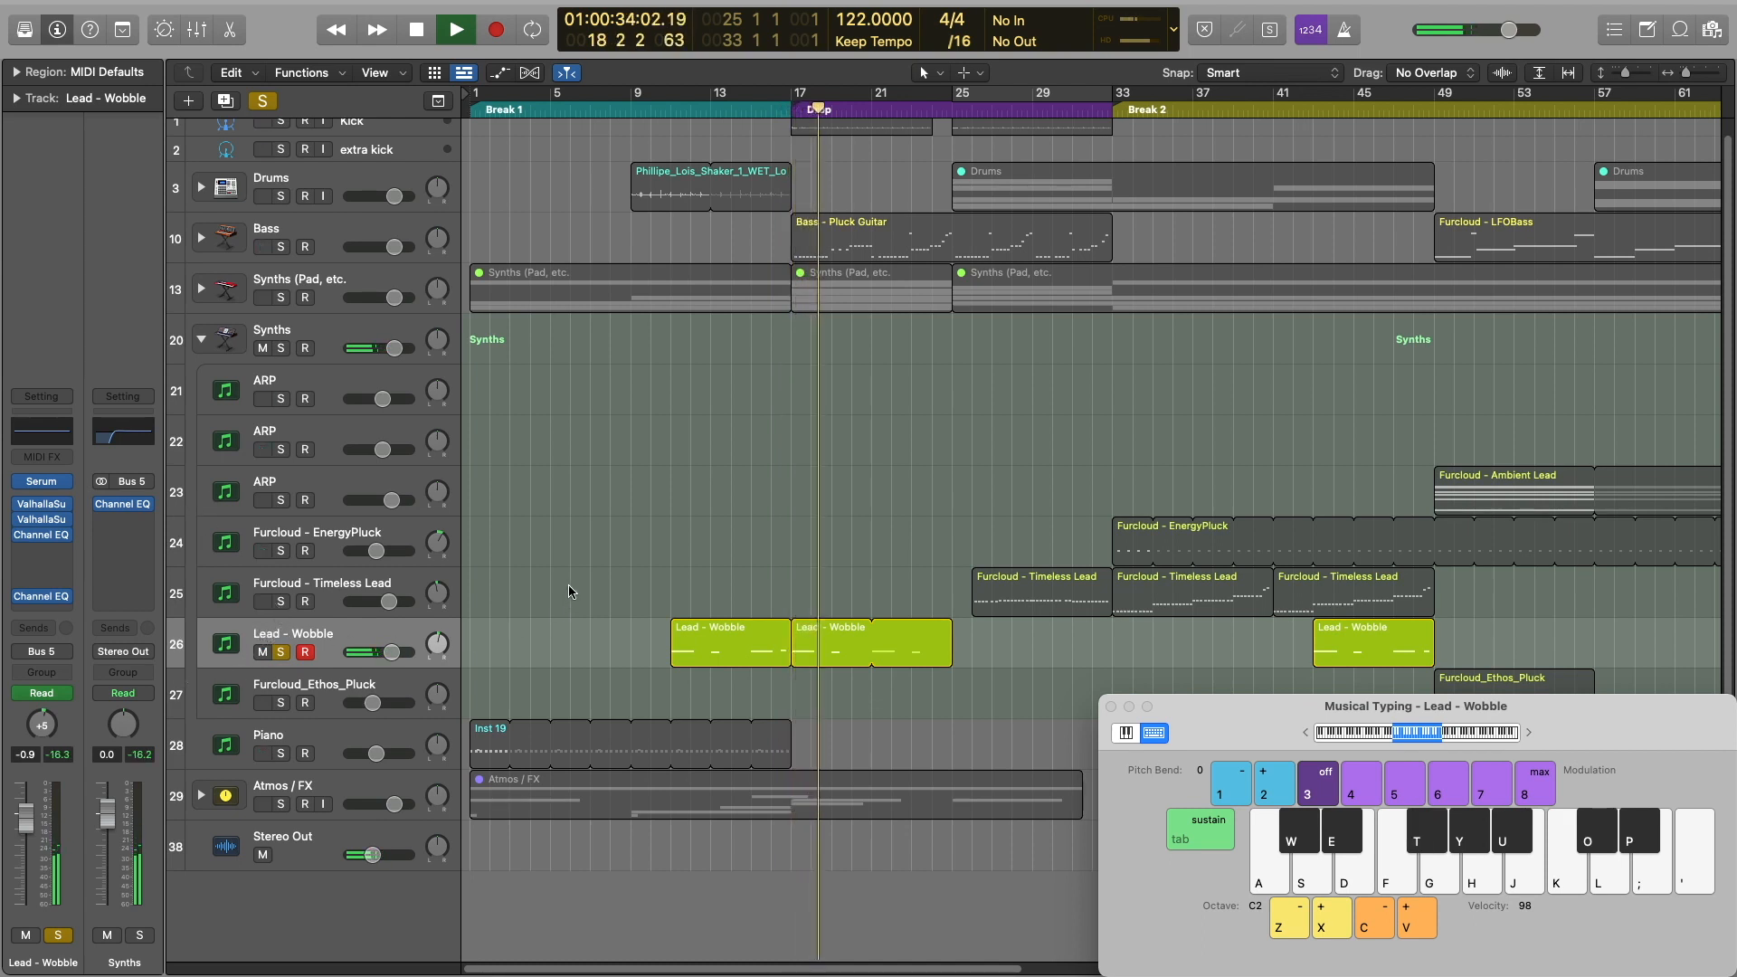
{"action": "left_click", "coordinate": [262, 101]}
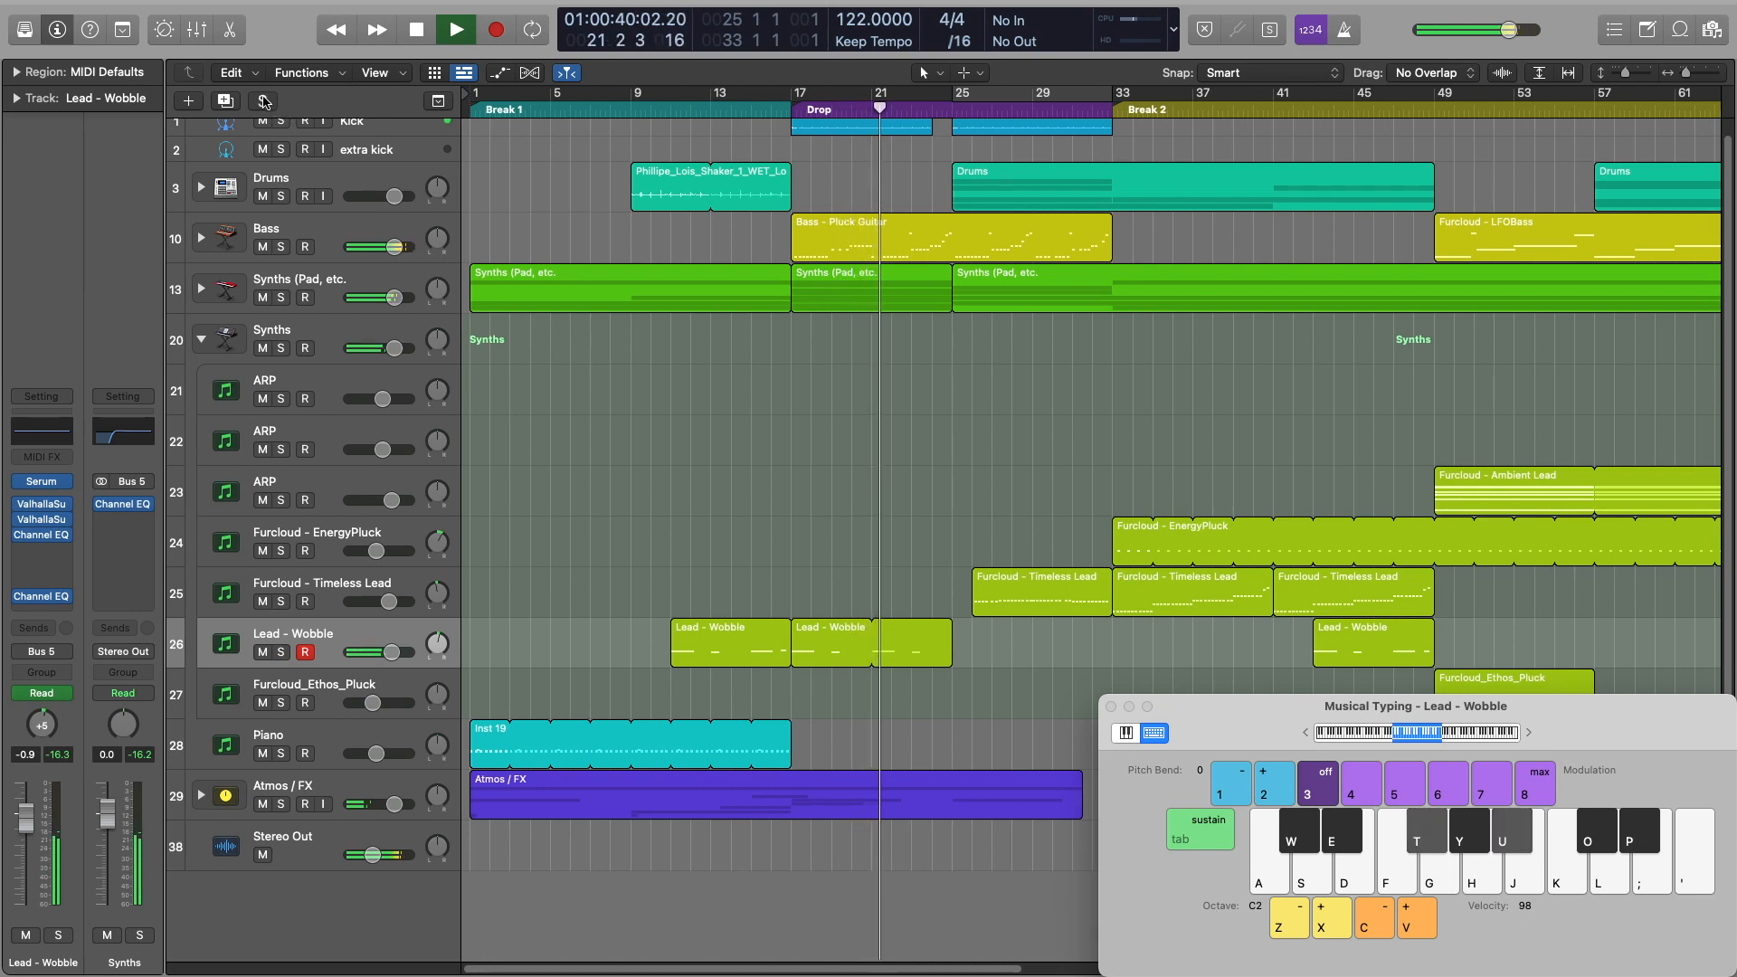
{"action": "left_click", "coordinate": [263, 101]}
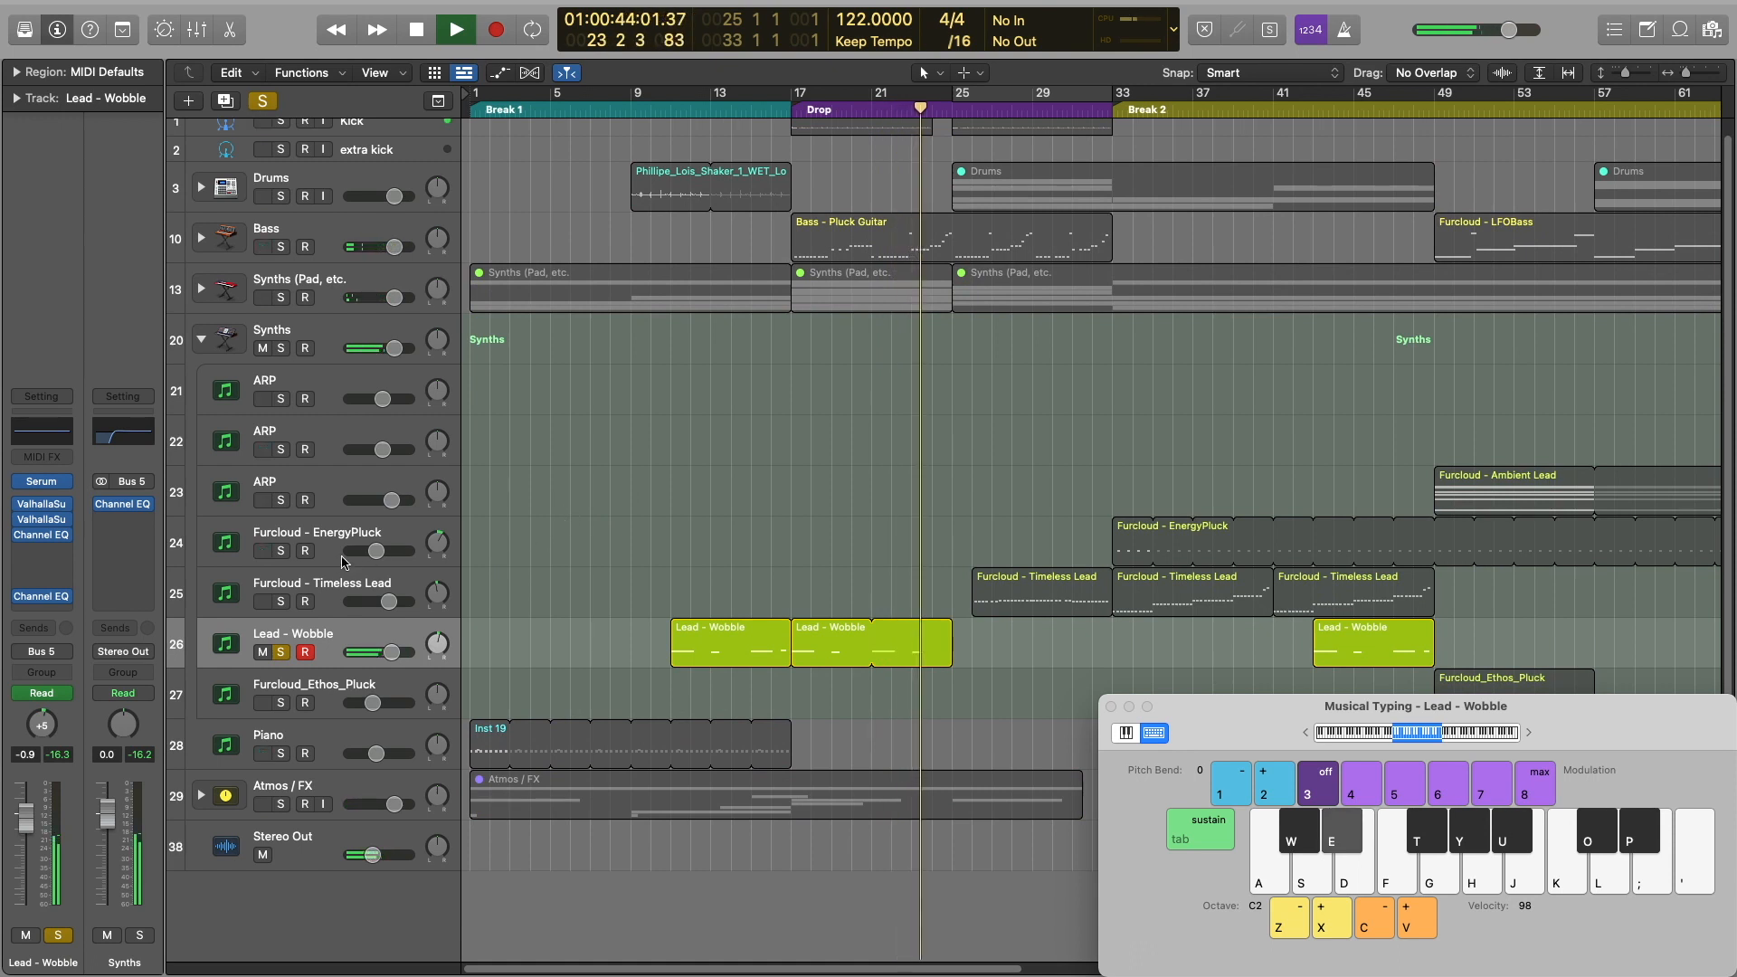
Stop playback, join the first two Lead - Wobble regions into one and open it in the Piano Roll
{"action": "key", "text": "space"}
{"action": "left_click_drag", "start_coordinate": [646, 636], "coordinate": [817, 638]}
{"action": "right_click", "coordinate": [817, 638]}
{"action": "left_click", "coordinate": [850, 568]}
{"action": "double_click", "coordinate": [850, 638]}
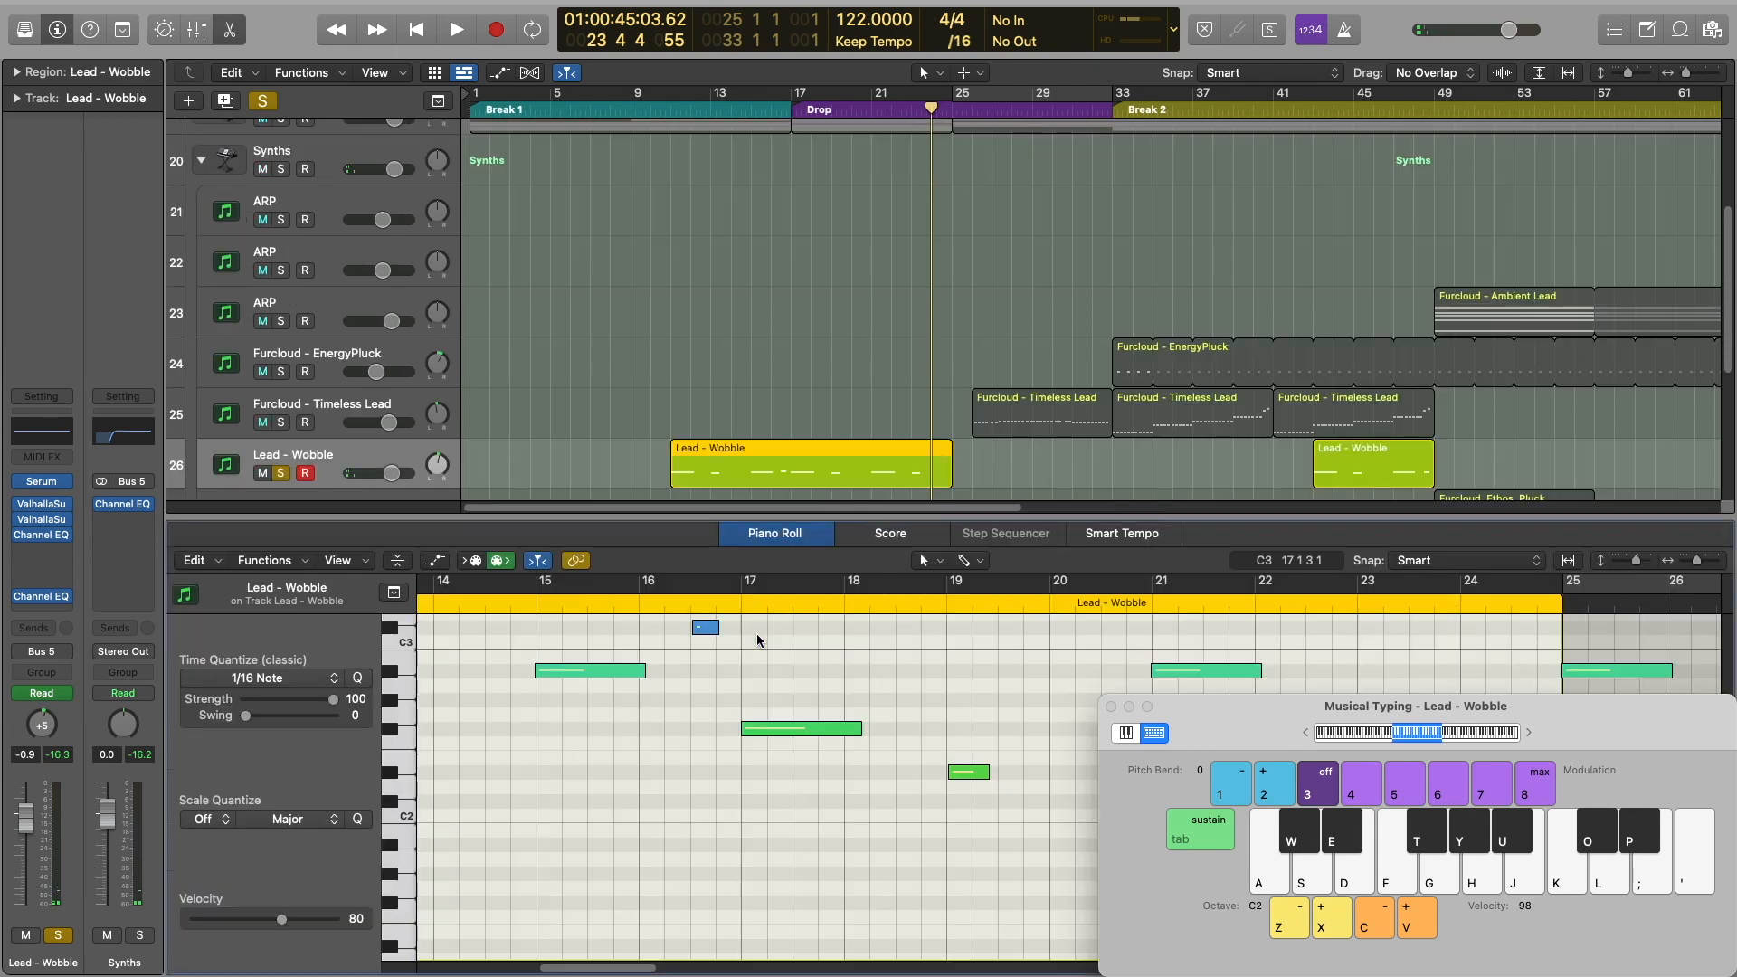
Set the playhead to bar 11 and step through the joined Lead - Wobble region's notes to audition them
{"action": "left_click", "coordinate": [677, 112]}
{"action": "scroll", "coordinate": [588, 925], "scroll_direction": "up", "scroll_amount": 5}
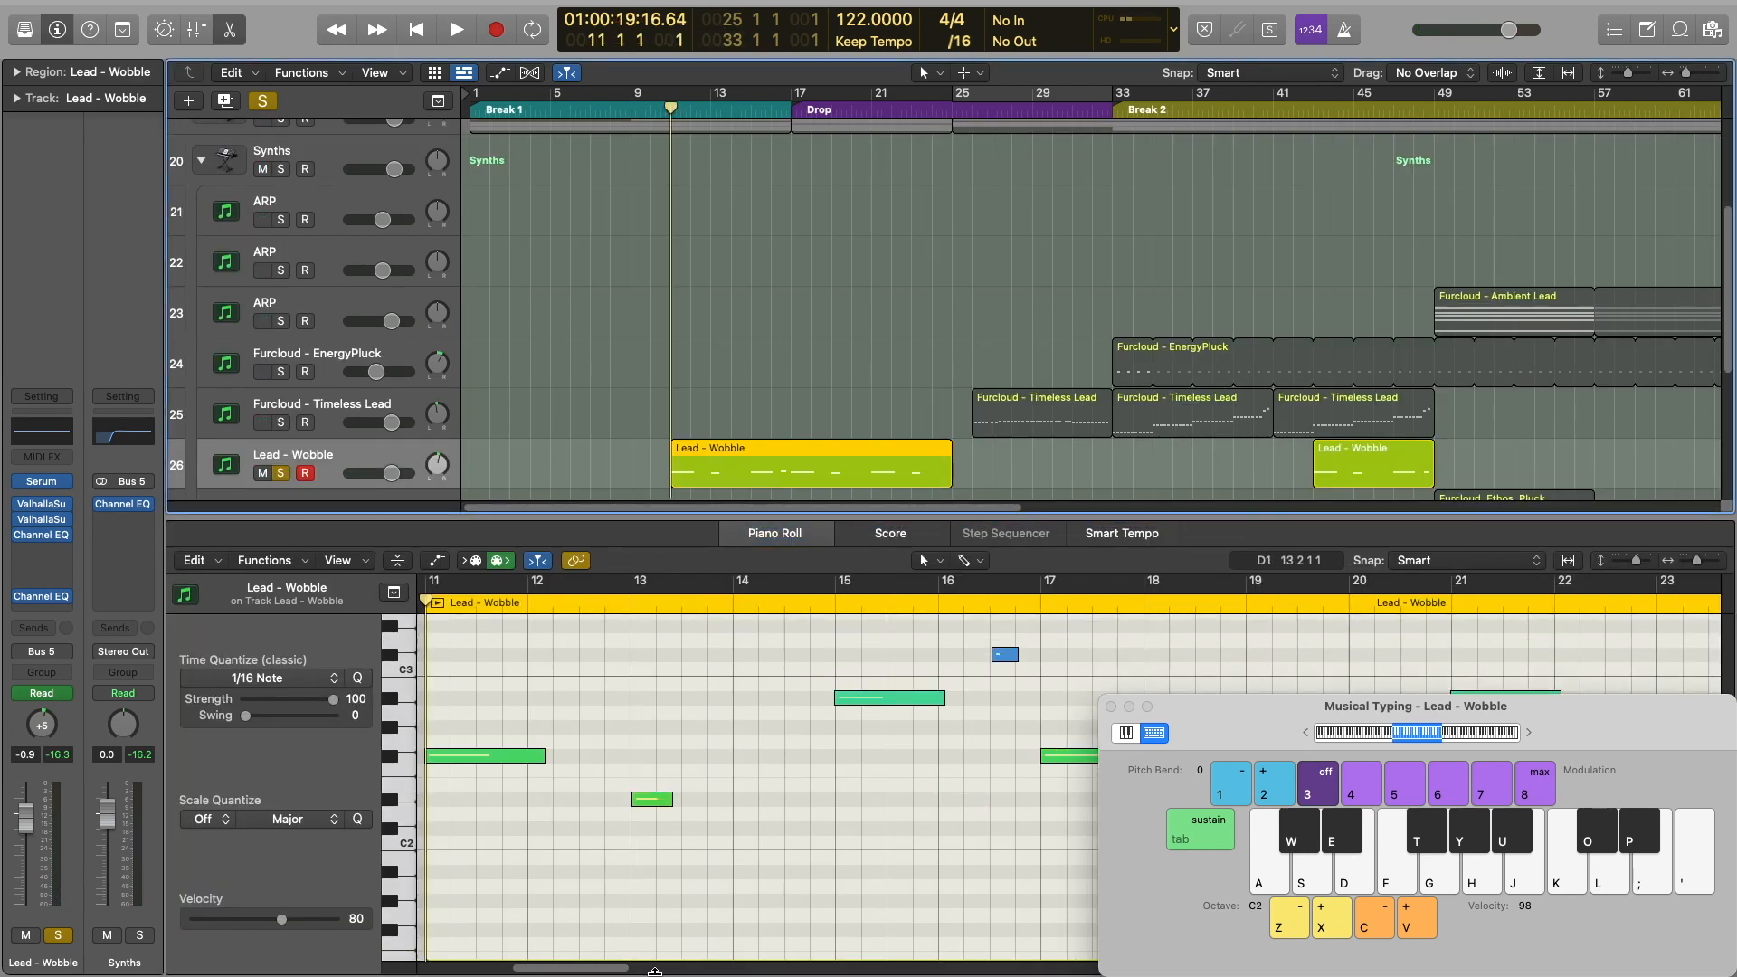
{"action": "left_click", "coordinate": [515, 920]}
{"action": "scroll", "coordinate": [712, 858], "scroll_direction": "down", "scroll_amount": 1}
{"action": "scroll", "coordinate": [712, 858], "scroll_direction": "down", "scroll_amount": 4}
{"action": "key", "text": "Right"}
{"action": "key", "text": "Right"}
{"action": "key", "text": "Right"}
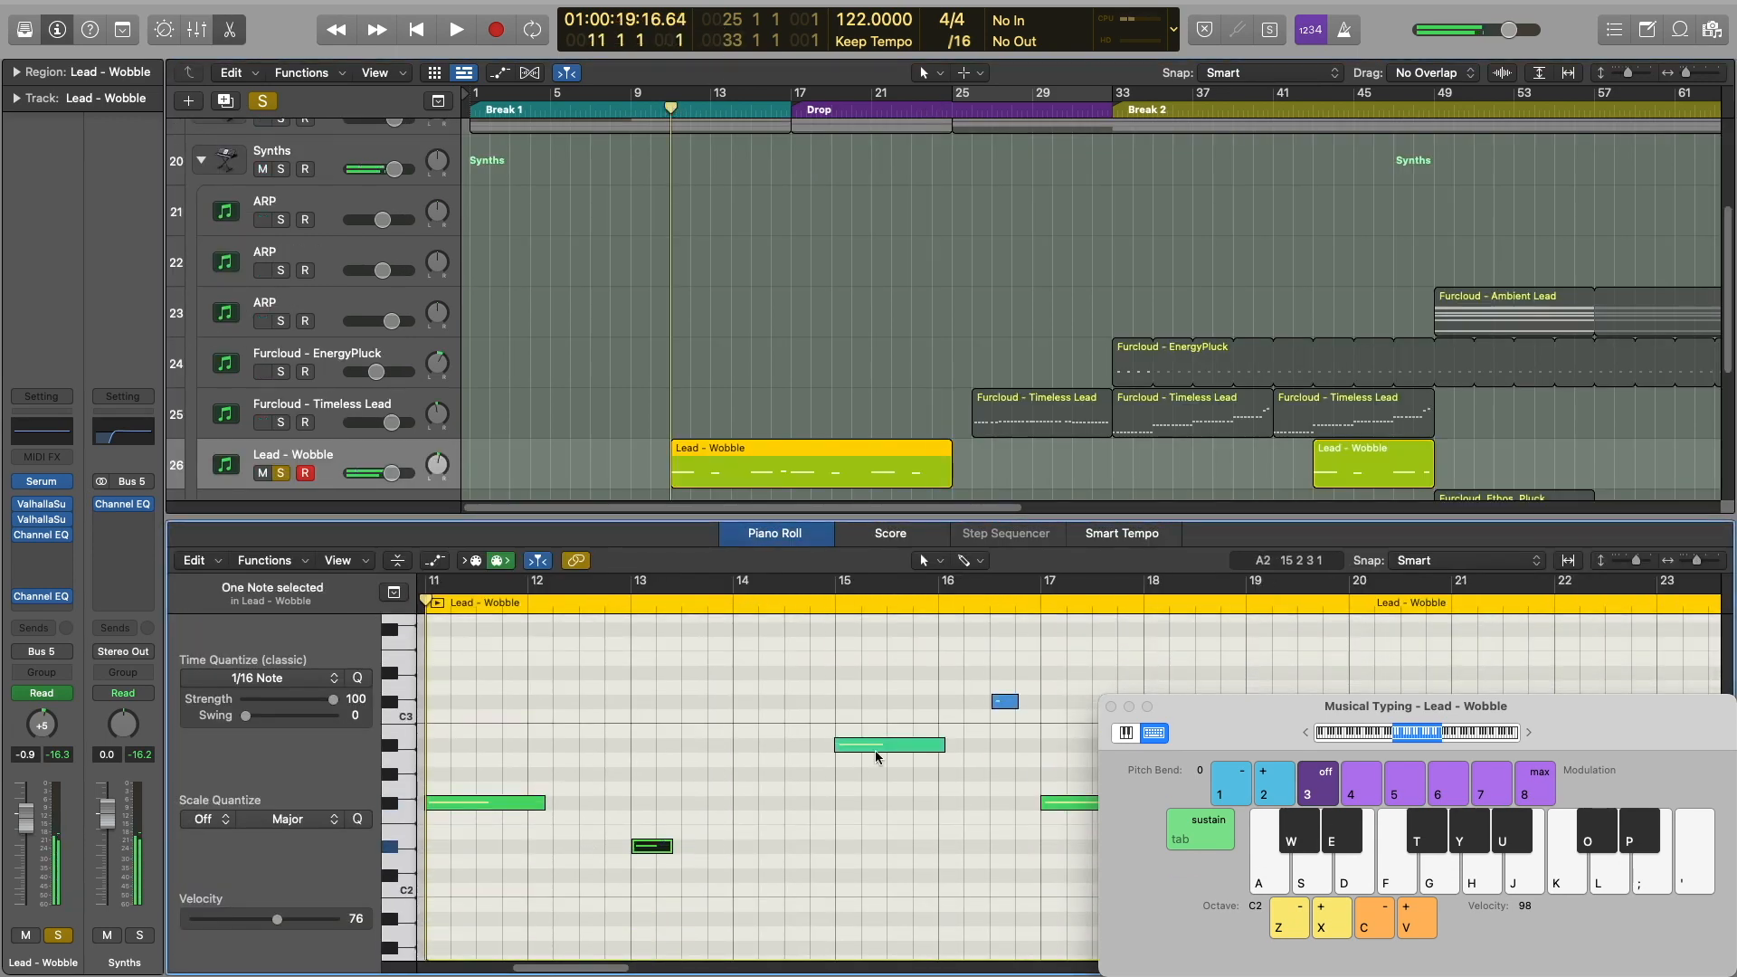
{"action": "key", "text": "Right"}
{"action": "scroll", "coordinate": [1059, 783], "scroll_direction": "down", "scroll_amount": 4}
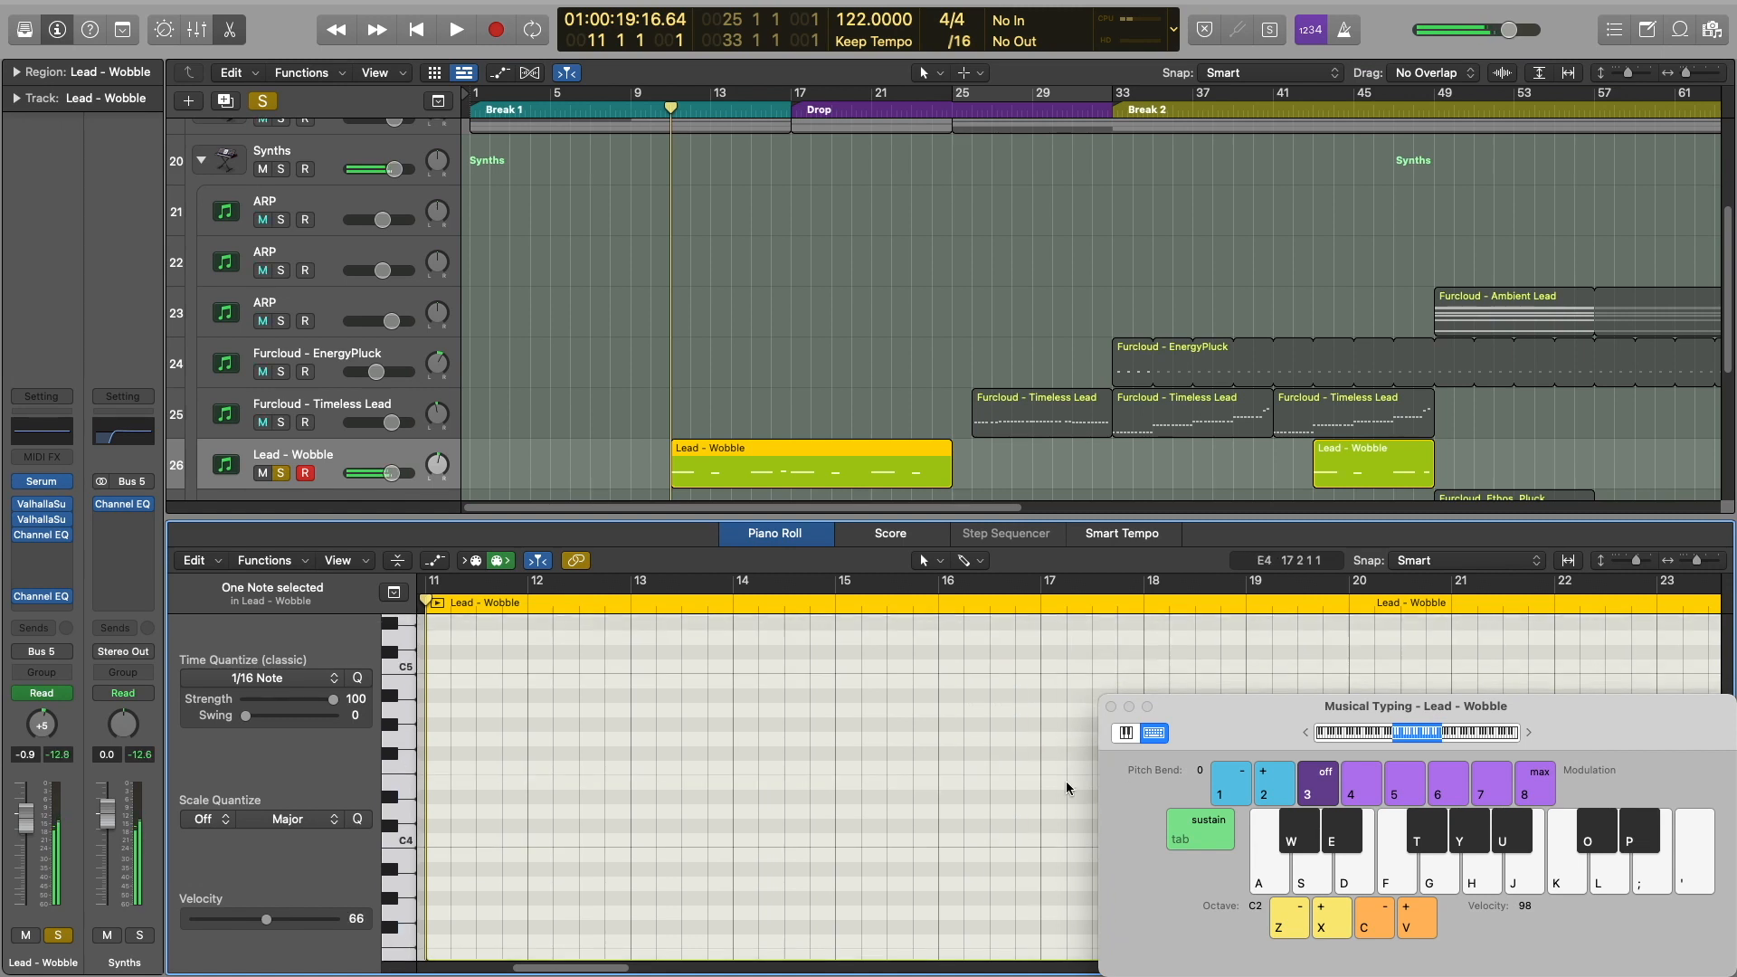
Move the Musical Typing window clear of the Piano Roll, look over all of the region's notes and close the editor
{"action": "left_click_drag", "start_coordinate": [1267, 706], "coordinate": [1583, 966]}
{"action": "scroll", "coordinate": [865, 808], "scroll_direction": "up", "scroll_amount": 7}
{"action": "scroll", "coordinate": [996, 850], "scroll_direction": "down", "scroll_amount": 6}
{"action": "scroll", "coordinate": [1262, 833], "scroll_direction": "up", "scroll_amount": 7}
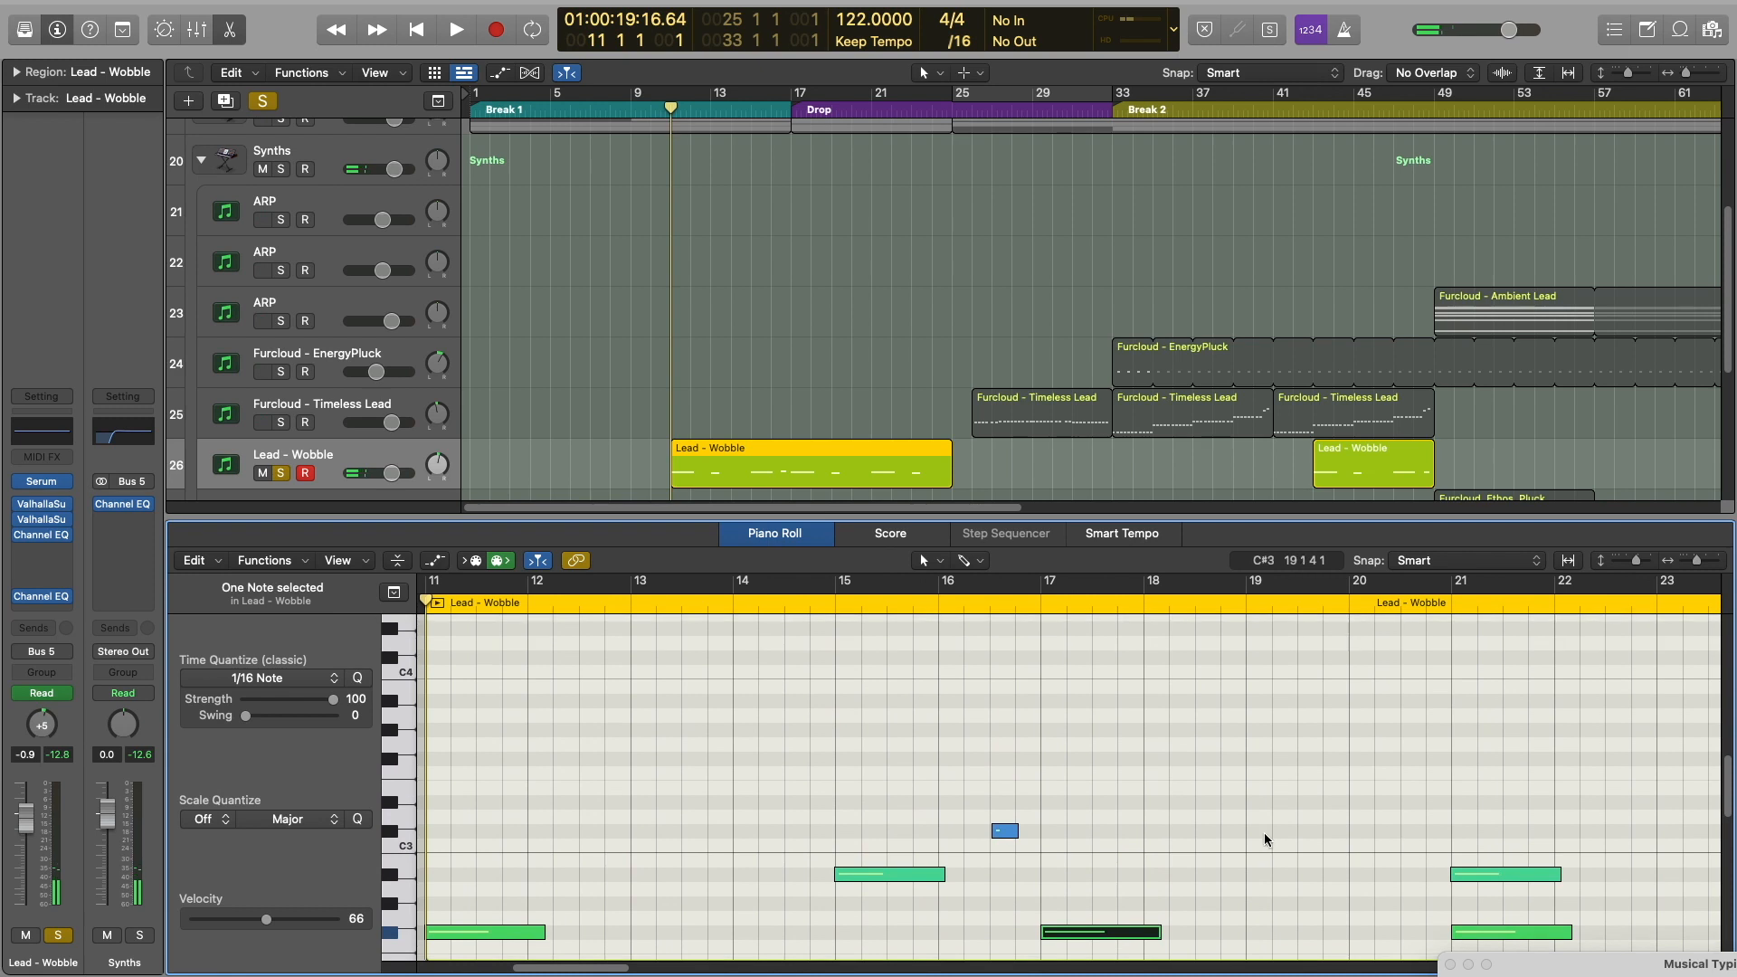
{"action": "left_click_drag", "start_coordinate": [1697, 561], "coordinate": [1694, 562]}
{"action": "scroll", "coordinate": [950, 806], "scroll_direction": "down", "scroll_amount": 10}
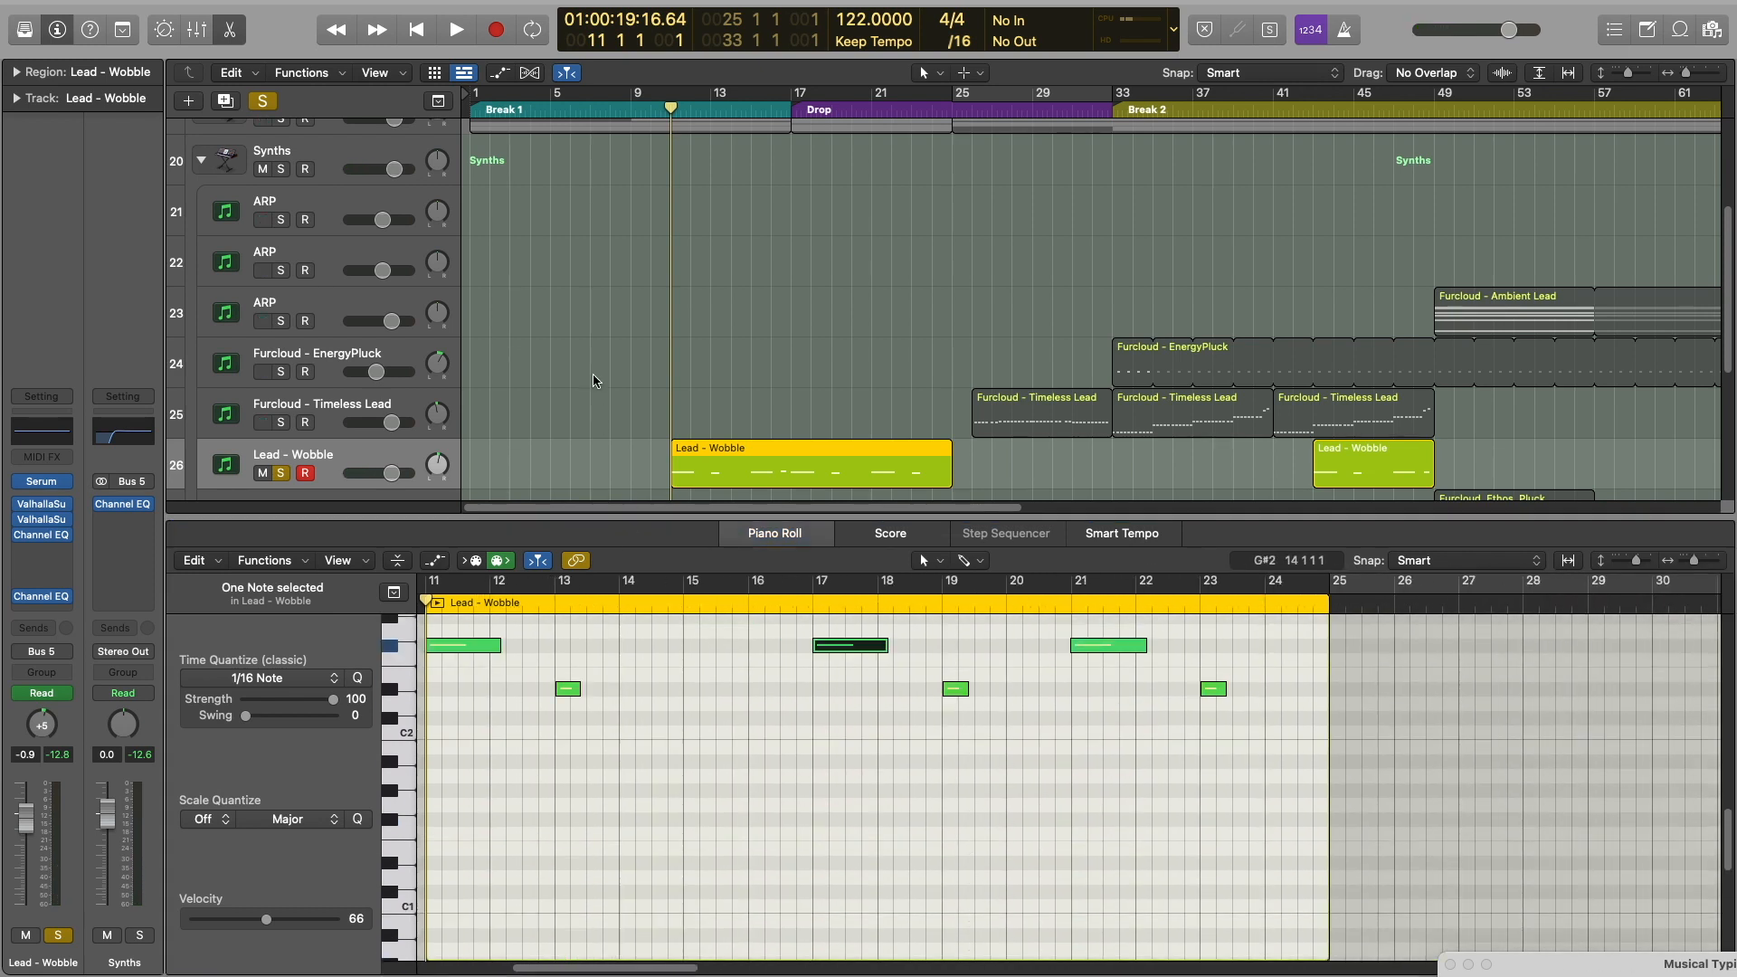
{"action": "left_click", "coordinate": [593, 404]}
{"action": "left_click", "coordinate": [226, 32]}
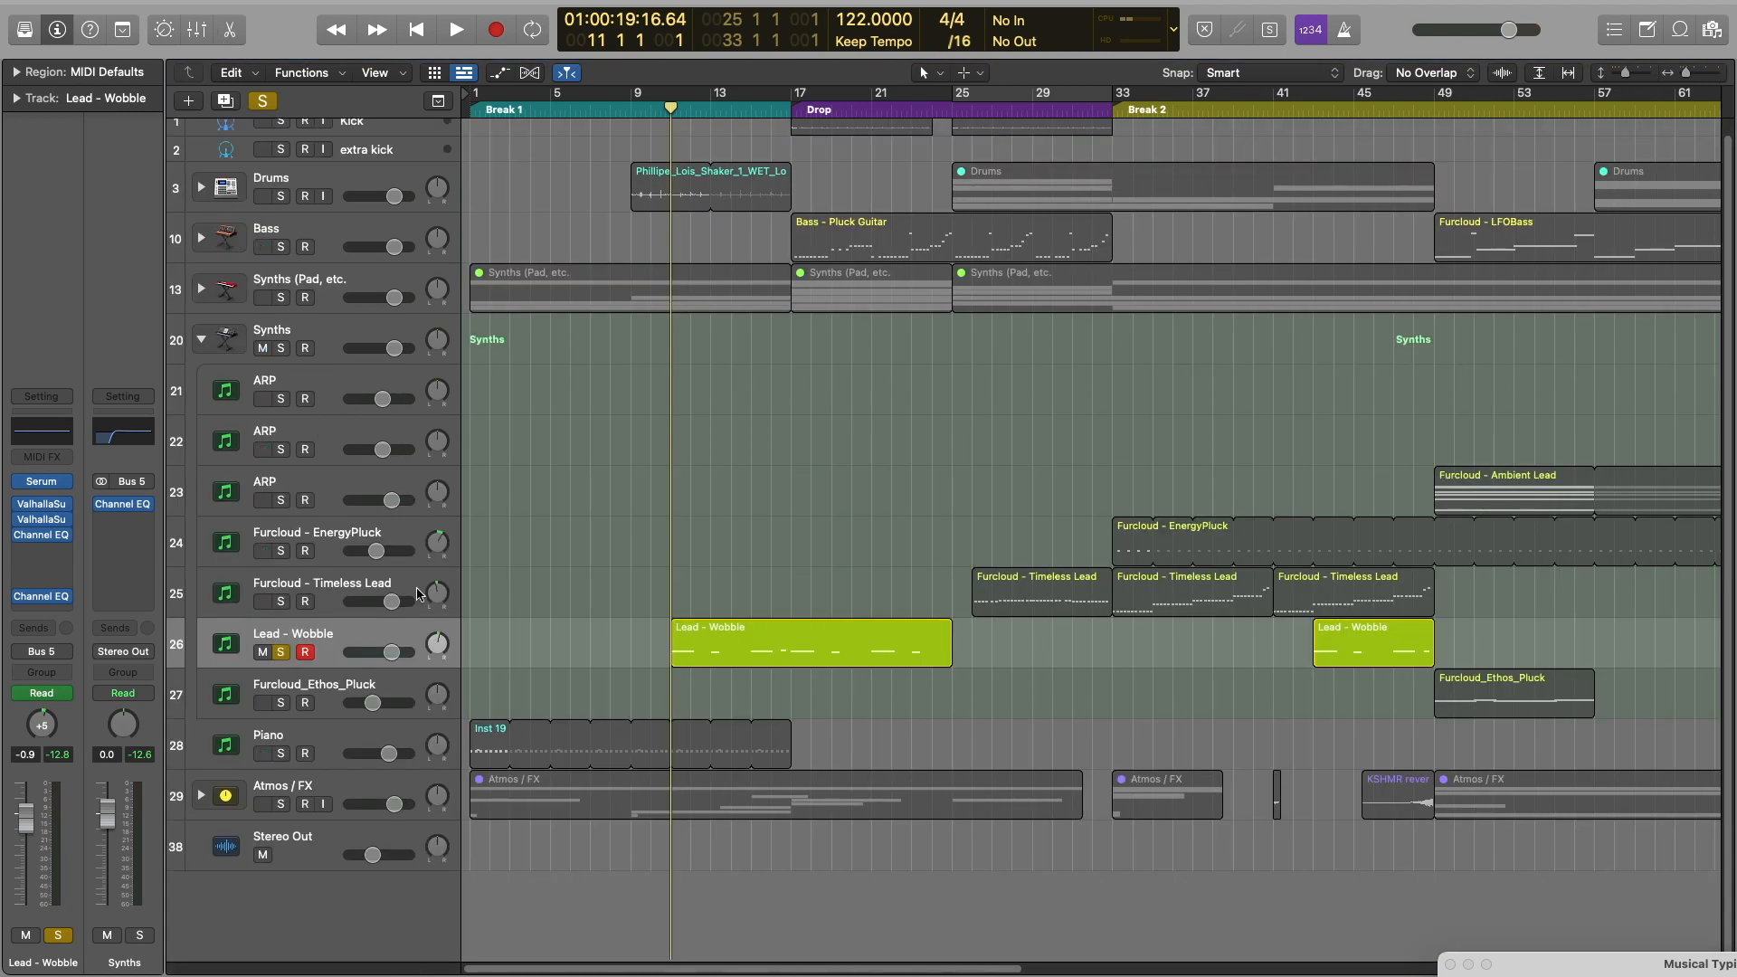
Inspect the settings of both ValhallaSupermassive inserts on the Lead - Wobble track and close them
{"action": "mouse_move", "coordinate": [68, 486]}
{"action": "left_click", "coordinate": [44, 522]}
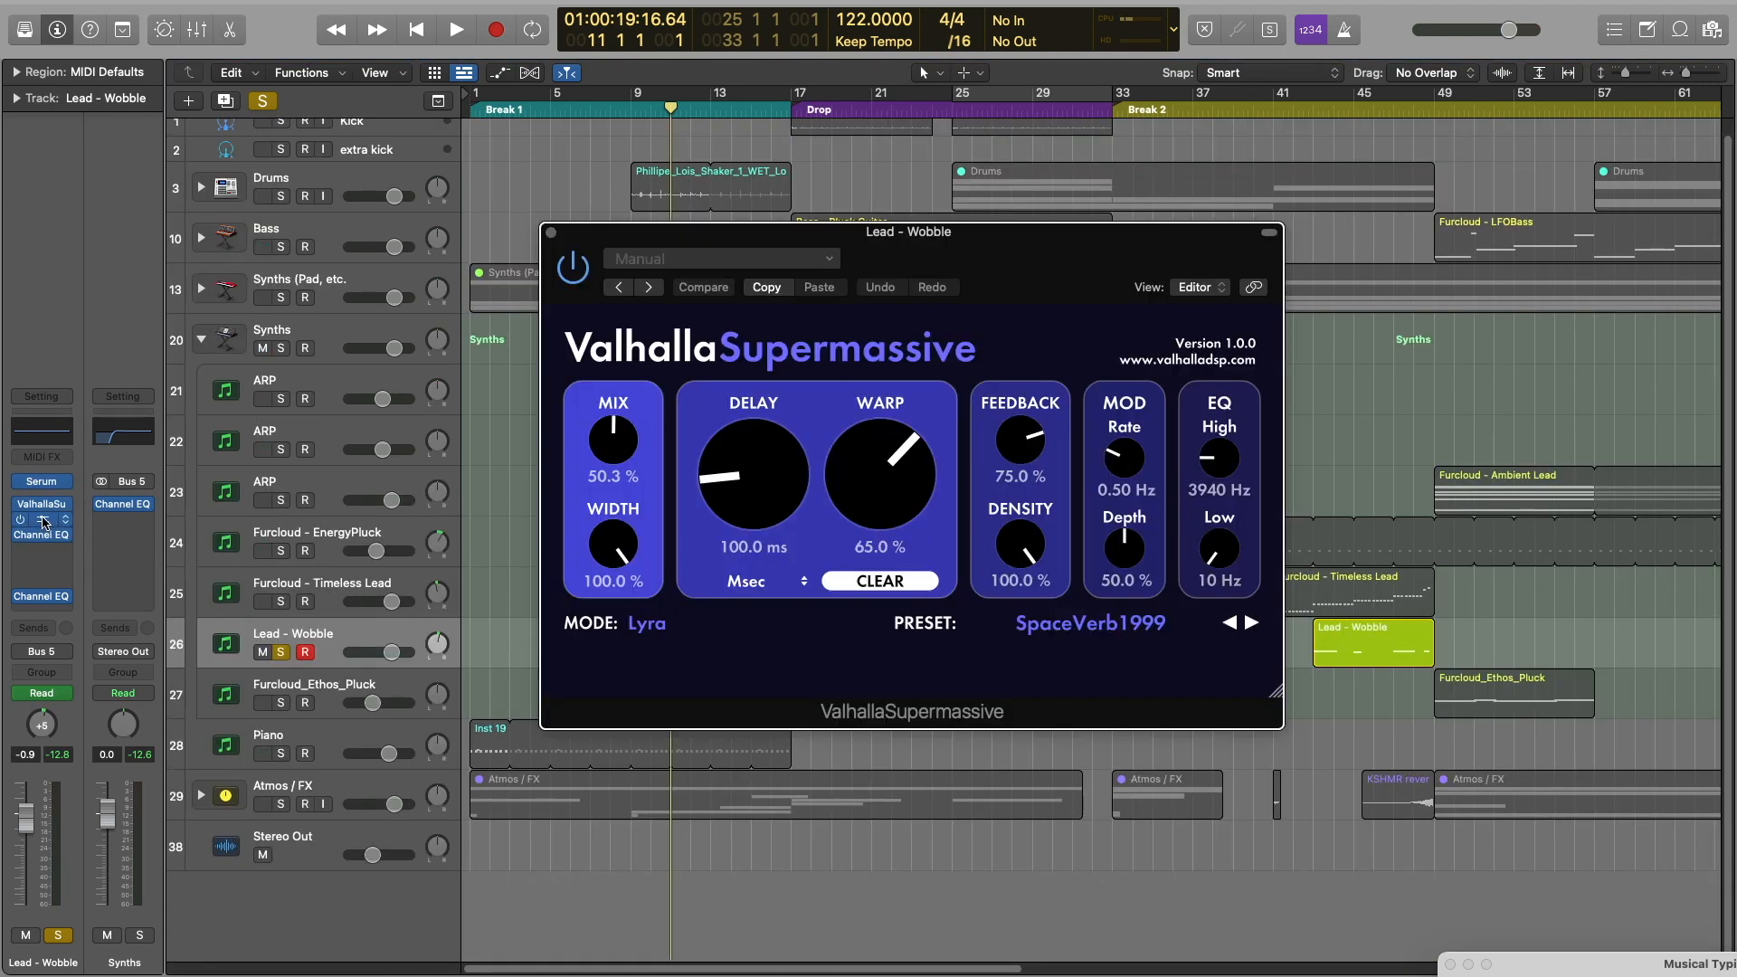
{"action": "left_click", "coordinate": [45, 523]}
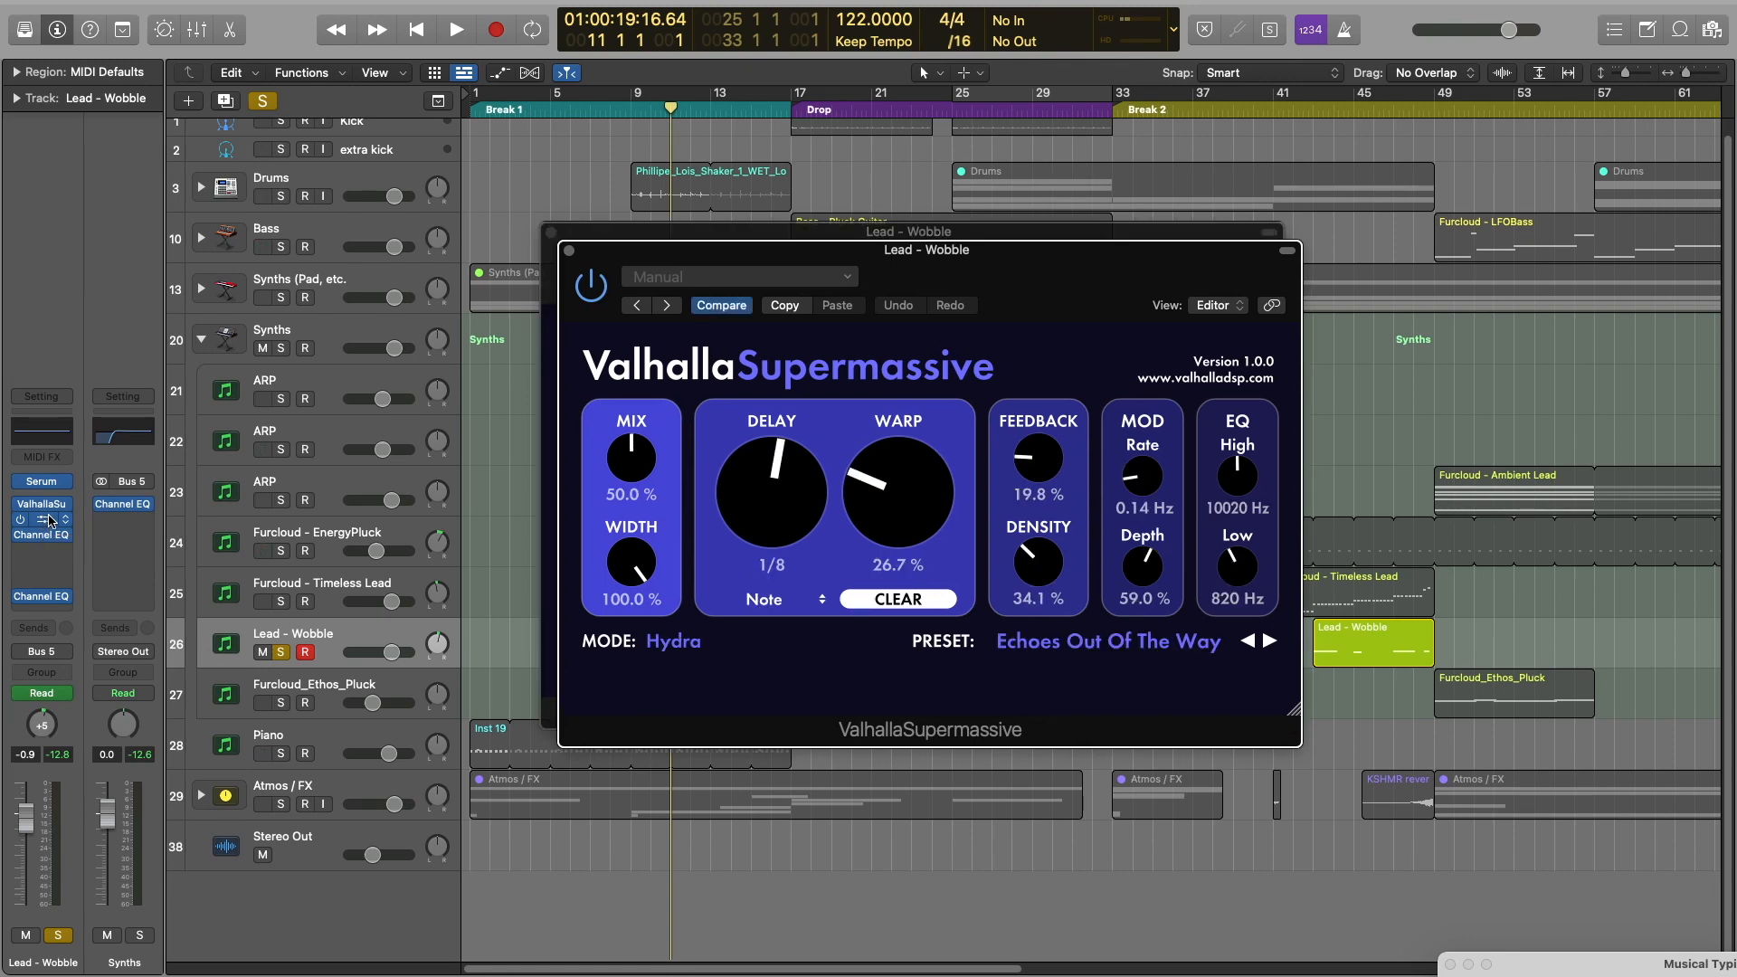
{"action": "left_click_drag", "start_coordinate": [1018, 276], "coordinate": [1134, 398]}
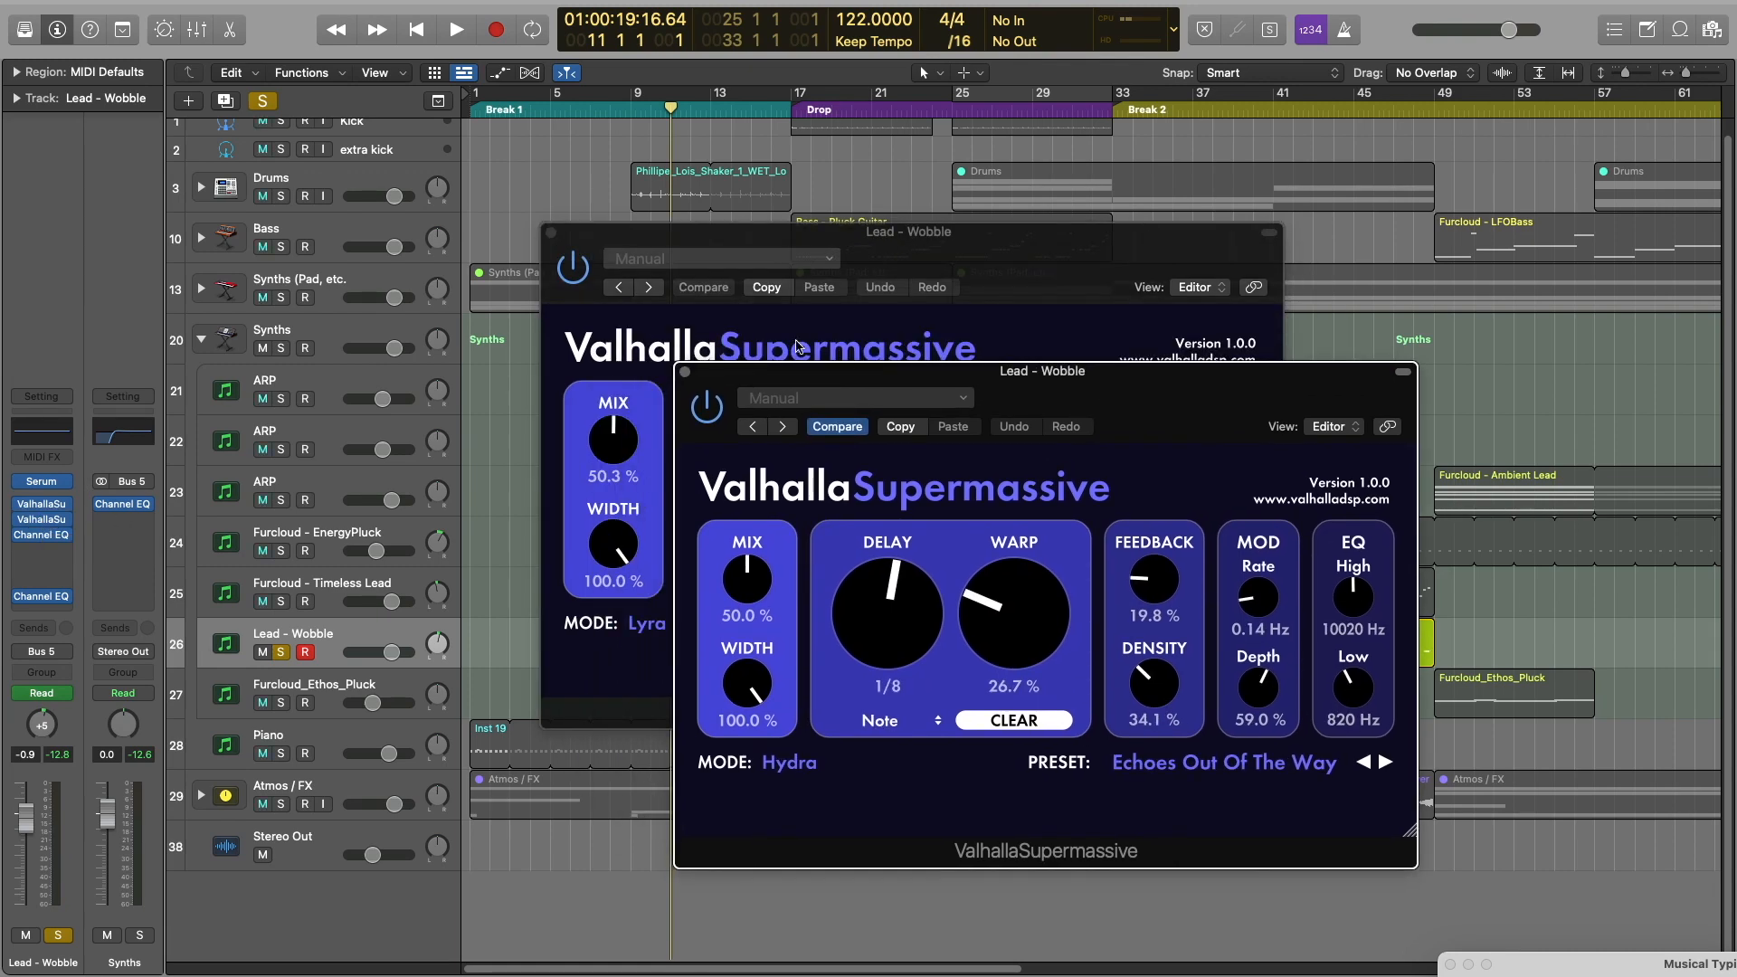
{"action": "left_click", "coordinate": [685, 373]}
{"action": "left_click", "coordinate": [551, 232]}
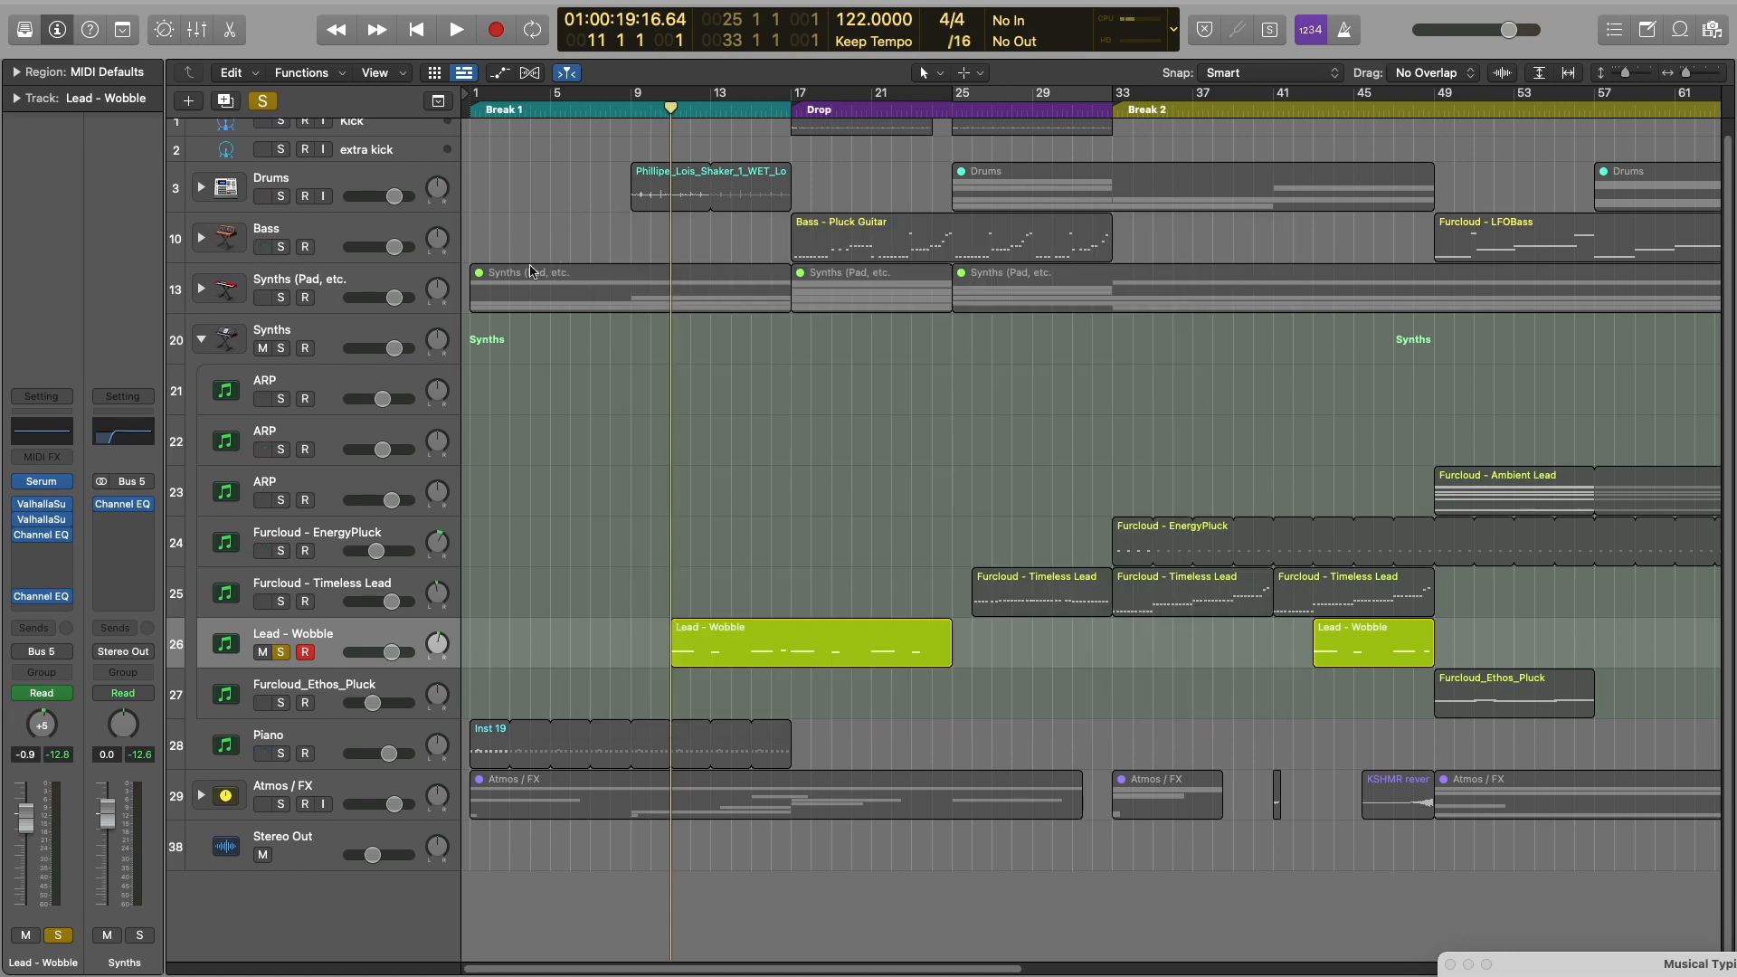
Inspect the curves of both Channel EQ inserts on the Lead - Wobble track and close them
{"action": "left_click", "coordinate": [42, 538]}
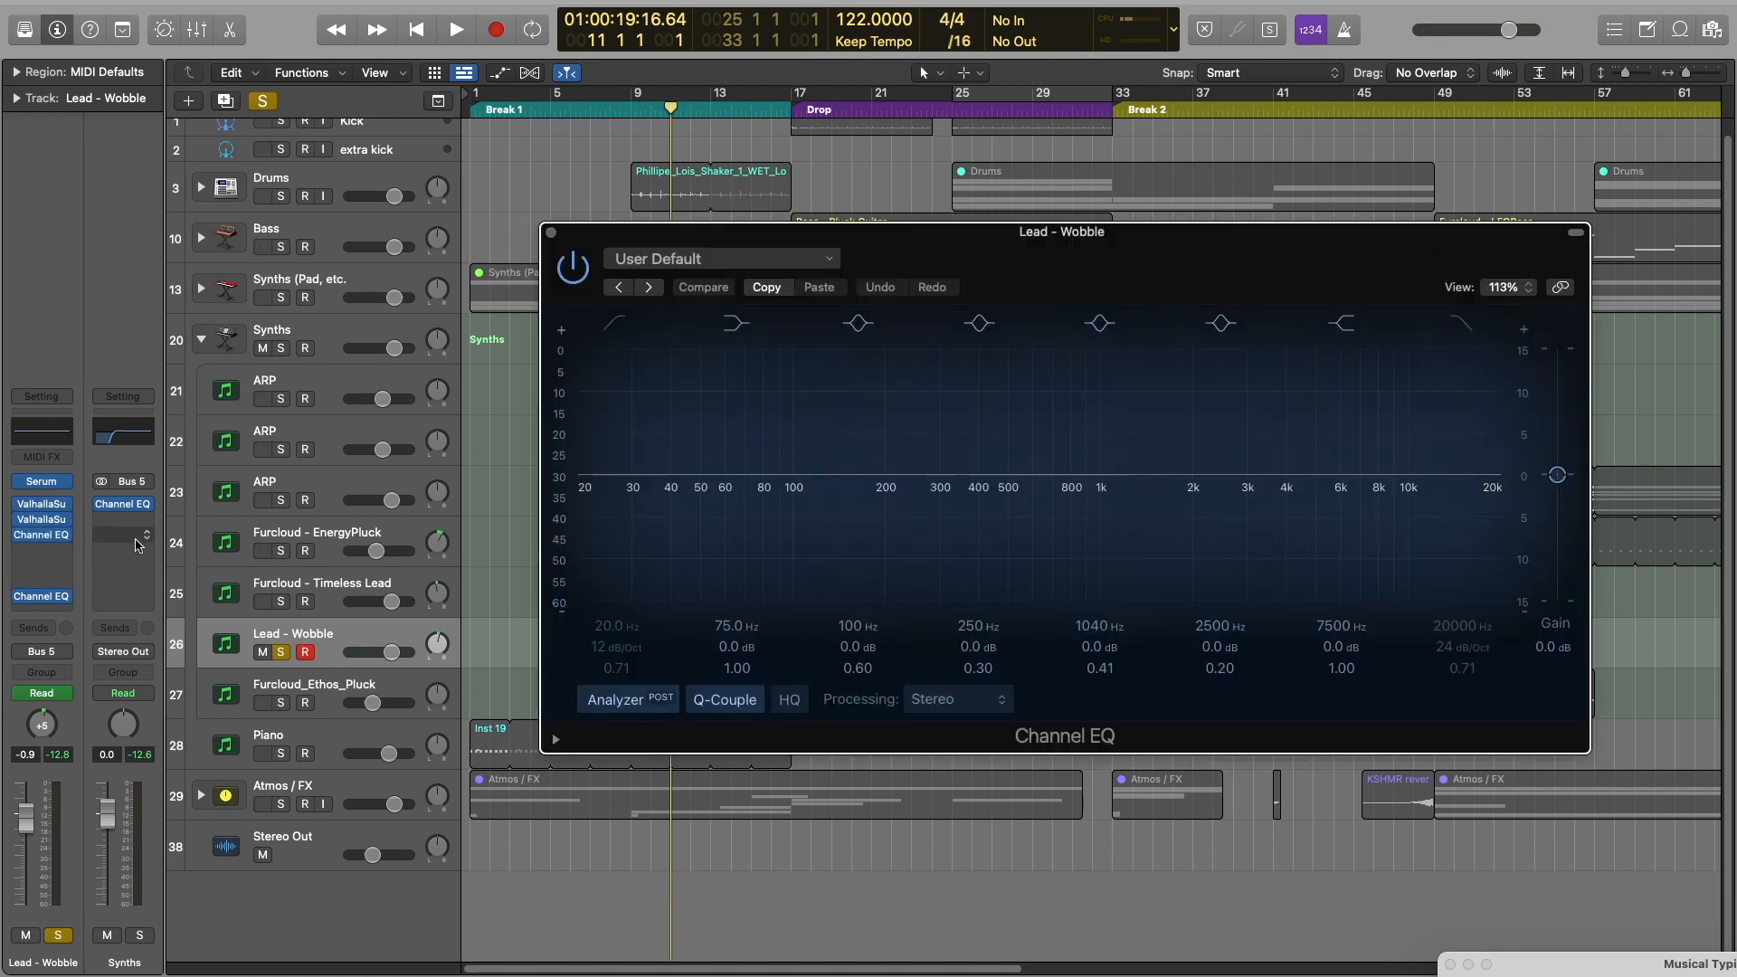
{"action": "left_click", "coordinate": [41, 601]}
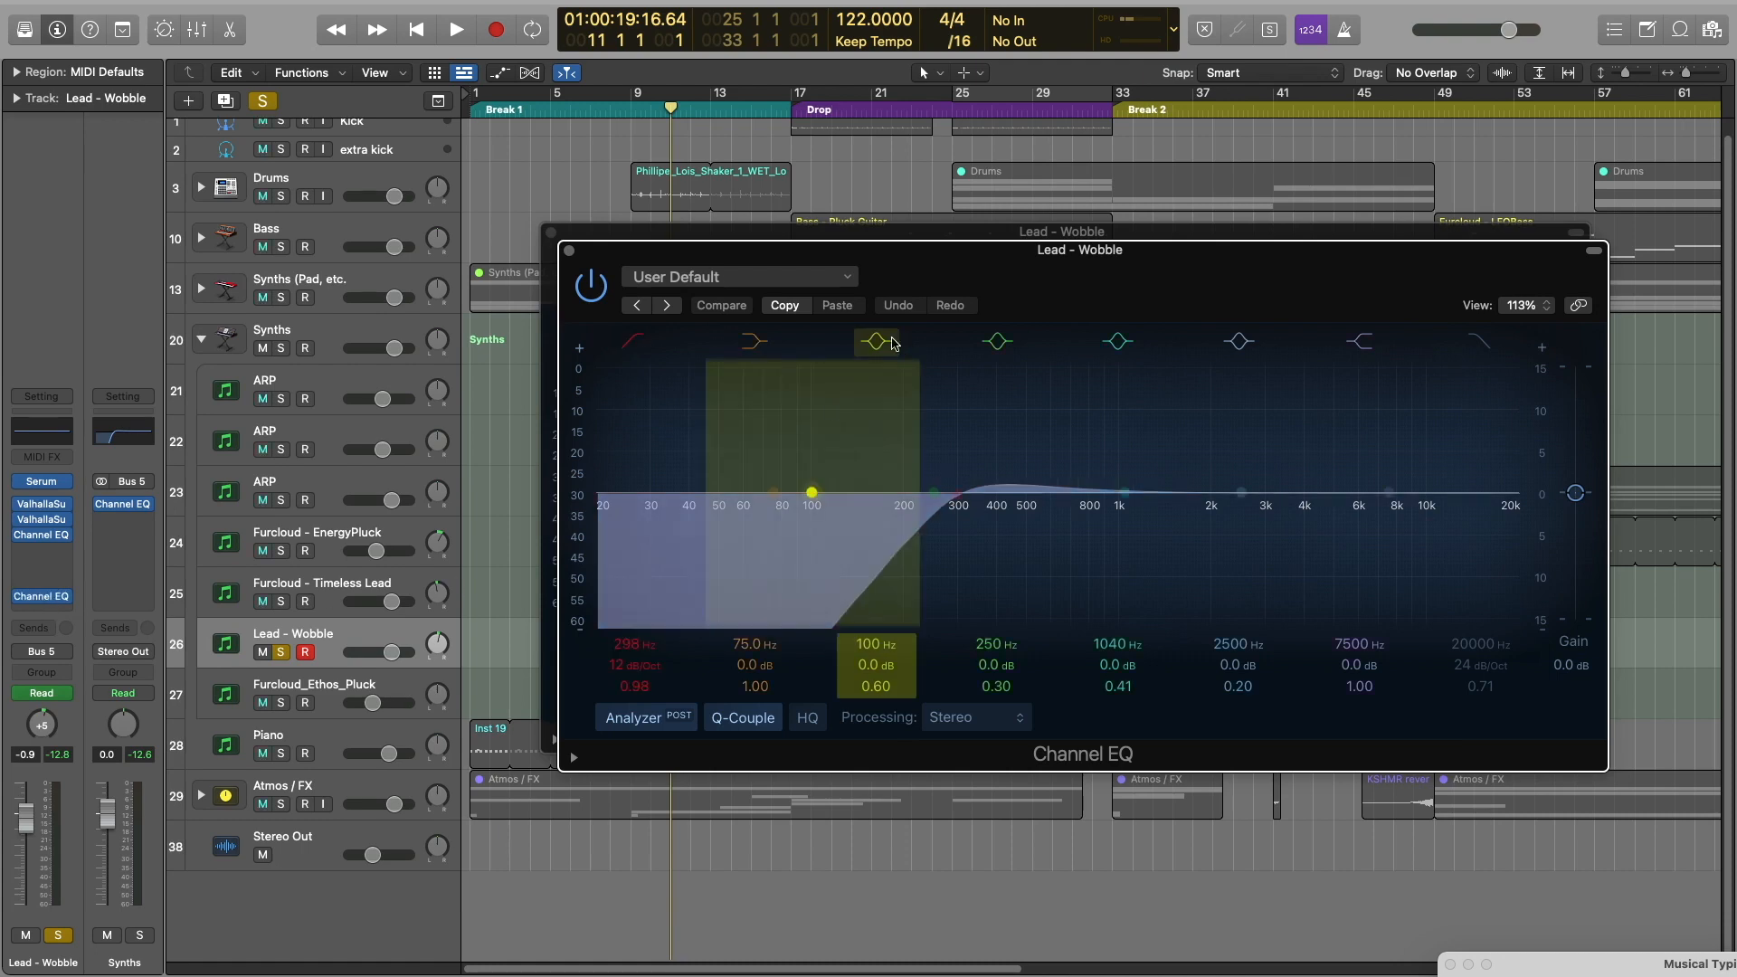
{"action": "left_click", "coordinate": [569, 250]}
{"action": "left_click", "coordinate": [552, 232]}
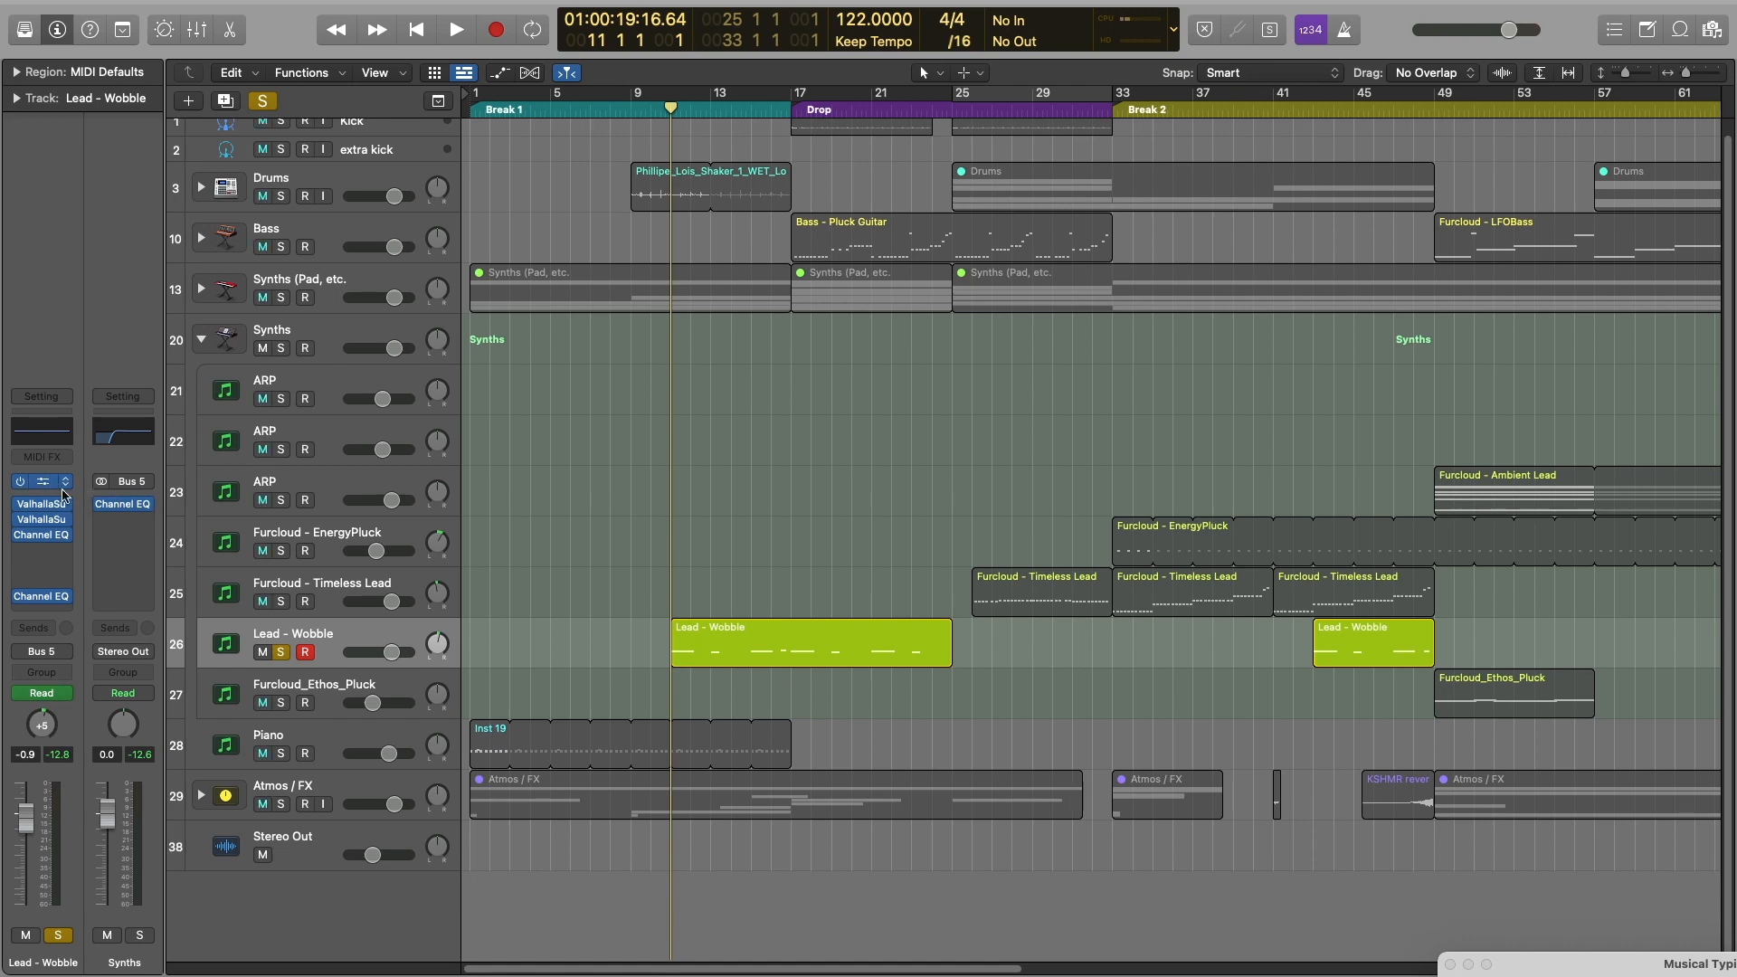
Review the Lead - Wobble Serum patch's oscillators, effects and modulation matrix, close it and audition a note
{"action": "left_click", "coordinate": [49, 489]}
{"action": "left_click_drag", "start_coordinate": [1052, 267], "coordinate": [1036, 191]}
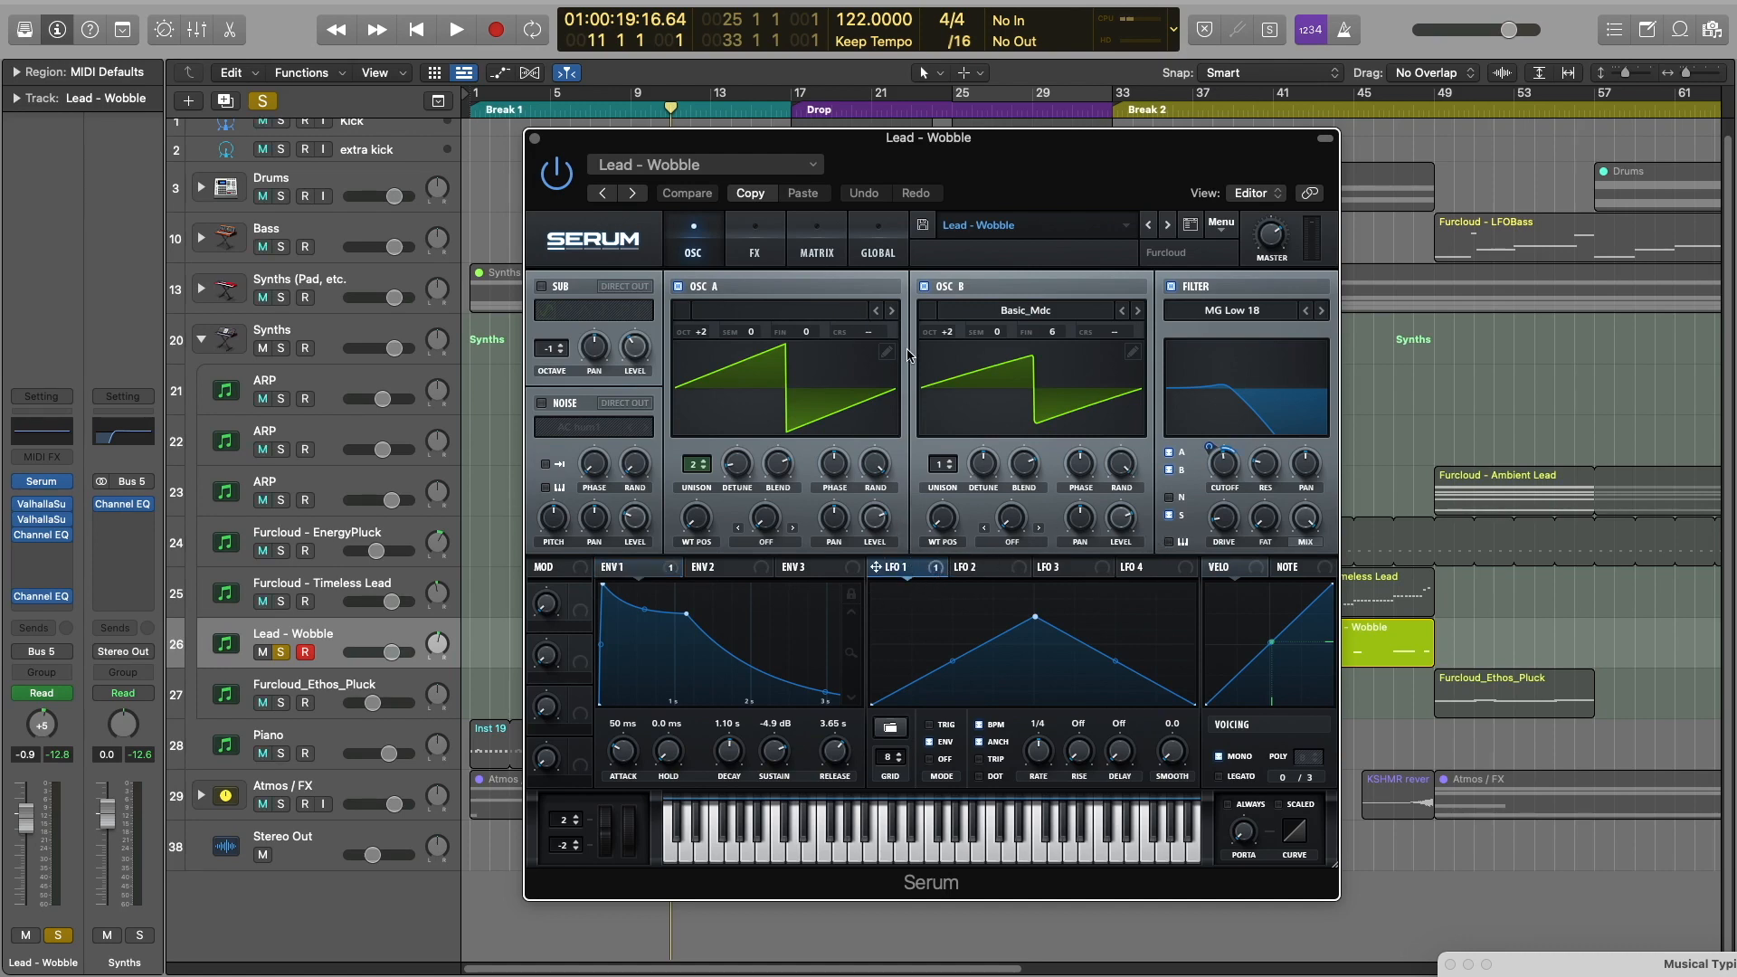
{"action": "left_click", "coordinate": [757, 231]}
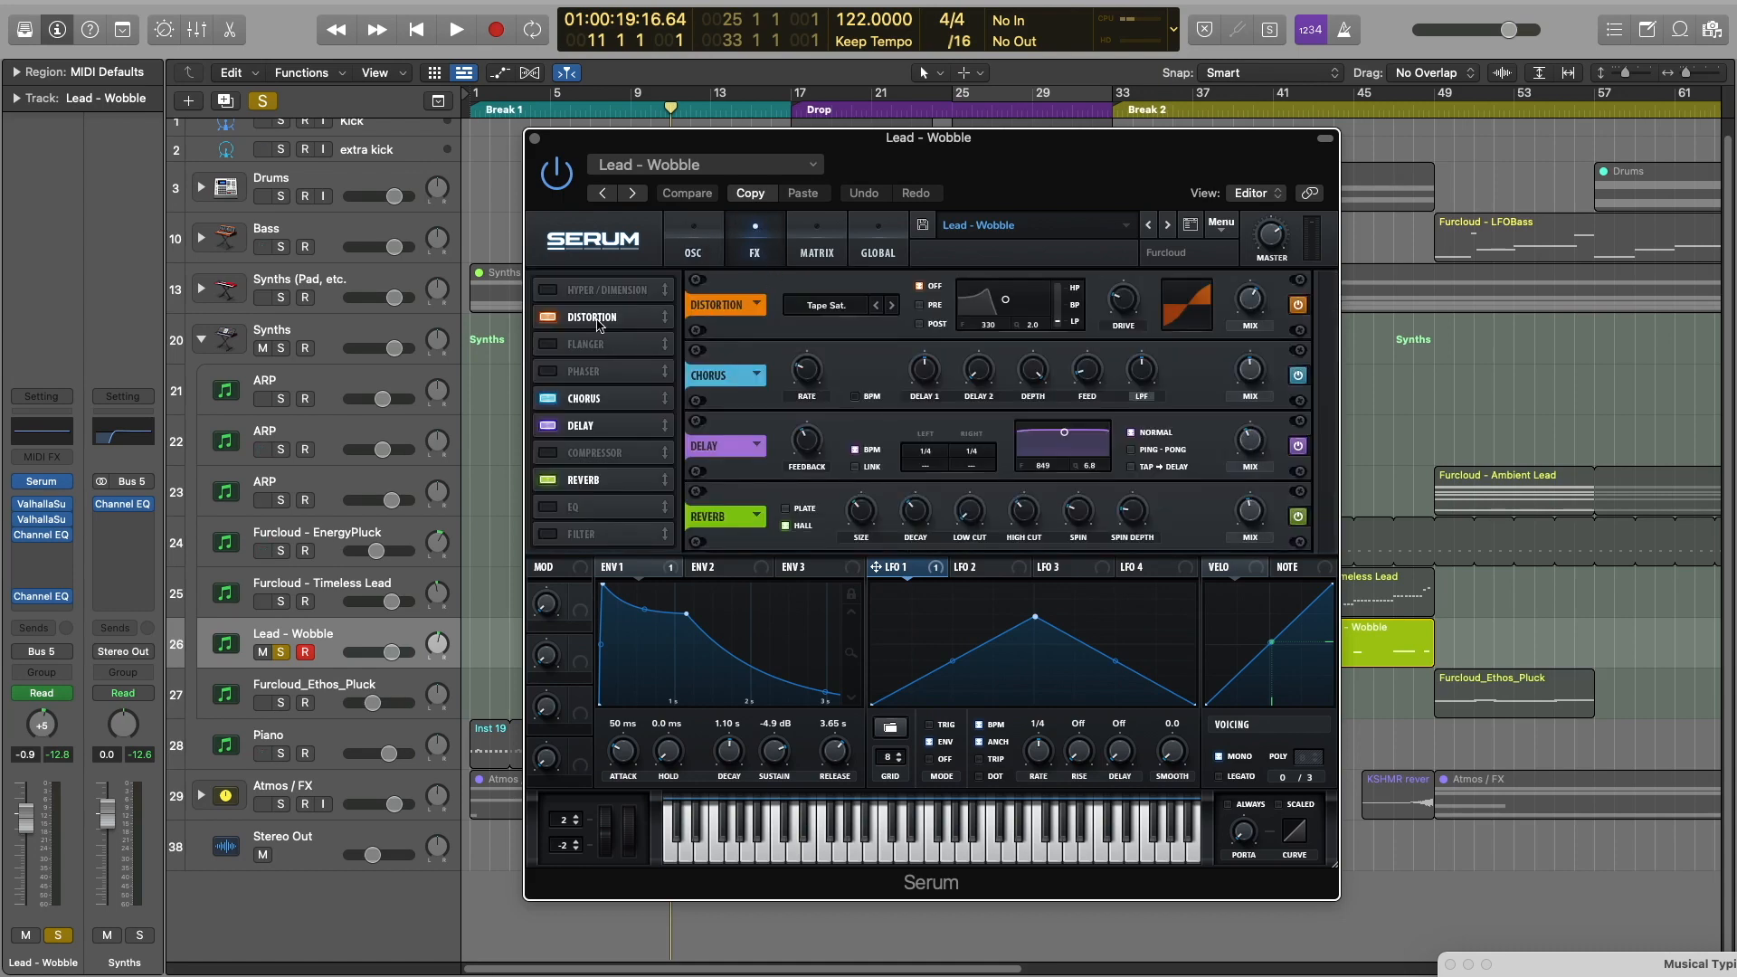
{"action": "left_click", "coordinate": [839, 244]}
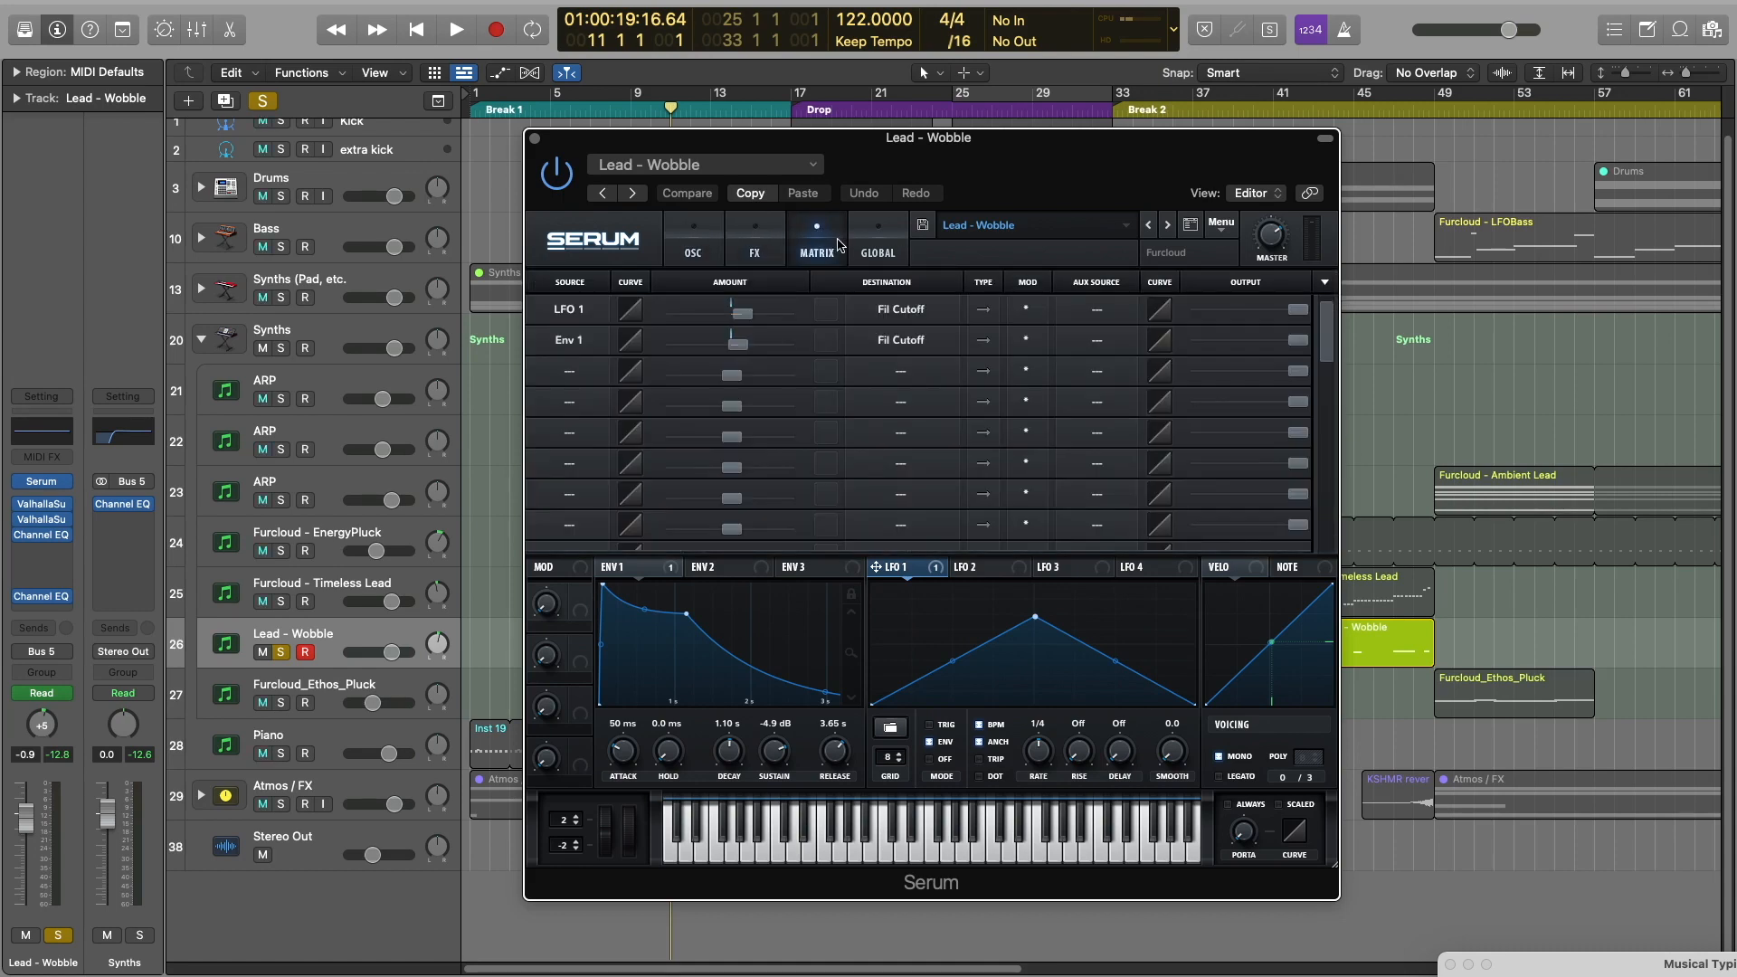
{"action": "left_click", "coordinate": [690, 243]}
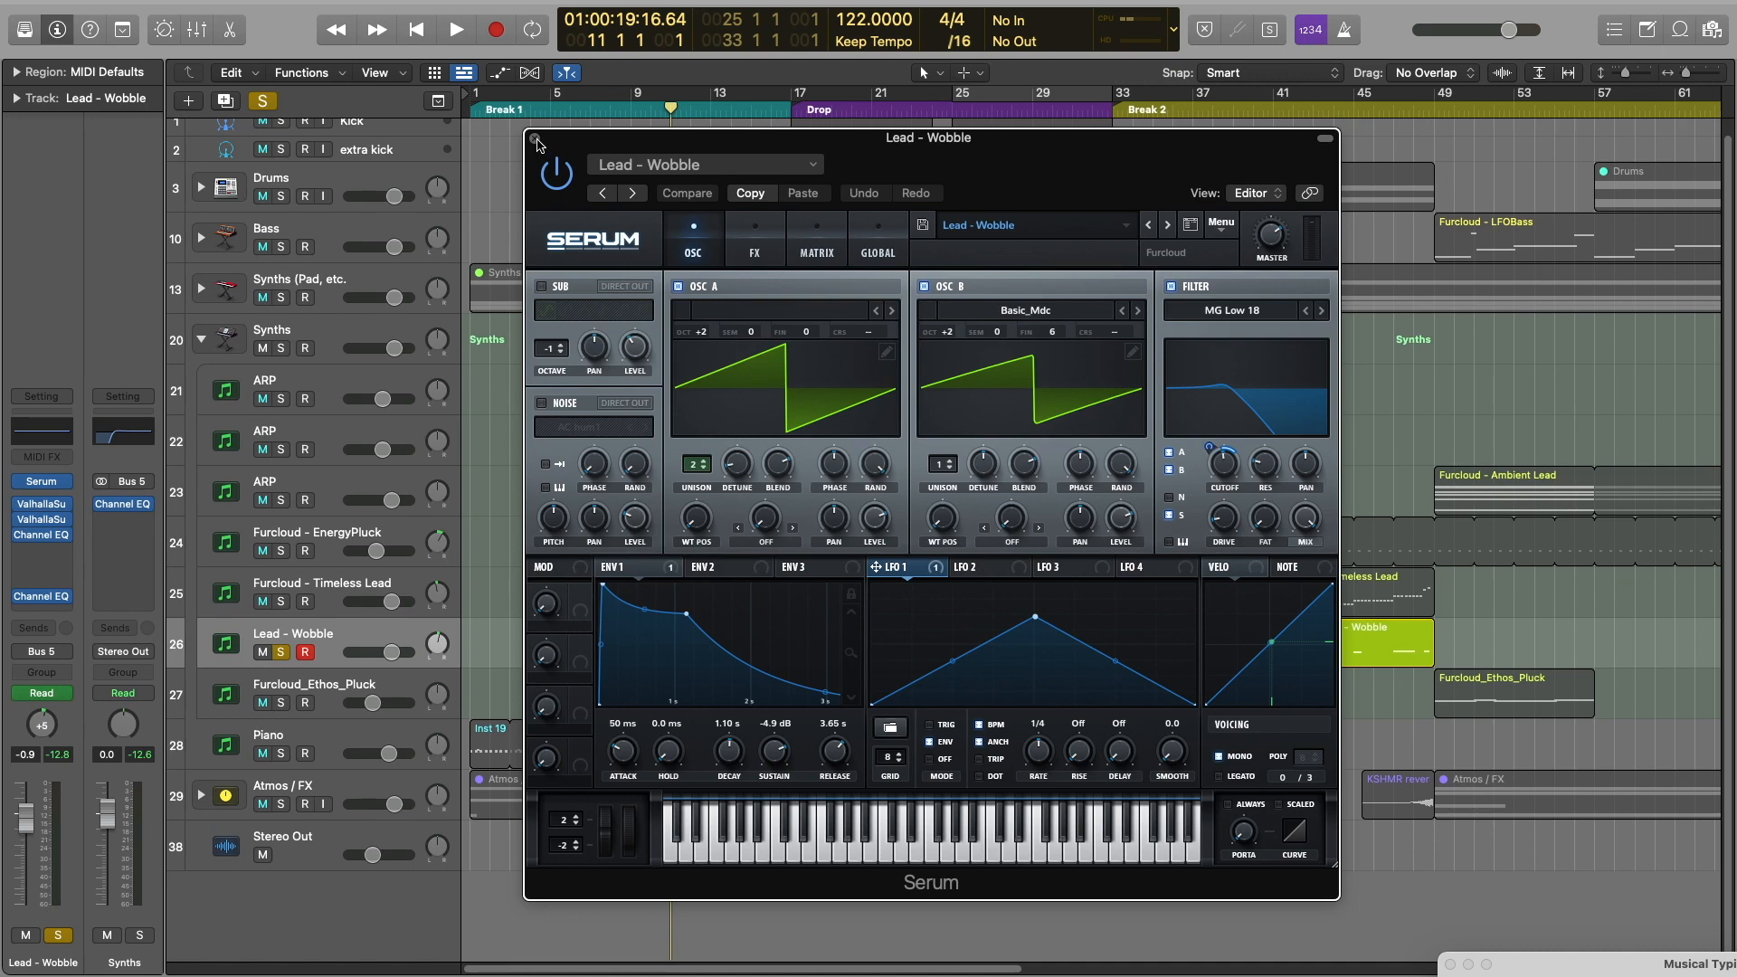
{"action": "left_click", "coordinate": [536, 140]}
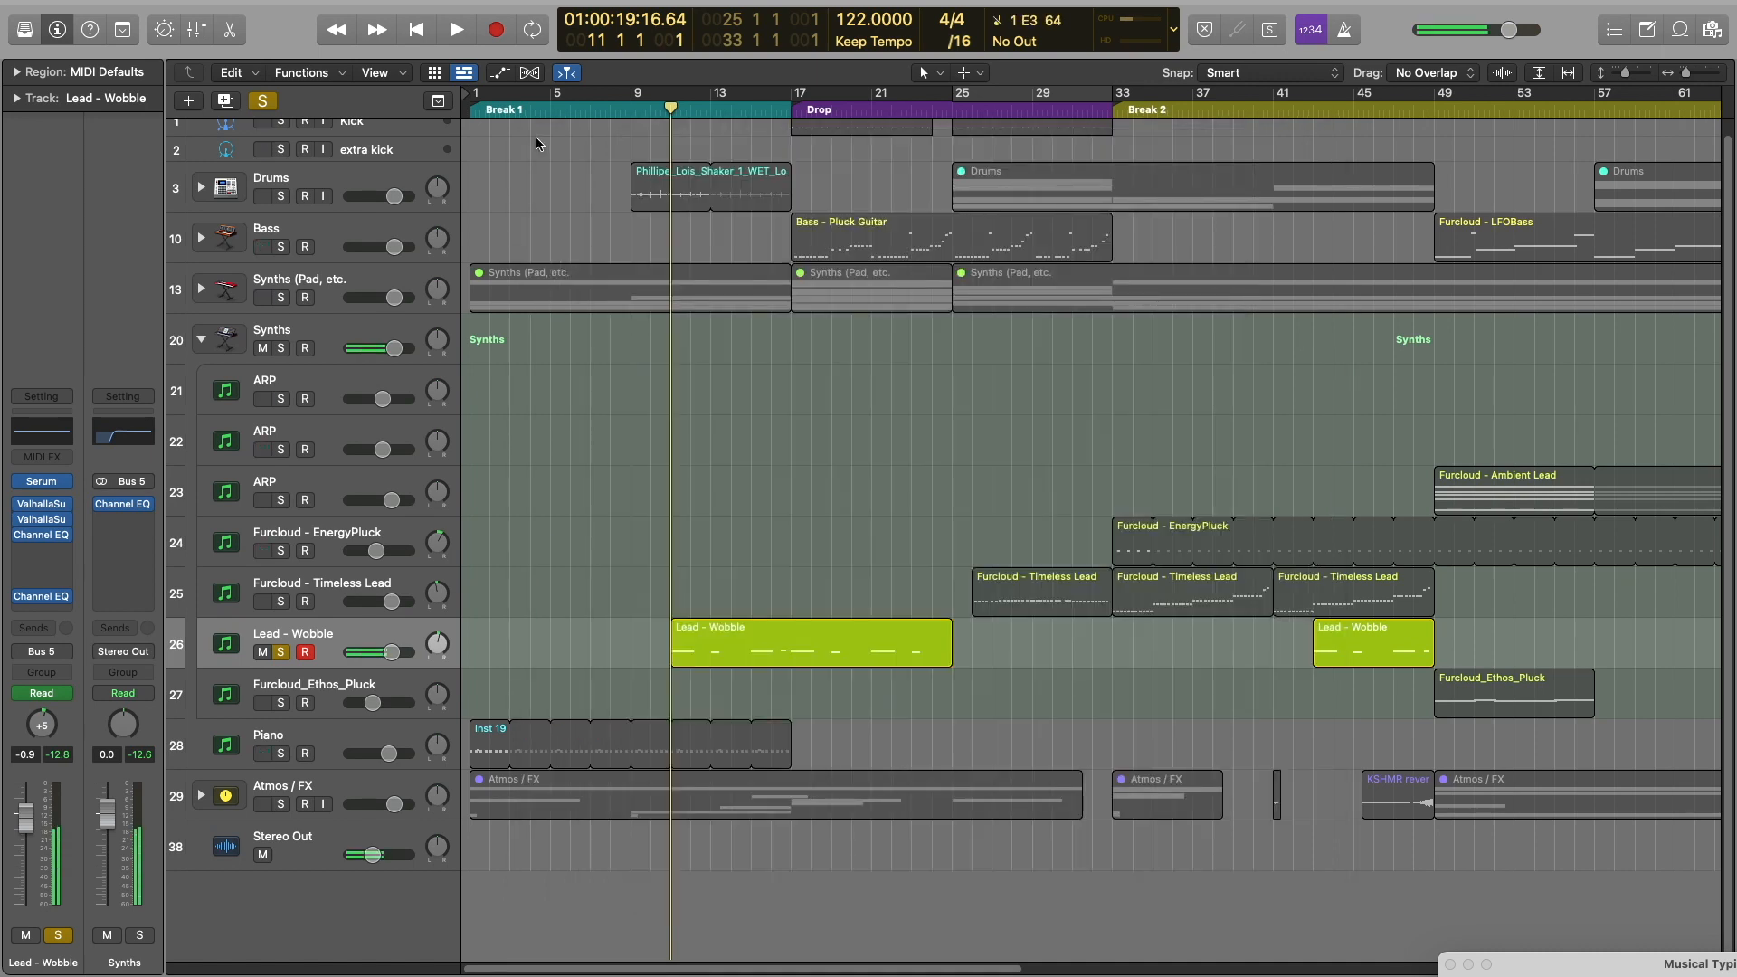
{"action": "key", "text": "a"}
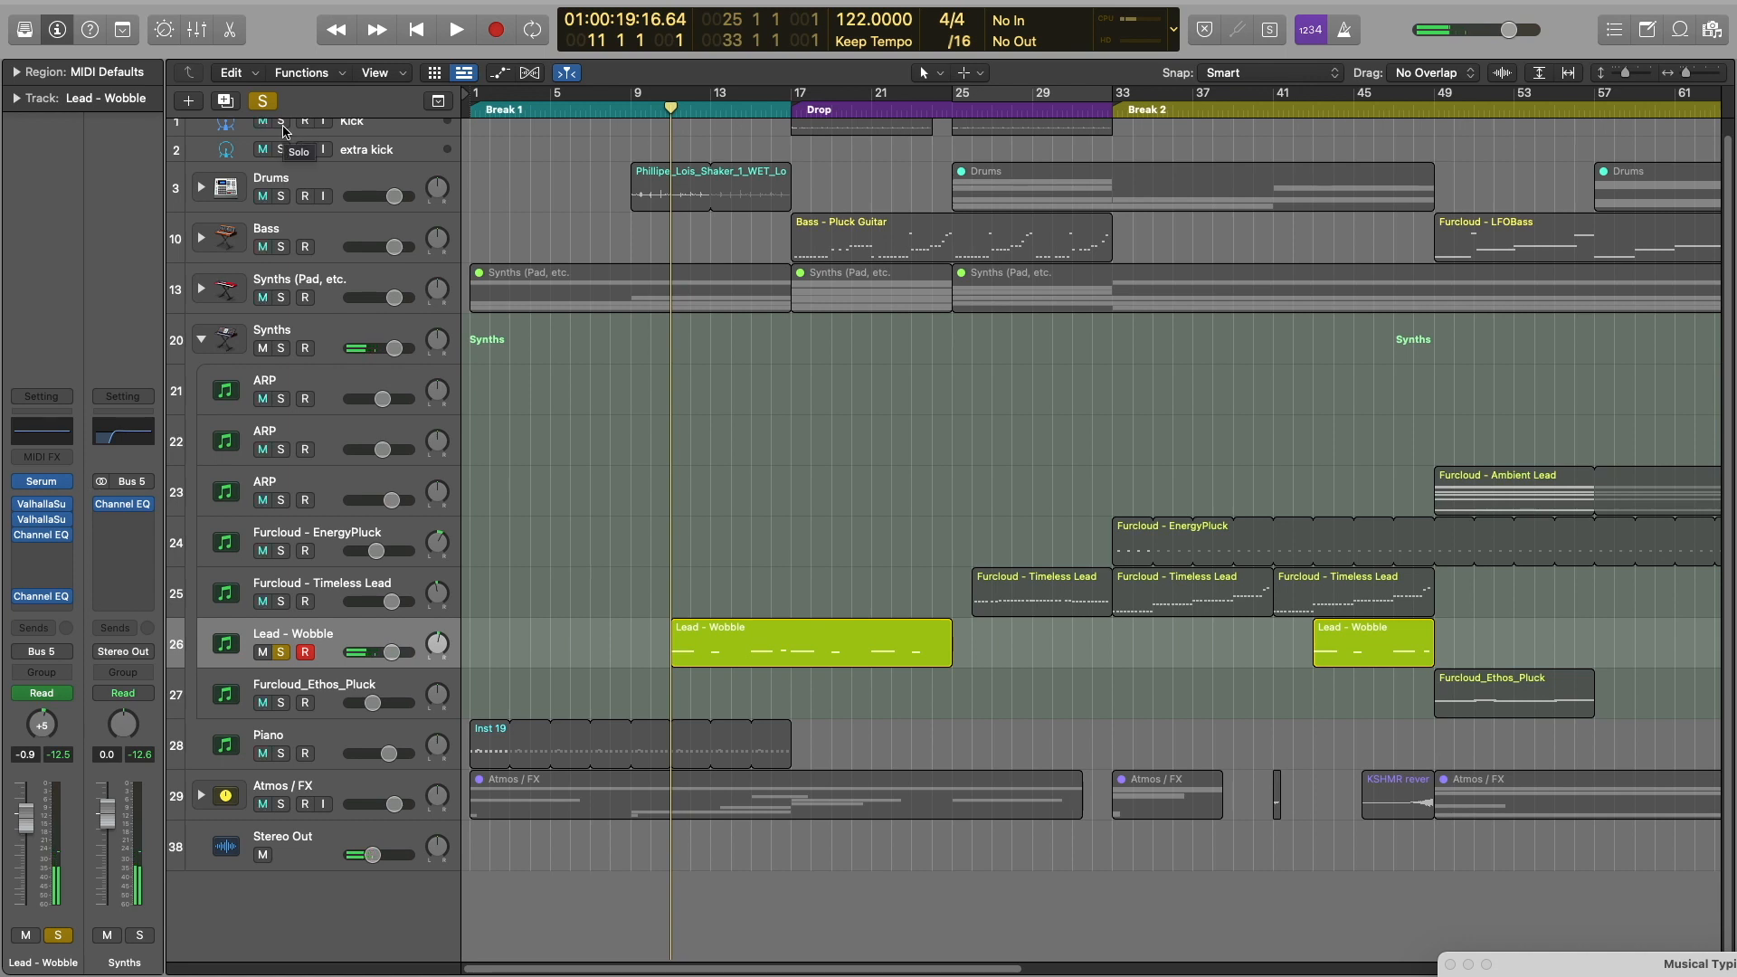
Switch solo from Lead - Wobble to the Furcloud_Ethos_Pluck track and play its region from bar 49
{"action": "left_click", "coordinate": [263, 100]}
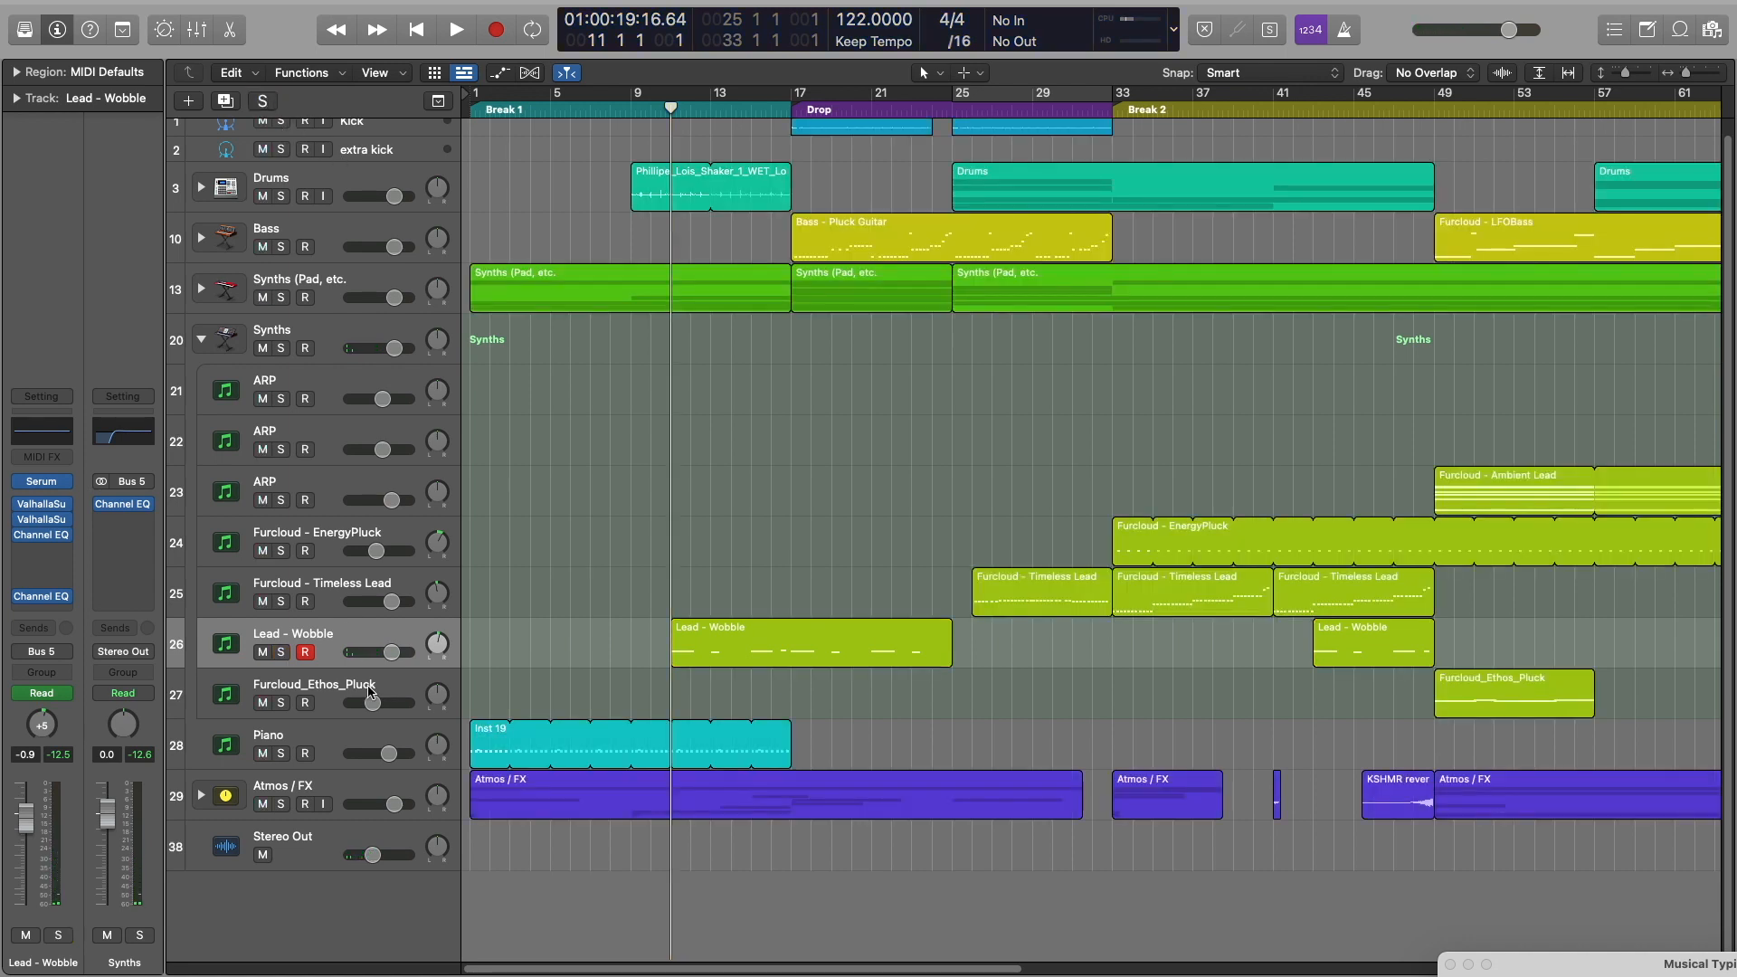
{"action": "left_click", "coordinate": [337, 697]}
{"action": "left_click", "coordinate": [283, 704]}
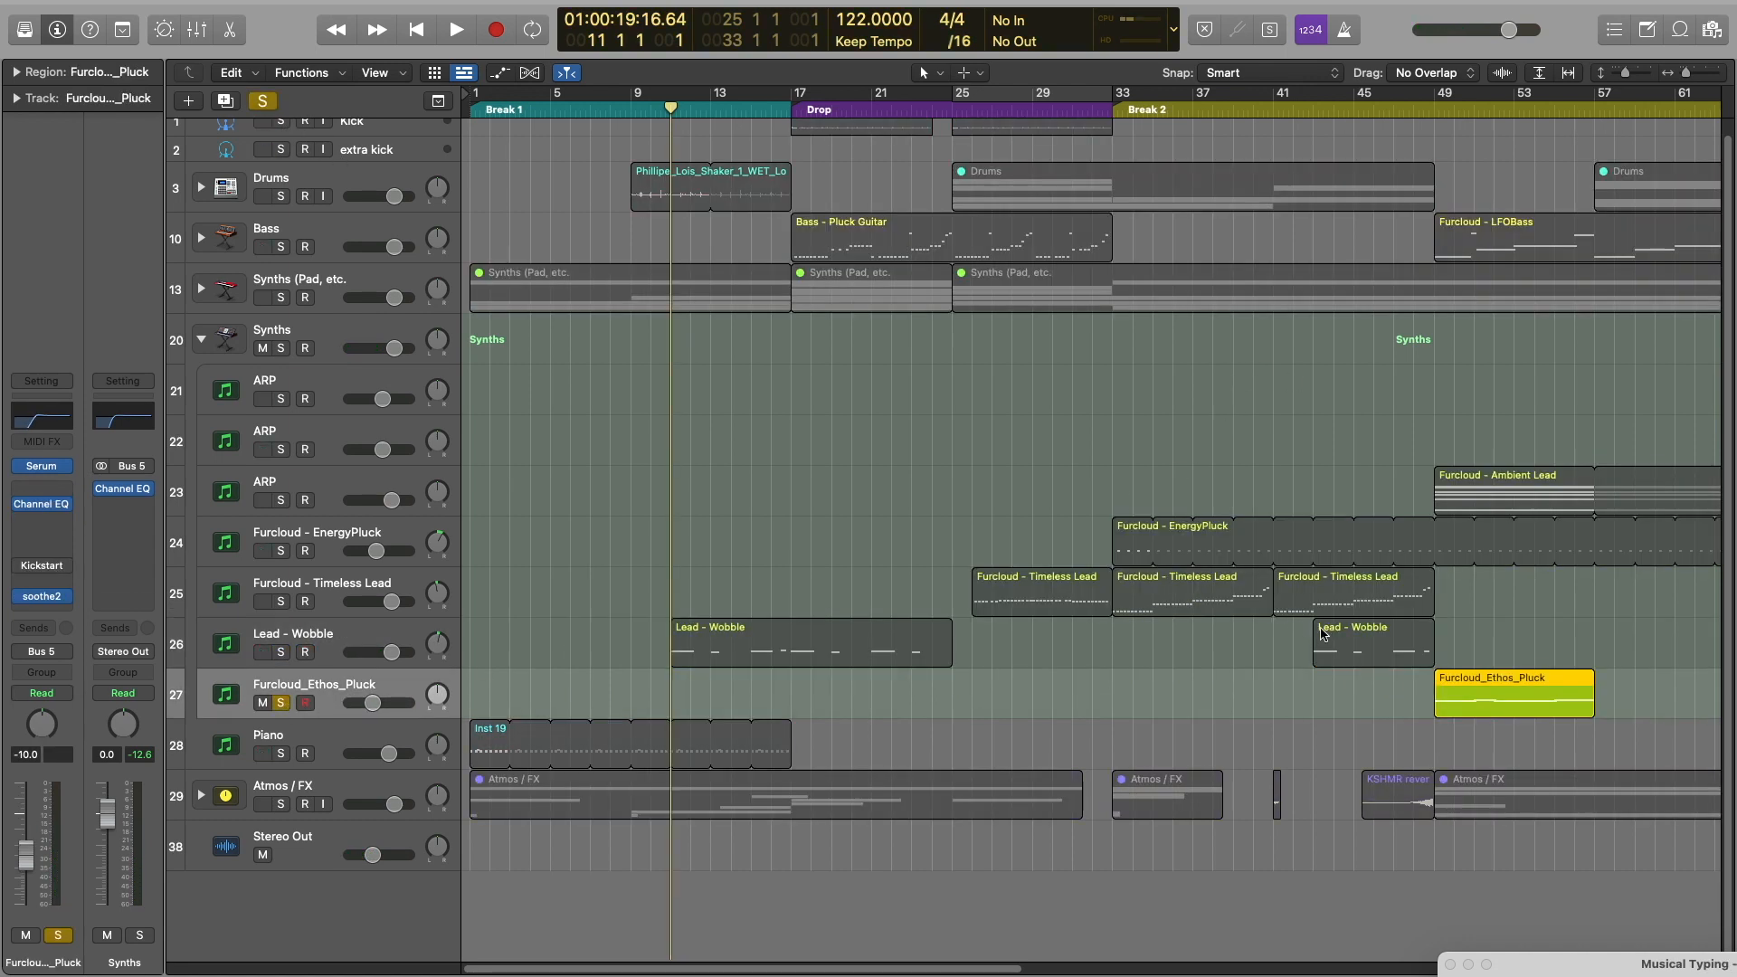
{"action": "scroll", "coordinate": [1348, 387], "scroll_direction": "right", "scroll_amount": 5}
{"action": "left_click", "coordinate": [1148, 106]}
{"action": "key", "text": "space"}
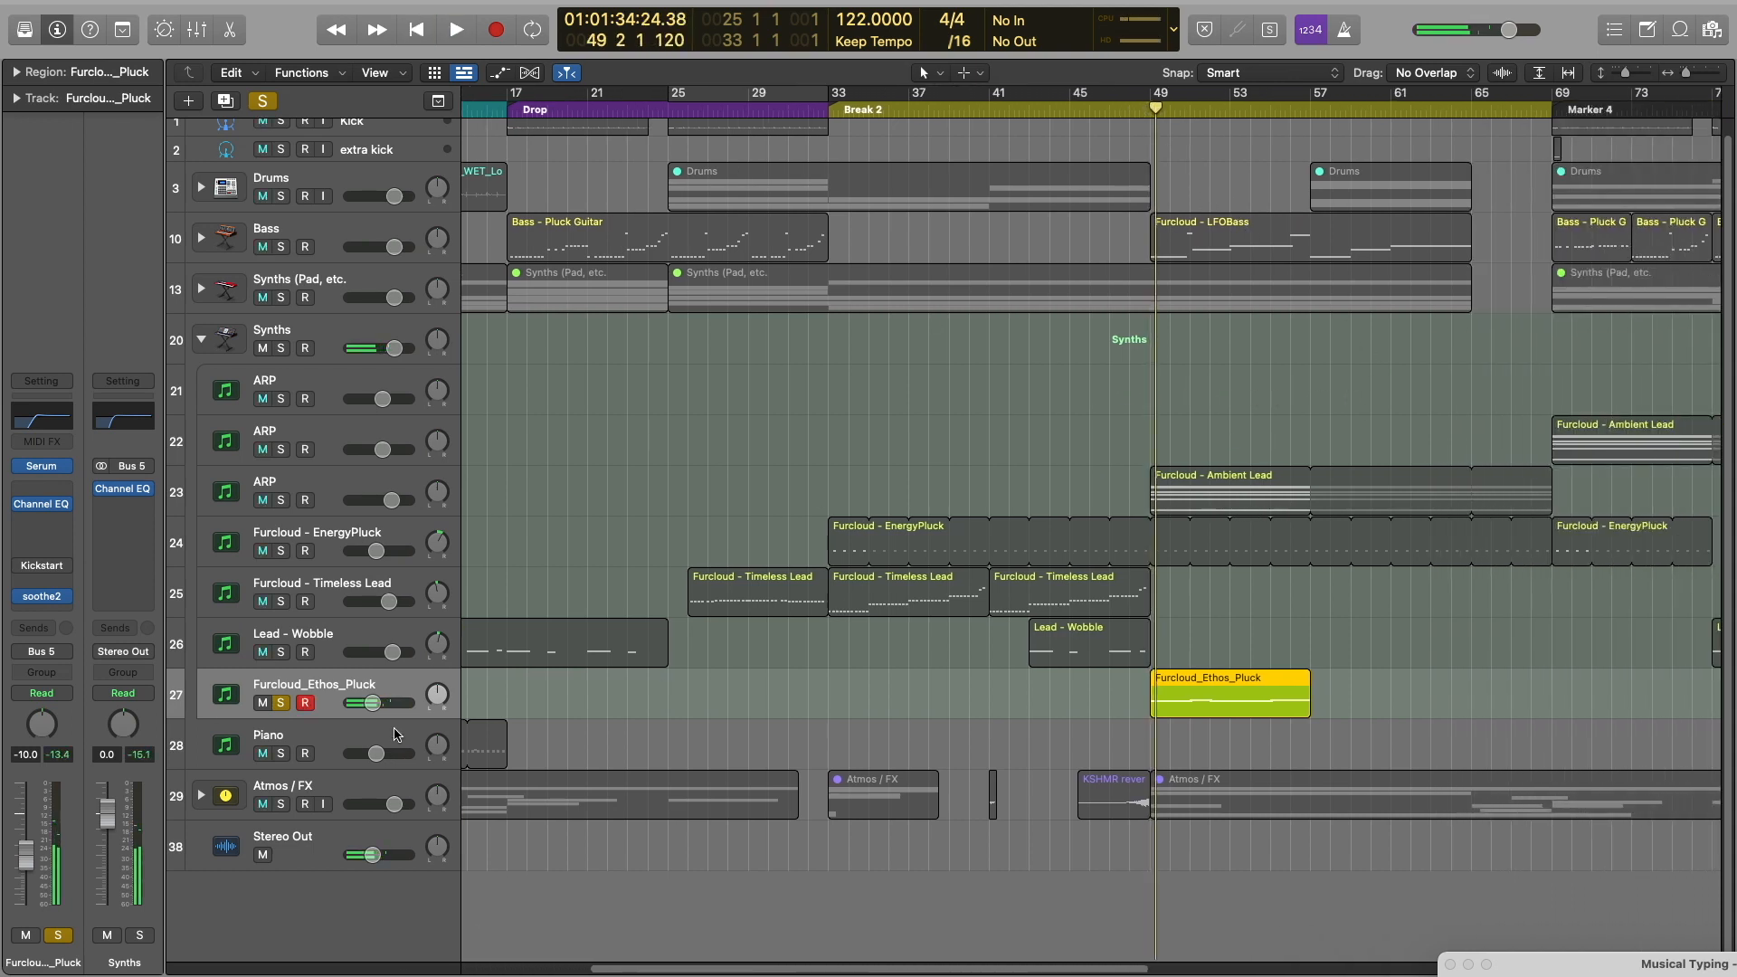
Play the Furcloud_Ethos_Pluck part soloed, compare it briefly with the full mix, restore its solo and stop playback
{"action": "key", "text": "space"}
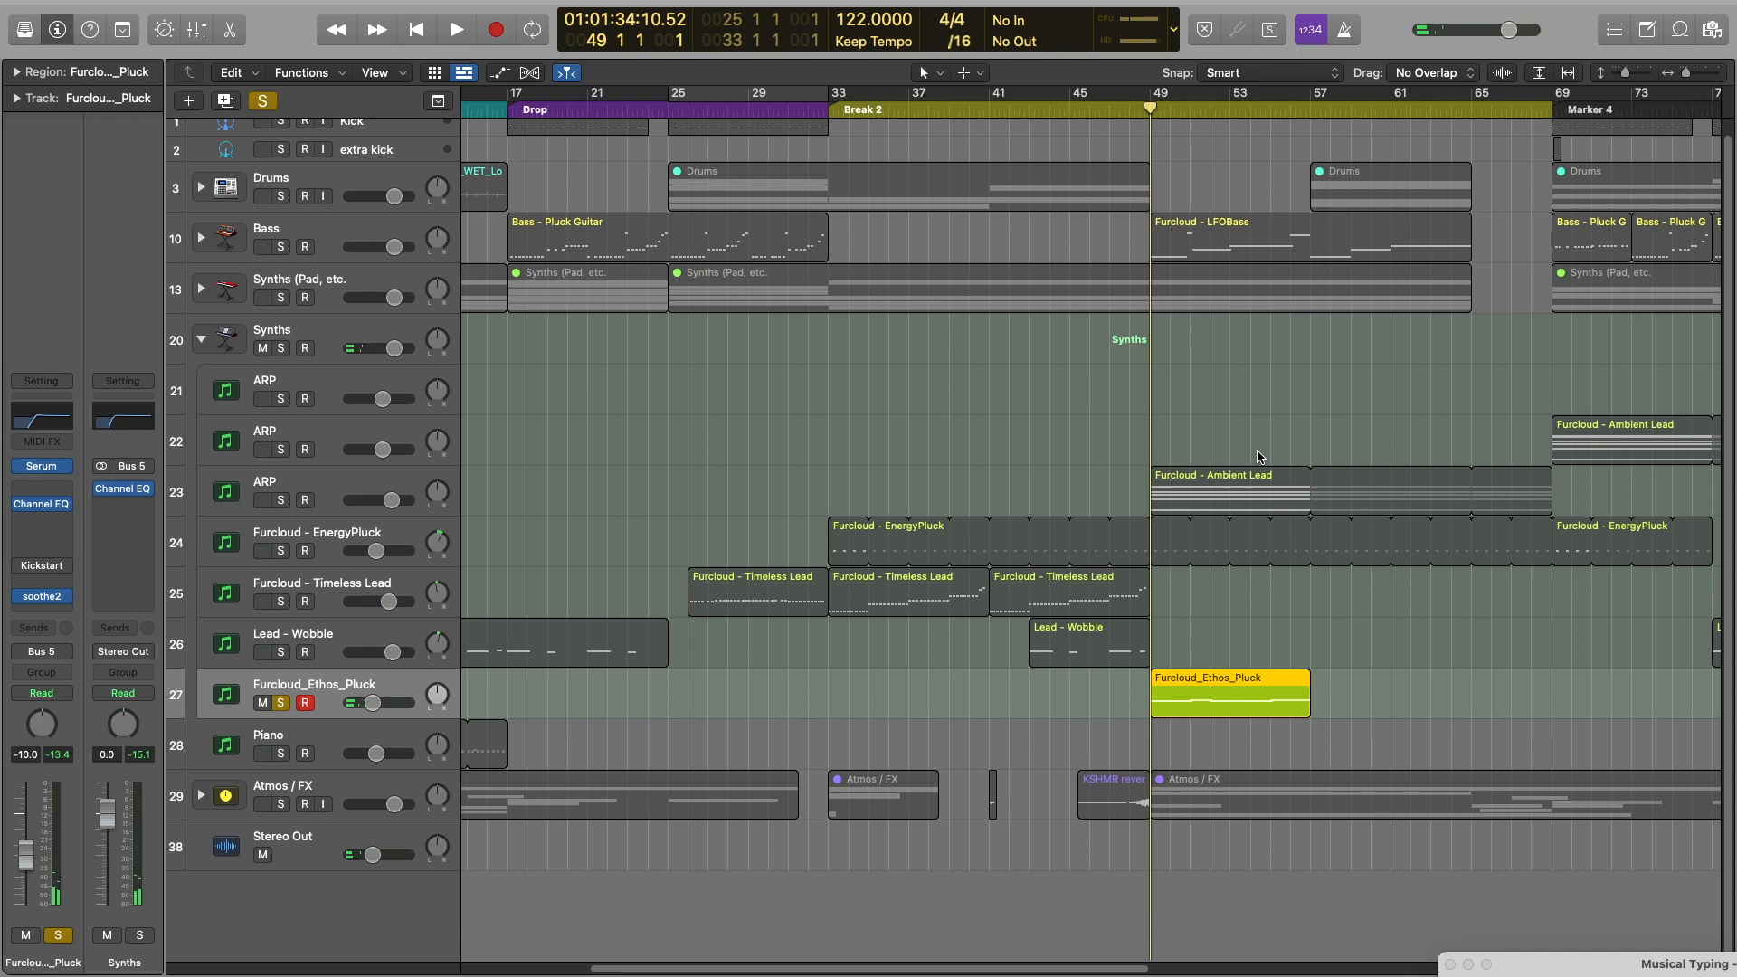
{"action": "key", "text": "space"}
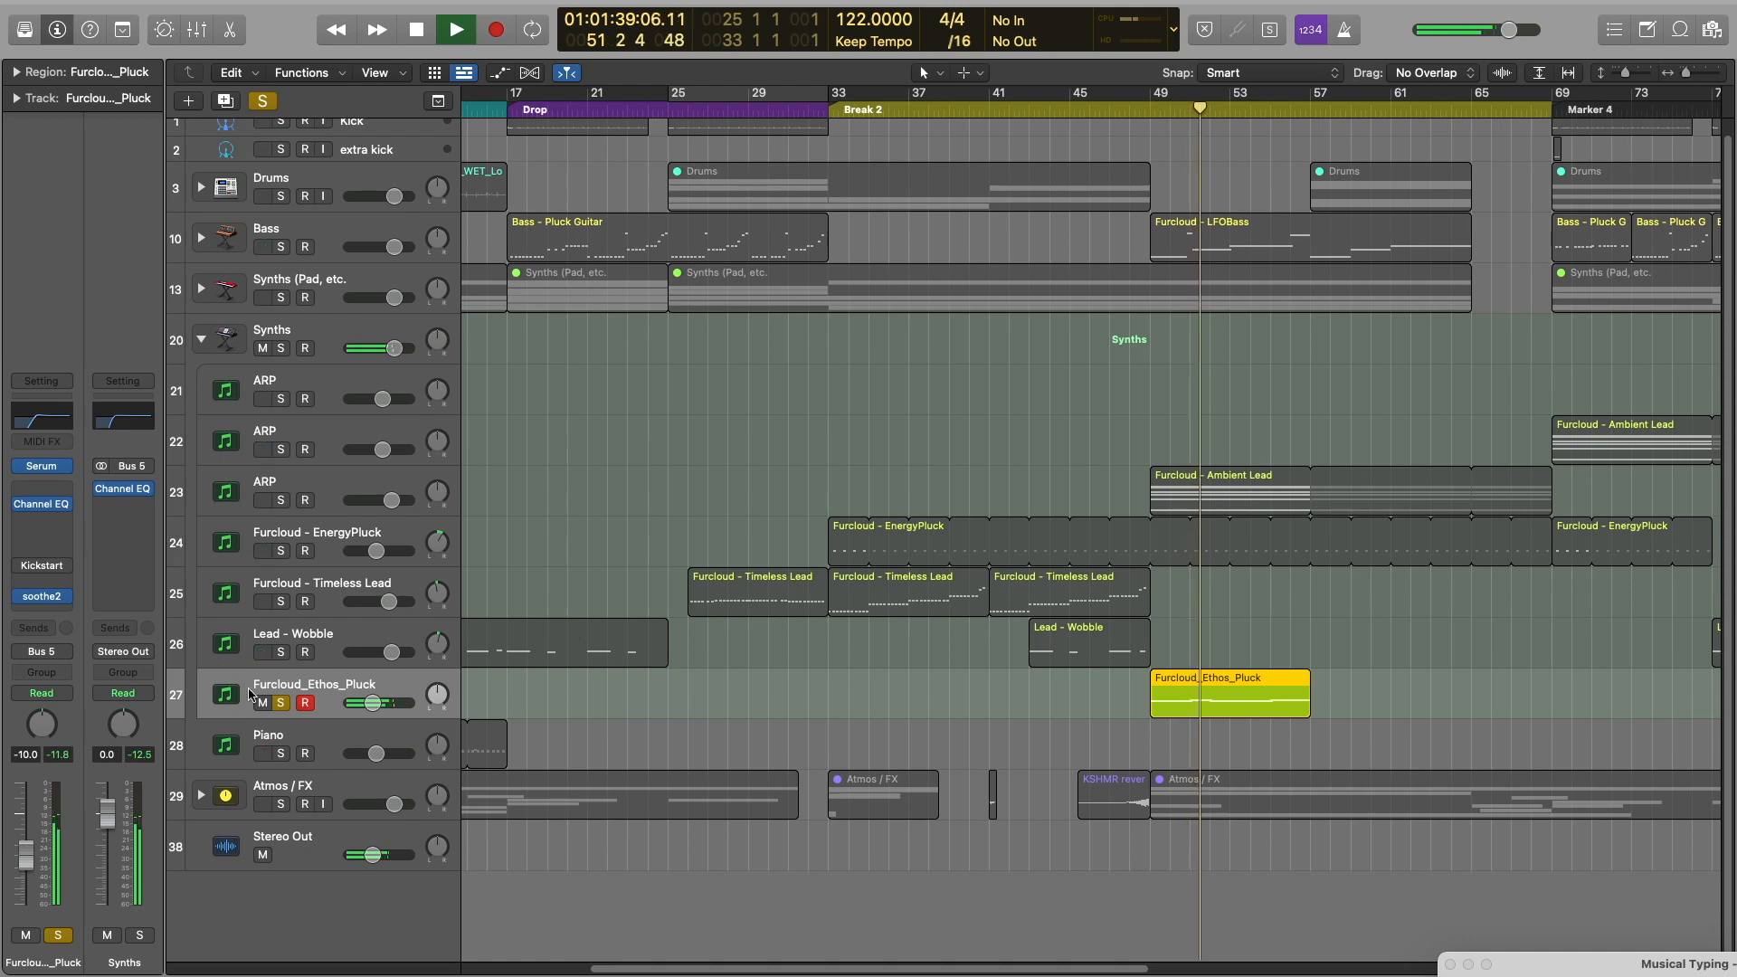
{"action": "left_click", "coordinate": [281, 704]}
{"action": "left_click", "coordinate": [280, 704]}
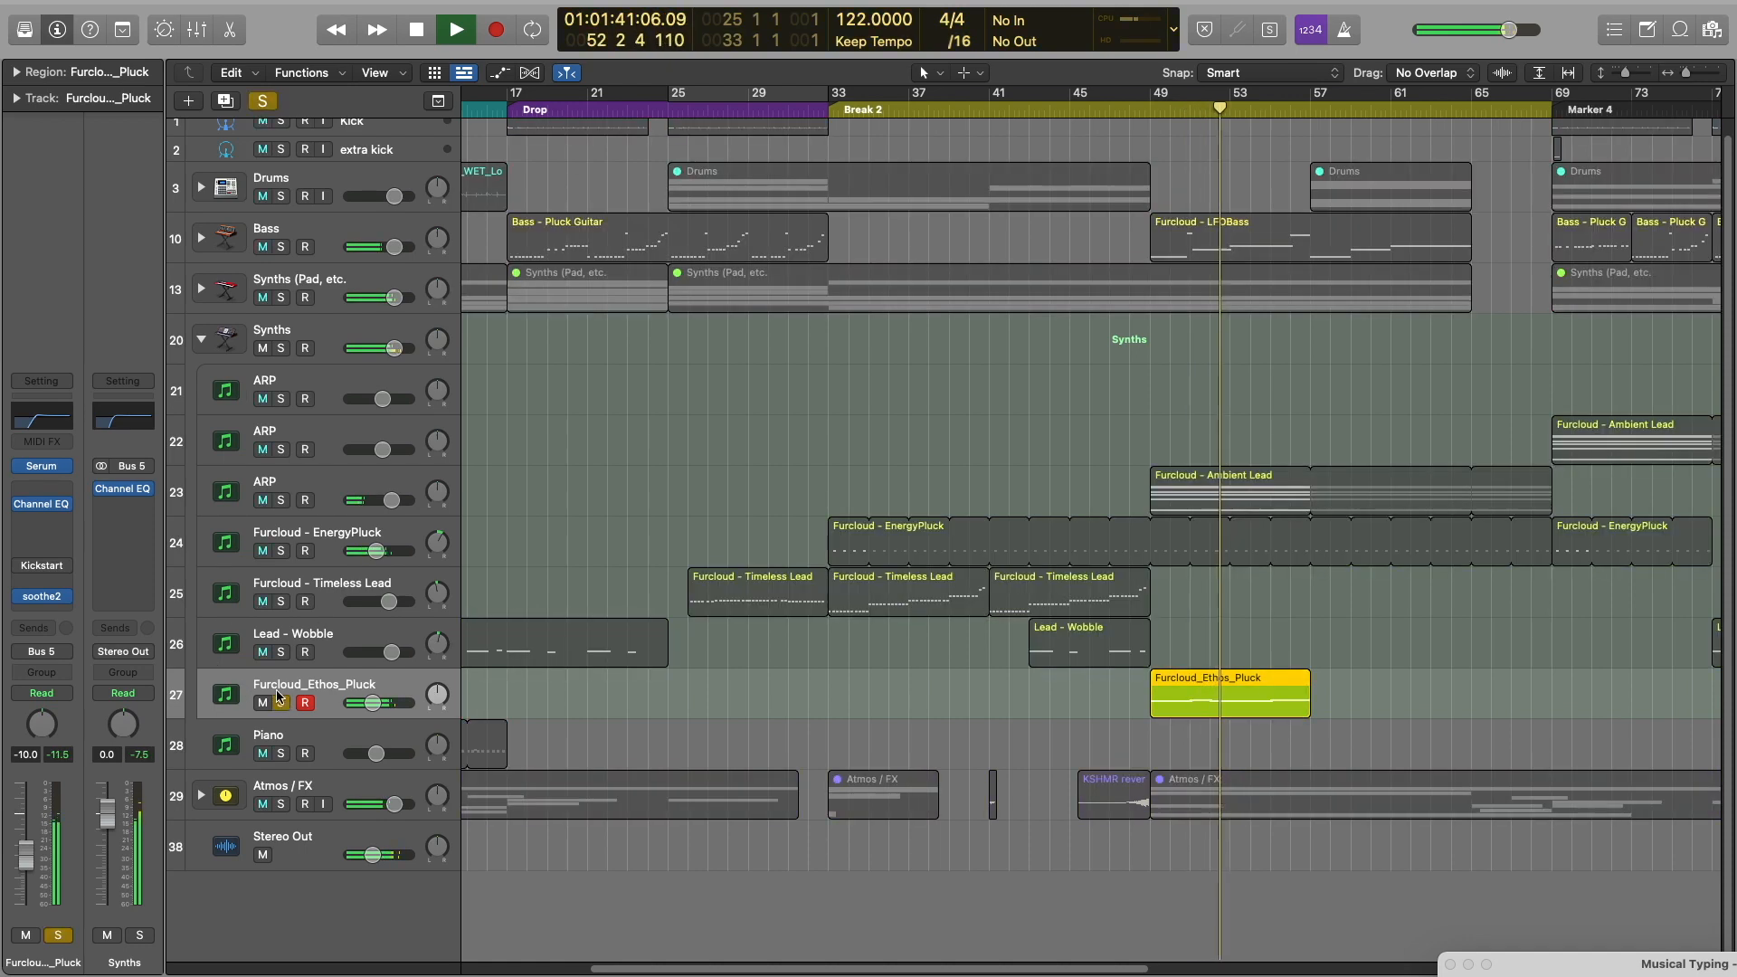
{"action": "key", "text": "space"}
Open the Furcloud_Ethos_Pluck track's Serum patch and inspect its soothe2 insert settings, closing only soothe2
{"action": "left_click", "coordinate": [44, 466]}
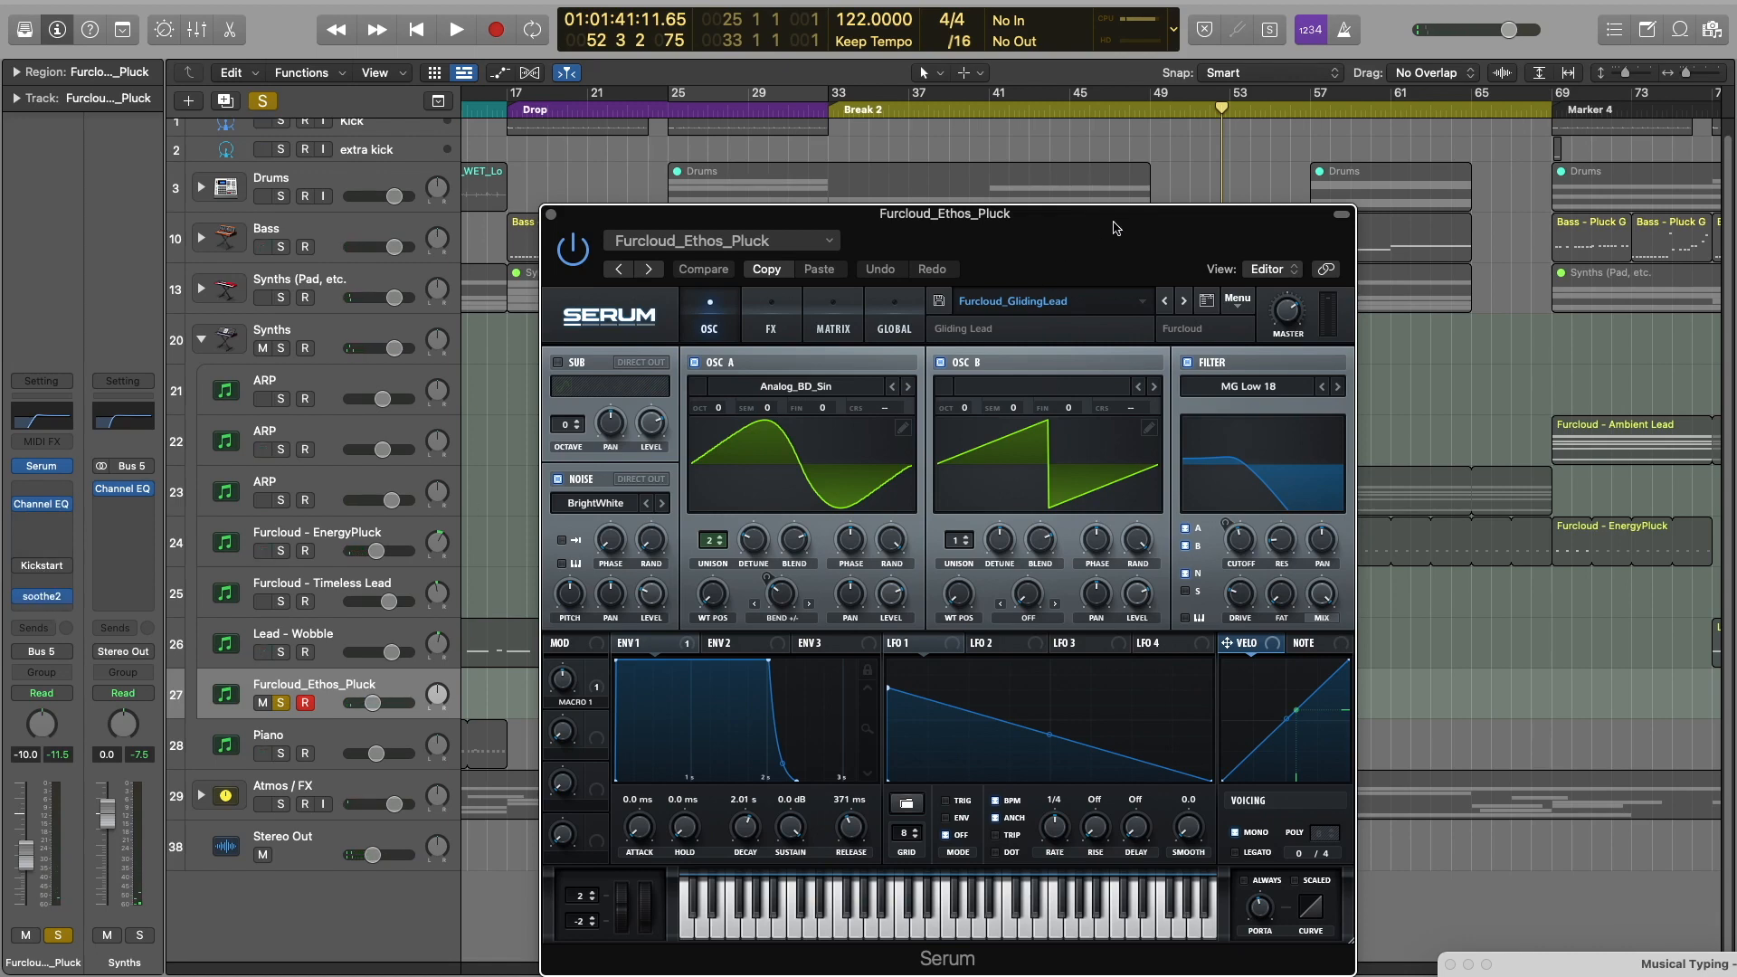
{"action": "left_click", "coordinate": [43, 597]}
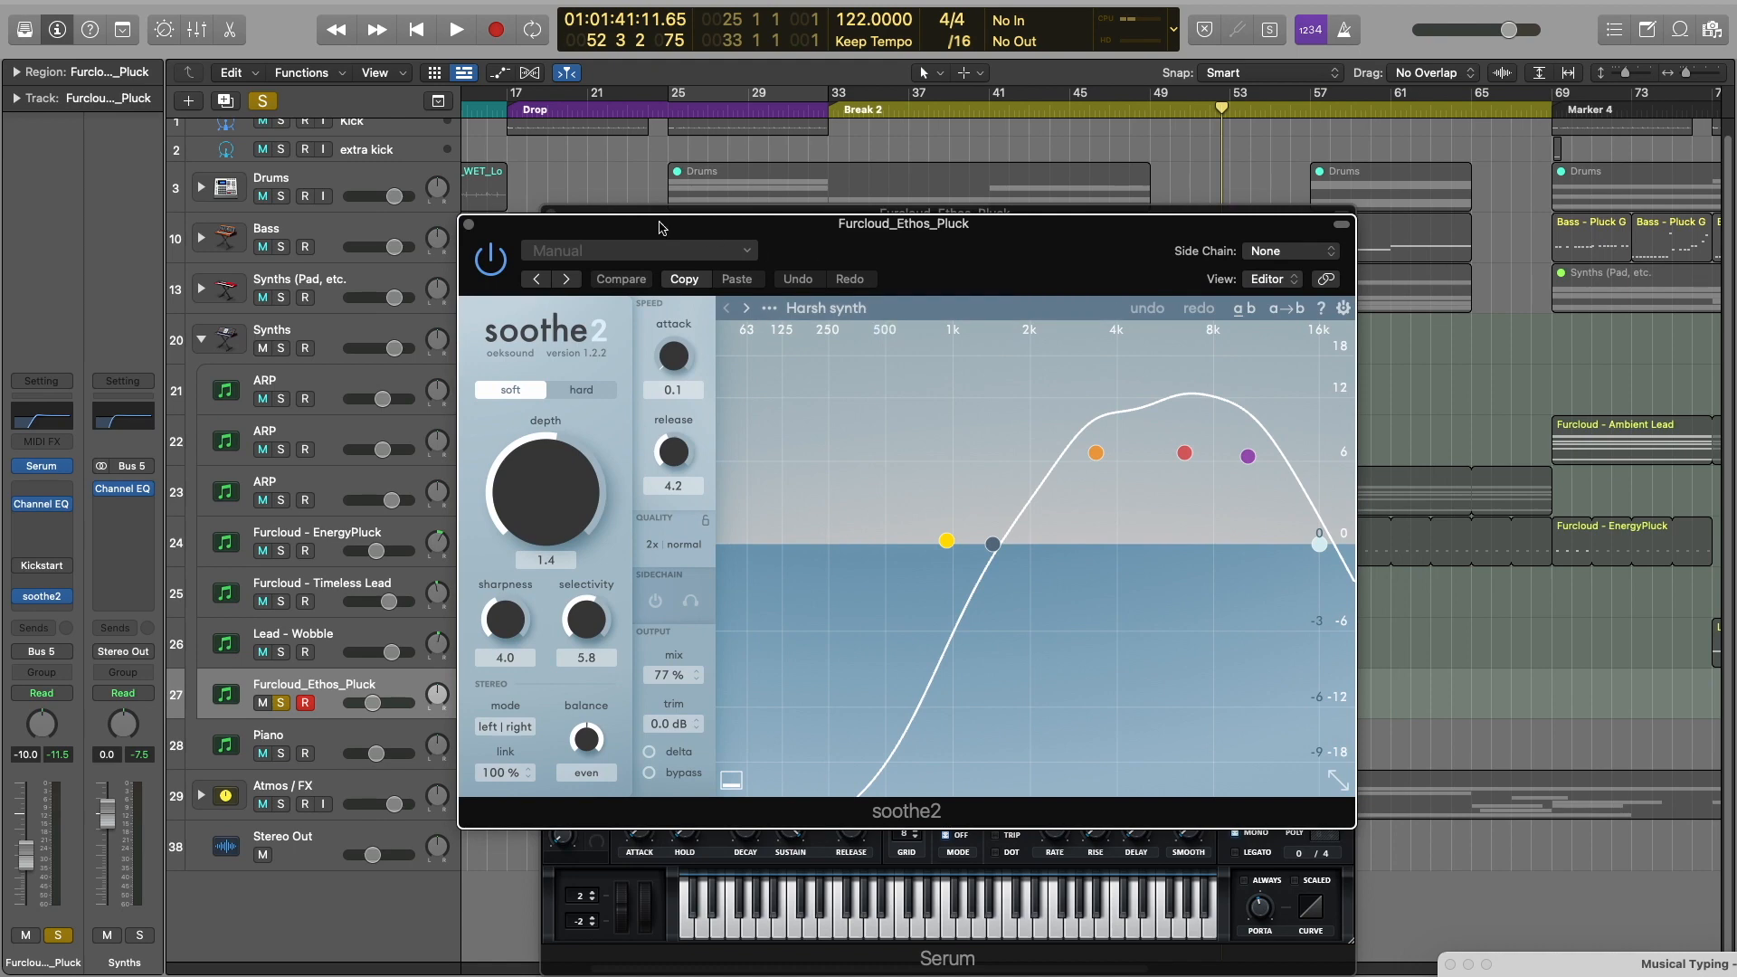
{"action": "left_click", "coordinate": [465, 227]}
Review the Furcloud_Ethos_Pluck Serum patch's oscillators, effects and Envelope 1 modulation, close it and deselect the region
{"action": "left_click_drag", "start_coordinate": [1014, 259], "coordinate": [924, 144]}
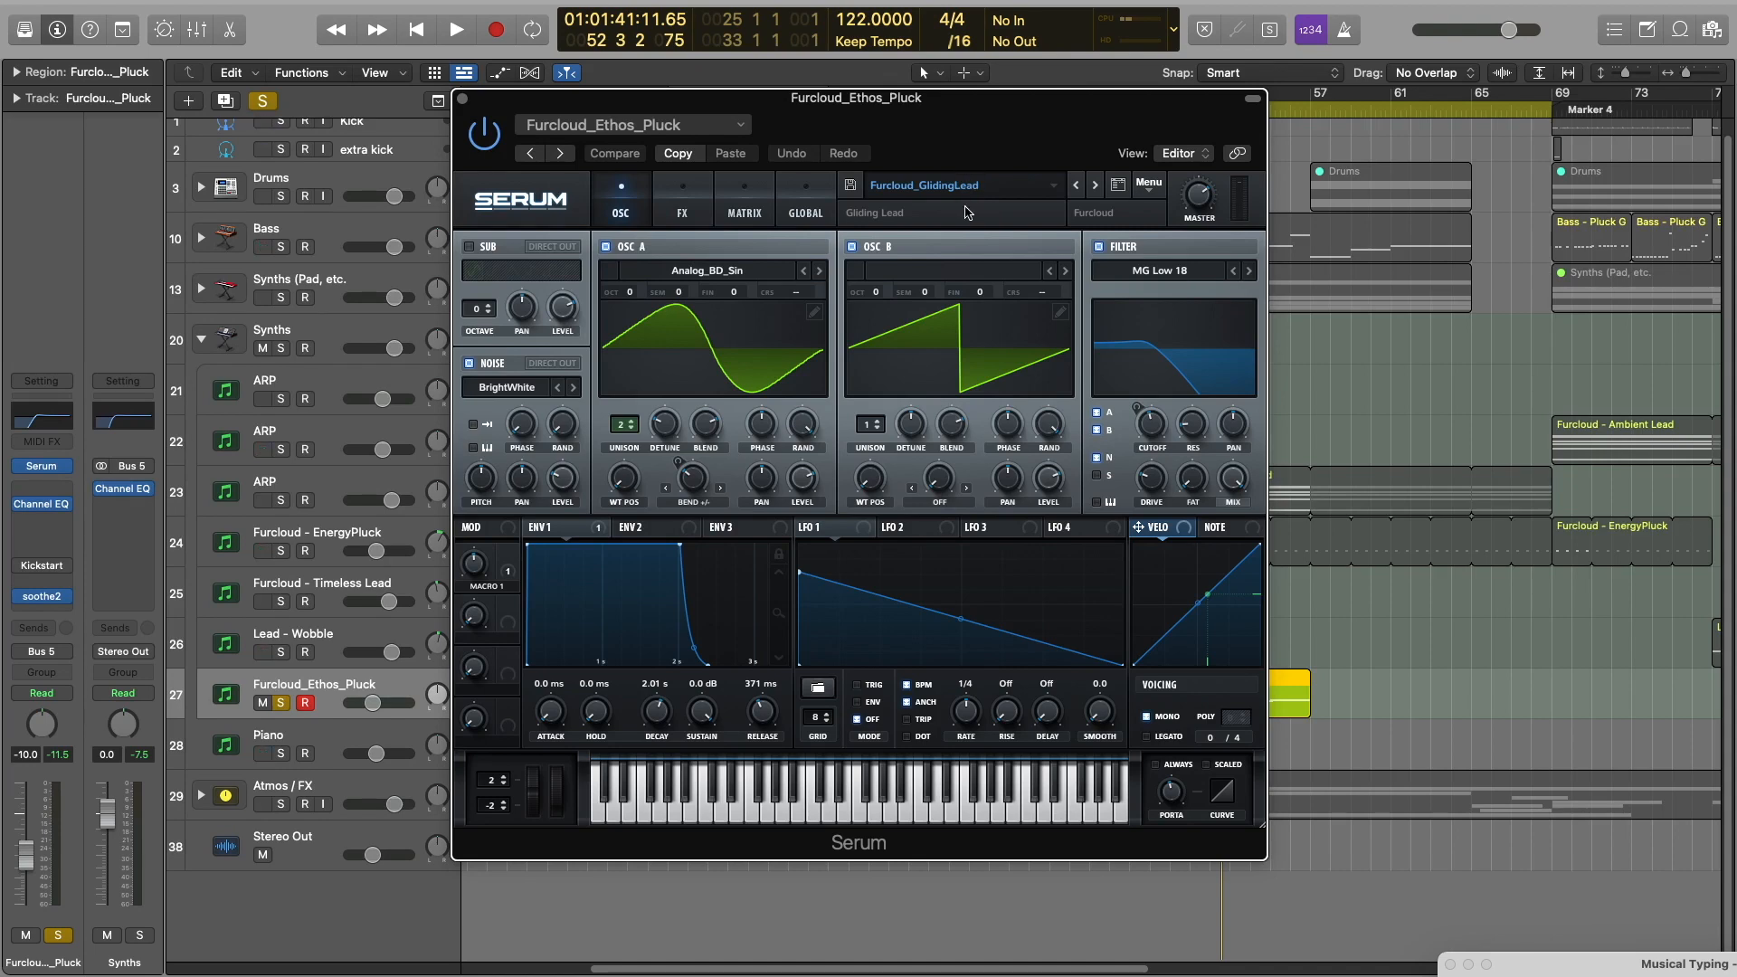
{"action": "left_click", "coordinate": [690, 206]}
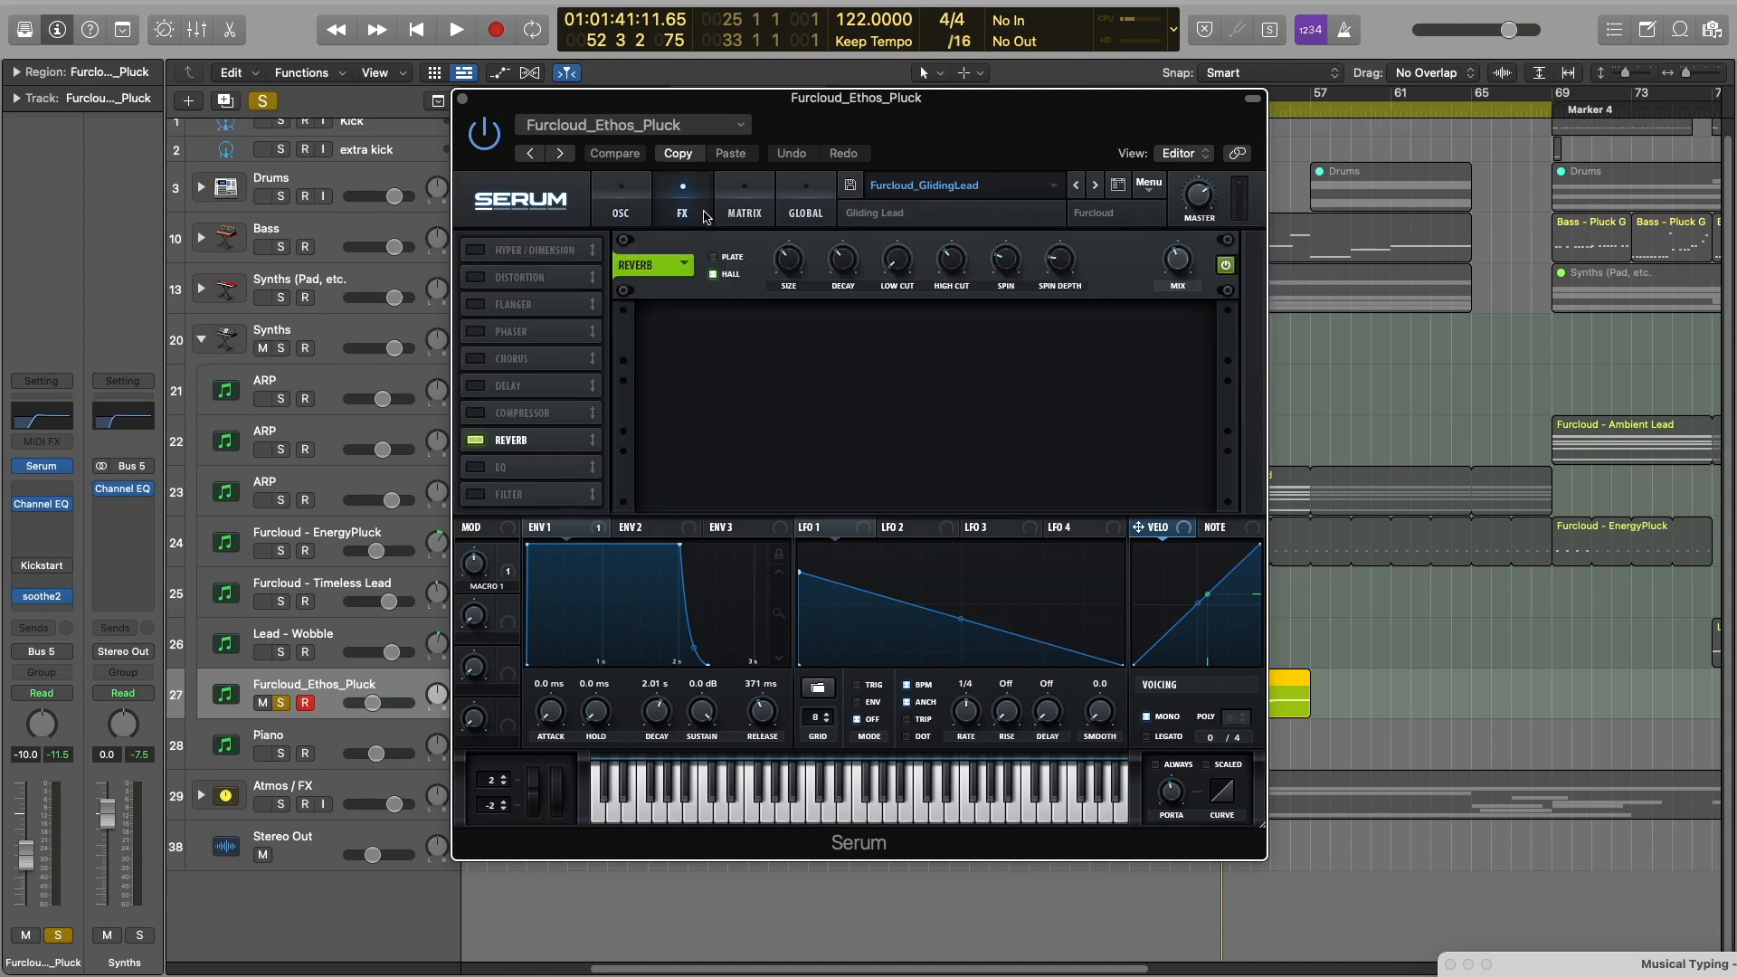
{"action": "left_click", "coordinate": [633, 201]}
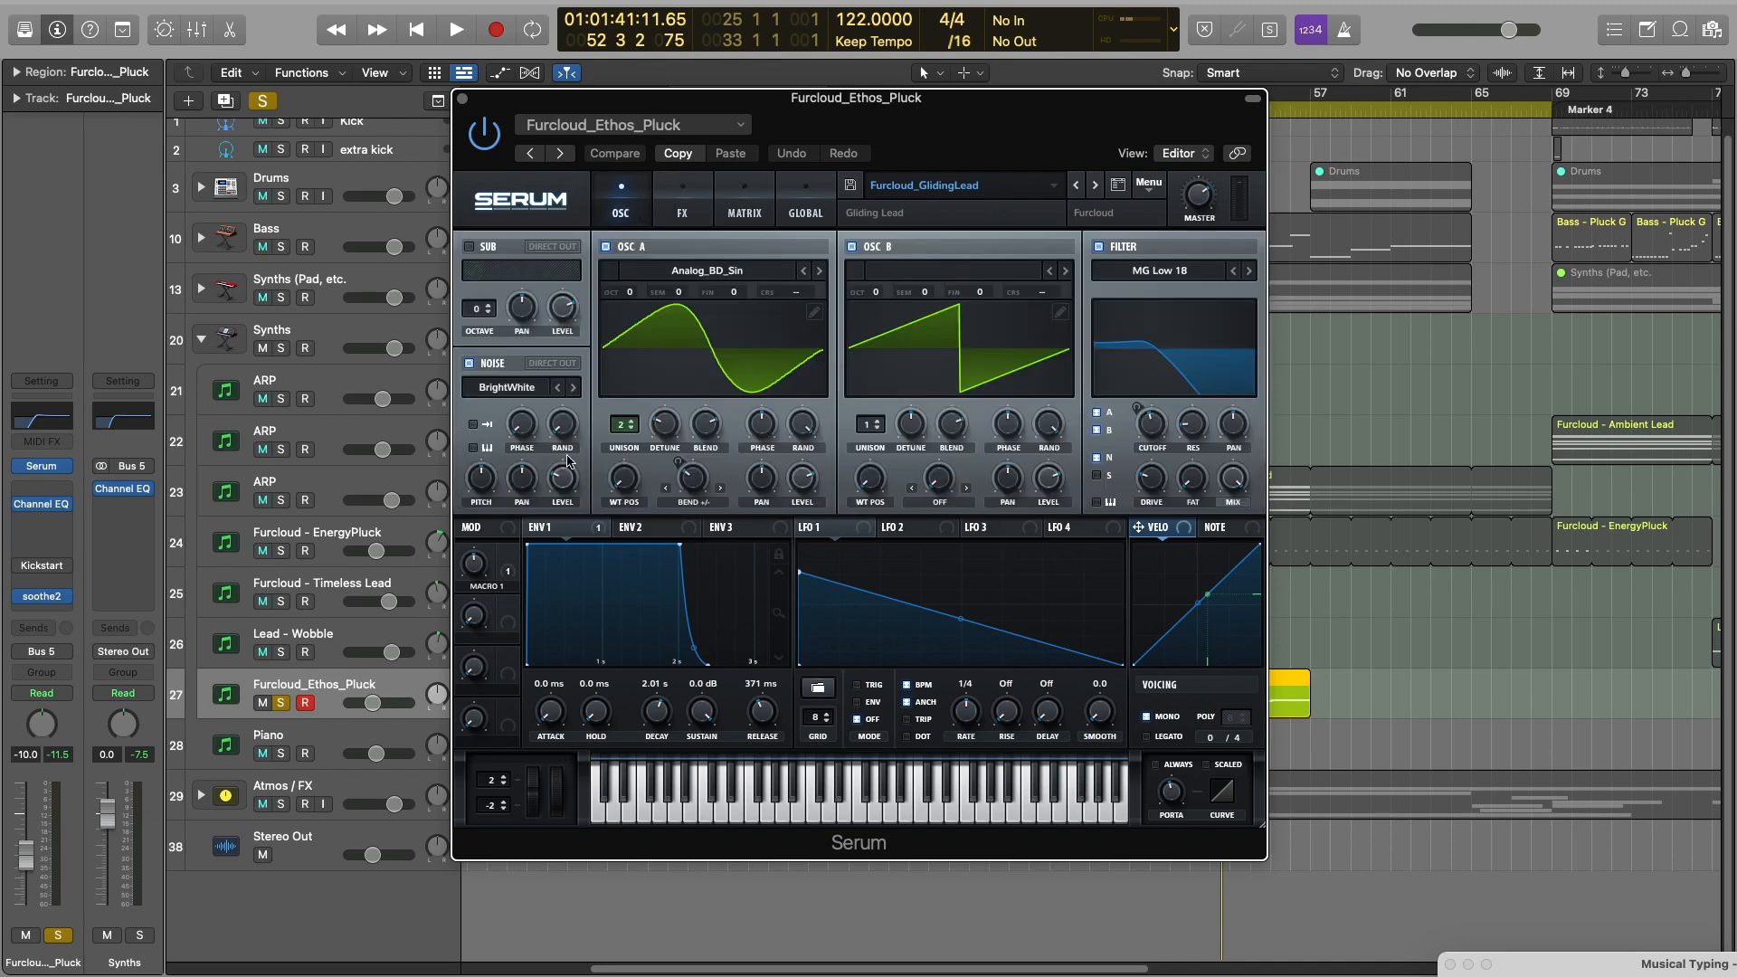
{"action": "left_click", "coordinate": [593, 531]}
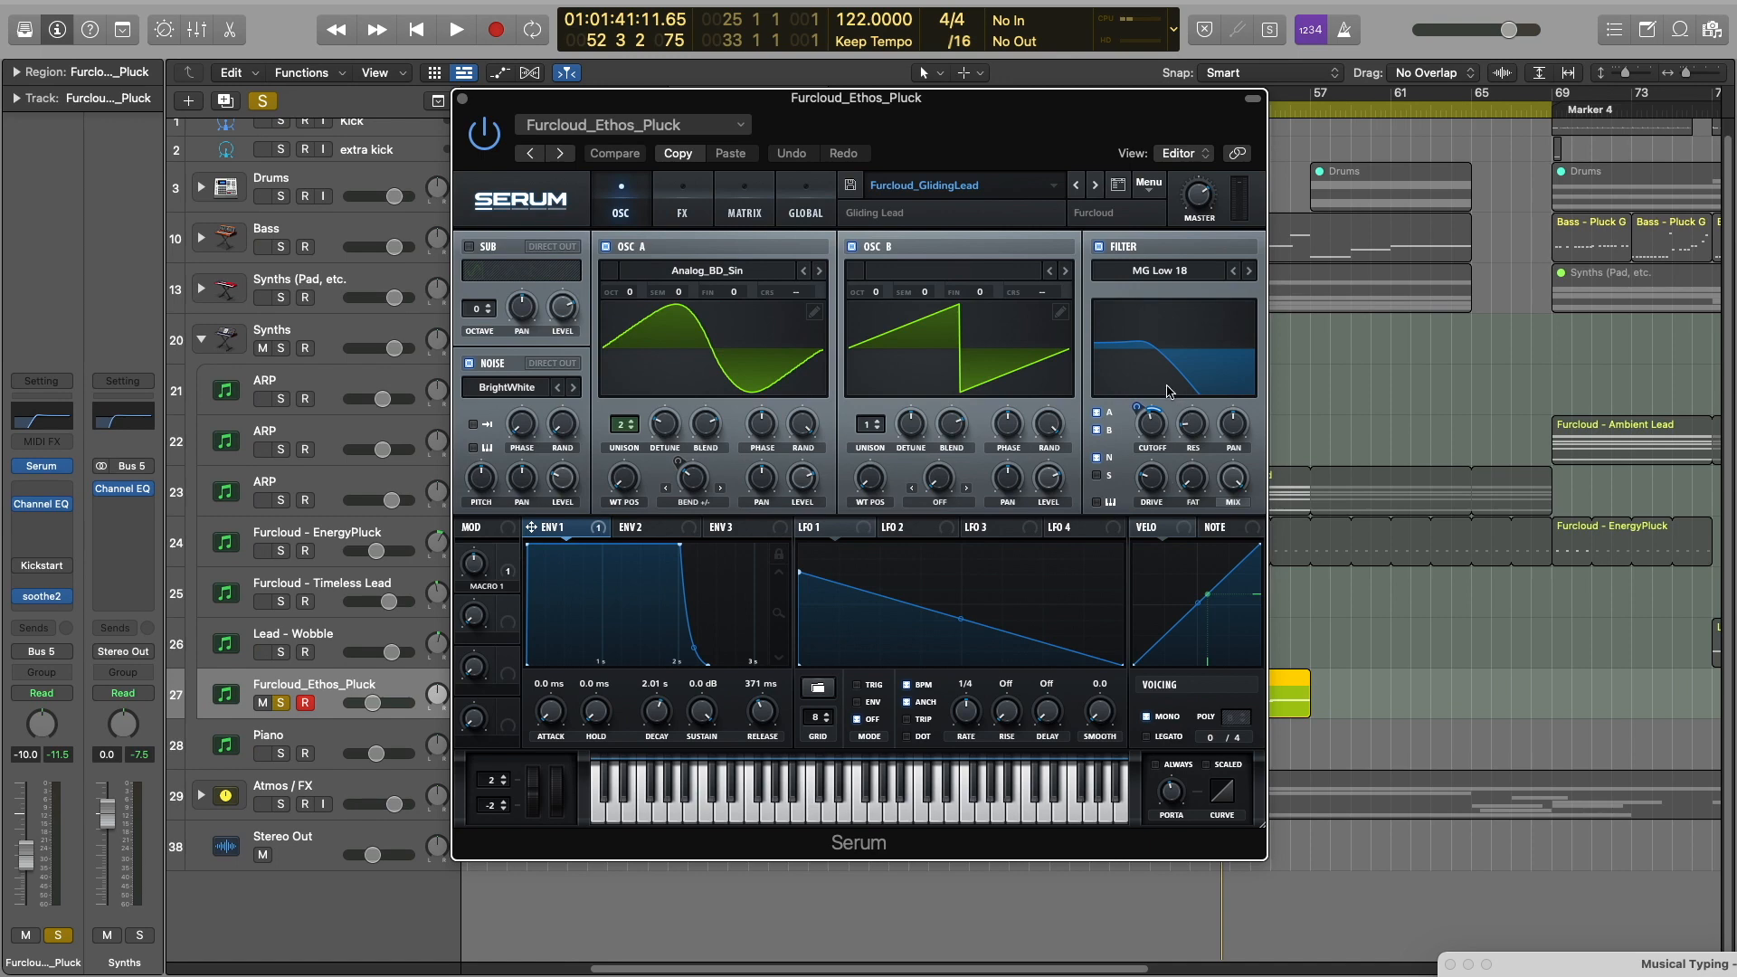
{"action": "left_click", "coordinate": [463, 99]}
{"action": "left_click", "coordinate": [1060, 758]}
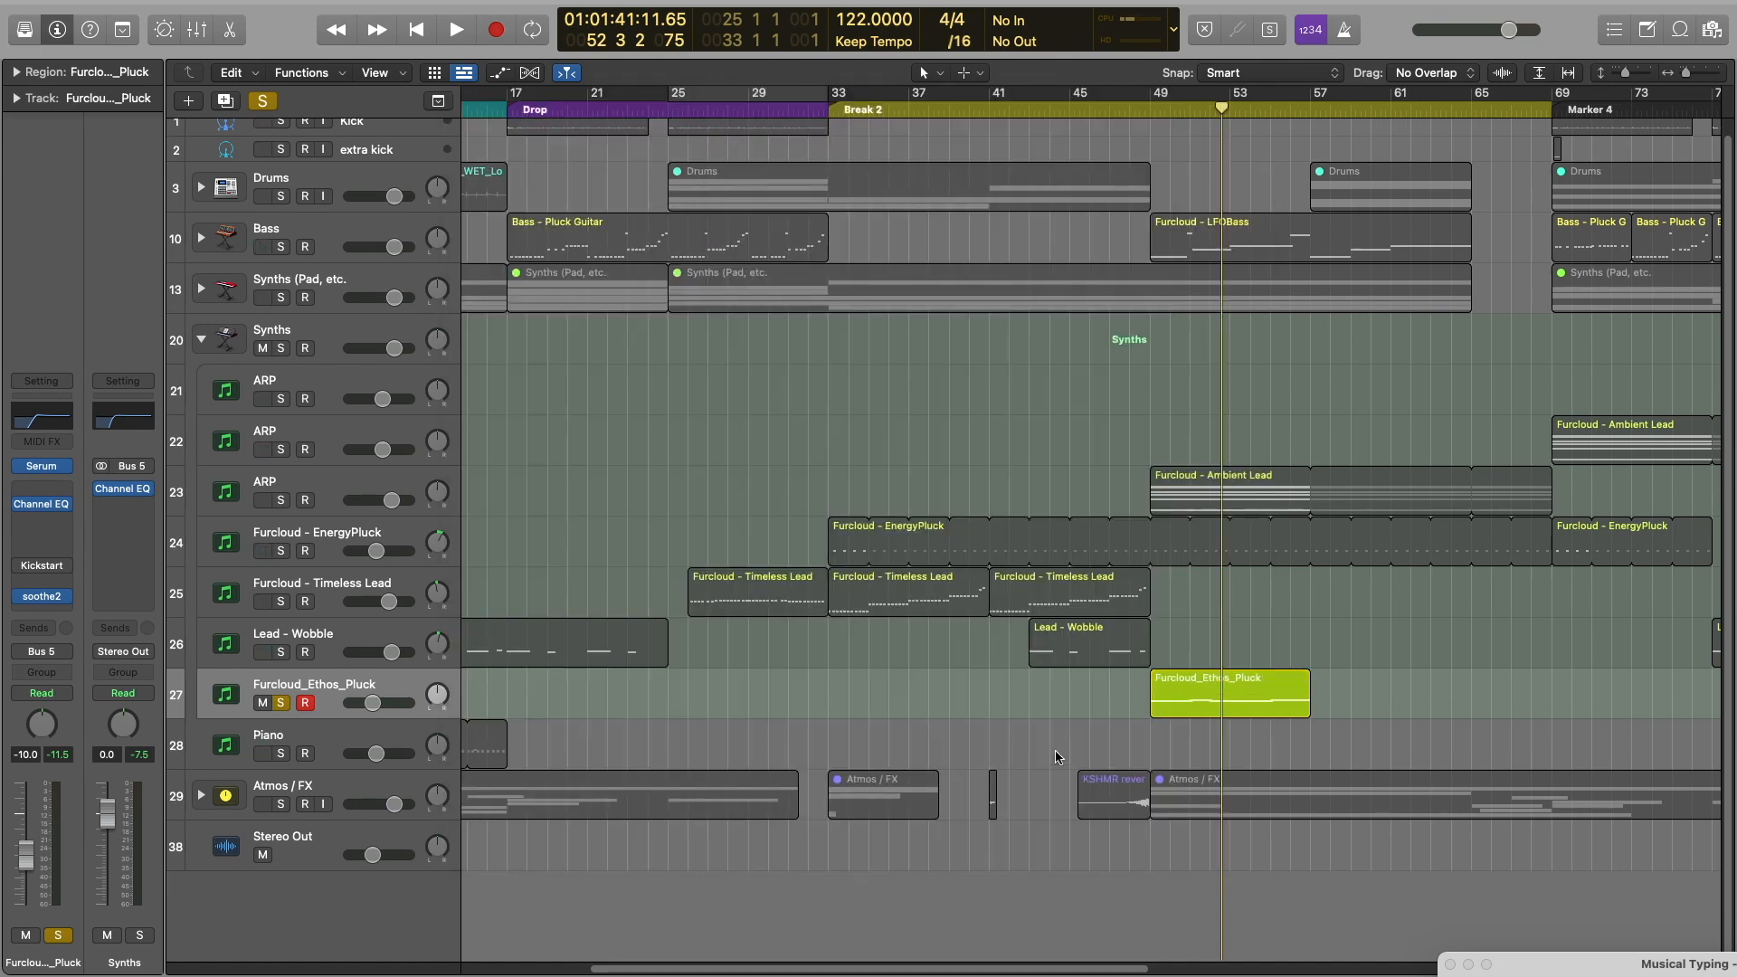
Turn off solo on Furcloud_Ethos_Pluck and collapse the Synths track stack with the whole arrangement in view
{"action": "left_click", "coordinate": [279, 705]}
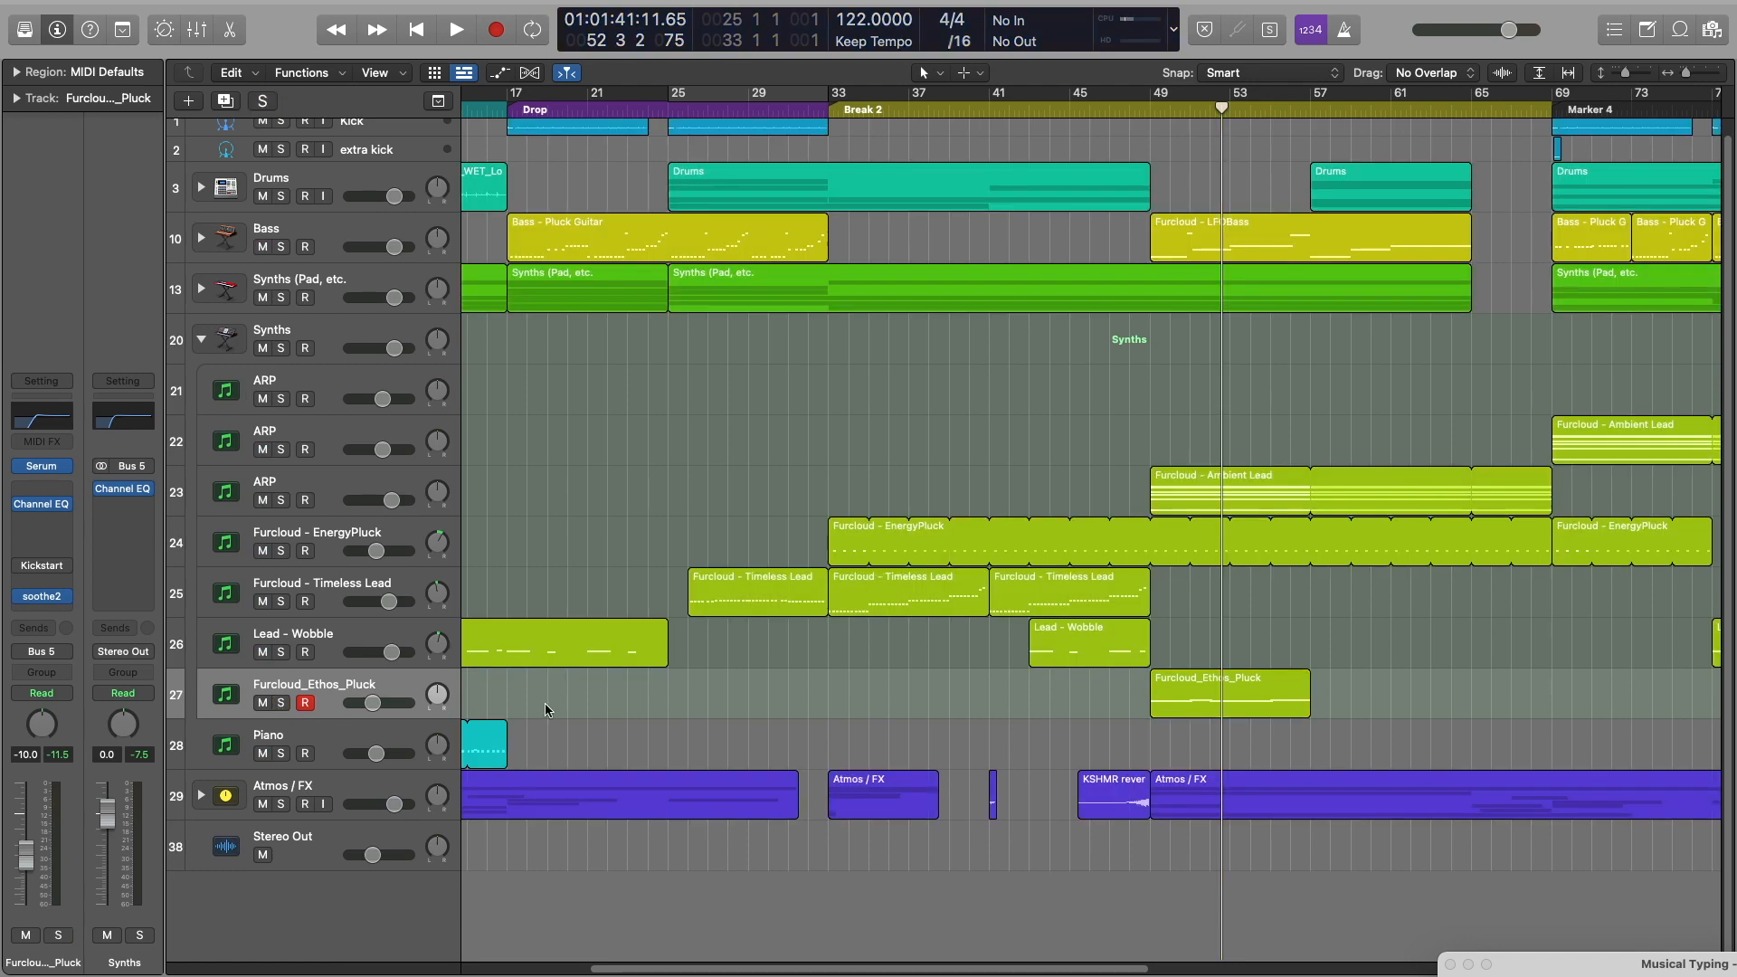
{"action": "left_click_drag", "start_coordinate": [1685, 77], "coordinate": [1678, 75]}
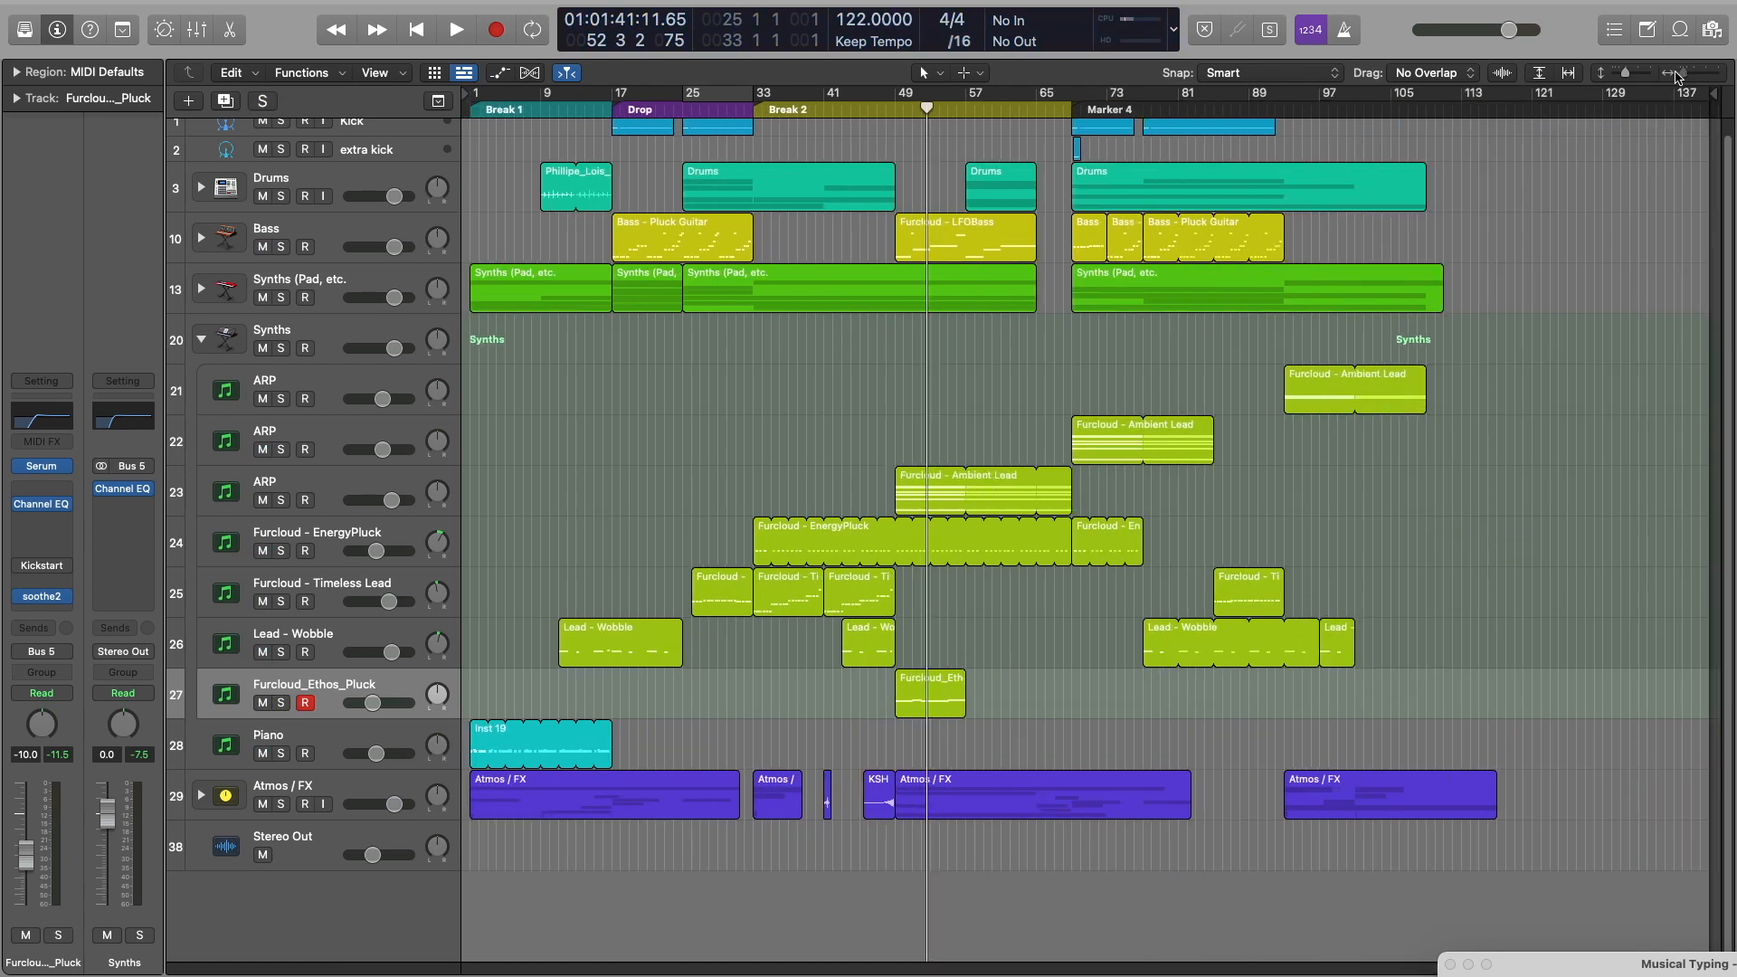
{"action": "scroll", "coordinate": [1391, 601], "scroll_direction": "up", "scroll_amount": 1}
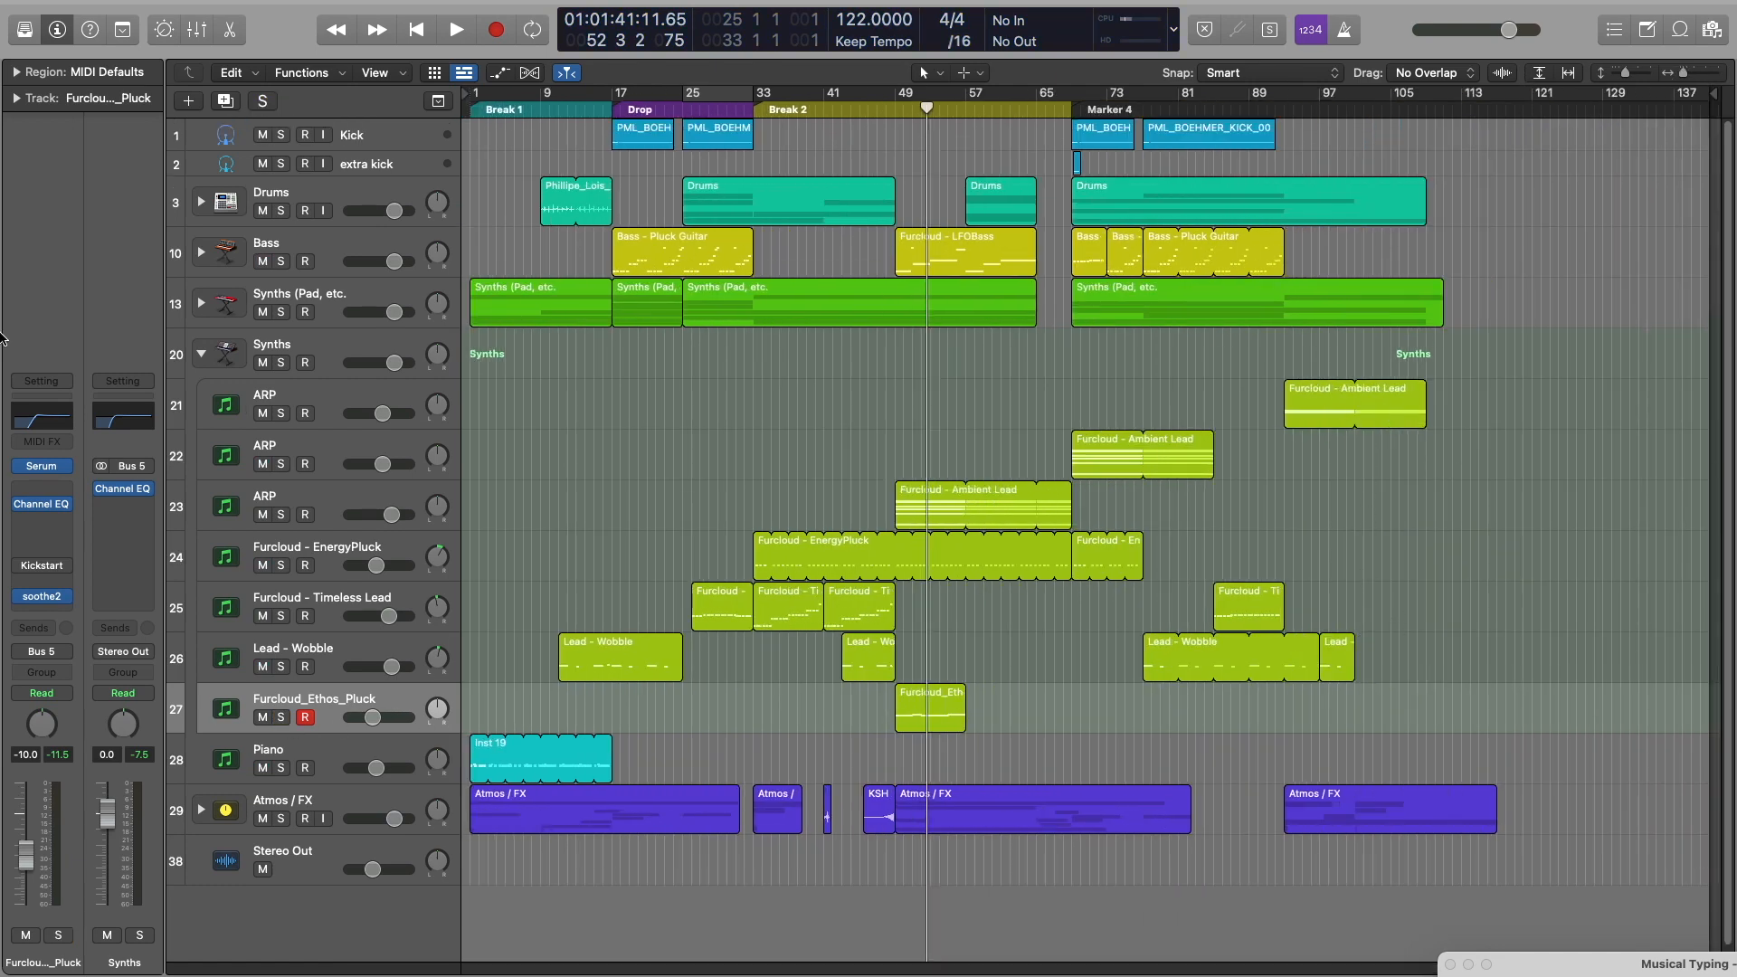
{"action": "left_click", "coordinate": [201, 355]}
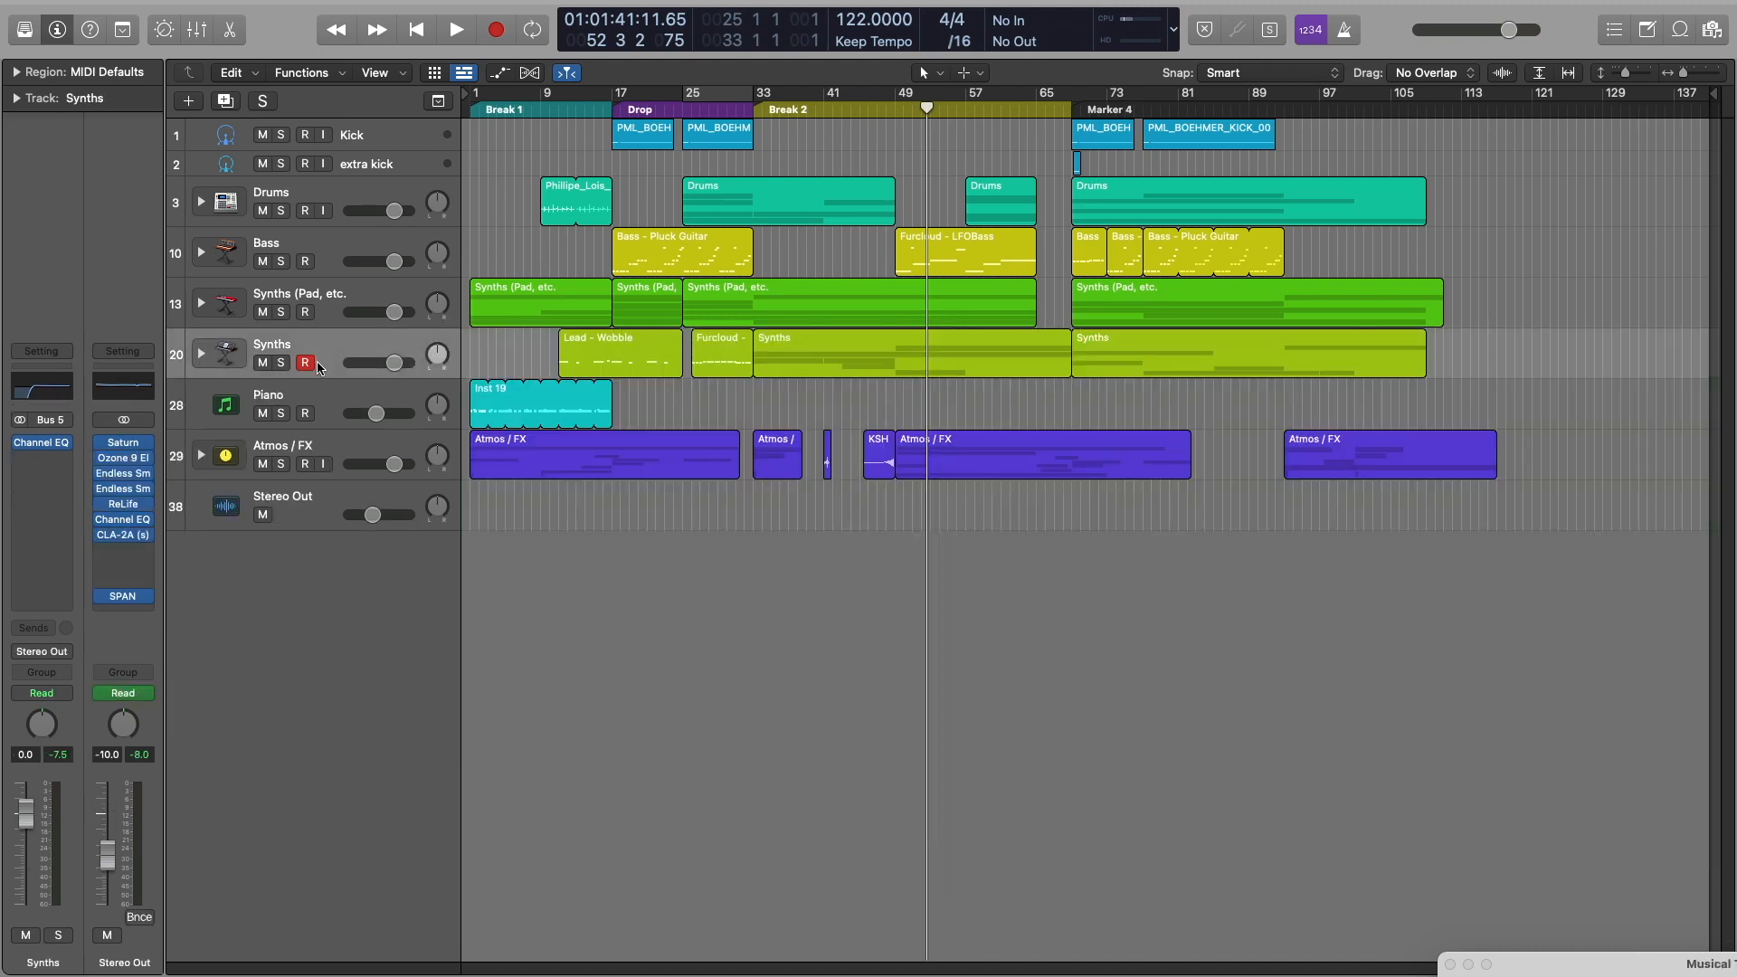
Solo the Piano track and play its Inst 19 region from the start of the song
{"action": "left_click", "coordinate": [367, 403]}
{"action": "left_click", "coordinate": [282, 414]}
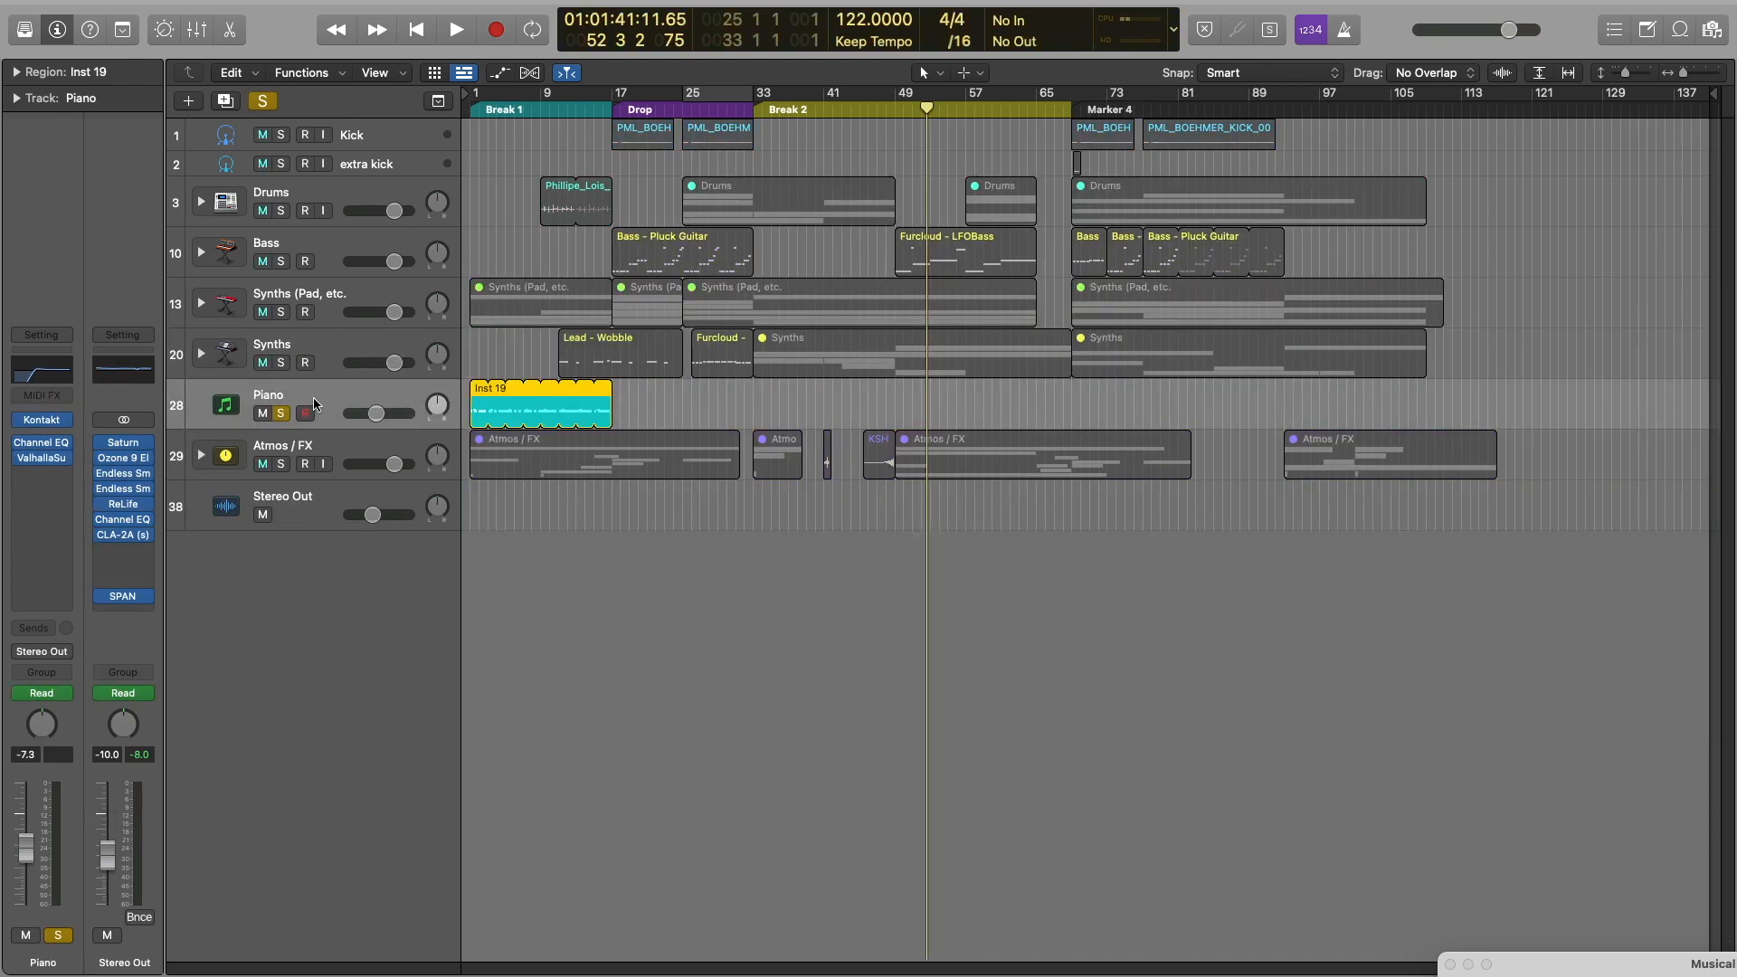
{"action": "key", "text": "Return"}
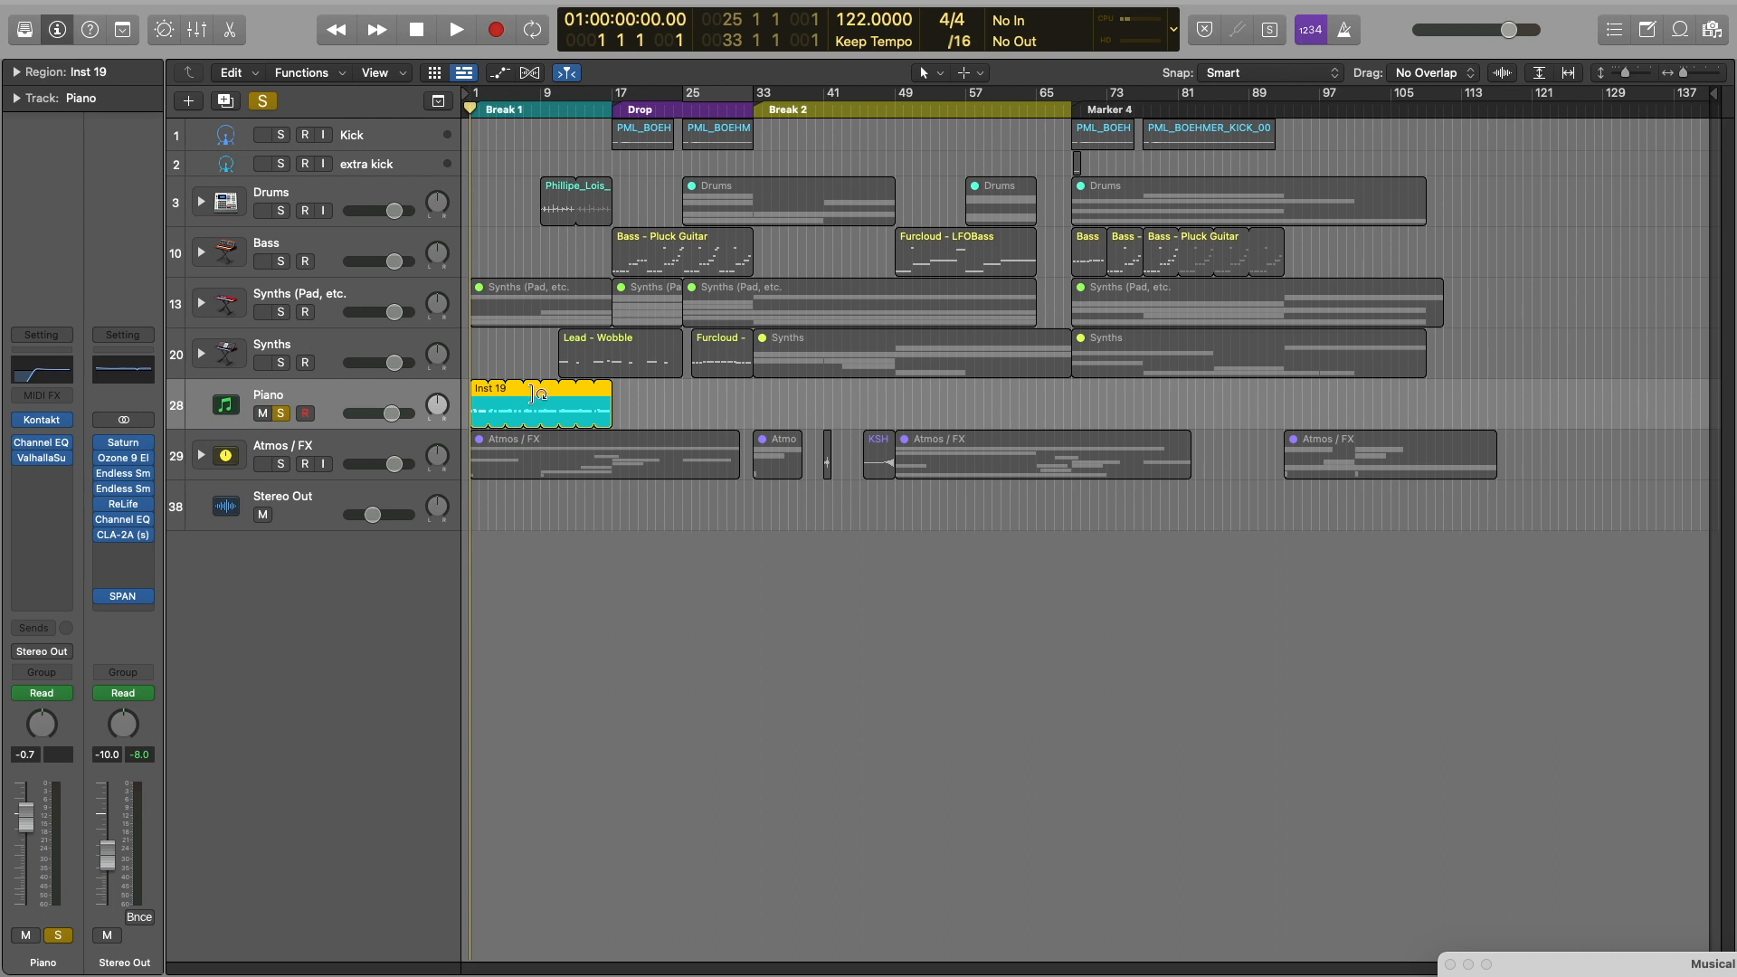
{"action": "key", "text": "space"}
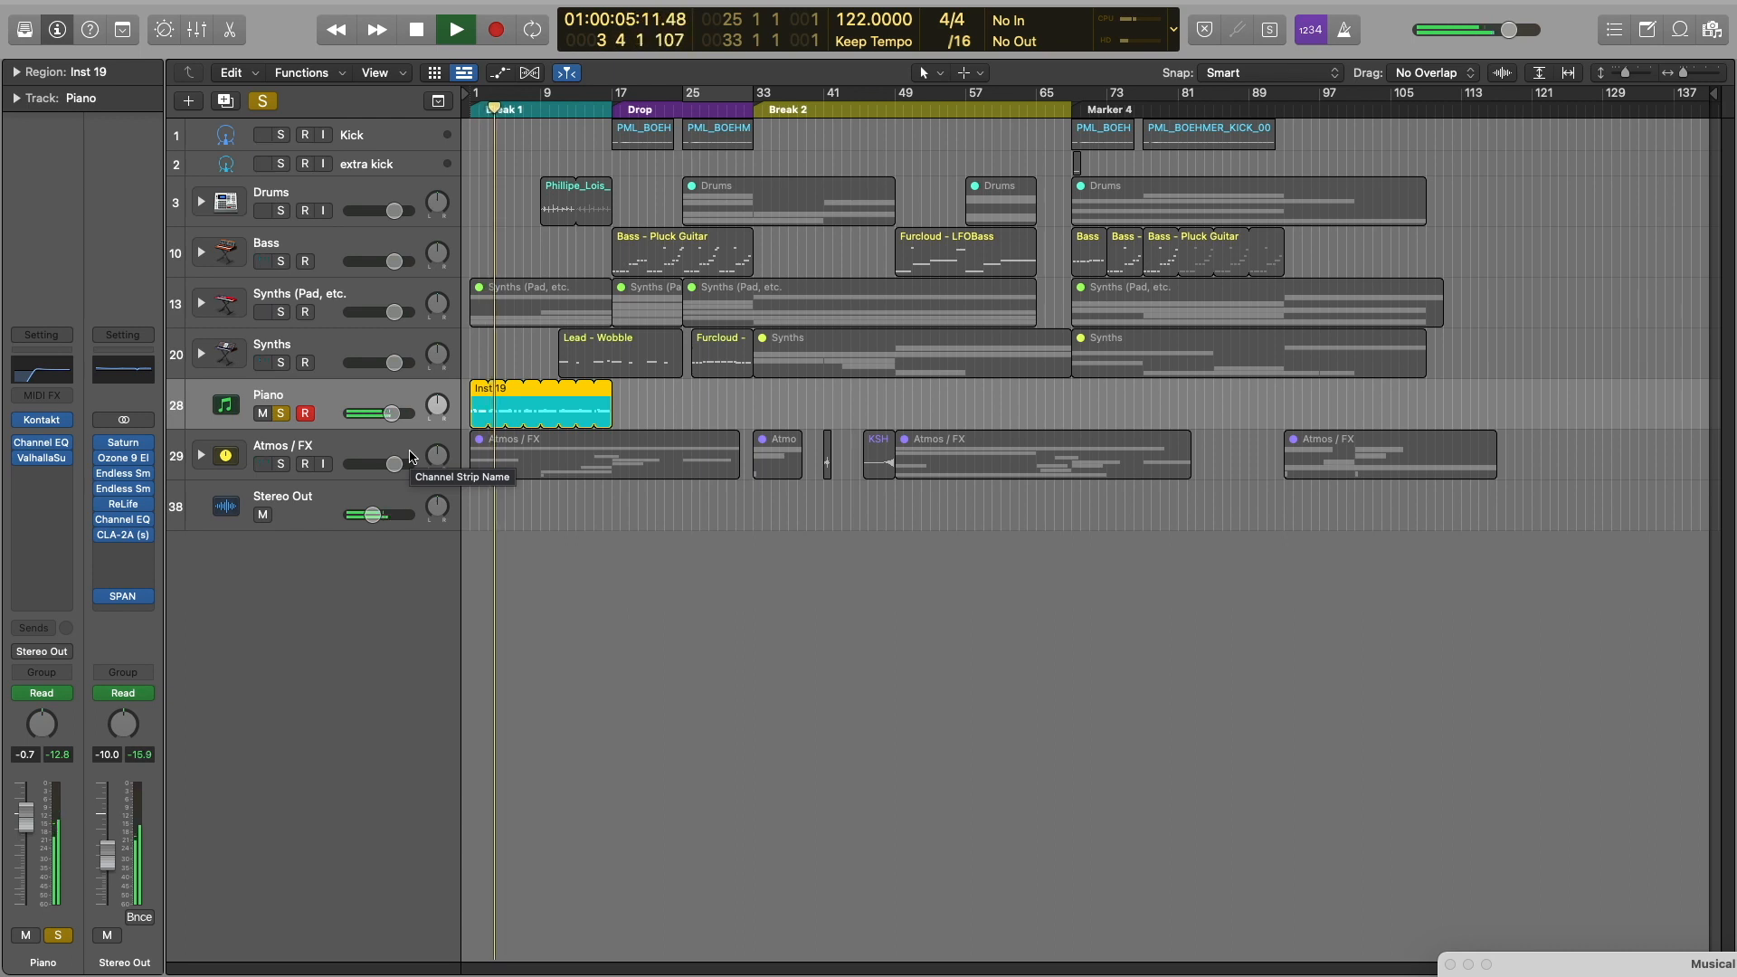
{"action": "key", "text": "space"}
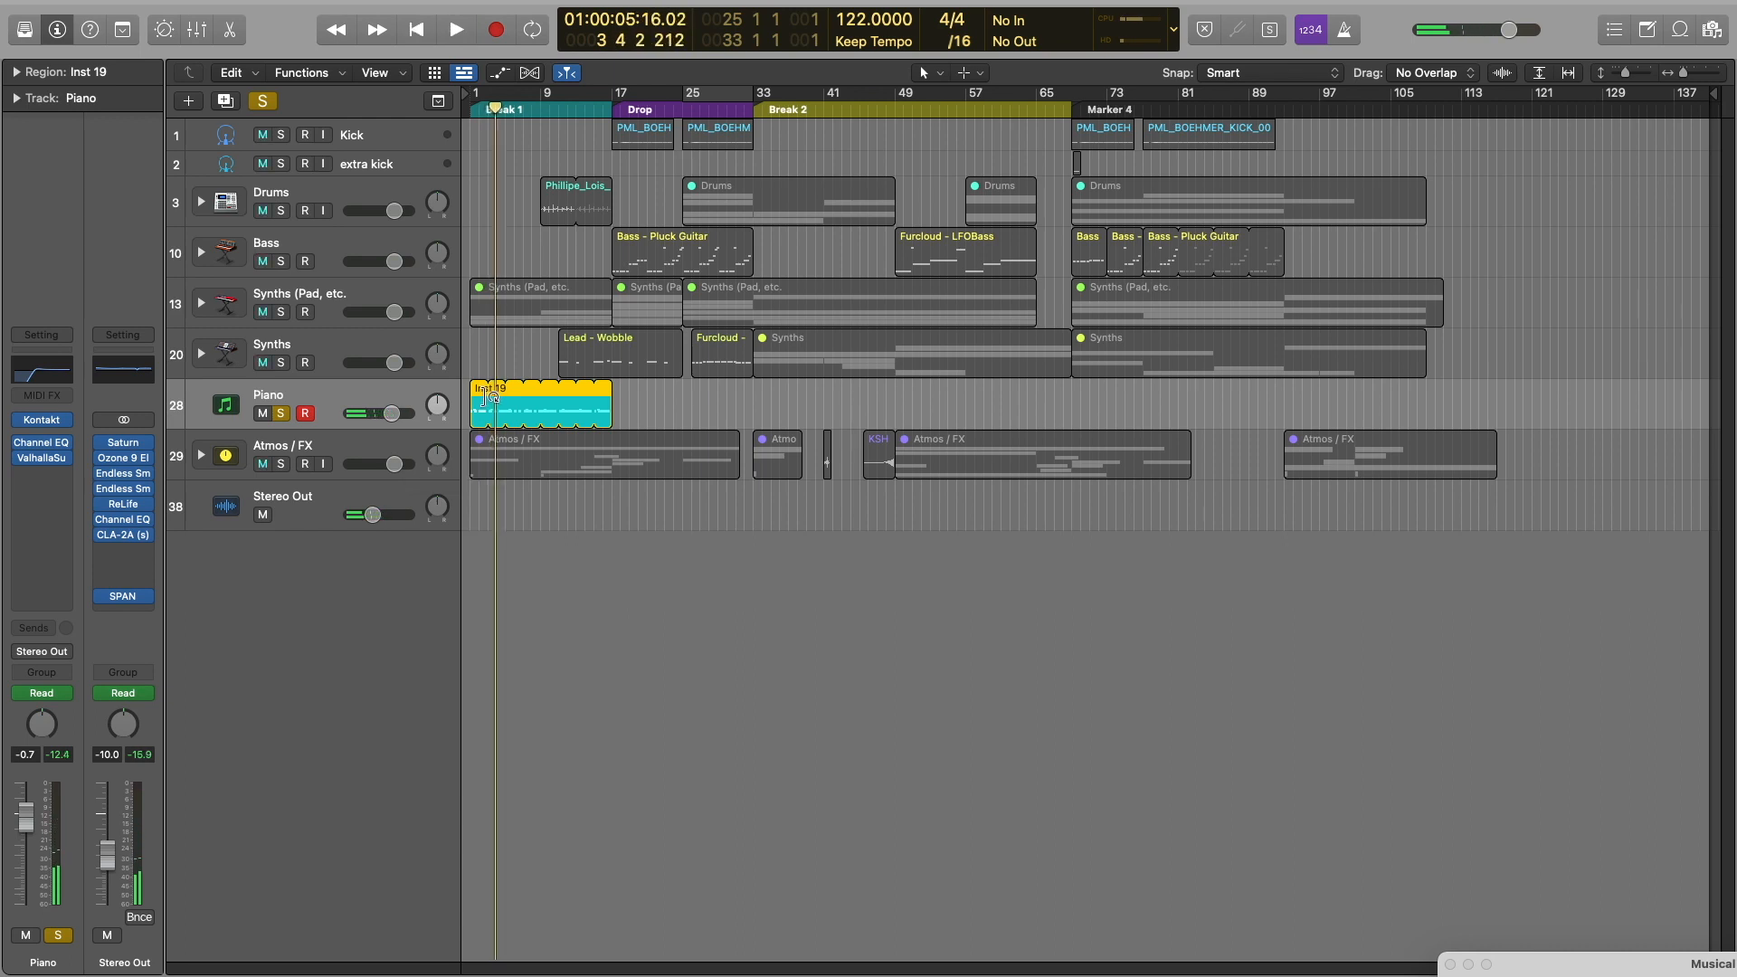
Open the Piano track's Inst 19 region in the Piano Roll and follow its notes while playing from bar 1
{"action": "double_click", "coordinate": [479, 399]}
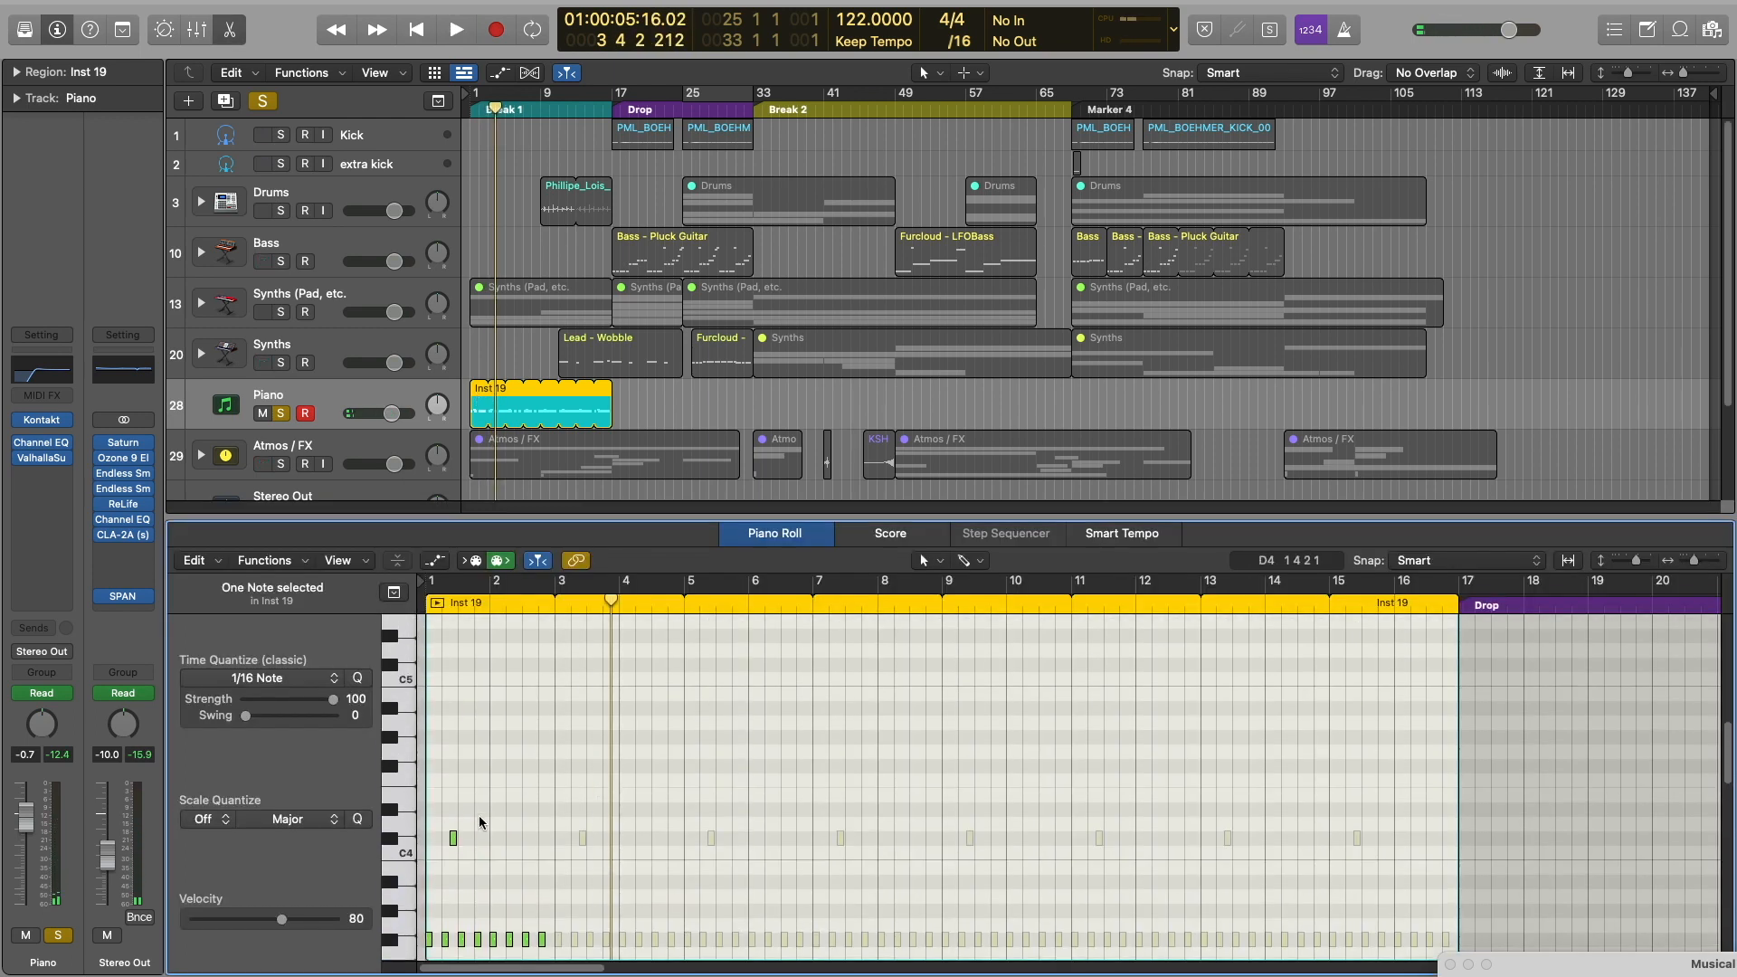
{"action": "left_click", "coordinate": [1701, 560]}
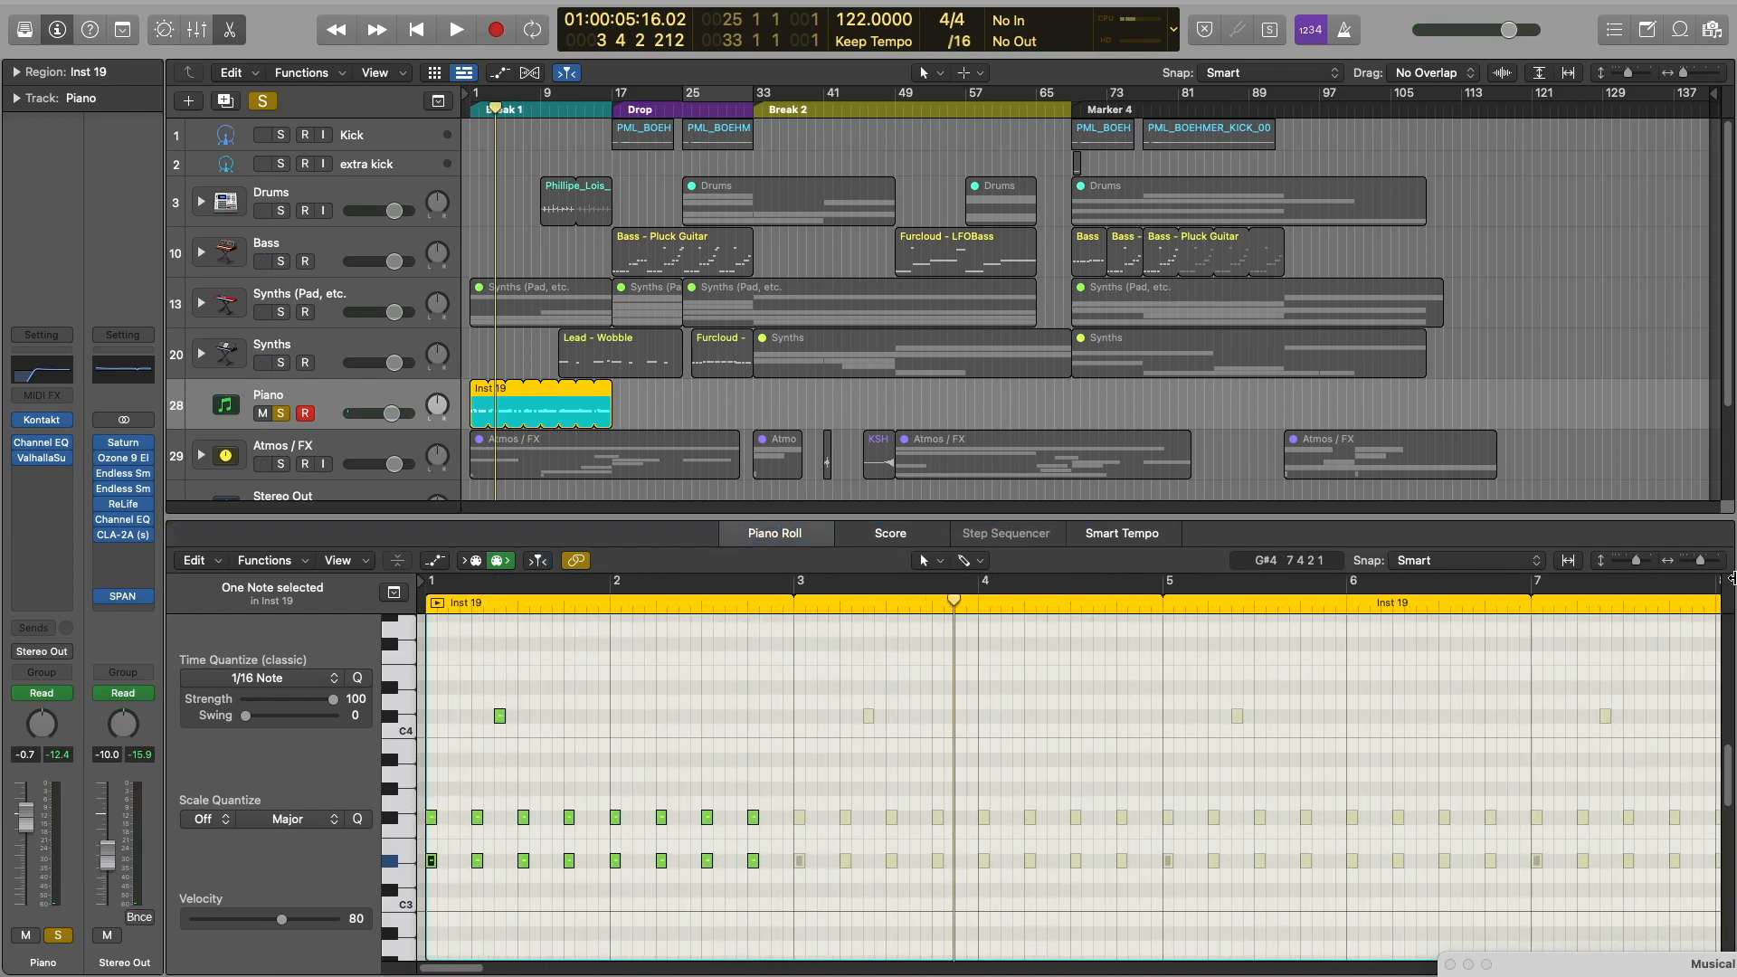
{"action": "key", "text": "Return"}
{"action": "key", "text": "space"}
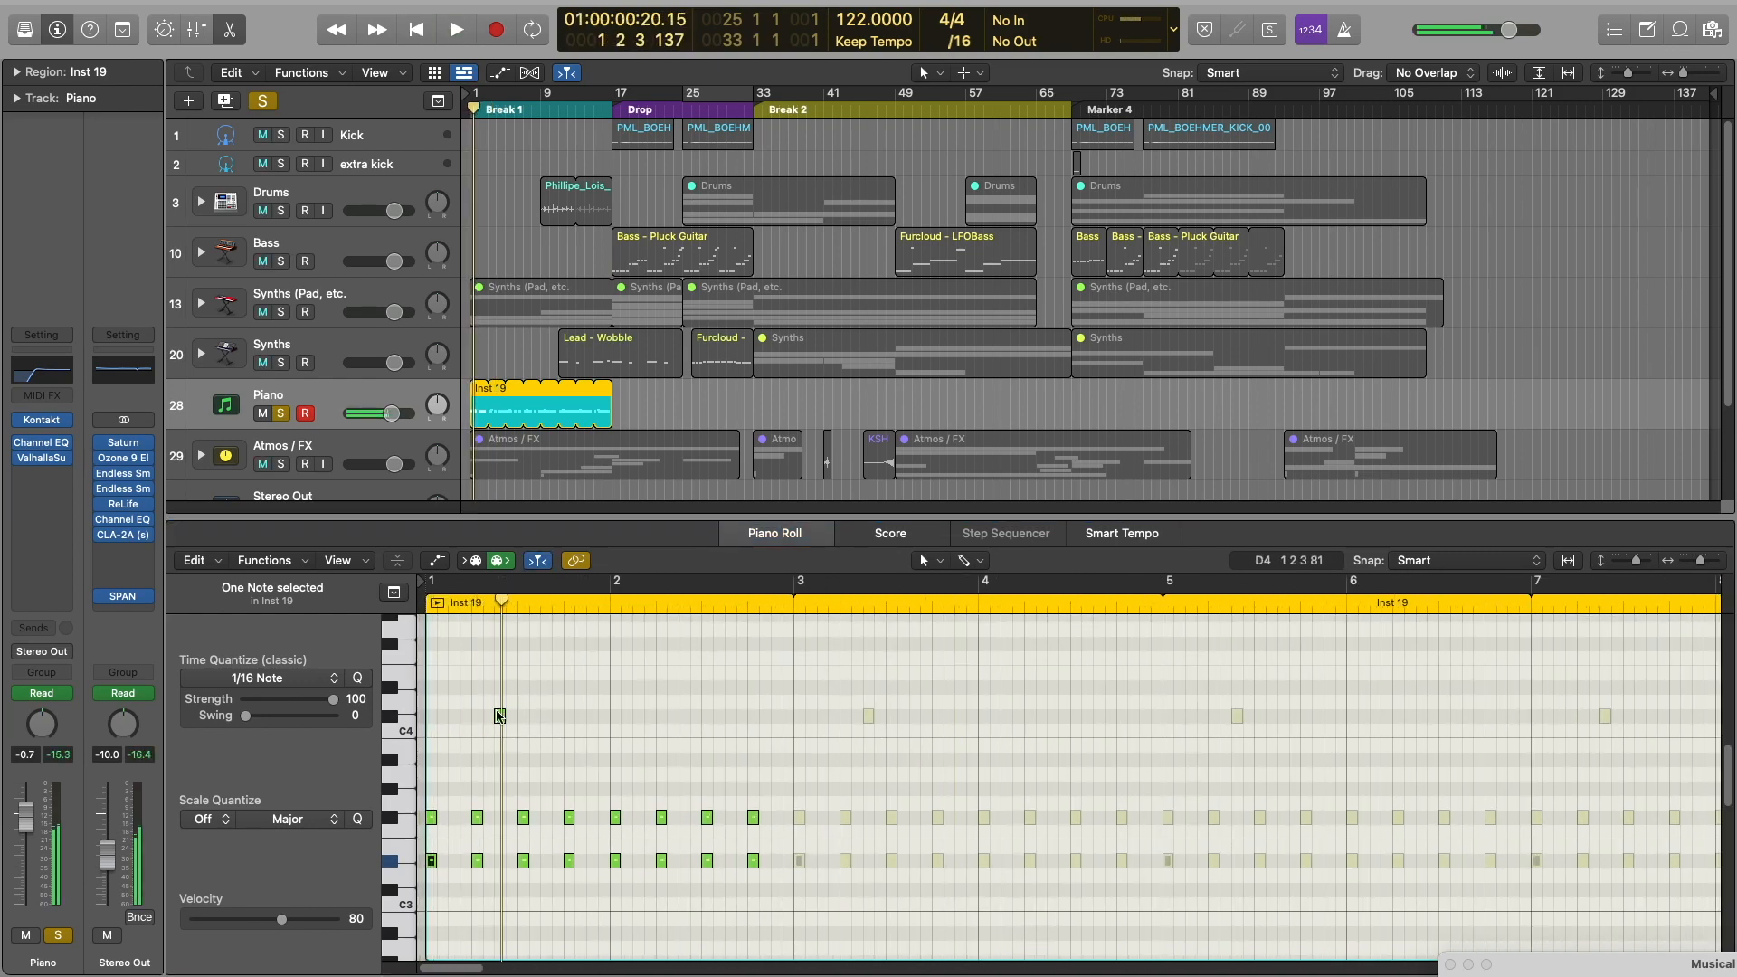
{"action": "mouse_move", "coordinate": [145, 462]}
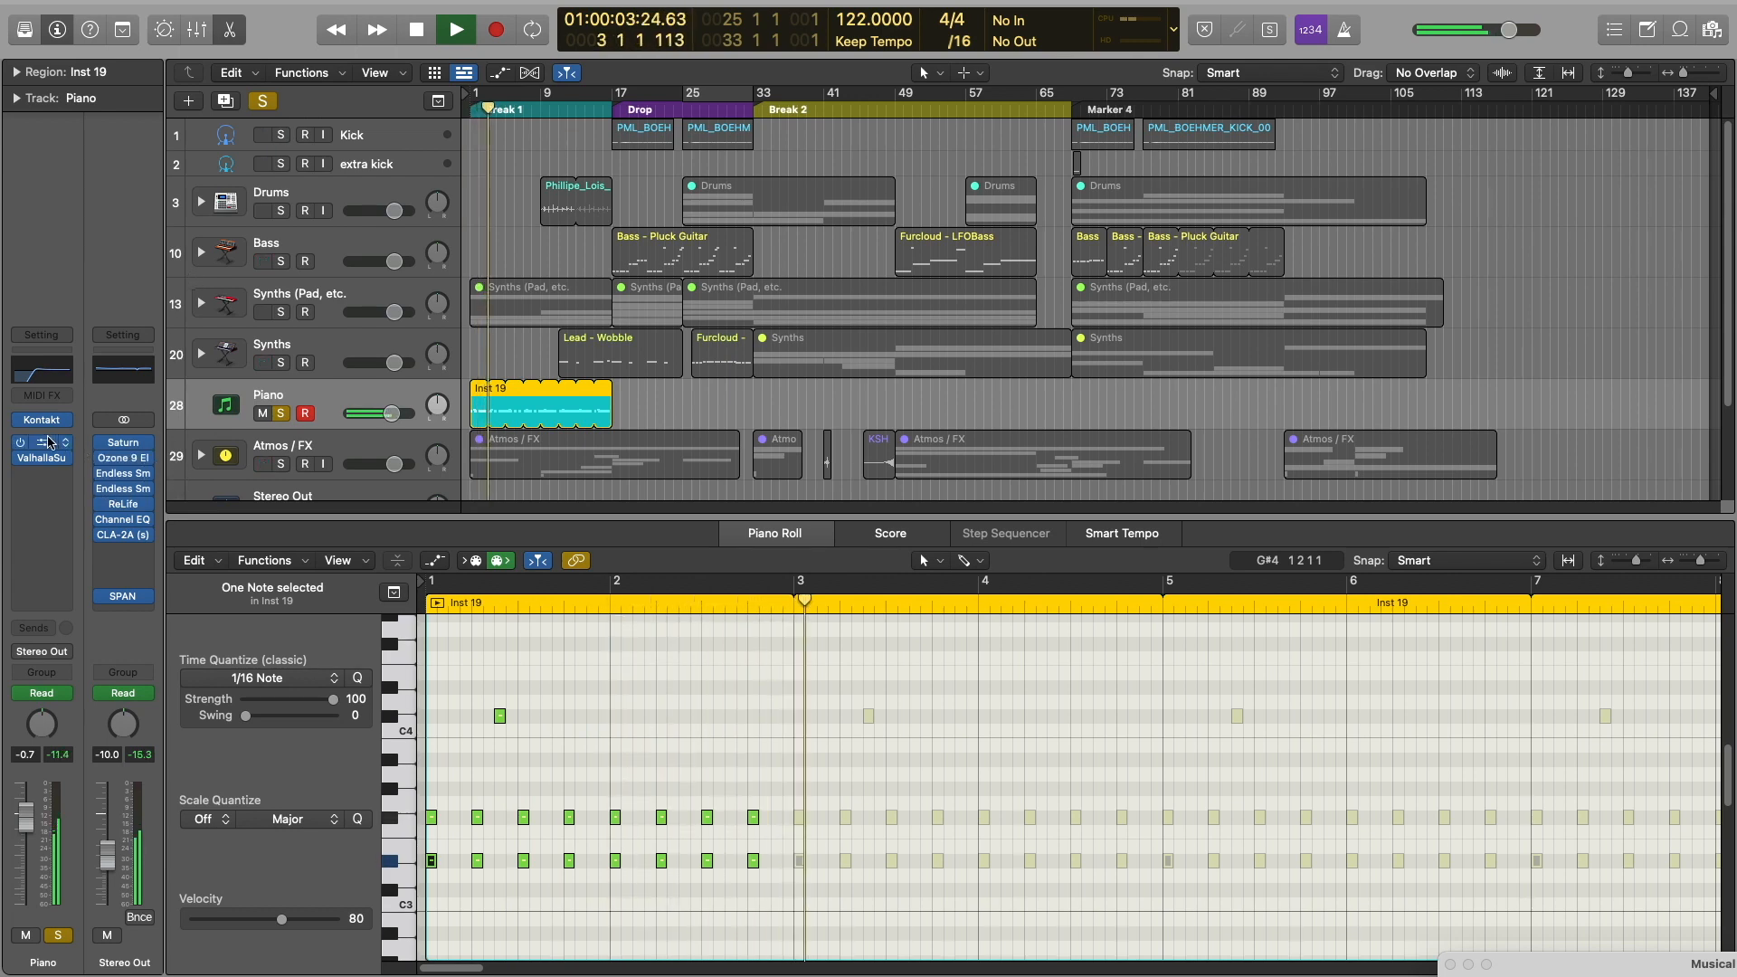
{"action": "key", "text": "space"}
Inspect the Channel EQ curve and ValhallaSupermassive settings on the Piano track and close both inserts
{"action": "left_click", "coordinate": [41, 445]}
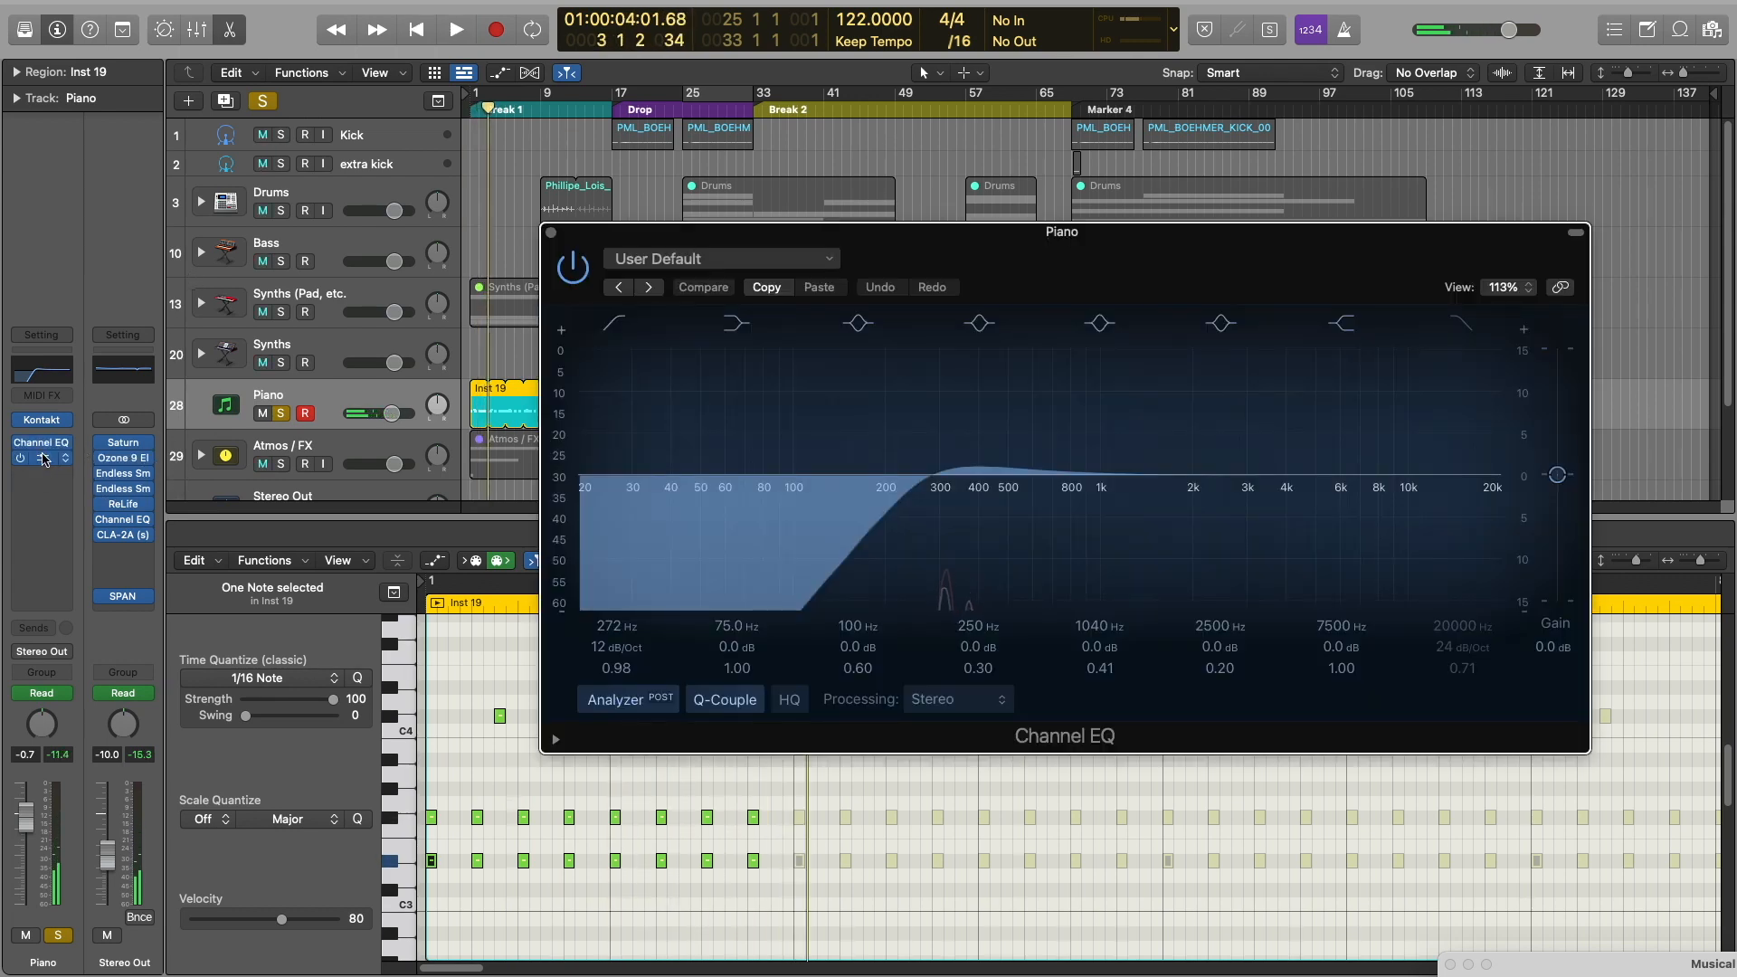
{"action": "left_click", "coordinate": [41, 459]}
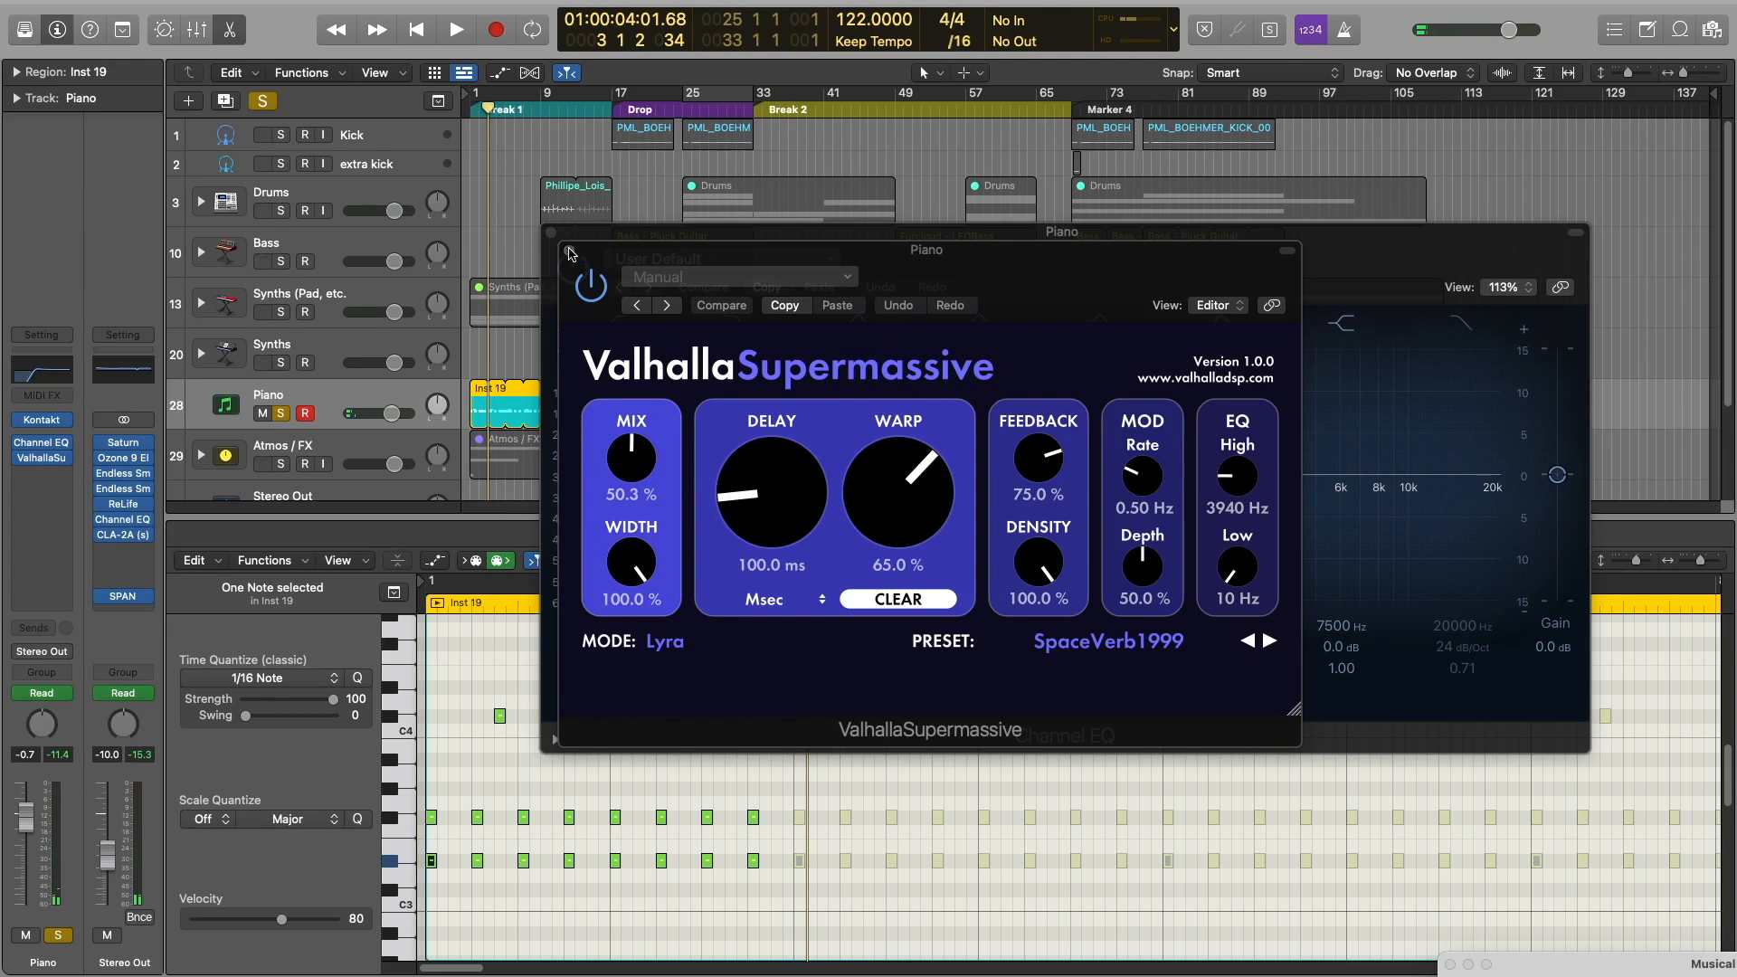
{"action": "left_click", "coordinate": [570, 253]}
{"action": "left_click", "coordinate": [549, 234]}
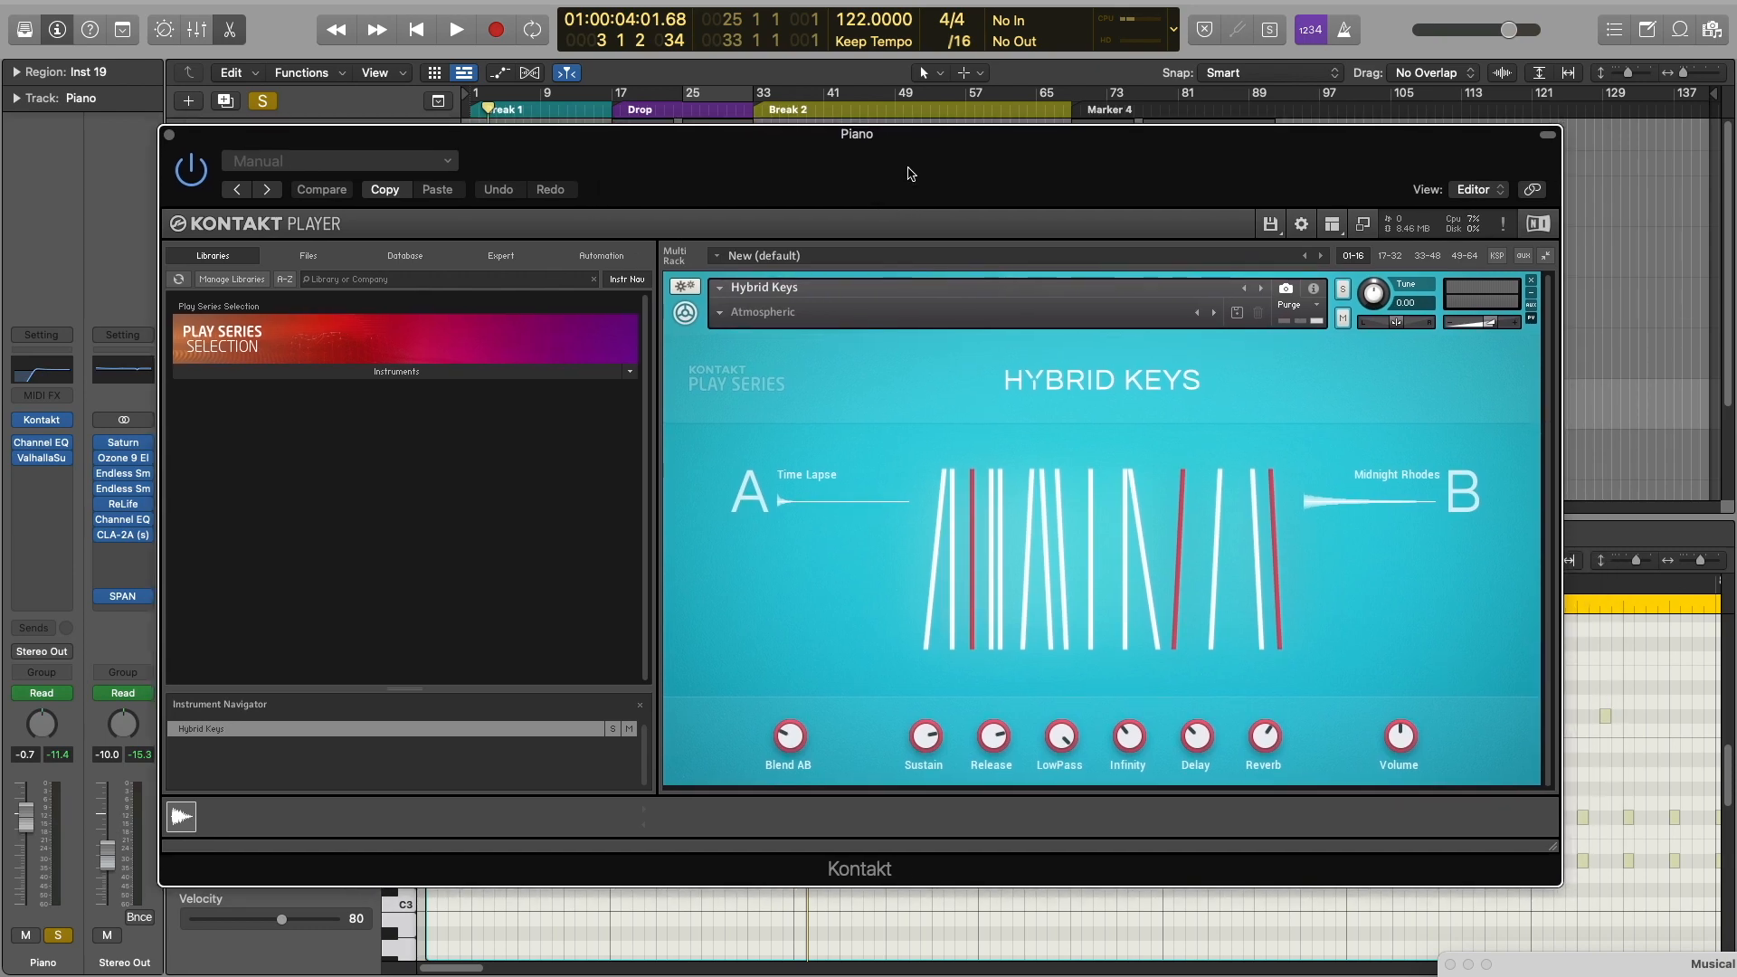
Review the Piano track's Kontakt Hybrid Keys instrument, audition a note, and close the instrument and the Piano Roll
{"action": "left_click_drag", "start_coordinate": [1582, 970], "coordinate": [1532, 929]}
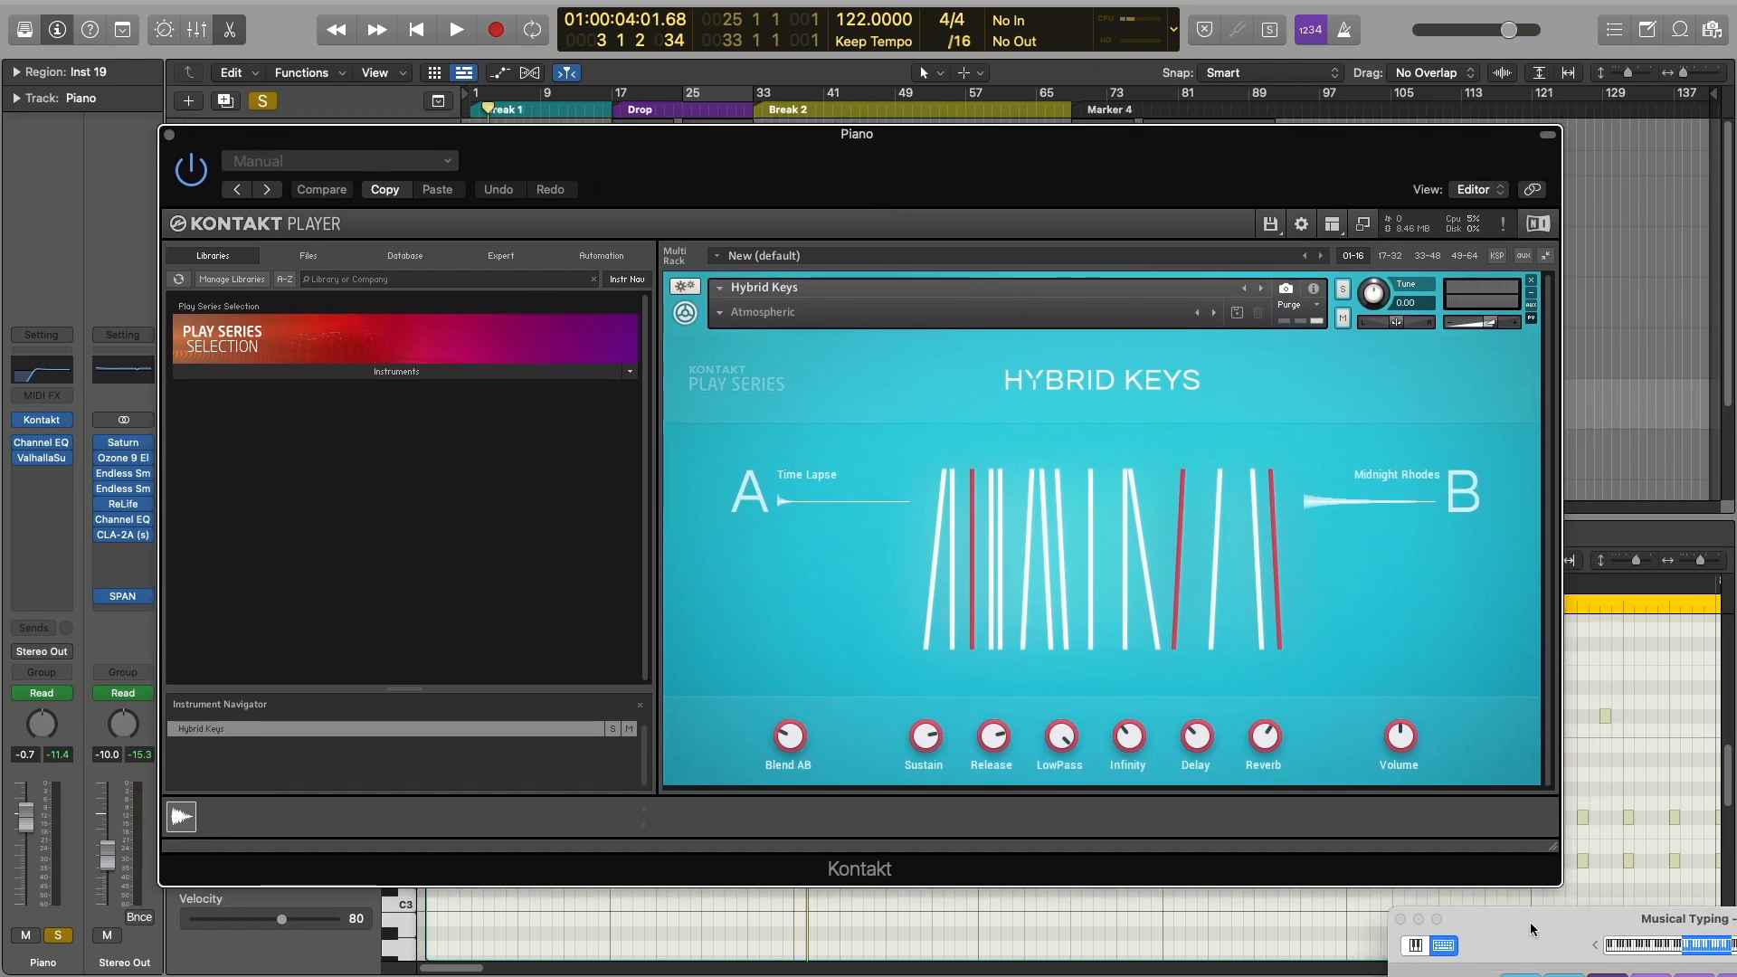
{"action": "left_click_drag", "start_coordinate": [768, 163], "coordinate": [723, 145]}
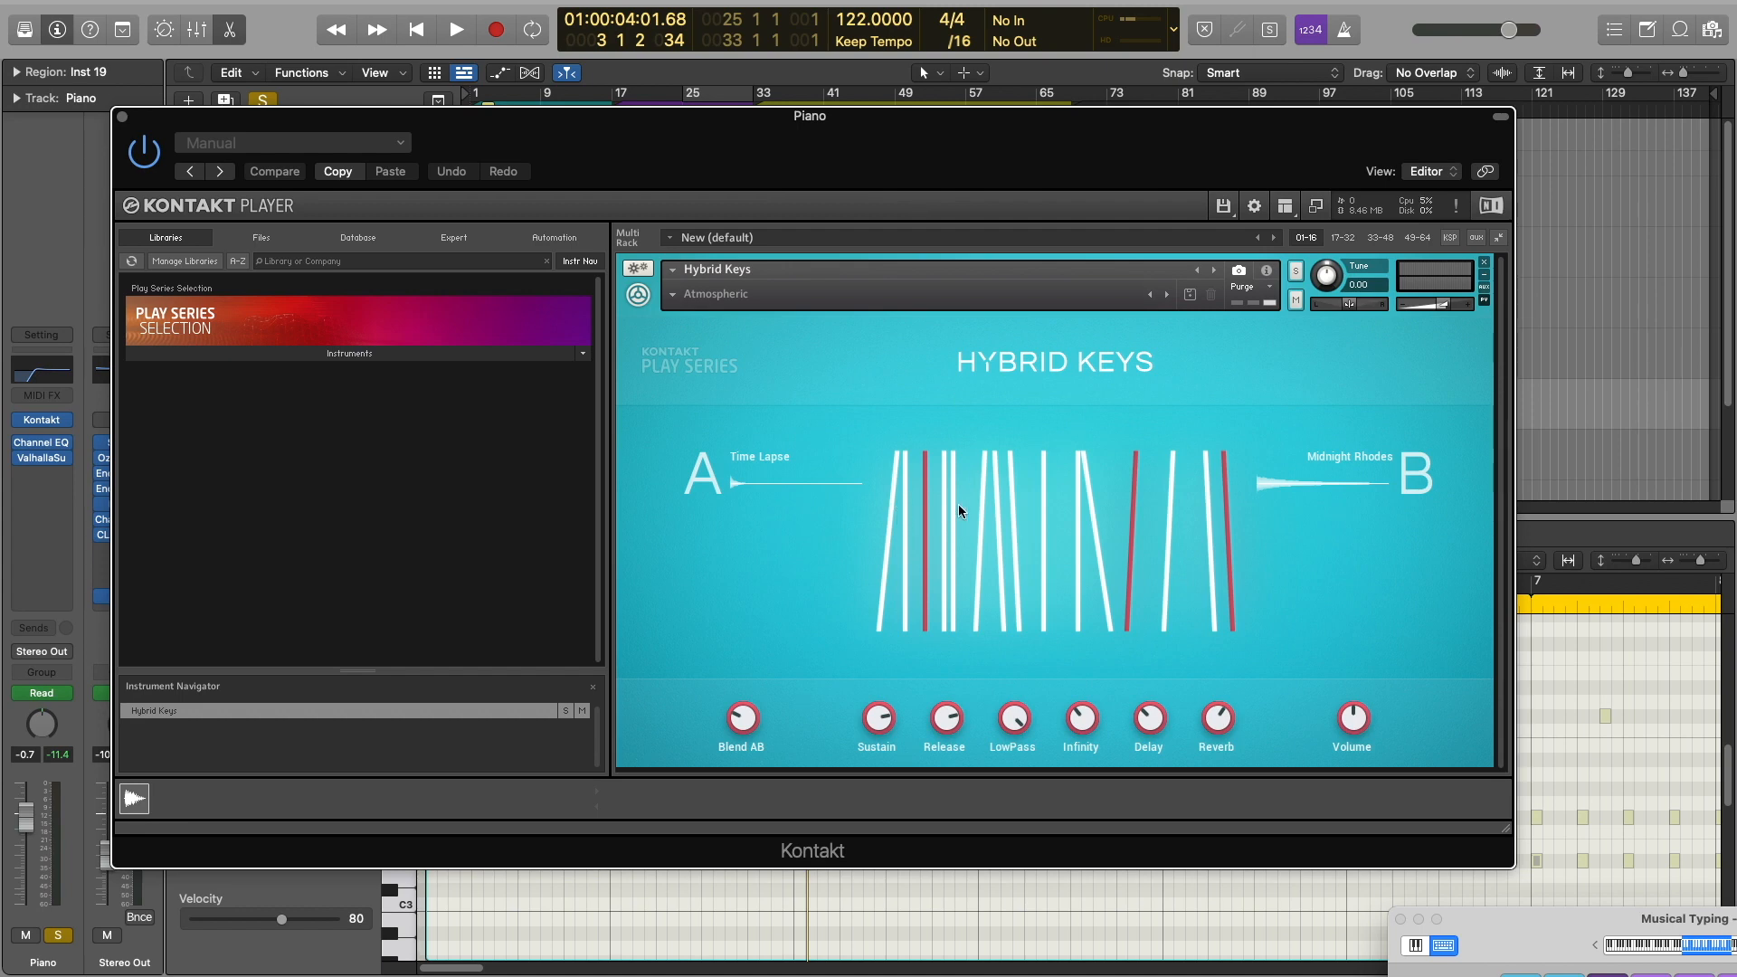
{"action": "key", "text": "g"}
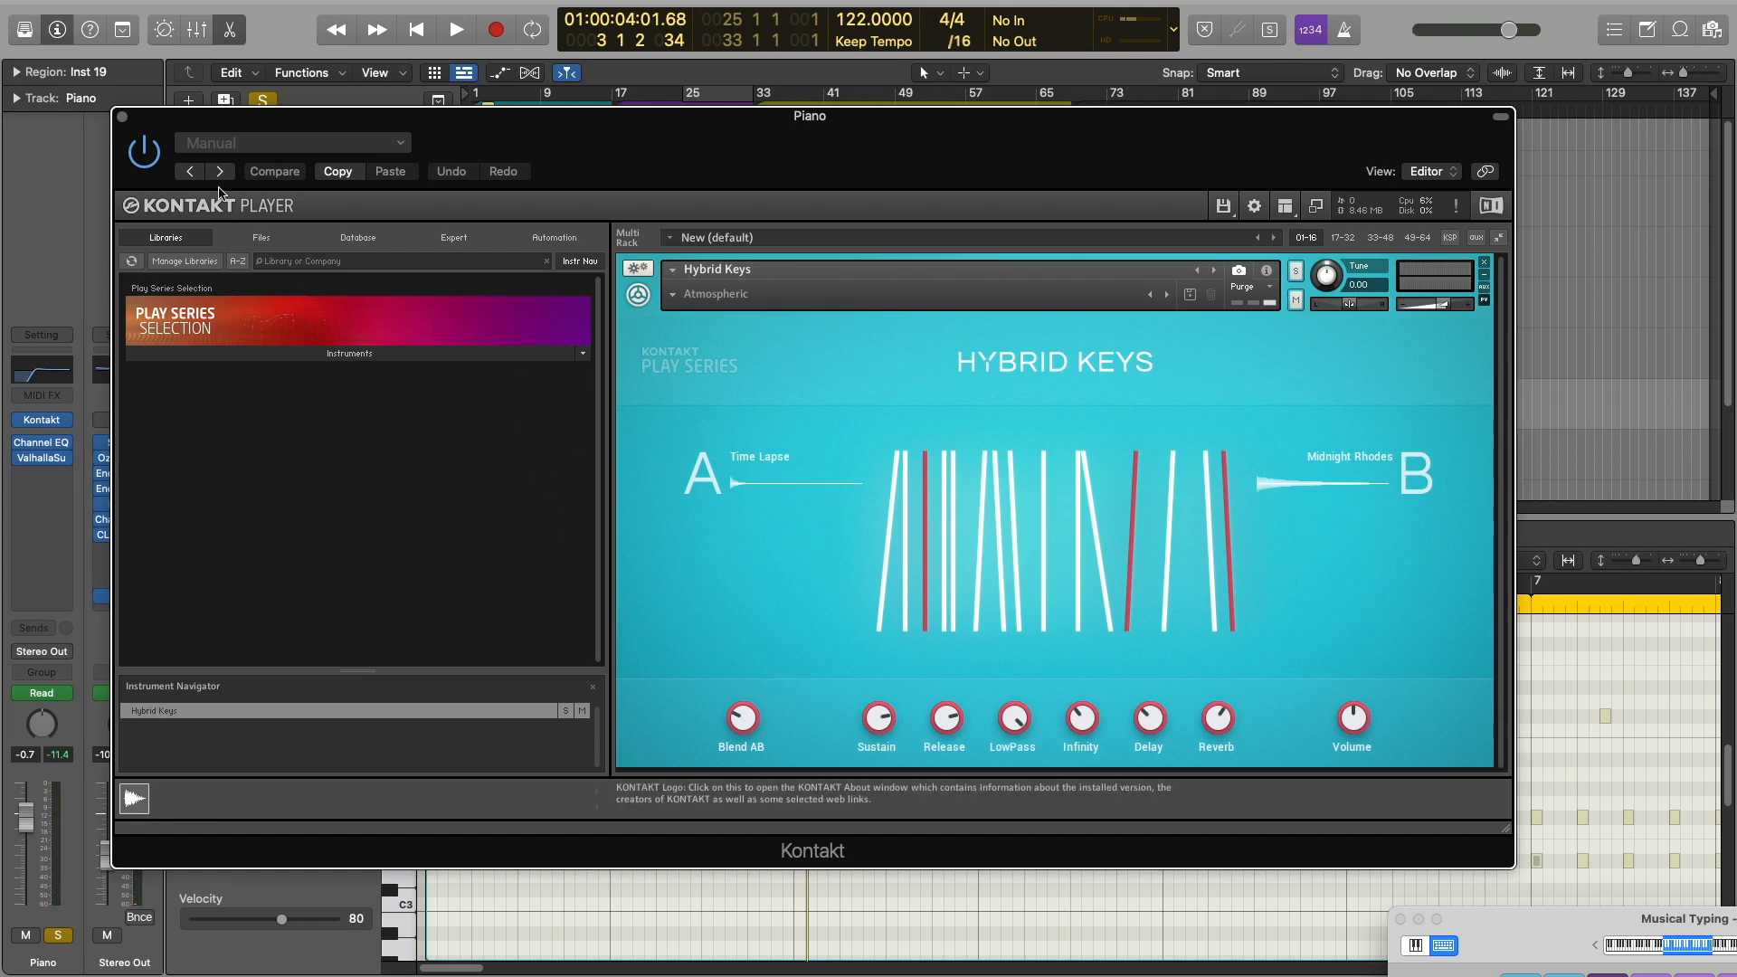
{"action": "left_click", "coordinate": [122, 116]}
{"action": "left_click", "coordinate": [225, 26]}
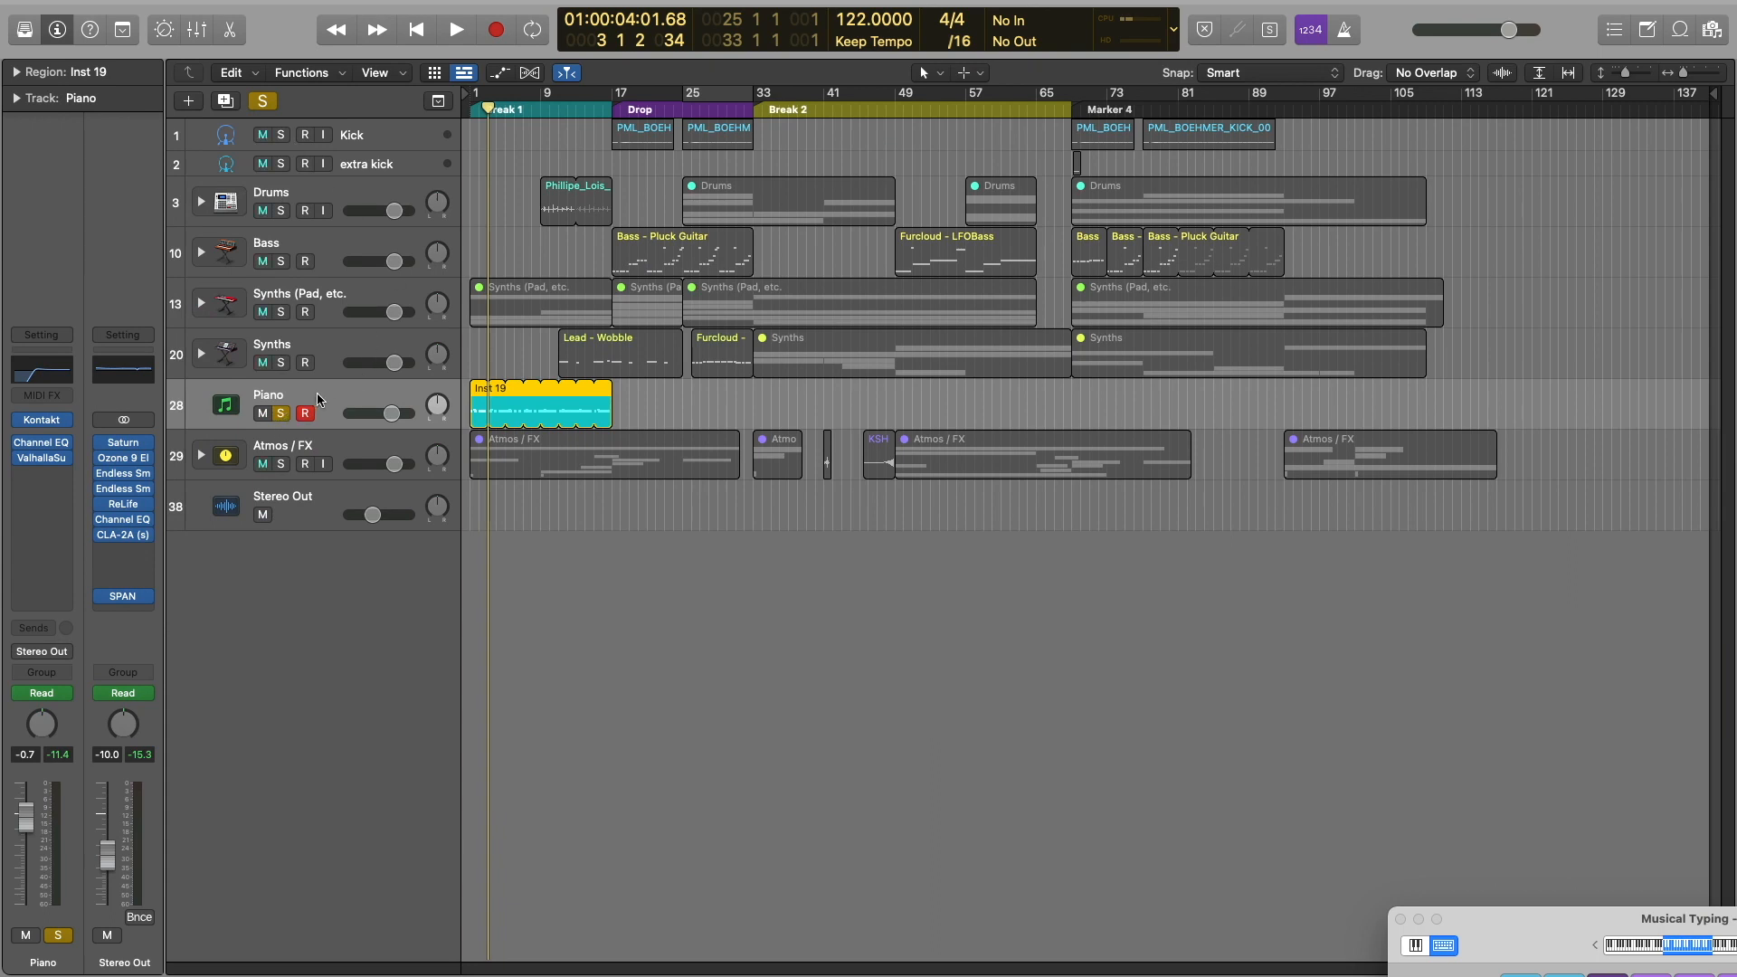
Turn off solo on the Piano track and expand the Atmos / FX track stack
{"action": "left_click", "coordinate": [281, 414]}
{"action": "left_click", "coordinate": [229, 471]}
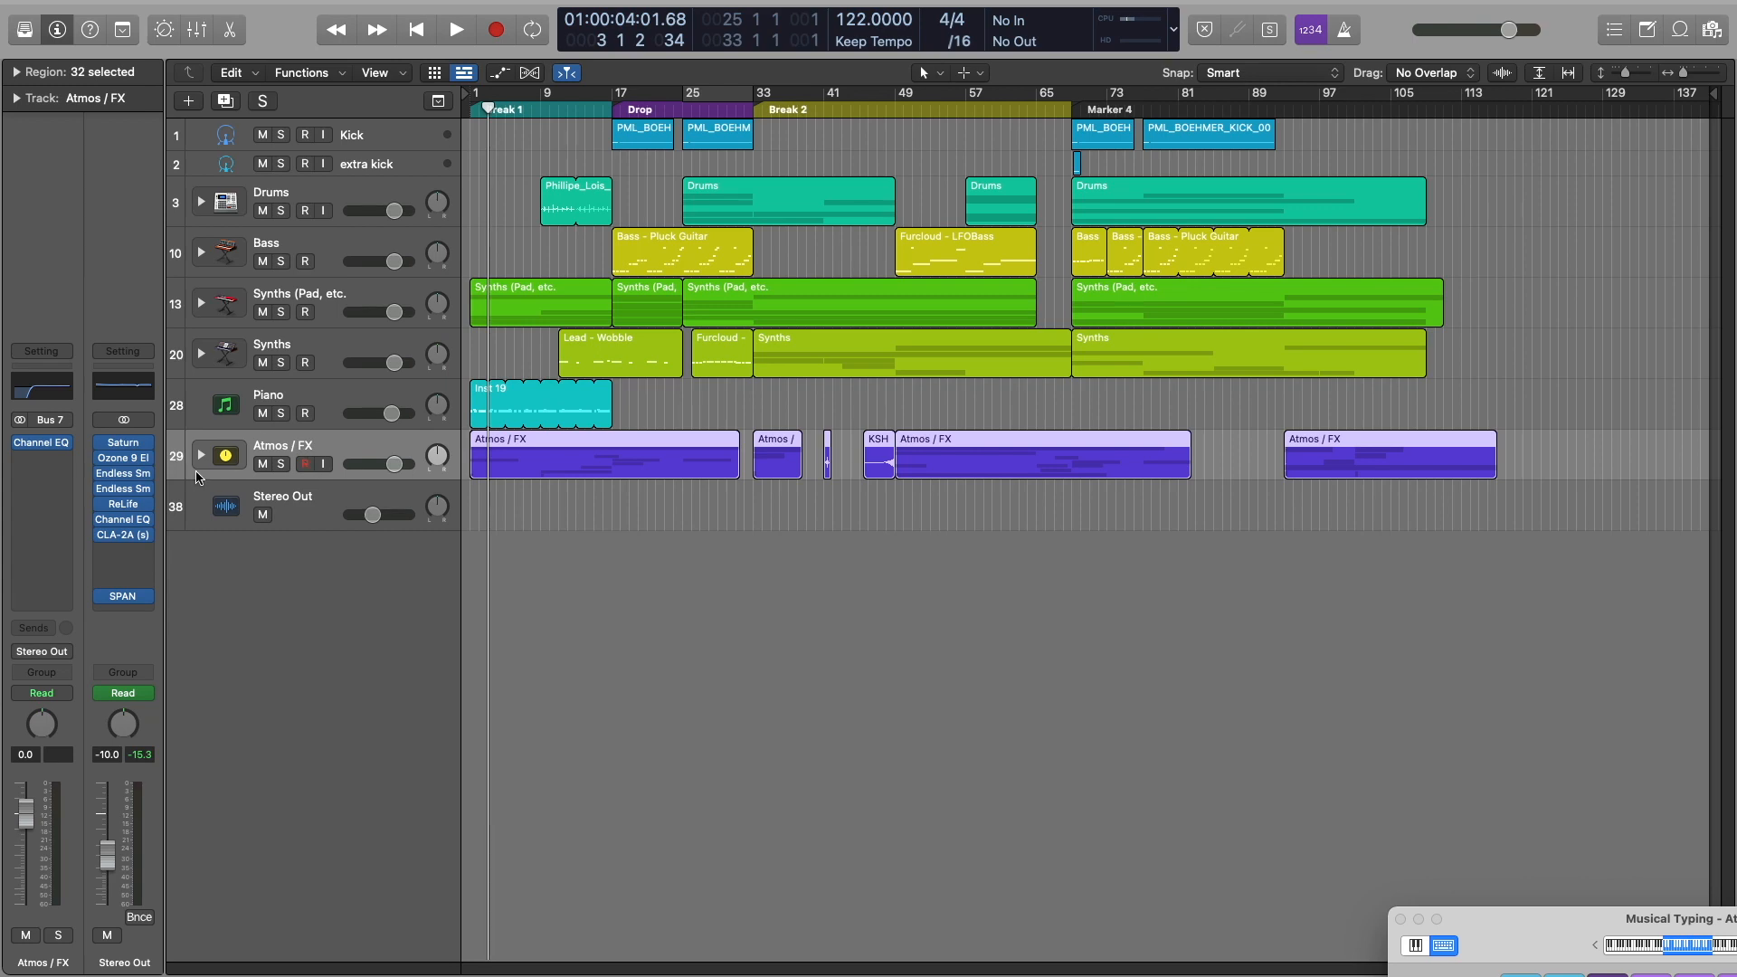
{"action": "left_click", "coordinate": [200, 456]}
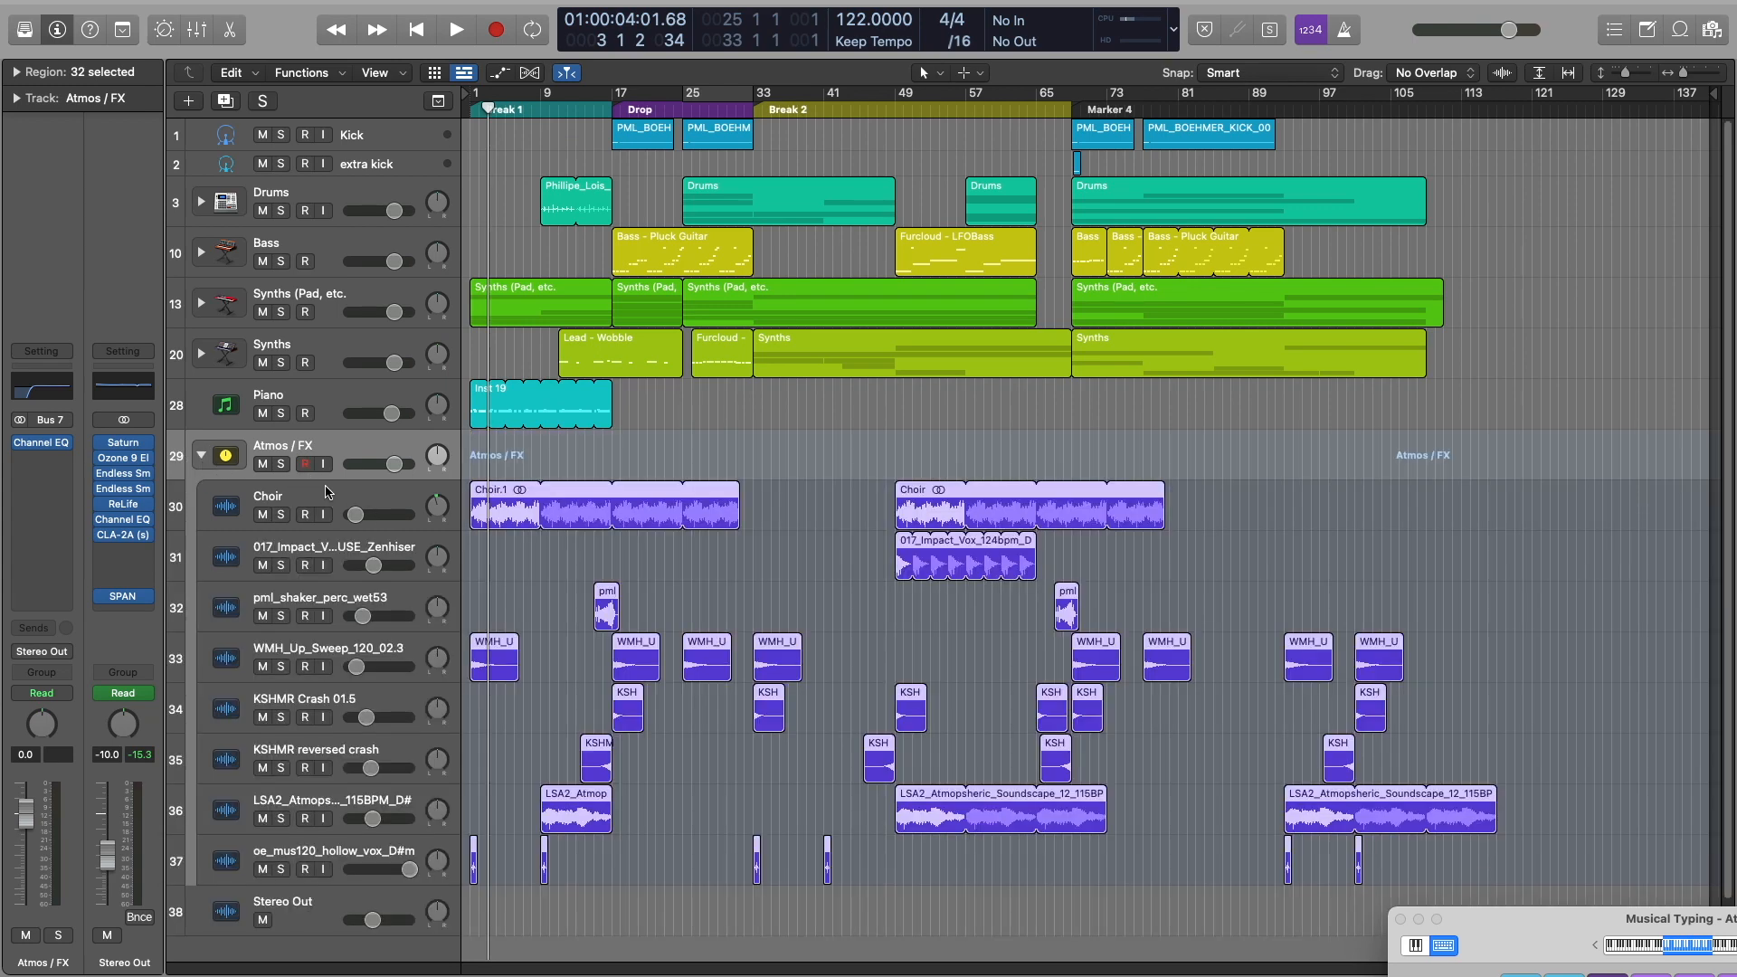
Solo the Choir track in the Atmos / FX stack and play it from bar 3
{"action": "left_click", "coordinate": [331, 492]}
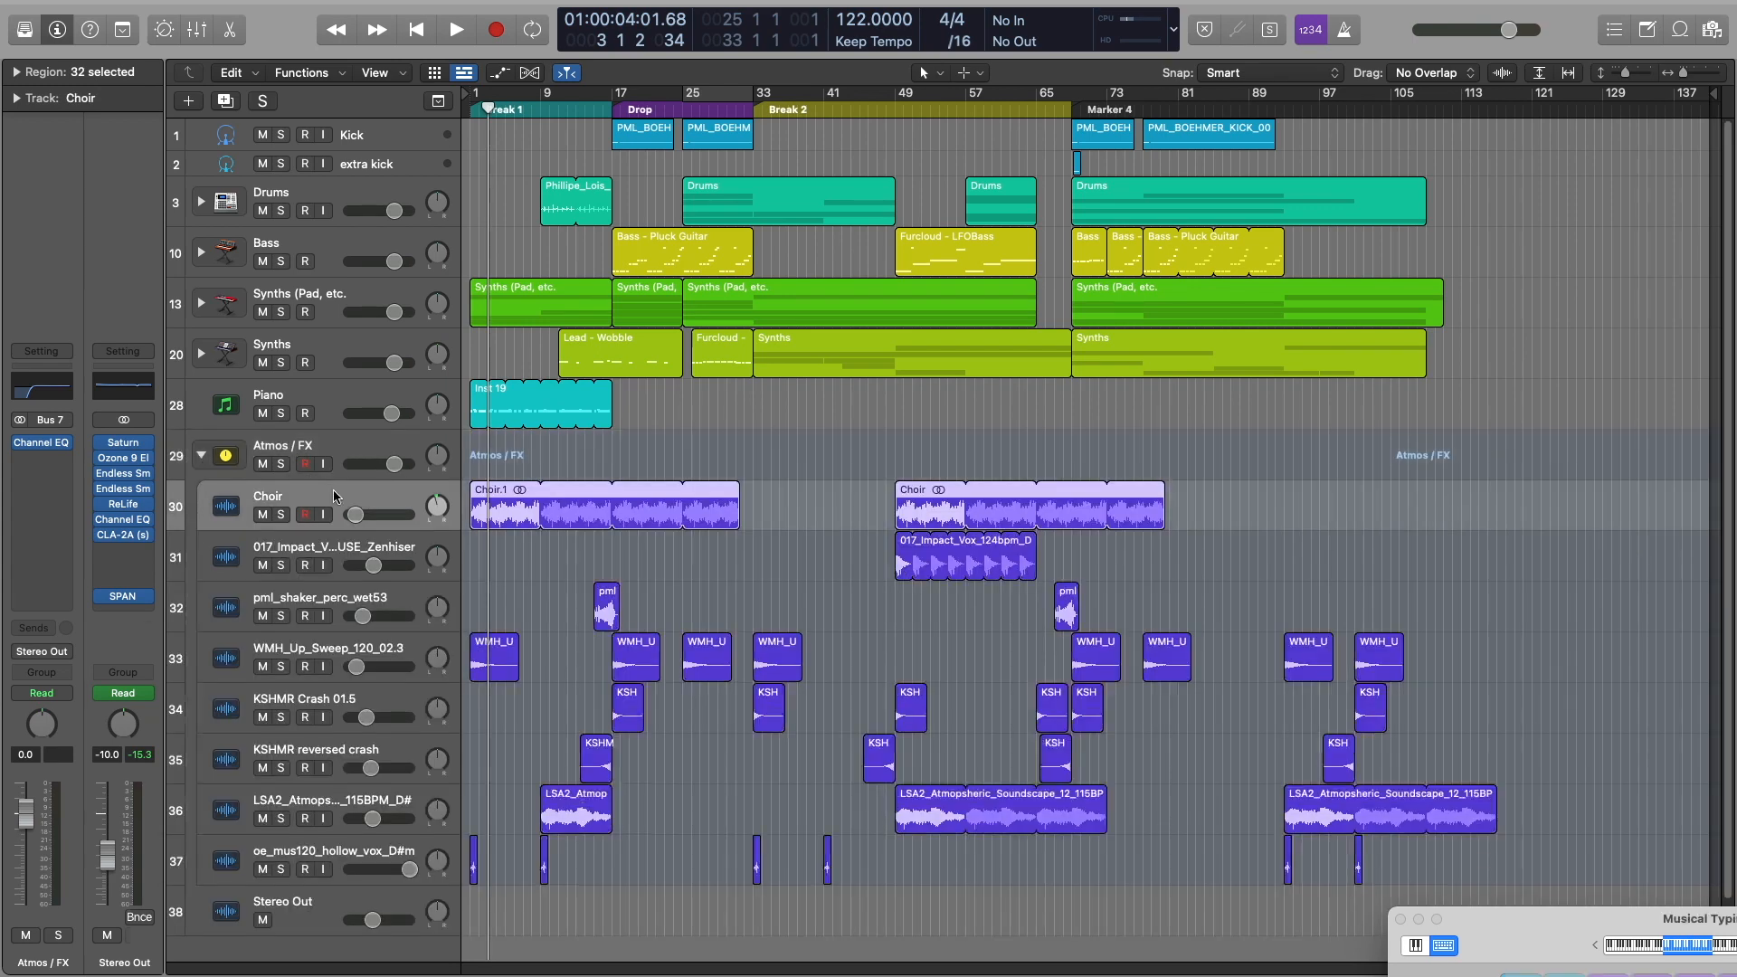
{"action": "left_click", "coordinate": [281, 515]}
{"action": "key", "text": "space"}
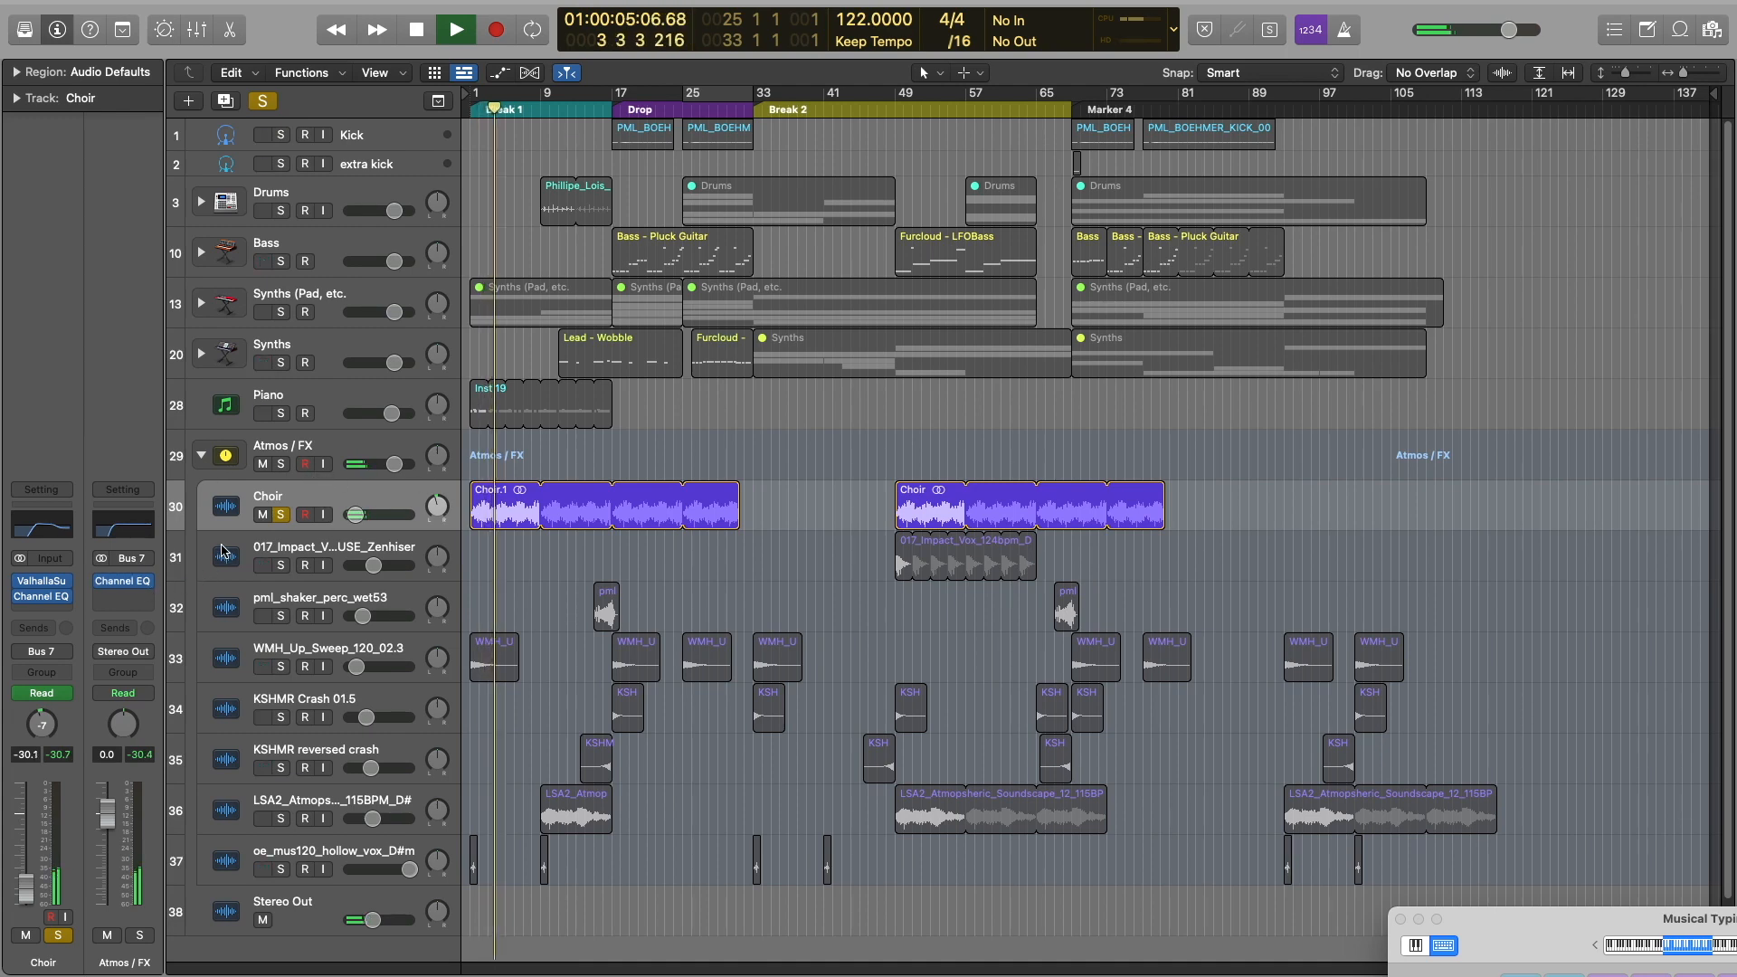
Inspect the Choir track's Valhalla reverb and Channel EQ inserts during playback and close both
{"action": "left_click", "coordinate": [41, 581]}
{"action": "left_click", "coordinate": [43, 599]}
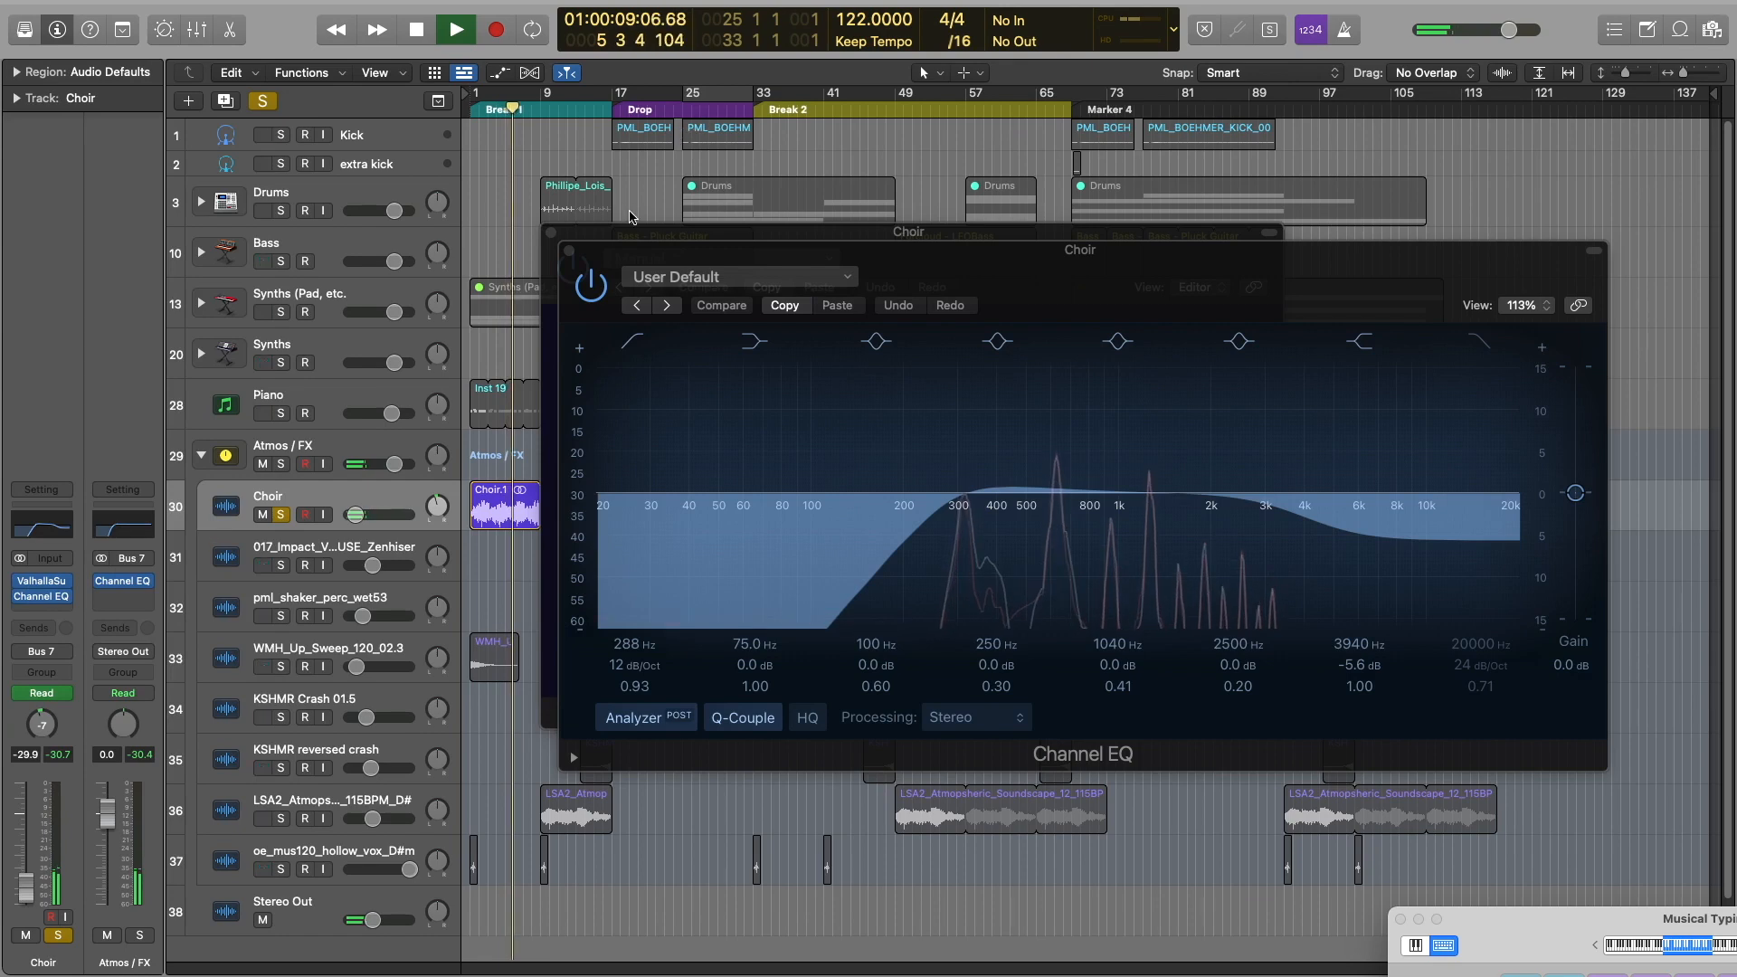
{"action": "left_click", "coordinate": [569, 250]}
{"action": "left_click", "coordinate": [551, 232]}
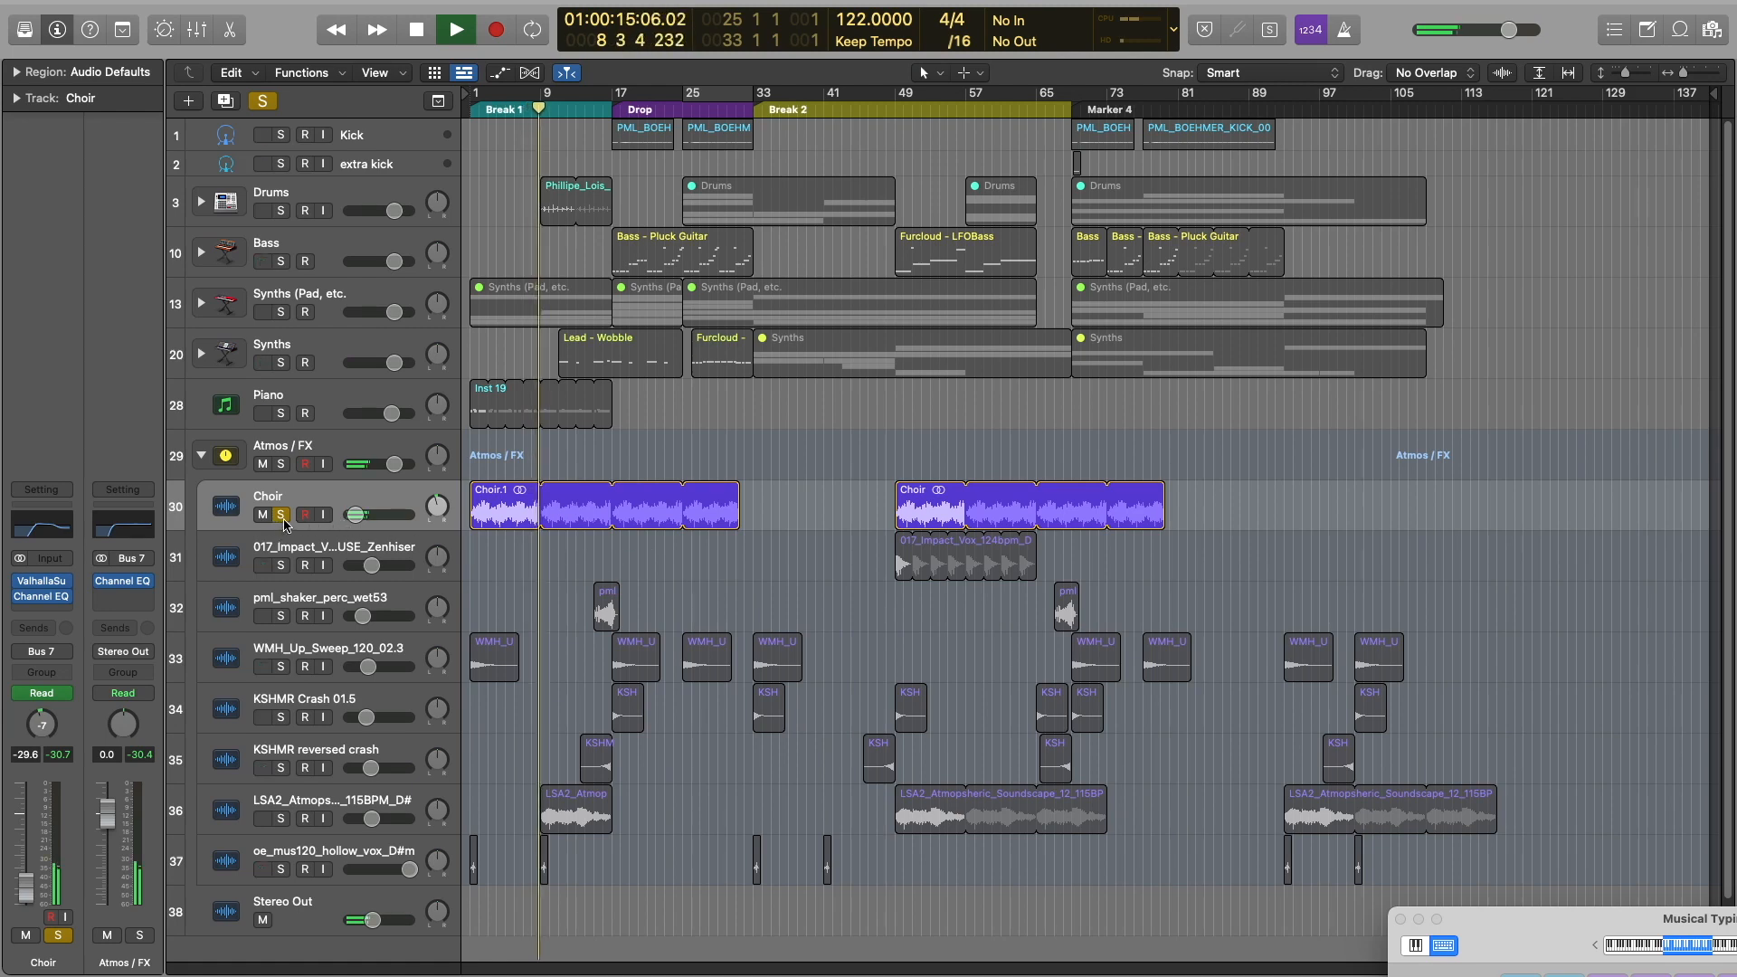
Move the solo from the Choir track to the 017_Impact_Vox track and play it from bar 49
{"action": "key", "text": "space"}
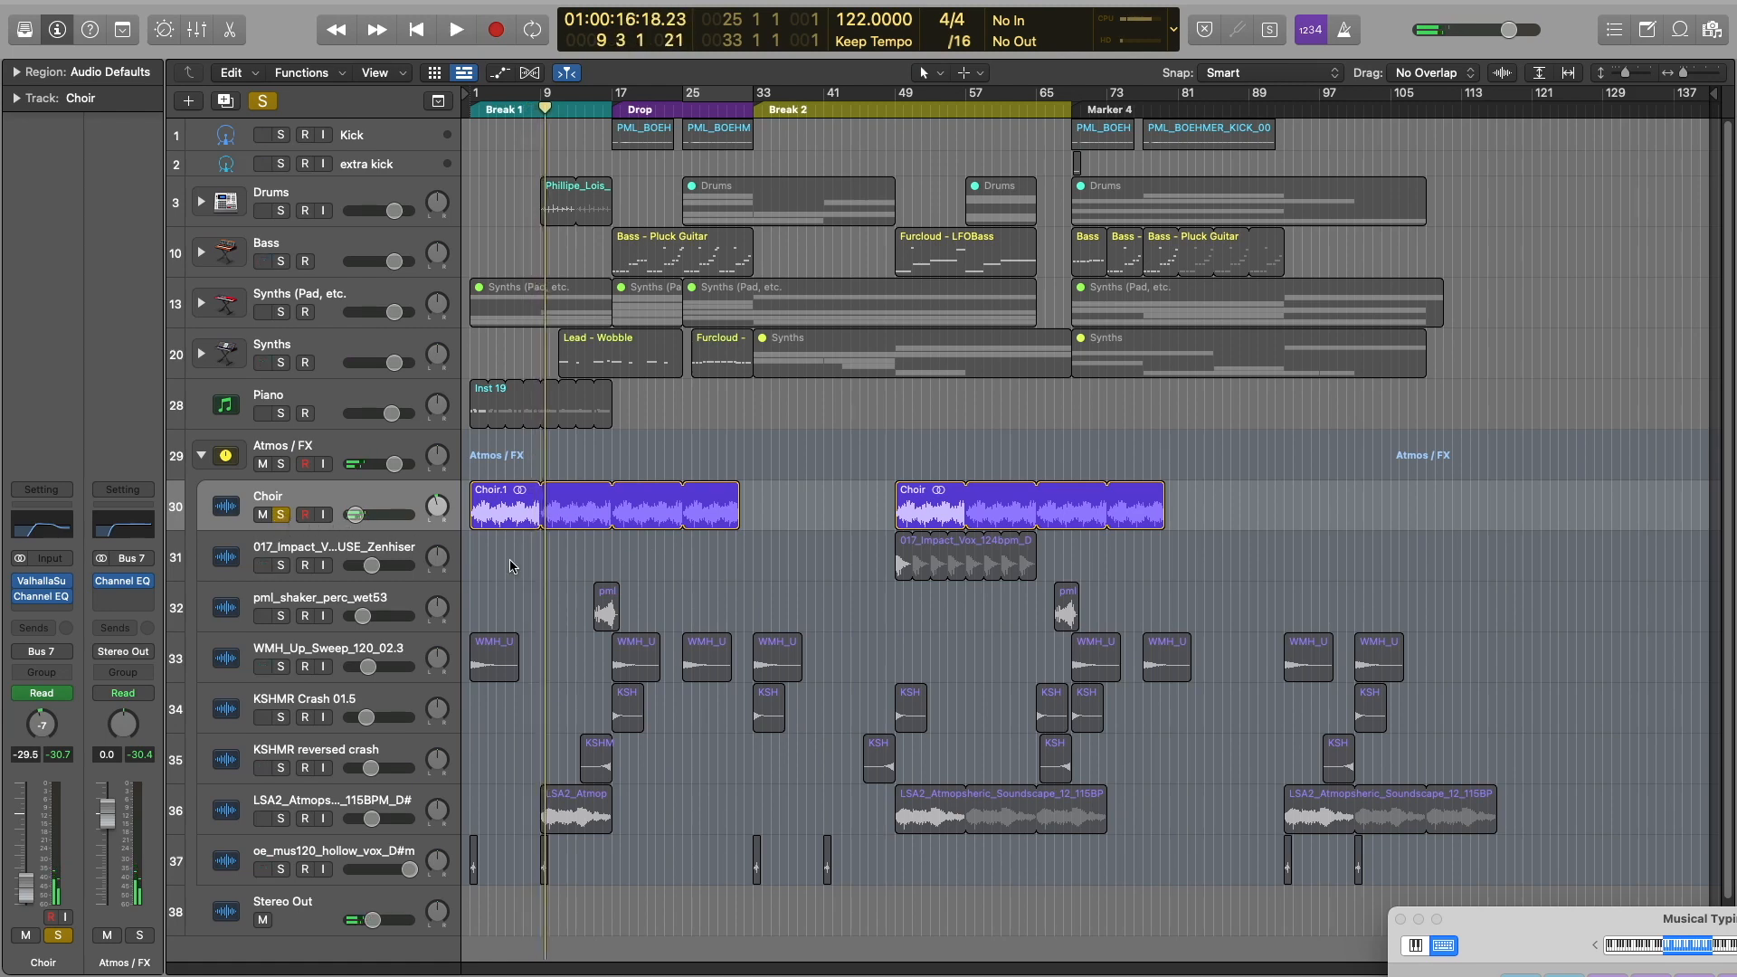
{"action": "left_click", "coordinate": [280, 514]}
{"action": "left_click", "coordinate": [288, 558]}
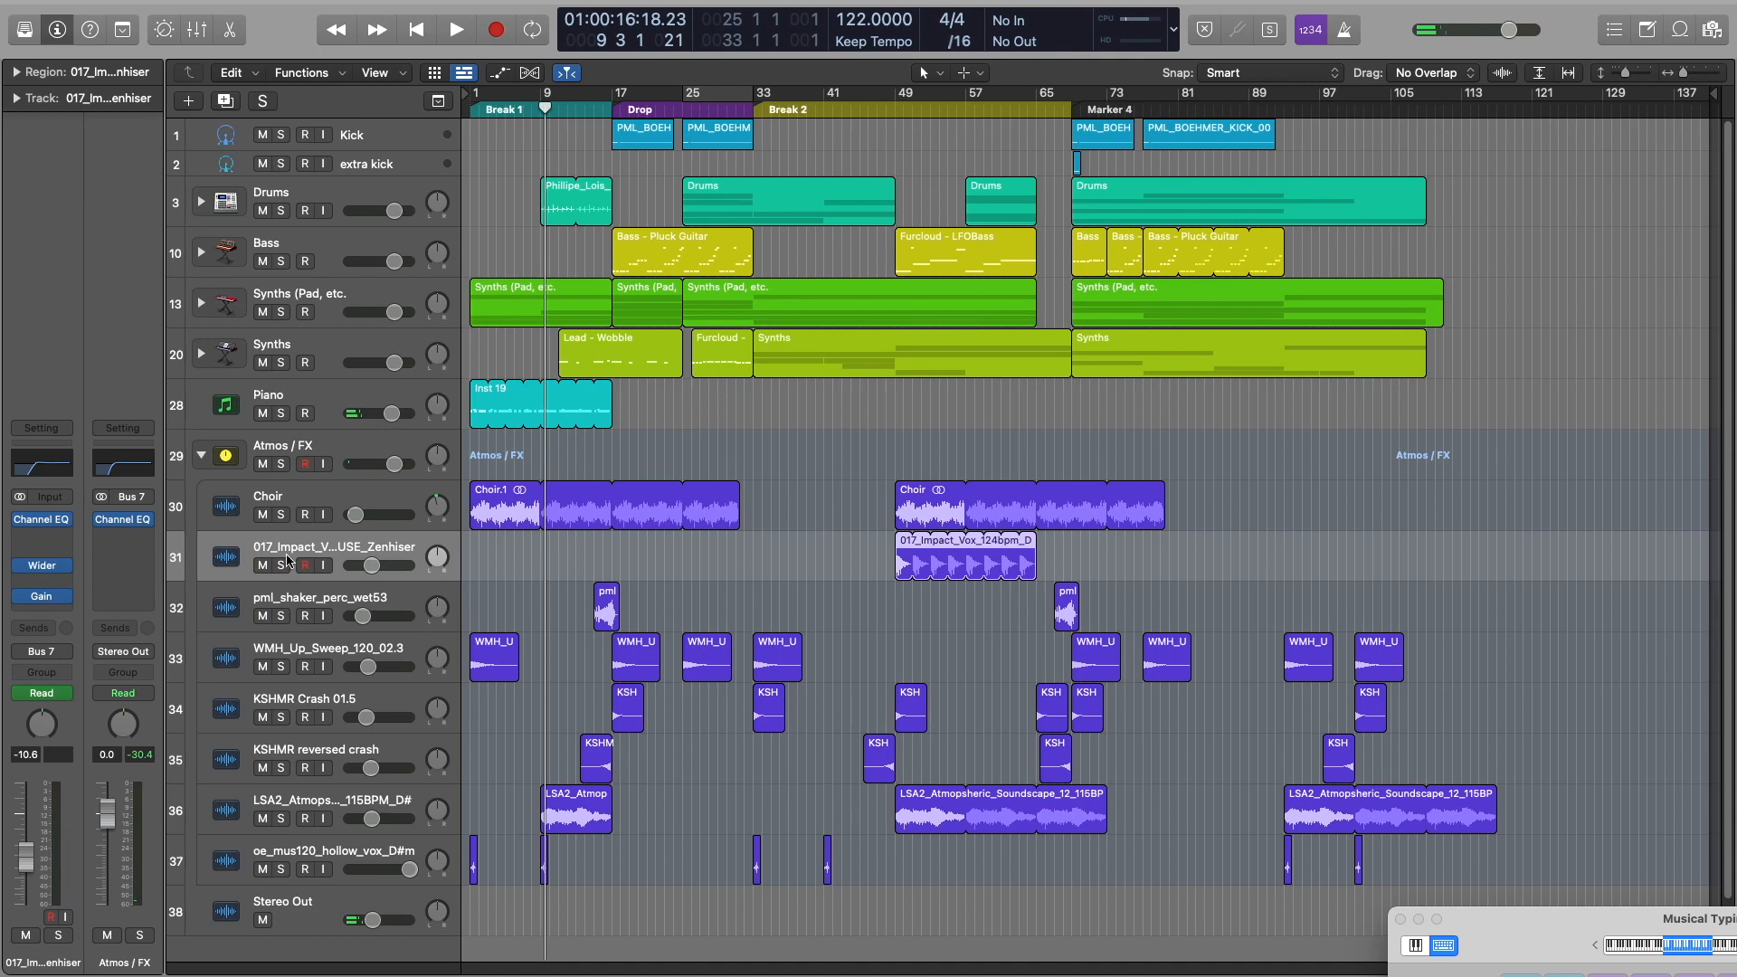
{"action": "left_click", "coordinate": [281, 565]}
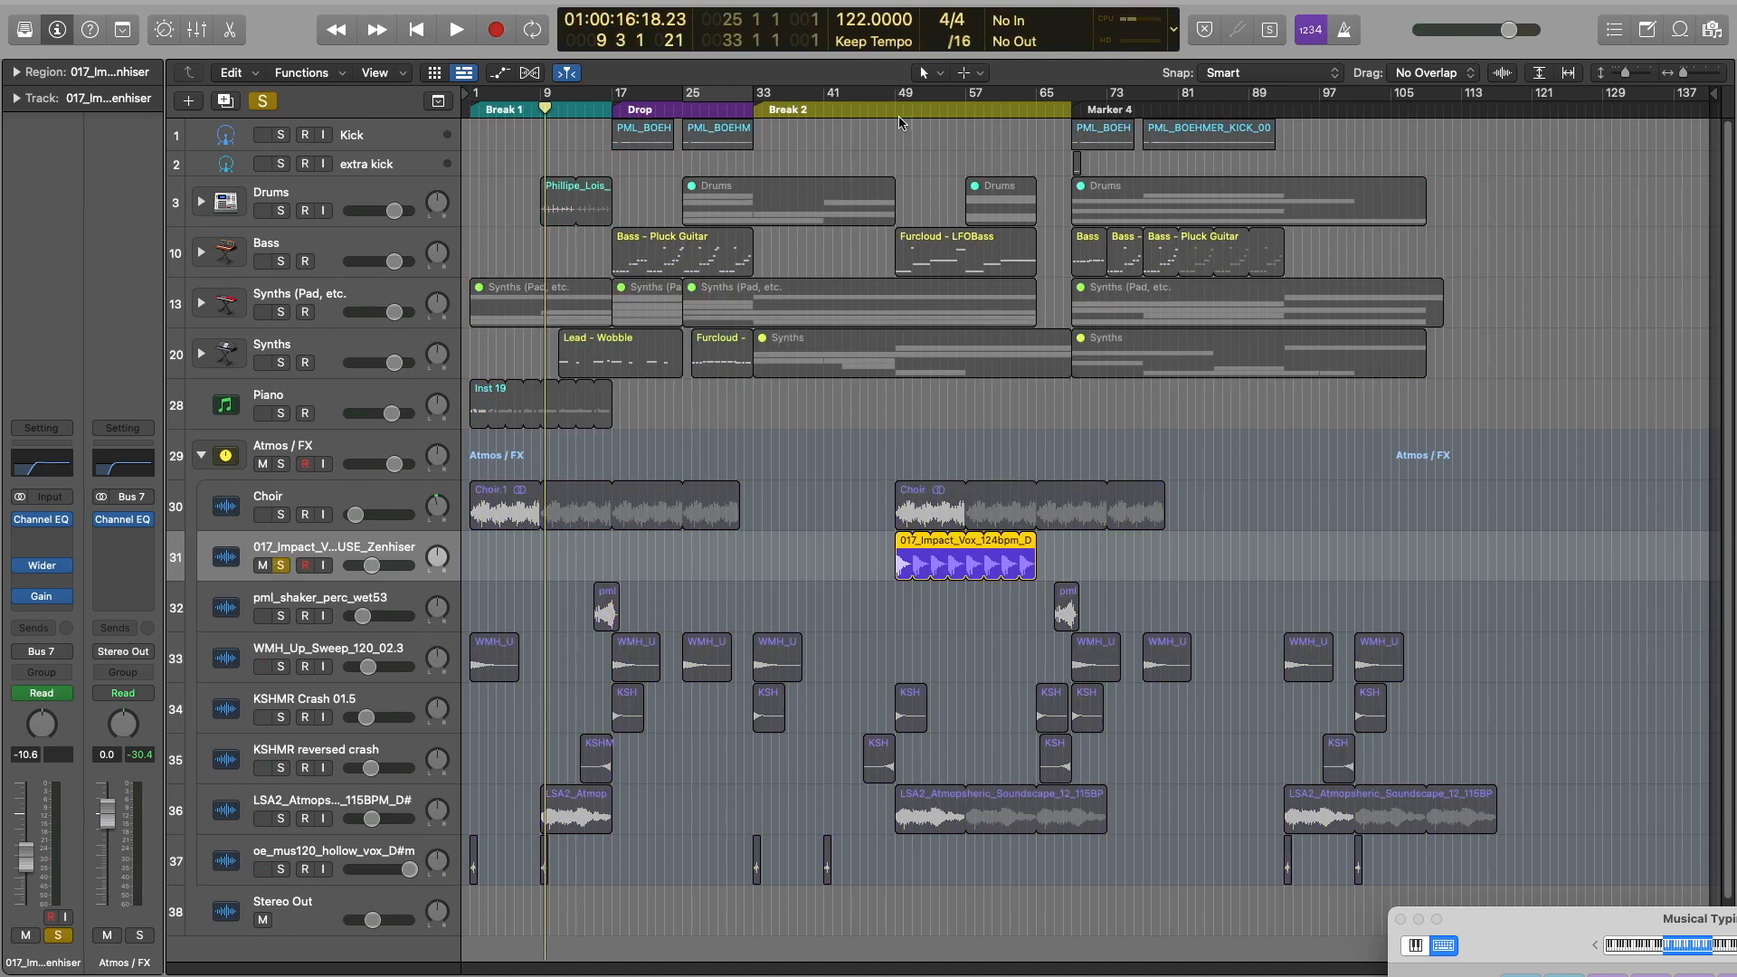
{"action": "left_click", "coordinate": [895, 110]}
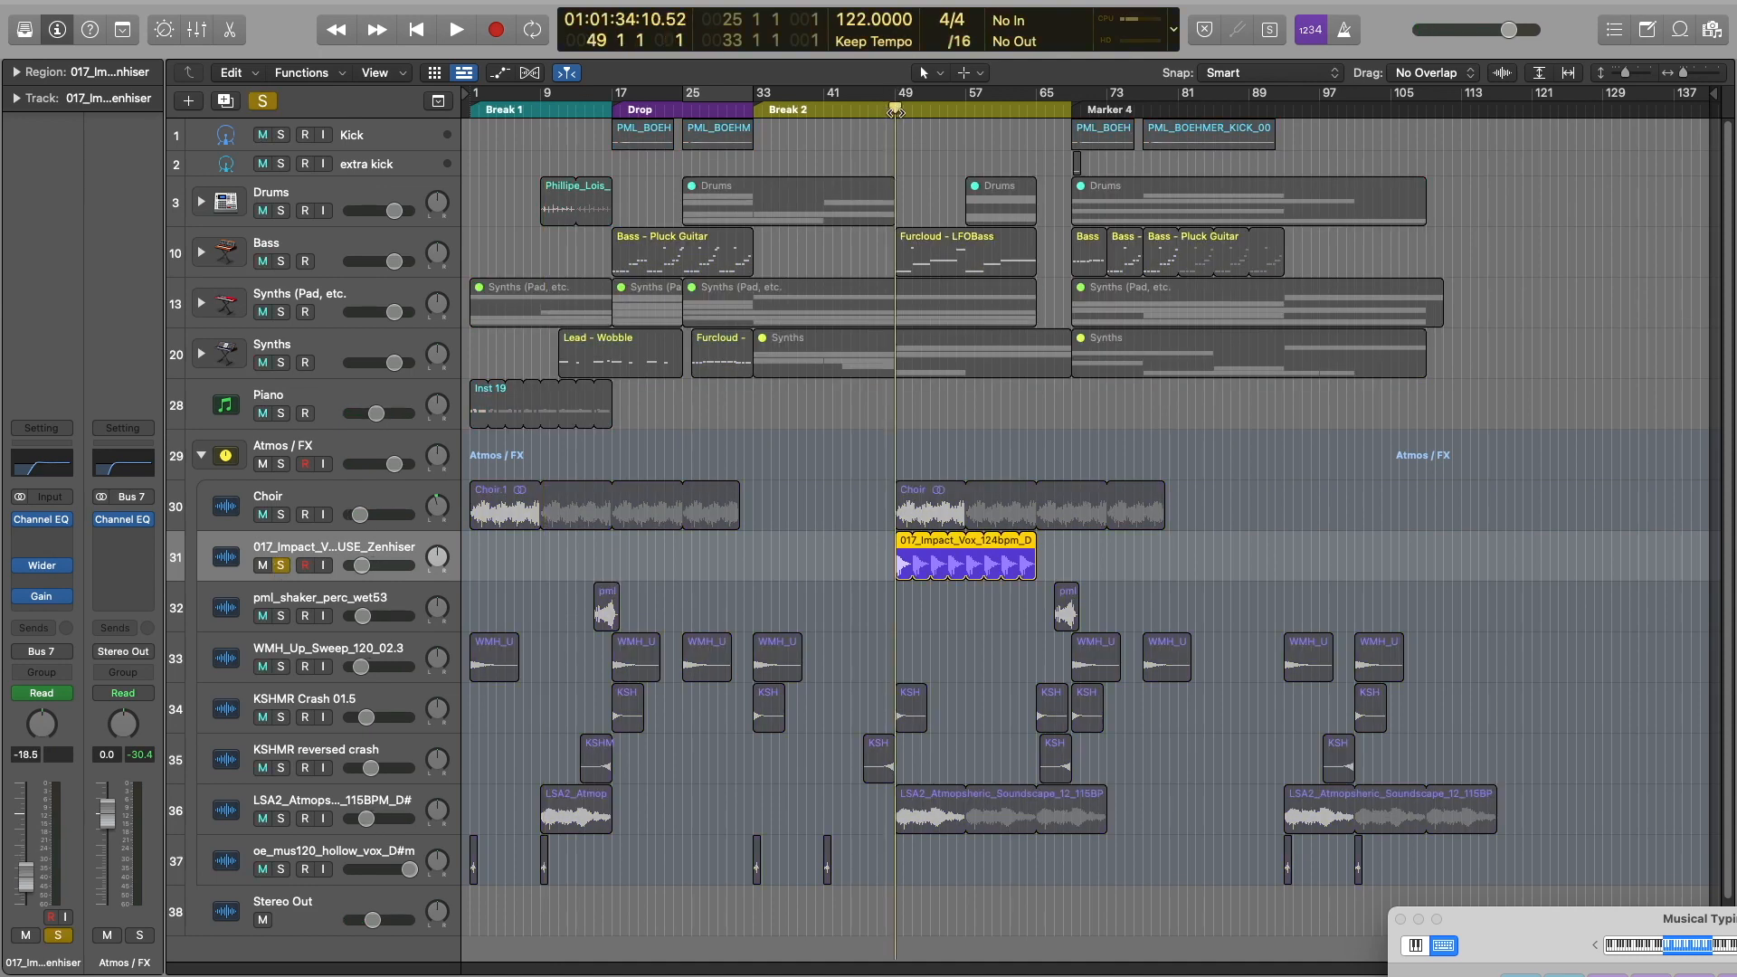
{"action": "key", "text": "space"}
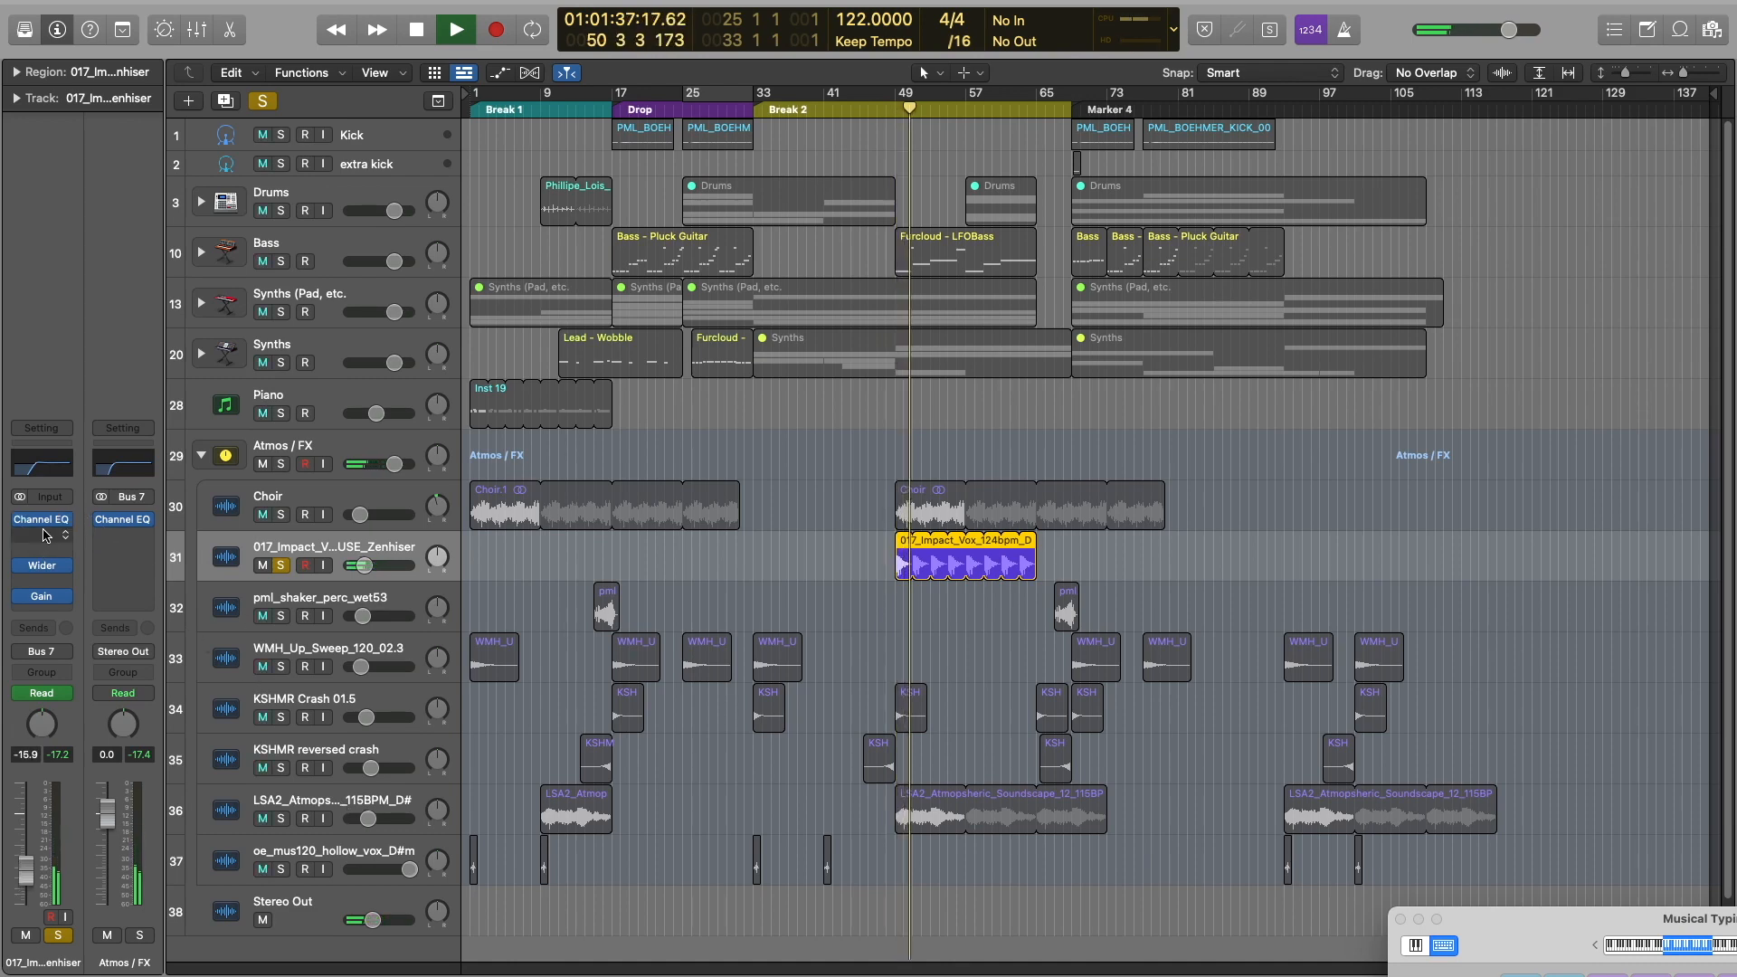
Inspect the impact vox track's Wider insert during playback, close it, and turn off the track's solo with playback stopped
{"action": "left_click", "coordinate": [41, 567]}
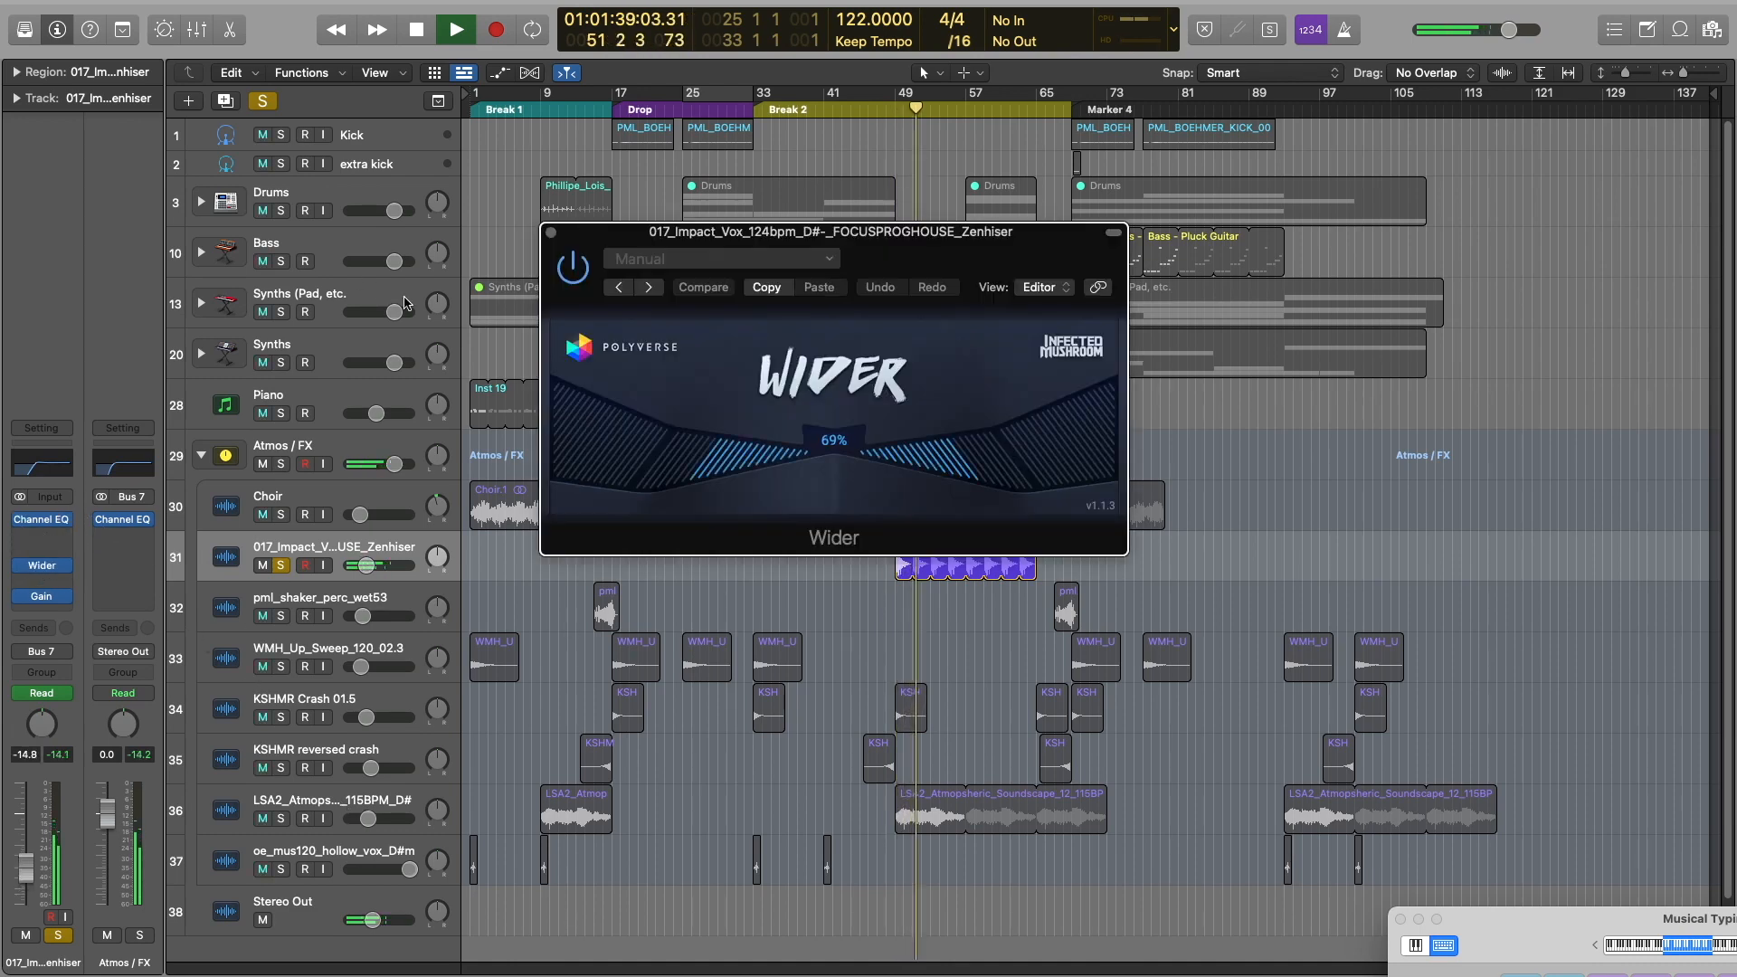
{"action": "left_click", "coordinate": [551, 232]}
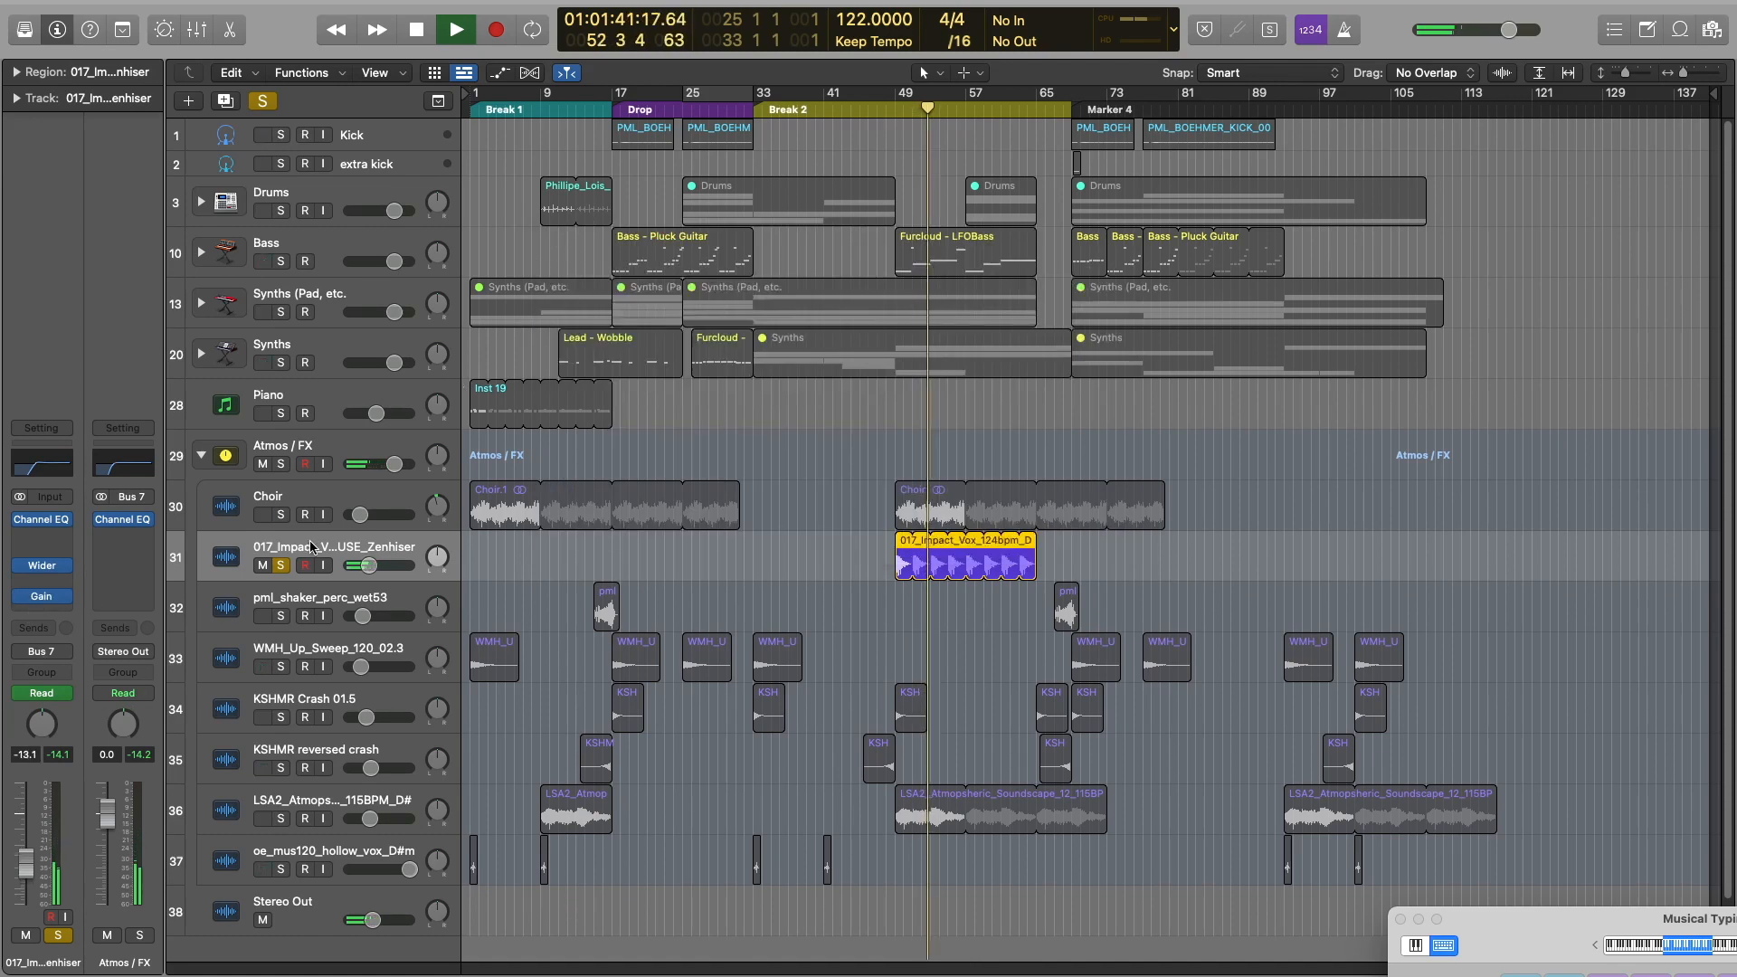
{"action": "key", "text": "space"}
{"action": "left_click", "coordinate": [281, 566]}
Solo the pml_shaker_perc_wet53 track and listen to its sweep from bar 15 into the drop
{"action": "left_click", "coordinate": [344, 603]}
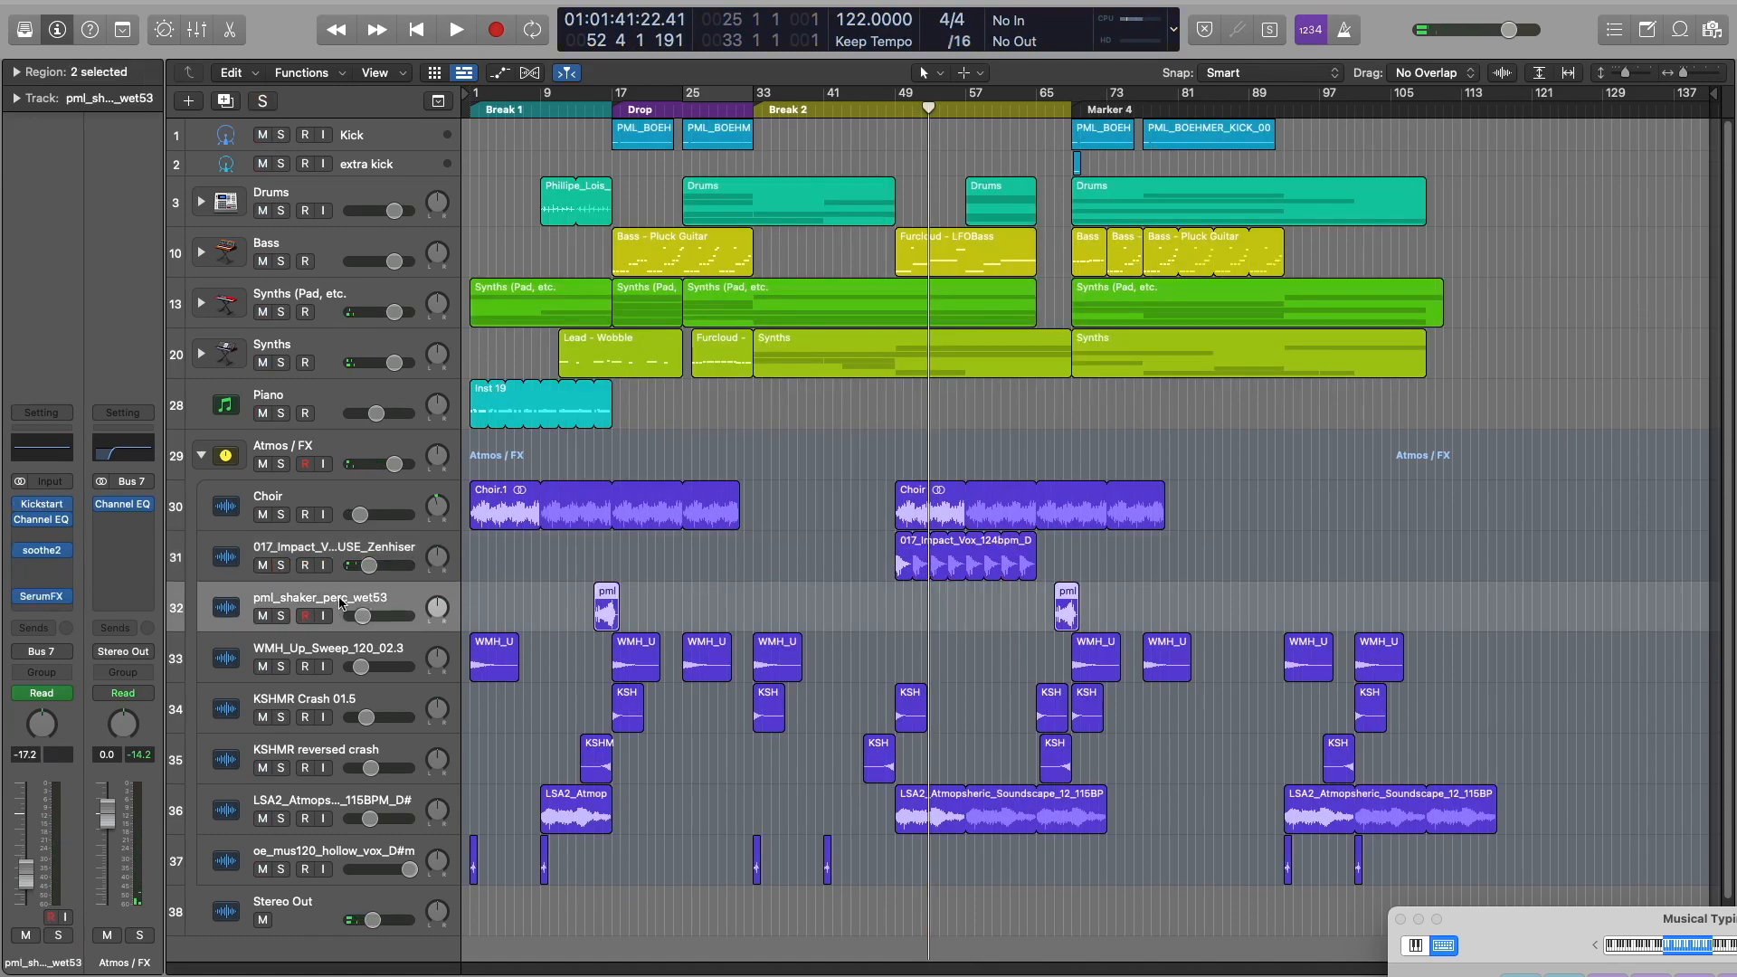
{"action": "left_click", "coordinate": [281, 617]}
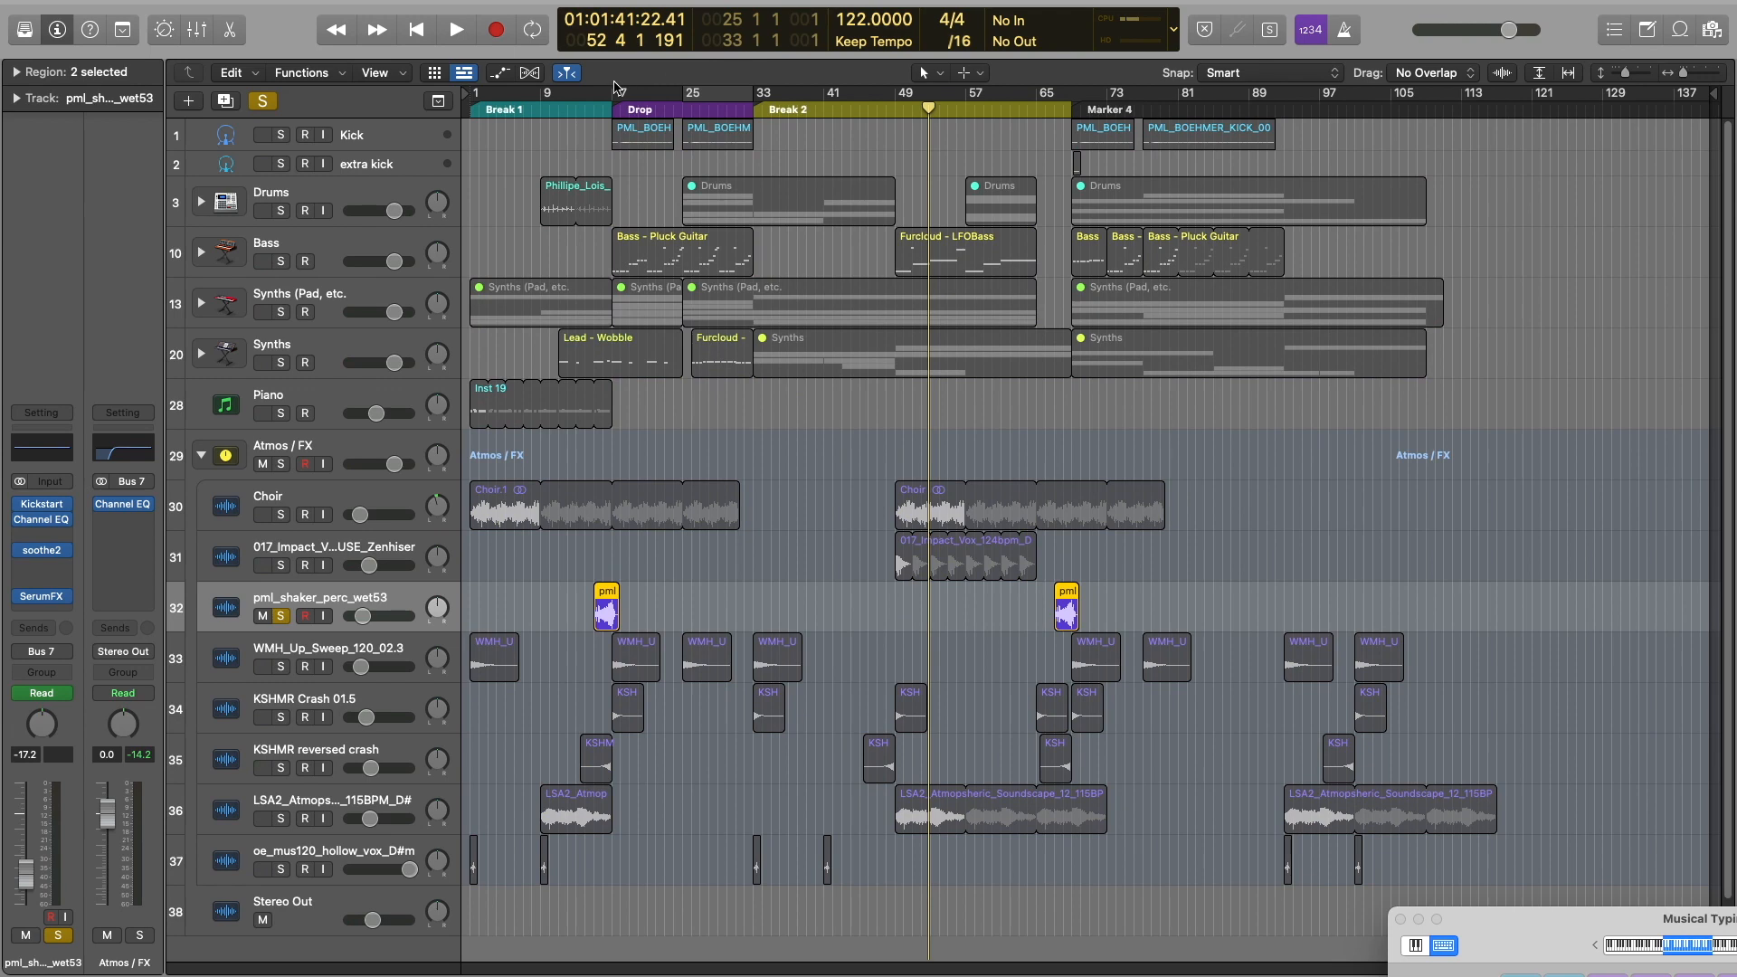
{"action": "left_click", "coordinate": [593, 109]}
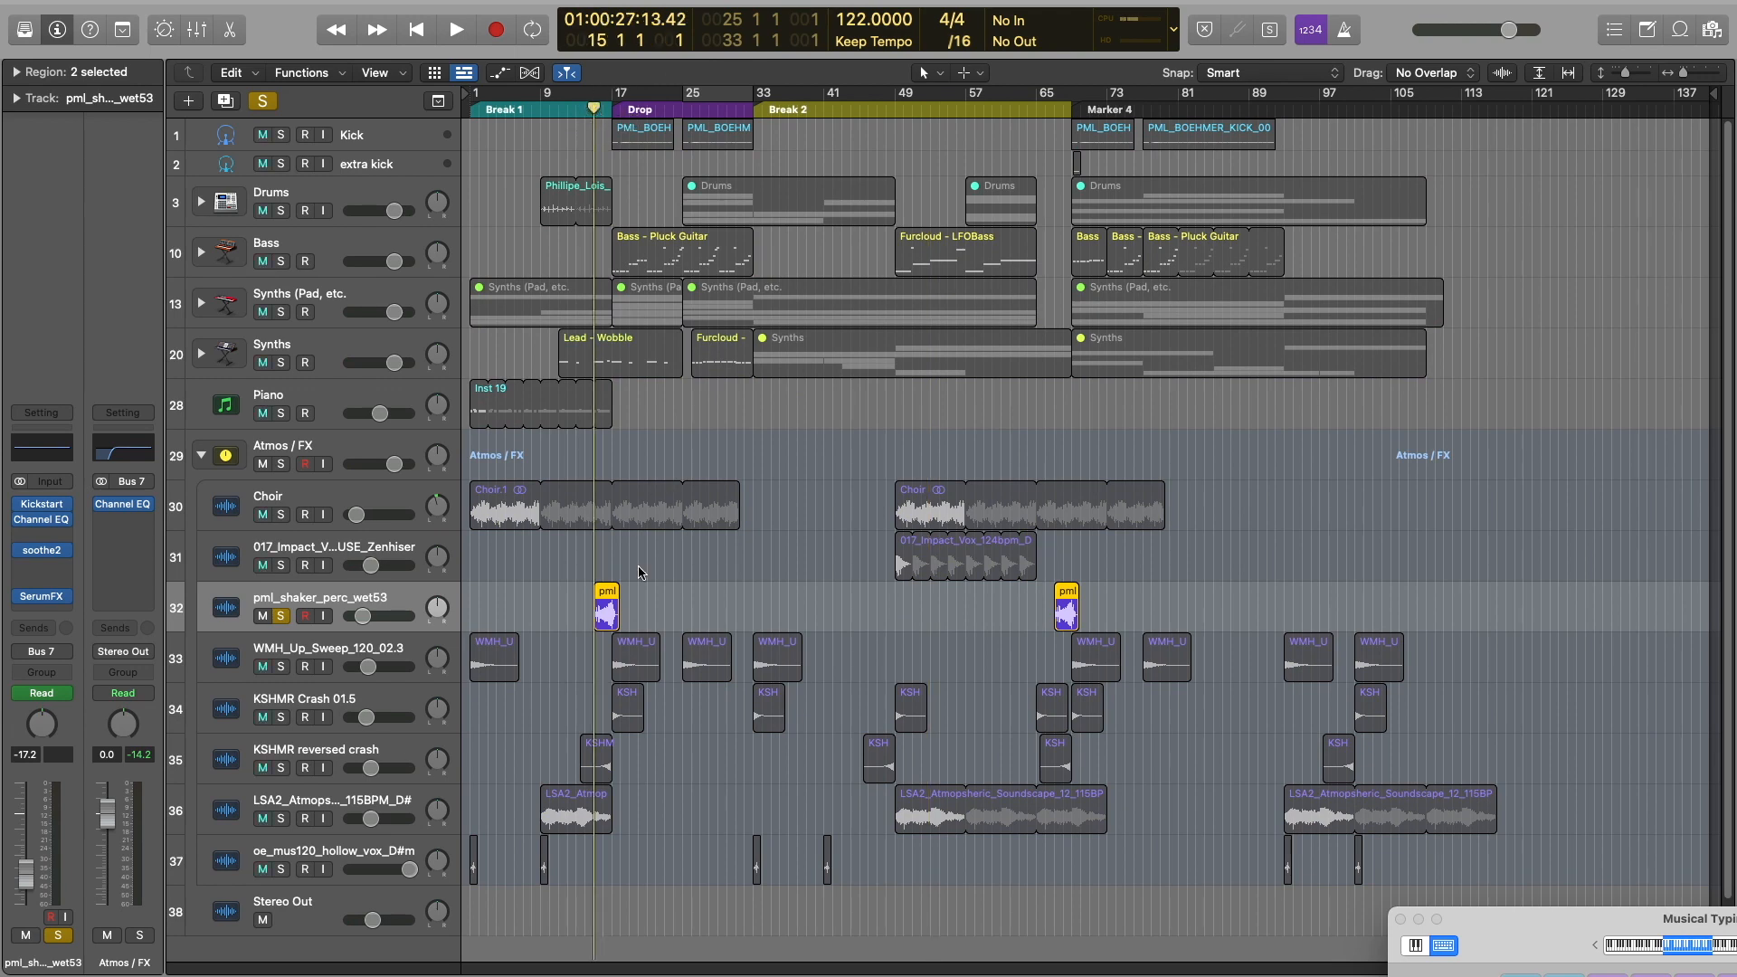
{"action": "key", "text": "space"}
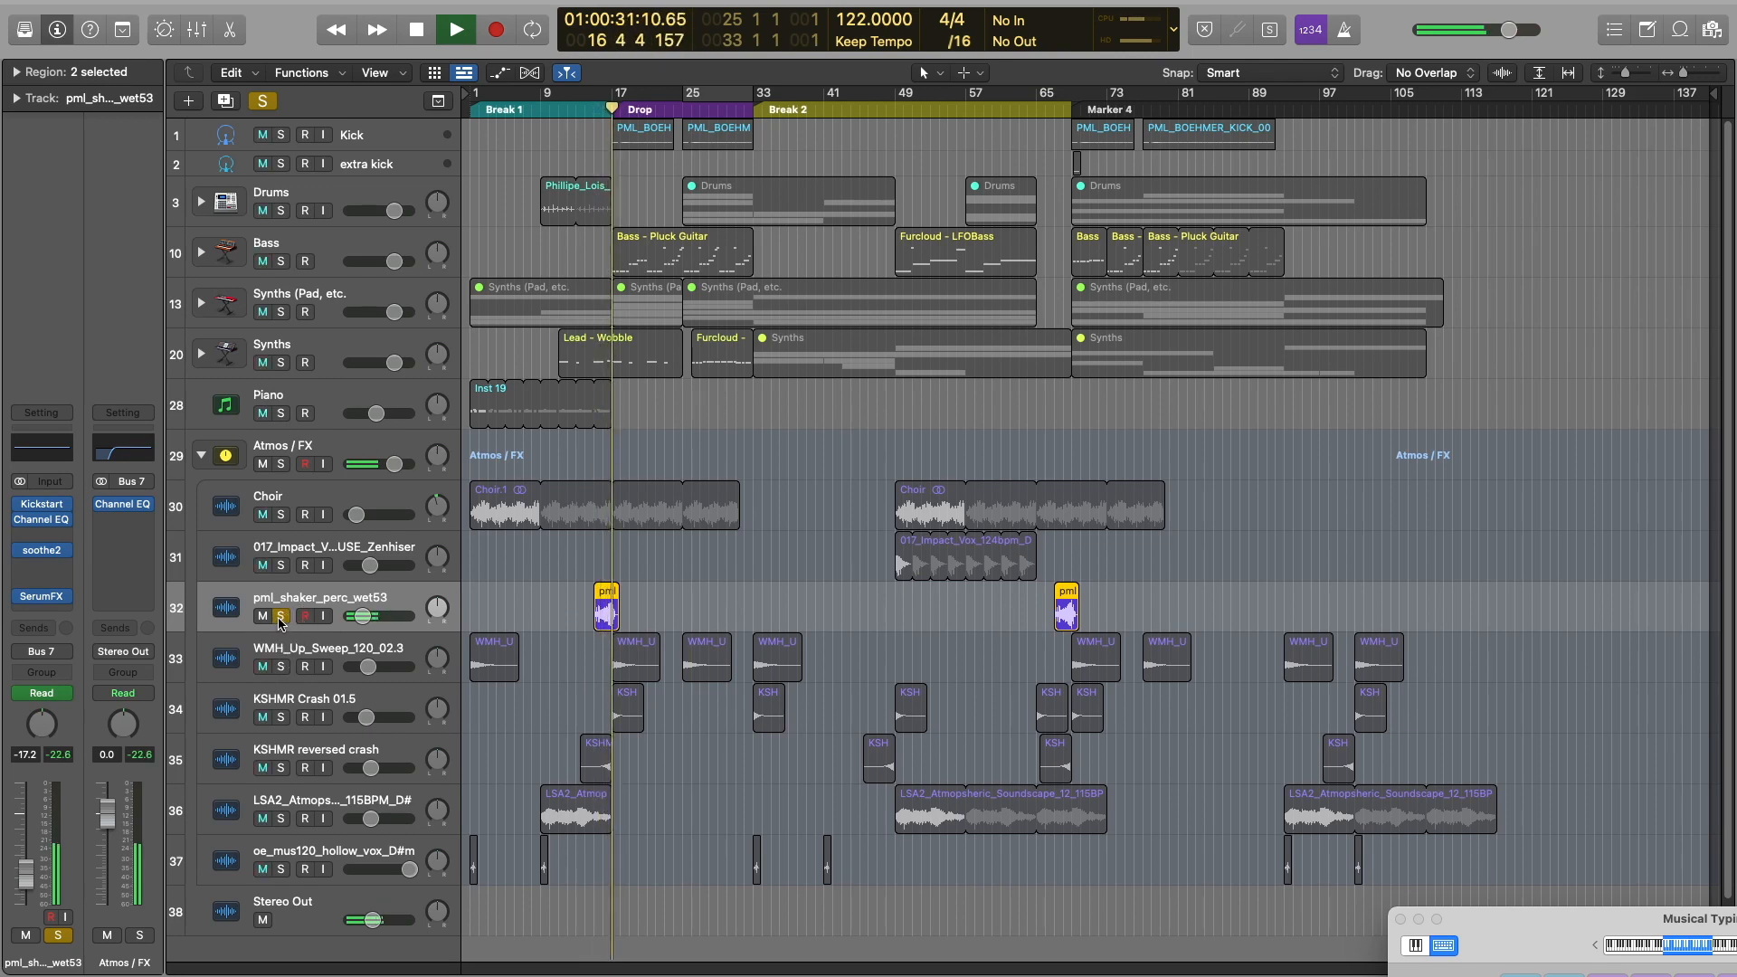
{"action": "key", "text": "space"}
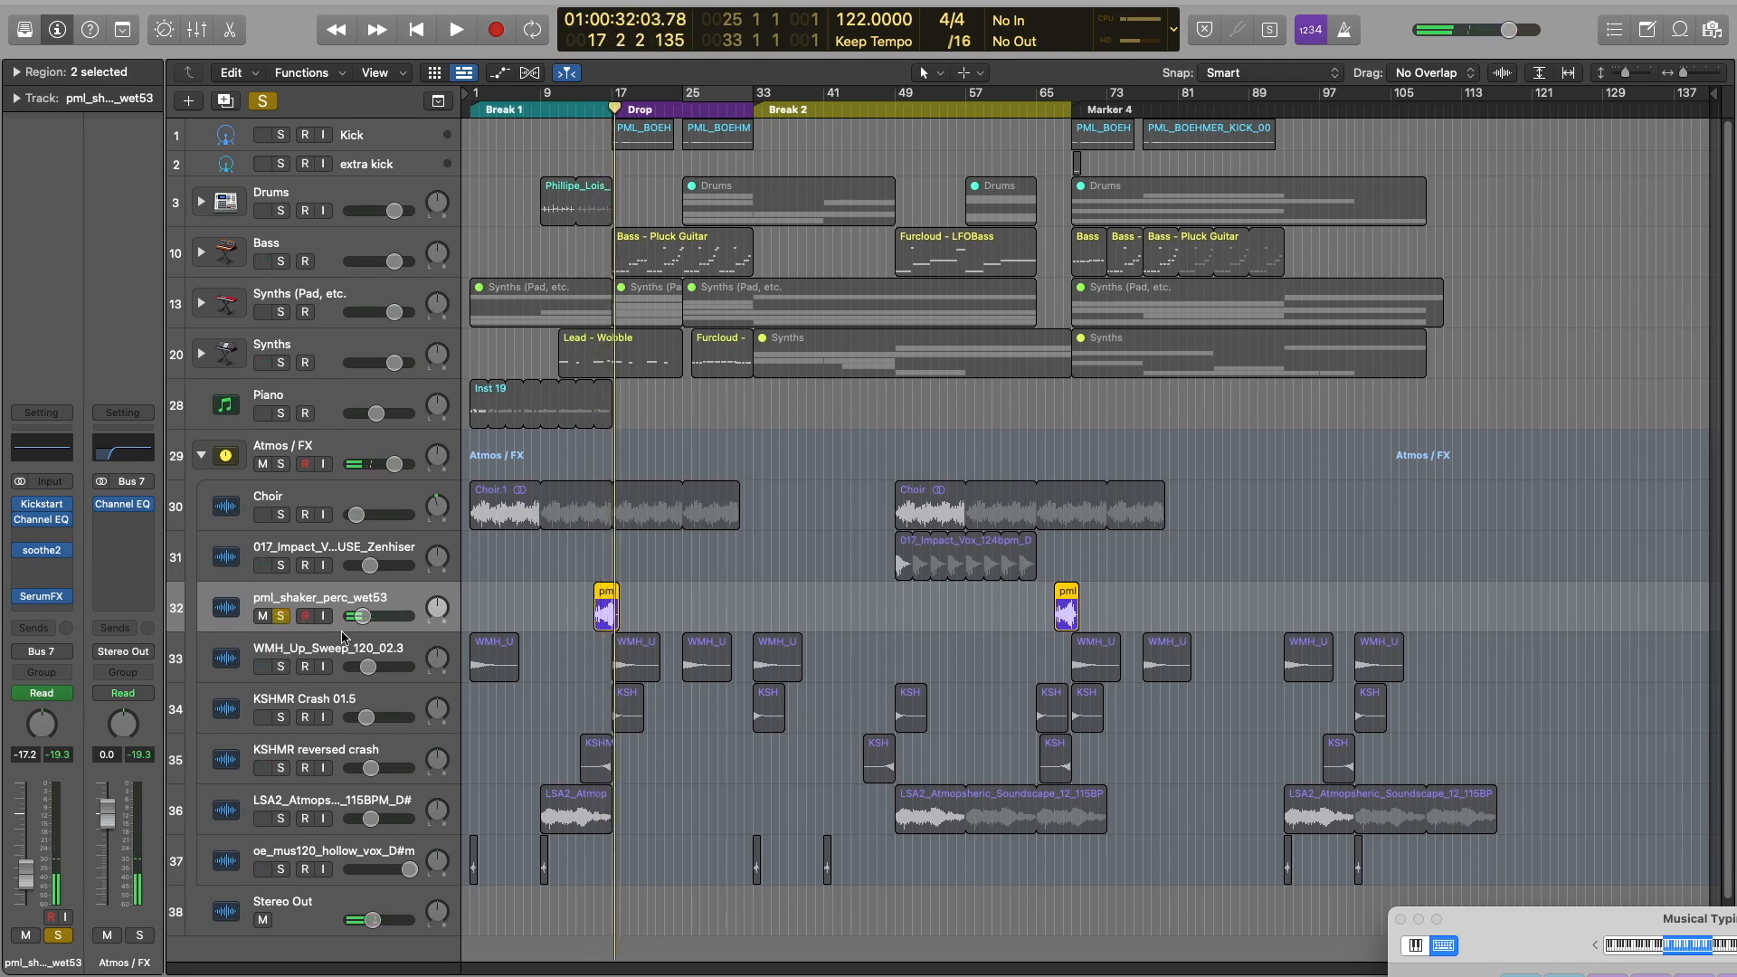
Examine the shaker track's Kickstart, Channel EQ and SerumFX reverb inserts and close the plug-in windows
{"action": "left_click", "coordinate": [42, 504]}
{"action": "left_click", "coordinate": [42, 520]}
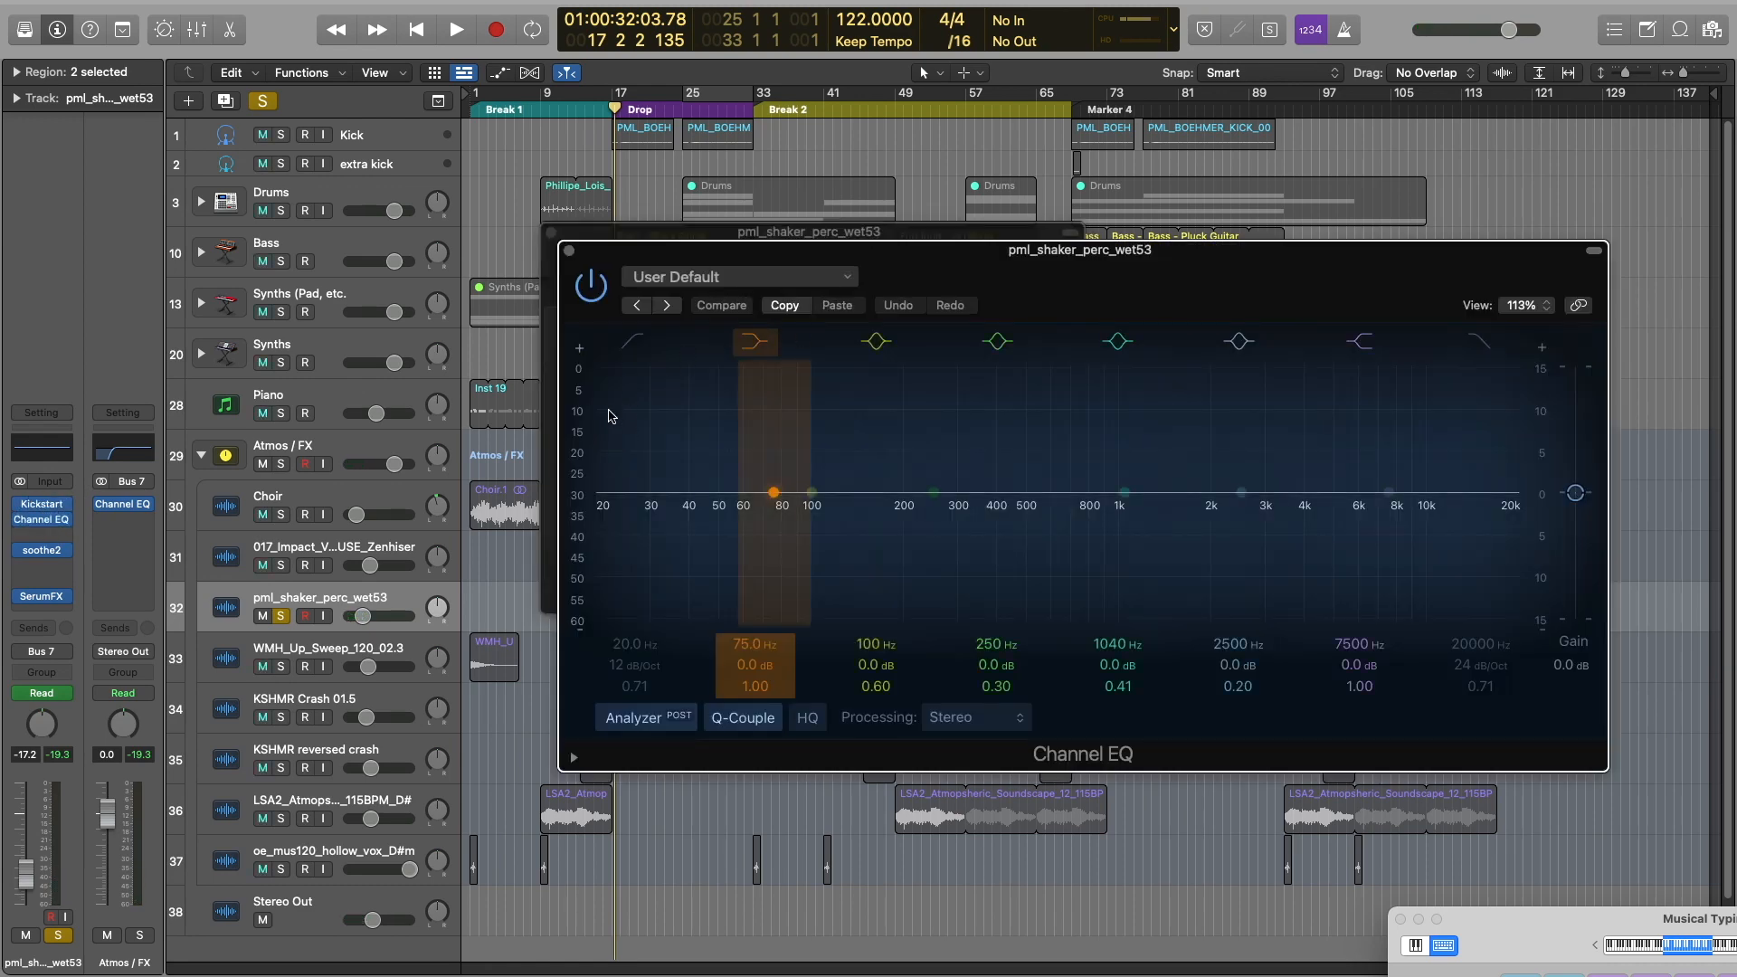
{"action": "key", "text": "space"}
{"action": "key", "text": "space"}
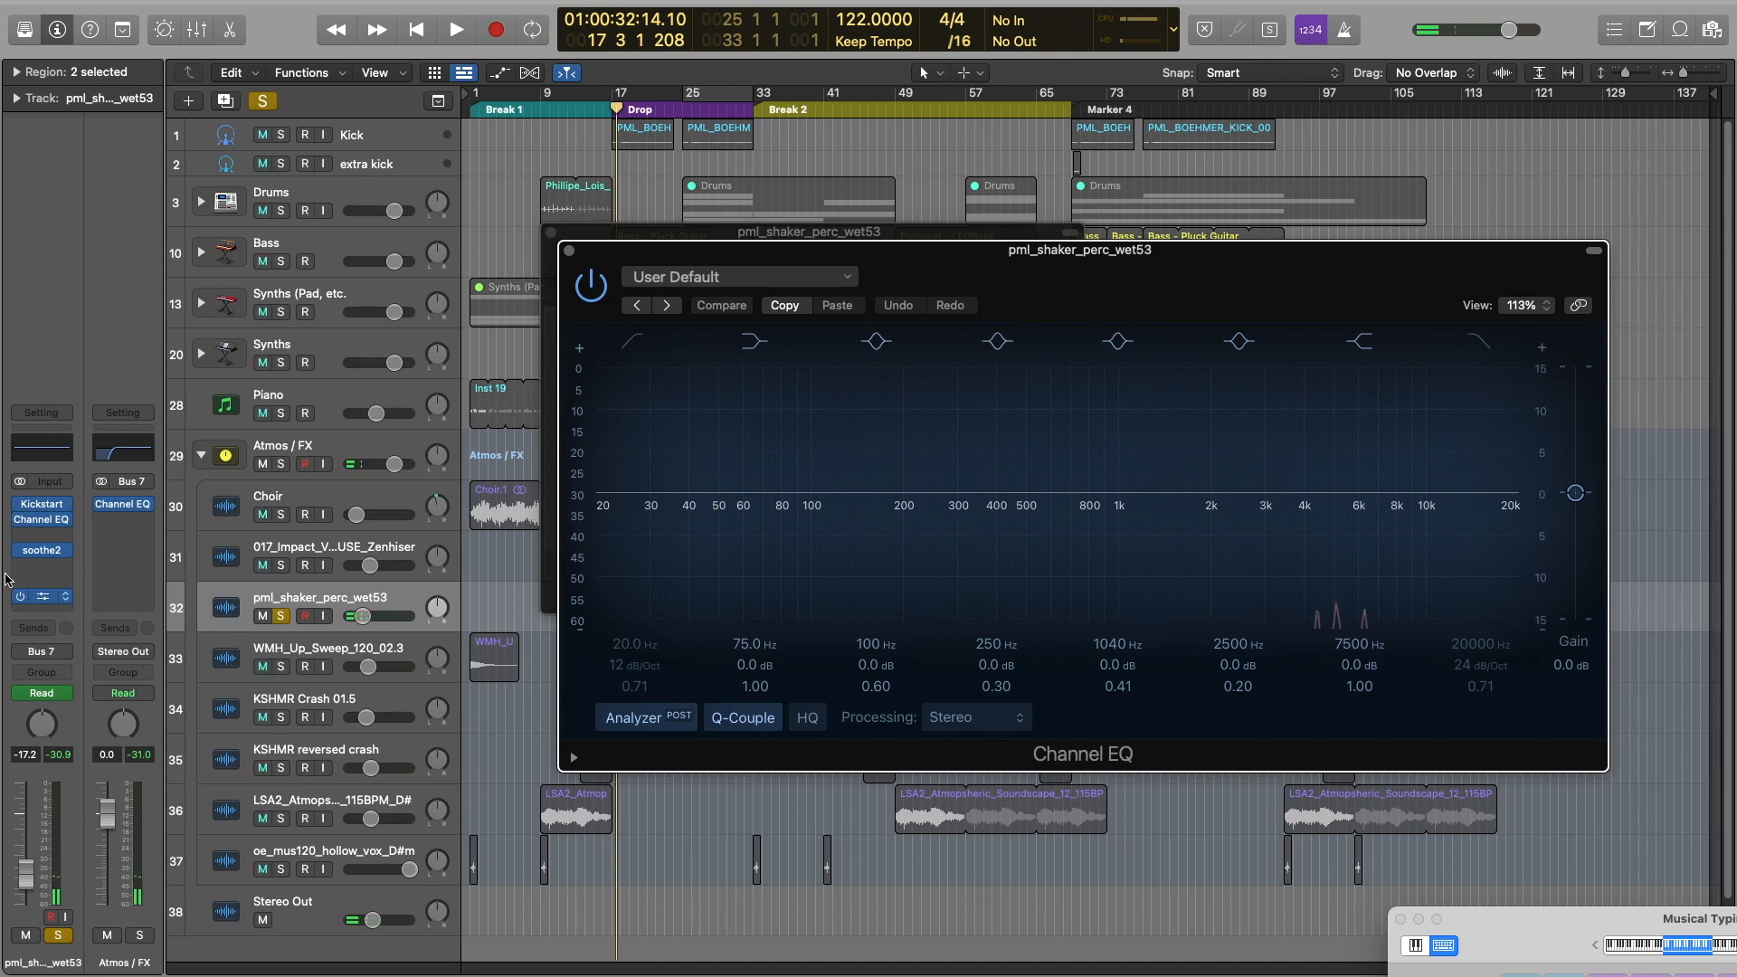
{"action": "left_click", "coordinate": [42, 596]}
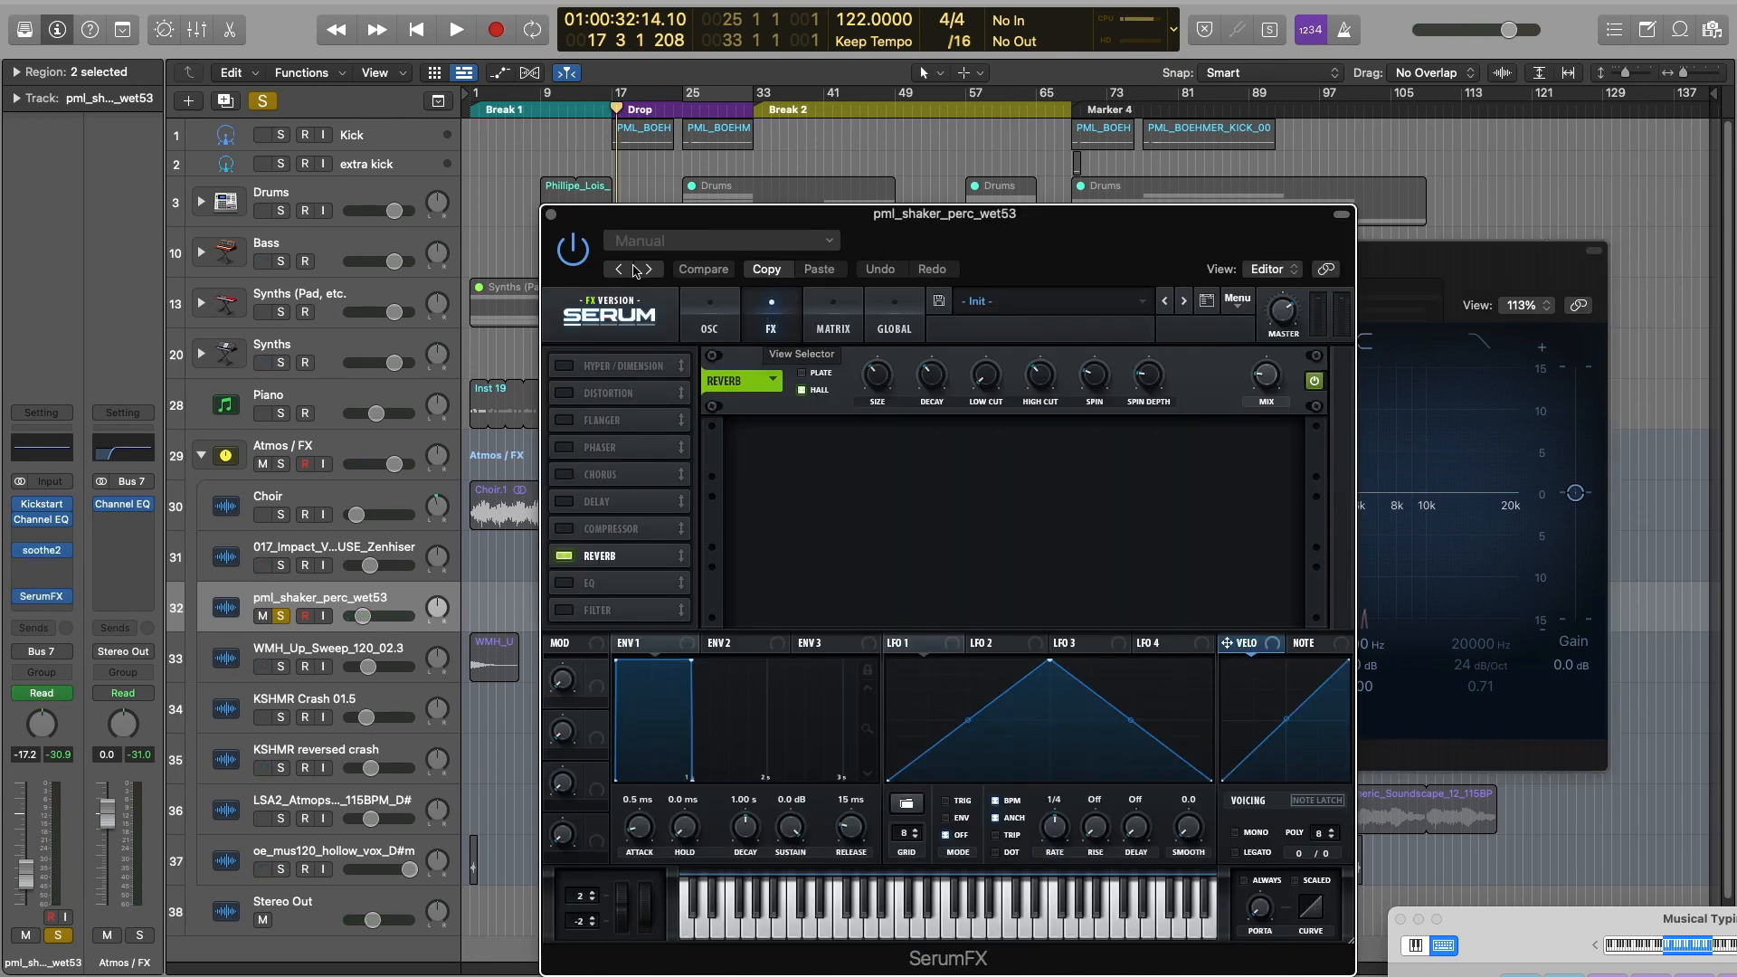
{"action": "left_click", "coordinate": [551, 214]}
{"action": "left_click", "coordinate": [550, 231]}
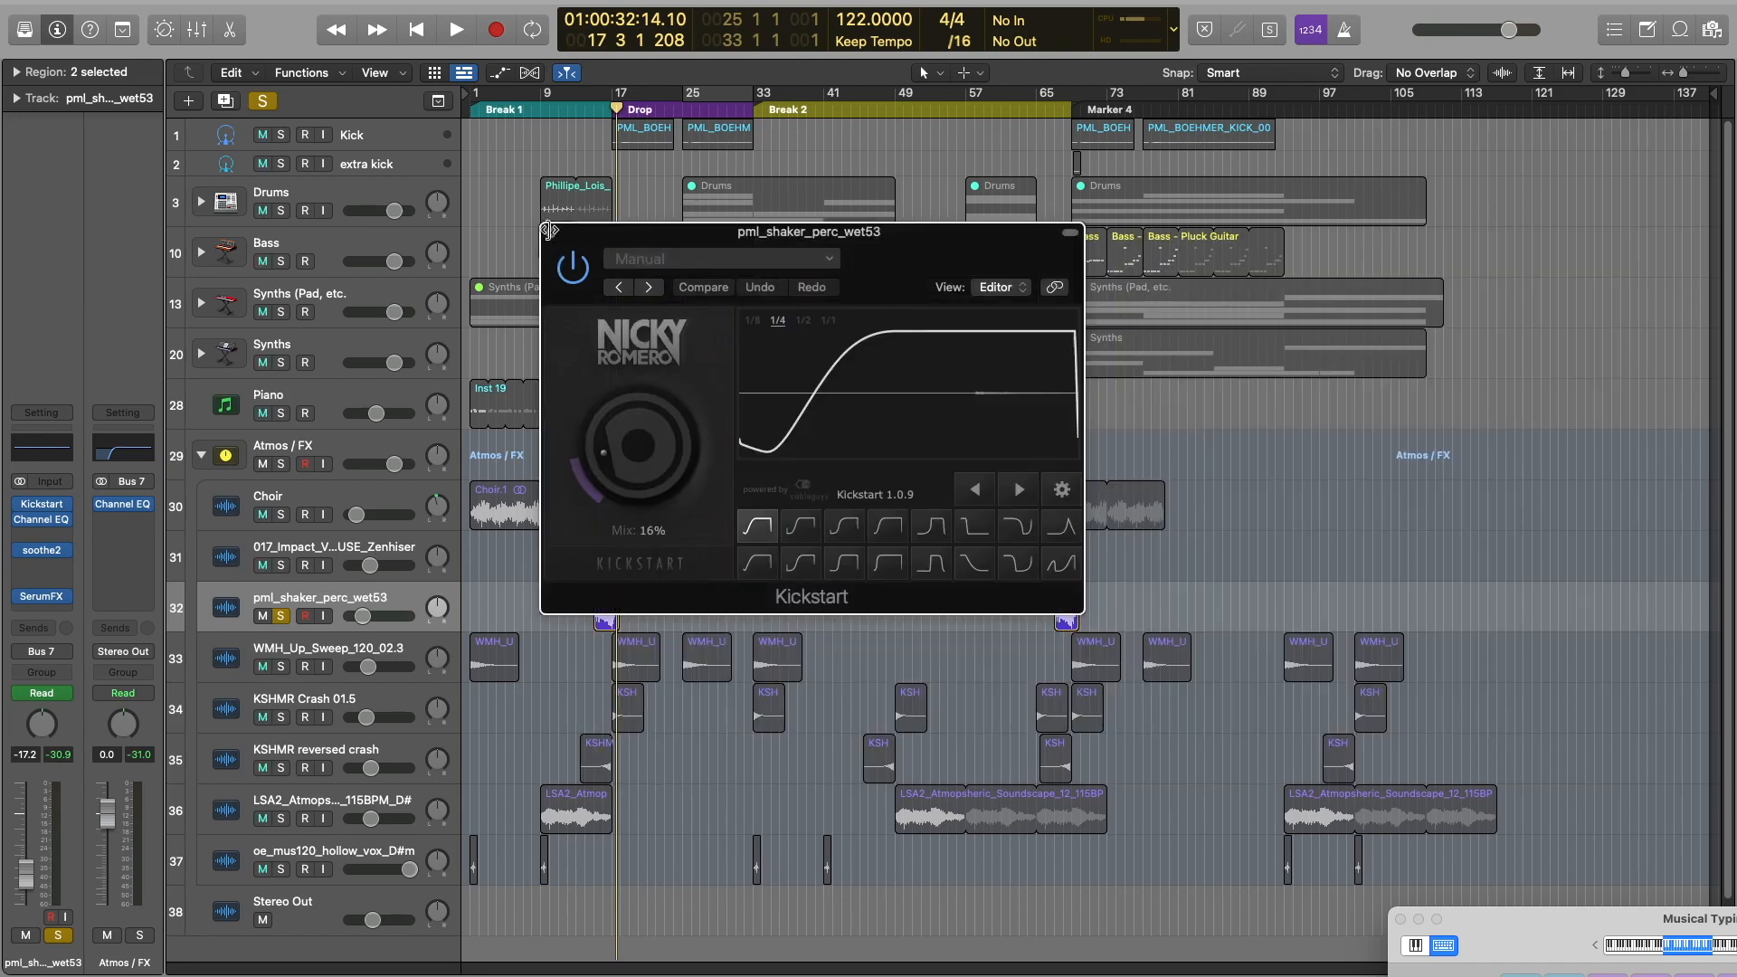
{"action": "left_click", "coordinate": [551, 231]}
Move the solo to the WMH_Up_Sweep track, audition it from the song's start, and turn its solo off
{"action": "left_click", "coordinate": [280, 617]}
{"action": "left_click", "coordinate": [280, 667]}
{"action": "key", "text": "Return"}
{"action": "key", "text": "space"}
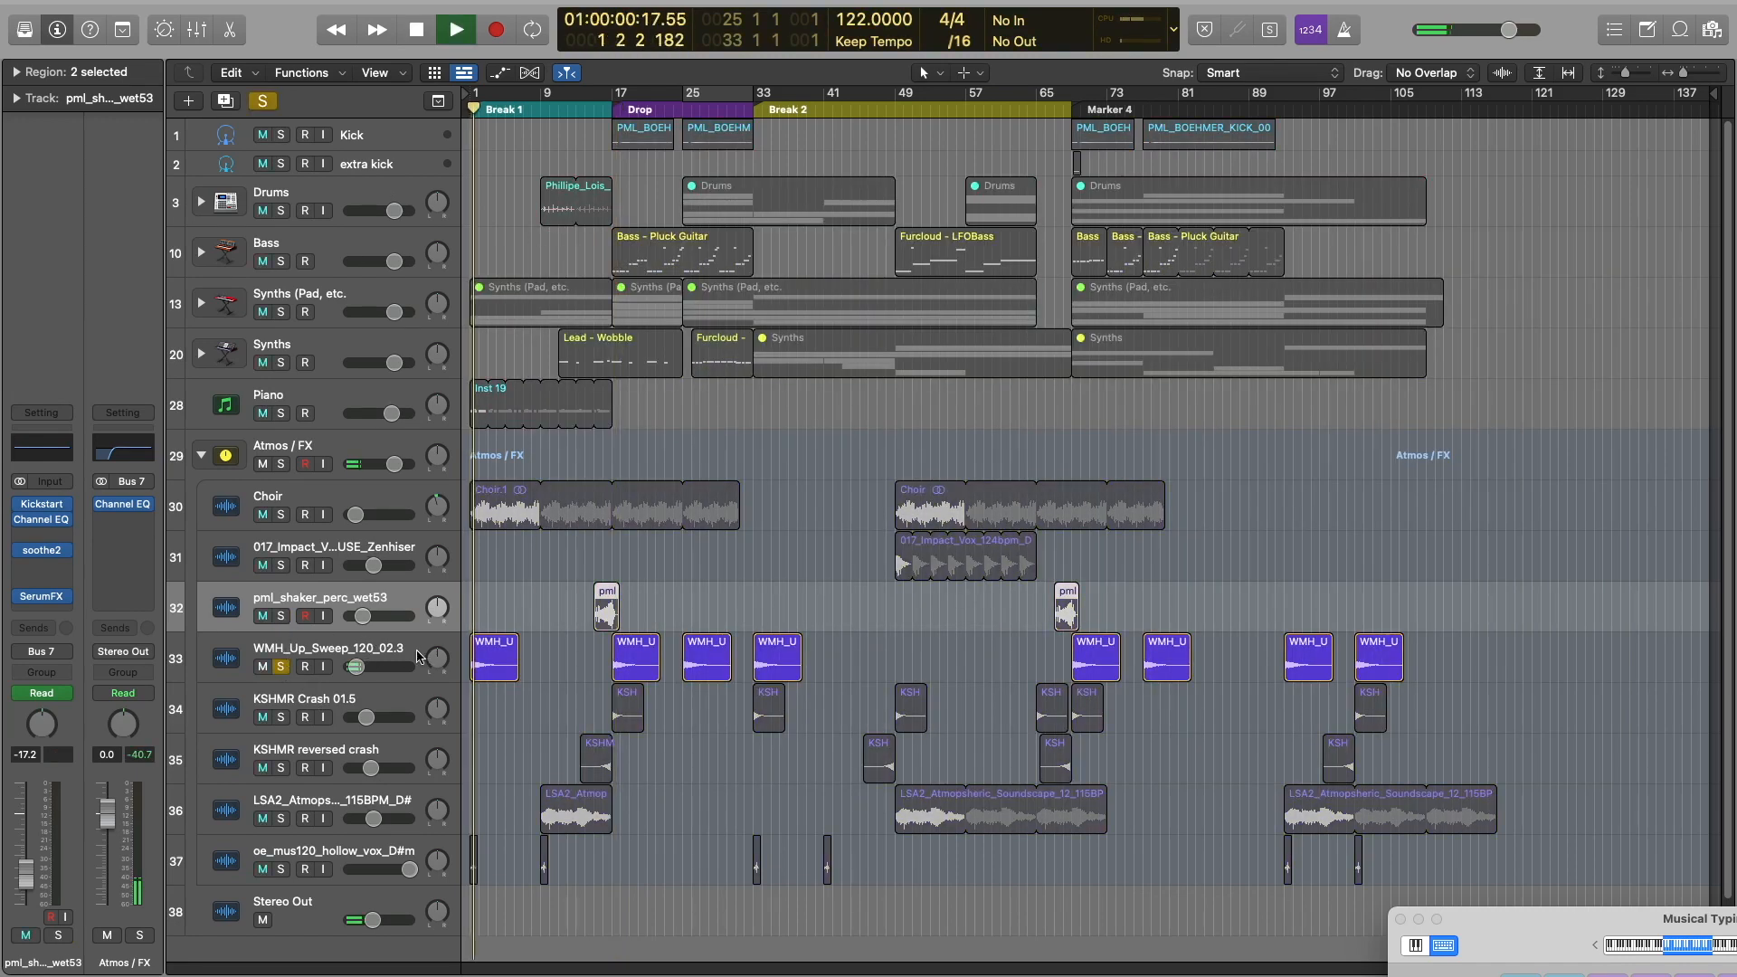
{"action": "left_click", "coordinate": [418, 658]}
{"action": "left_click", "coordinate": [280, 667]}
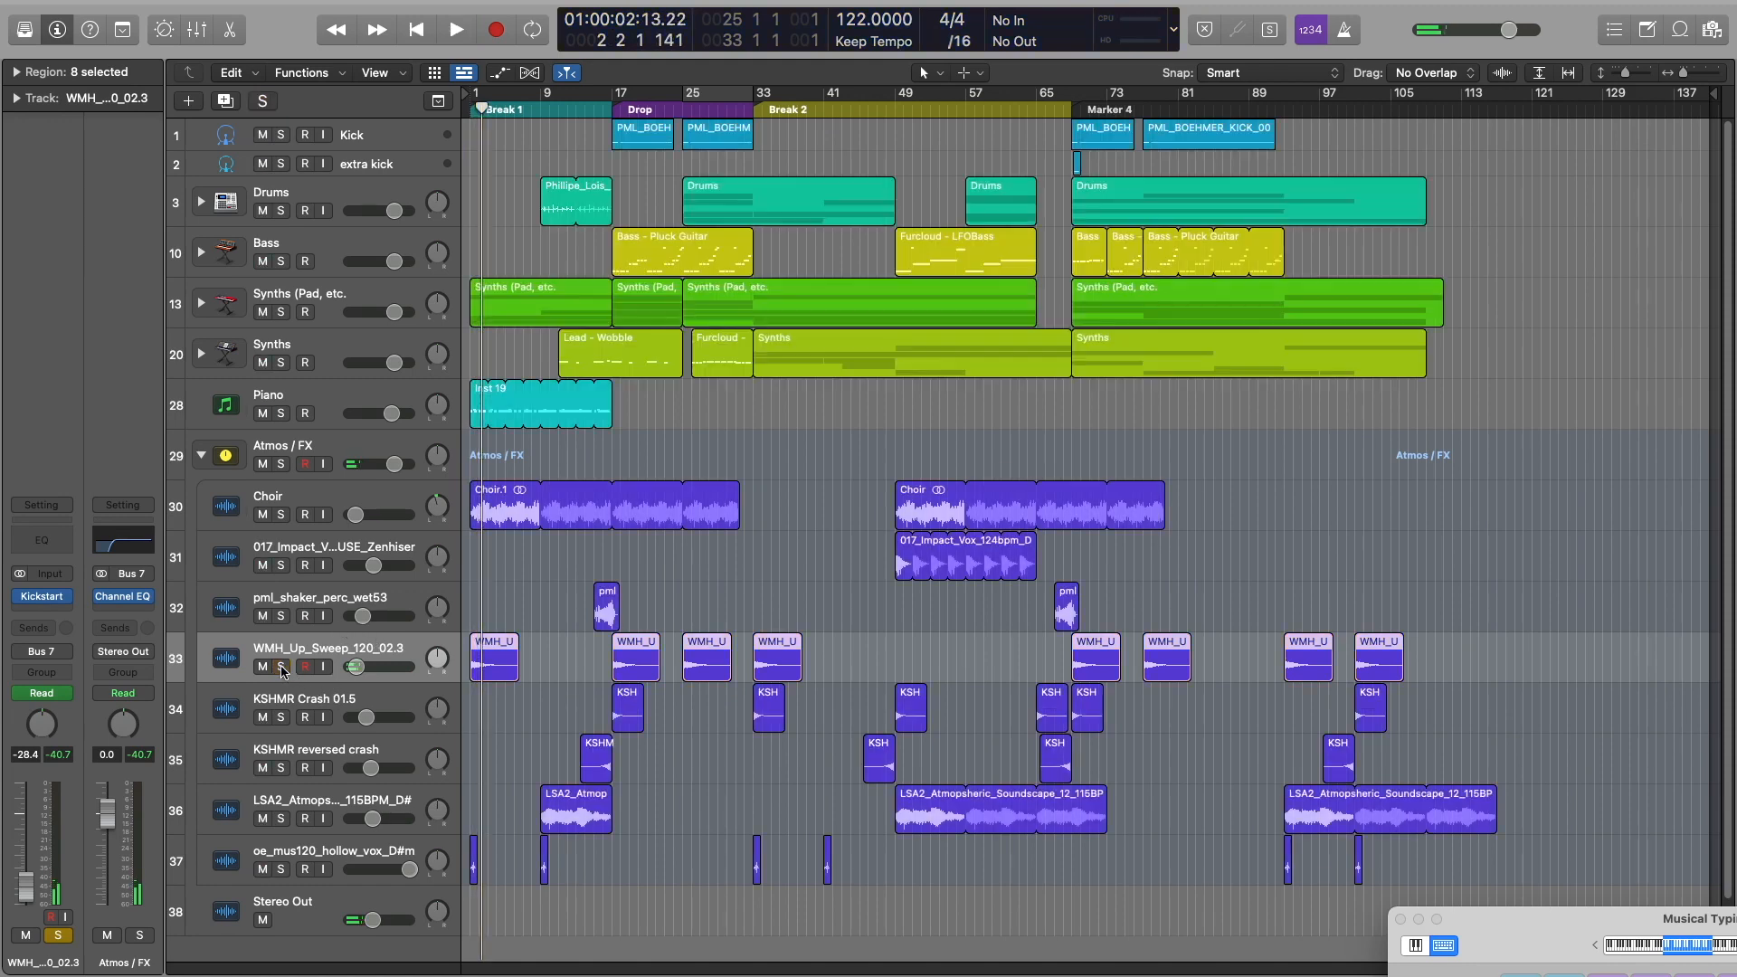
Solo the KSHMR Crash and KSHMR reversed crash tracks together, listen into the drop, and turn both solos off
{"action": "left_click", "coordinate": [333, 705]}
{"action": "left_click", "coordinate": [281, 717]}
{"action": "left_click", "coordinate": [281, 768]}
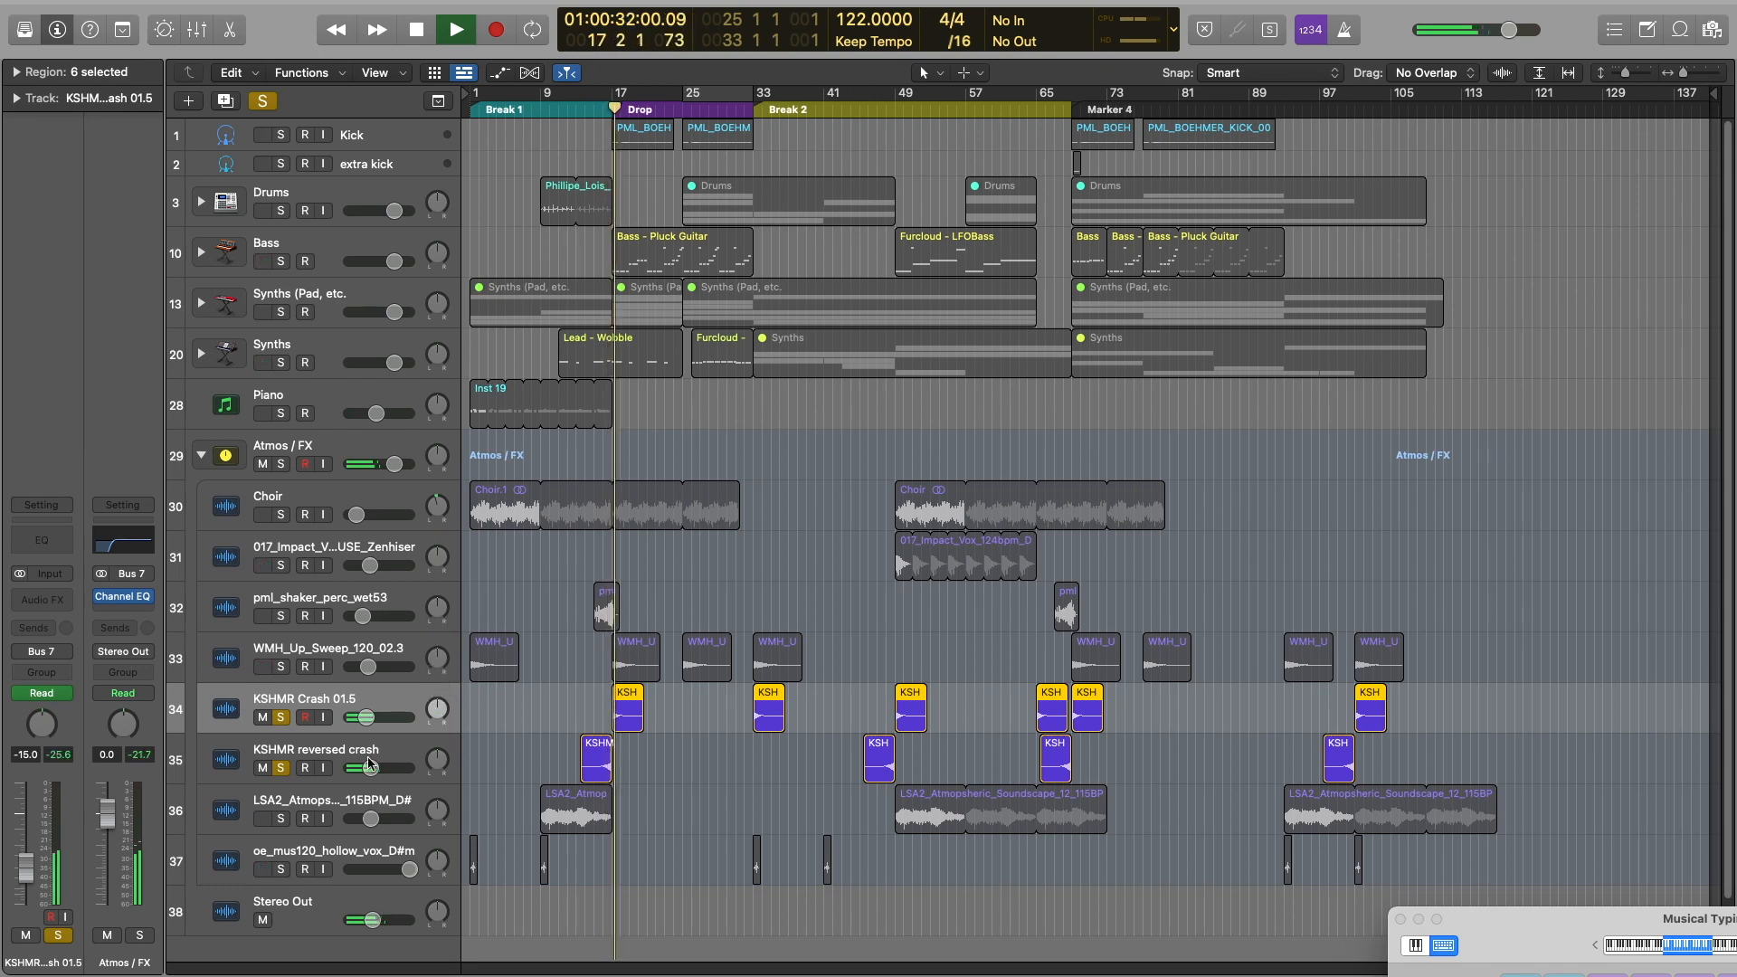
{"action": "key", "text": "space"}
{"action": "left_click", "coordinate": [281, 717]}
{"action": "left_click", "coordinate": [280, 768]}
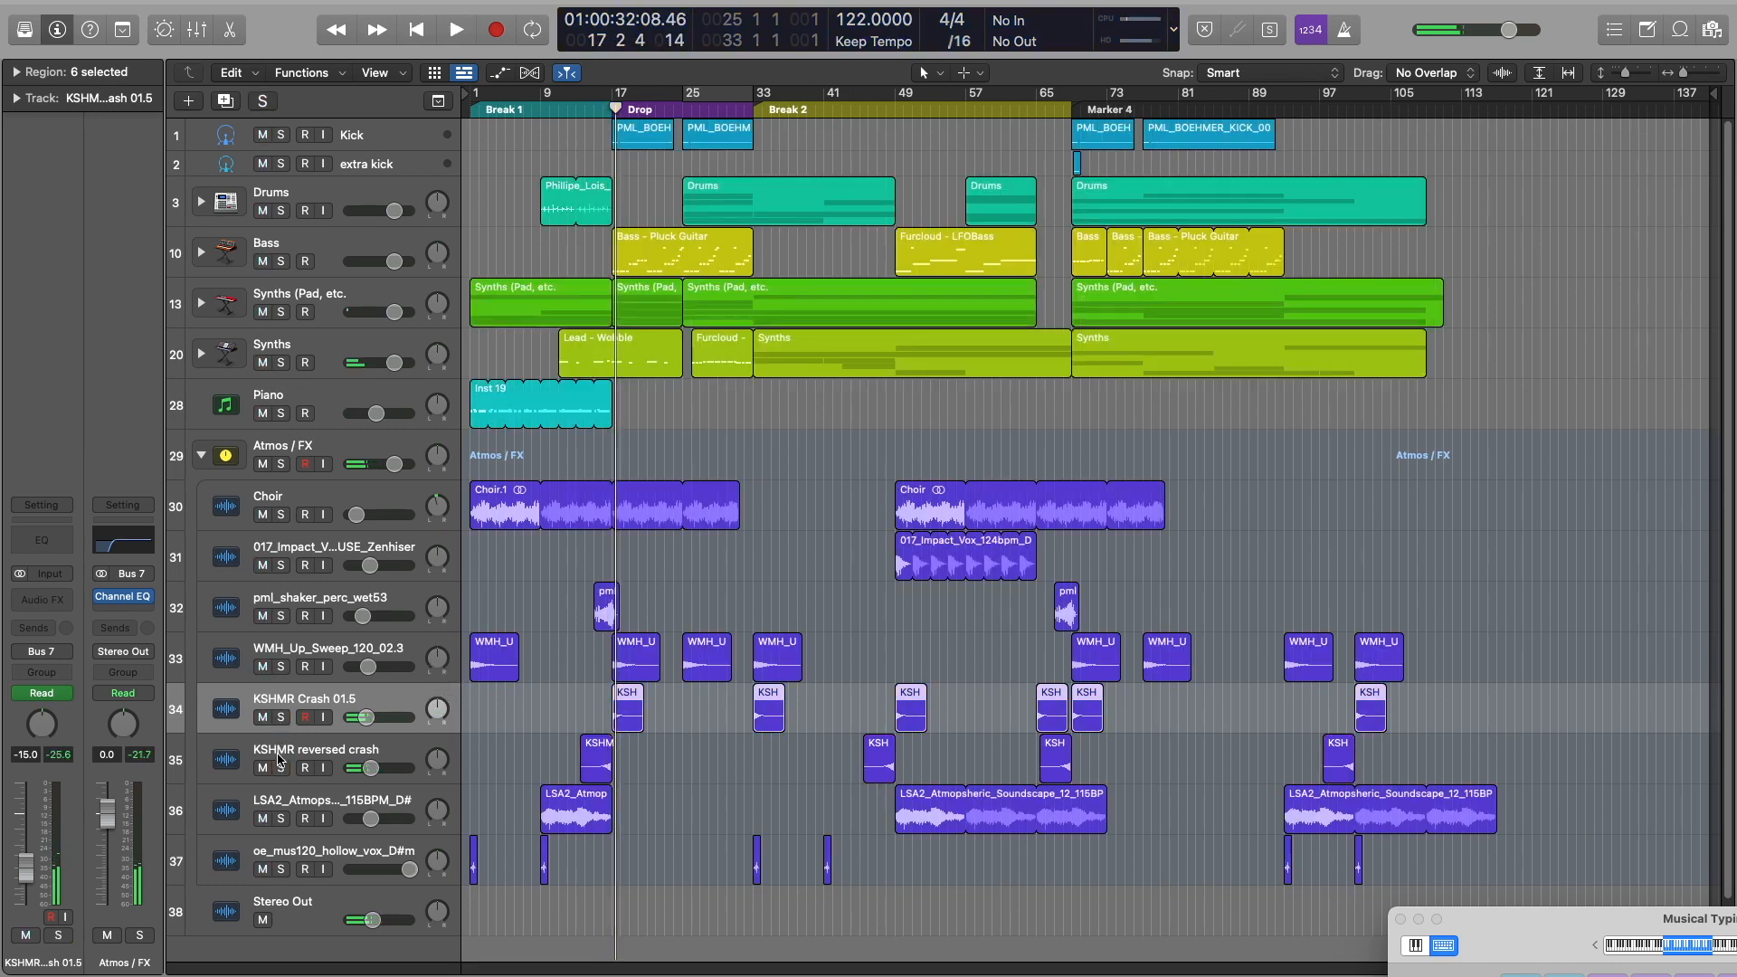
Solo the LSA2 atmospheric soundscape track and play it from bar 49
{"action": "left_click", "coordinate": [357, 802]}
{"action": "left_click", "coordinate": [280, 819]}
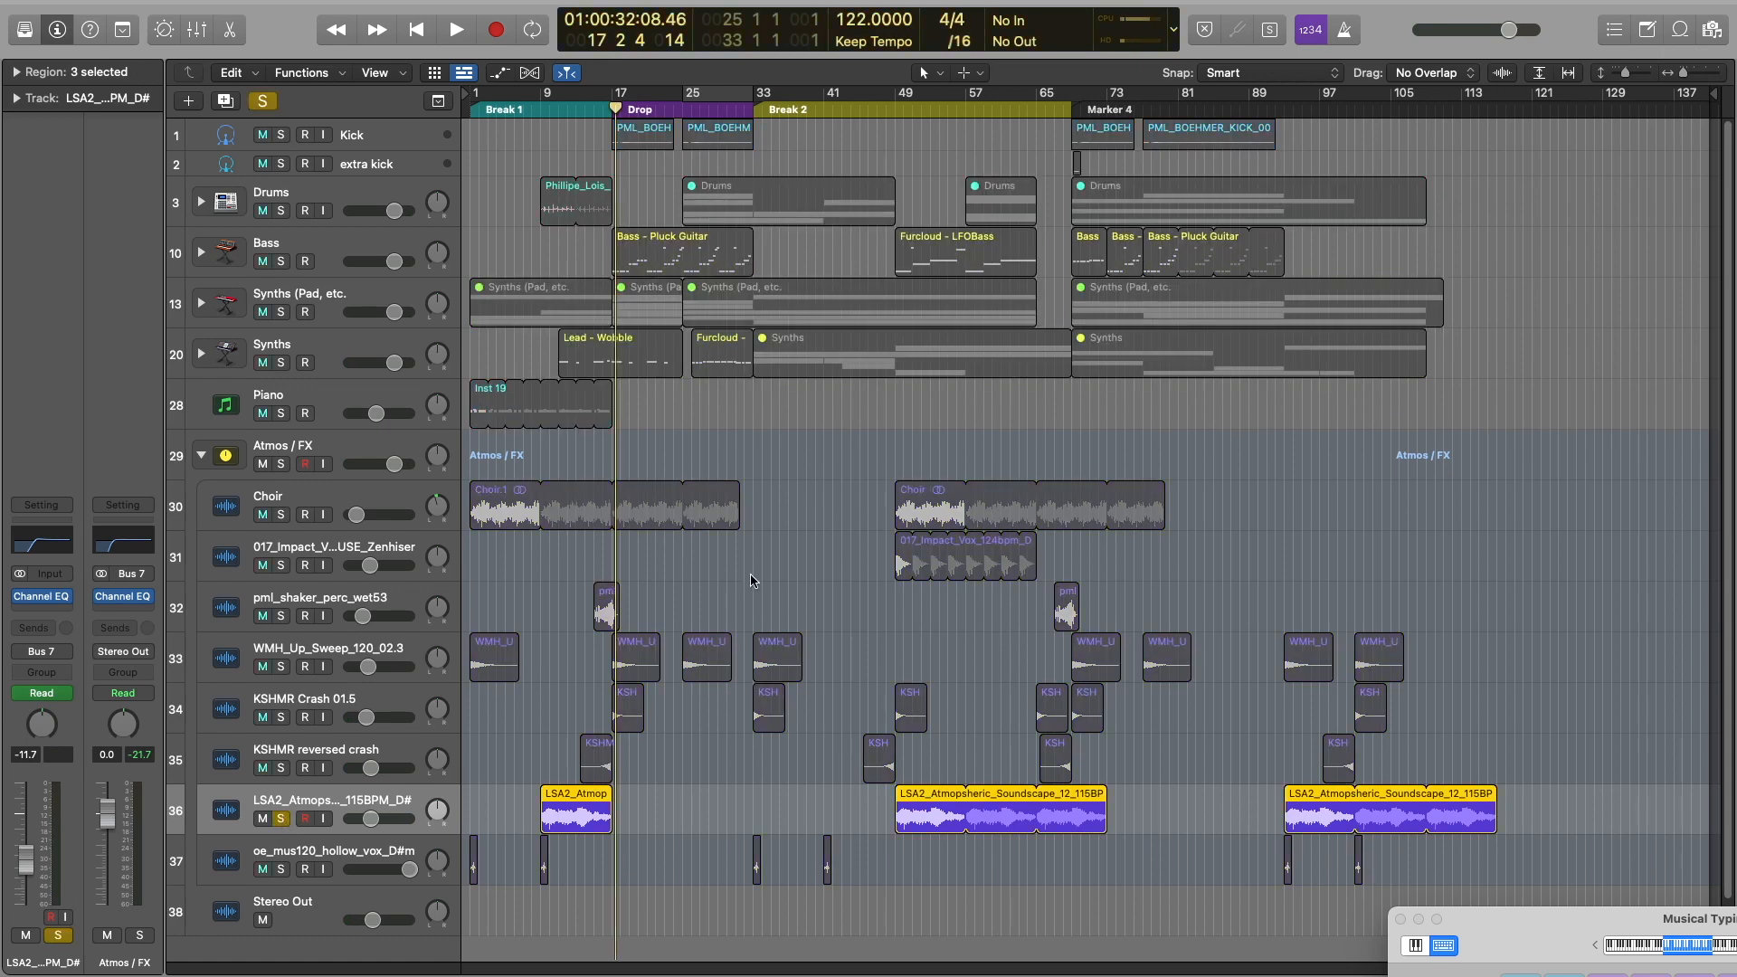
{"action": "left_click", "coordinate": [901, 109]}
{"action": "left_click", "coordinate": [895, 109]}
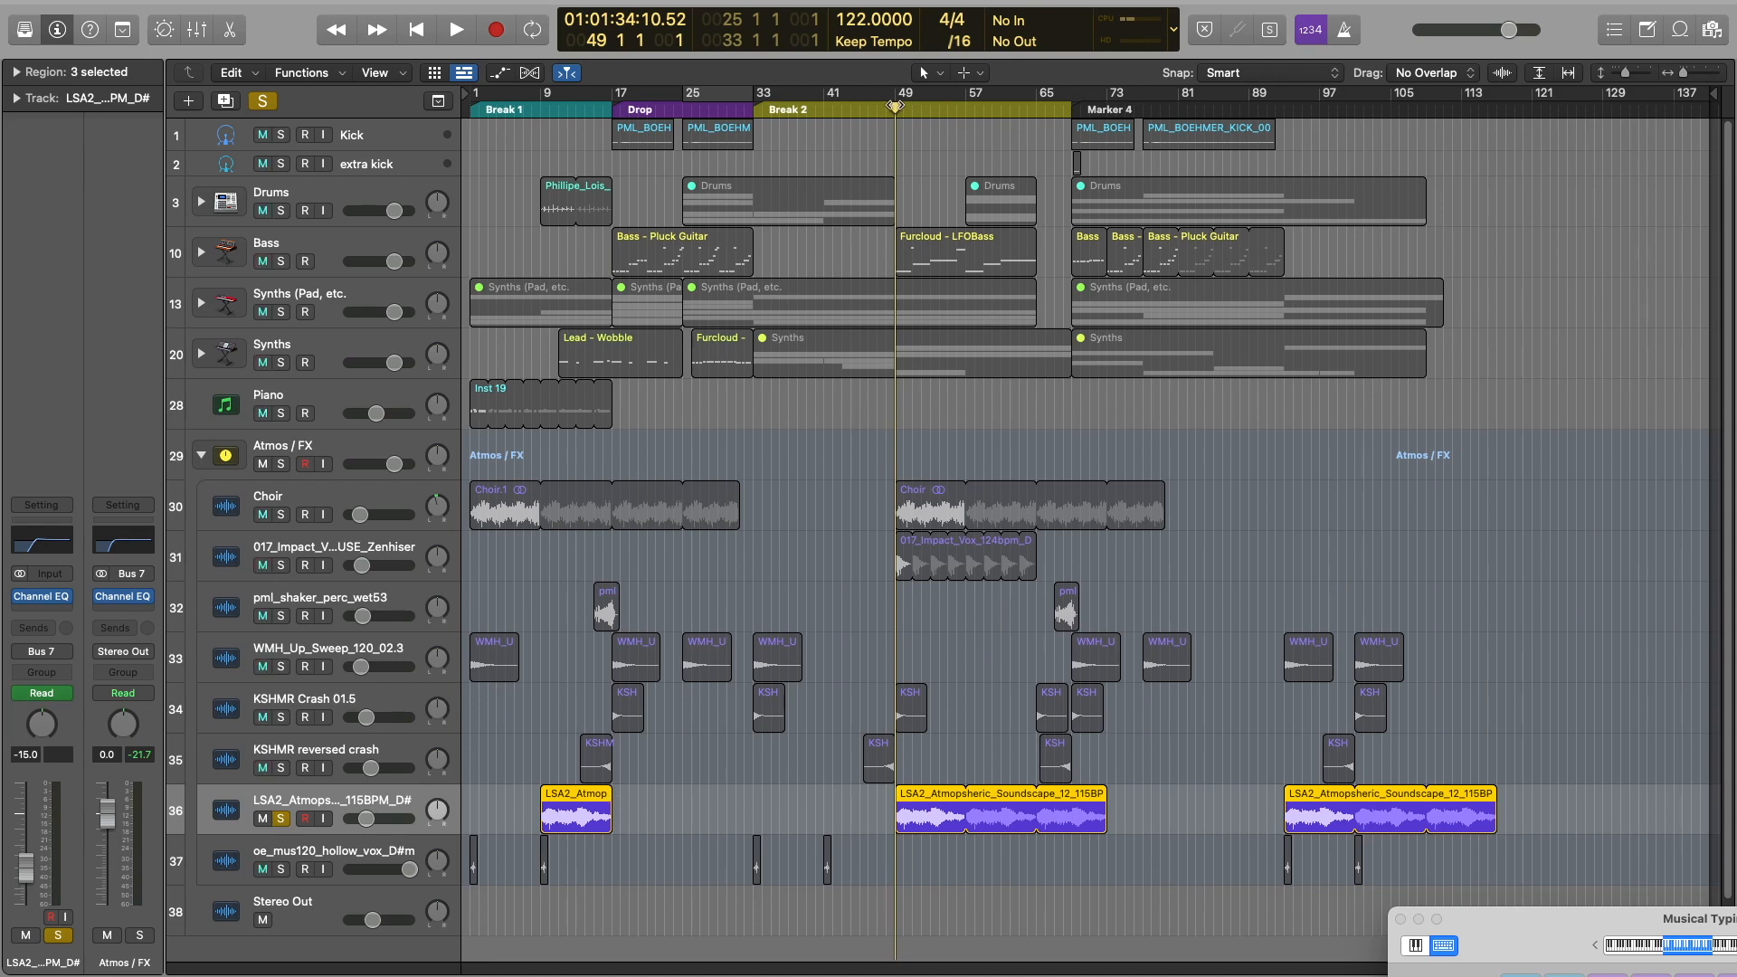
{"action": "key", "text": "space"}
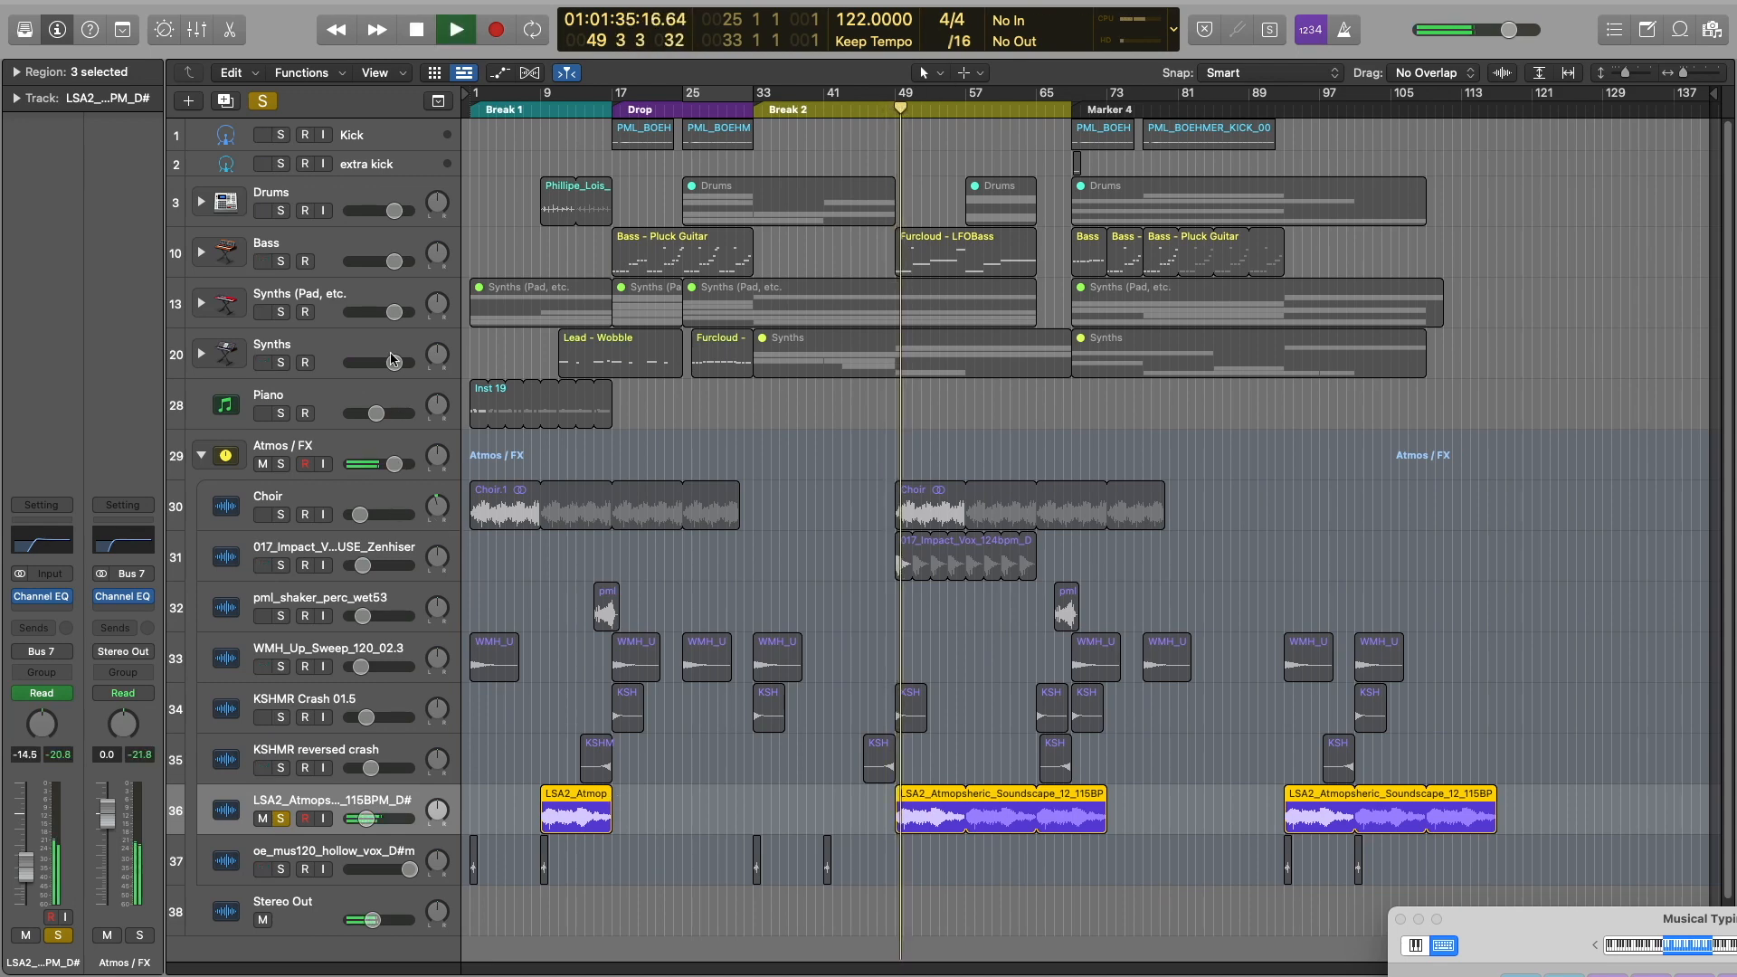
Compare the soundscape alone and within the full mix by toggling the solo state, ending with solo off and playback stopped
{"action": "left_click", "coordinate": [263, 101]}
{"action": "left_click", "coordinate": [262, 101]}
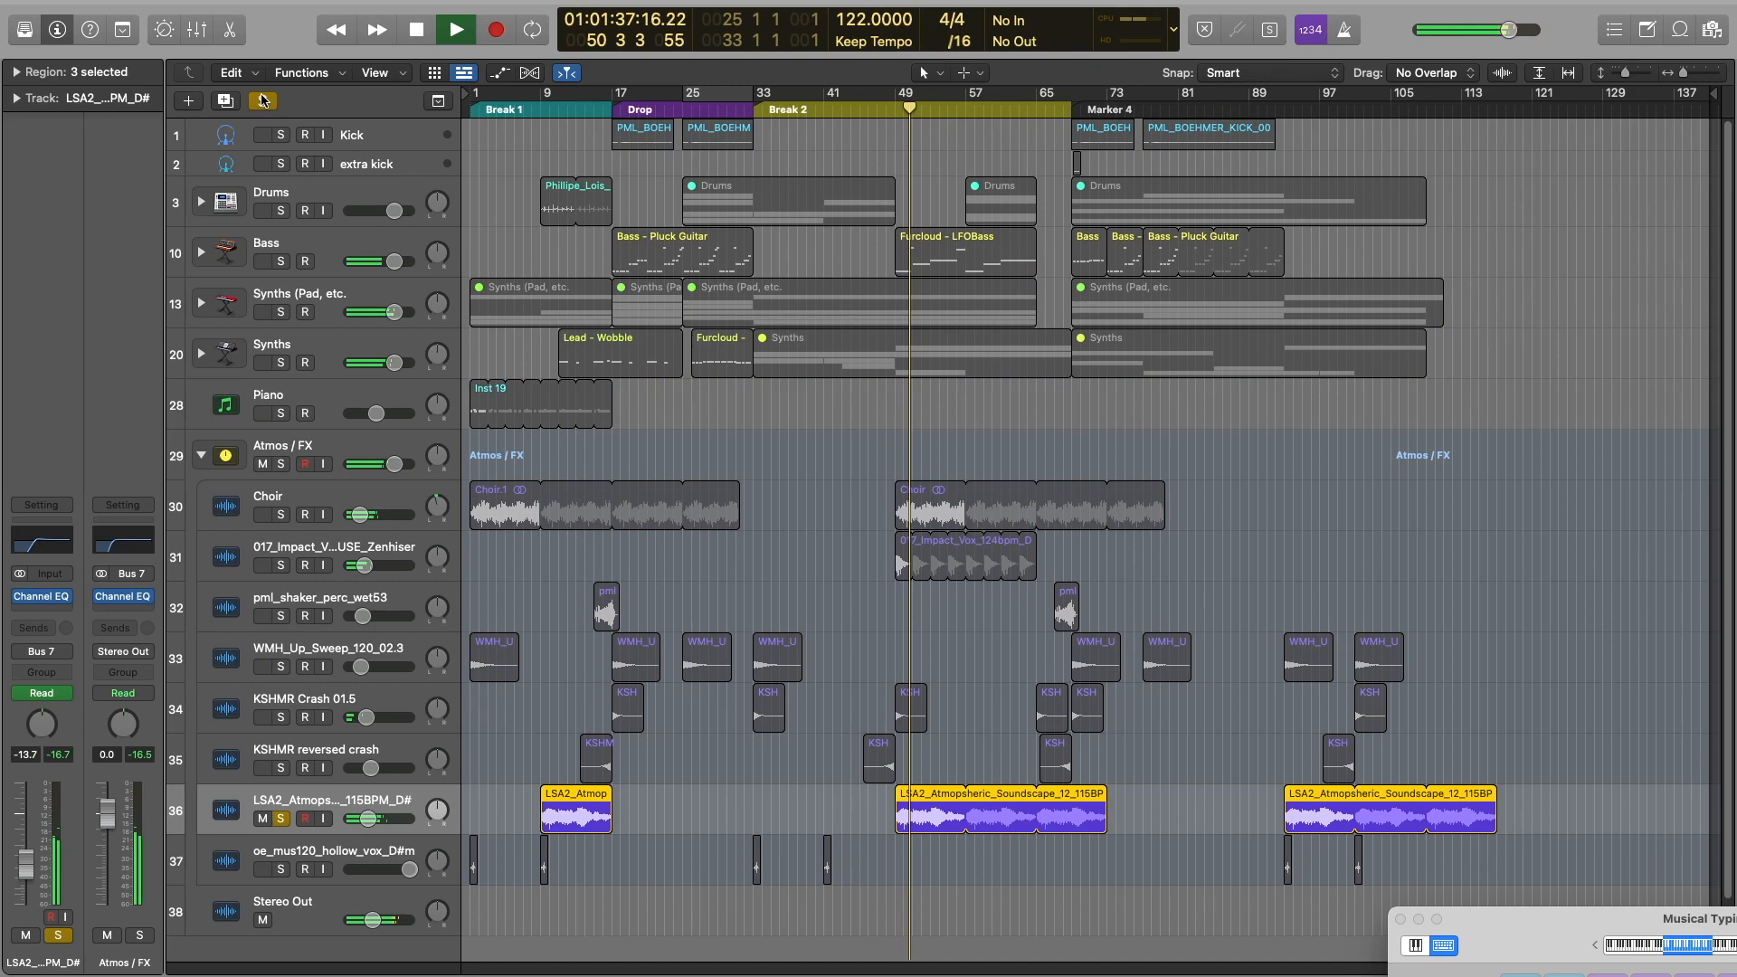
{"action": "left_click", "coordinate": [265, 102]}
{"action": "left_click", "coordinate": [264, 101]}
{"action": "left_click", "coordinate": [264, 101]}
{"action": "key", "text": "space"}
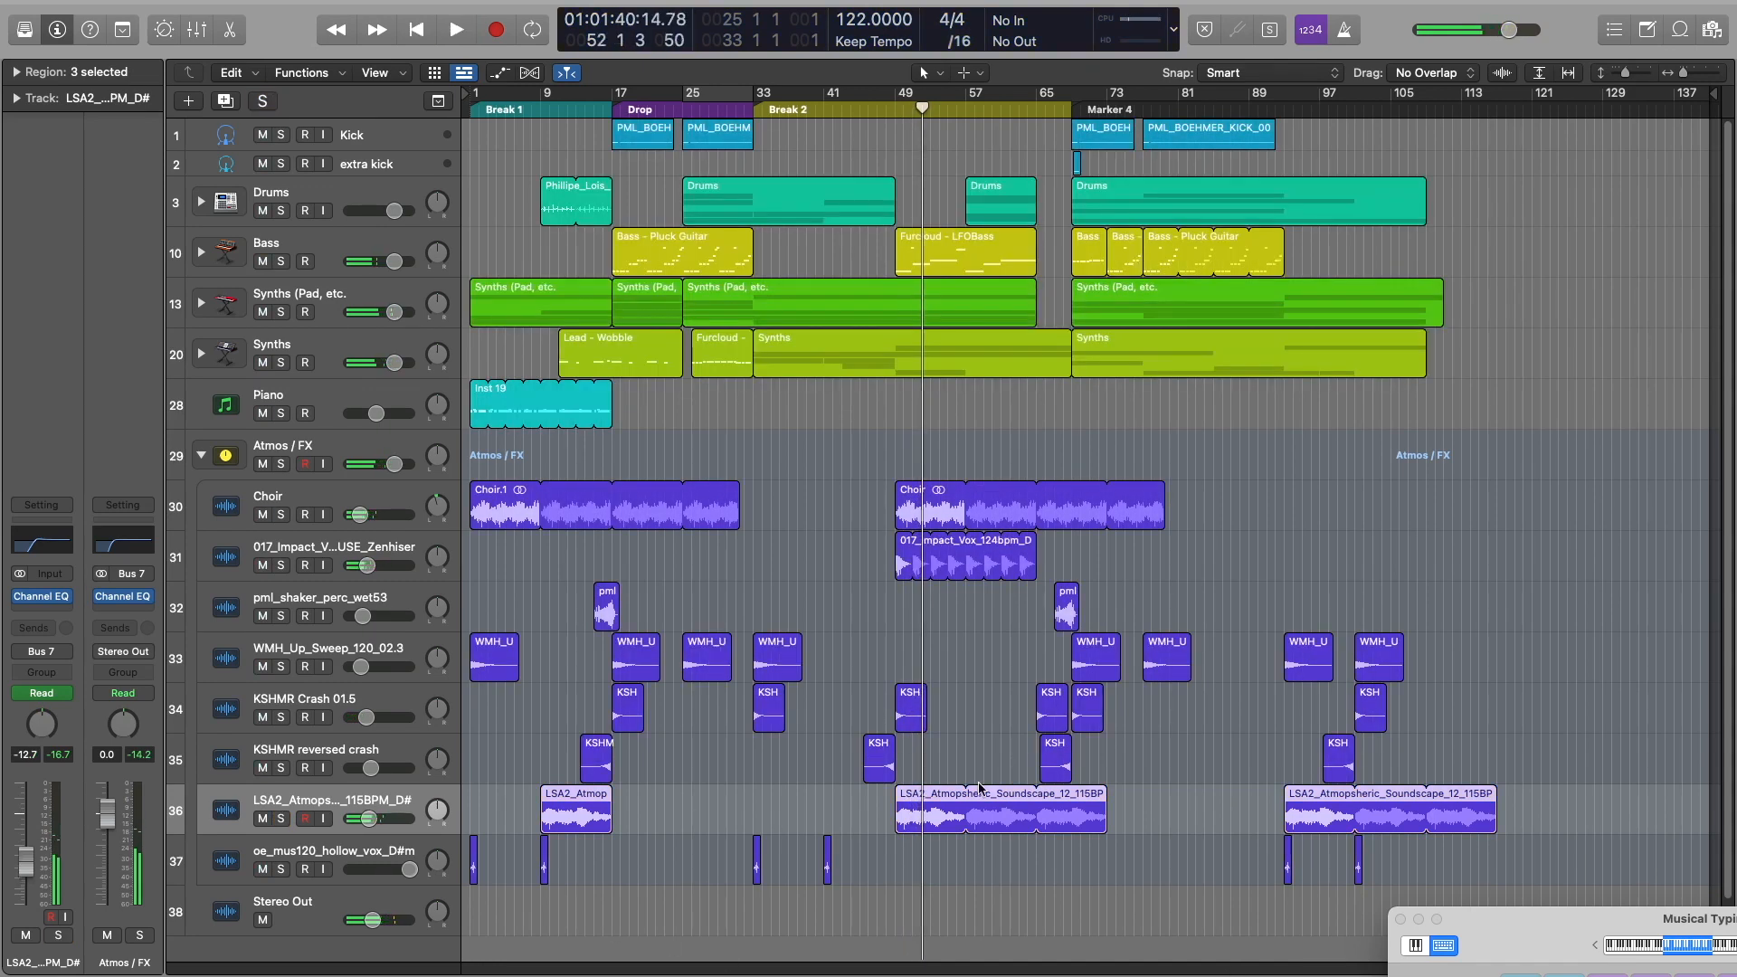
Solo the oe_mus120_hollow_vox track and play it from the beginning of the song
{"action": "left_click", "coordinate": [363, 853]}
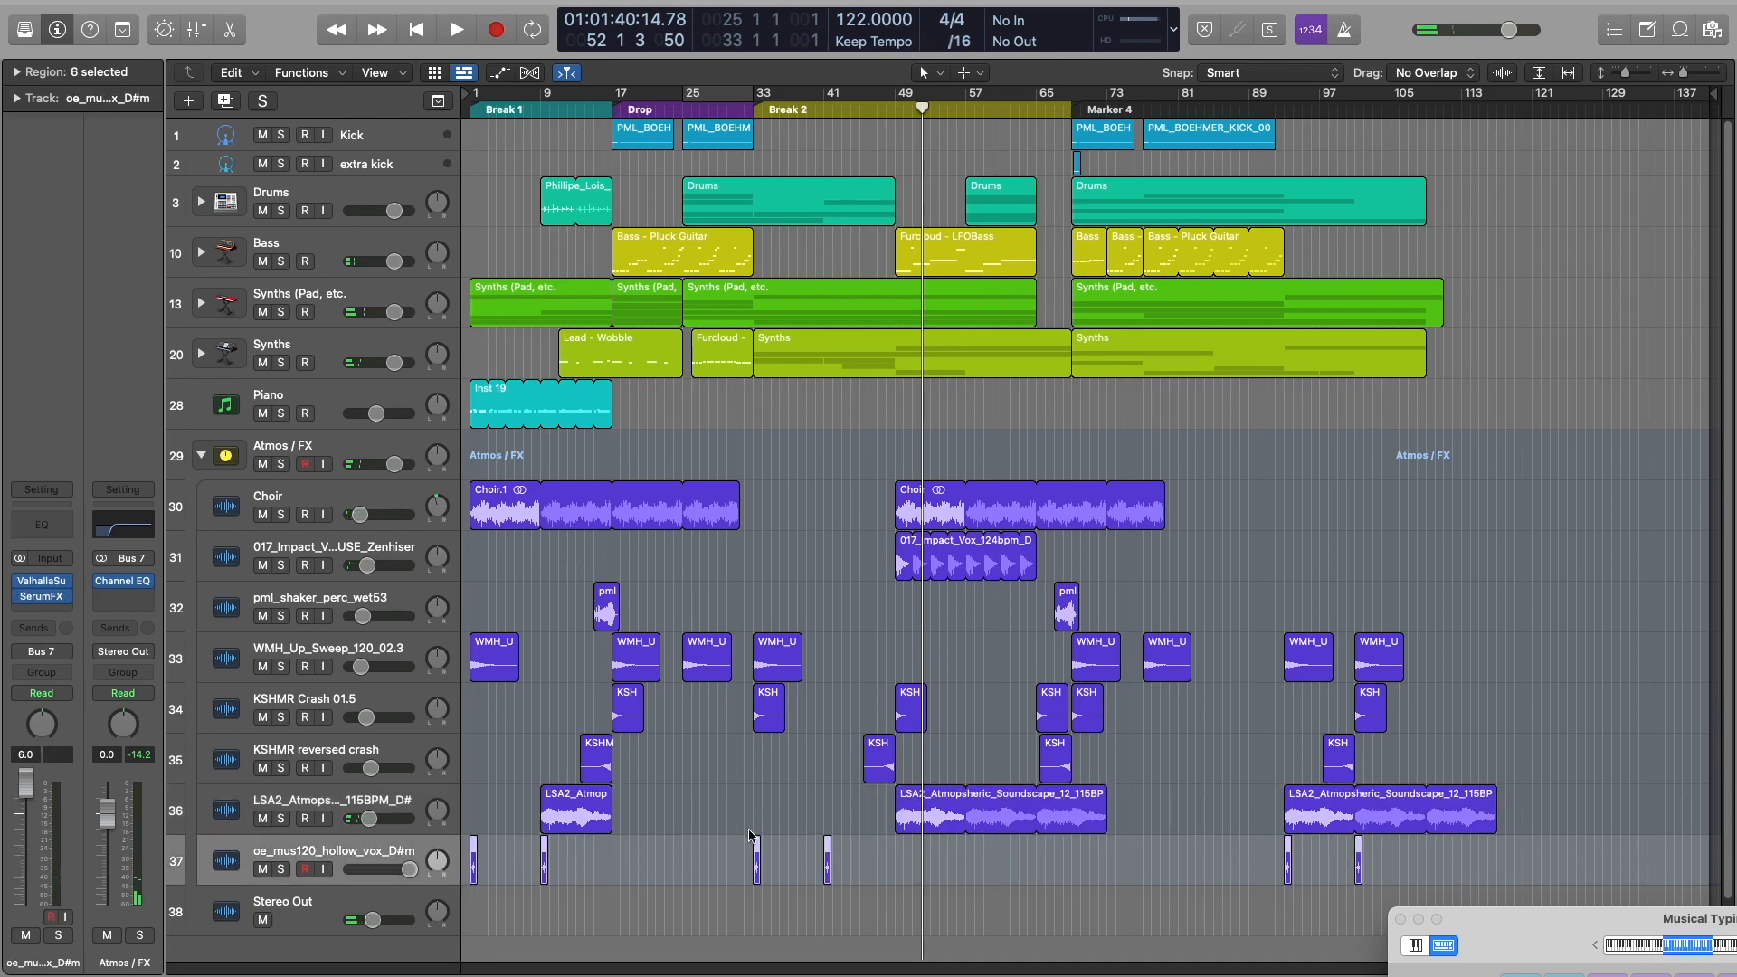
{"action": "scroll", "coordinate": [385, 812], "scroll_direction": "down", "scroll_amount": 2}
{"action": "left_click", "coordinate": [281, 804]}
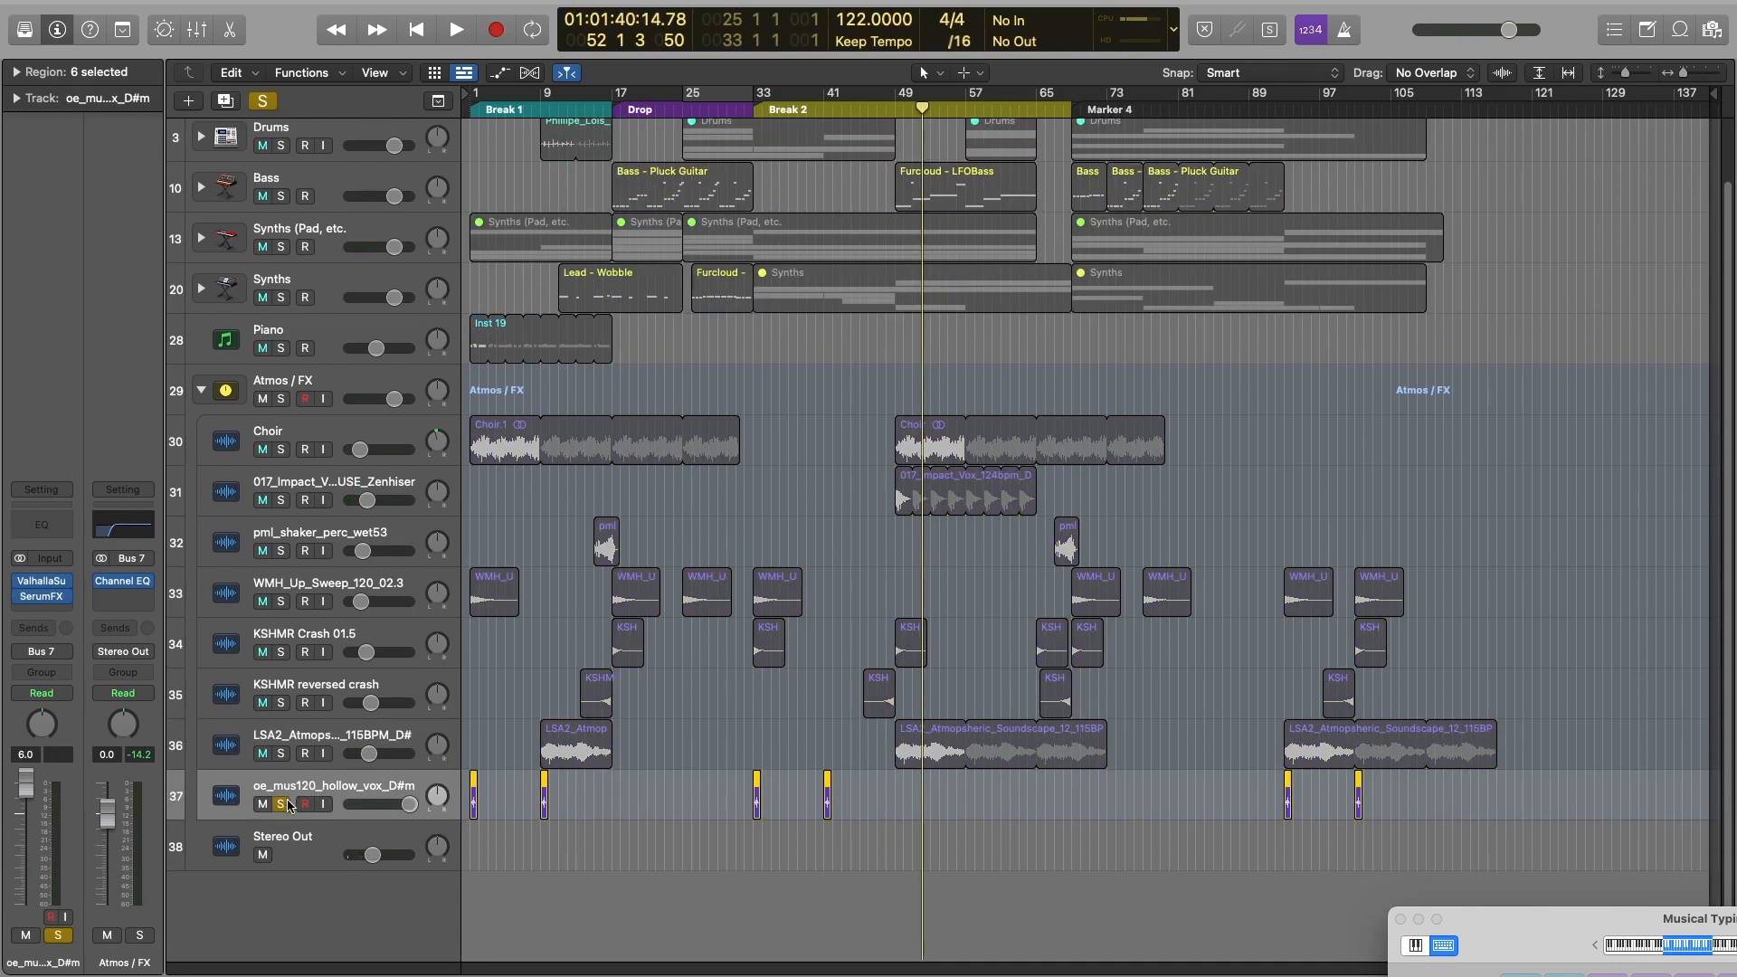
{"action": "key", "text": "Return"}
{"action": "key", "text": "space"}
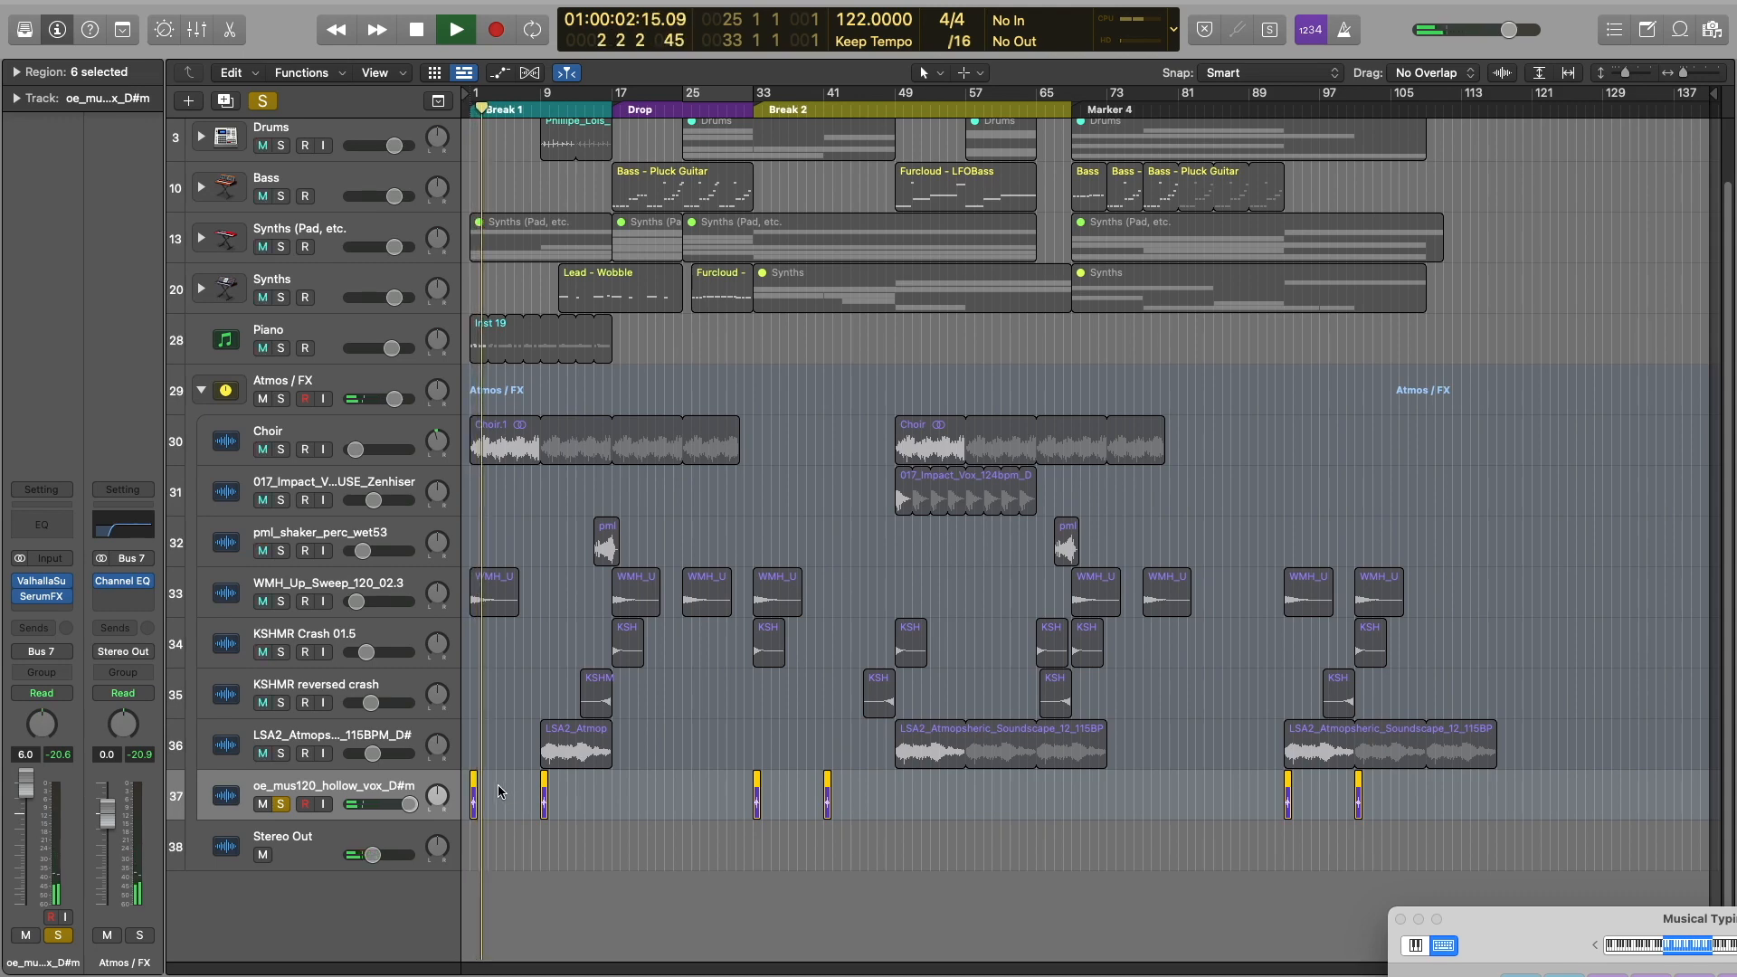
Stop playback, inspect the hollow vox track's SerumFX delay, close it, and turn off the track's solo
{"action": "key", "text": "space"}
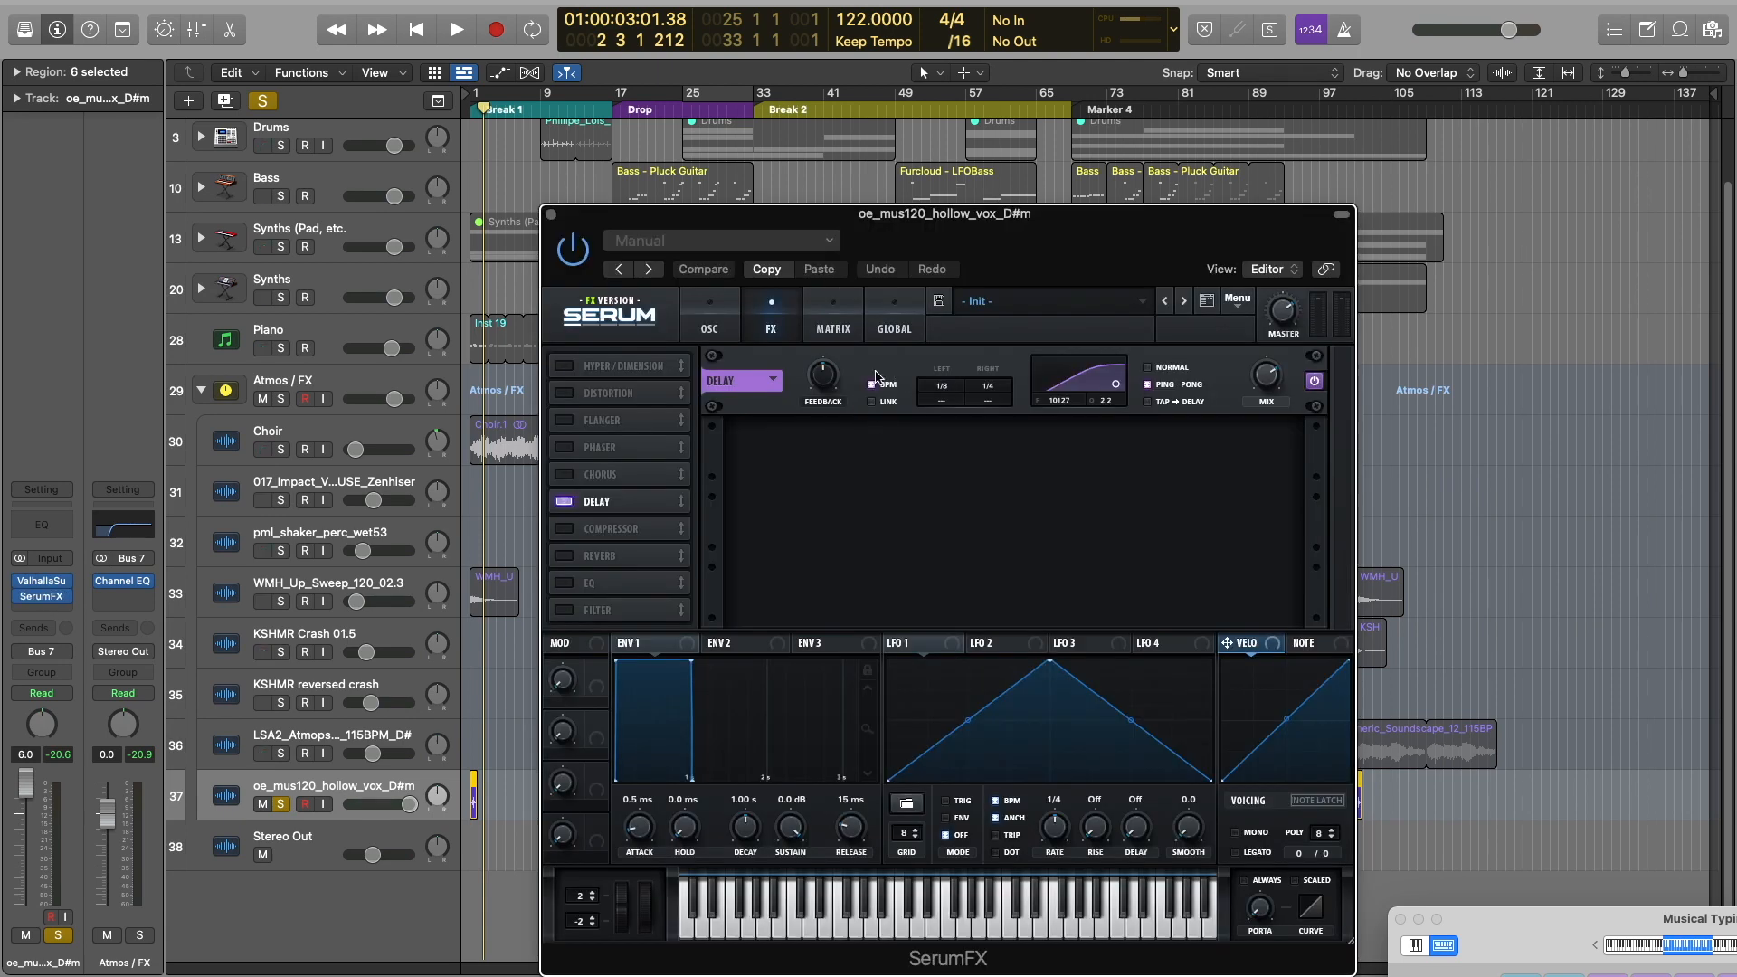
{"action": "left_click", "coordinate": [548, 214]}
{"action": "left_click", "coordinate": [286, 806]}
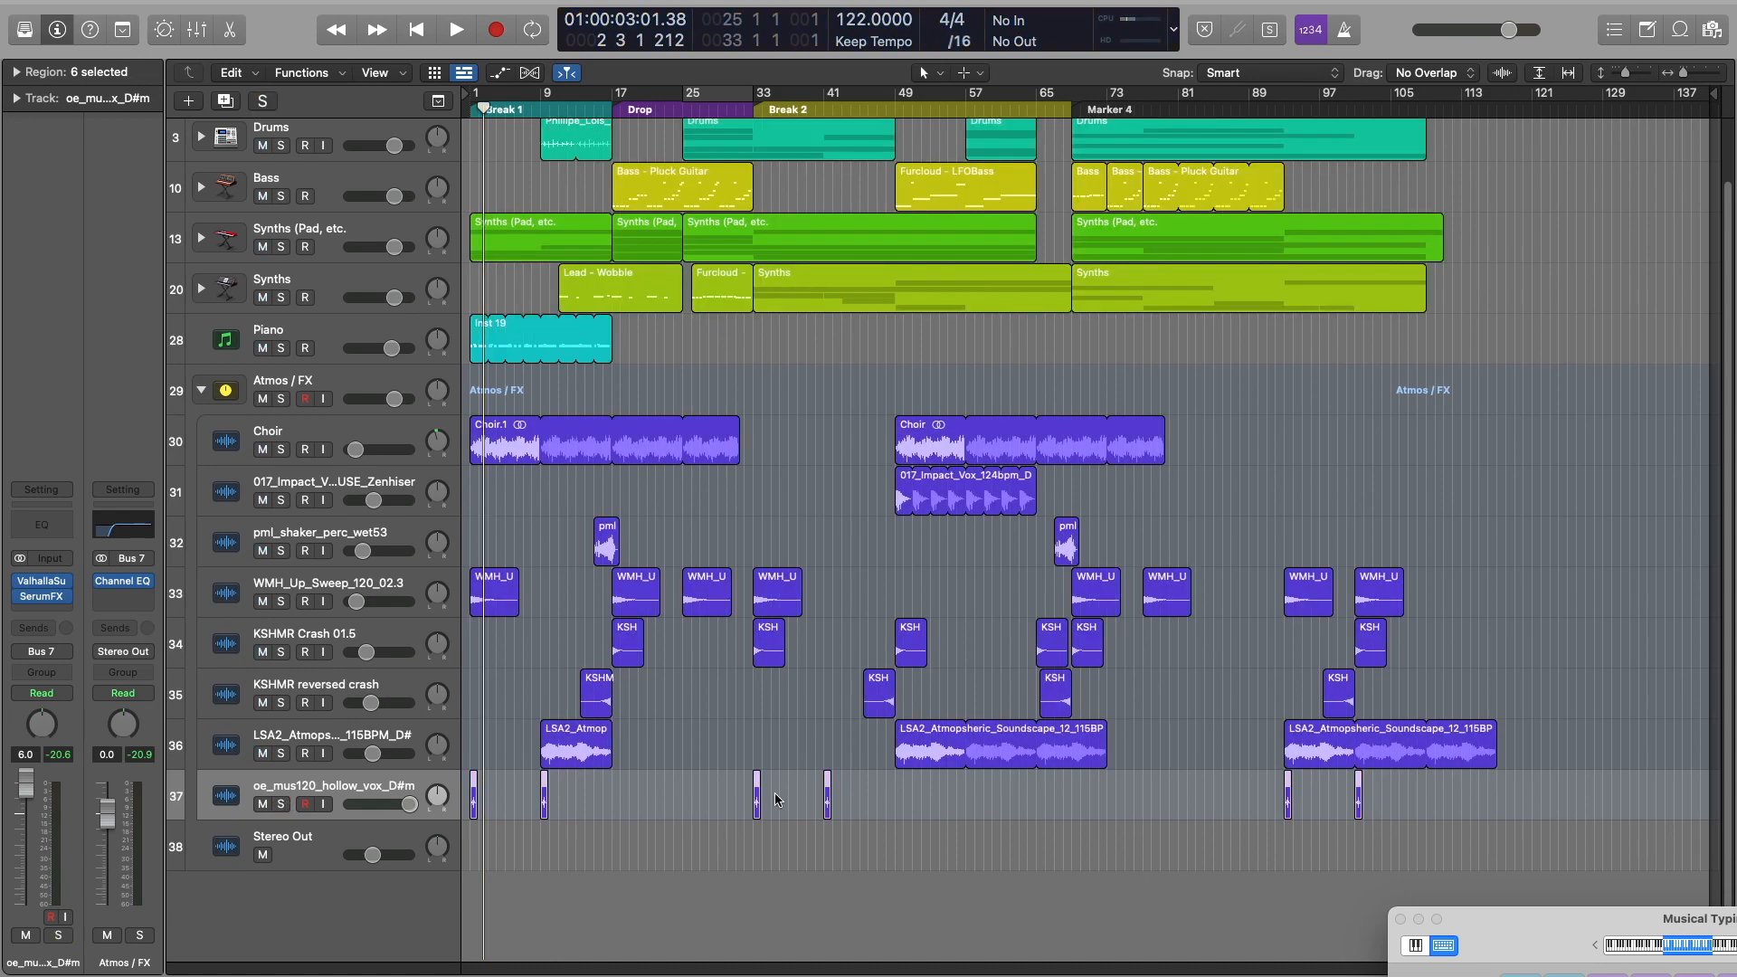
Collapse the Atmos / FX track stack and play the full arrangement from the Drop at bar 17
{"action": "scroll", "coordinate": [855, 749], "scroll_direction": "up", "scroll_amount": 2}
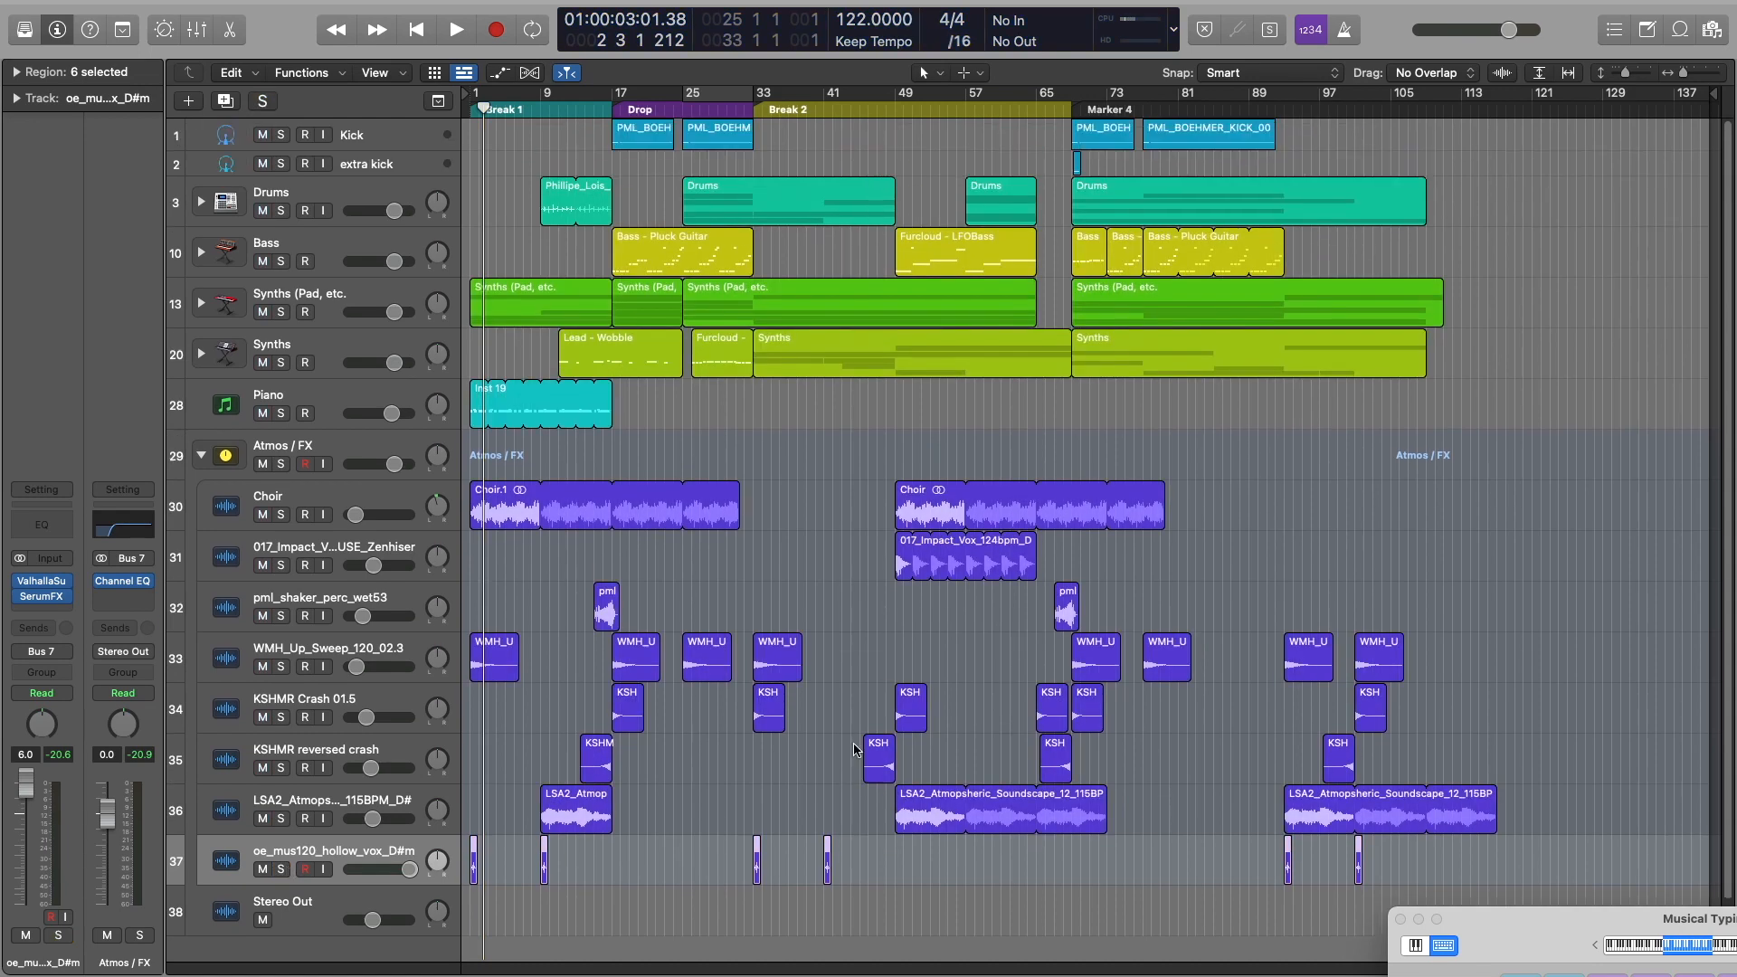
{"action": "left_click", "coordinate": [202, 455]}
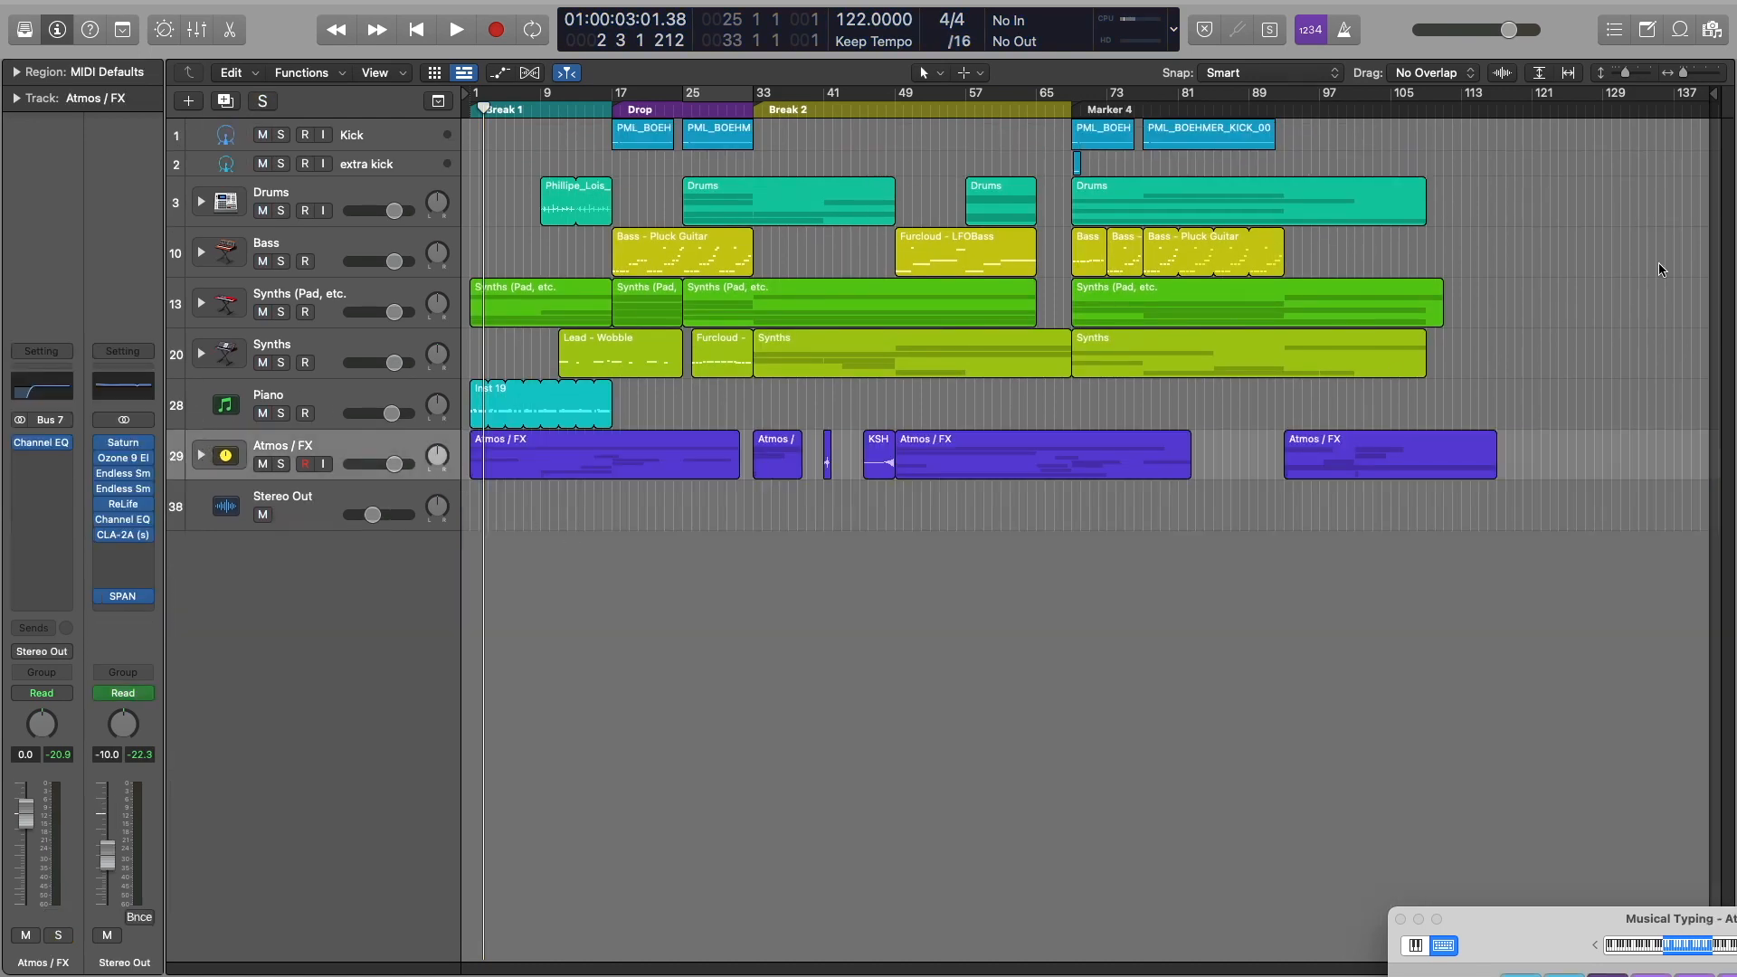
{"action": "left_click_drag", "start_coordinate": [1625, 71], "coordinate": [1625, 72]}
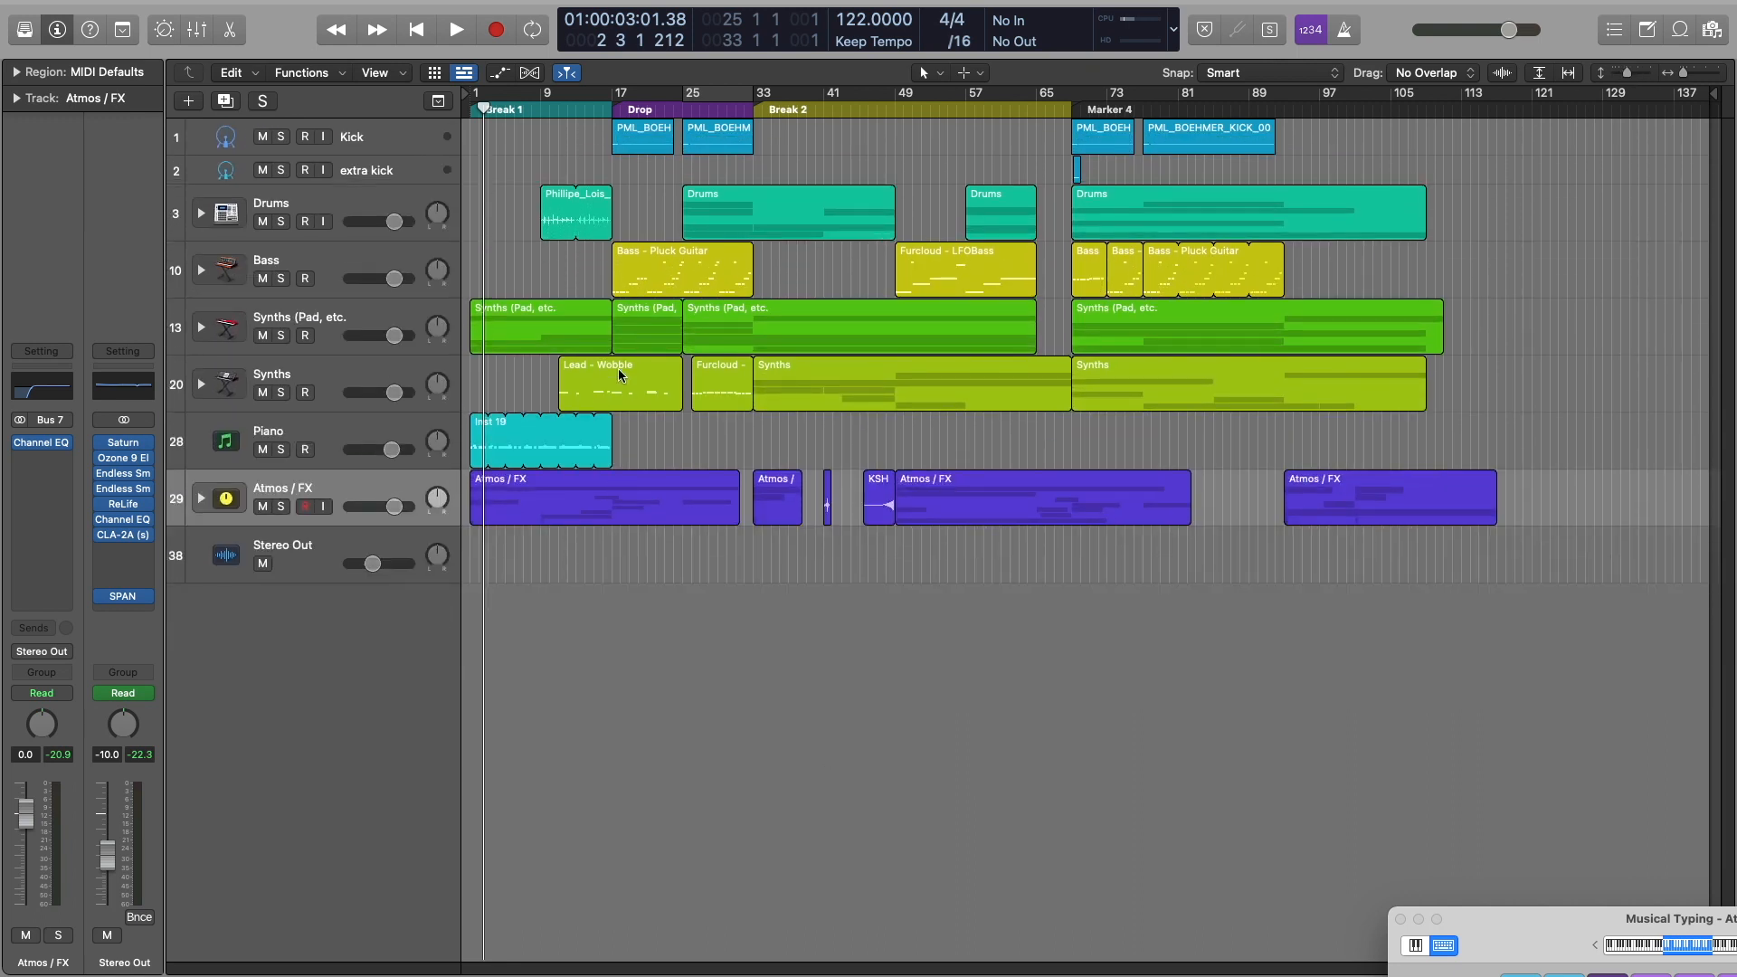
{"action": "left_click", "coordinate": [609, 112]}
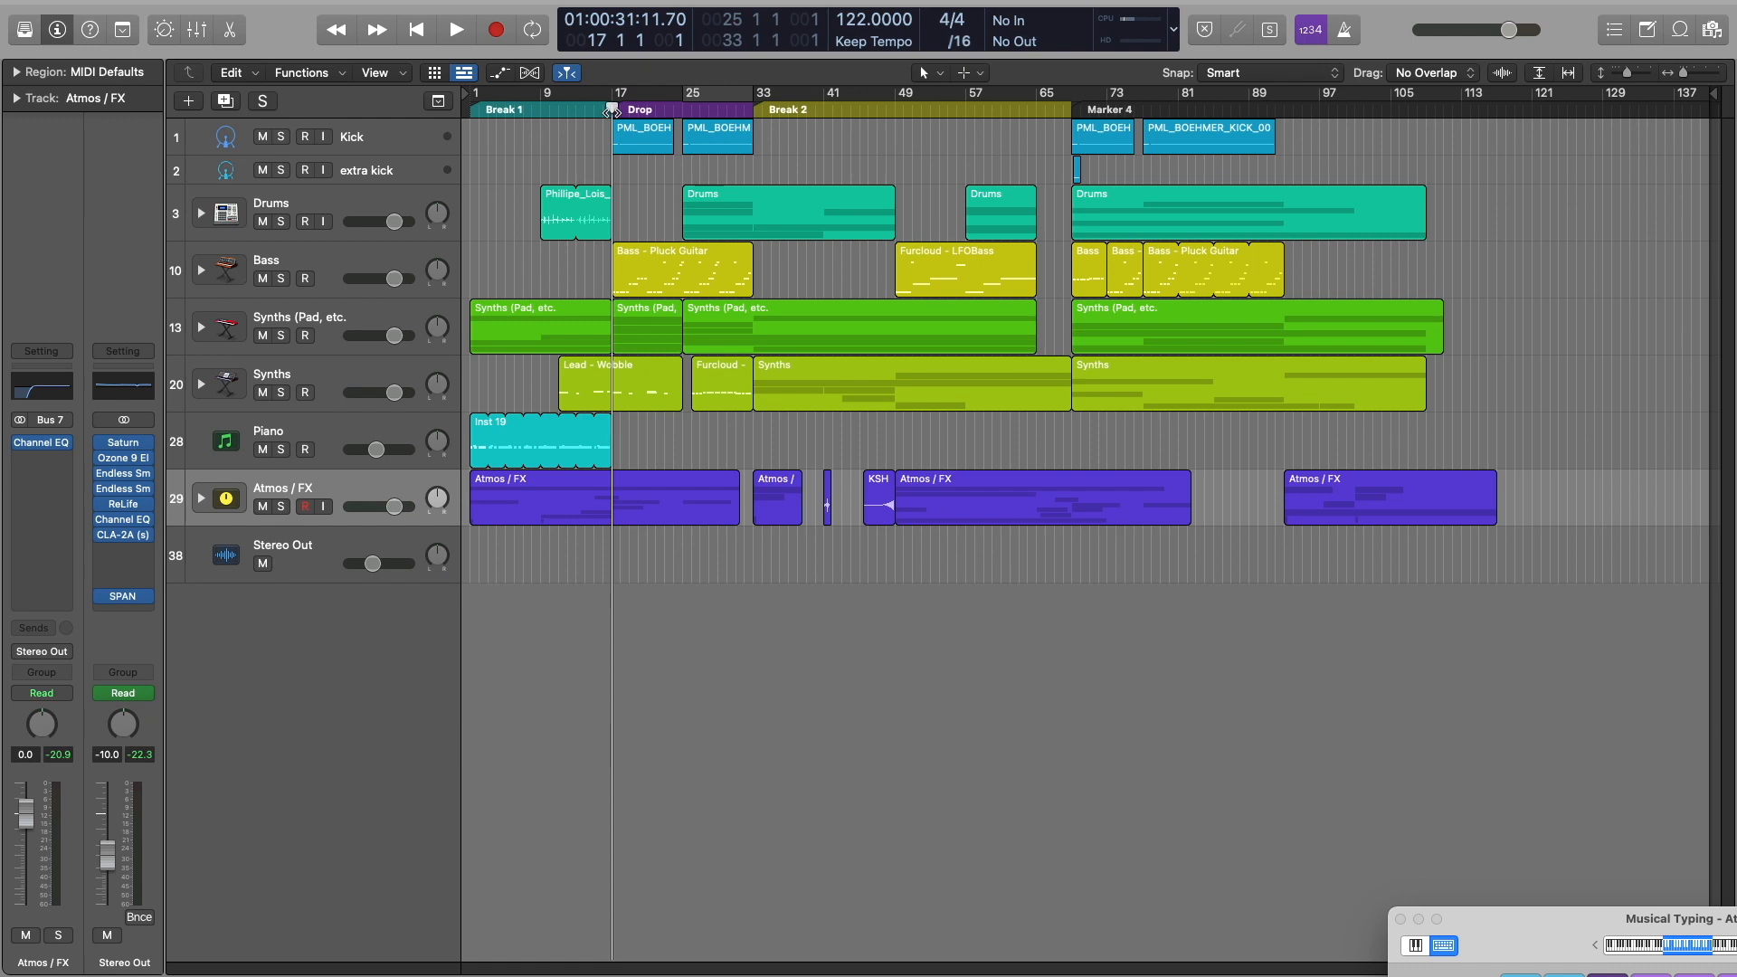
{"action": "key", "text": "space"}
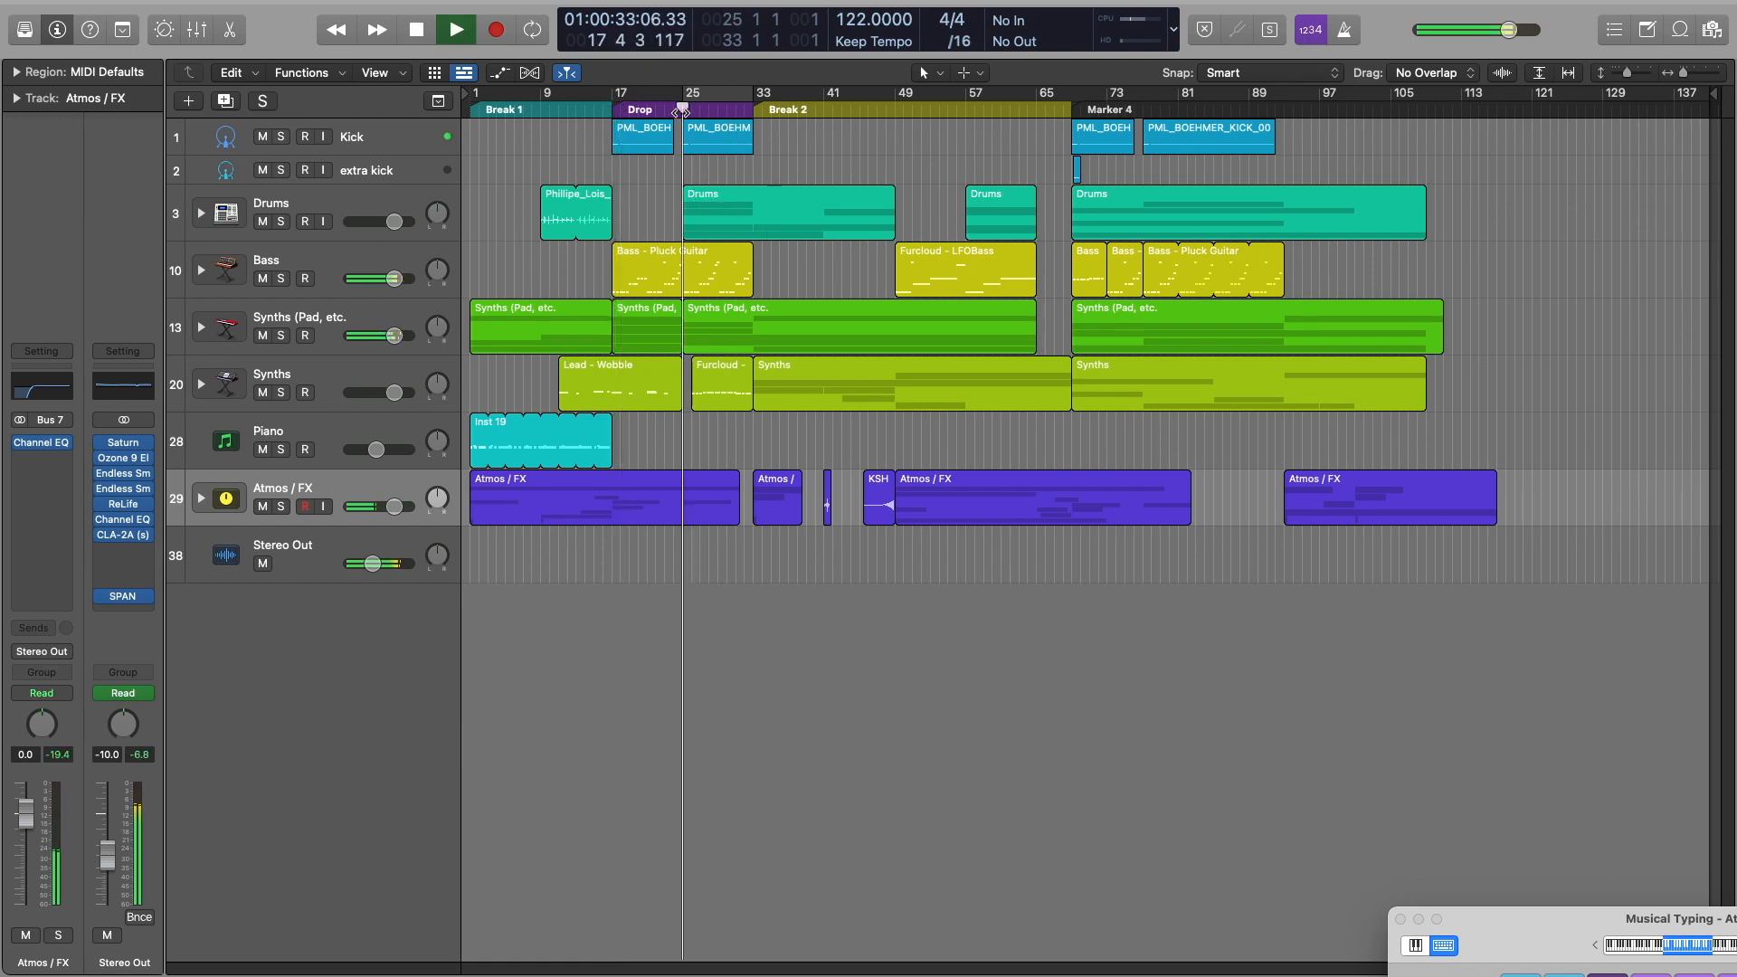
Stop playback and show the automation curves on all tracks
{"action": "key", "text": "XF86AudioRaiseVolume"}
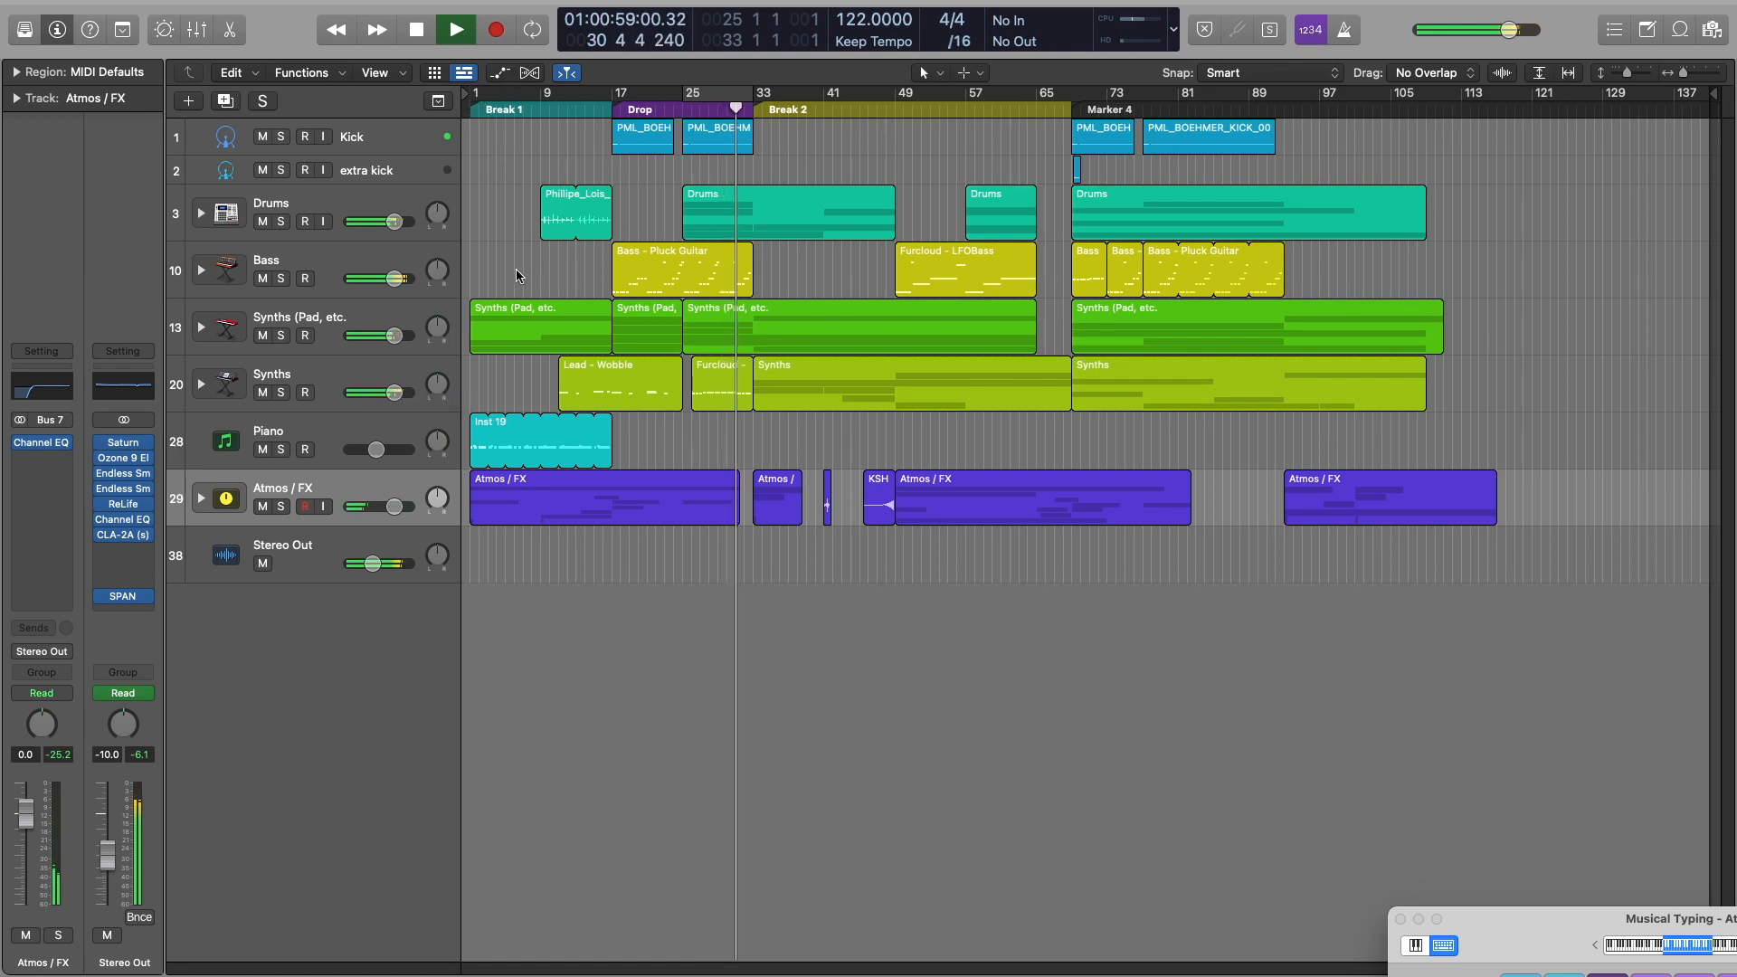
{"action": "key", "text": "space"}
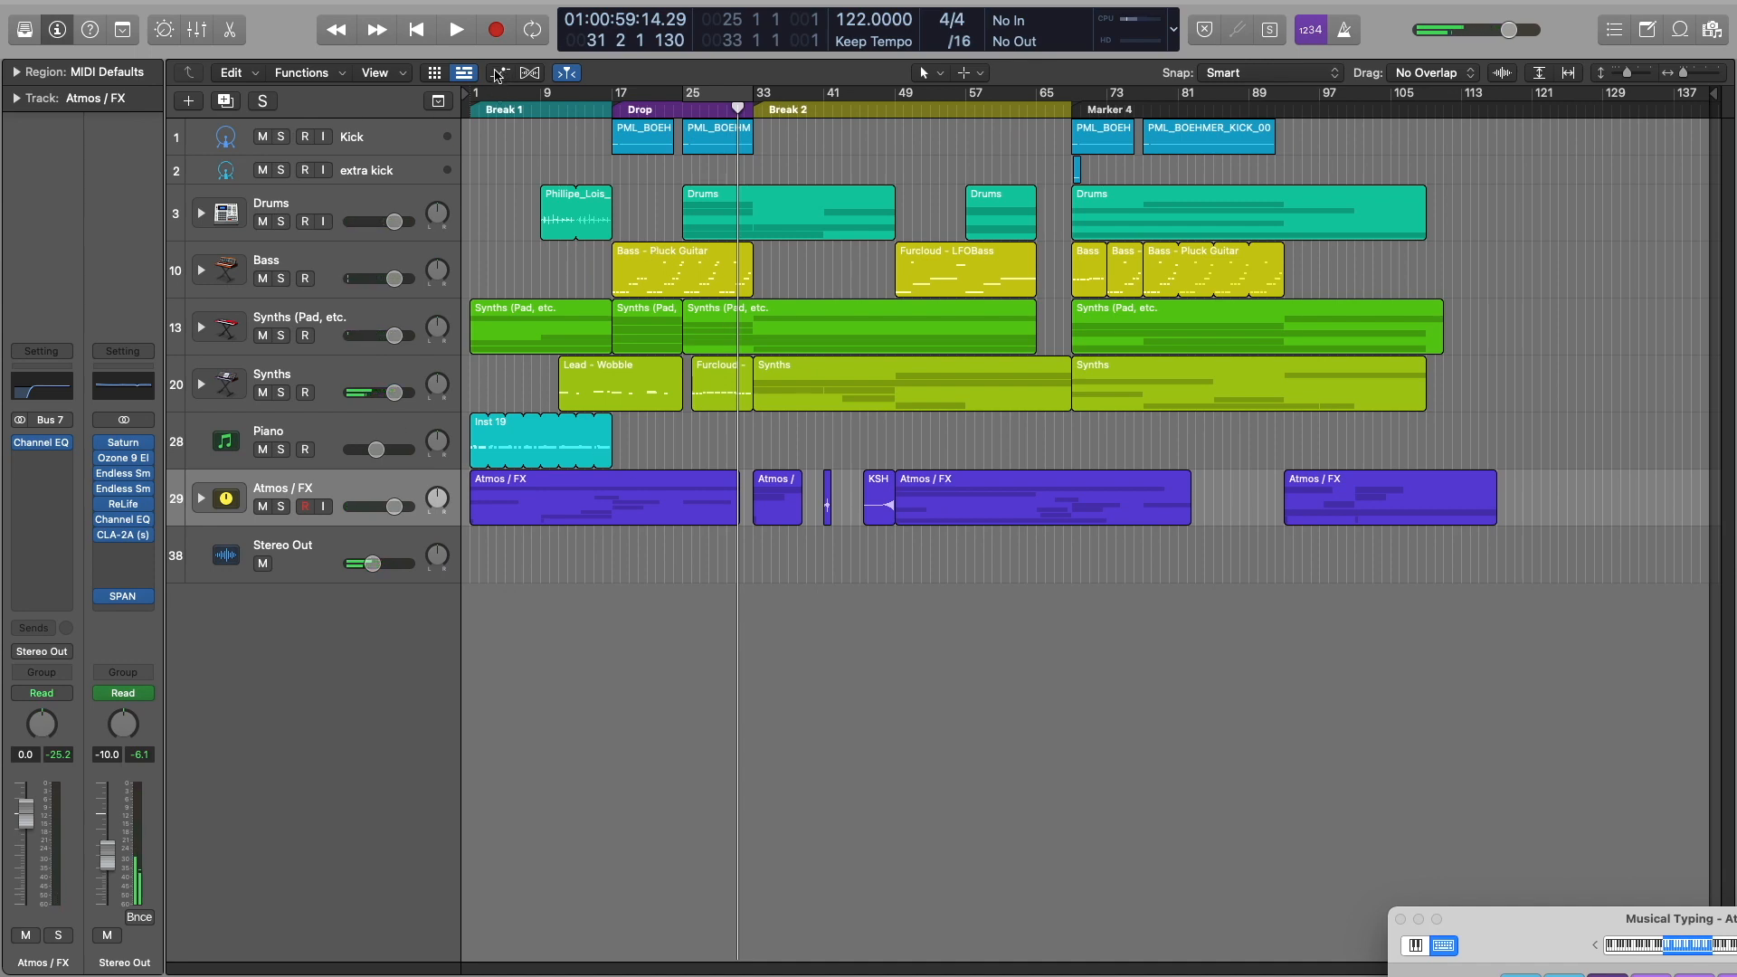
{"action": "left_click", "coordinate": [497, 72]}
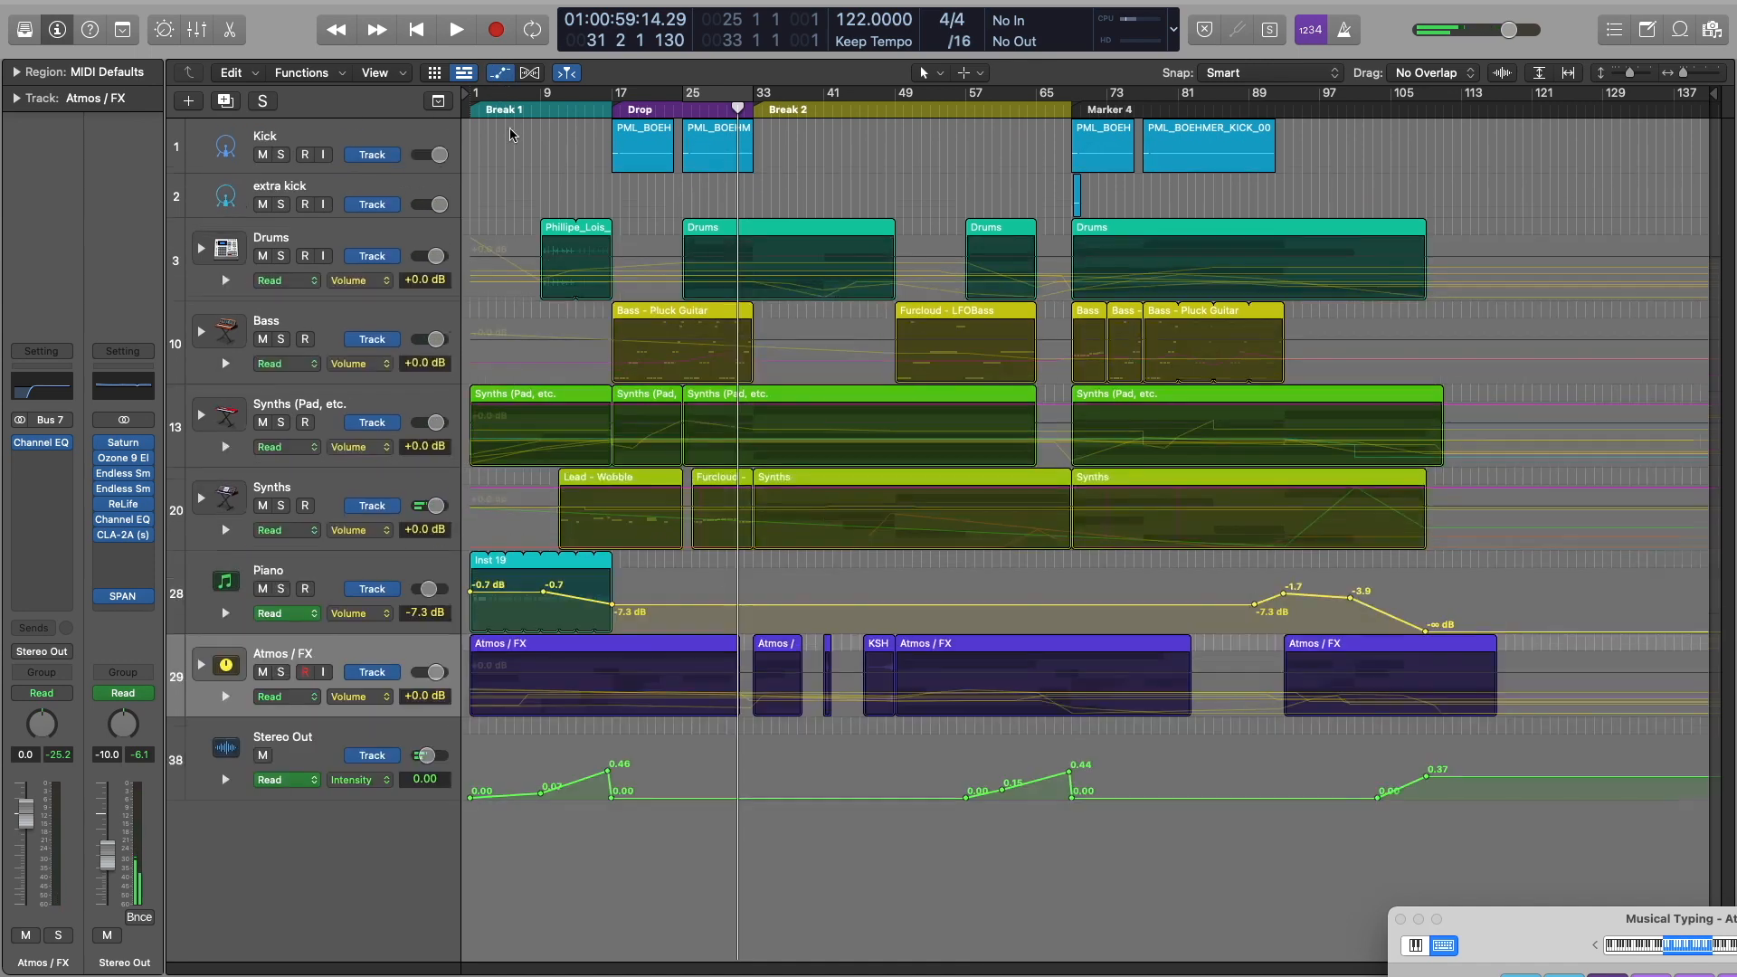
Expand the Drums, Bass, Synths (Pad, etc.), Synths and Atmos / FX stacks to review the automation of their individual tracks
{"action": "left_click", "coordinate": [197, 251]}
{"action": "scroll", "coordinate": [220, 220], "scroll_direction": "down", "scroll_amount": 6}
{"action": "left_click", "coordinate": [201, 400]}
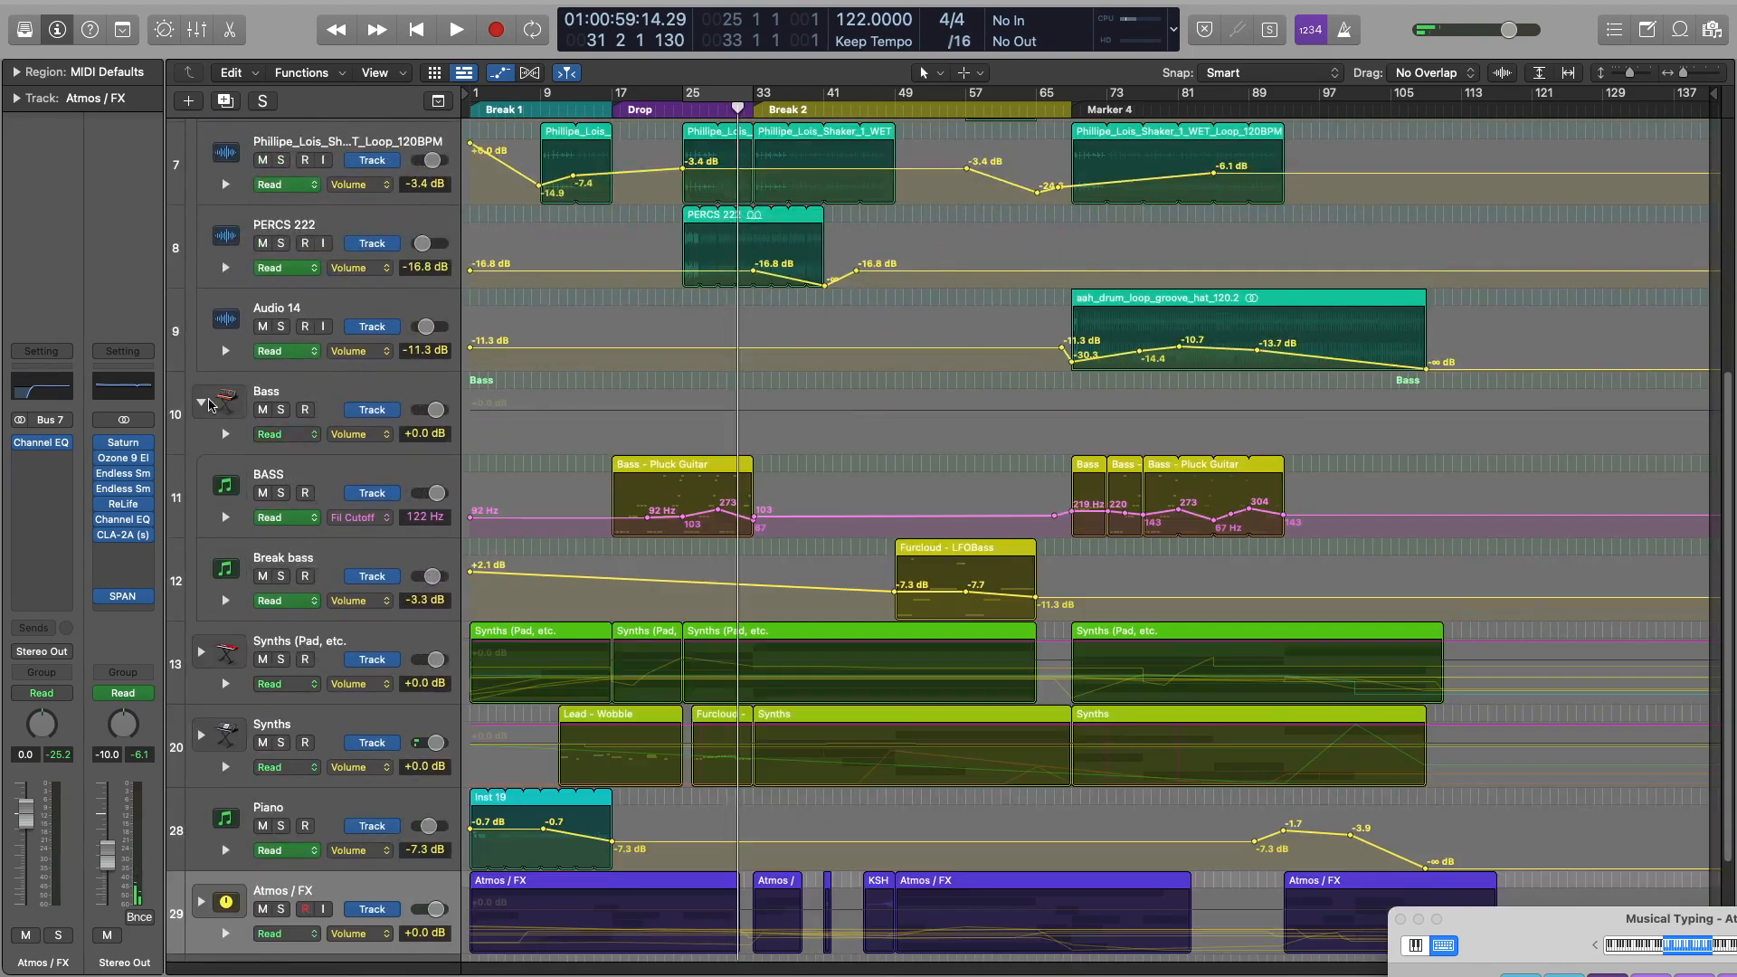
{"action": "scroll", "coordinate": [205, 408], "scroll_direction": "down", "scroll_amount": 2}
{"action": "left_click", "coordinate": [199, 480]}
{"action": "scroll", "coordinate": [219, 480], "scroll_direction": "down", "scroll_amount": 3}
{"action": "scroll", "coordinate": [218, 470], "scroll_direction": "down", "scroll_amount": 3}
{"action": "left_click", "coordinate": [201, 644]}
{"action": "scroll", "coordinate": [243, 552], "scroll_direction": "down", "scroll_amount": 1}
{"action": "scroll", "coordinate": [243, 552], "scroll_direction": "down", "scroll_amount": 10}
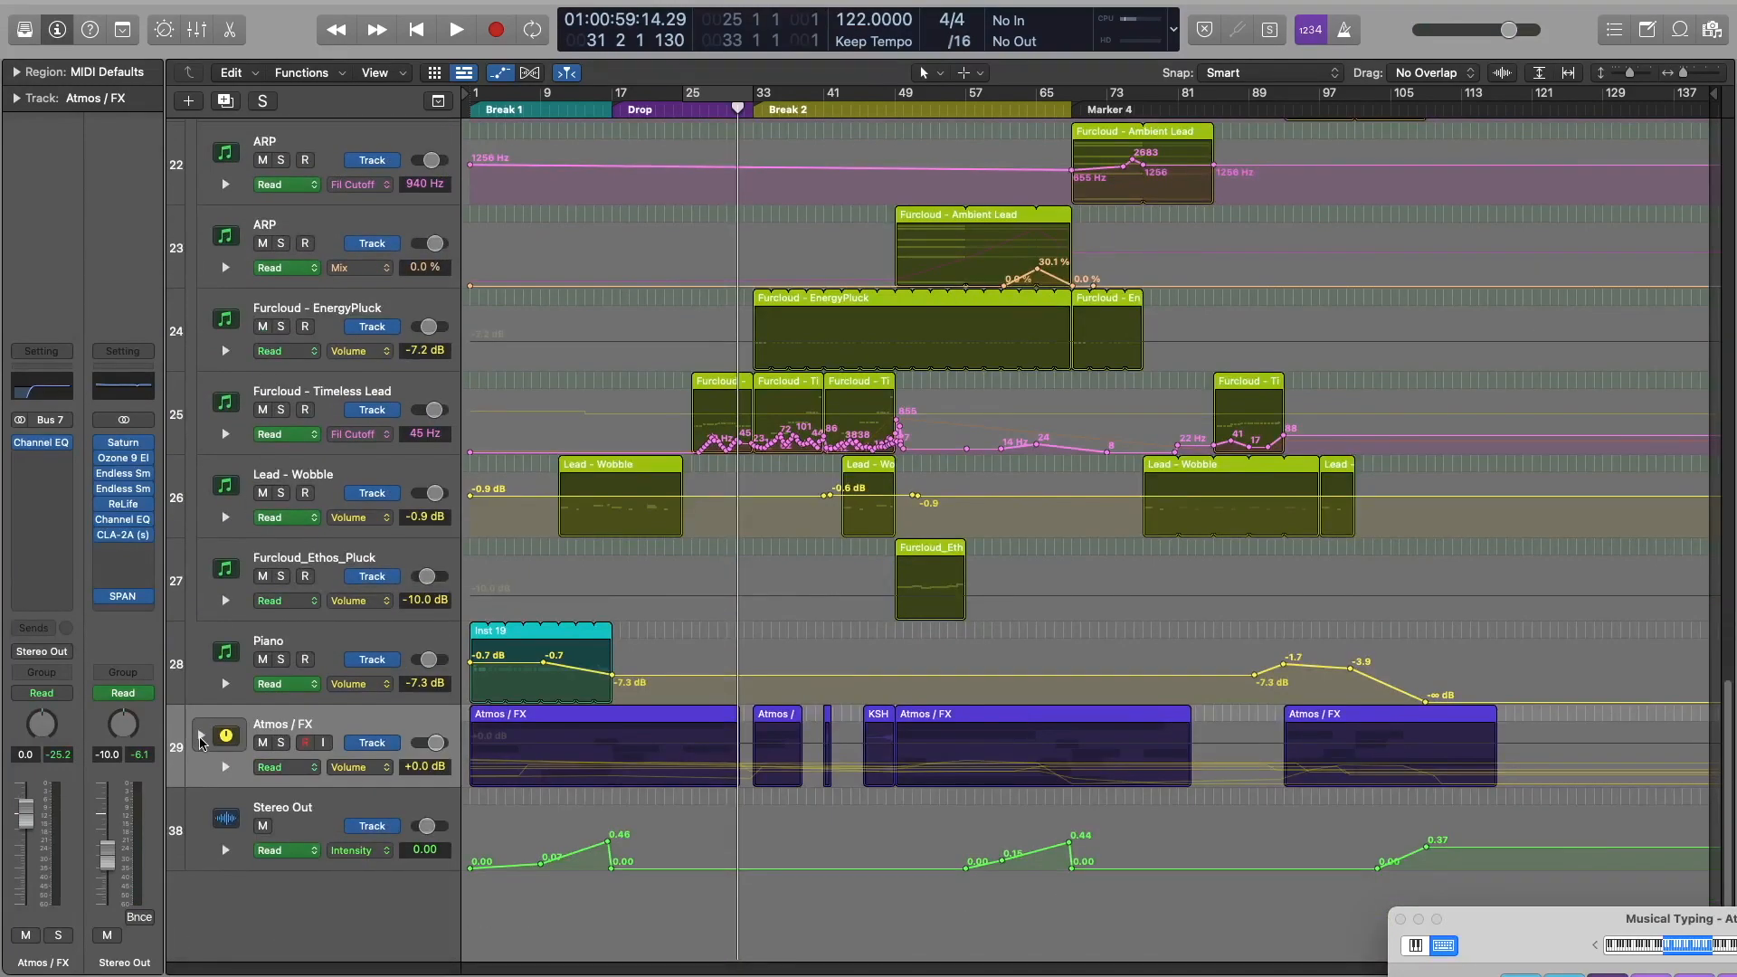
{"action": "left_click", "coordinate": [201, 742]}
{"action": "scroll", "coordinate": [221, 614], "scroll_direction": "down", "scroll_amount": 10}
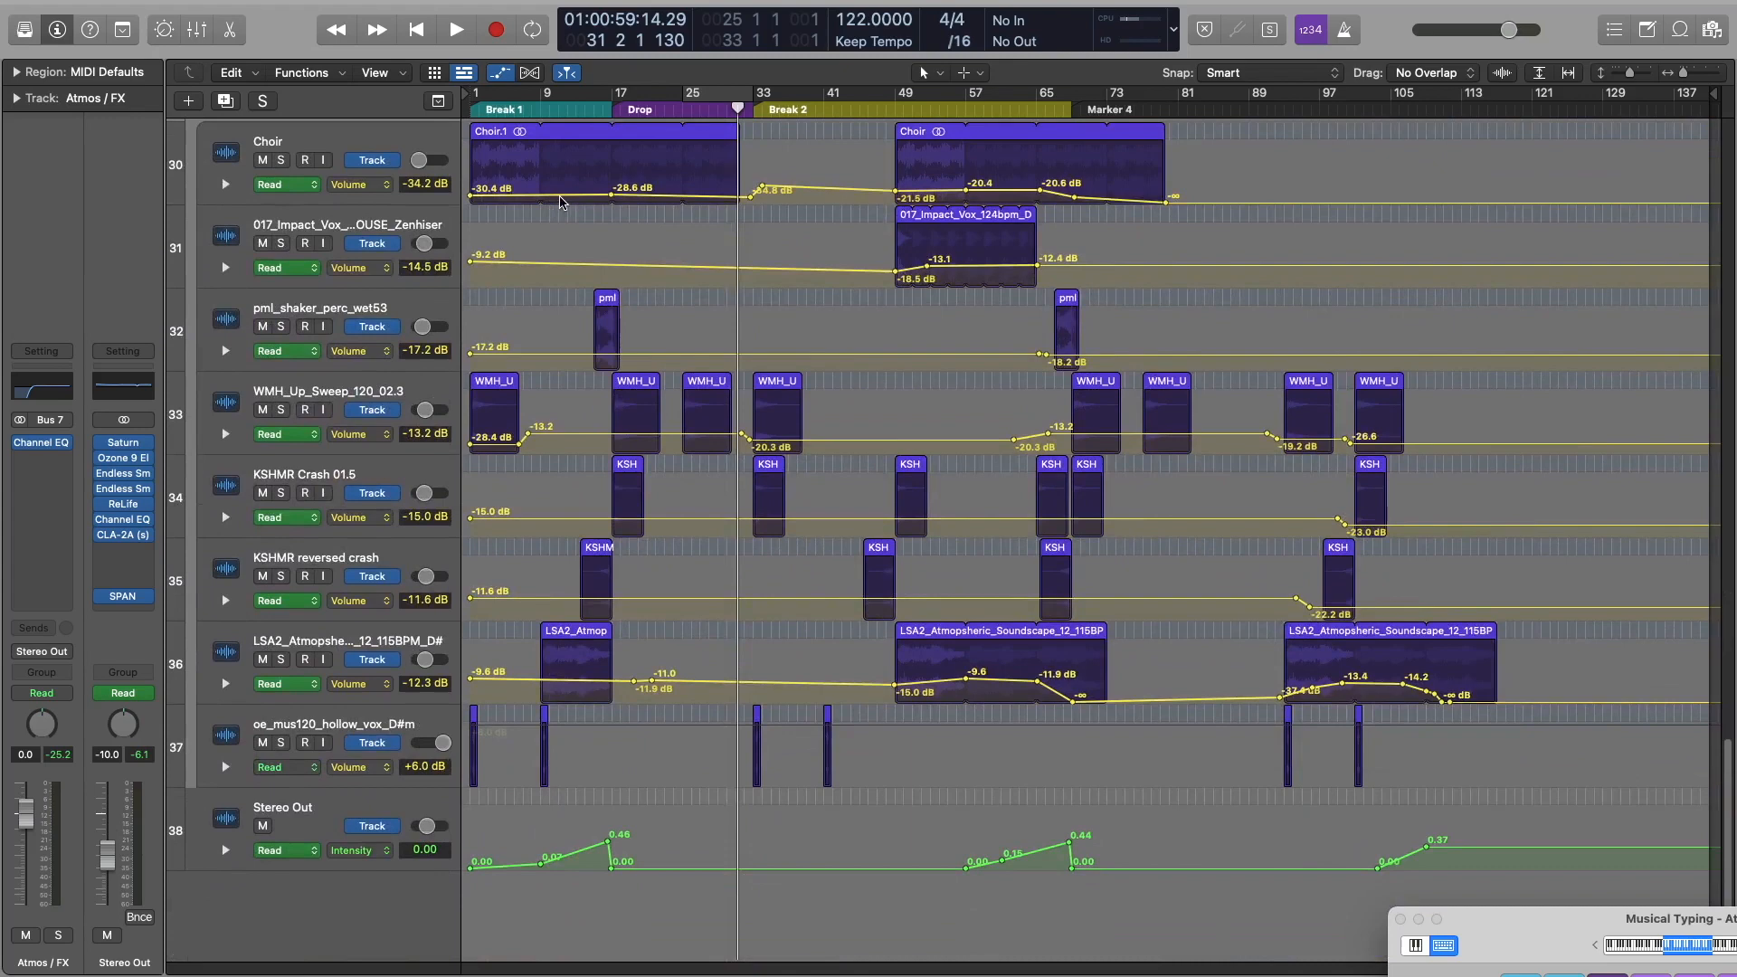
Select the Stereo Out track and check its automated parameters, keeping 3 Endless Smi: Intensity displayed
{"action": "left_click", "coordinate": [353, 808]}
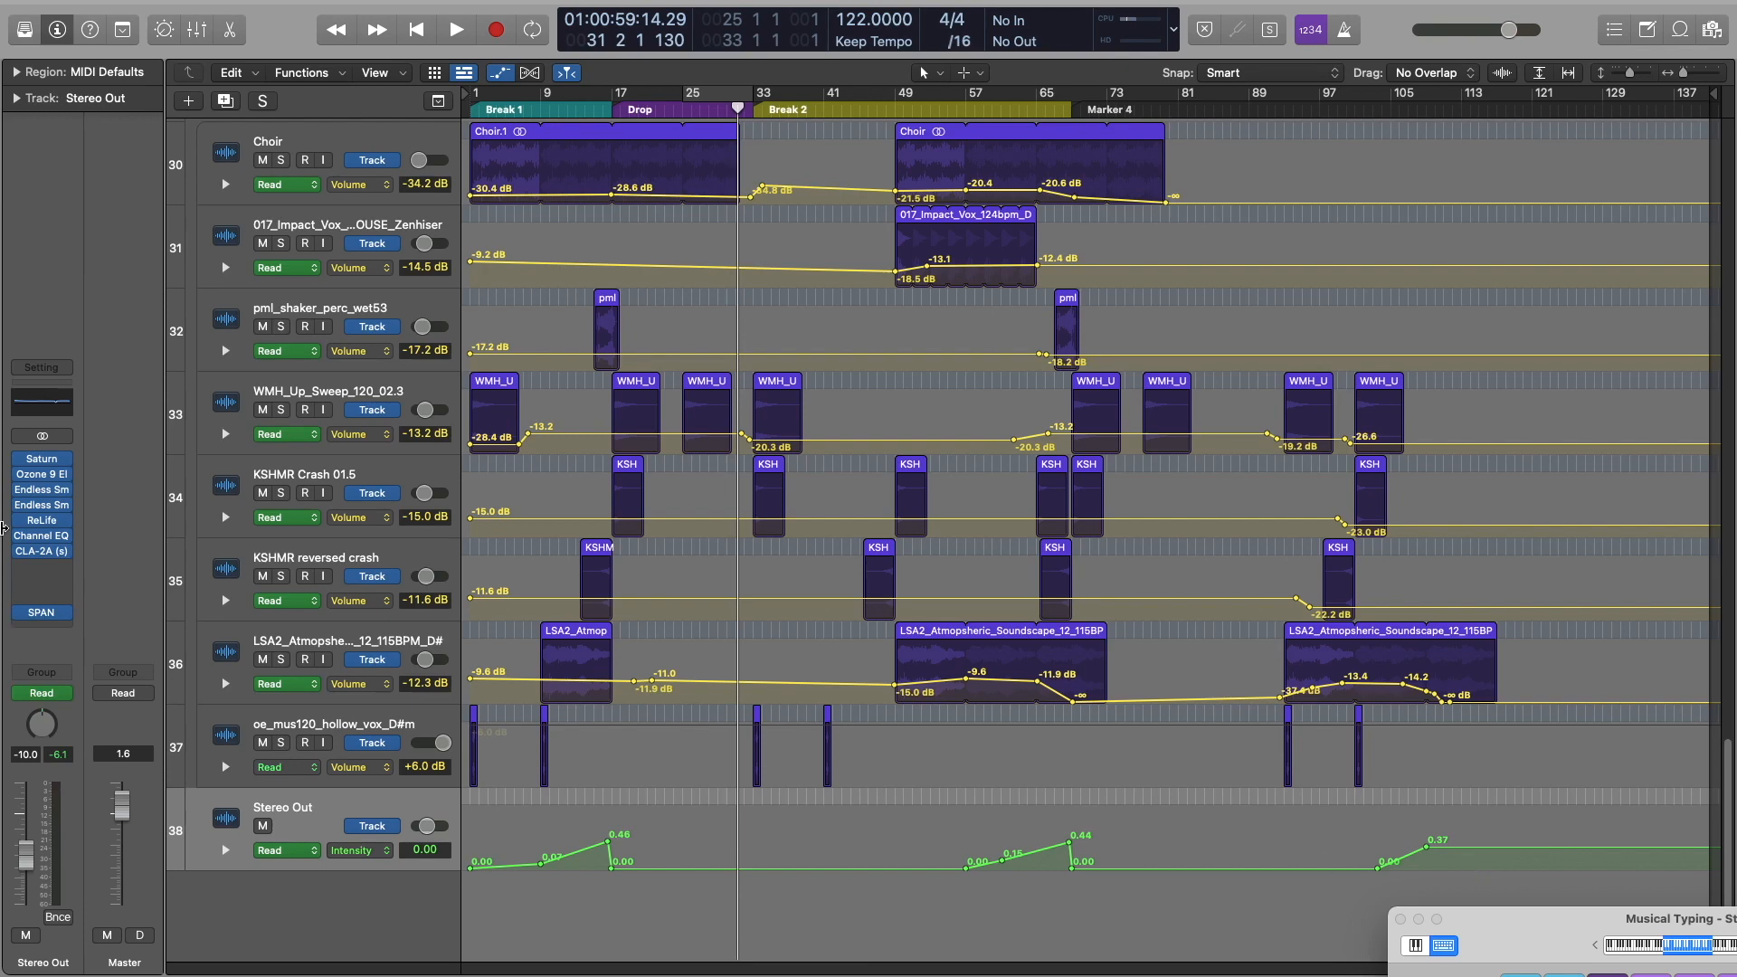
{"action": "left_click", "coordinate": [375, 854]}
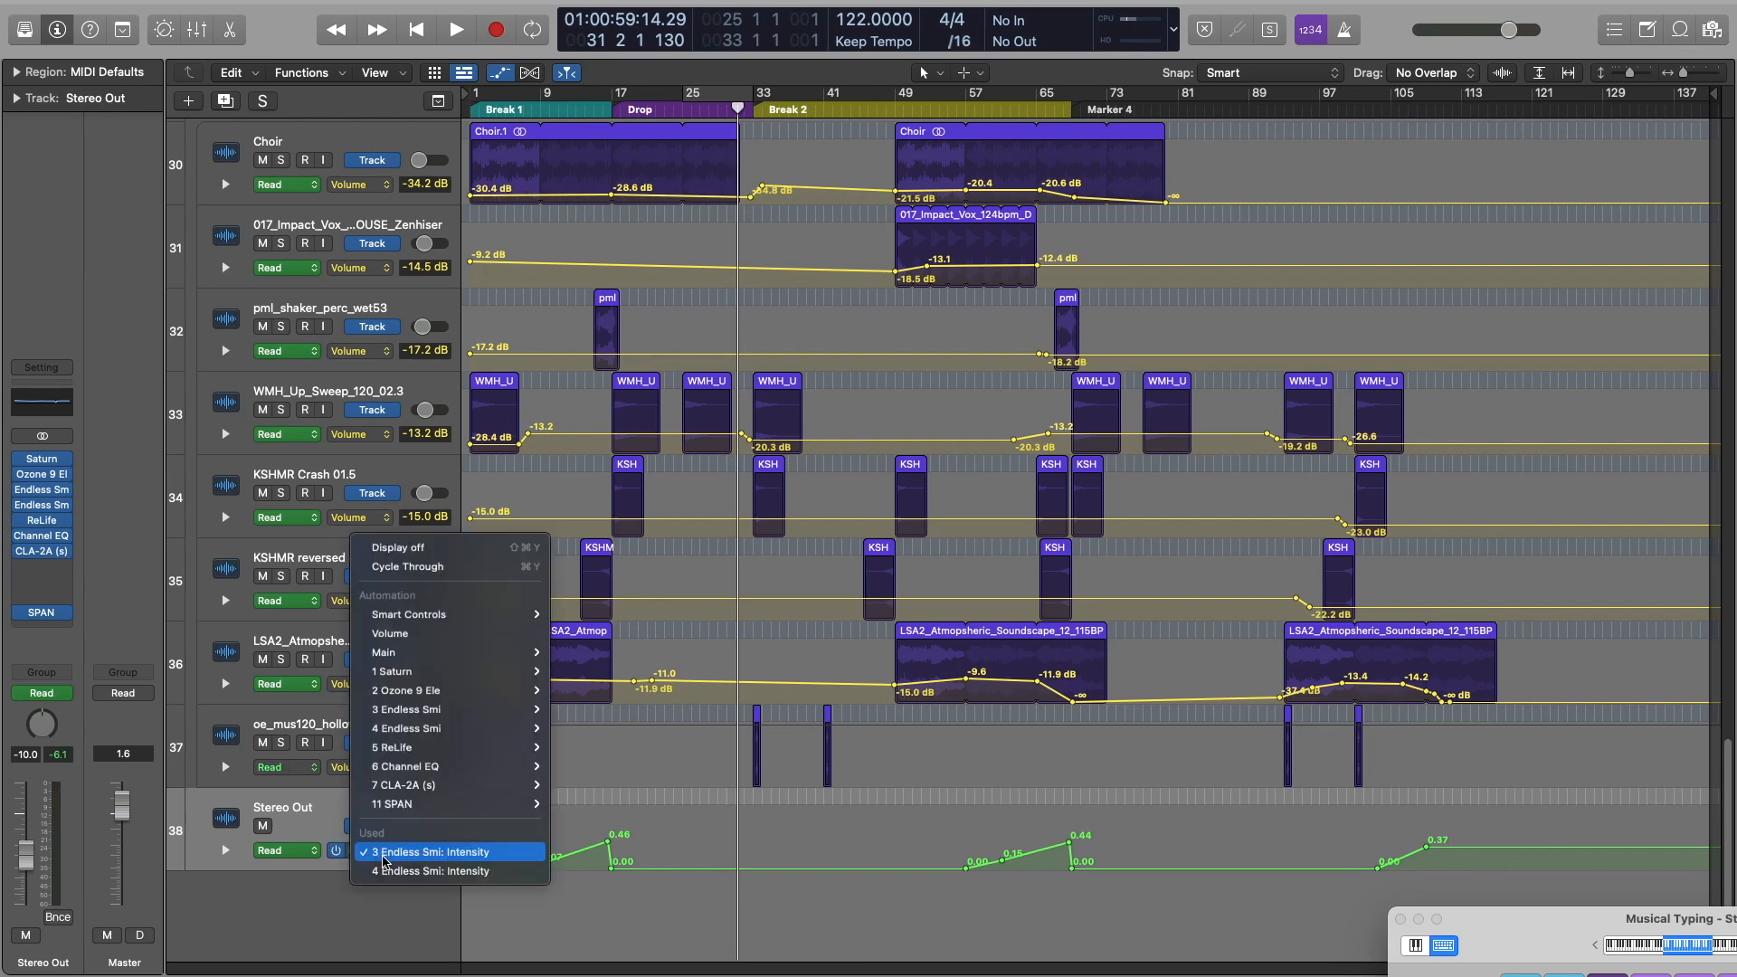
{"action": "left_click", "coordinate": [383, 854]}
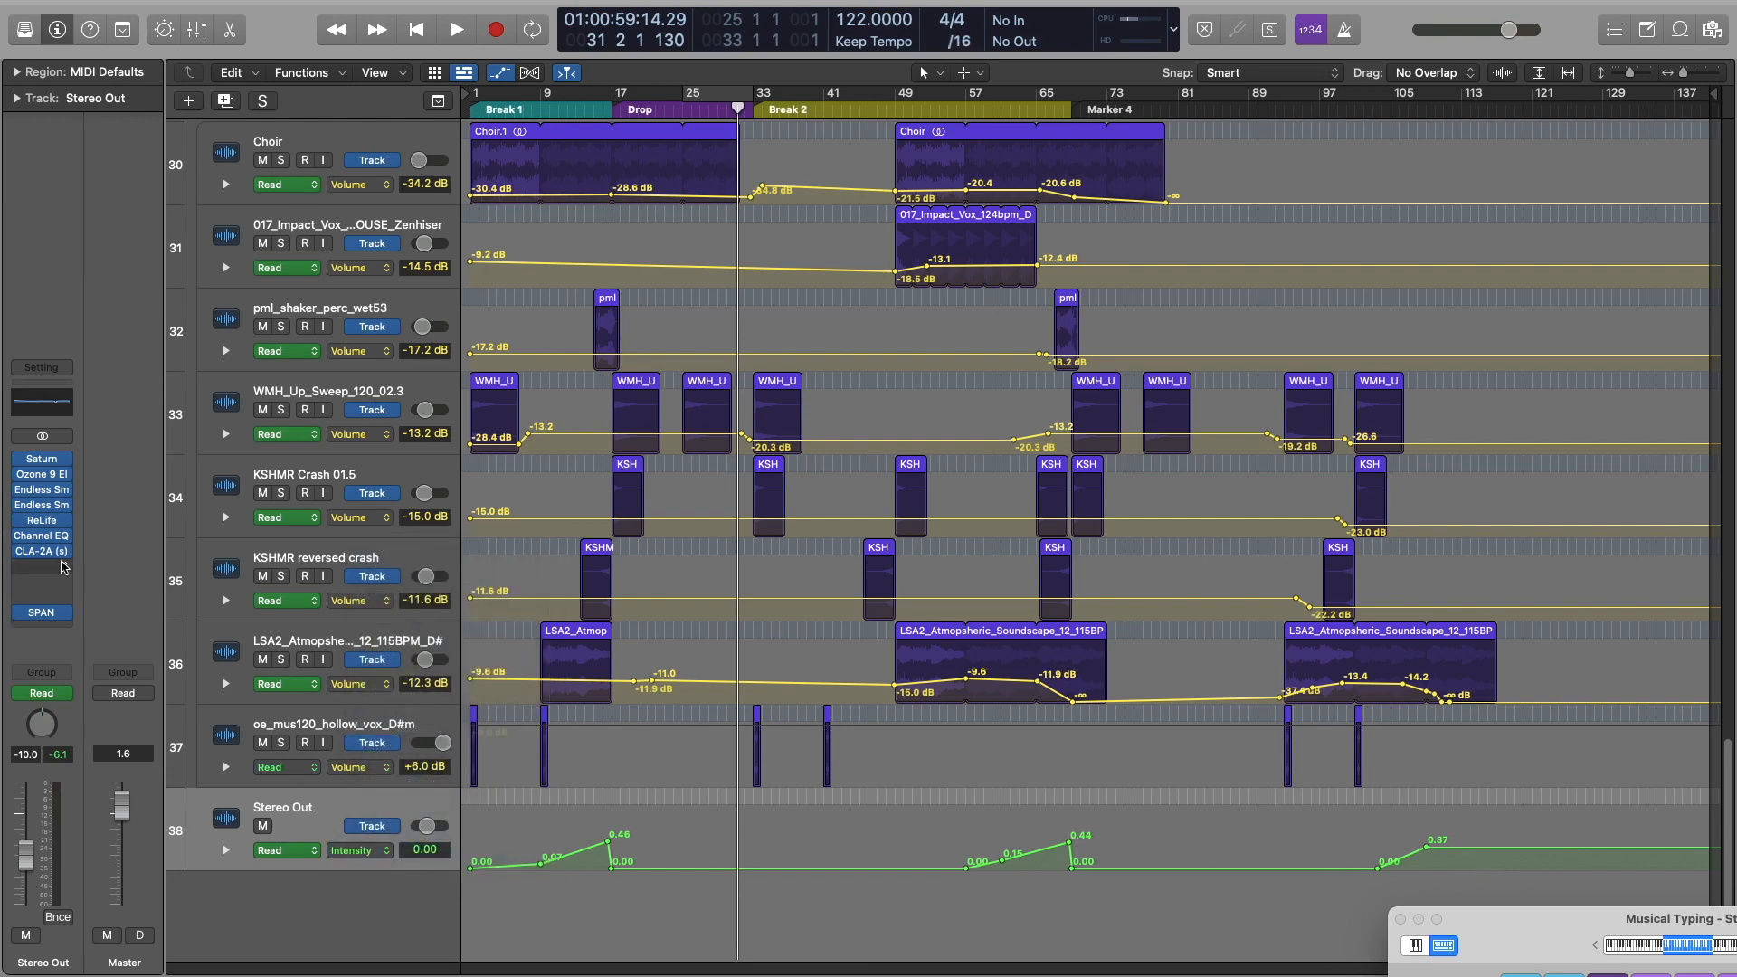
Inspect the first Endless Smile insert on the Stereo Out, set to Helium Jumping, and close it
{"action": "mouse_move", "coordinate": [71, 555]}
{"action": "left_click", "coordinate": [37, 490]}
{"action": "left_click_drag", "start_coordinate": [1011, 251], "coordinate": [1044, 240]}
{"action": "mouse_move", "coordinate": [826, 523]}
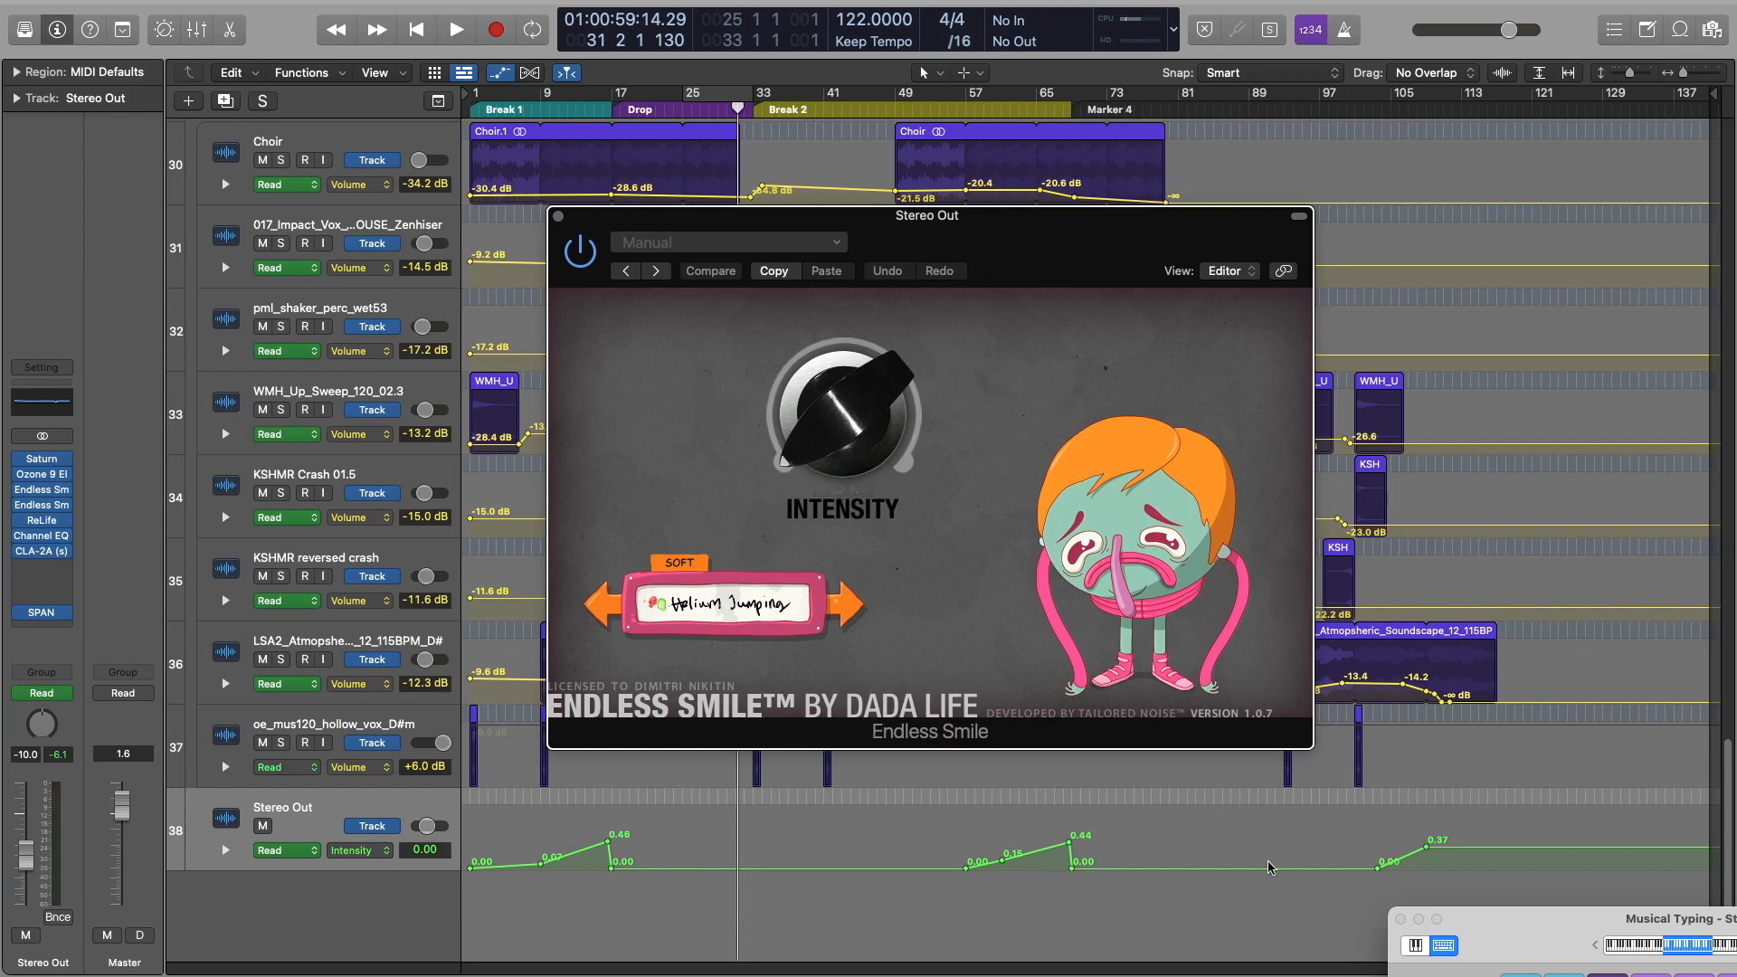
{"action": "left_click", "coordinate": [559, 217]}
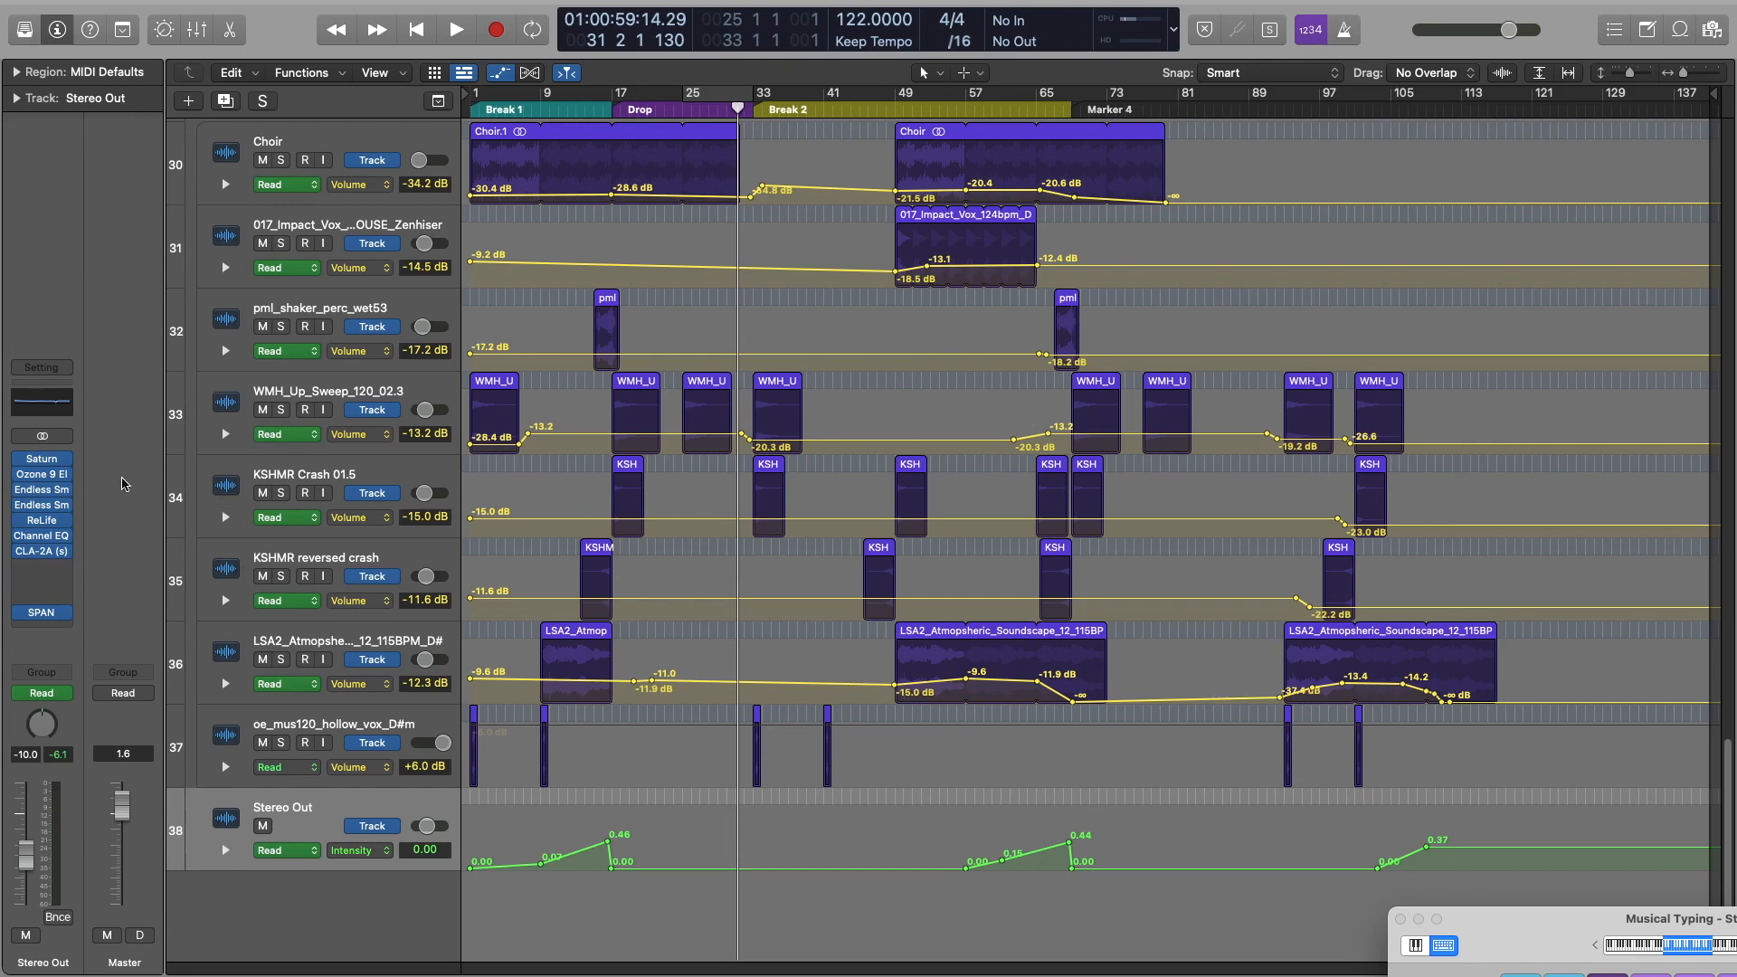
Inspect the Stereo Out's Saturn, Ozone 9 Elements and Endless Smile inserts, and close all their windows
{"action": "mouse_move", "coordinate": [38, 463]}
{"action": "left_click", "coordinate": [43, 462]}
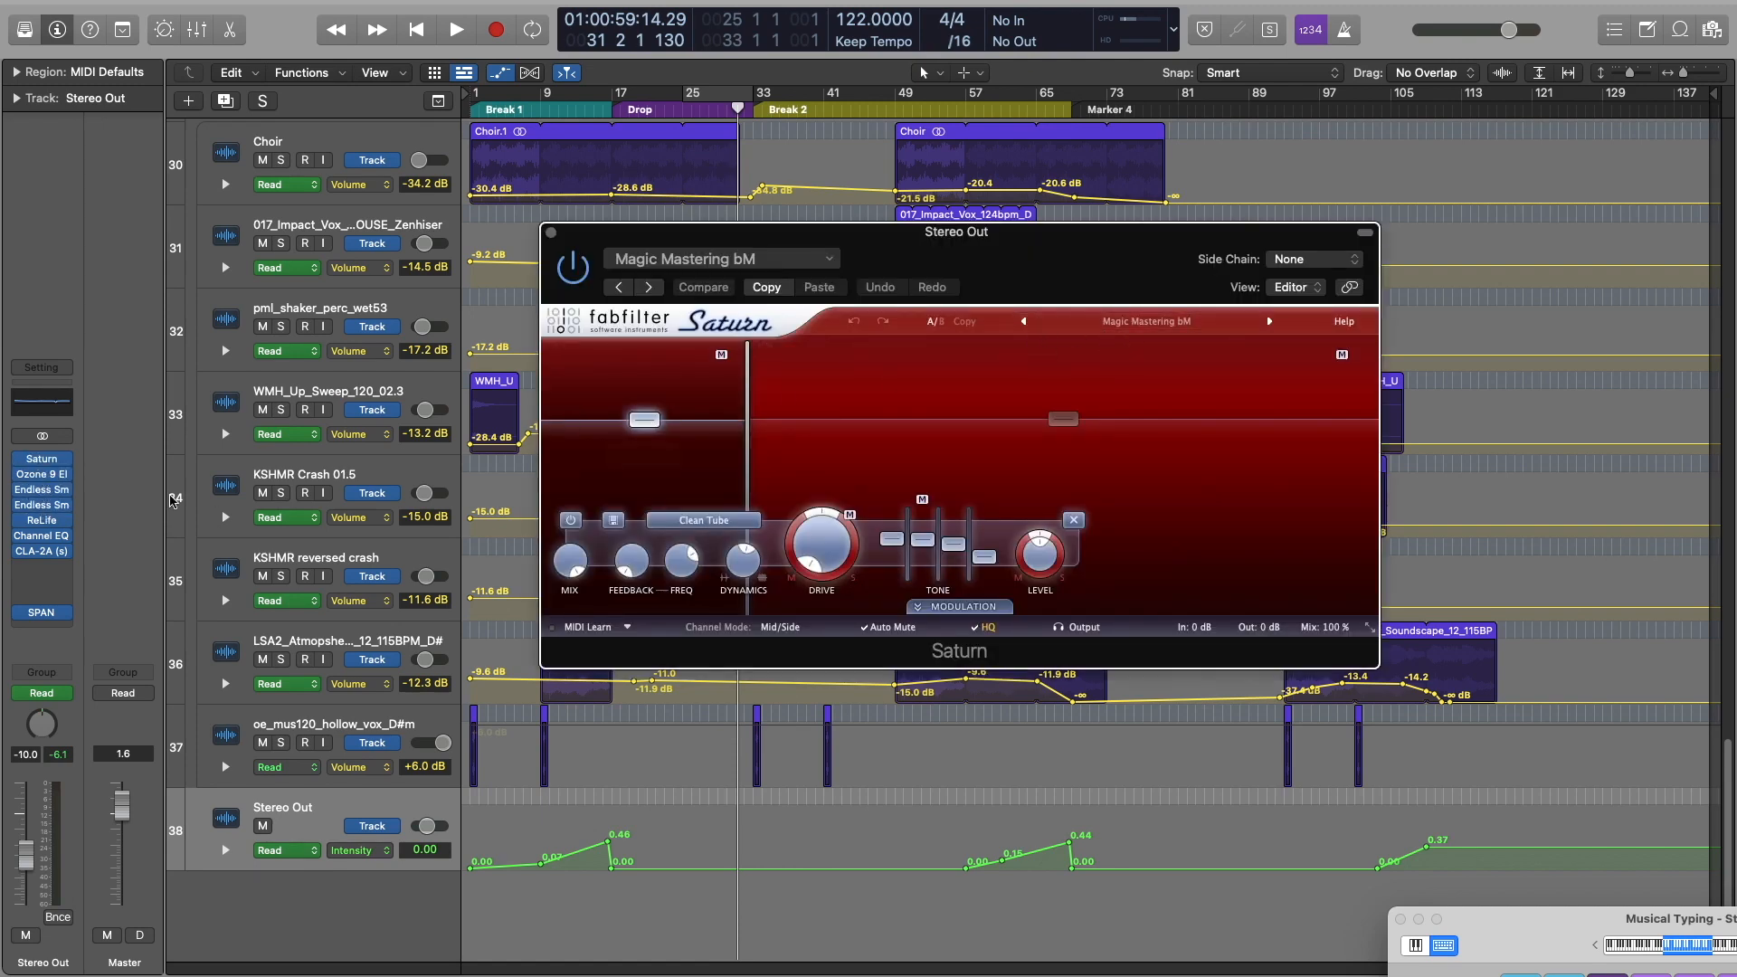
{"action": "left_click", "coordinate": [39, 486]}
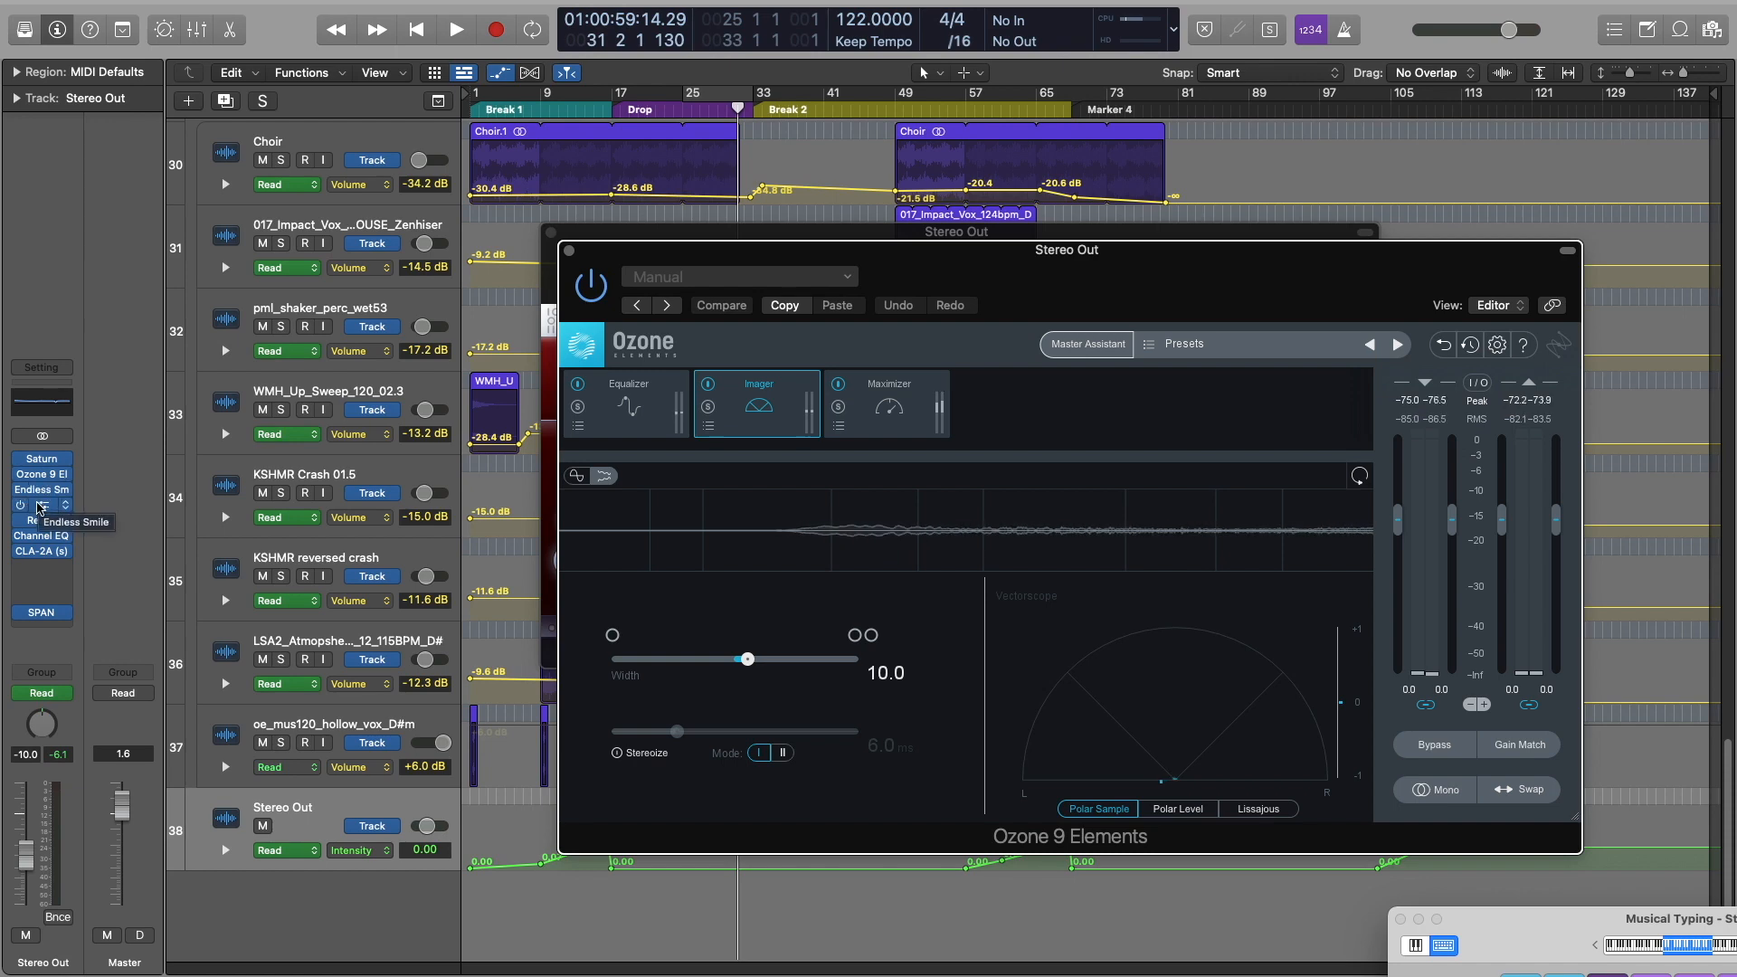
{"action": "left_click", "coordinate": [41, 494]}
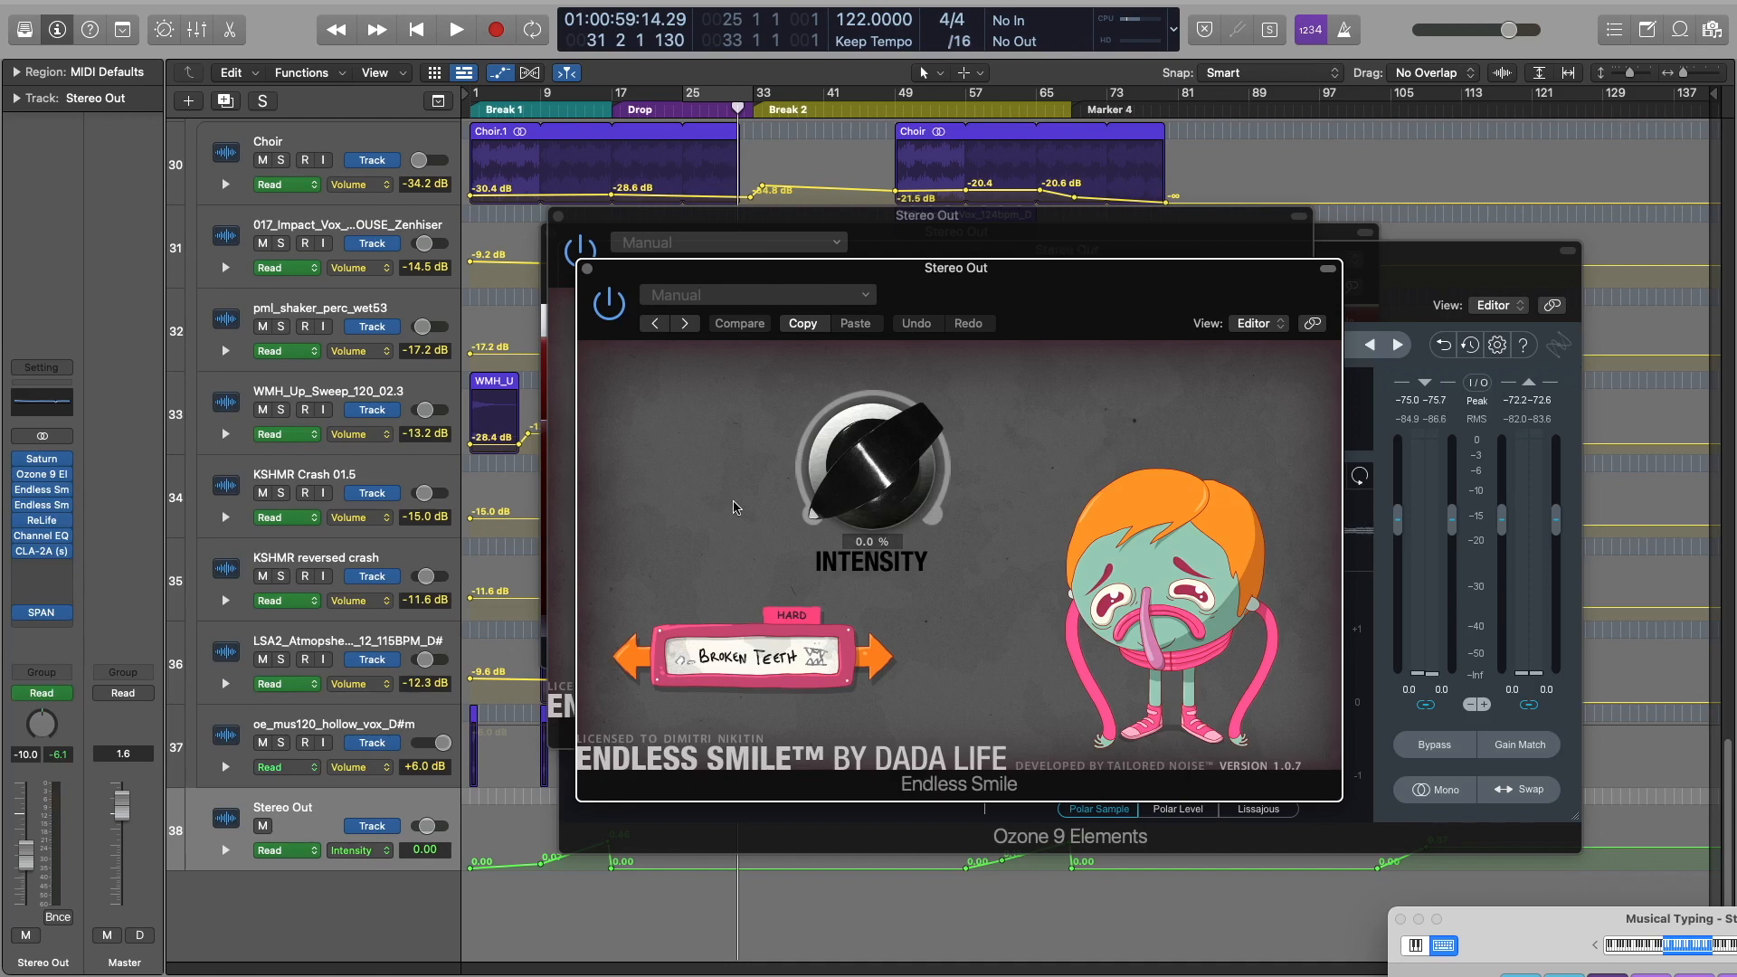
{"action": "left_click_drag", "start_coordinate": [978, 341], "coordinate": [898, 252]}
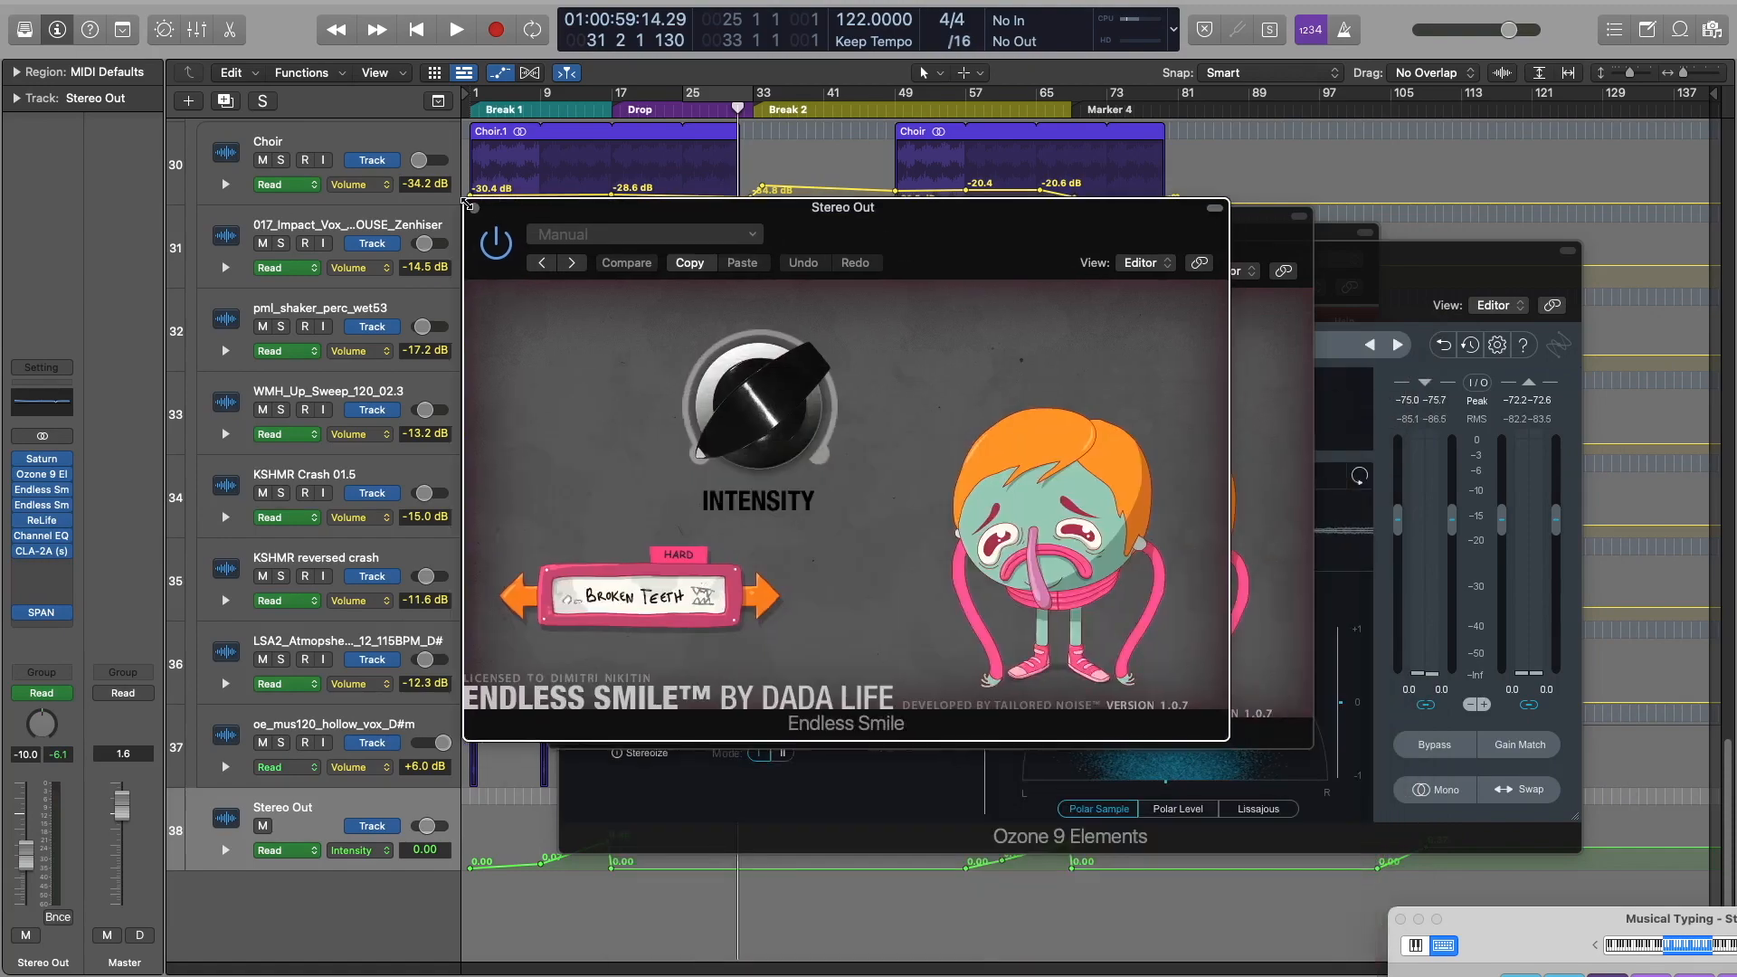
{"action": "left_click", "coordinate": [474, 209]}
{"action": "left_click", "coordinate": [553, 226]}
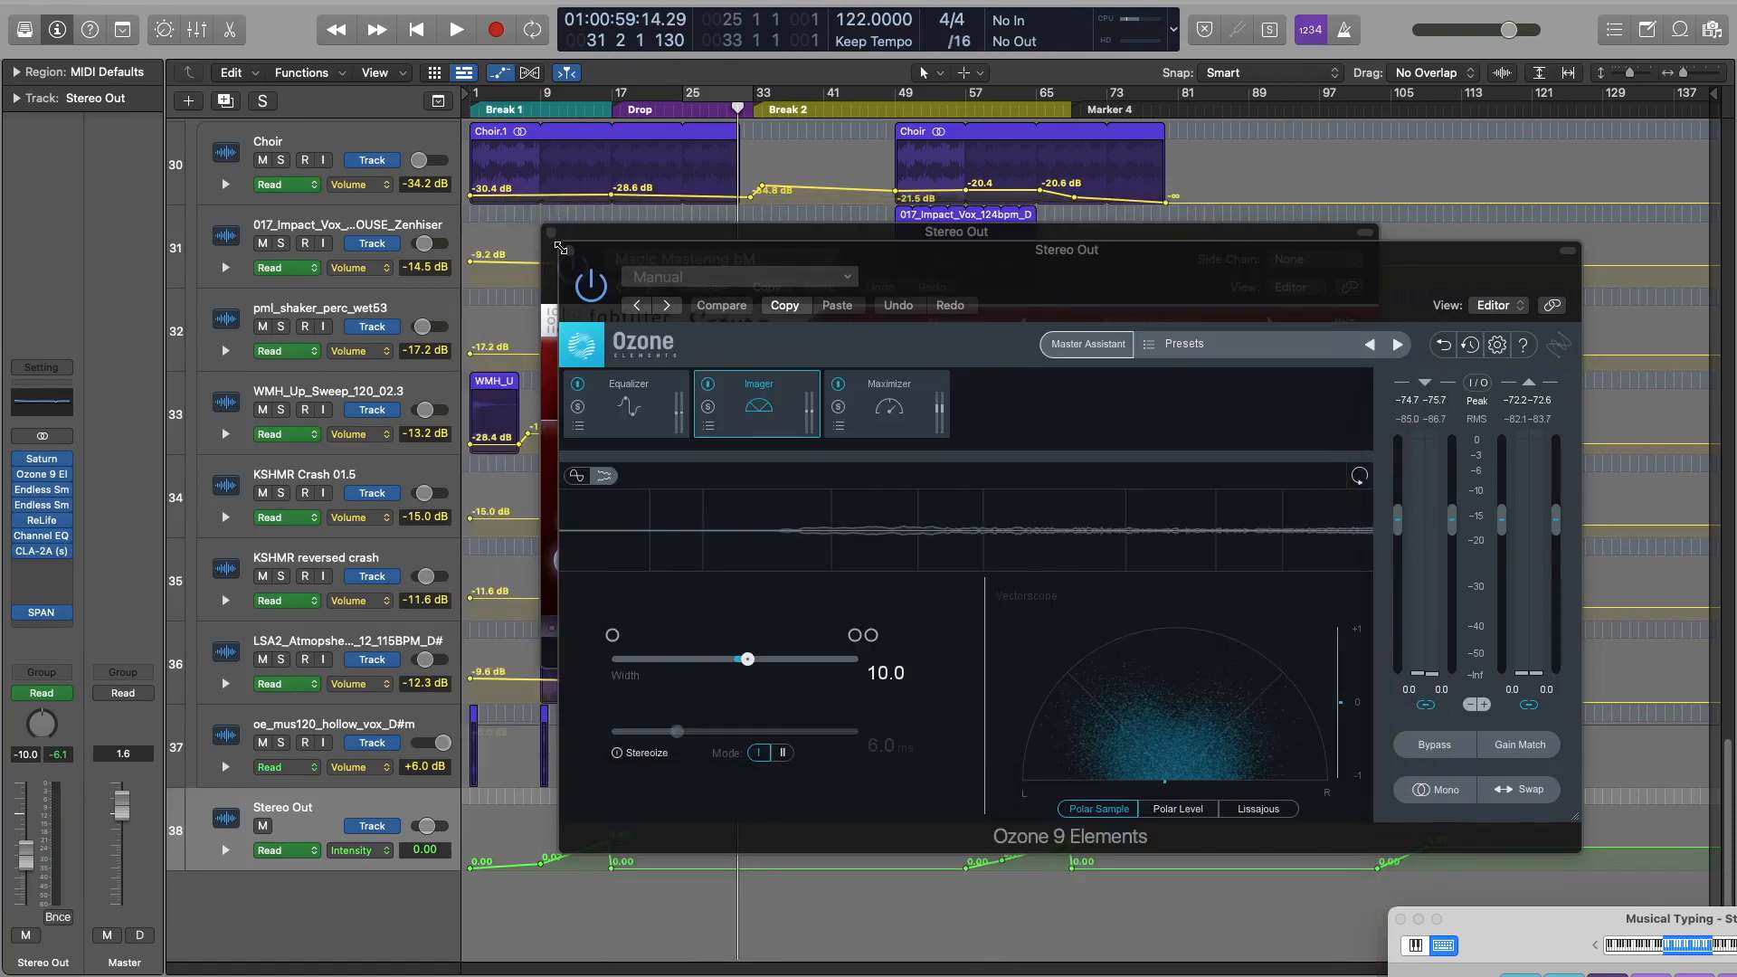
{"action": "left_click", "coordinate": [553, 233]}
{"action": "left_click", "coordinate": [551, 234]}
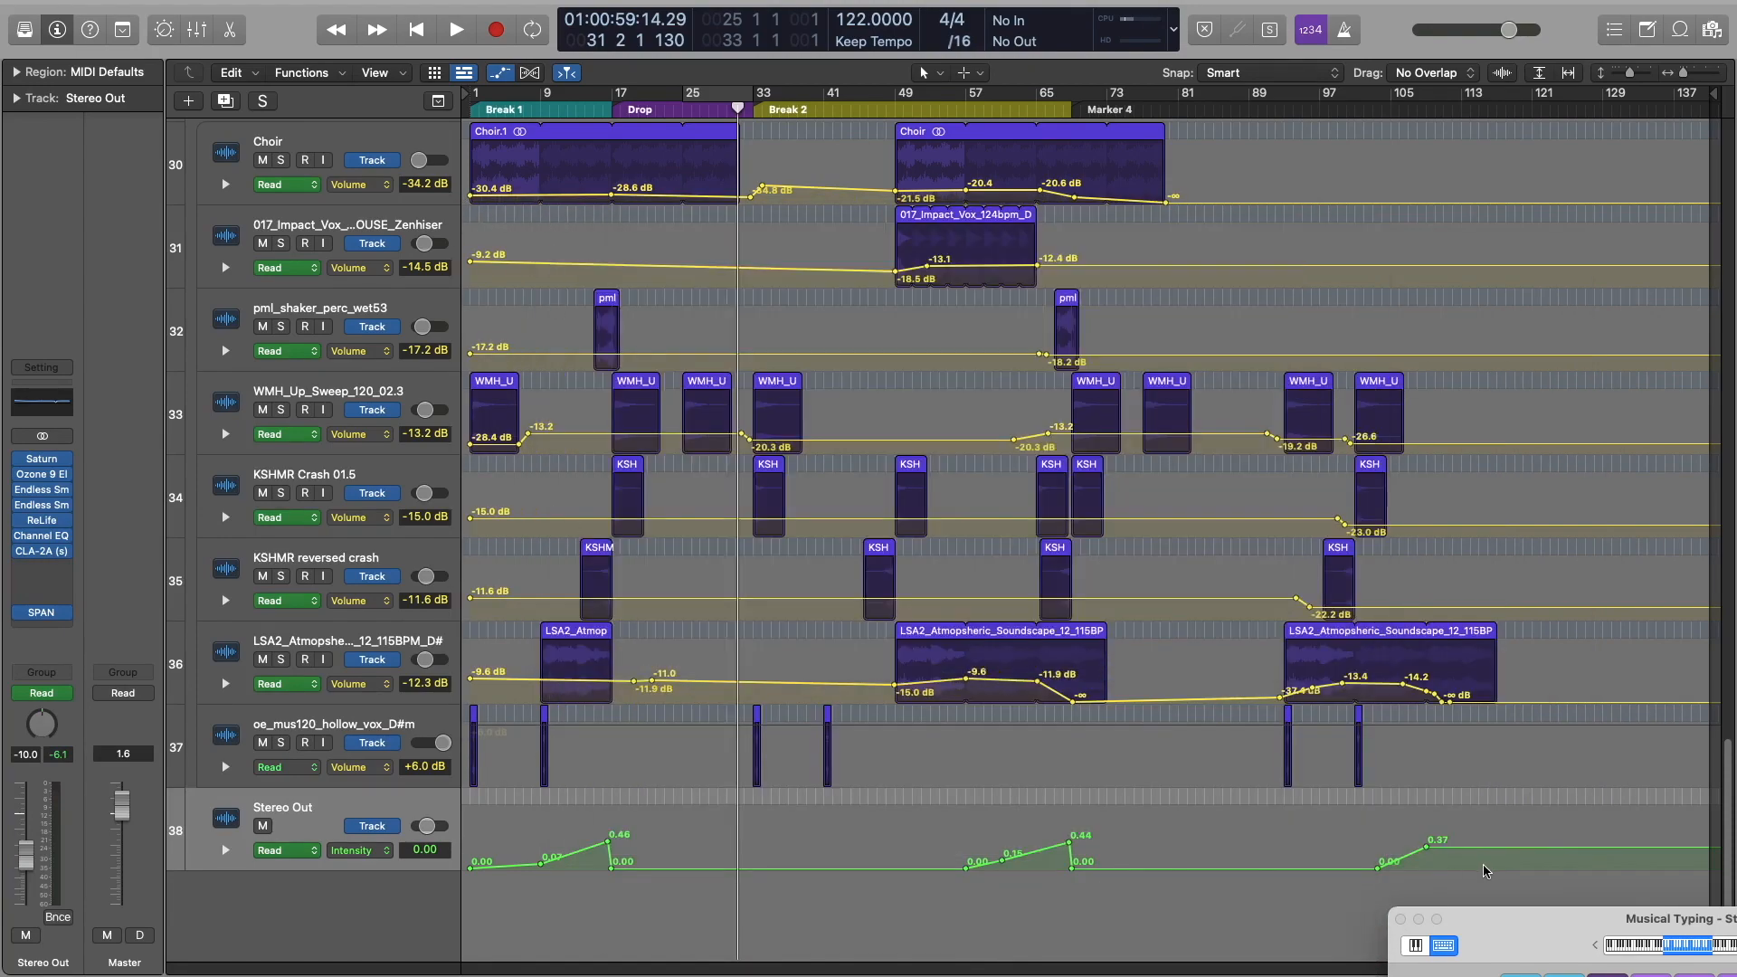
Inspect the Stereo Out's ReLife, Channel EQ, CLA-2A and SPAN inserts, and close all their windows
{"action": "left_click", "coordinate": [44, 521]}
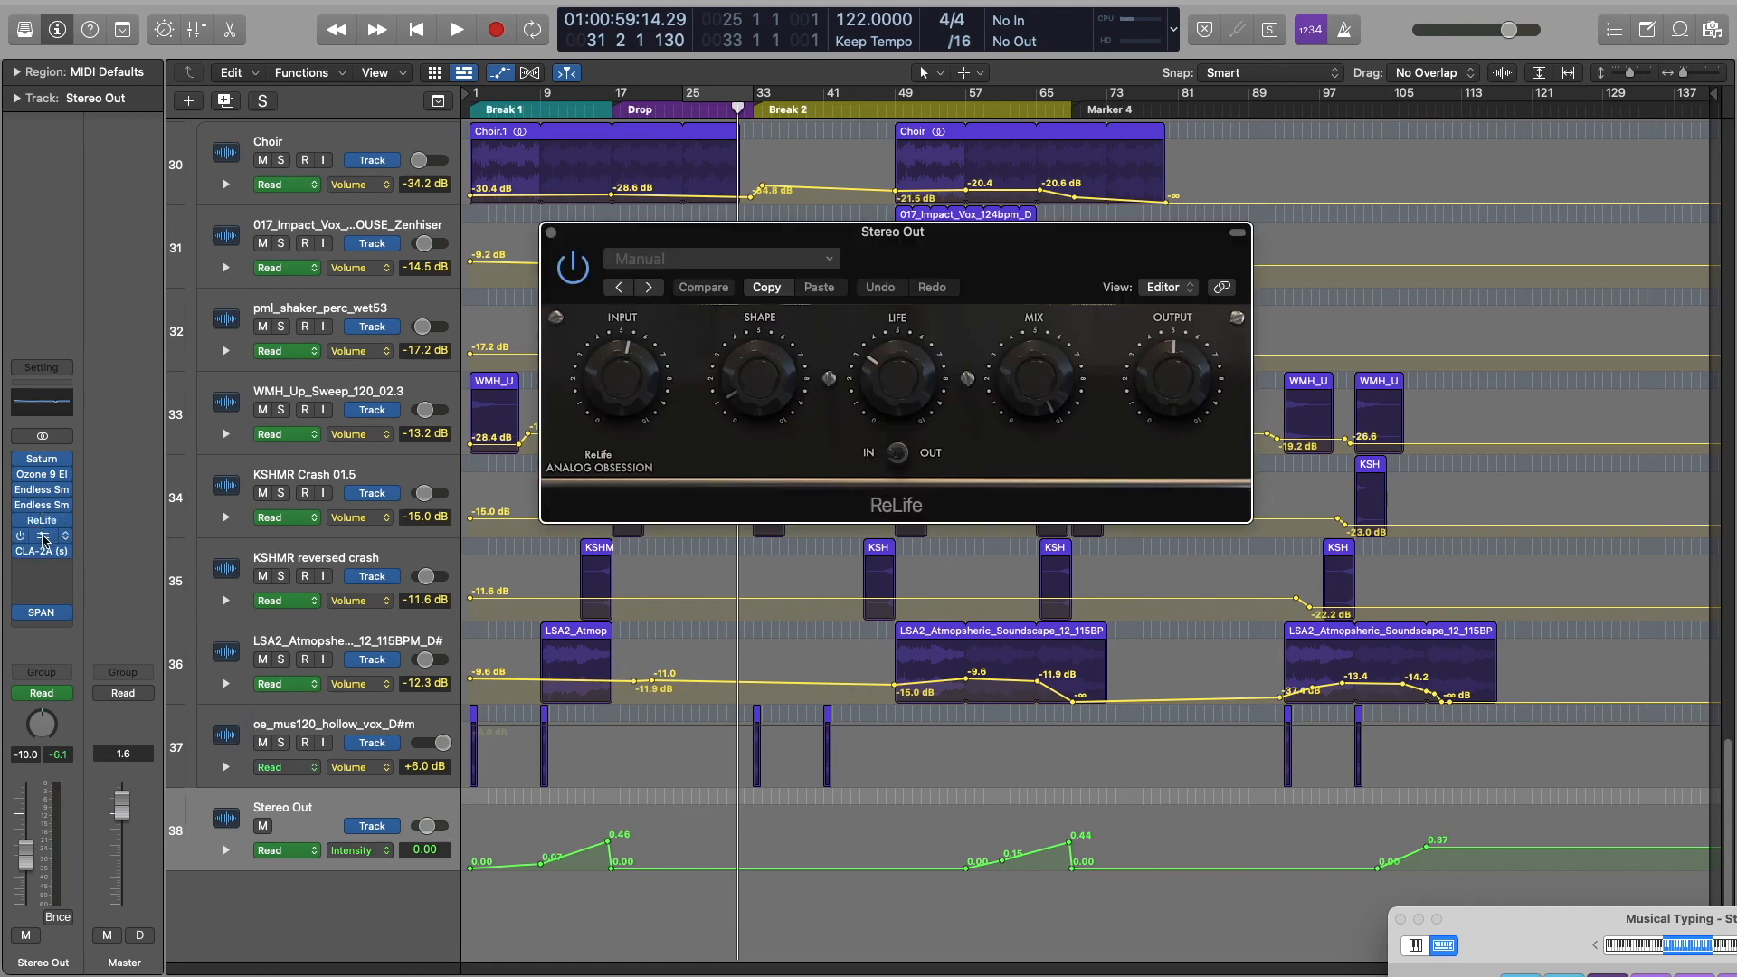
{"action": "left_click_drag", "start_coordinate": [1050, 236], "coordinate": [928, 392]}
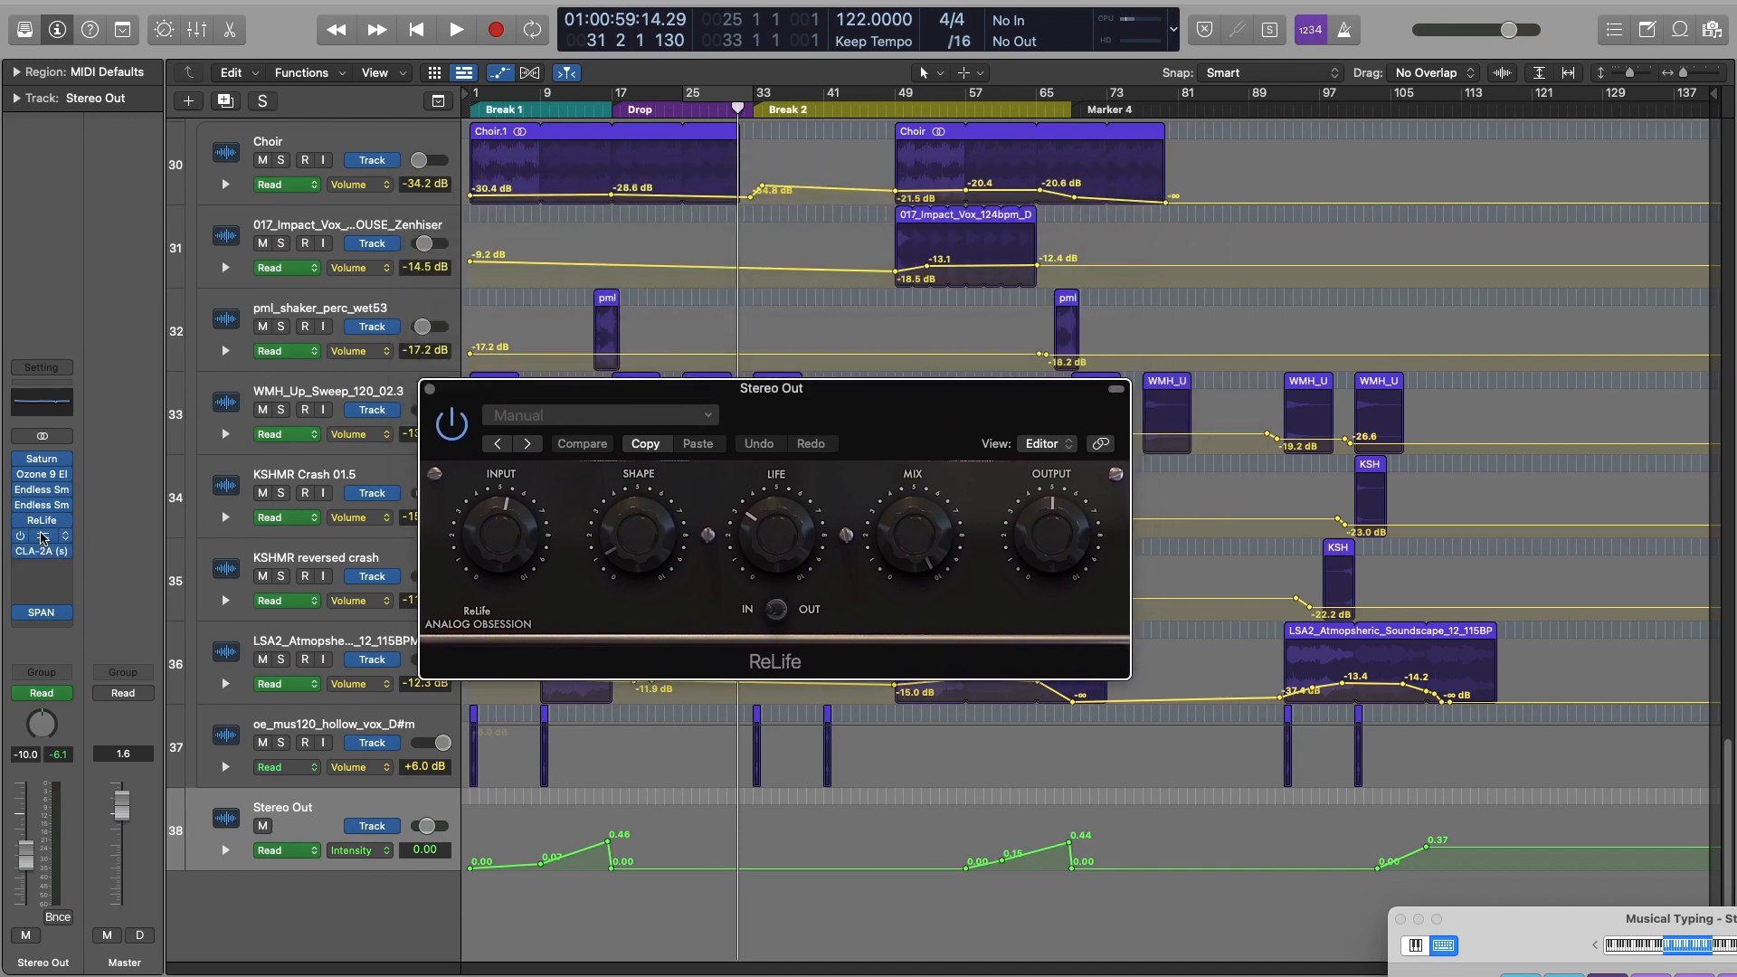
{"action": "left_click", "coordinate": [41, 536]}
{"action": "left_click", "coordinate": [42, 551]}
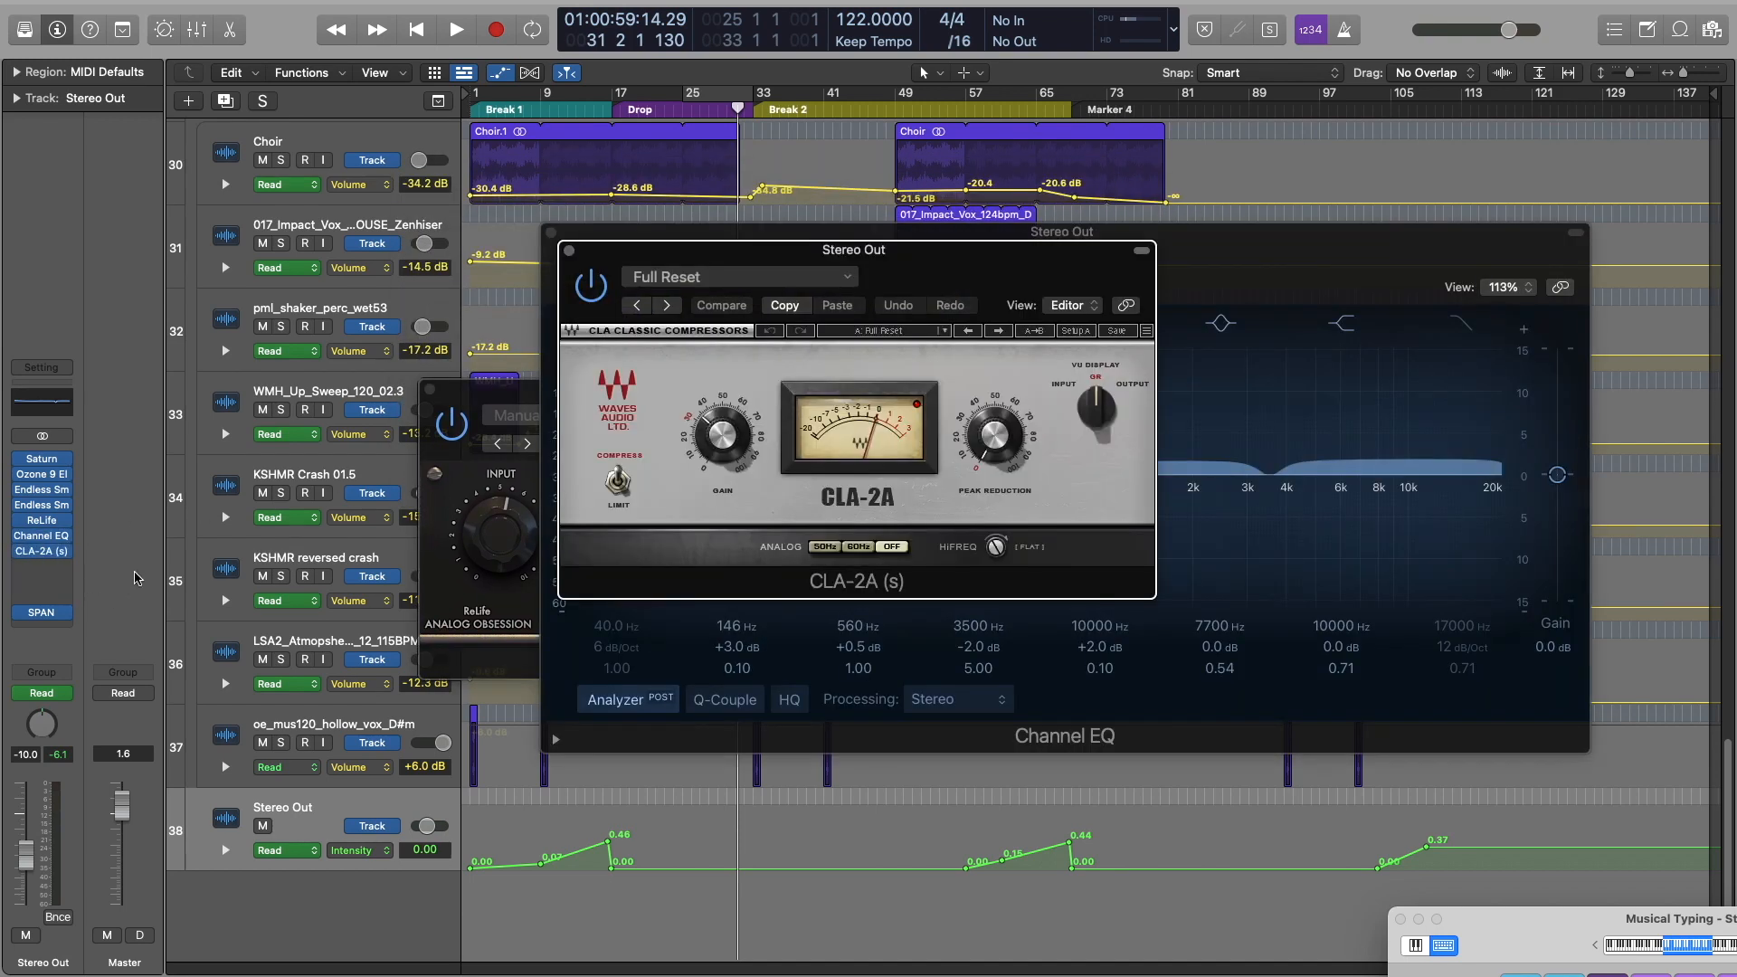
{"action": "left_click", "coordinate": [41, 613]}
{"action": "mouse_move", "coordinate": [987, 289]}
{"action": "left_mouse_down"}
{"action": "mouse_move", "coordinate": [916, 283]}
{"action": "mouse_move", "coordinate": [981, 315]}
{"action": "left_mouse_up"}
{"action": "left_click", "coordinate": [580, 292]}
{"action": "left_click", "coordinate": [561, 243]}
{"action": "left_click", "coordinate": [552, 233]}
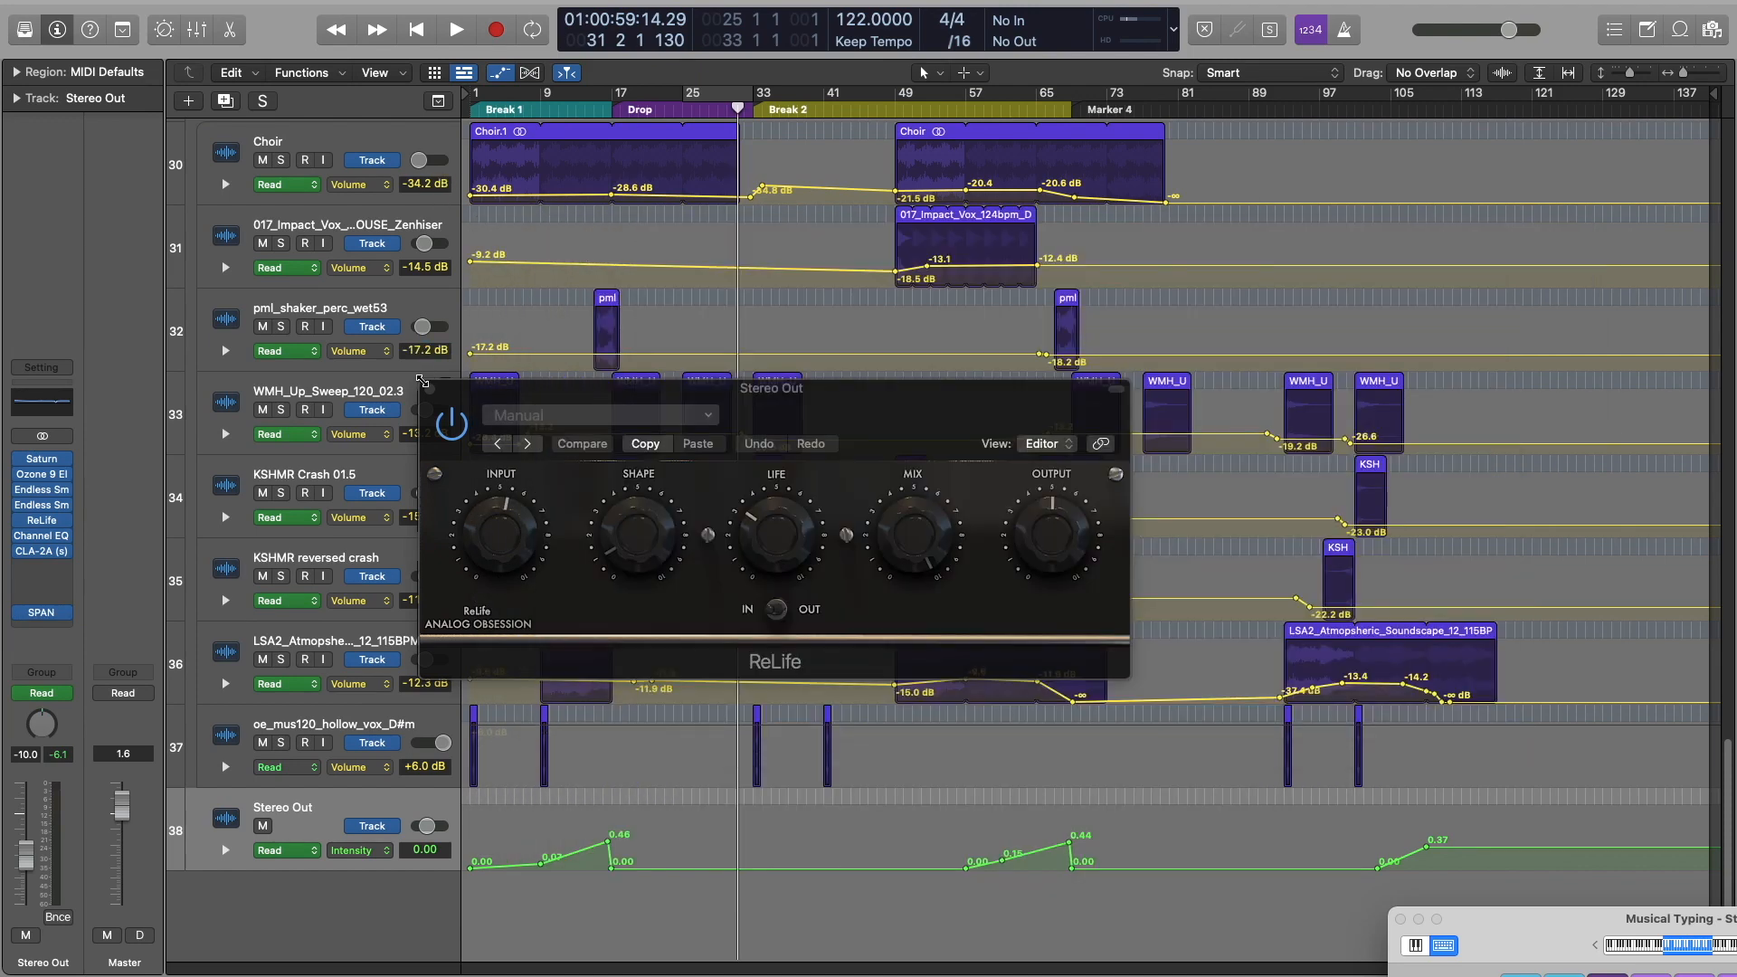
{"action": "left_click", "coordinate": [430, 390]}
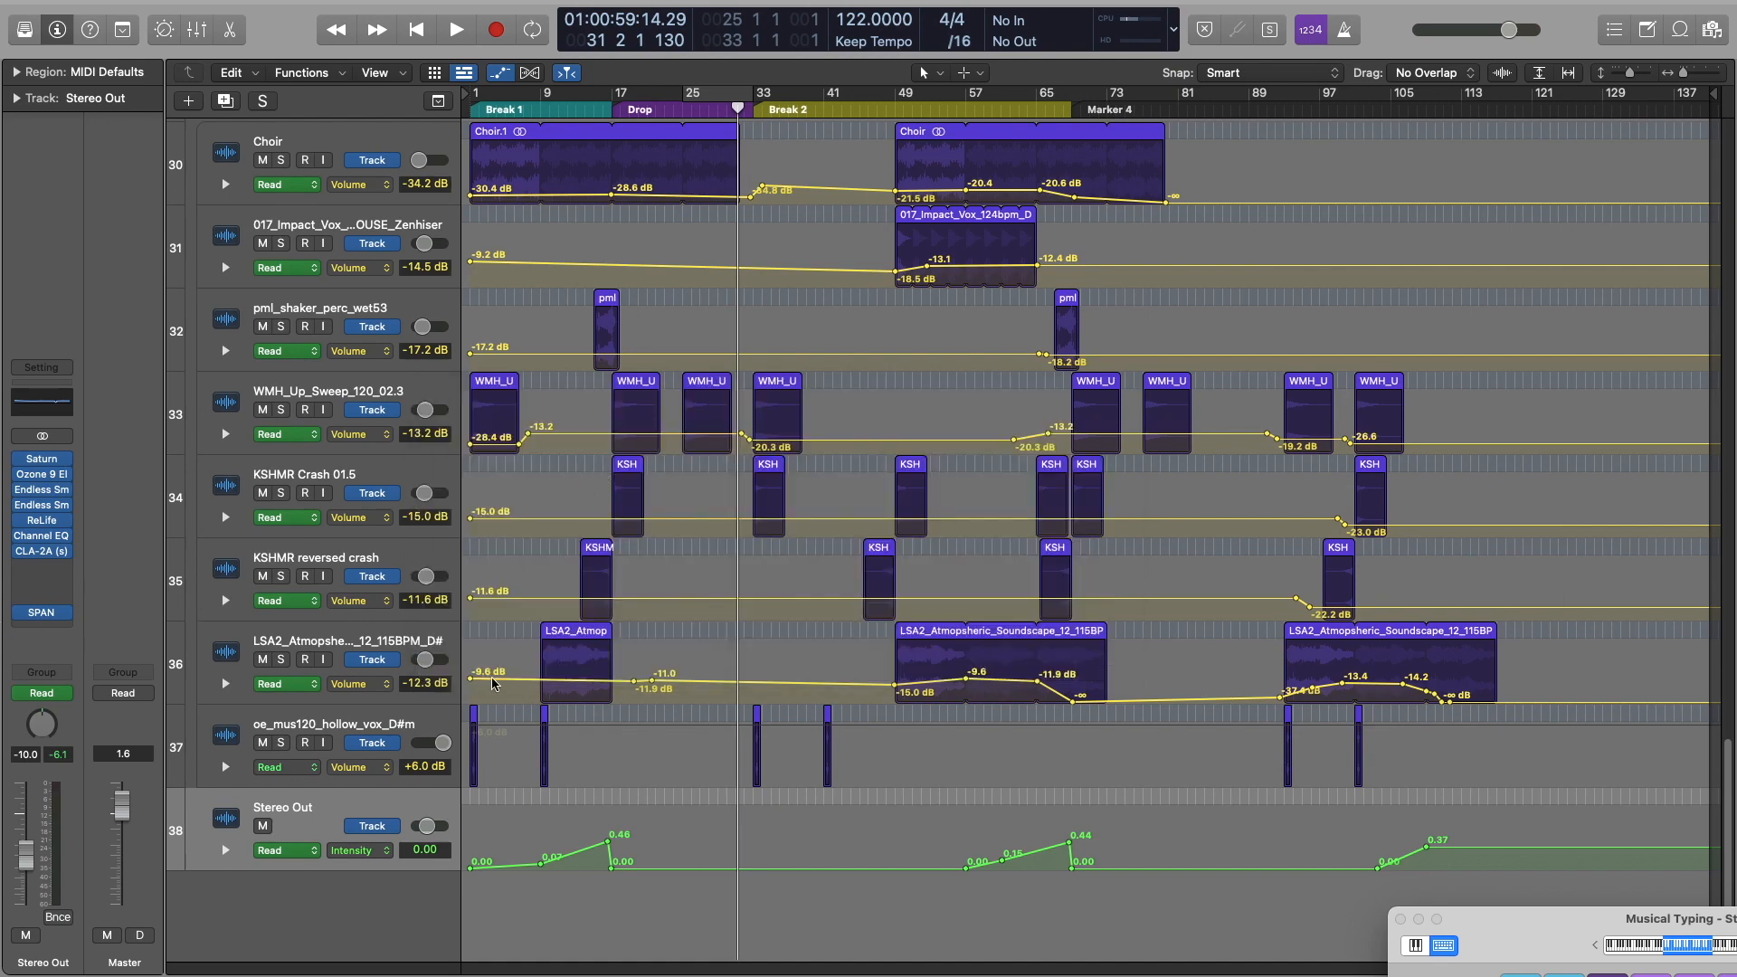
Examine the automation curves of every track, from the Atmos / FX parts back up to the drums
{"action": "scroll", "coordinate": [504, 652], "scroll_direction": "up", "scroll_amount": 10}
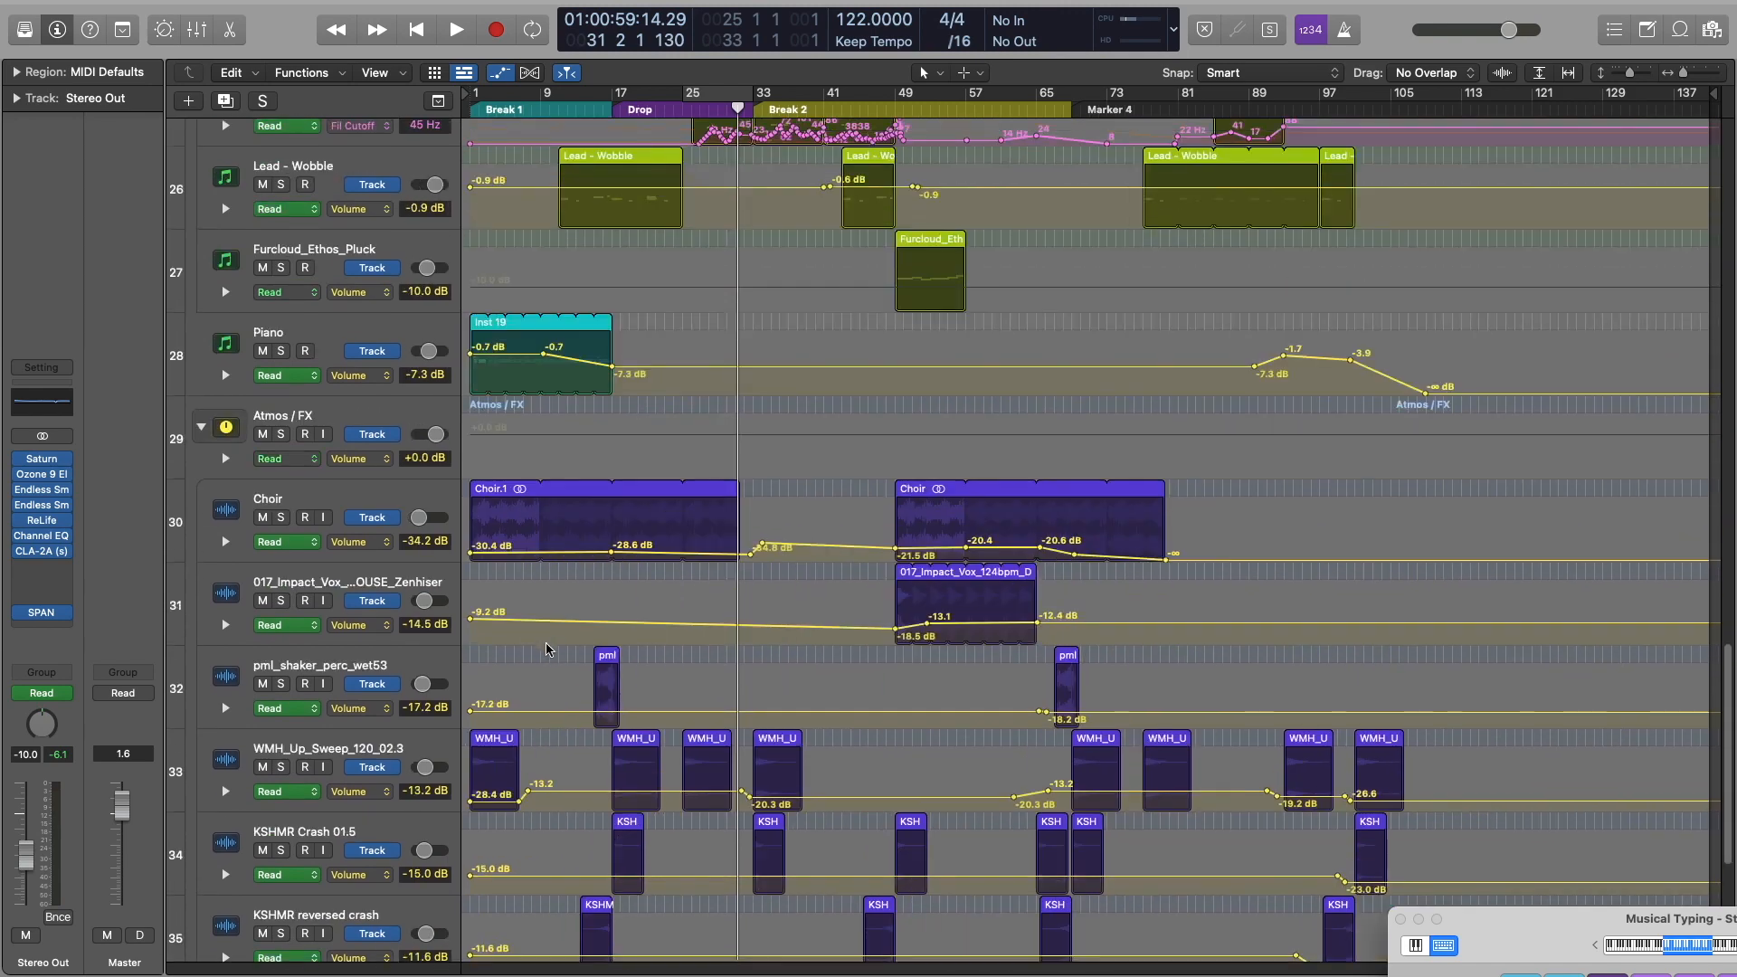
{"action": "scroll", "coordinate": [580, 621], "scroll_direction": "up", "scroll_amount": 8}
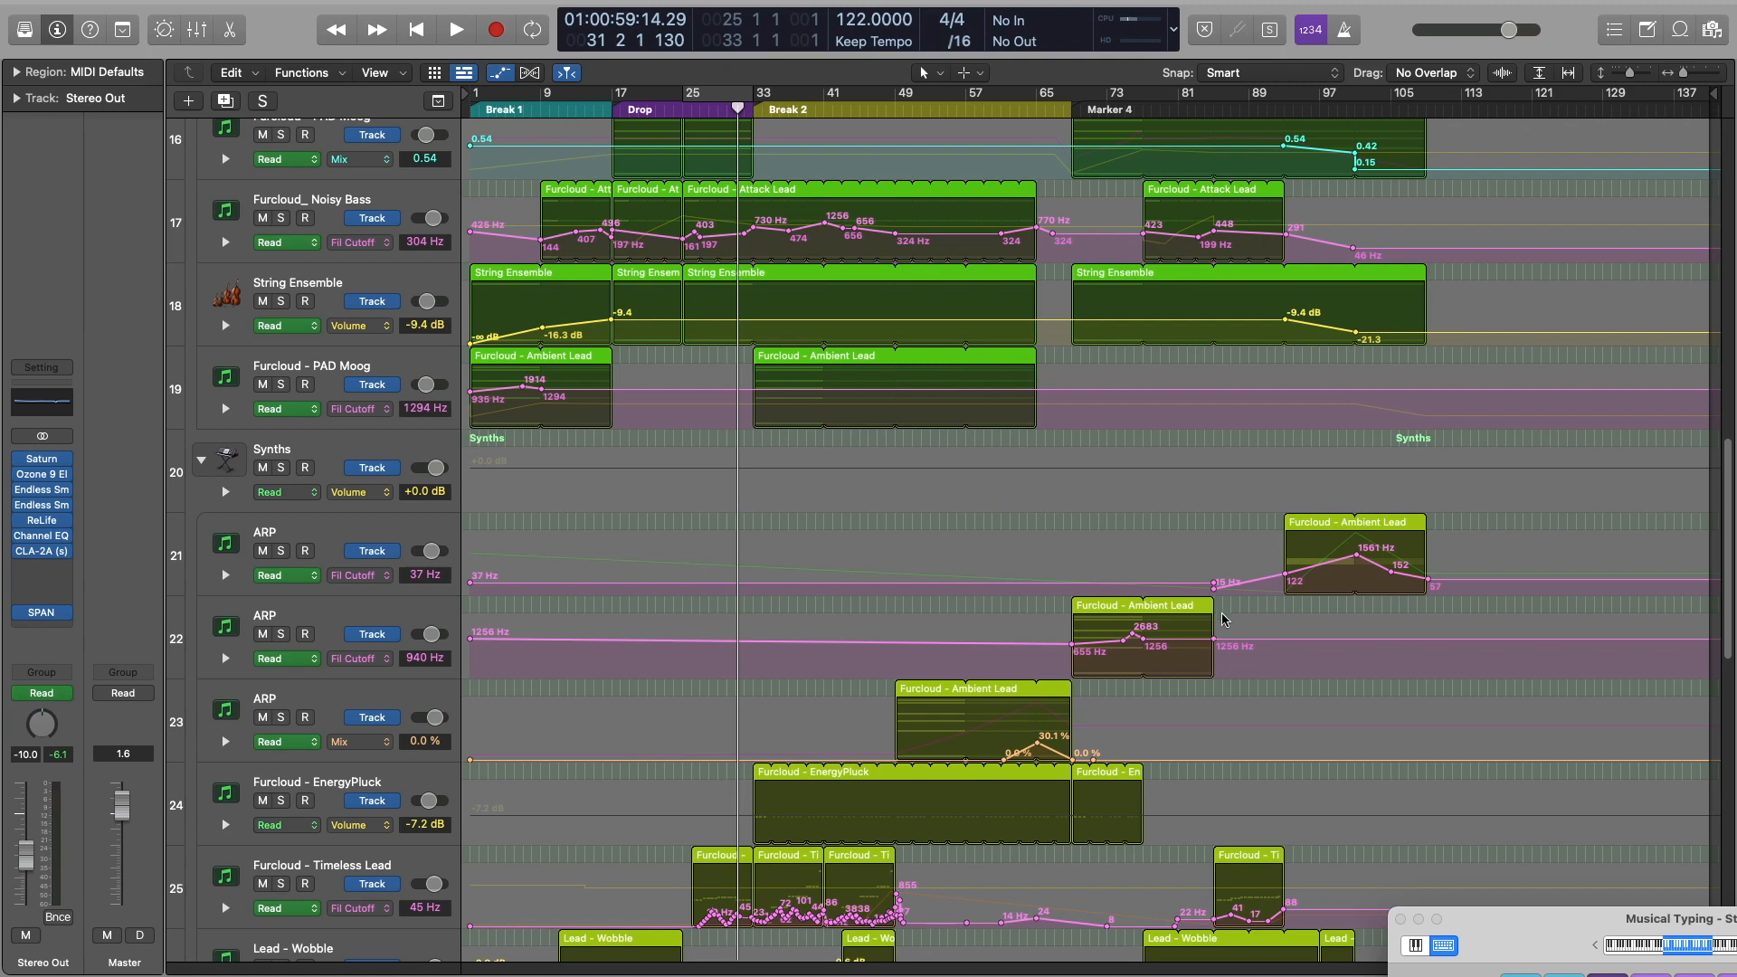
{"action": "scroll", "coordinate": [1070, 609], "scroll_direction": "up", "scroll_amount": 5}
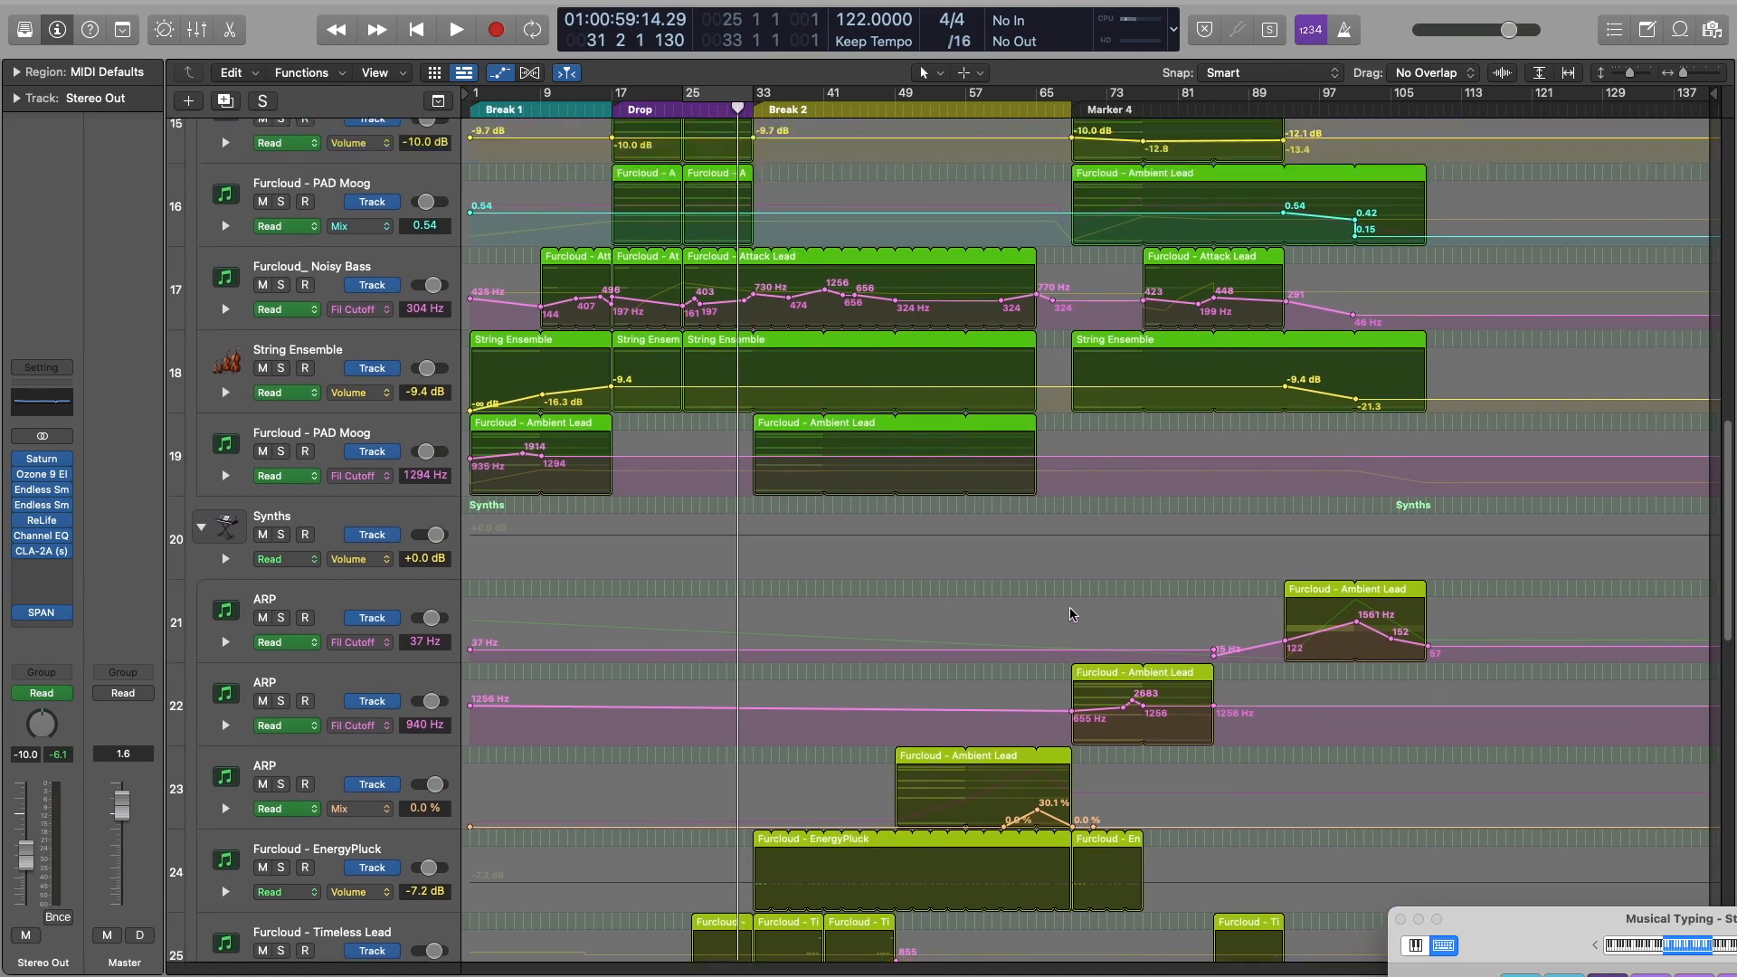
{"action": "scroll", "coordinate": [770, 463], "scroll_direction": "up", "scroll_amount": 6}
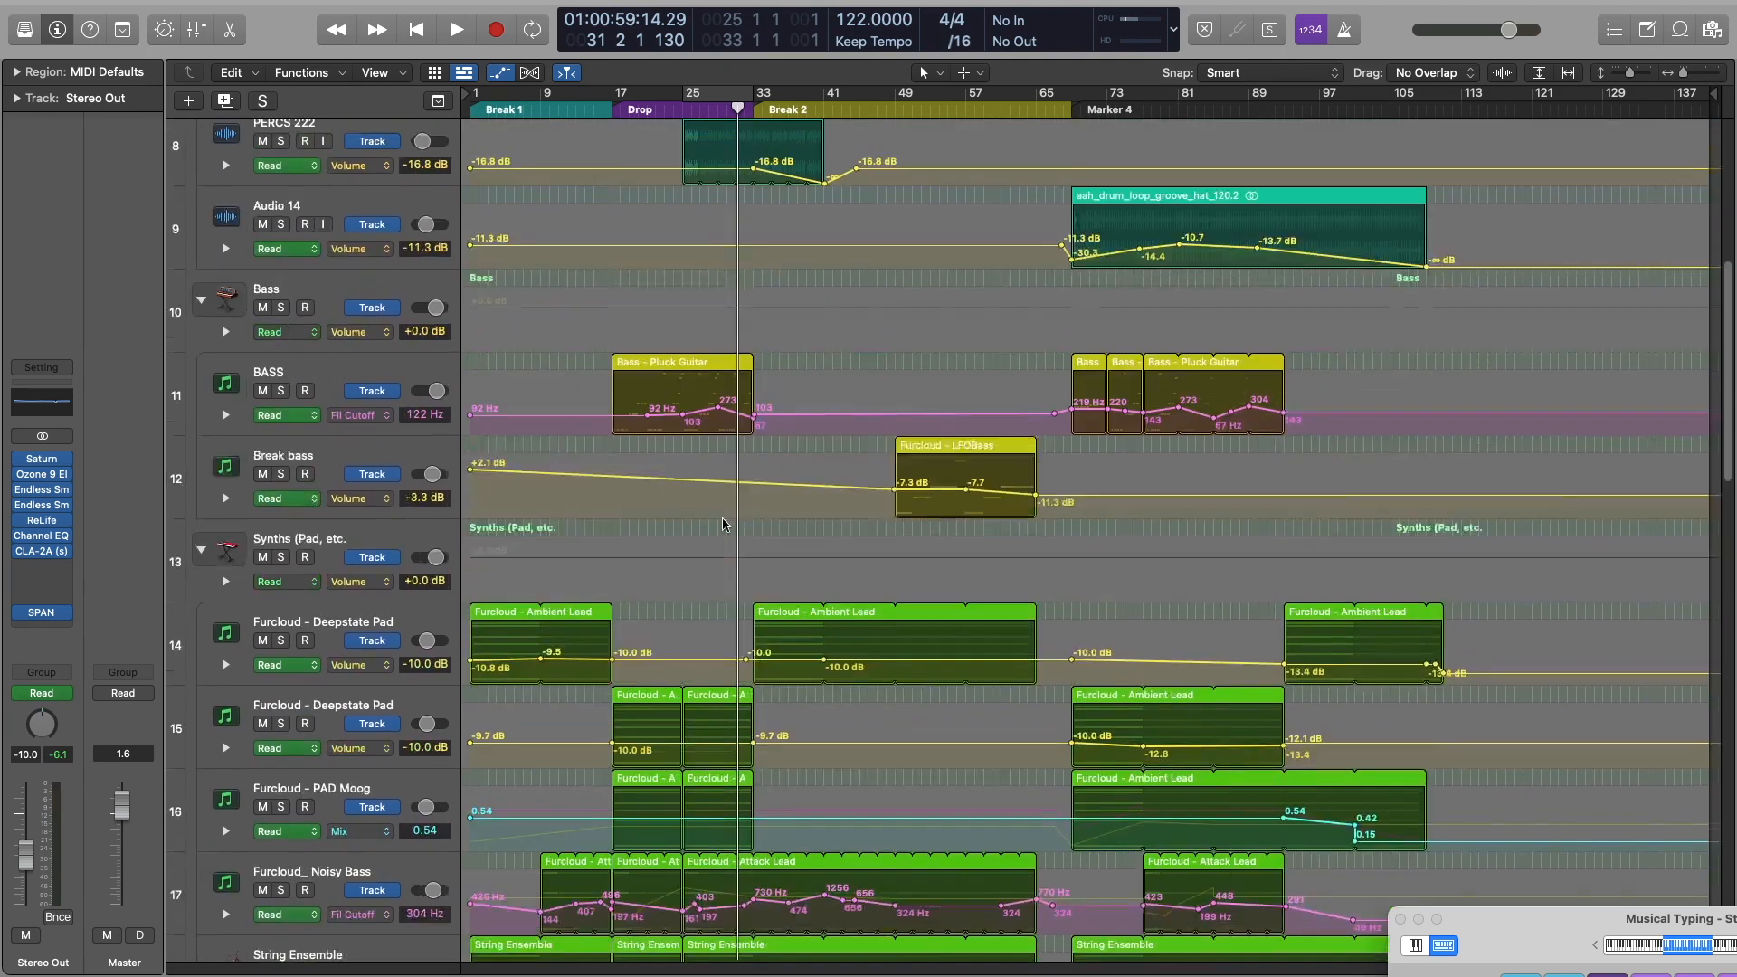
{"action": "scroll", "coordinate": [809, 516], "scroll_direction": "up", "scroll_amount": 1}
{"action": "scroll", "coordinate": [805, 507], "scroll_direction": "up", "scroll_amount": 5}
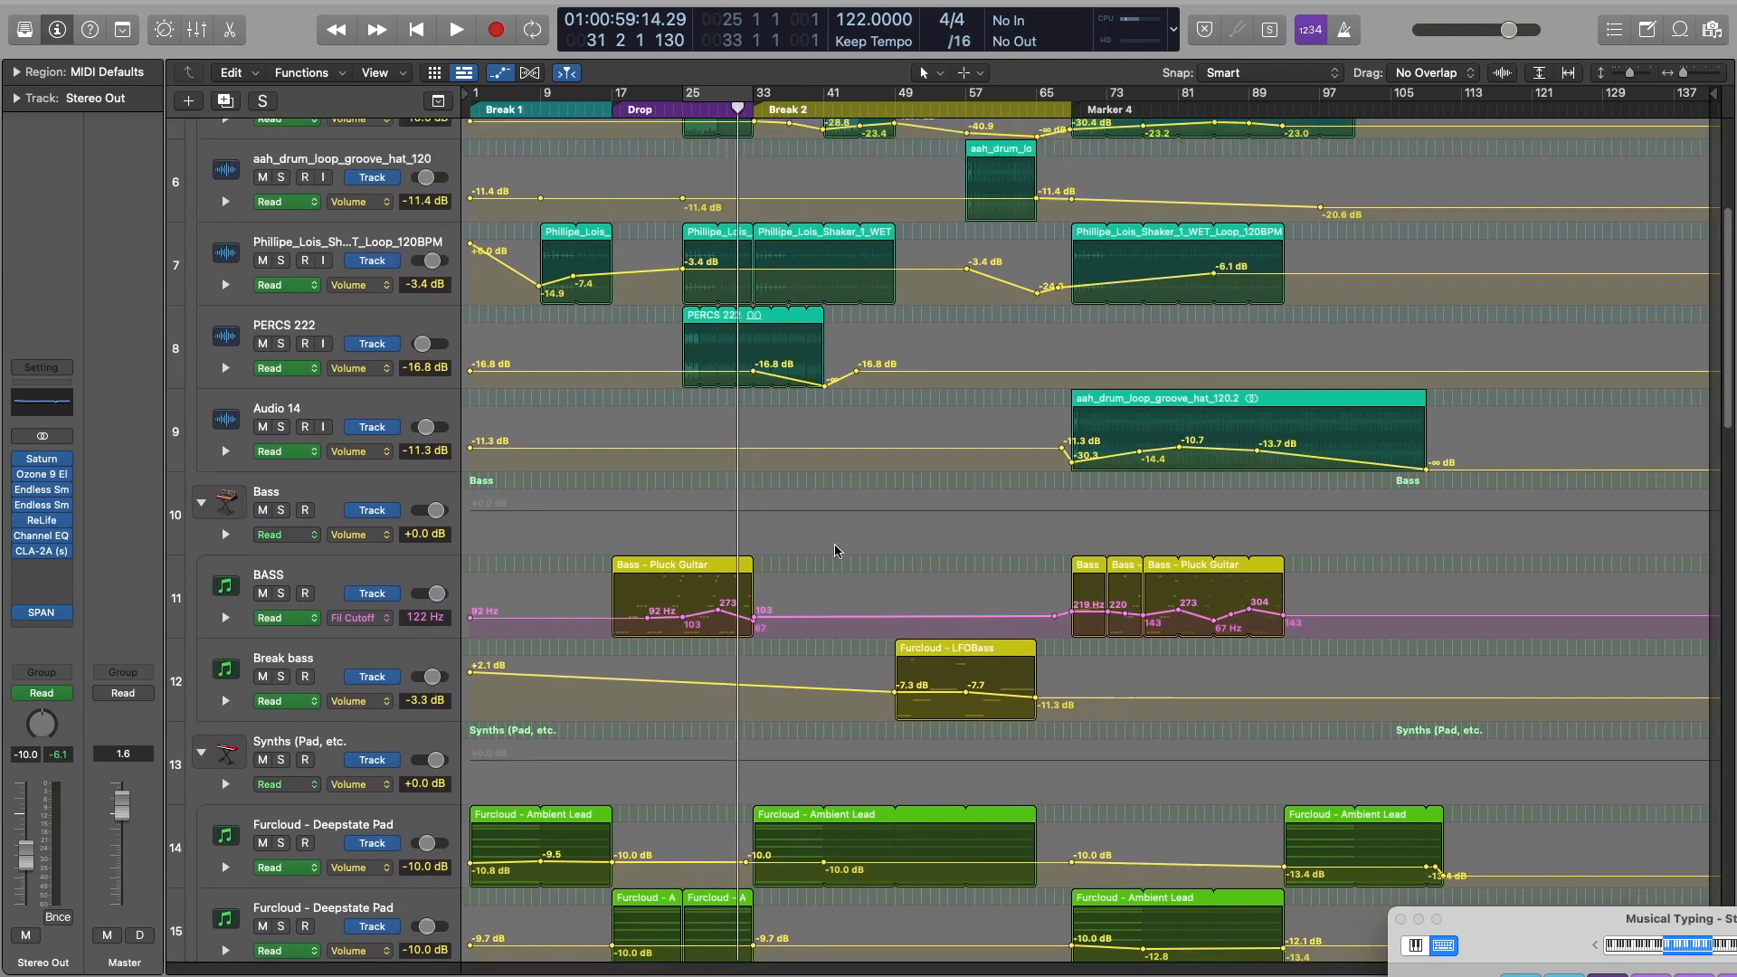
Resume playback from bar 31 and follow the automation on the drum, atmosphere and Stereo Out tracks
{"action": "key", "text": "space"}
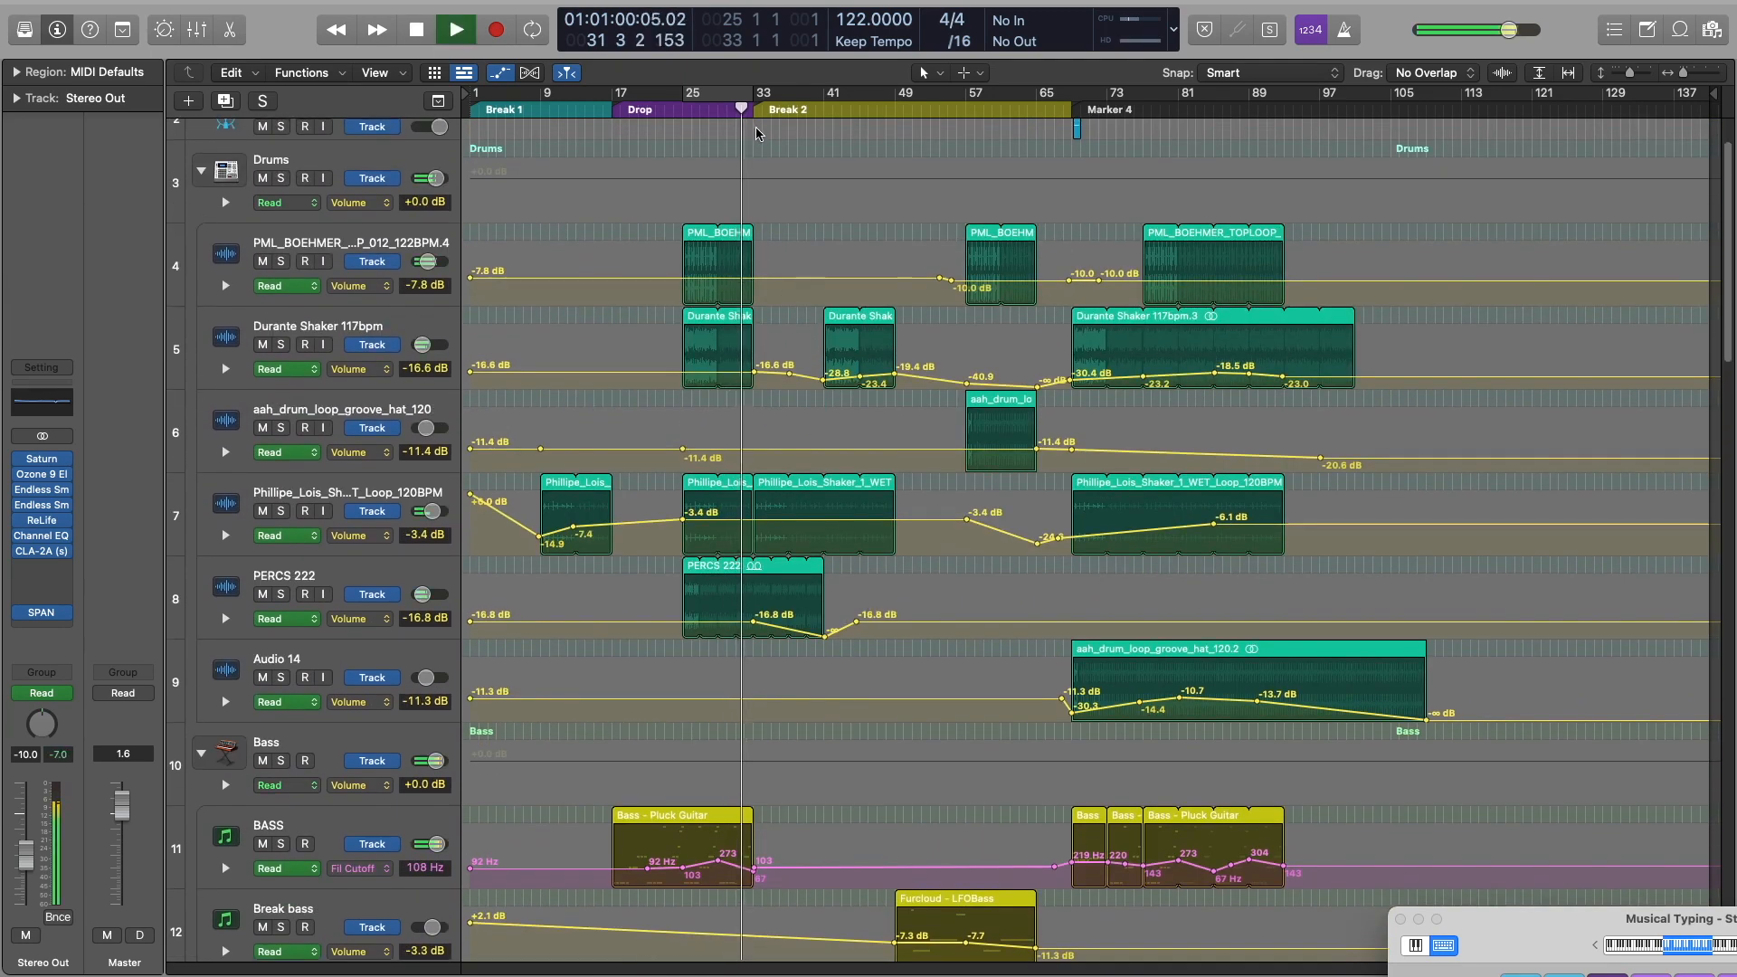
{"action": "scroll", "coordinate": [905, 633], "scroll_direction": "up", "scroll_amount": 2}
{"action": "scroll", "coordinate": [954, 801], "scroll_direction": "down", "scroll_amount": 20}
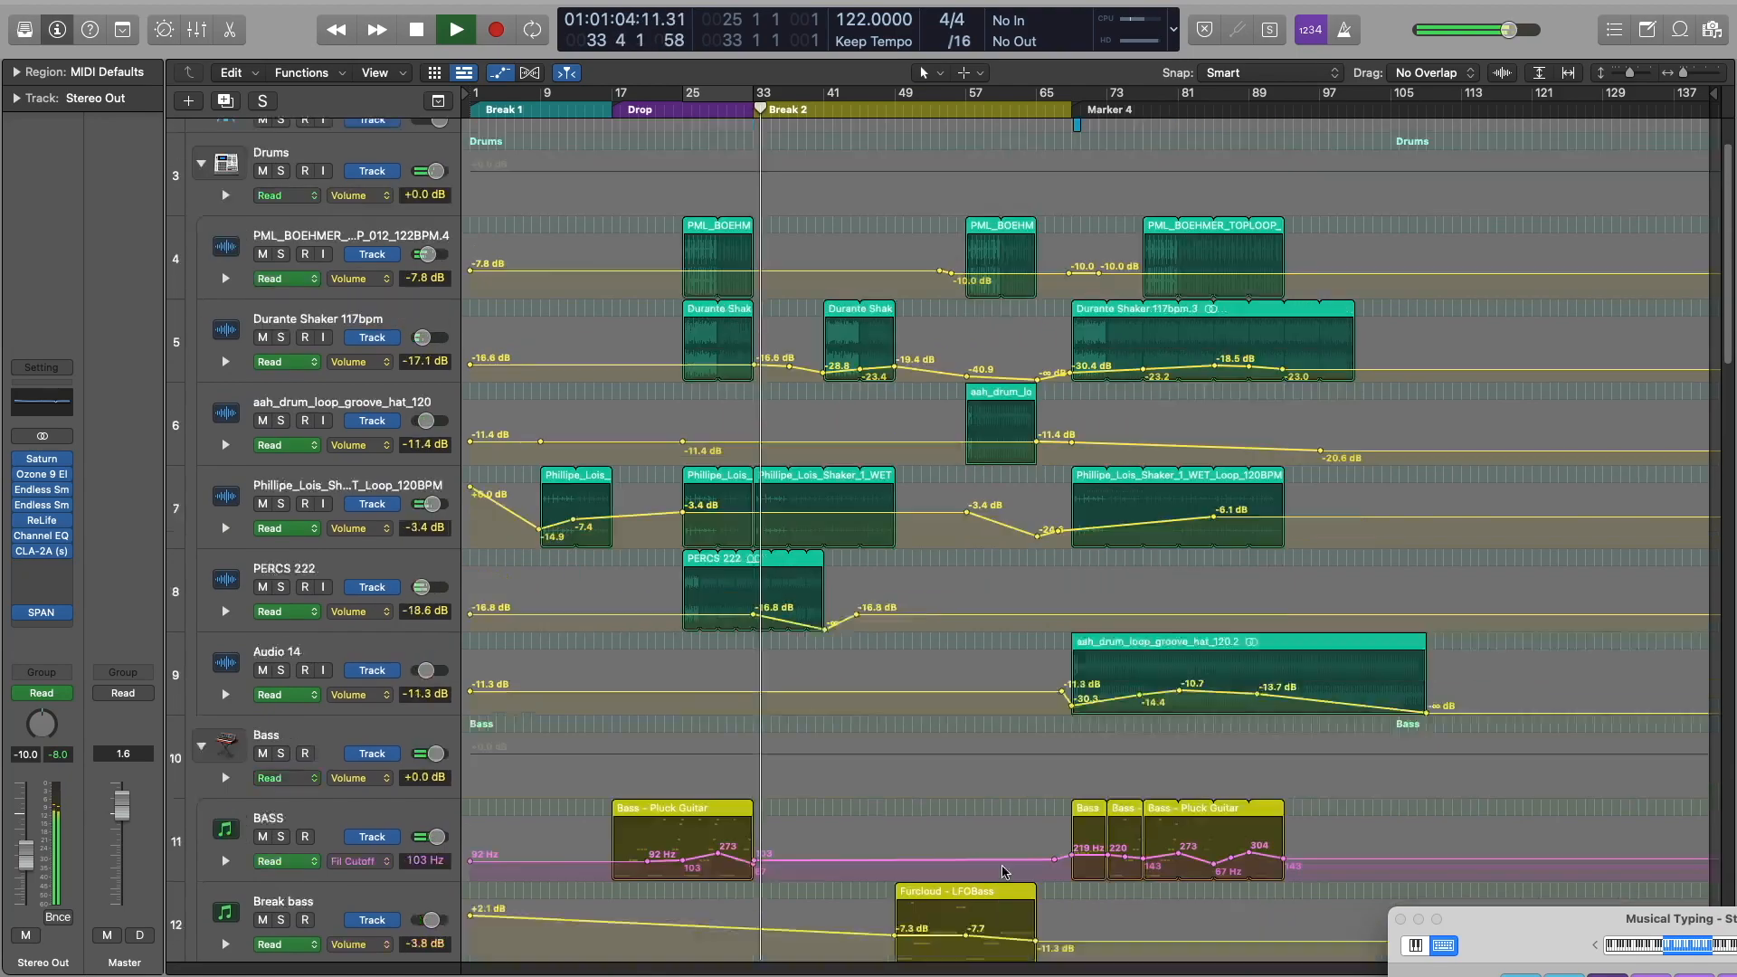
{"action": "scroll", "coordinate": [1023, 874], "scroll_direction": "down", "scroll_amount": 8}
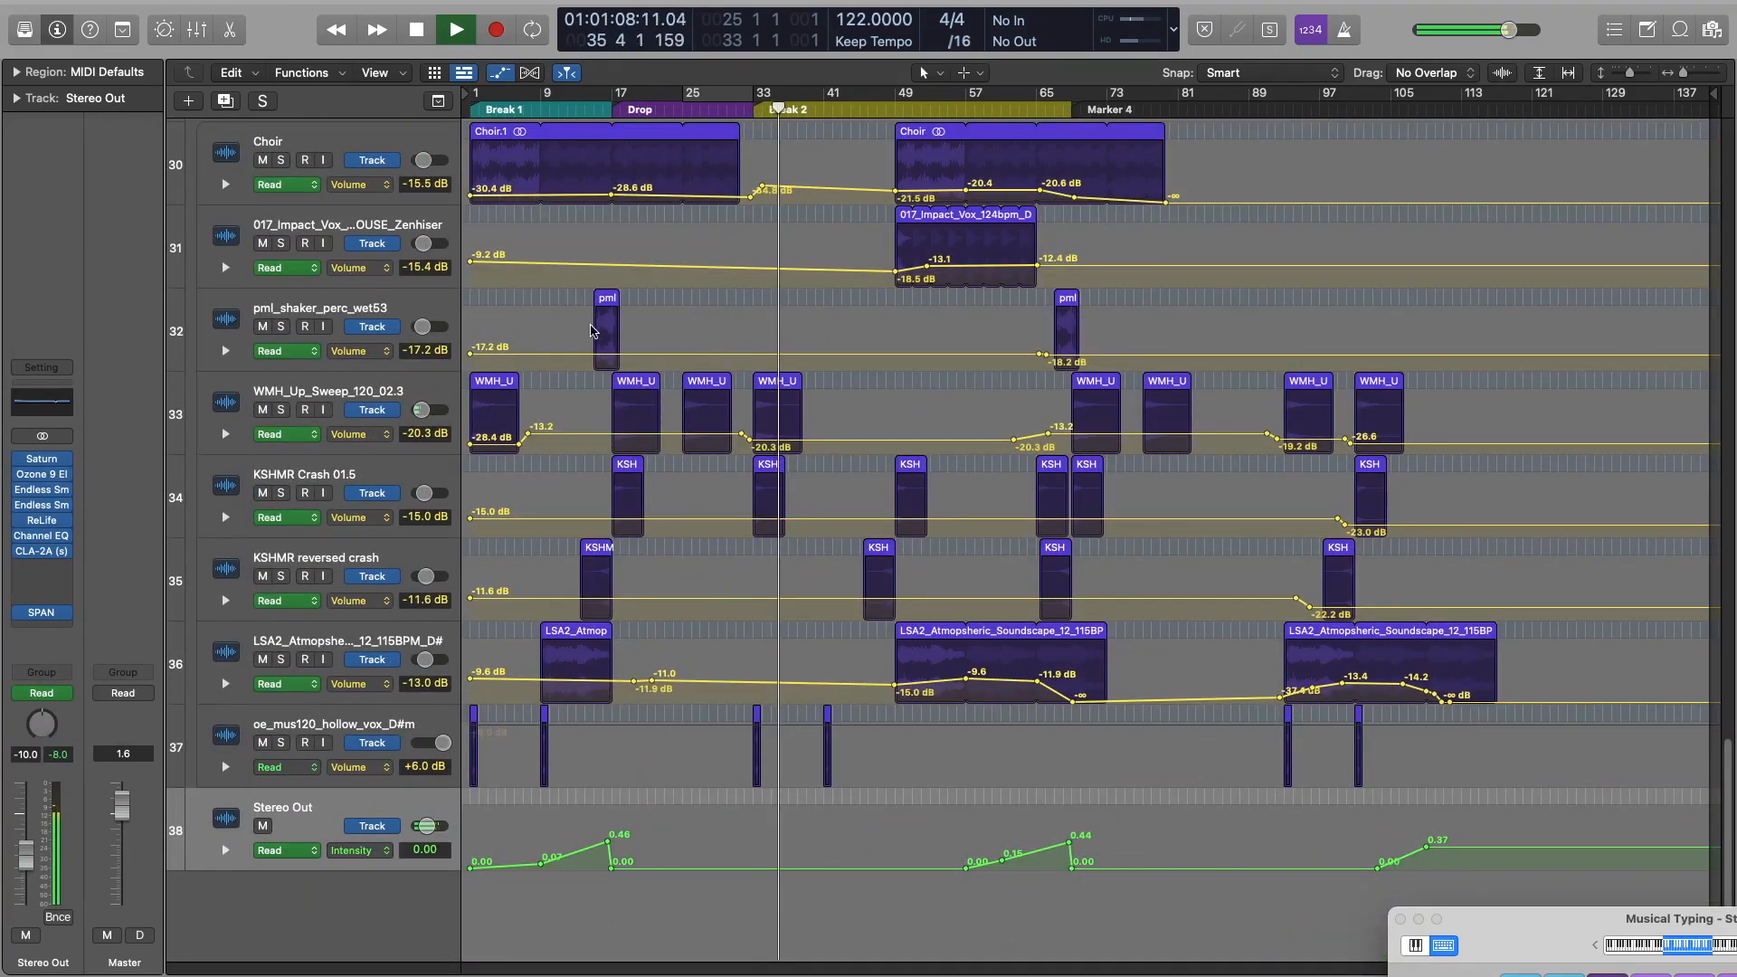
{"action": "scroll", "coordinate": [652, 380], "scroll_direction": "up", "scroll_amount": 3}
Hide the track automation and audition Break 2 from about bar 48 and the transition into Marker 4
{"action": "left_click", "coordinate": [503, 73]}
{"action": "left_click", "coordinate": [885, 94]}
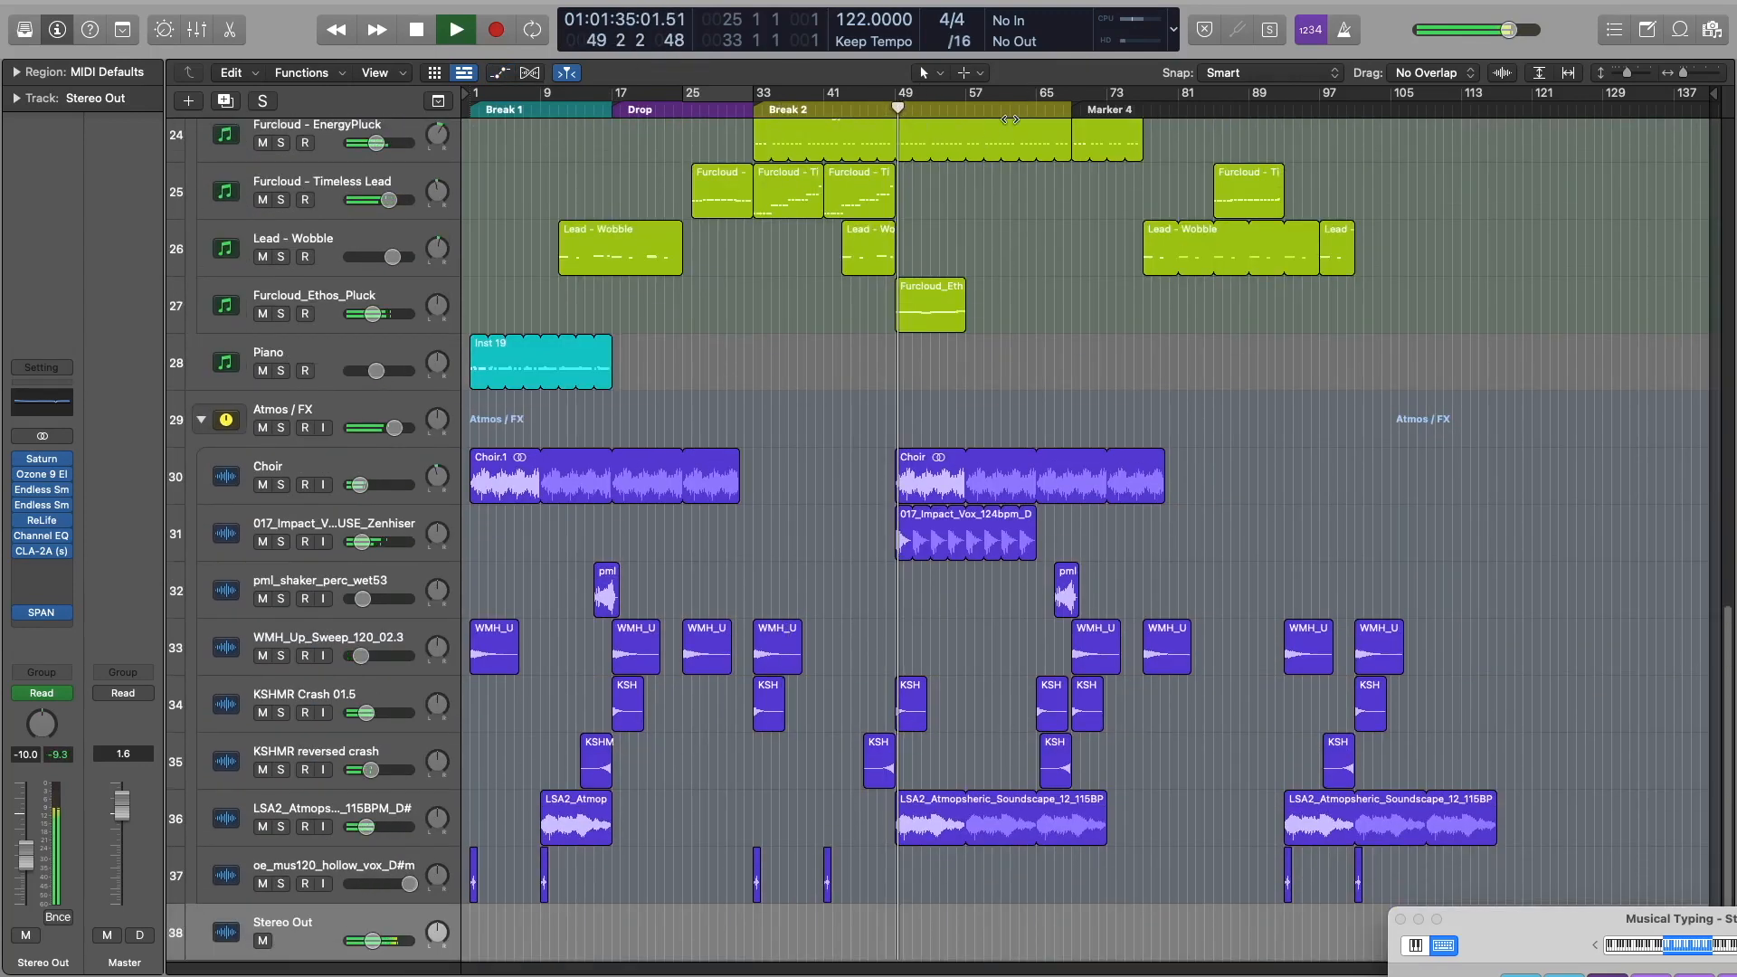
{"action": "left_click", "coordinate": [1066, 107]}
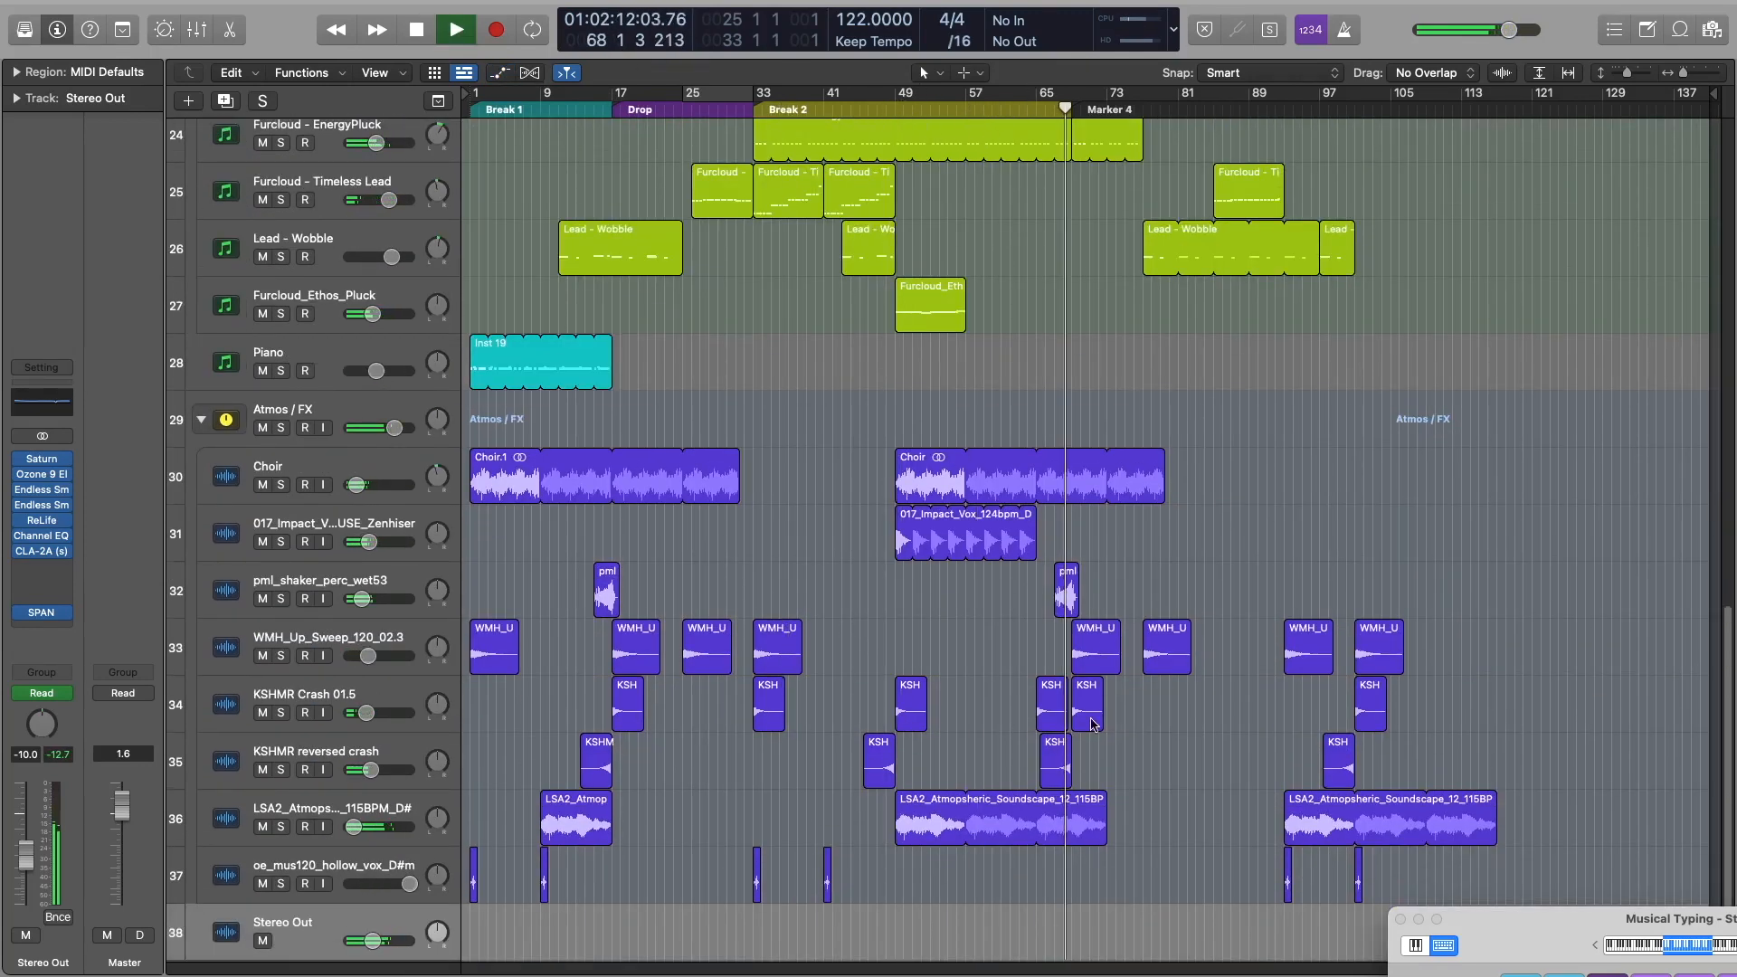
Shrink the tracks vertically to fit the whole arrangement on screen and play Break 2 from about bar 57
{"action": "scroll", "coordinate": [971, 112], "scroll_direction": "up", "scroll_amount": 5}
{"action": "left_click", "coordinate": [971, 112]}
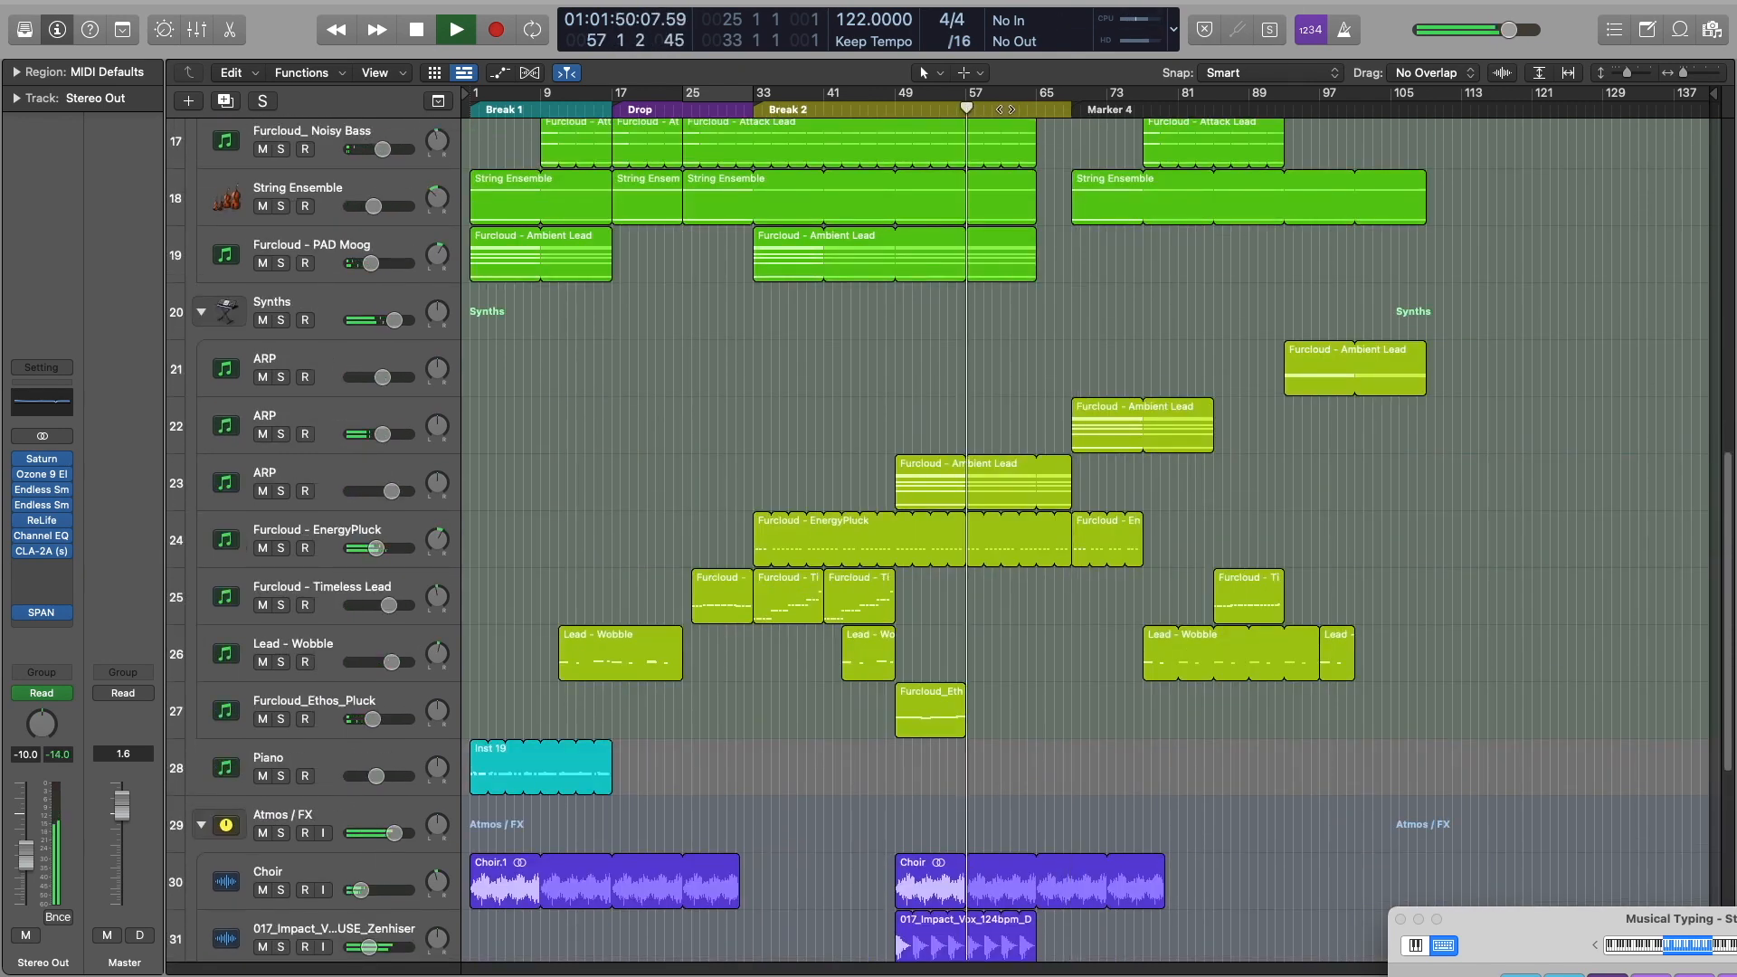
{"action": "left_click", "coordinate": [994, 110]}
{"action": "left_click_drag", "start_coordinate": [1629, 72], "coordinate": [1613, 79]}
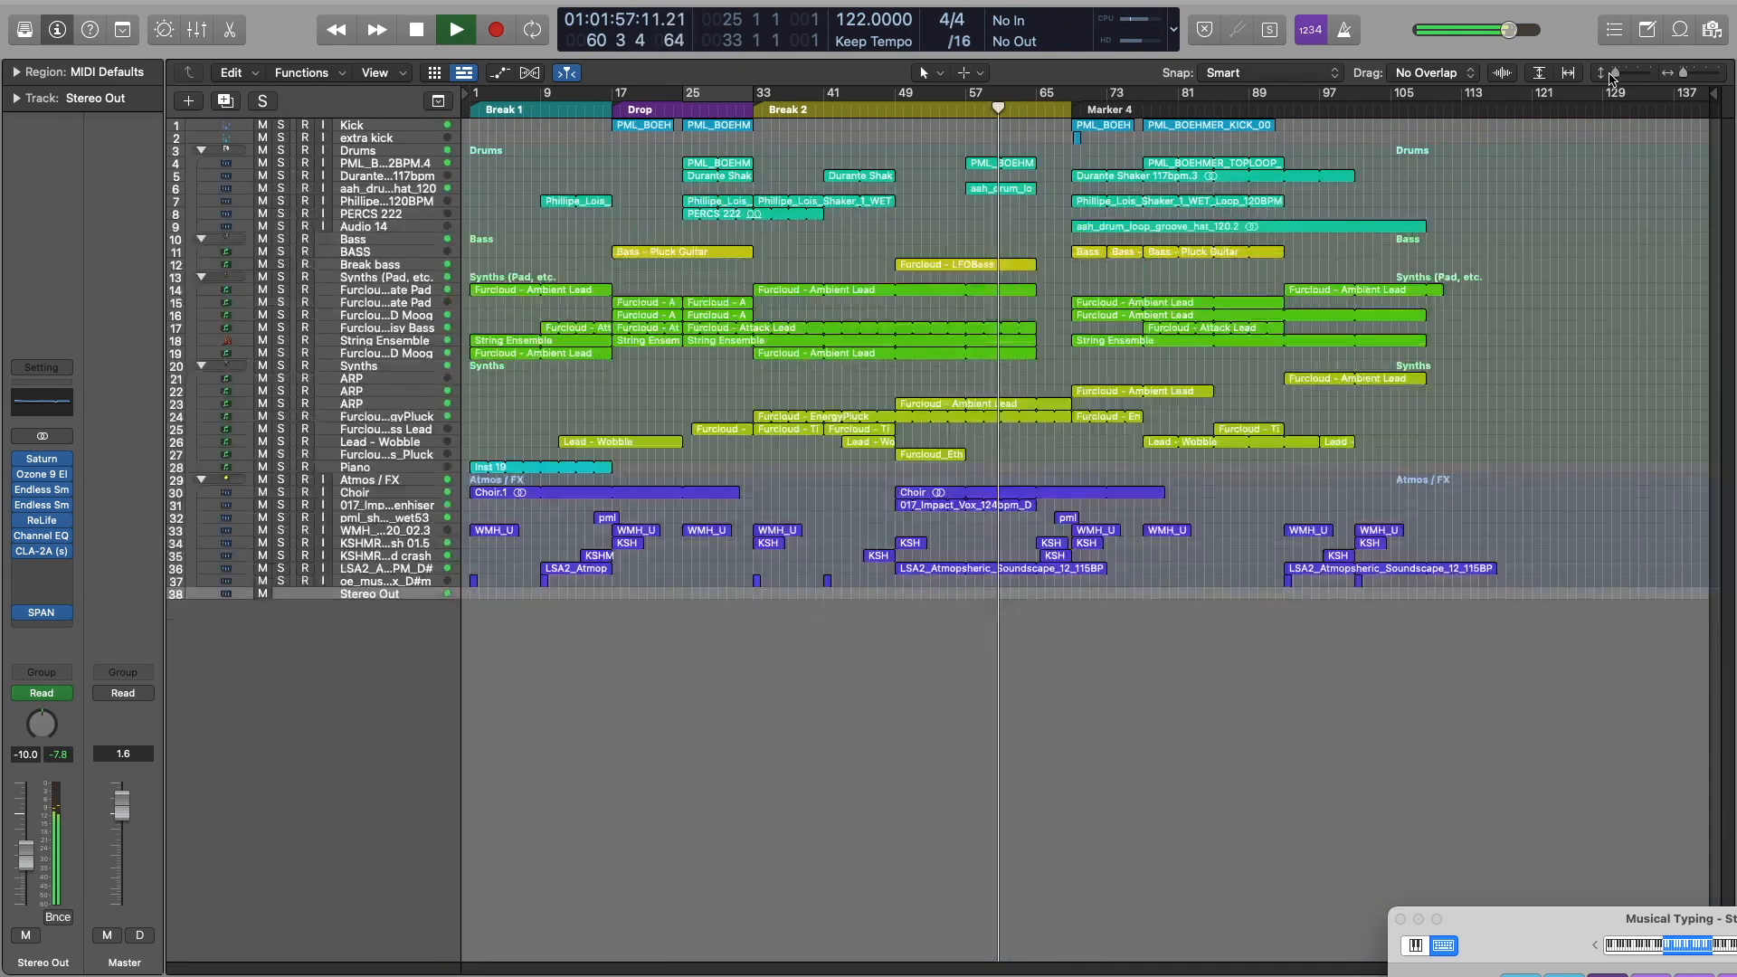
{"action": "left_click", "coordinate": [966, 115]}
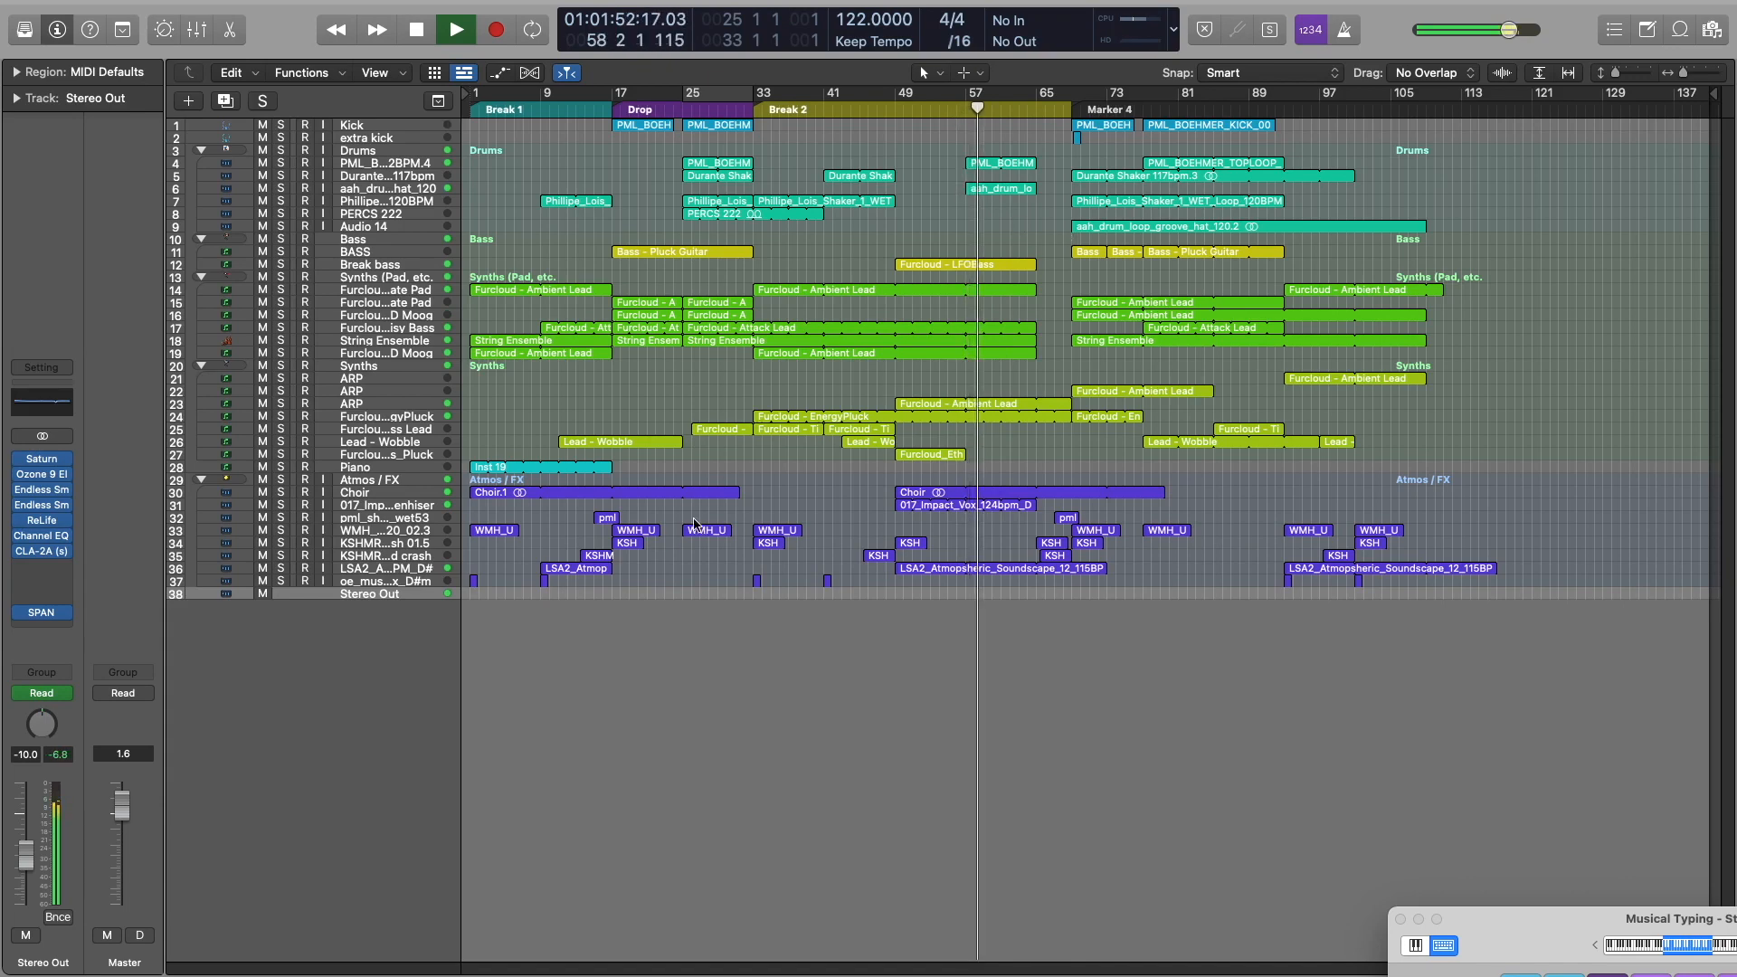
Collapse the Atmos / FX, Synths, Synths (Pad, etc.), Bass and Drums track stacks and enlarge the tracks vertically
{"action": "left_click", "coordinate": [201, 480]}
{"action": "left_click", "coordinate": [201, 365]}
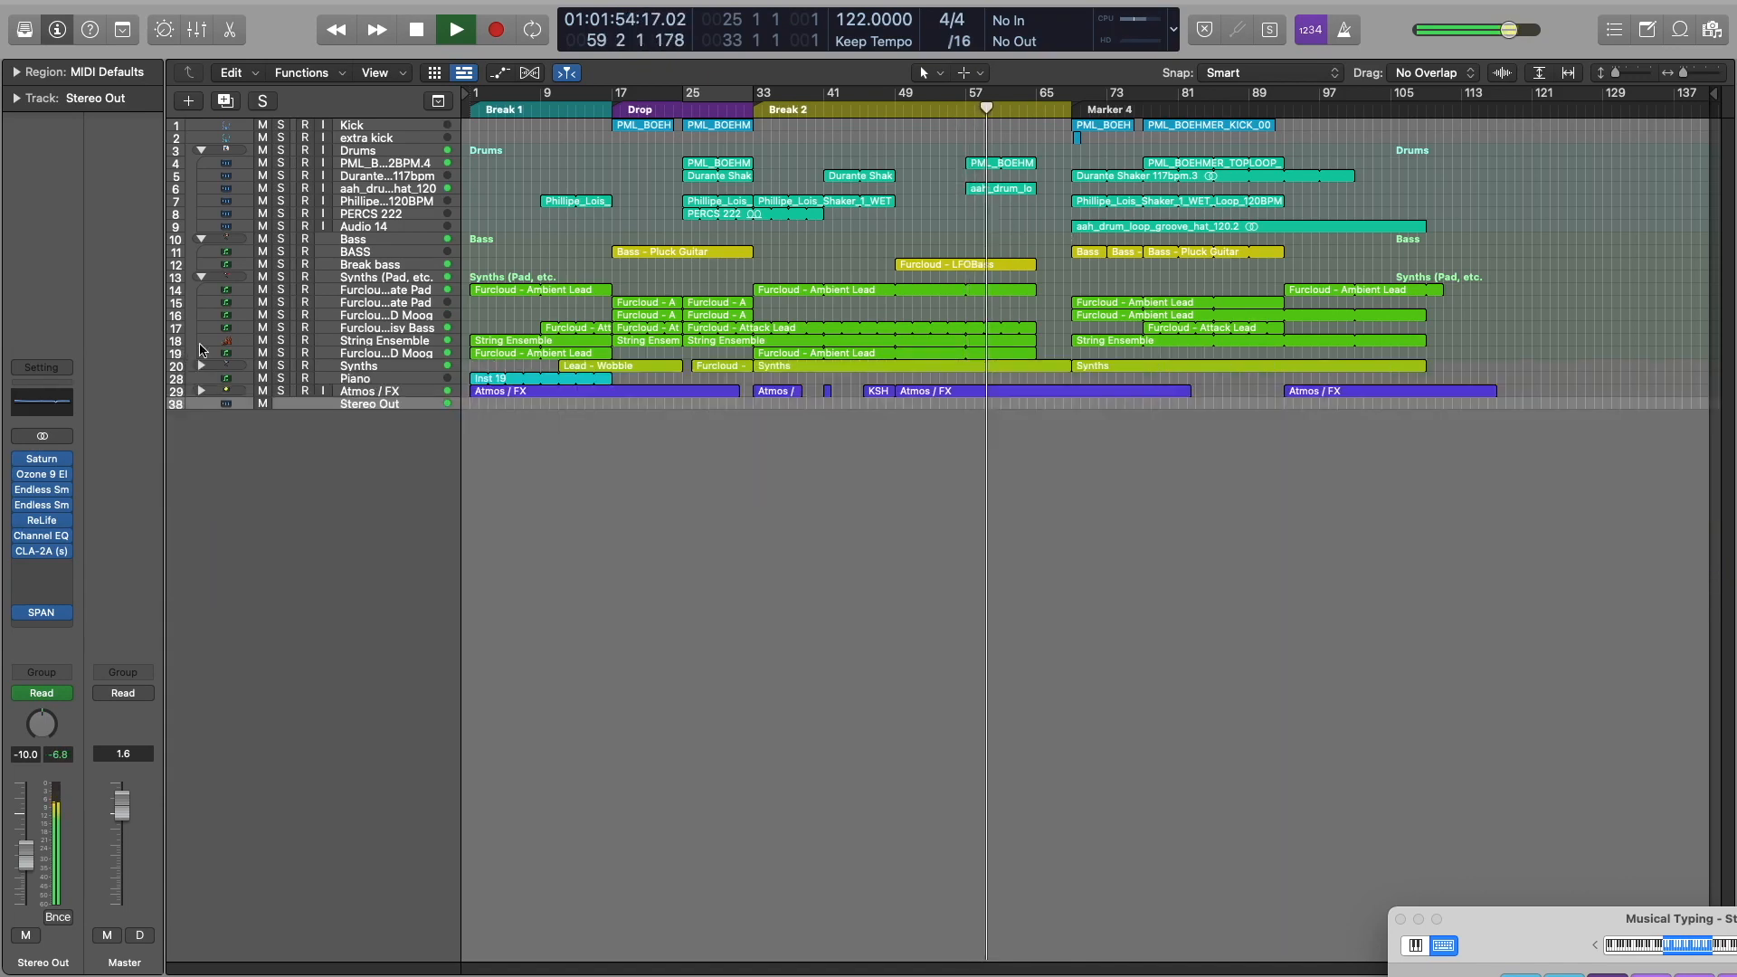
{"action": "left_click", "coordinate": [201, 277]}
{"action": "left_click", "coordinate": [201, 239]}
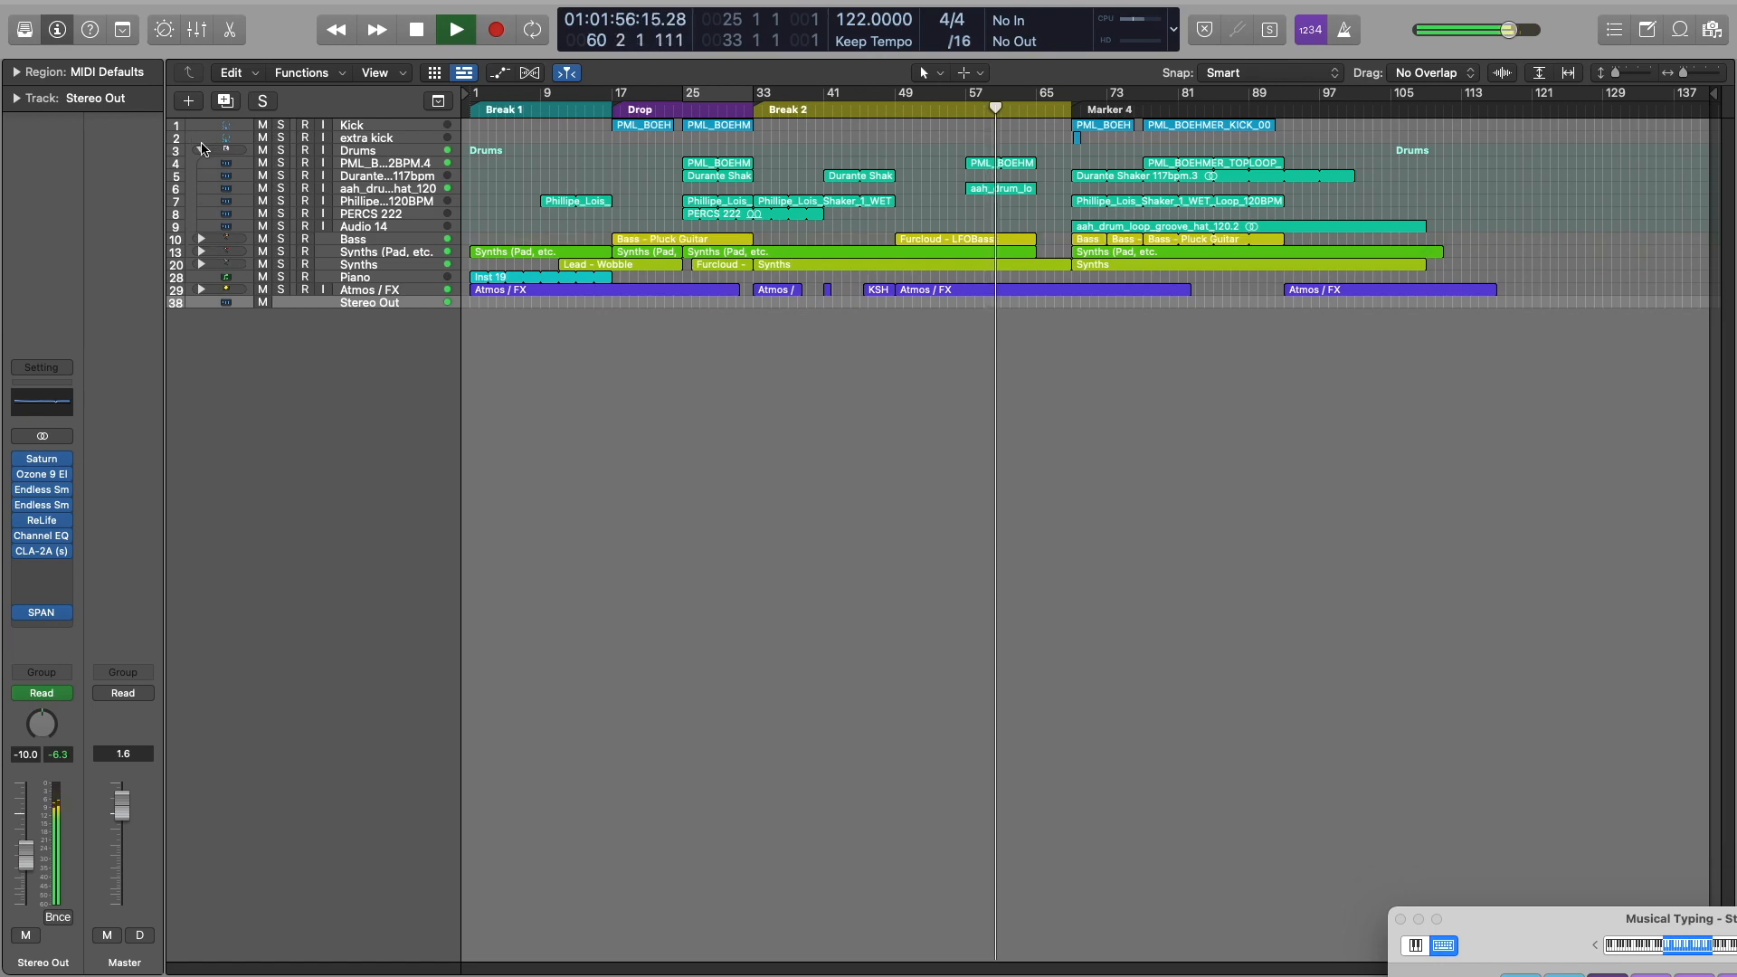
{"action": "left_click", "coordinate": [201, 150]}
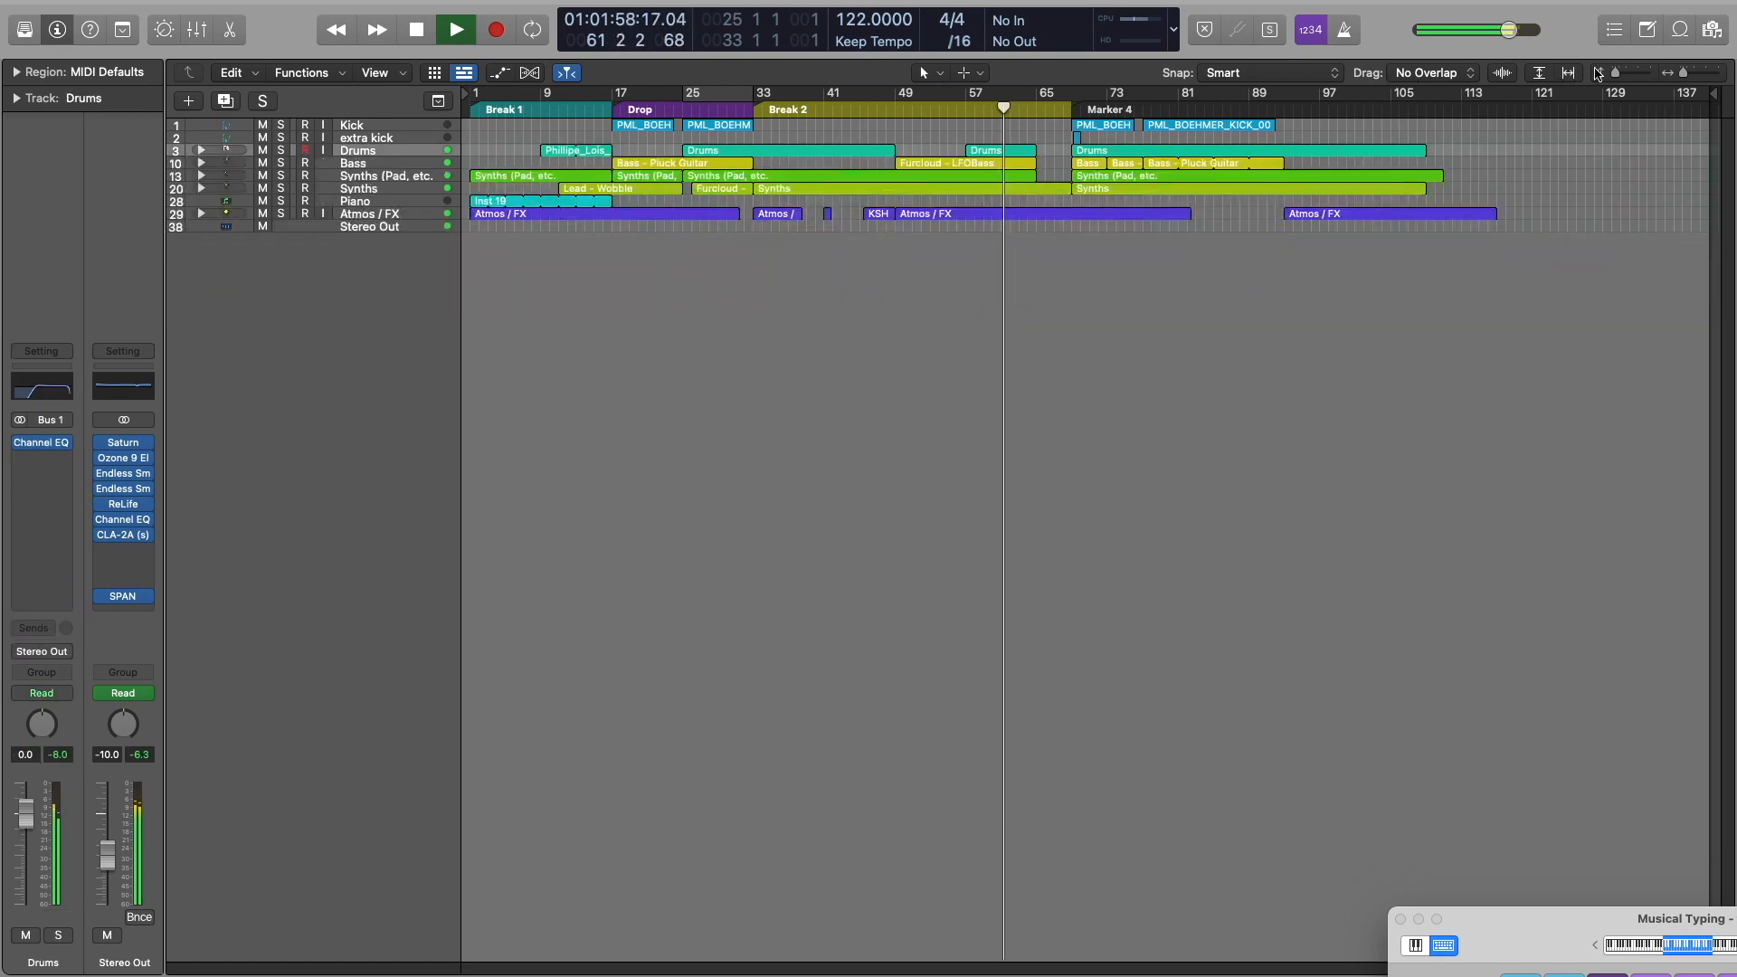
{"action": "left_click_drag", "start_coordinate": [1616, 73], "coordinate": [1680, 77]}
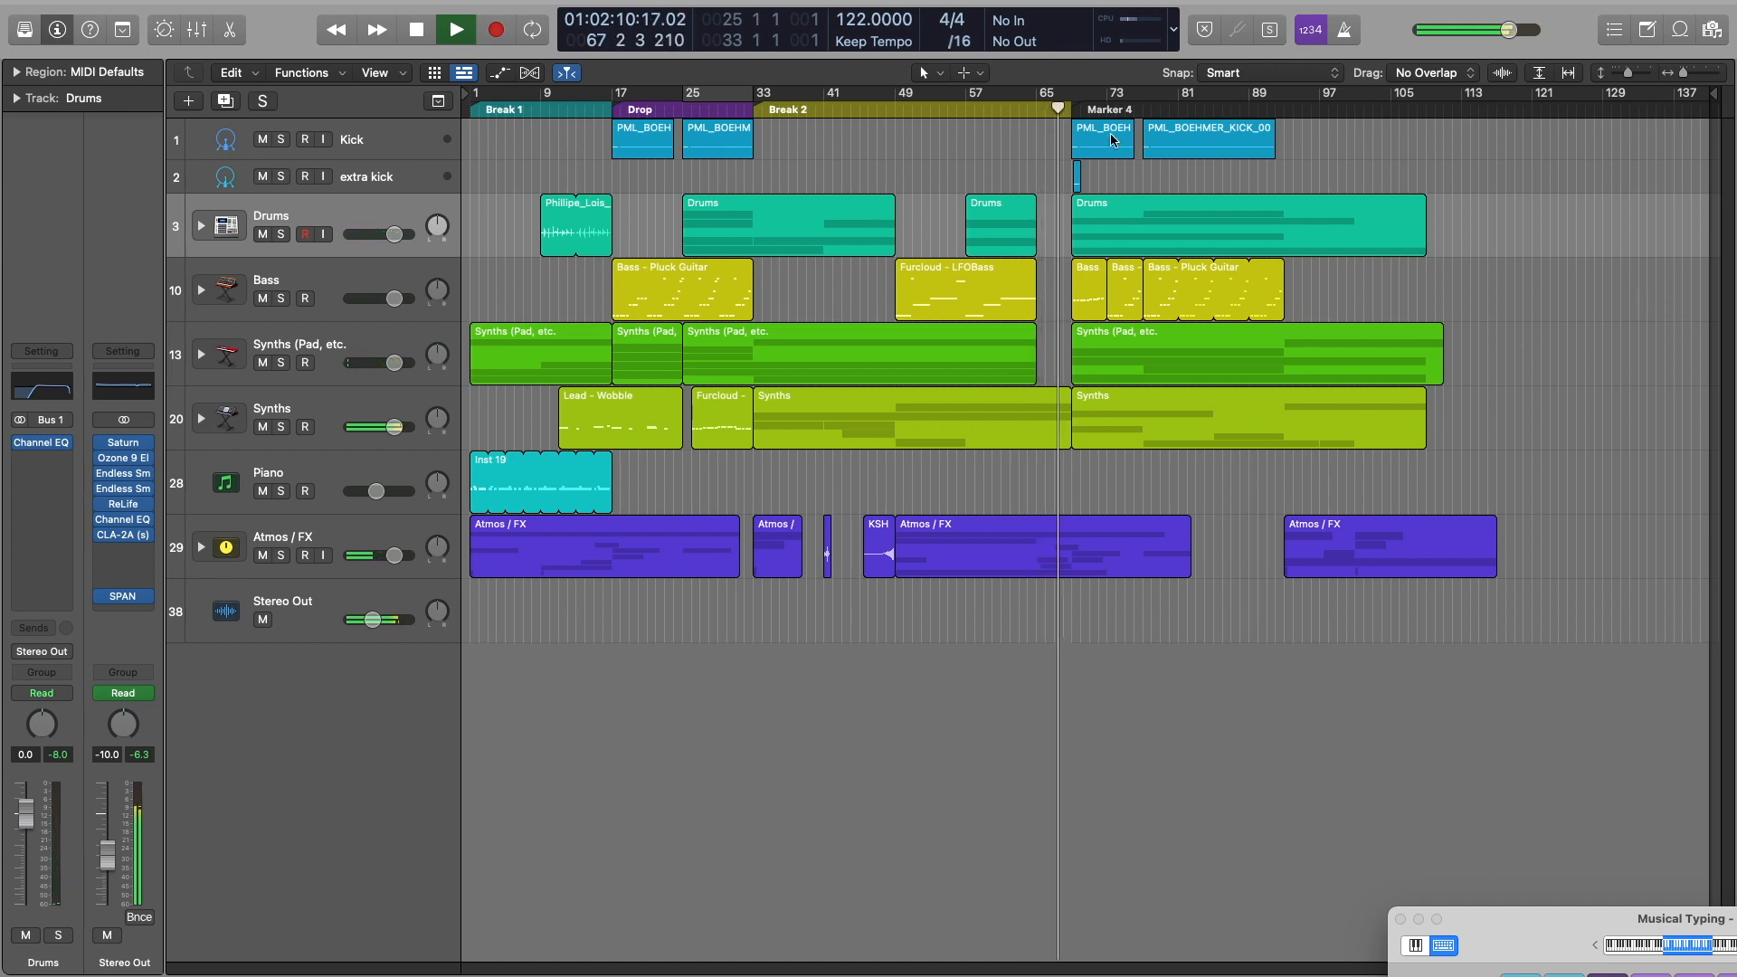
Audition the Marker 4 section from about bar 76, and stop playback
{"action": "left_click", "coordinate": [1144, 101]}
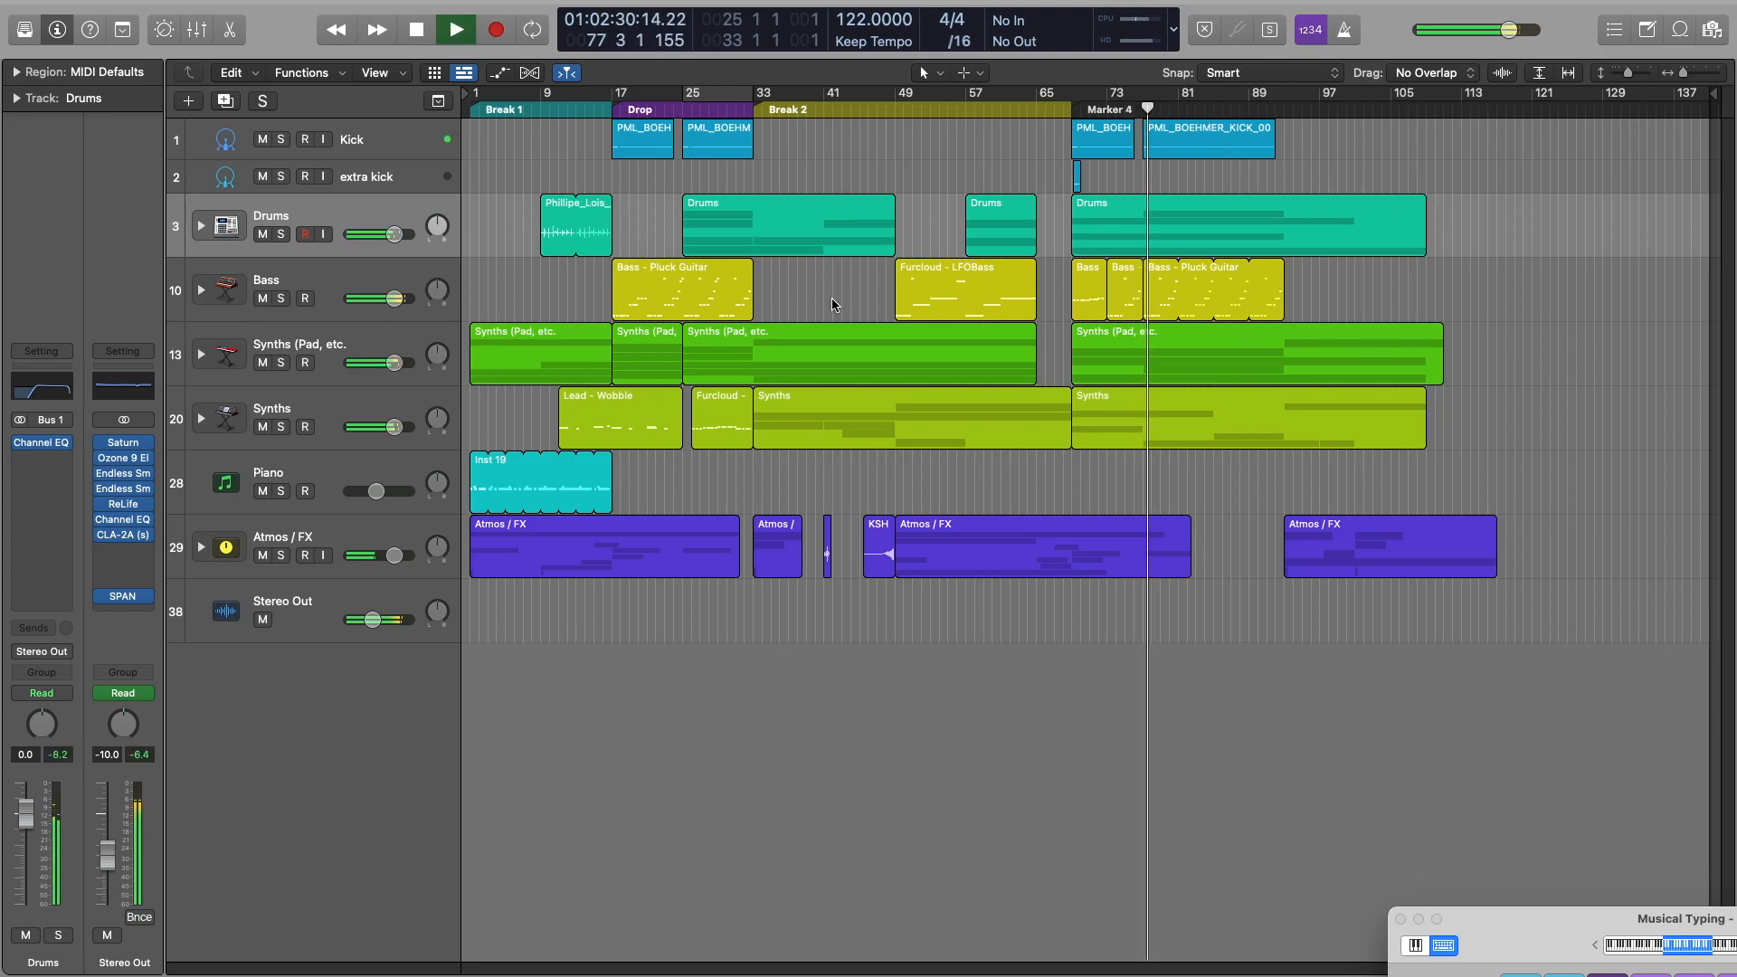
{"action": "key", "text": "space"}
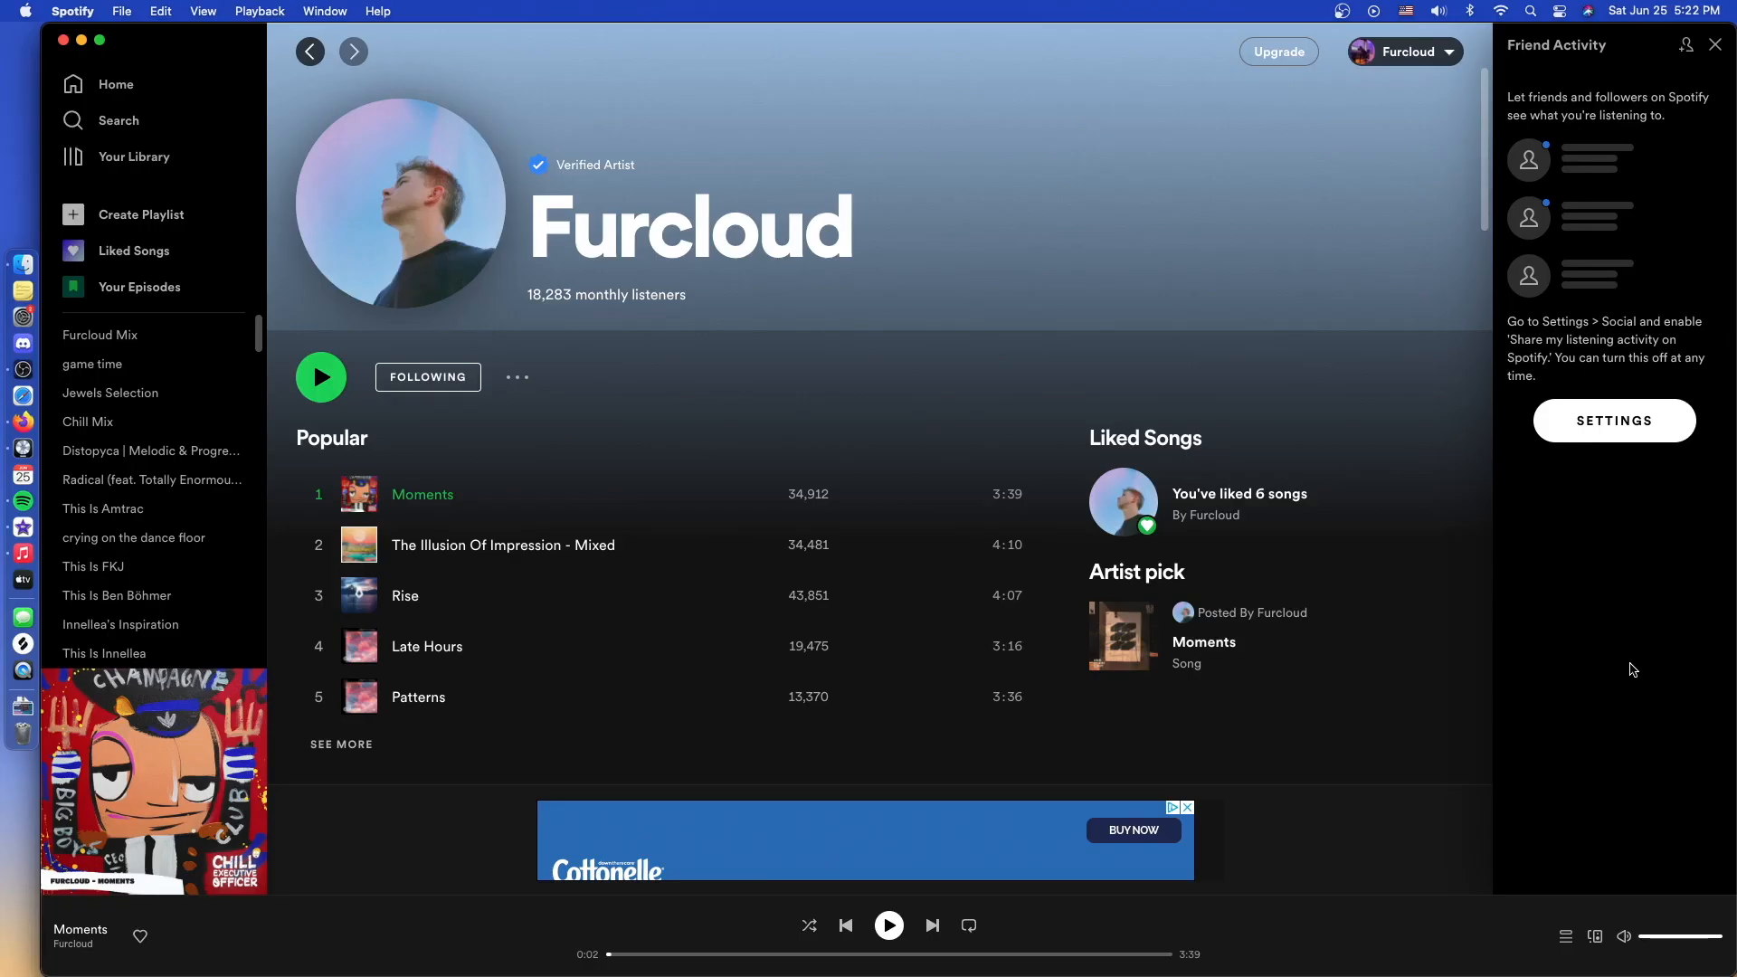